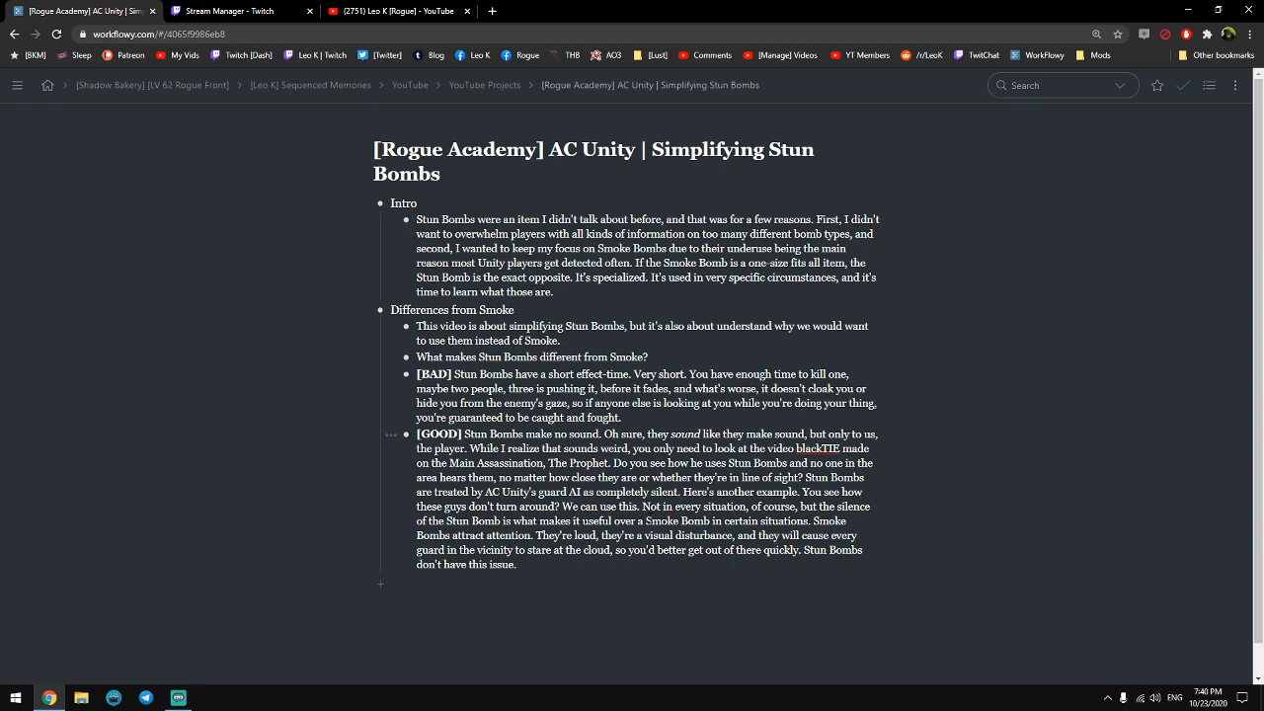
Switch to the Twitch Stream Manager and set the stream info's category to Assassin's Creed: Unity.
{"action": "left_click", "coordinate": [229, 11]}
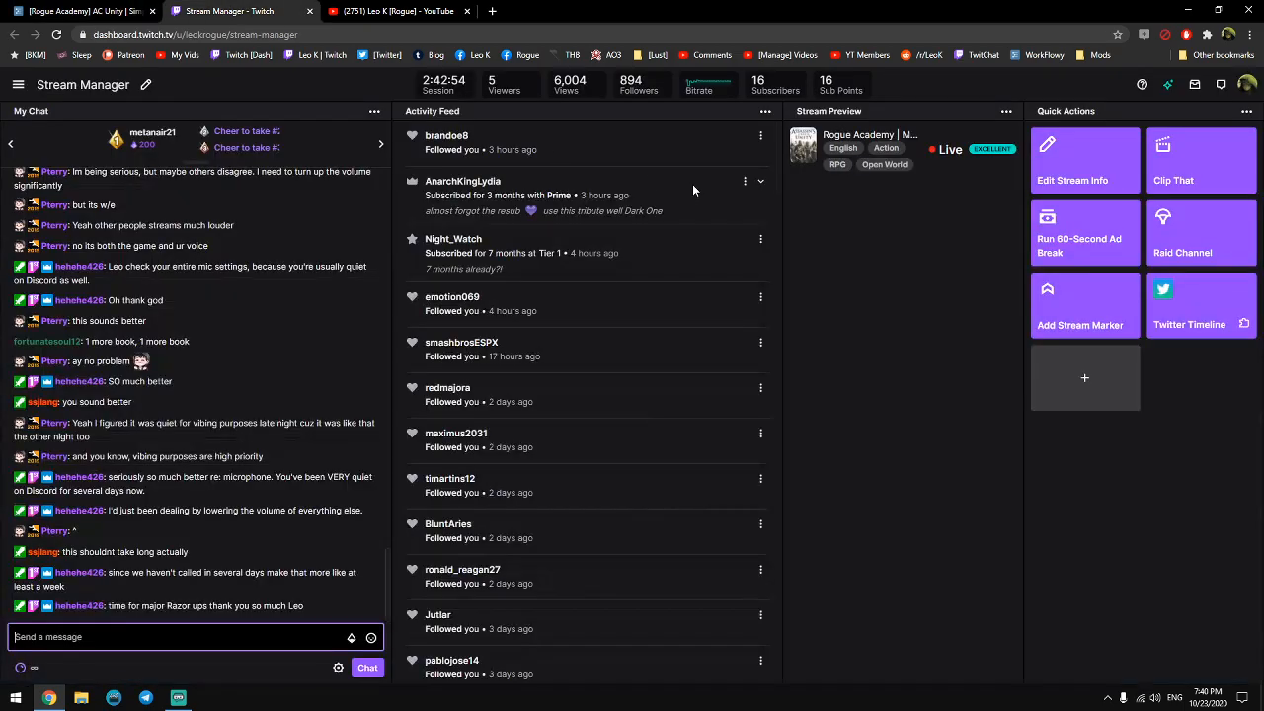
{"action": "left_click", "coordinate": [1084, 158]}
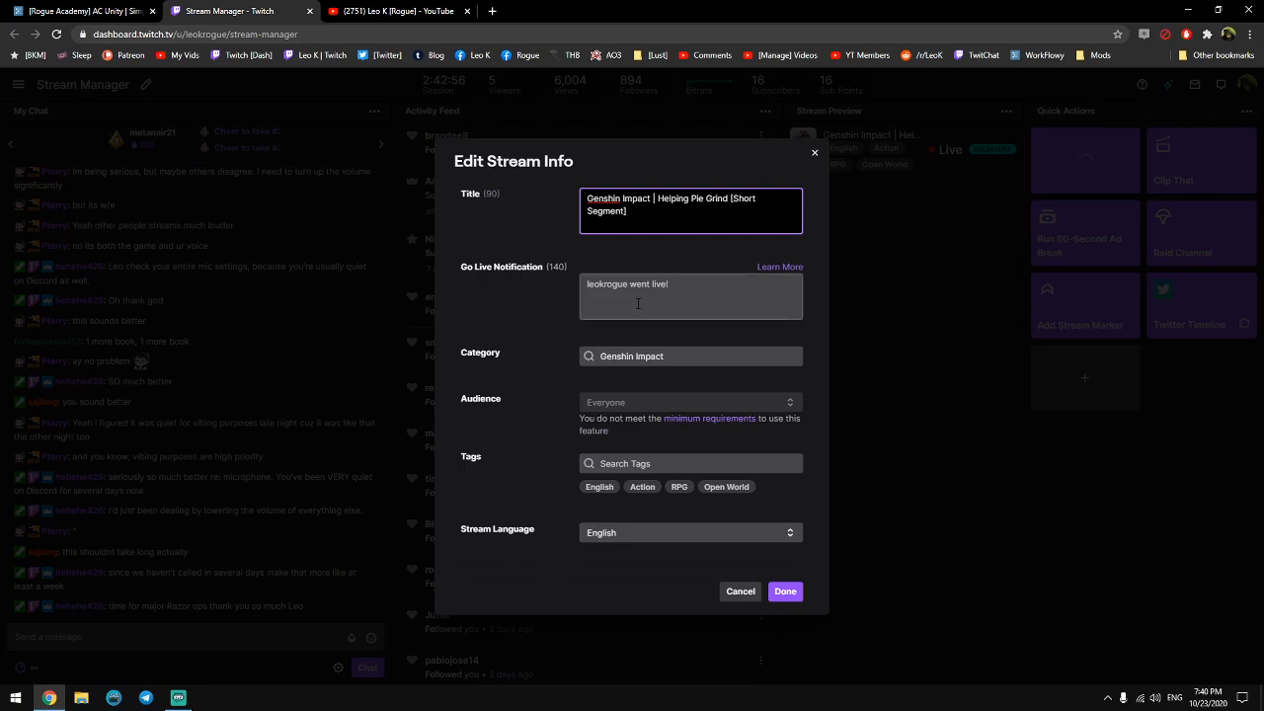
{"action": "key", "text": "Tab"}
{"action": "key", "text": "Tab"}
{"action": "type", "text": "Assassin's Creed"}
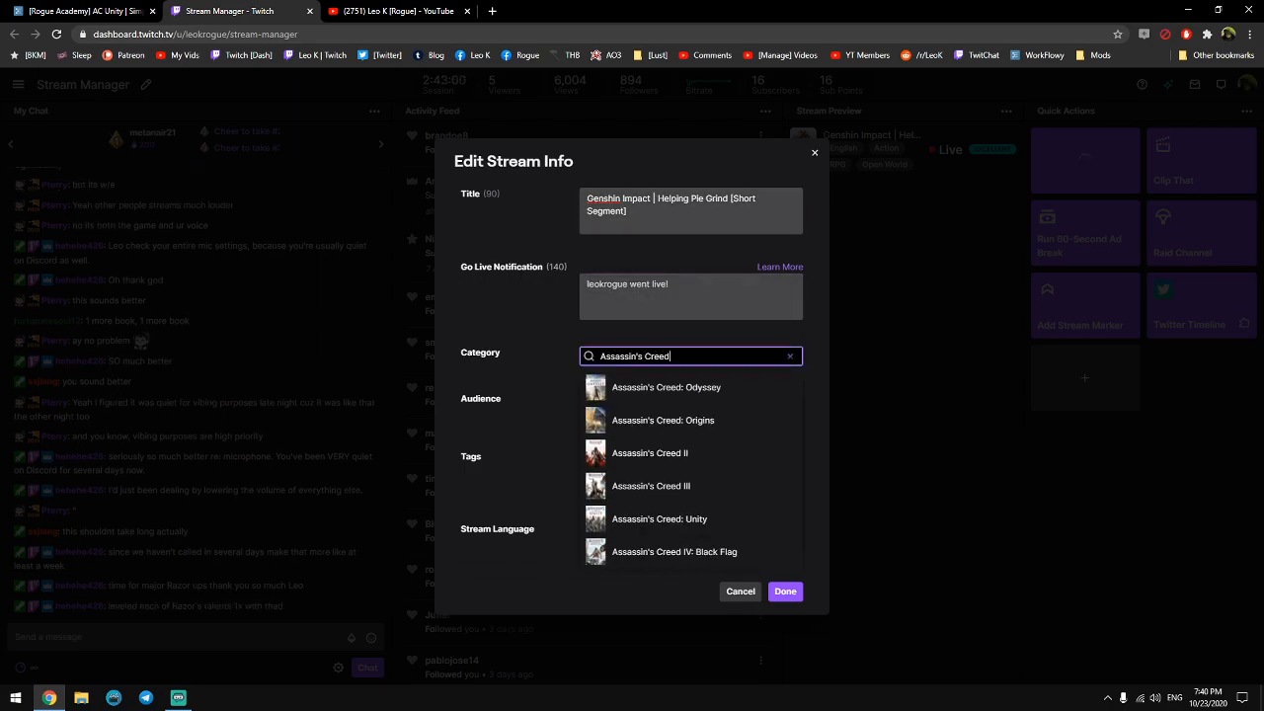
{"action": "left_click", "coordinate": [660, 518]}
Change the stream title to "Making The Stun Bombs Rogue Academy Vid" and save the stream info.
{"action": "key", "text": "shift+Tab"}
{"action": "key", "text": "shift+Tab"}
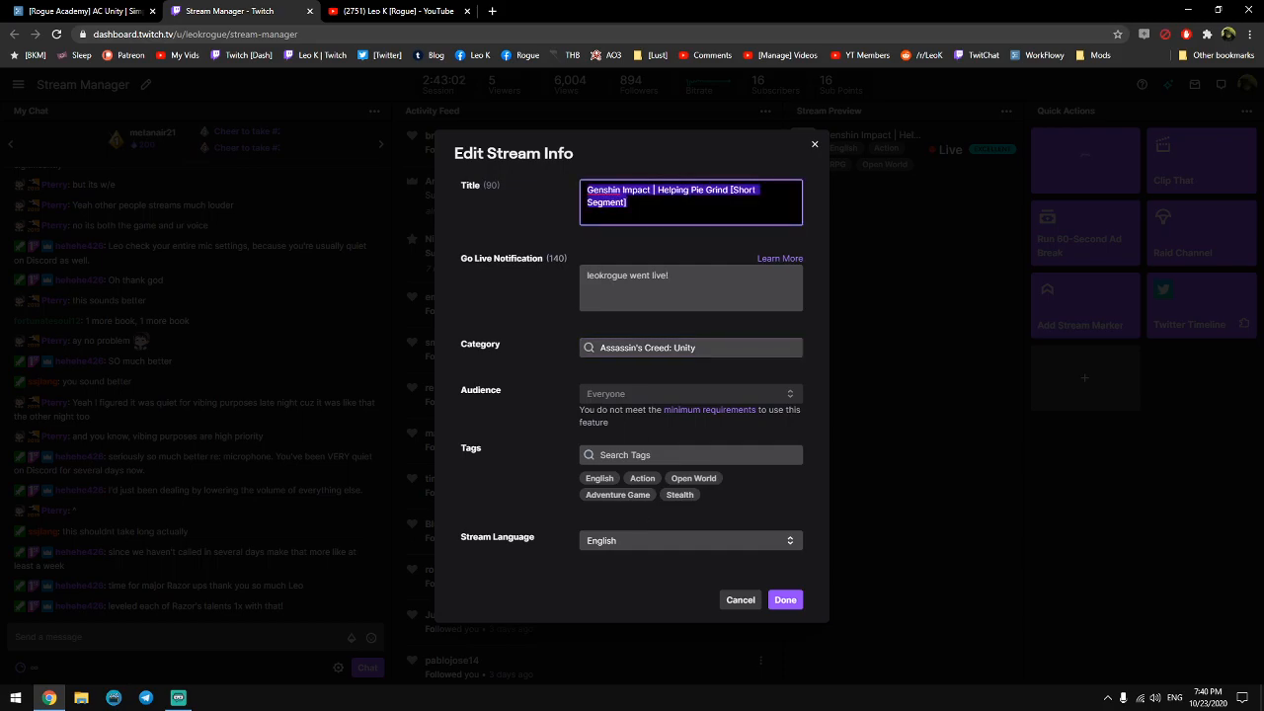
{"action": "type", "text": "Rogue"}
{"action": "key", "text": "ctrl+BackSpace"}
{"action": "type", "text": "Making The Stun Bombs Rogue Academy Vid"}
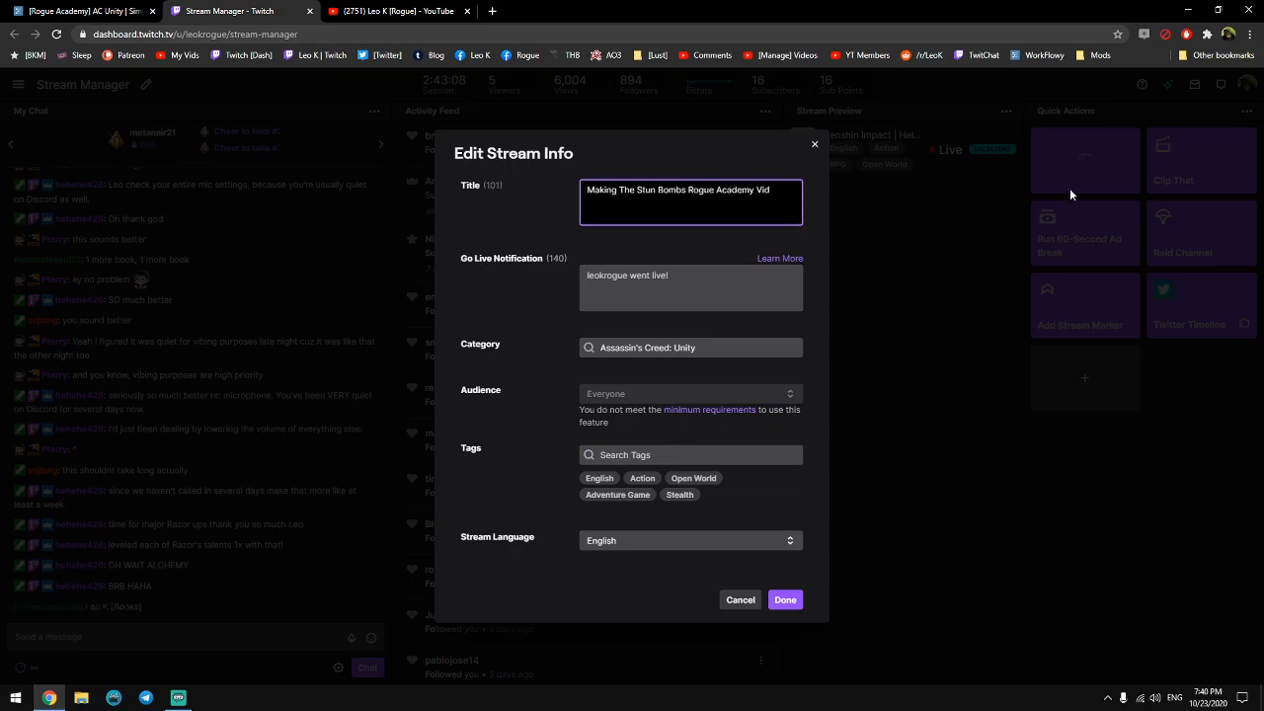
{"action": "left_click", "coordinate": [788, 597]}
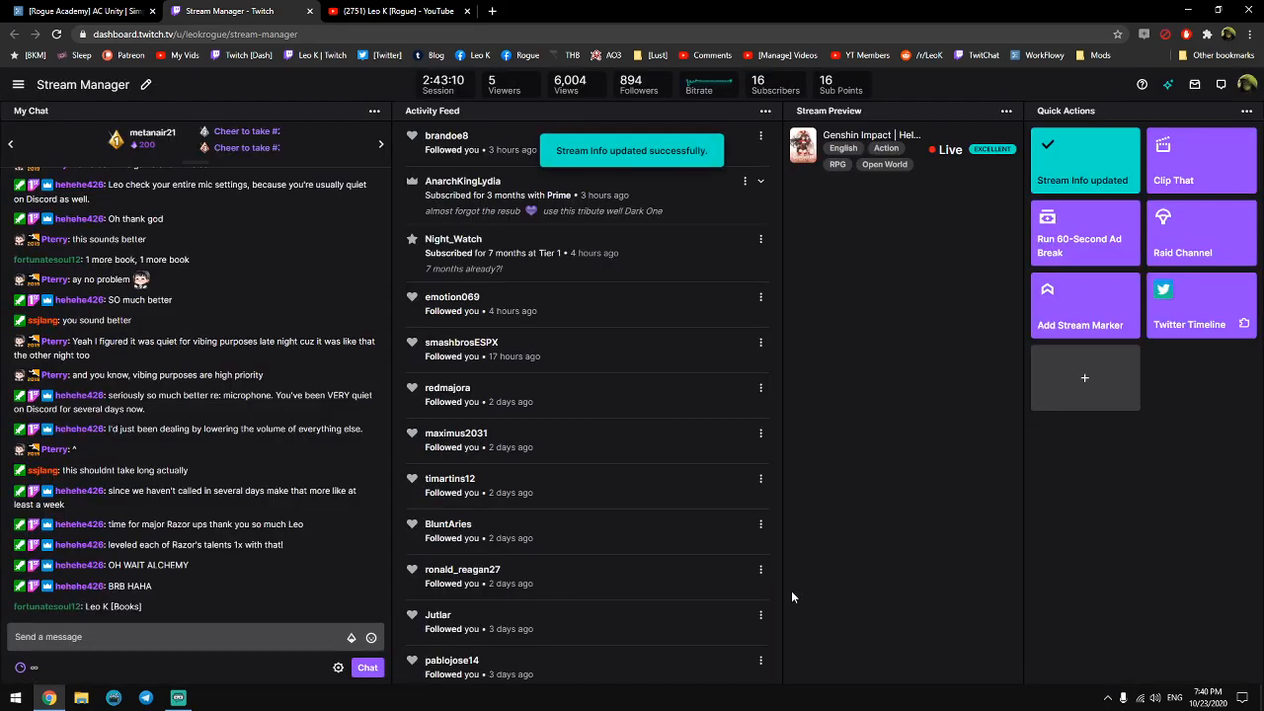
Return to the WorkFlowy script and change "understand" to "understanding" in the first bullet under Differences from Smoke.
{"action": "left_click", "coordinate": [84, 11]}
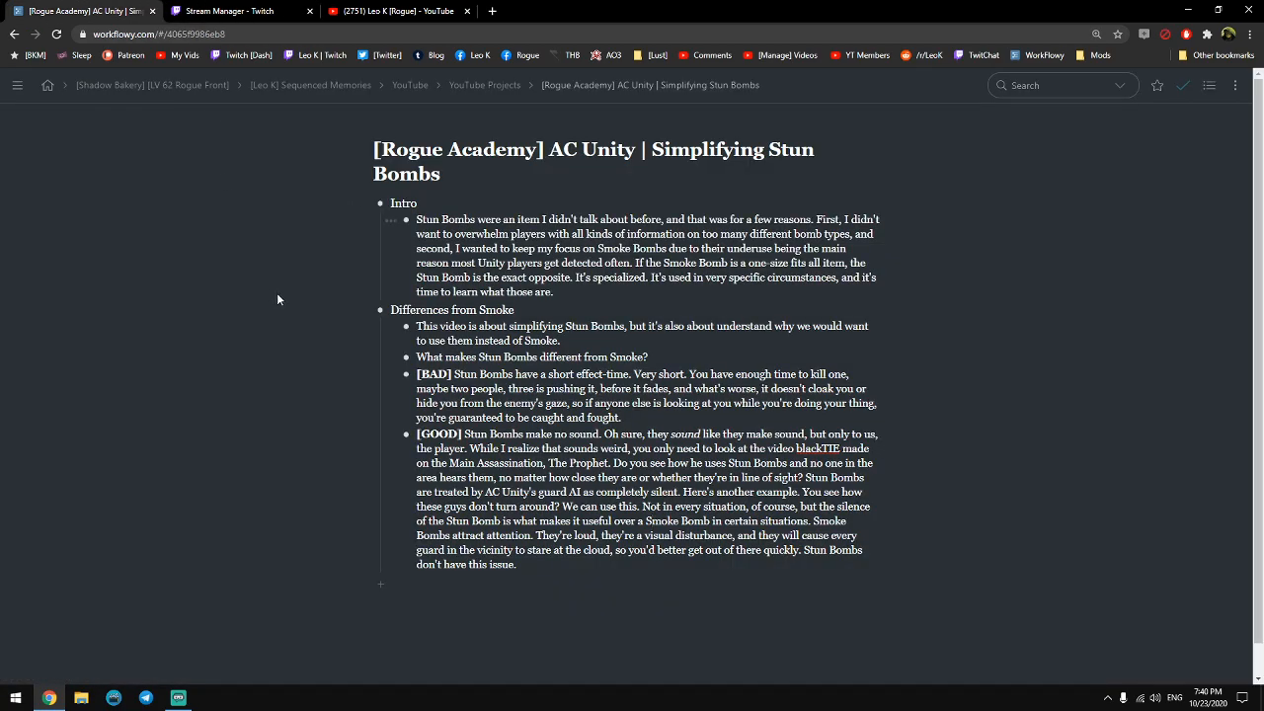
{"action": "left_click", "coordinate": [772, 327]}
{"action": "type", "text": "ing"}
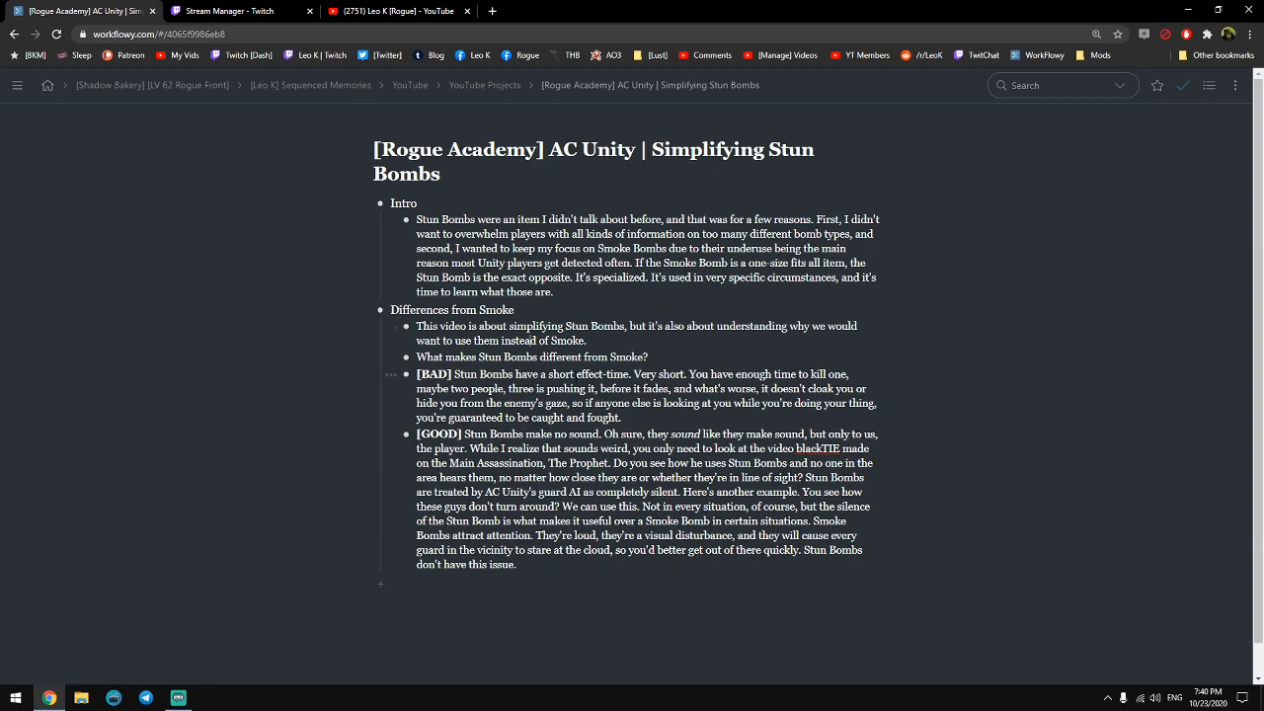
{"action": "key", "text": "Down"}
{"action": "key", "text": "Down"}
{"action": "left_click", "coordinate": [609, 356]}
{"action": "left_click", "coordinate": [649, 356]}
In the [BAD] bullet, end the sentence after "before it fades" and start the following one with "Worse,".
{"action": "left_click", "coordinate": [416, 374]}
{"action": "left_click_drag", "start_coordinate": [668, 388], "coordinate": [692, 388]}
{"action": "type", "text": "."}
{"action": "key", "text": "ctrl+shift+Right"}
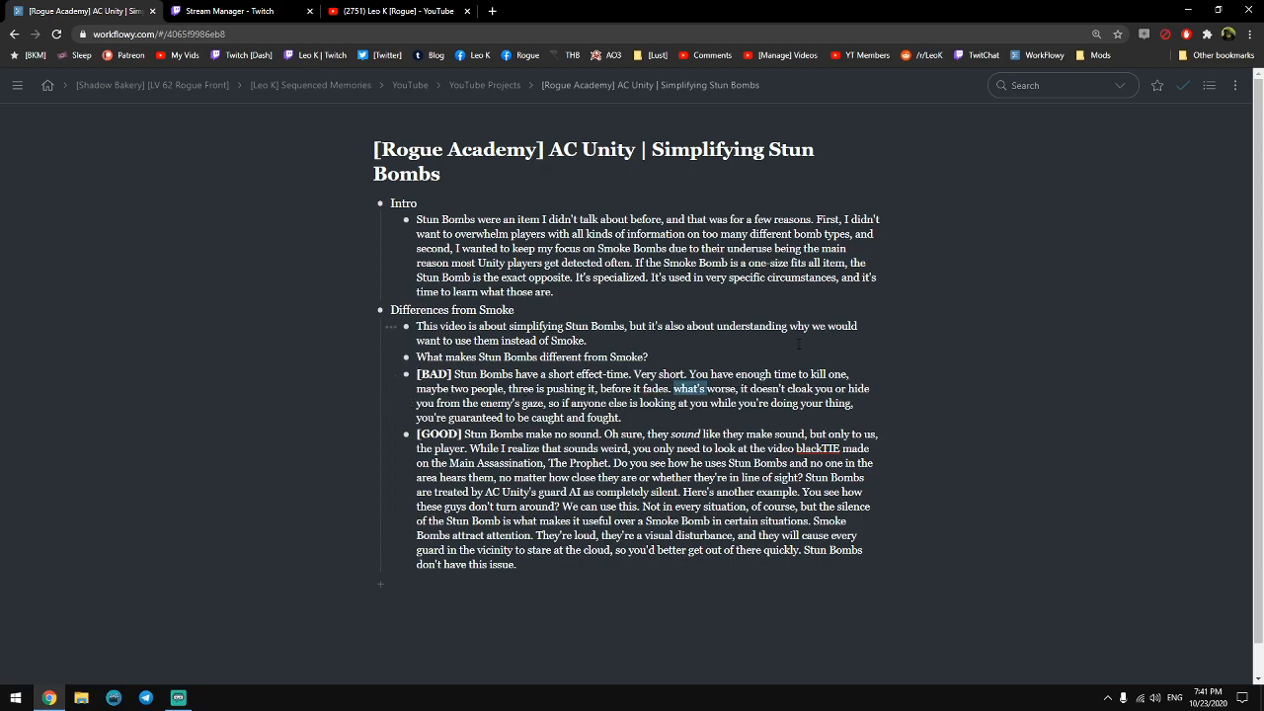
{"action": "type", "text": "W"}
{"action": "key", "text": "Delete"}
In the [BAD] bullet, delete "you" after "cloak" and replace "gaze" with "sight".
{"action": "key", "text": "ctrl+Right"}
{"action": "key", "text": "ctrl+Right"}
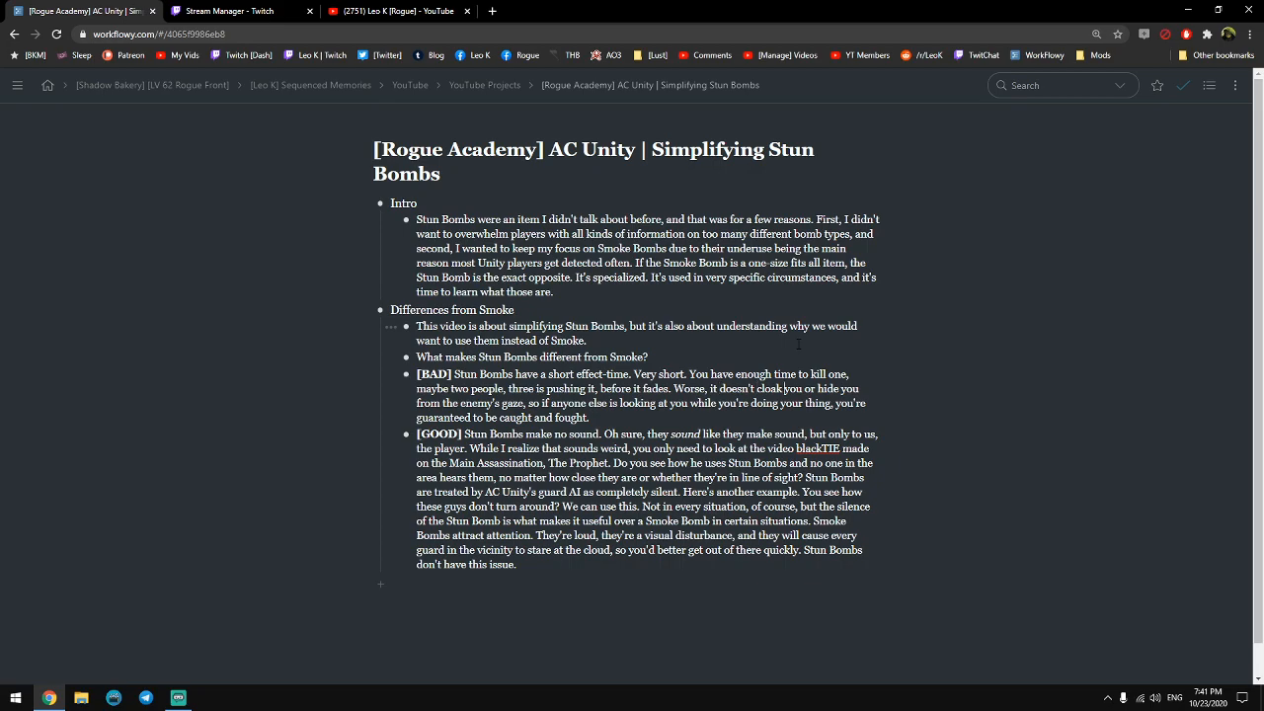
{"action": "key", "text": "ctrl+Right"}
{"action": "key", "text": "ctrl+Right"}
{"action": "key", "text": "ctrl+shift+Right"}
{"action": "key", "text": "Delete"}
{"action": "key", "text": "ctrl+Right"}
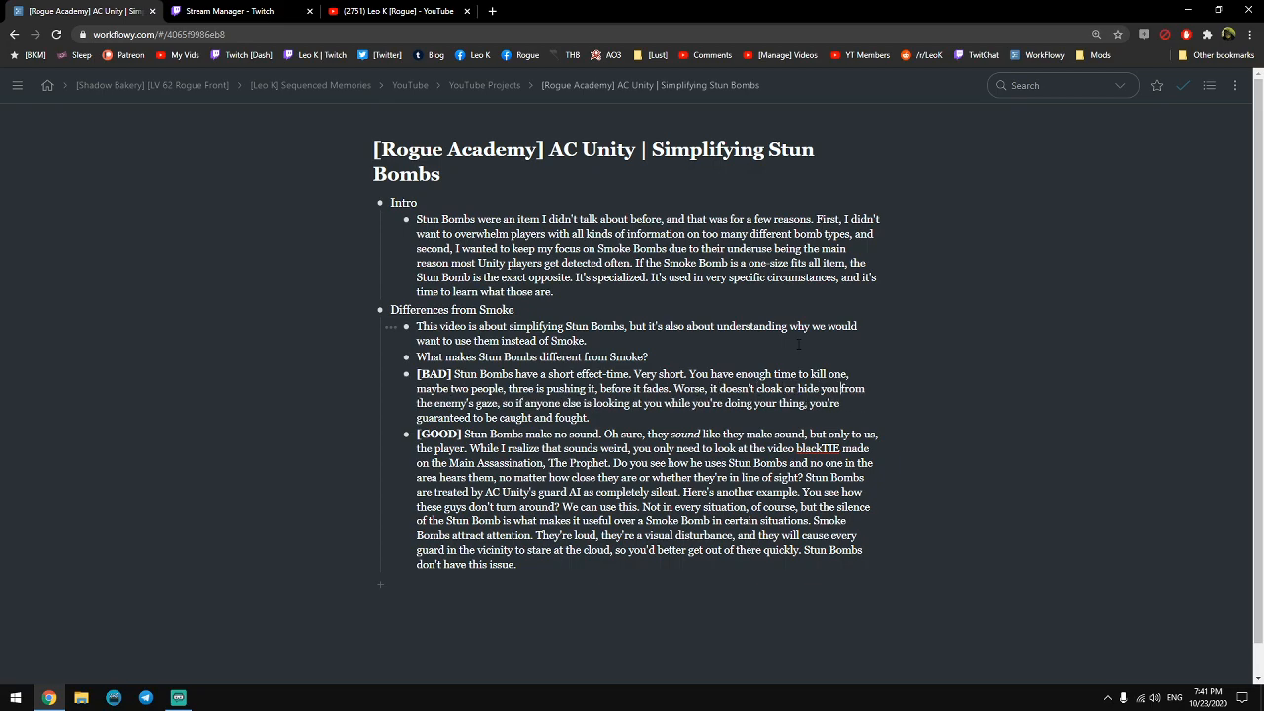
{"action": "key", "text": "ctrl+shift+Right"}
{"action": "type", "text": "sight"}
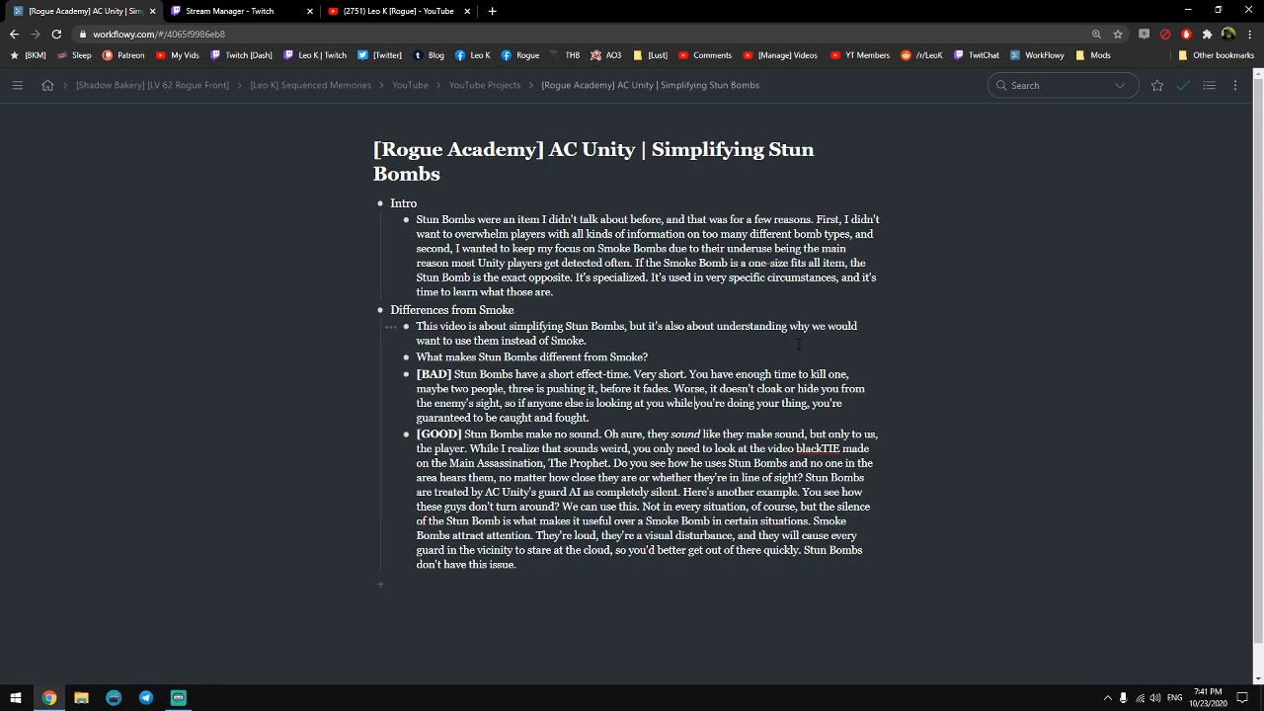
Italicize the word "guaranteed" in the [BAD] bullet.
{"action": "type", "text": "."}
{"action": "key", "text": "Home"}
{"action": "key", "text": "ctrl+shift+Right"}
{"action": "key", "text": "shift+Left"}
{"action": "key", "text": "ctrl+i"}
{"action": "key", "text": "Down"}
{"action": "key", "text": "Home"}
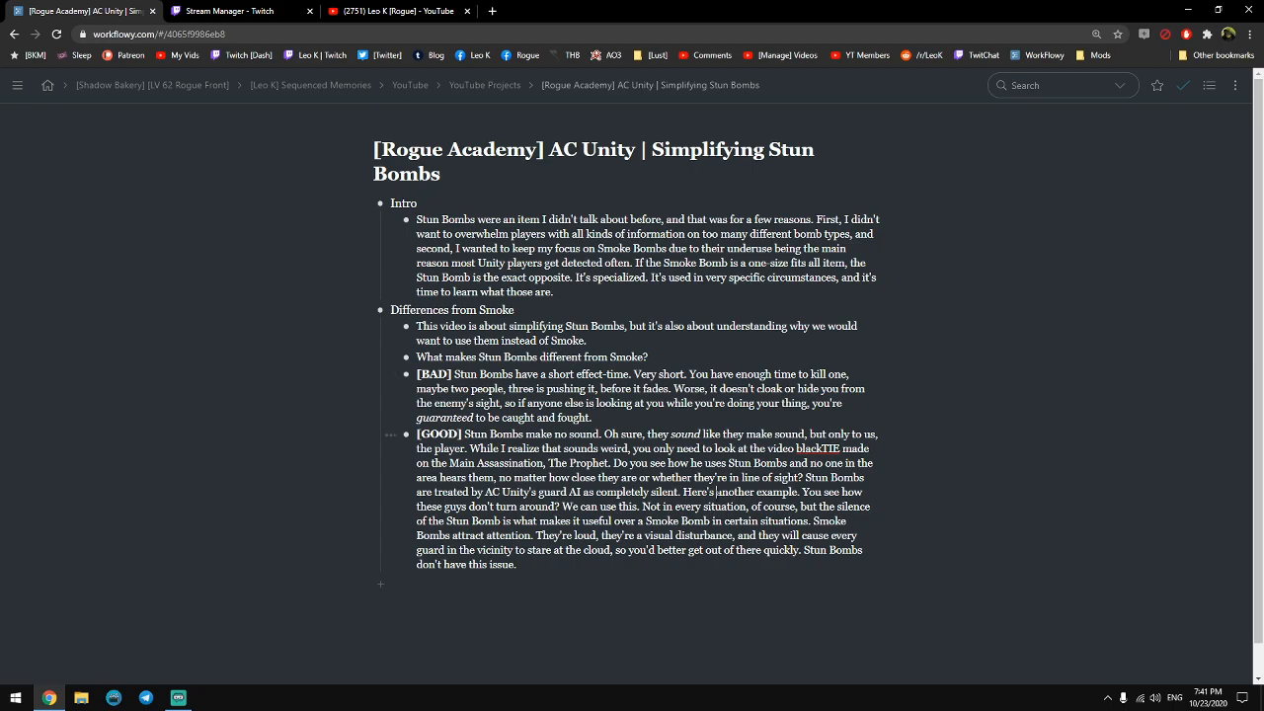
Remove "Oh sure," from the [GOOD] bullet so the sentence starts with "They sound".
{"action": "scroll", "coordinate": [716, 459], "scroll_direction": "down", "scroll_amount": 1}
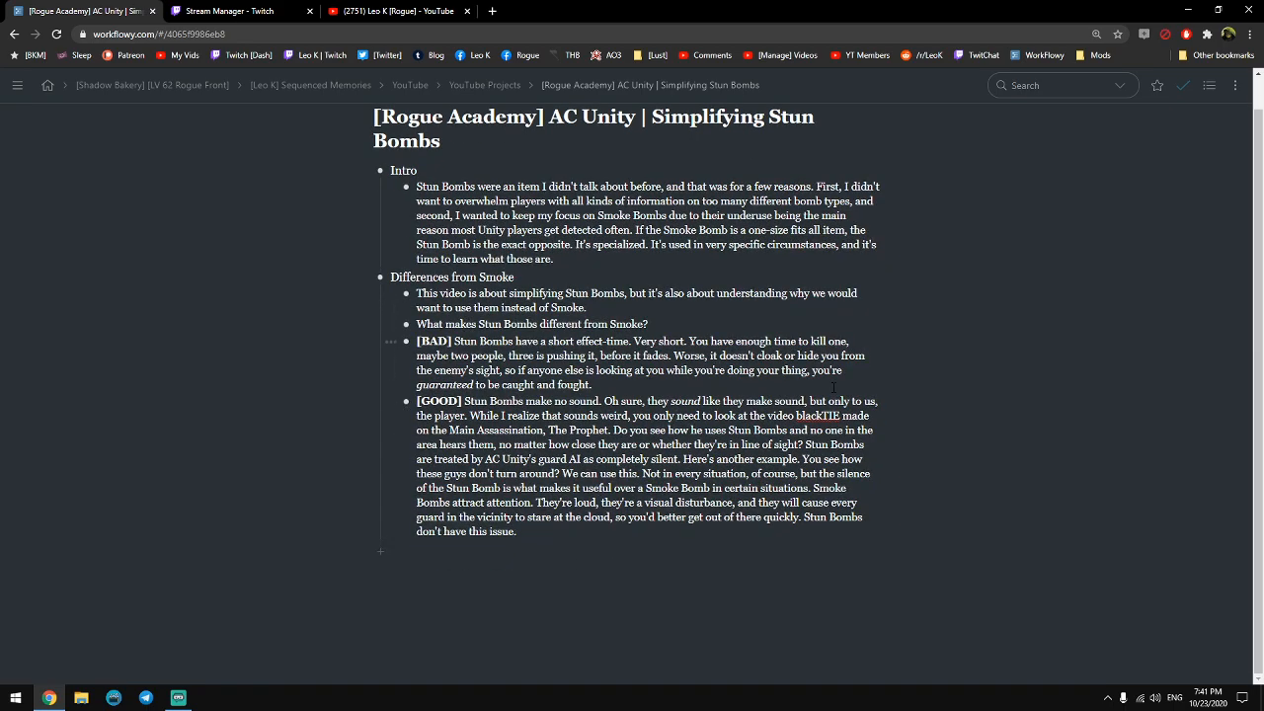
{"action": "key", "text": "ctrl+BackSpace"}
{"action": "key", "text": "ctrl+BackSpace"}
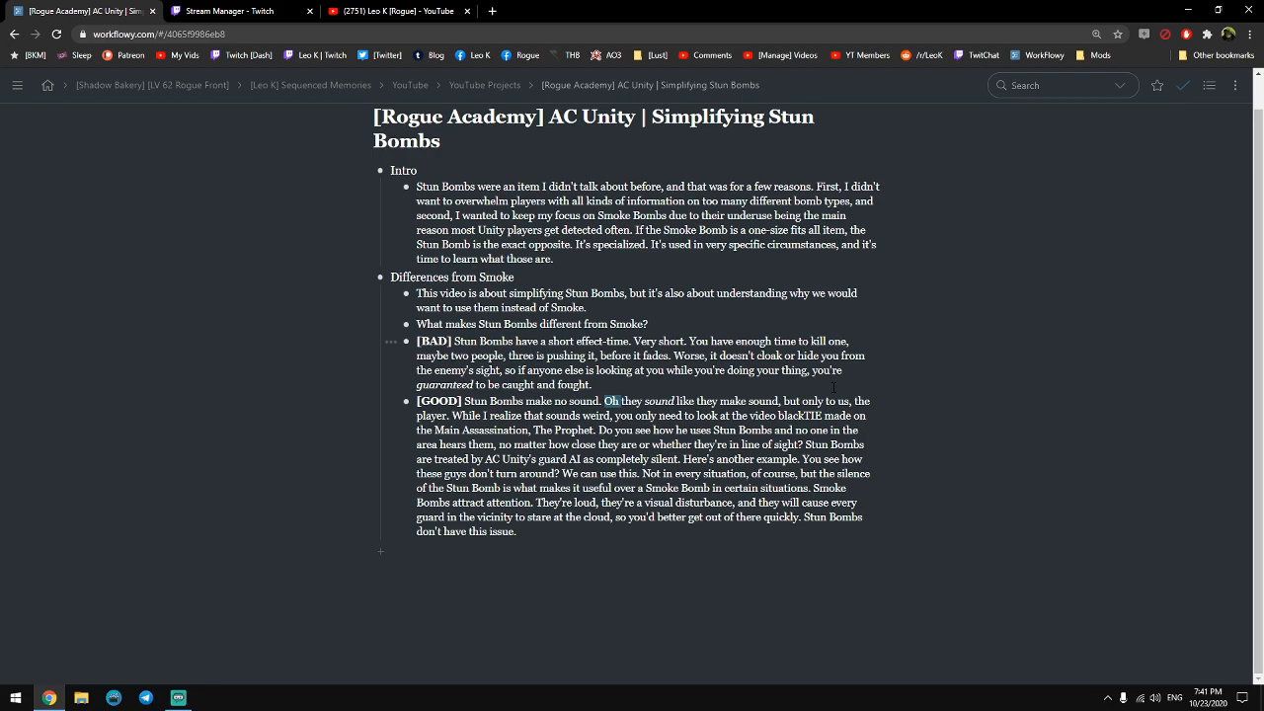
{"action": "key", "text": "Delete"}
{"action": "type", "text": "T"}
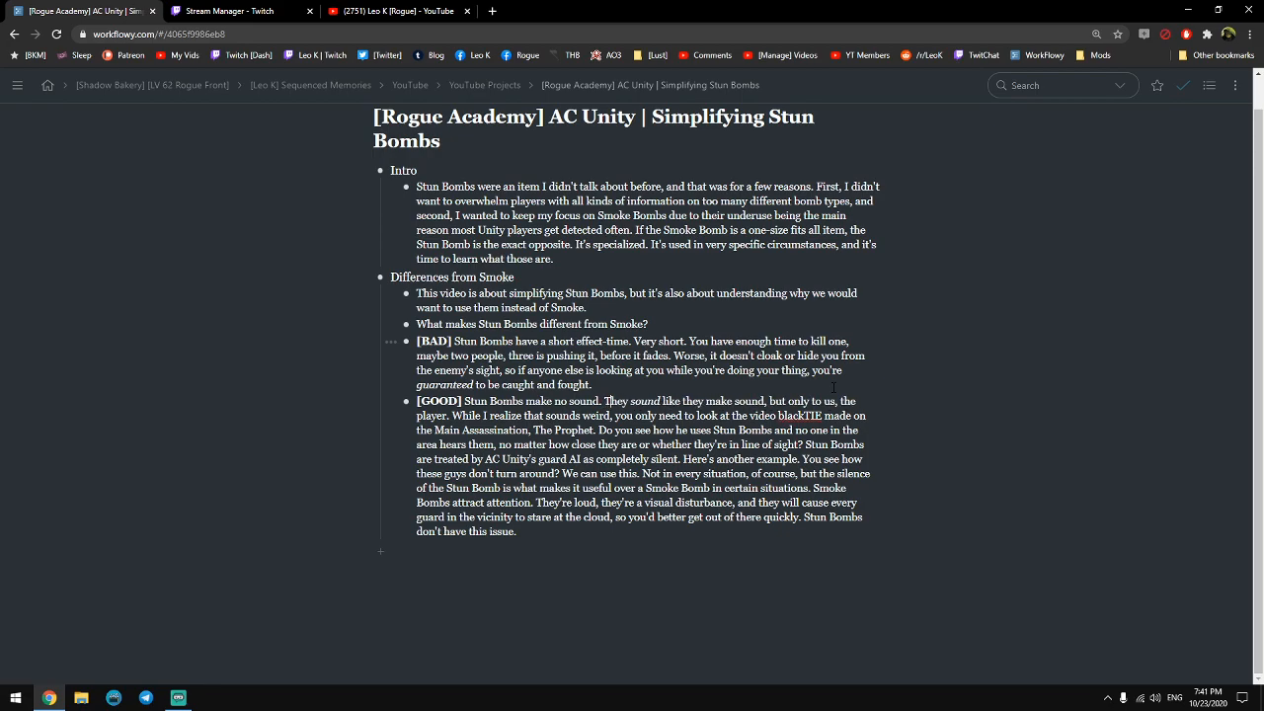
Delete "in certain situations" after "useful over a Smoke Bomb" in the [GOOD] bullet.
{"action": "key", "text": "End"}
{"action": "key", "text": "ctrl+Right"}
{"action": "key", "text": "ctrl+Right"}
{"action": "key", "text": "ctrl+Right"}
{"action": "key", "text": "ctrl+Right"}
{"action": "key", "text": "ctrl+Right"}
{"action": "key", "text": "ctrl+Right"}
{"action": "key", "text": "ctrl+Left"}
{"action": "key", "text": "shift+ctrl+Right"}
{"action": "key", "text": "shift+ctrl+Right"}
{"action": "key", "text": "shift+ctrl+Right"}
{"action": "key", "text": "BackSpace"}
{"action": "key", "text": "BackSpace"}
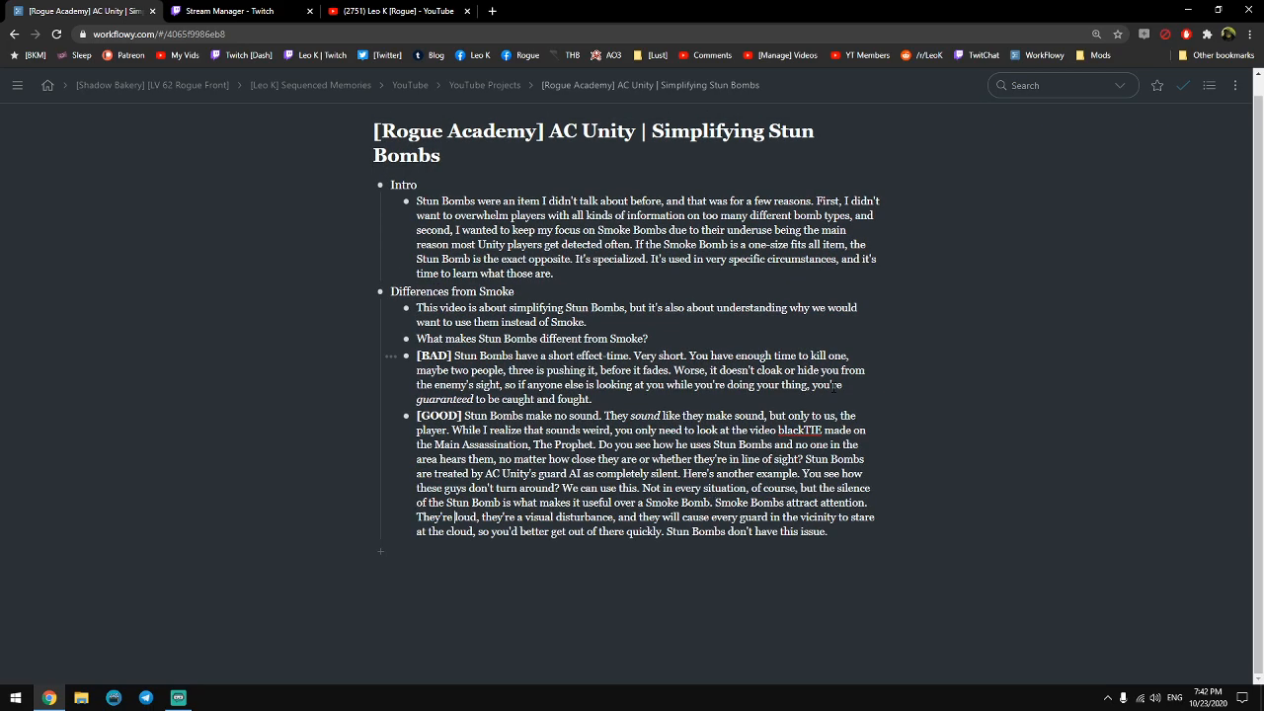
Extend the last sentence of the [GOOD] bullet with ", which means you can use them in situations to quickly".
{"action": "key", "text": "ctrl+Right"}
{"action": "key", "text": "ctrl+Right"}
{"action": "key", "text": "ctrl+Right"}
{"action": "key", "text": "ctrl+Right"}
{"action": "key", "text": "ctrl+Right"}
{"action": "key", "text": "End"}
{"action": "type", "text": ", which means you can"}
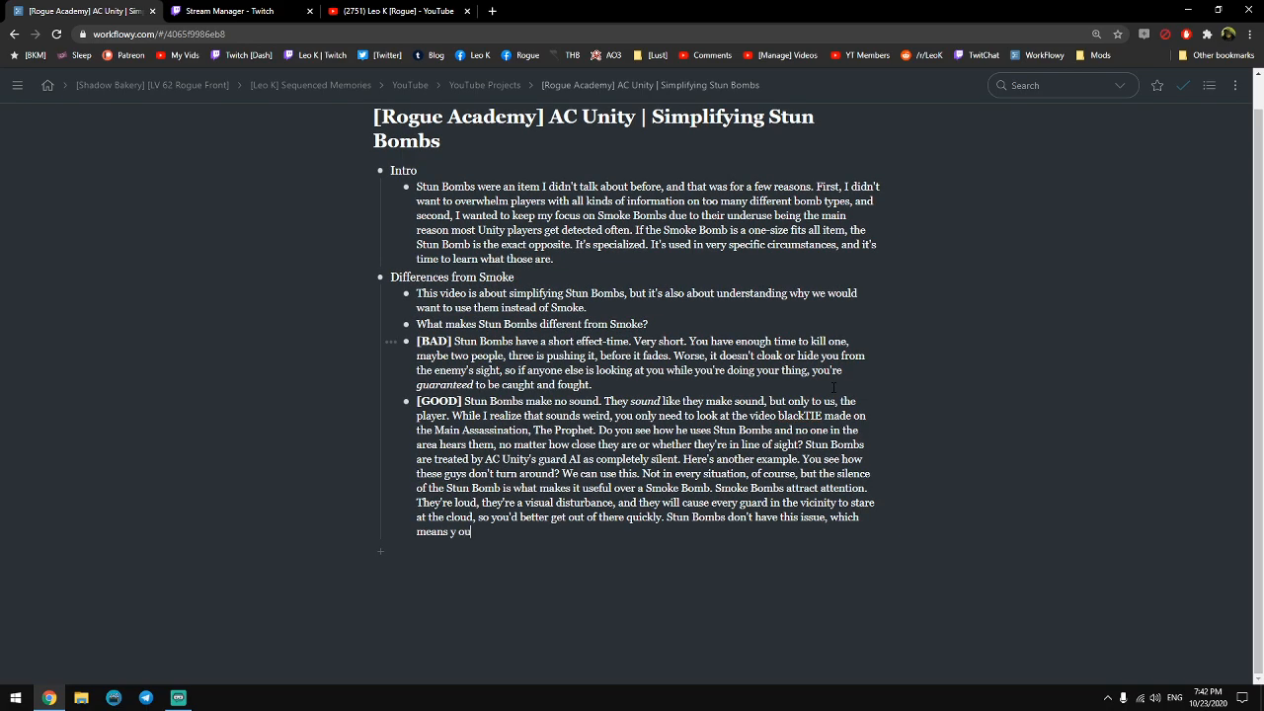
{"action": "key", "text": "BackSpace"}
{"action": "key", "text": "BackSpace"}
{"action": "key", "text": "BackSpace"}
{"action": "key", "text": "BackSpace"}
{"action": "key", "text": "BackSpace"}
{"action": "key", "text": "BackSpace"}
{"action": "key", "text": "BackSpace"}
{"action": "type", "text": "ou can use them in situations to quickly"}
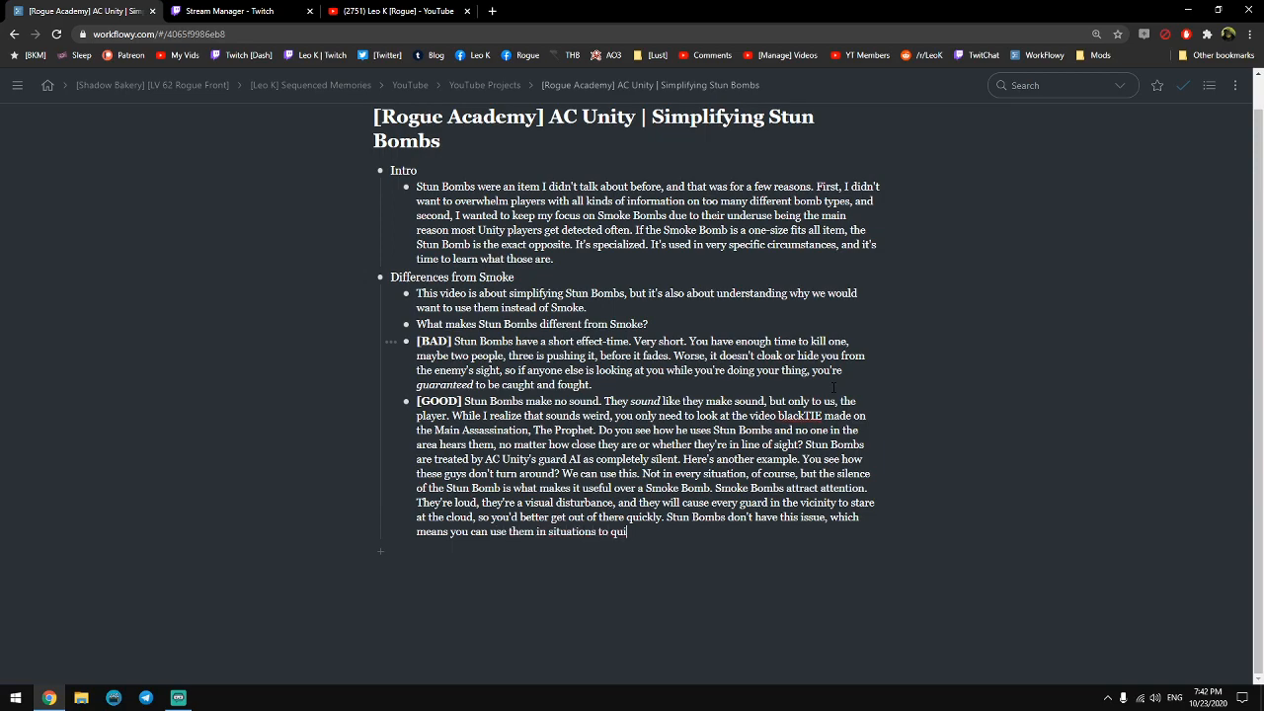
Replace the ending after "use them" with "to quickly disable two or three guards without anyone else noticing.".
{"action": "key", "text": "ctrl+shift+Left"}
{"action": "key", "text": "ctrl+shift+Left"}
{"action": "key", "text": "ctrl+shift+Left"}
{"action": "key", "text": "ctrl+shift+Left"}
{"action": "key", "text": "BackSpace"}
{"action": "type", "text": "to quickly disable two or three guards"}
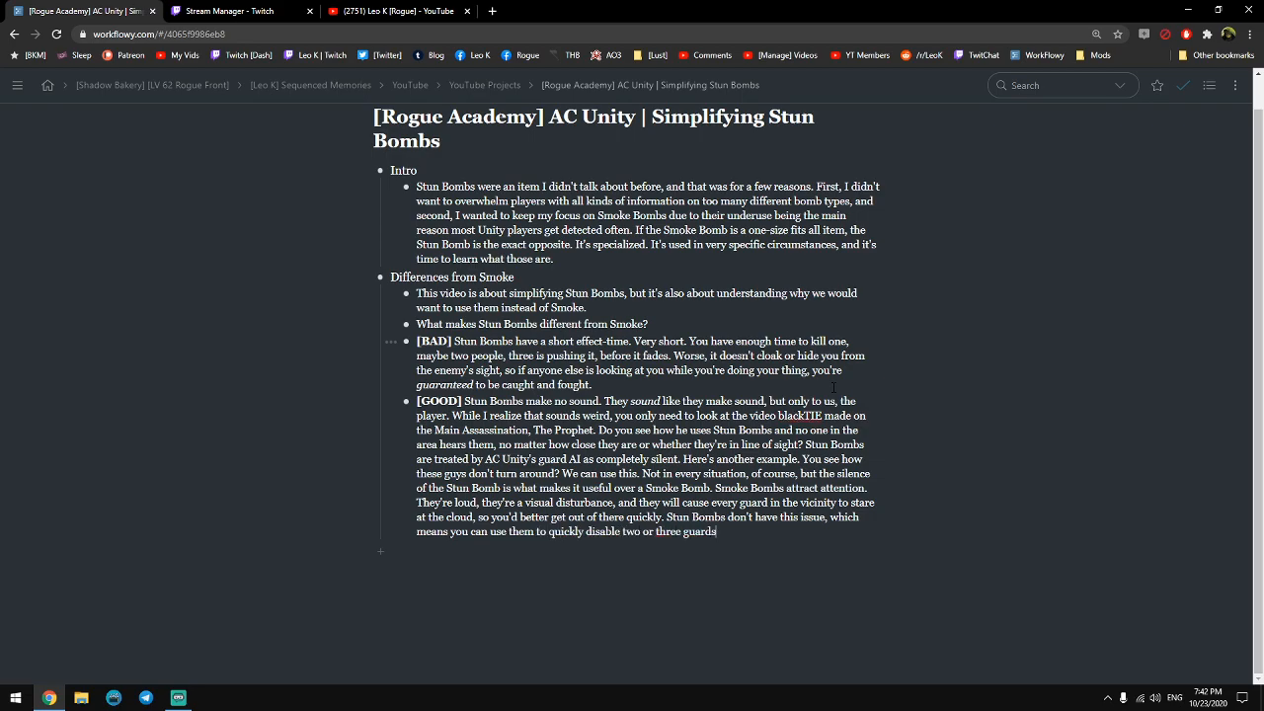
{"action": "type", "text": " without anyone else noticing."}
{"action": "key", "text": "Return"}
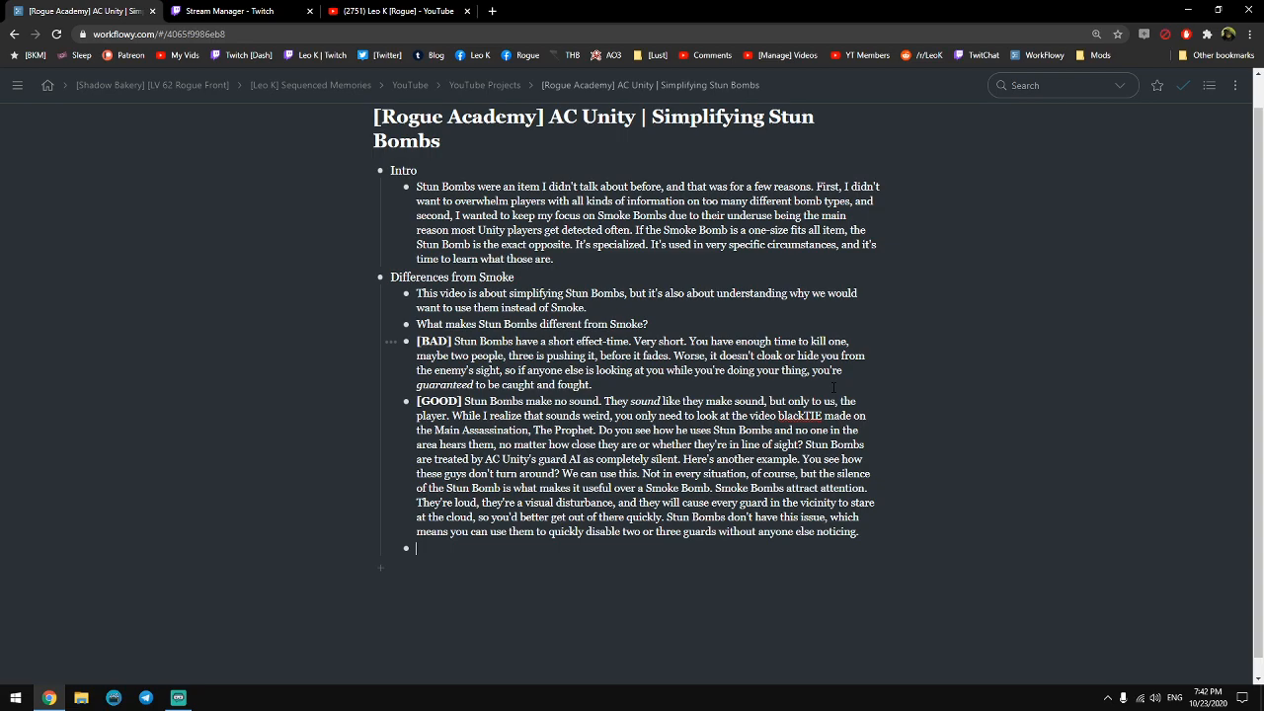
{"action": "key", "text": "BackSpace"}
Move the [BAD] text into a nested bullet and split the sentence starting with "Worse" into its own bullet.
{"action": "left_click", "coordinate": [453, 340]}
{"action": "key", "text": "Return"}
{"action": "key", "text": "Tab"}
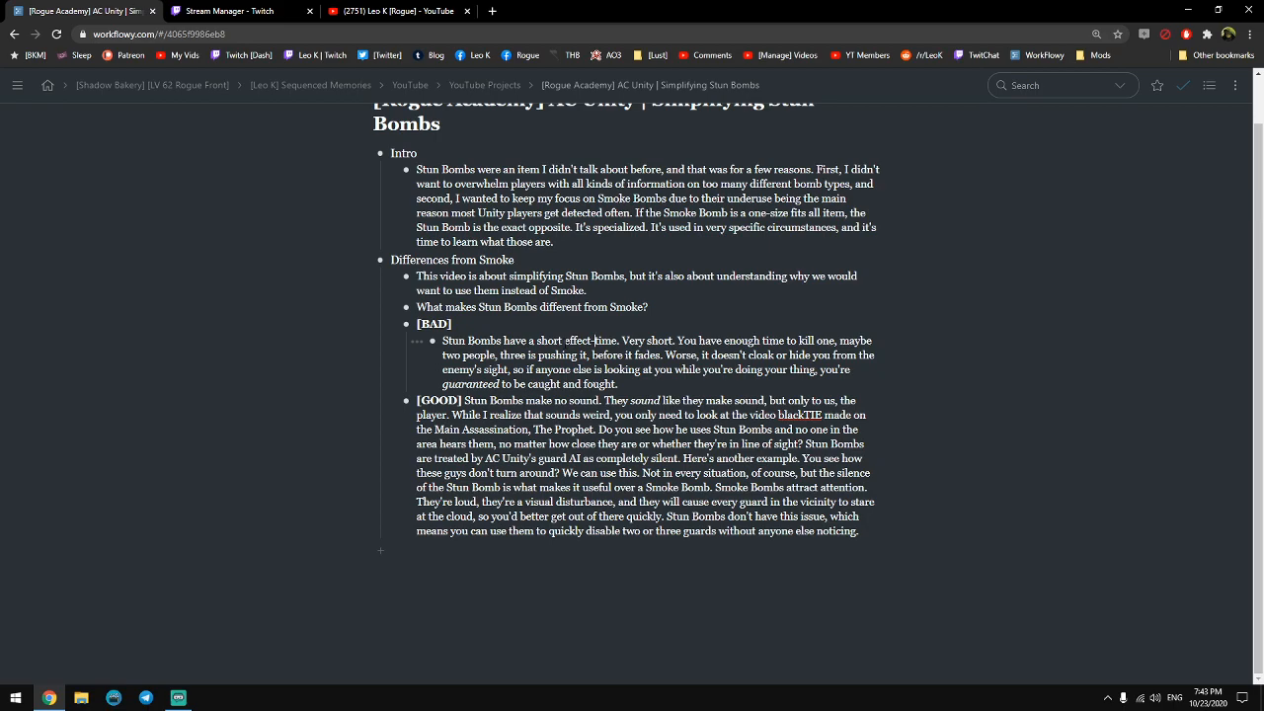
{"action": "key", "text": "Return"}
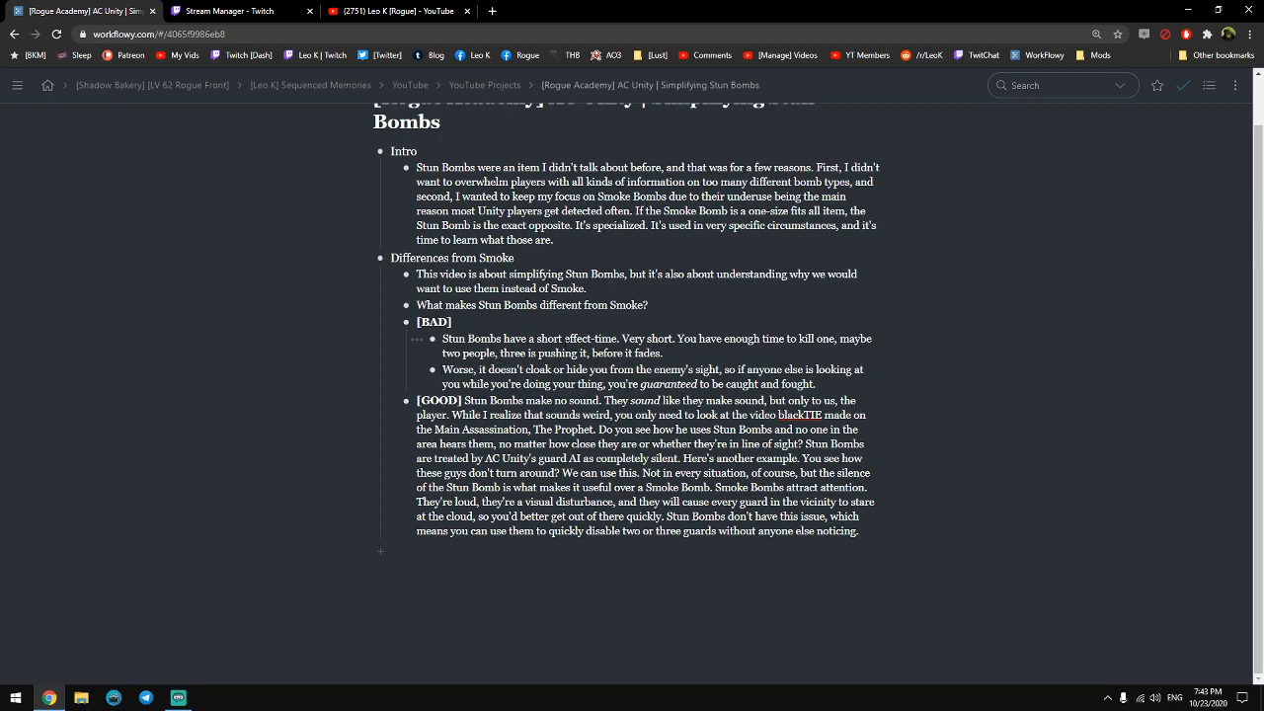
Change "it doesn't" to "Stun Bombs don't" in the bullet starting with "Worse".
{"action": "double_click", "coordinate": [481, 369]}
{"action": "type", "text": "Stun Bombs"}
{"action": "double_click", "coordinate": [558, 369]}
{"action": "type", "text": "don't"}
Move the [GOOD] text into a nested bullet and split it before "Here's another example.".
{"action": "left_click", "coordinate": [417, 400]}
{"action": "key", "text": "Return"}
{"action": "key", "text": "Tab"}
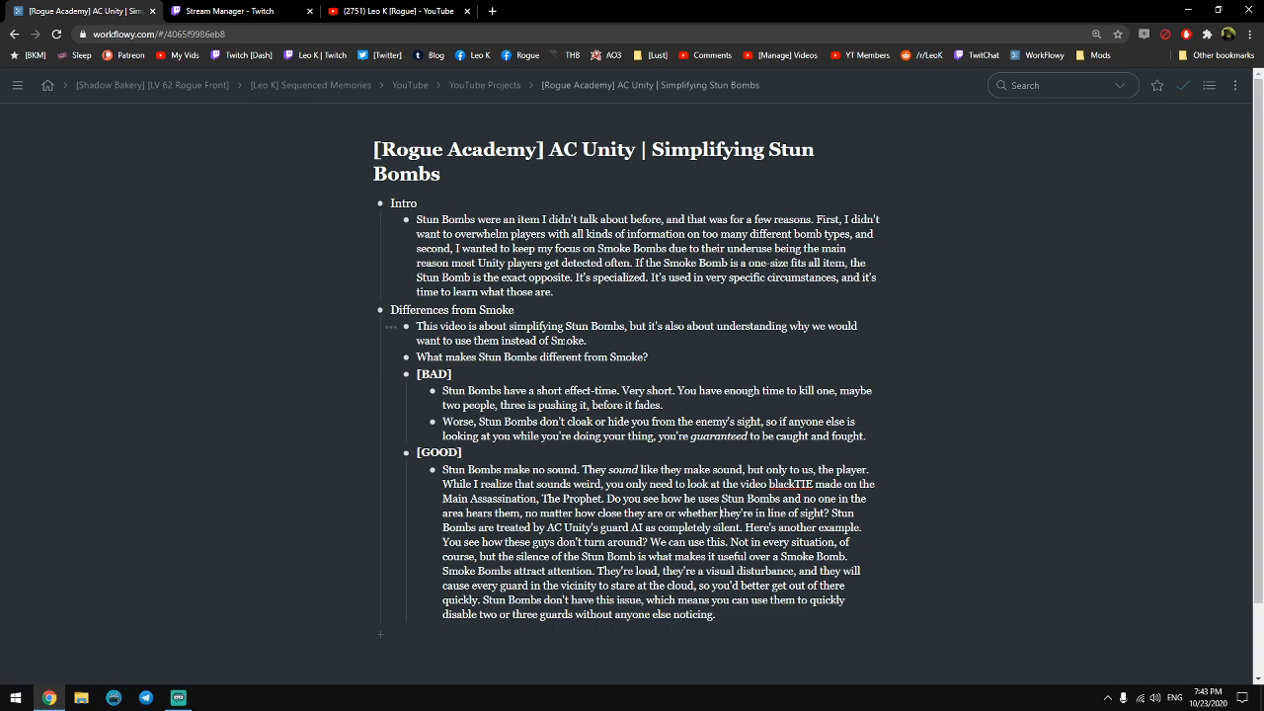
{"action": "key", "text": "Return"}
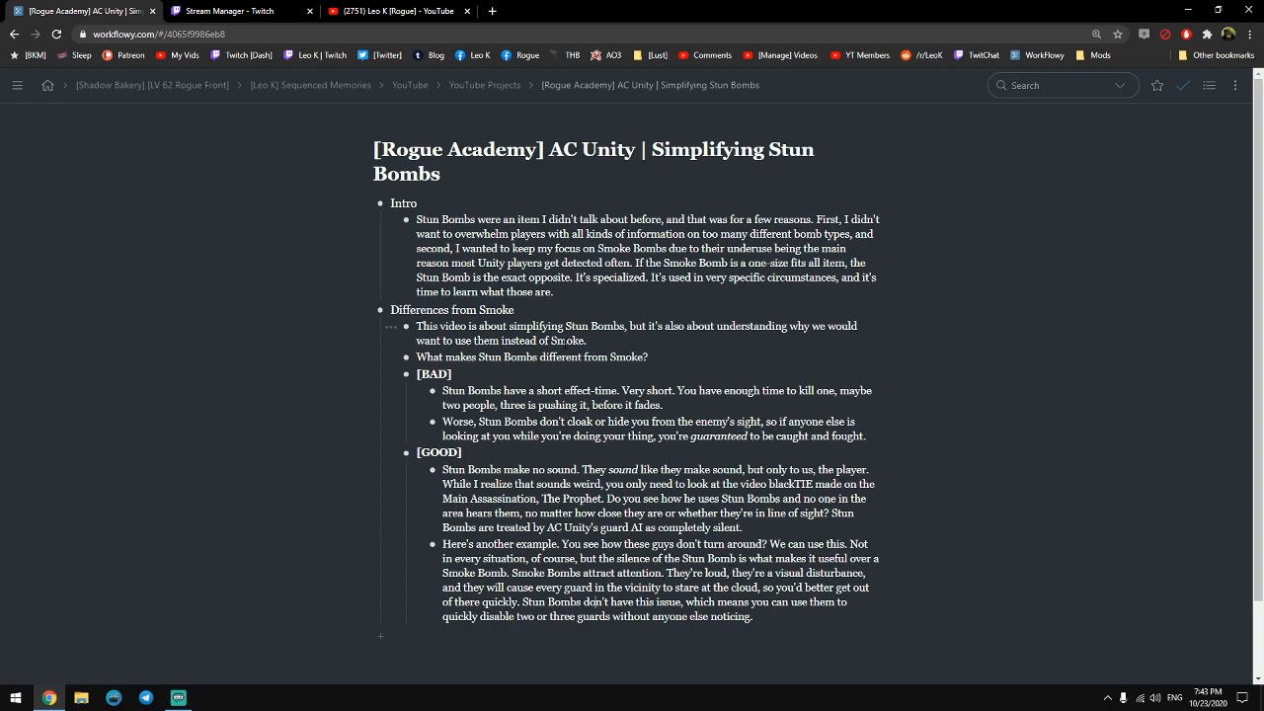
Add a new nested bullet at the end of the [GOOD] section.
{"action": "key", "text": "Return"}
{"action": "scroll", "coordinate": [618, 264], "scroll_direction": "down", "scroll_amount": 1}
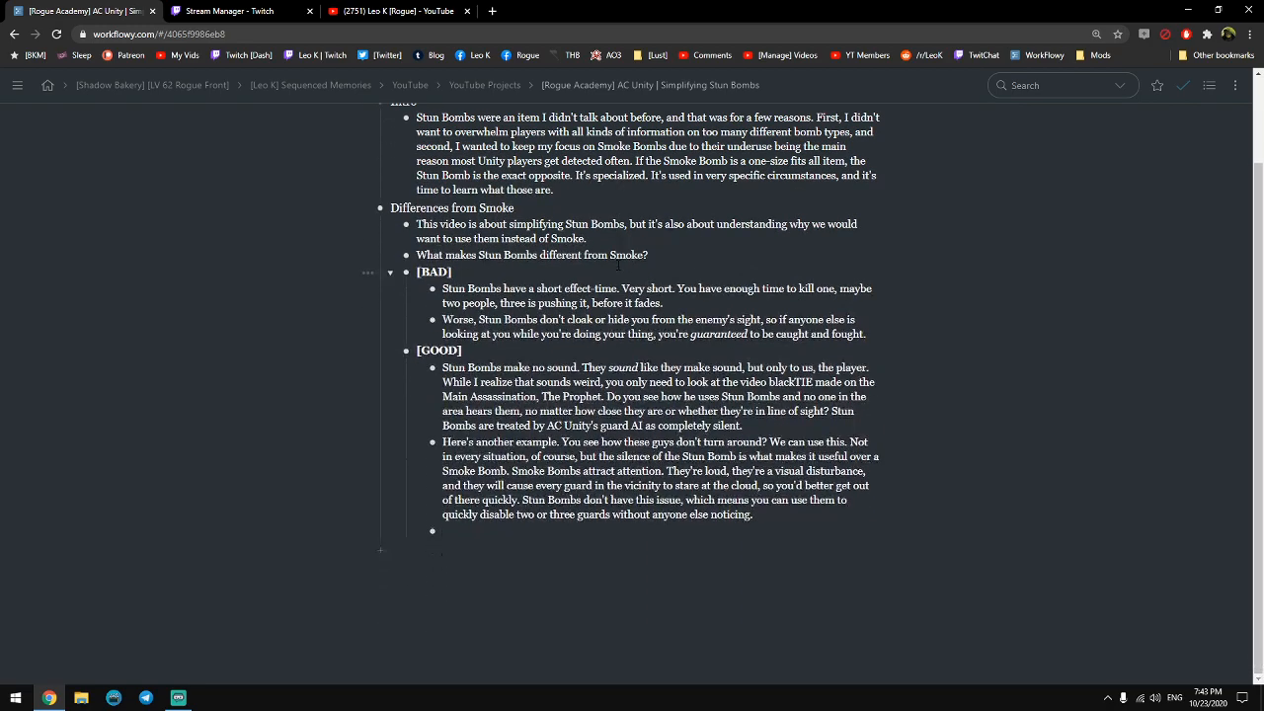
{"action": "scroll", "coordinate": [615, 268], "scroll_direction": "up", "scroll_amount": 1}
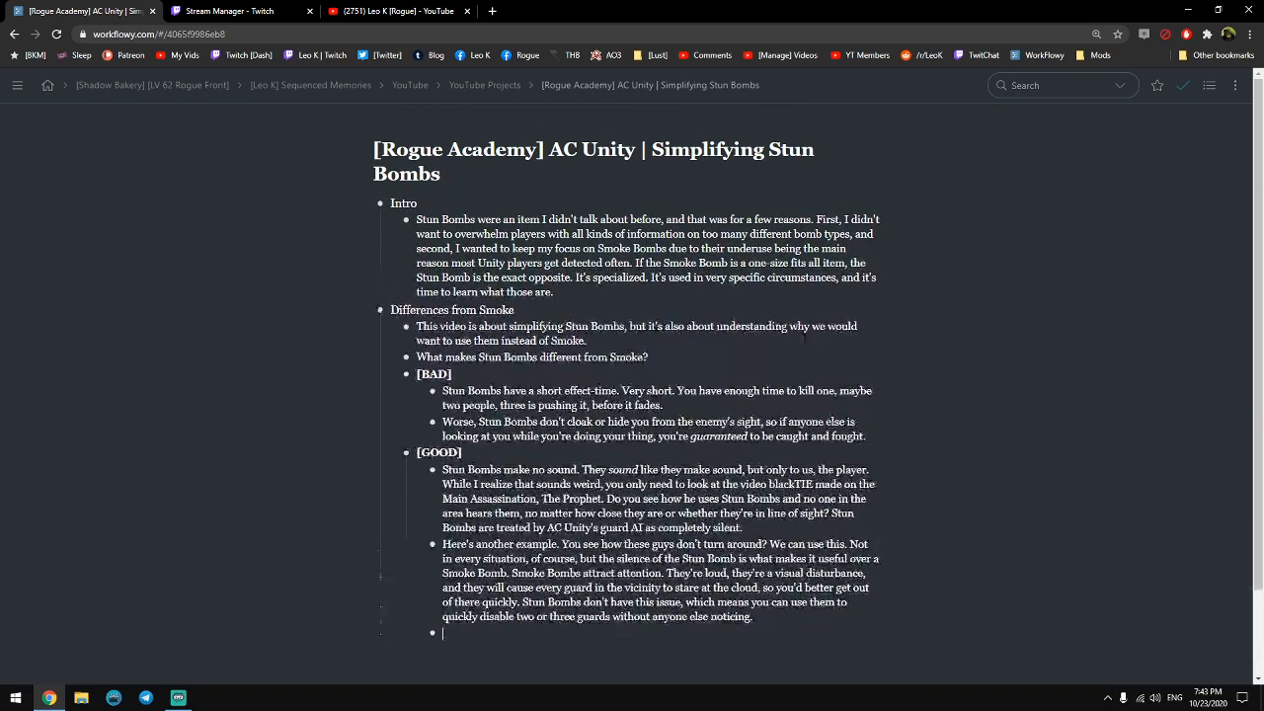
{"action": "scroll", "coordinate": [949, 401], "scroll_direction": "down", "scroll_amount": 1}
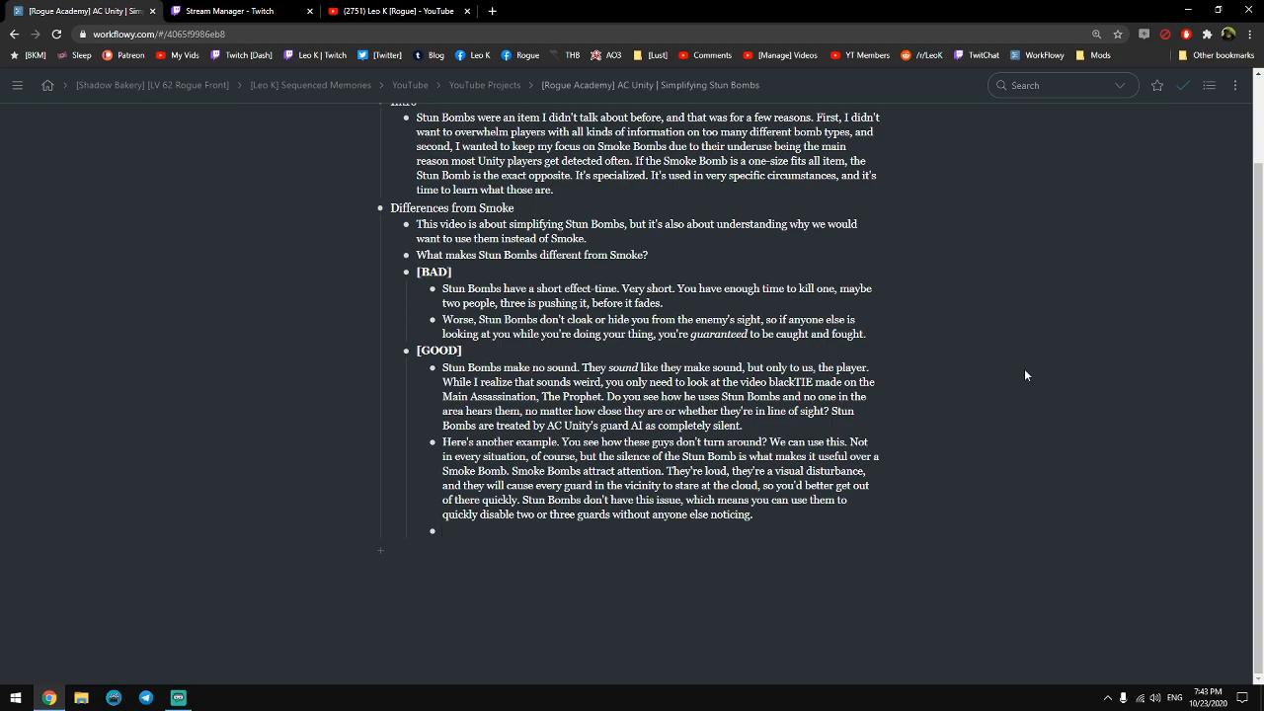
{"action": "type", "text": "nother reason you mi"}
{"action": "key", "text": "ctrl+a"}
{"action": "key", "text": "BackSpace"}
Write "In situations where you're out of Smoke Bombs, Stun Bombs" in the new [GOOD] bullet.
{"action": "type", "text": "In situations where you have a choice"}
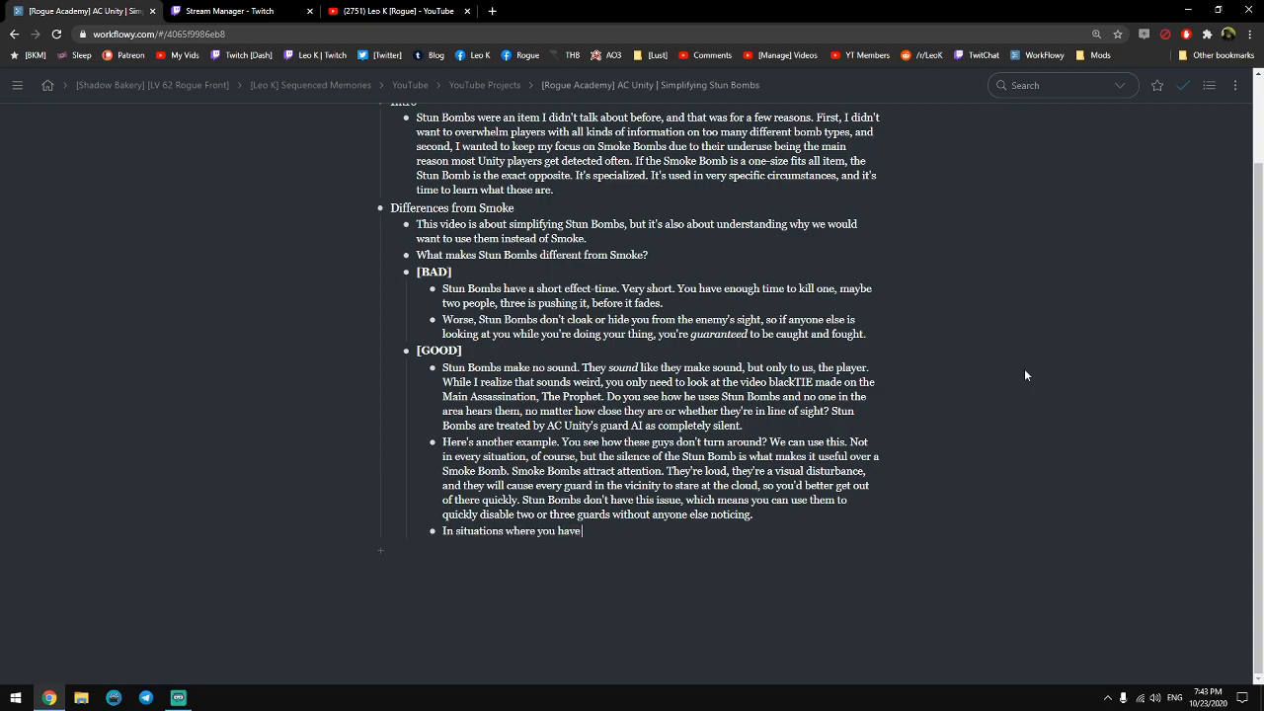
{"action": "key", "text": "ctrl+shift+Left"}
{"action": "key", "text": "ctrl+shift+Left"}
{"action": "key", "text": "ctrl+shift+Left"}
{"action": "key", "text": "BackSpace"}
{"action": "key", "text": "BackSpace"}
{"action": "type", "text": "'re out of Smoke Bombs, Stun Bombs"}
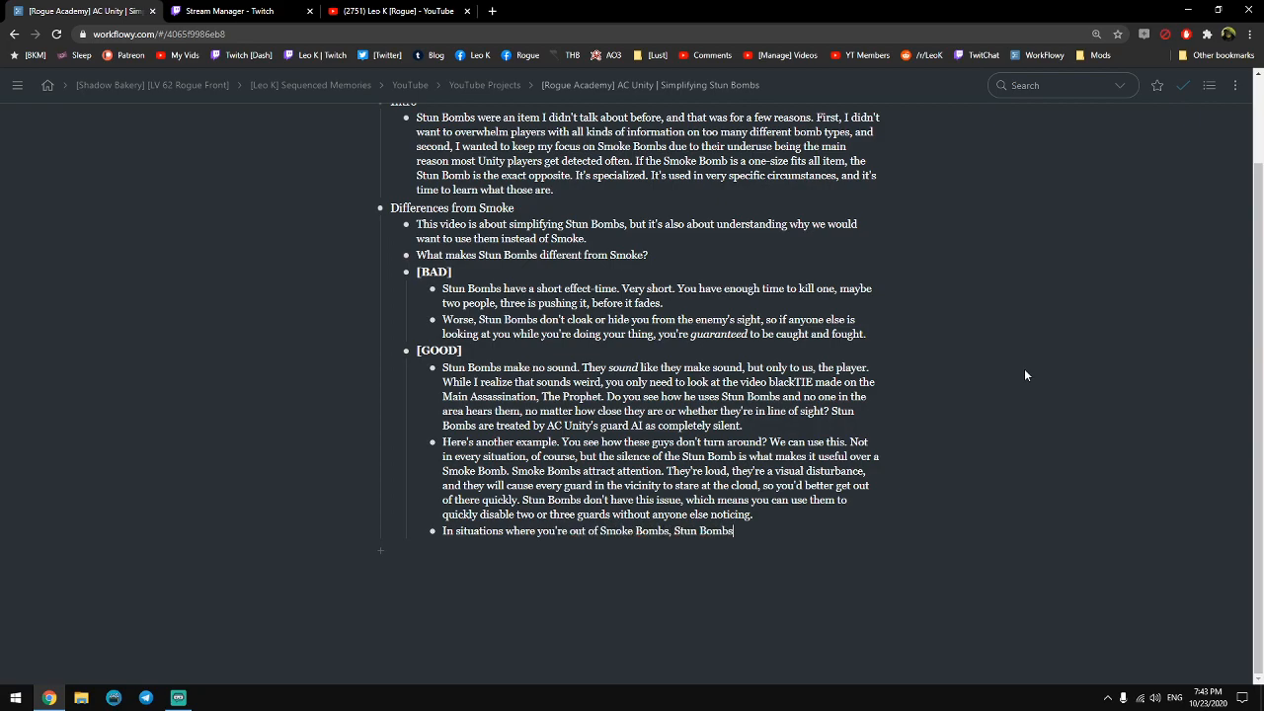
Continue with "can also act as a secondary reserve of crowd-control, if you're using them for the same reasons." and insert "completely" before "out".
{"action": "type", "text": " can adso act as a secondary reserve of"}
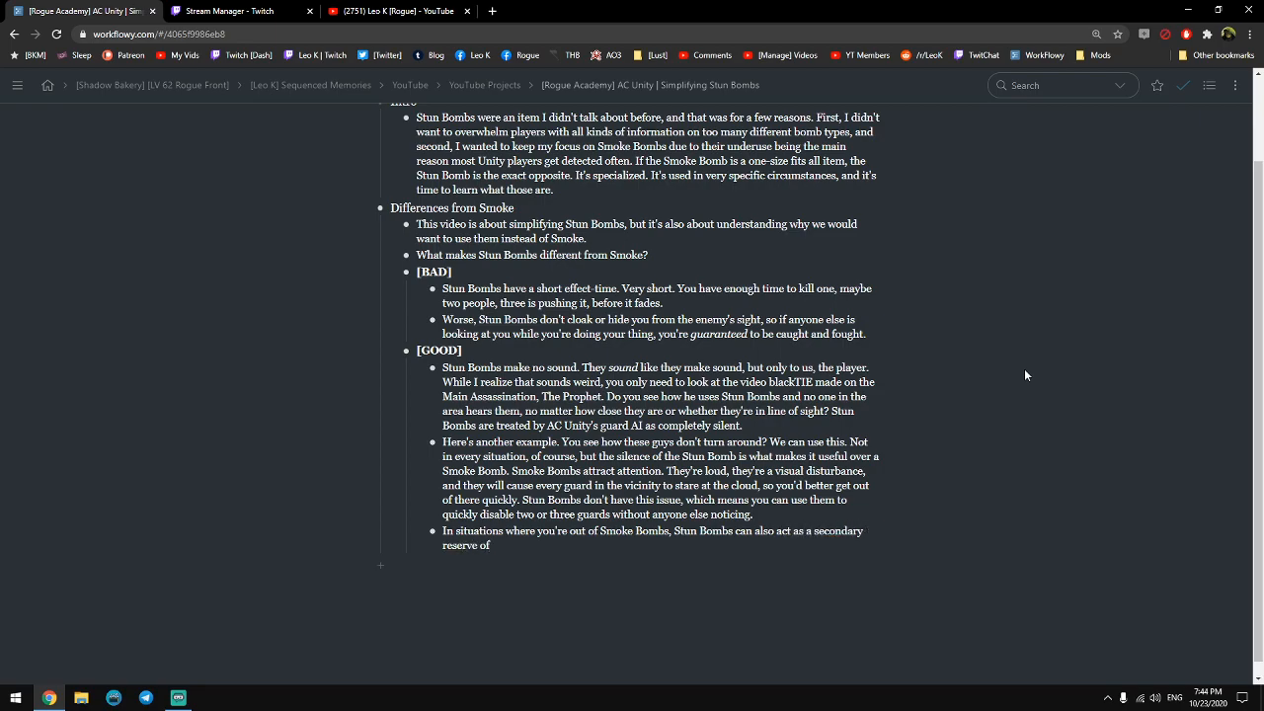
{"action": "key", "text": "BackSpace"}
{"action": "type", "text": "d"}
{"action": "key", "text": "BackSpace"}
{"action": "type", "text": "crowd-controlcompletely "}
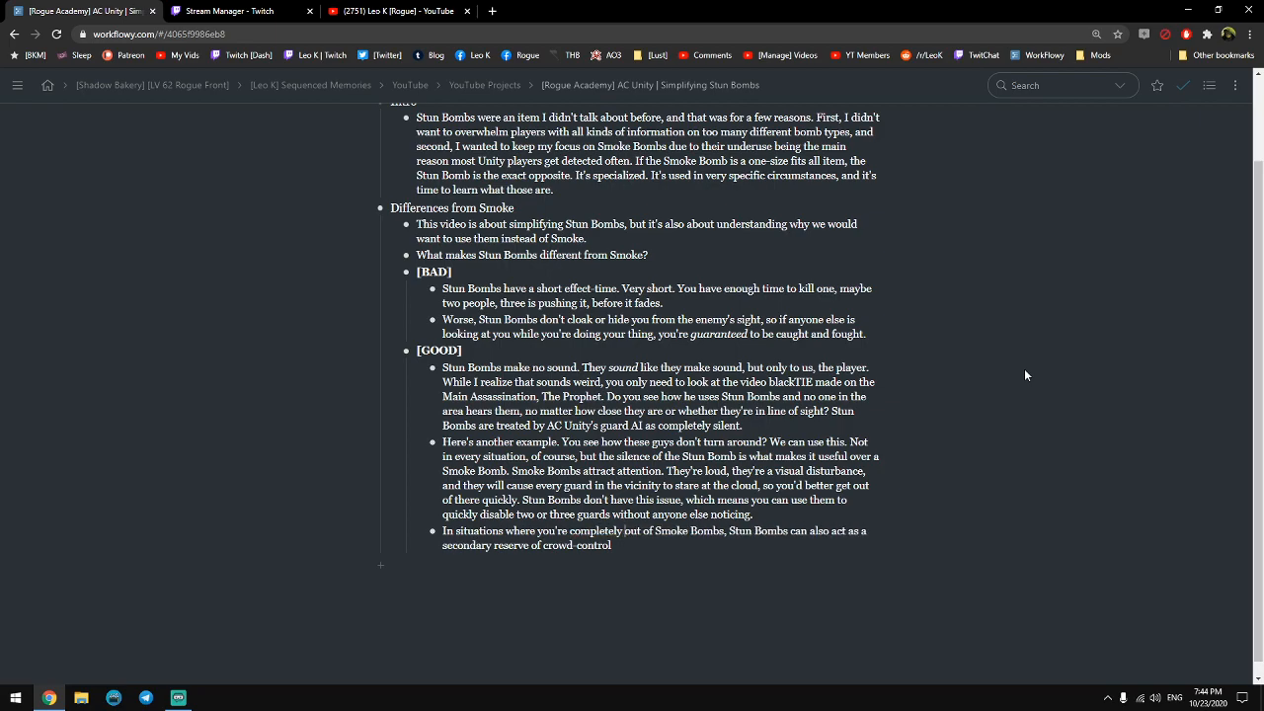
{"action": "type", "text": ", if you're using them for the same reason."}
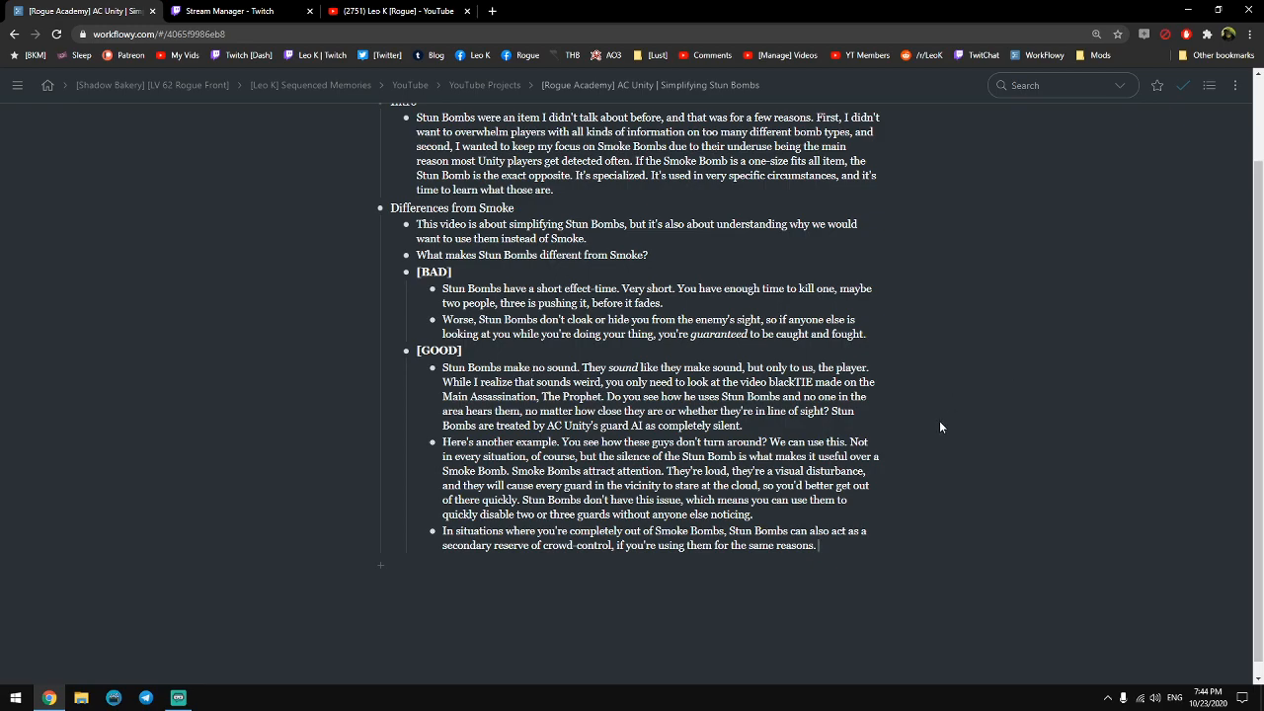
Enlarge the script page to 200% zoom.
{"action": "key", "text": "ctrl+plus"}
{"action": "key", "text": "ctrl+plus"}
{"action": "key", "text": "ctrl+plus"}
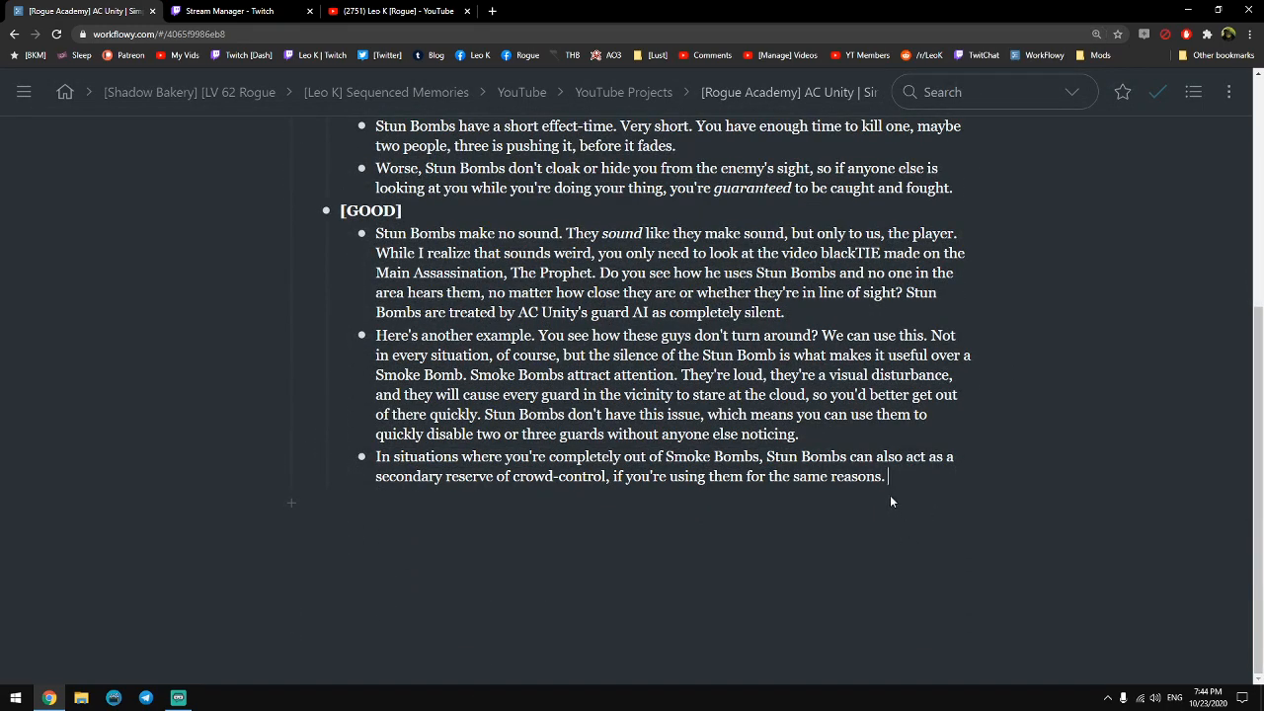
{"action": "key", "text": "ctrl+plus"}
{"action": "key", "text": "ctrl+plus"}
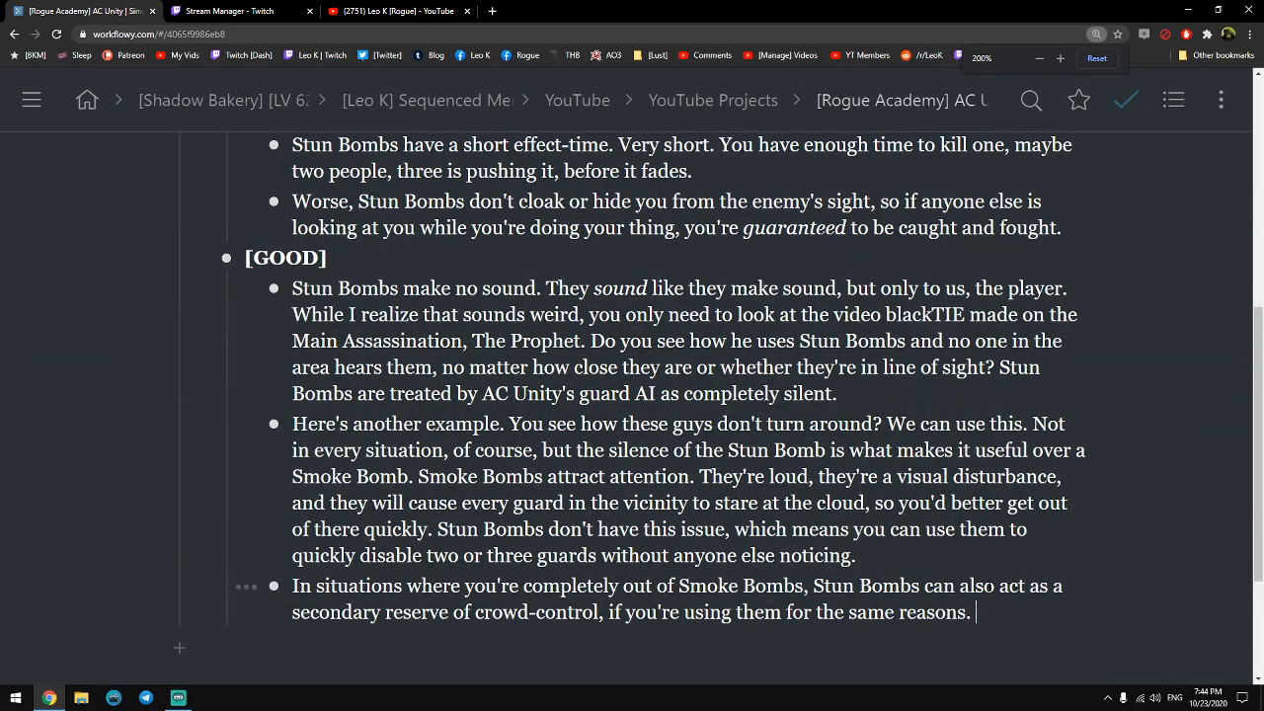
Find the channel's own "[AC Unity] The Great Escapist - Gunslinger" video on YouTube and open it.
{"action": "left_click", "coordinate": [1061, 613]}
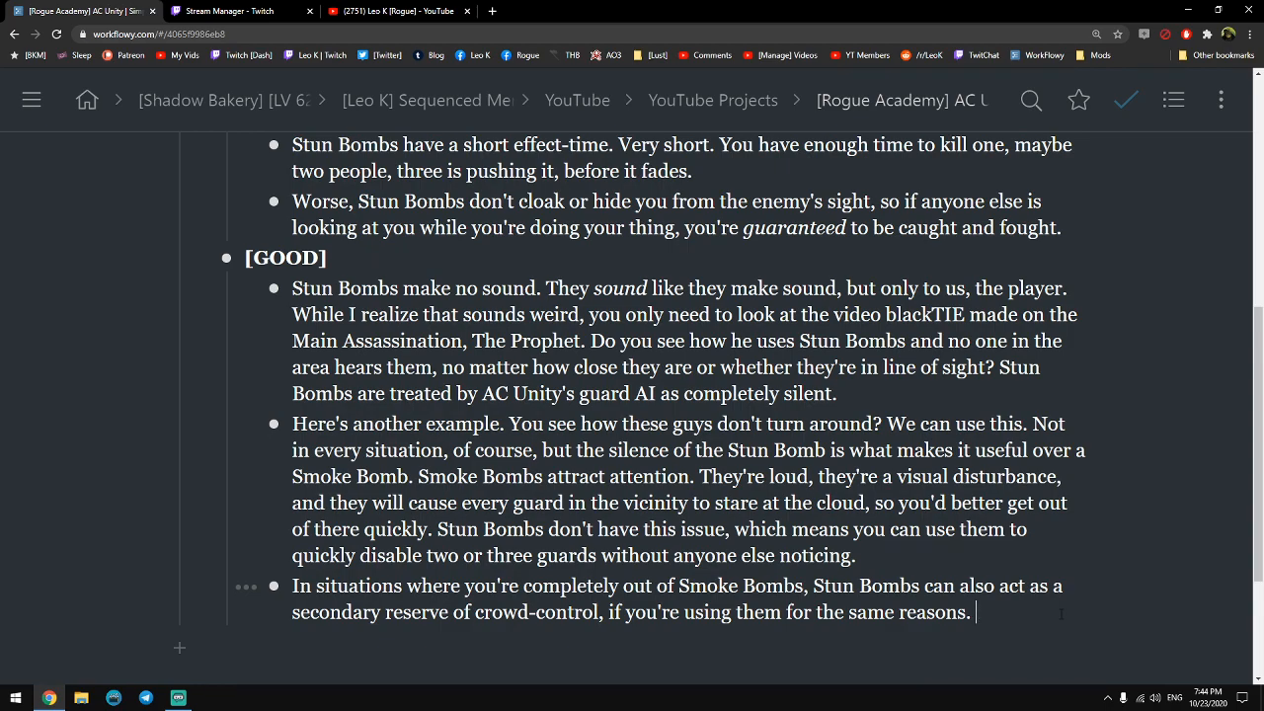
{"action": "left_click", "coordinate": [395, 11]}
{"action": "left_click", "coordinate": [503, 87]}
{"action": "type", "text": "leo k "}
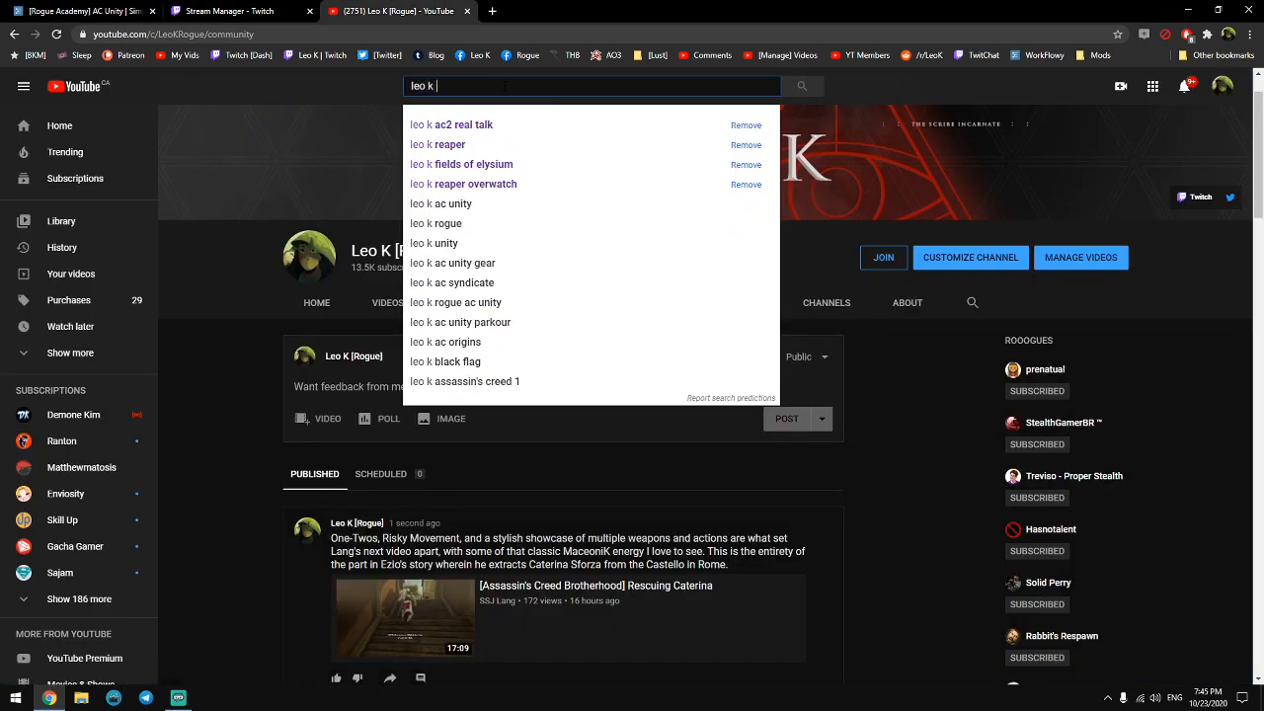
{"action": "type", "text": "the great escapist"}
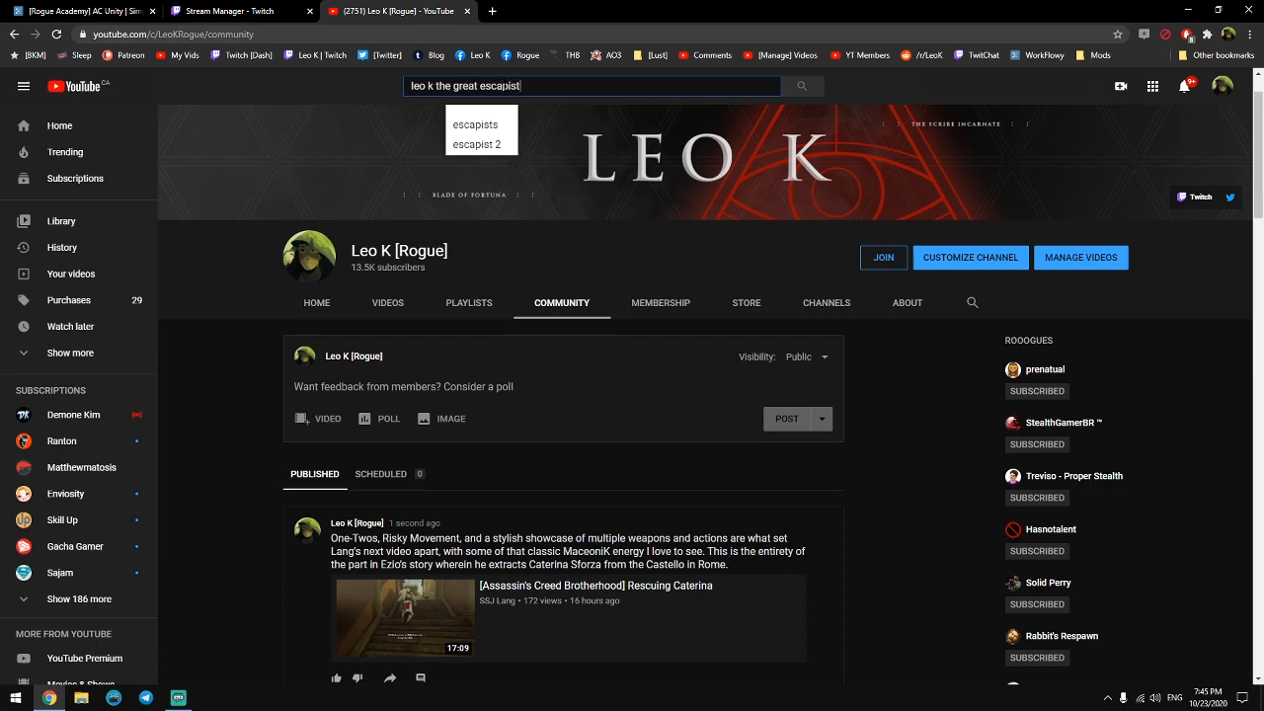
{"action": "key", "text": "Return"}
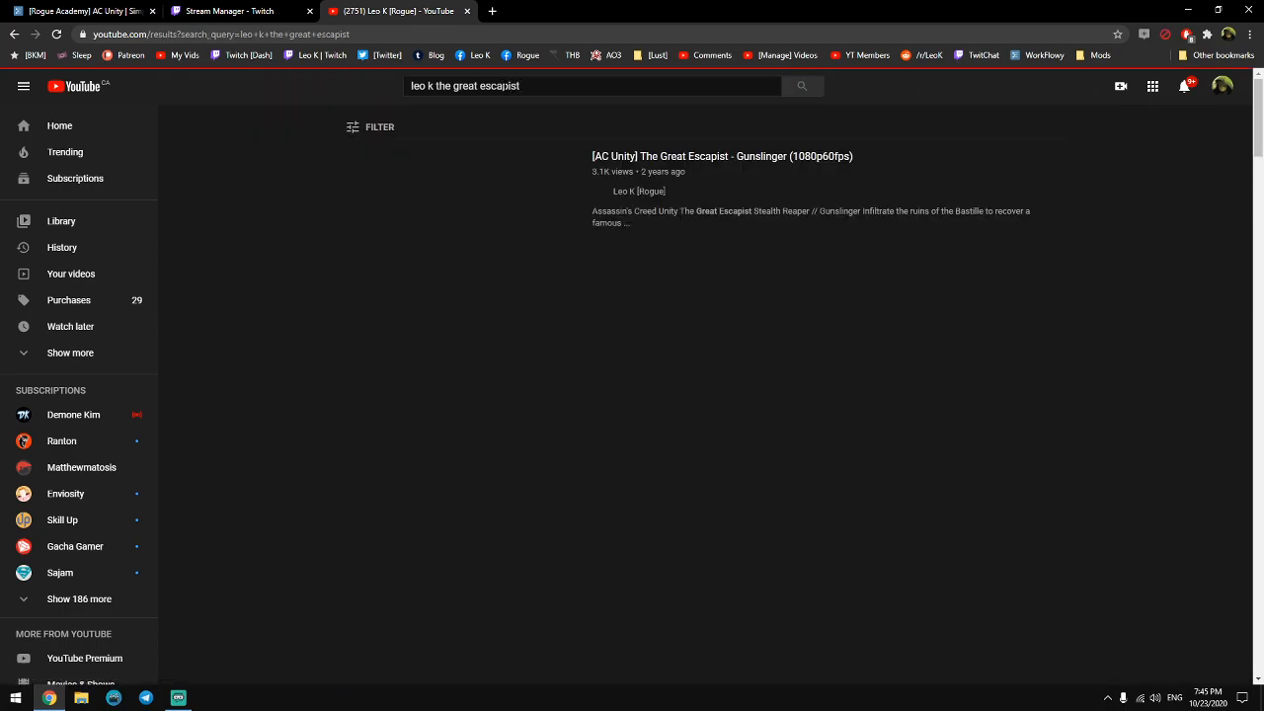
{"action": "left_click", "coordinate": [484, 164]}
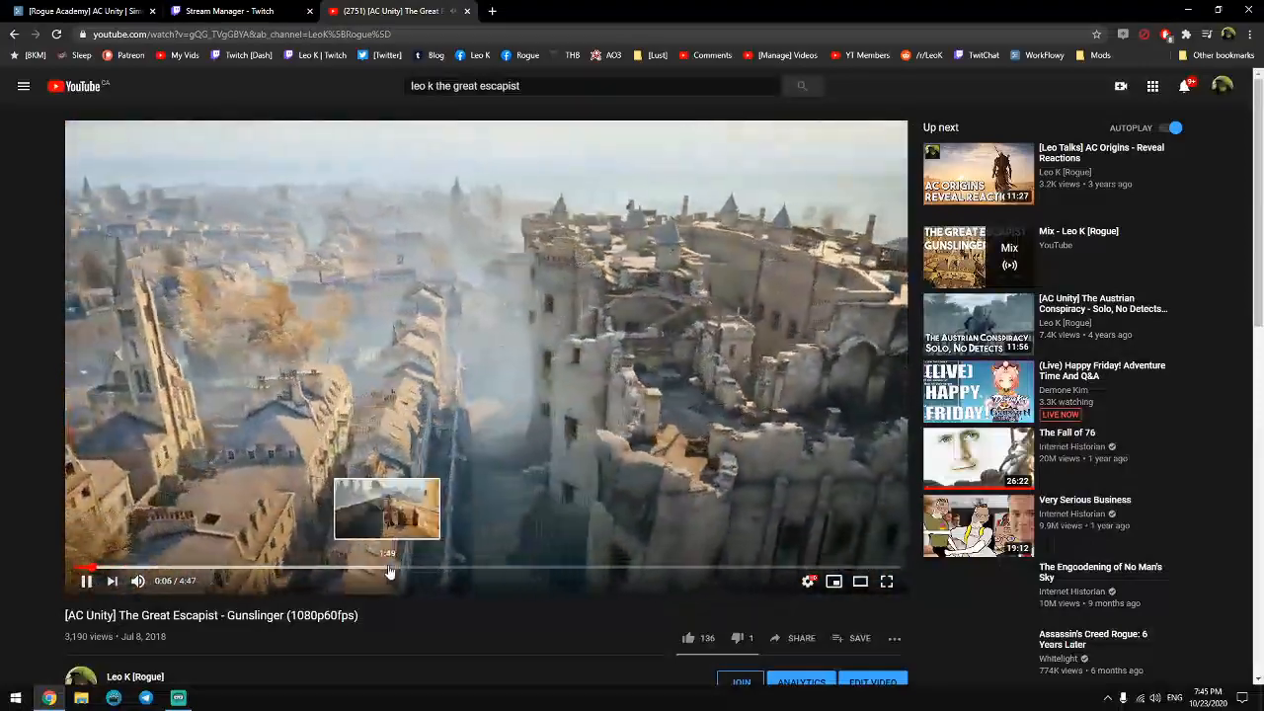
Review the hiding-spot assassination scene in the Great Escapist video, then close the video.
{"action": "left_click", "coordinate": [424, 571]}
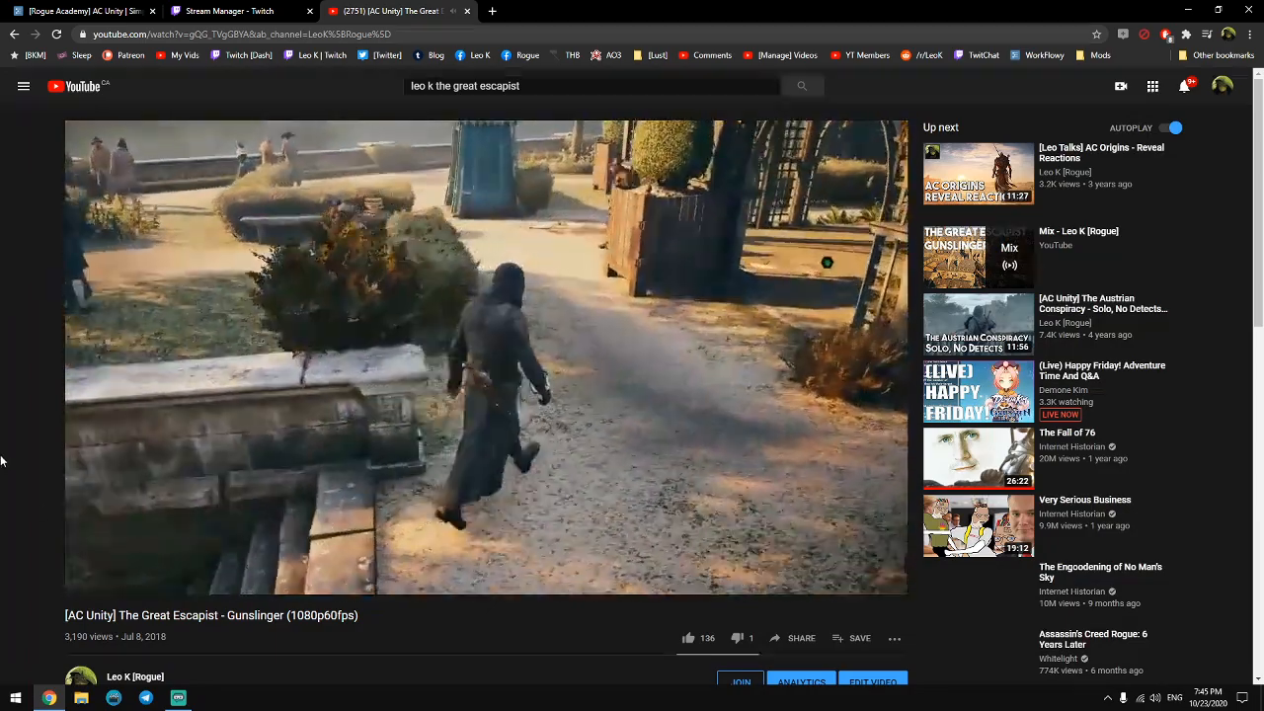
{"action": "left_click", "coordinate": [528, 286]}
{"action": "left_click", "coordinate": [449, 229]}
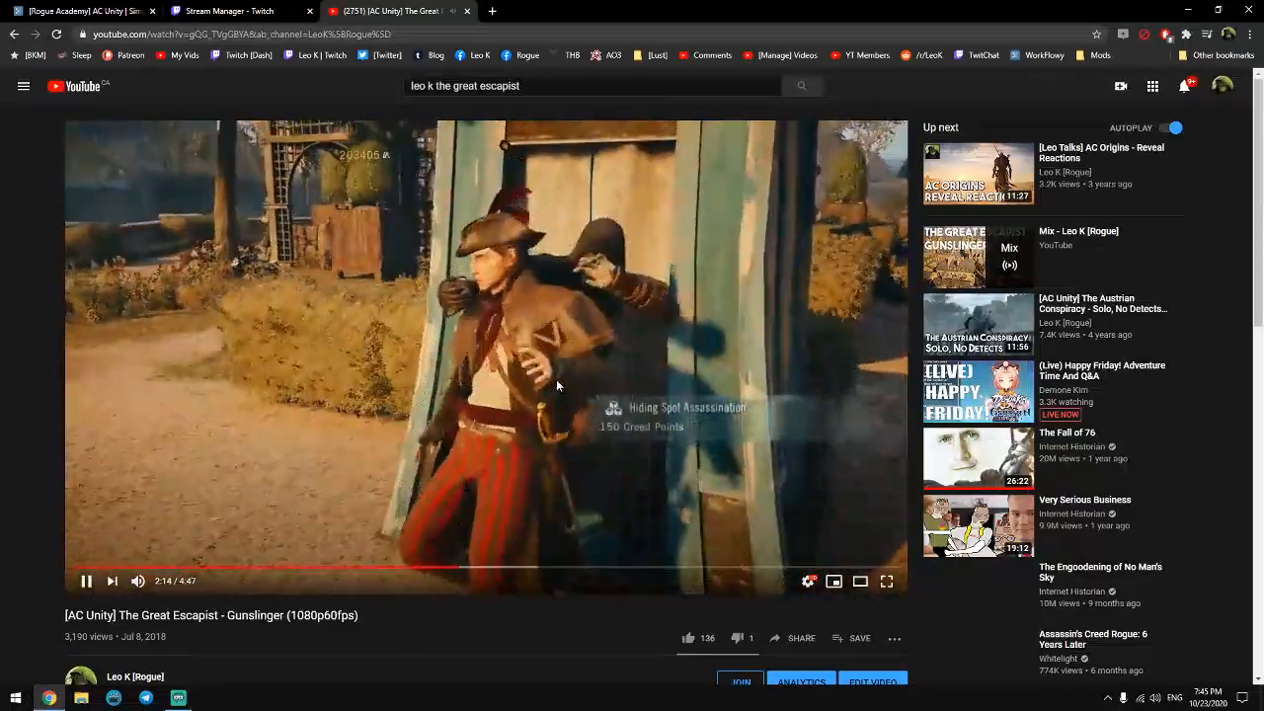
{"action": "left_click", "coordinate": [503, 371]}
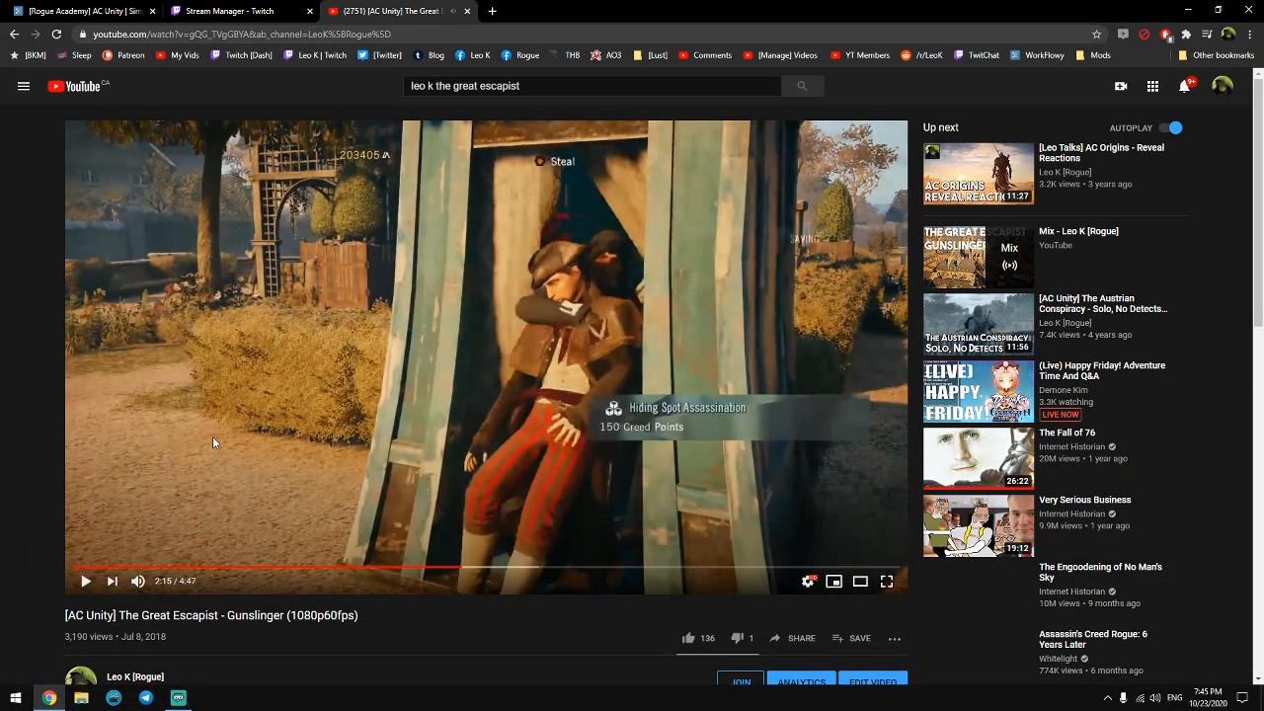
{"action": "left_click", "coordinate": [130, 458]}
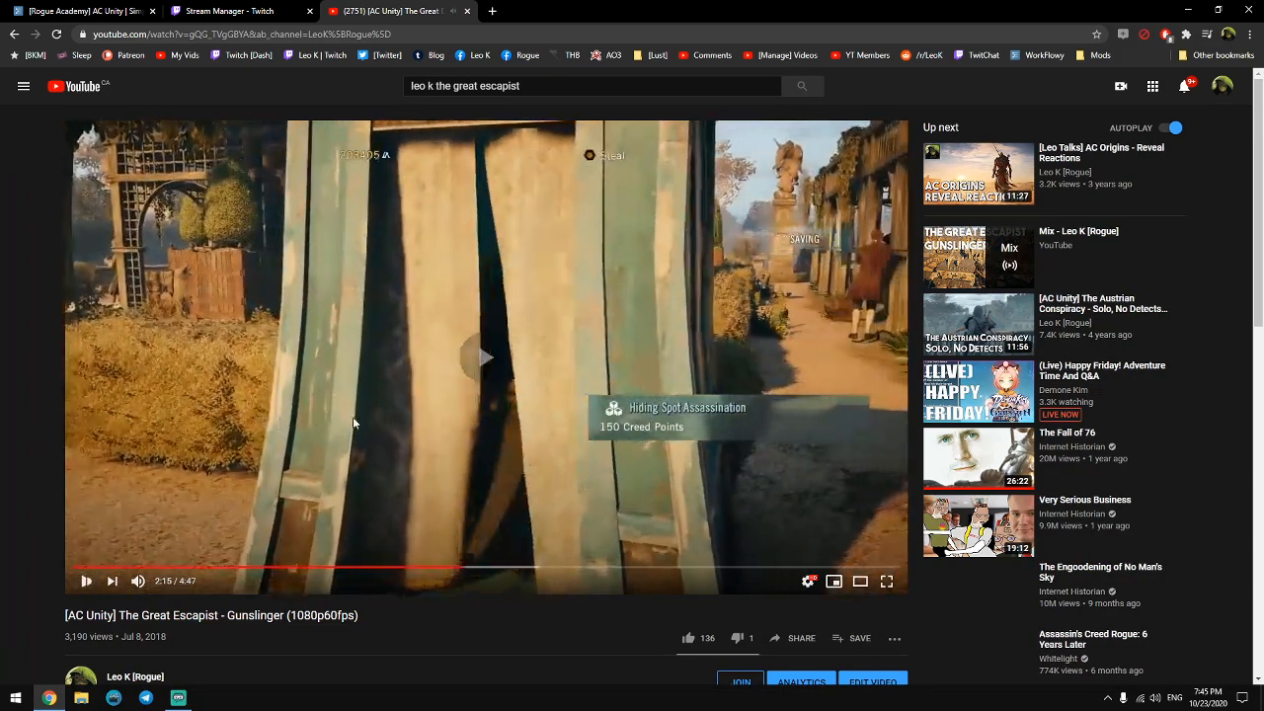
{"action": "key", "text": "ctrl+w"}
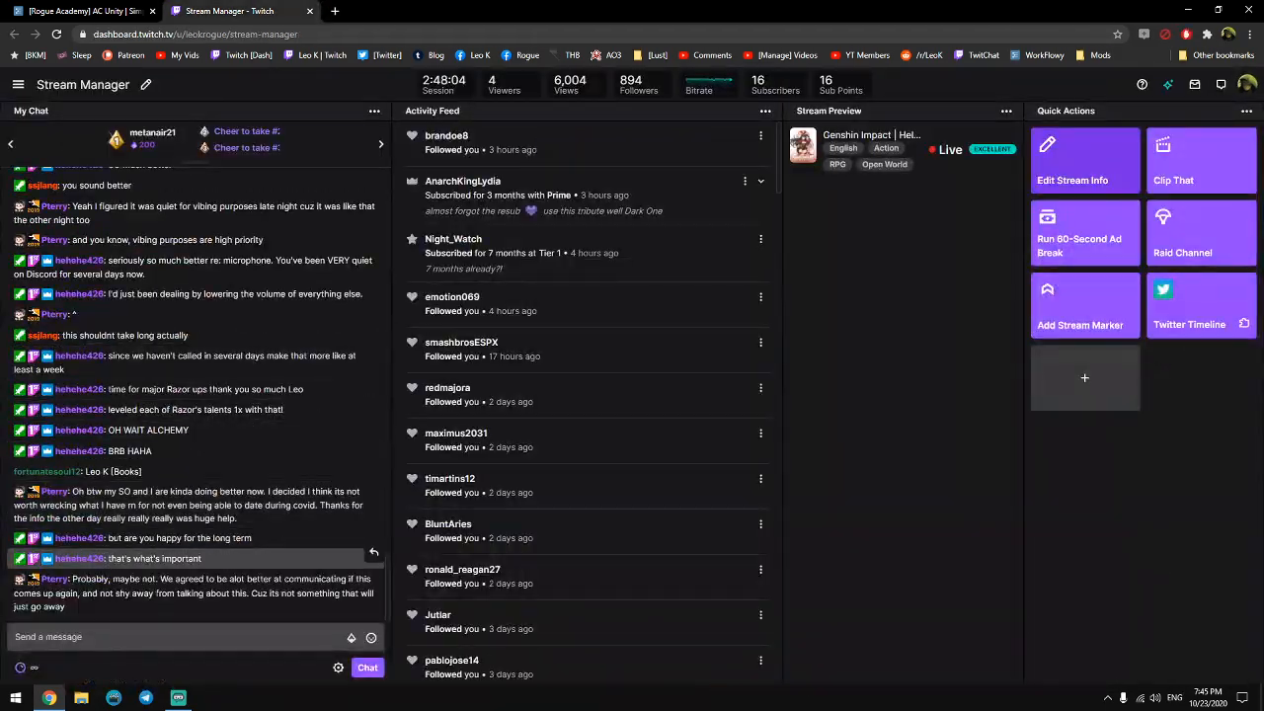
Return to the WorkFlowy script and append "You can also use them to set up" to the last [GOOD] bullet.
{"action": "key", "text": "ctrl+Tab"}
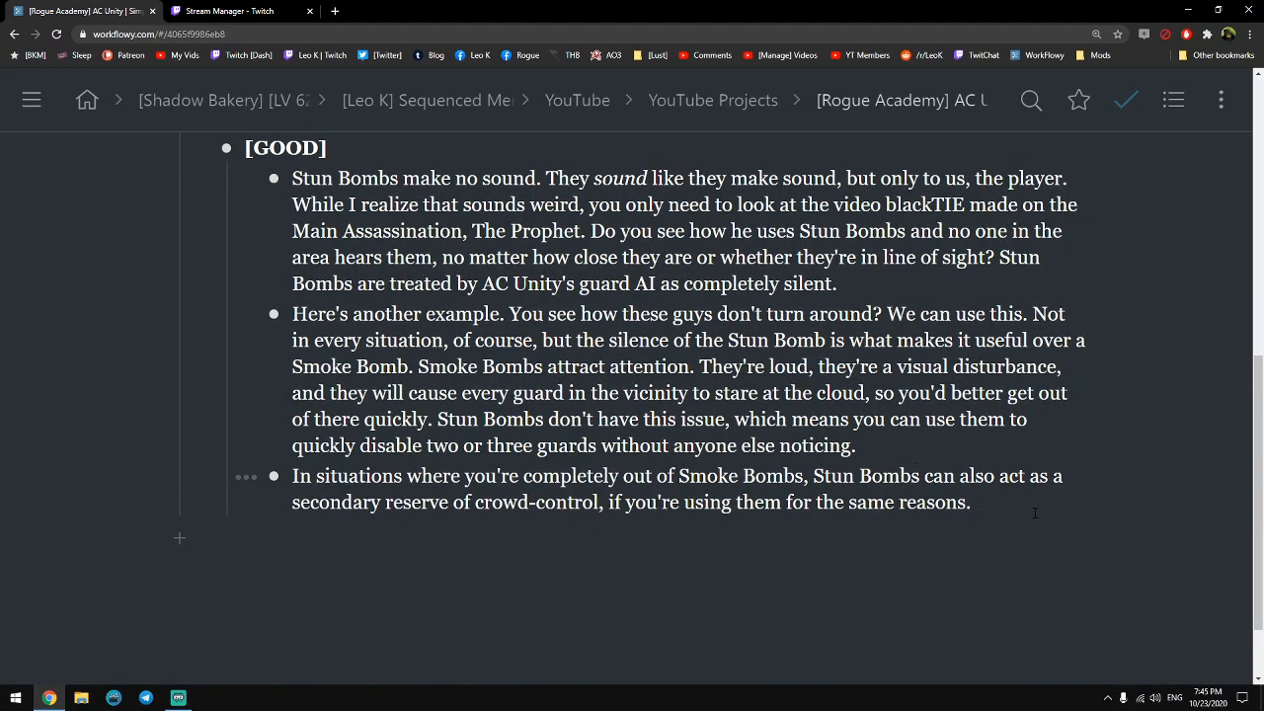
{"action": "type", "text": "You can also use them"}
{"action": "key", "text": "BackSpace"}
{"action": "key", "text": "ctrl+shift+Left"}
{"action": "key", "text": "BackSpace"}
{"action": "type", "text": "them to set up "}
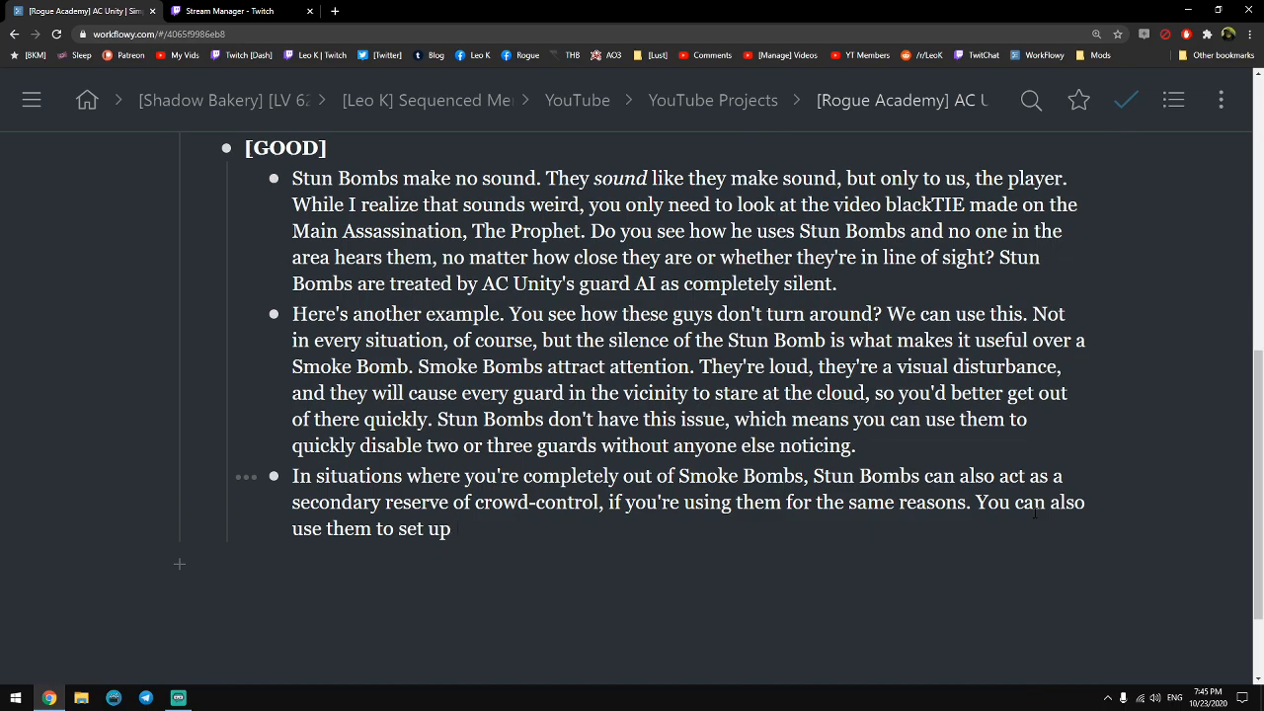
Continue the sentence with "fast stuns for killing a guard into a Hiding Spot", putting "into" in italics.
{"action": "type", "text": "fast stuns for "}
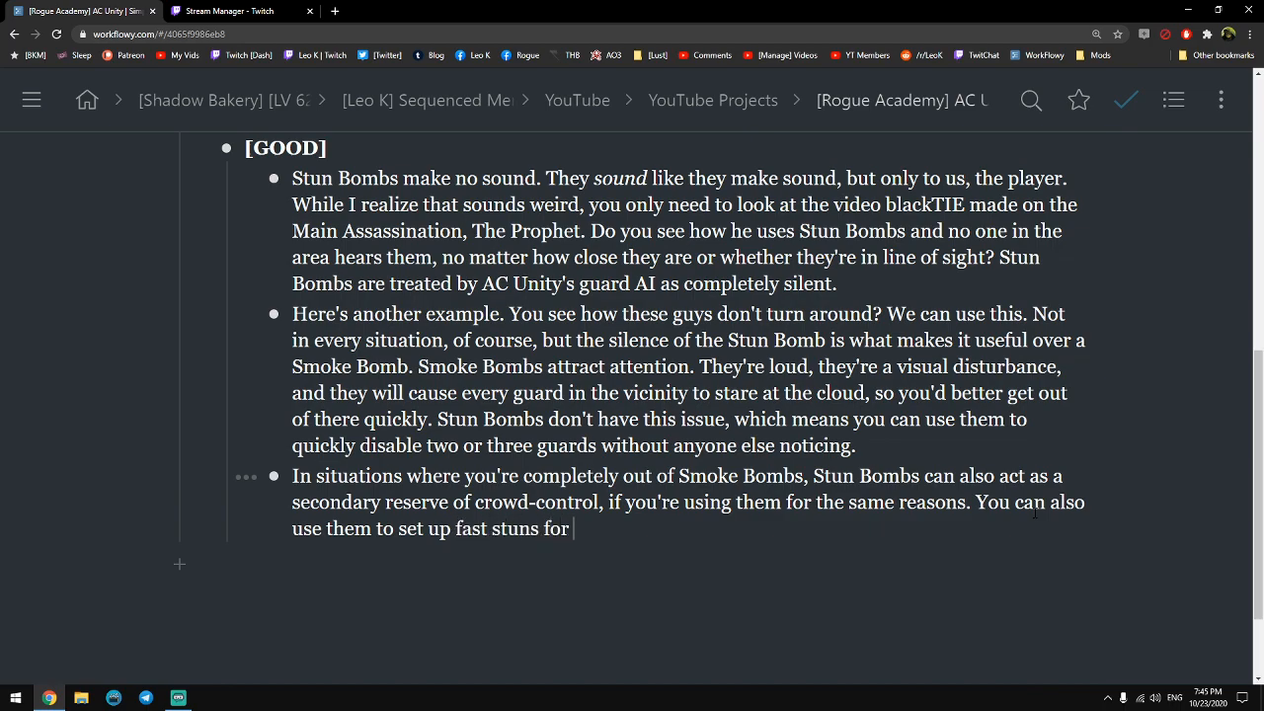
{"action": "type", "text": "killing a guard"}
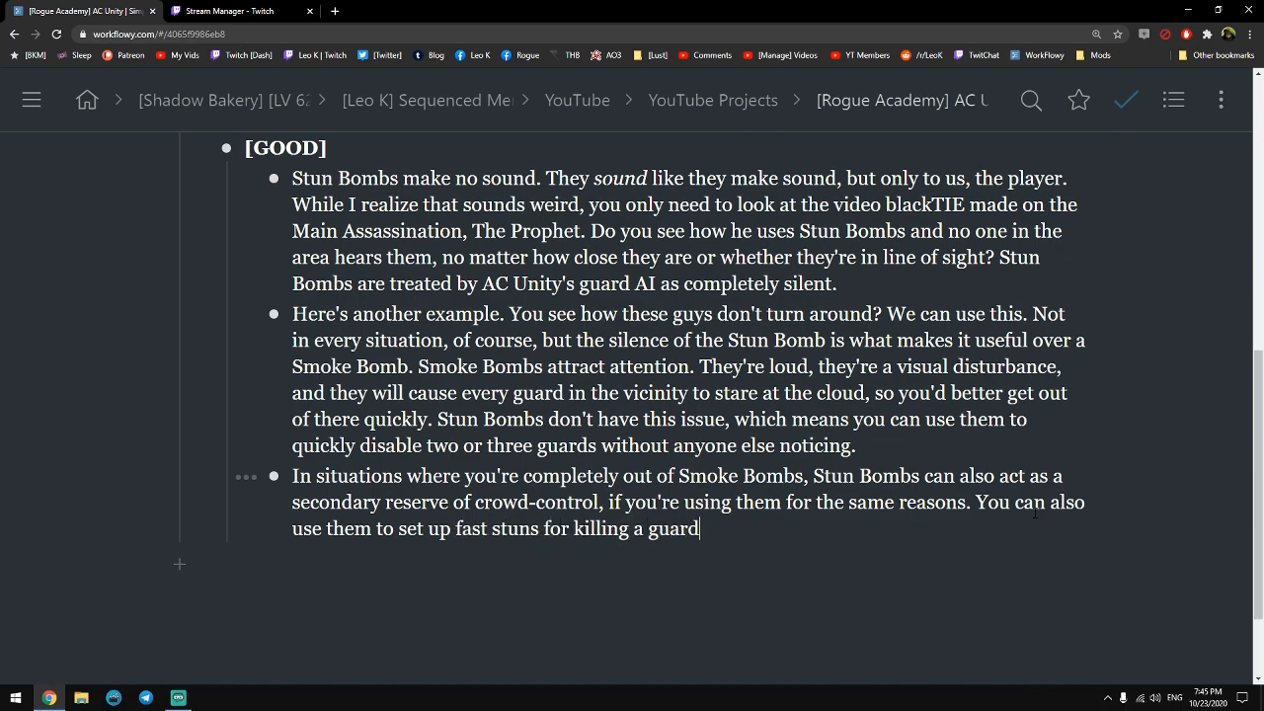
{"action": "key", "text": "ctrl+i"}
{"action": "type", "text": "into"}
{"action": "key", "text": "ctrl+i"}
{"action": "type", "text": "a Hiding Spot"}
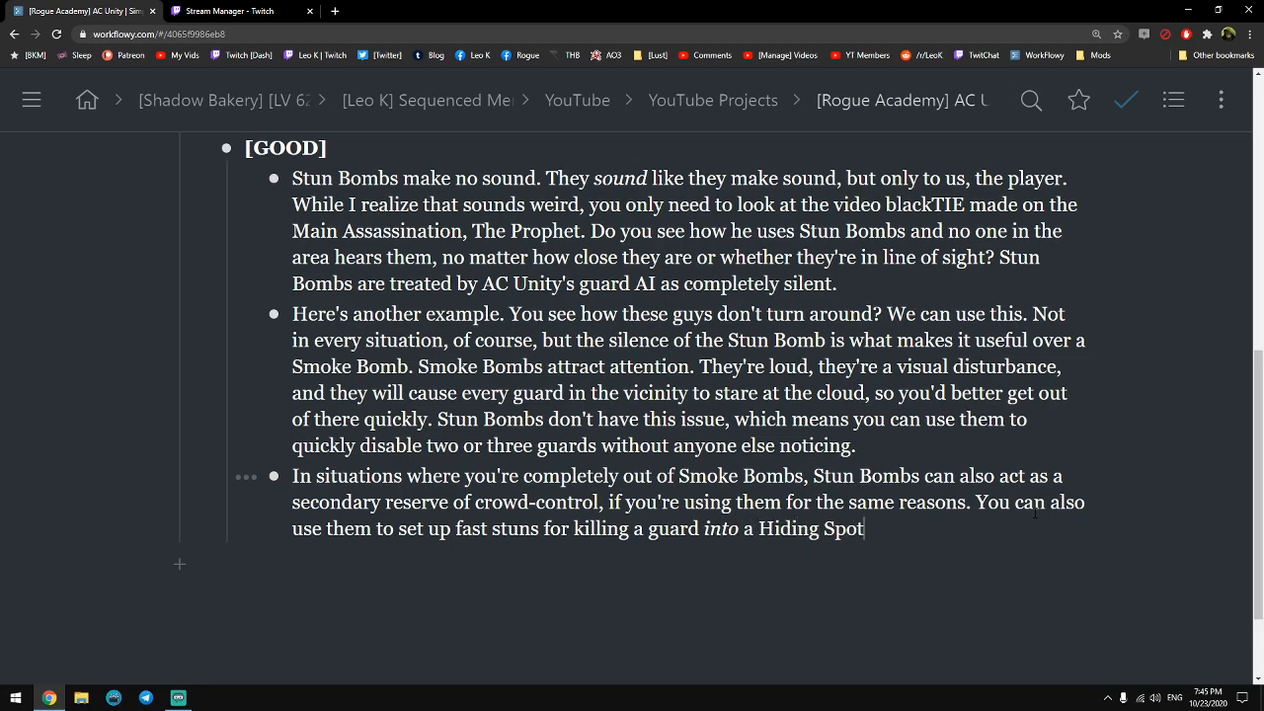
End the sentence with a period and begin a new one with "In my video on The Great Escapist".
{"action": "type", "text": ". In this video,"}
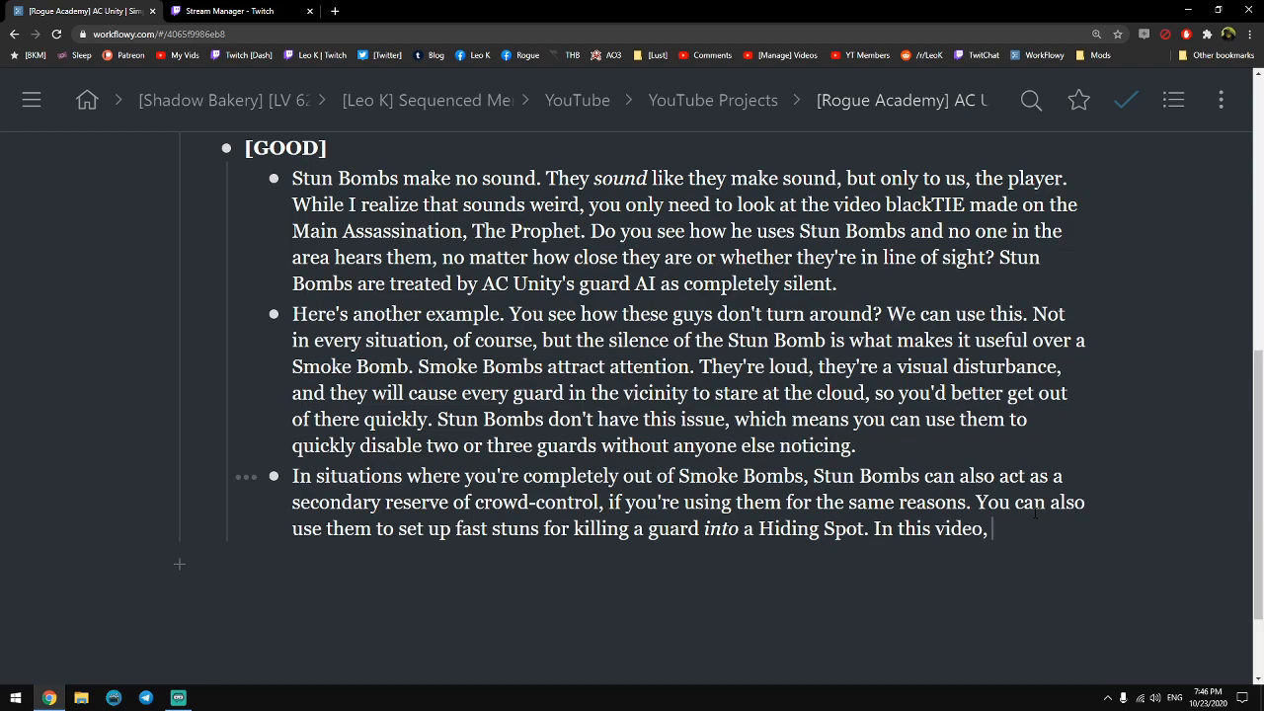
{"action": "key", "text": "ctrl+shift+Left"}
{"action": "key", "text": "ctrl+shift+Left"}
{"action": "type", "text": "my"}
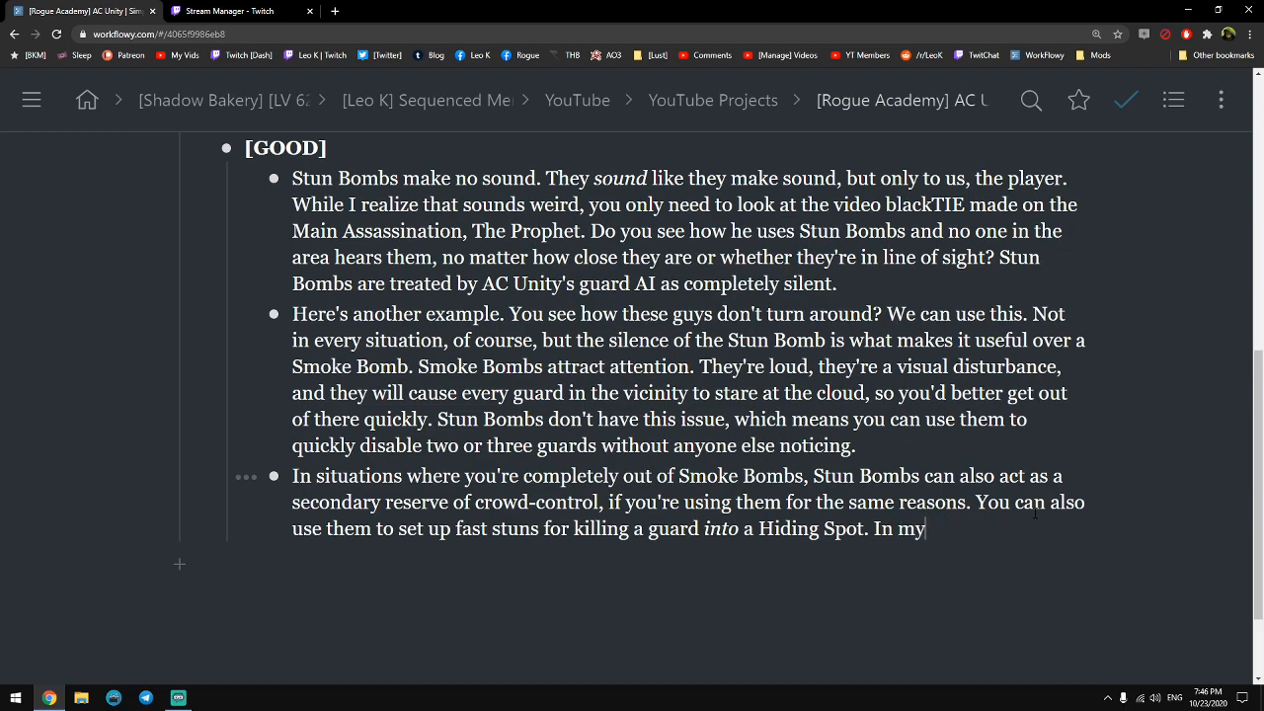
{"action": "type", "text": " video on The Great"}
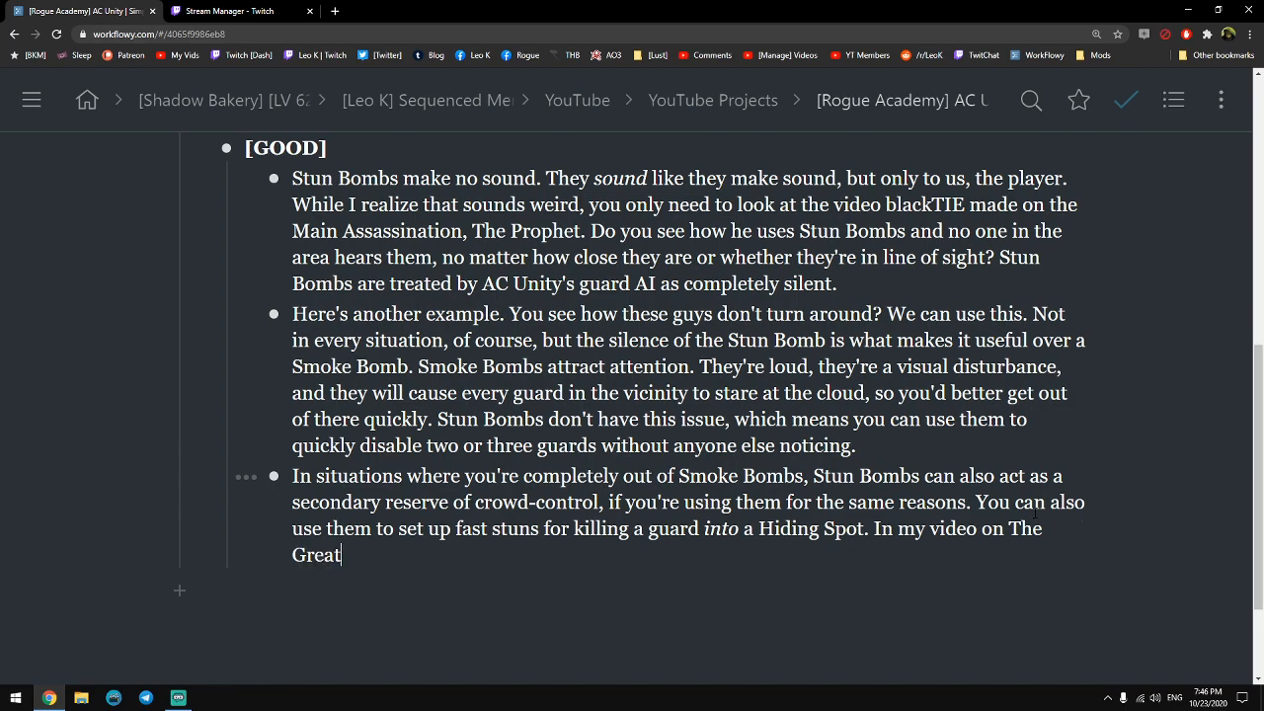
{"action": "type", "text": " Ecscapist Paris "}
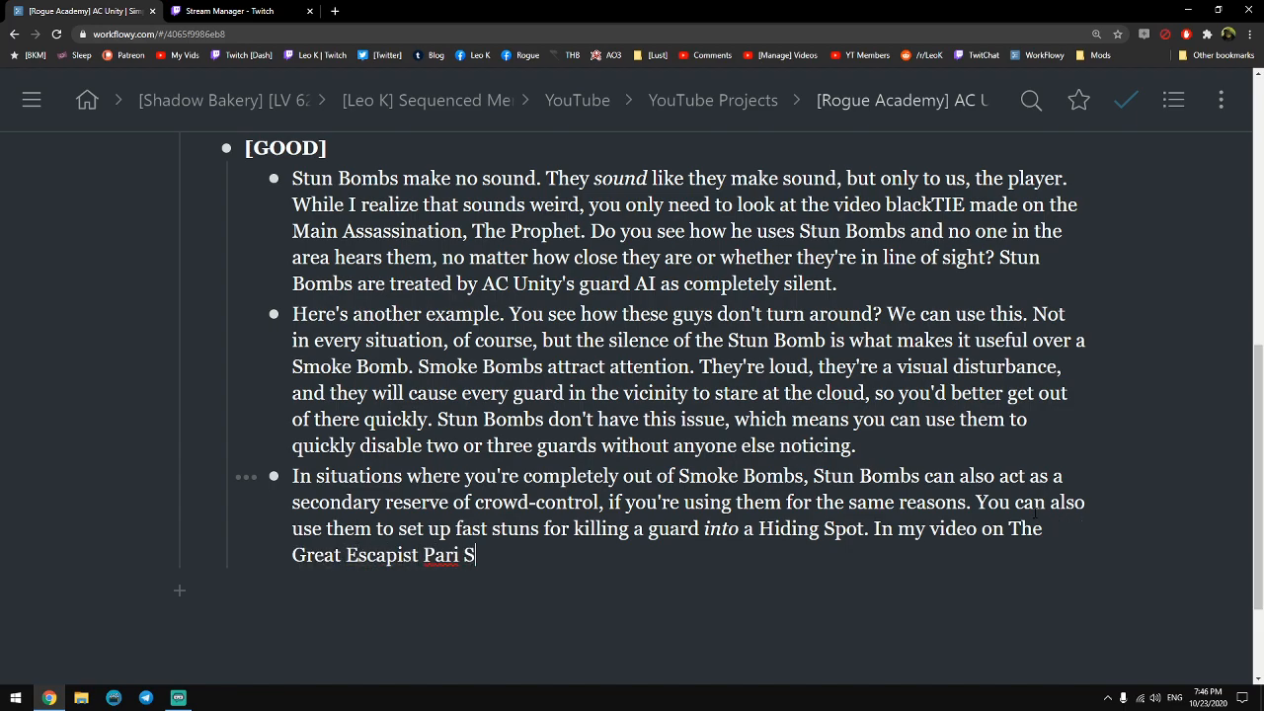
Reword the video reference to read "In my video on the Paris Story" followed by the quoted title "The Great Escapist".
{"action": "type", "text": "Story"}
{"action": "key", "text": "ctrl+shift+Left"}
{"action": "key", "text": "ctrl+shift+Left"}
{"action": "key", "text": "BackSpace"}
{"action": "key", "text": "ctrl+Left"}
{"action": "key", "text": "ctrl+Left"}
{"action": "key", "text": "ctrl+Left"}
{"action": "type", "text": "t"}
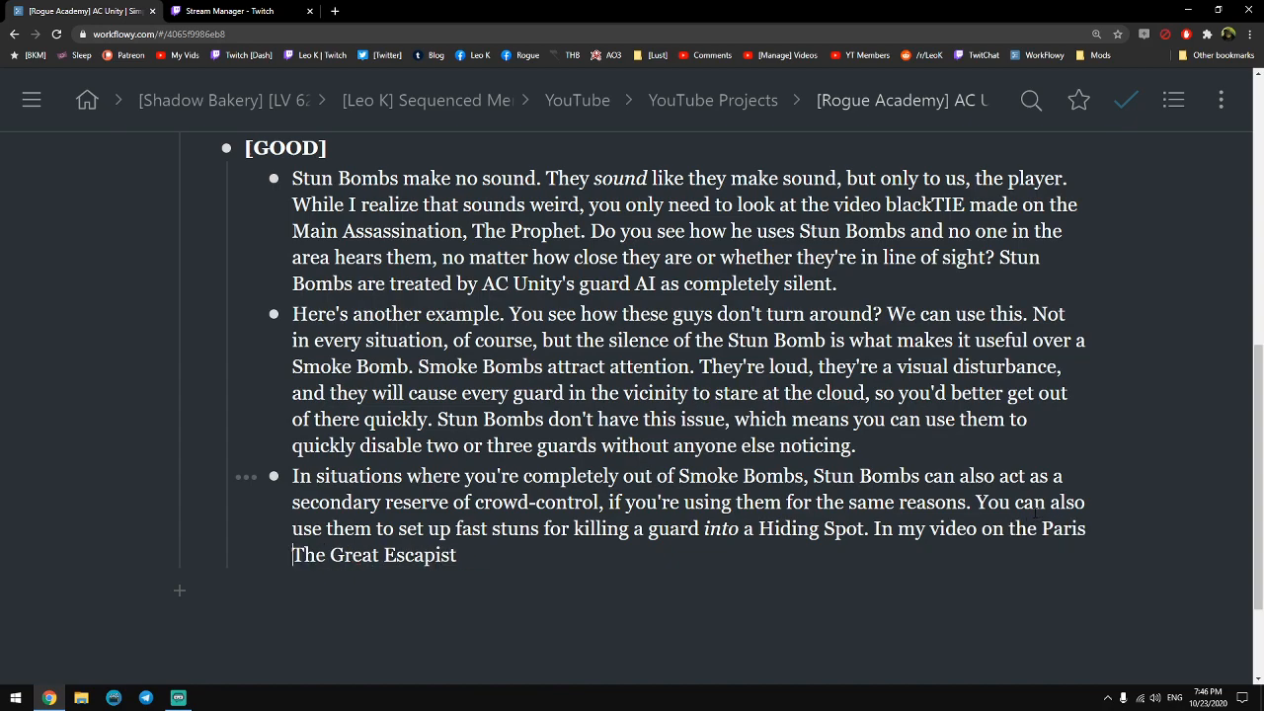
{"action": "type", "text": "he Paris Story \"The Great Escapist\""}
{"action": "key", "text": "BackSpace"}
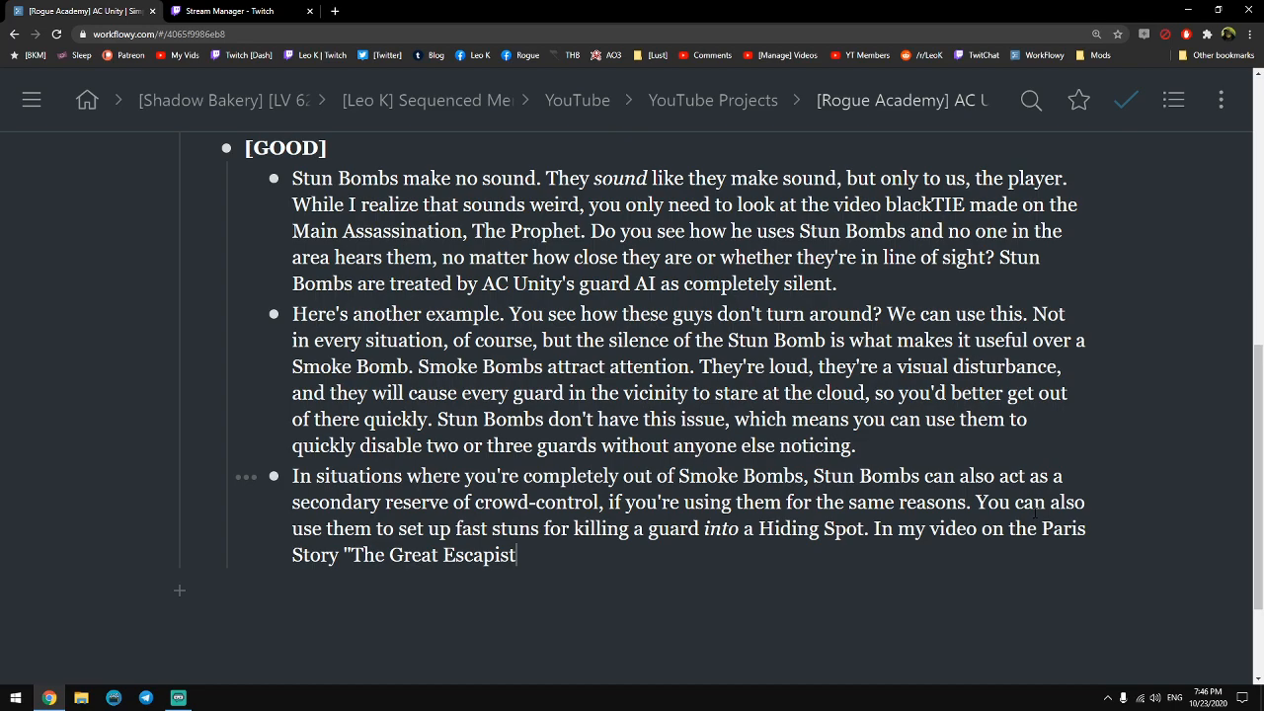
Close the title's quotation with a comma and continue with "I use a Berserk Blade to stun a guard just outside of a Hiding Door,".
{"action": "type", "text": ",\" I use a Berserk Blade "}
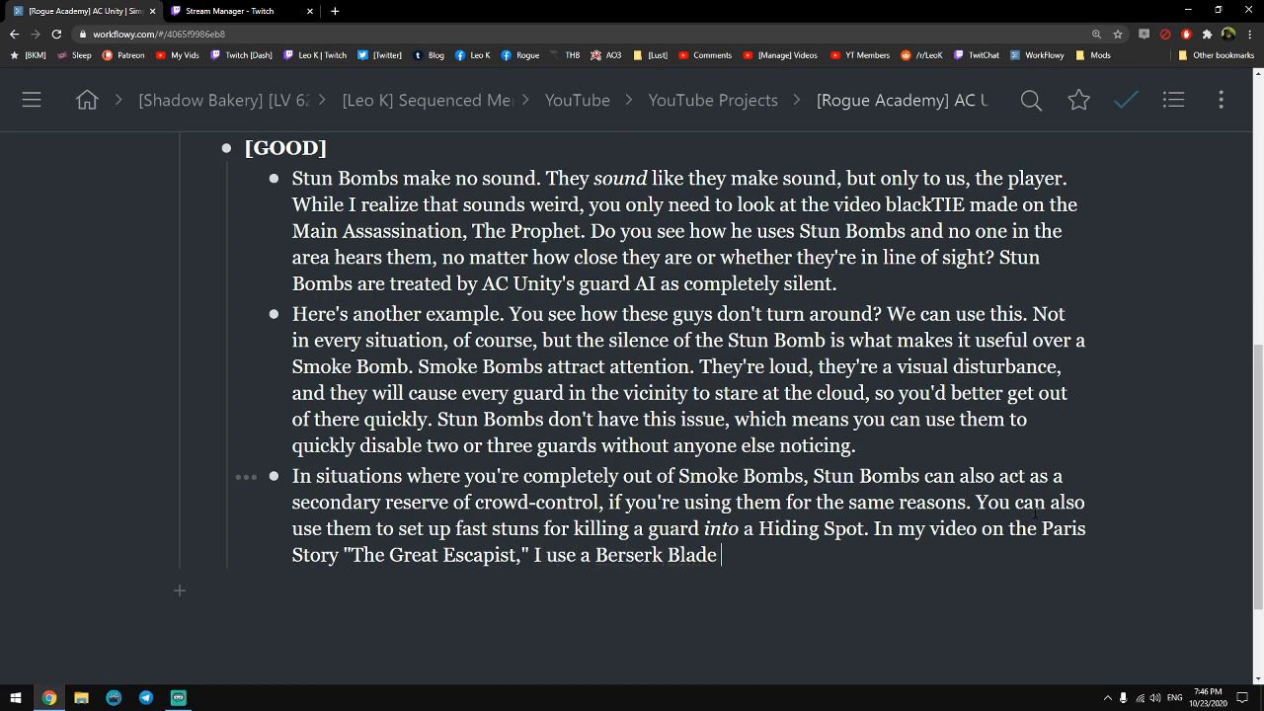
{"action": "type", "text": "to stun a guard j"}
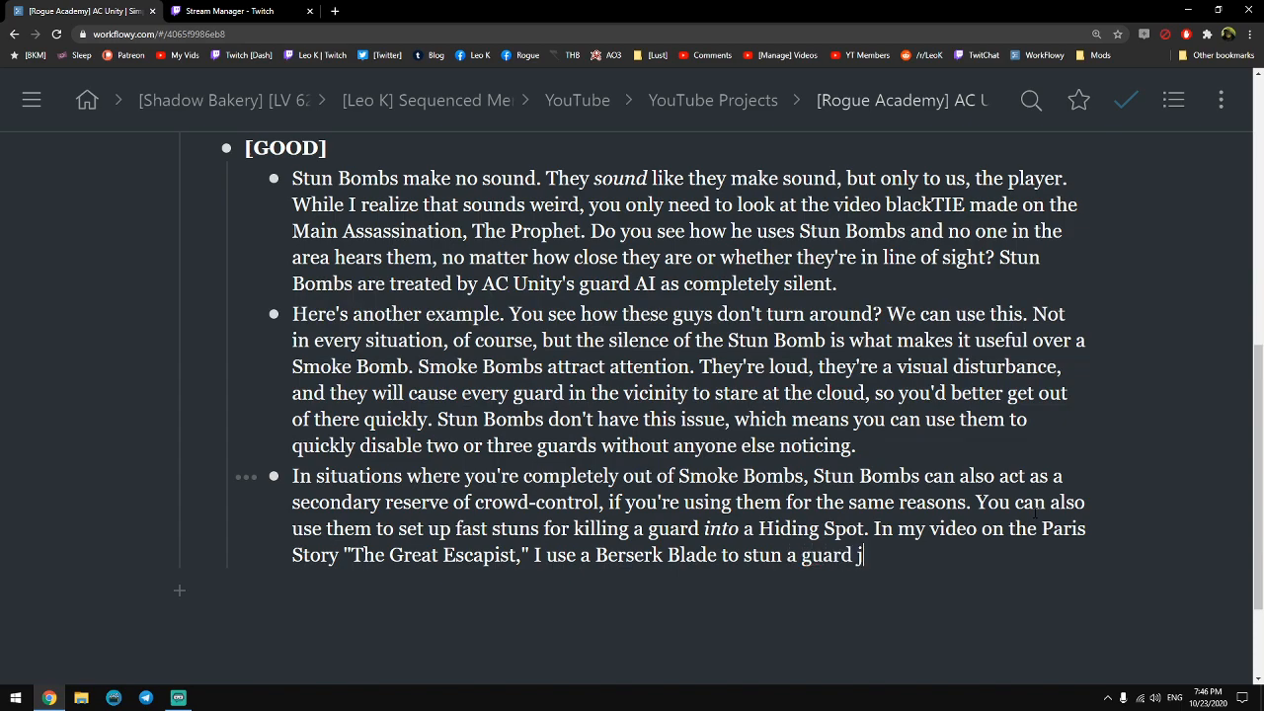
{"action": "type", "text": "ust outside of a Hiding Door"}
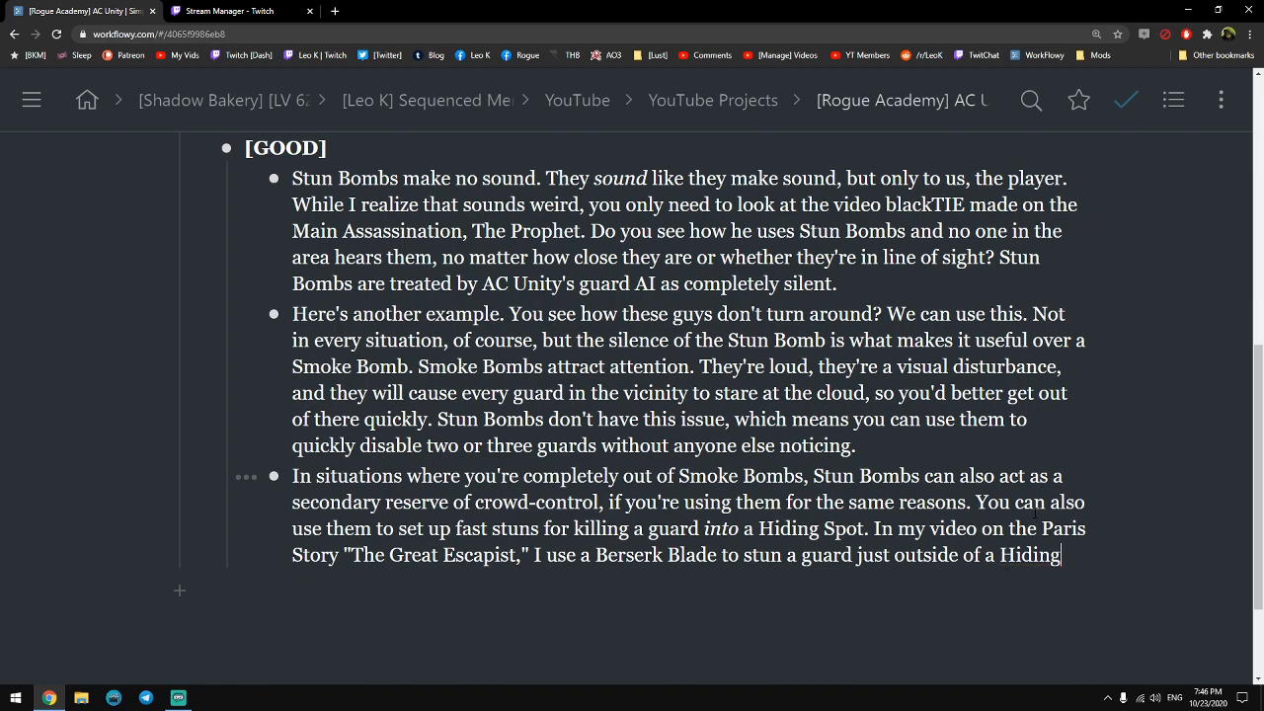
{"action": "key", "text": "BackSpace"}
{"action": "key", "text": "BackSpace"}
{"action": "key", "text": "BackSpace"}
{"action": "type", "text": "oor,"}
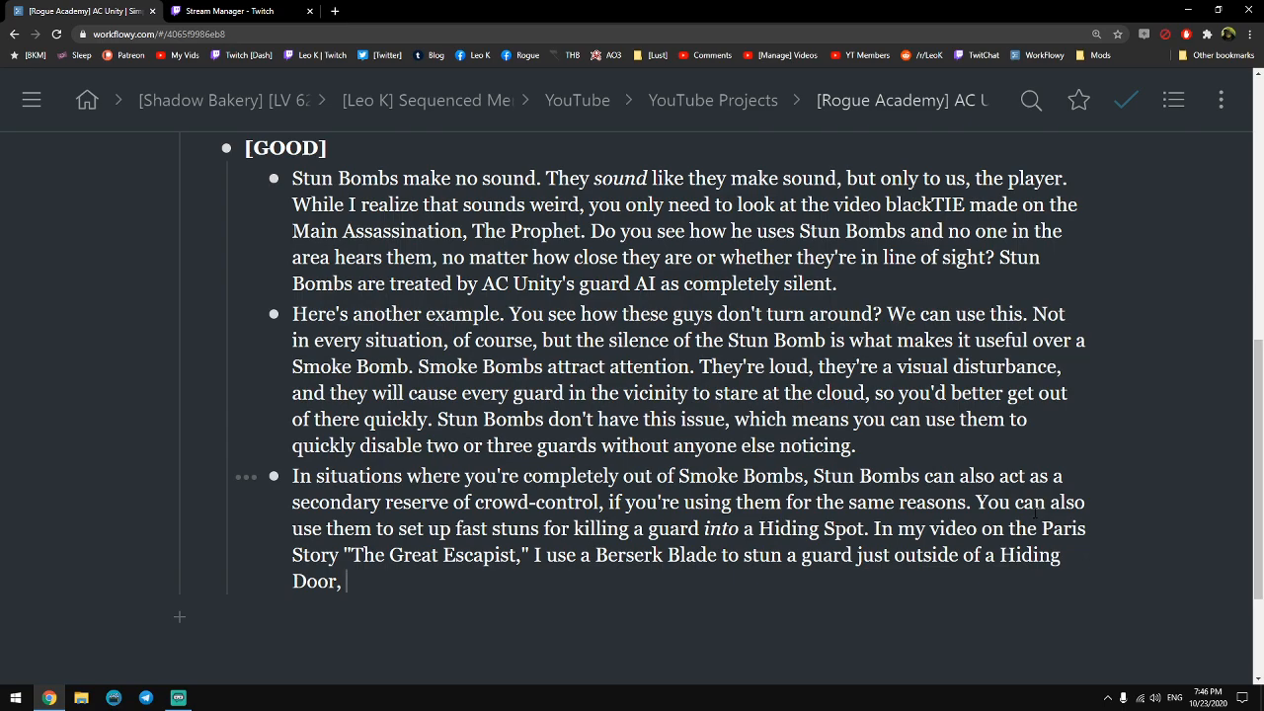
Continue the sentence with "but you can easily use a Stun Bomb in this situation as well, since it will".
{"action": "type", "text": "but you can "}
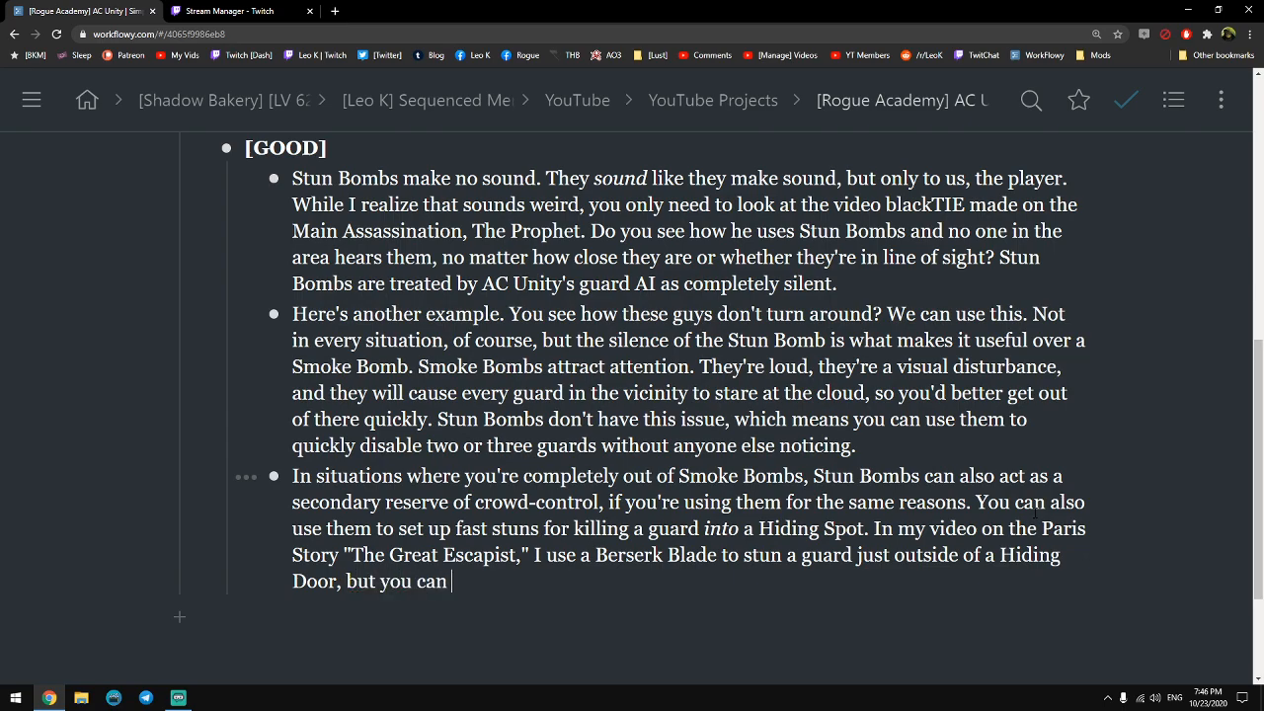
{"action": "type", "text": "easily use a S tun"}
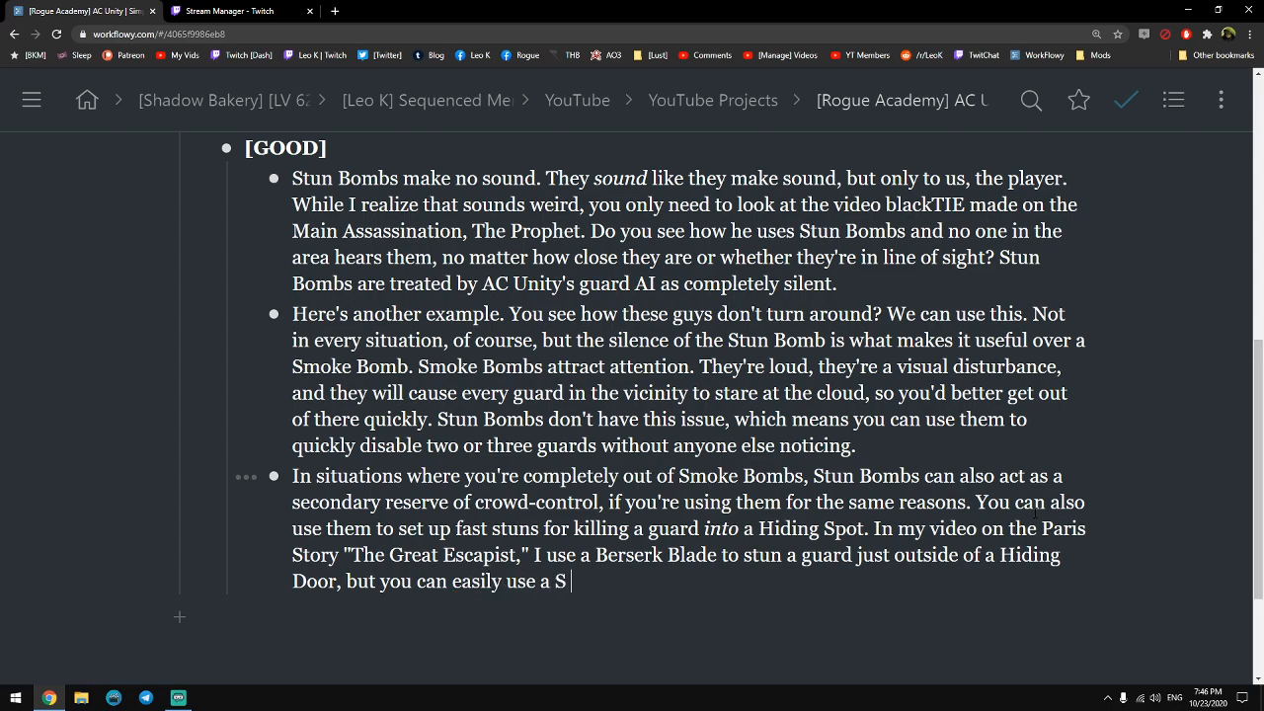
{"action": "key", "text": "BackSpace"}
{"action": "key", "text": "BackSpace"}
{"action": "key", "text": "BackSpace"}
{"action": "key", "text": "BackSpace"}
{"action": "type", "text": "tun Bomb in"}
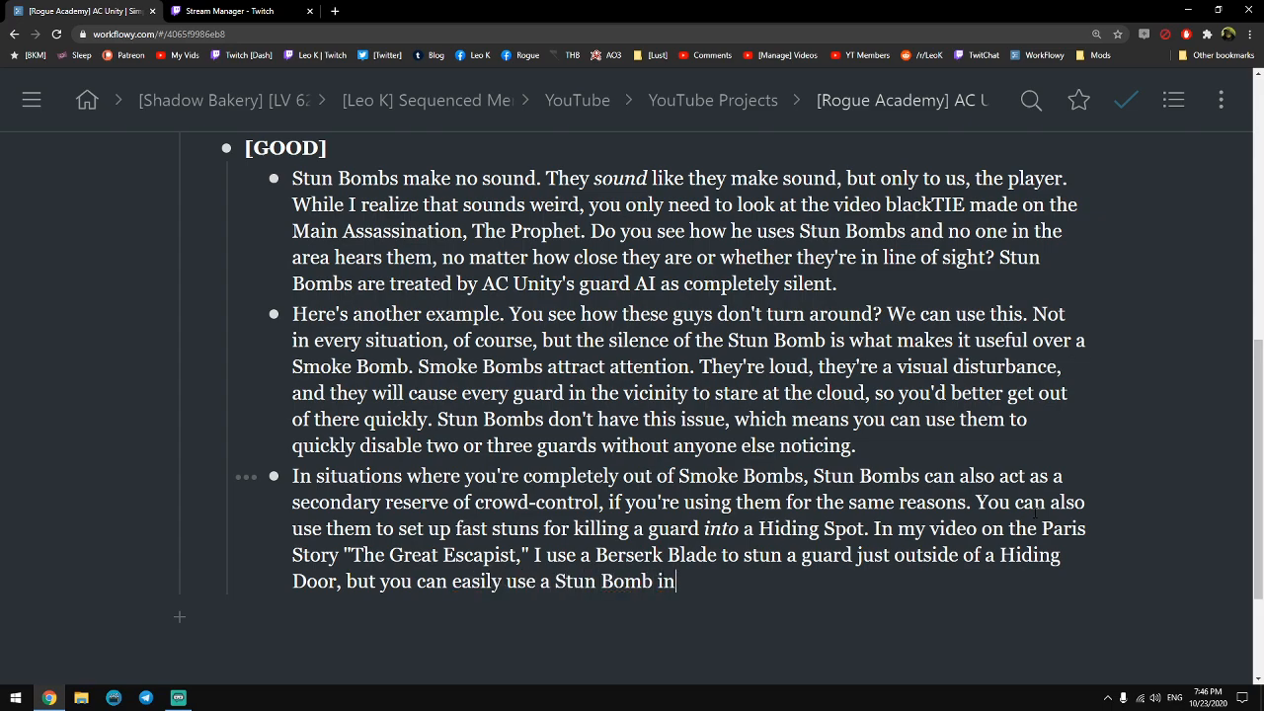
{"action": "type", "text": " this situation as well."}
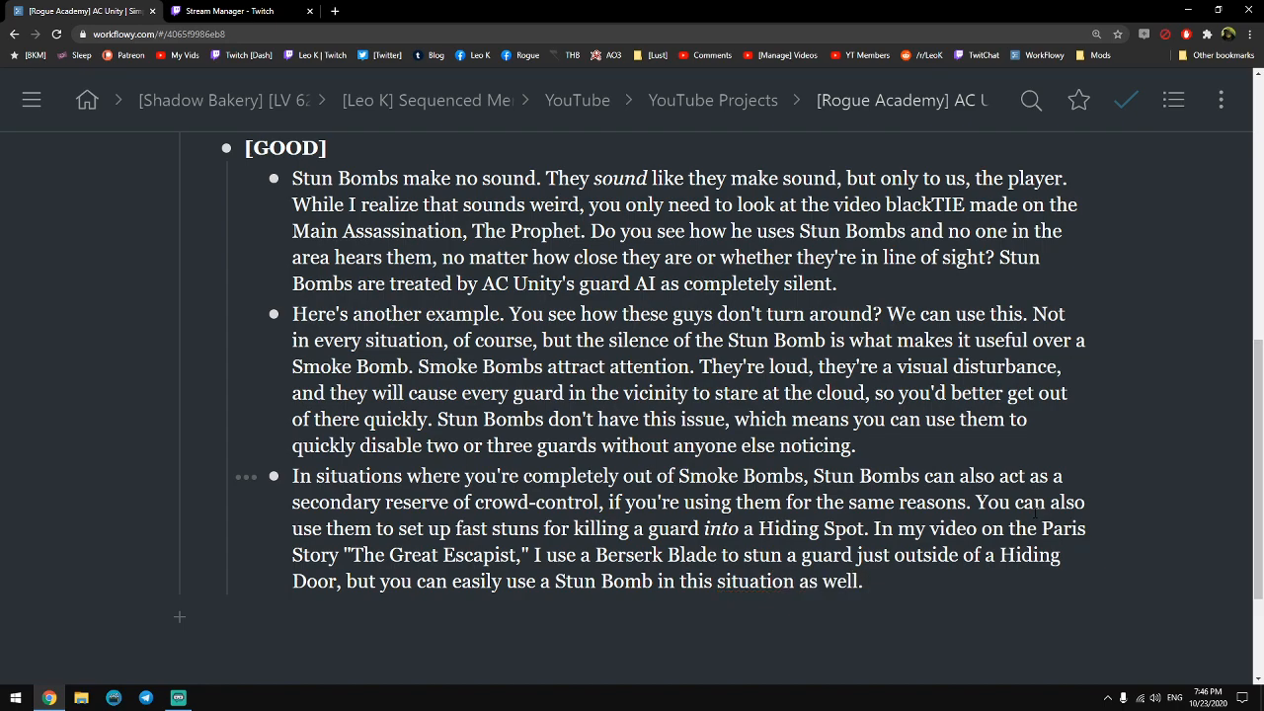
{"action": "key", "text": "BackSpace"}
{"action": "key", "text": "BackSpace"}
{"action": "type", "text": ", since it will"}
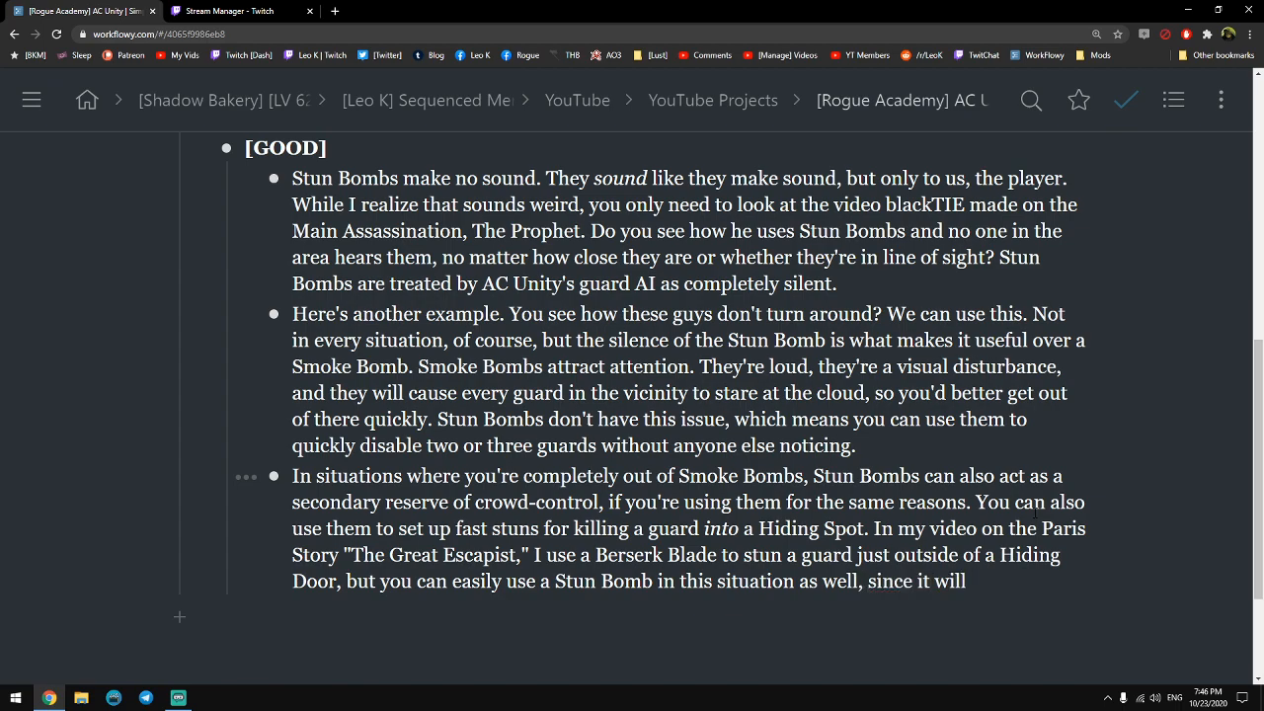
Switch to File Explorer and open the [AC Unity] folder under Save Backups, Assassin's Creed [Series].
{"action": "left_click", "coordinate": [81, 697]}
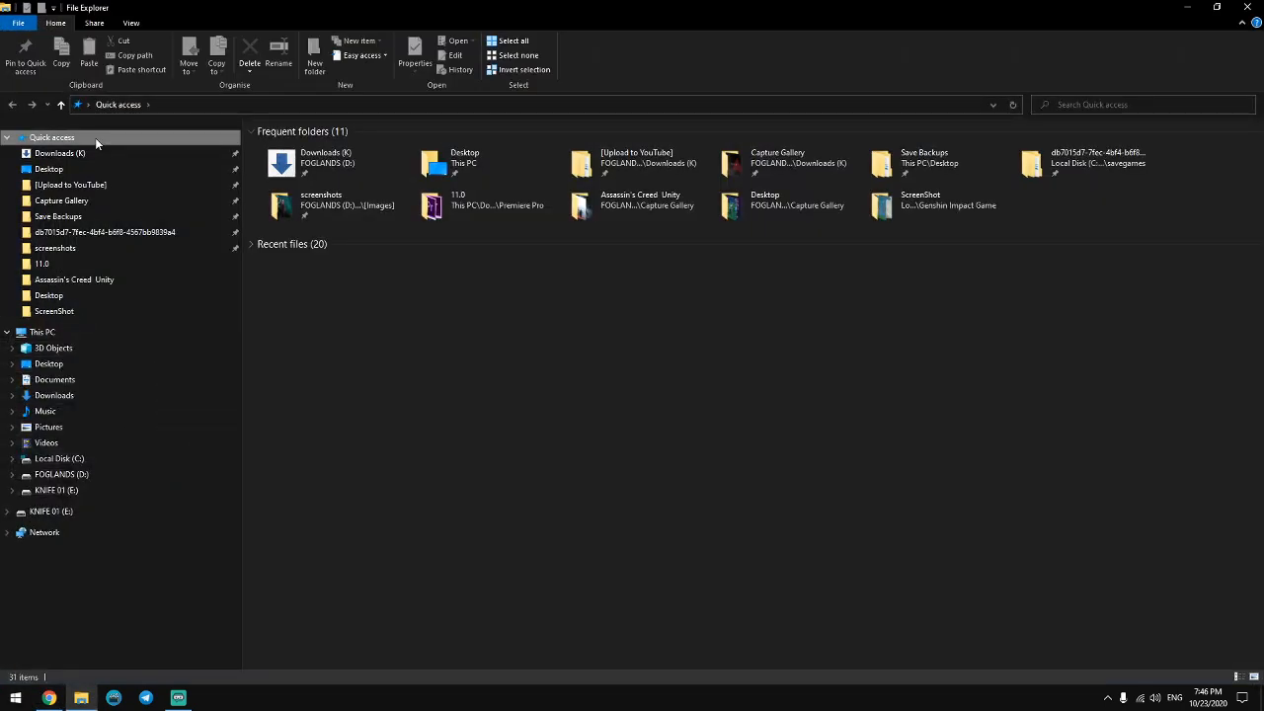
{"action": "left_click", "coordinate": [94, 217]}
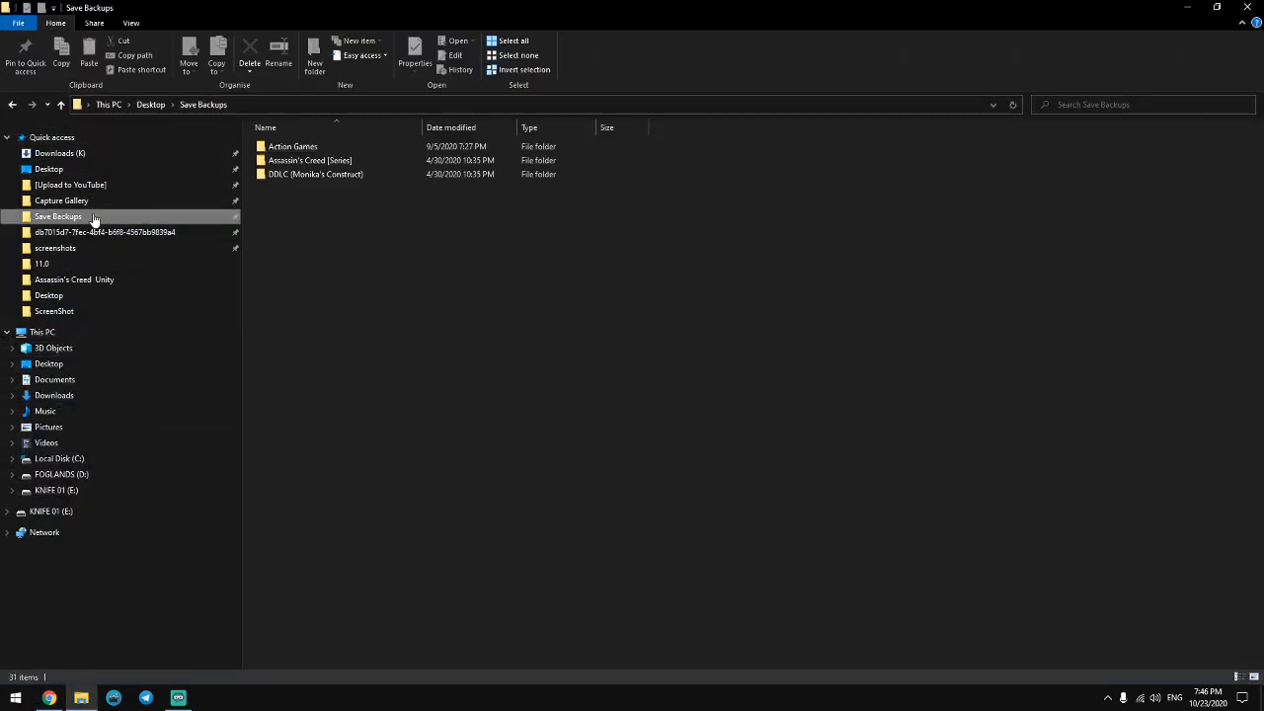
{"action": "double_click", "coordinate": [296, 148]}
{"action": "key", "text": "alt+Left"}
{"action": "double_click", "coordinate": [308, 160]}
{"action": "double_click", "coordinate": [314, 161]}
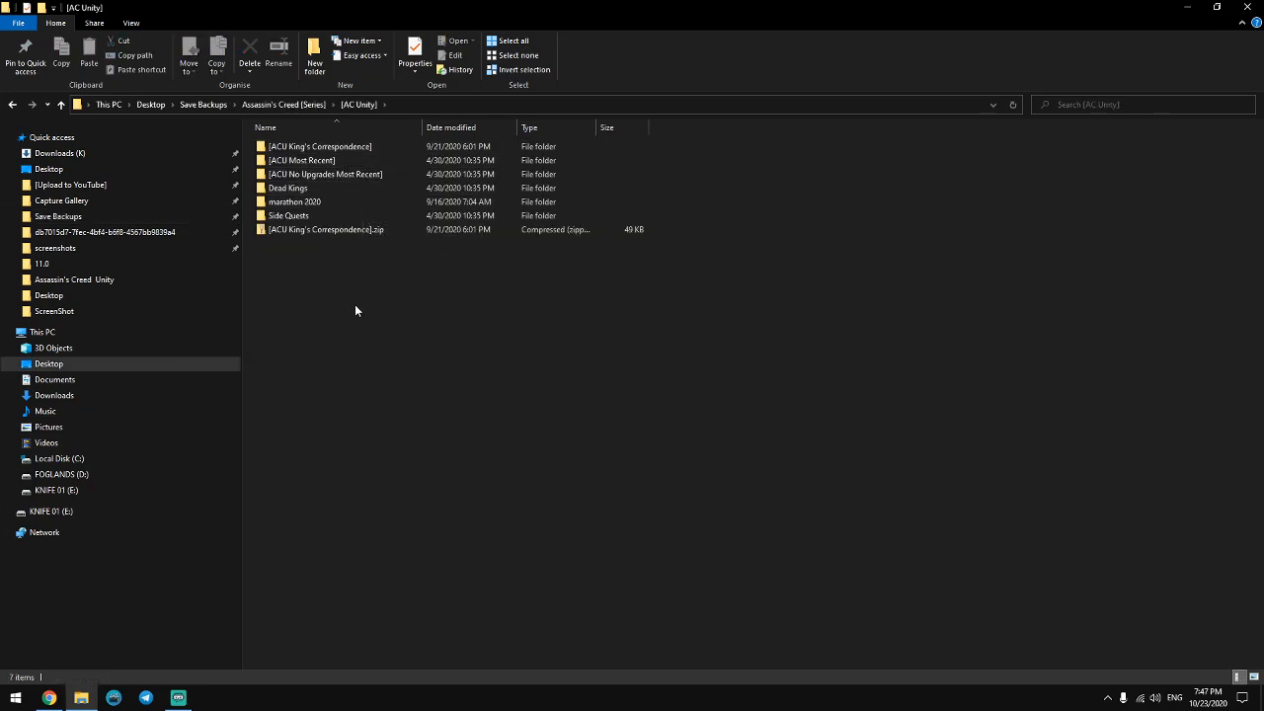
Check the contents of the [ACU King's Correspondence], [ACU Most Recent] and Side Quests save folders.
{"action": "left_click", "coordinate": [329, 160]}
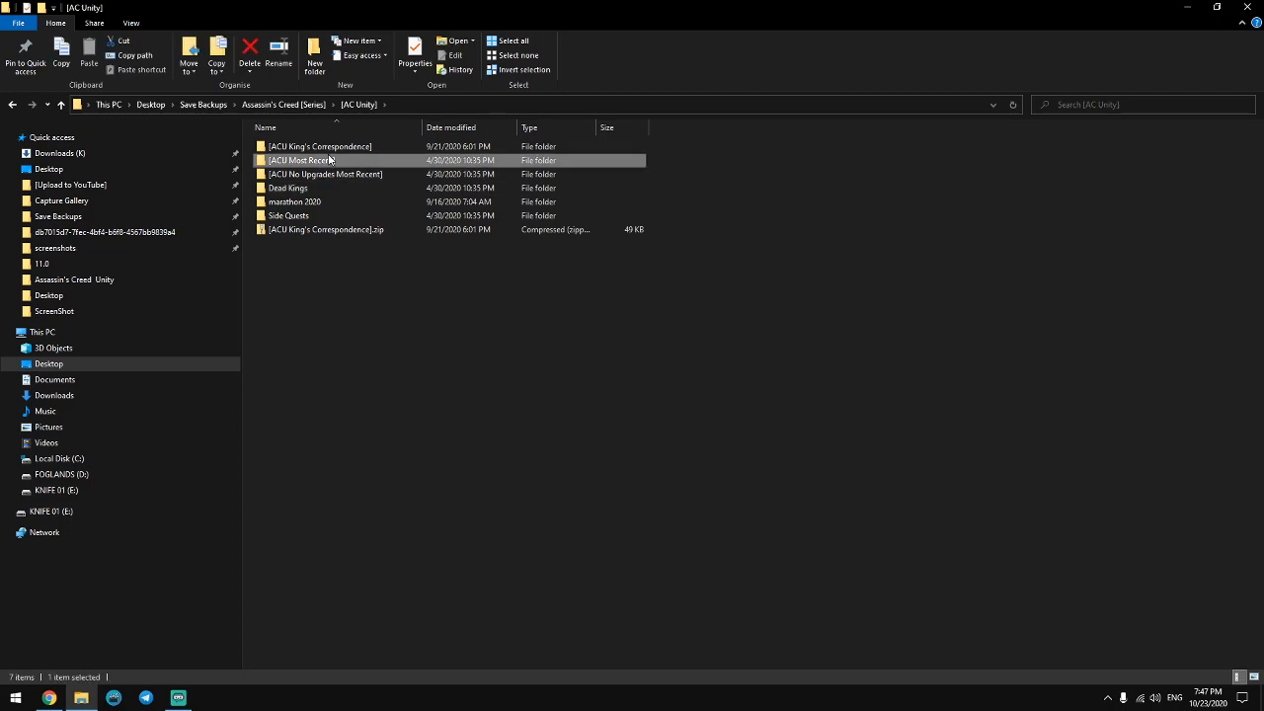
{"action": "double_click", "coordinate": [330, 148]}
{"action": "key", "text": "alt+Left"}
{"action": "double_click", "coordinate": [306, 163]}
{"action": "key", "text": "alt+Left"}
{"action": "double_click", "coordinate": [296, 214]}
{"action": "key", "text": "alt+Left"}
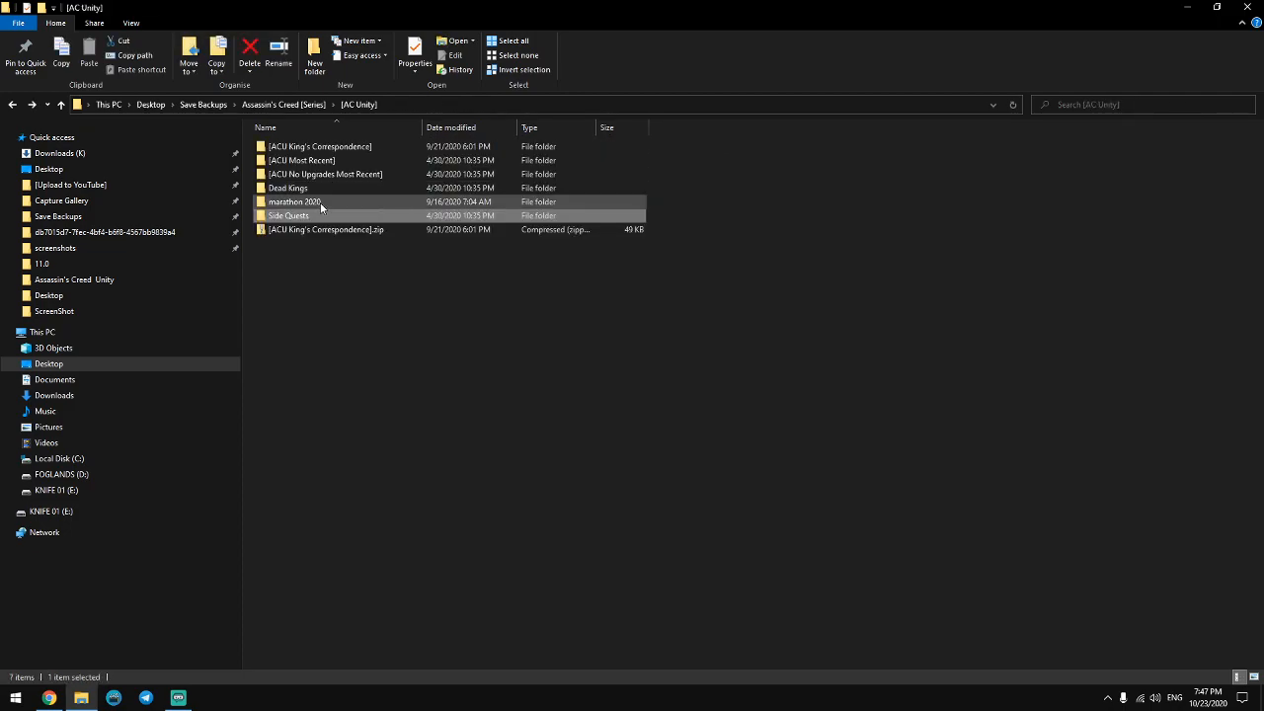
Check the contents of the marathon 2020, Dead Kings and [ACU No Upgrades Most Recent] folders and return to Assassin's Creed [Series].
{"action": "double_click", "coordinate": [314, 201]}
{"action": "key", "text": "alt+Left"}
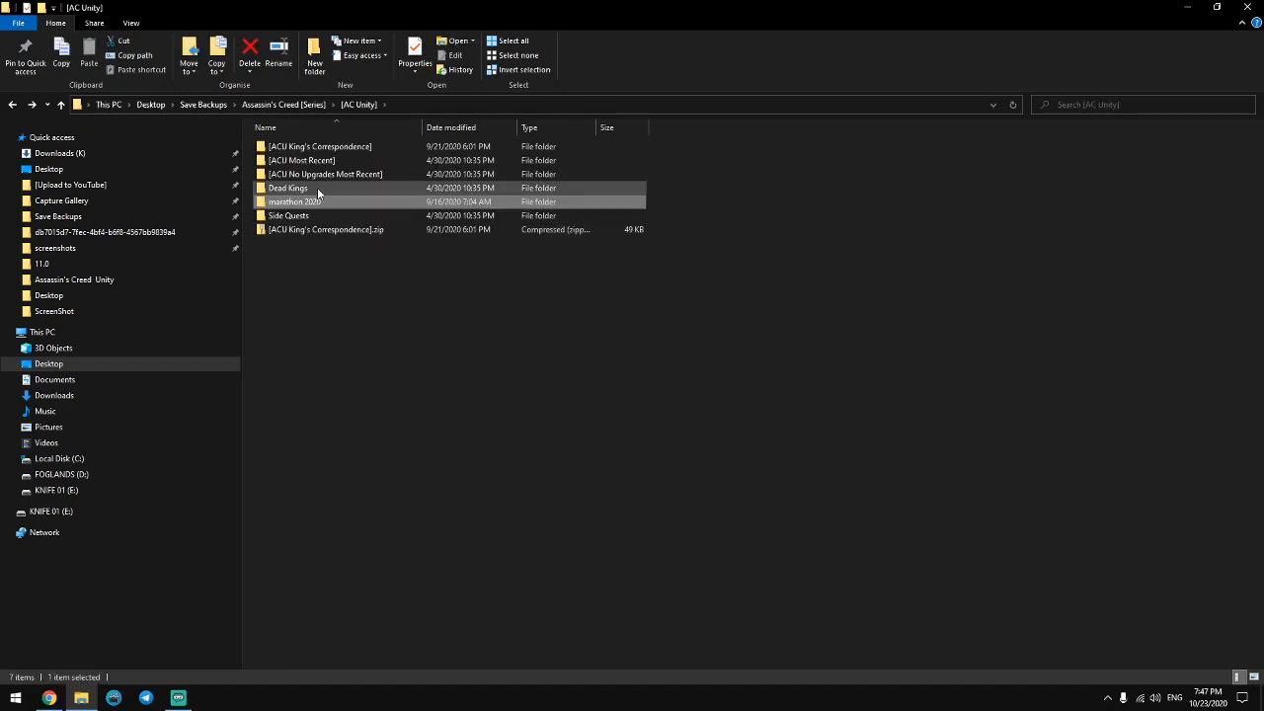
{"action": "double_click", "coordinate": [318, 190]}
{"action": "key", "text": "alt+Left"}
{"action": "double_click", "coordinate": [316, 173]}
{"action": "key", "text": "alt+Left"}
{"action": "left_click", "coordinate": [412, 294]}
{"action": "key", "text": "alt+Left"}
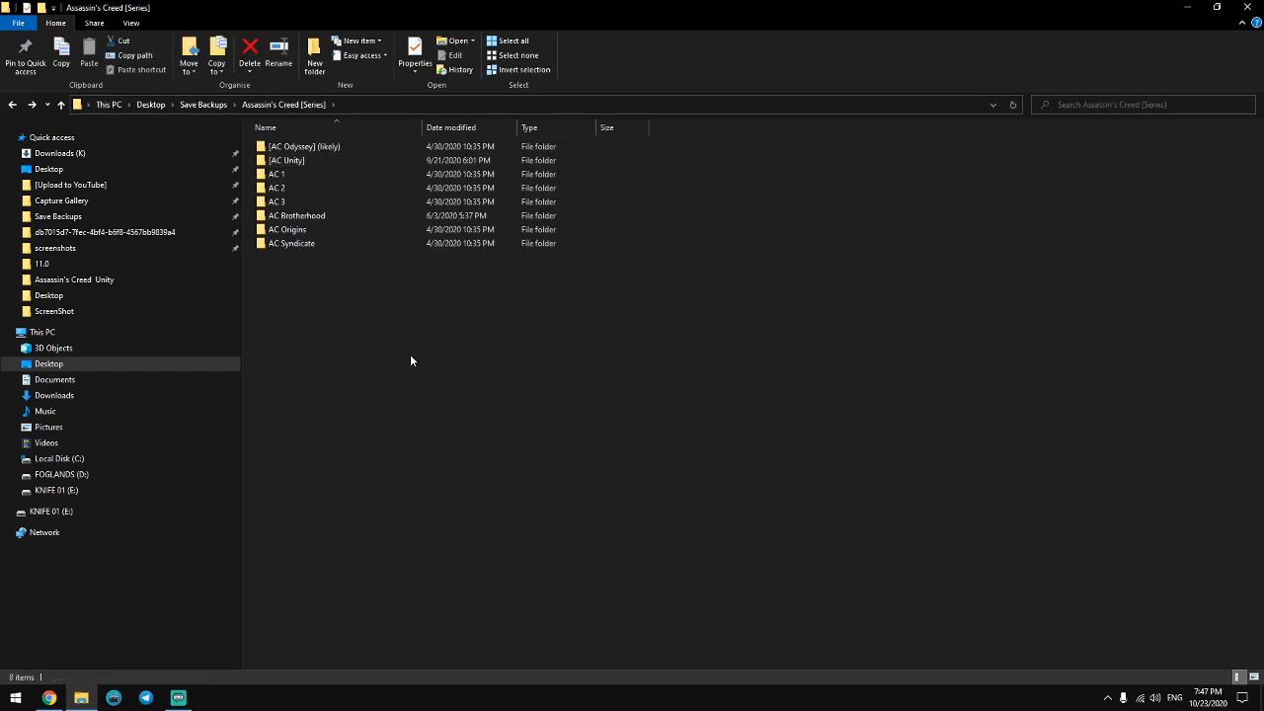
Look through the save backups in the AC Origins and AC Syndicate folders.
{"action": "double_click", "coordinate": [291, 229]}
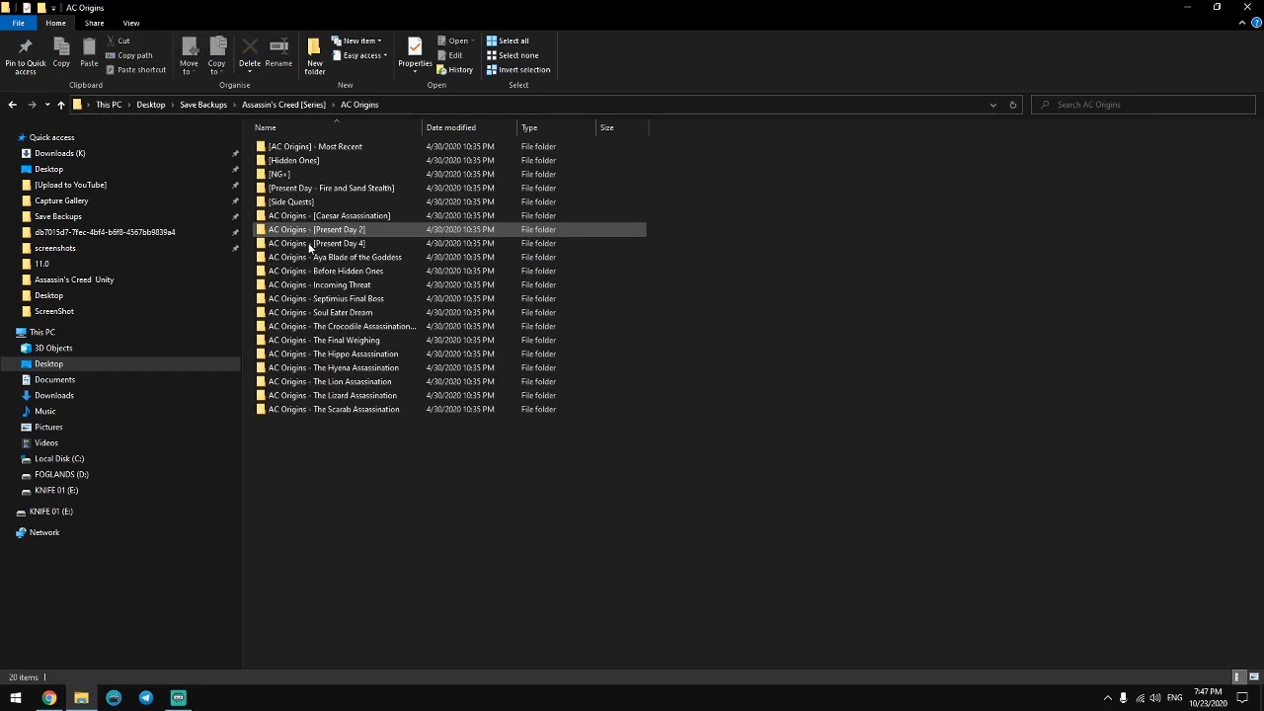
{"action": "key", "text": "alt+Left"}
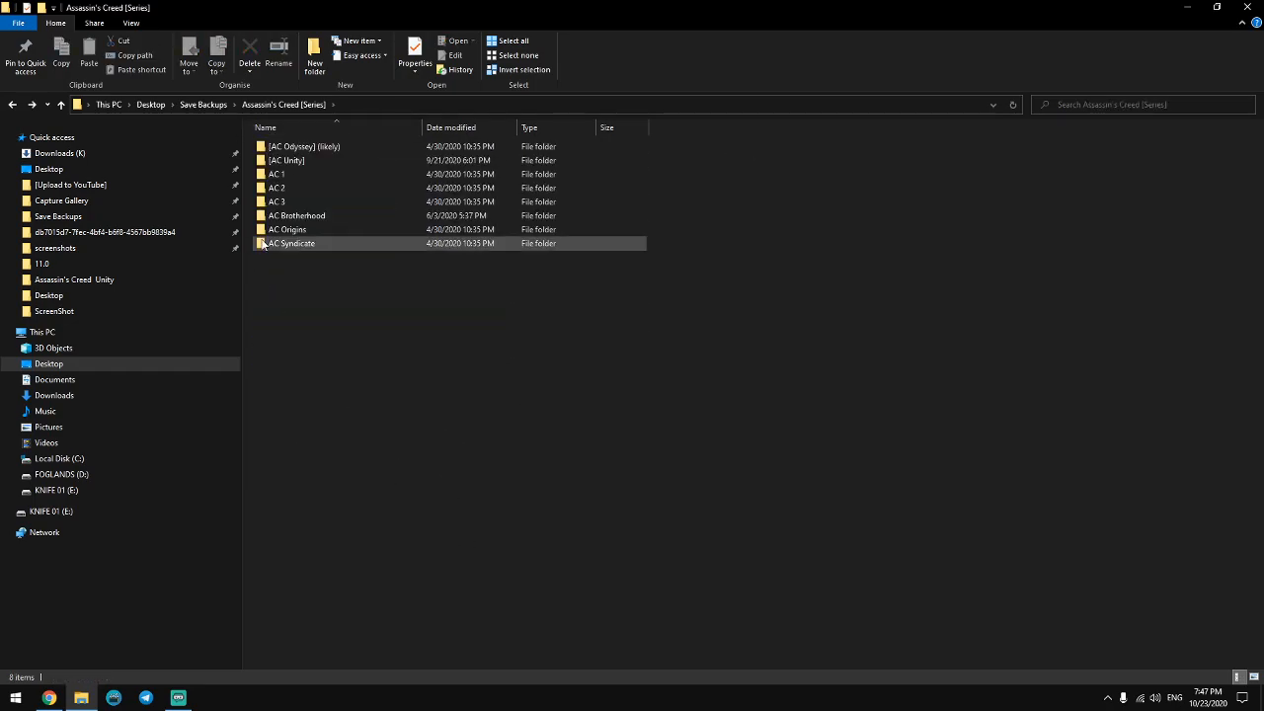
{"action": "double_click", "coordinate": [304, 243]}
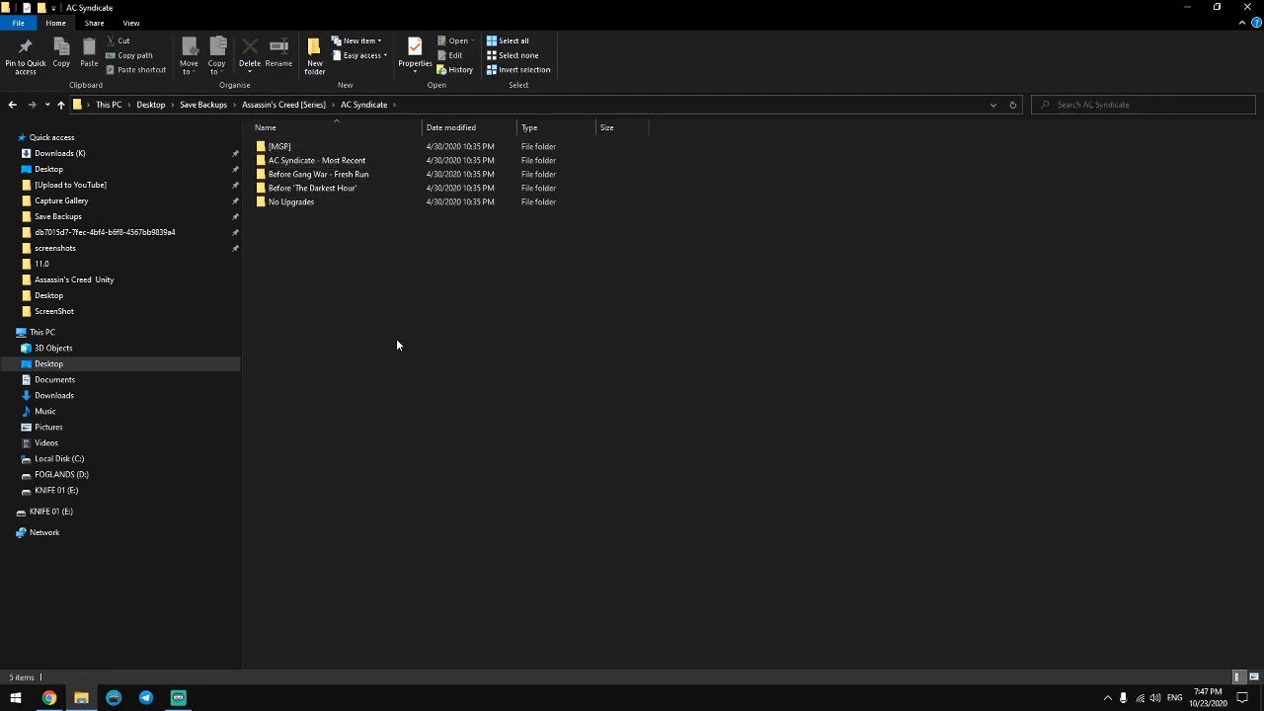
{"action": "key", "text": "alt+Left"}
Inspect the [AC Odyssey] (likely) backups, including Stealth Batch #2, and the pinned Ubisoft Game Launcher savegames folder.
{"action": "double_click", "coordinate": [314, 159]}
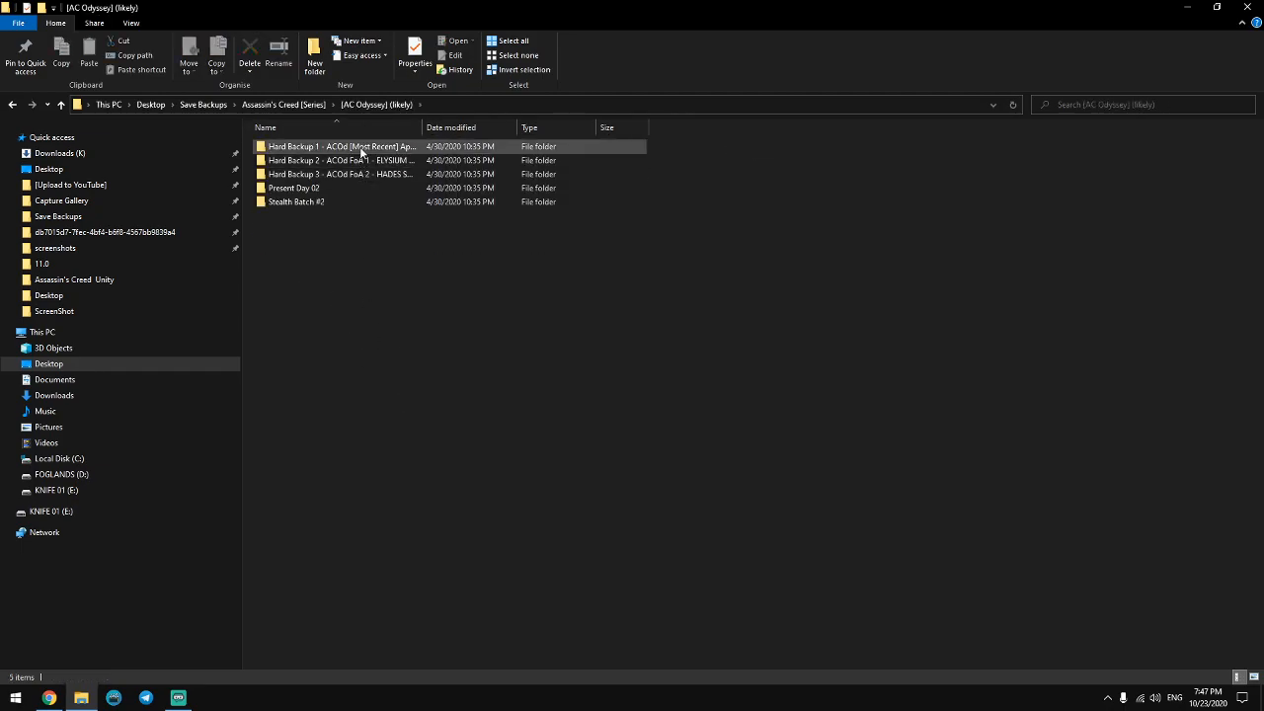
{"action": "left_click_drag", "start_coordinate": [423, 128], "coordinate": [480, 129]}
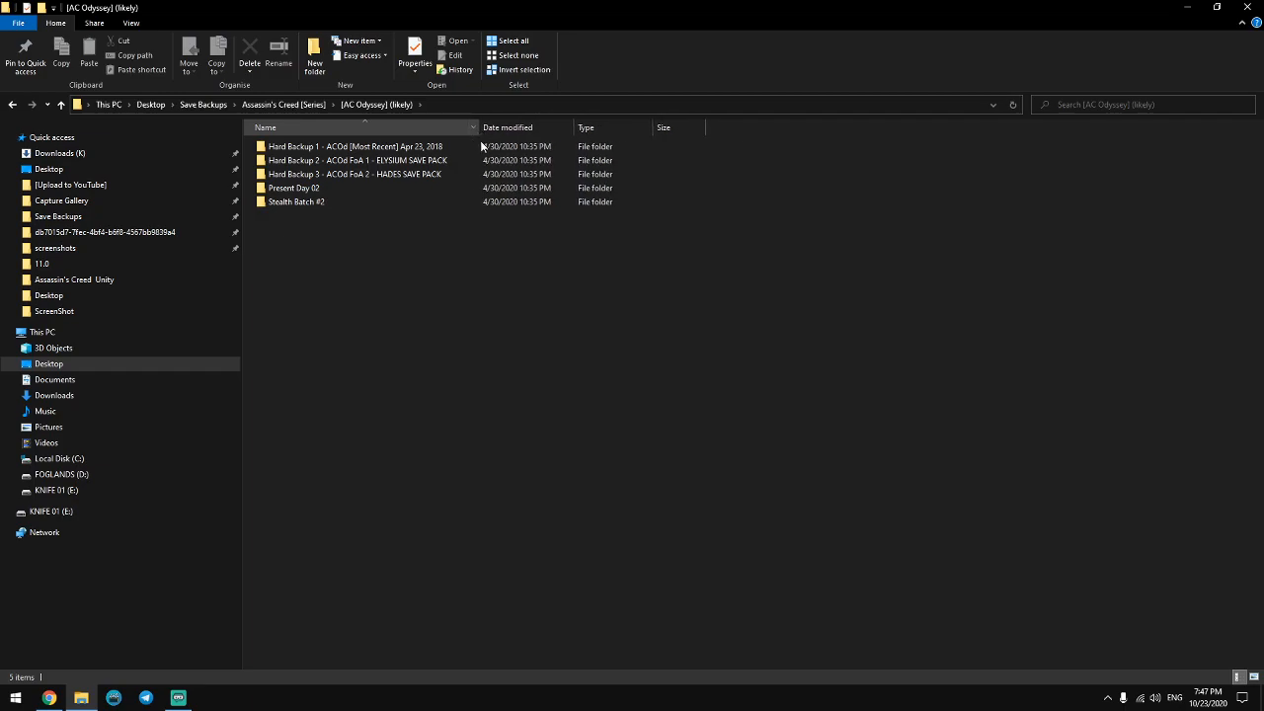
{"action": "double_click", "coordinate": [291, 204]}
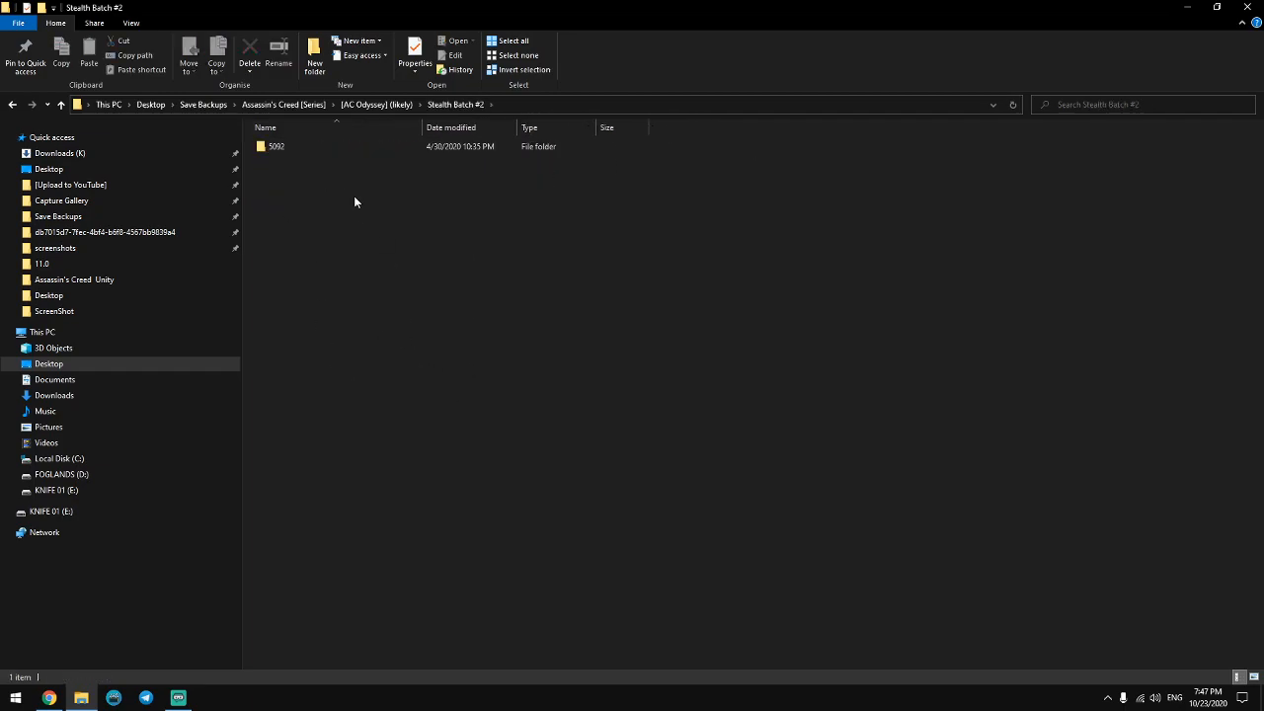
{"action": "key", "text": "alt+Up"}
{"action": "key", "text": "alt+Up"}
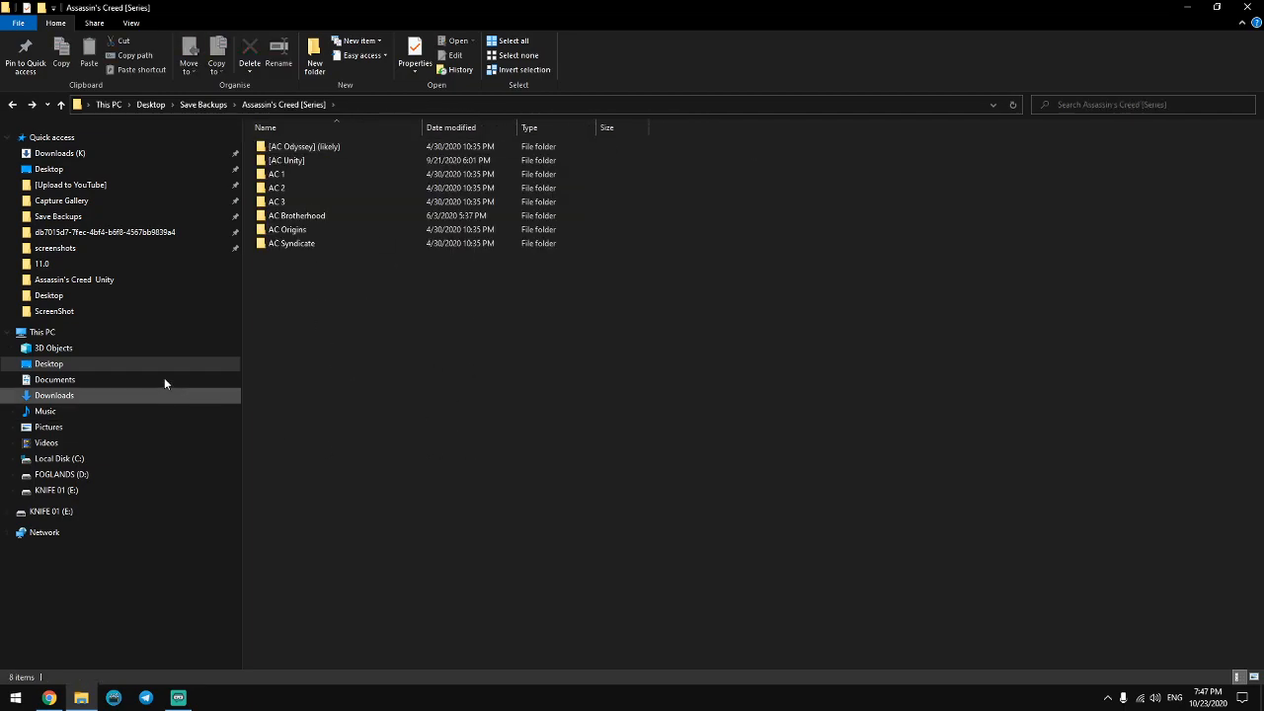
{"action": "left_click", "coordinate": [116, 234]}
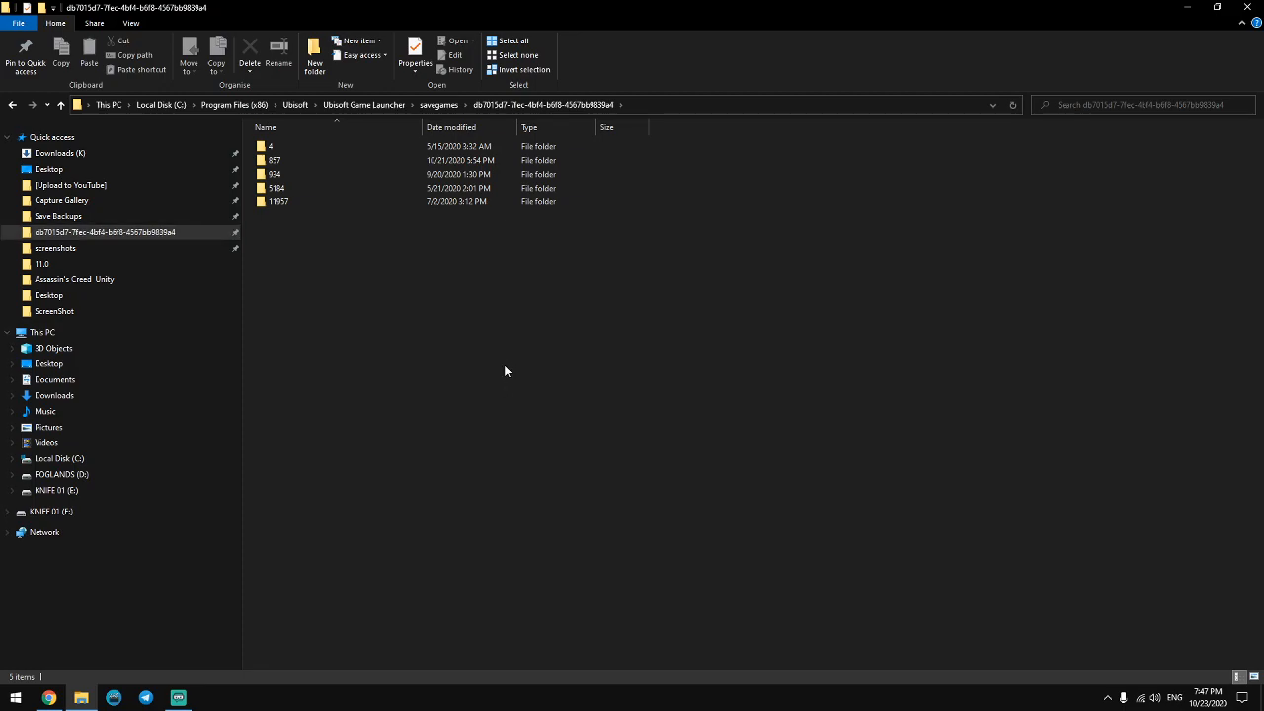
{"action": "key", "text": "alt+Left"}
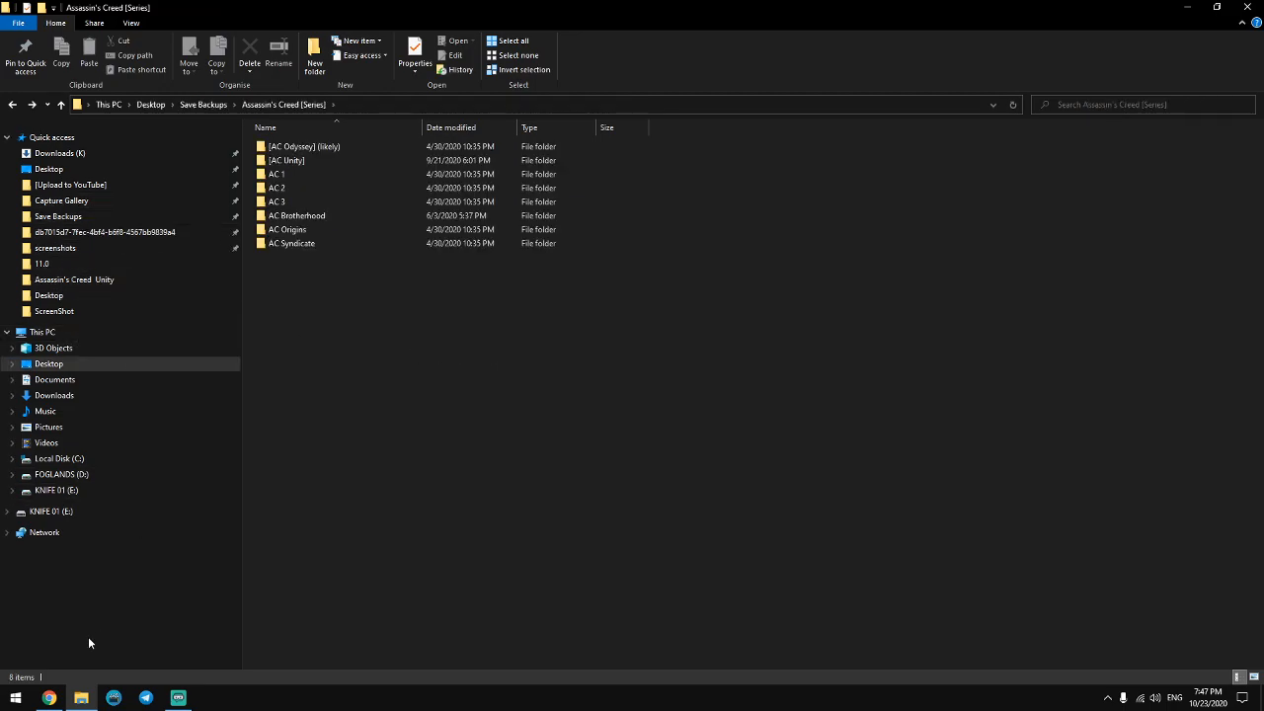
Switch back to WorkFlowy in Chrome, open the YouTube Projects list and collapse the Simplifying Stun Bombs project.
{"action": "left_click", "coordinate": [48, 697]}
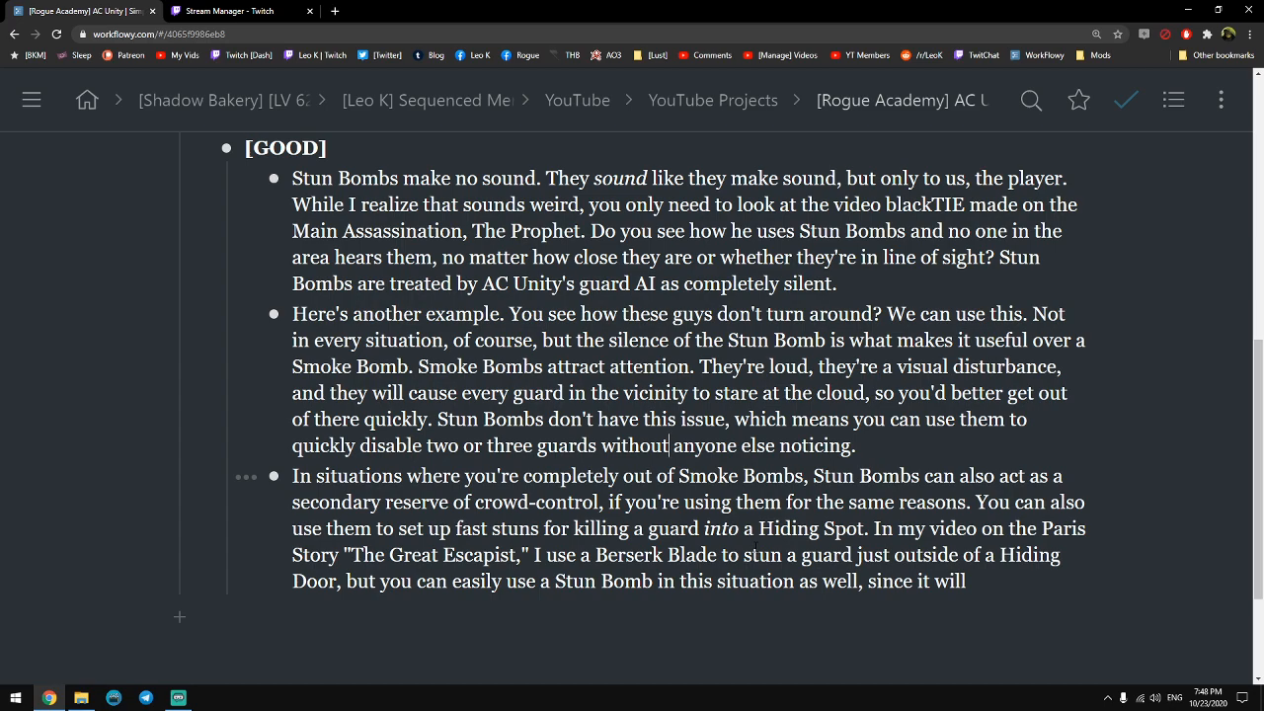
{"action": "left_click", "coordinate": [563, 284]}
{"action": "left_click", "coordinate": [972, 580]}
{"action": "scroll", "coordinate": [971, 580], "scroll_direction": "up", "scroll_amount": 2}
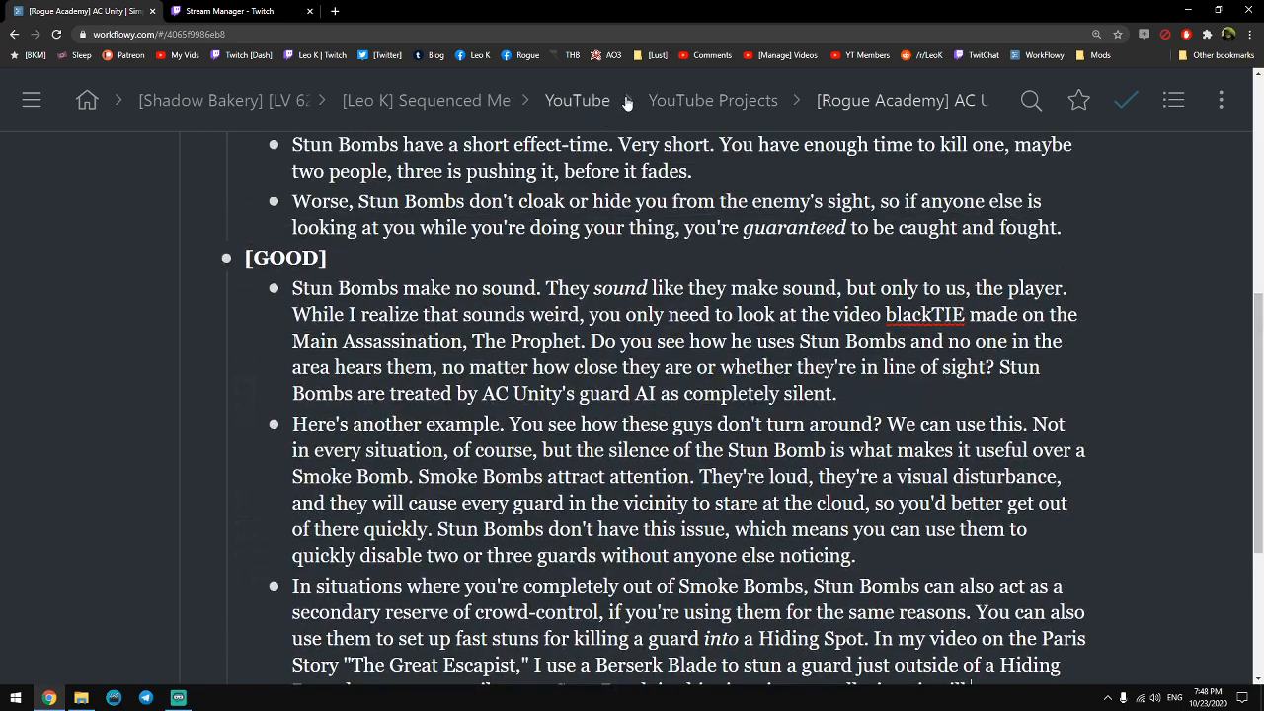
{"action": "left_click", "coordinate": [710, 100]}
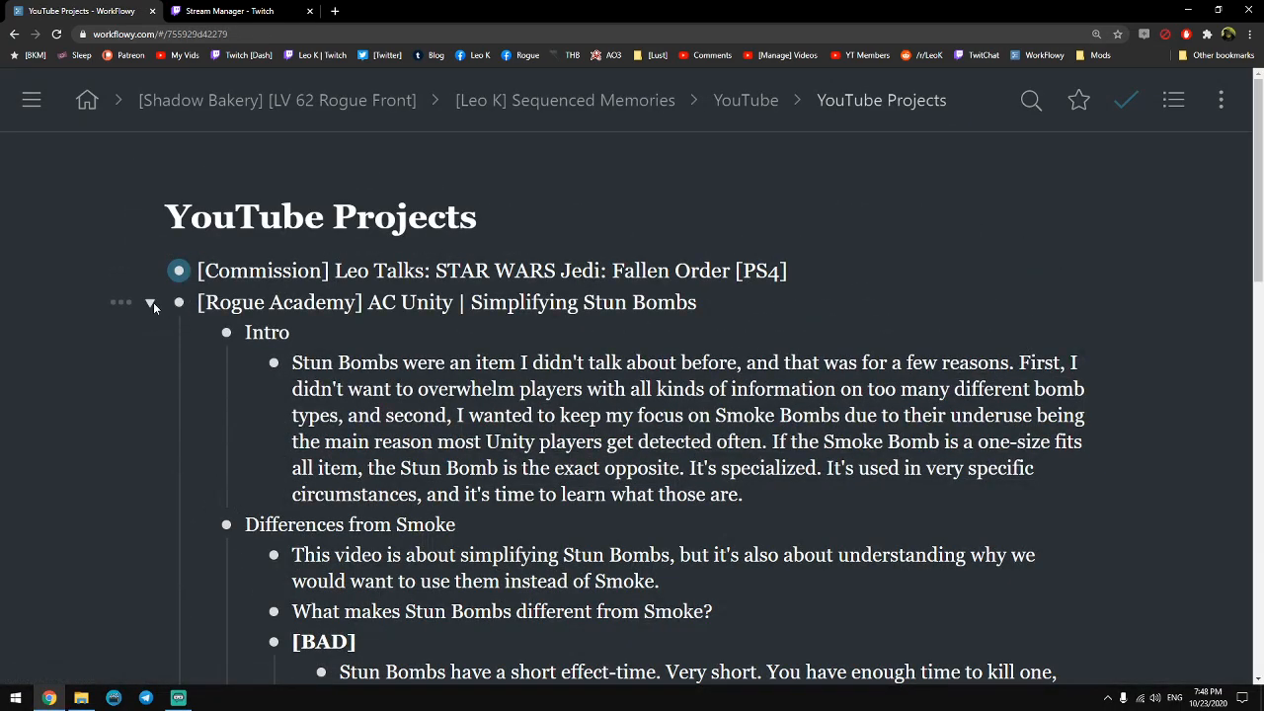
{"action": "left_click", "coordinate": [151, 303]}
Add an item below the Stun Bombs project reading "[Technical] How To Swap Saves in Ubisoft Games", followed by the requester's name in a "Request by" note.
{"action": "left_click", "coordinate": [659, 334]}
{"action": "left_click", "coordinate": [703, 302]}
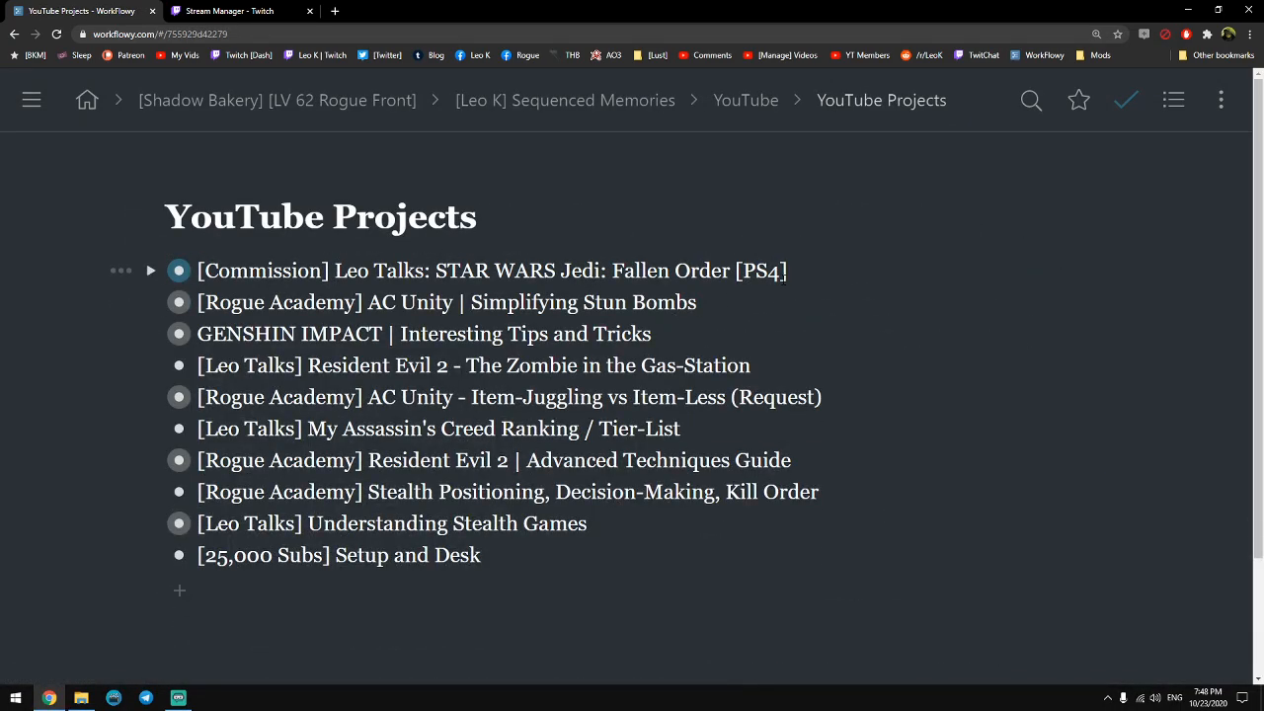
{"action": "key", "text": "Return"}
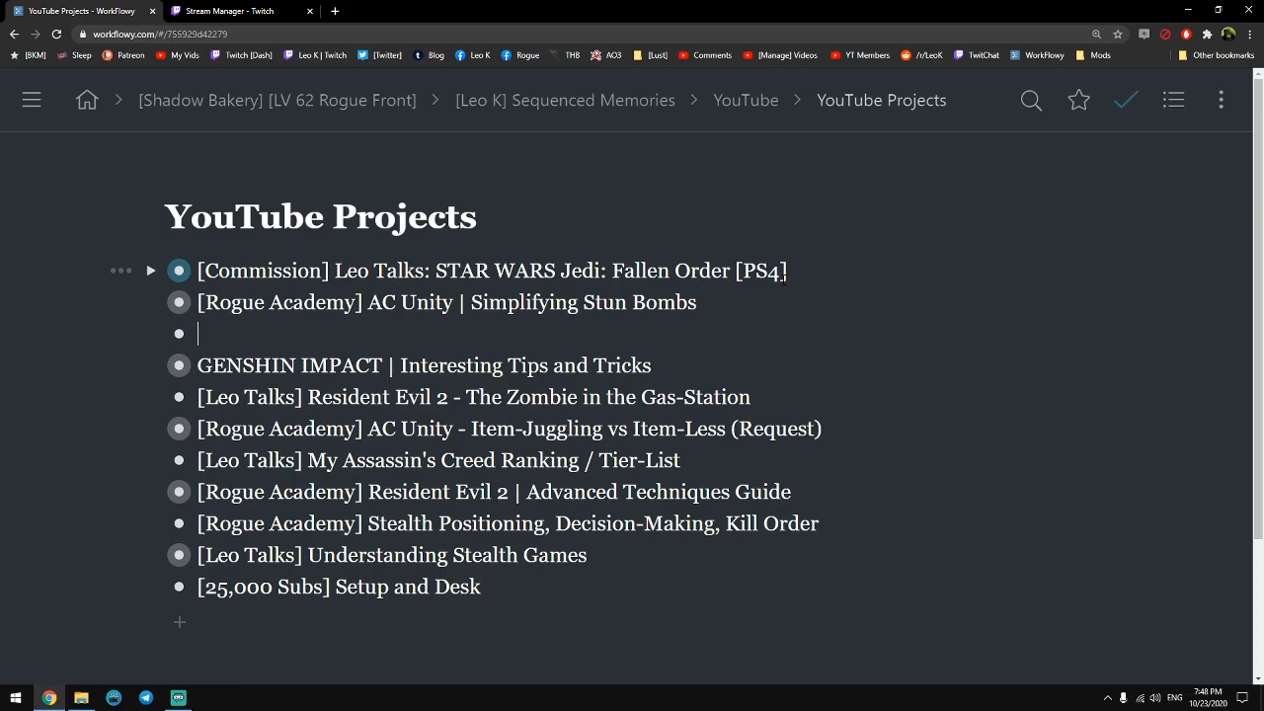
{"action": "type", "text": "[Technical] "}
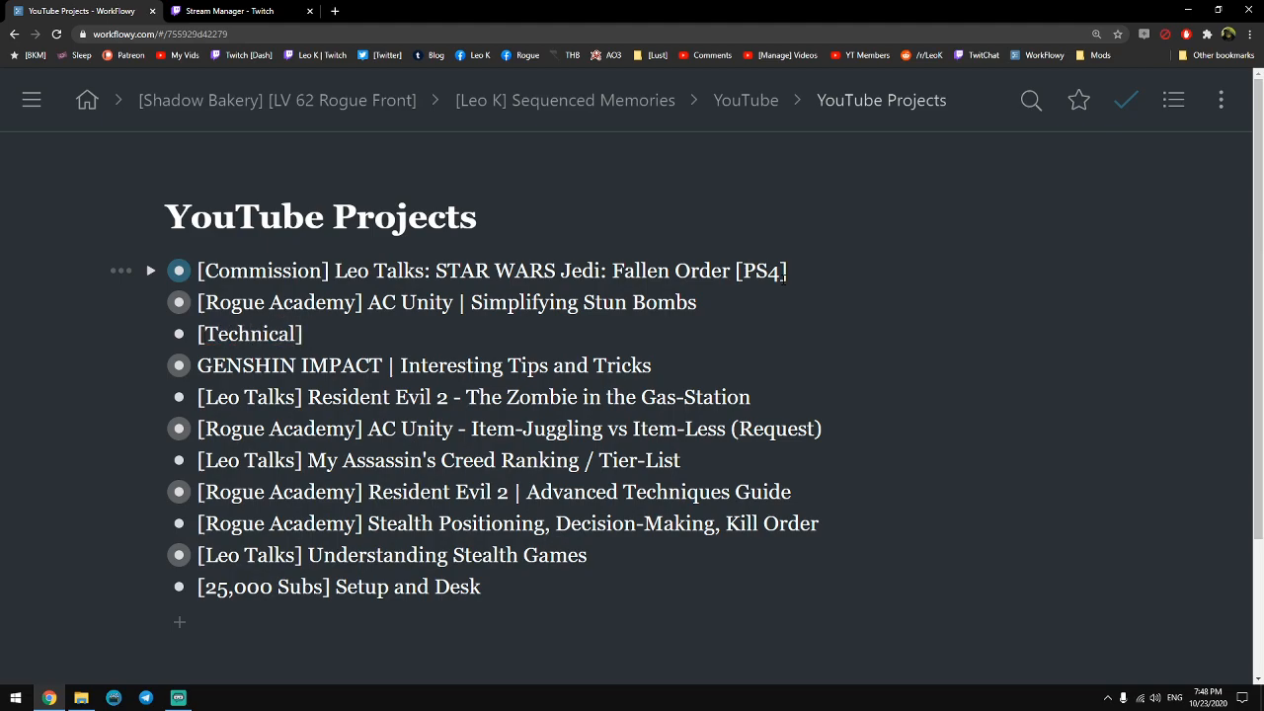
{"action": "type", "text": "How To Swap Sa"}
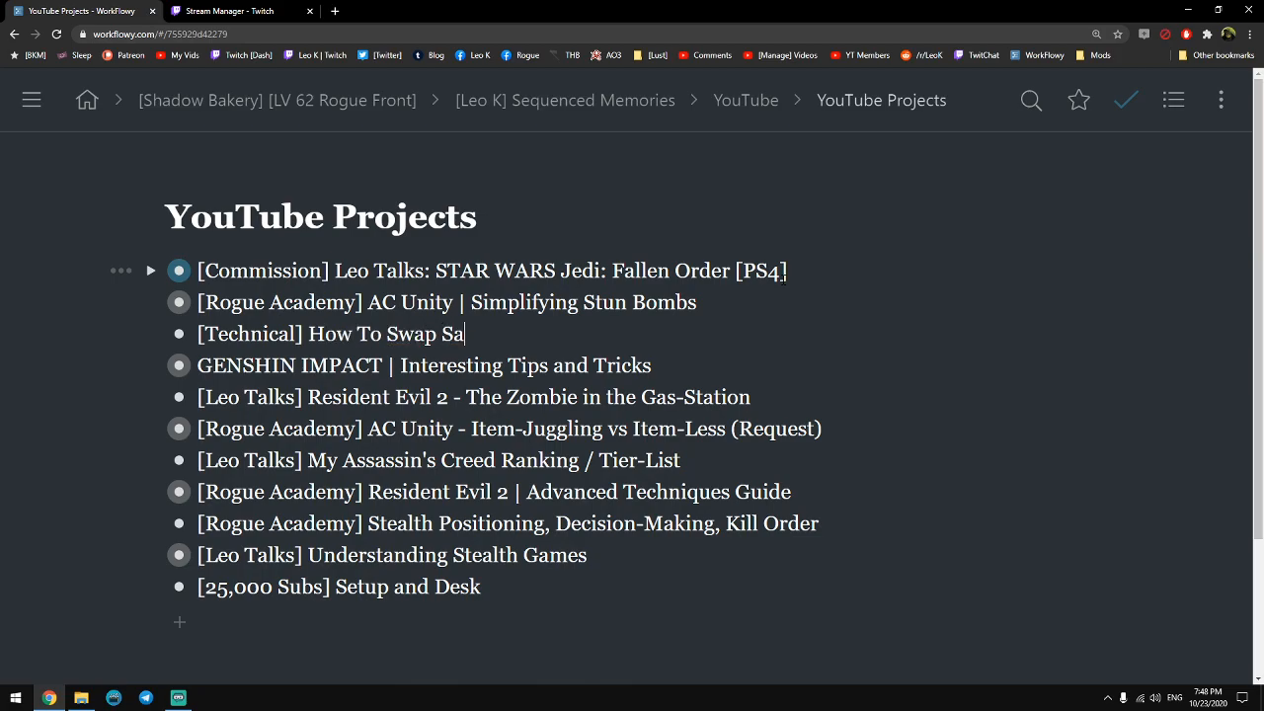
{"action": "type", "text": "ves in Ubisoft Game"}
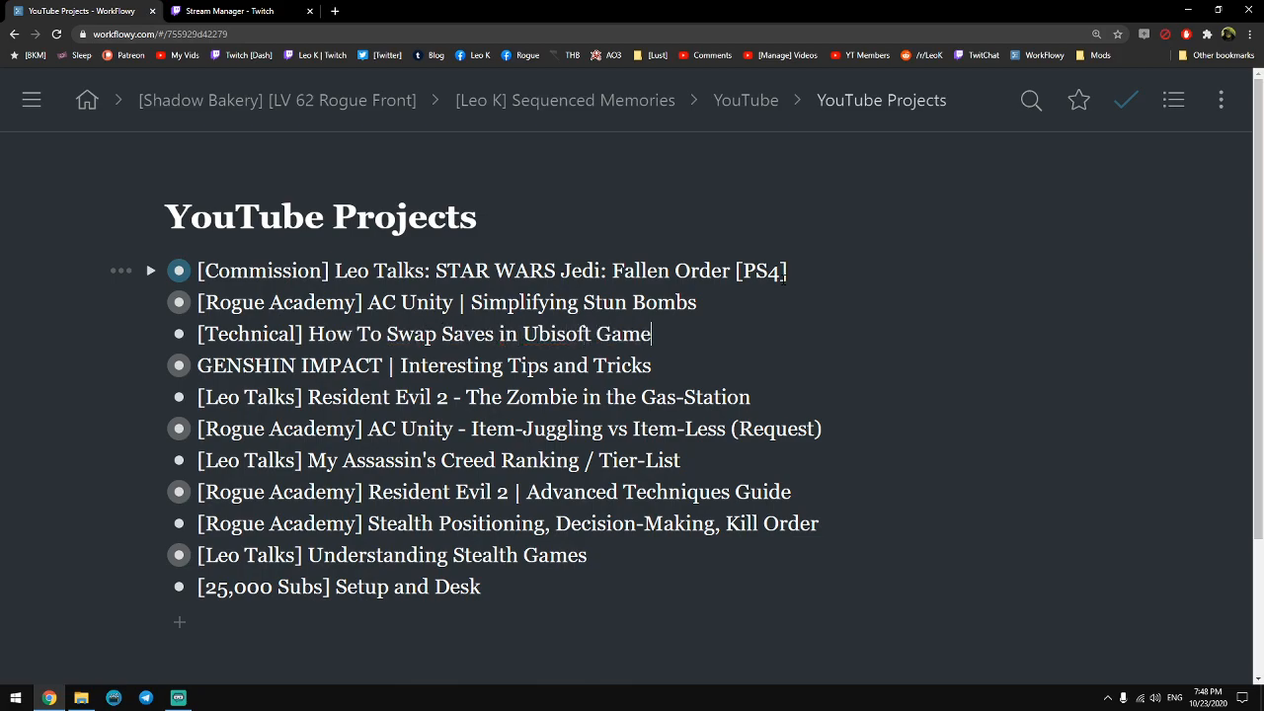
{"action": "type", "text": "s (Request by Pterry)"}
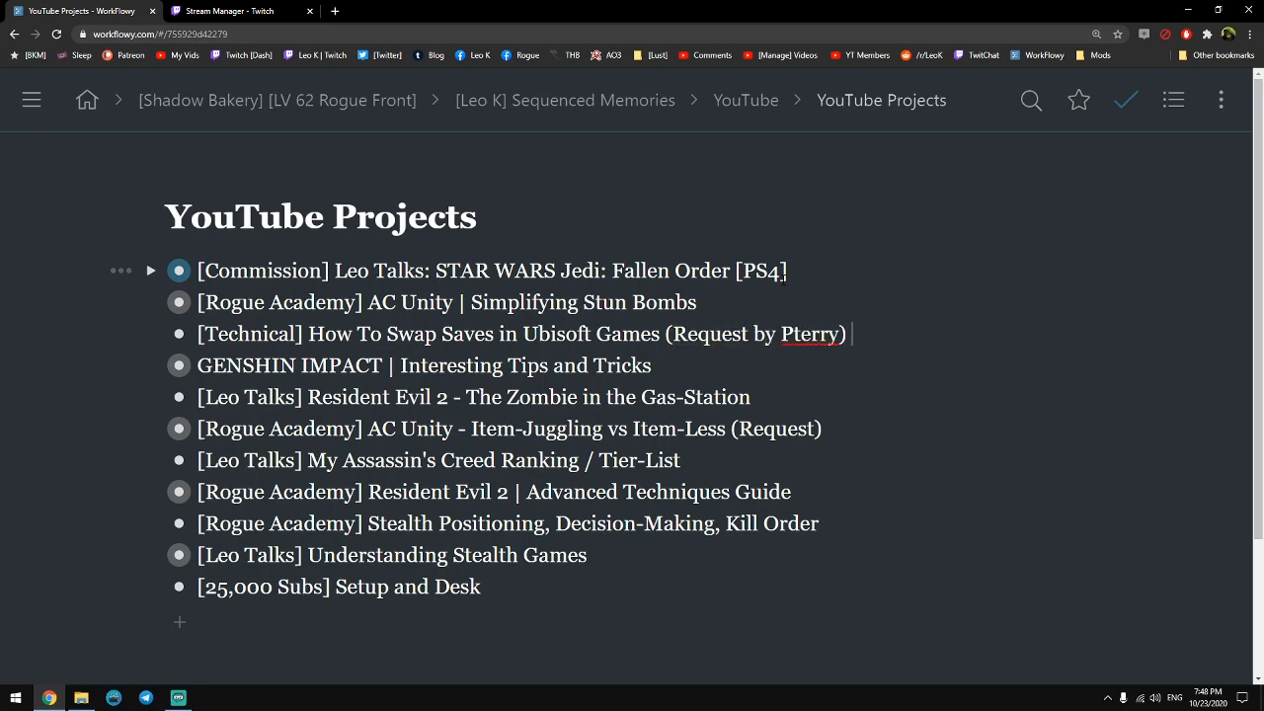
Expand the "Resident Evil 2 | Advanced Techniques Guide" project and examine its title and General Mindsets section.
{"action": "left_click_drag", "start_coordinate": [379, 334], "coordinate": [723, 334]}
{"action": "left_click", "coordinate": [748, 334]}
{"action": "left_click", "coordinate": [151, 492]}
{"action": "scroll", "coordinate": [531, 453], "scroll_direction": "down", "scroll_amount": 1}
{"action": "scroll", "coordinate": [531, 452], "scroll_direction": "down", "scroll_amount": 3}
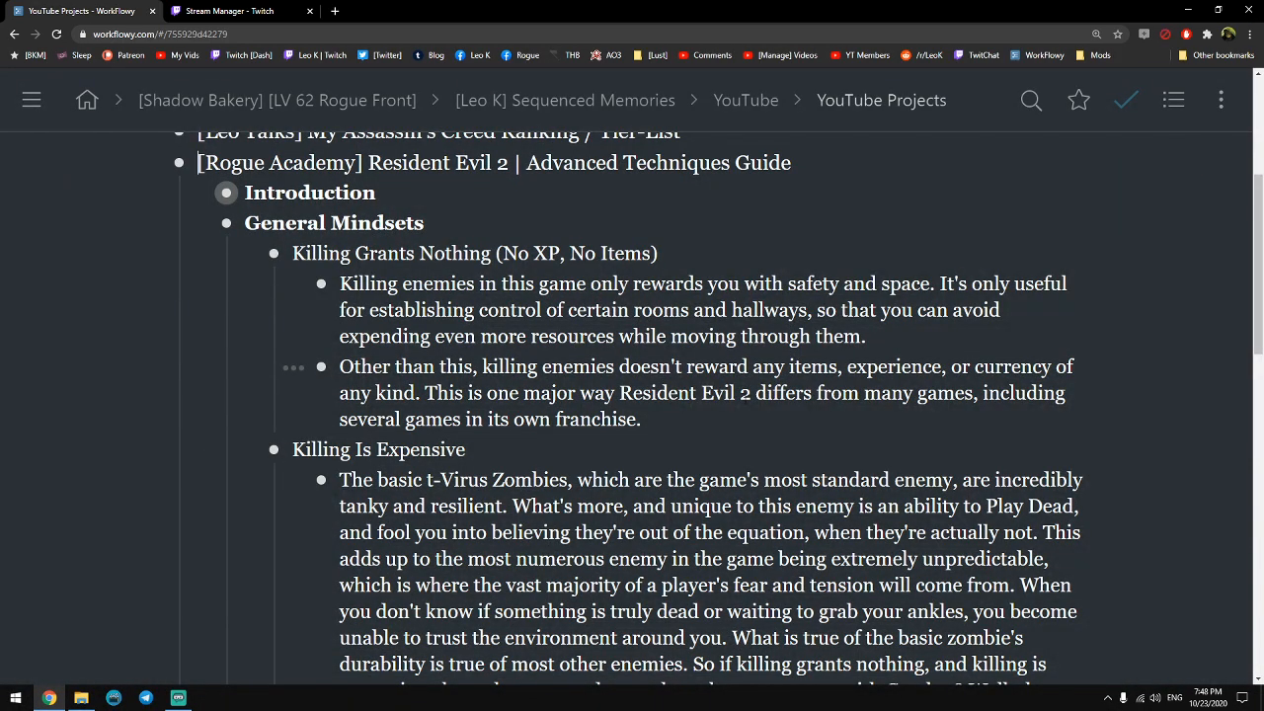
{"action": "left_click_drag", "start_coordinate": [367, 163], "coordinate": [792, 166]}
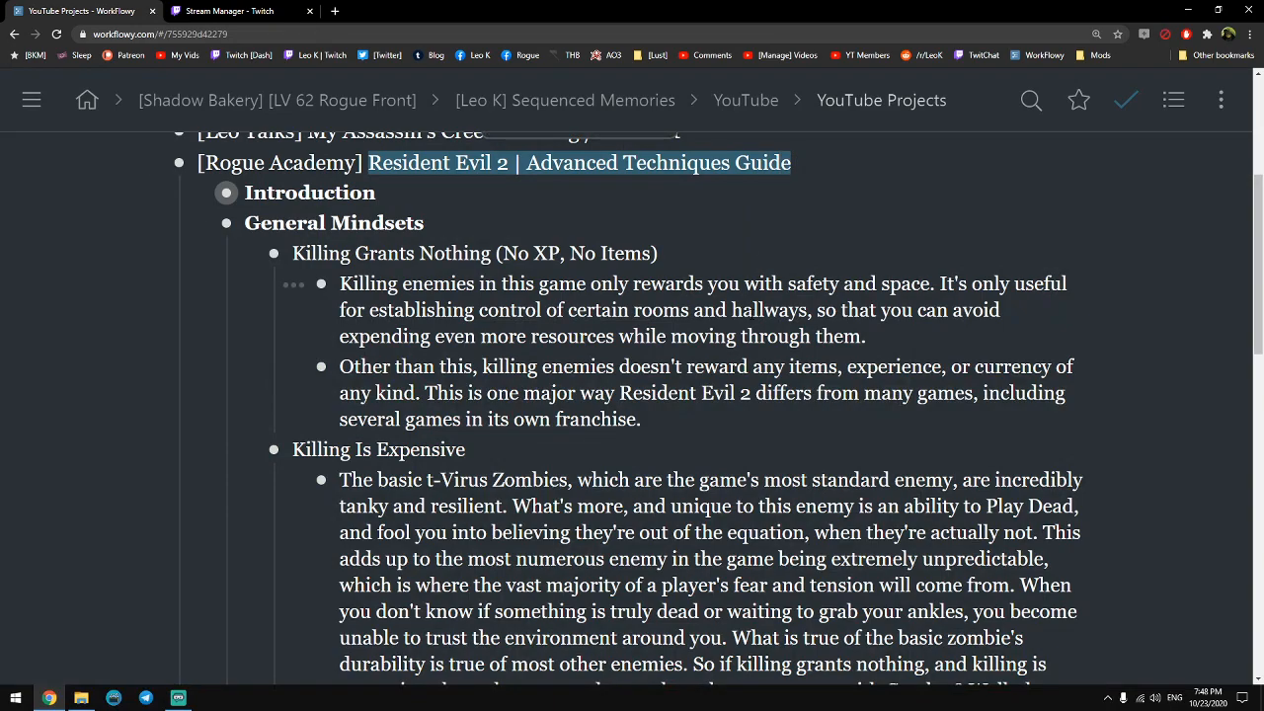
{"action": "left_click", "coordinate": [646, 484]}
{"action": "left_click_drag", "start_coordinate": [367, 163], "coordinate": [520, 166]}
{"action": "left_click", "coordinate": [649, 470]}
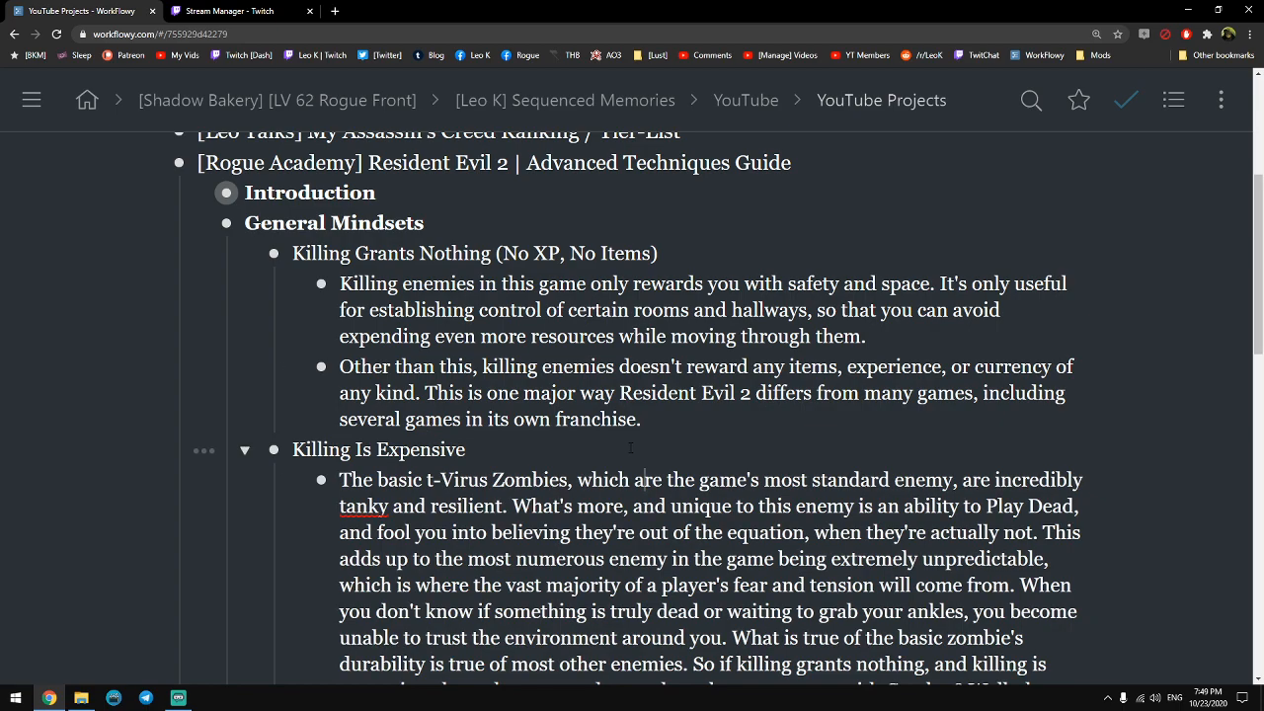
{"action": "scroll", "coordinate": [694, 435], "scroll_direction": "up", "scroll_amount": 1}
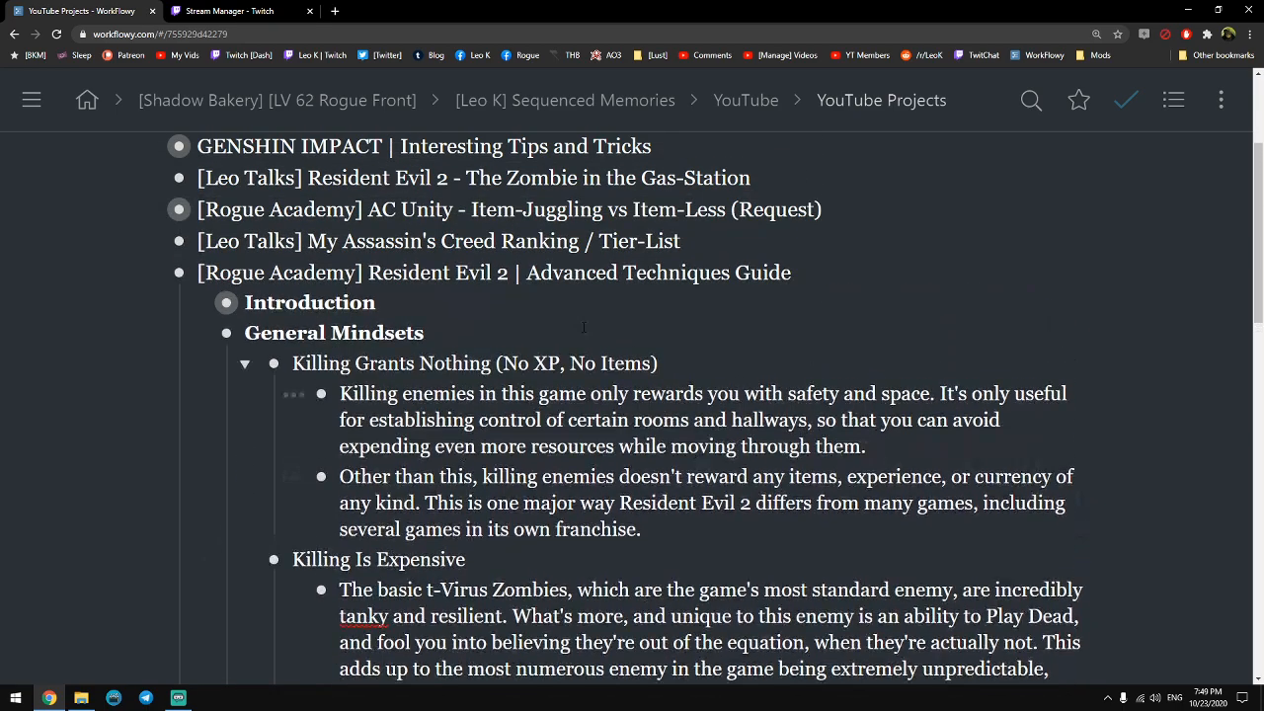
{"action": "scroll", "coordinate": [627, 316], "scroll_direction": "up", "scroll_amount": 1}
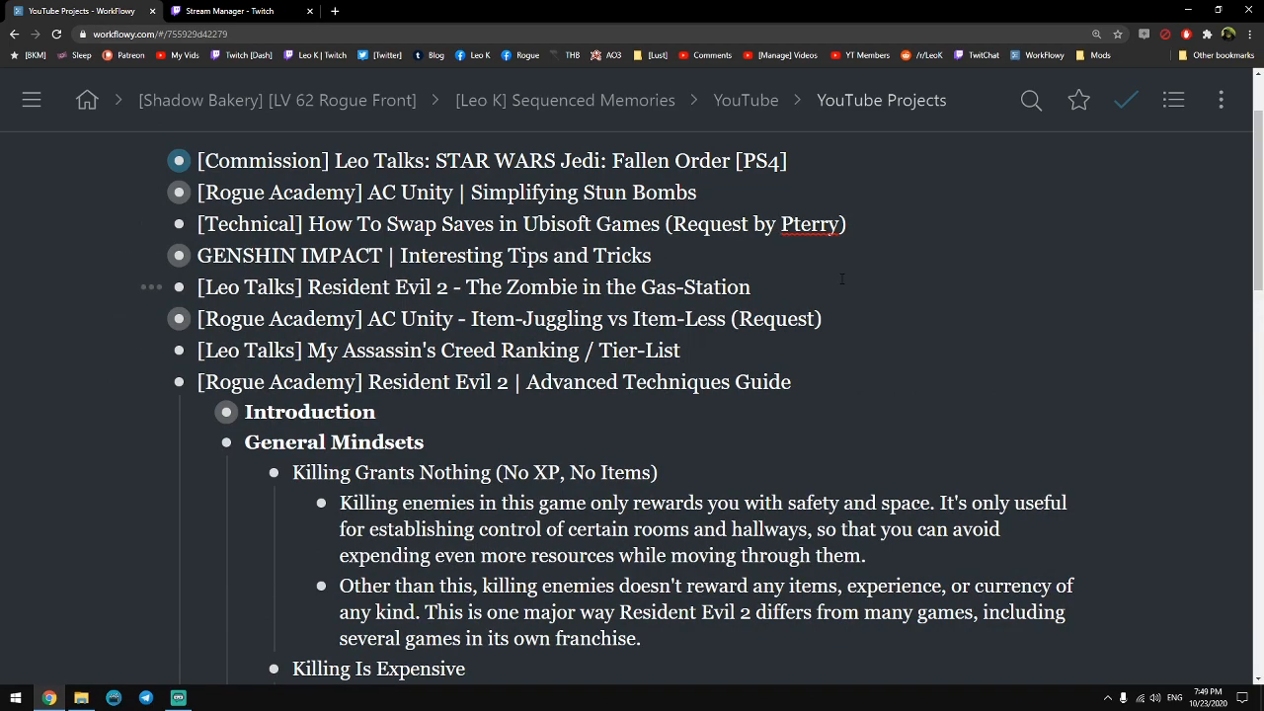
Replace the requester's name in the save-swapping item with another person's name and collapse the Resident Evil 2 guide.
{"action": "key", "text": "ctrl+shift+Left"}
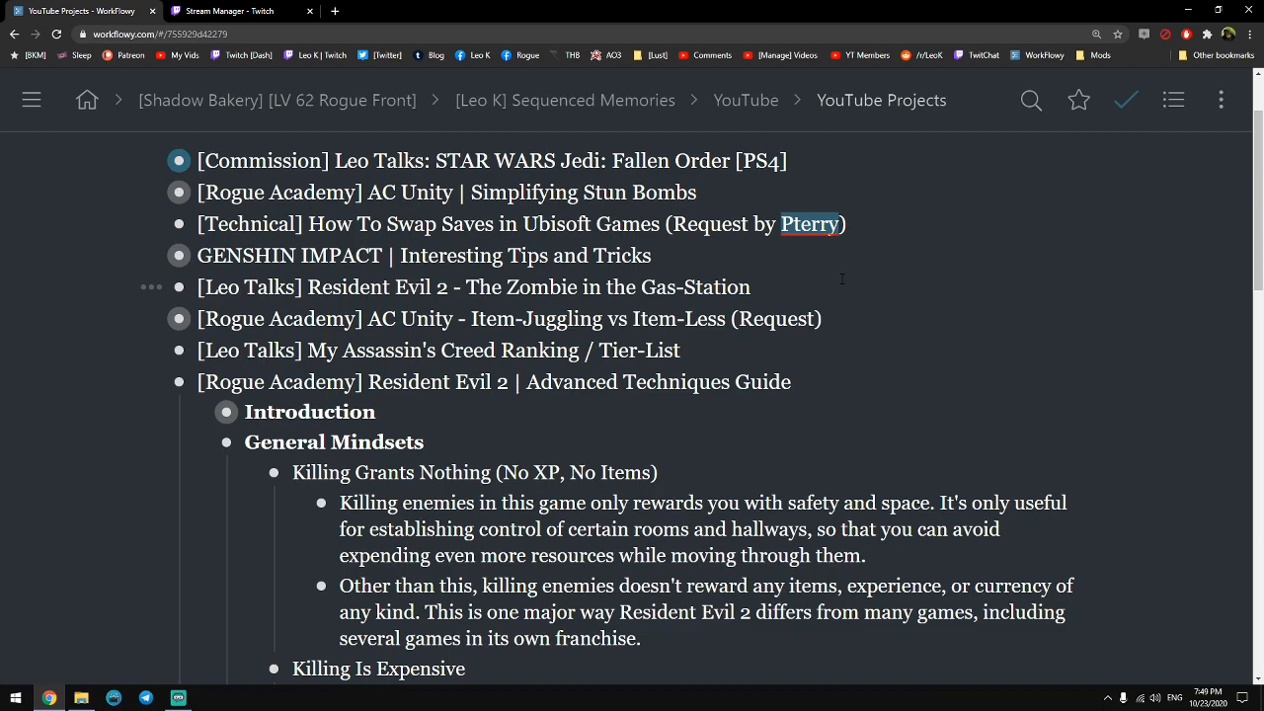
{"action": "type", "text": "Milan"}
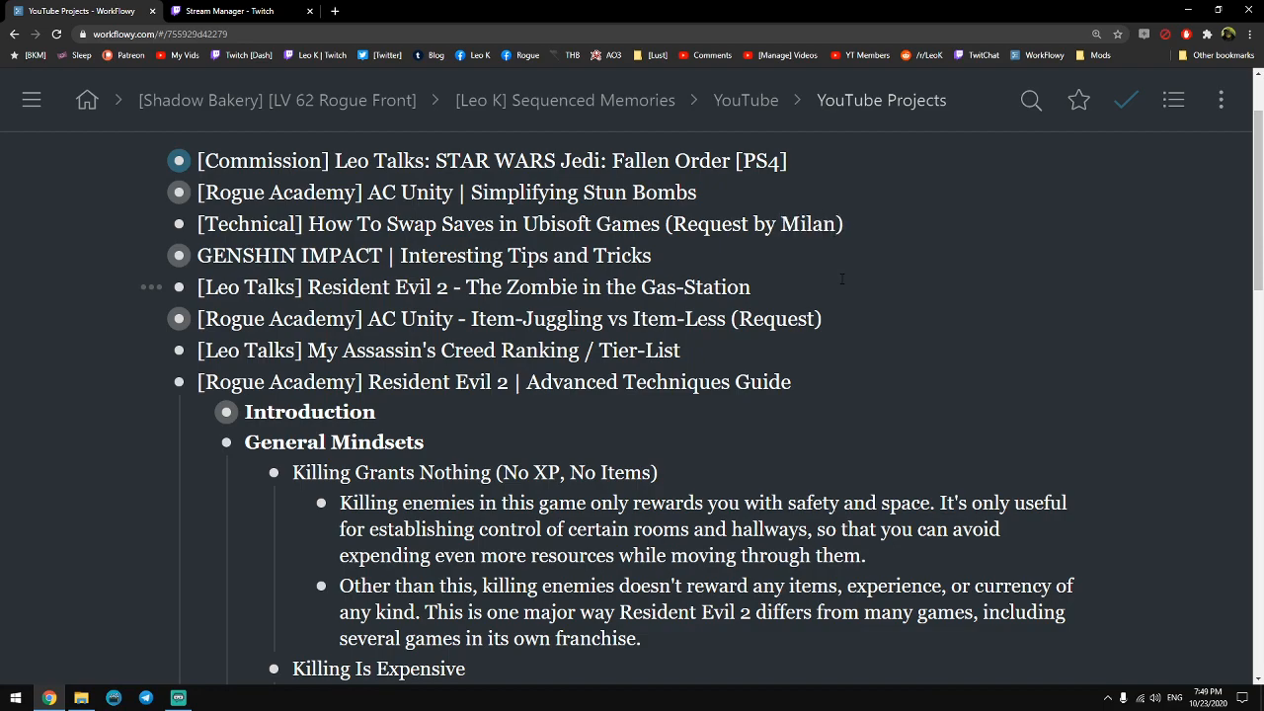
{"action": "left_click", "coordinate": [150, 381]}
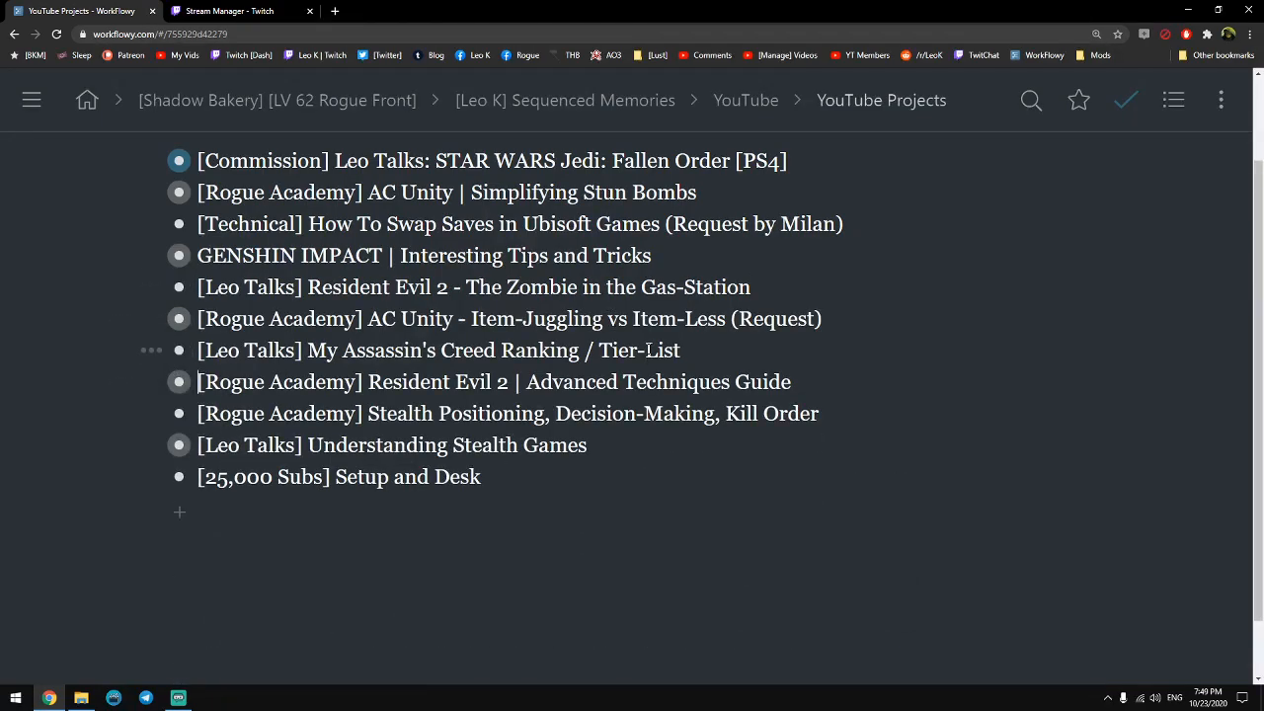
Open the Simplifying Stun Bombs project, finish its last sentence with "attract no attention." and read over the script.
{"action": "left_click", "coordinate": [178, 191]}
{"action": "scroll", "coordinate": [632, 395], "scroll_direction": "up", "scroll_amount": 3}
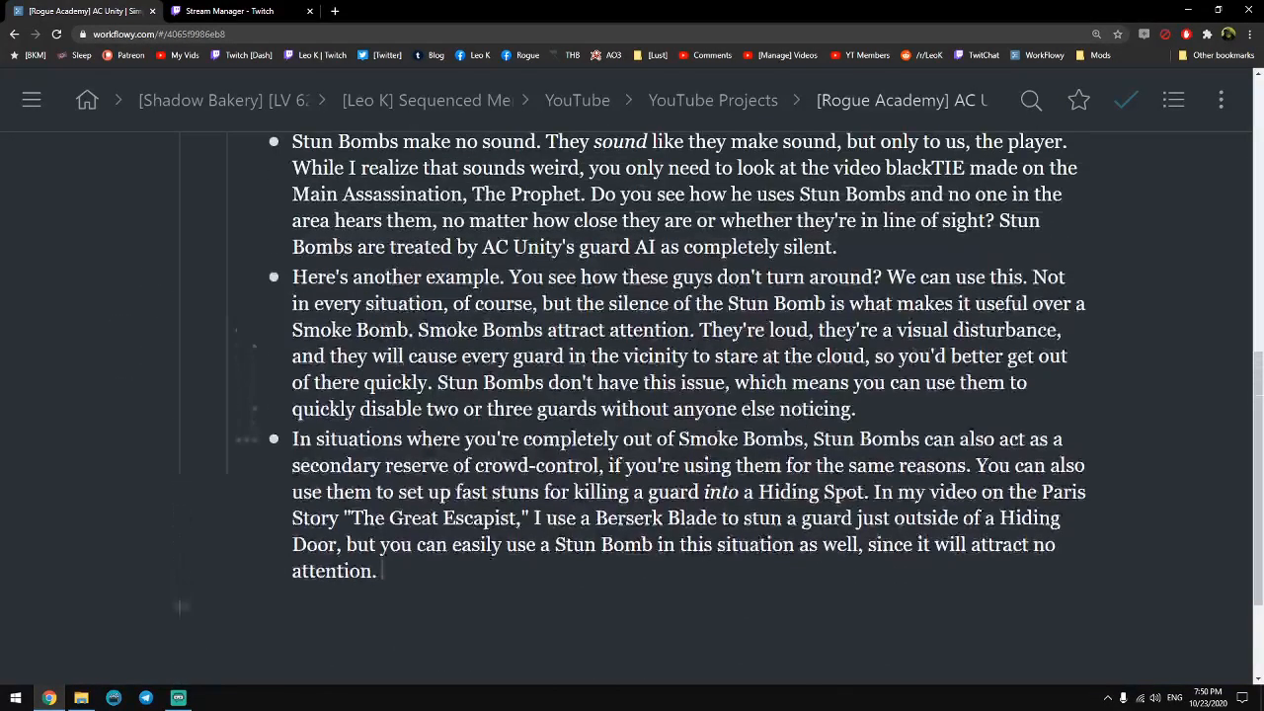
{"action": "scroll", "coordinate": [632, 394], "scroll_direction": "up", "scroll_amount": 5}
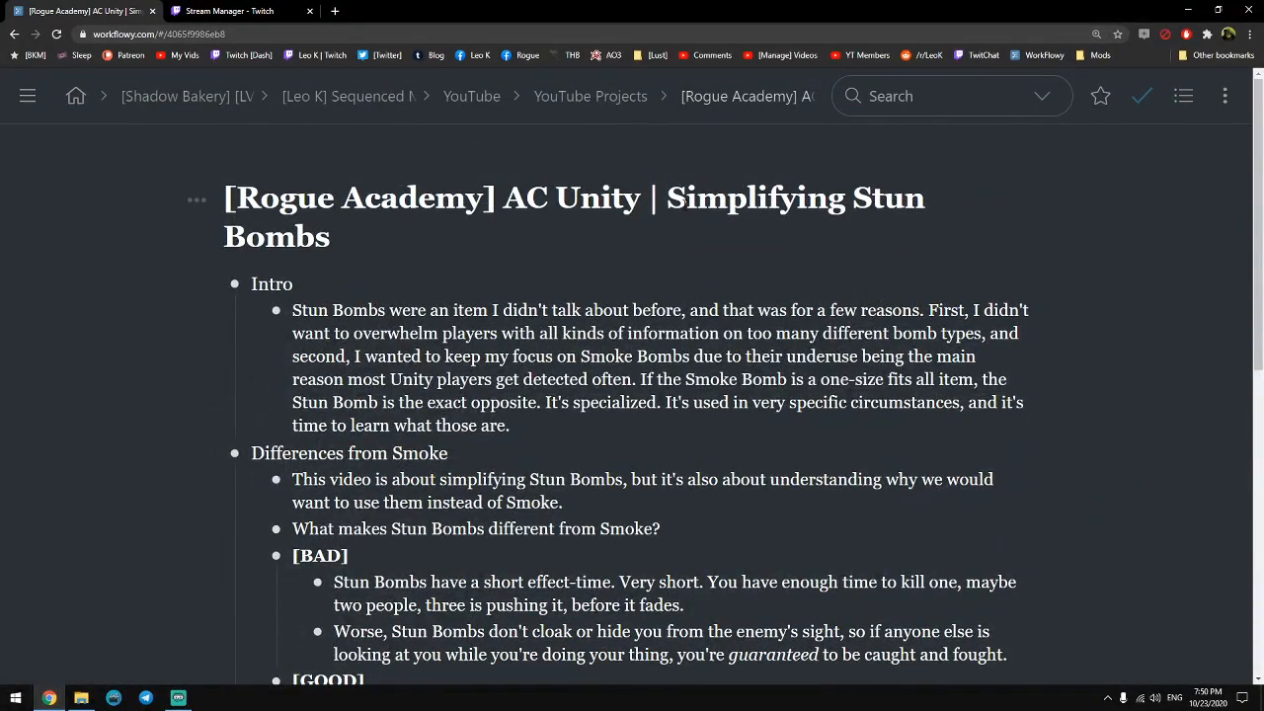
{"action": "scroll", "coordinate": [783, 355], "scroll_direction": "down", "scroll_amount": 7}
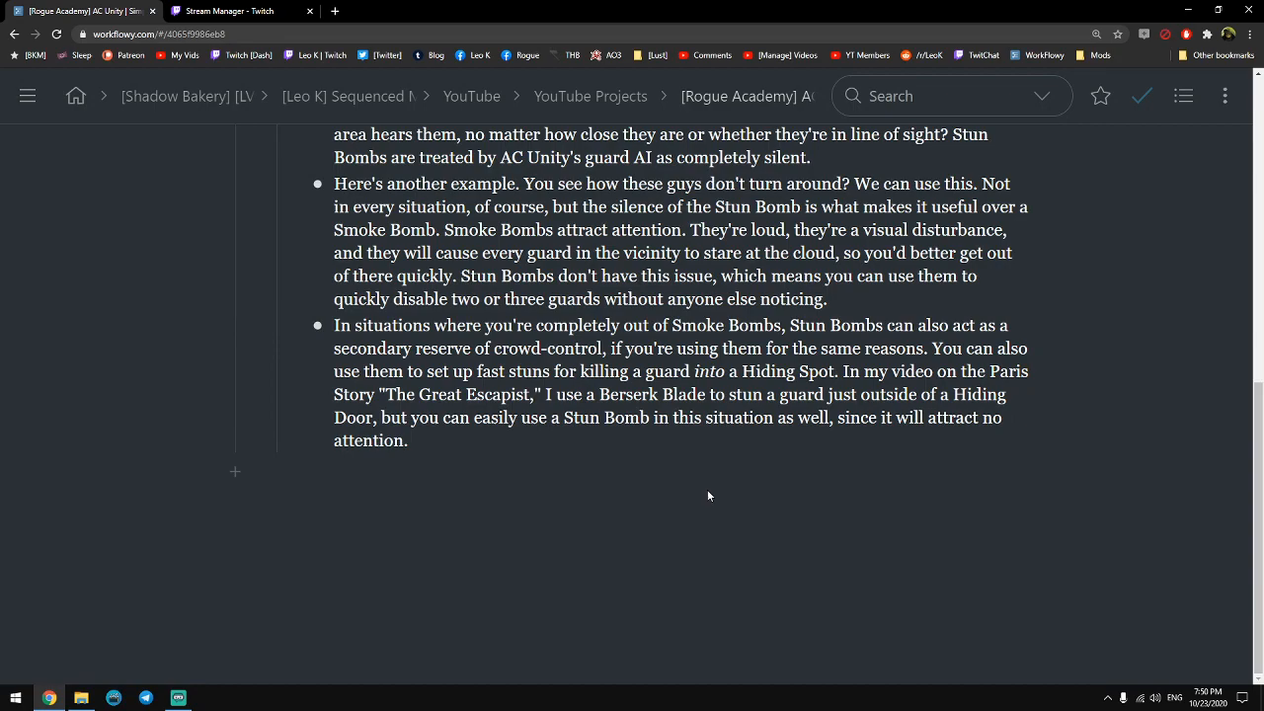
Add a new bullet: "Of course, you can also use them in fights to set up some brief attacks on enemies, but".
{"action": "key", "text": "Return"}
{"action": "type", "text": "Of course, you can also use them in fights to set up some brief att"}
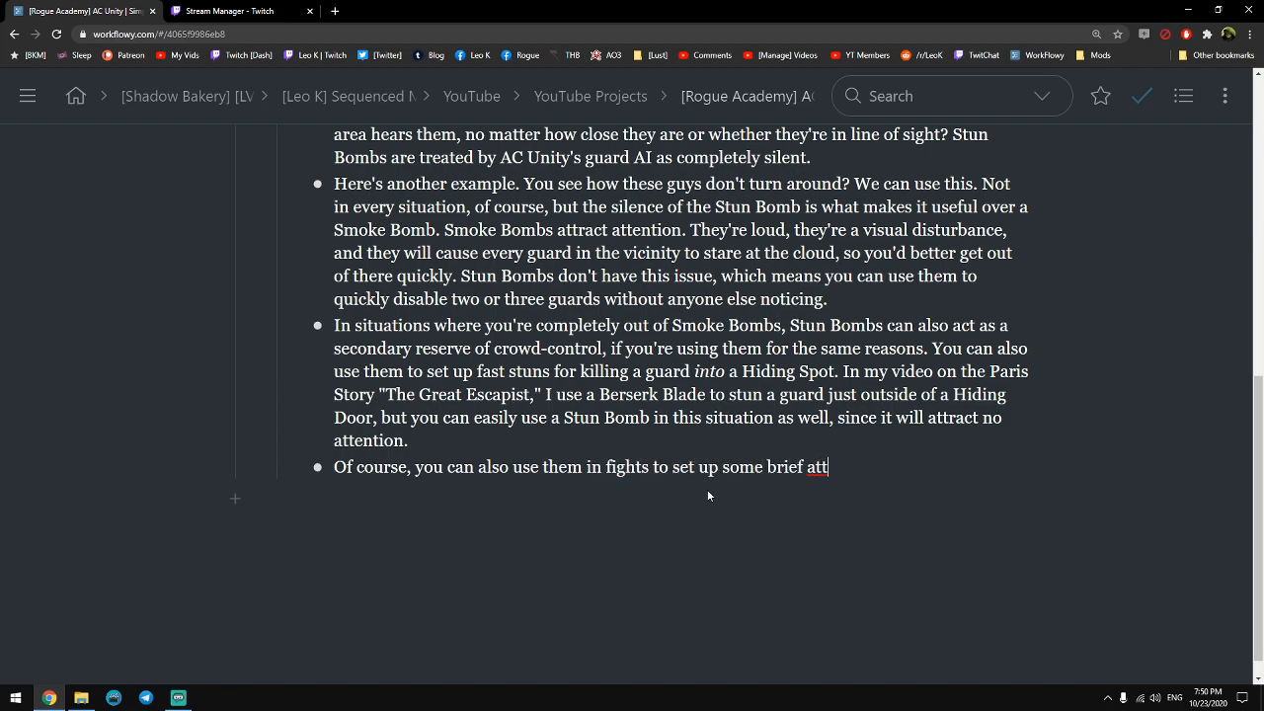
{"action": "type", "text": "acks on enemies, but sin"}
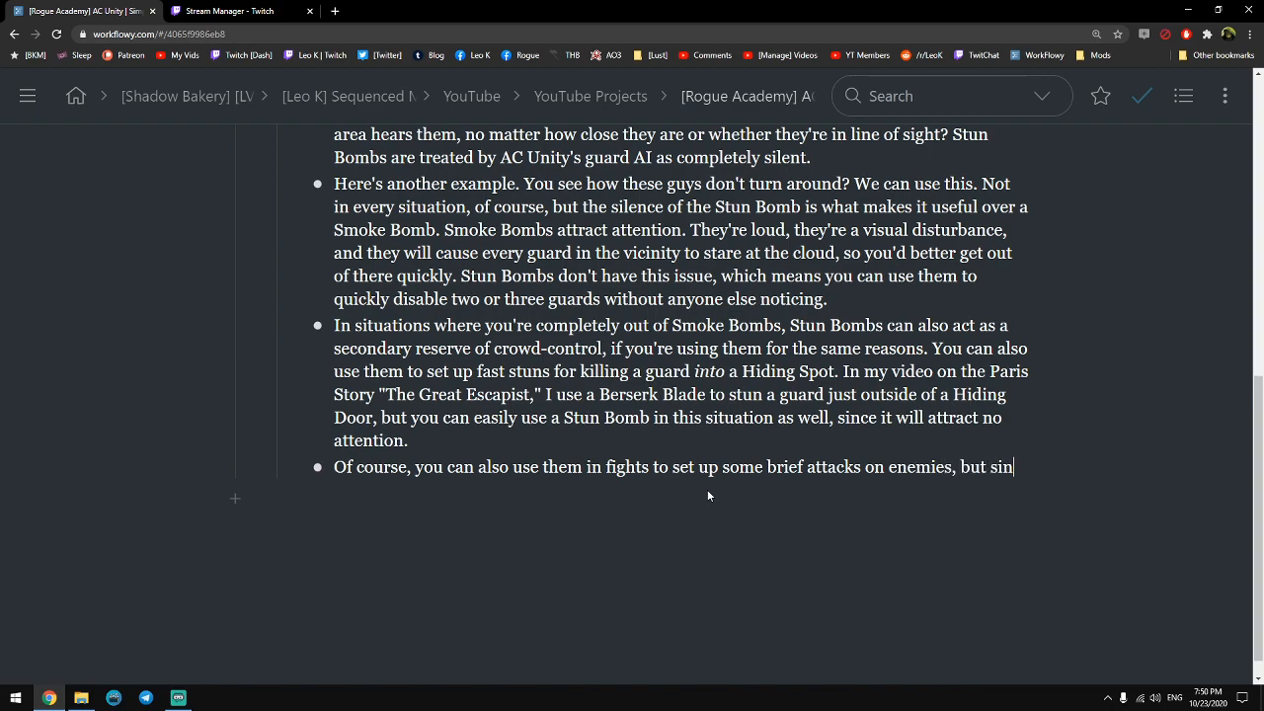
Continue the last bullet with "since their effect-time is so short, Smoke is more suited to this purpose,".
{"action": "type", "text": "ce their effect-time is so short, S"}
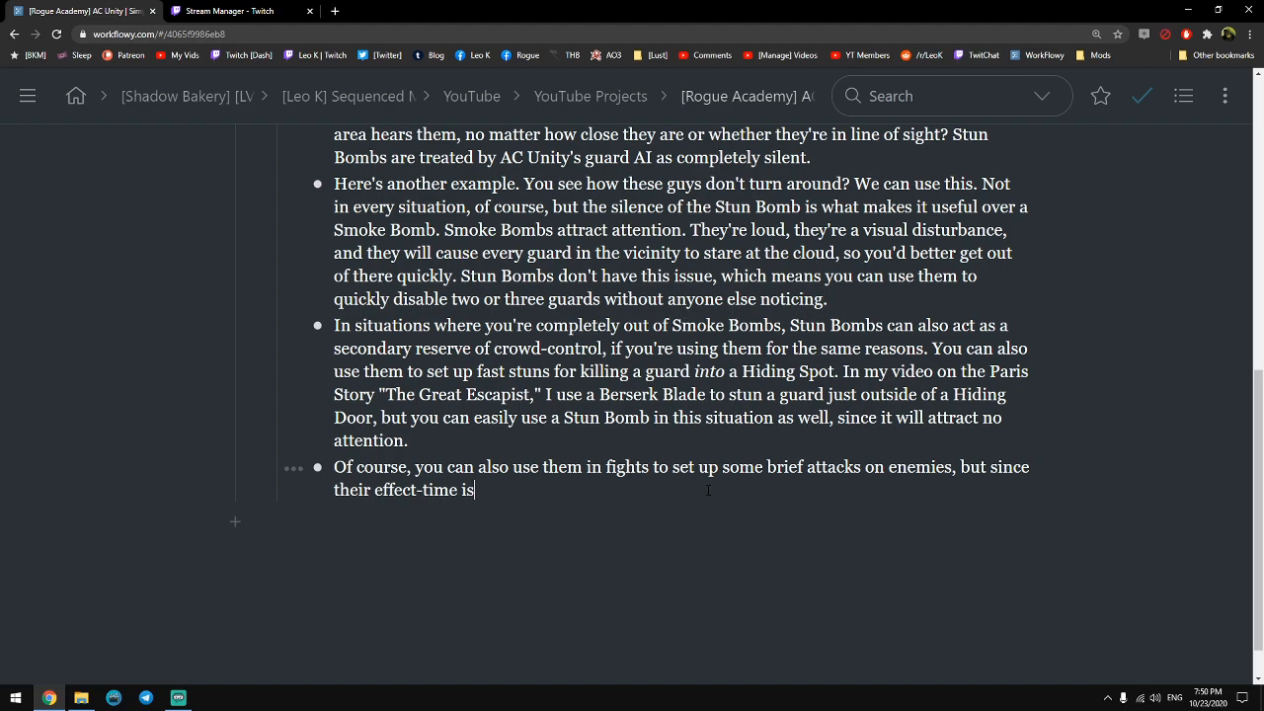
{"action": "type", "text": "is mo"}
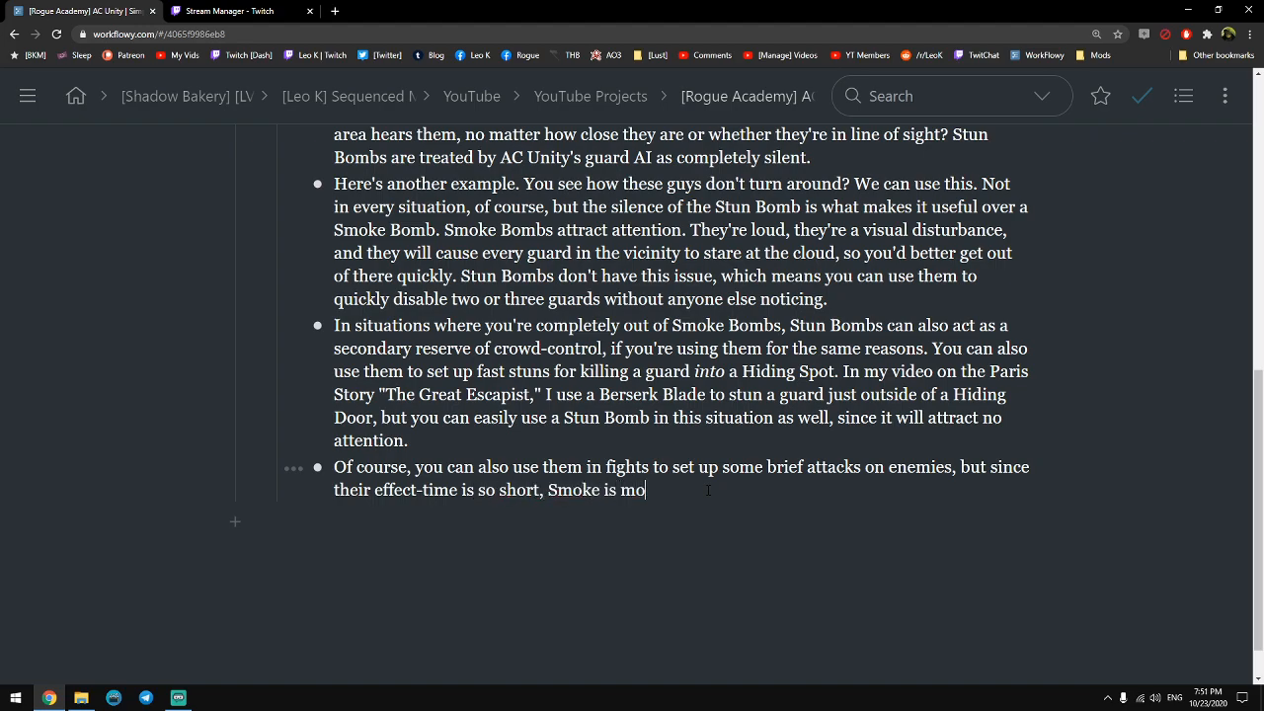
{"action": "type", "text": "re suited to this purp"}
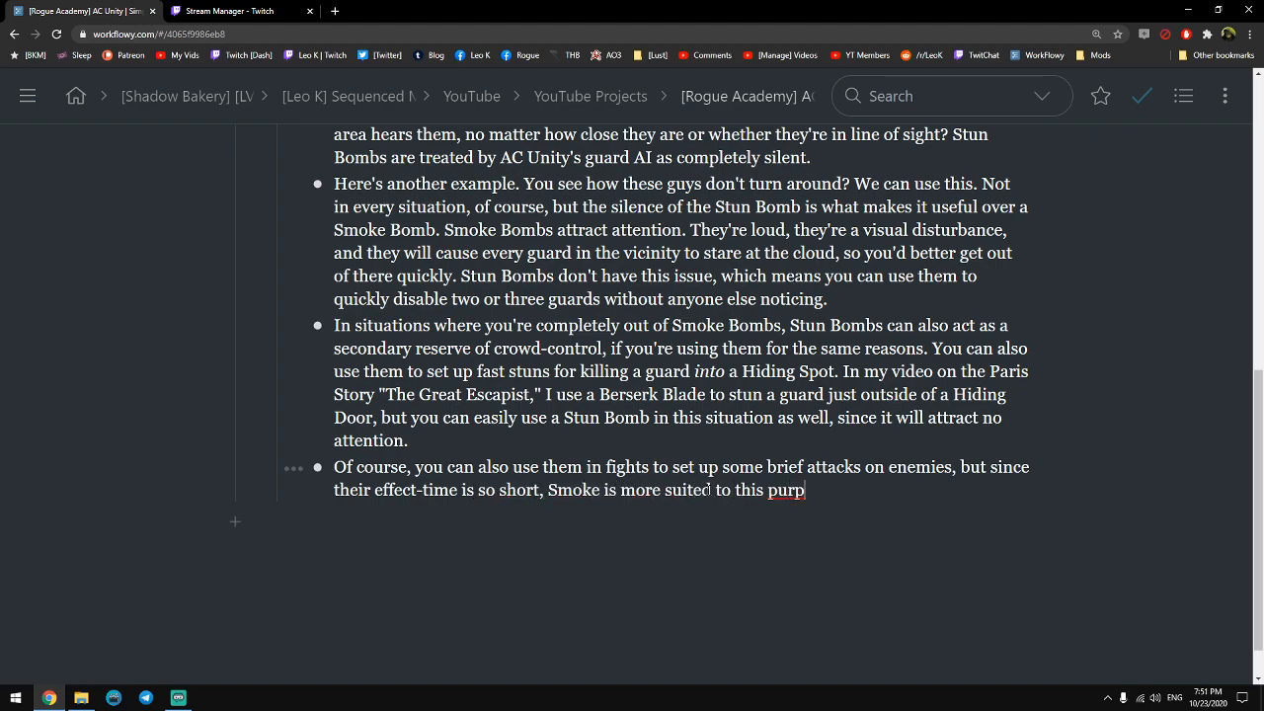
Finish the bullet's sentence with "since it will also shroud you from gunners on the periphery of the battle.".
{"action": "type", "text": "ose, since it will al"}
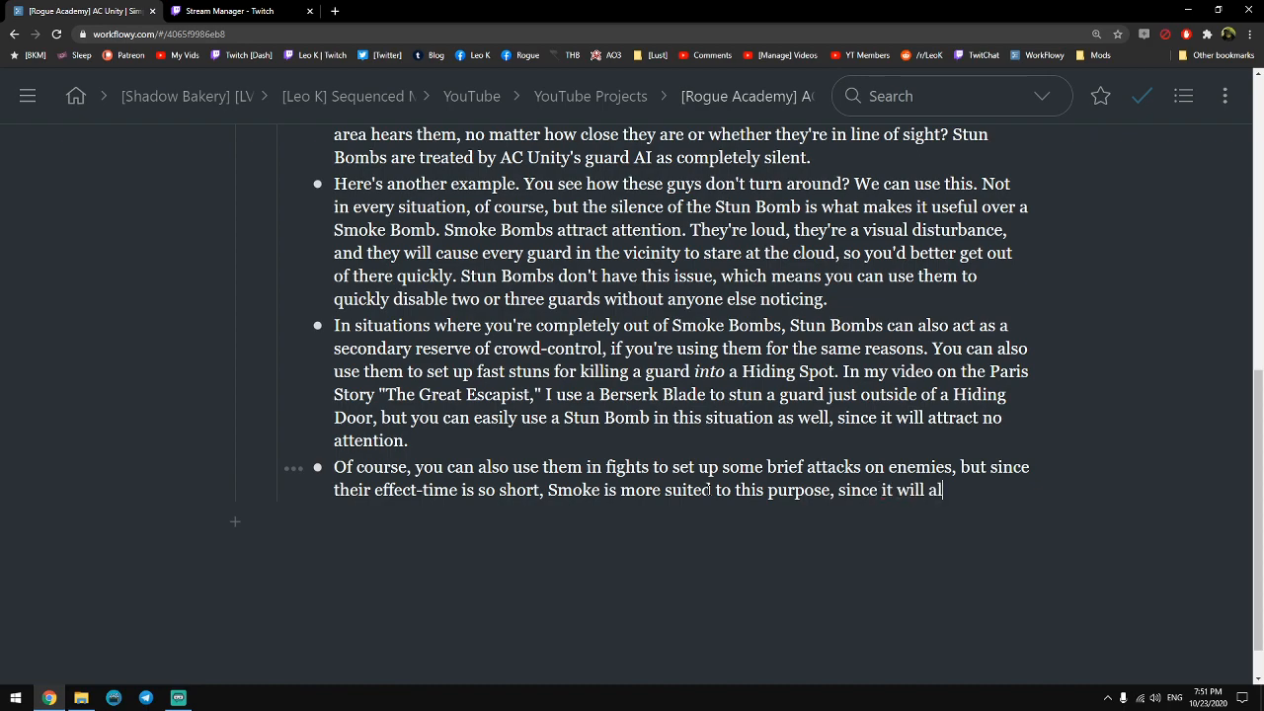
{"action": "type", "text": "so shroud you from g"}
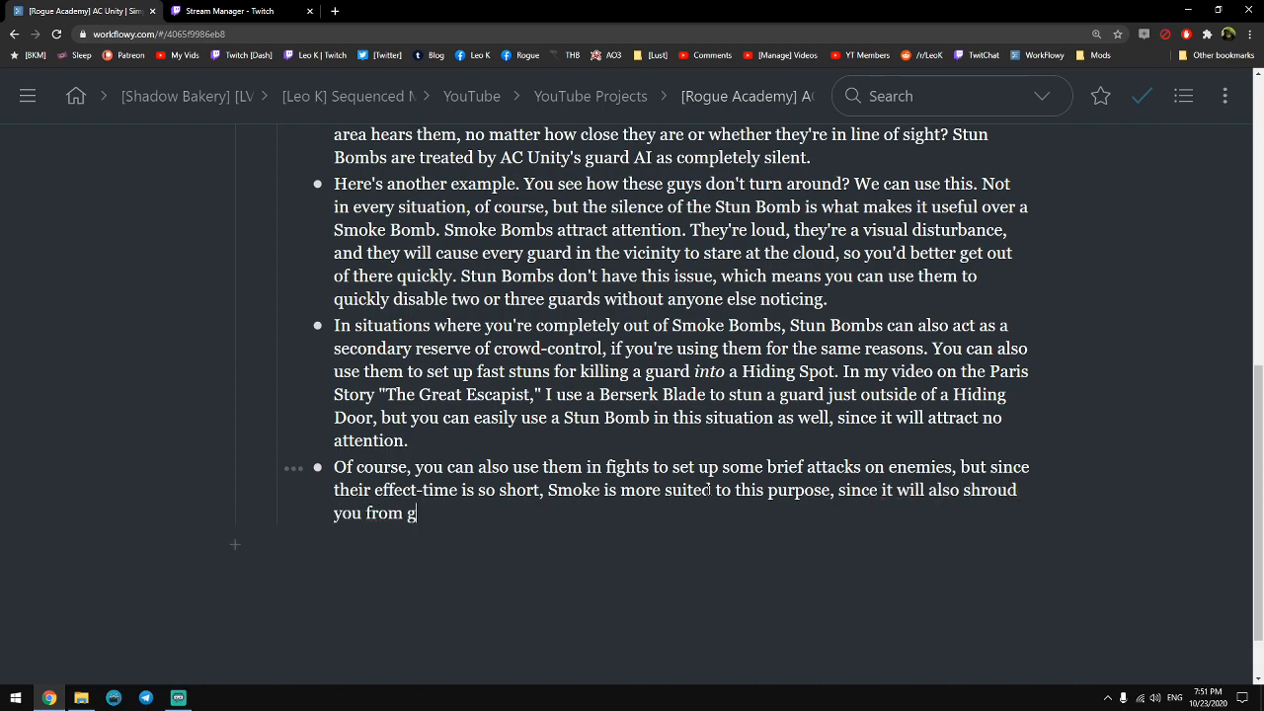
{"action": "type", "text": "unners on the p"}
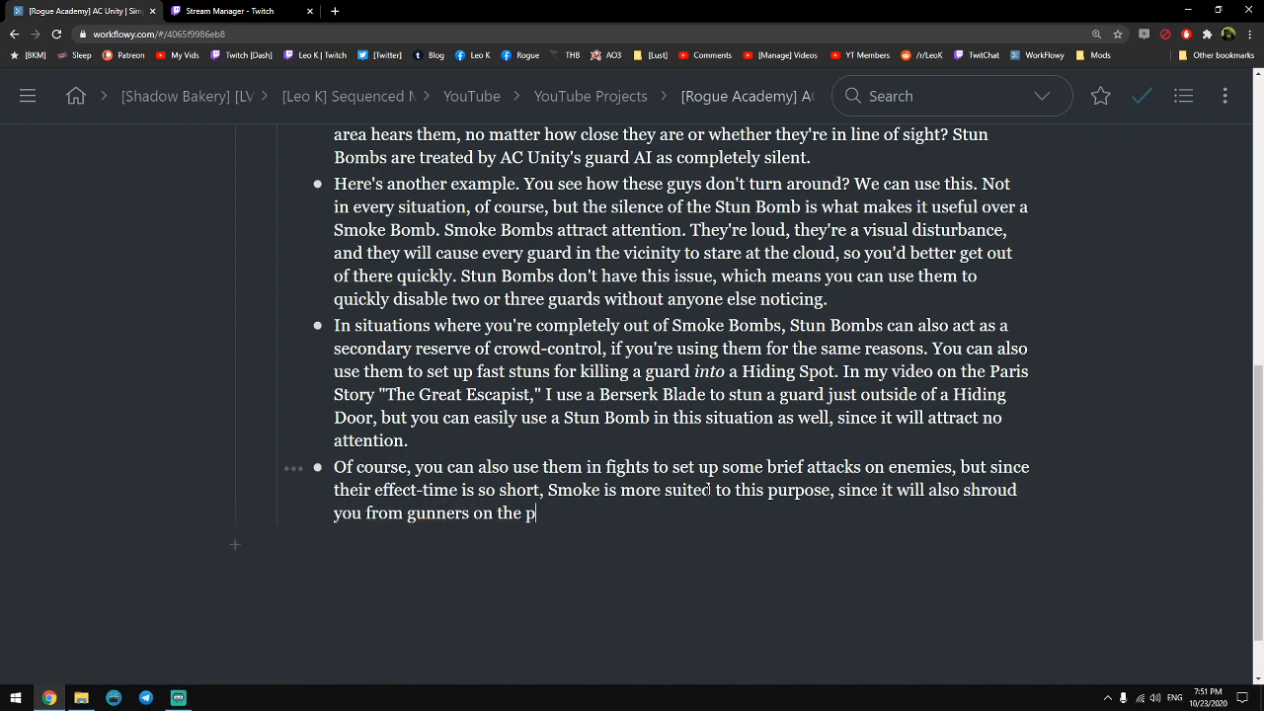
{"action": "type", "text": "eriphery of the battle."}
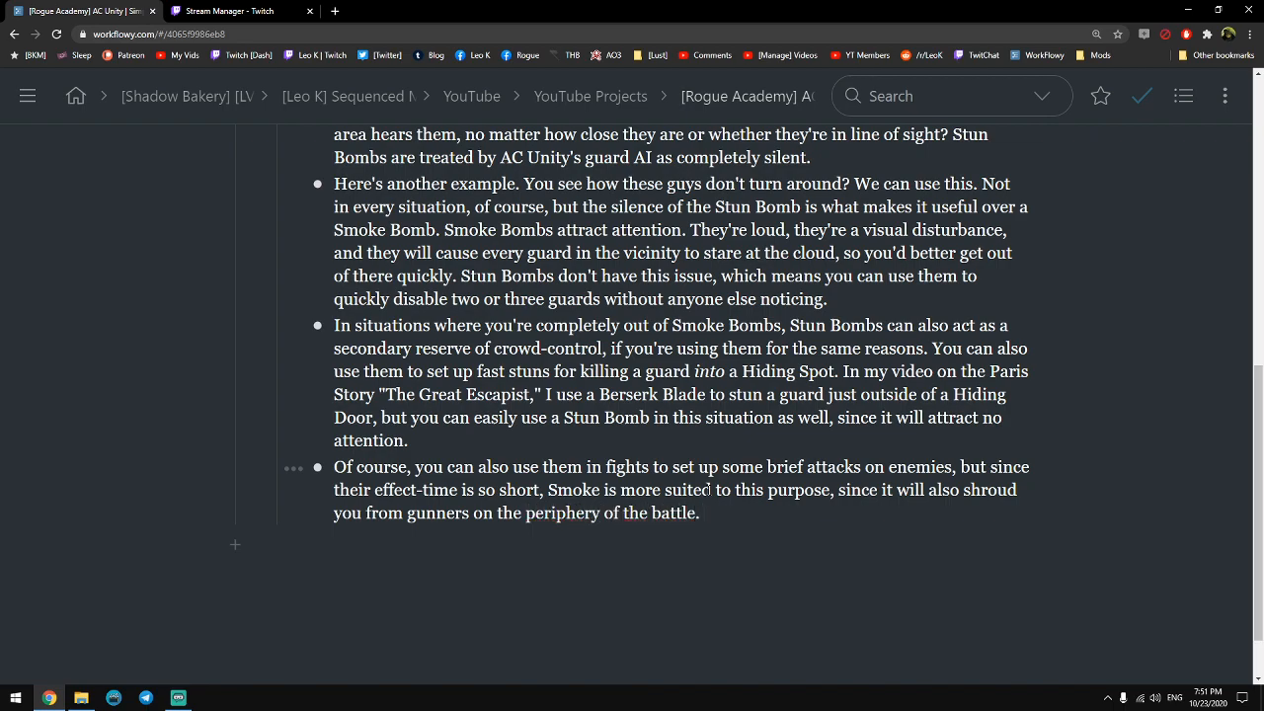
In the last bullet, replace "fights" with "combat" and insert "unblockable" before "attacks on enemies".
{"action": "key", "text": "Up"}
{"action": "key", "text": "ctrl+Left"}
{"action": "key", "text": "ctrl+shift+Right"}
{"action": "type", "text": "combat"}
{"action": "key", "text": "ctrl+Right"}
{"action": "key", "text": "ctrl+Right"}
{"action": "key", "text": "ctrl+Right"}
{"action": "key", "text": "ctrl+Right"}
{"action": "key", "text": "ctrl+Right"}
{"action": "key", "text": "ctrl+Right"}
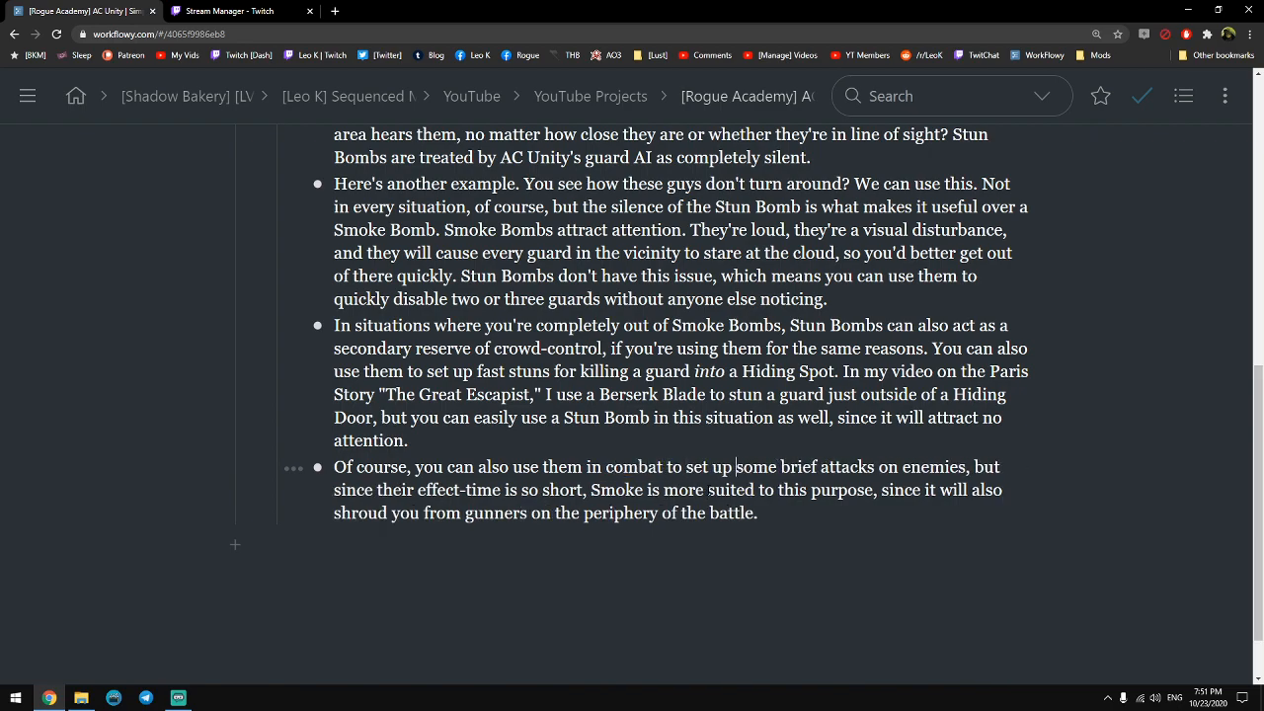
{"action": "type", "text": "unblockable"}
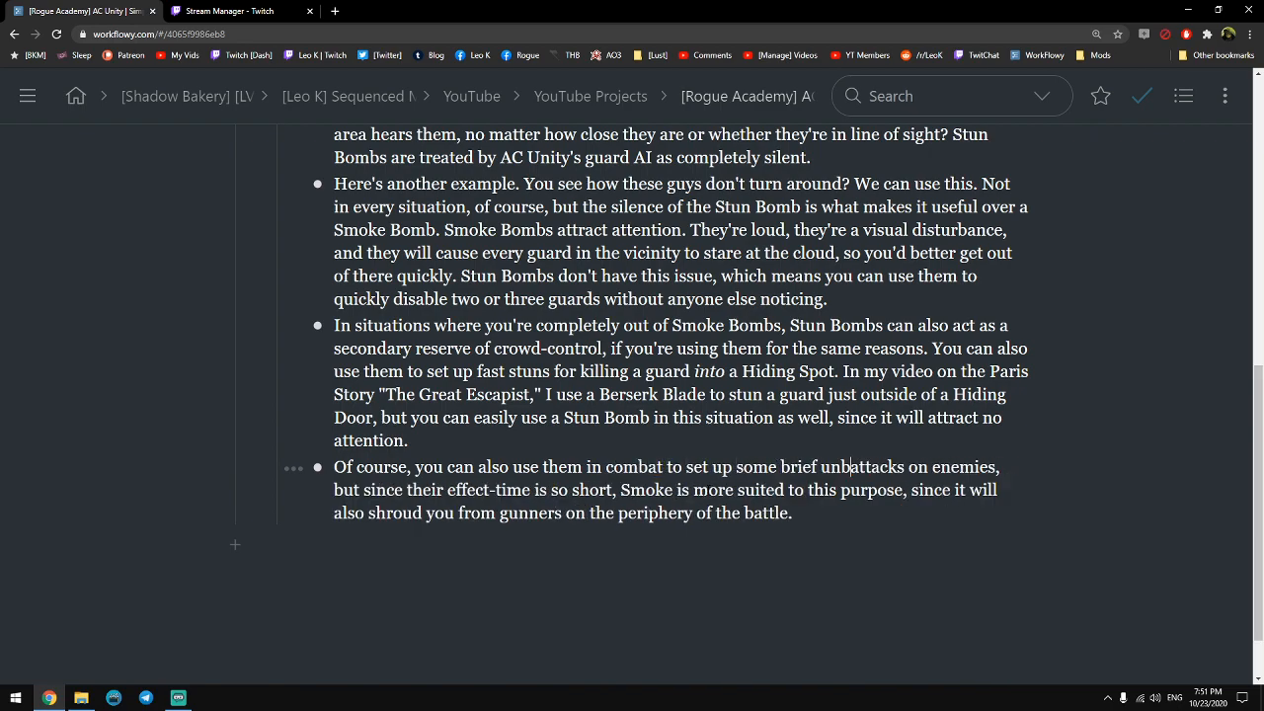
{"action": "key", "text": "ctrl+Right"}
{"action": "key", "text": "ctrl+Right"}
{"action": "key", "text": "ctrl+Right"}
{"action": "key", "text": "ctrl+Right"}
{"action": "key", "text": "ctrl+Right"}
{"action": "key", "text": "ctrl+Right"}
{"action": "key", "text": "ctrl+Right"}
{"action": "key", "text": "ctrl+Right"}
{"action": "key", "text": "ctrl+Right"}
{"action": "key", "text": "ctrl+Right"}
{"action": "key", "text": "ctrl+Right"}
{"action": "key", "text": "ctrl+Right"}
{"action": "key", "text": "ctrl+Right"}
{"action": "key", "text": "ctrl+Right"}
{"action": "key", "text": "ctrl+Right"}
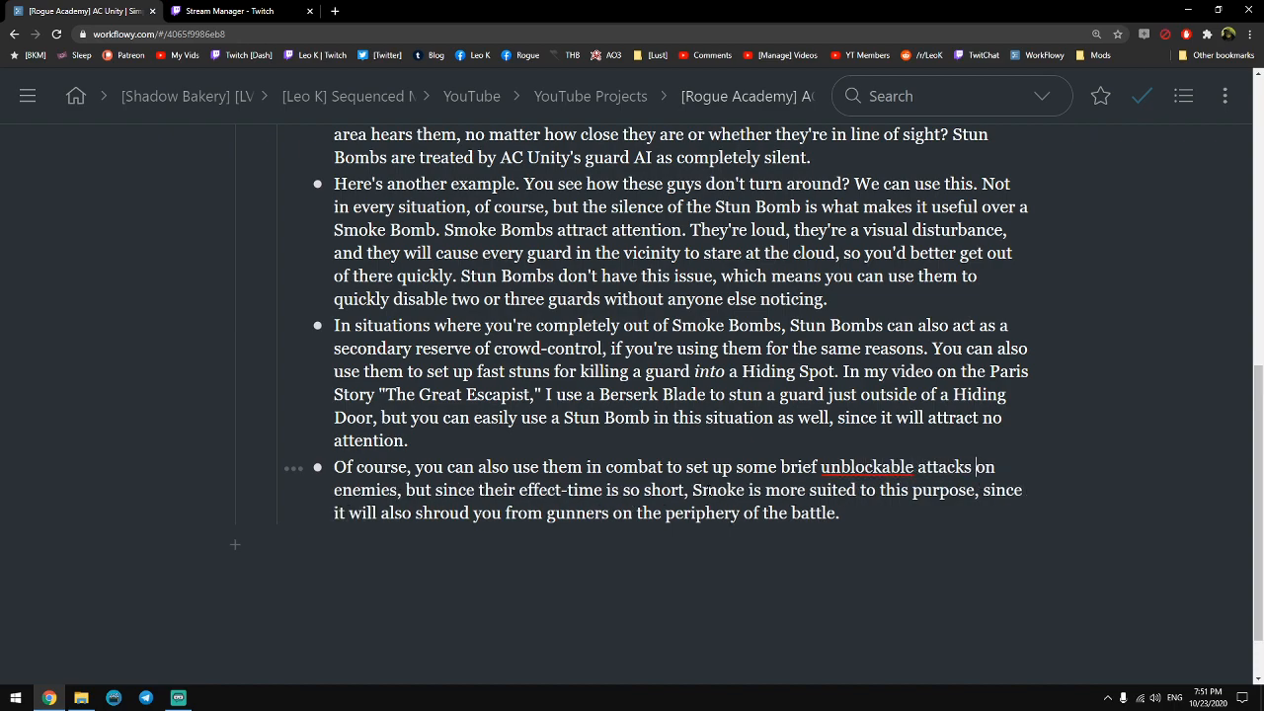
Add an empty bullet after the [GOOD] section's text and collapse the [BAD] and [GOOD] sections.
{"action": "key", "text": "Down"}
{"action": "key", "text": "End"}
{"action": "key", "text": "Return"}
{"action": "scroll", "coordinate": [542, 457], "scroll_direction": "up", "scroll_amount": 6}
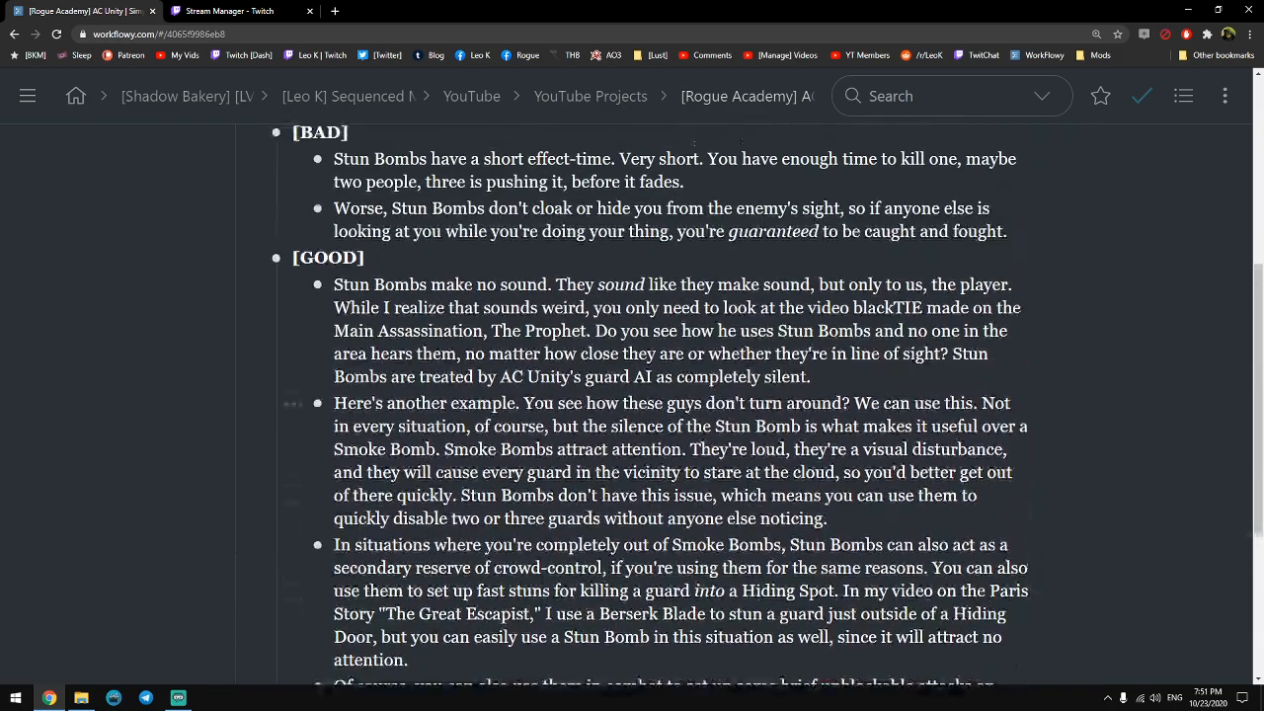
{"action": "scroll", "coordinate": [542, 434], "scroll_direction": "up", "scroll_amount": 1}
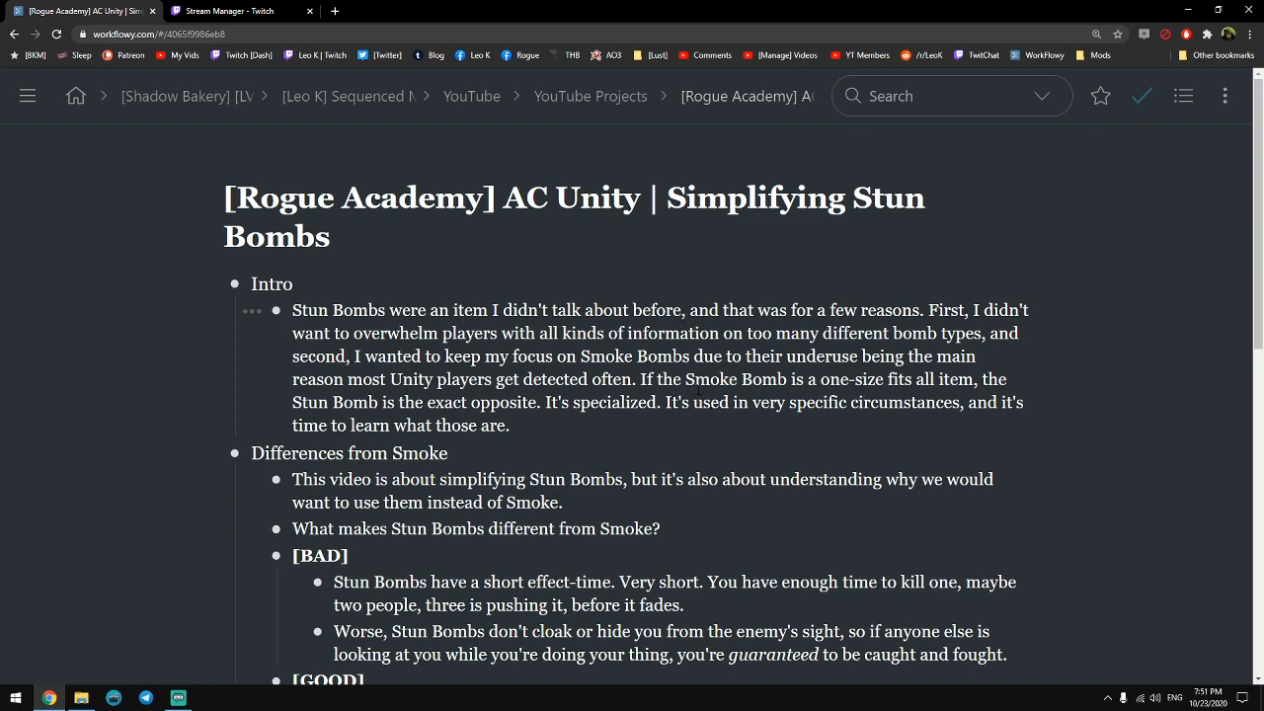
{"action": "scroll", "coordinate": [699, 376], "scroll_direction": "down", "scroll_amount": 1}
{"action": "scroll", "coordinate": [699, 366], "scroll_direction": "down", "scroll_amount": 6}
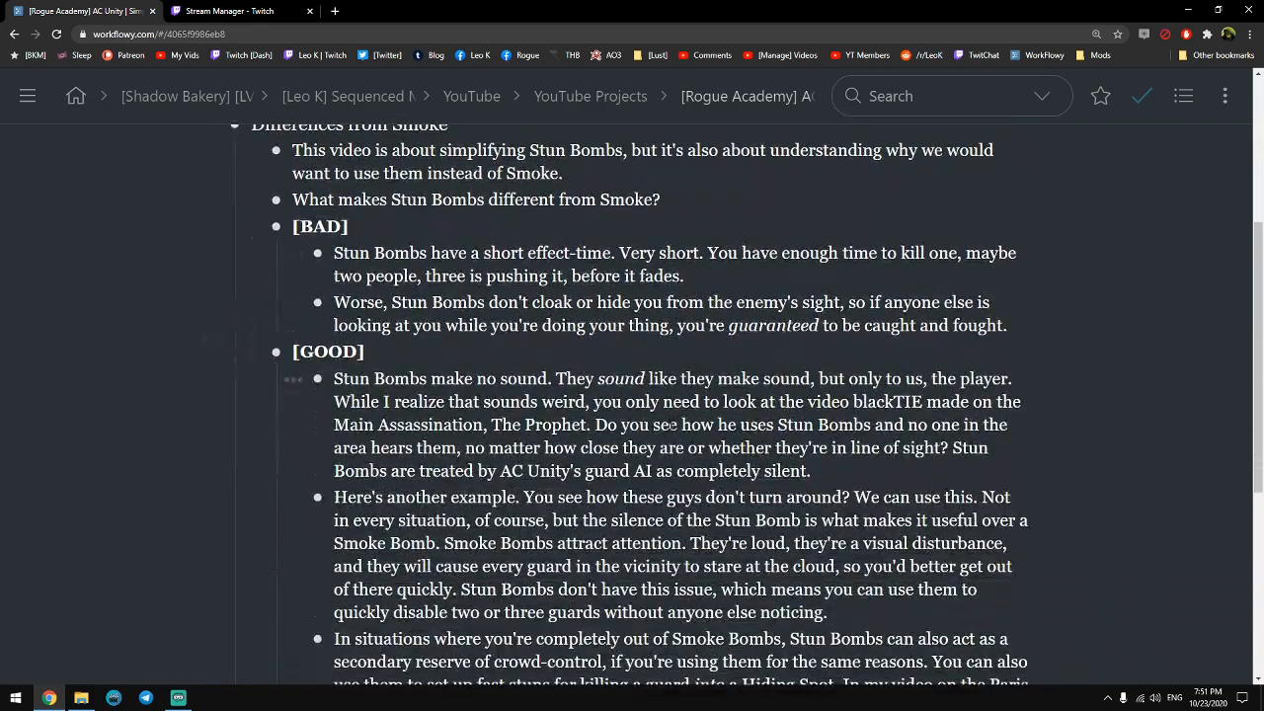
{"action": "scroll", "coordinate": [674, 400], "scroll_direction": "up", "scroll_amount": 4}
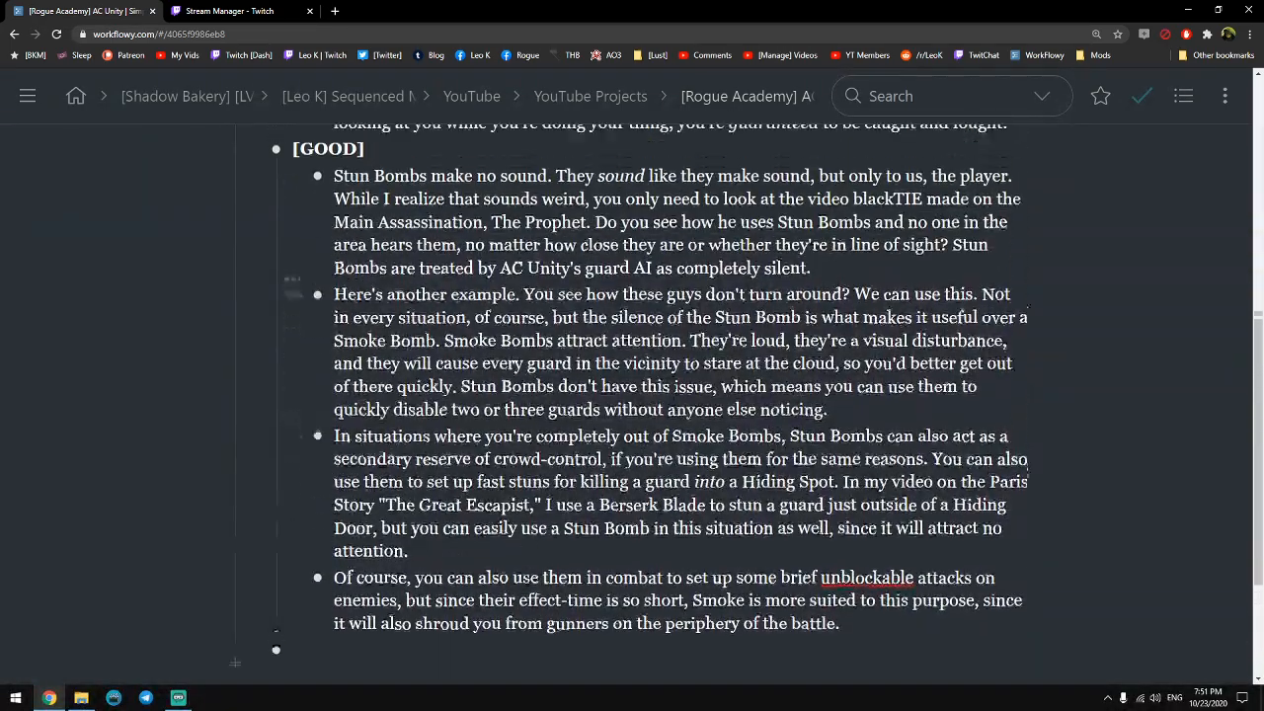
{"action": "scroll", "coordinate": [278, 357], "scroll_direction": "up", "scroll_amount": 2}
{"action": "left_click", "coordinate": [252, 335]}
{"action": "left_click", "coordinate": [253, 362]}
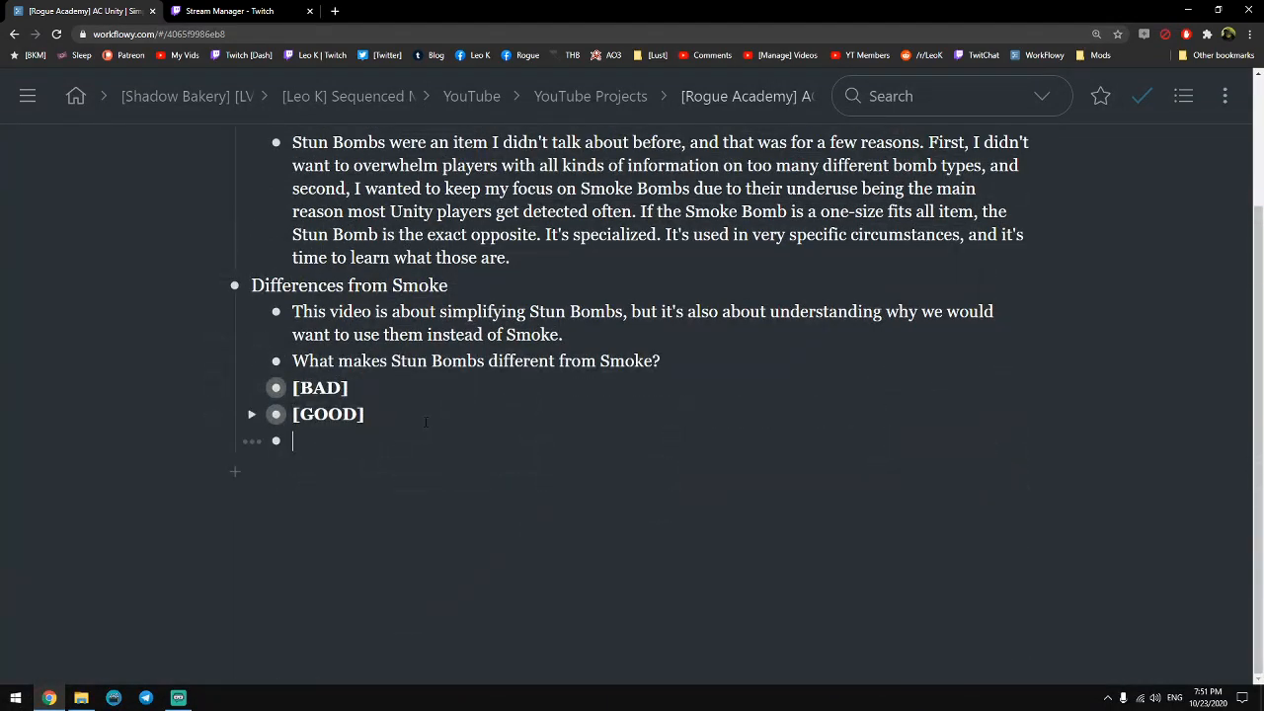
Make the empty bullet a top-level section titled "Outro" and start a nested bullet under it.
{"action": "key", "text": "shift+Tab"}
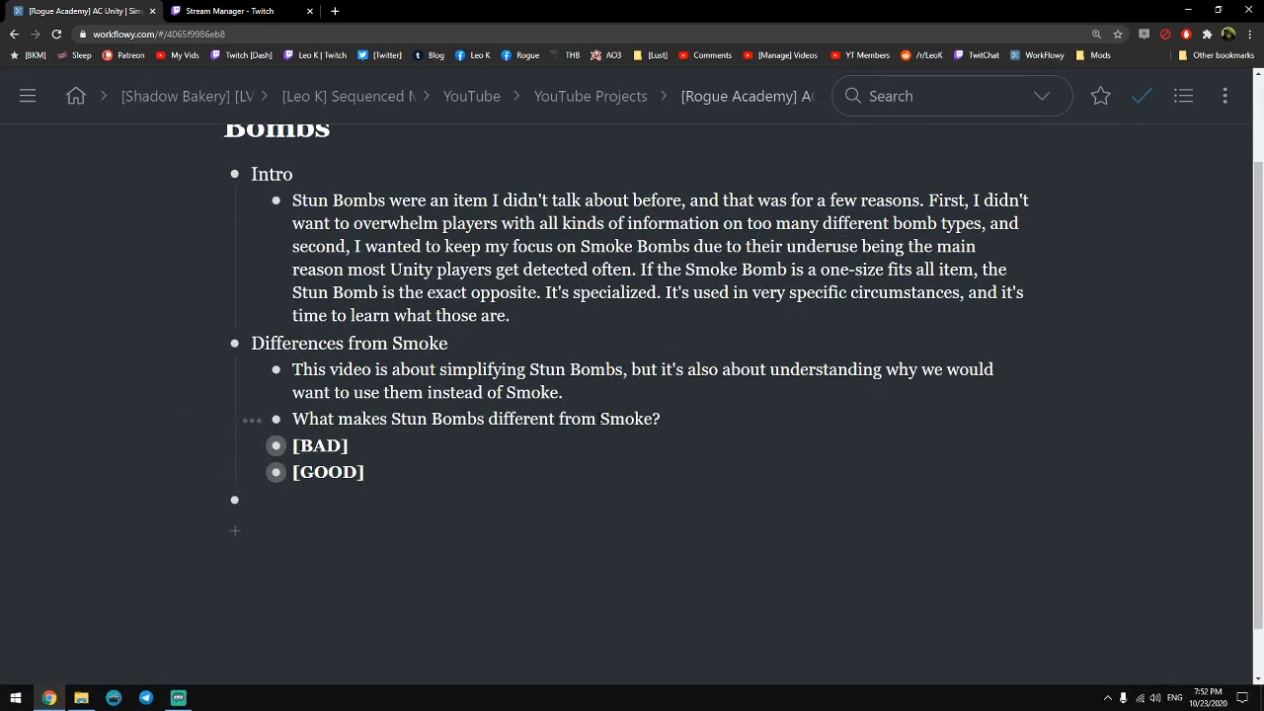
{"action": "type", "text": "Outro"}
{"action": "key", "text": "Return"}
{"action": "key", "text": "Tab"}
Begin the nested Outro bullet with "There's not much else to say about this item,".
{"action": "type", "text": "This"}
{"action": "key", "text": "BackSpace"}
{"action": "key", "text": "BackSpace"}
{"action": "type", "text": "ere's n"}
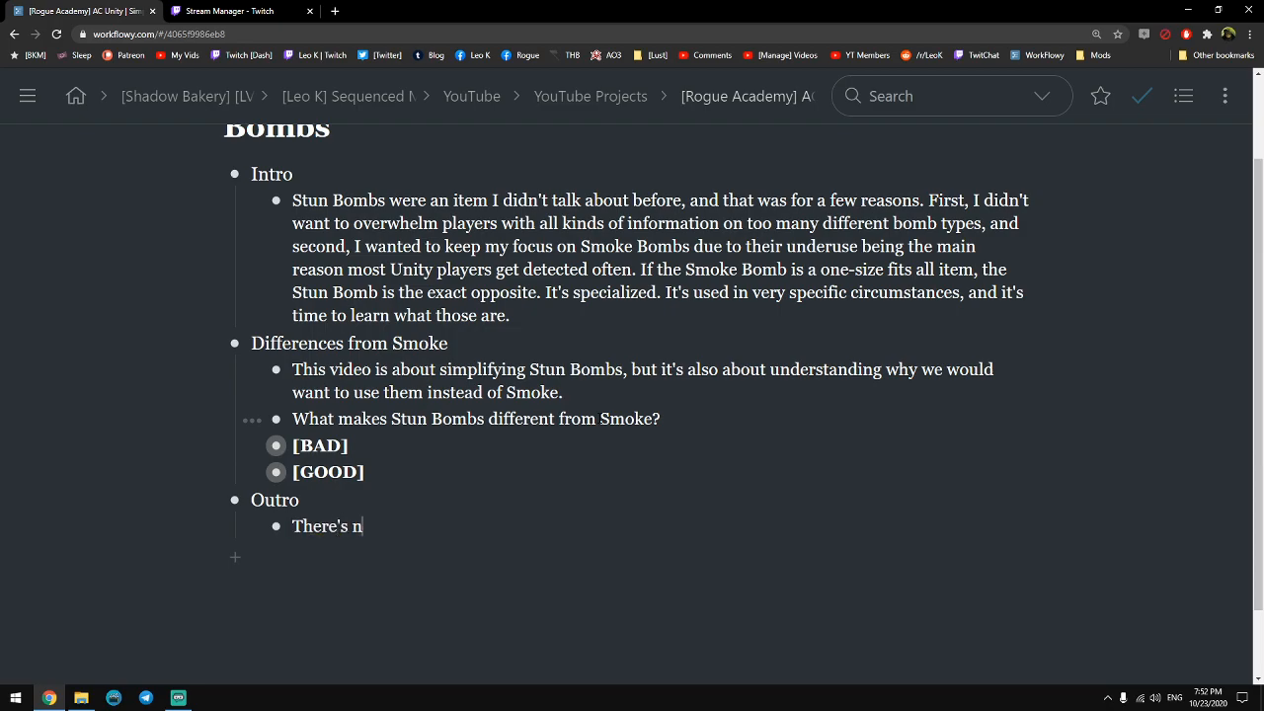
{"action": "type", "text": "ot much else to"}
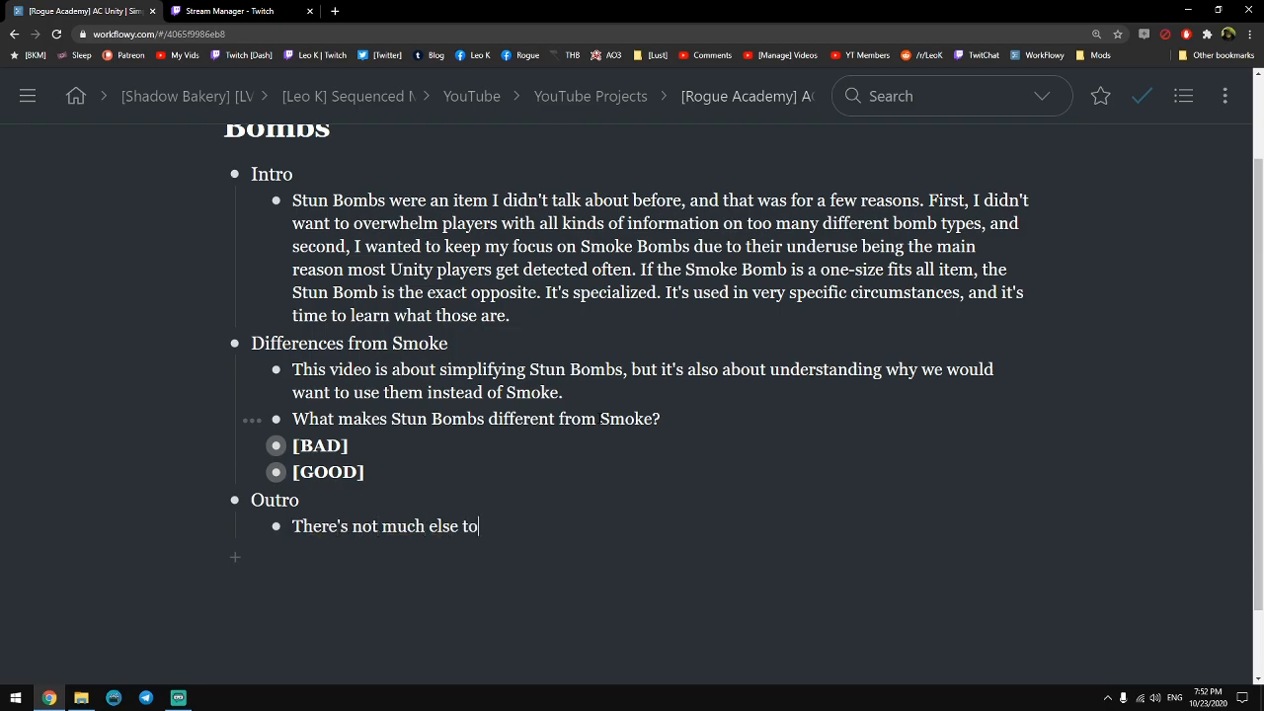
{"action": "type", "text": " say about this item, "}
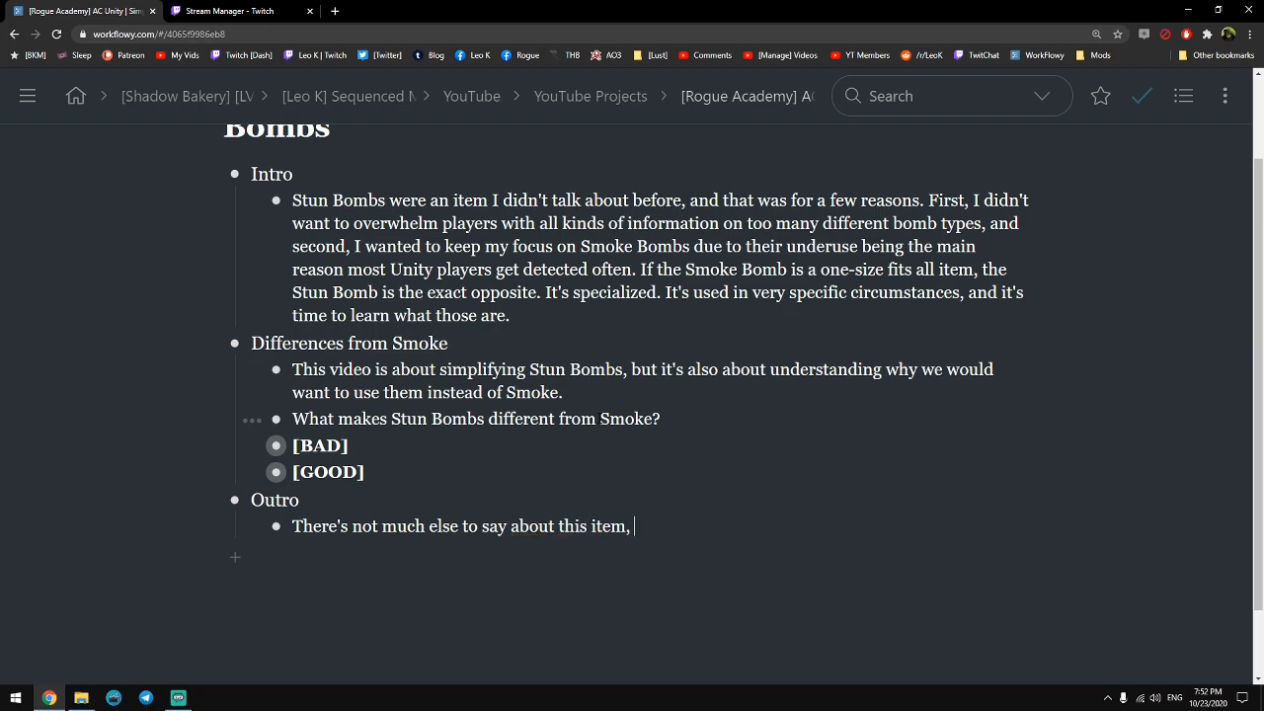
Continue the Outro with "but if you have any other clever uses for them, share them with each other in the Comments".
{"action": "type", "text": "but if you have any "}
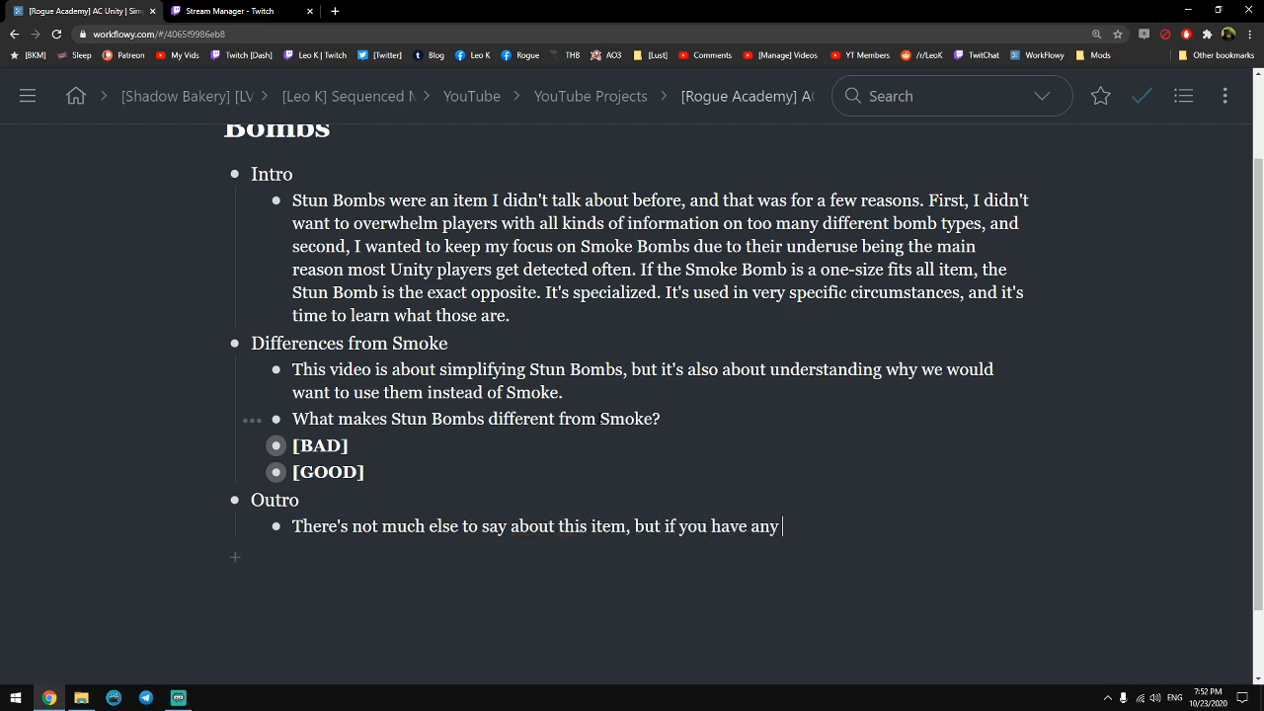
{"action": "type", "text": "other clever uses "}
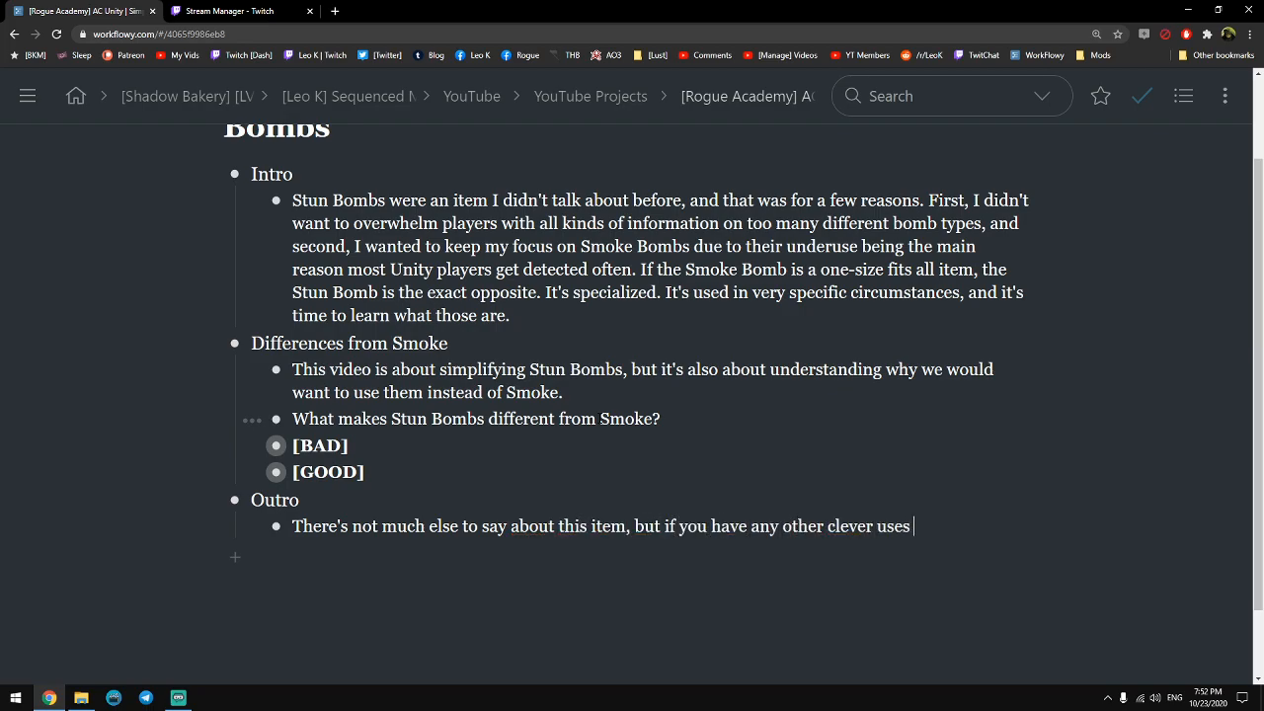
{"action": "type", "text": "for them, share them "}
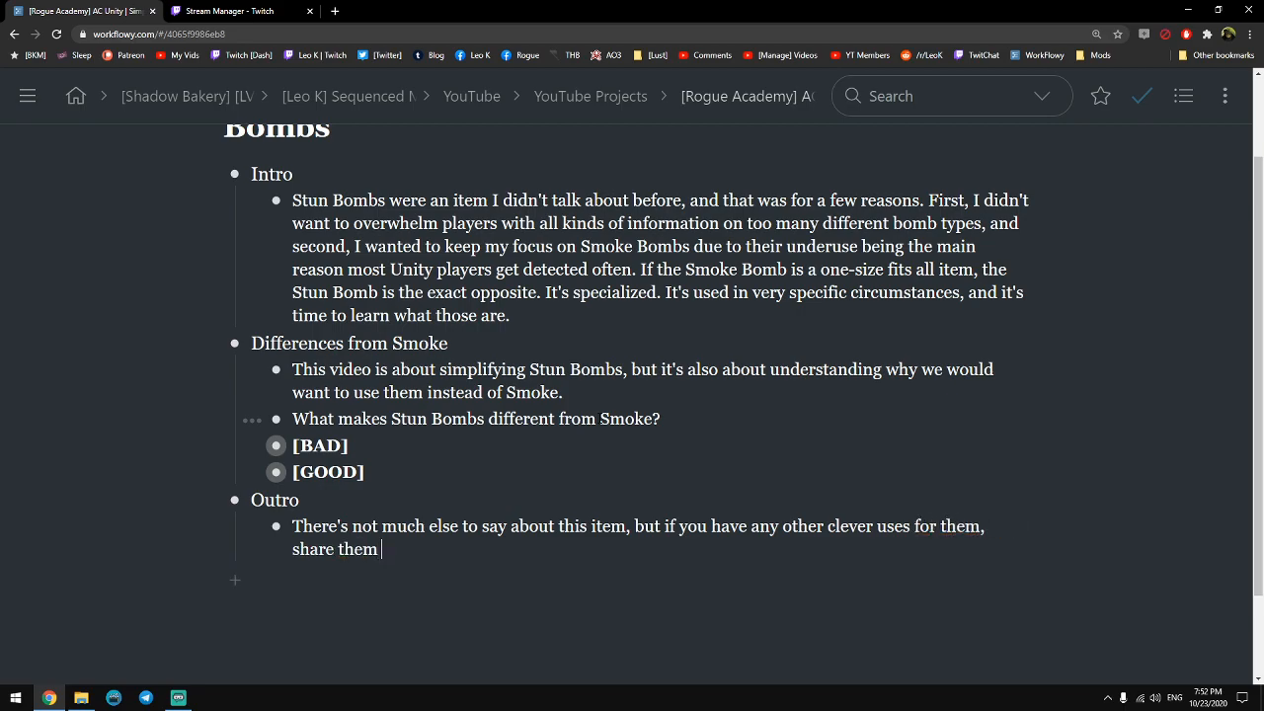
{"action": "type", "text": "with each other in the comments"}
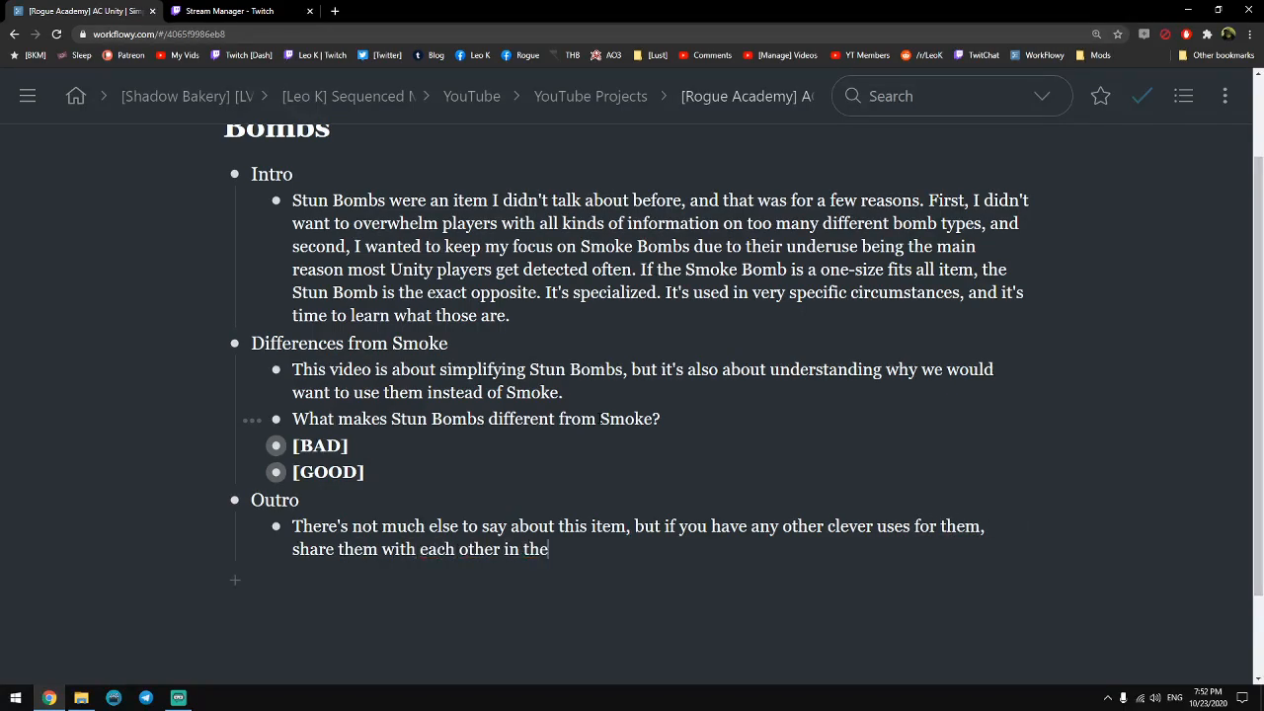
{"action": "type", "text": " sec"}
{"action": "key", "text": "BackSpace"}
{"action": "key", "text": "BackSpace"}
{"action": "key", "text": "BackSpace"}
{"action": "key", "text": "BackSpace"}
{"action": "key", "text": "ctrl+shift+Left"}
{"action": "type", "text": "Comments b"}
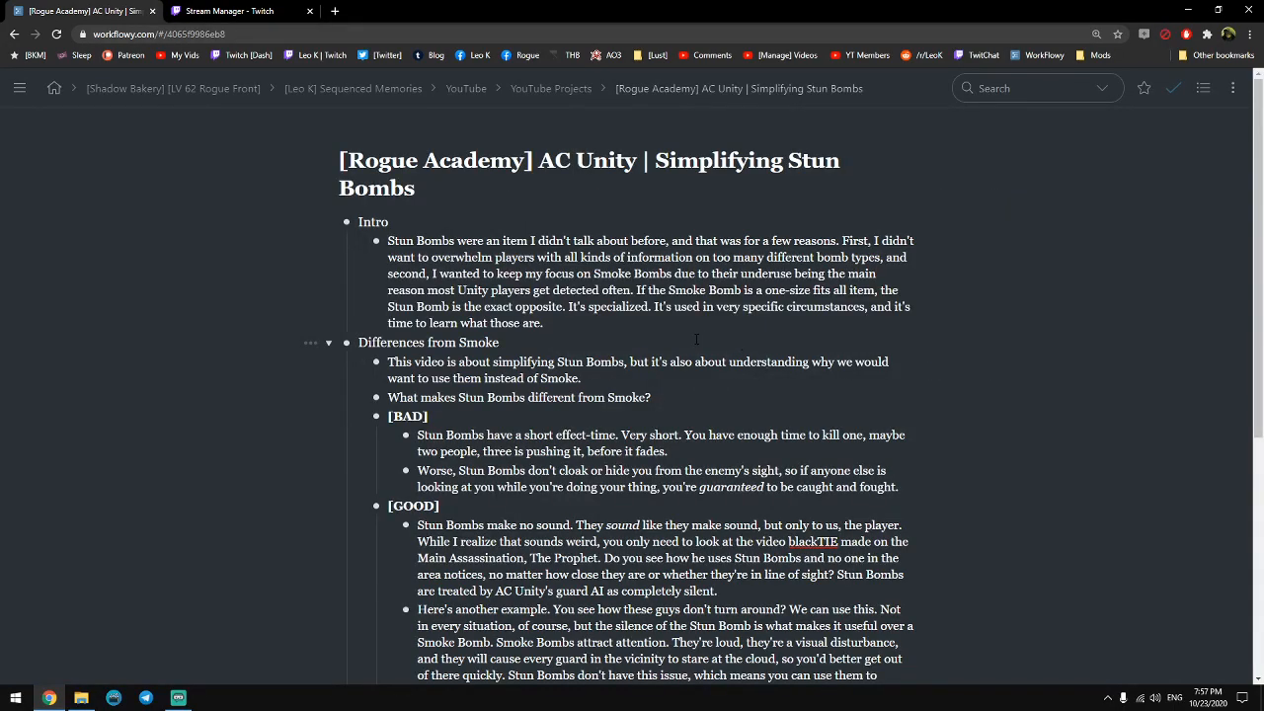
Launch Audacity and start monitoring the microphone's input level.
{"action": "scroll", "coordinate": [705, 327], "scroll_direction": "down", "scroll_amount": 2}
{"action": "scroll", "coordinate": [705, 326], "scroll_direction": "up", "scroll_amount": 2}
{"action": "key", "text": "super"}
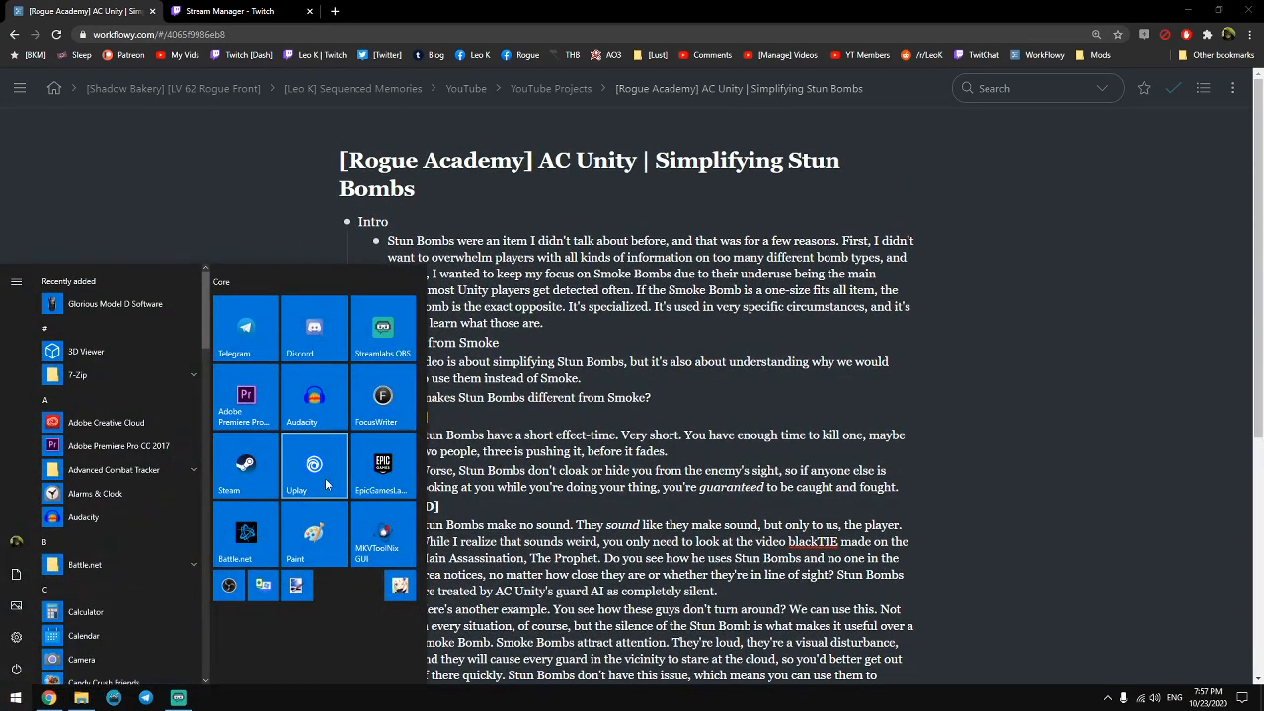
{"action": "left_click", "coordinate": [314, 400]}
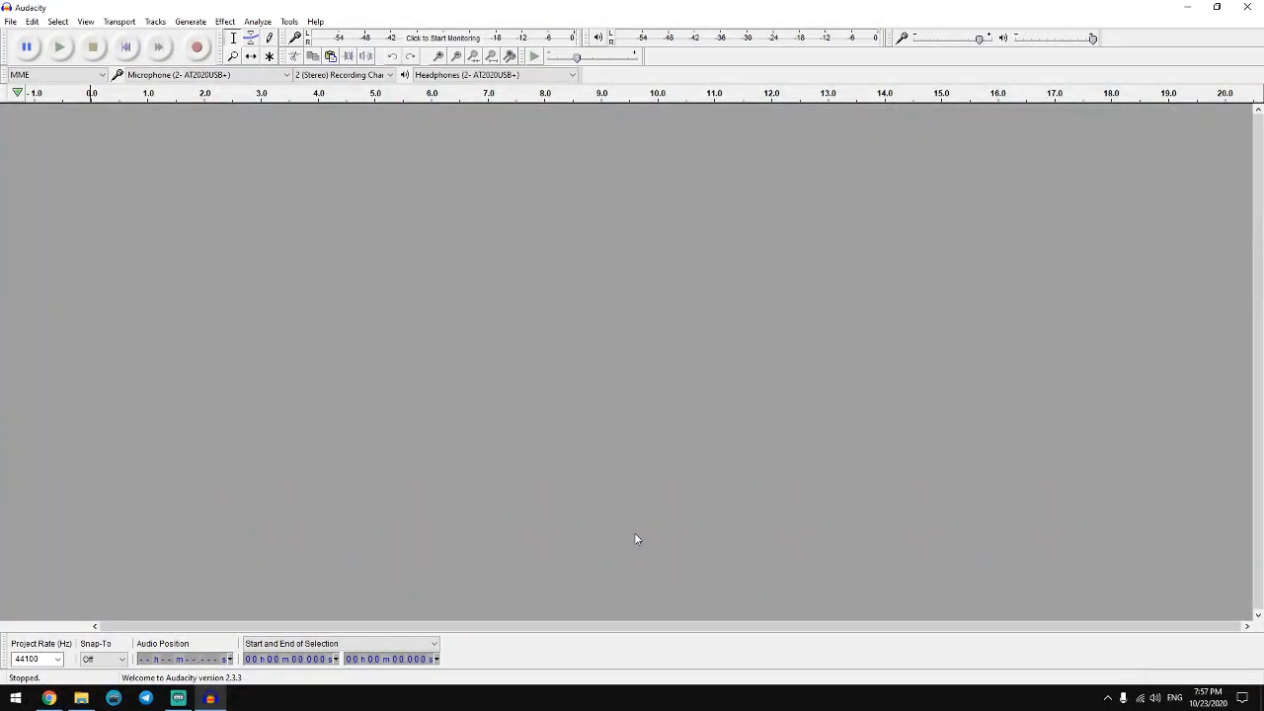
{"action": "left_click", "coordinate": [395, 38]}
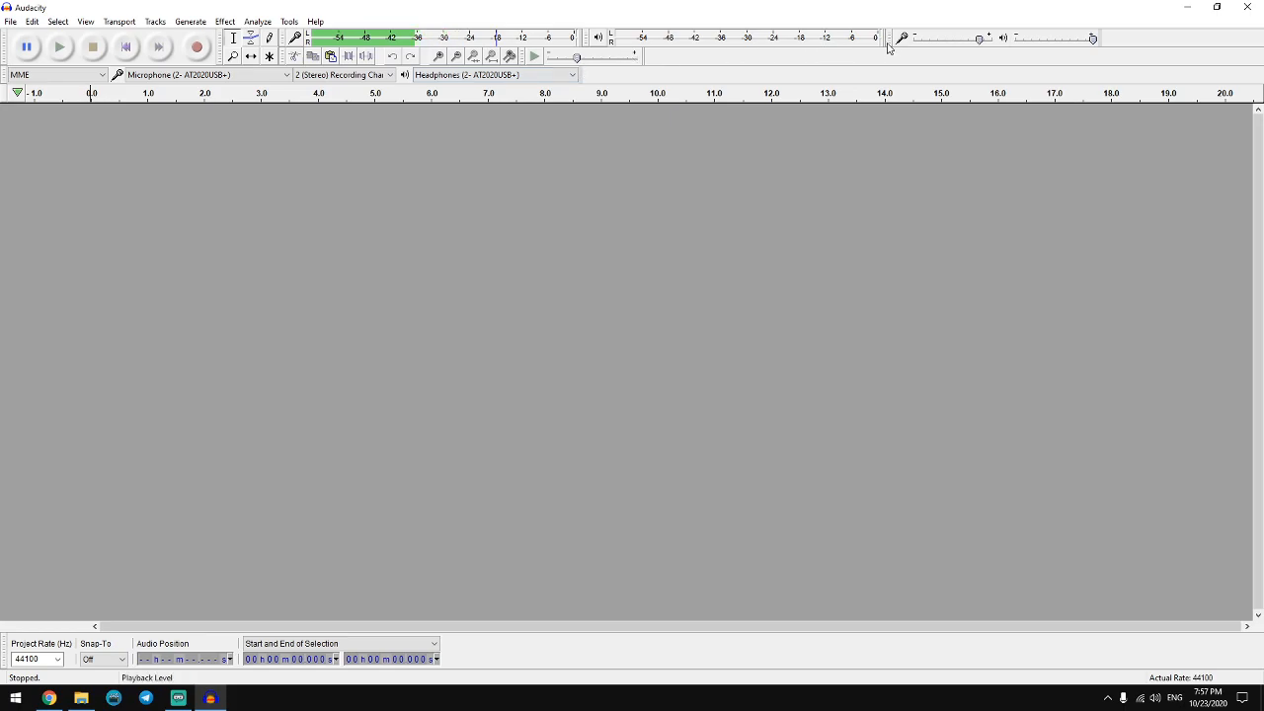
Lower the microphone's recording volume in Audacity to about 0.50.
{"action": "left_click_drag", "start_coordinate": [983, 44], "coordinate": [976, 46]}
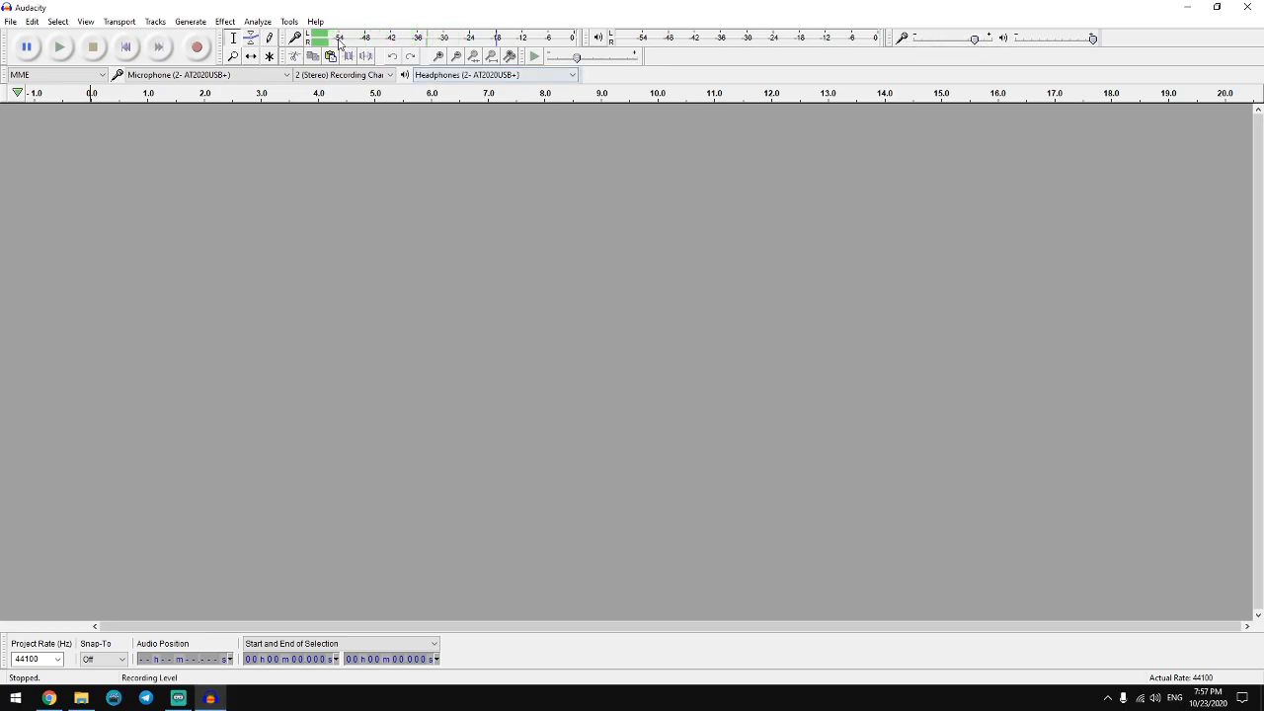
{"action": "left_click_drag", "start_coordinate": [975, 43], "coordinate": [971, 43]}
{"action": "left_click_drag", "start_coordinate": [970, 40], "coordinate": [952, 43]}
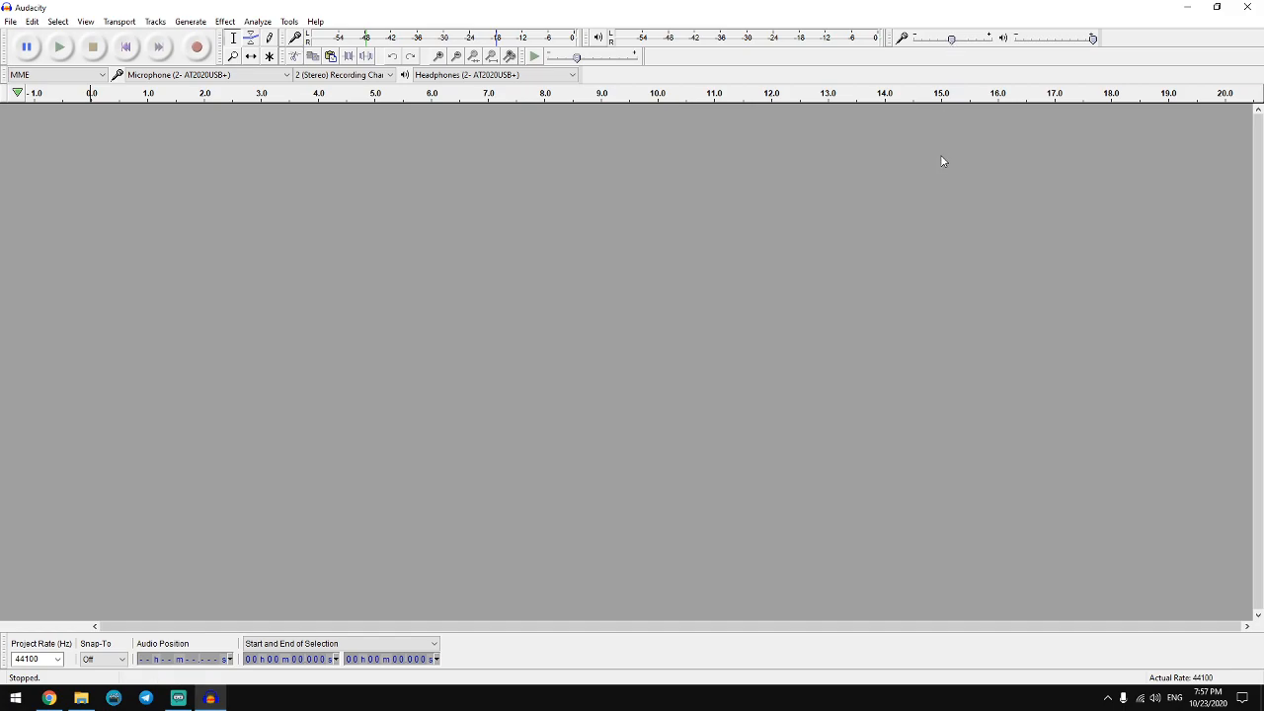
{"action": "mouse_move", "coordinate": [954, 45]}
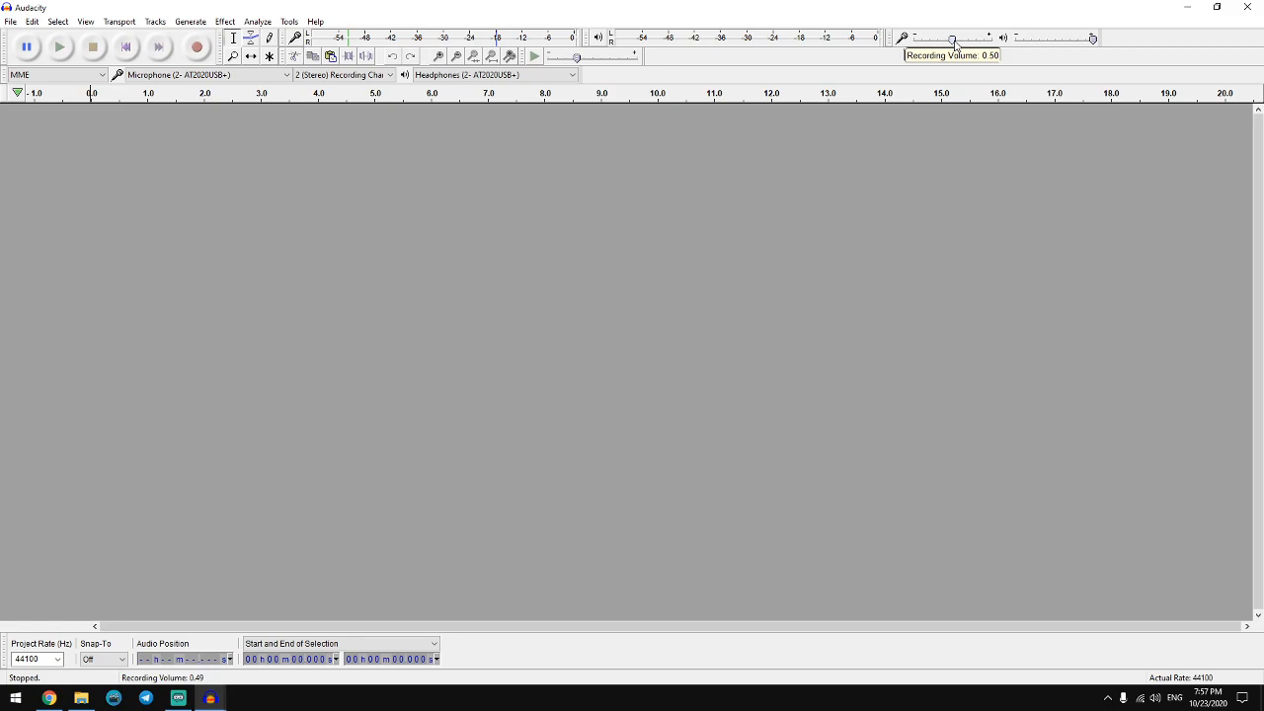
{"action": "left_click_drag", "start_coordinate": [955, 46], "coordinate": [958, 45]}
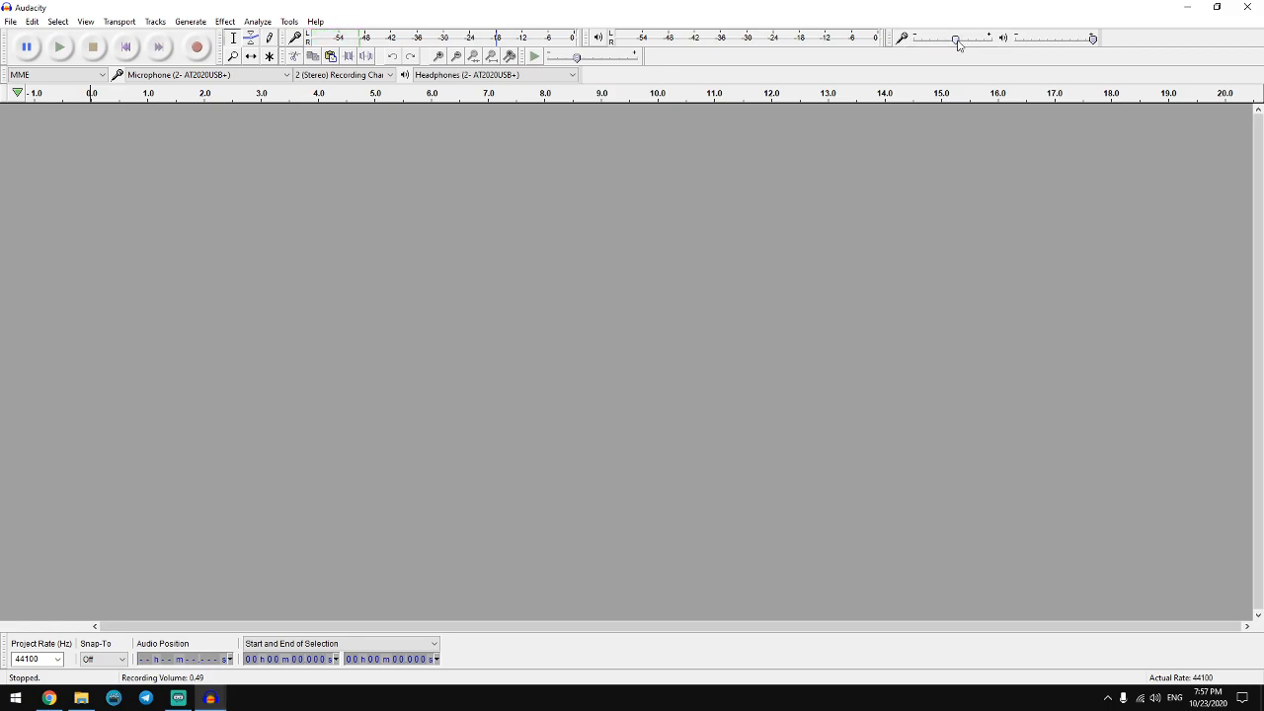
{"action": "left_click_drag", "start_coordinate": [957, 43], "coordinate": [960, 42]}
{"action": "left_click_drag", "start_coordinate": [960, 45], "coordinate": [958, 45]}
{"action": "left_click_drag", "start_coordinate": [957, 44], "coordinate": [956, 44]}
Record the full narration in Audacity while reading the Stun Bombs script in WorkFlowy from Intro to Outro.
{"action": "key", "text": "r"}
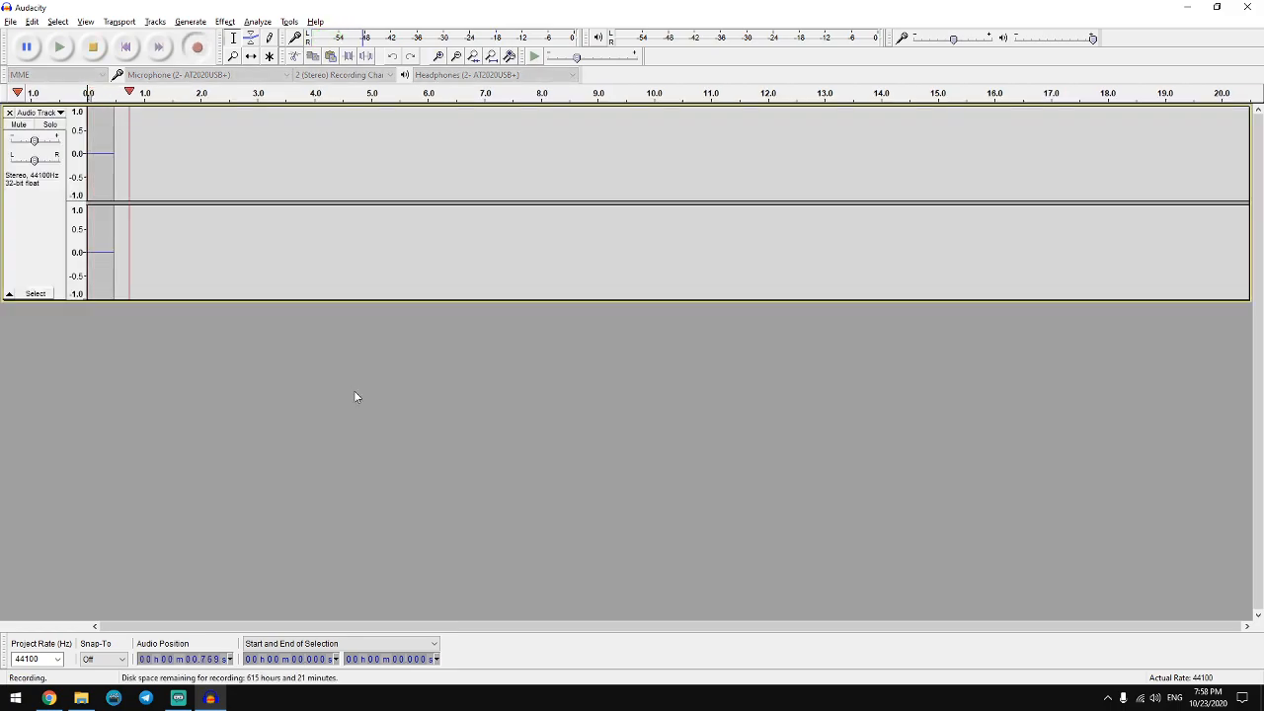
{"action": "key", "text": "alt+Tab"}
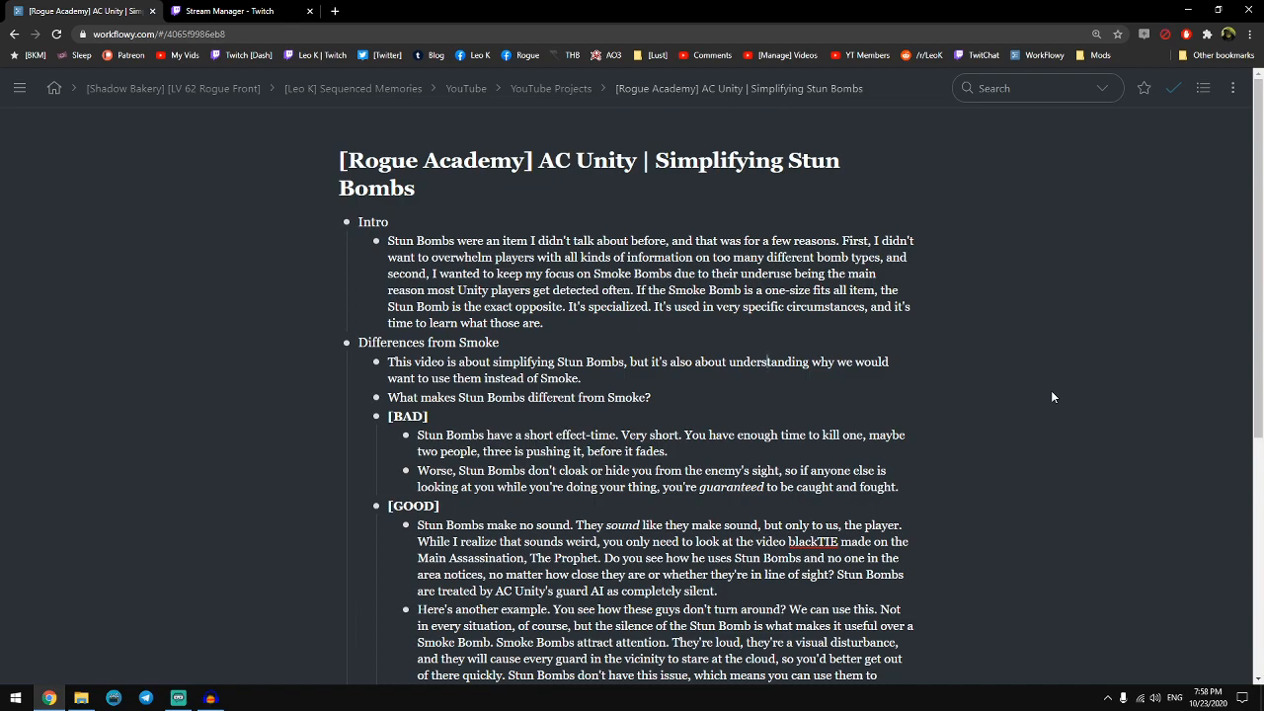
{"action": "scroll", "coordinate": [1072, 393], "scroll_direction": "down", "scroll_amount": 1}
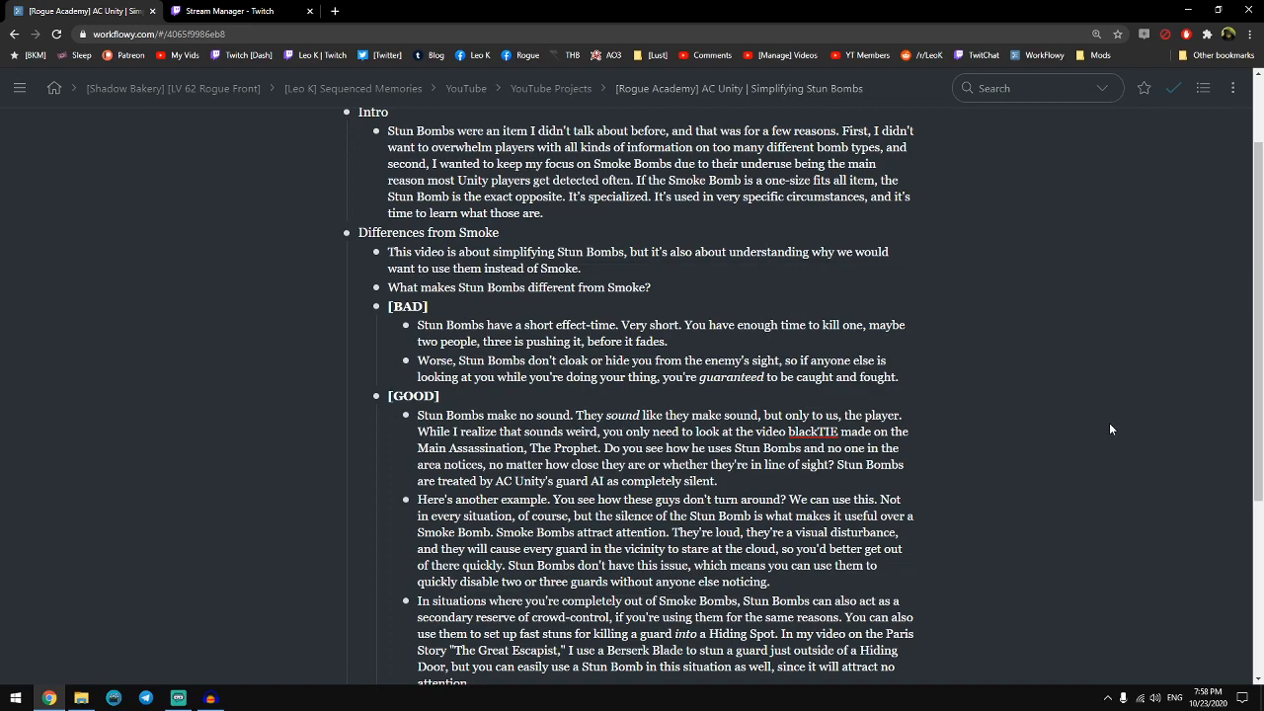
{"action": "scroll", "coordinate": [1109, 429], "scroll_direction": "down", "scroll_amount": 1}
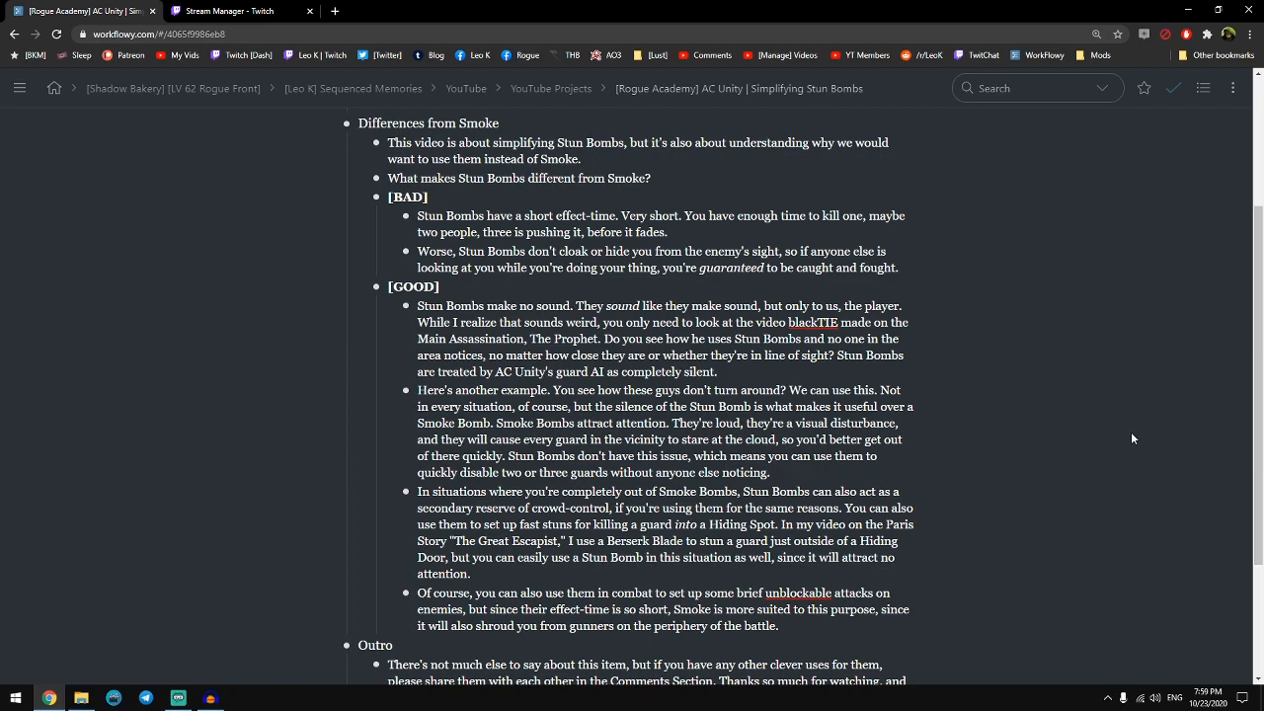
{"action": "scroll", "coordinate": [1124, 438], "scroll_direction": "down", "scroll_amount": 1}
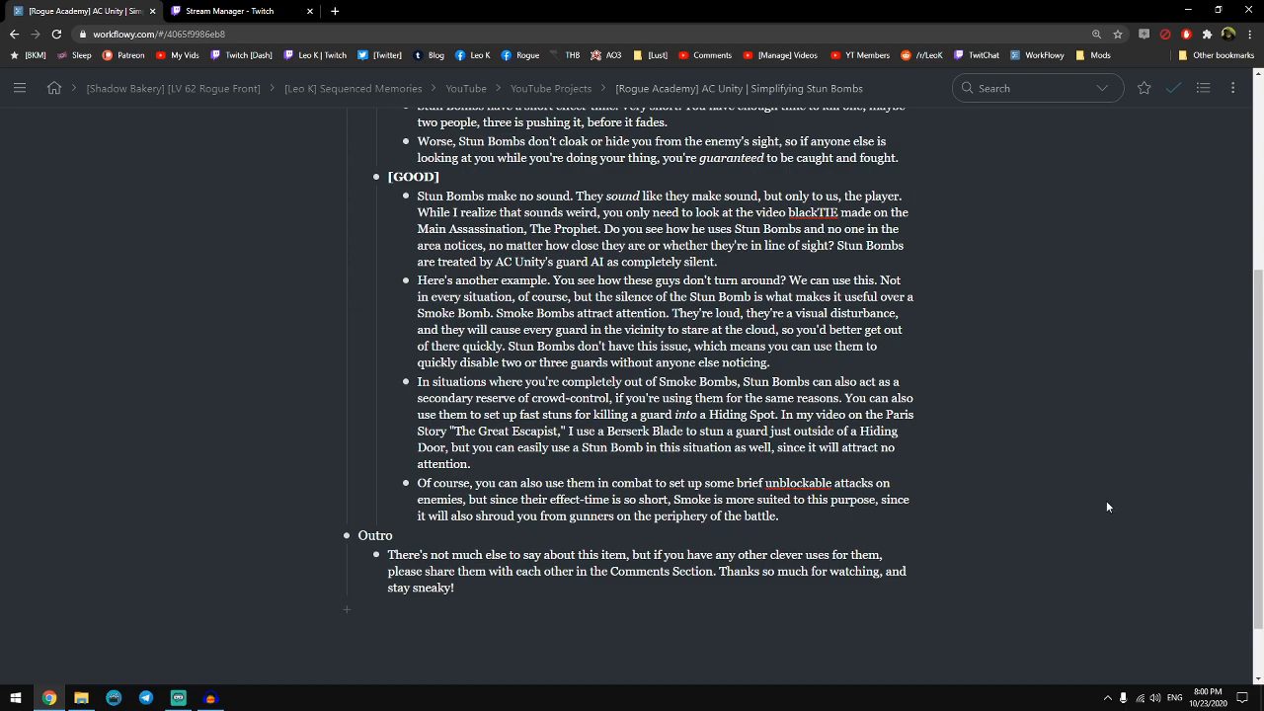
{"action": "left_click", "coordinate": [210, 697]}
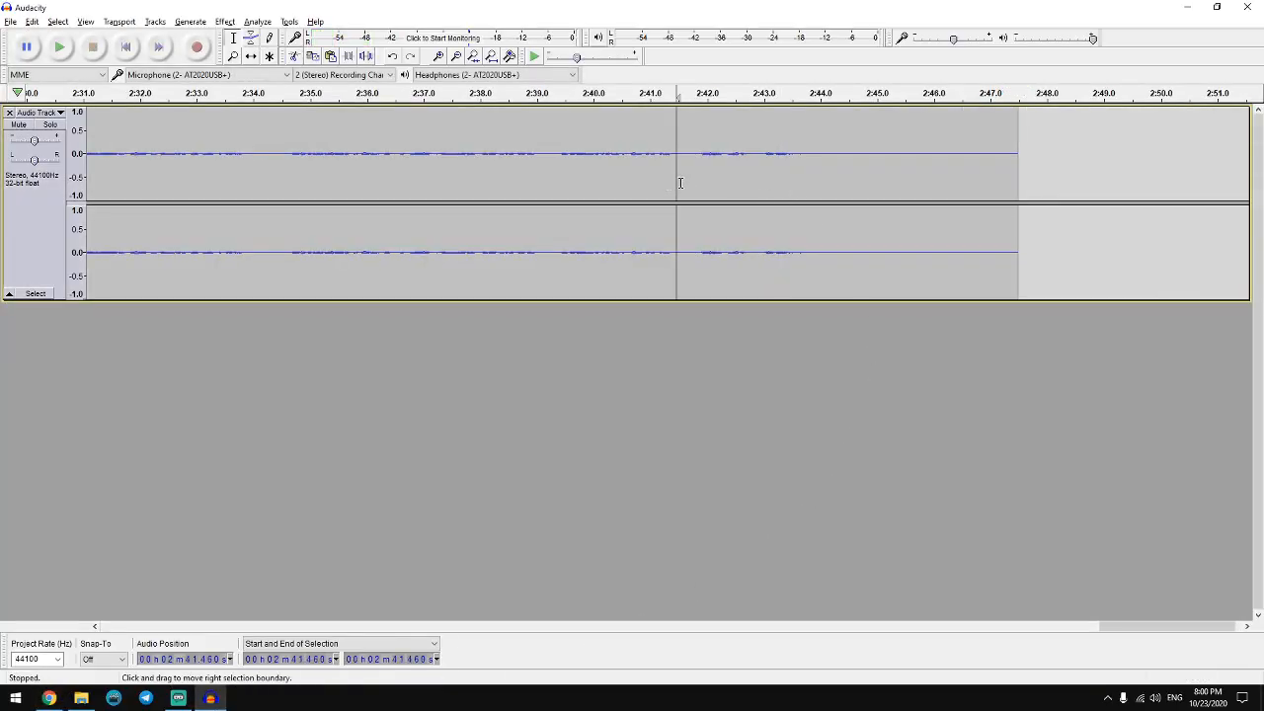
Play back the beginning of the recorded narration, starting just before the first spoken words at about 9.9 seconds.
{"action": "key", "text": "space"}
{"action": "left_click", "coordinate": [646, 150]}
{"action": "key", "text": "space"}
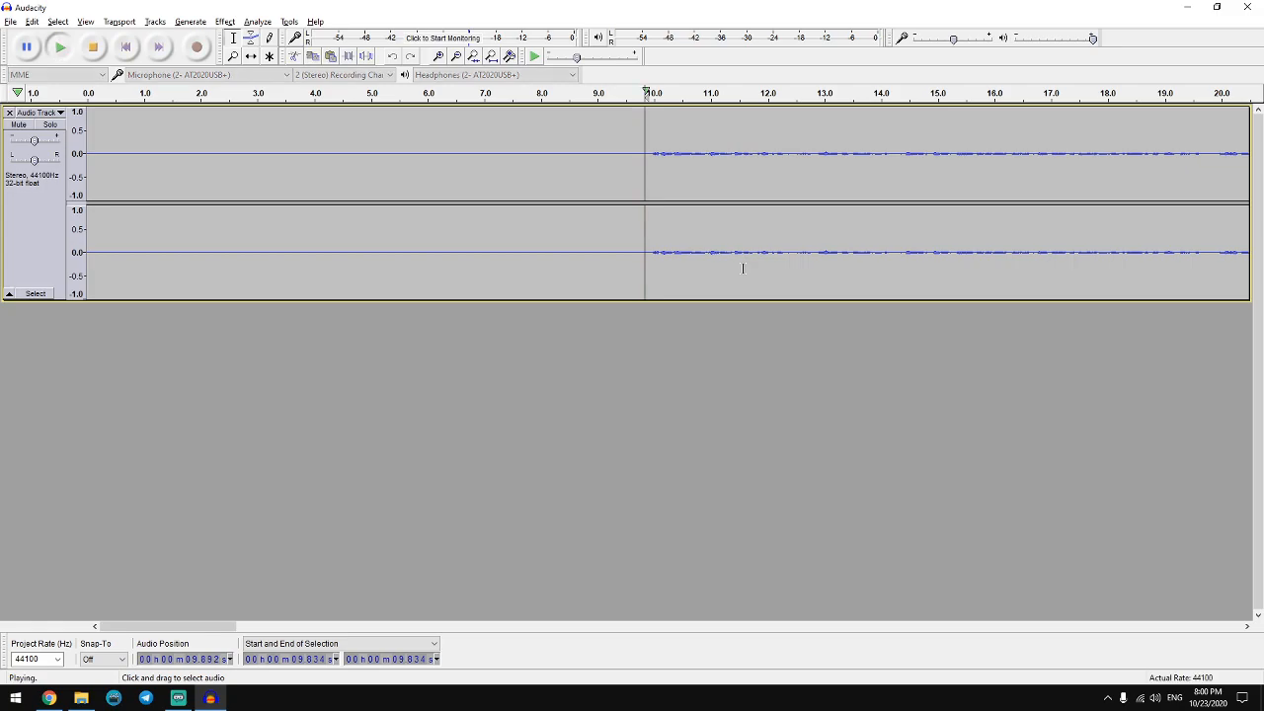
{"action": "key", "text": "space"}
{"action": "left_click", "coordinate": [654, 178]}
{"action": "left_click", "coordinate": [644, 154]}
{"action": "left_click", "coordinate": [650, 154]}
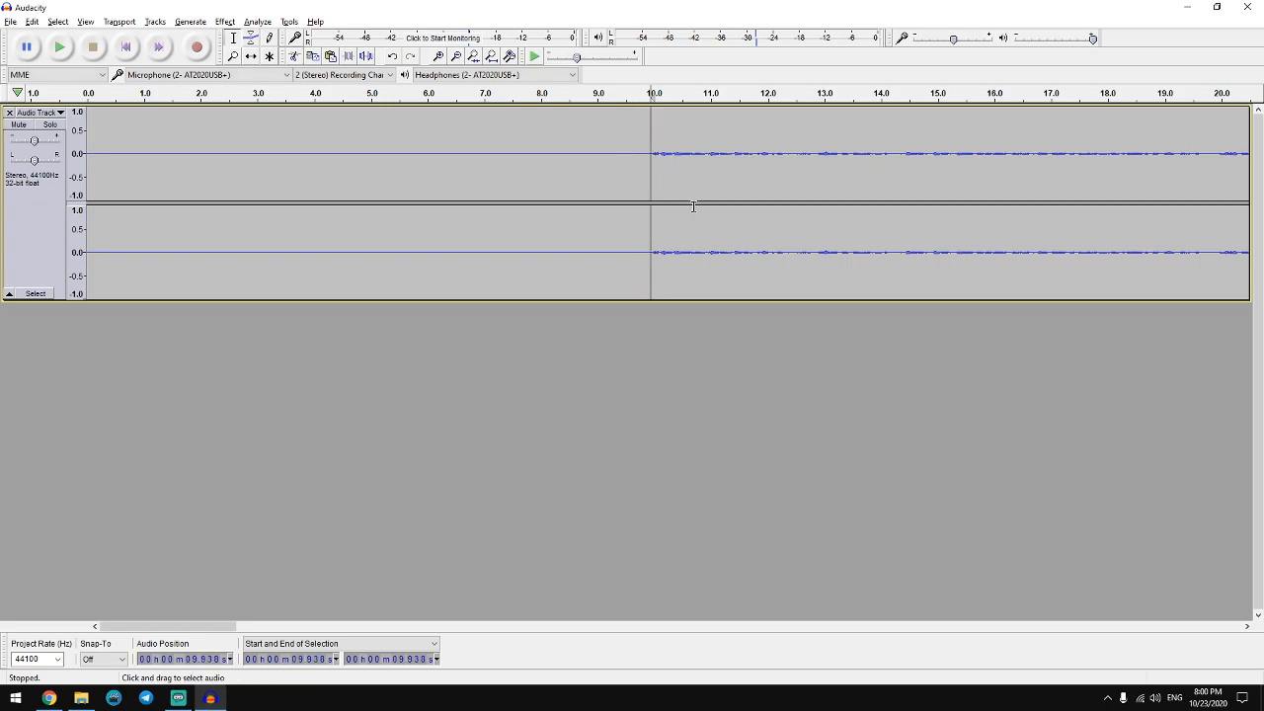
{"action": "key", "text": "space"}
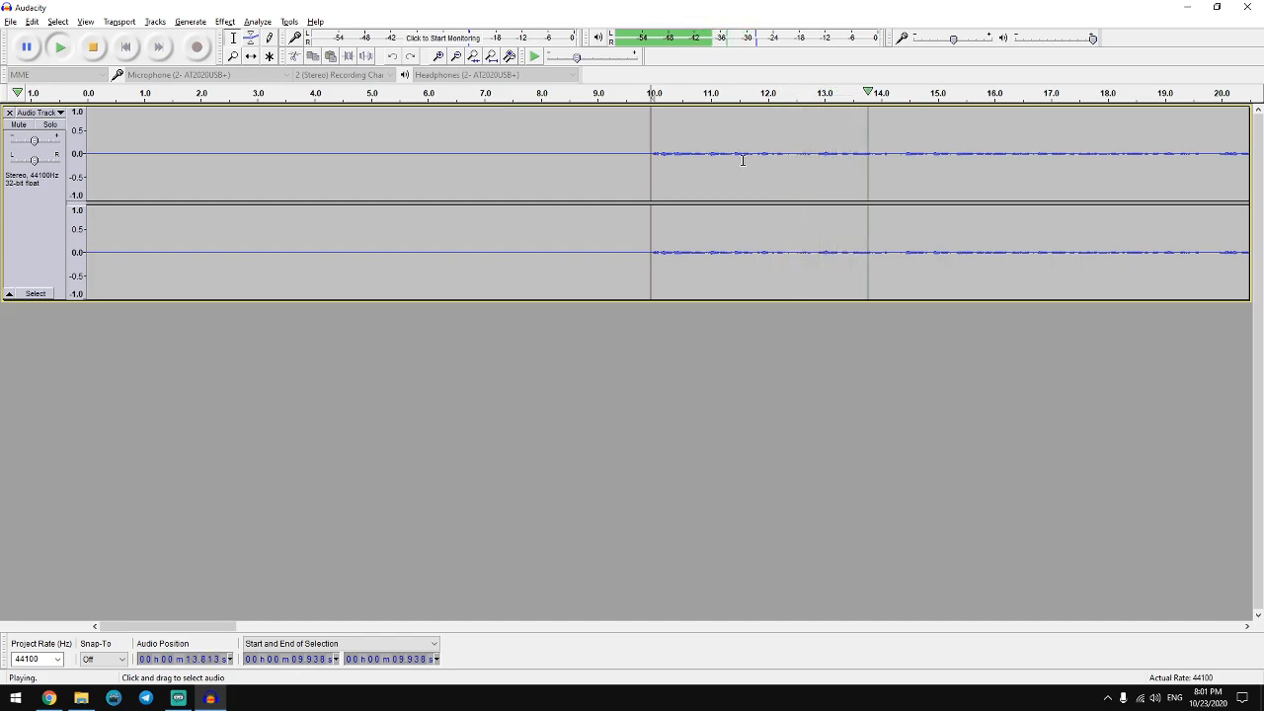
{"action": "key", "text": "space"}
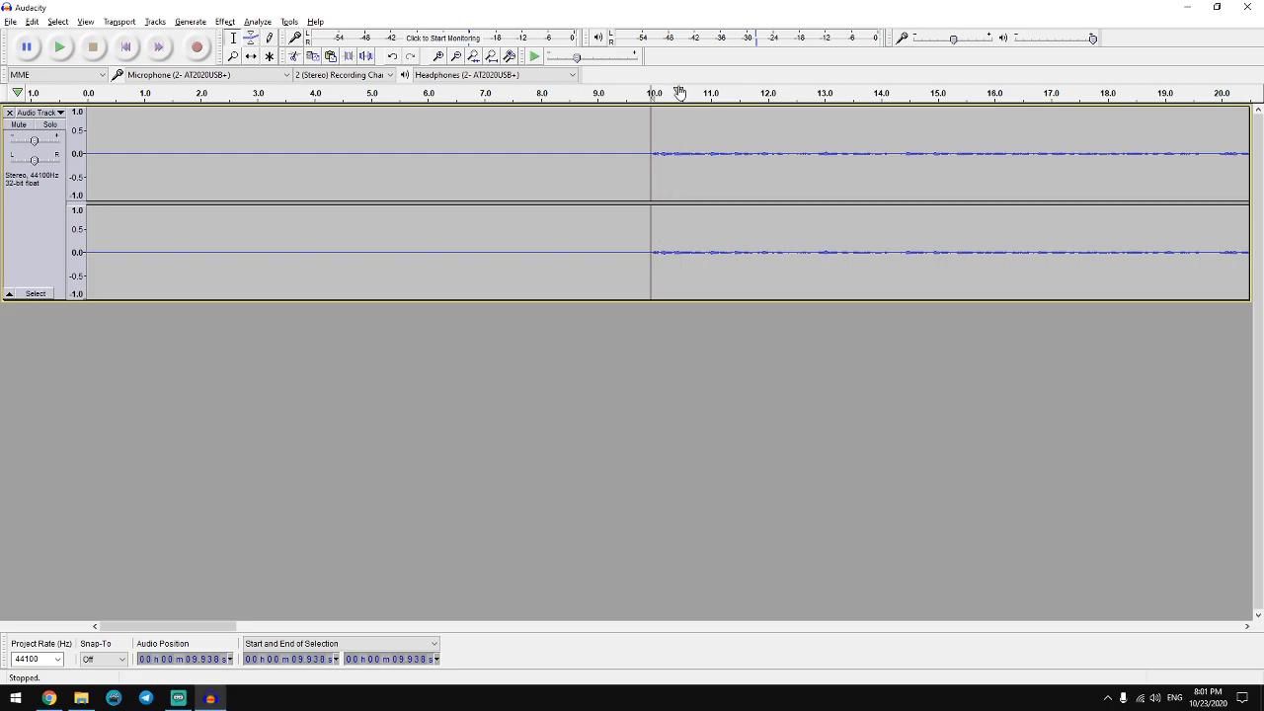
Capture a noise profile for Noise Reduction from the silent opening, from 0 to about 9.9 seconds.
{"action": "left_click", "coordinate": [643, 156]}
{"action": "left_click", "coordinate": [640, 158]}
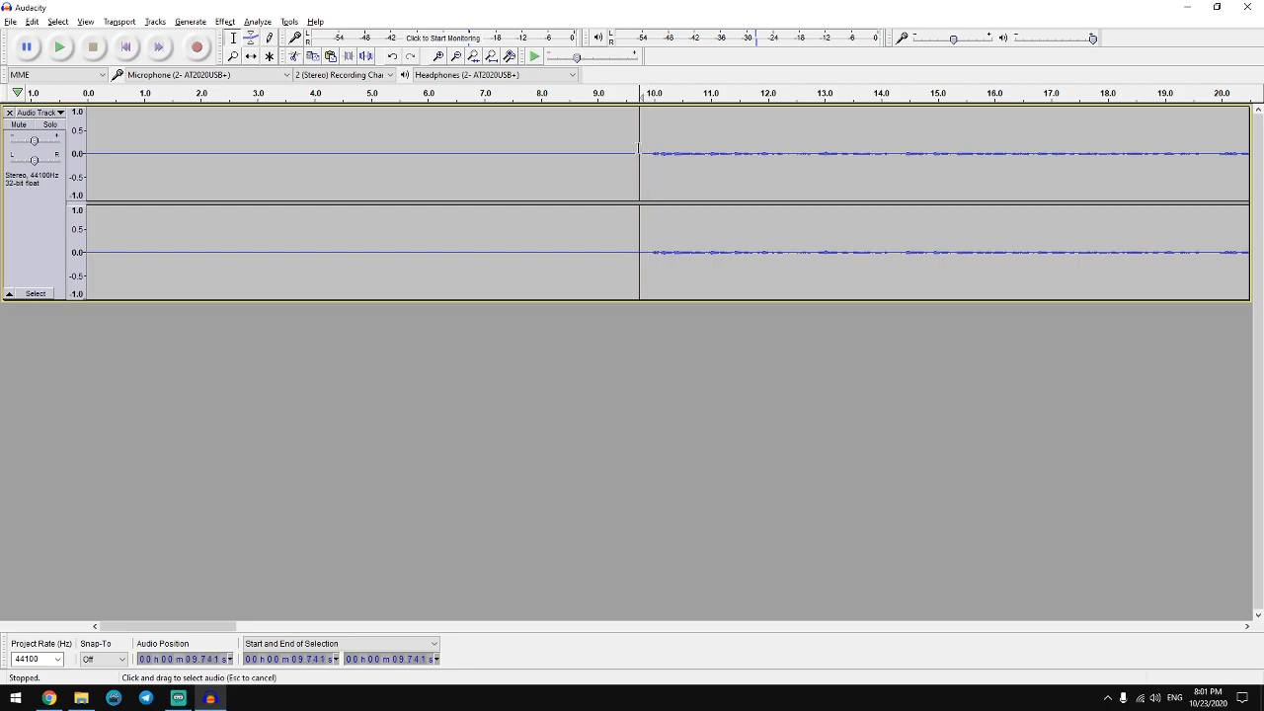
{"action": "left_click_drag", "start_coordinate": [649, 155], "coordinate": [87, 158]}
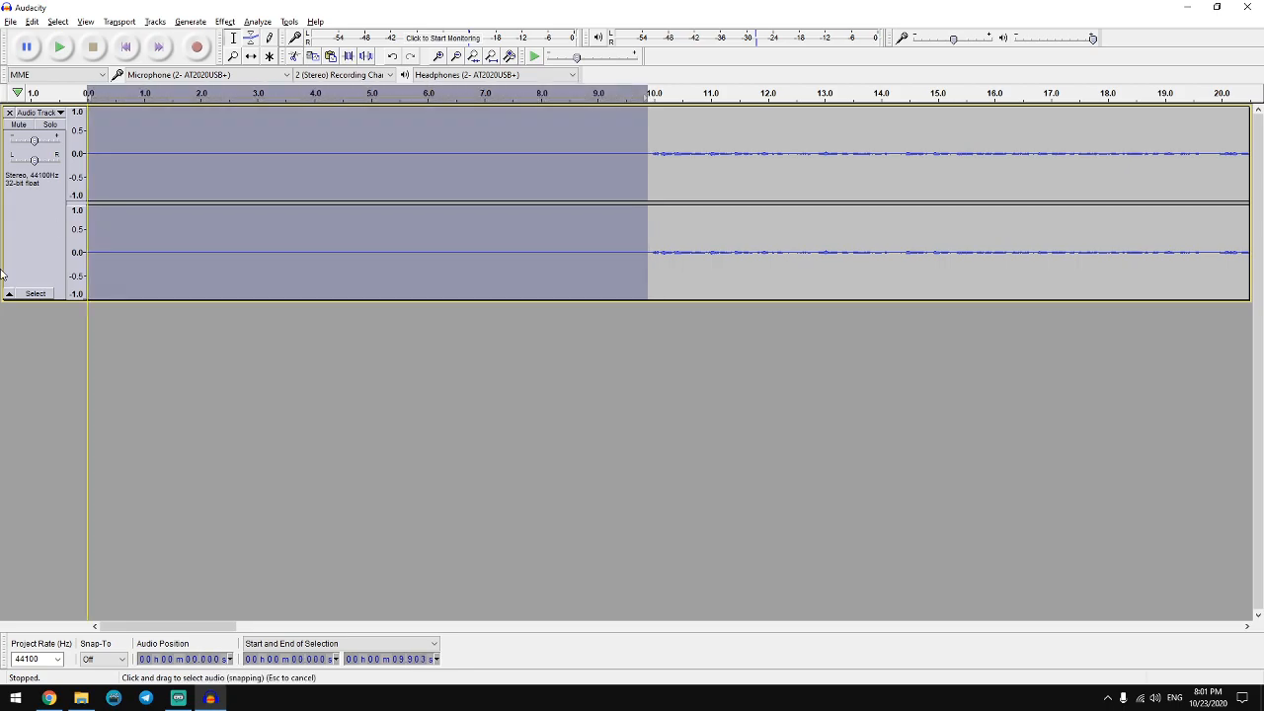
{"action": "left_click", "coordinate": [225, 21]}
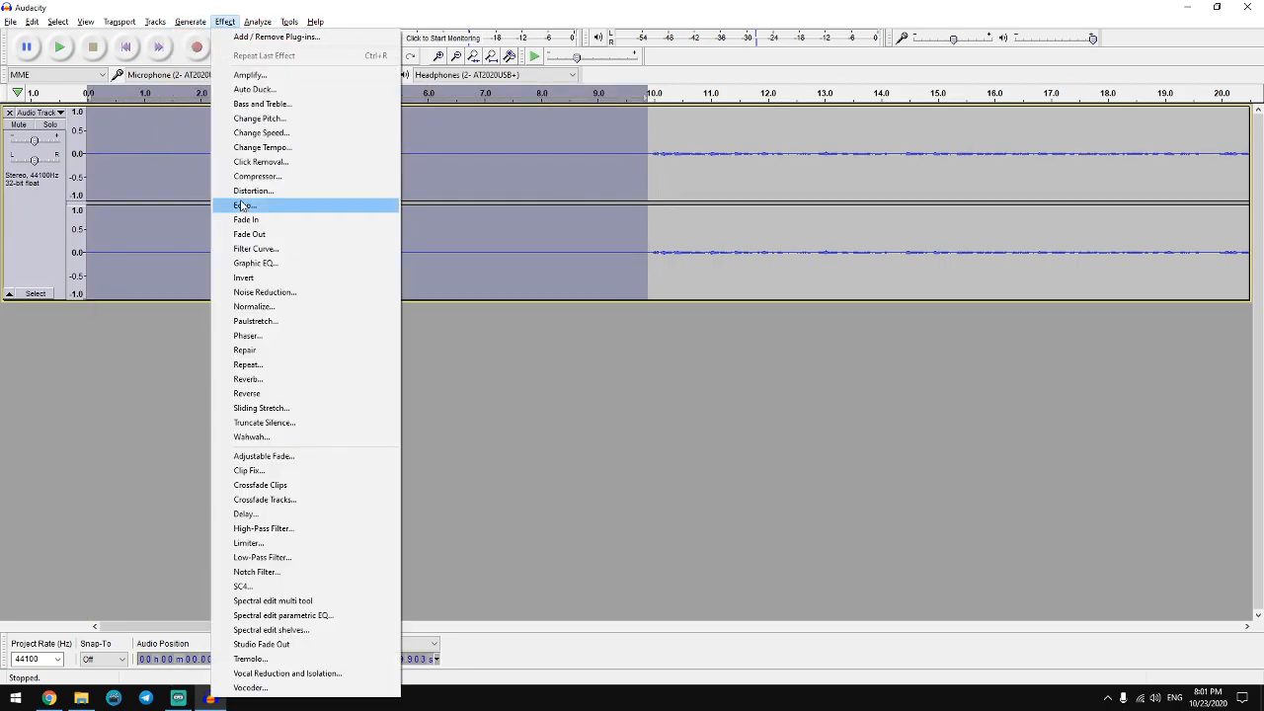
{"action": "left_click", "coordinate": [258, 292]}
{"action": "left_click", "coordinate": [626, 280]}
{"action": "left_click", "coordinate": [430, 198]}
Apply Noise Reduction to the entire narration track.
{"action": "key", "text": "ctrl+a"}
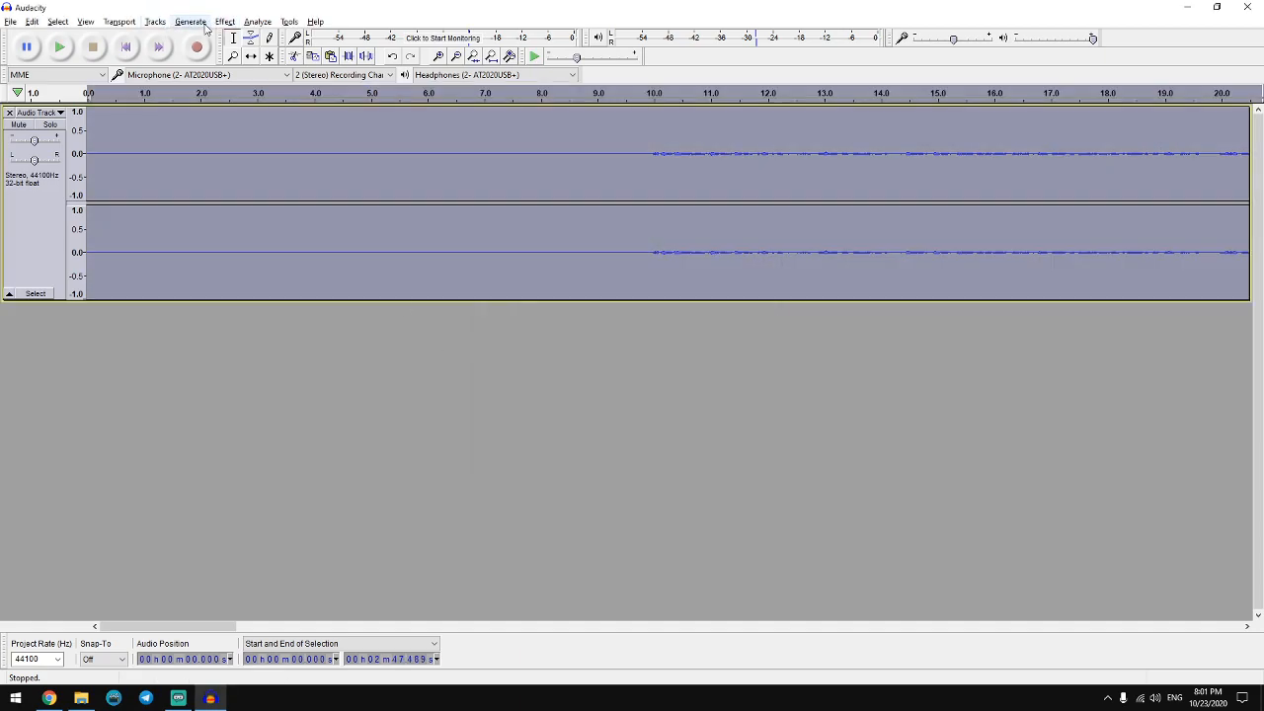
{"action": "left_click", "coordinate": [225, 22]}
{"action": "left_click", "coordinate": [264, 292]}
{"action": "left_click", "coordinate": [662, 455]}
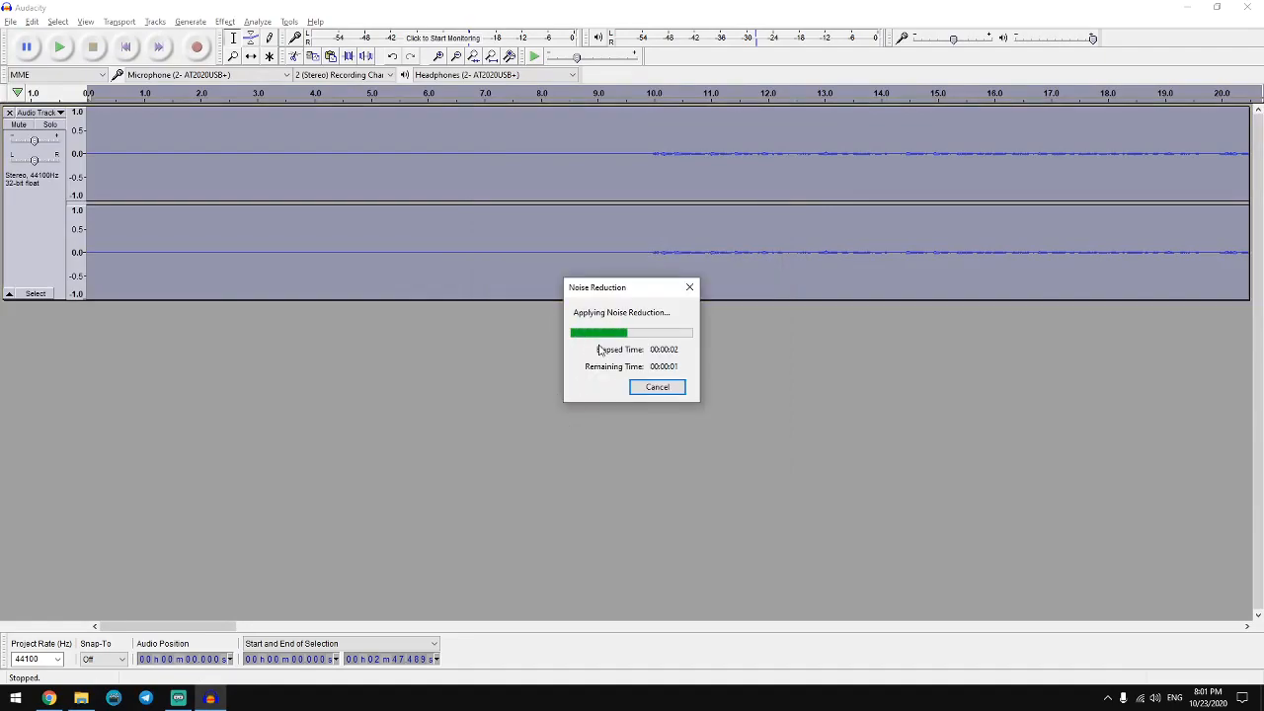
Open the Normalize effect for the entire narration track.
{"action": "left_click", "coordinate": [647, 159]}
{"action": "key", "text": "ctrl+a"}
{"action": "left_click", "coordinate": [226, 22]}
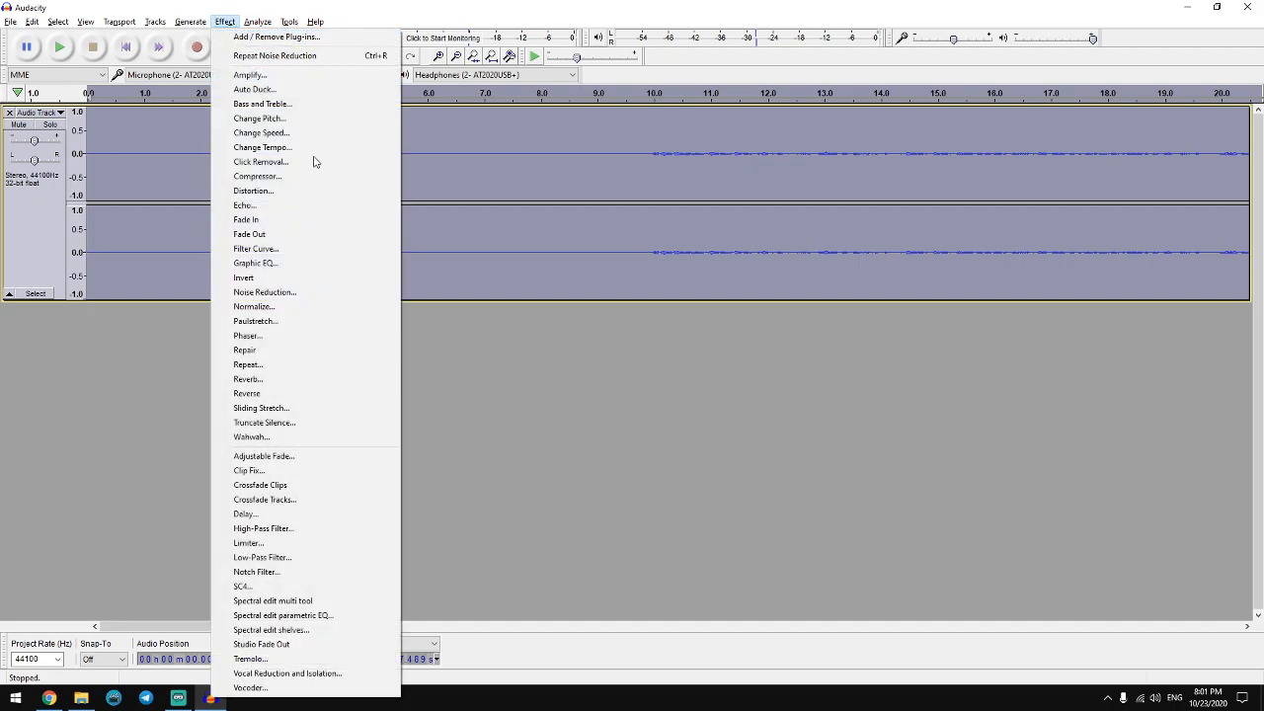
{"action": "left_click", "coordinate": [292, 307]}
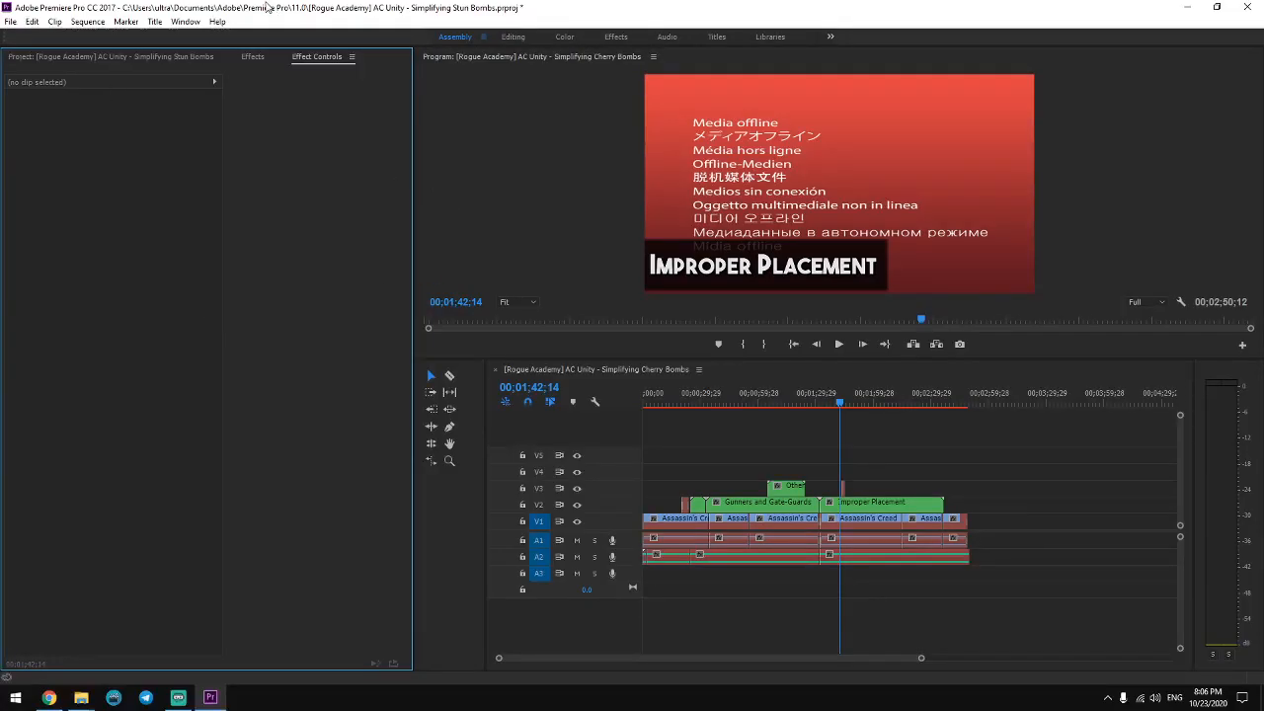
In the Premiere Pro project, examine the Guards Other Than Gate-Guards title in the Stills bin, then close it.
{"action": "left_click", "coordinate": [124, 56]}
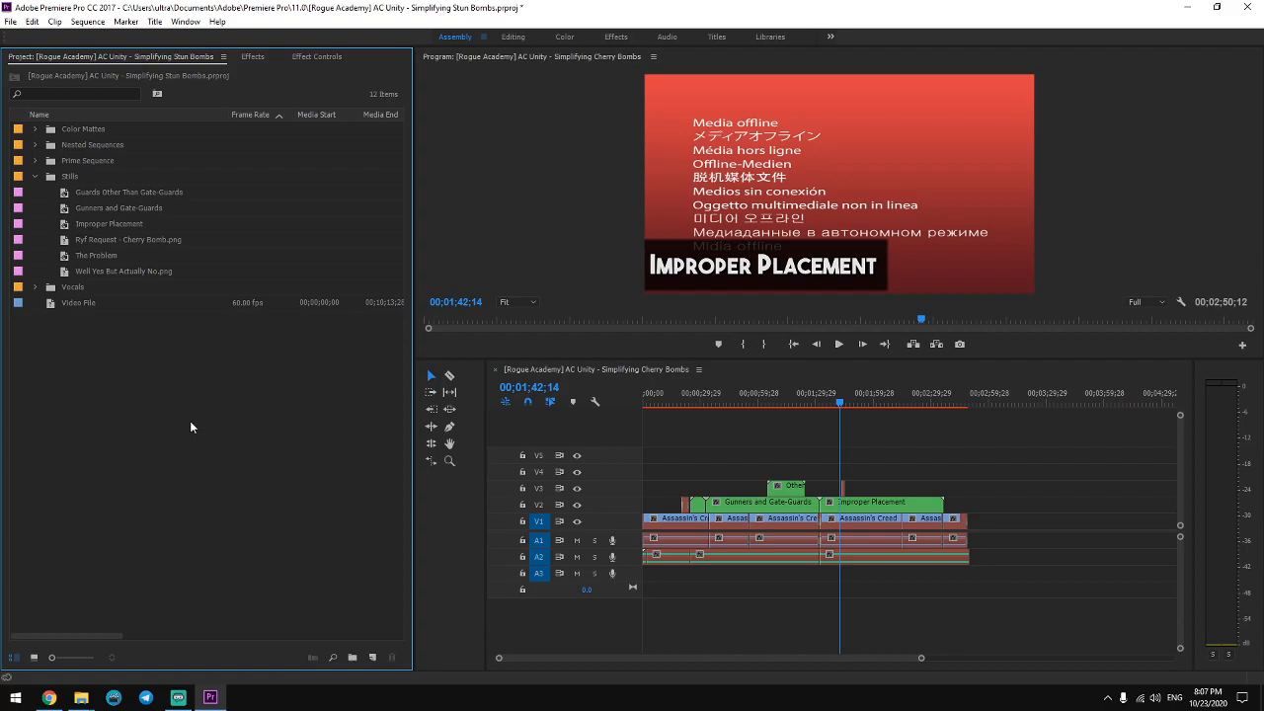
{"action": "double_click", "coordinate": [113, 193]}
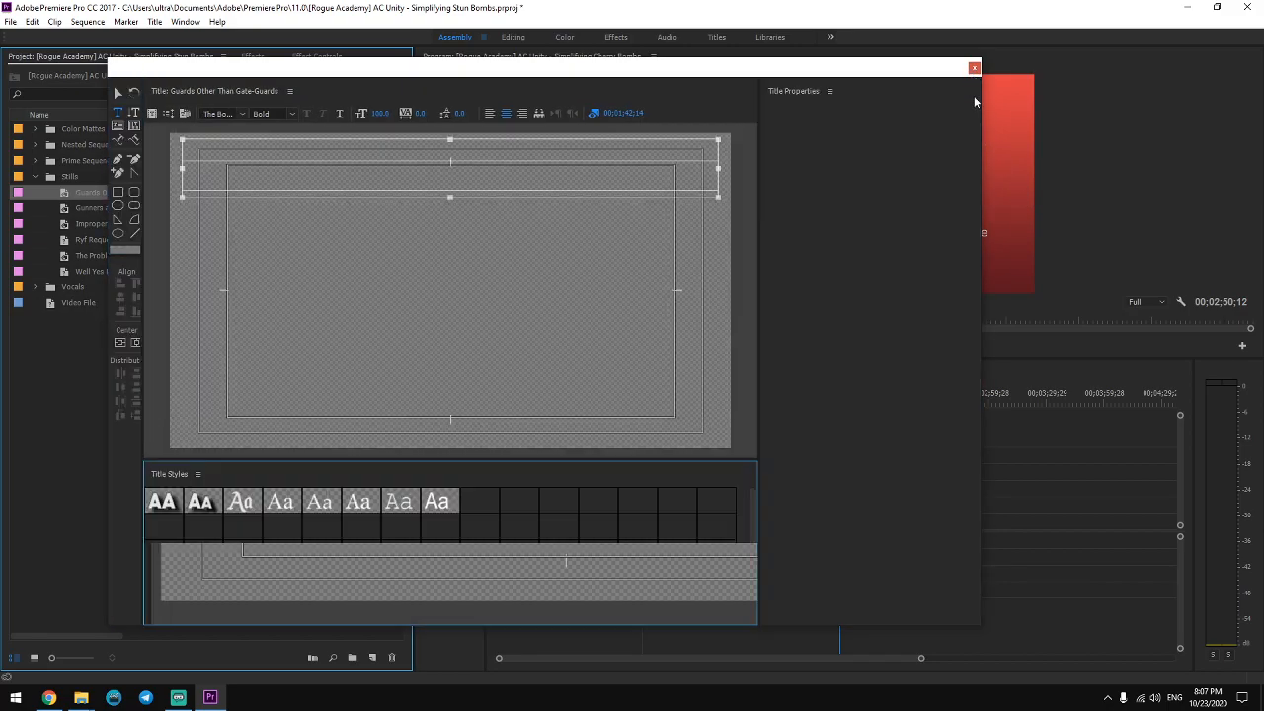
{"action": "left_click", "coordinate": [973, 98]}
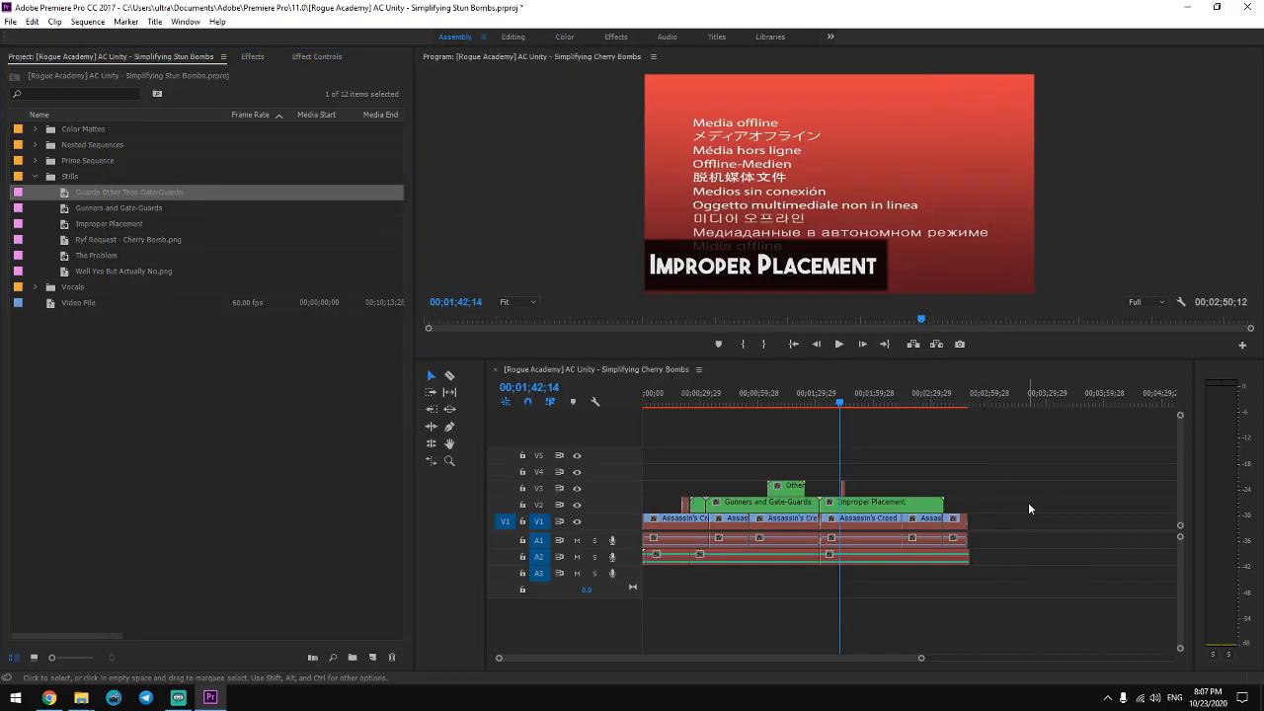
Clear every clip from the Simplifying Cherry Bombs timeline and delete Video File from the project.
{"action": "key", "text": "ctrl+a"}
{"action": "key", "text": "Delete"}
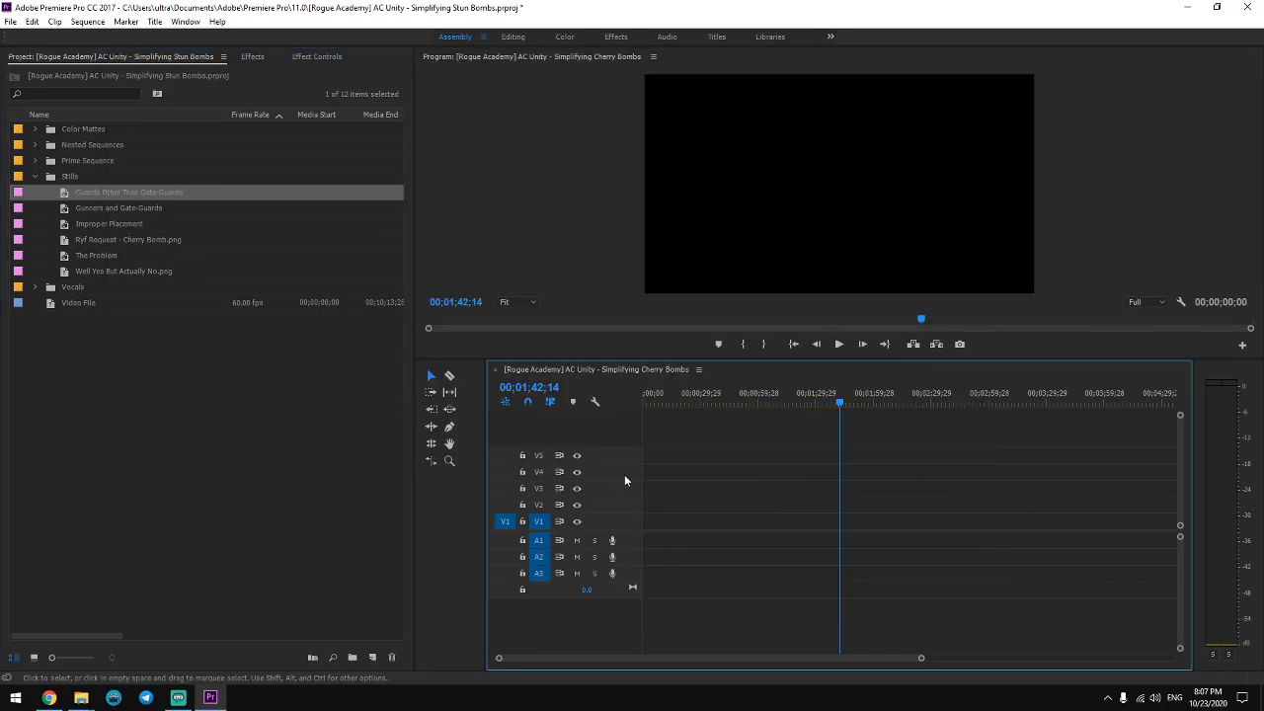
{"action": "left_click", "coordinate": [2, 203]}
{"action": "left_click", "coordinate": [65, 303]}
{"action": "key", "text": "Delete"}
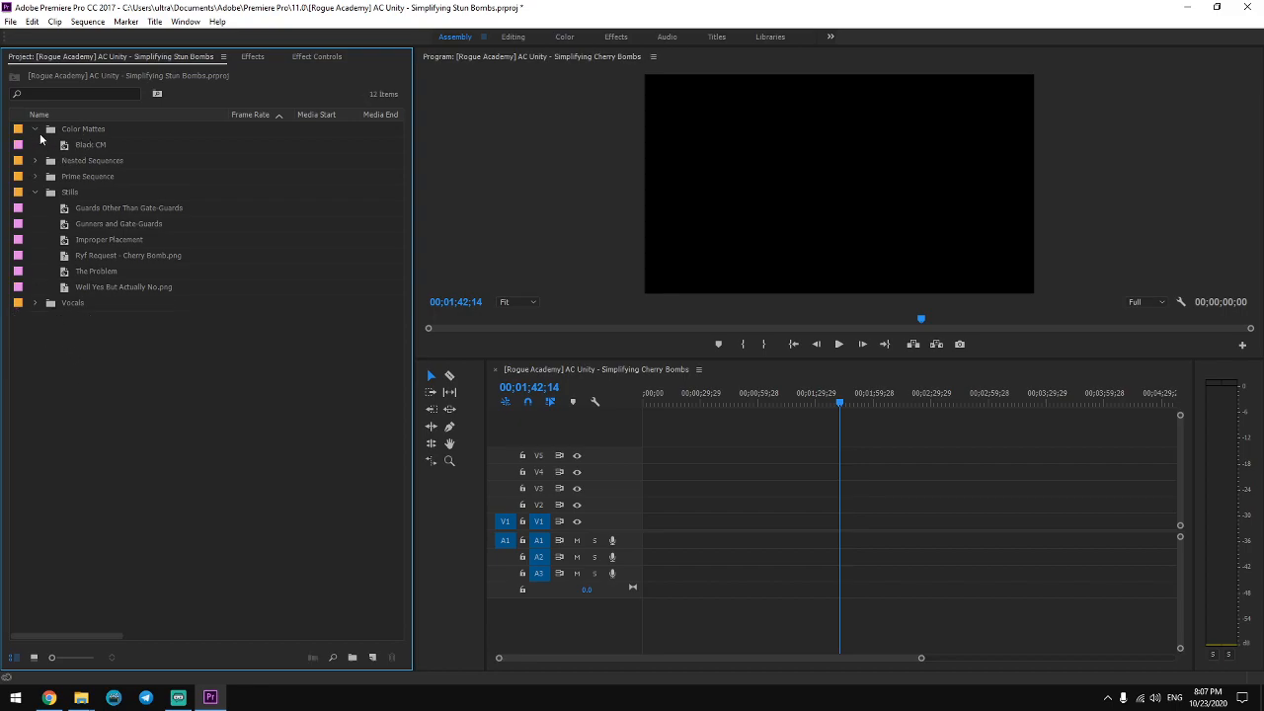
Delete all sequences in the Nested Sequences bin, from Gunners and Gate-Guards through The Problem.
{"action": "left_click", "coordinate": [34, 145]}
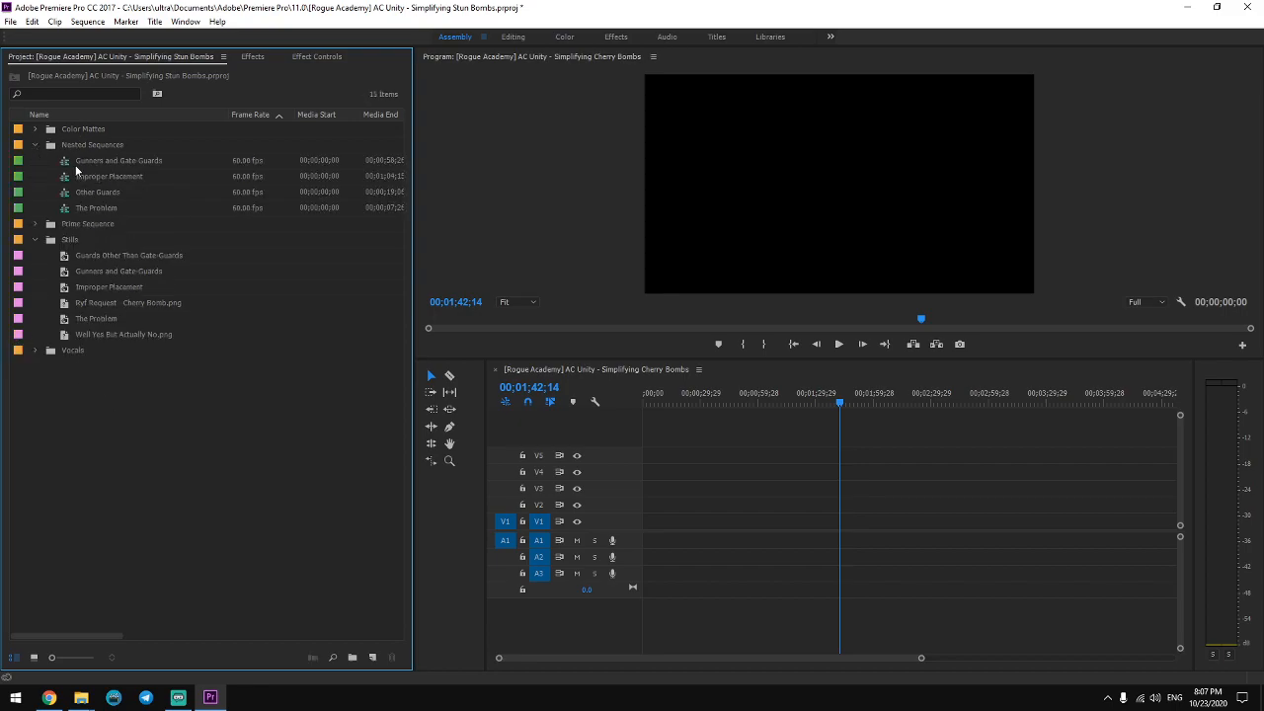
{"action": "left_click", "coordinate": [79, 161]}
{"action": "left_click", "coordinate": [93, 208], "text": "shift"}
{"action": "key", "text": "Delete"}
Delete the old [VOC] Cherry Bomb RA.wav recording from the Vocals bin.
{"action": "left_click", "coordinate": [89, 192]}
{"action": "left_click", "coordinate": [102, 347]}
{"action": "left_click", "coordinate": [36, 287]}
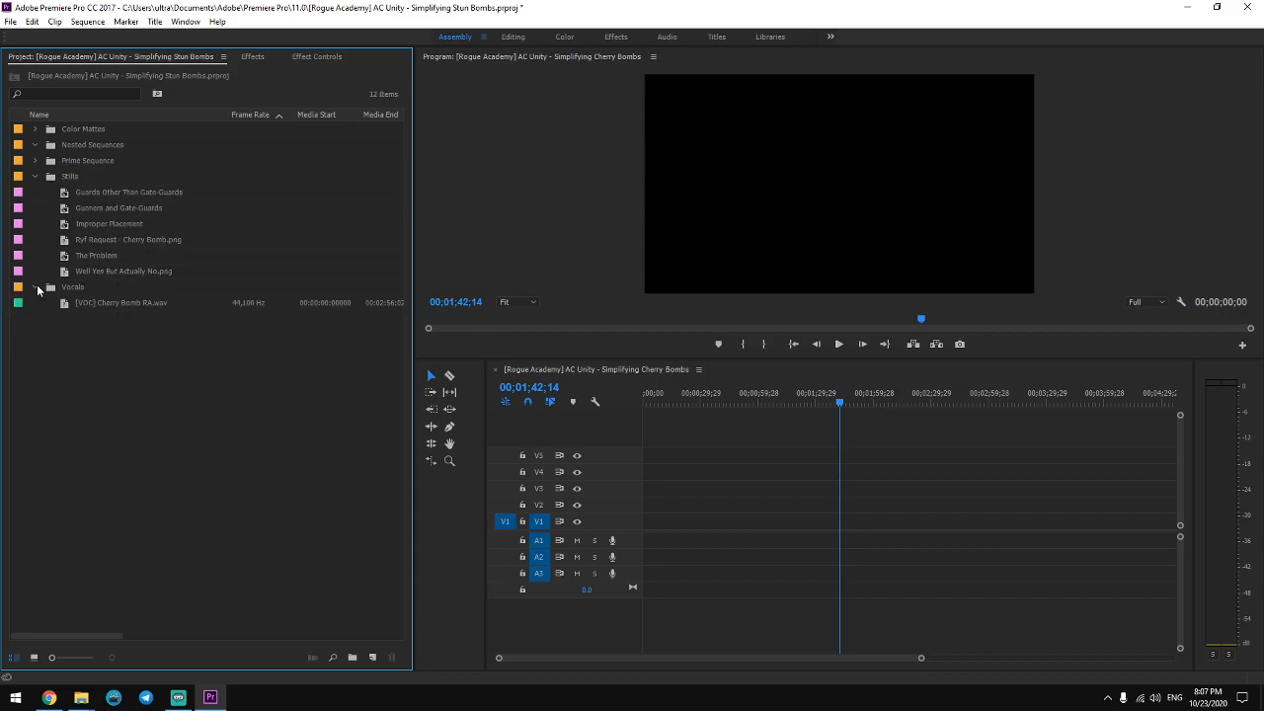
{"action": "left_click", "coordinate": [107, 304]}
{"action": "key", "text": "Delete"}
Bring the VOC v1 and VOC v2 Stun Bomb recordings from the desktop into the Premiere Pro project.
{"action": "key", "text": "super+d"}
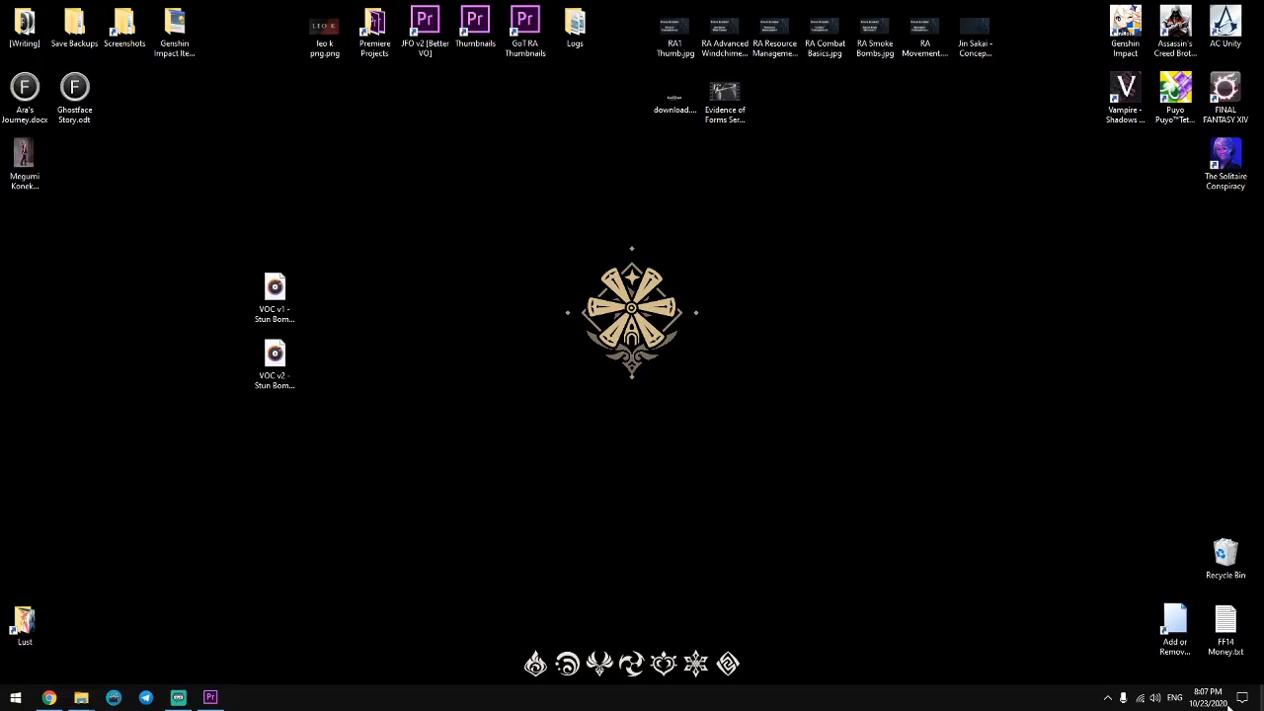
{"action": "left_click_drag", "start_coordinate": [475, 238], "coordinate": [247, 394]}
{"action": "left_click_drag", "start_coordinate": [274, 297], "coordinate": [79, 351]}
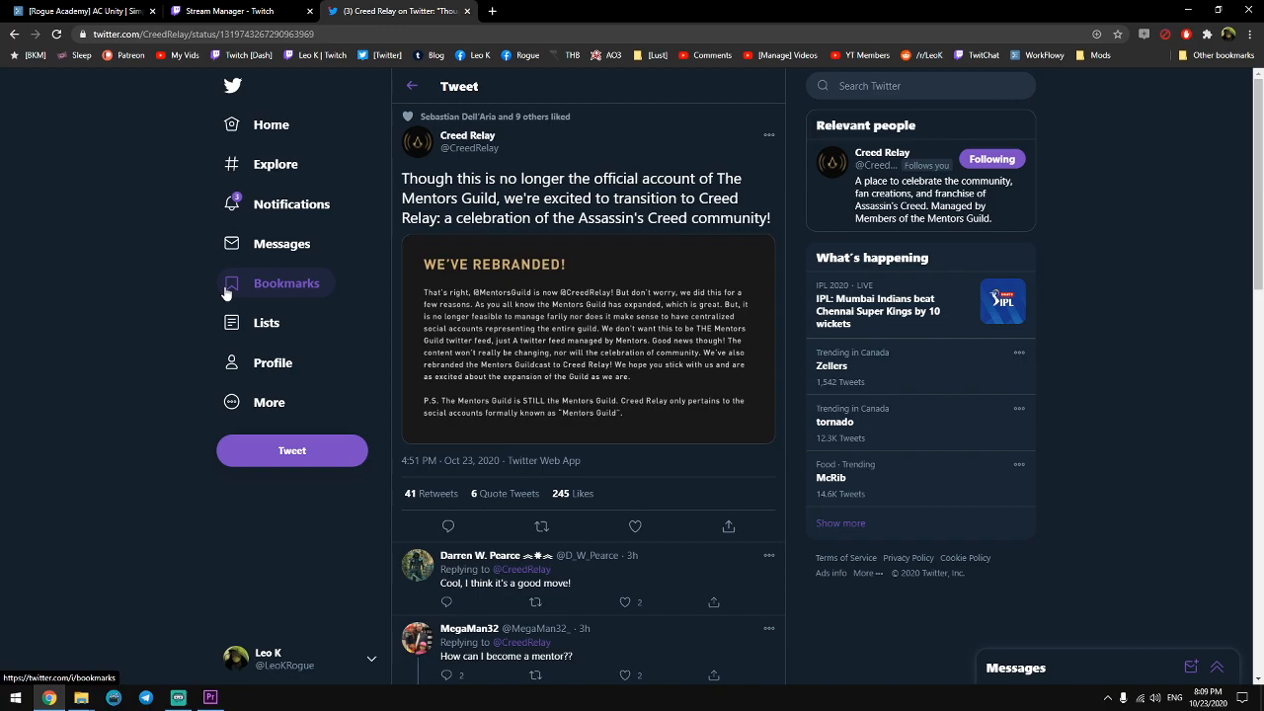
On Twitter, read Creed Relay's "We've Rebranded!" image at full size, close it and like the tweet.
{"action": "left_click", "coordinate": [550, 318]}
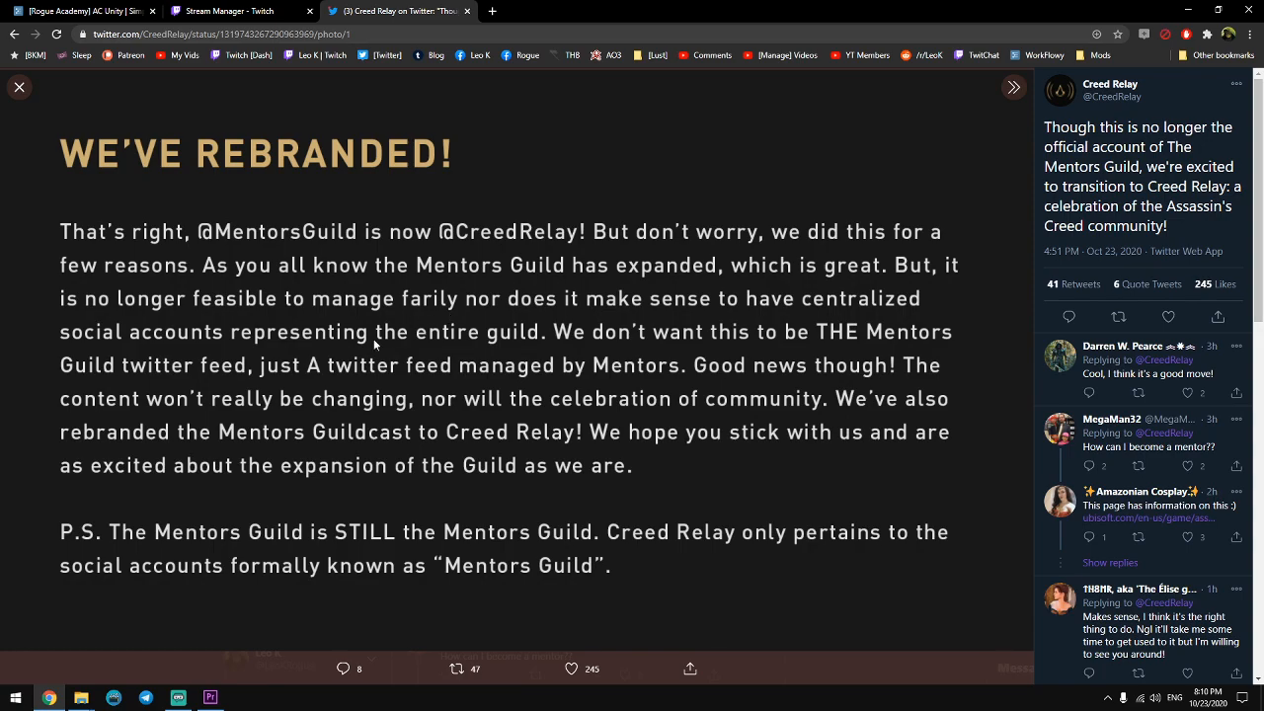
{"action": "key", "text": "Escape"}
{"action": "left_click", "coordinate": [632, 526]}
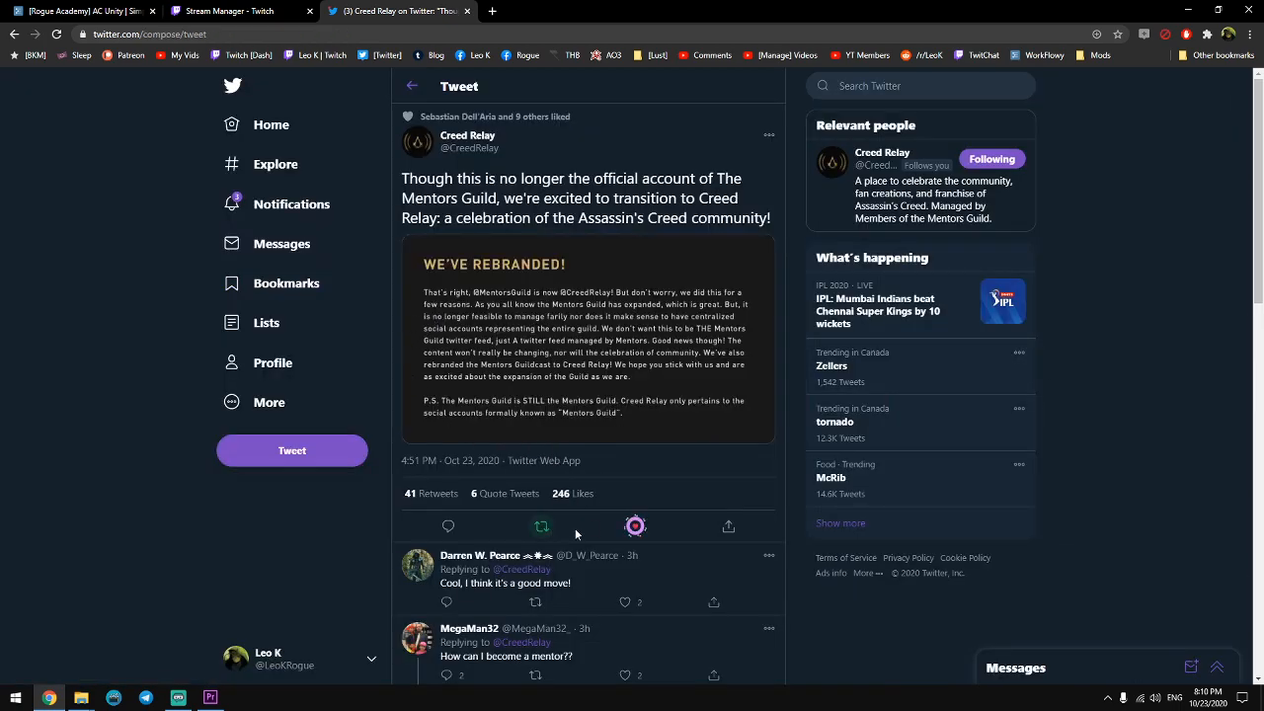
{"action": "left_click", "coordinate": [541, 526]}
{"action": "left_click", "coordinate": [572, 582]}
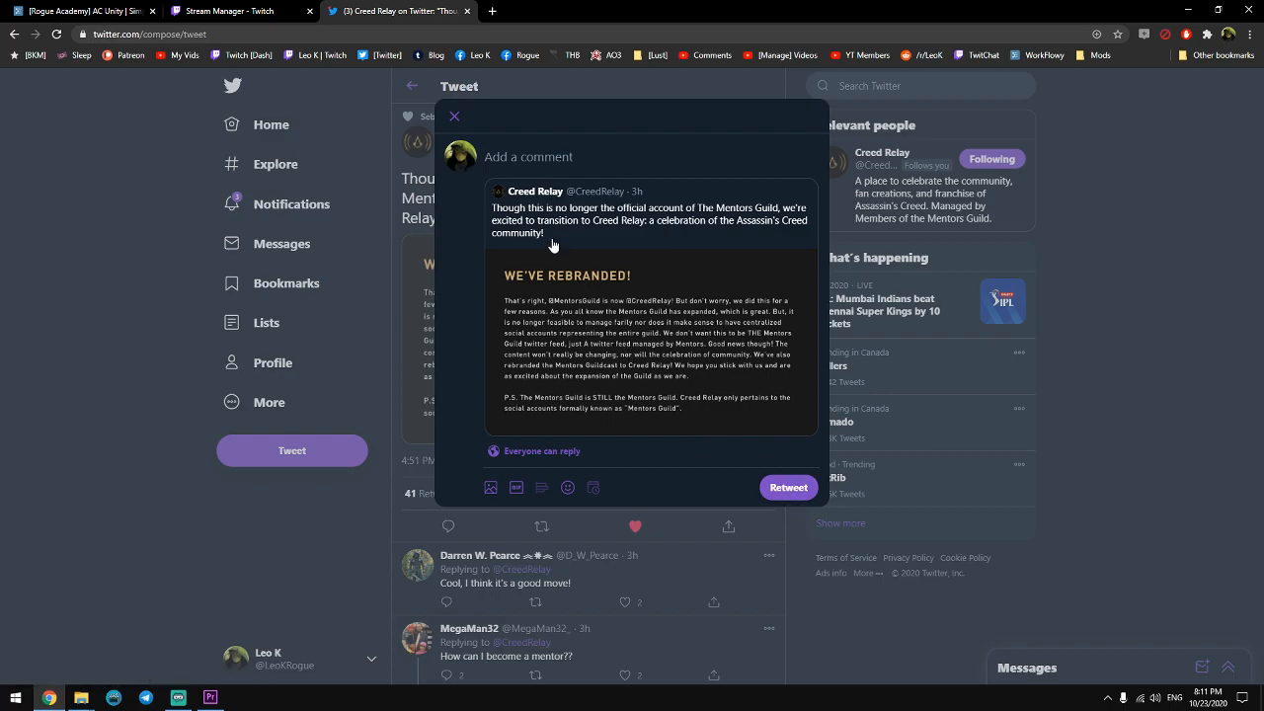
{"action": "left_click", "coordinate": [454, 115]}
Retweet Creed Relay's rebranding announcement through the quote dialog, leaving the comment empty.
{"action": "left_click", "coordinate": [543, 526]}
{"action": "left_click", "coordinate": [546, 526]}
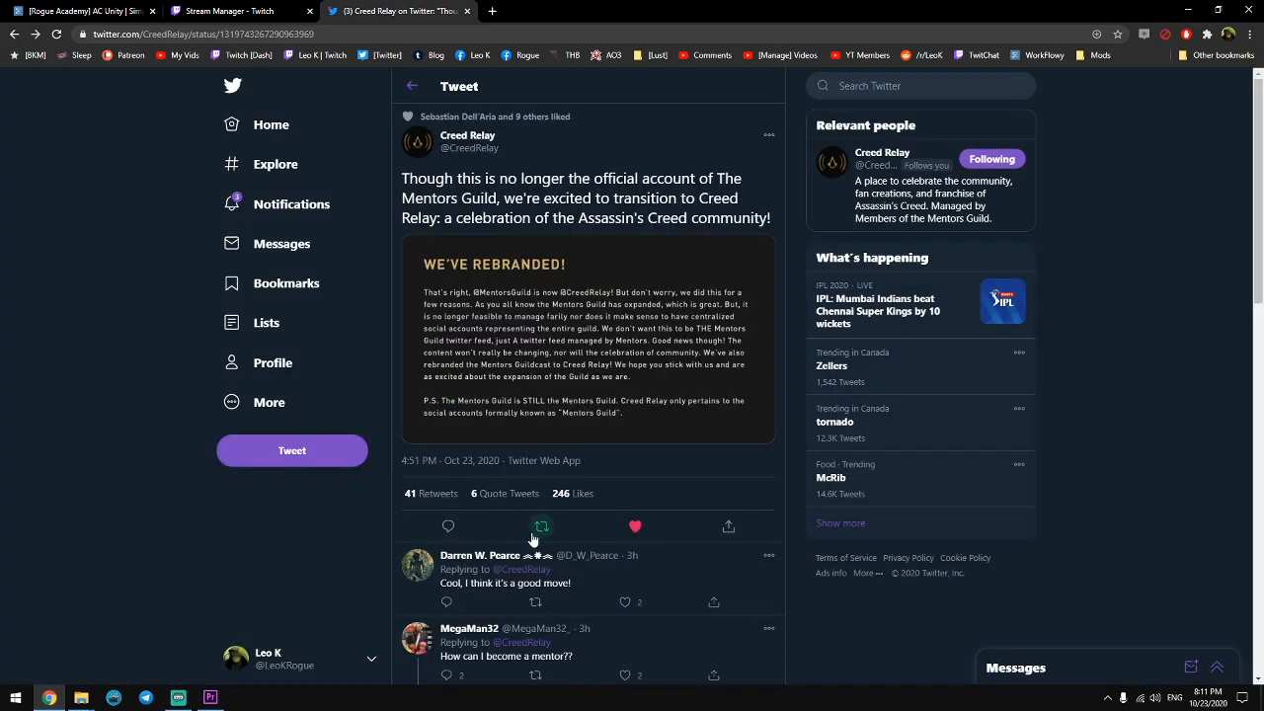
{"action": "left_click", "coordinate": [534, 536]}
{"action": "left_click", "coordinate": [554, 533]}
{"action": "left_click", "coordinate": [555, 533]}
{"action": "left_click", "coordinate": [546, 534]}
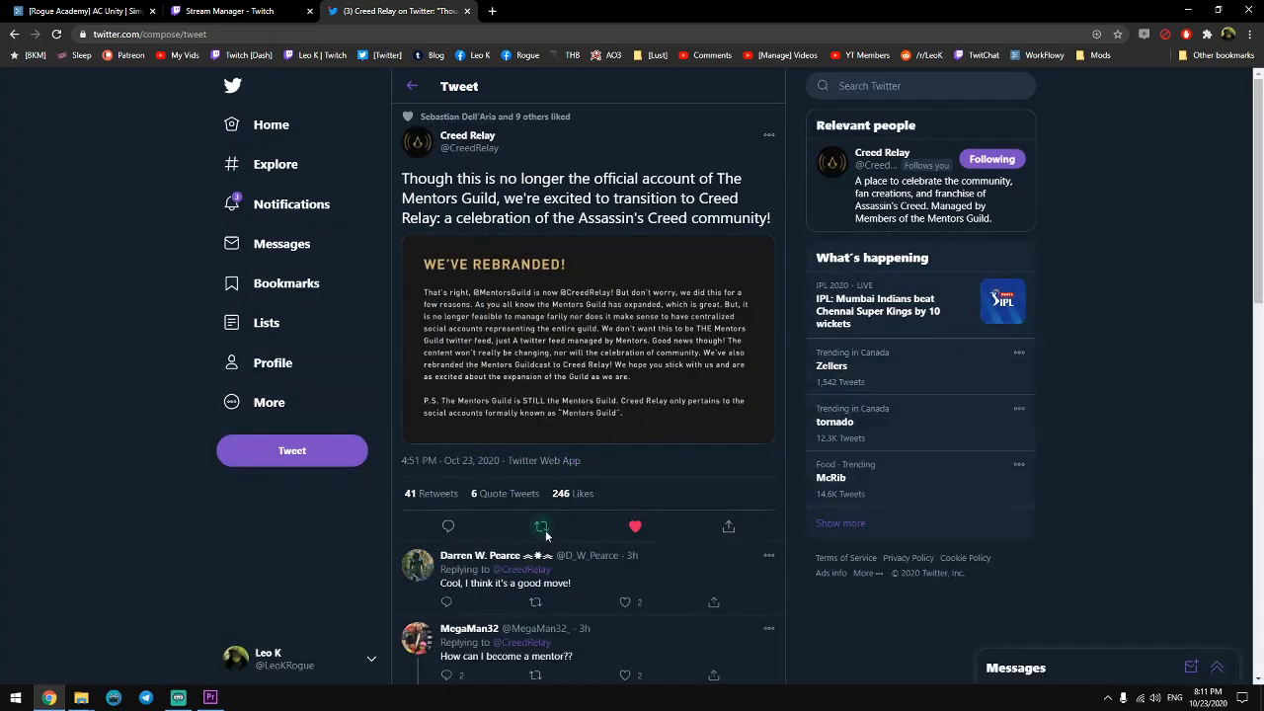
{"action": "left_click", "coordinate": [546, 535]}
{"action": "left_click", "coordinate": [544, 527]}
{"action": "left_click", "coordinate": [542, 527]}
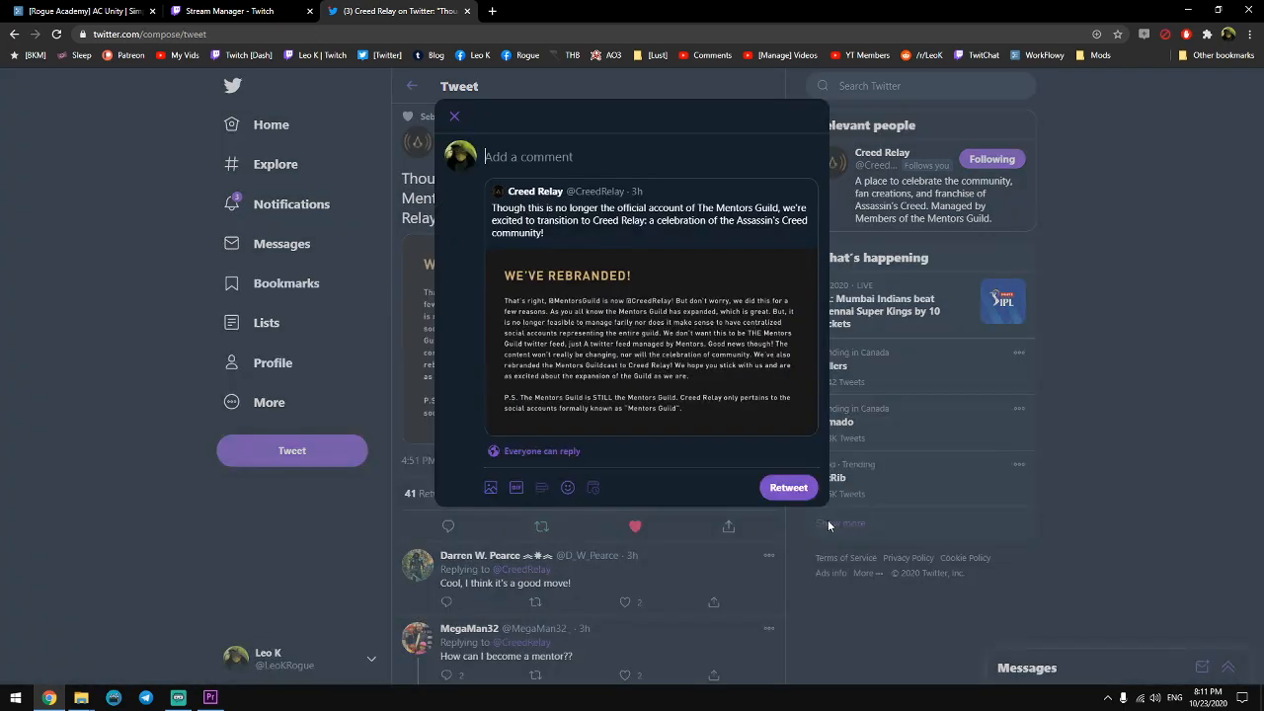
{"action": "left_click", "coordinate": [787, 493]}
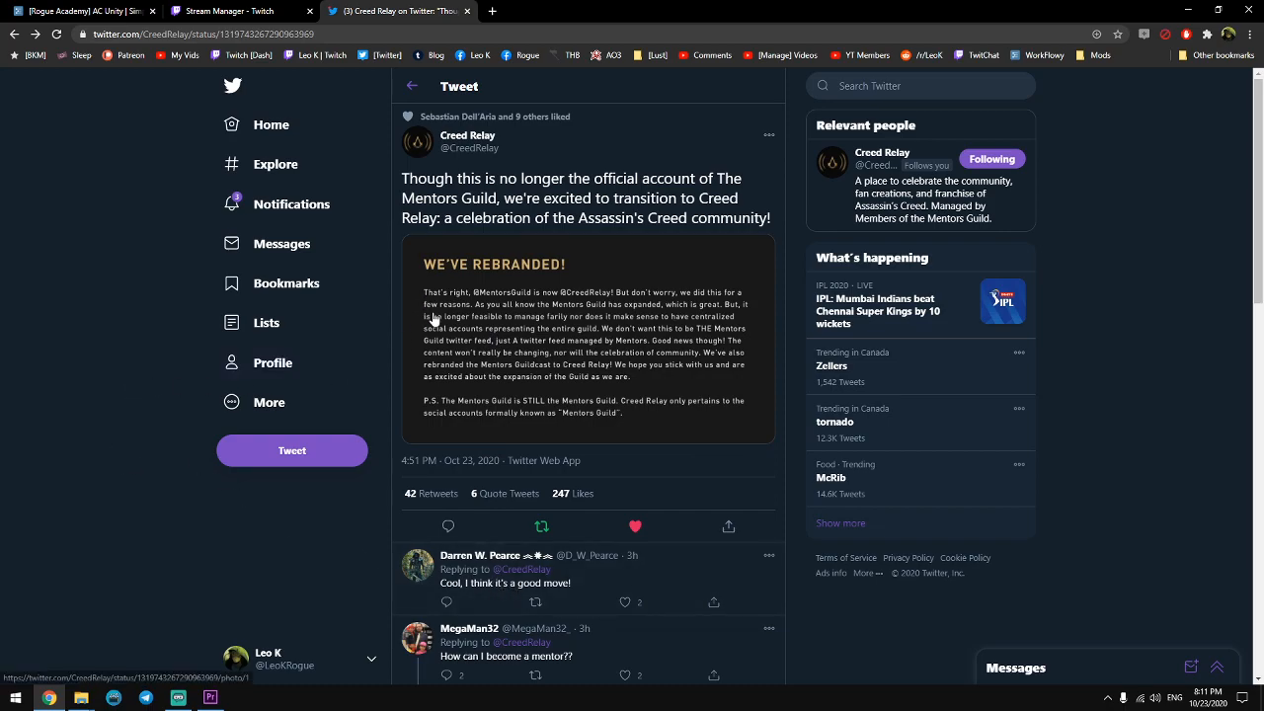
Post a tweet with the Twitch channel link and "I'm currently making / editing a Rogue Academy vid on Unity live, in real-time. Come hang out if you want.".
{"action": "left_click", "coordinate": [291, 451]}
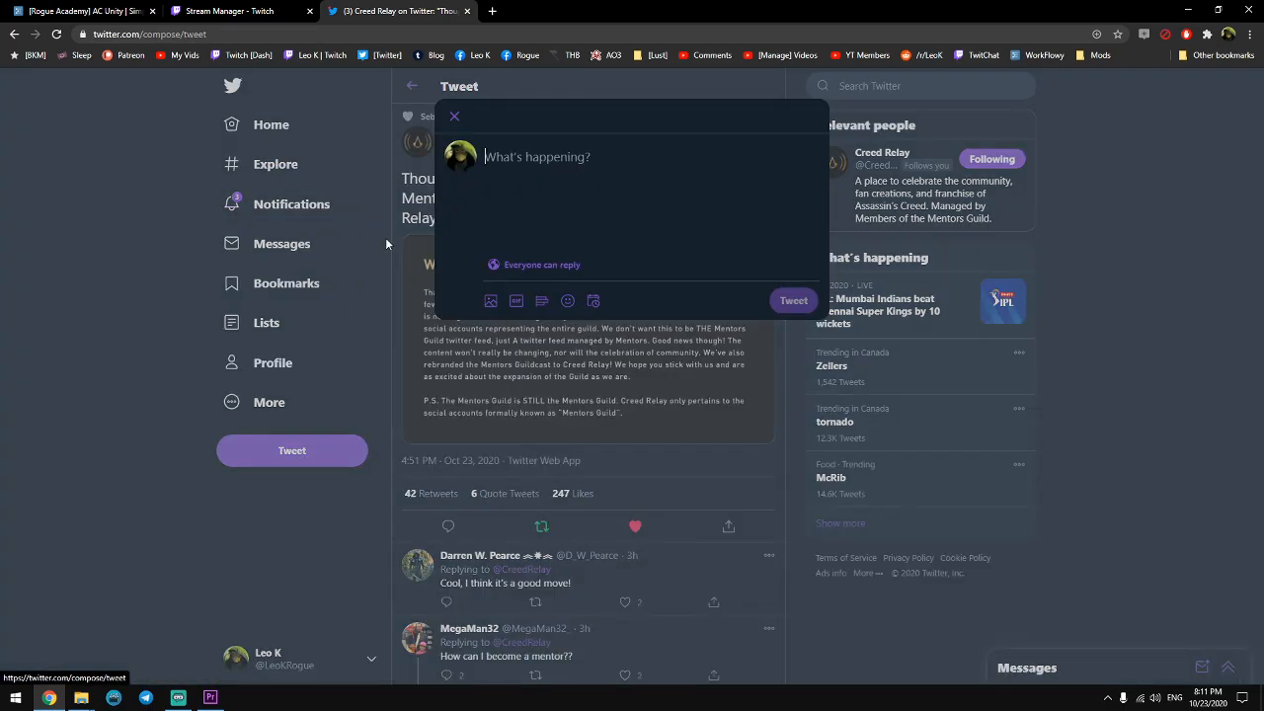
{"action": "type", "text": "twitch.tv/Leo"}
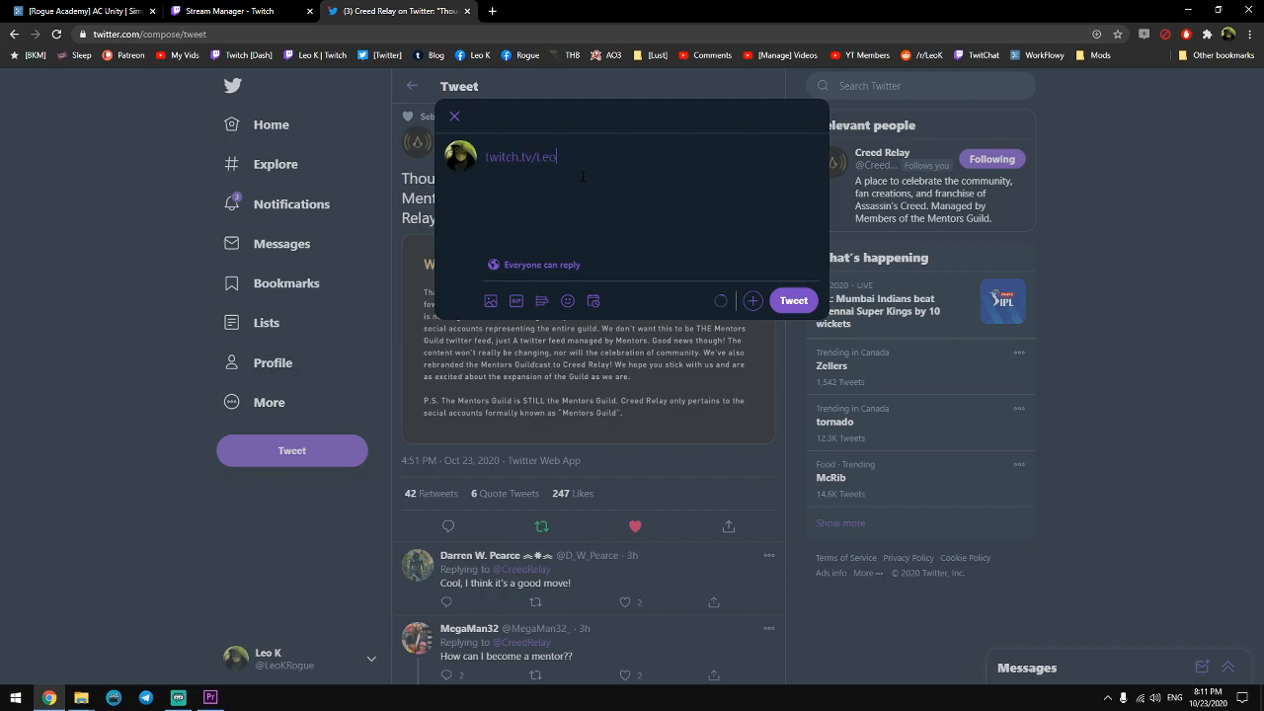
{"action": "type", "text": "KRoguehttp://"}
{"action": "type", "text": "I'm "}
{"action": "type", "text": "currently "}
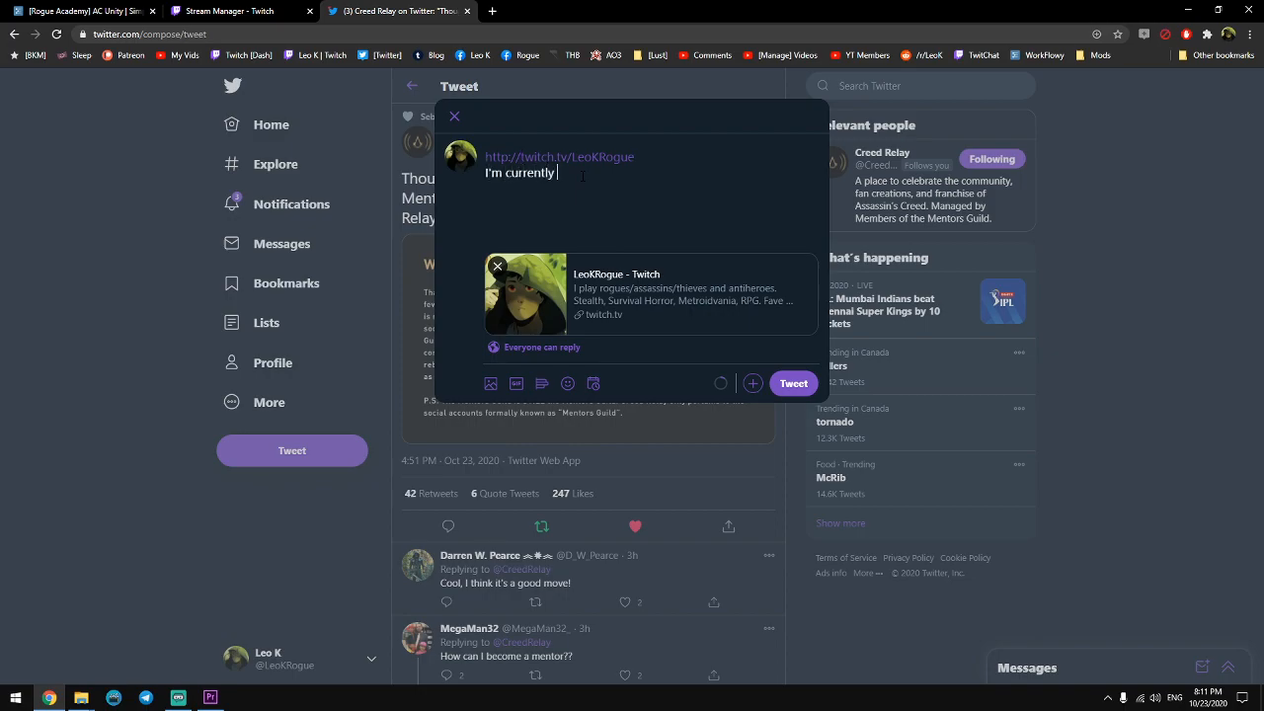
{"action": "type", "text": "making / editing a Rogue Academy vid on Unity "}
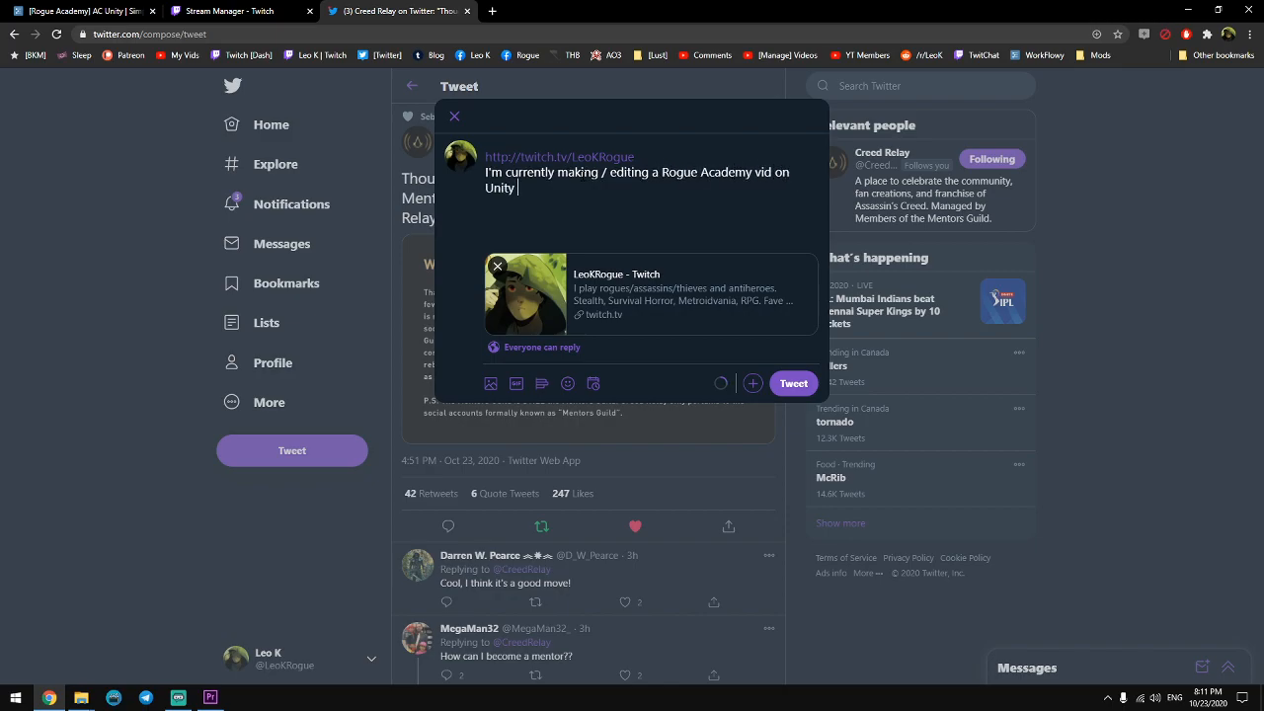
{"action": "type", "text": "live, in real-time. Come hang out if you want."}
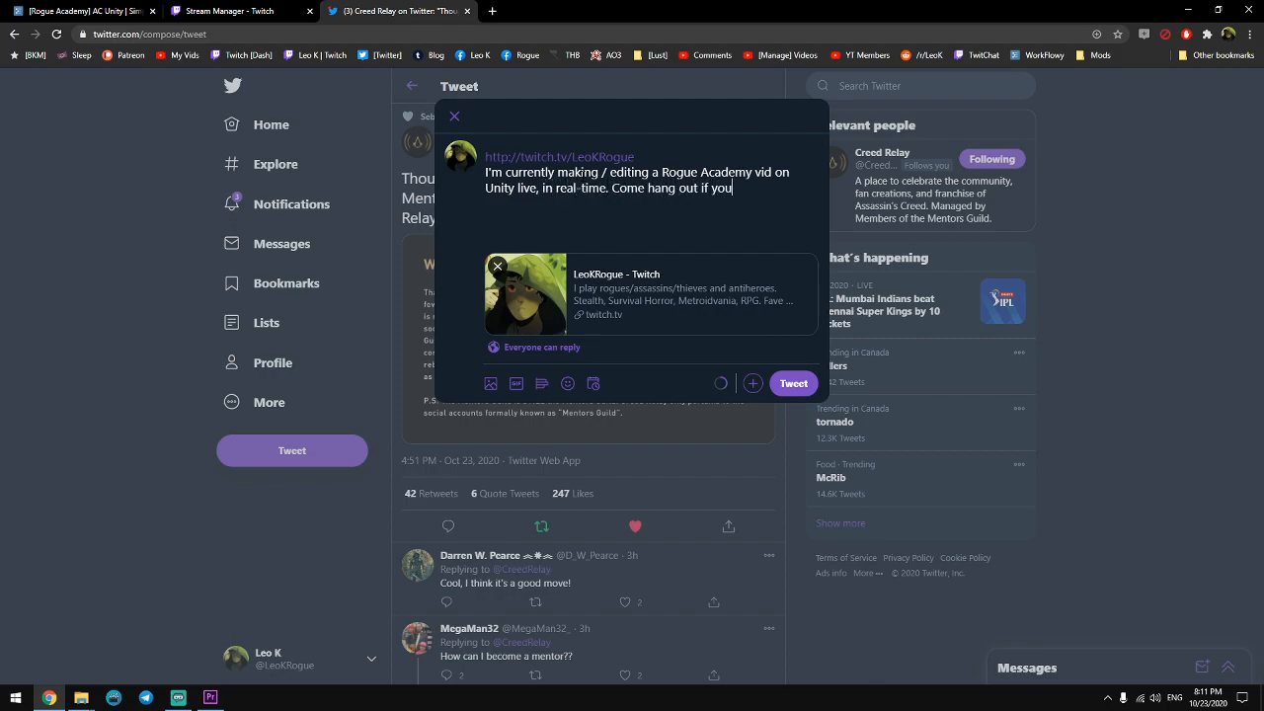
{"action": "key", "text": "ctrl+Return"}
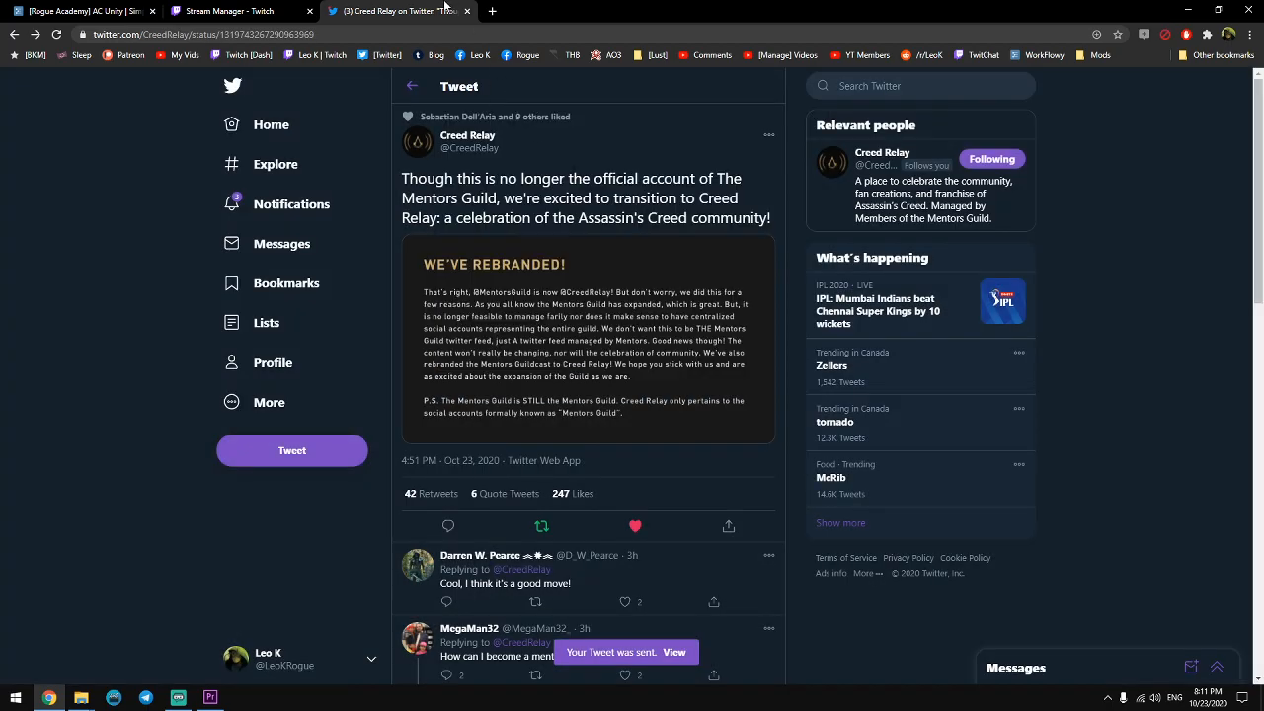
Leave Twitter for Premiere Pro and delete the Well Yes But Actually No.png and Ryf Request - Cherry Bomb.png stills.
{"action": "left_click", "coordinate": [40, 9]}
{"action": "left_click", "coordinate": [210, 697]}
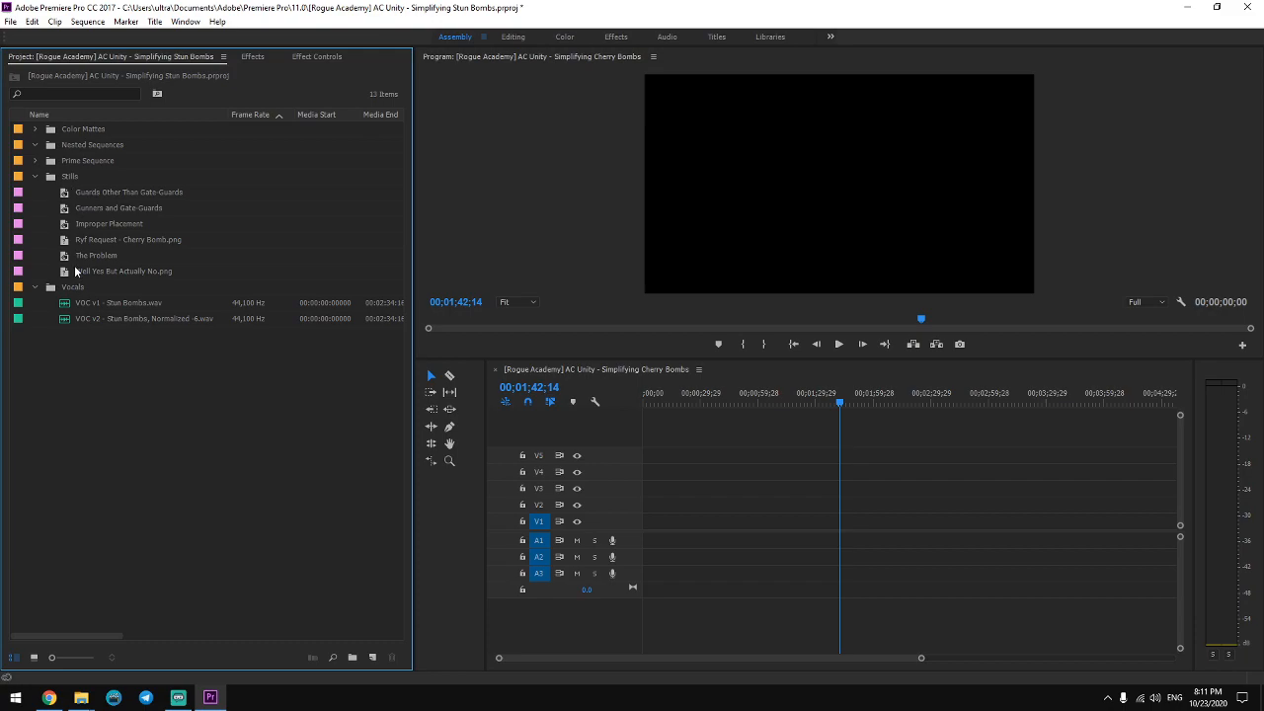
{"action": "left_click", "coordinate": [76, 272]}
{"action": "key", "text": "Delete"}
{"action": "left_click", "coordinate": [134, 240]}
{"action": "key", "text": "Delete"}
Check the text of the Guards Other Than Gate-Guards title and rename that still TOP-BANNER Text.
{"action": "left_click", "coordinate": [110, 219]}
{"action": "left_click", "coordinate": [119, 192]}
{"action": "left_click", "coordinate": [157, 309]}
{"action": "left_click", "coordinate": [110, 199]}
{"action": "double_click", "coordinate": [64, 197]}
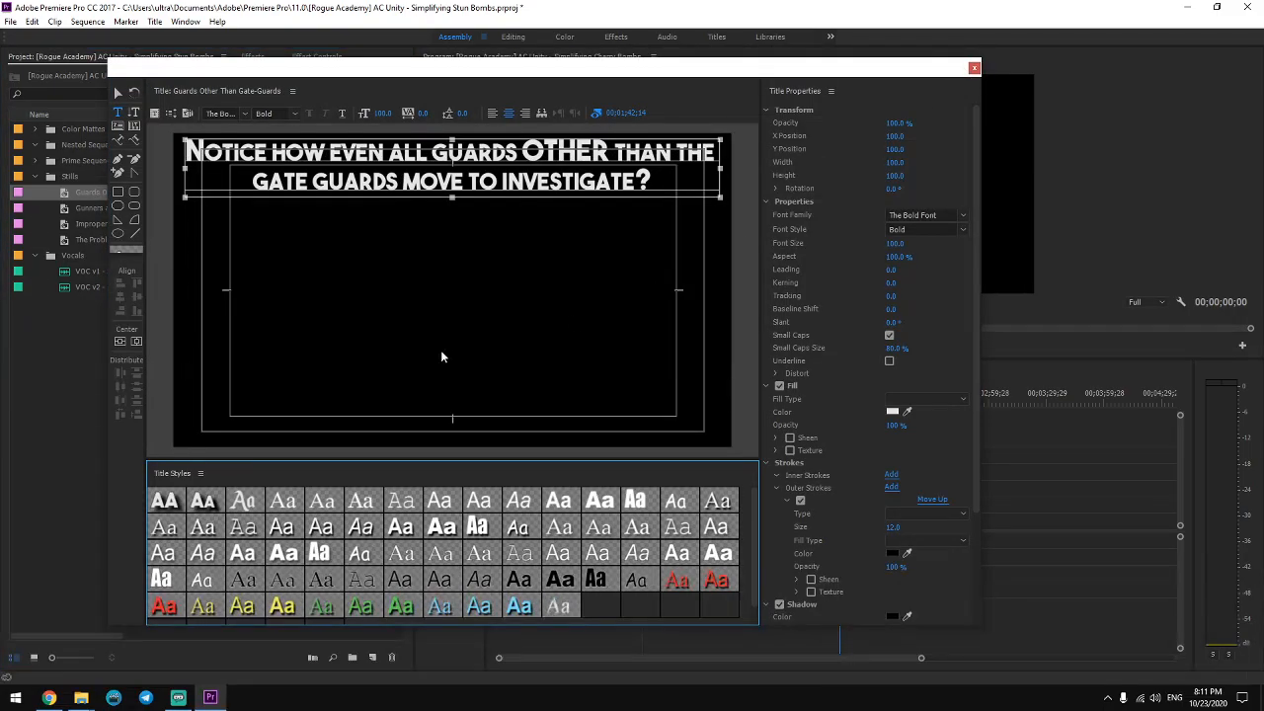
{"action": "key", "text": "ctrl+w"}
{"action": "left_click", "coordinate": [71, 195]}
{"action": "left_click", "coordinate": [149, 330]}
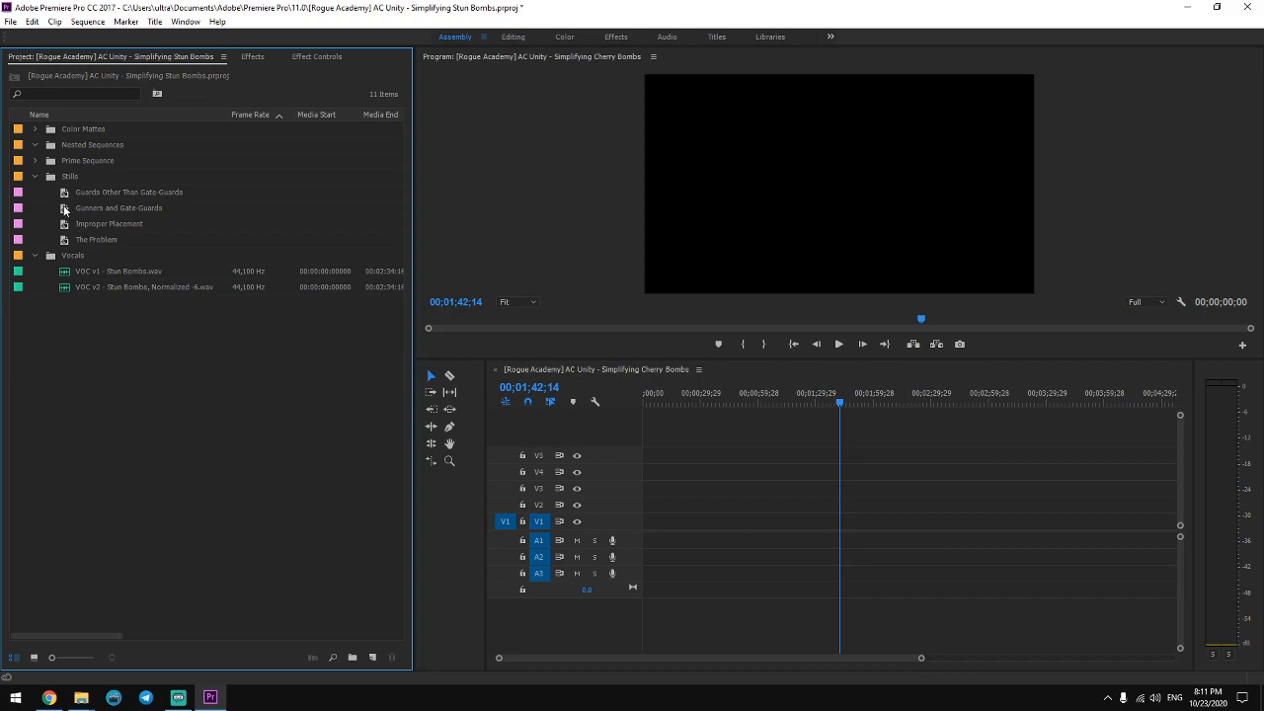
{"action": "left_click", "coordinate": [125, 193]}
{"action": "left_click", "coordinate": [124, 193]}
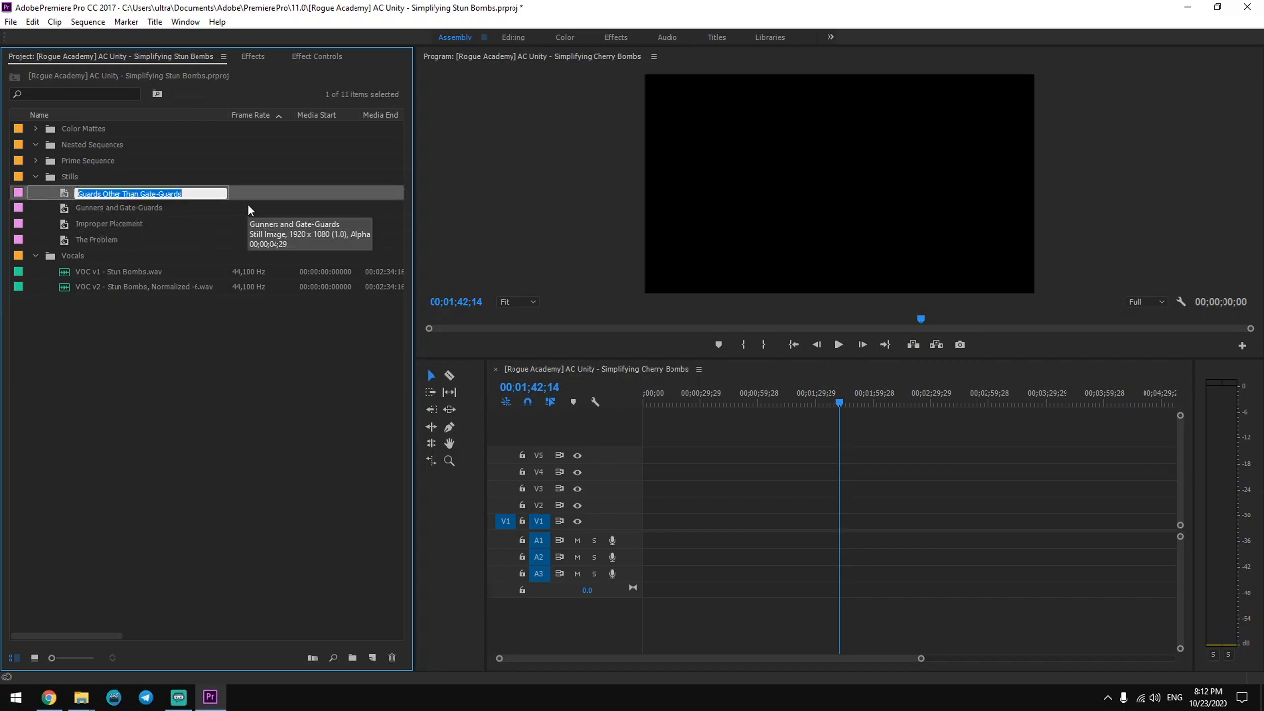
{"action": "type", "text": "TOP-BANNER Text"}
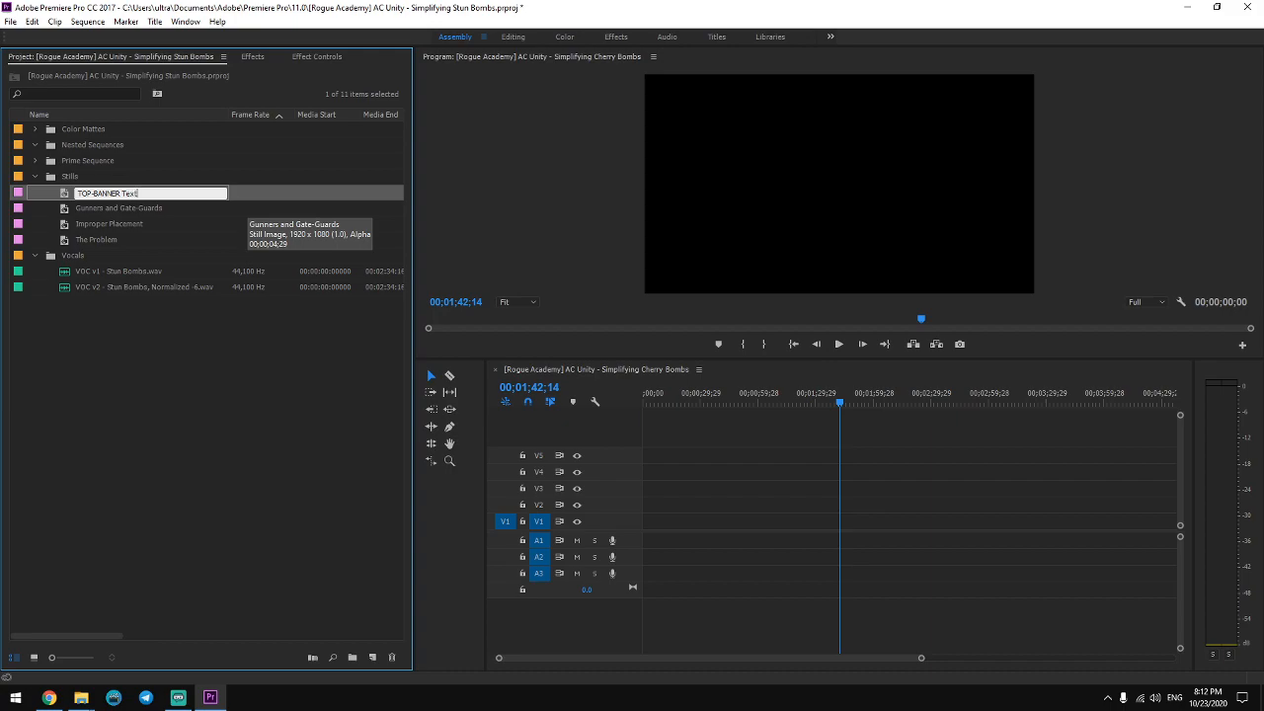
{"action": "key", "text": "Return"}
Open the Gunners and Gate-Guards title to check its text and layout, and close it.
{"action": "left_click", "coordinate": [114, 208]}
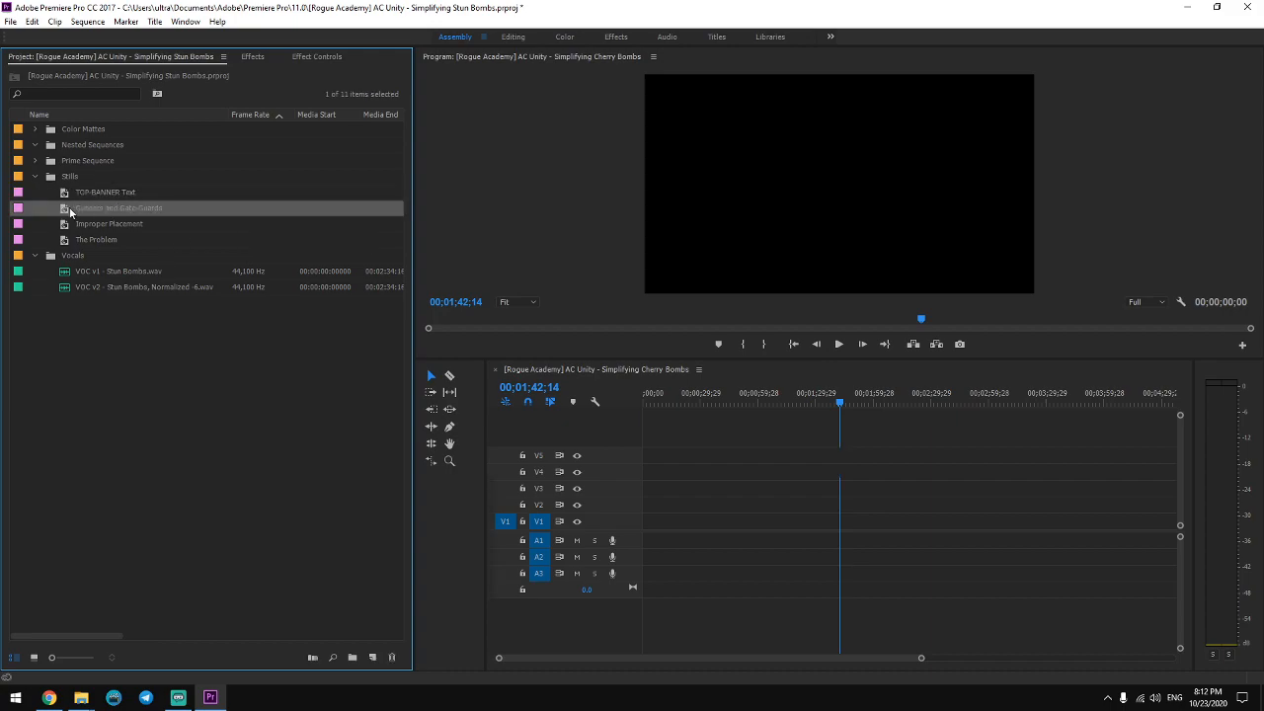
{"action": "double_click", "coordinate": [62, 212]}
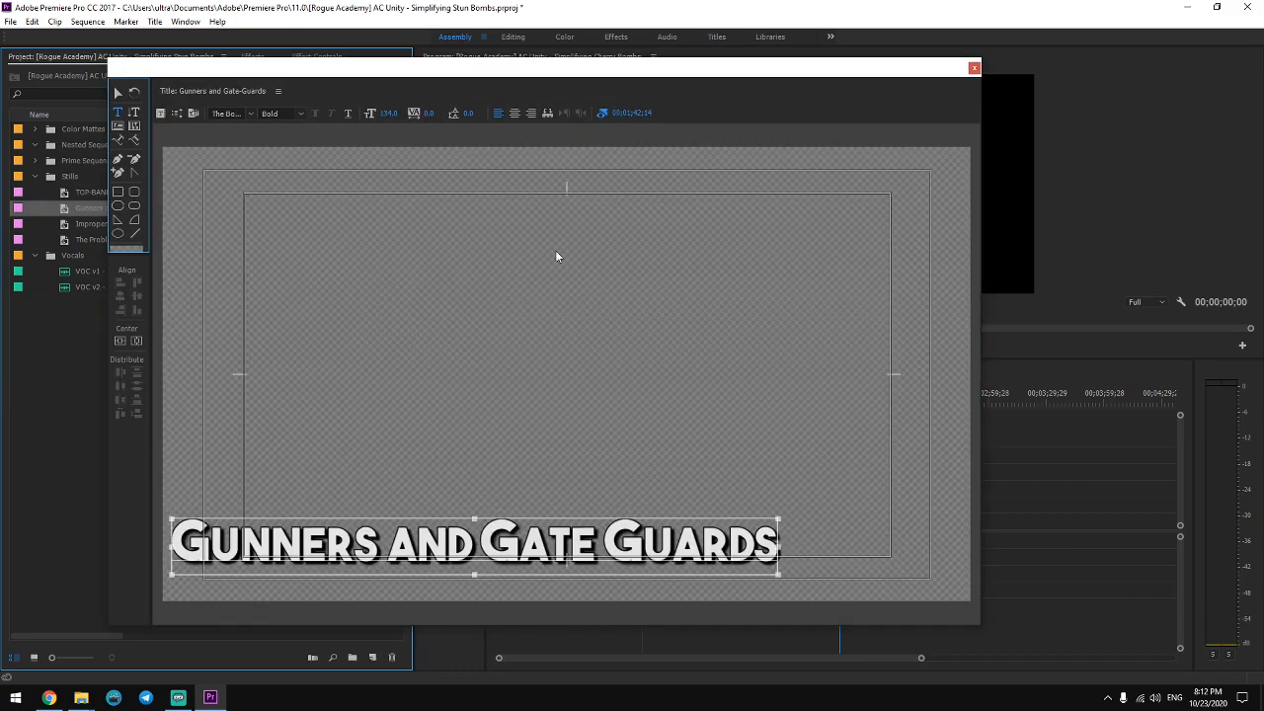
{"action": "left_click", "coordinate": [973, 68]}
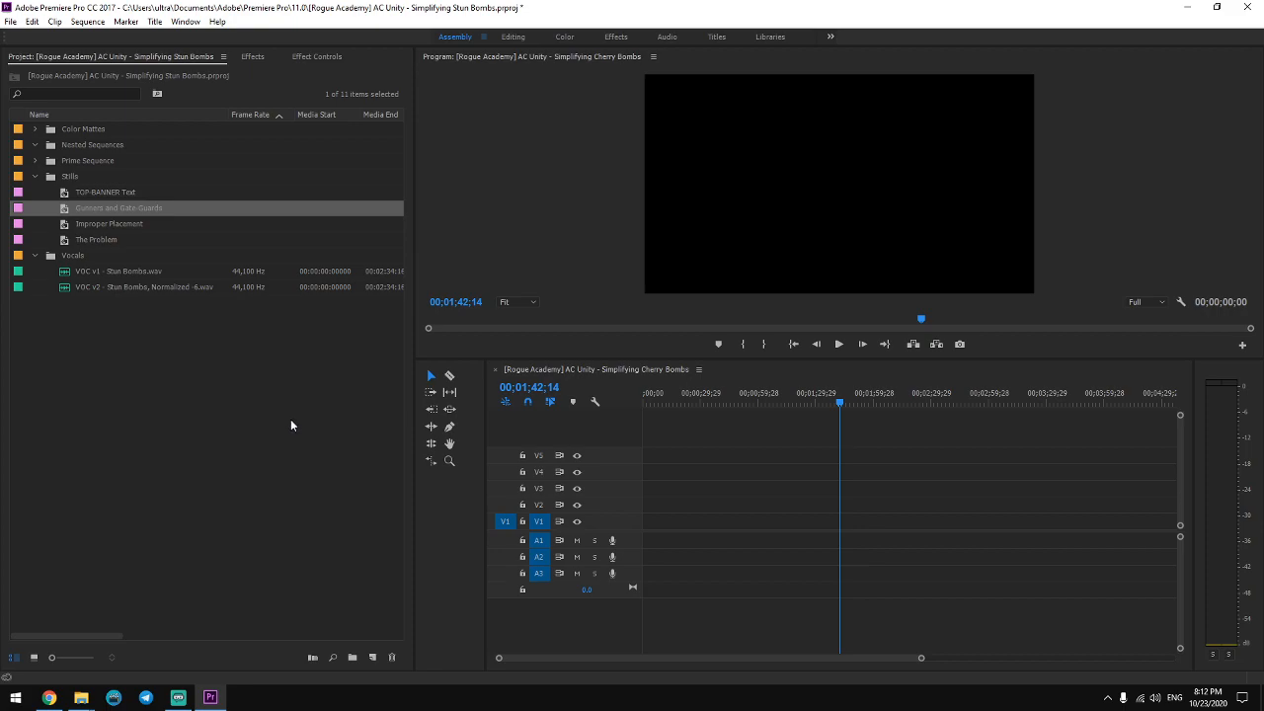
Add a stream marker in Twitch's Stream Manager in Chrome and return to the Workflowy script.
{"action": "left_click", "coordinate": [49, 697]}
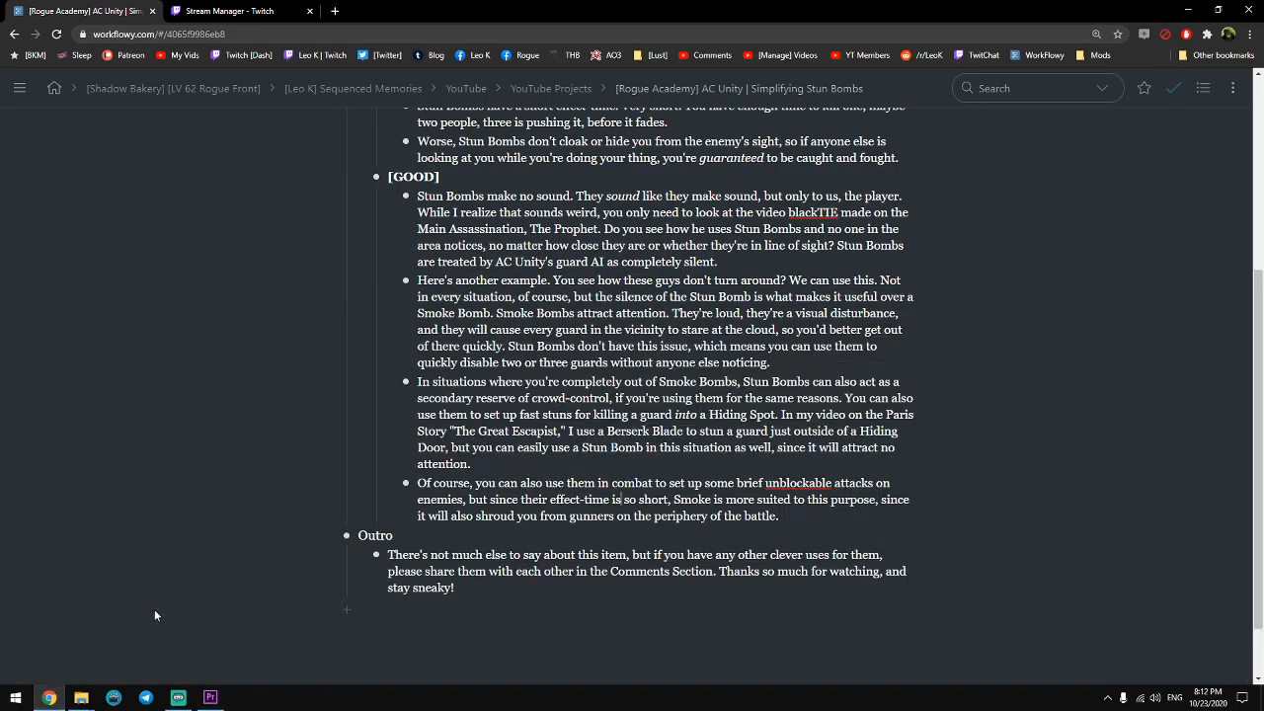
{"action": "left_click", "coordinate": [229, 11]}
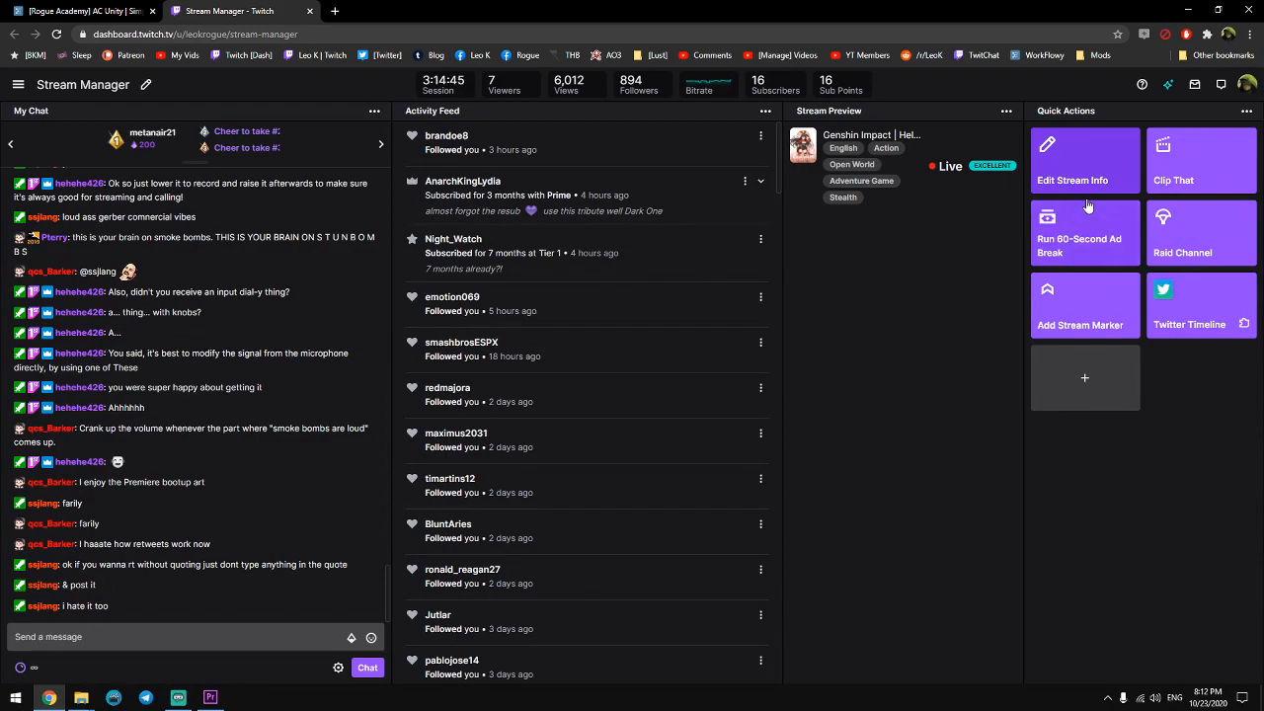
{"action": "left_click", "coordinate": [1084, 308]}
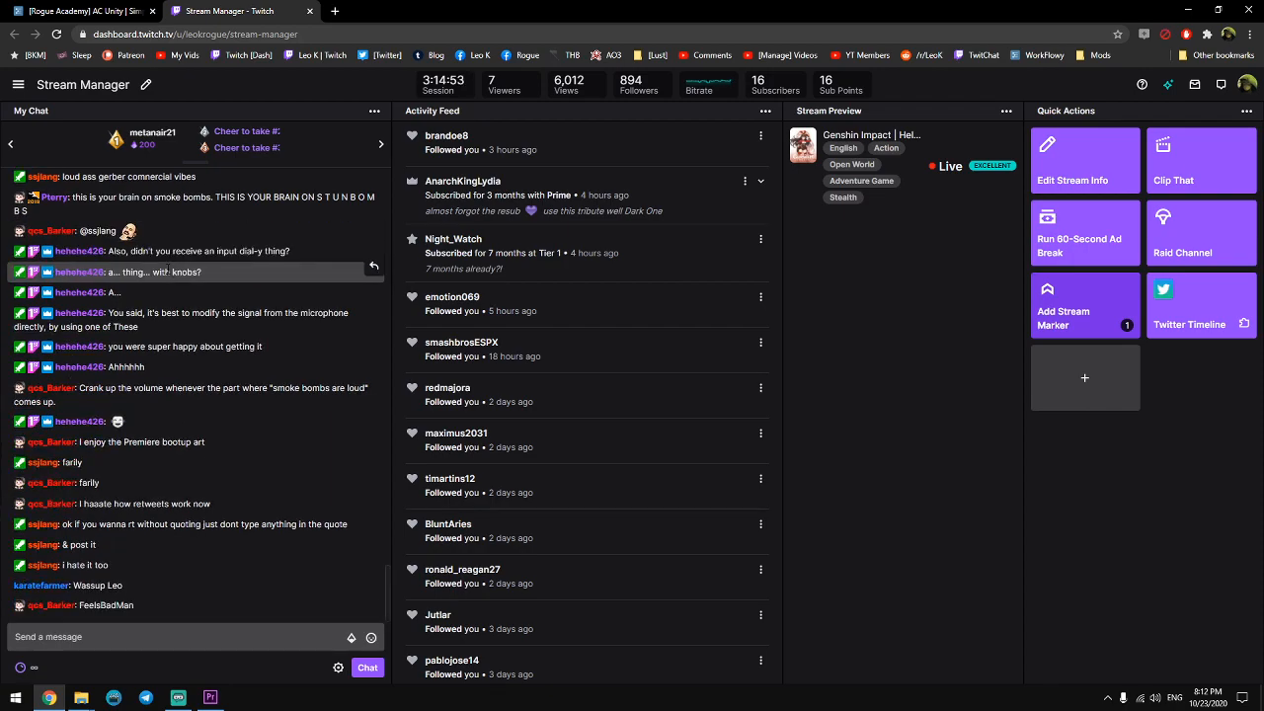
{"action": "key", "text": "ctrl+Tab"}
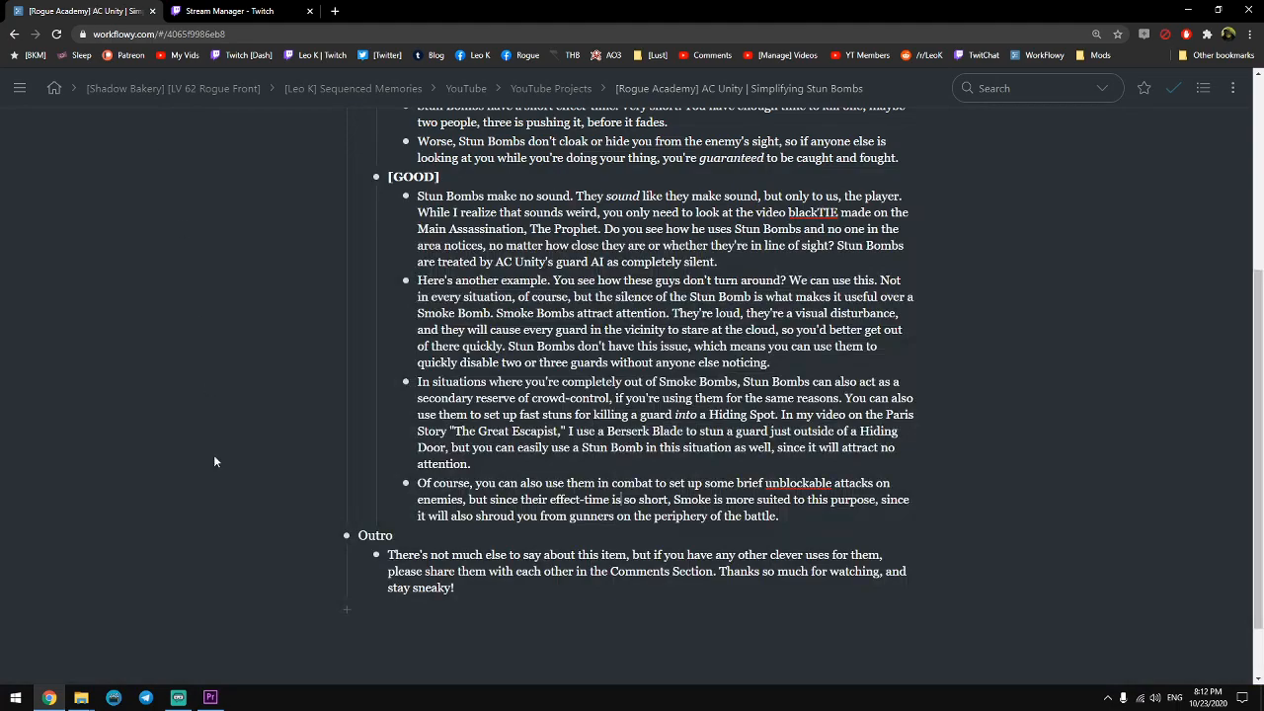
Rename the Gunners and Gate-Guards still in Premiere Pro as Differences From Smoke, matching the section heading in the Workflowy script.
{"action": "left_click", "coordinate": [211, 697]}
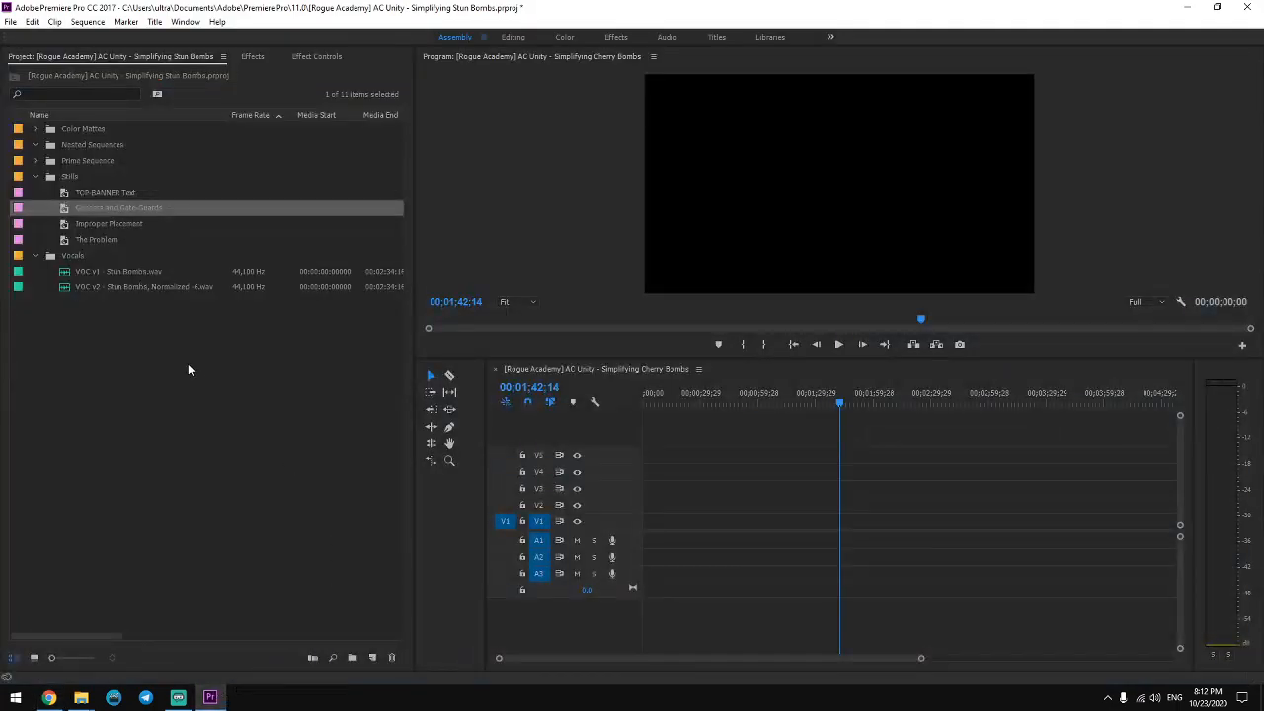
{"action": "left_click", "coordinate": [99, 208]}
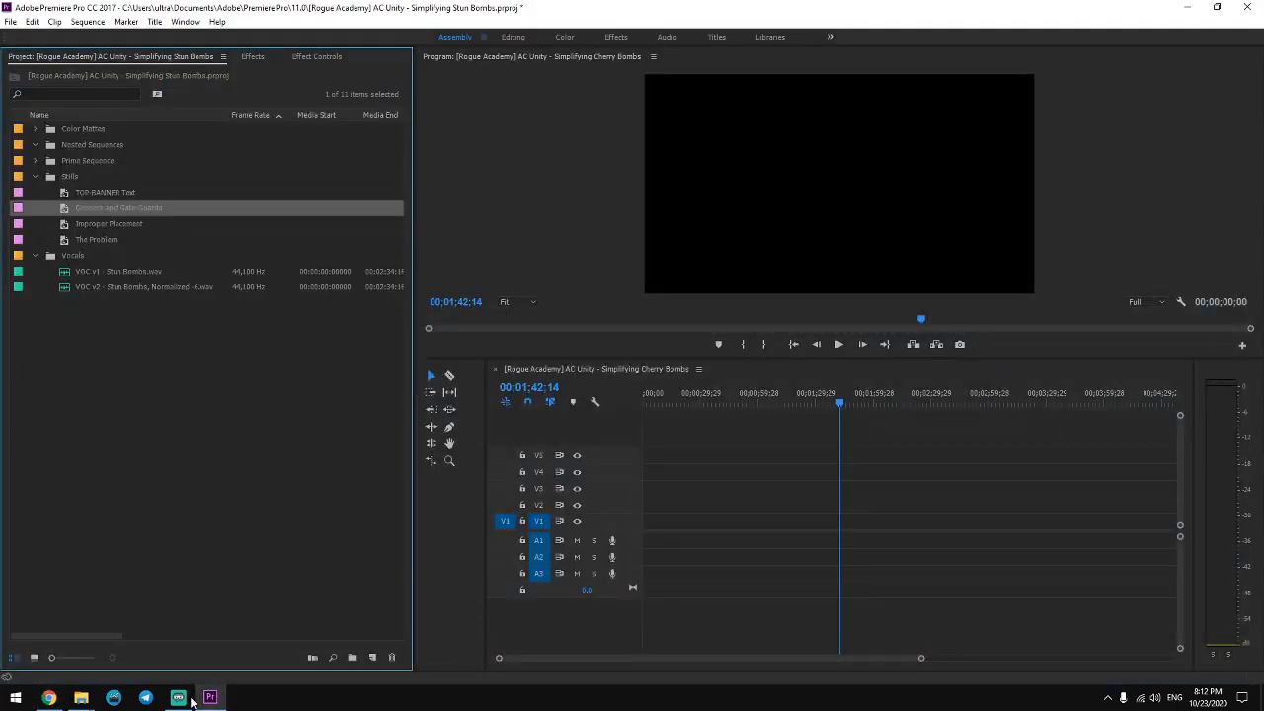
{"action": "left_click", "coordinate": [49, 697]}
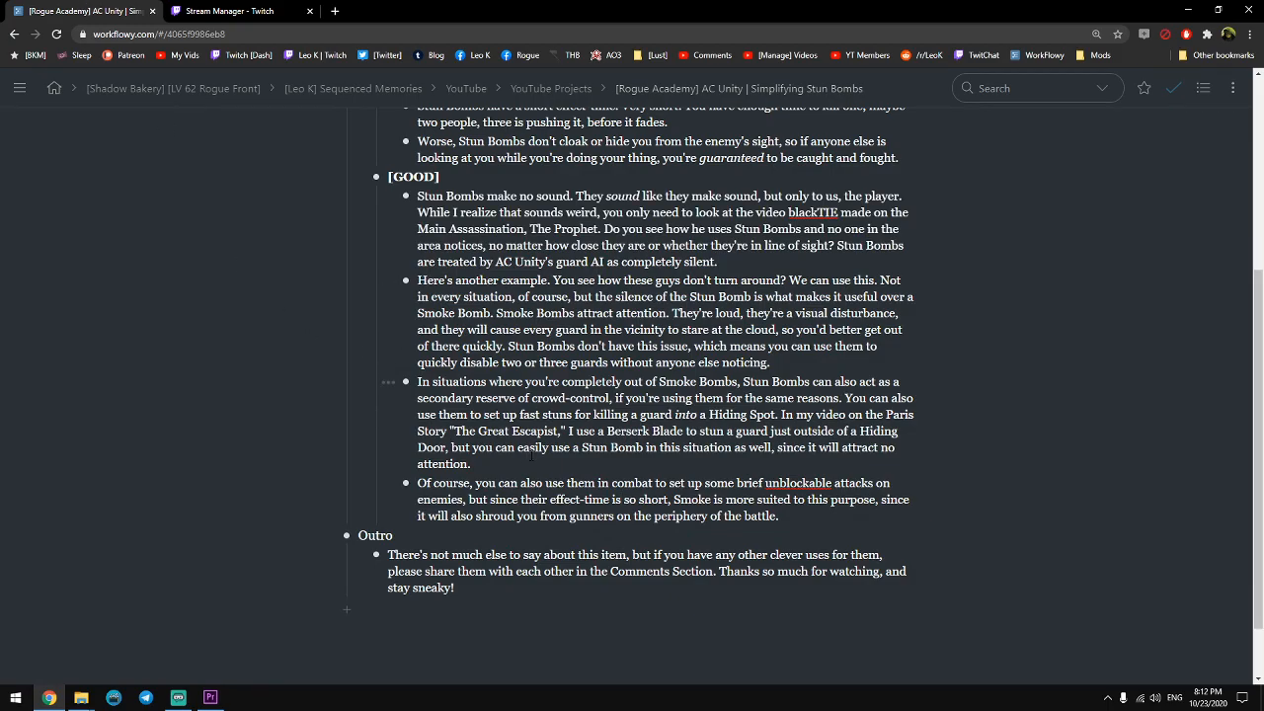
{"action": "scroll", "coordinate": [358, 307], "scroll_direction": "up", "scroll_amount": 4}
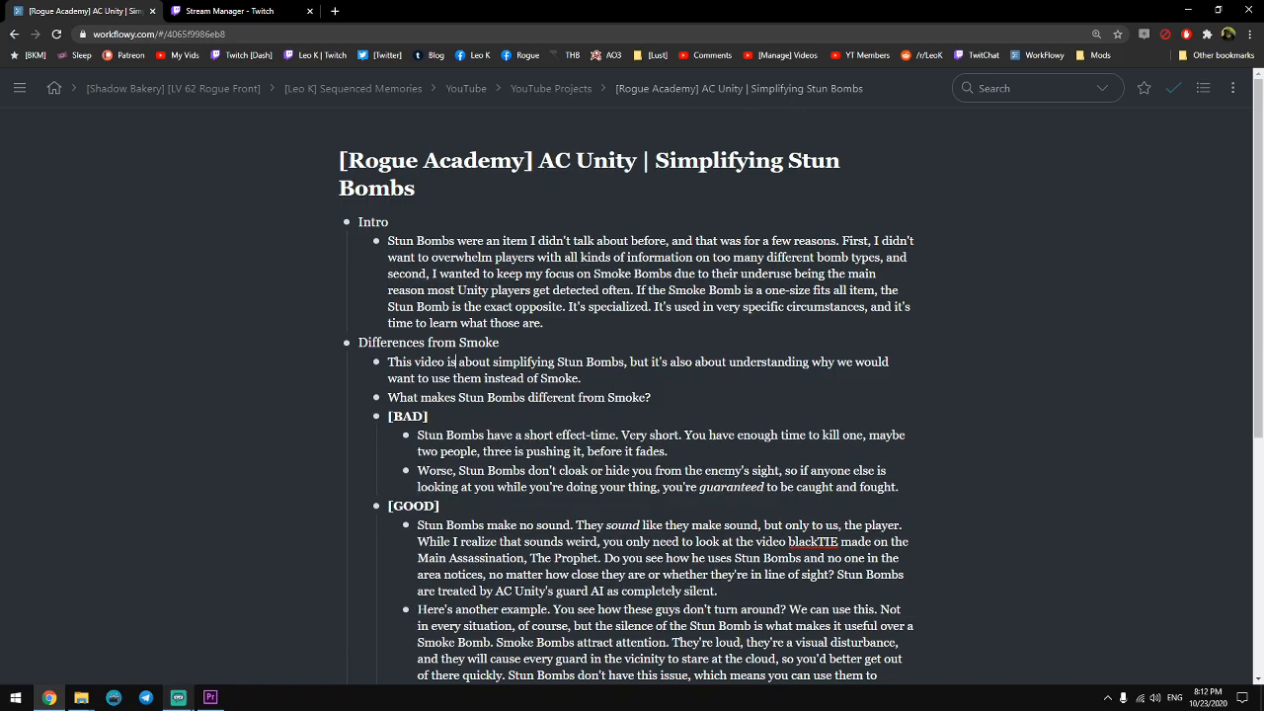
{"action": "left_click", "coordinate": [206, 705]}
{"action": "left_click", "coordinate": [88, 206]}
{"action": "left_click", "coordinate": [126, 209]}
{"action": "type", "text": "Differences "}
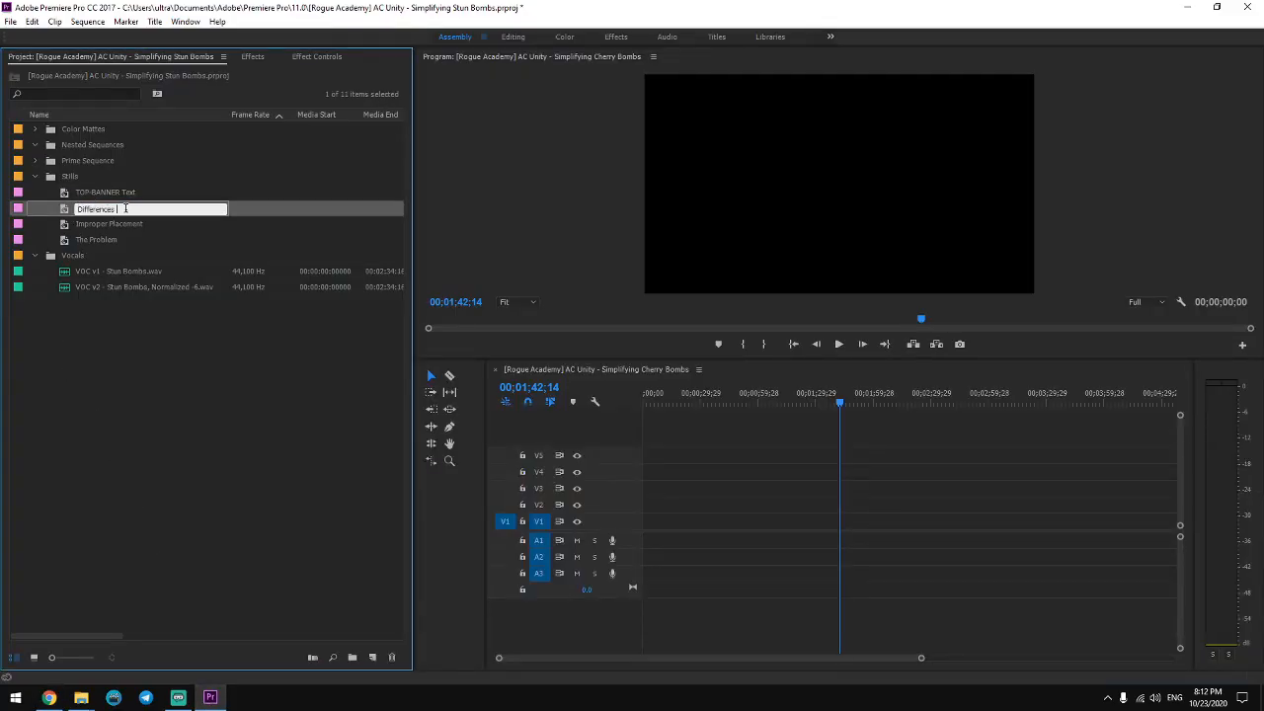
{"action": "type", "text": "From Smoke"}
{"action": "left_click", "coordinate": [237, 467]}
Replace the wording inside the Differences From Smoke title with "Differences From Smoke" and close the title editor.
{"action": "double_click", "coordinate": [69, 211]}
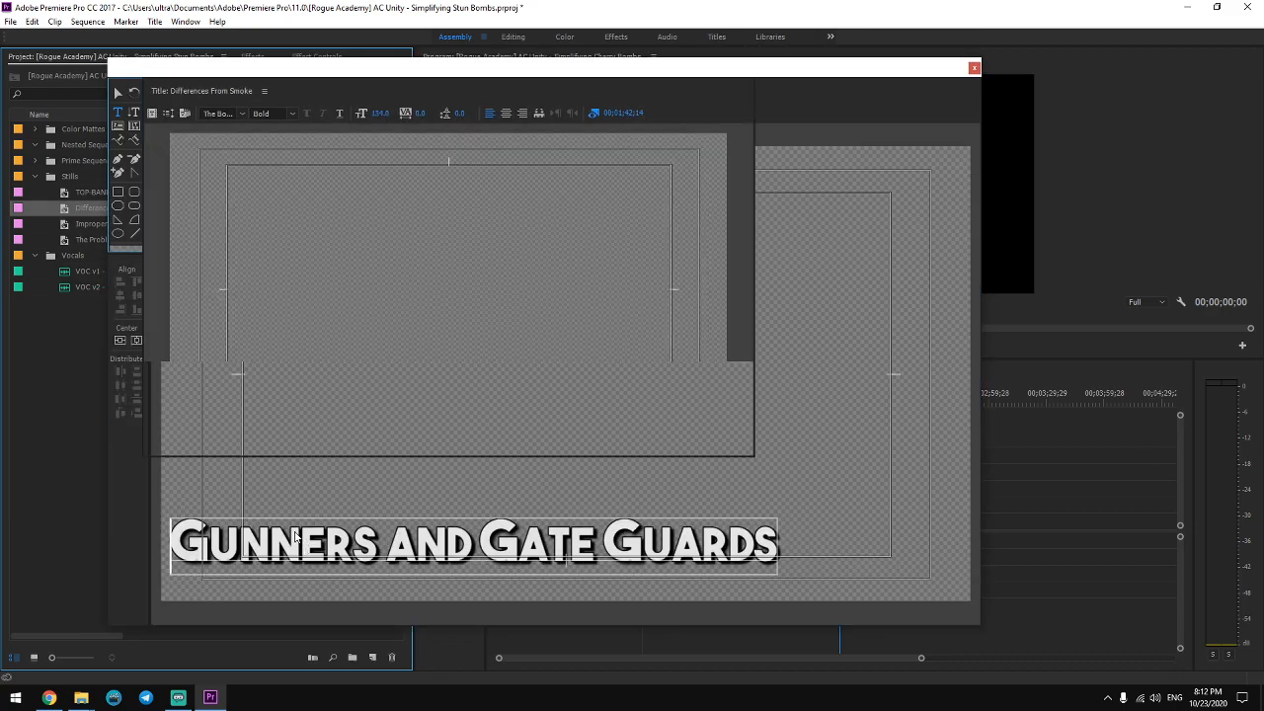
{"action": "left_click", "coordinate": [283, 405]}
{"action": "key", "text": "ctrl+a"}
{"action": "type", "text": "Differences From Smoke"}
{"action": "left_click", "coordinate": [973, 69]}
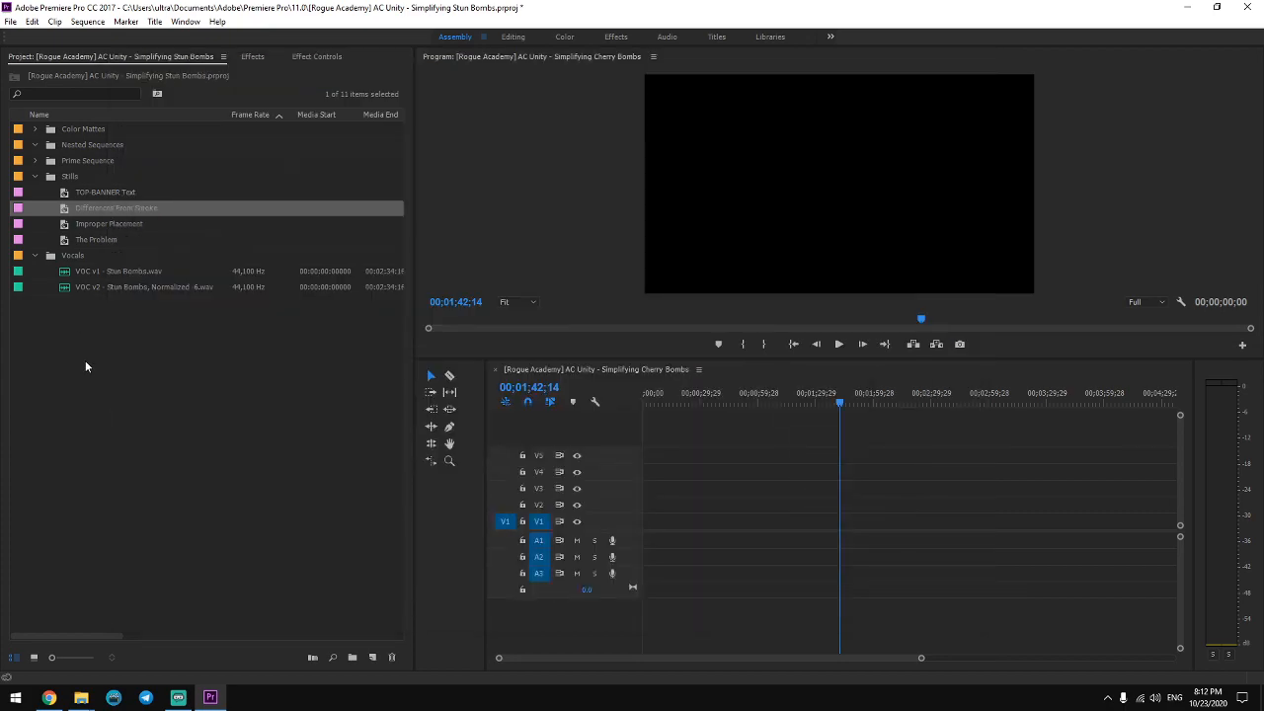
{"action": "left_click", "coordinate": [85, 366]}
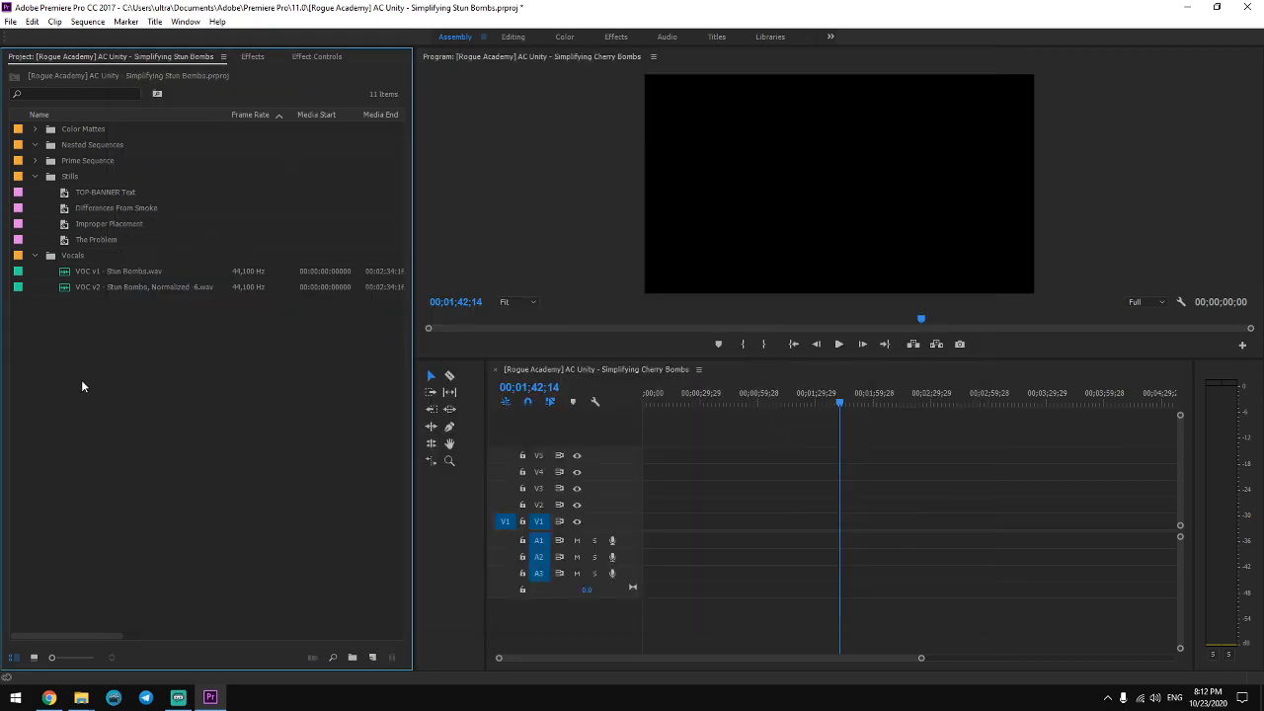
Consult the Workflowy script's sections, rename the Improper Placement still as The Bad and set its title text to "The Bad".
{"action": "left_click", "coordinate": [91, 226]}
{"action": "mouse_move", "coordinate": [179, 698]}
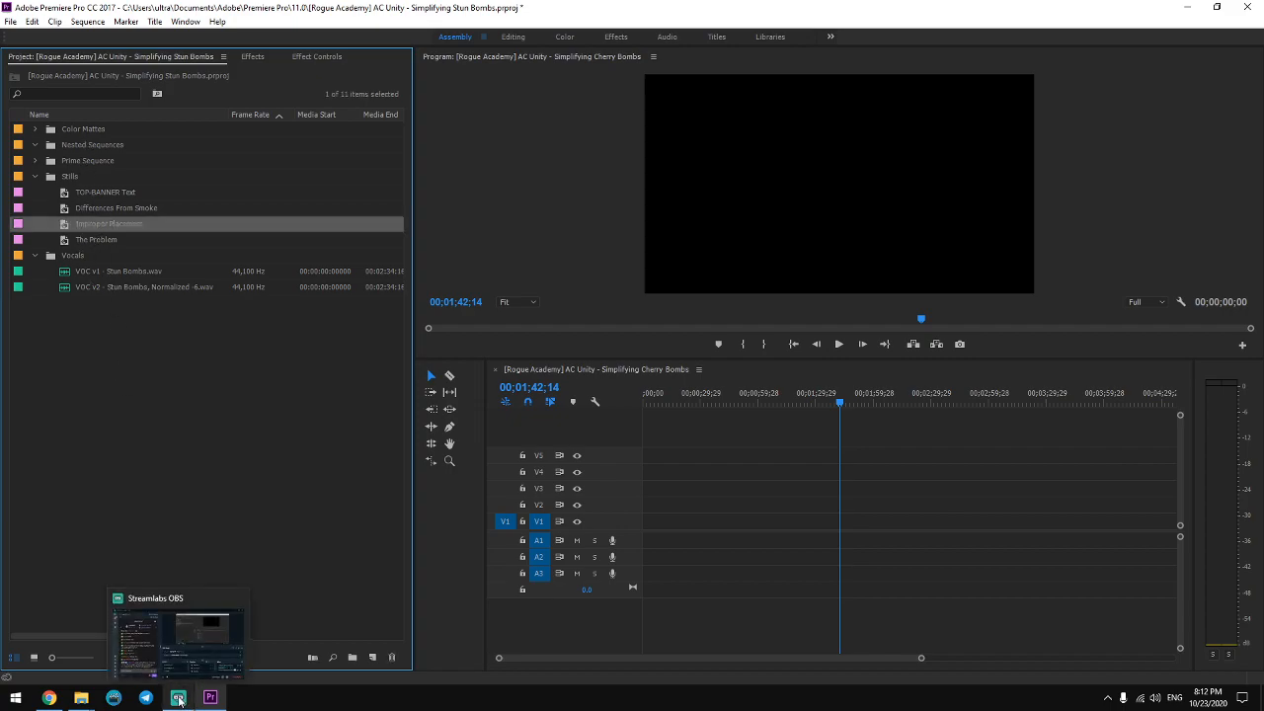
{"action": "left_click", "coordinate": [48, 698]}
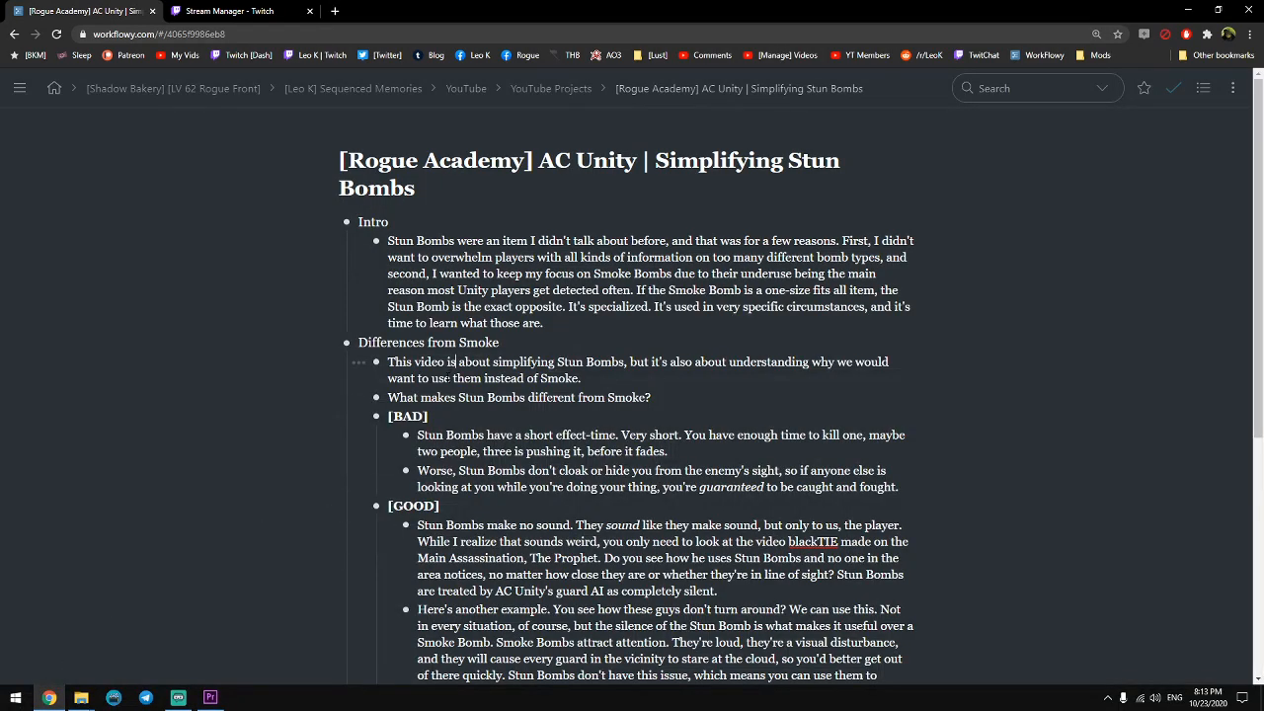
{"action": "scroll", "coordinate": [441, 405], "scroll_direction": "down", "scroll_amount": 2}
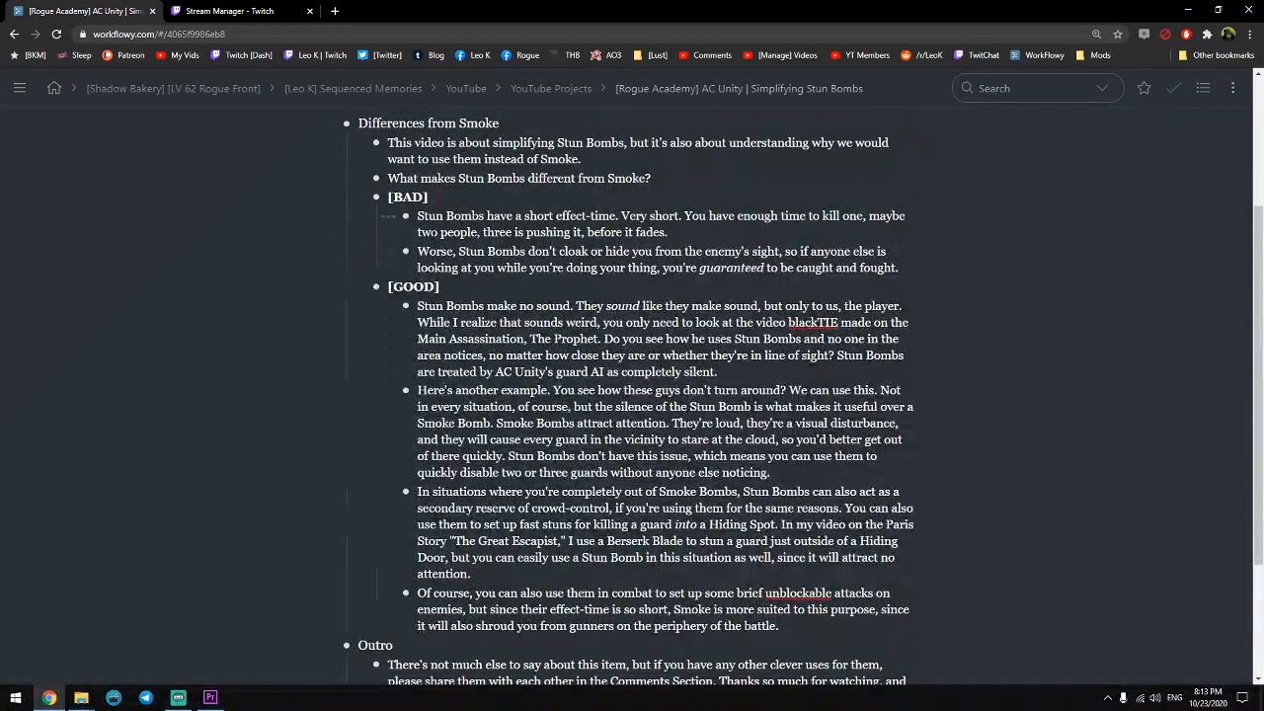
{"action": "scroll", "coordinate": [445, 471], "scroll_direction": "down", "scroll_amount": 1}
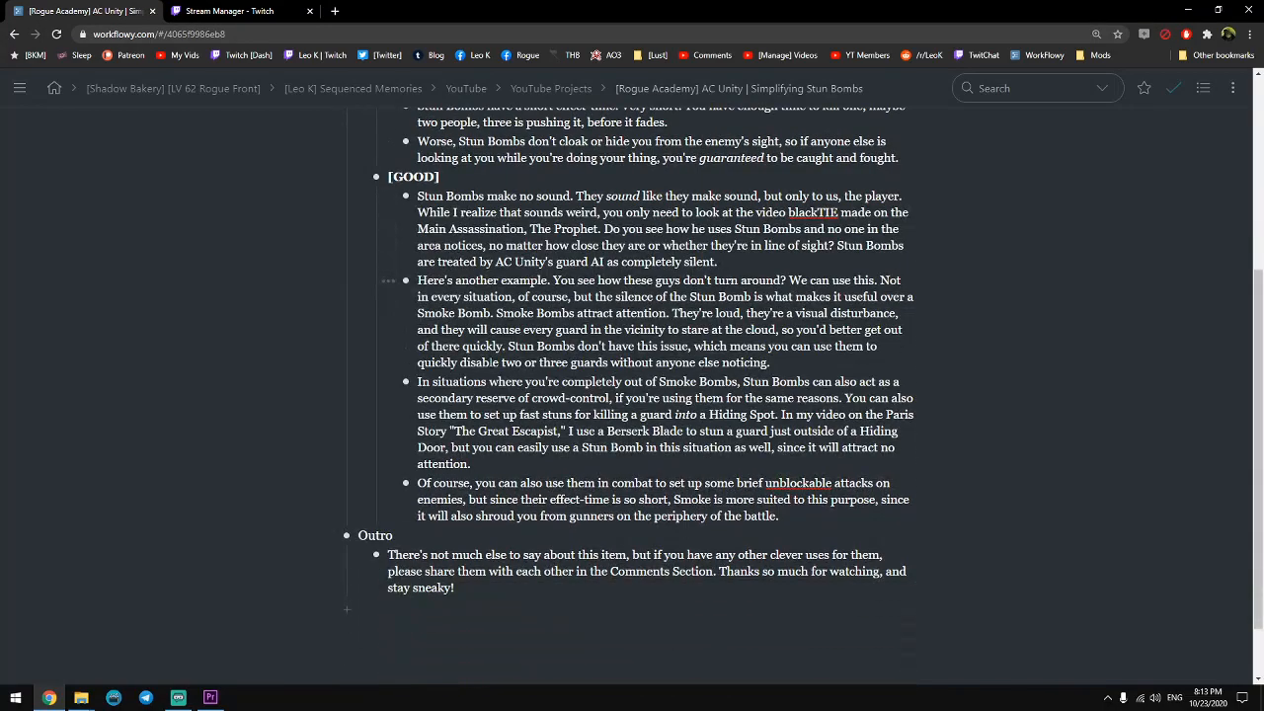
{"action": "left_click", "coordinate": [200, 703]}
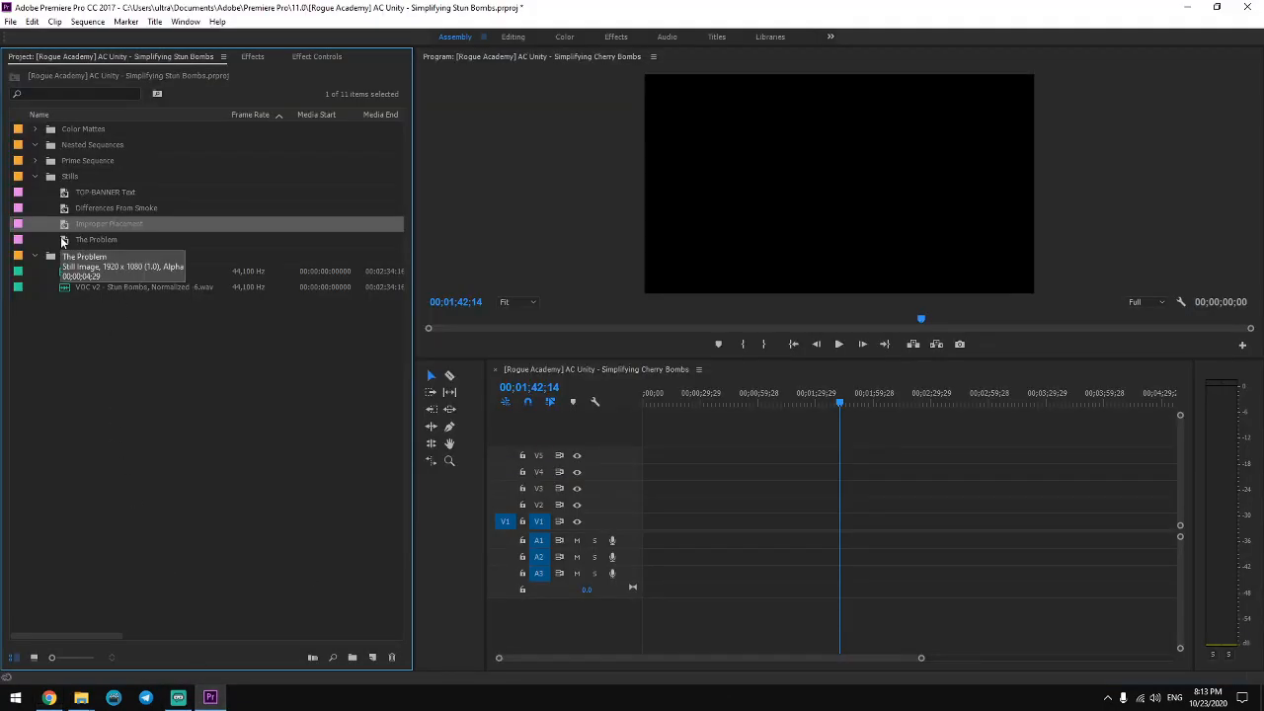
{"action": "left_click", "coordinate": [81, 227]}
{"action": "left_click", "coordinate": [120, 226]}
{"action": "type", "text": "8ad"}
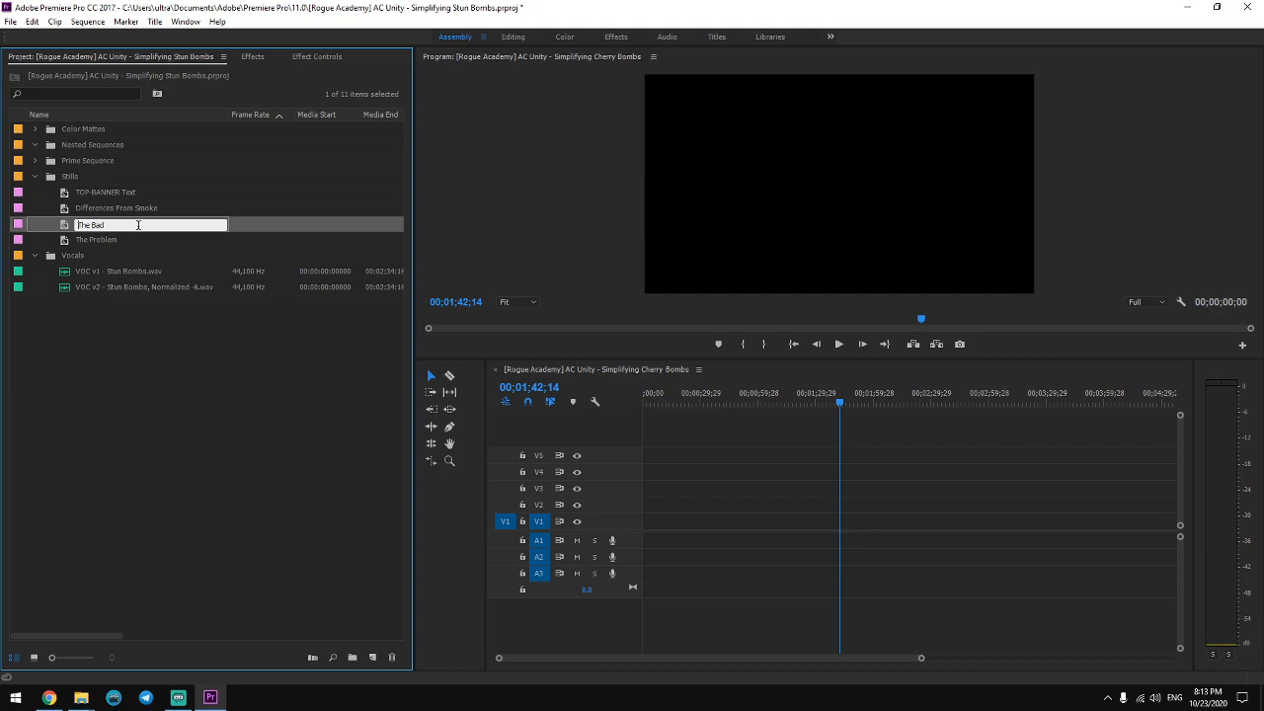
{"action": "key", "text": "Return"}
{"action": "double_click", "coordinate": [71, 225]}
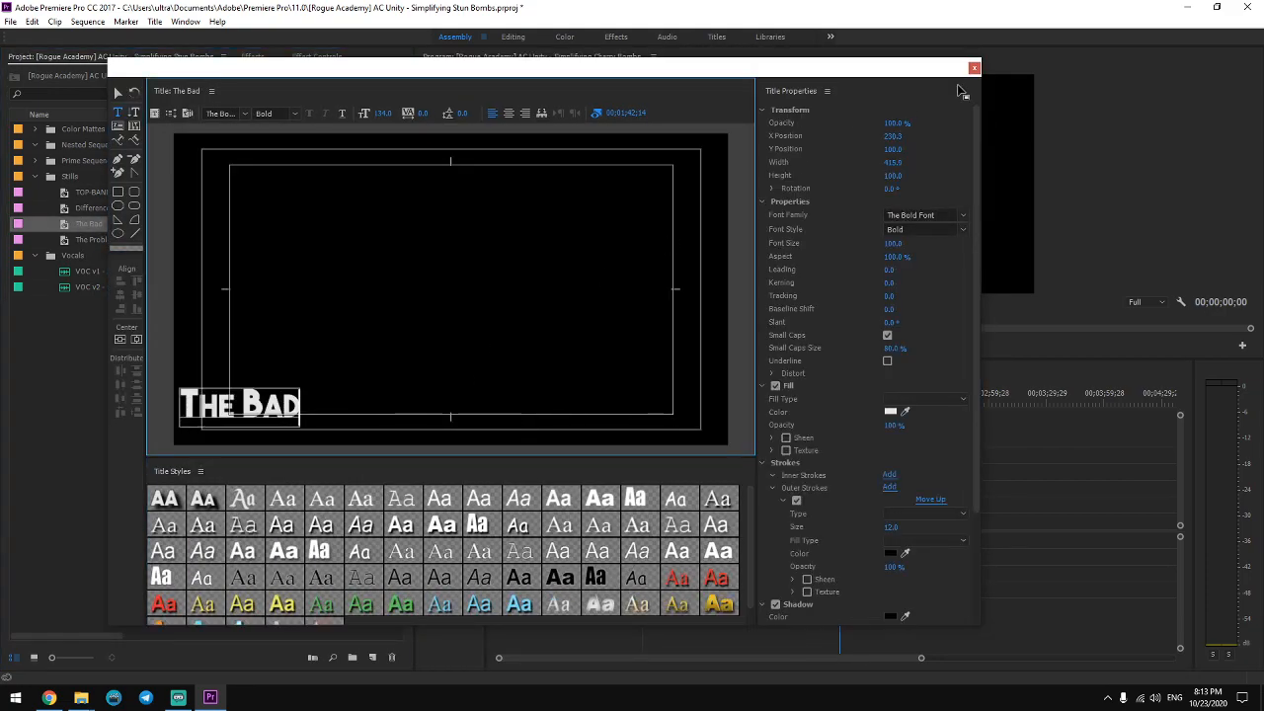
{"action": "left_click", "coordinate": [975, 67]}
Rename the The Problem still as The Good and delete it from the Stills bin.
{"action": "left_click", "coordinate": [79, 242]}
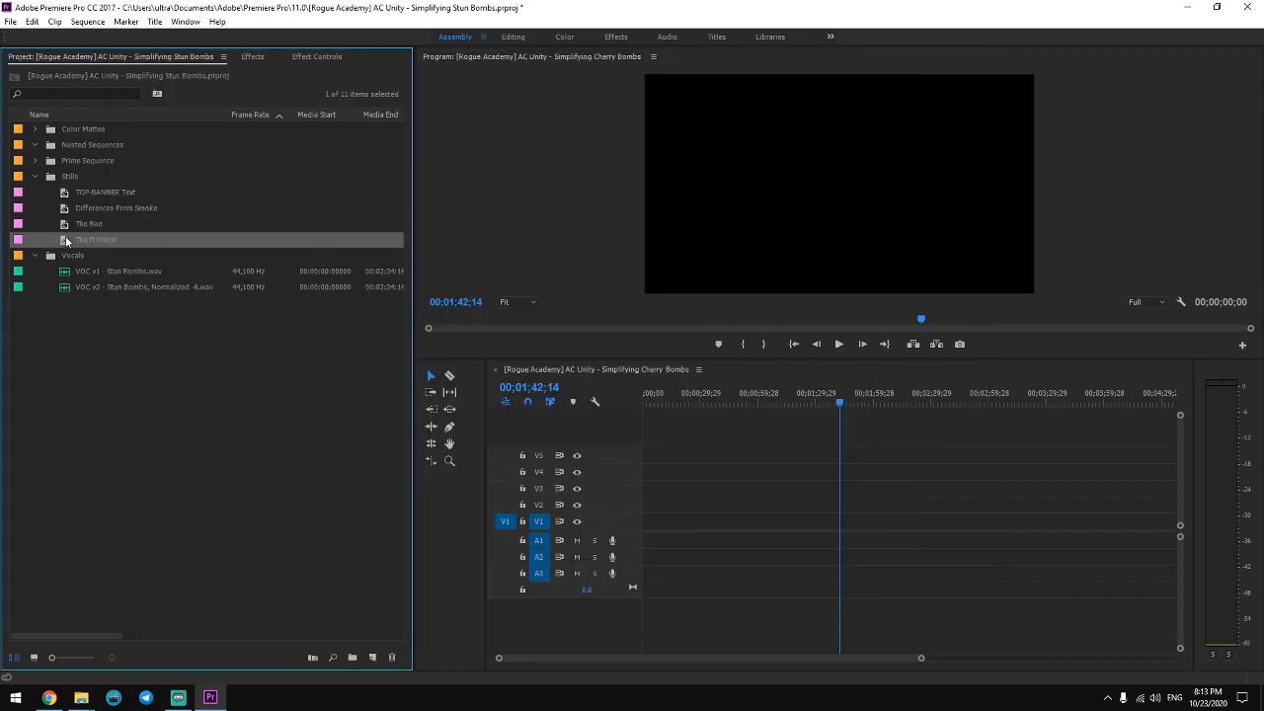
{"action": "left_click", "coordinate": [79, 241]}
{"action": "type", "text": "The Good"}
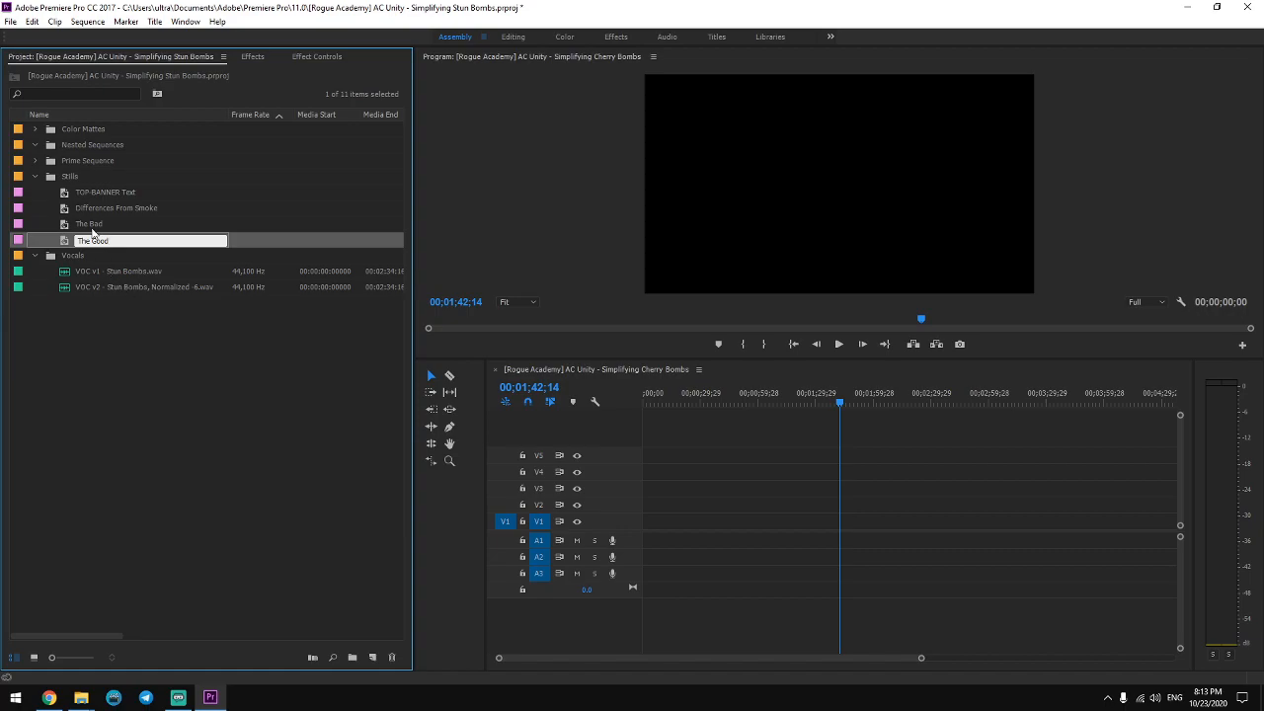
{"action": "key", "text": "Return"}
{"action": "key", "text": "Delete"}
Duplicate the The Bad still and rename the copy The Good.
{"action": "left_click", "coordinate": [66, 225]}
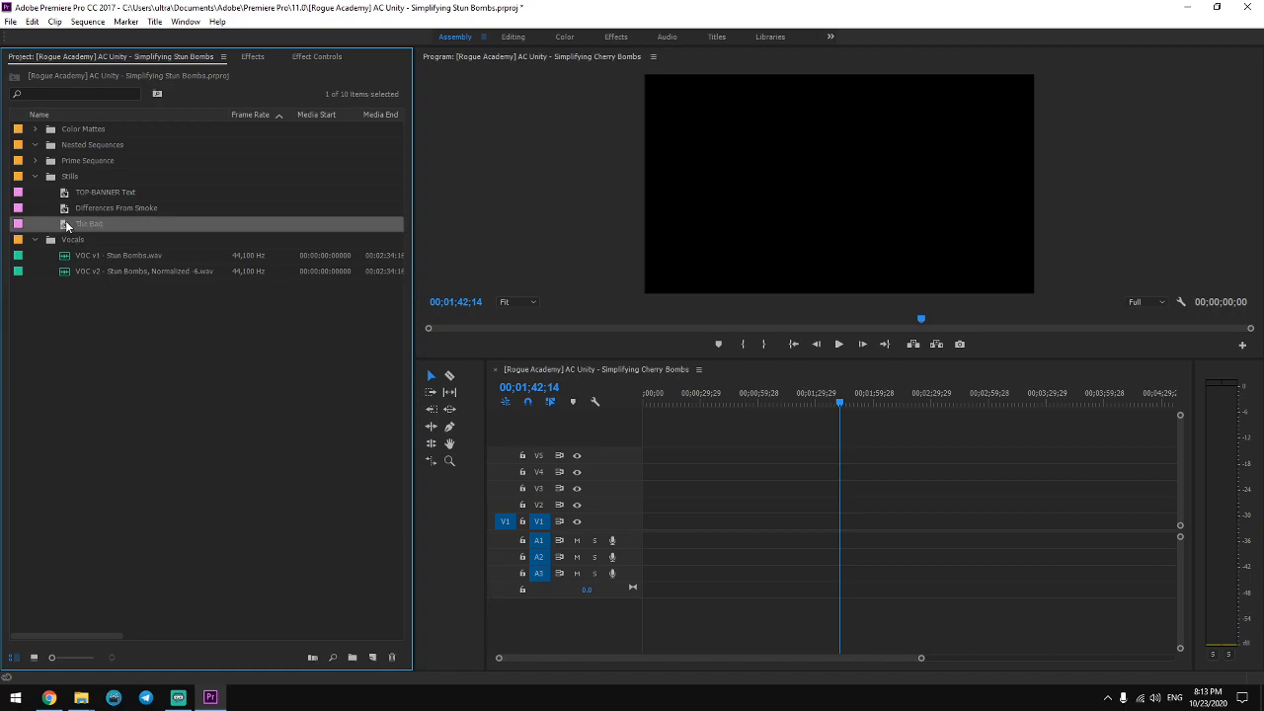
{"action": "key", "text": "ctrl+c"}
{"action": "key", "text": "ctrl+v"}
{"action": "left_click", "coordinate": [92, 240]}
{"action": "type", "text": "The Go"}
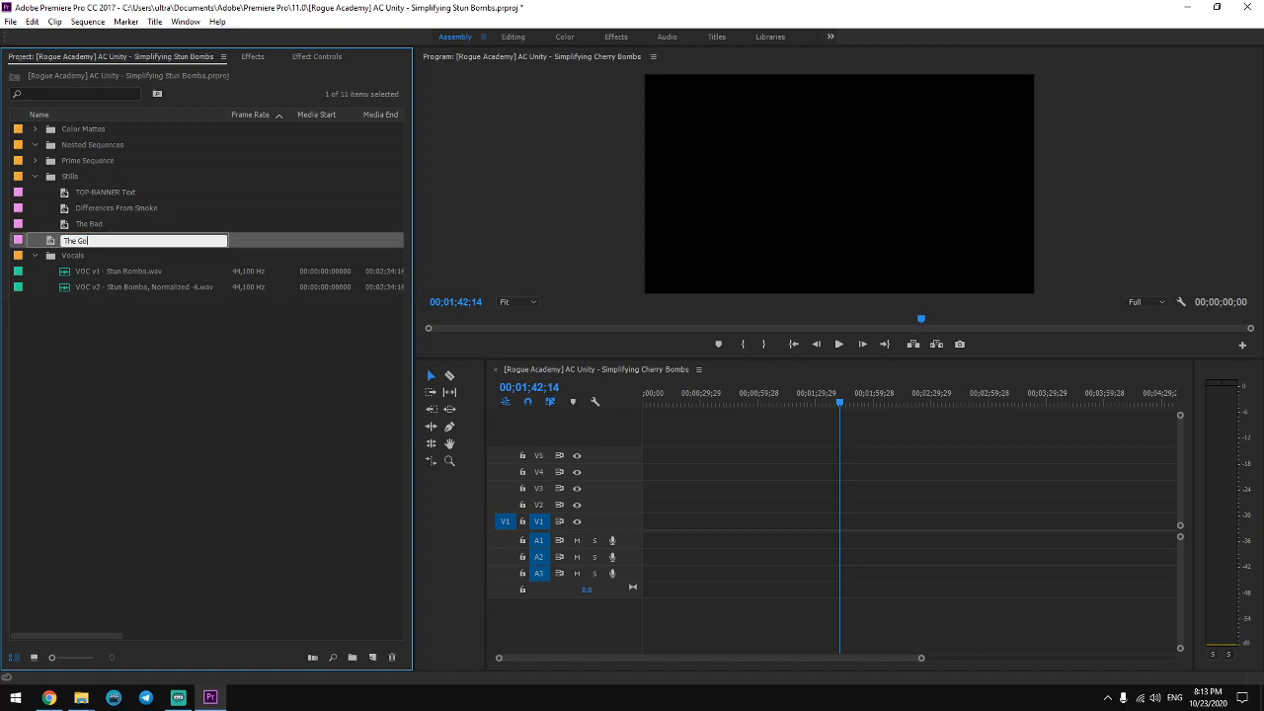
{"action": "key", "text": "Return"}
Set the wording inside the The Good title to "The Good" and move the still into the Stills bin.
{"action": "double_click", "coordinate": [50, 240]}
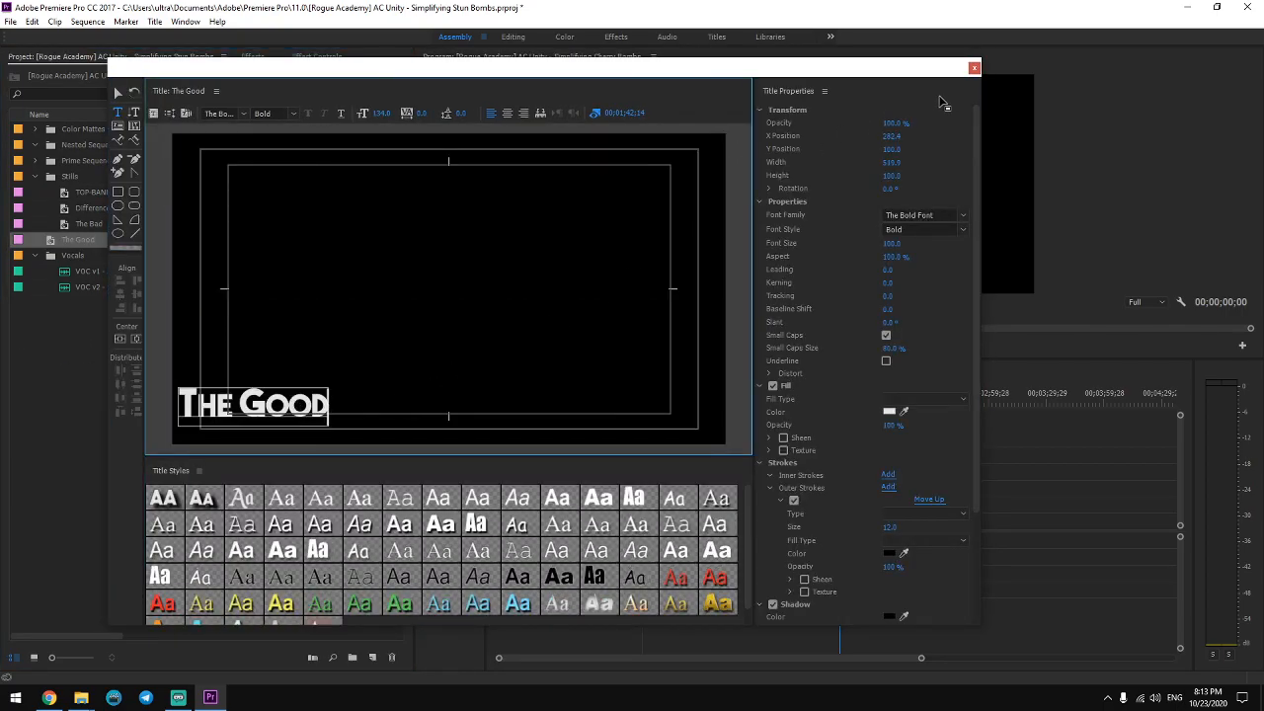
{"action": "key", "text": "ctrl+w"}
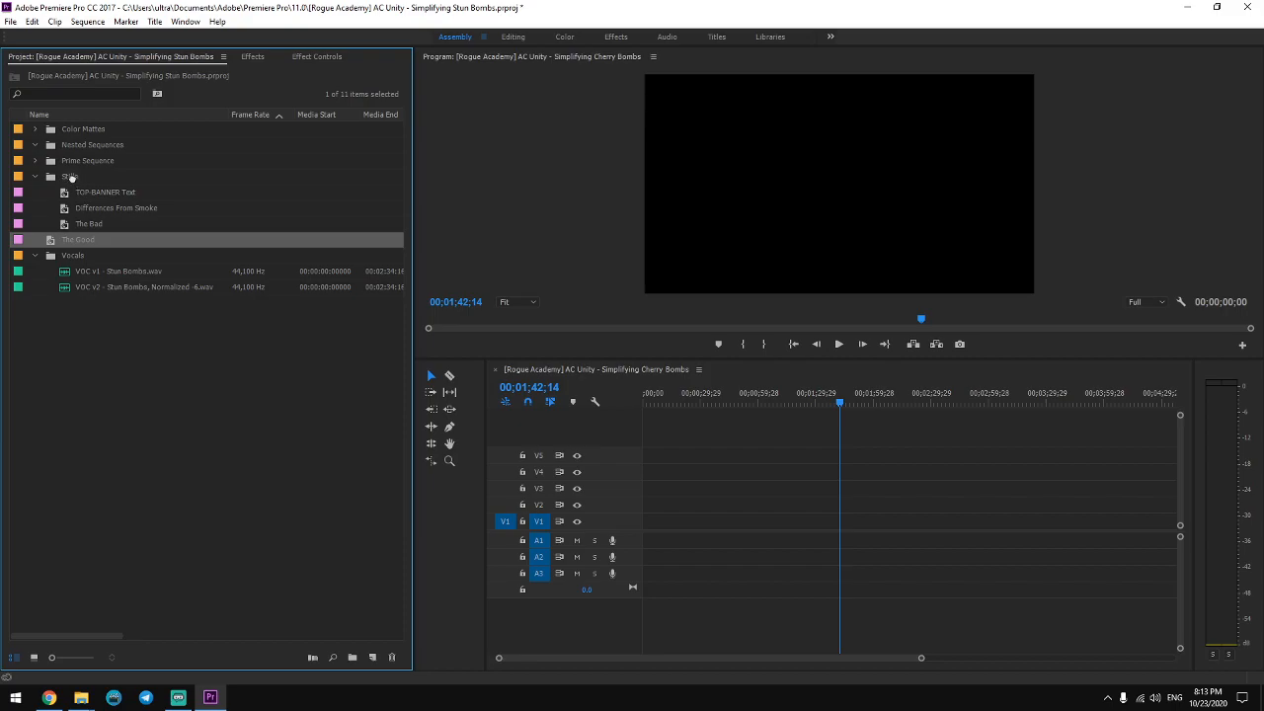
{"action": "left_click", "coordinate": [82, 194]}
Check the wording of the Differences From Smoke, The Bad, The Good and TOP-BANNER Text titles one by one.
{"action": "double_click", "coordinate": [73, 197]}
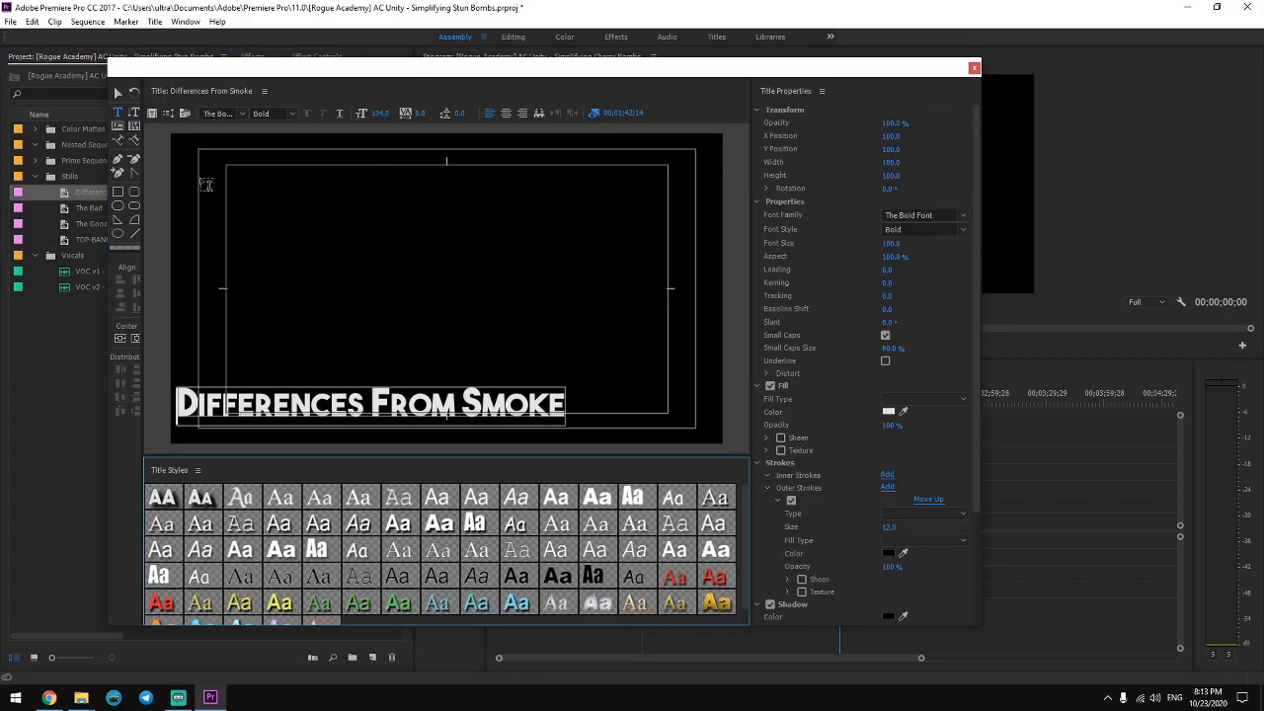
{"action": "left_click", "coordinate": [973, 69]}
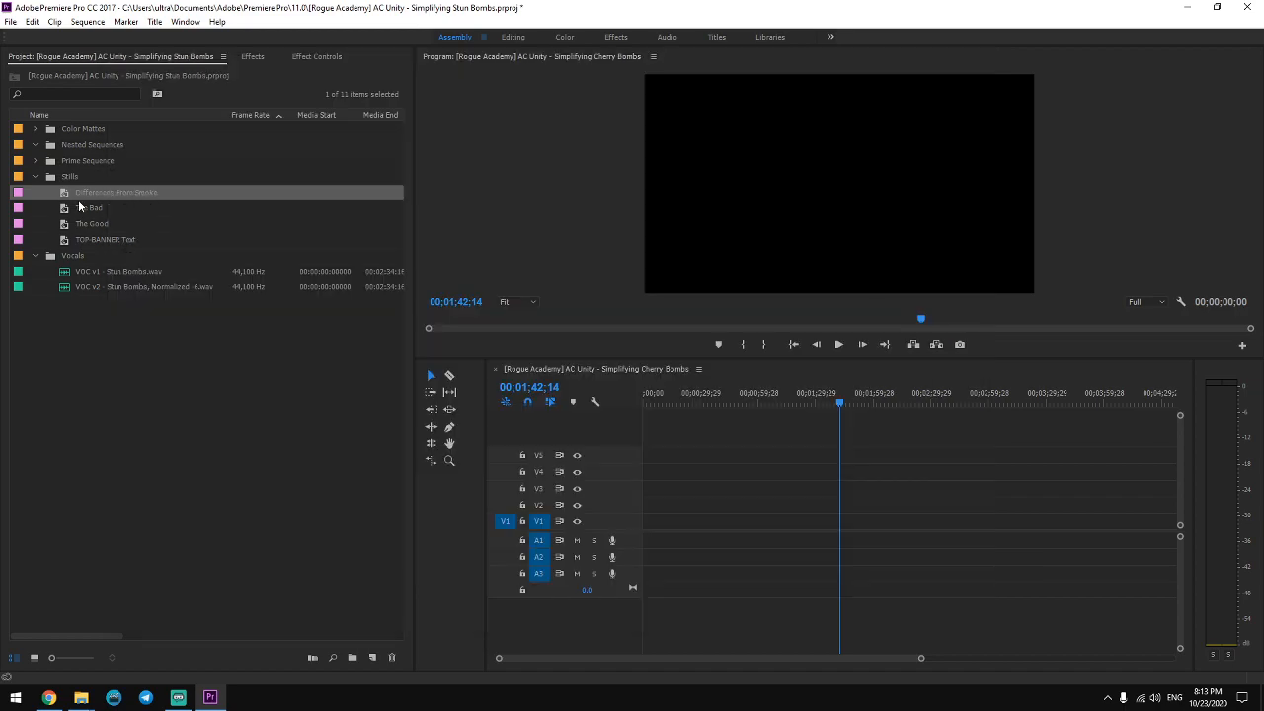
{"action": "double_click", "coordinate": [74, 208]}
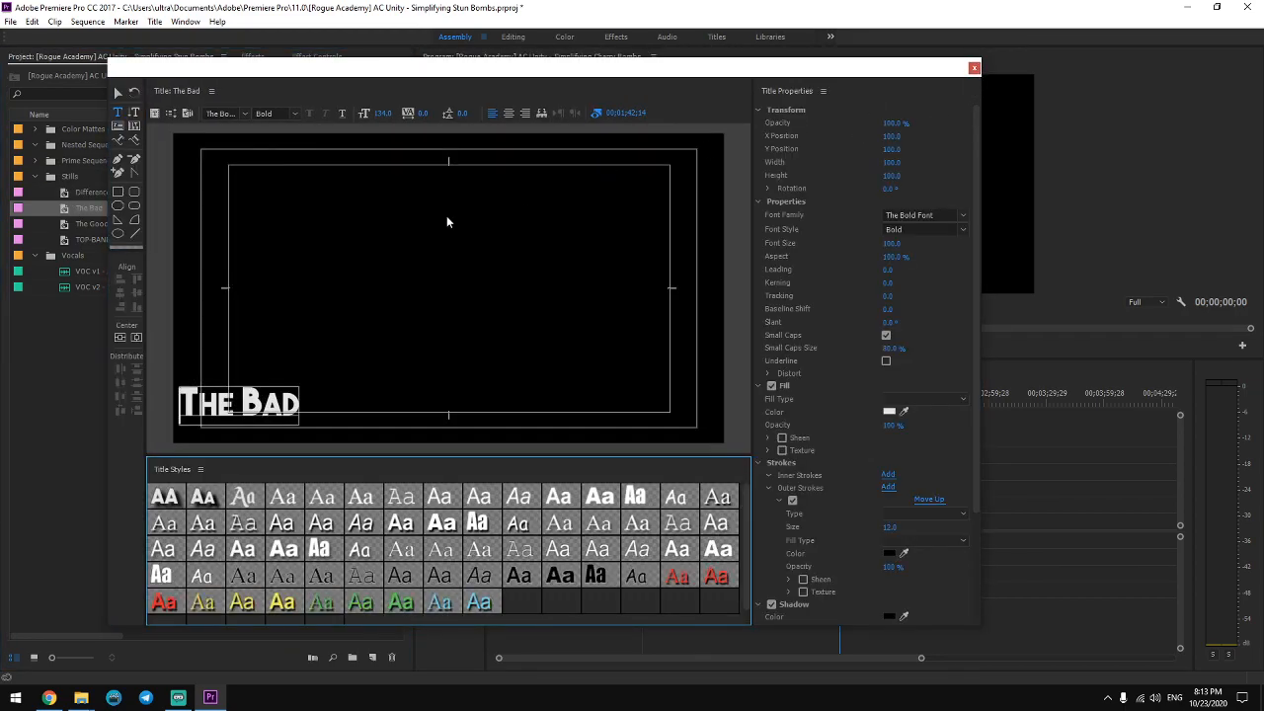
{"action": "left_click", "coordinate": [973, 69]}
{"action": "double_click", "coordinate": [79, 224]}
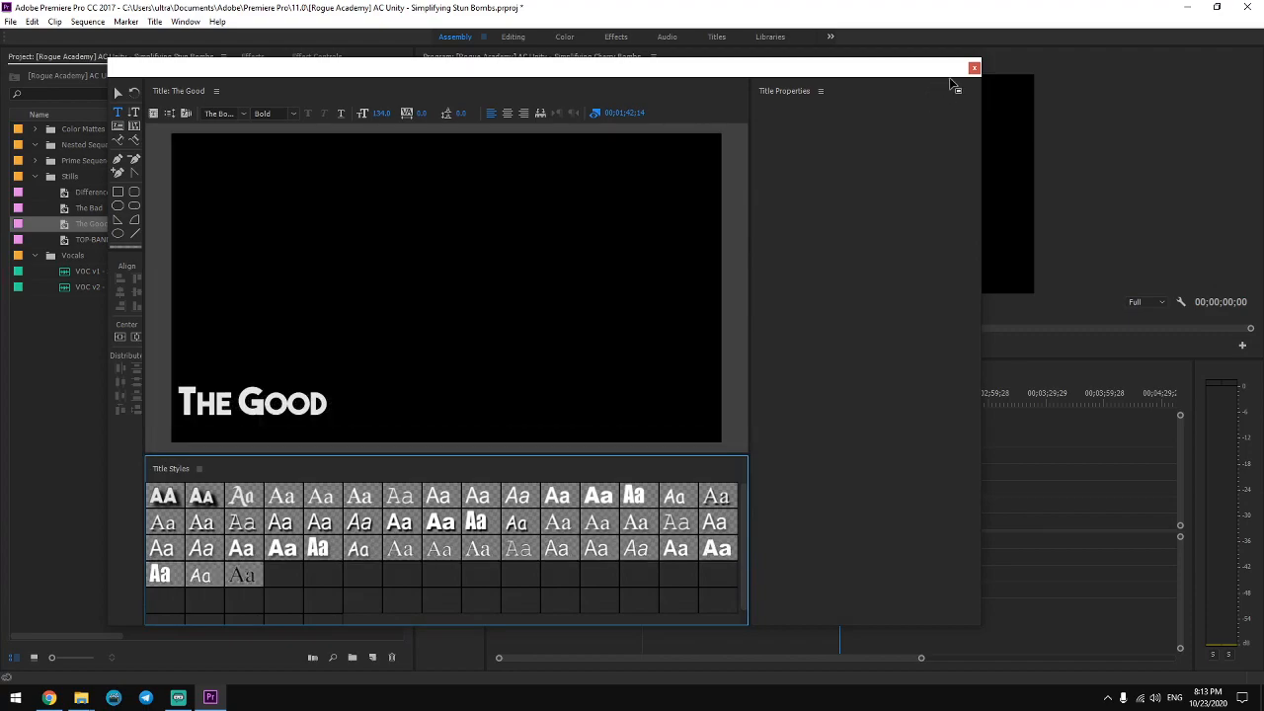
{"action": "left_click", "coordinate": [972, 68]}
{"action": "double_click", "coordinate": [59, 239]}
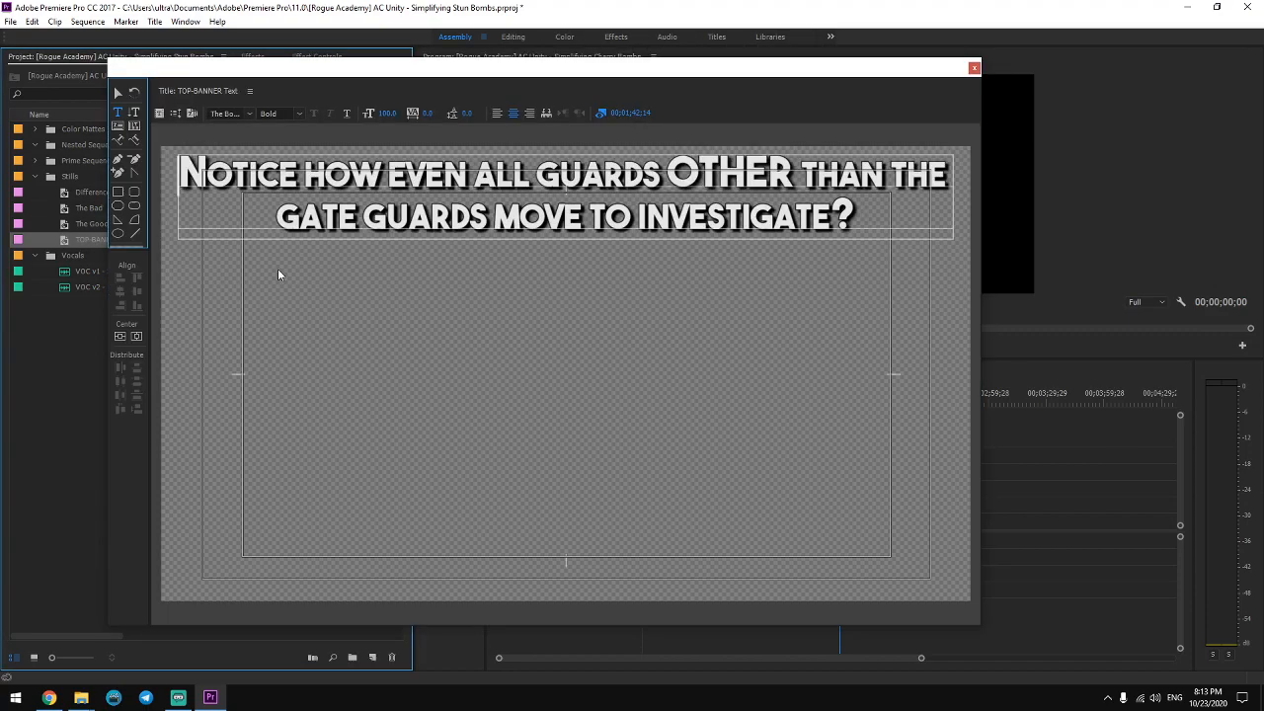
{"action": "left_click", "coordinate": [41, 388]}
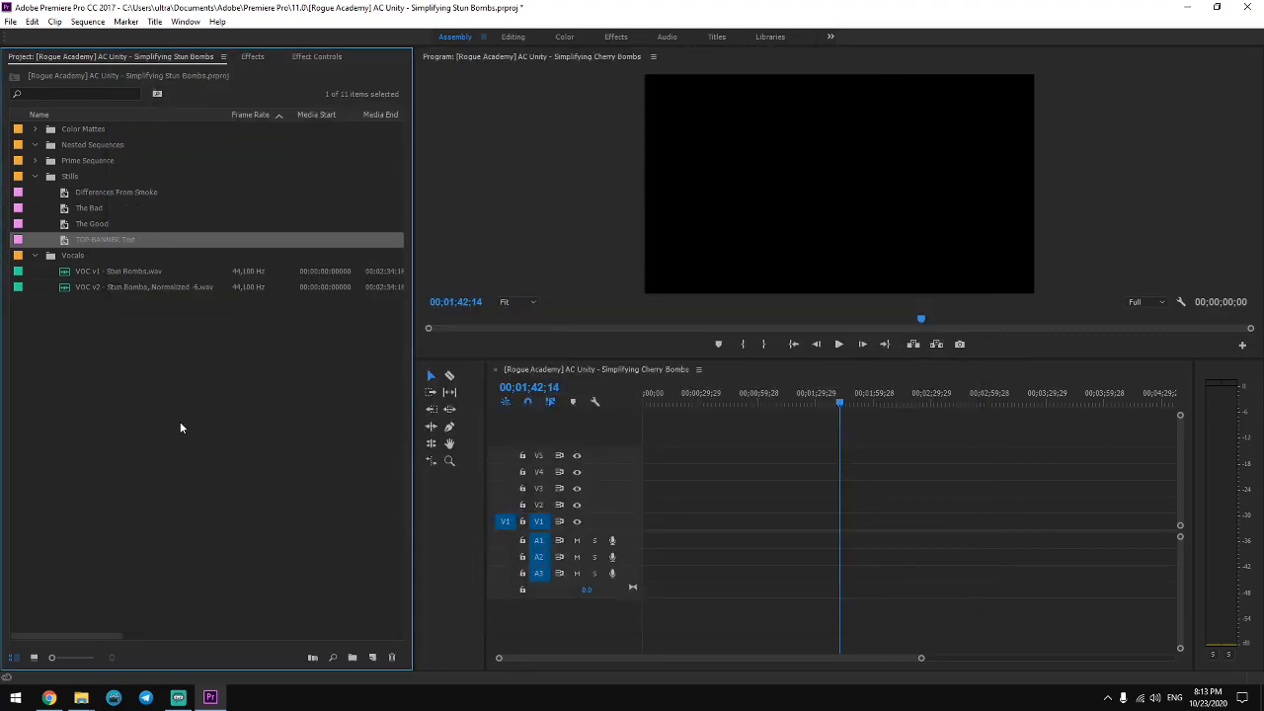
{"action": "left_click_drag", "start_coordinate": [215, 381], "coordinate": [125, 477]}
Rename the sequence in the Prime Sequence bin as "[Rogue Academy] AC Unity - Simplifying Stun Bombs".
{"action": "left_click", "coordinate": [36, 161]}
{"action": "left_click", "coordinate": [61, 174]}
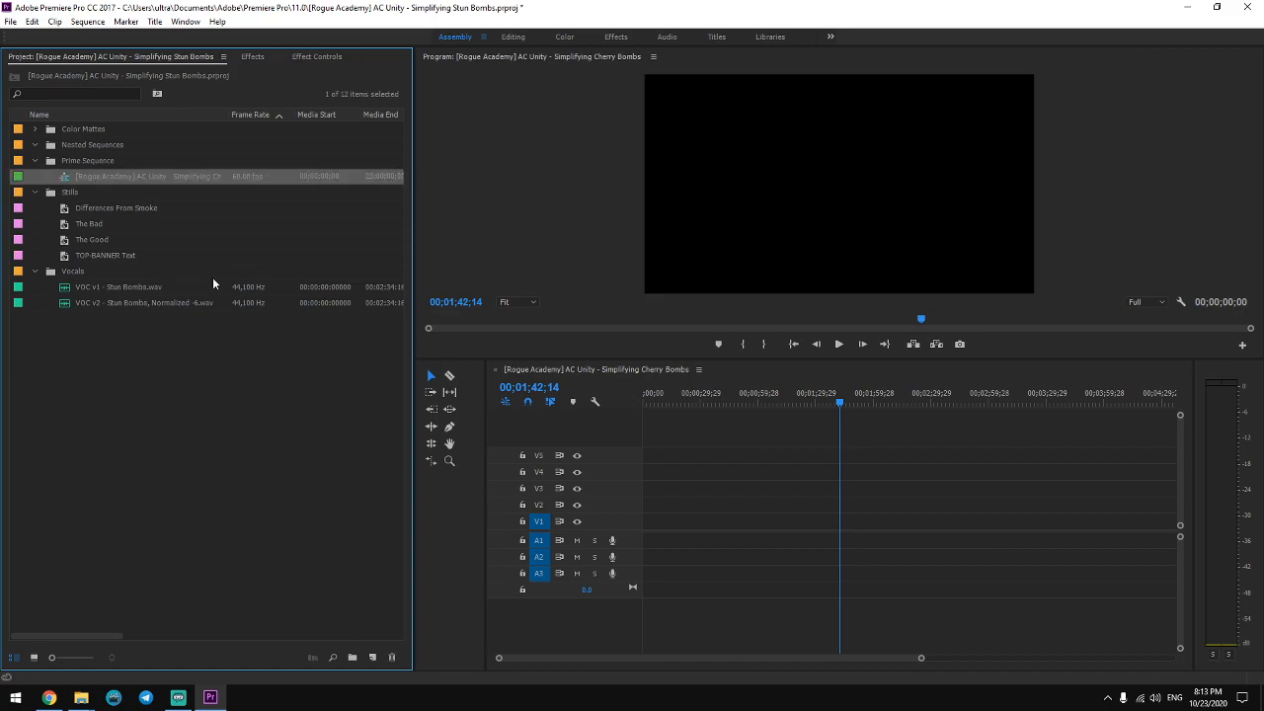
{"action": "left_click", "coordinate": [141, 176]}
{"action": "key", "text": "End"}
{"action": "key", "text": "ctrl+shift+Left"}
{"action": "key", "text": "ctrl+shift+Left"}
{"action": "type", "text": "Stun Bombs"}
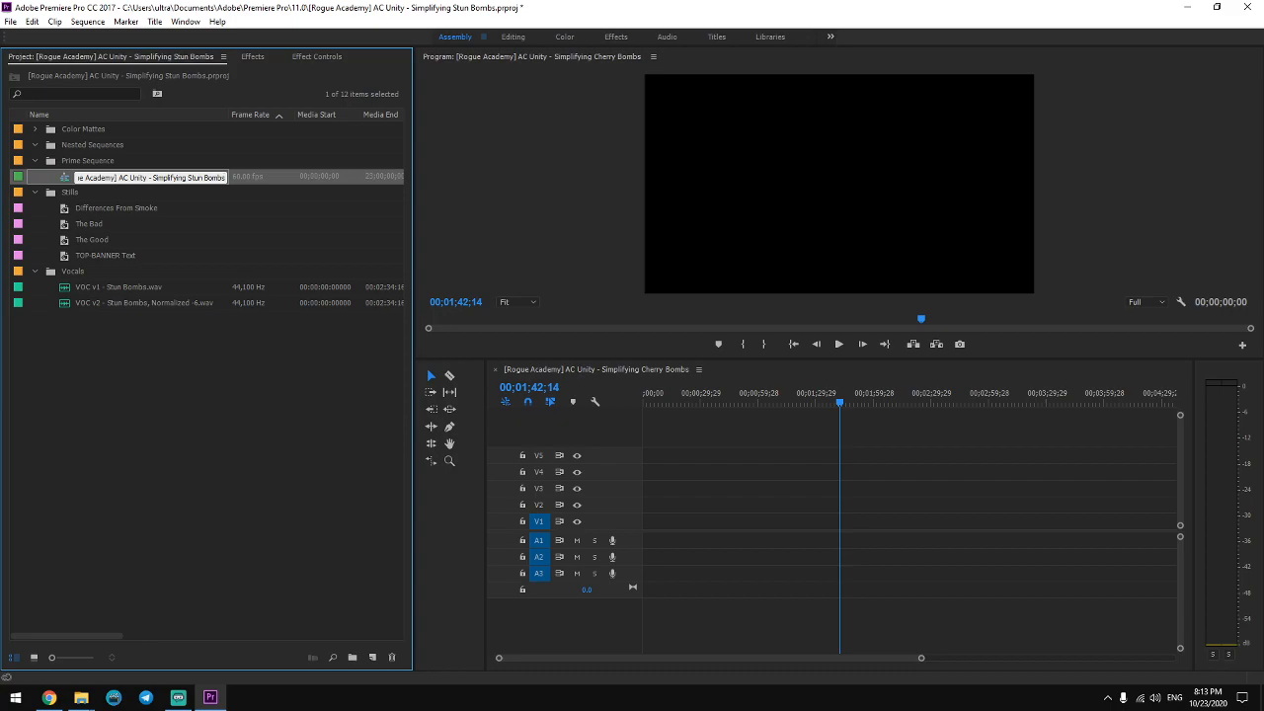
{"action": "key", "text": "BackSpace"}
{"action": "type", "text": "s"}
{"action": "key", "text": "Return"}
{"action": "left_click", "coordinate": [283, 319]}
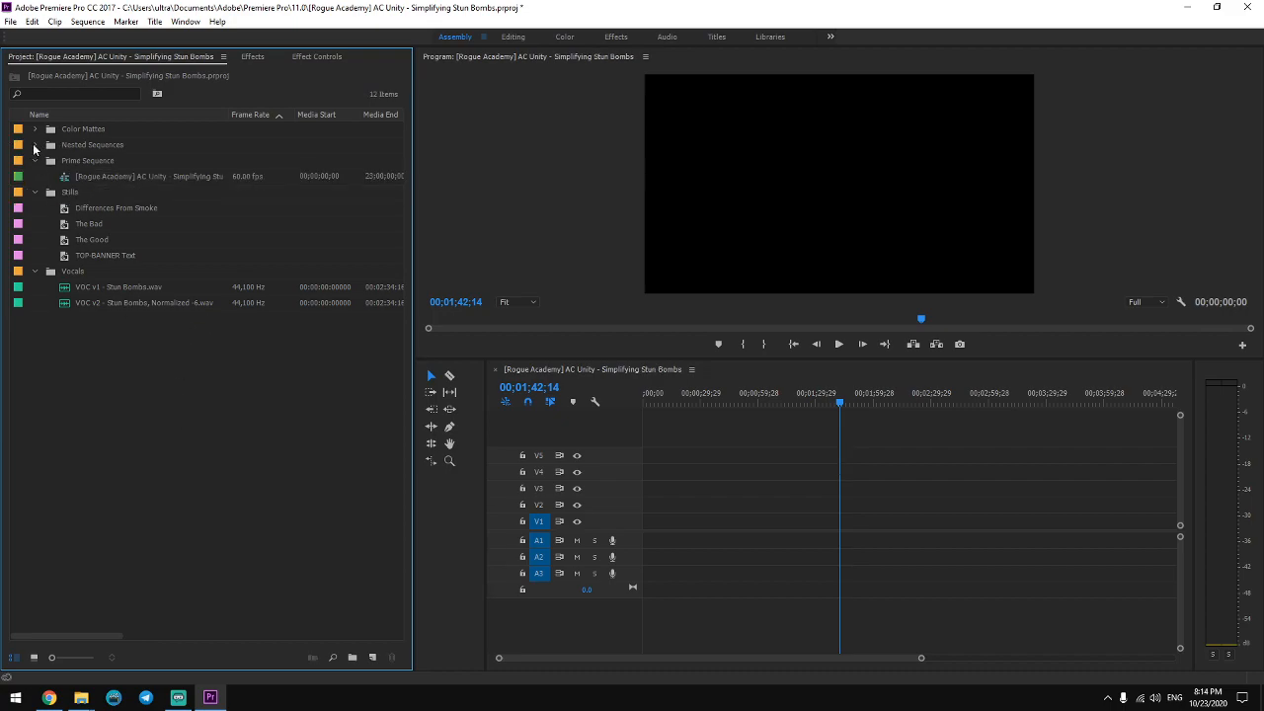
Check the Color Mattes bin, then switch to the Twitch Stream Manager in Chrome to read the chat.
{"action": "left_click", "coordinate": [37, 129]}
{"action": "left_click", "coordinate": [37, 129]}
{"action": "left_click", "coordinate": [49, 697]}
{"action": "left_click_drag", "start_coordinate": [96, 8], "coordinate": [1262, 208]}
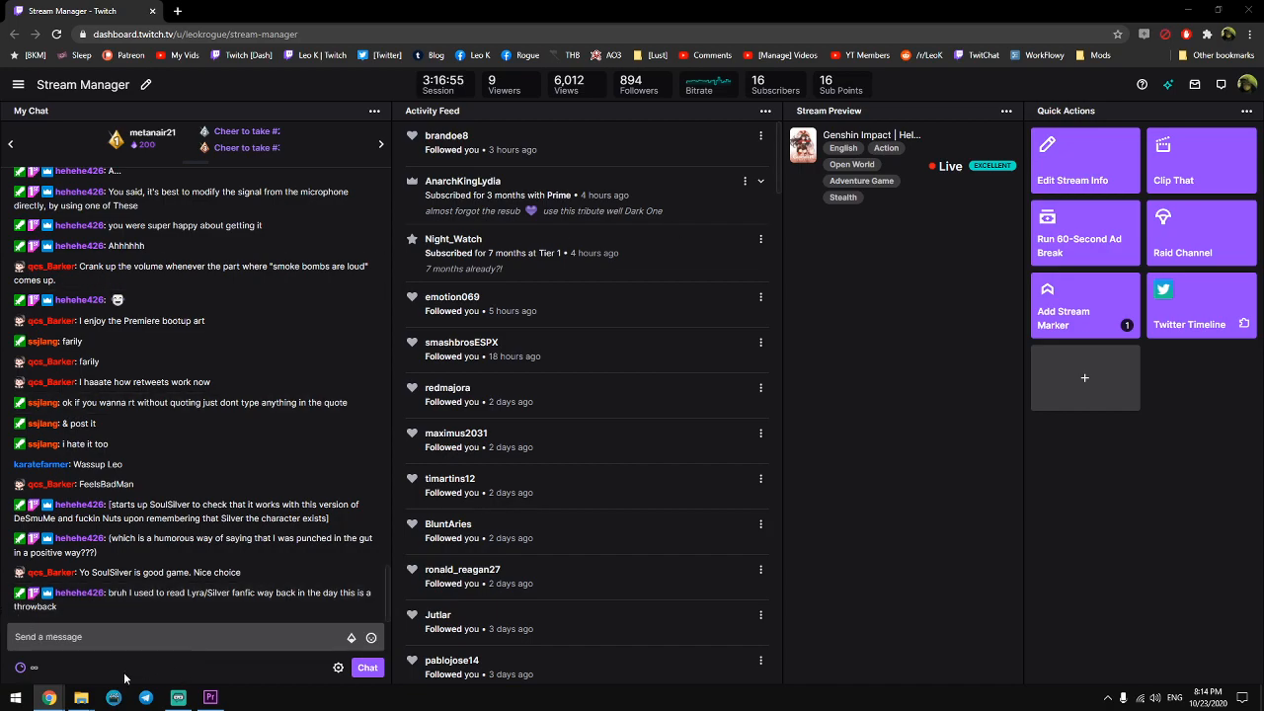
In File Explorer, rename the Assassin's Creed Unity screenshot in the Capture Gallery's game folder as Chokin' Dude.
{"action": "mouse_move", "coordinate": [81, 697]}
{"action": "left_click", "coordinate": [59, 642]}
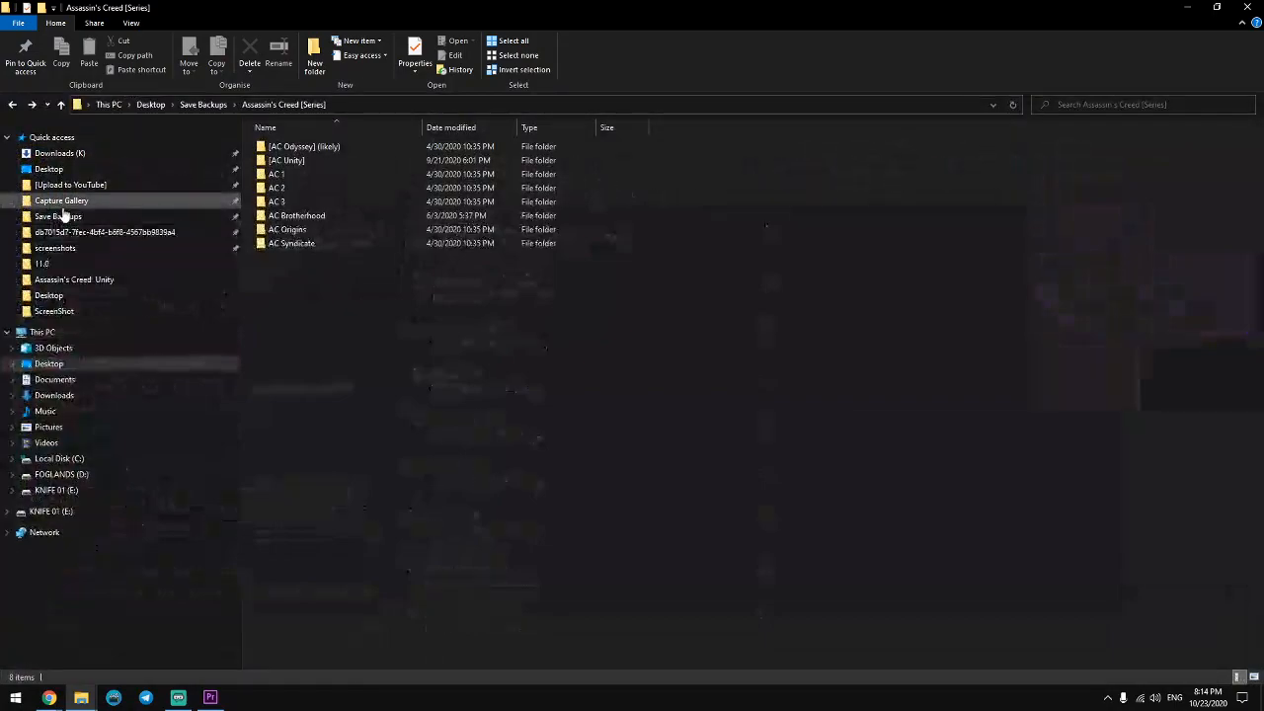
{"action": "left_click", "coordinate": [62, 201]}
{"action": "double_click", "coordinate": [476, 203]}
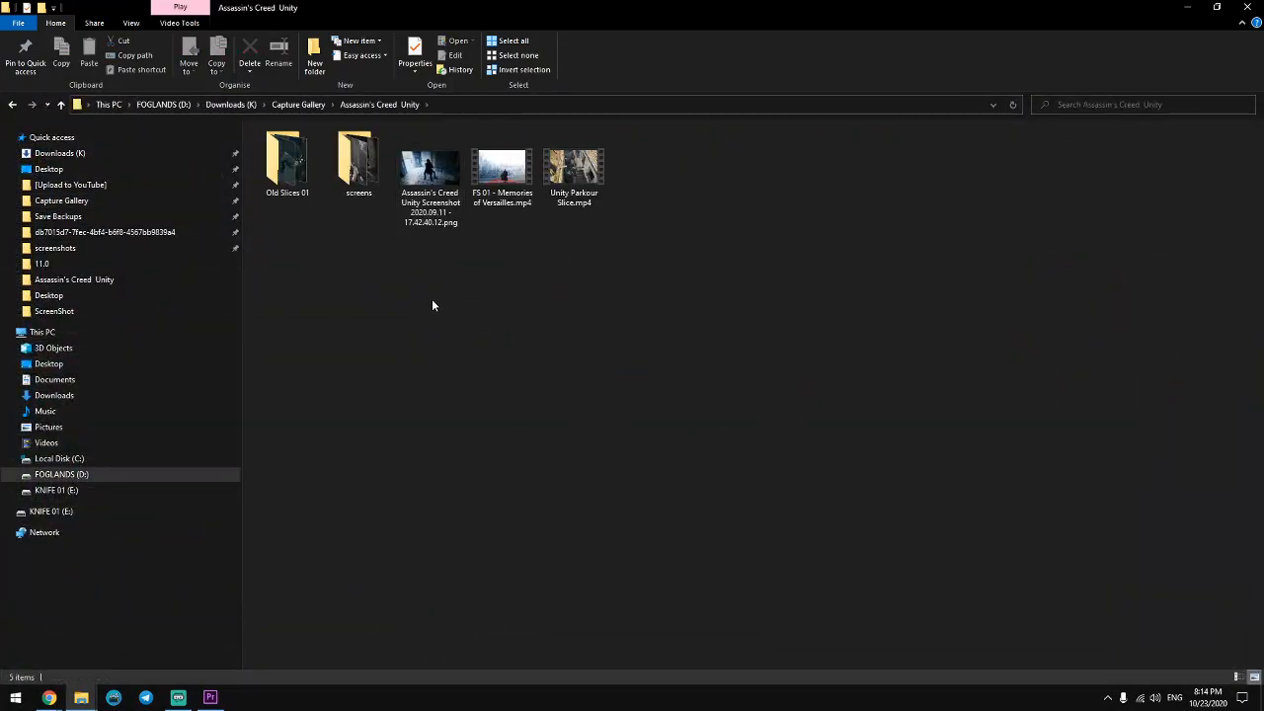
{"action": "left_click", "coordinate": [433, 212]}
{"action": "key", "text": "F2"}
{"action": "type", "text": "Chokin' Dude"}
{"action": "key", "text": "Return"}
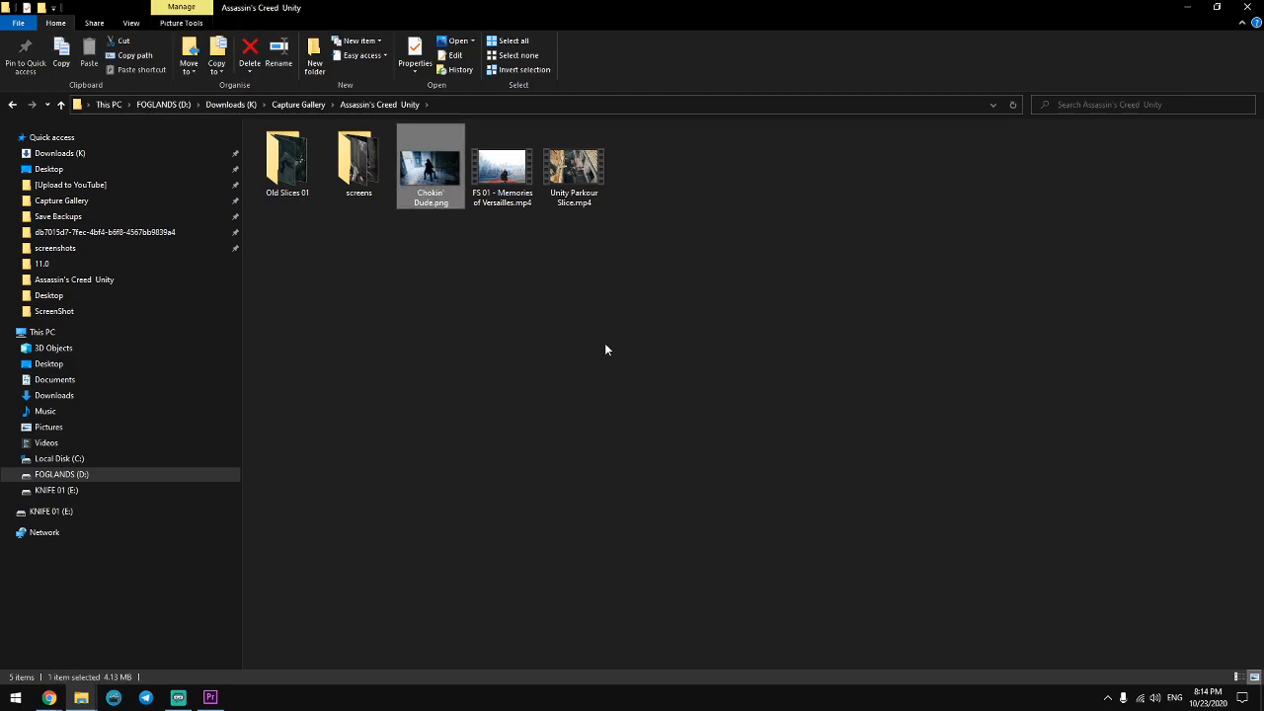
Place Chokin' Dude.png in the screens subfolder of the Assassin's Creed Unity captures.
{"action": "left_click", "coordinate": [358, 163]}
{"action": "double_click", "coordinate": [358, 163]}
{"action": "left_click", "coordinate": [458, 395]}
{"action": "key", "text": "ctrl+v"}
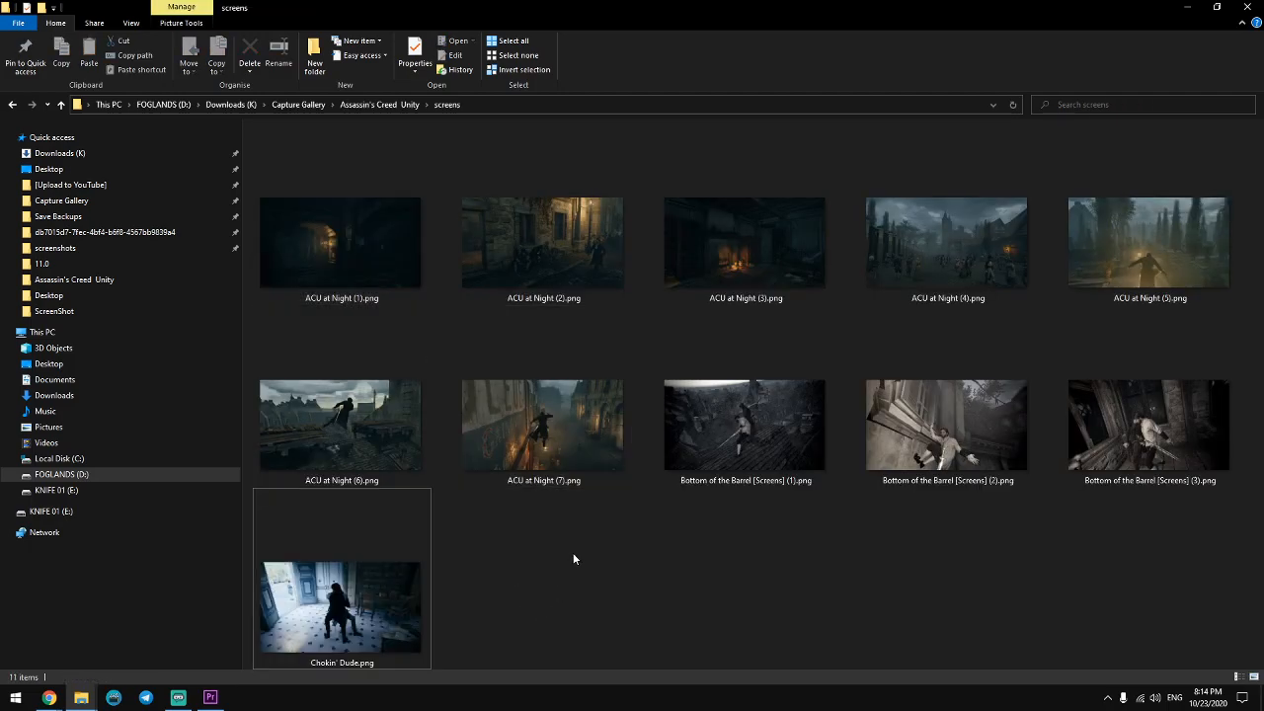
Open Bottom of the Barrel [Screens] (2).png in Photos and capture a screen snip of the character's enlarged face.
{"action": "double_click", "coordinate": [990, 423]}
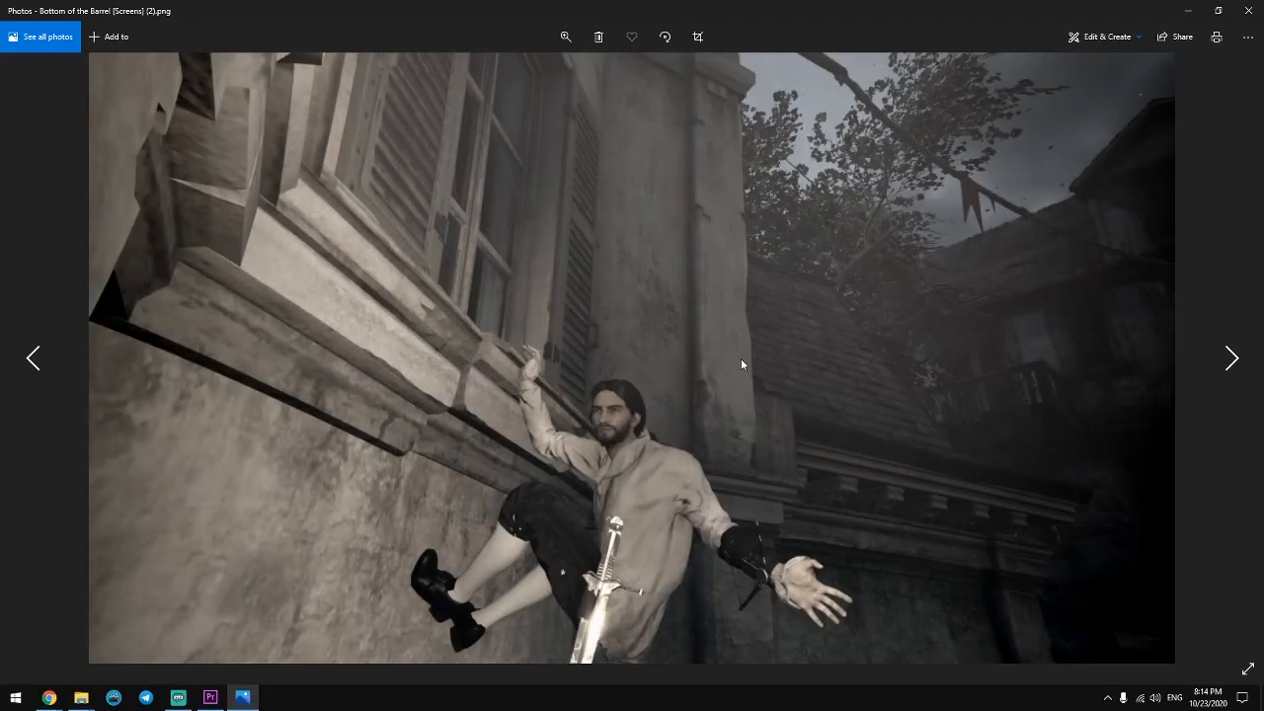
{"action": "key", "text": "alt+F4"}
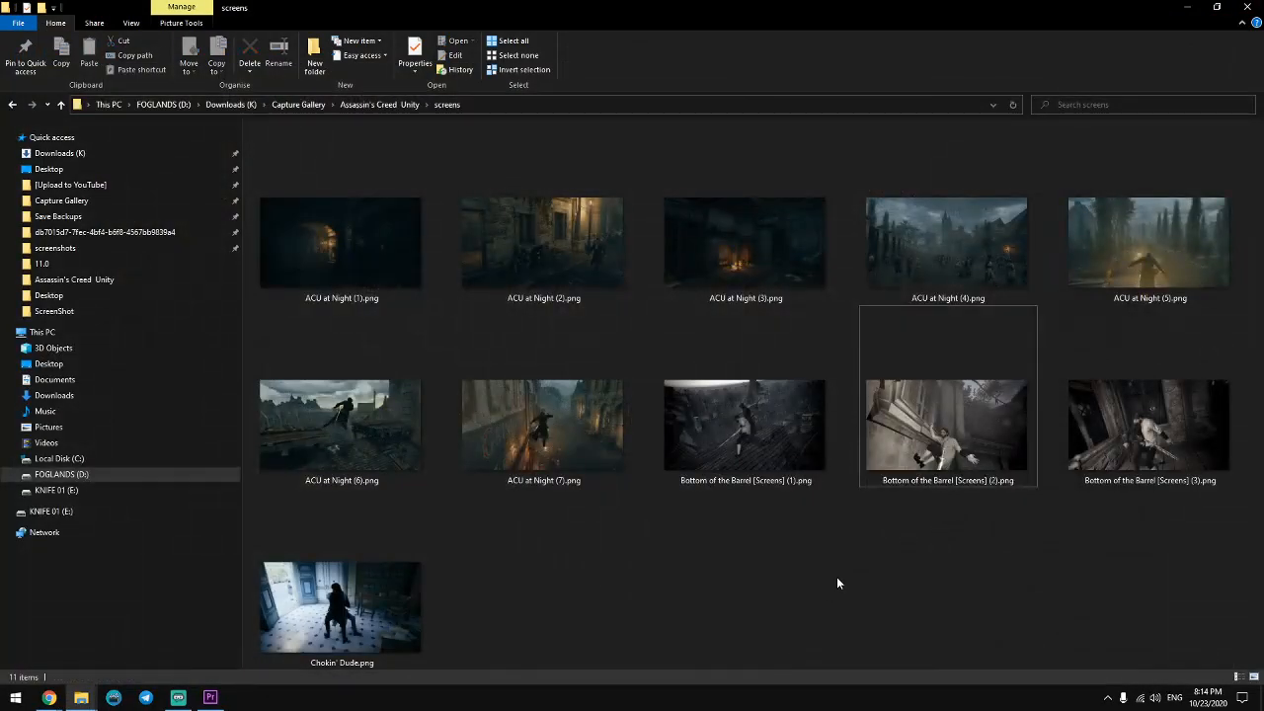
{"action": "double_click", "coordinate": [946, 425]}
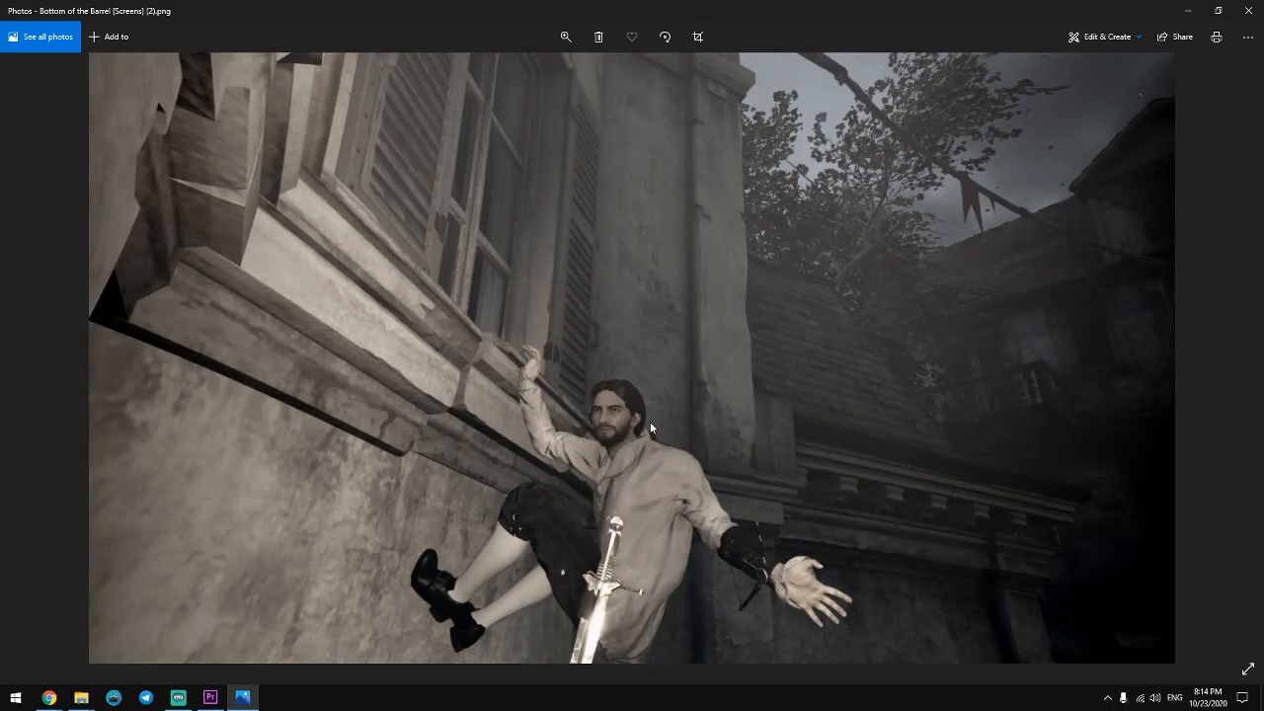
{"action": "scroll", "coordinate": [650, 422], "scroll_direction": "up", "scroll_amount": 5}
{"action": "scroll", "coordinate": [664, 364], "scroll_direction": "up", "scroll_amount": 3}
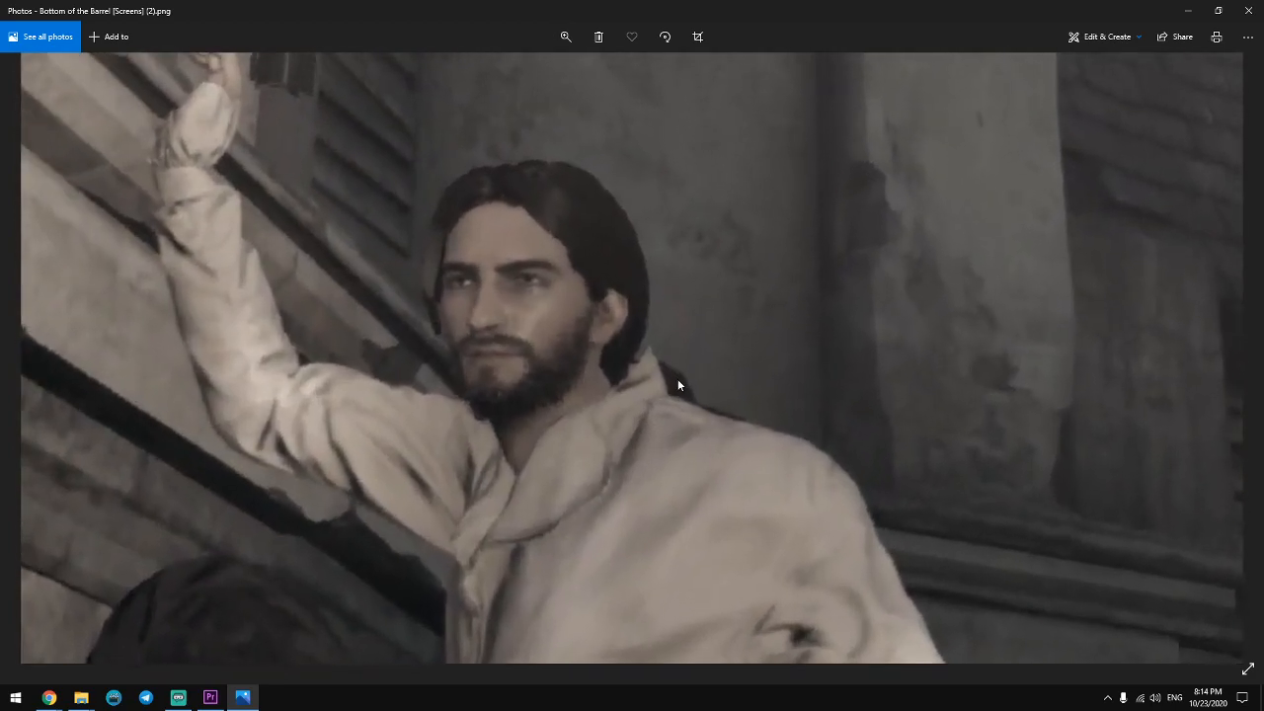
{"action": "scroll", "coordinate": [757, 434], "scroll_direction": "down", "scroll_amount": 2}
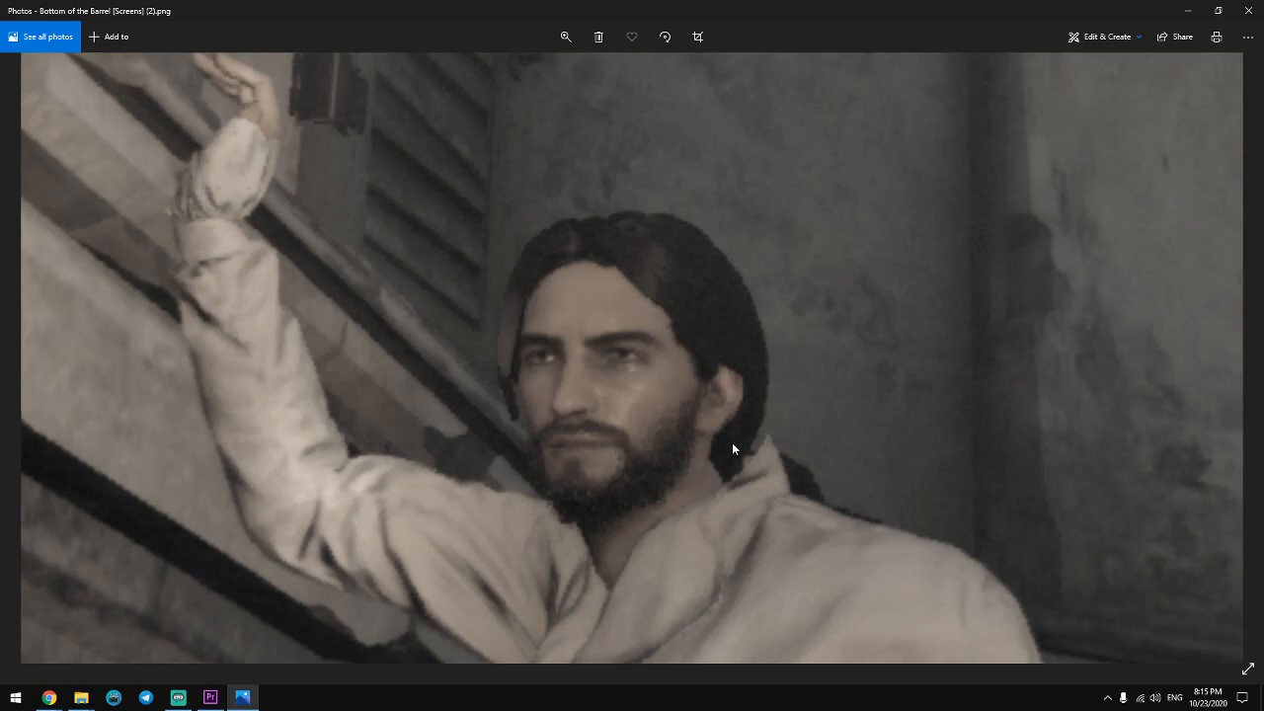
{"action": "key", "text": "super+shift+s"}
{"action": "mouse_move", "coordinate": [491, 203]}
{"action": "left_mouse_down"}
{"action": "mouse_move", "coordinate": [679, 455]}
{"action": "mouse_move", "coordinate": [777, 527]}
{"action": "left_mouse_up"}
Open Twitter in a new Chrome tab and post the captured face snip as a tweet without text.
{"action": "mouse_move", "coordinate": [52, 697]}
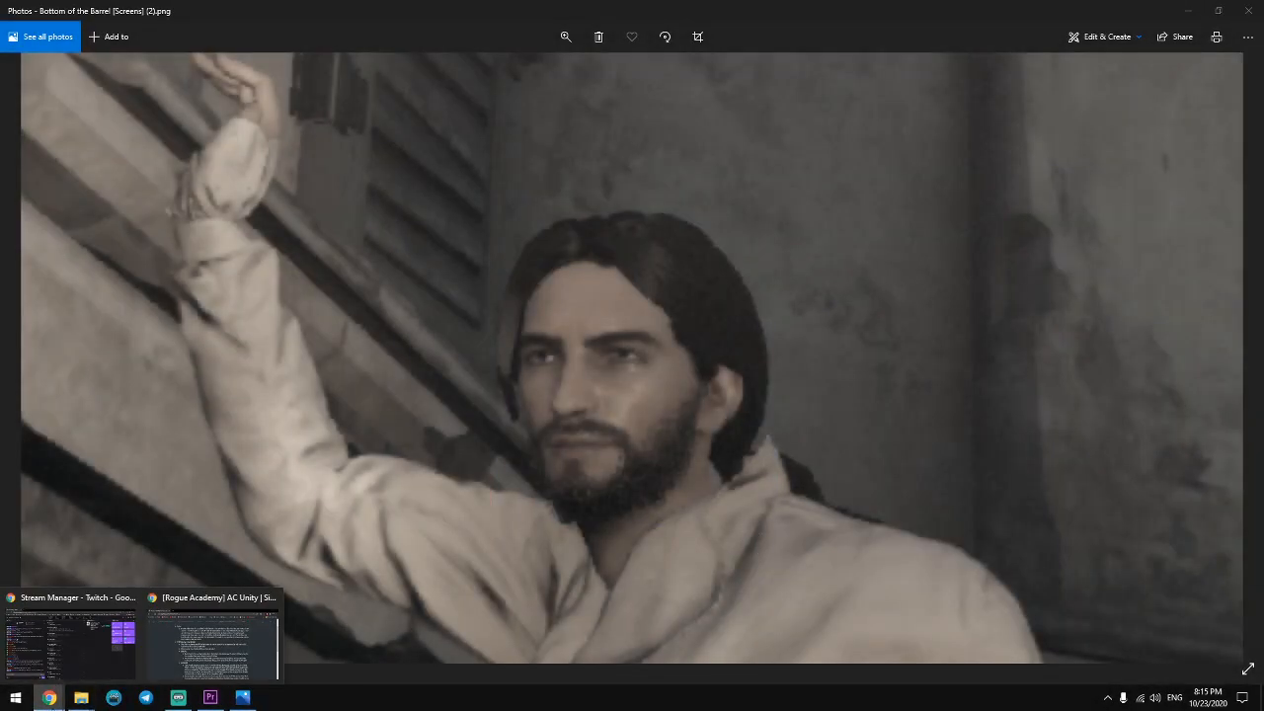
{"action": "left_click", "coordinate": [75, 641]}
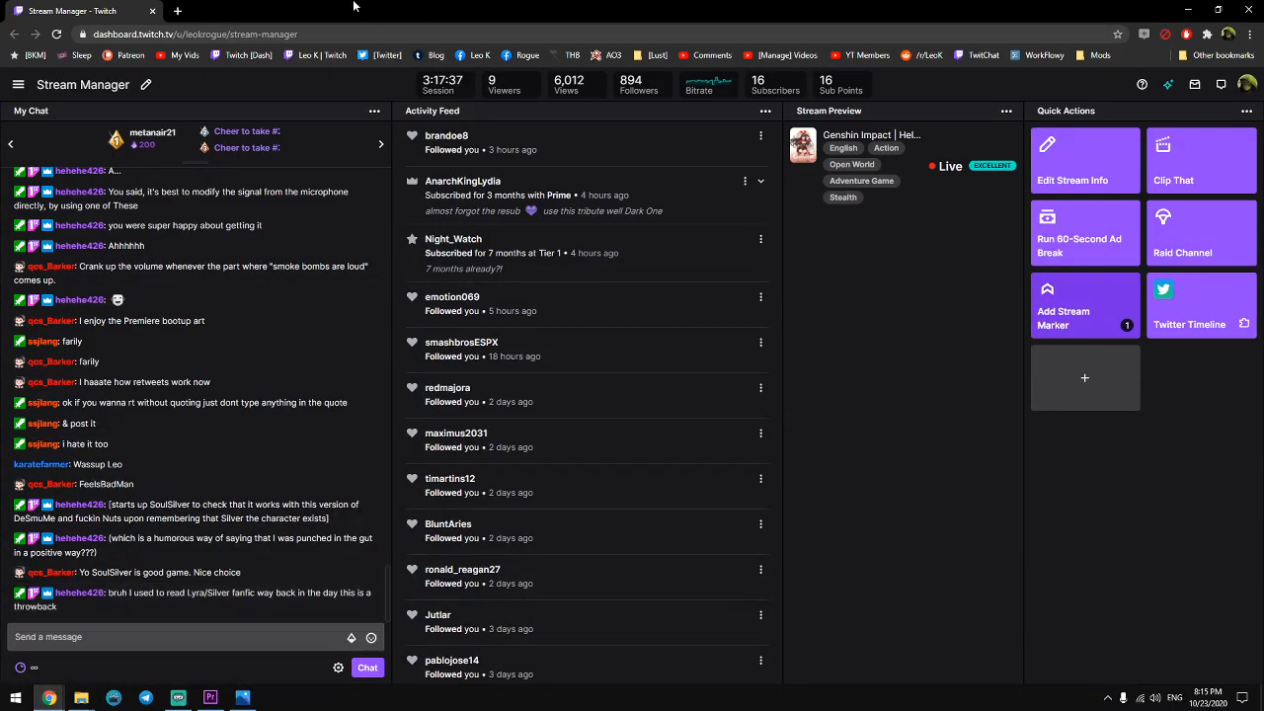
{"action": "key", "text": "ctrl+t"}
{"action": "type", "text": "twitter"}
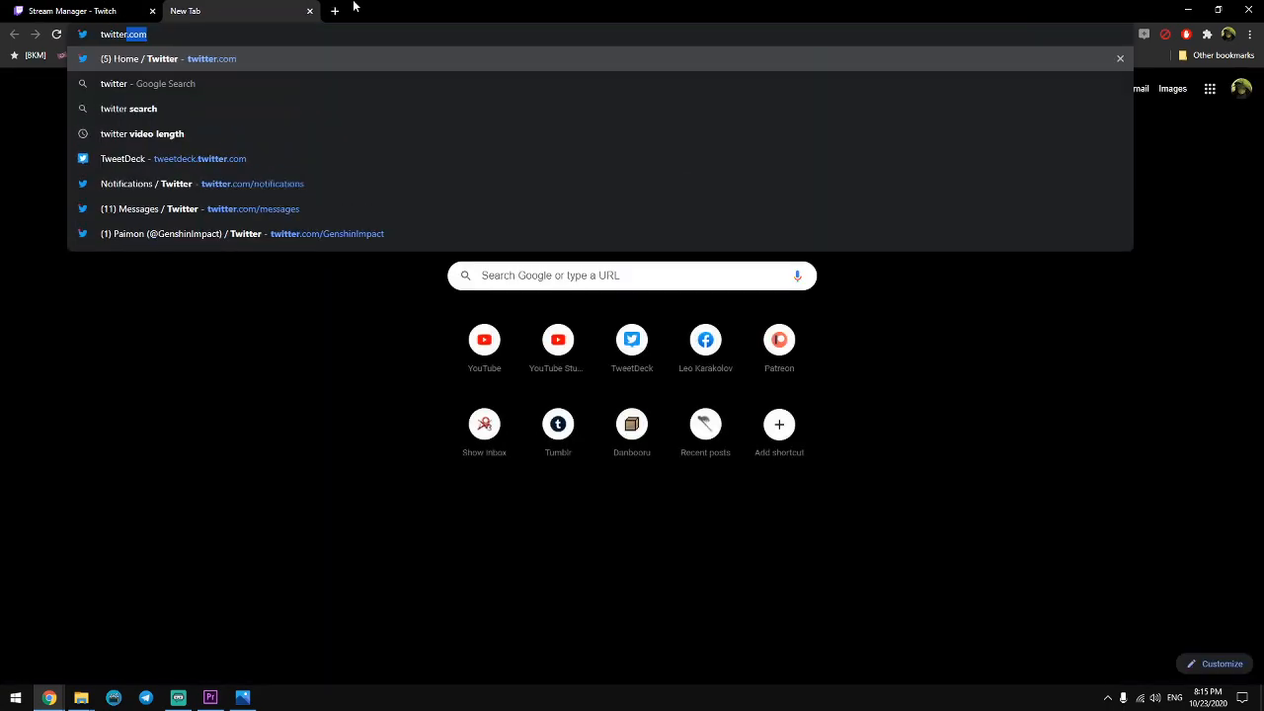
{"action": "key", "text": "Return"}
{"action": "left_click", "coordinate": [274, 455]}
{"action": "key", "text": "ctrl+v"}
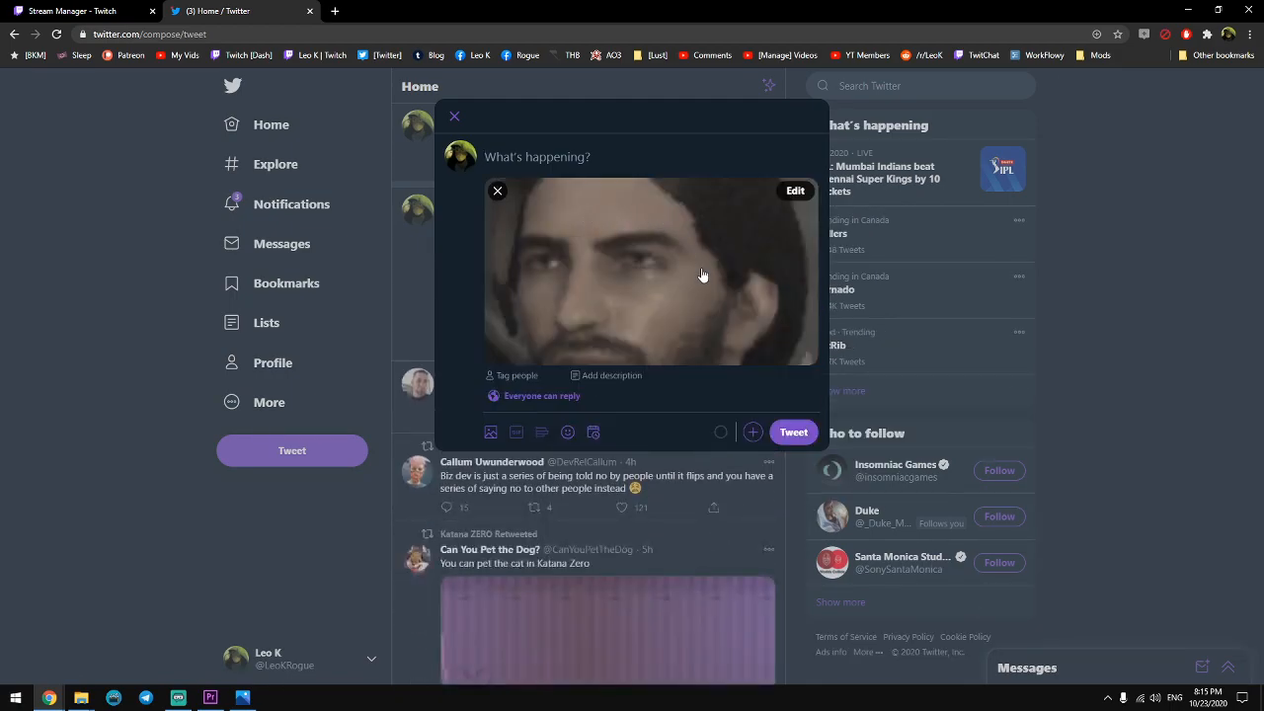
{"action": "left_click", "coordinate": [796, 431]}
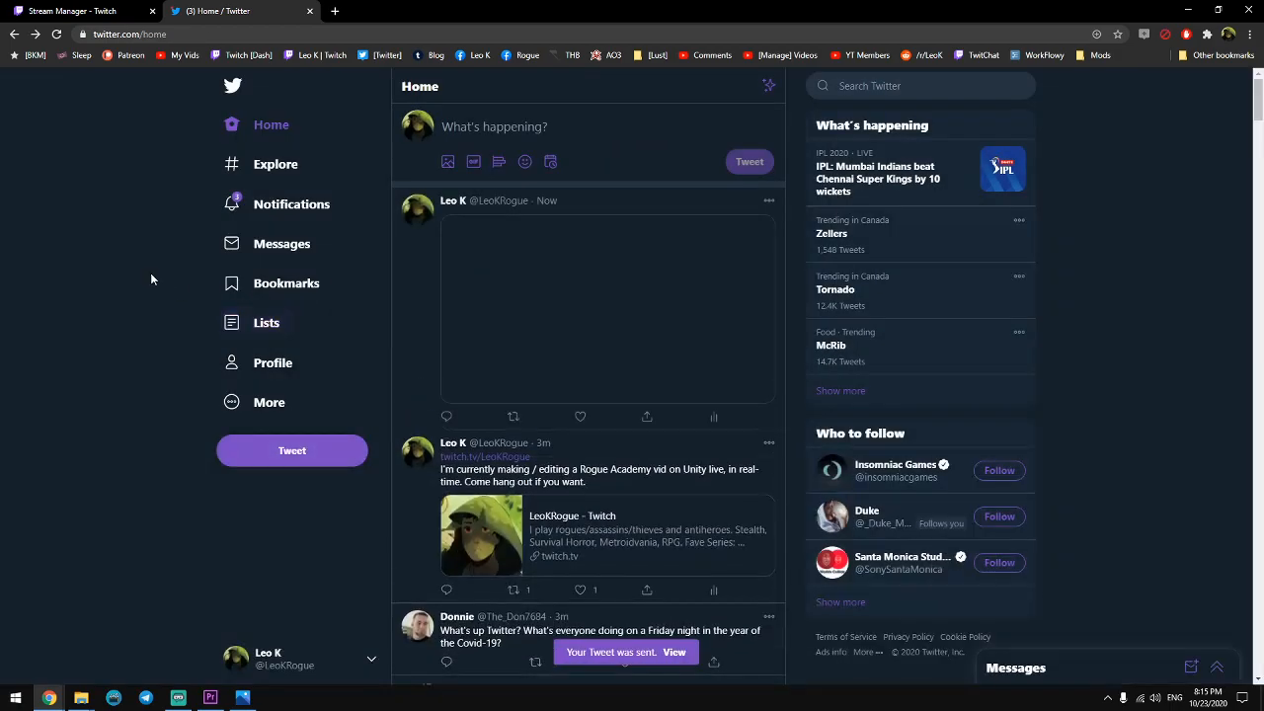
View the tweeted image at full size, then return to the Twitch Stream Manager chat.
{"action": "left_click", "coordinate": [598, 395]}
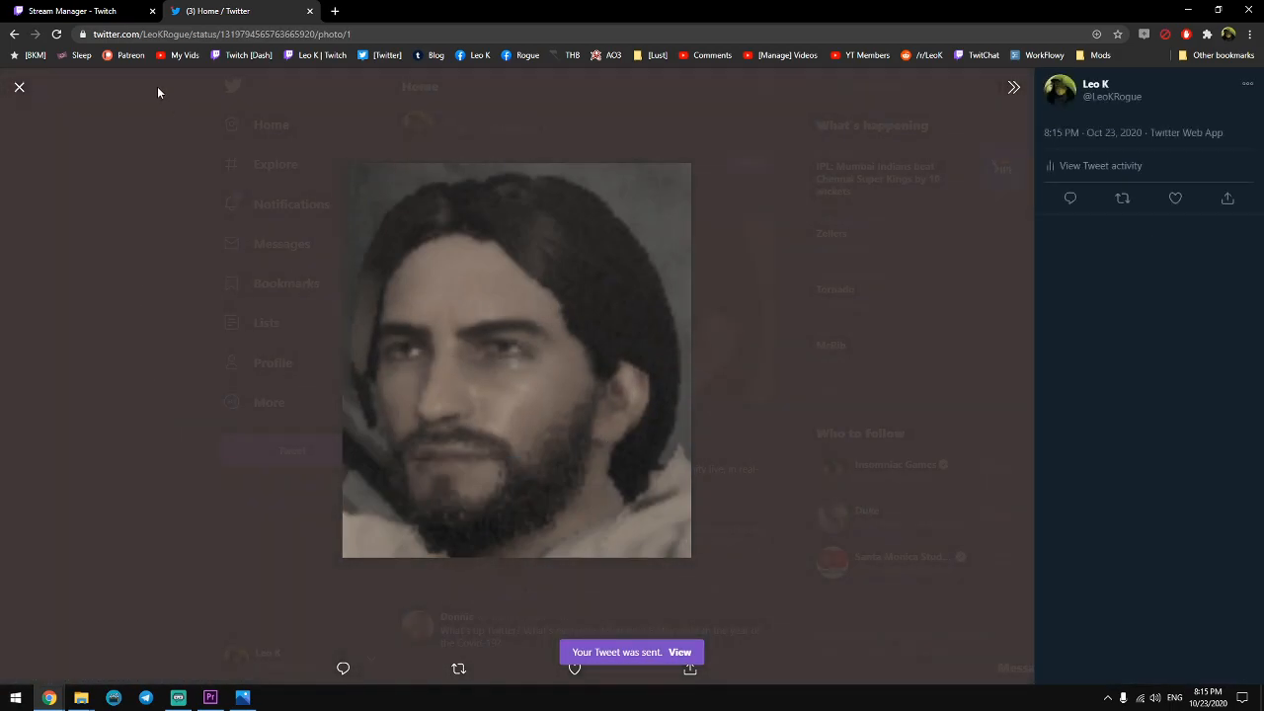
{"action": "left_click", "coordinate": [19, 87]}
{"action": "left_click", "coordinate": [109, 16]}
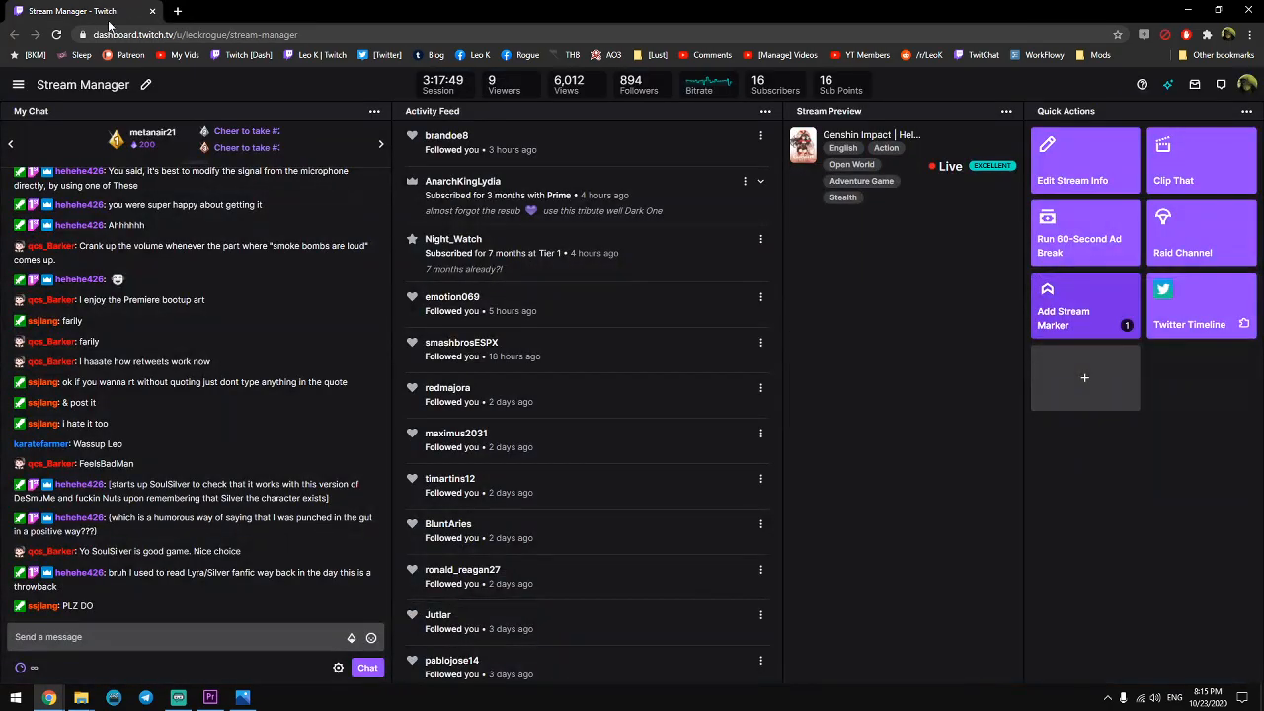
{"action": "left_click", "coordinate": [99, 637]}
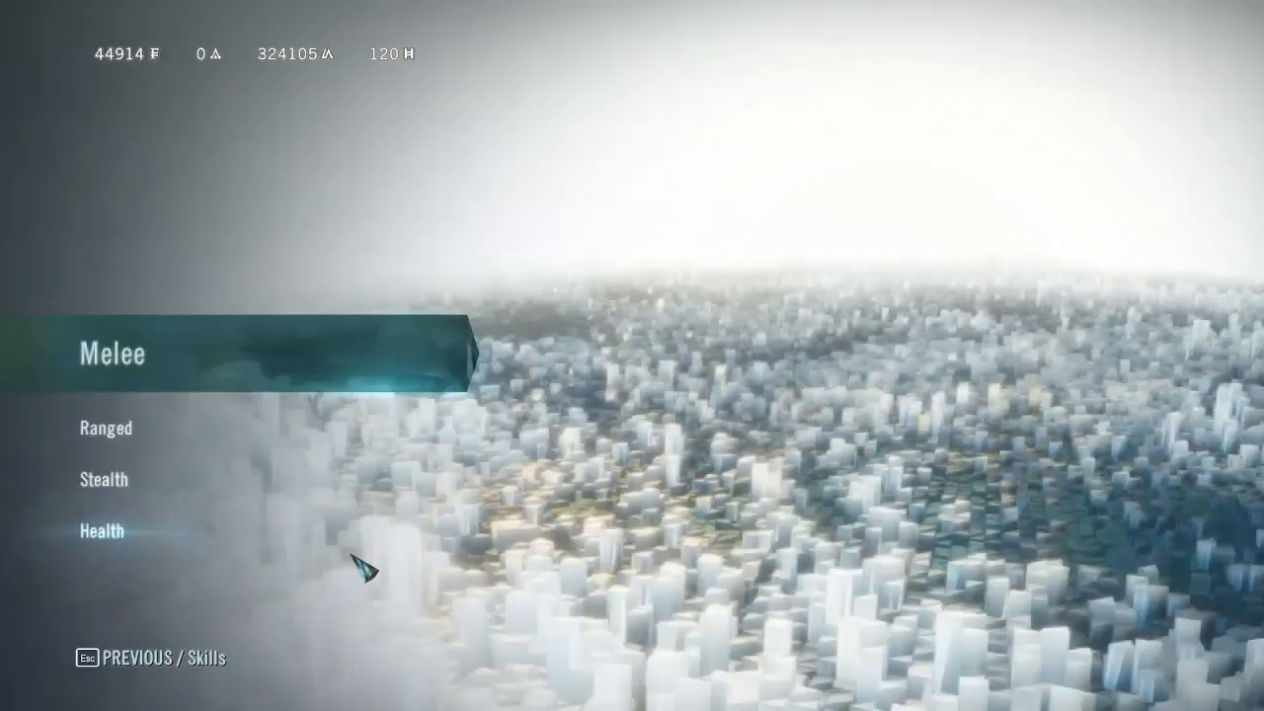
{"action": "key", "text": "Down"}
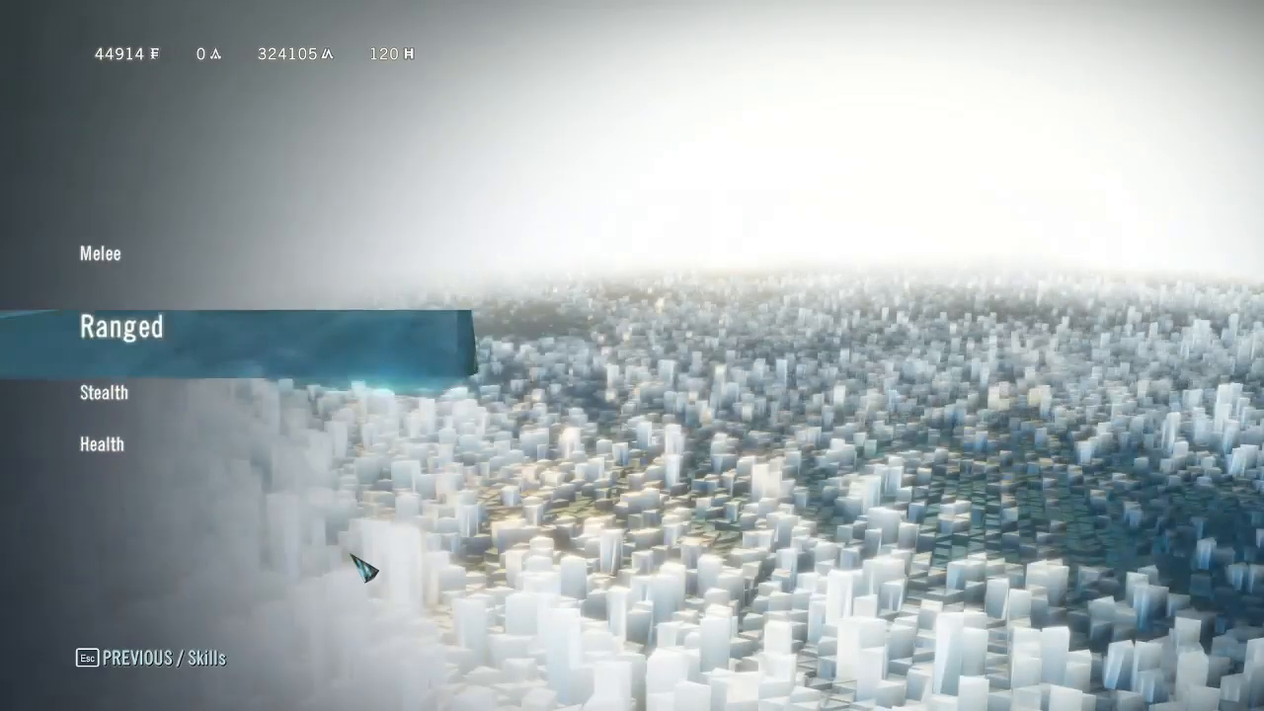
{"action": "key", "text": "Down"}
{"action": "key", "text": "Up"}
{"action": "key", "text": "Return"}
{"action": "key", "text": "Down"}
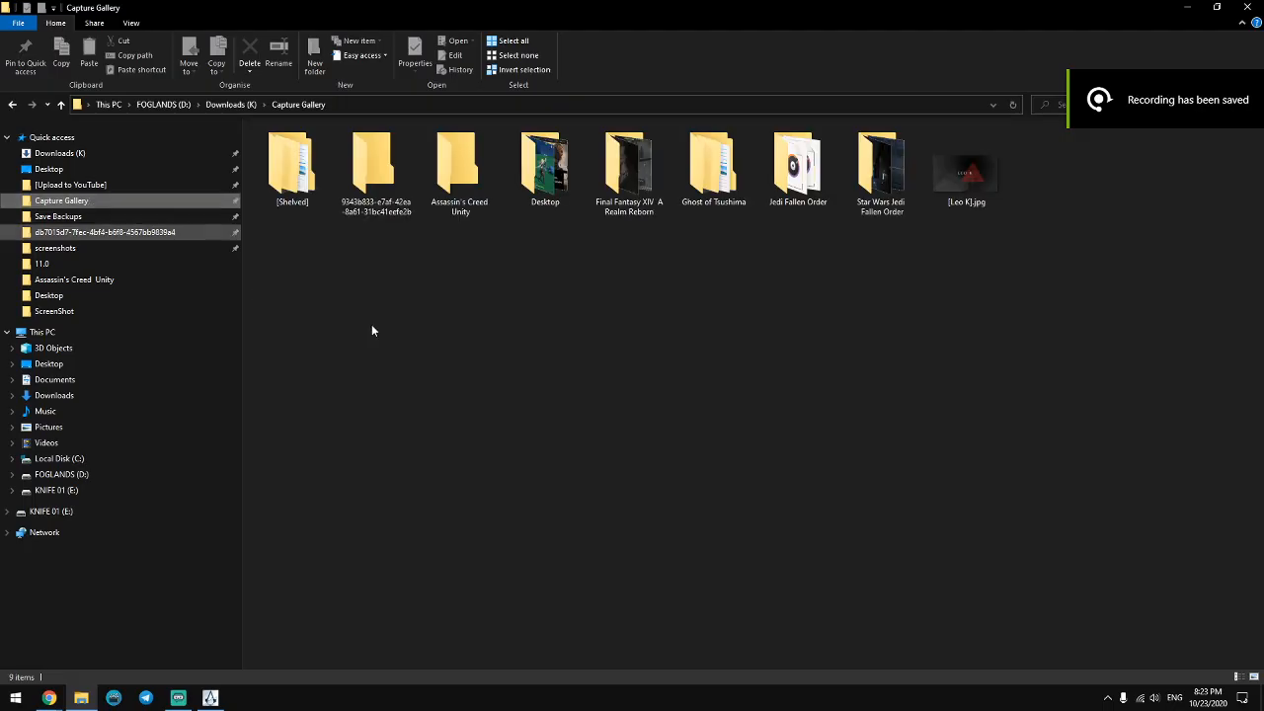
In the Assassin's Creed Unity capture folder, rename the newly recorded video as "01 - Stun Skill Screen".
{"action": "double_click", "coordinate": [461, 158]}
{"action": "left_click", "coordinate": [395, 208]}
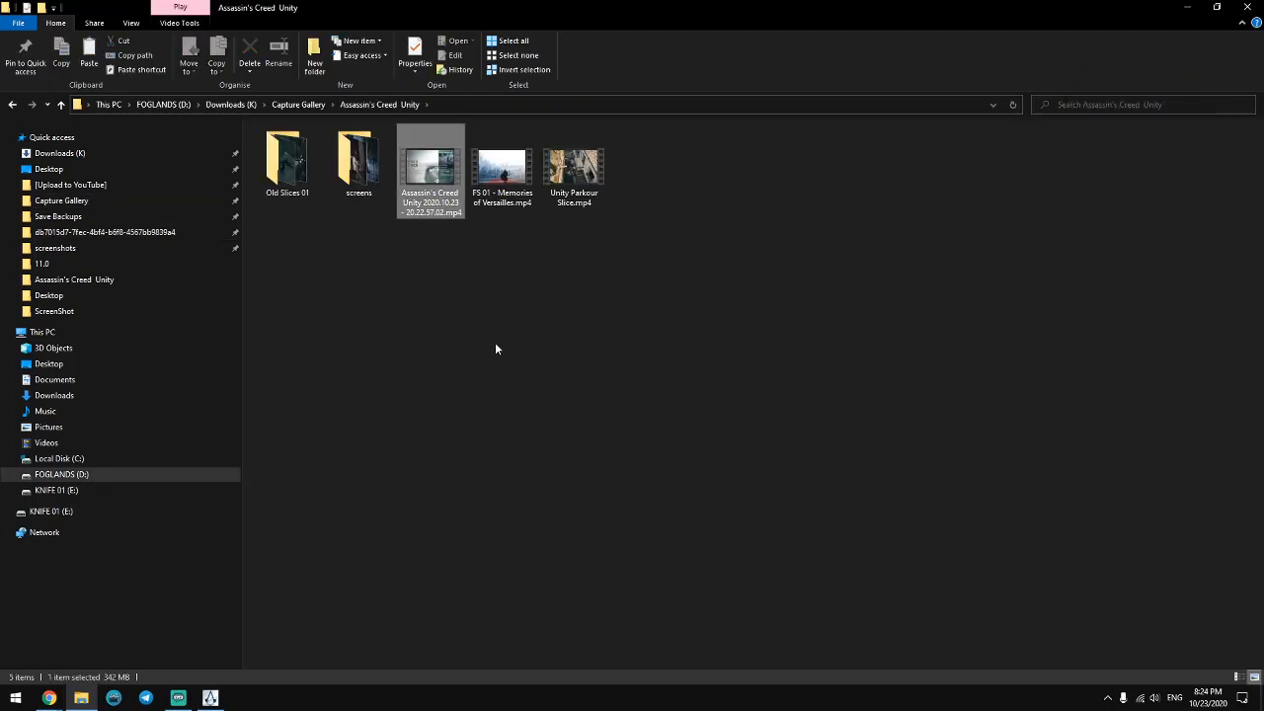
{"action": "key", "text": "F2"}
{"action": "type", "text": "01 - Stun Skill Screen"}
{"action": "key", "text": "Return"}
{"action": "left_click", "coordinate": [769, 361]}
{"action": "left_click_drag", "start_coordinate": [740, 310], "coordinate": [630, 412]}
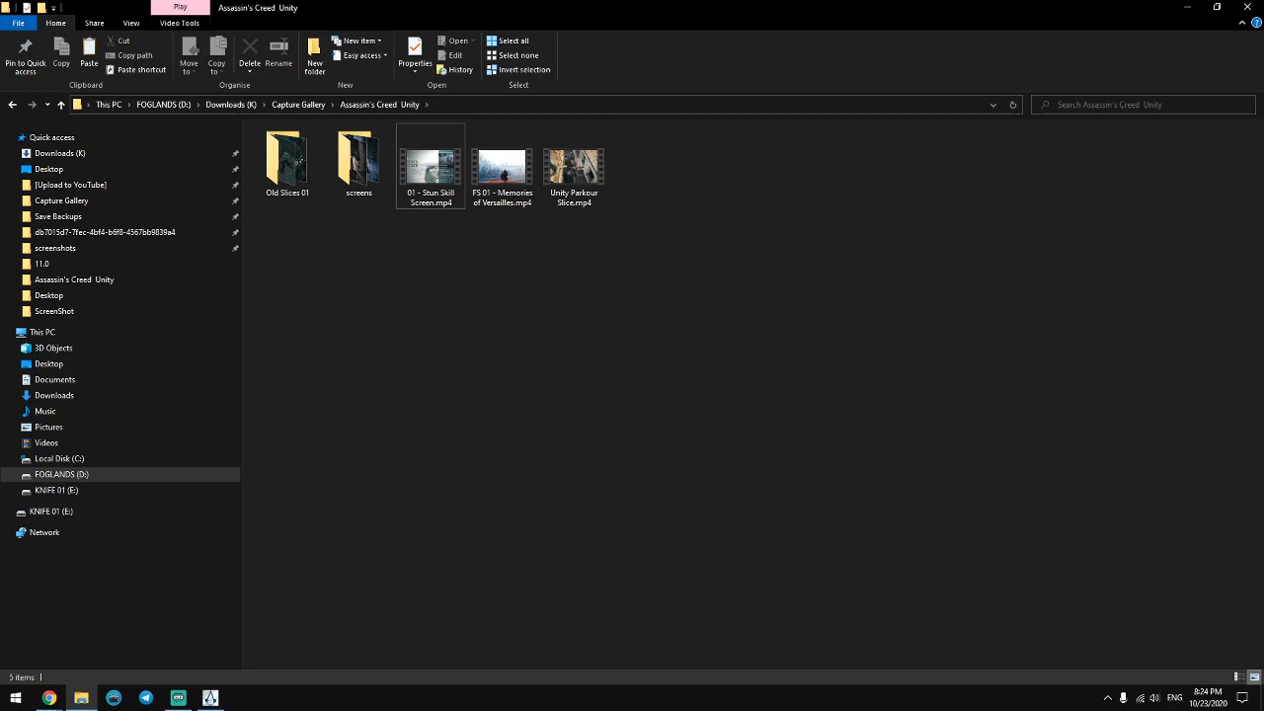
Switch to Assassin's Creed Unity and record a clip of Arno standing on the rooftop.
{"action": "left_click", "coordinate": [205, 698]}
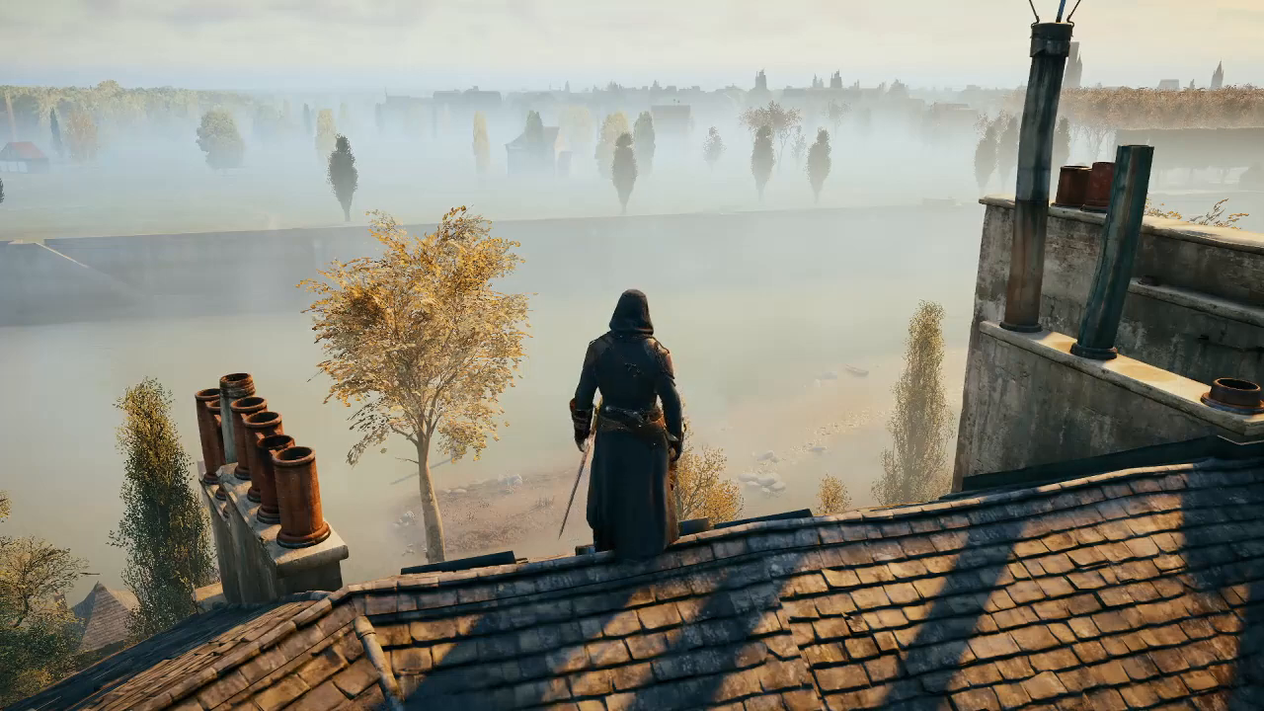
{"action": "key", "text": "Tab"}
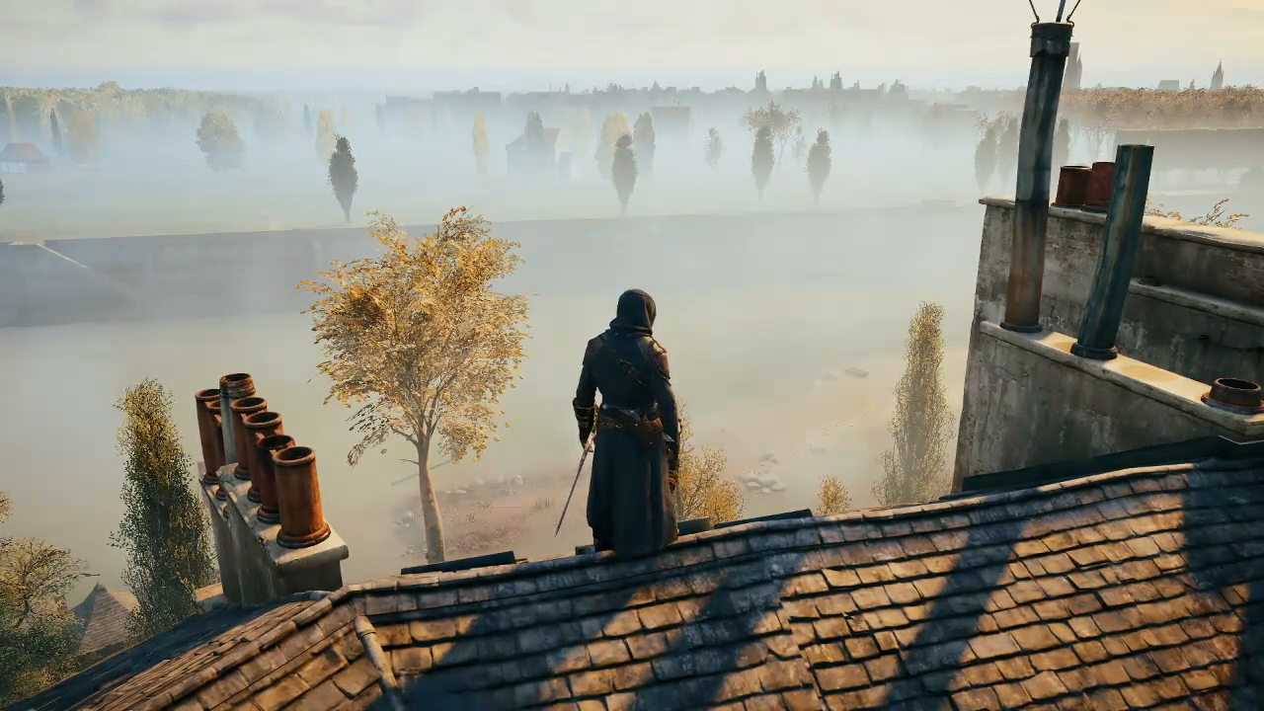
{"action": "key", "text": "Tab"}
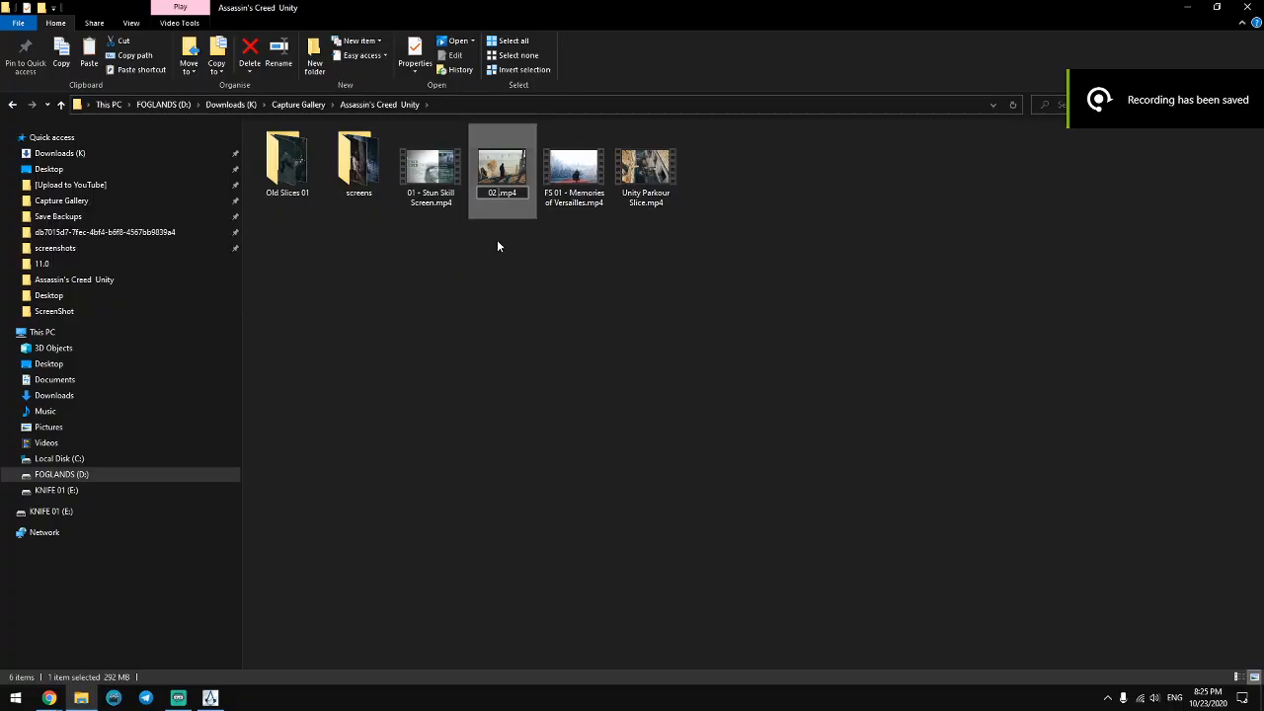
Rename the new rooftop recording as "02 - Arno Chilling - StunSmoke Select".
{"action": "type", "text": "- "}
{"action": "type", "text": "Arno Chilling -"}
{"action": "type", "text": " StunSmoke Sel"}
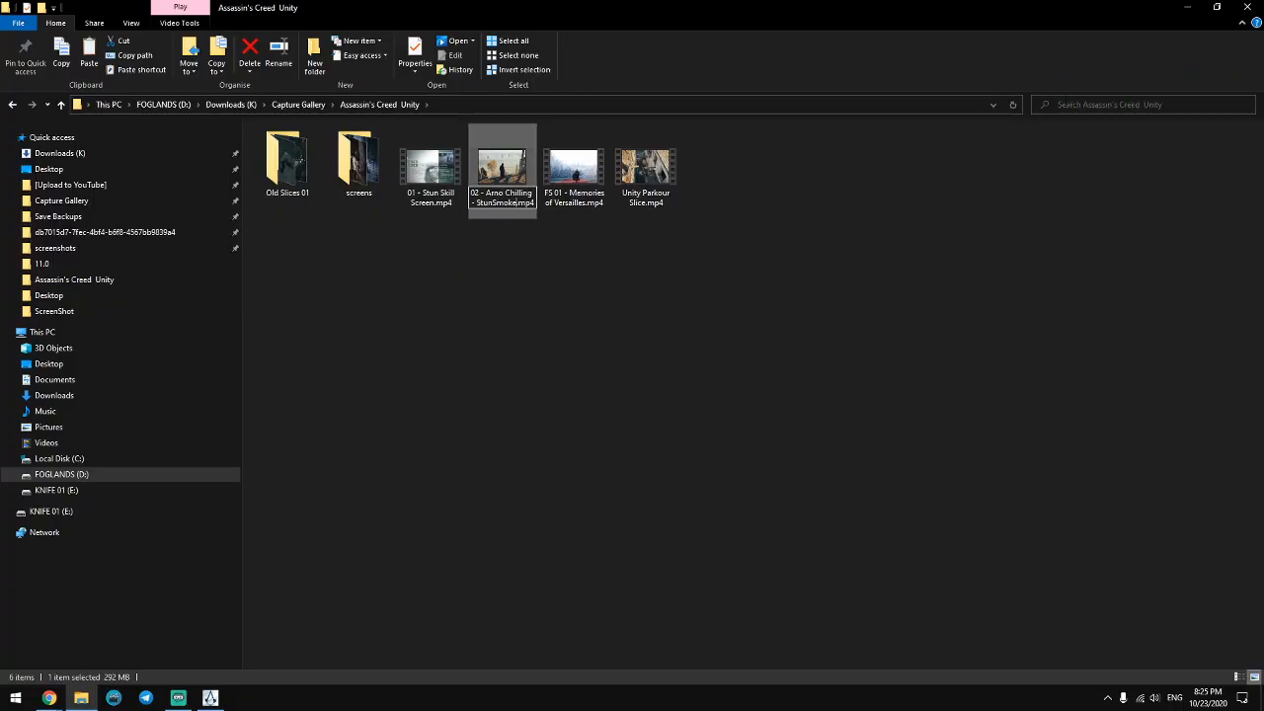
{"action": "type", "text": "ect"}
{"action": "key", "text": "Return"}
{"action": "left_click", "coordinate": [511, 321]}
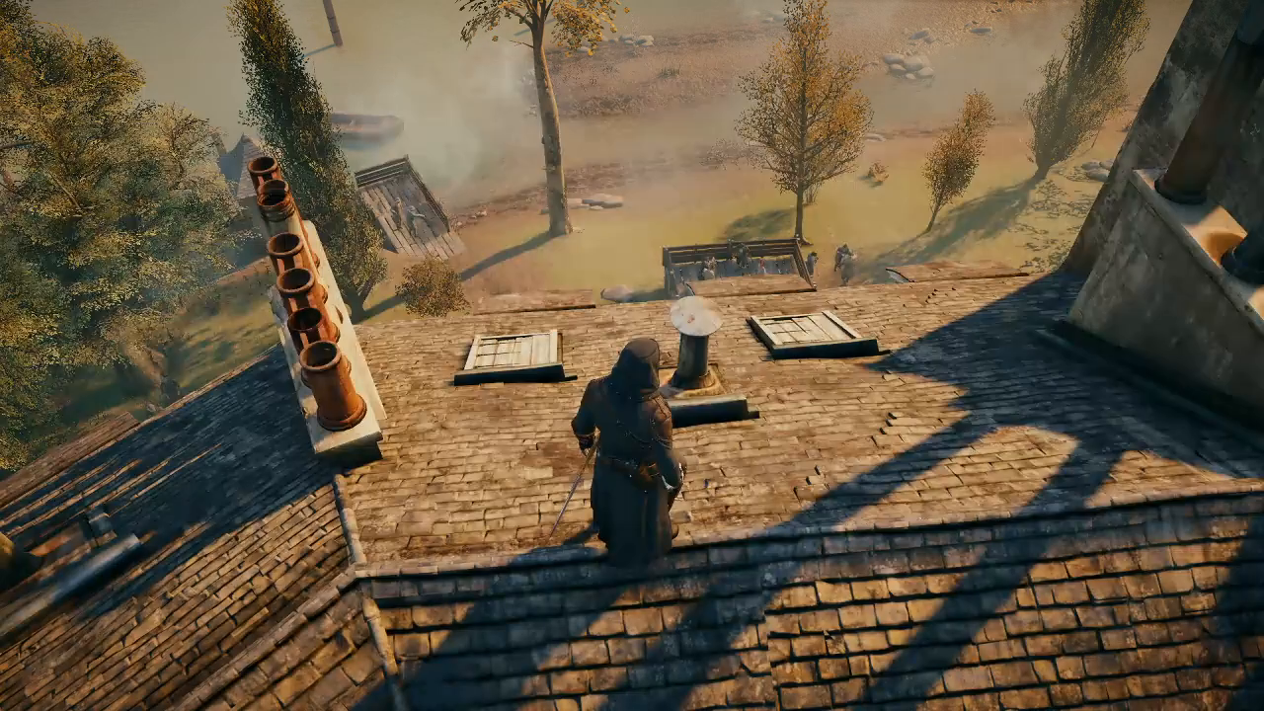
Pause Assassin's Creed Unity and open the Progress Tracker.
{"action": "key", "text": "Escape"}
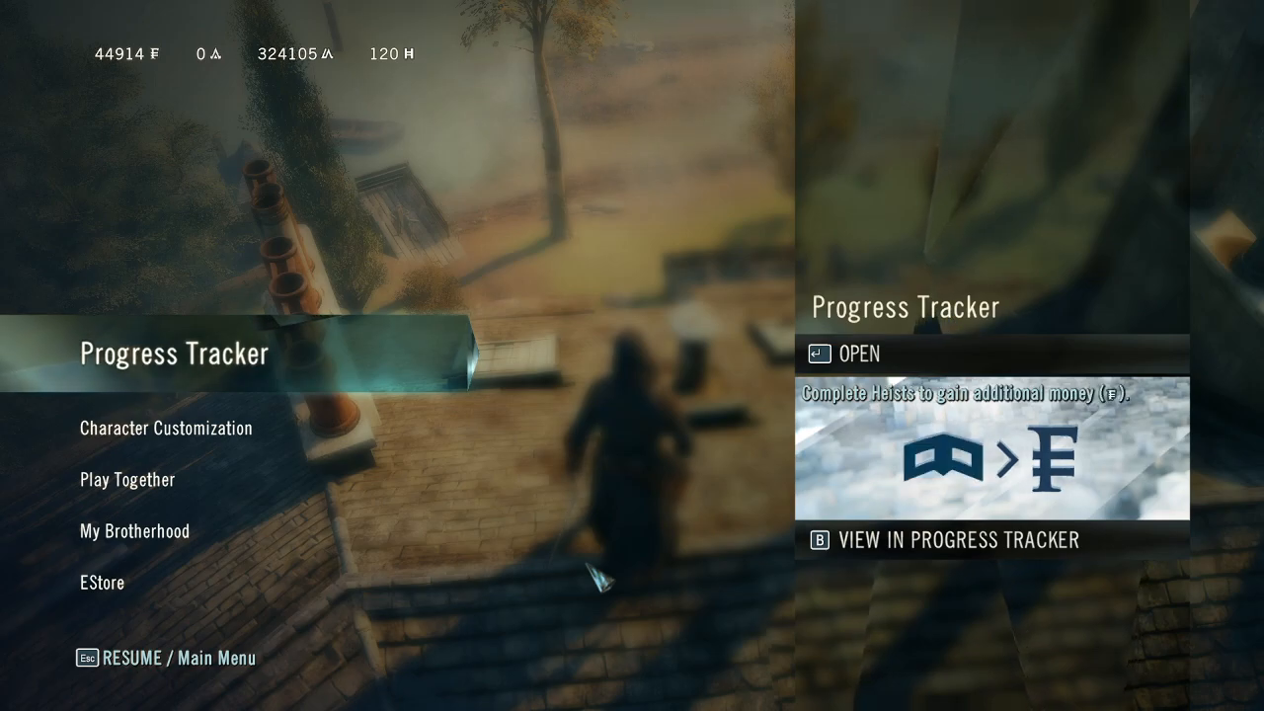
{"action": "key", "text": "Down"}
{"action": "key", "text": "Up"}
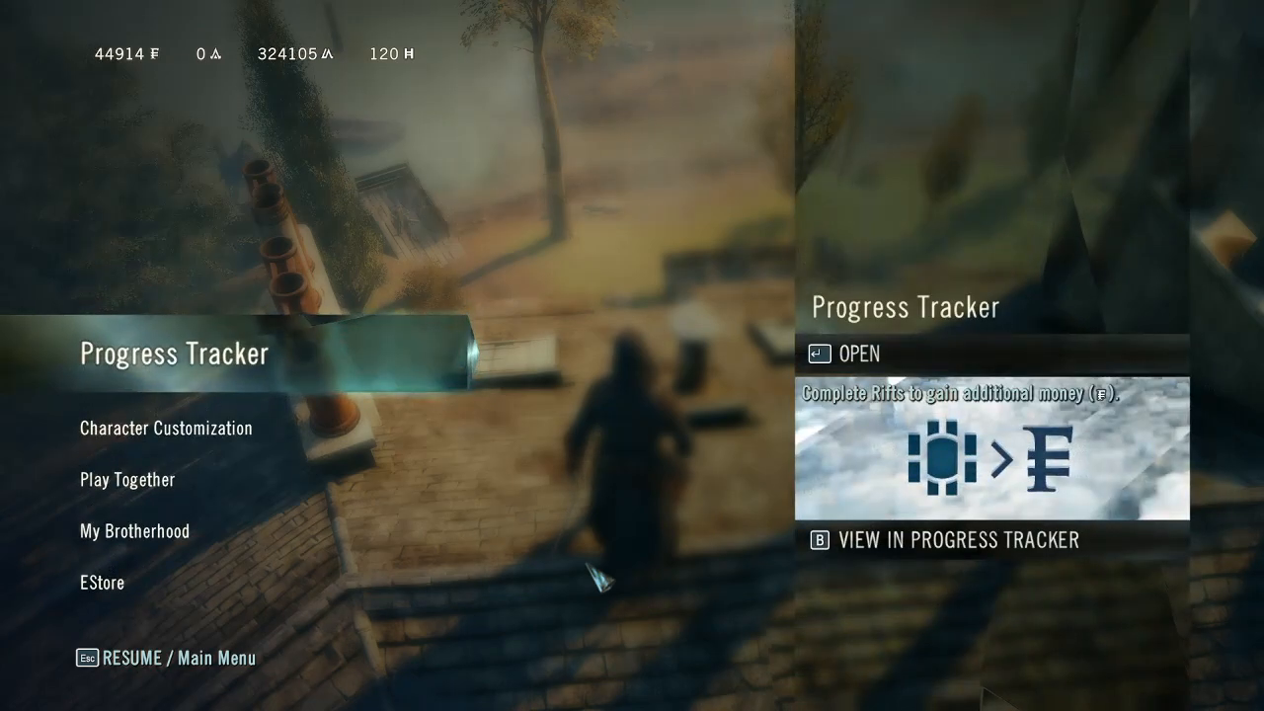
{"action": "key", "text": "Down"}
{"action": "key", "text": "Down"}
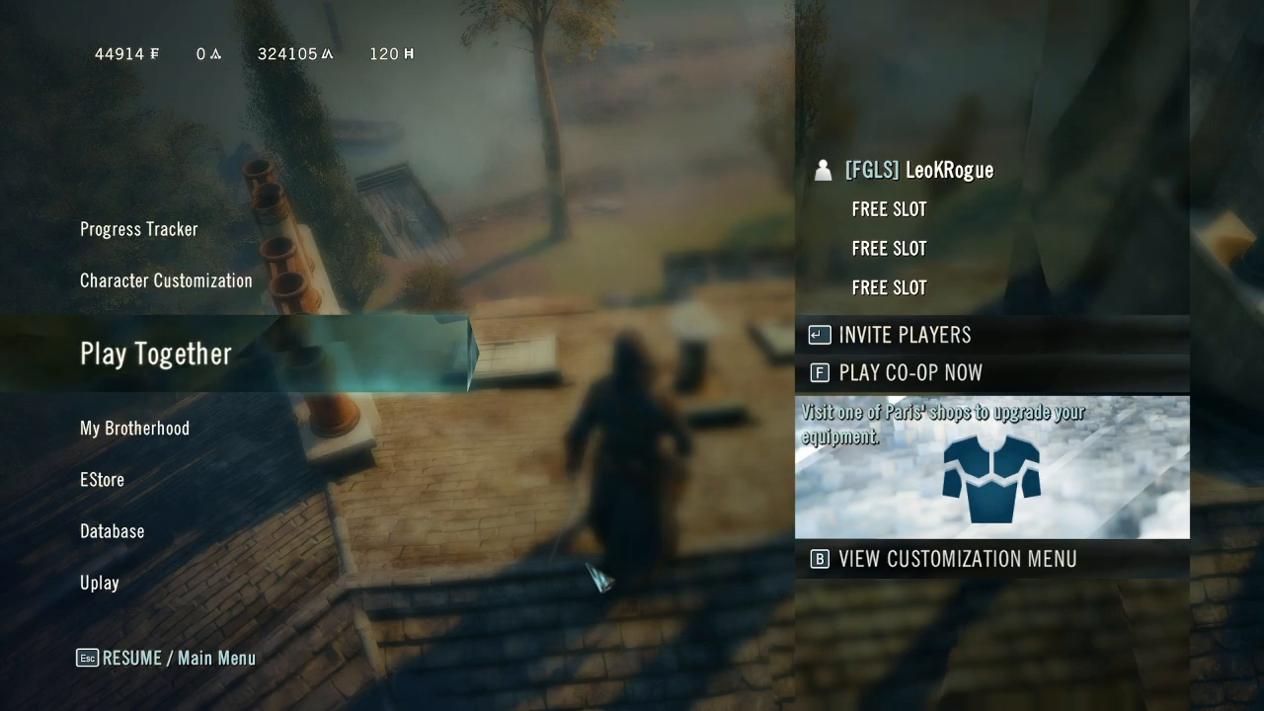
{"action": "key", "text": "Up"}
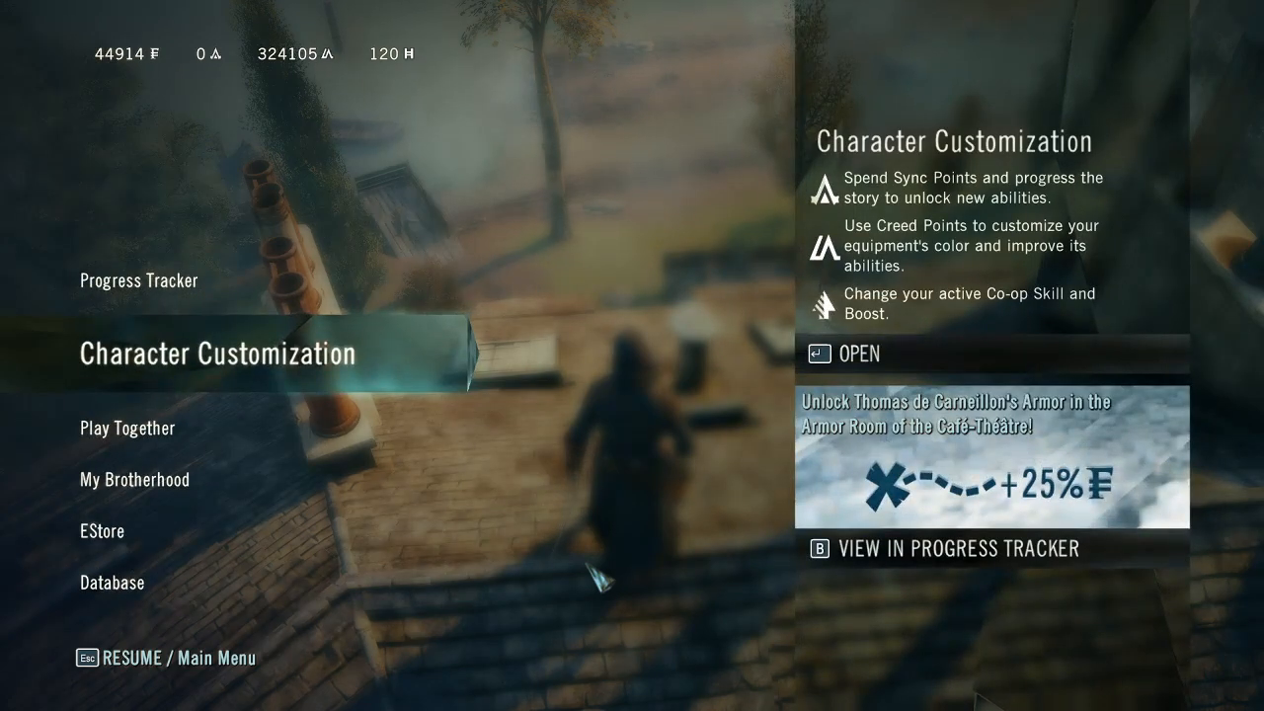
{"action": "key", "text": "Up"}
{"action": "key", "text": "Return"}
Replay the single player mission Graduation (Sequence 3 Memory 1) and dismiss the Mission Difficulty tip.
{"action": "key", "text": "Right"}
{"action": "key", "text": "Return"}
{"action": "key", "text": "Left"}
{"action": "key", "text": "Left"}
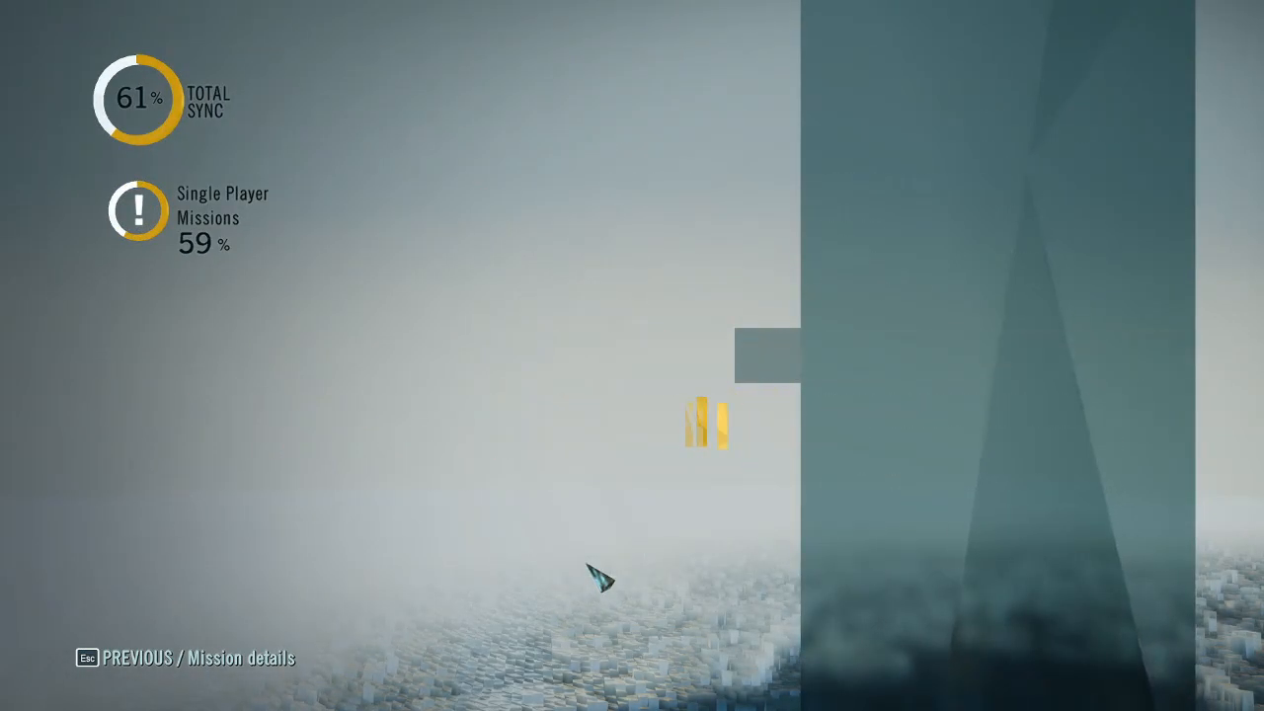
{"action": "key", "text": "Left"}
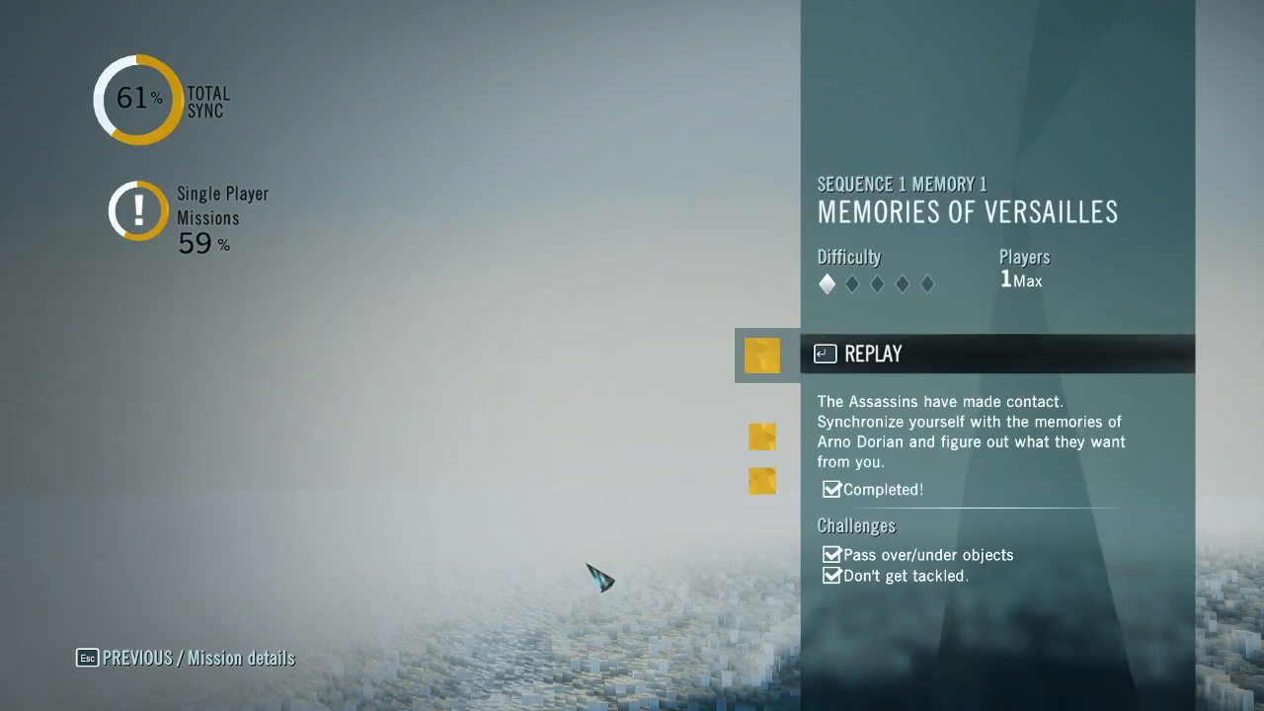
{"action": "key", "text": "Right"}
{"action": "key", "text": "Right"}
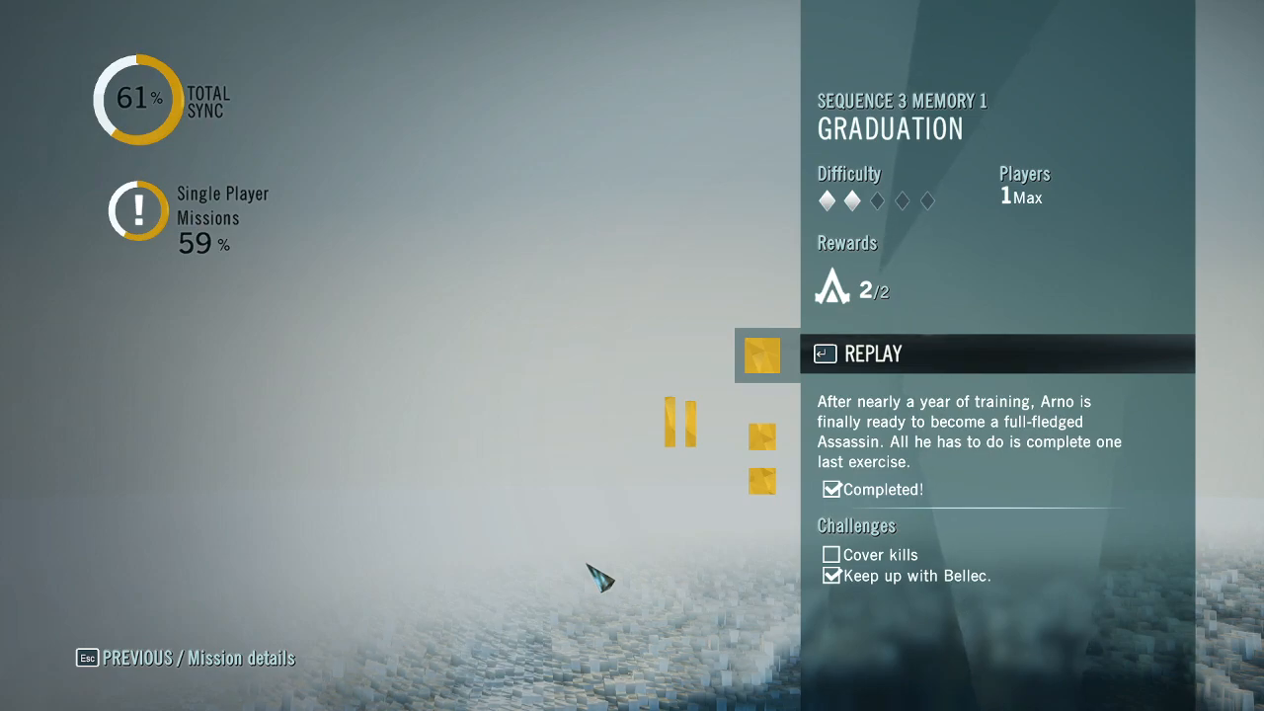
{"action": "key", "text": "Return"}
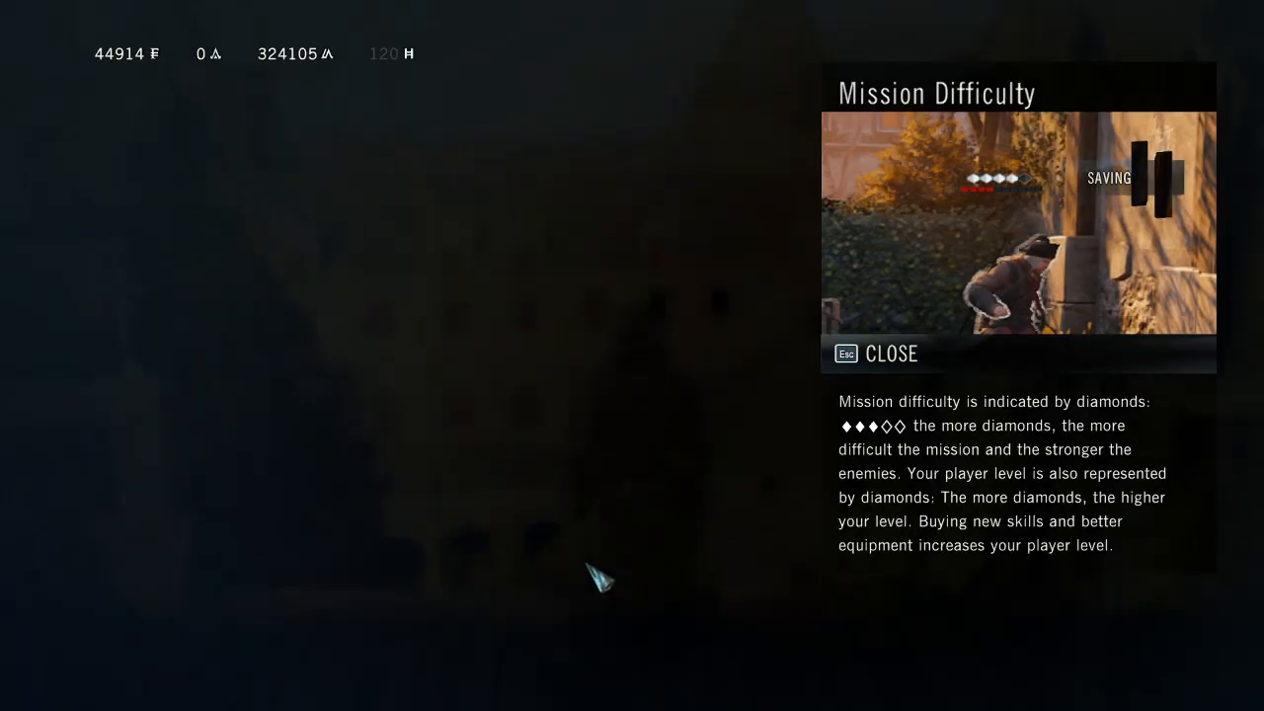
{"action": "key", "text": "Escape"}
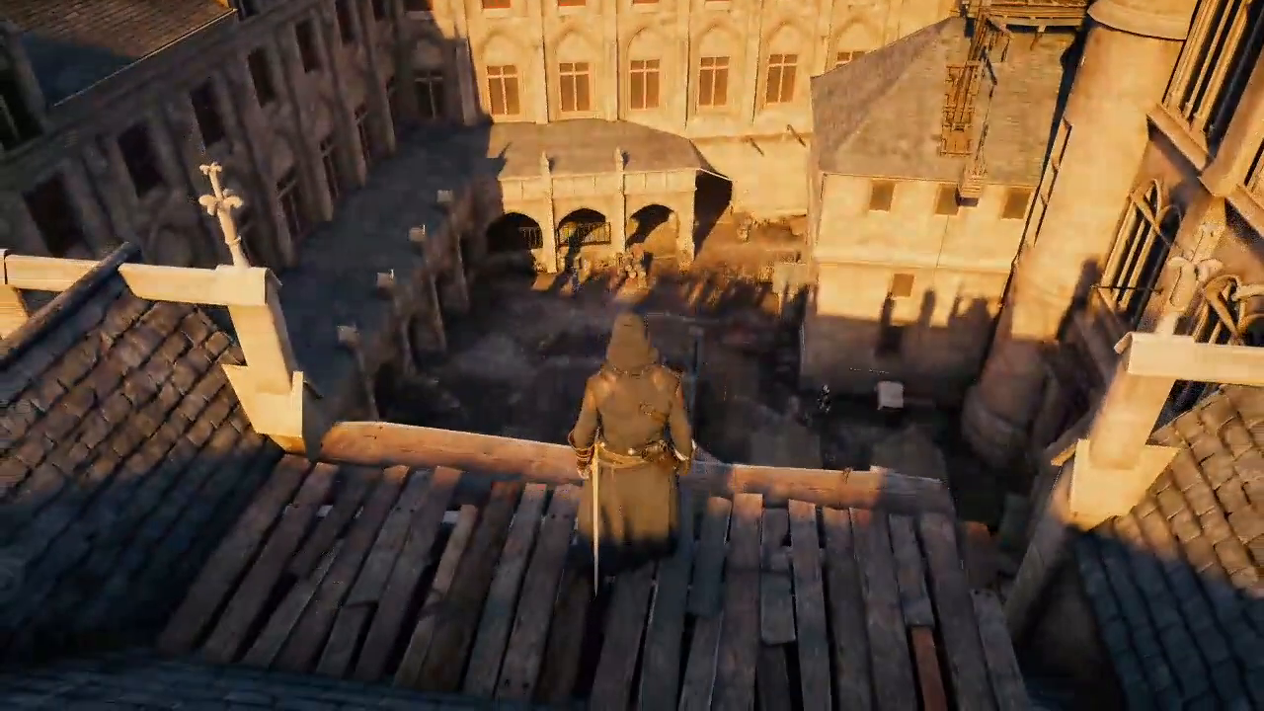
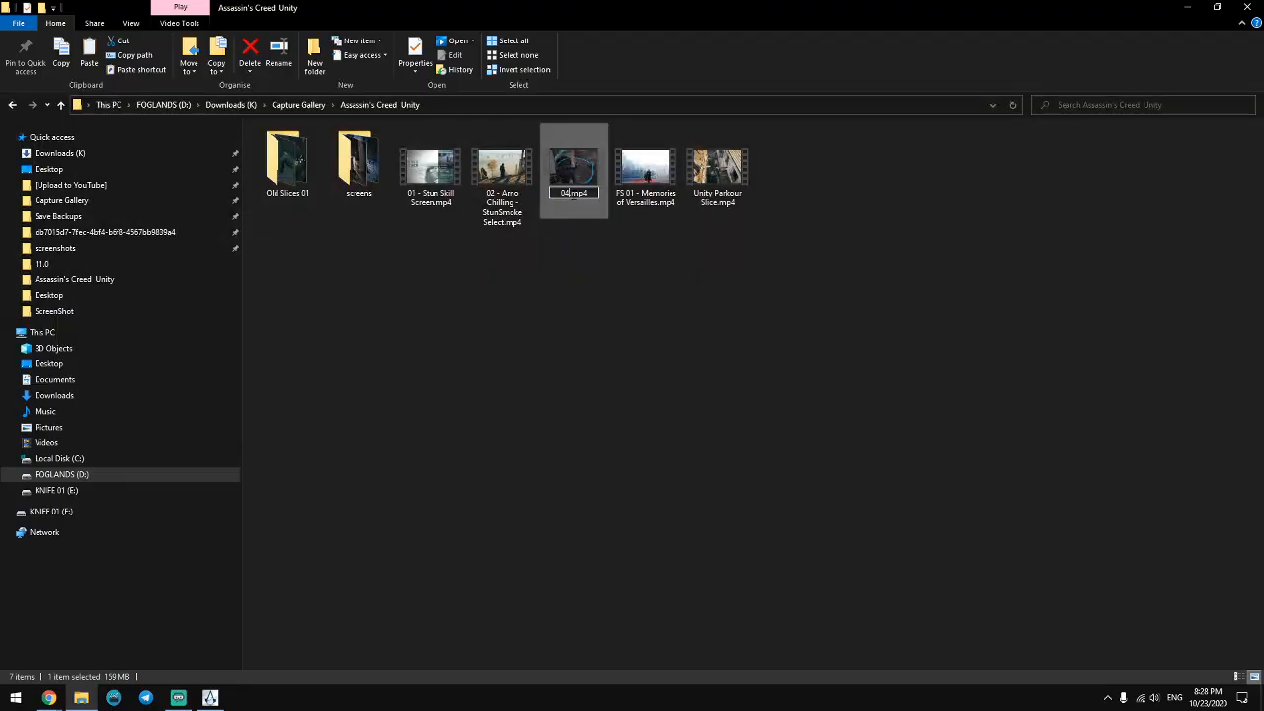
Rename the newest mission recording as "03 - Bad [Stun Effect Time]".
{"action": "key", "text": "BackSpace"}
{"action": "type", "text": "- Bad [Stun"}
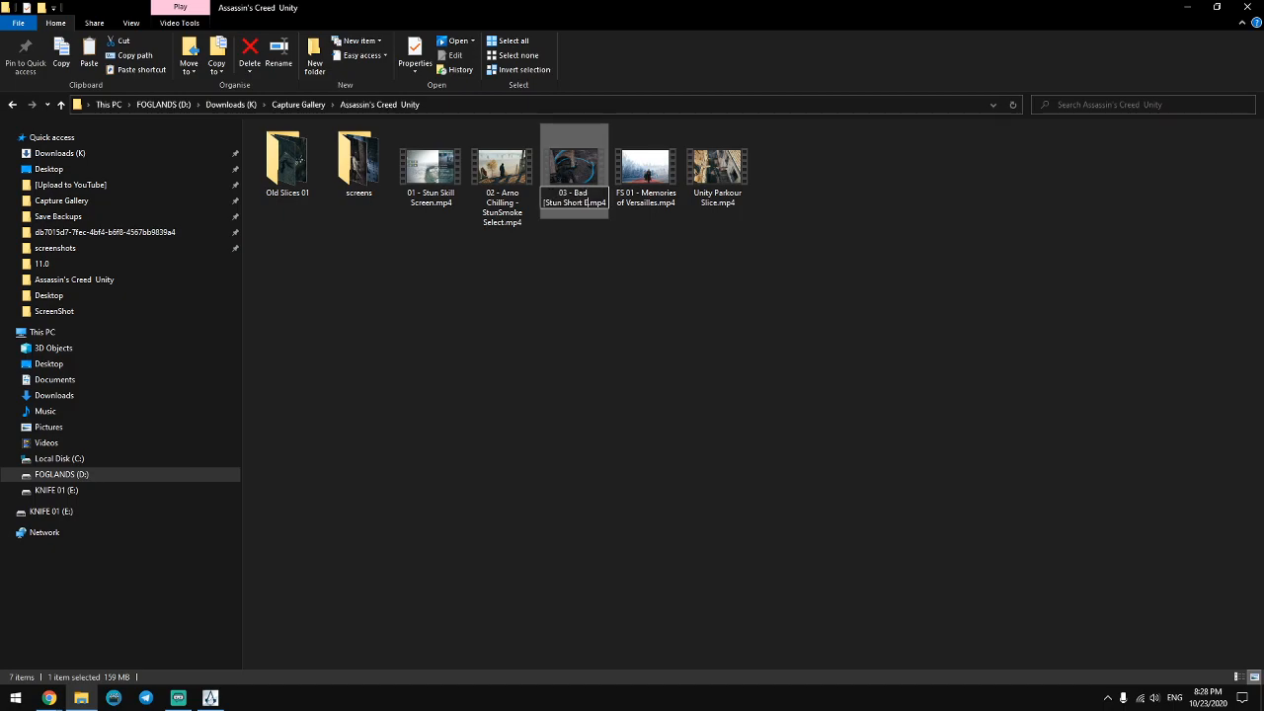
{"action": "type", "text": " Effect Time"}
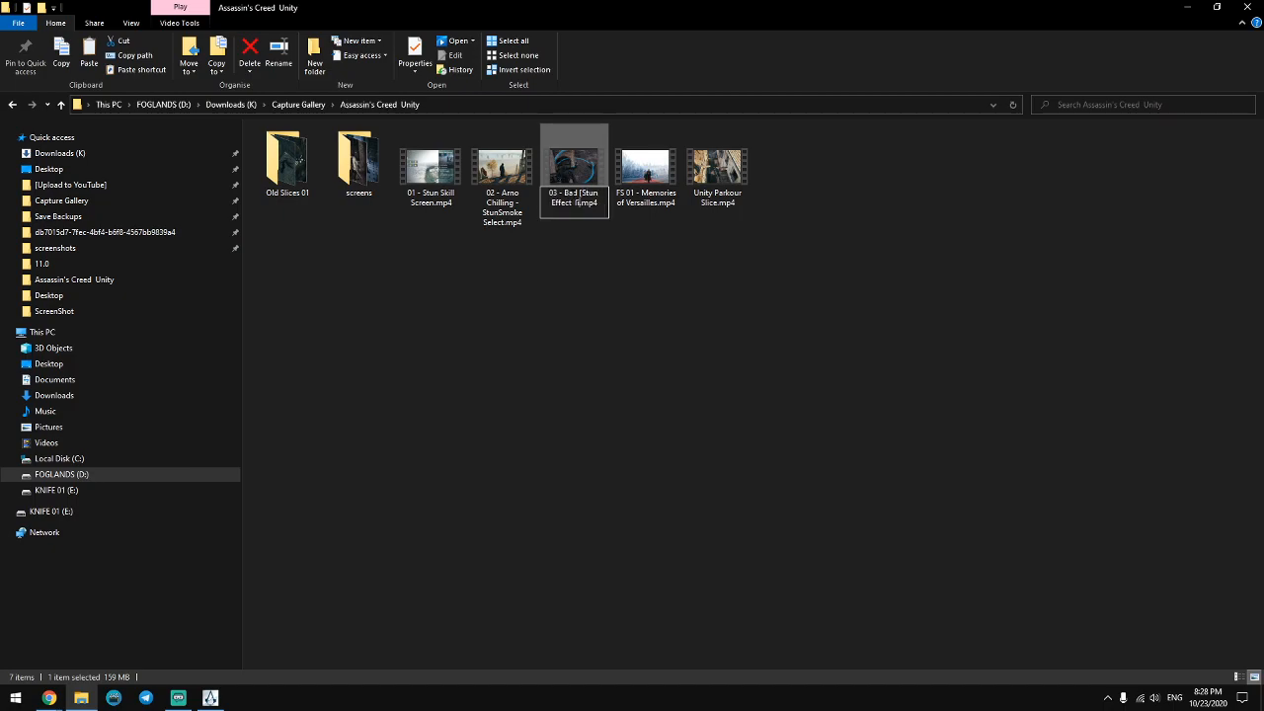
{"action": "type", "text": "]"}
{"action": "key", "text": "Return"}
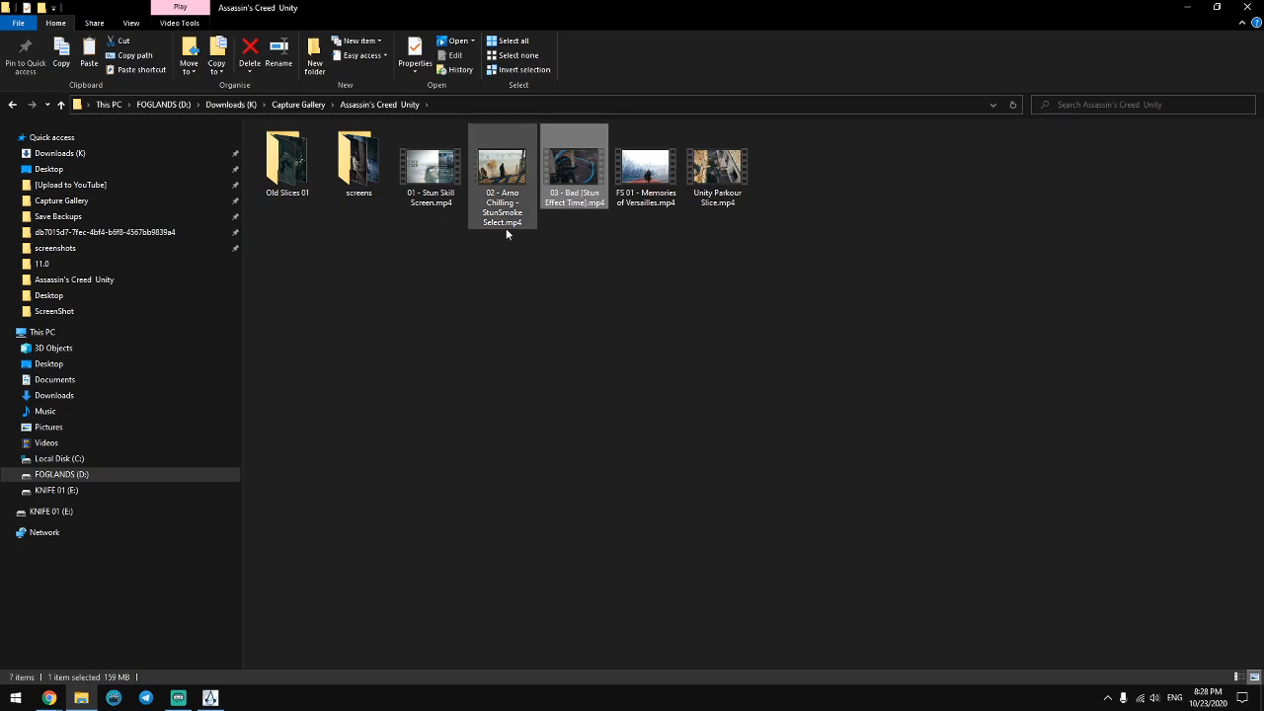
{"action": "left_click", "coordinate": [573, 326]}
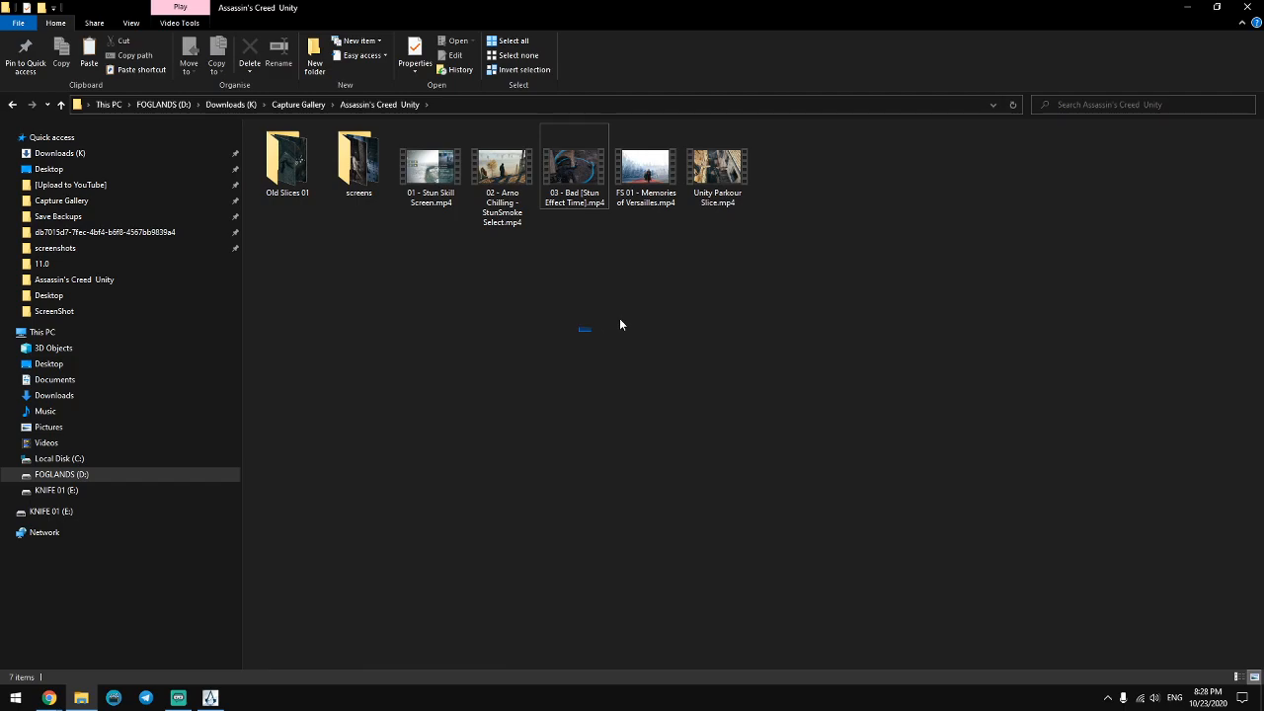
Switch to Chrome, search YouTube for "blacktie", and open the video "[AC Unity] The Prophet - Stealth Reaper".
{"action": "mouse_move", "coordinate": [55, 699]}
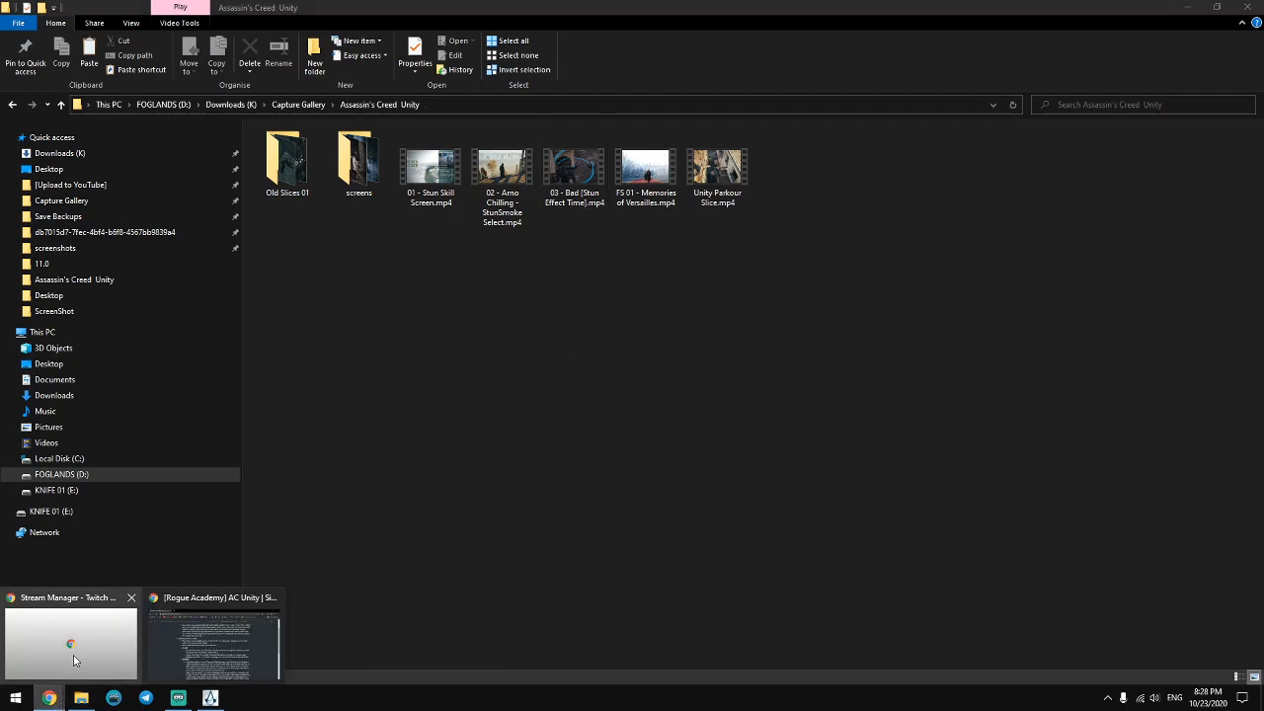
{"action": "left_click", "coordinate": [89, 647]}
{"action": "left_click", "coordinate": [185, 55]}
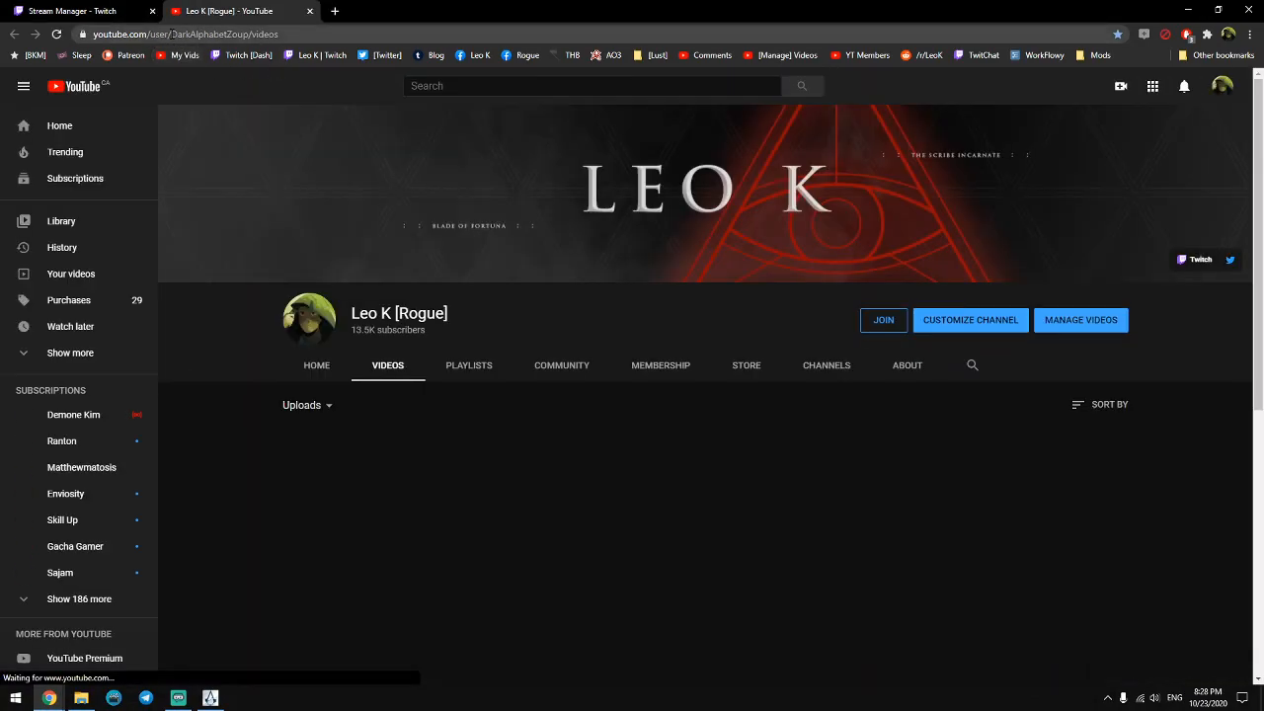
{"action": "left_click", "coordinate": [474, 86]}
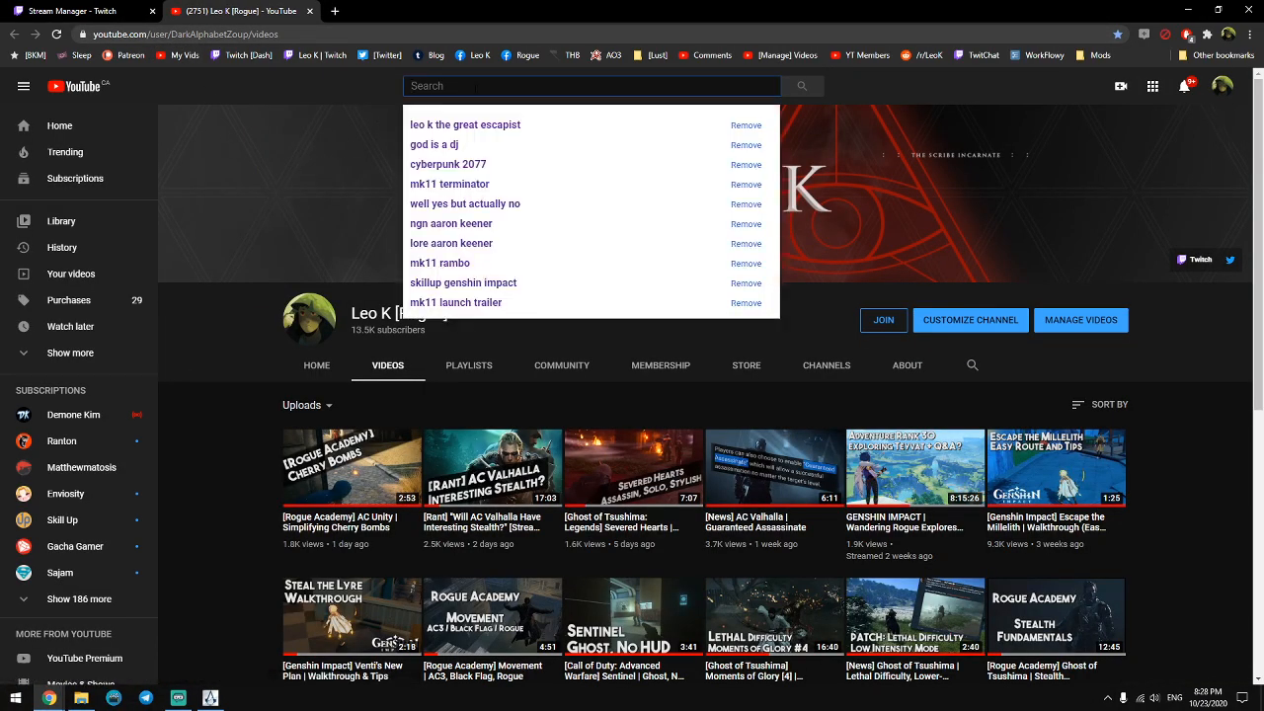
{"action": "type", "text": "blacktie"}
{"action": "key", "text": "Return"}
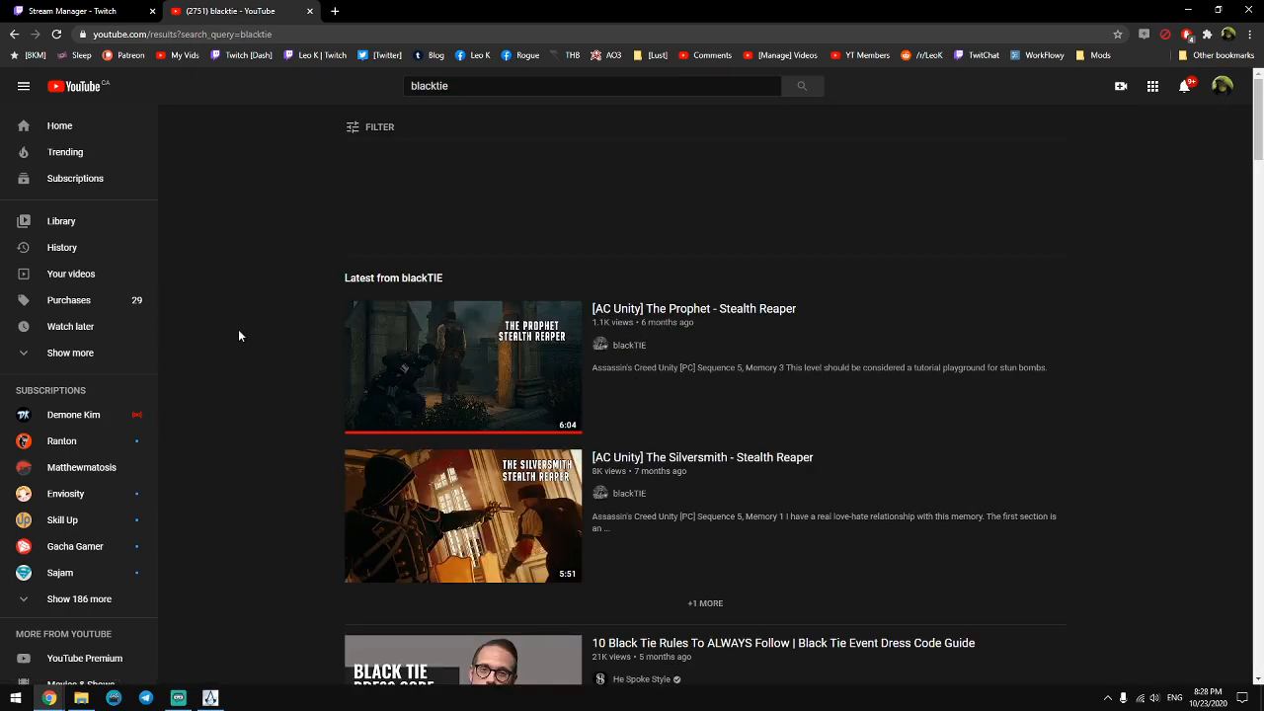
{"action": "left_click", "coordinate": [548, 356]}
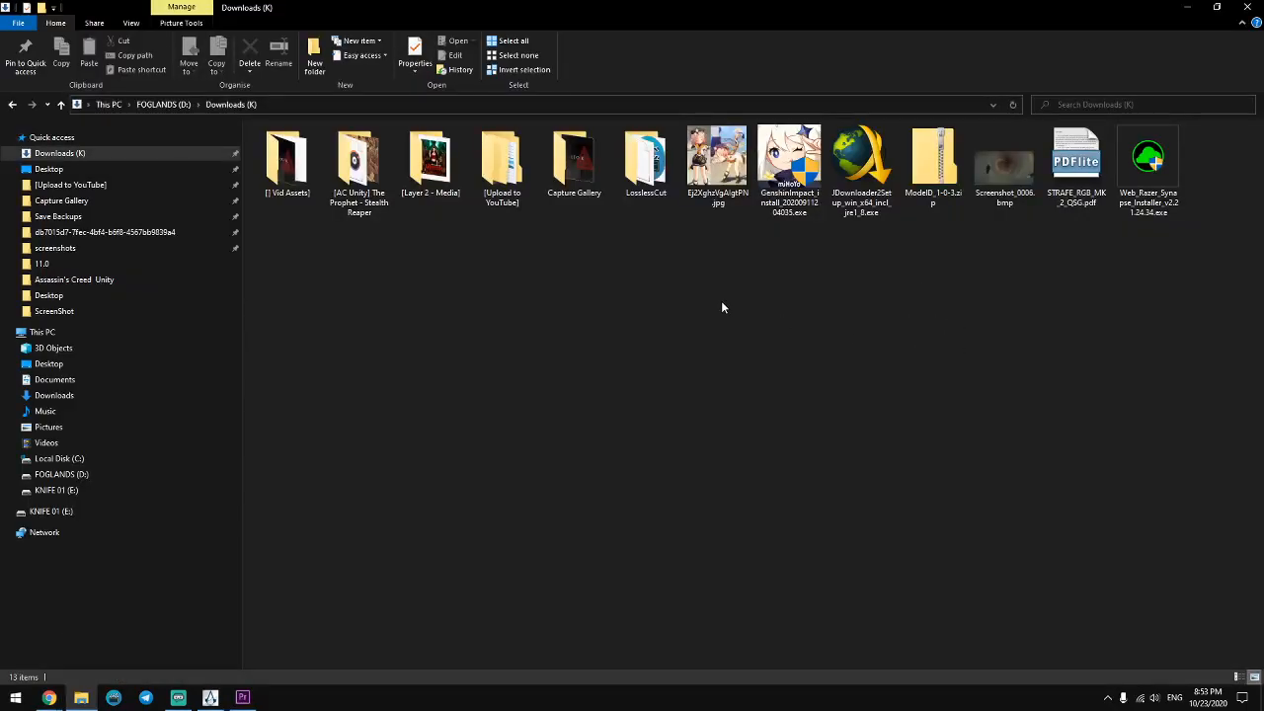
In the downloaded "[AC Unity] The Prophet - Stealth Reaper" folder, widen the Name column to fit and delete the .m4a audio file.
{"action": "double_click", "coordinate": [359, 166]}
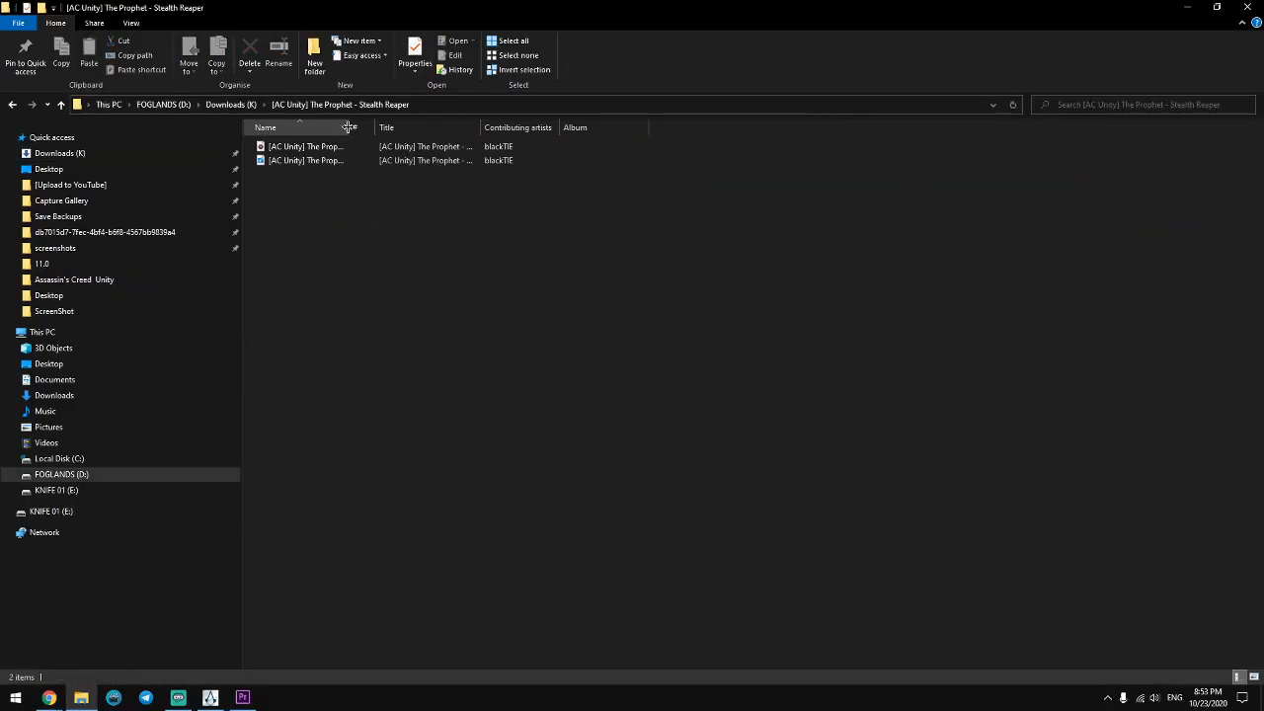
{"action": "double_click", "coordinate": [348, 128]}
{"action": "left_click", "coordinate": [482, 148]}
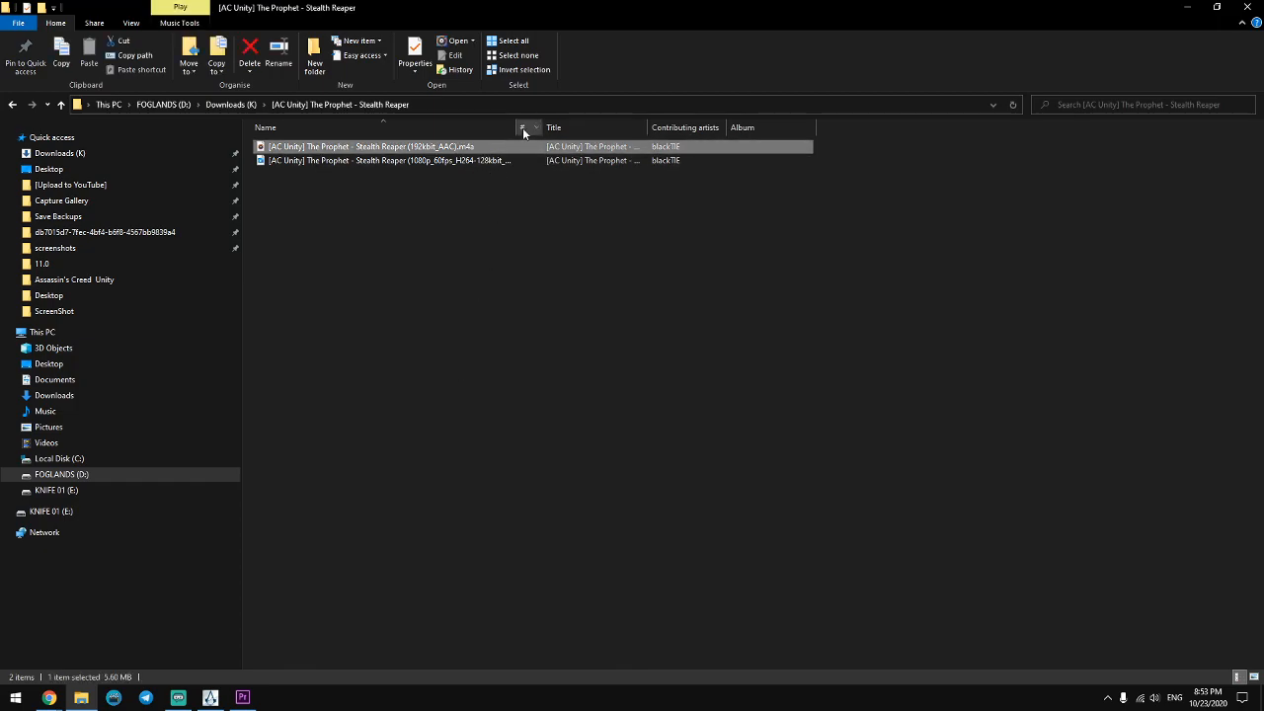
{"action": "double_click", "coordinate": [507, 160]}
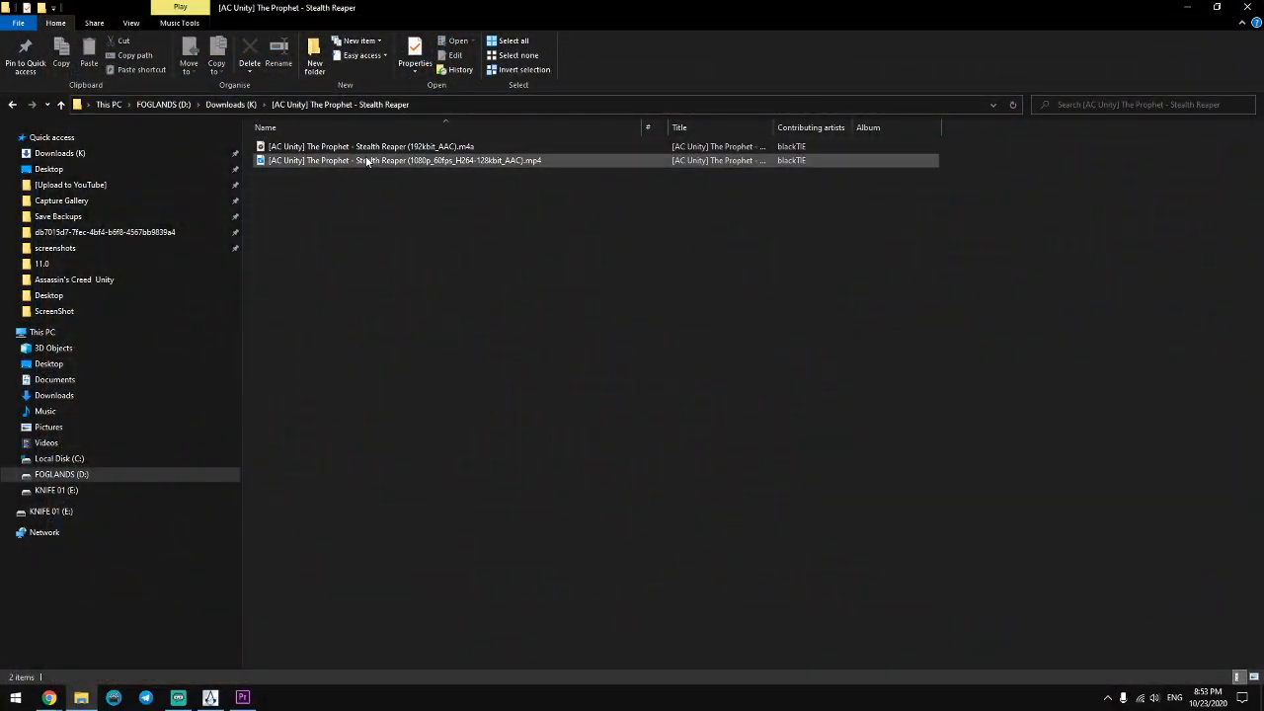
{"action": "key", "text": "Up"}
{"action": "key", "text": "Delete"}
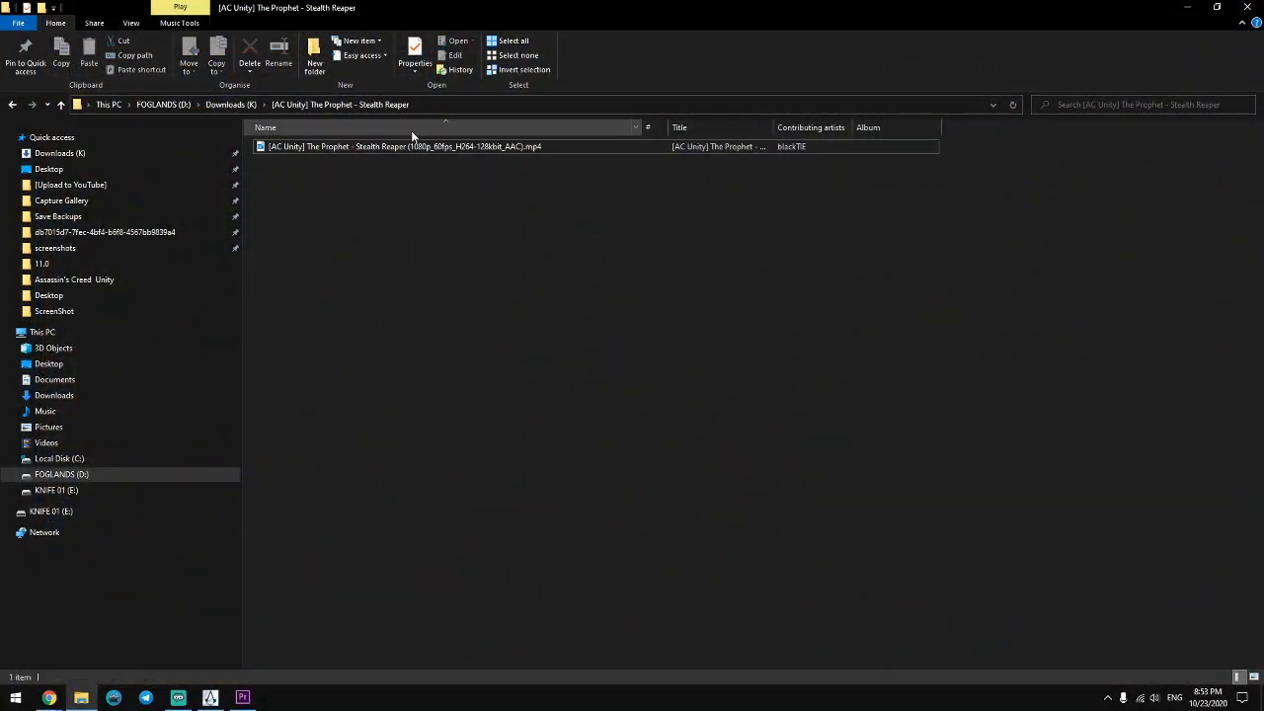
Transfer the Prophet .mp4 video to the Capture Gallery folder and delete its original download folder.
{"action": "key", "text": "alt+Up"}
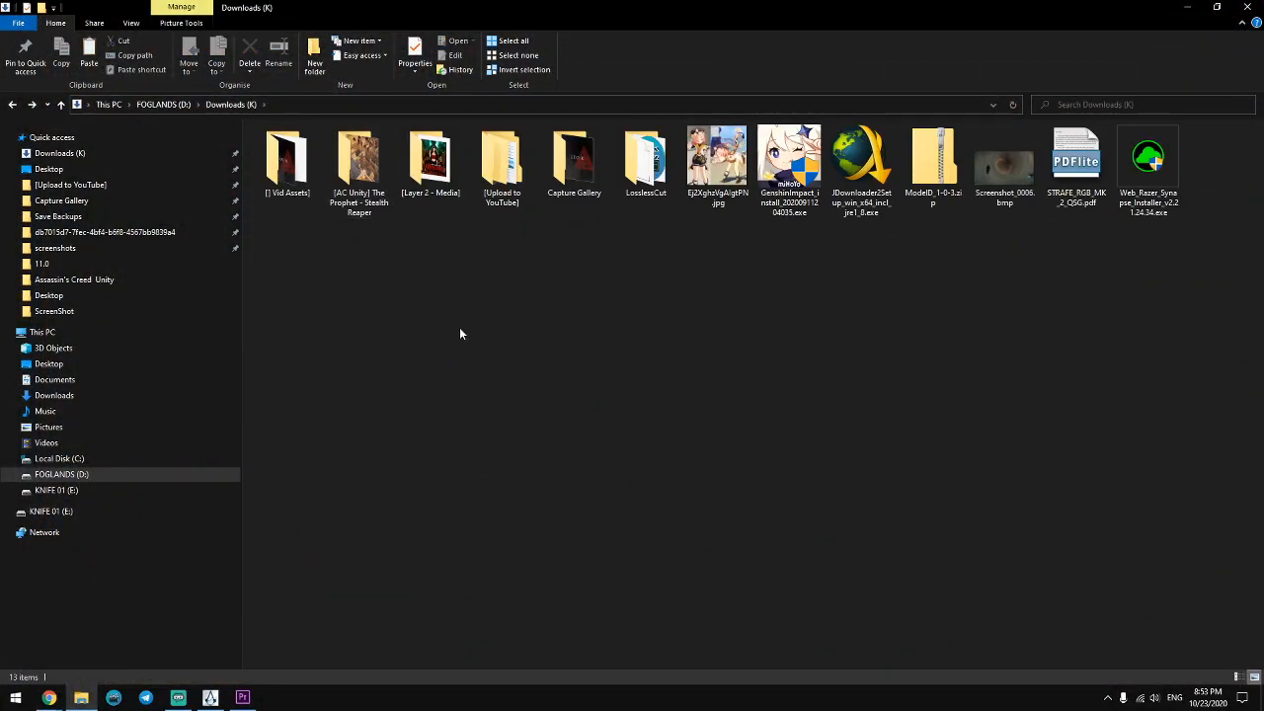
{"action": "double_click", "coordinate": [574, 163]}
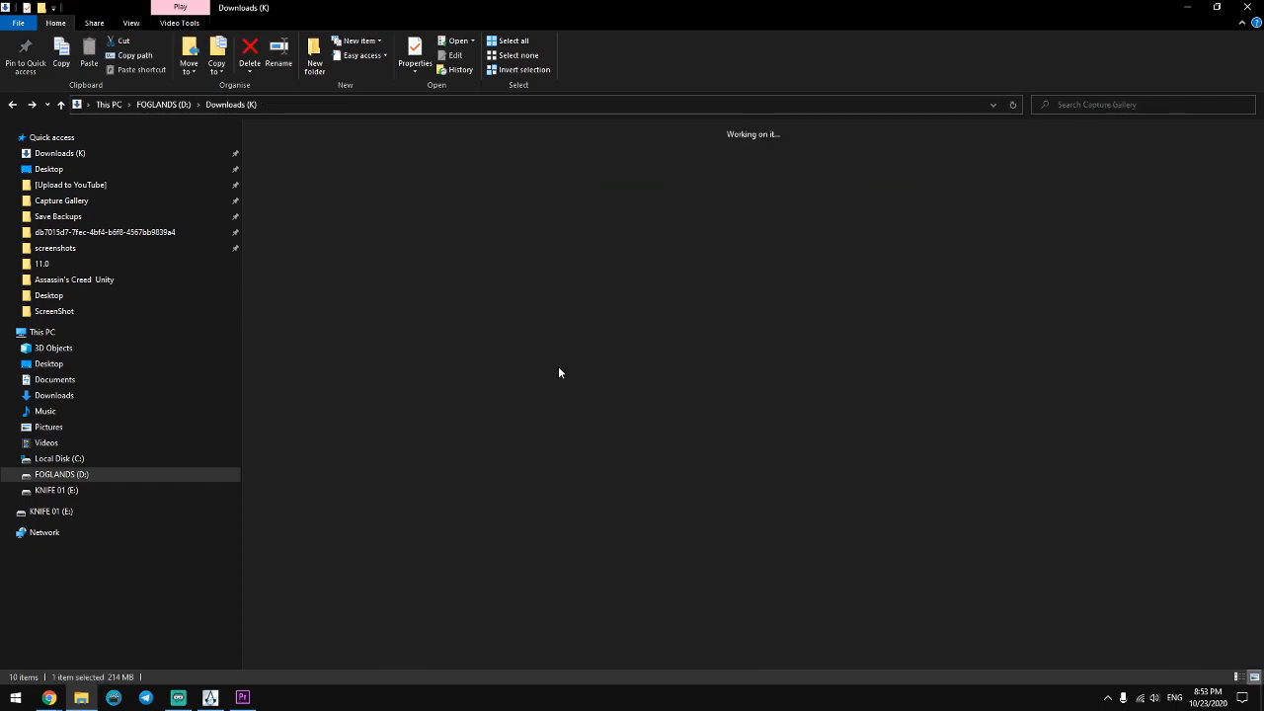
{"action": "key", "text": "alt+Left"}
{"action": "key", "text": "Delete"}
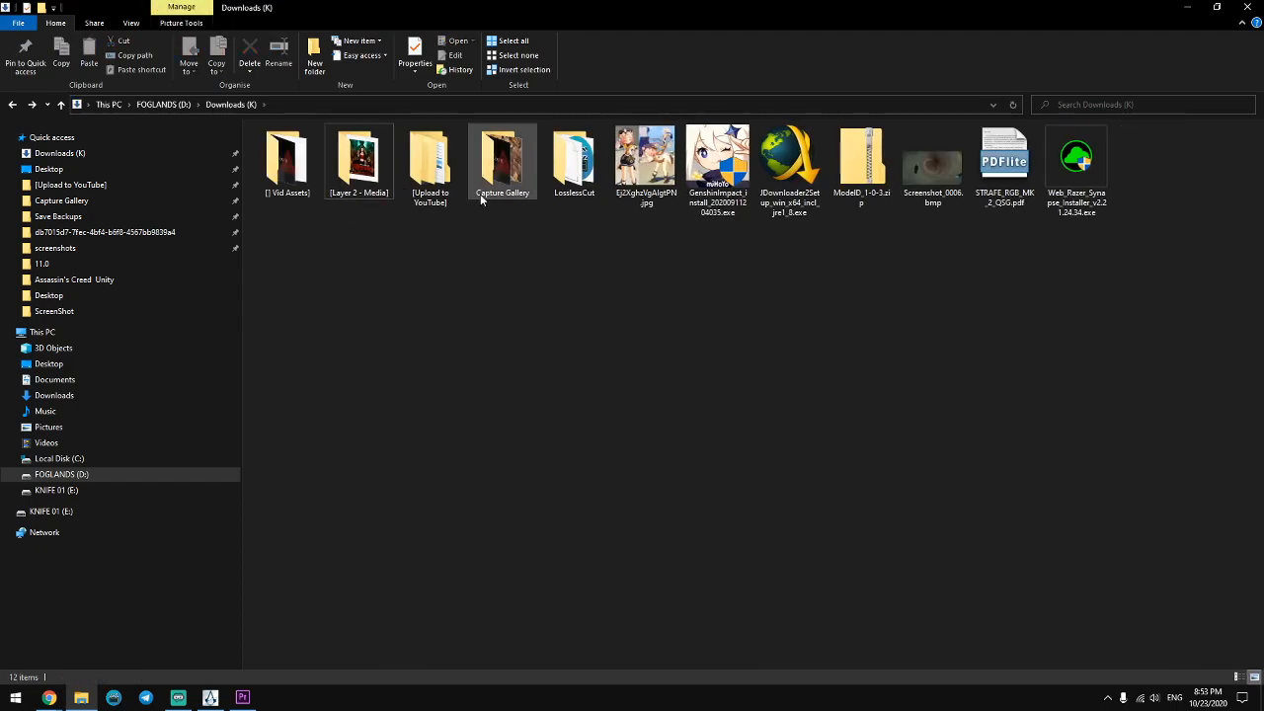
Move the Prophet .mp4 video from Capture Gallery into its Assassin's Creed Unity subfolder.
{"action": "double_click", "coordinate": [480, 193]}
{"action": "left_click", "coordinate": [966, 183]}
{"action": "left_click", "coordinate": [467, 210]}
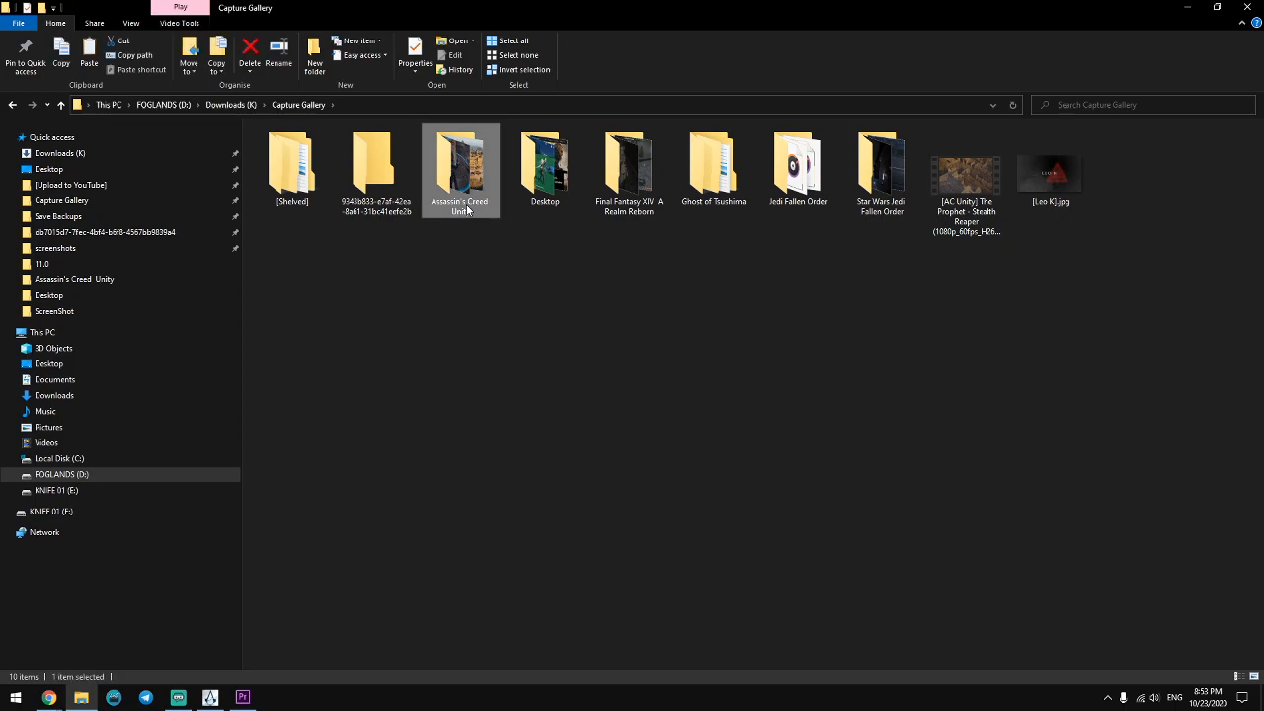
{"action": "double_click", "coordinate": [467, 210]}
{"action": "key", "text": "ctrl+v"}
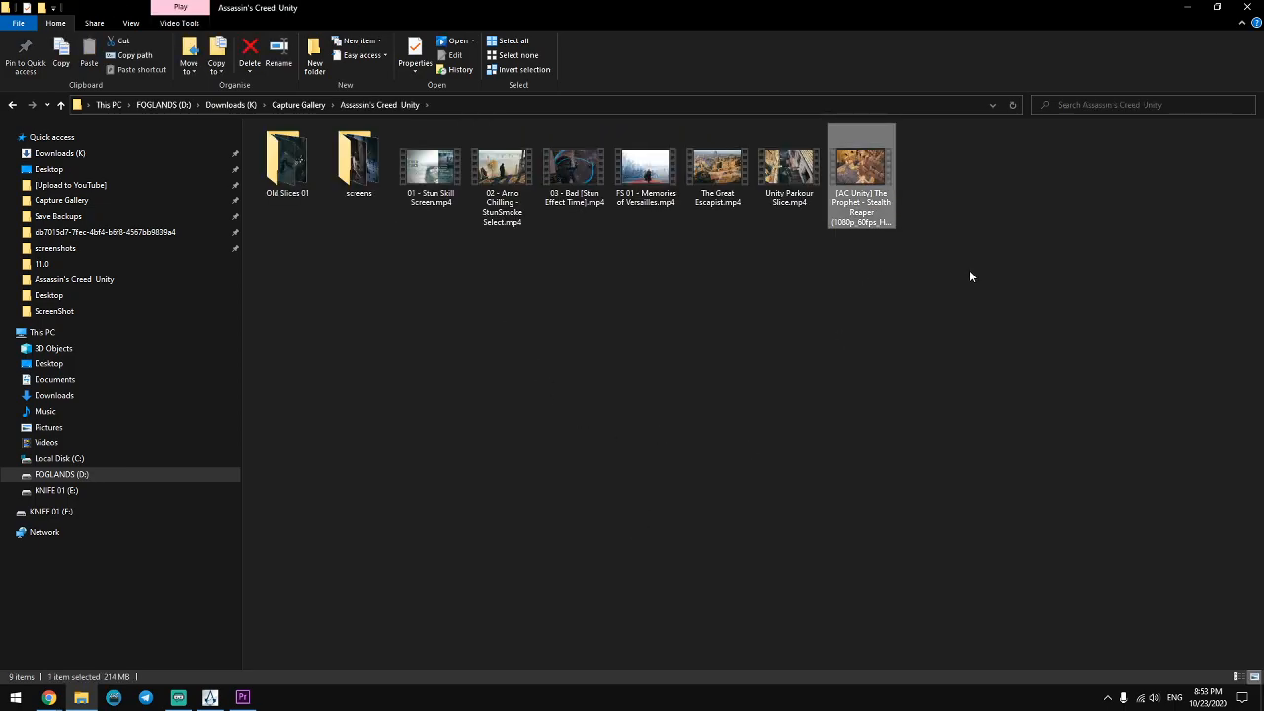
Rename the moved Prophet video with a name beginning "Bla".
{"action": "key", "text": "F2"}
{"action": "type", "text": "Bla"}
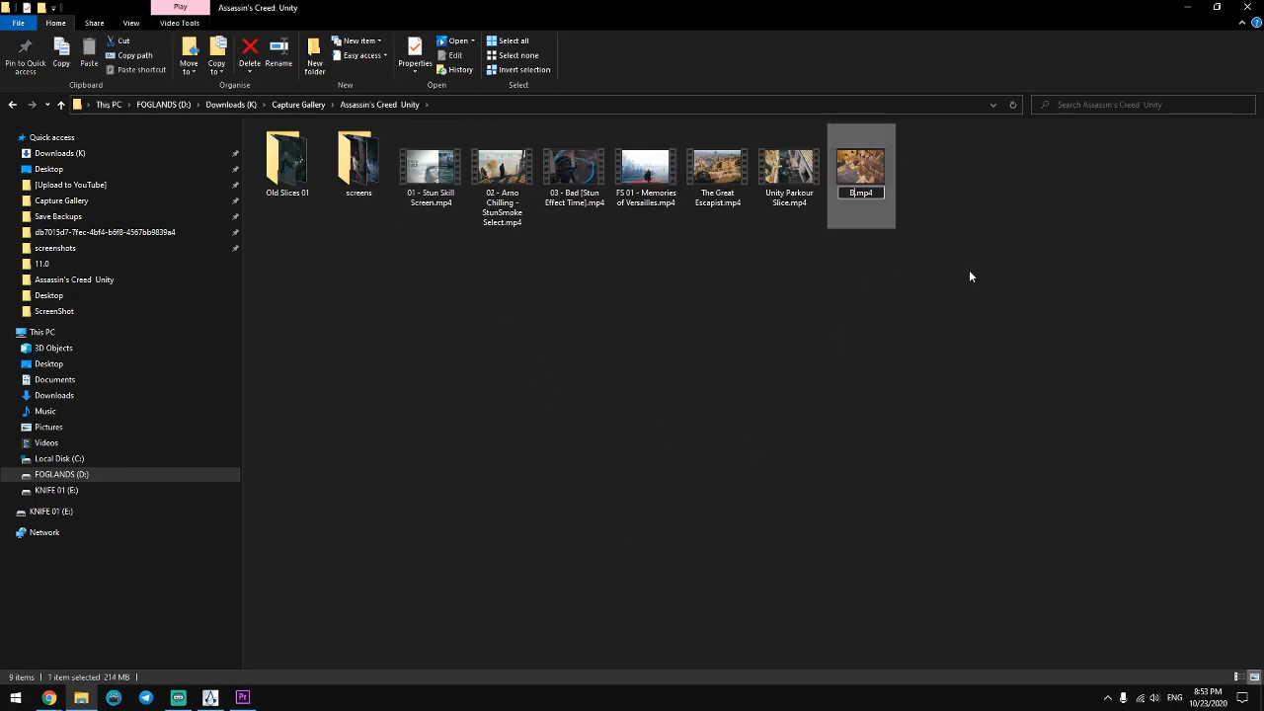
Finish renaming the selected video file to "blackTIE - Prophet Reaper".
{"action": "type", "text": "ckTIE - "}
{"action": "type", "text": "Prophet Reaper"}
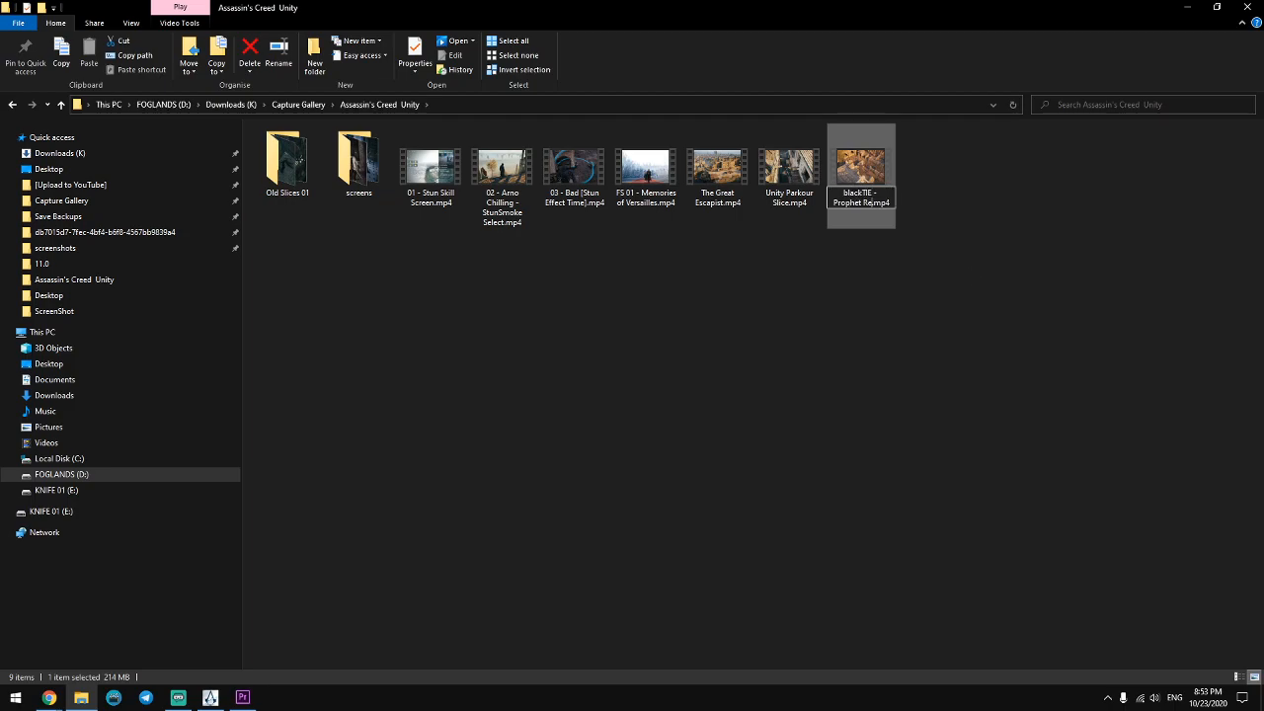
{"action": "key", "text": "Return"}
{"action": "key", "text": "End"}
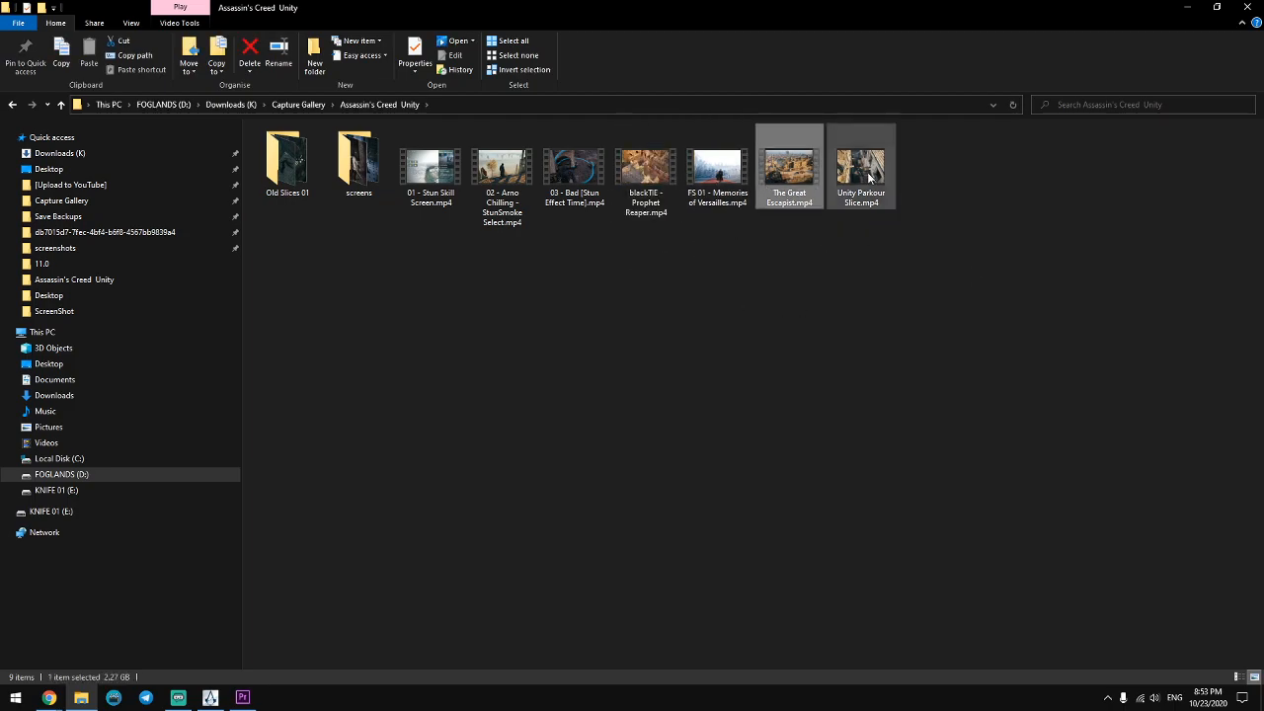
Rename The Great Escapist video file to "Leo K - Great Escapist".
{"action": "left_click", "coordinate": [775, 205]}
{"action": "key", "text": "F2"}
{"action": "type", "text": "Leo K - "}
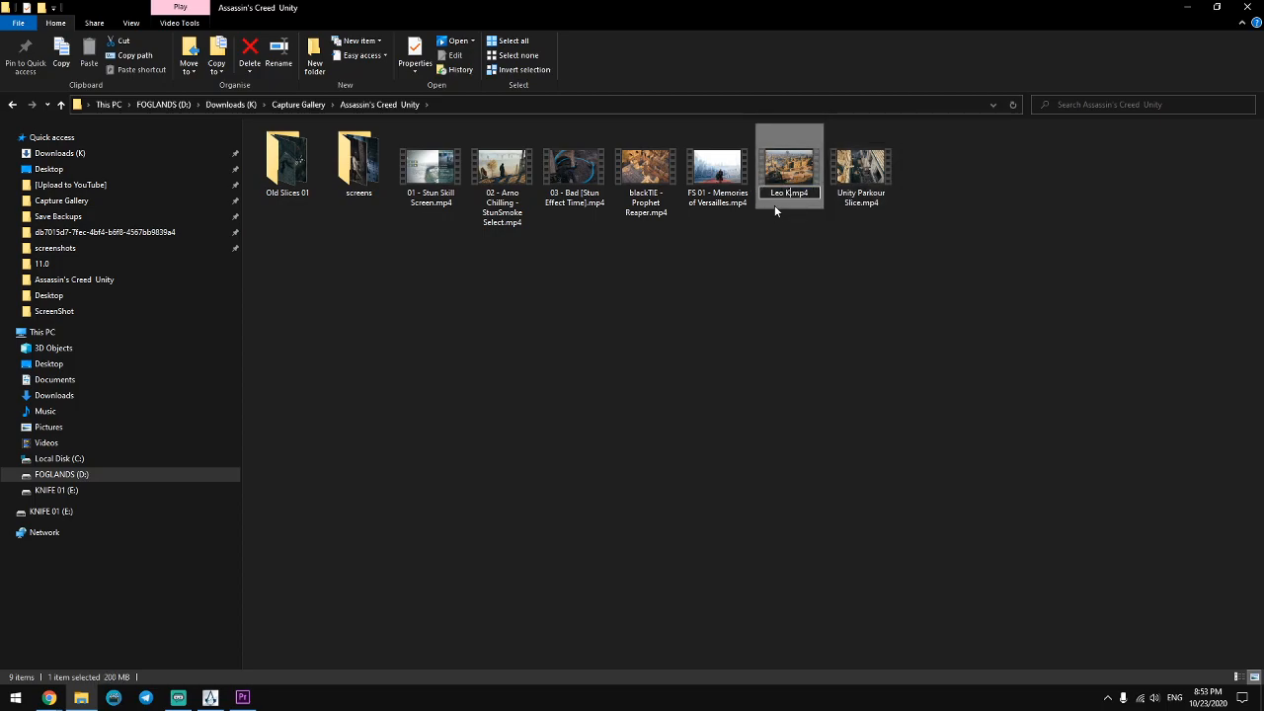
{"action": "type", "text": "Great Escapist"}
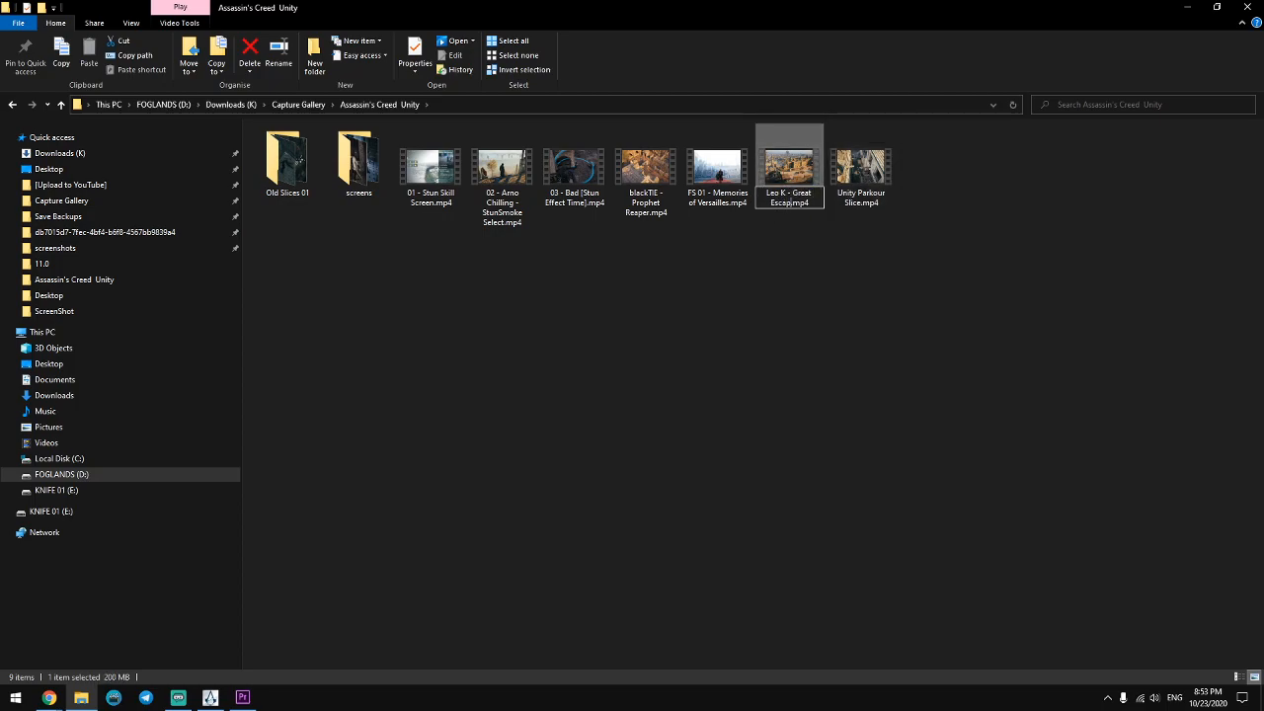
{"action": "key", "text": "Return"}
{"action": "left_click", "coordinate": [799, 284]}
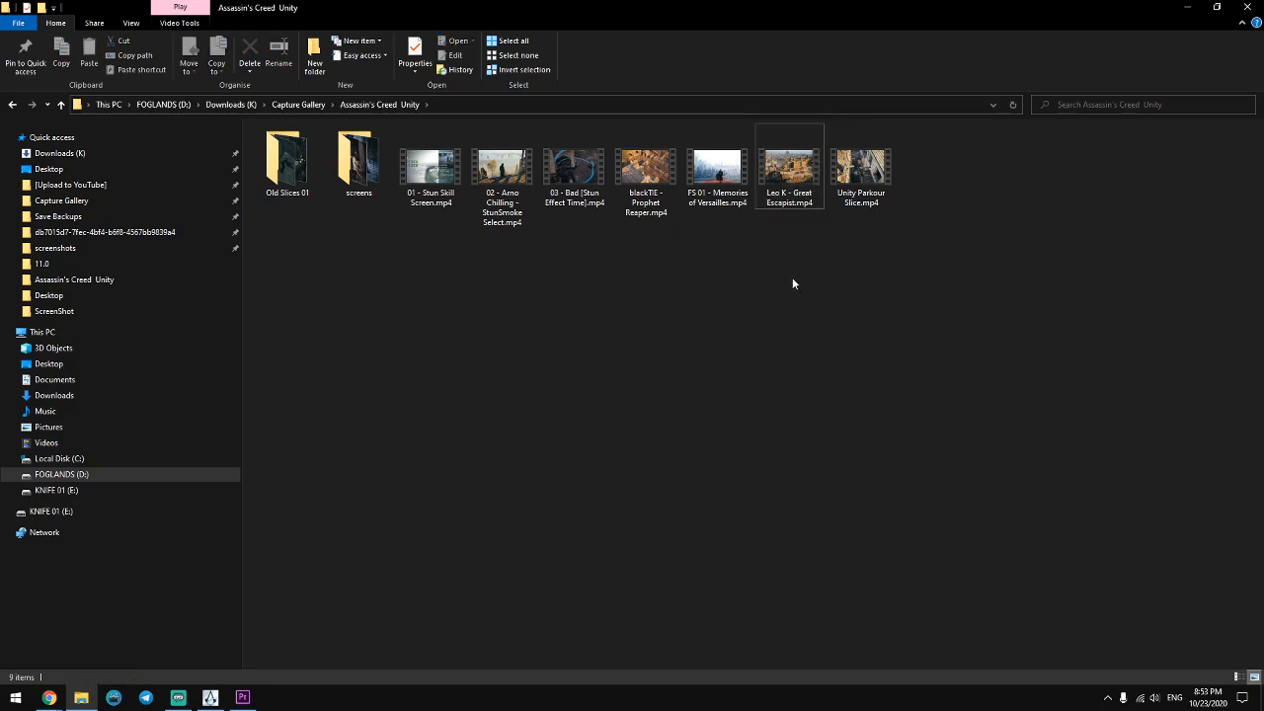
Switch to Premiere Pro, collapse the Vocals and Stills bins, and create a new bin named "Video Clips".
{"action": "left_click", "coordinate": [242, 697]}
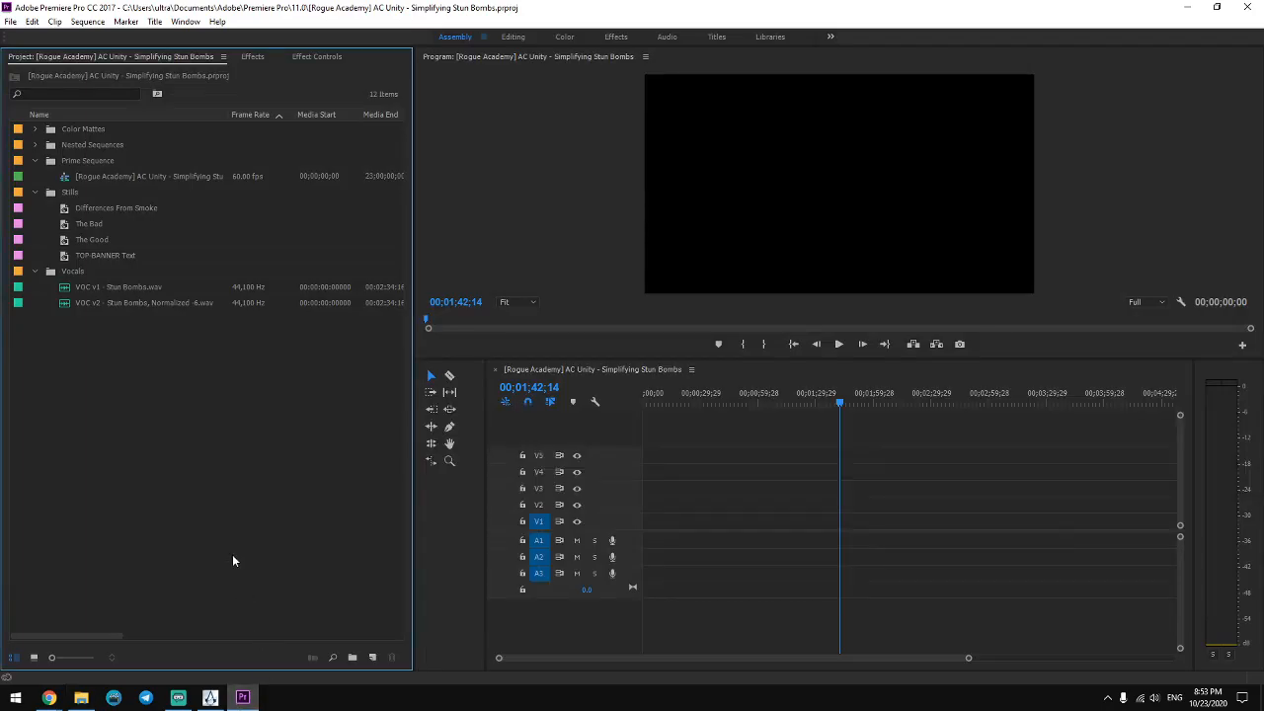
{"action": "left_click", "coordinate": [34, 271]}
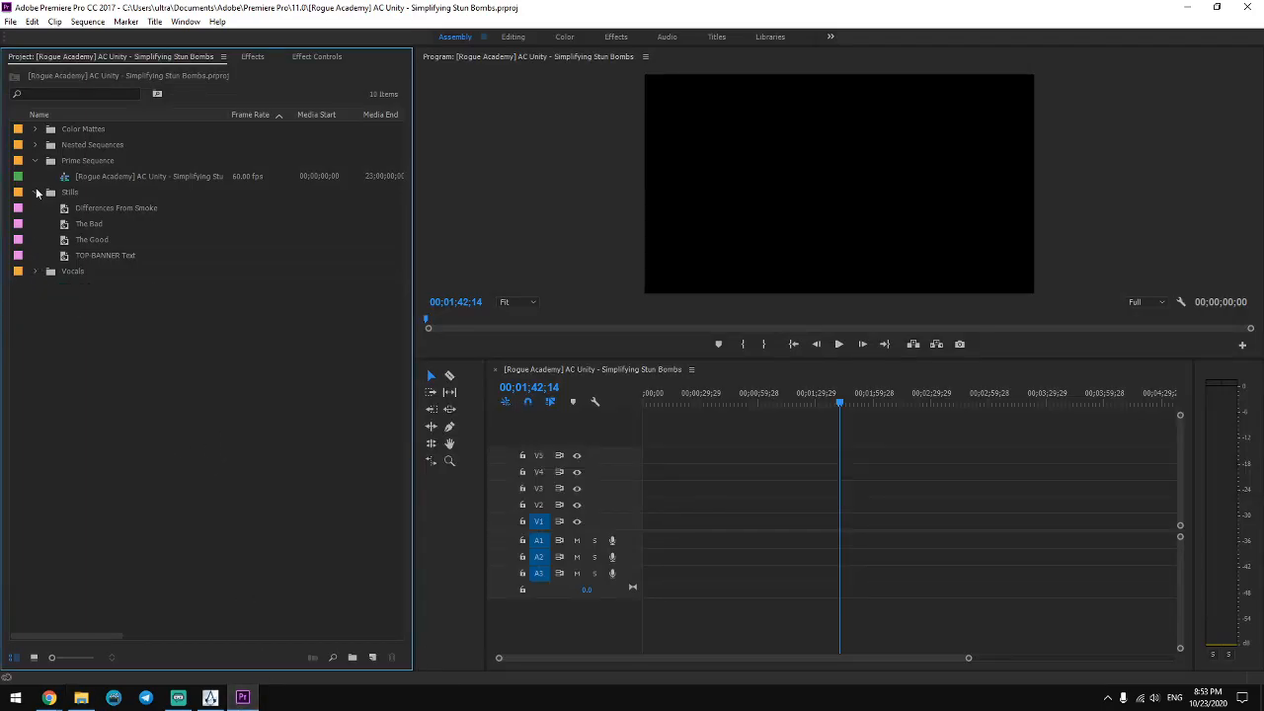
{"action": "left_click", "coordinate": [35, 191]}
{"action": "left_click", "coordinate": [351, 657]}
{"action": "type", "text": "Vide"}
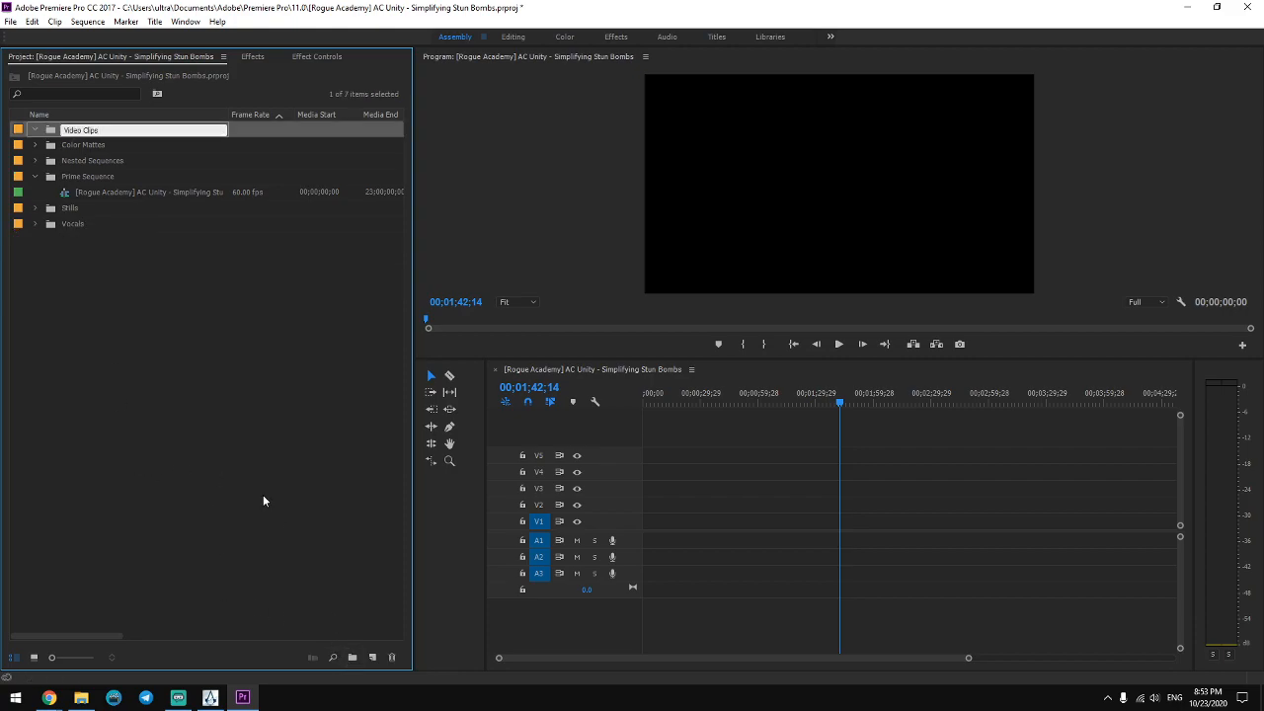
{"action": "type", "text": "o Clips"}
{"action": "left_click", "coordinate": [263, 500]}
Import the 01, 02, 03, blackTIE - Prophet Reaper and Leo K - Great Escapist videos from File Explorer into the Video Clips bin.
{"action": "left_click", "coordinate": [83, 696]}
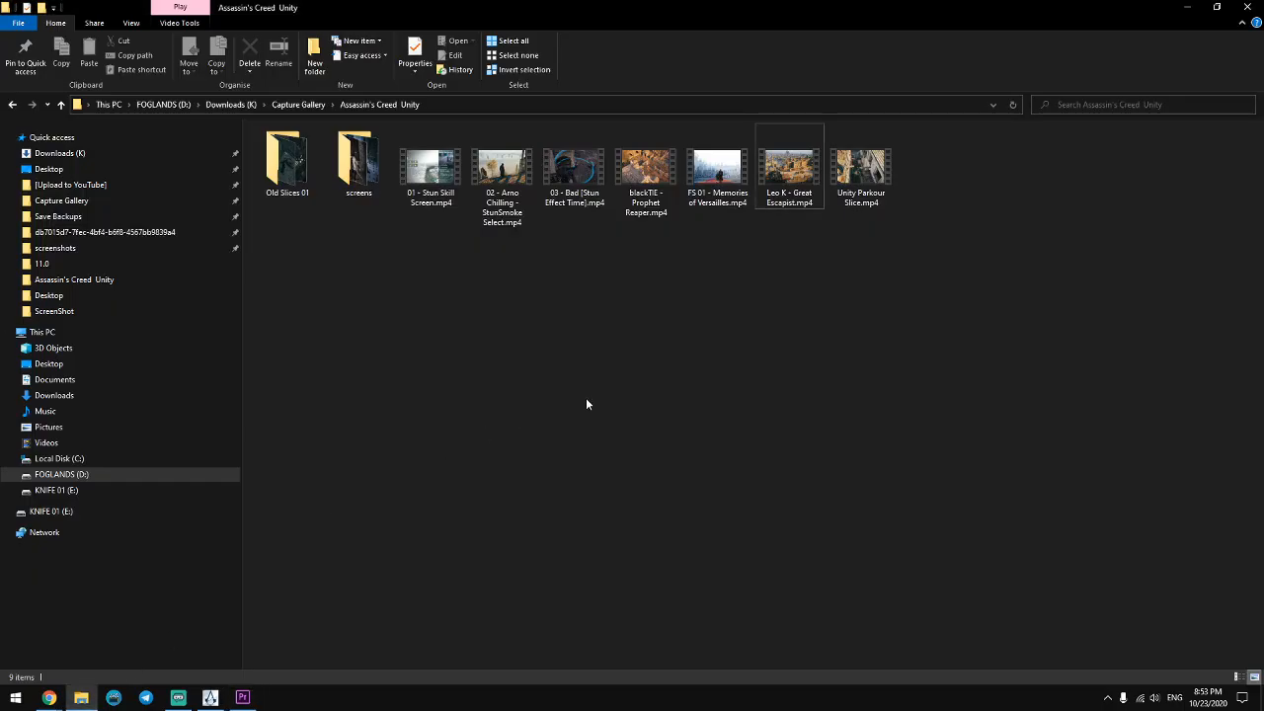
{"action": "left_click", "coordinate": [431, 170]}
{"action": "left_click", "coordinate": [582, 194], "text": "shift"}
{"action": "left_click", "coordinate": [786, 178], "text": "ctrl"}
{"action": "left_click", "coordinate": [624, 202], "text": "ctrl"}
{"action": "left_click_drag", "start_coordinate": [624, 203], "coordinate": [54, 155]}
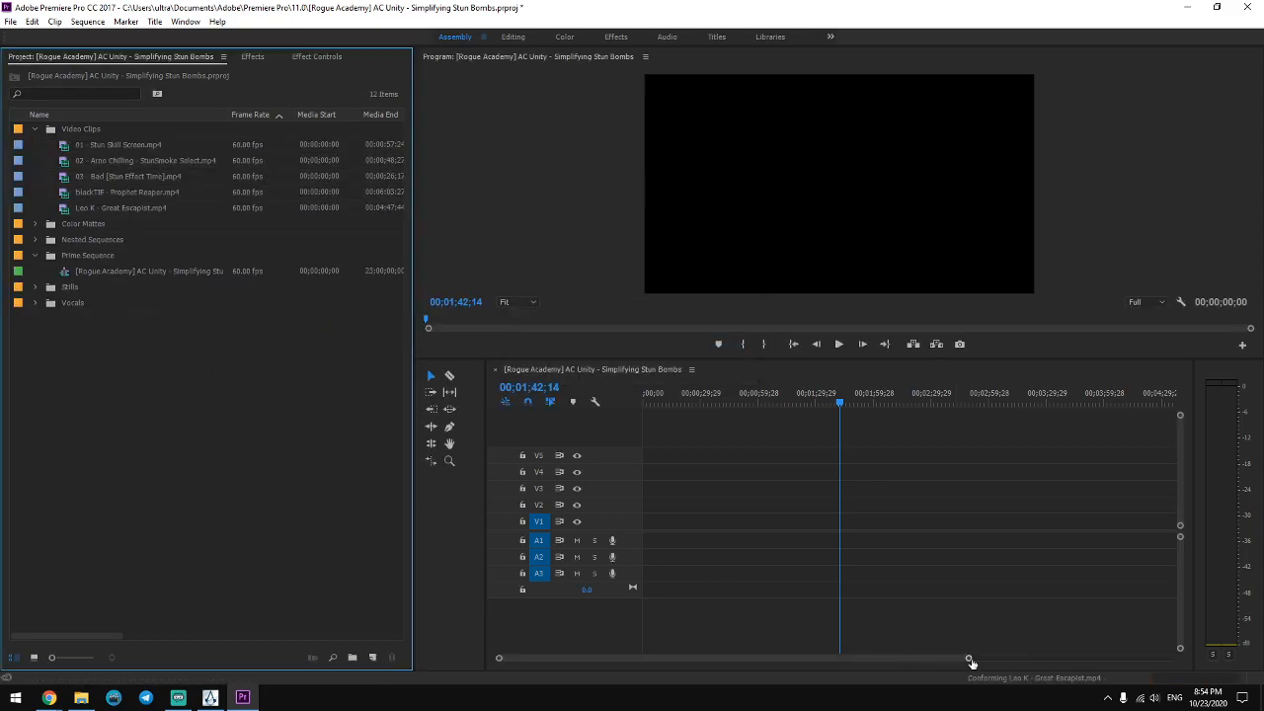
Place Leo K - Great Escapist.mp4 at the start of video track V1, keeping the existing sequence settings.
{"action": "left_click_drag", "start_coordinate": [967, 657], "coordinate": [1049, 658]}
{"action": "left_click_drag", "start_coordinate": [135, 212], "coordinate": [711, 518]}
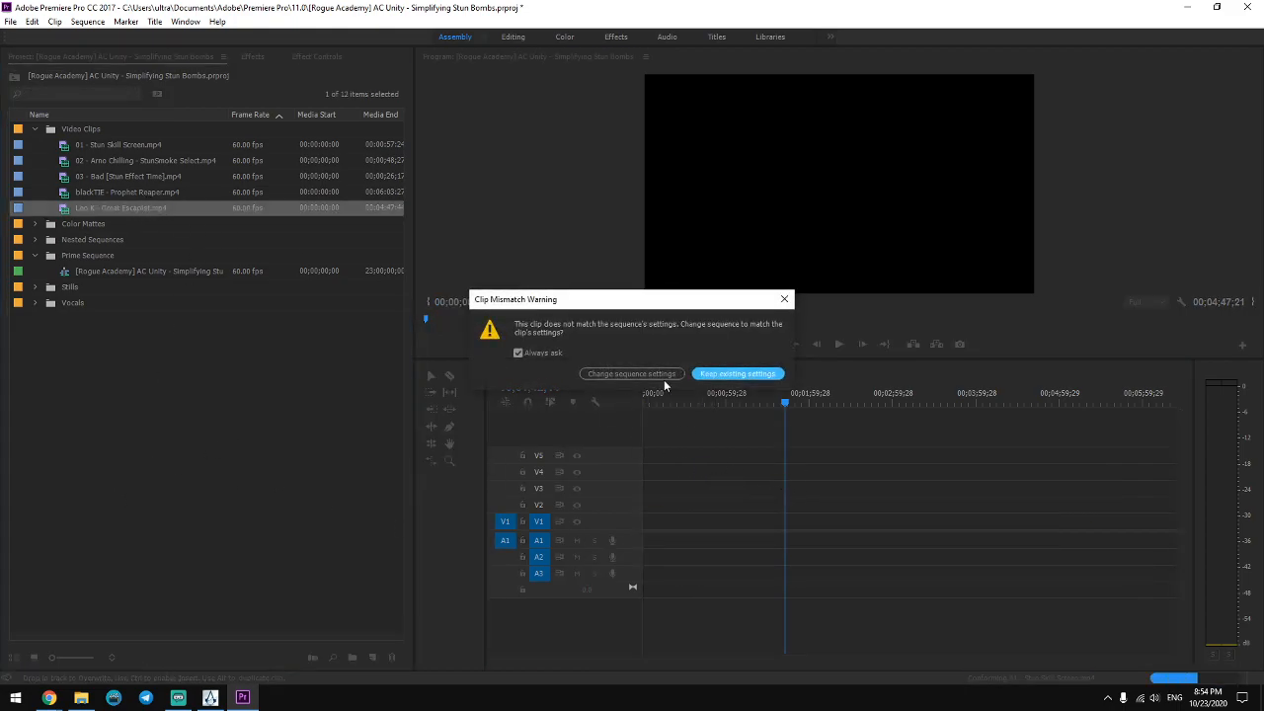
{"action": "left_click", "coordinate": [721, 377]}
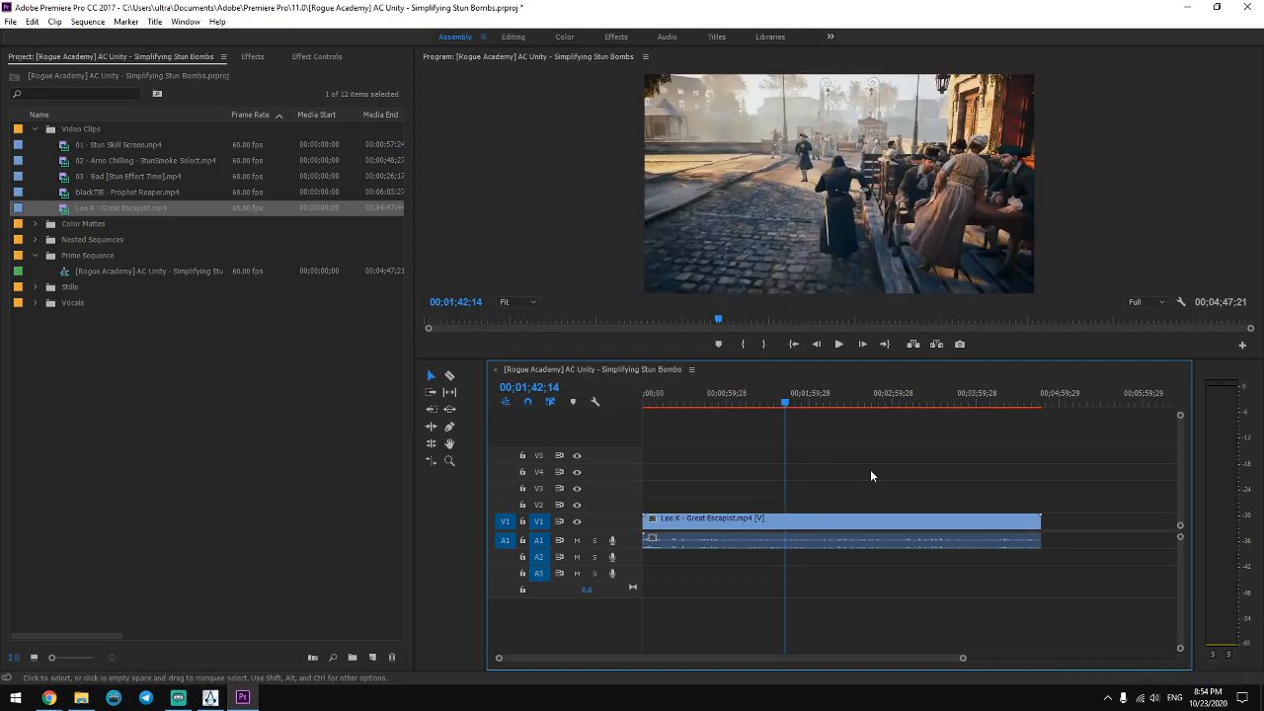
Change the sequence timebase to 60.00 frames/second and apply the new sequence settings.
{"action": "left_click", "coordinate": [87, 21]}
{"action": "left_click", "coordinate": [109, 39]}
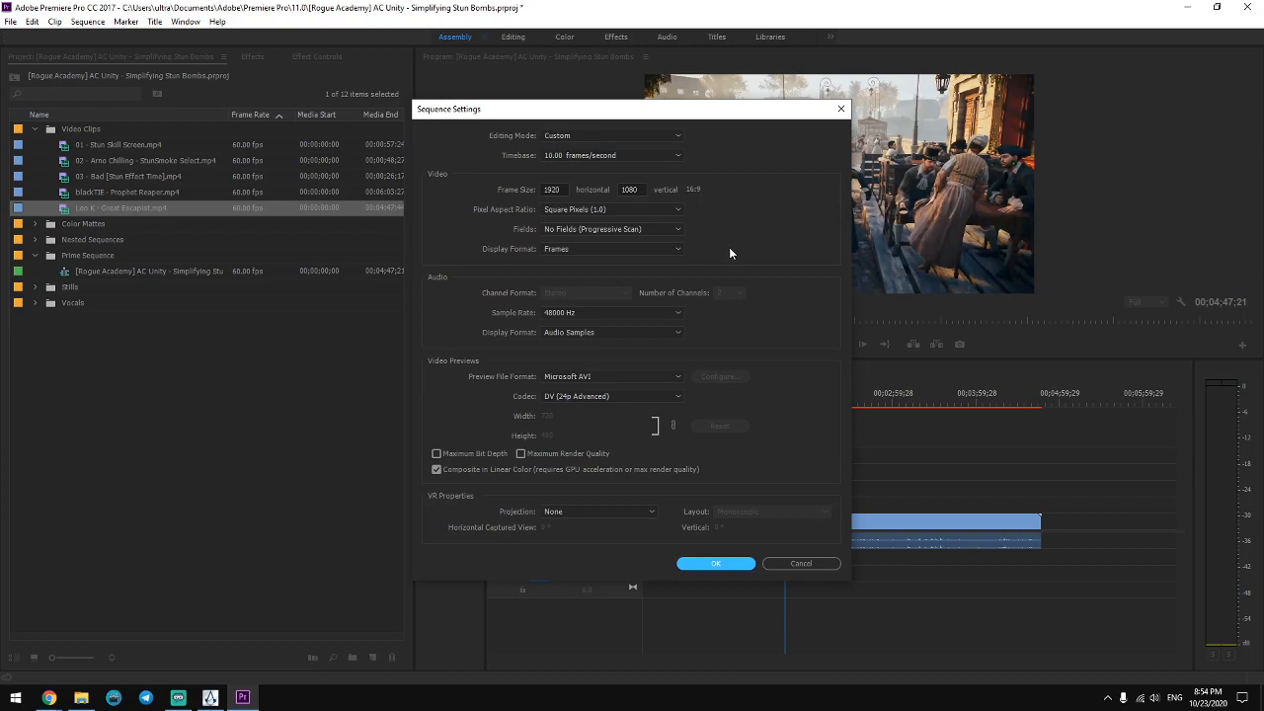
{"action": "left_click", "coordinate": [612, 156]}
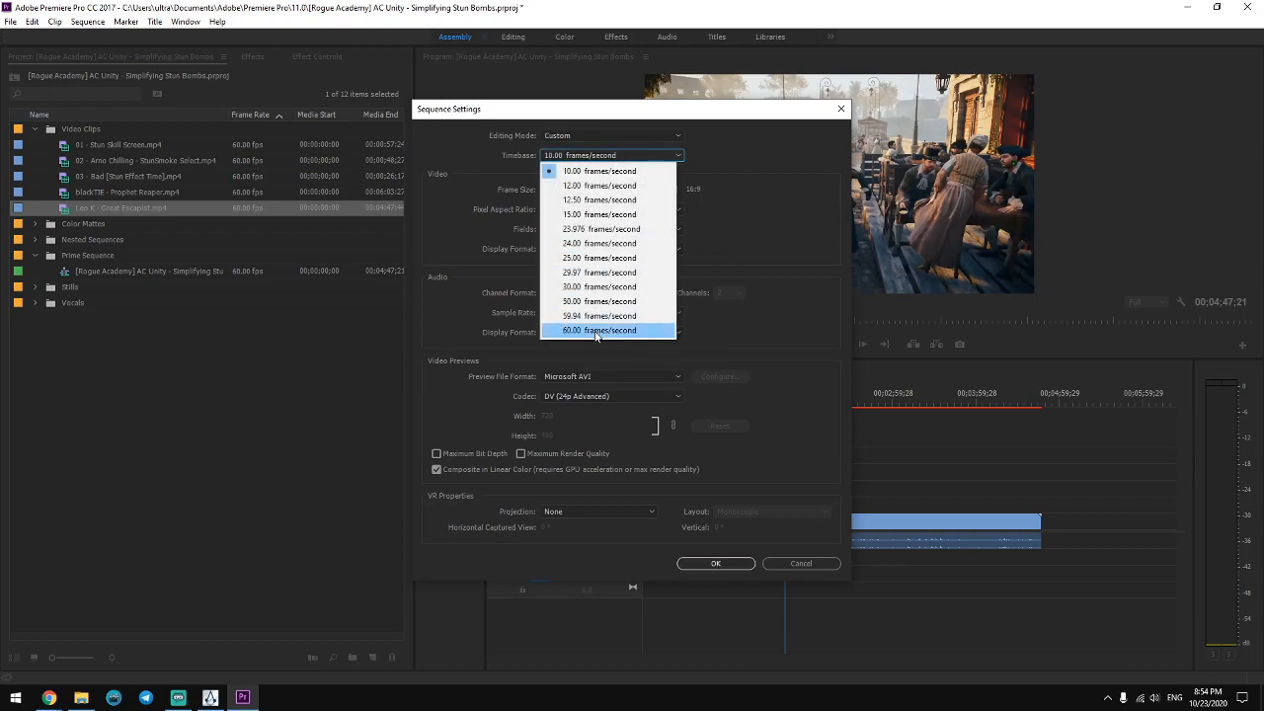
{"action": "left_click", "coordinate": [596, 330]}
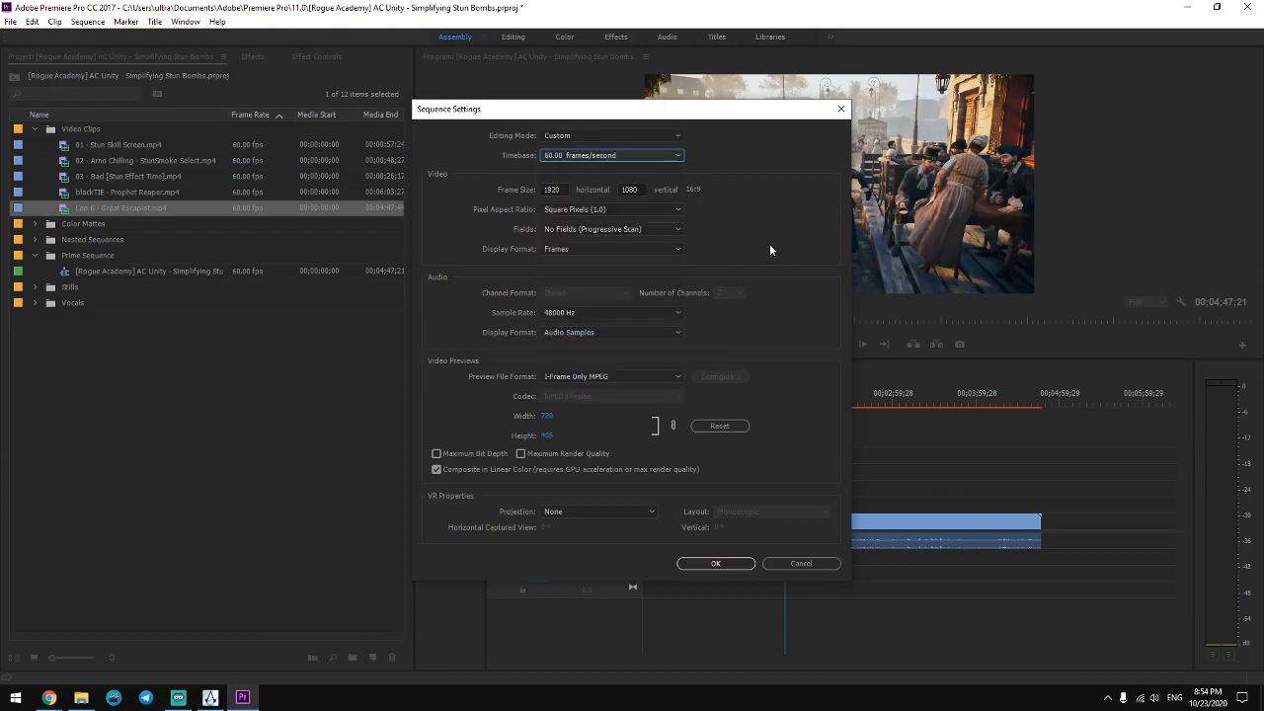
{"action": "left_click", "coordinate": [729, 563]}
{"action": "left_click", "coordinate": [699, 365]}
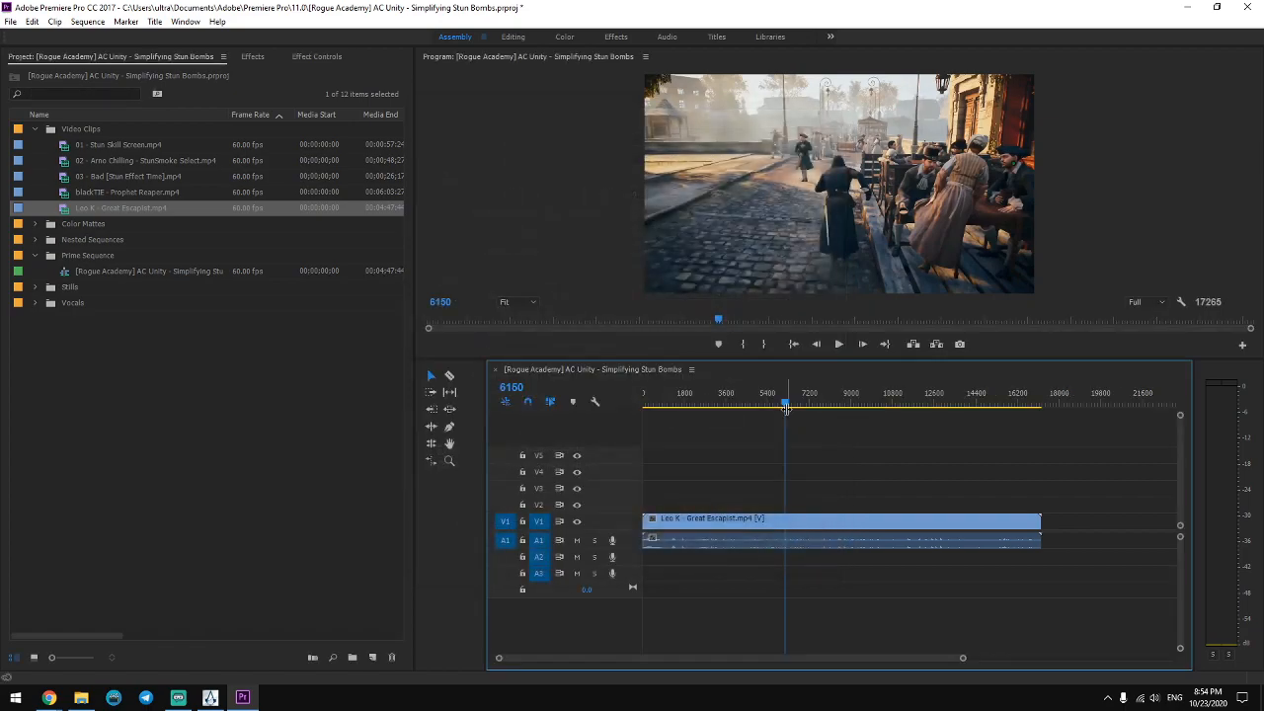
Delete the Great Escapist clip from the timeline and place it again at the start of V1.
{"action": "left_click_drag", "start_coordinate": [808, 516], "coordinate": [909, 592]}
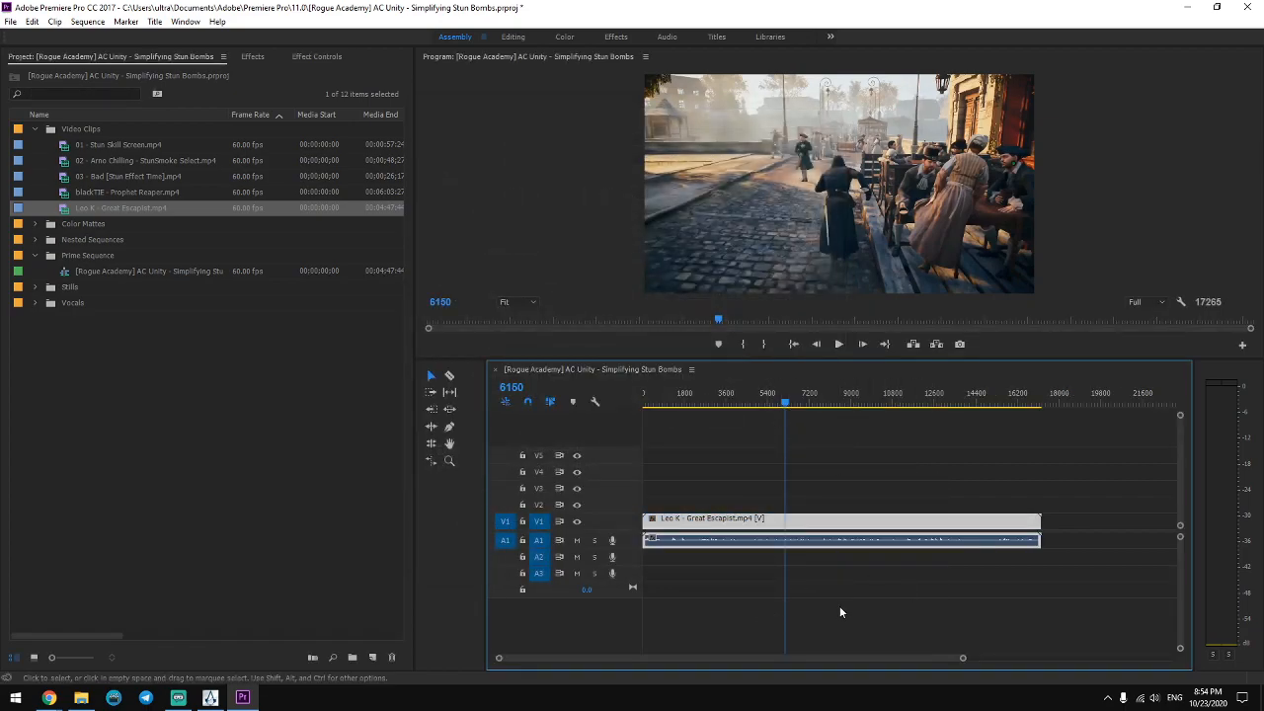
{"action": "key", "text": "Delete"}
{"action": "left_click_drag", "start_coordinate": [94, 207], "coordinate": [661, 520]}
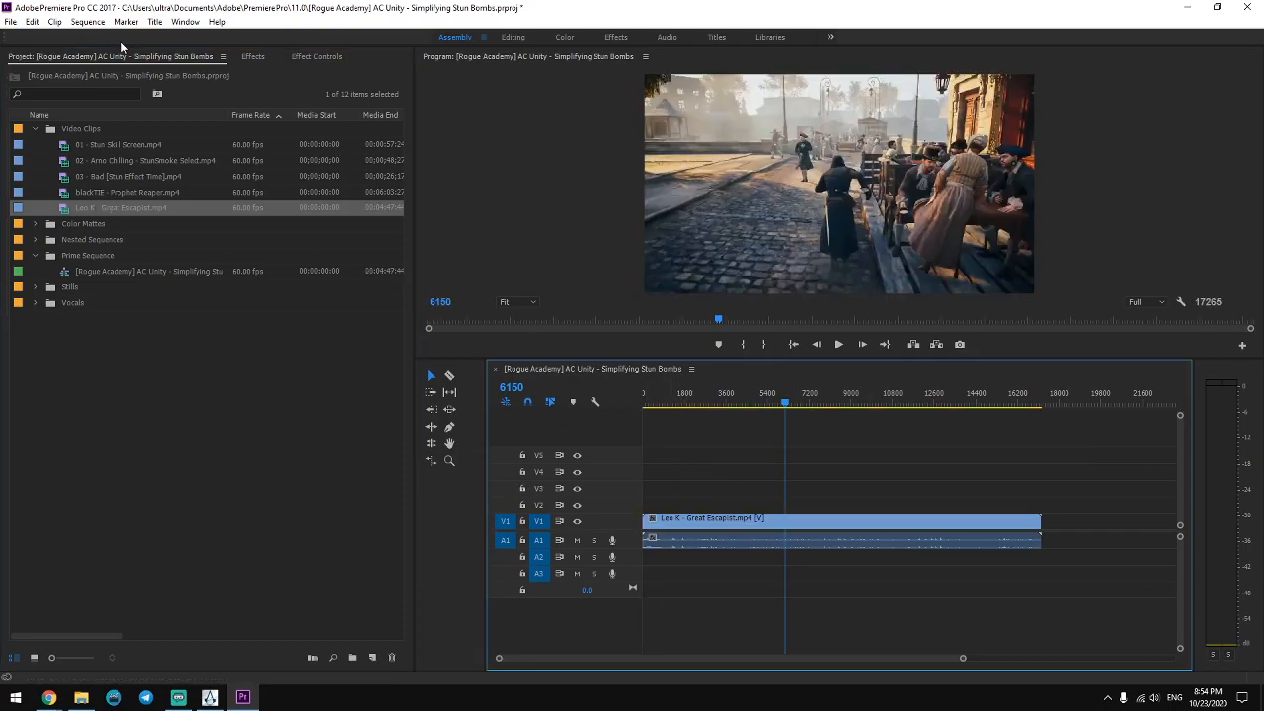
Check the timebase and frame size in the sequence settings, leaving them unchanged.
{"action": "left_click", "coordinate": [87, 21]}
{"action": "left_click", "coordinate": [99, 38]}
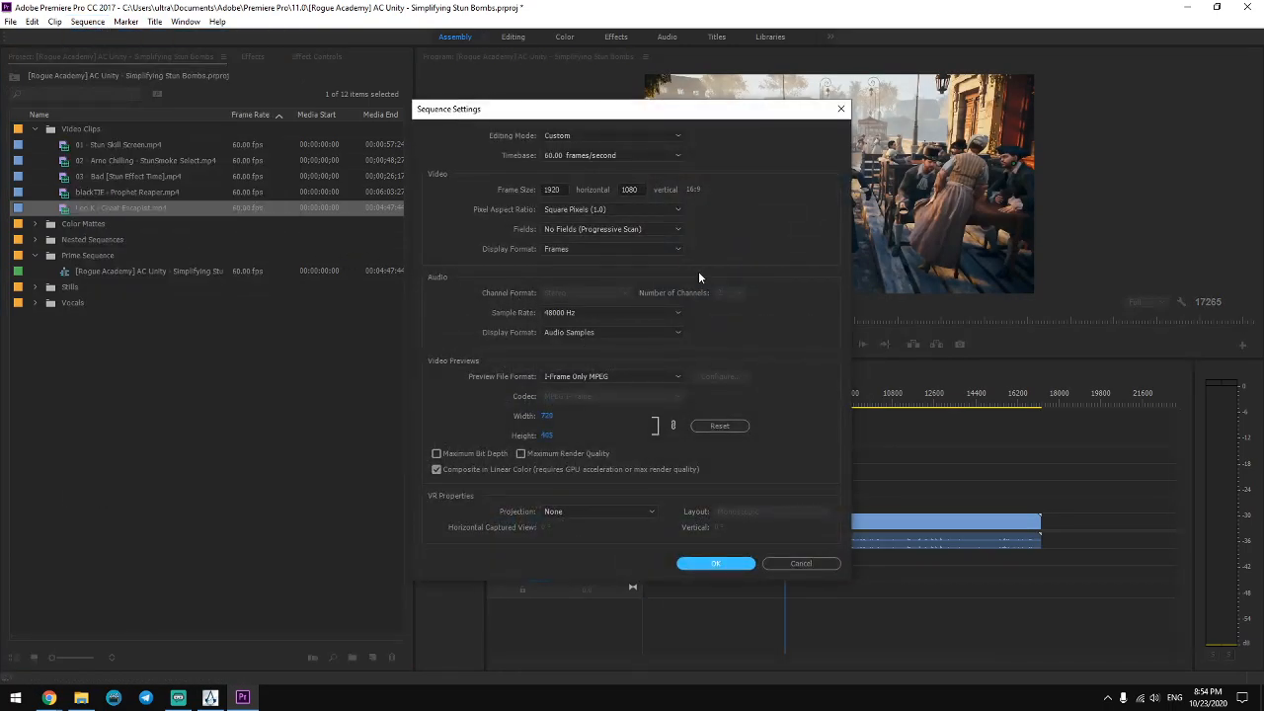
{"action": "left_click", "coordinate": [812, 560]}
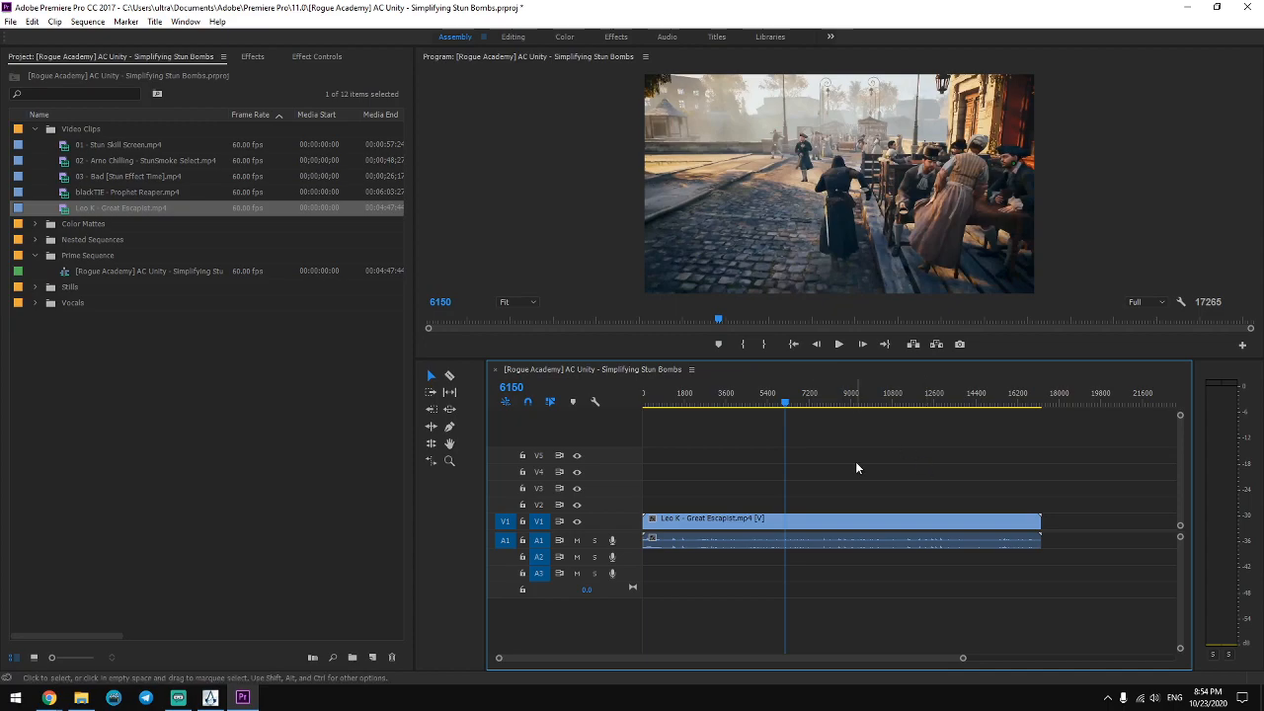
Expand the Vocals bin and place VOC v1 - Stun Bombs.wav at the start of audio track A2.
{"action": "key", "text": "Home"}
{"action": "left_click", "coordinate": [91, 329]}
{"action": "left_click", "coordinate": [35, 304]}
{"action": "left_click_drag", "start_coordinate": [93, 315], "coordinate": [691, 556]}
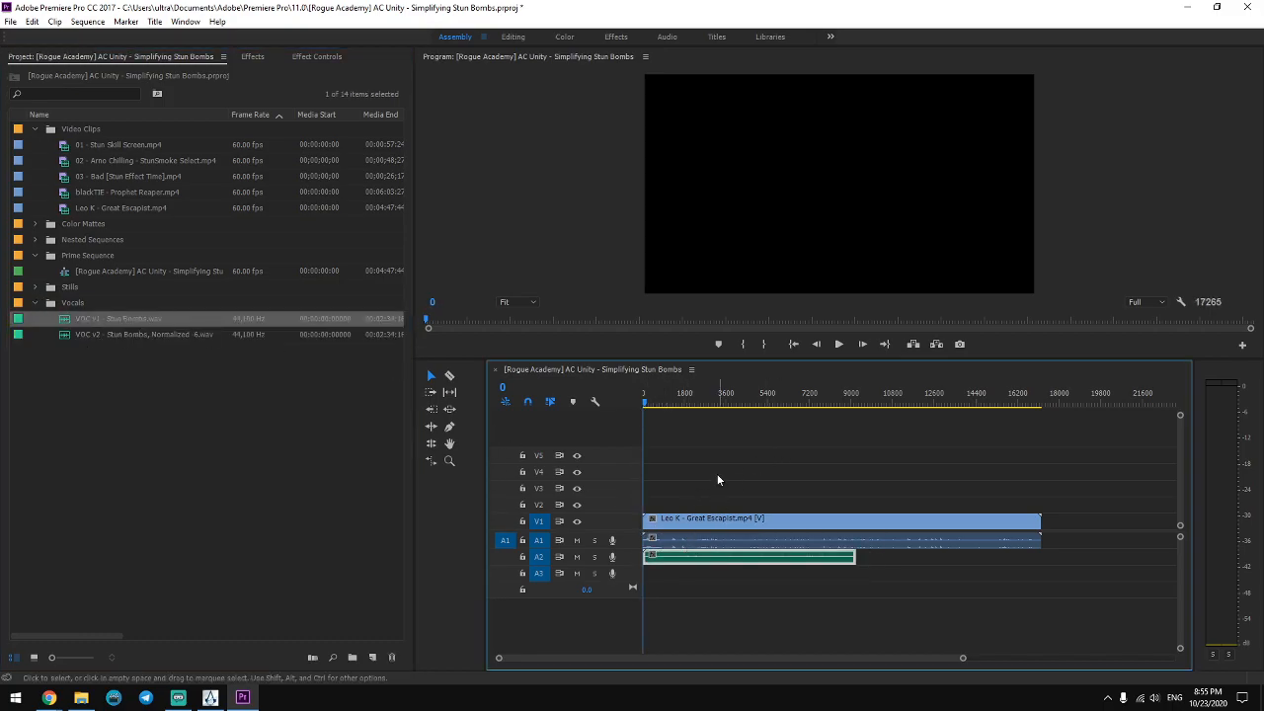
In the Audio workspace, raise the Audio 2 track volume to 6.0 dB and preview the voice-over.
{"action": "left_click", "coordinate": [513, 37]}
{"action": "left_click", "coordinate": [663, 37]}
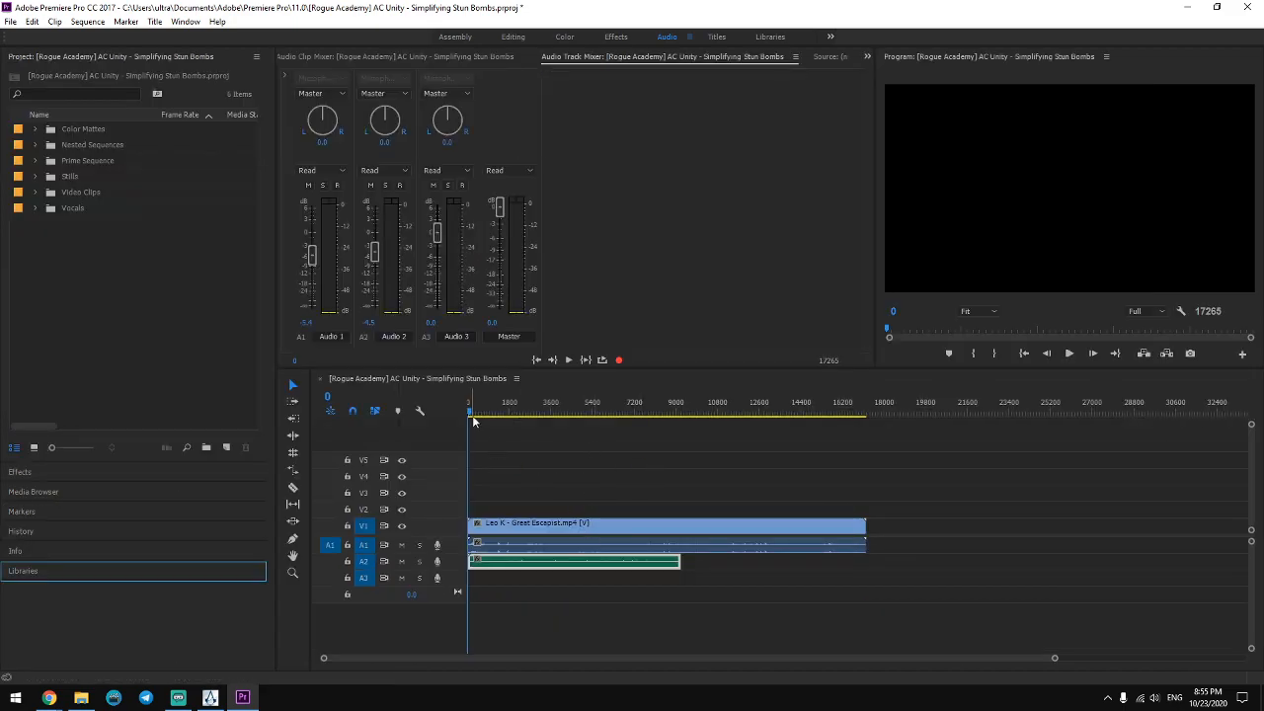
{"action": "left_click_drag", "start_coordinate": [374, 251], "coordinate": [375, 205]}
{"action": "left_click", "coordinate": [578, 475]}
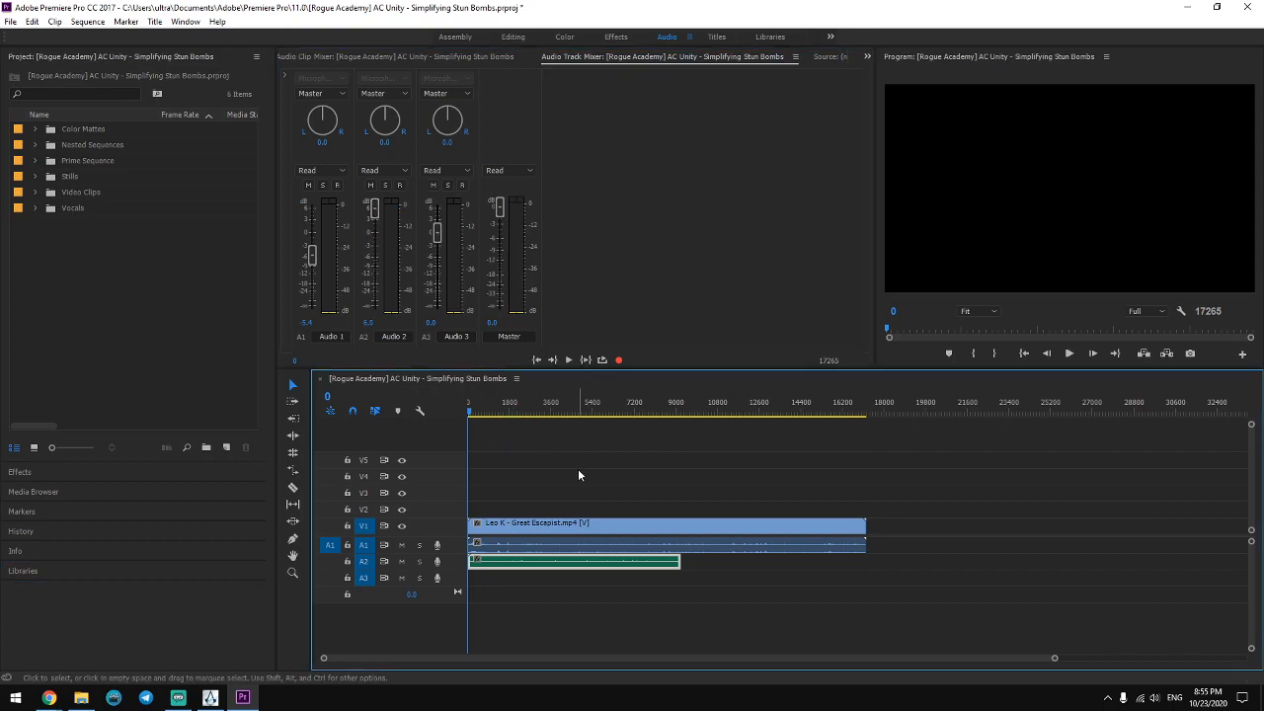
{"action": "key", "text": "space"}
{"action": "key", "text": "space"}
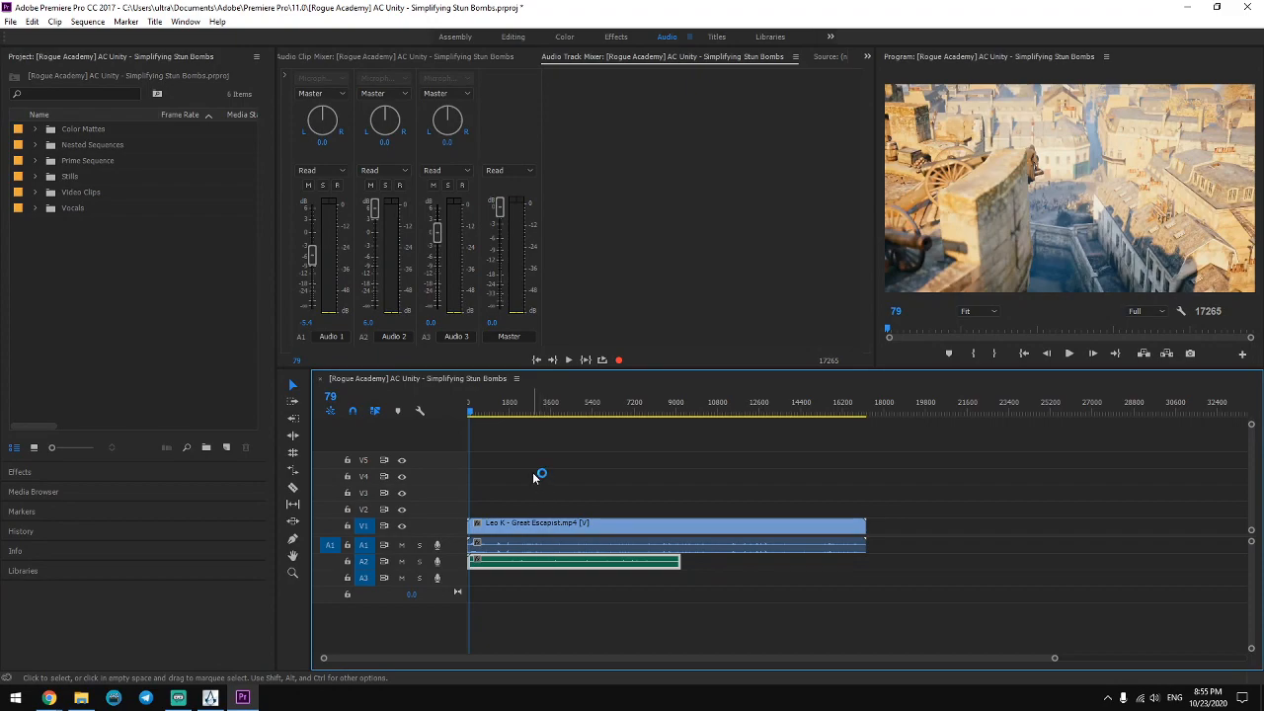
Lower the Audio 2 track volume to -3.9 dB and delete the voice-over clip from A2.
{"action": "left_click_drag", "start_coordinate": [374, 206], "coordinate": [375, 261]}
{"action": "left_click", "coordinate": [619, 583]}
{"action": "left_click", "coordinate": [625, 569]}
{"action": "key", "text": "Delete"}
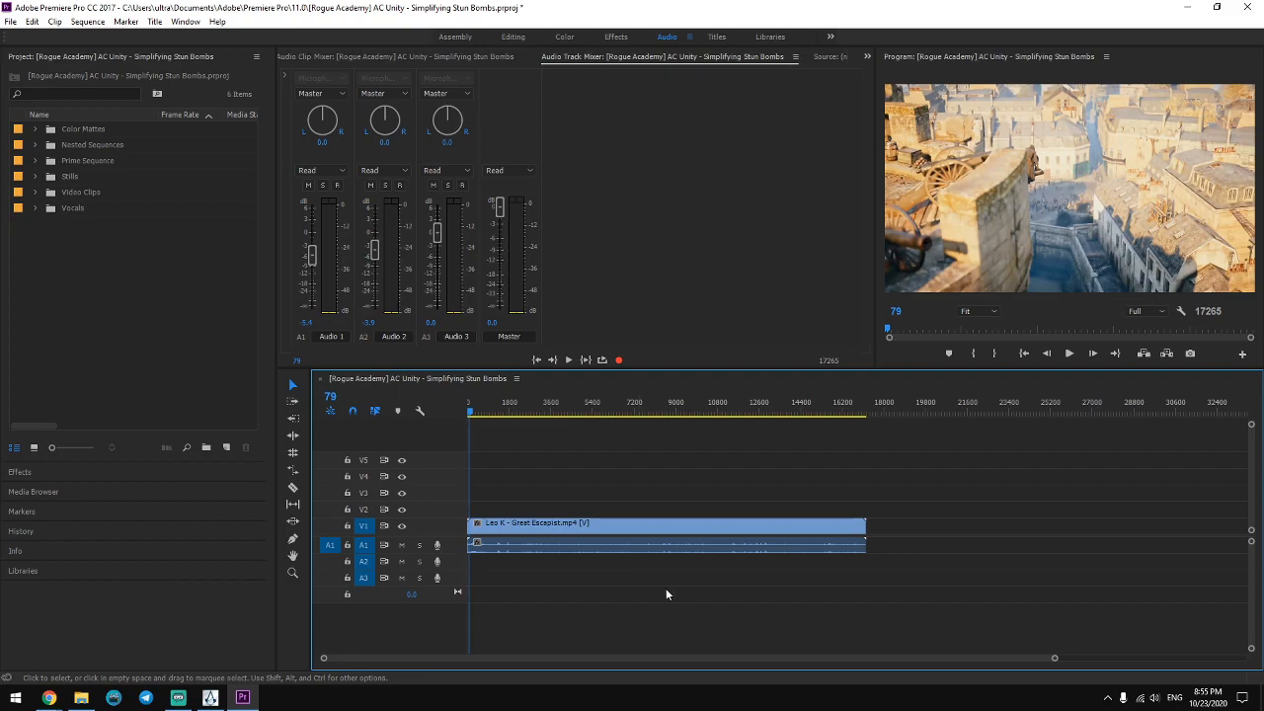
Return to the Assembly workspace and remove VOC v1 - Stun Bombs.wav from the Vocals bin.
{"action": "left_click", "coordinate": [512, 37]}
{"action": "left_click", "coordinate": [455, 37]}
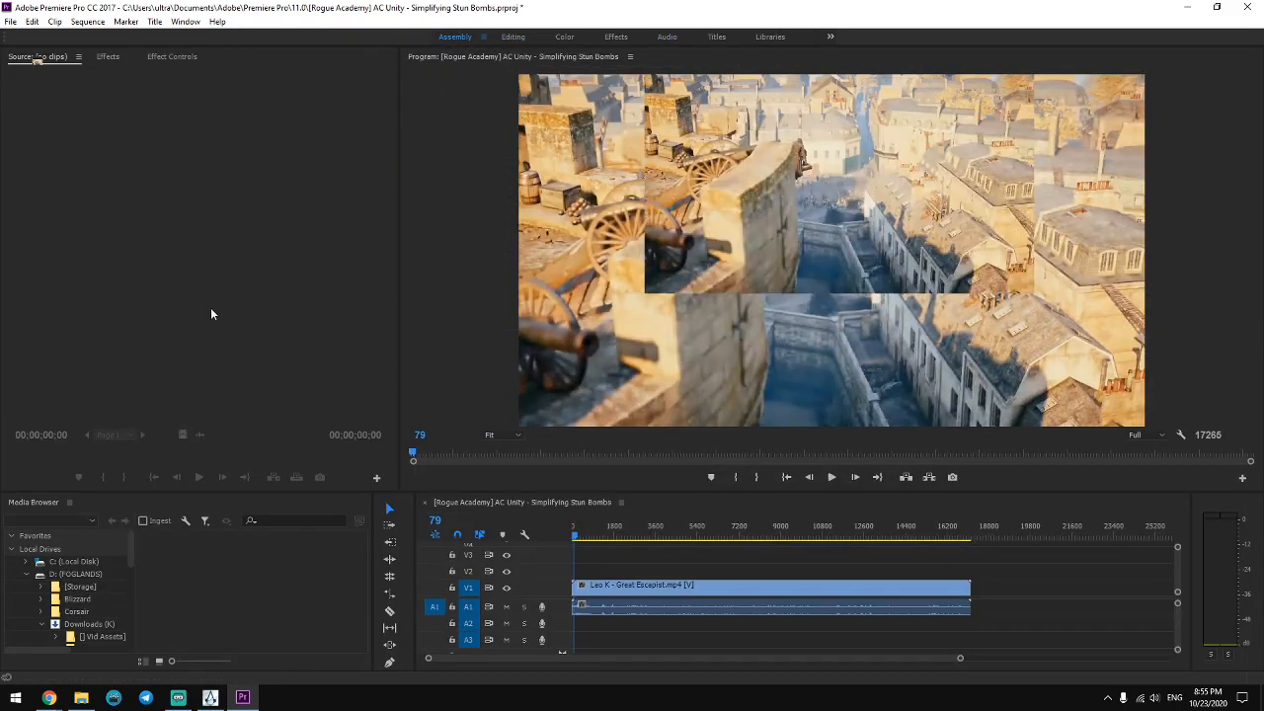
{"action": "left_click", "coordinate": [34, 208]}
{"action": "left_click", "coordinate": [140, 223]}
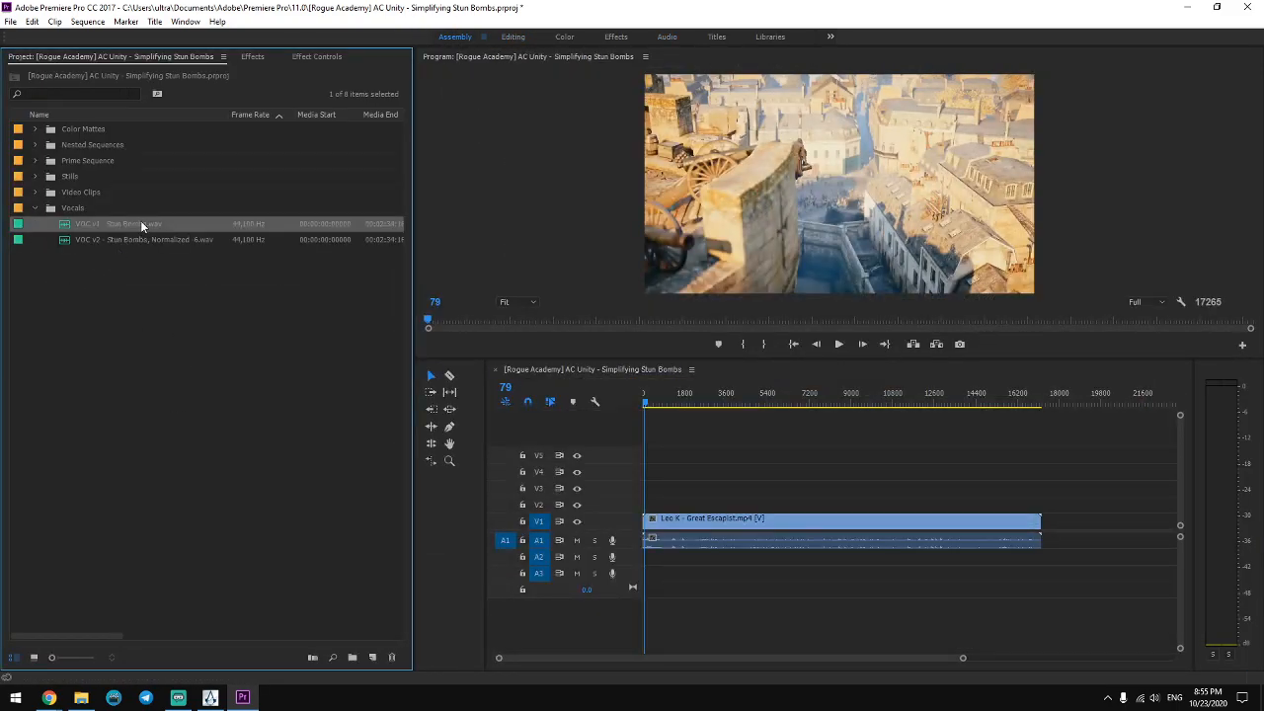
{"action": "left_click", "coordinate": [185, 403]}
Place VOC v2 - Stun Bombs, Normalized -6.wav at the start of audio track A2 and preview the sequence from the beginning.
{"action": "left_click_drag", "start_coordinate": [99, 223], "coordinate": [656, 558]}
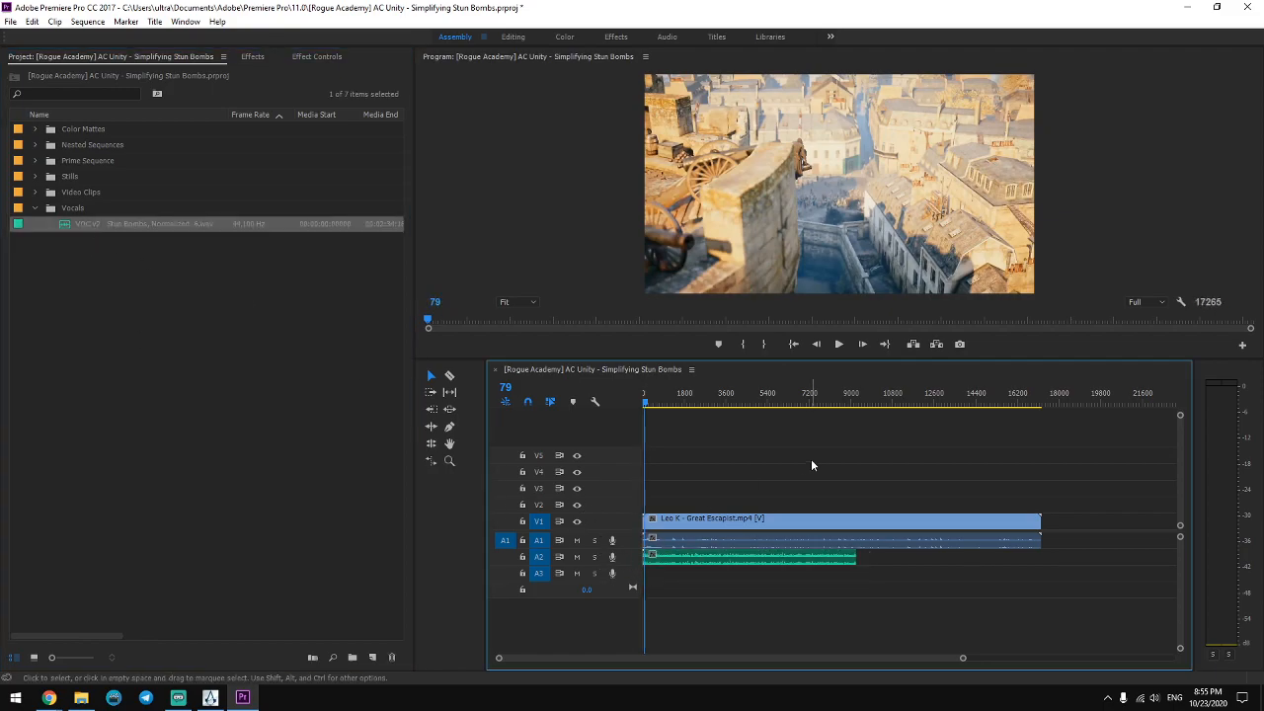
{"action": "key", "text": "Home"}
{"action": "left_click", "coordinate": [672, 515]}
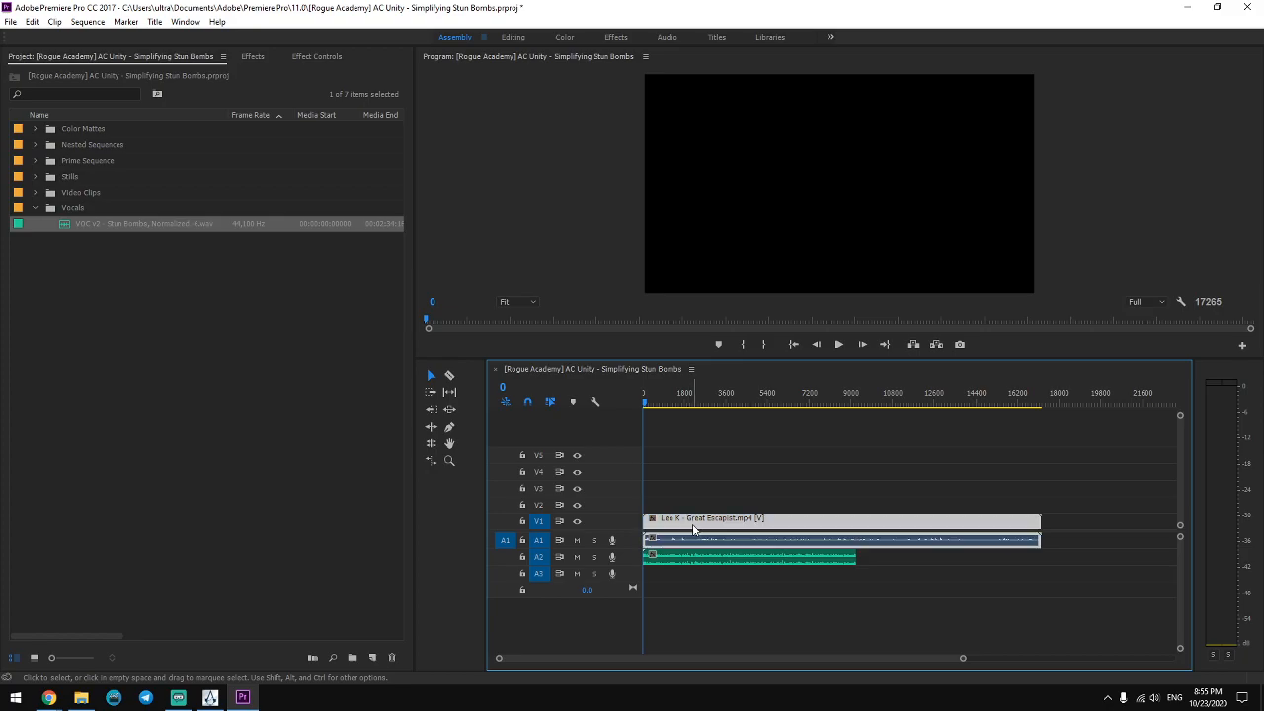
{"action": "key", "text": "space"}
{"action": "left_click", "coordinate": [752, 472]}
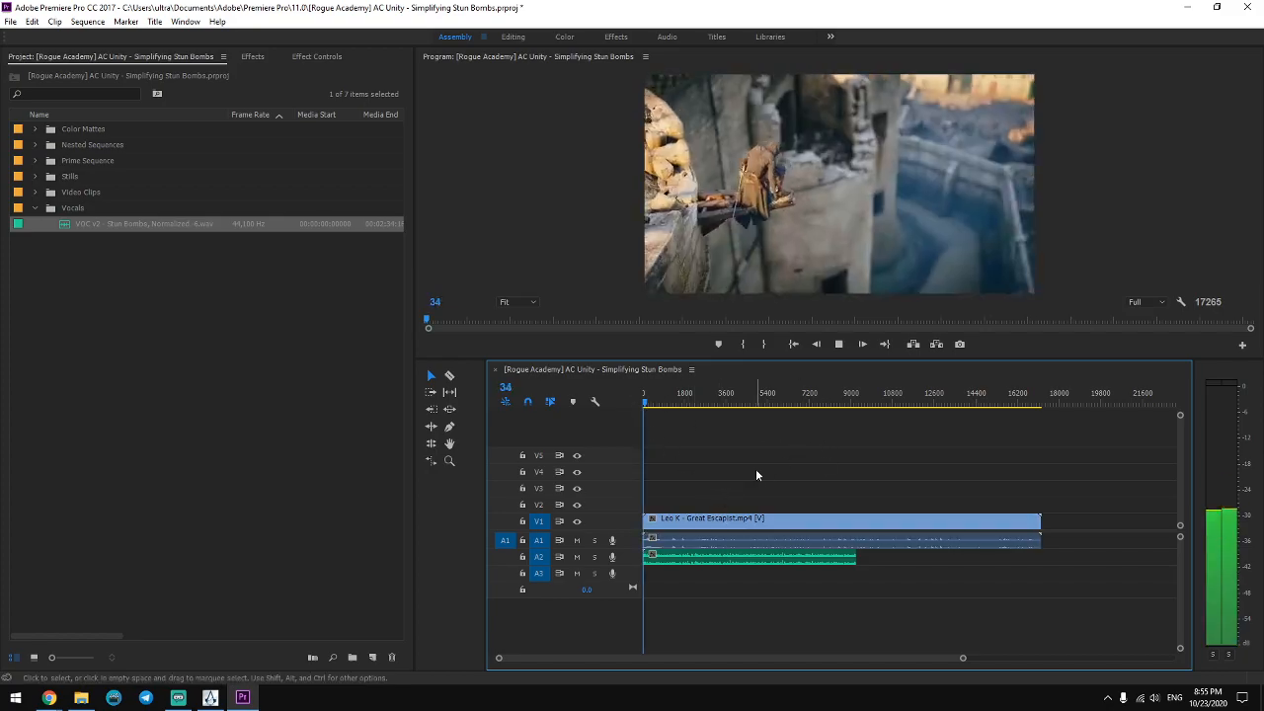
{"action": "mouse_move", "coordinate": [776, 473]}
{"action": "left_mouse_down"}
{"action": "mouse_move", "coordinate": [809, 461]}
{"action": "mouse_move", "coordinate": [779, 474]}
{"action": "left_mouse_up"}
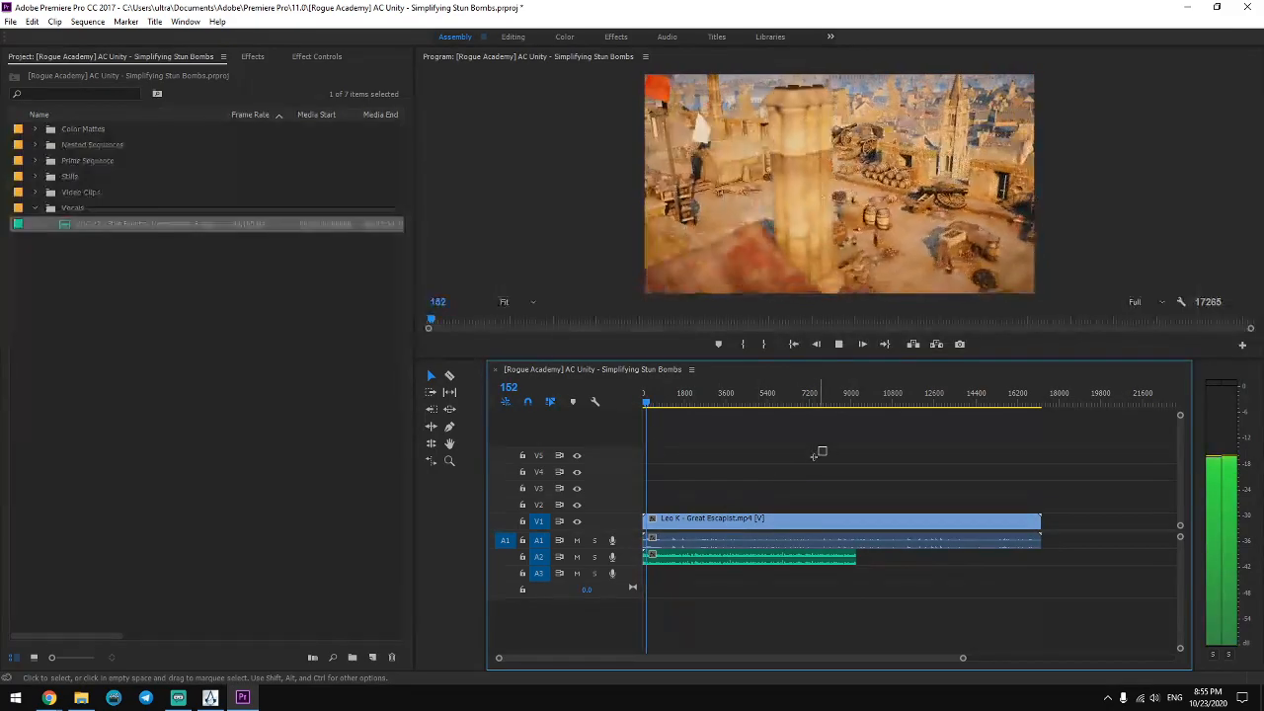
{"action": "key", "text": "space"}
In the Audio workspace, set the Audio 1 track to -11.5 dB and Audio 2 to -1.0 dB, and play back the mix.
{"action": "left_click", "coordinate": [761, 517]}
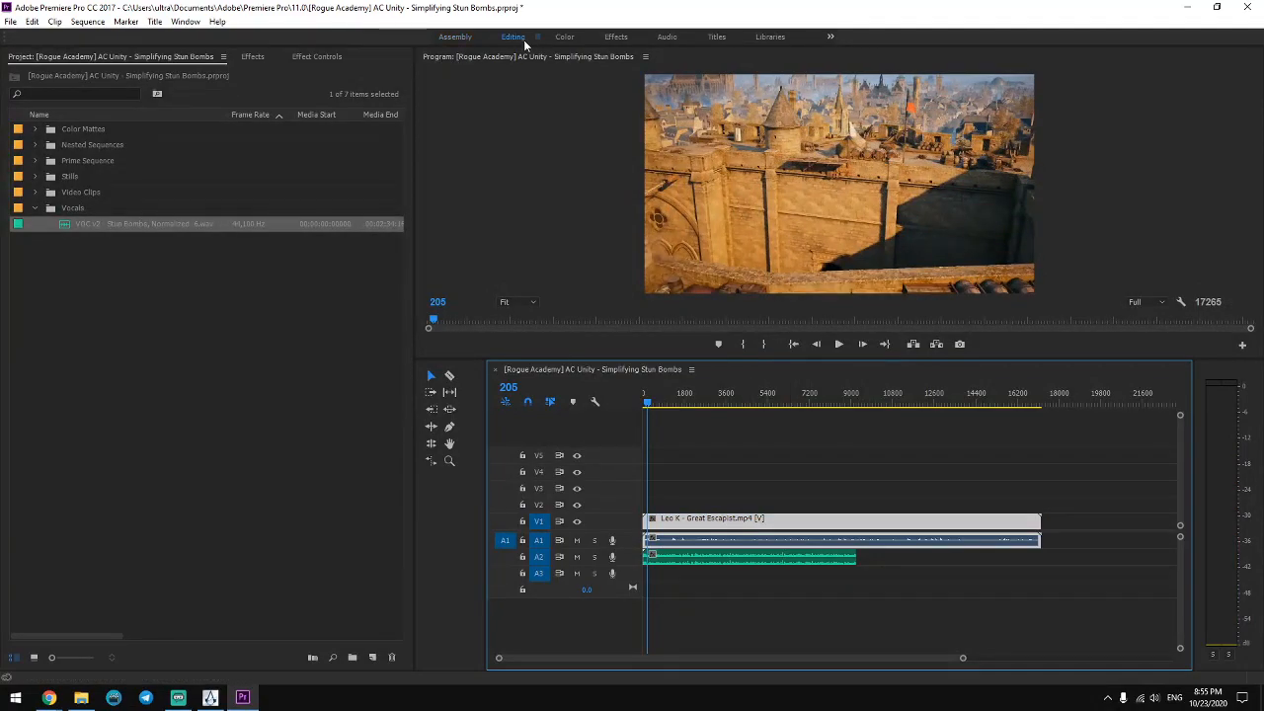
{"action": "left_click", "coordinate": [513, 37]}
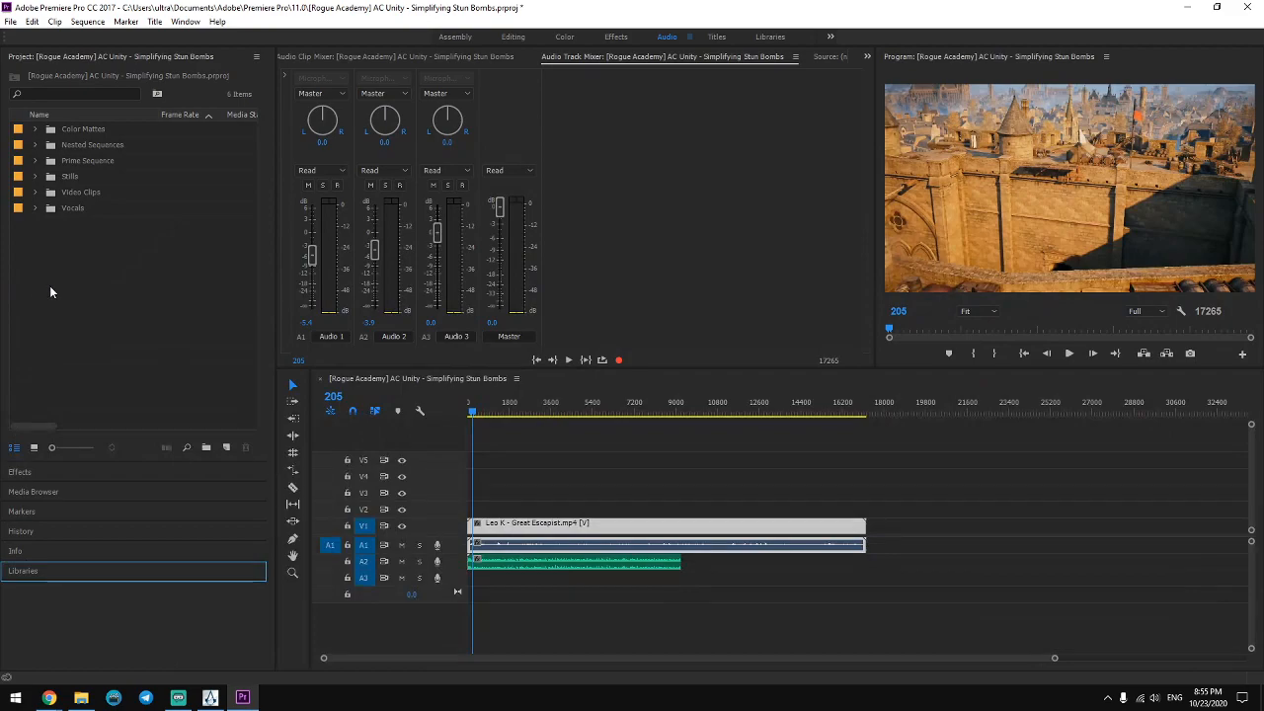
{"action": "left_click_drag", "start_coordinate": [312, 255], "coordinate": [379, 245]}
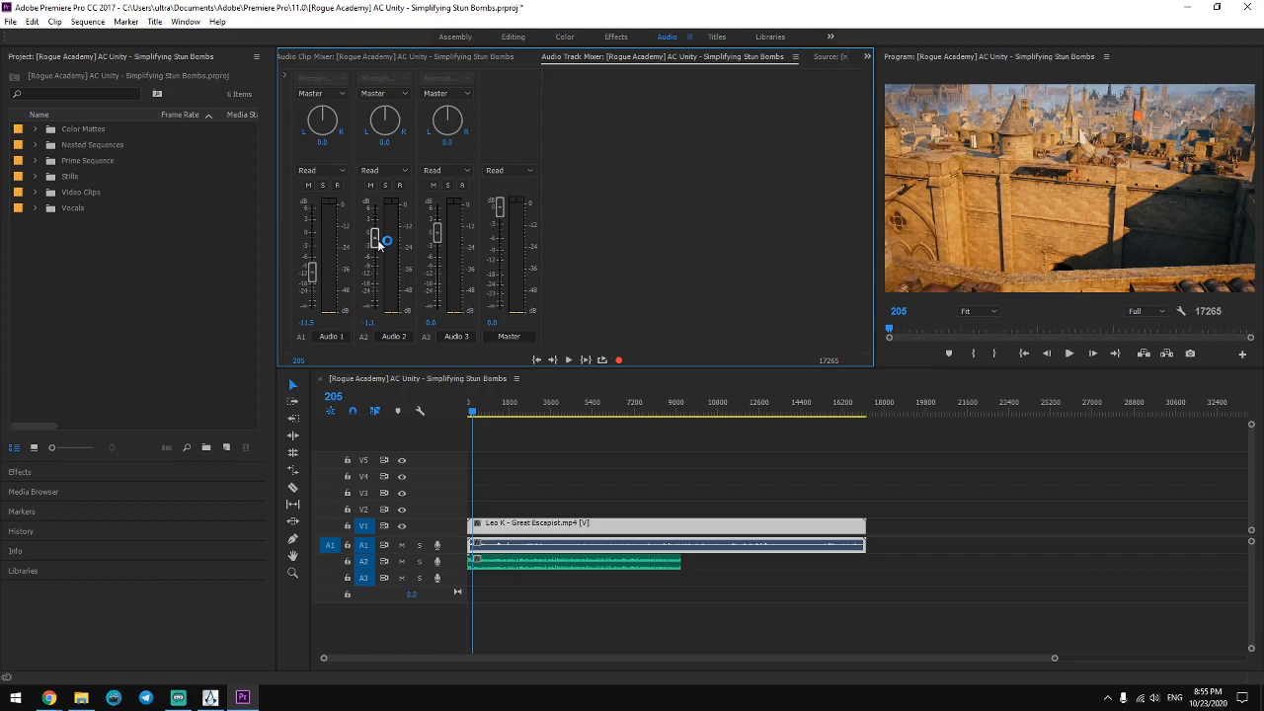
{"action": "left_click_drag", "start_coordinate": [379, 245], "coordinate": [379, 239]}
{"action": "left_click", "coordinate": [935, 464]}
{"action": "key", "text": "space"}
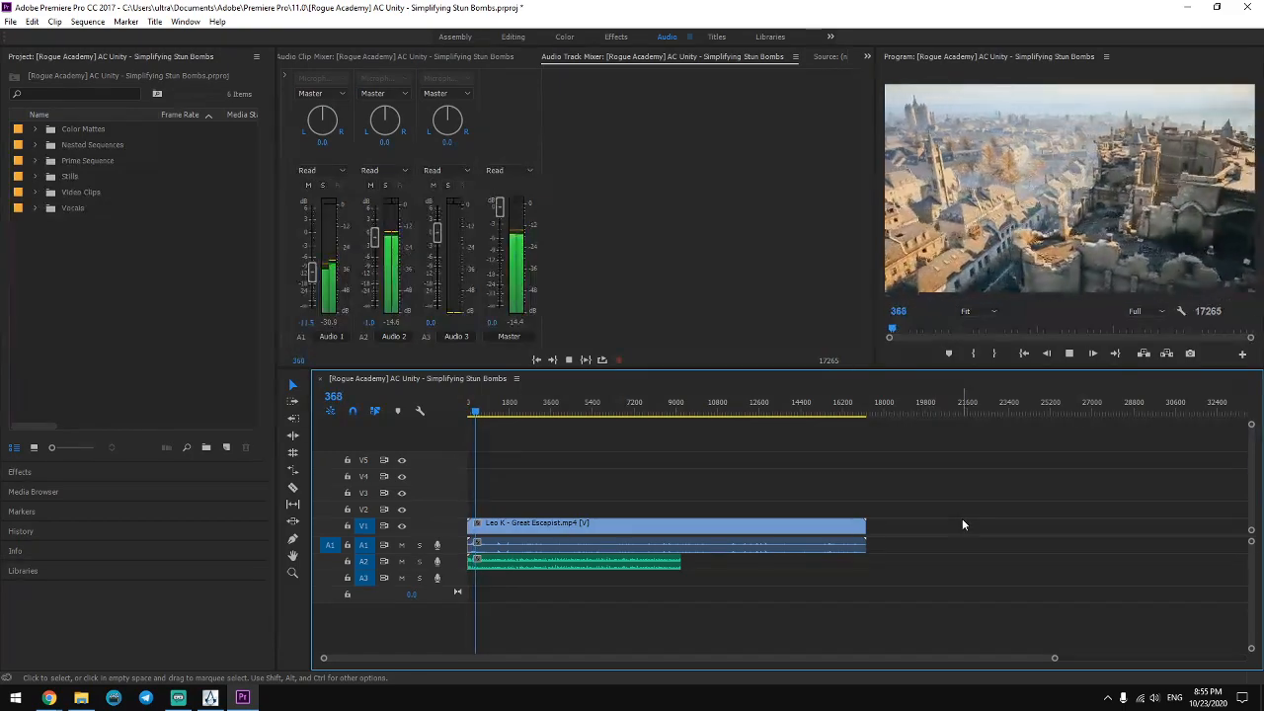
Lower the Audio 1 track to -21.5 dB, play back the mix and return to the Assembly workspace.
{"action": "key", "text": "space"}
{"action": "key", "text": "Home"}
{"action": "left_click", "coordinate": [309, 273]}
{"action": "left_click_drag", "start_coordinate": [309, 276], "coordinate": [310, 291]}
{"action": "left_click", "coordinate": [612, 466]}
{"action": "key", "text": "space"}
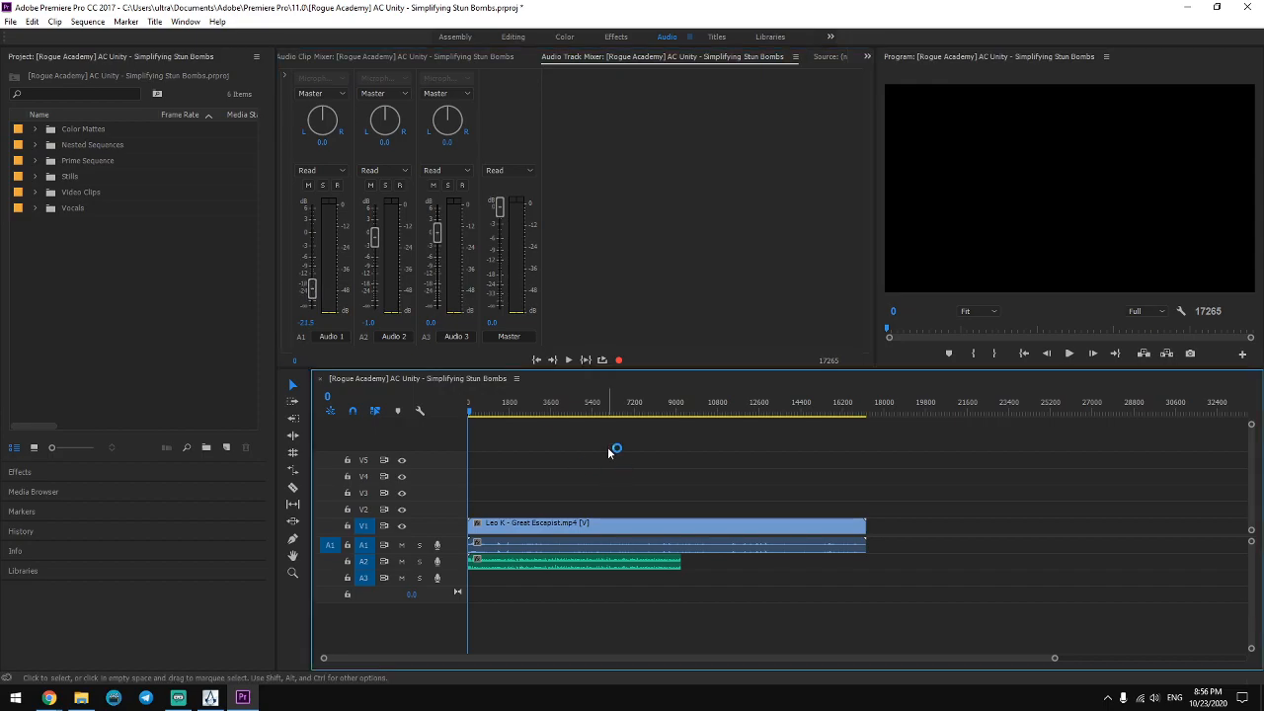
{"action": "key", "text": "space"}
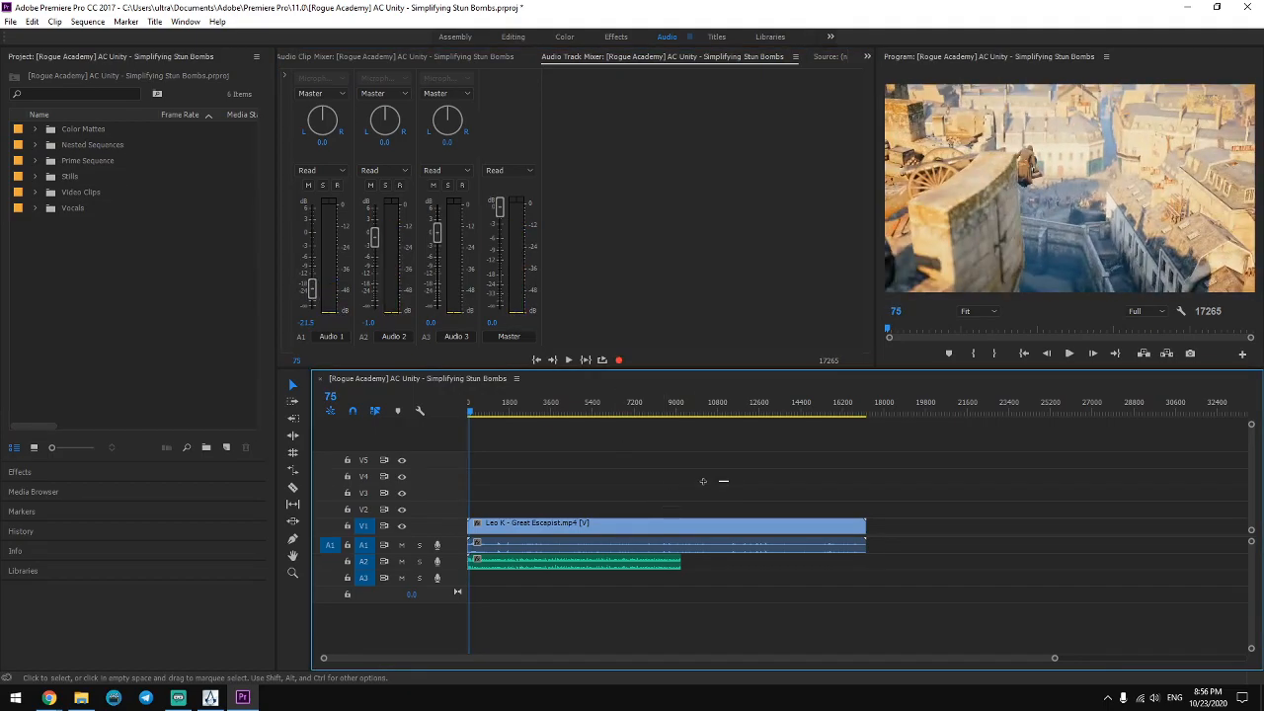
{"action": "left_click", "coordinate": [455, 36]}
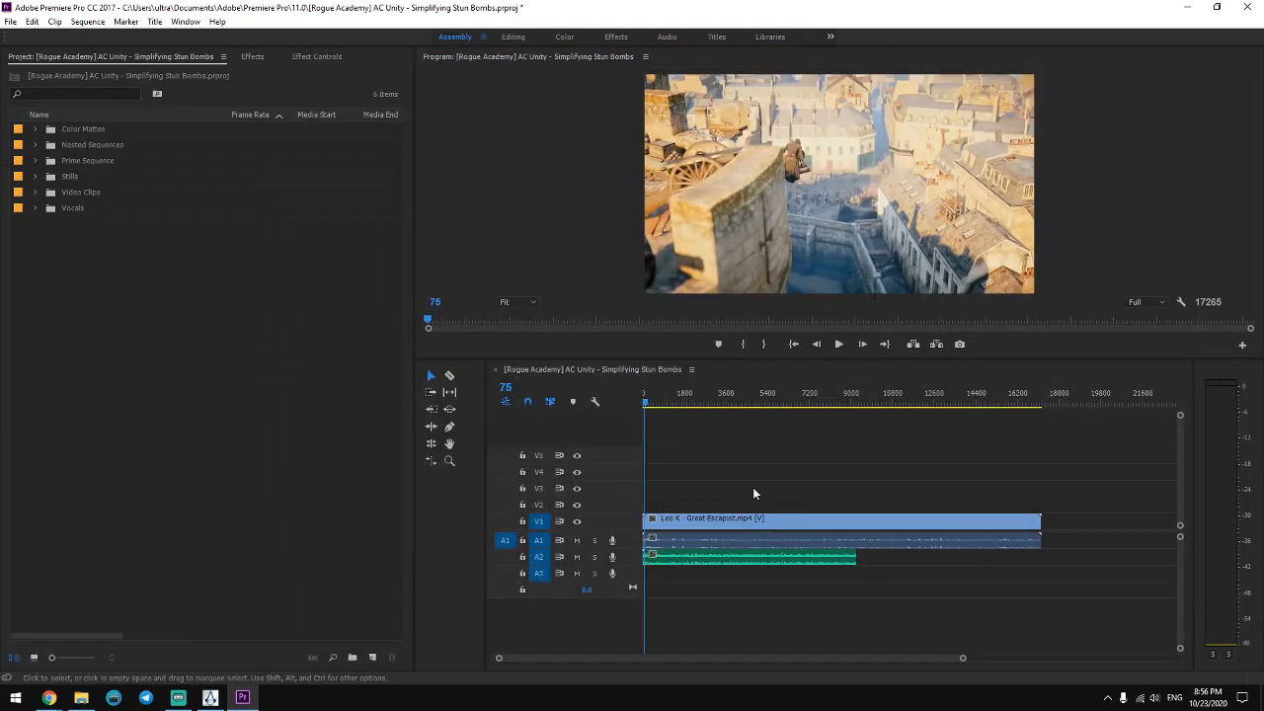
{"action": "key", "text": "Home"}
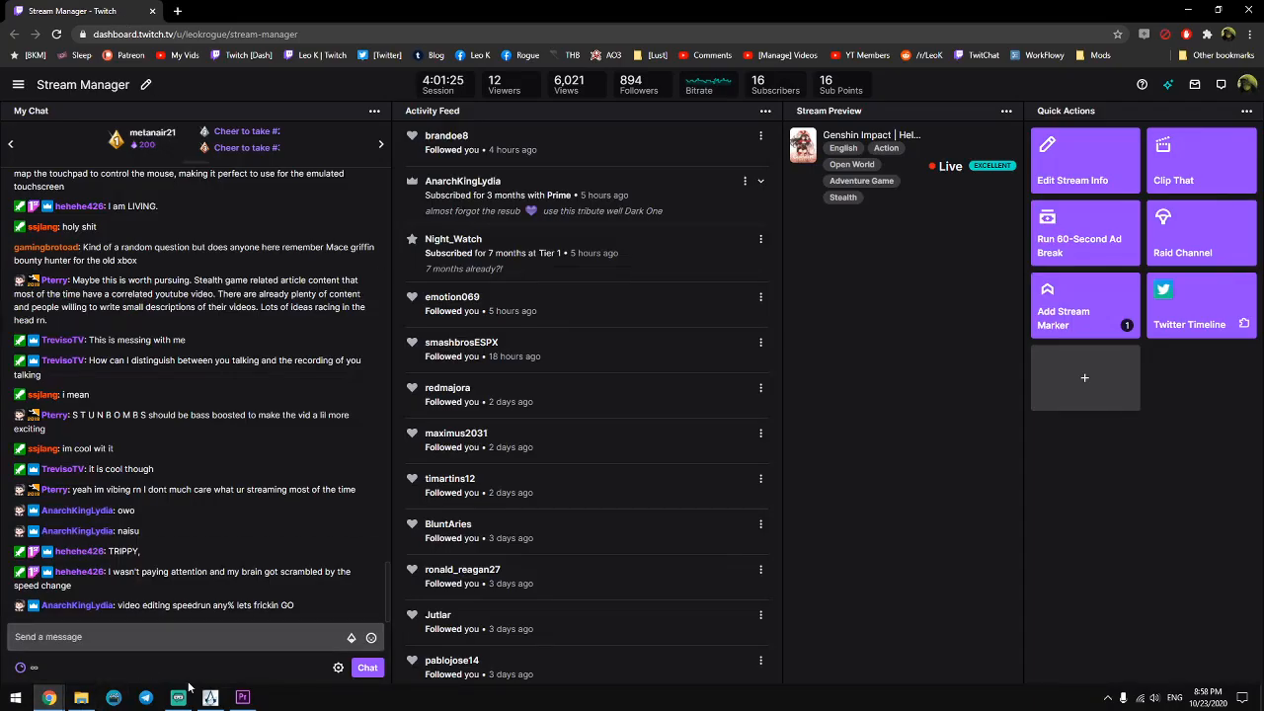
Switch back to Premiere Pro and apply the default video and audio transitions at the start of the 02 - Arno Chilling - StunSmoke Select.mp4 clip.
{"action": "left_click", "coordinate": [195, 638]}
{"action": "left_click", "coordinate": [242, 698]}
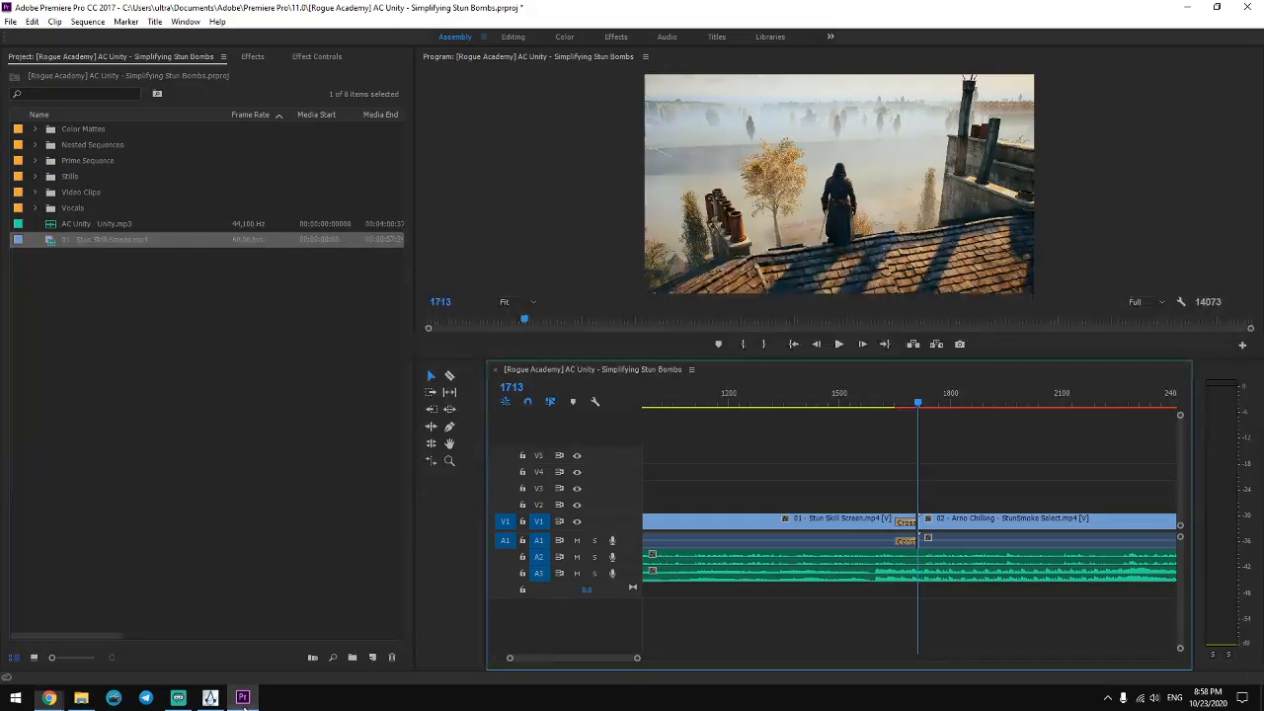
{"action": "left_click", "coordinate": [1012, 517]}
{"action": "key", "text": "shift+d"}
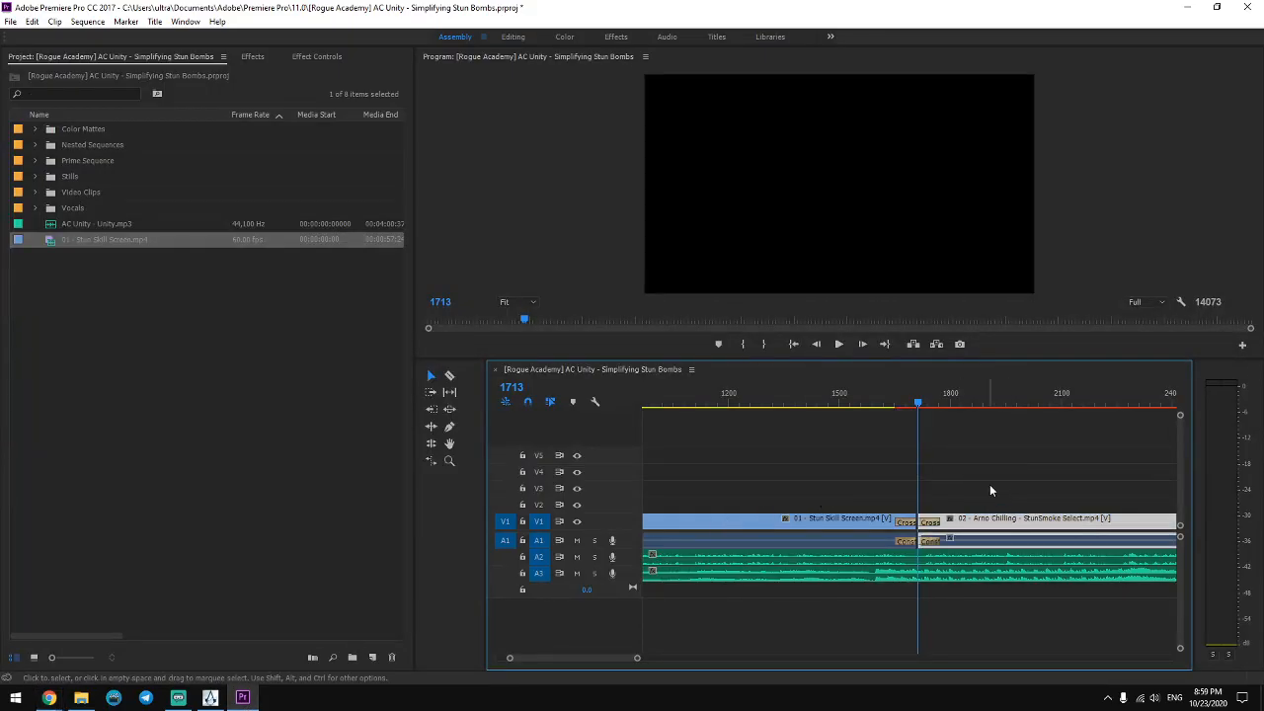
{"action": "left_click", "coordinate": [967, 474]}
{"action": "key", "text": "space"}
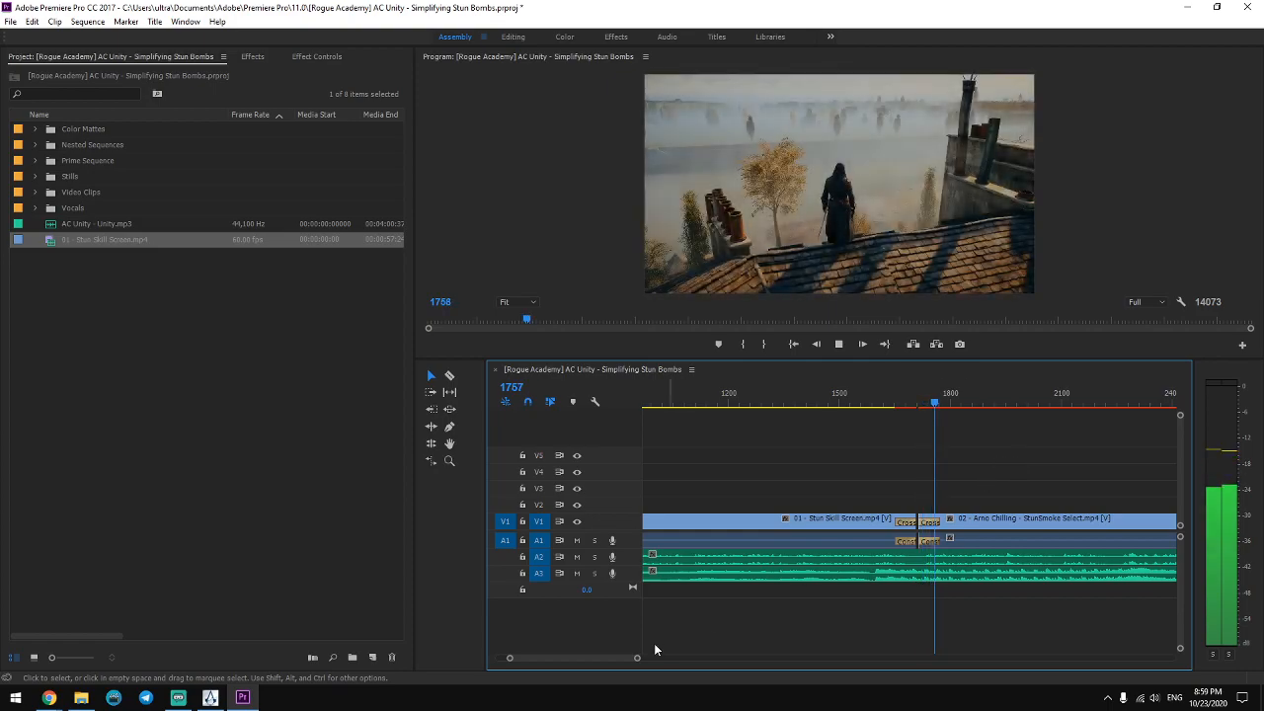
Place the Differences From Smoke still on V2 at frame 1713, where the second gameplay clip starts.
{"action": "left_click_drag", "start_coordinate": [637, 658], "coordinate": [697, 658]}
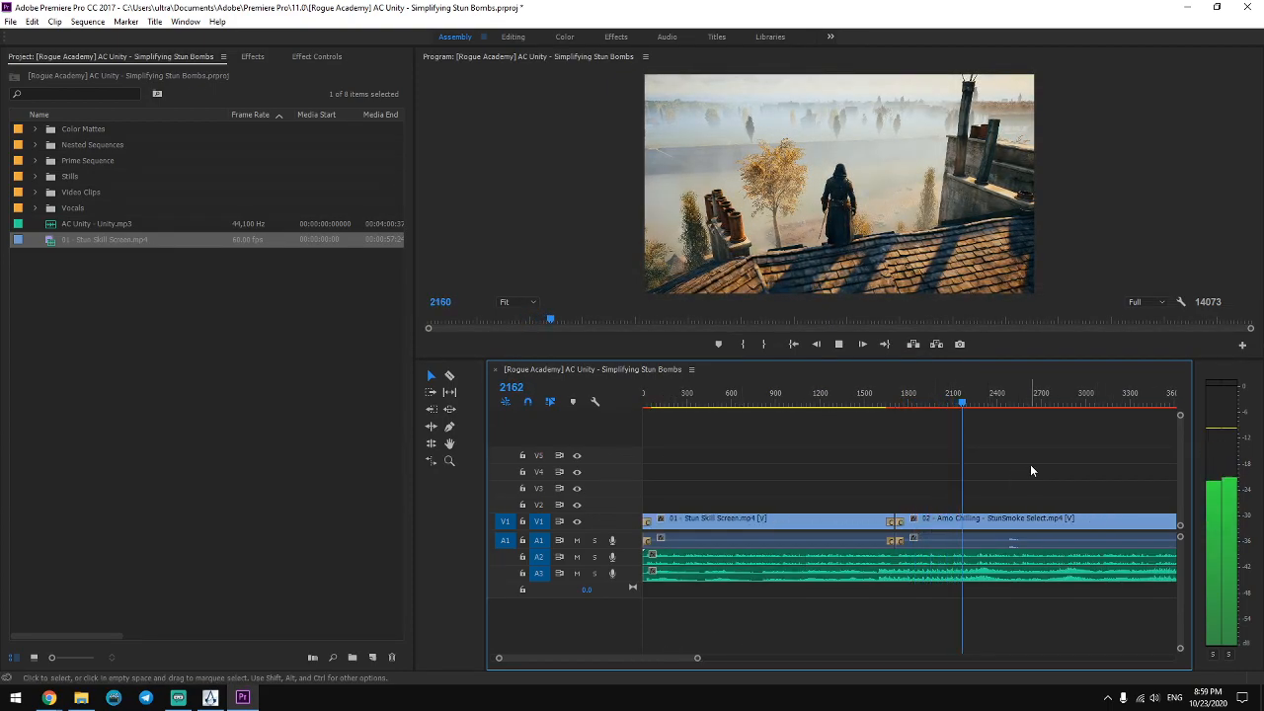
{"action": "left_click", "coordinate": [900, 407]}
{"action": "left_click", "coordinate": [899, 407]}
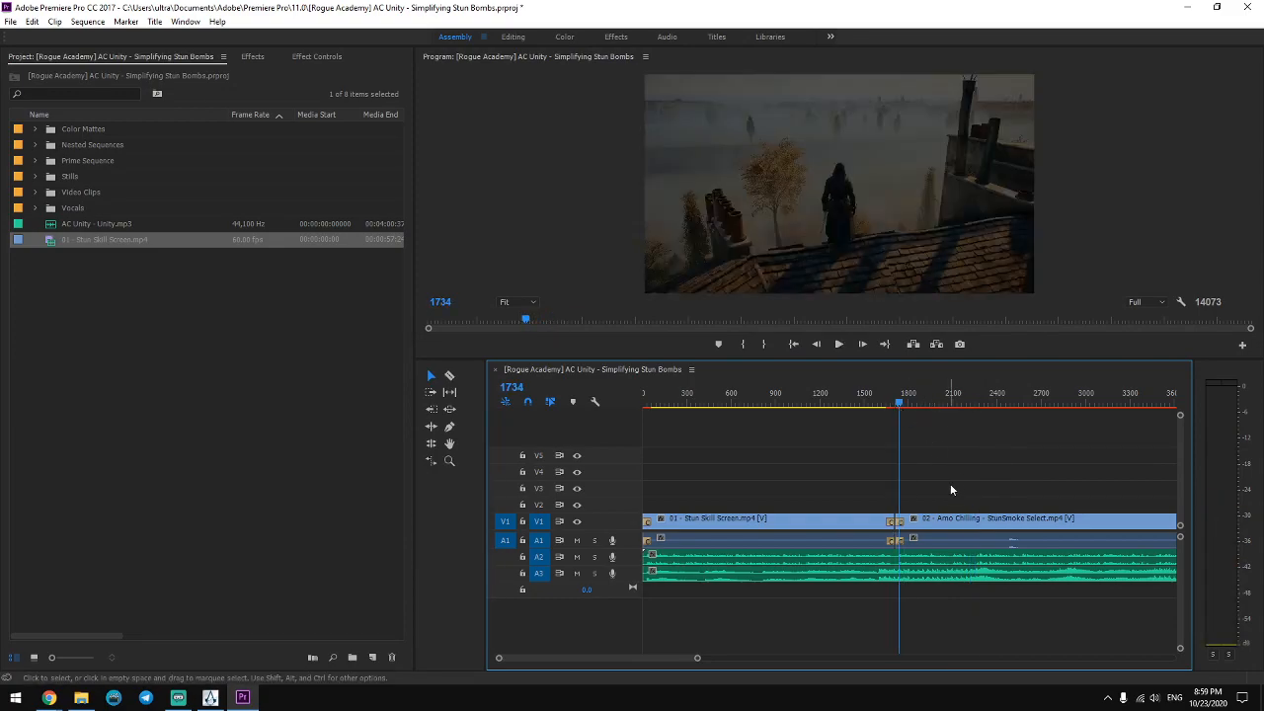
{"action": "key", "text": "space"}
{"action": "left_click", "coordinate": [155, 425]}
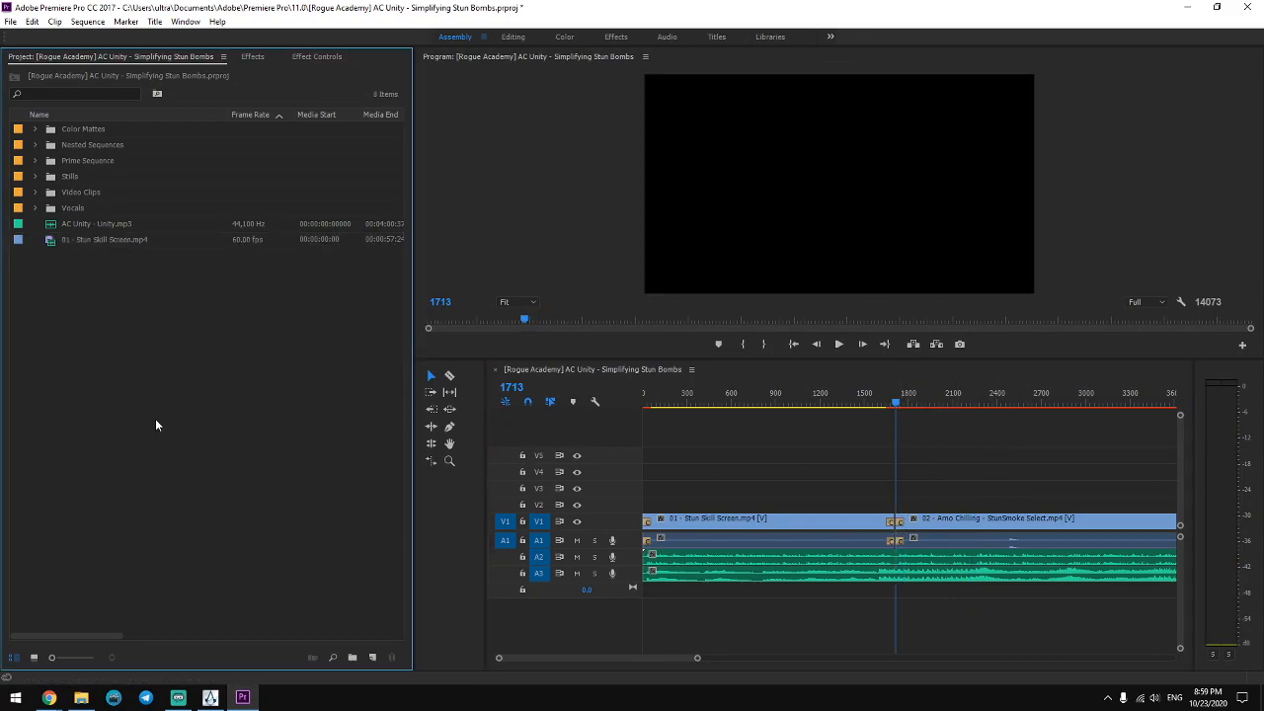
{"action": "left_click", "coordinate": [36, 177]}
{"action": "left_click_drag", "start_coordinate": [95, 195], "coordinate": [898, 505]}
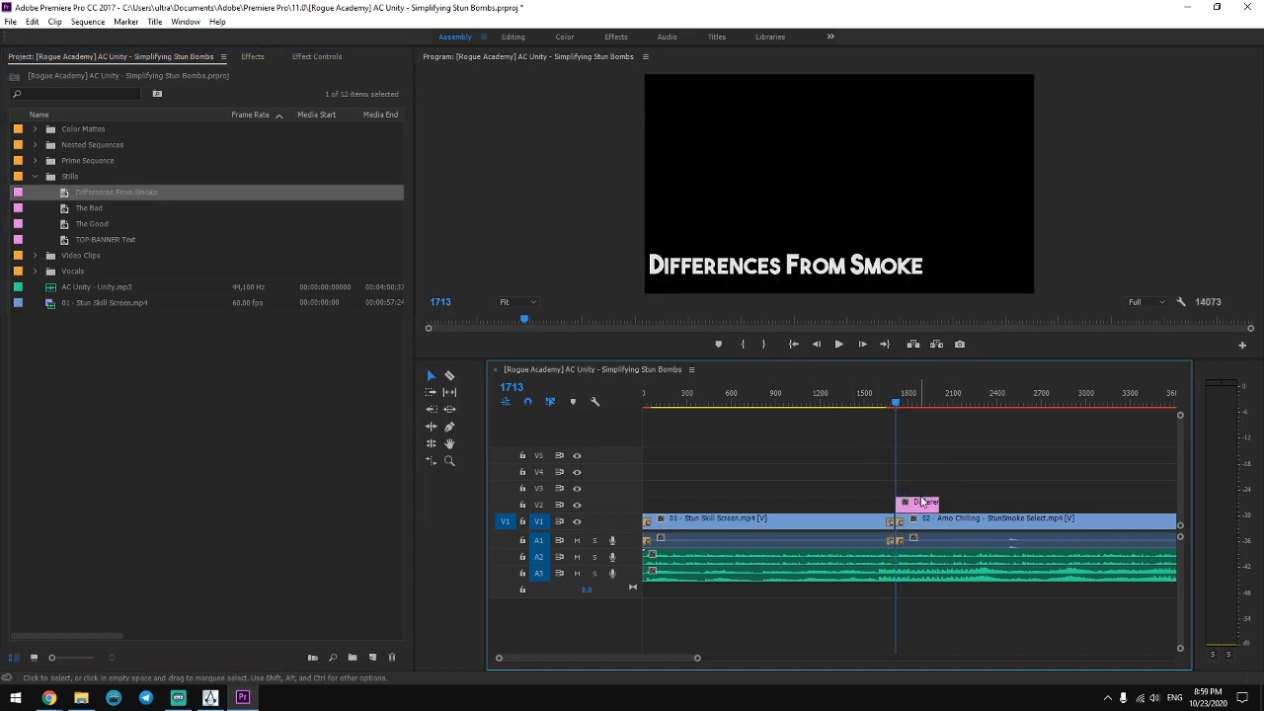
{"action": "key", "text": "space"}
{"action": "left_click", "coordinate": [897, 406]}
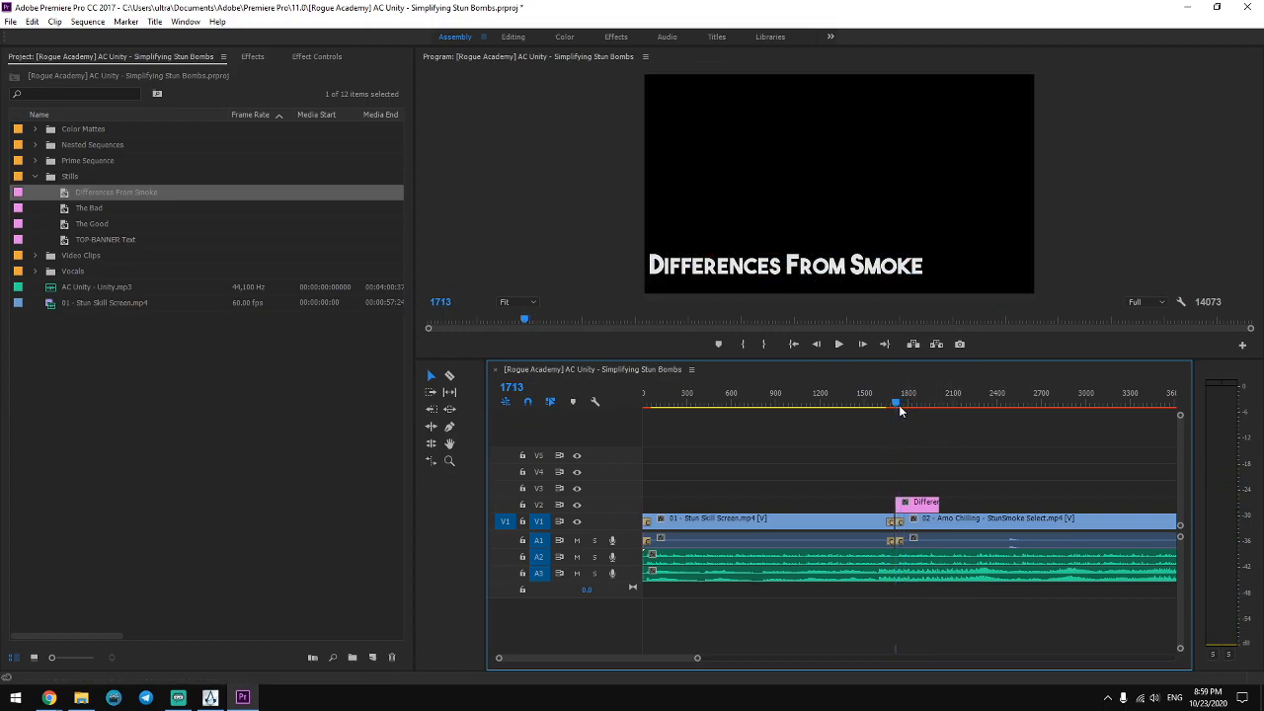
Move the Differences From Smoke title up to V3 and place the Black CM color matte beneath it on V2.
{"action": "left_click", "coordinate": [45, 474]}
{"action": "left_click_drag", "start_coordinate": [921, 506], "coordinate": [925, 485]}
{"action": "left_click", "coordinate": [36, 128]}
{"action": "left_click_drag", "start_coordinate": [90, 145], "coordinate": [916, 503]}
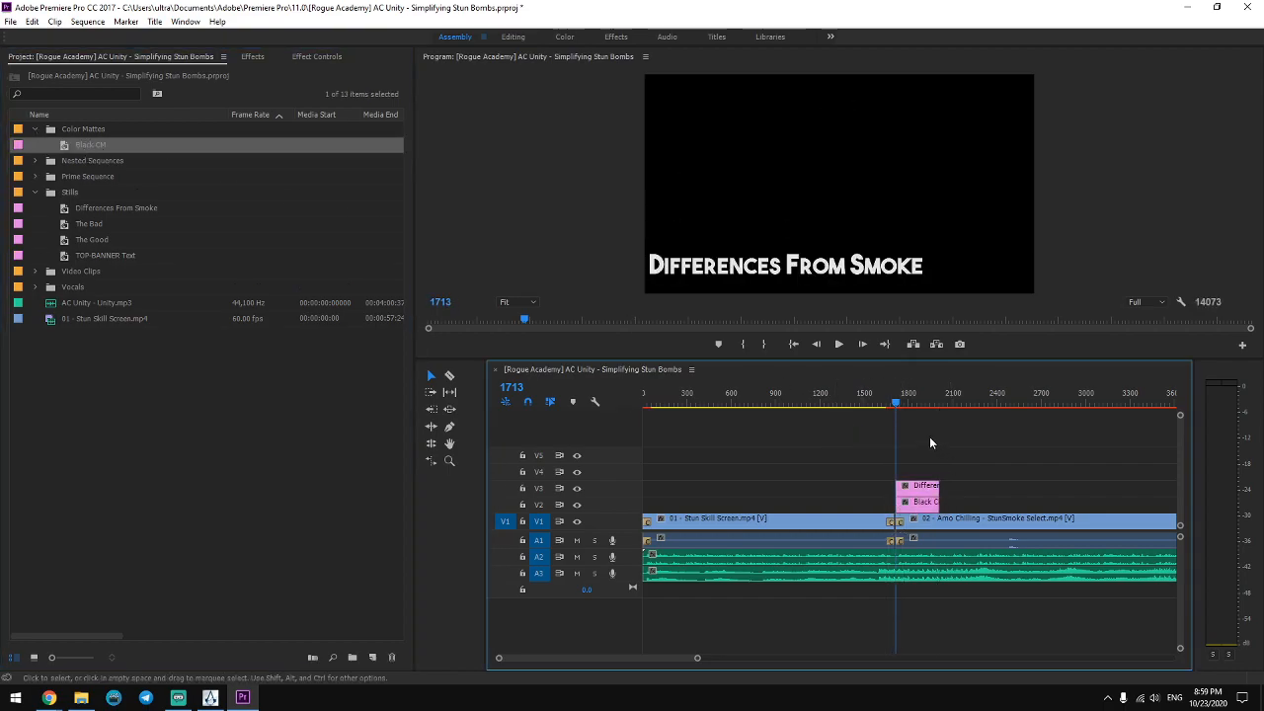
{"action": "key", "text": "space"}
{"action": "key", "text": "space"}
Apply the Crop effect to the Black CM clip, cropping 75% from the top, 24% from the right and 1% from the bottom.
{"action": "left_click", "coordinate": [928, 503]}
{"action": "key", "text": "shift+7"}
{"action": "left_click", "coordinate": [7, 173]}
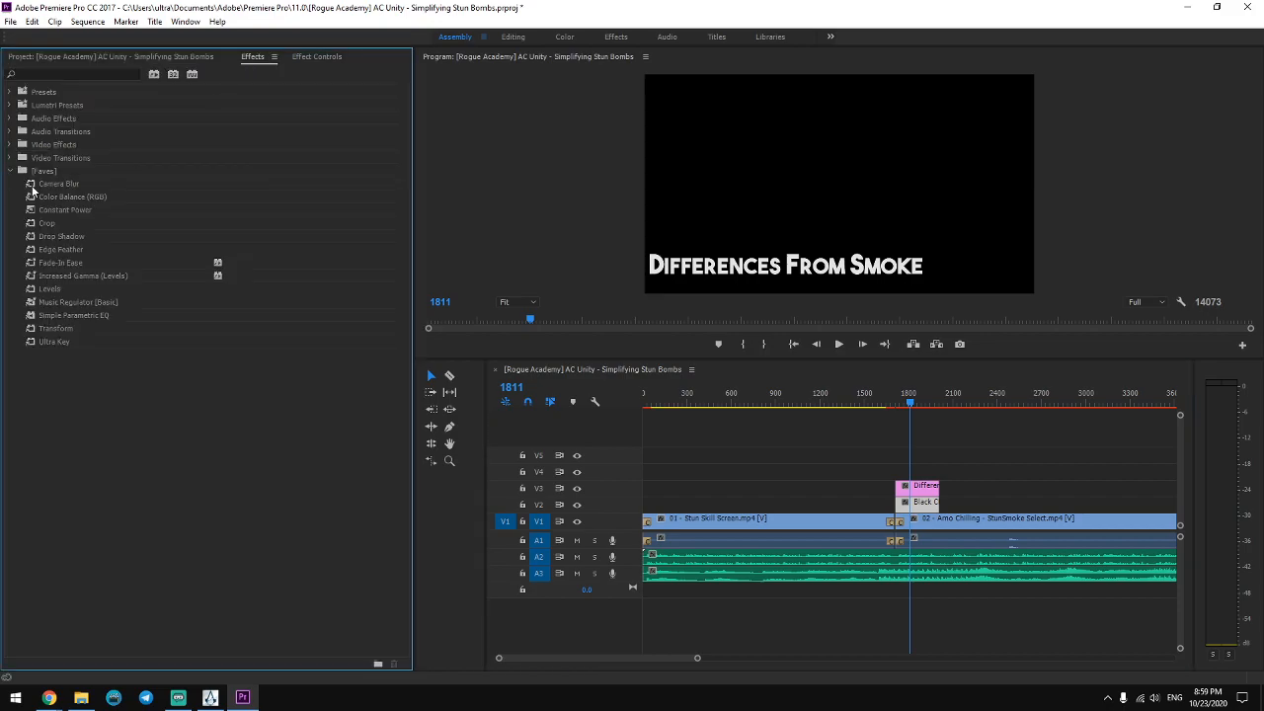
{"action": "left_click_drag", "start_coordinate": [50, 224], "coordinate": [903, 502]}
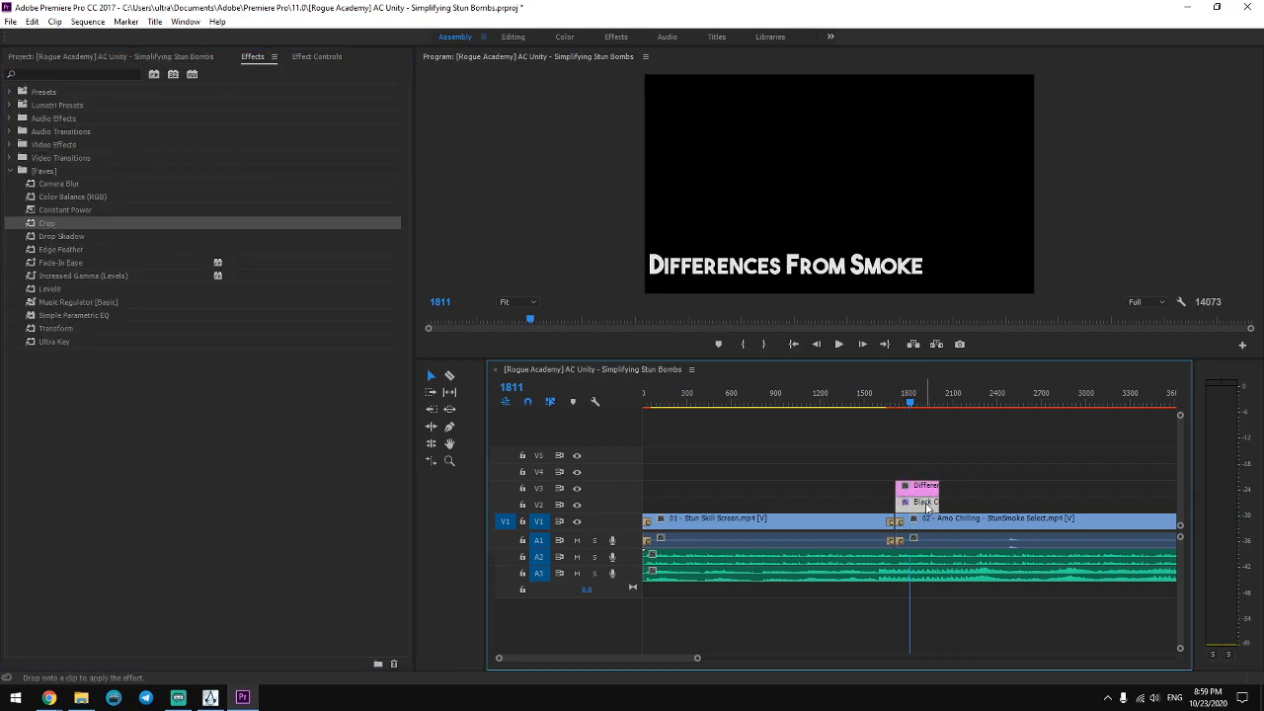
{"action": "key", "text": "shift+5"}
{"action": "left_click_drag", "start_coordinate": [120, 330], "coordinate": [184, 331]}
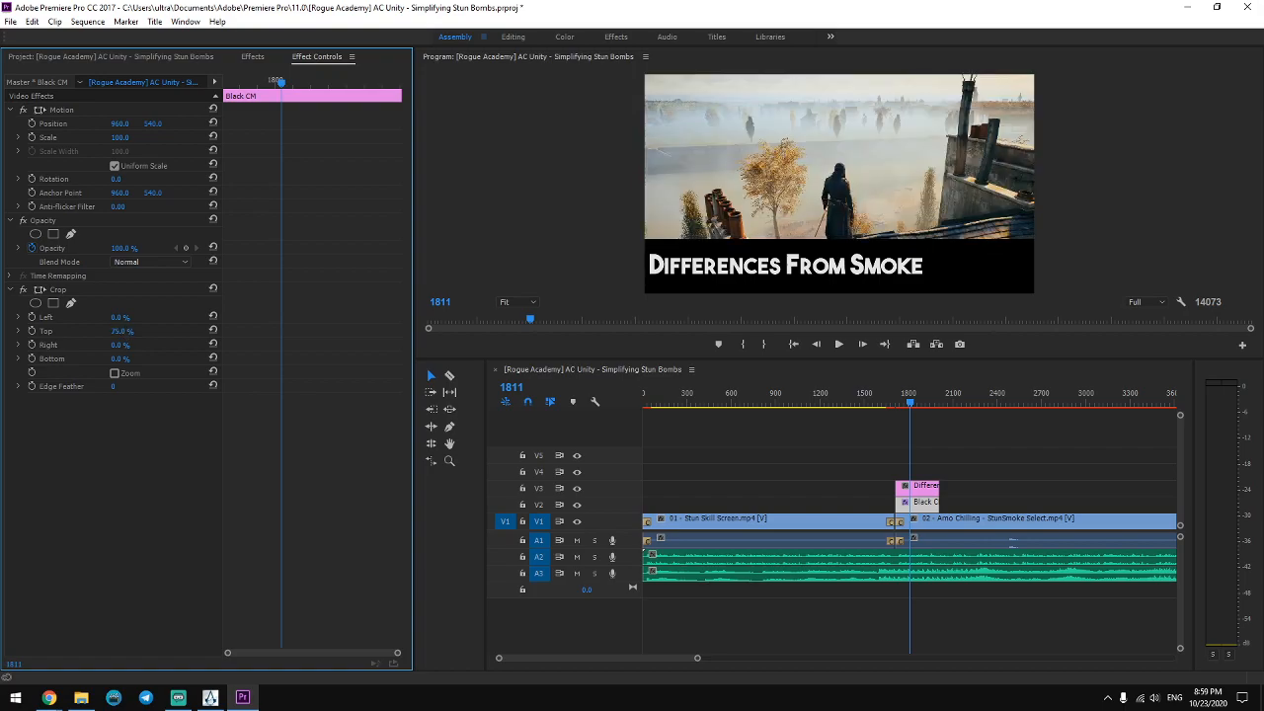
{"action": "left_click_drag", "start_coordinate": [119, 359], "coordinate": [129, 344]}
Set the Black CM clip's crop edge feather to 15 and its opacity to 80%.
{"action": "left_click", "coordinate": [114, 386]}
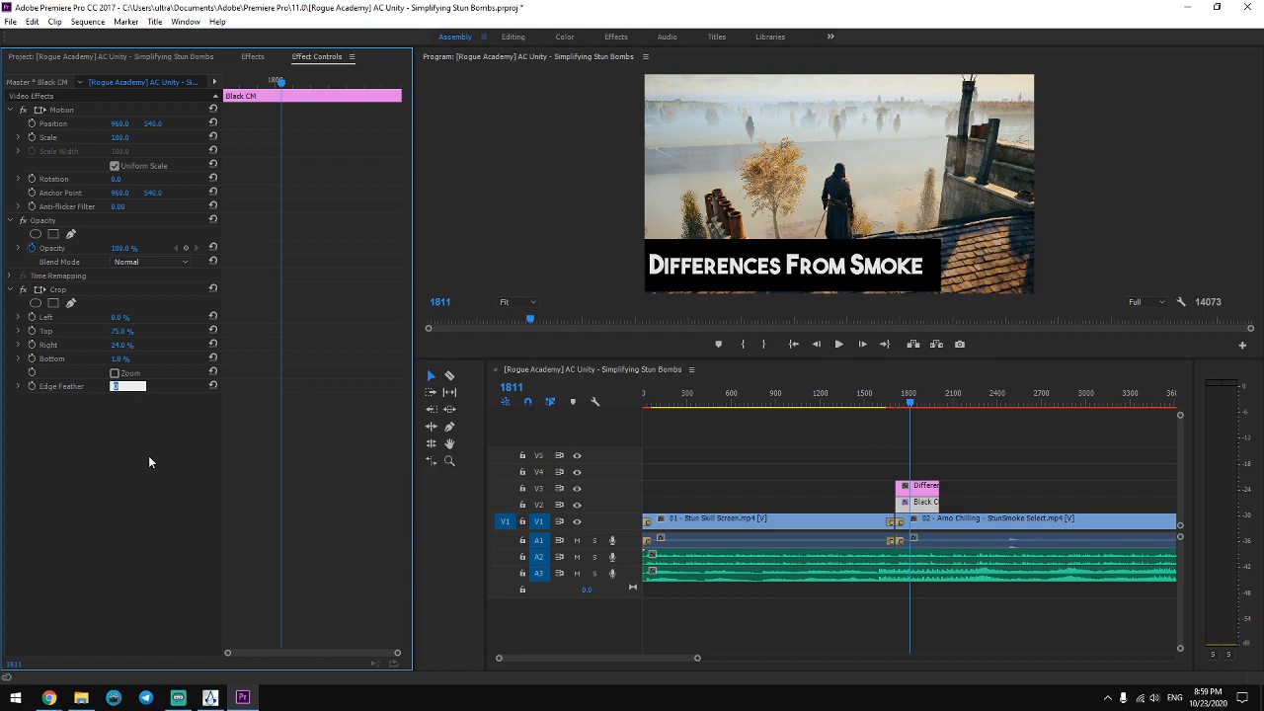
{"action": "type", "text": "15"}
{"action": "key", "text": "Return"}
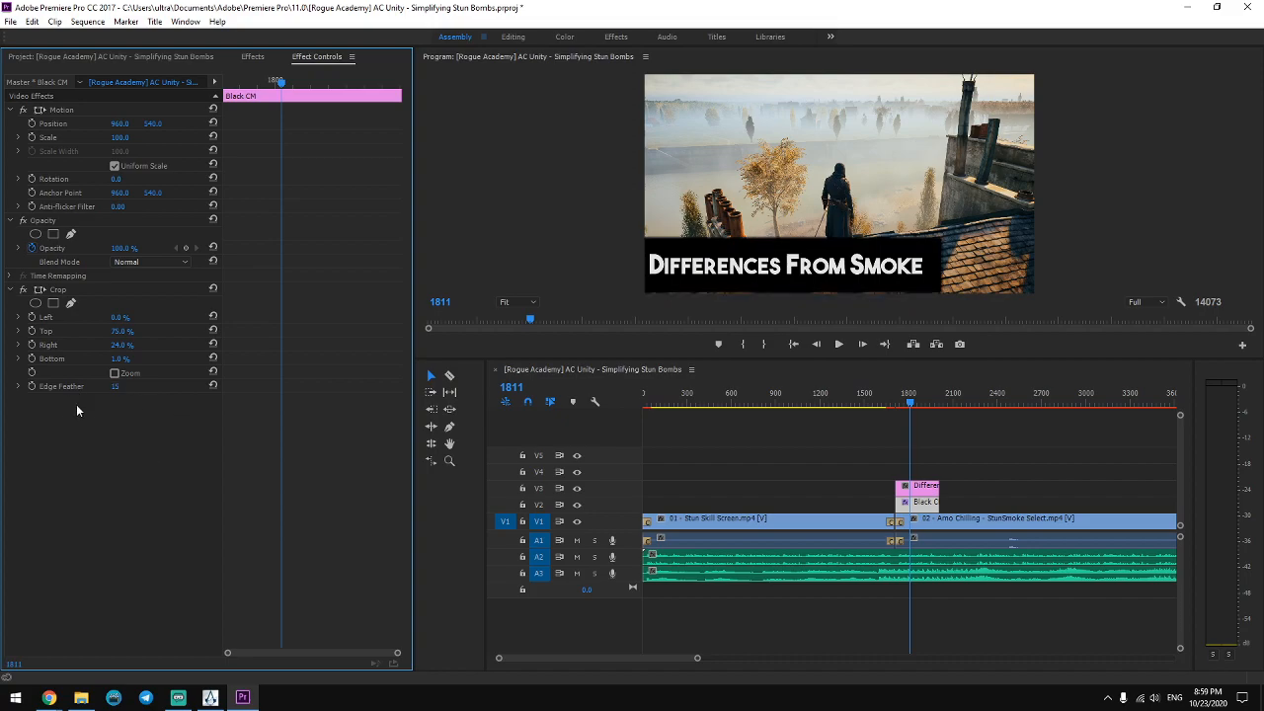
{"action": "left_click_drag", "start_coordinate": [128, 385], "coordinate": [127, 388]}
{"action": "left_click", "coordinate": [128, 386]}
{"action": "type", "text": "15"}
{"action": "key", "text": "Return"}
{"action": "left_click", "coordinate": [128, 248]}
{"action": "type", "text": "80"}
{"action": "key", "text": "Return"}
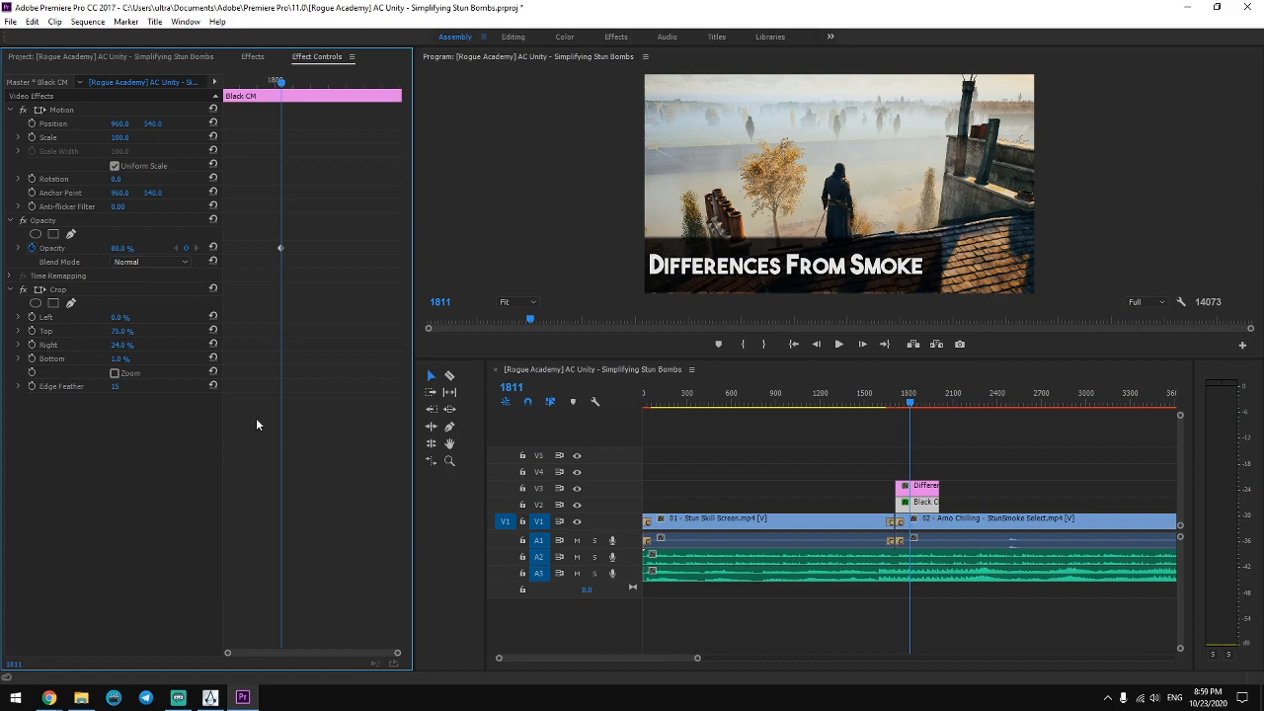
{"action": "left_click", "coordinate": [838, 491]}
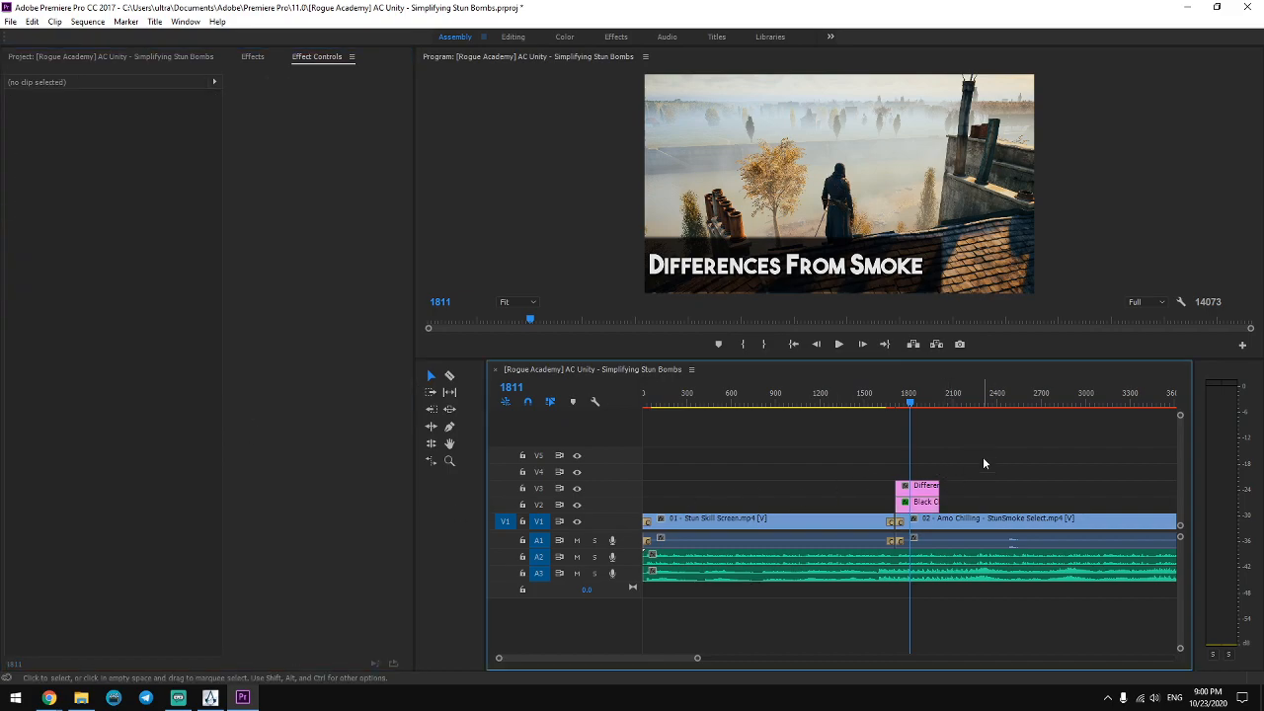
Extend the Differences From Smoke and Black CM clips together to about frame 3400 and preview the section.
{"action": "left_click_drag", "start_coordinate": [703, 659], "coordinate": [780, 659]}
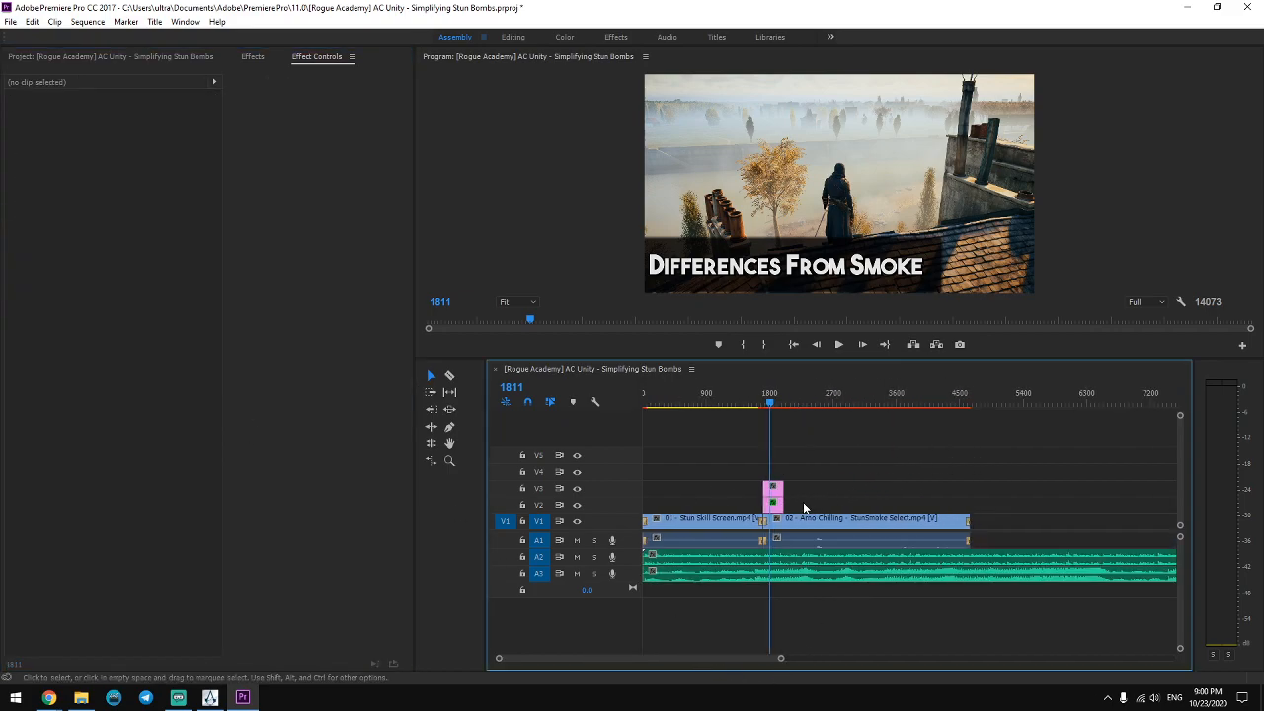
{"action": "left_click_drag", "start_coordinate": [762, 466], "coordinate": [927, 506]}
{"action": "left_click", "coordinate": [986, 477]}
{"action": "key", "text": "space"}
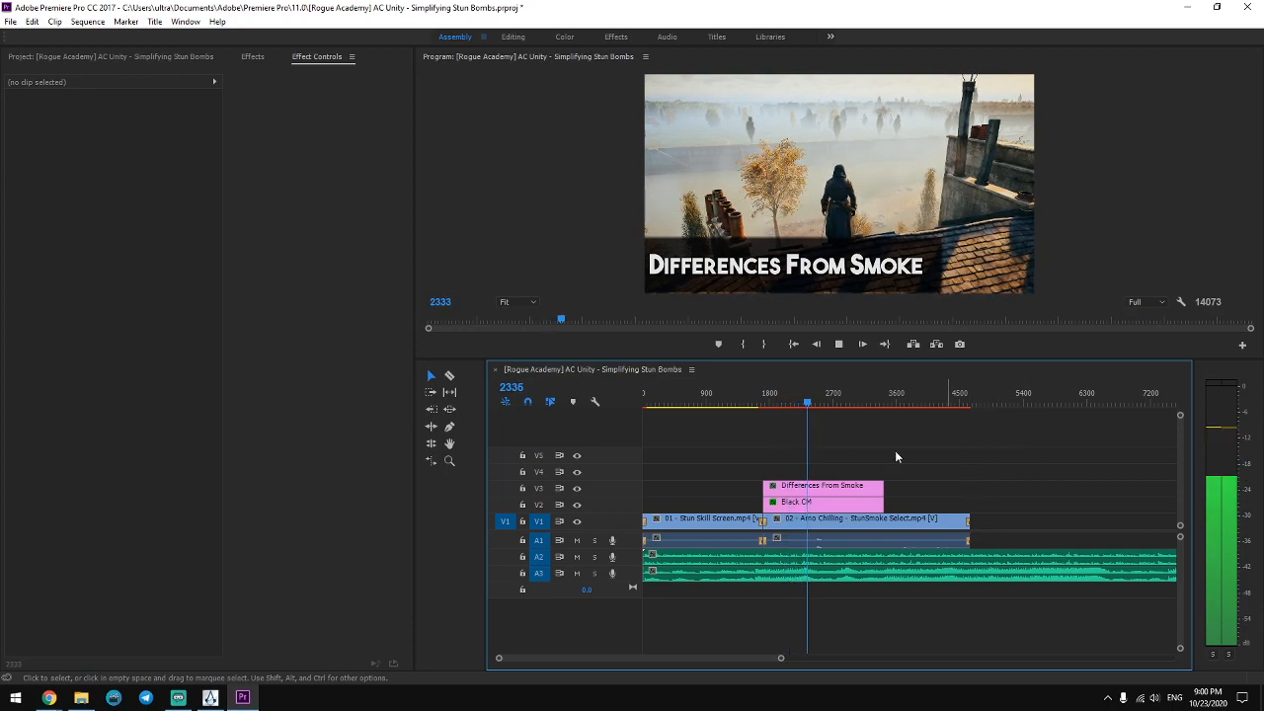
{"action": "key", "text": "space"}
{"action": "left_click_drag", "start_coordinate": [806, 400], "coordinate": [789, 400]}
{"action": "key", "text": "space"}
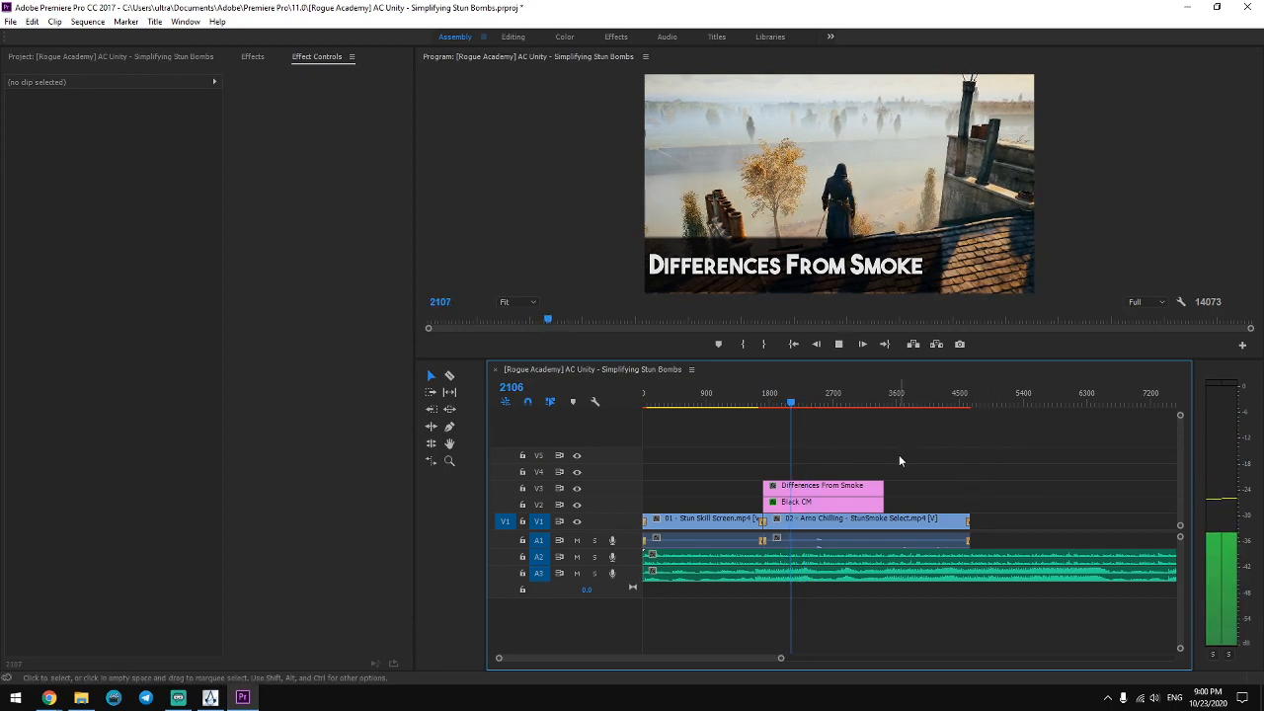
{"action": "key", "text": "space"}
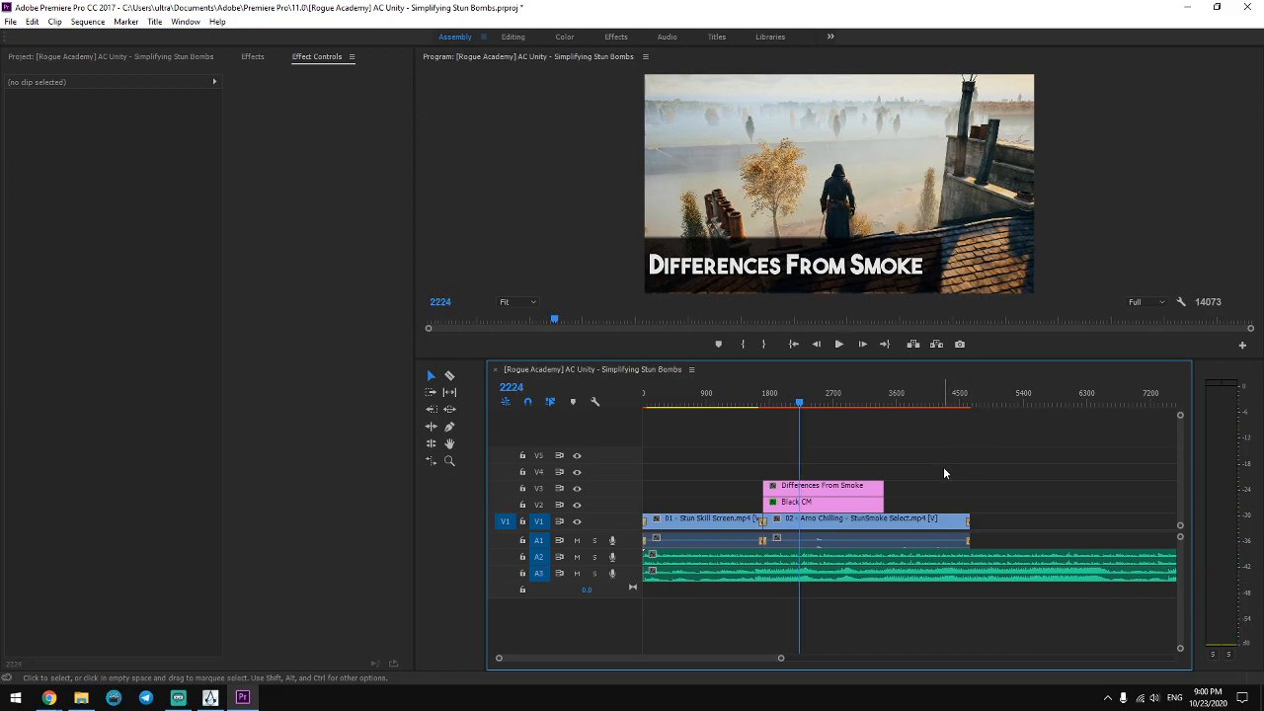
Extend both the title and black matte clips further, to about frame 12500, past the end of the voice-over.
{"action": "left_click_drag", "start_coordinate": [910, 464], "coordinate": [1081, 494]}
{"action": "left_click", "coordinate": [1004, 444]}
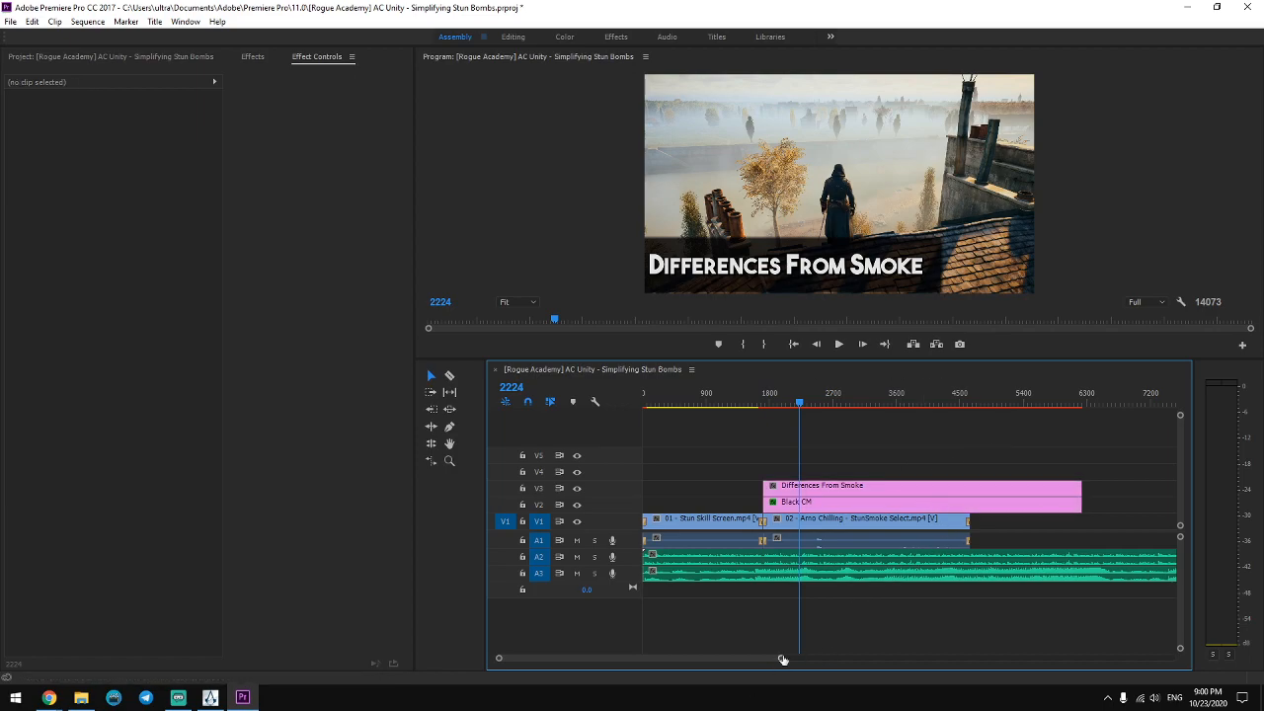
{"action": "left_click_drag", "start_coordinate": [781, 658], "coordinate": [885, 658]}
{"action": "left_click_drag", "start_coordinate": [914, 465], "coordinate": [1094, 506]}
Nest the Differences From Smoke and Black CM clips as a sequence named [NEST] Differences From Smoke.
{"action": "left_click_drag", "start_coordinate": [997, 450], "coordinate": [950, 497]}
{"action": "right_click", "coordinate": [922, 498]}
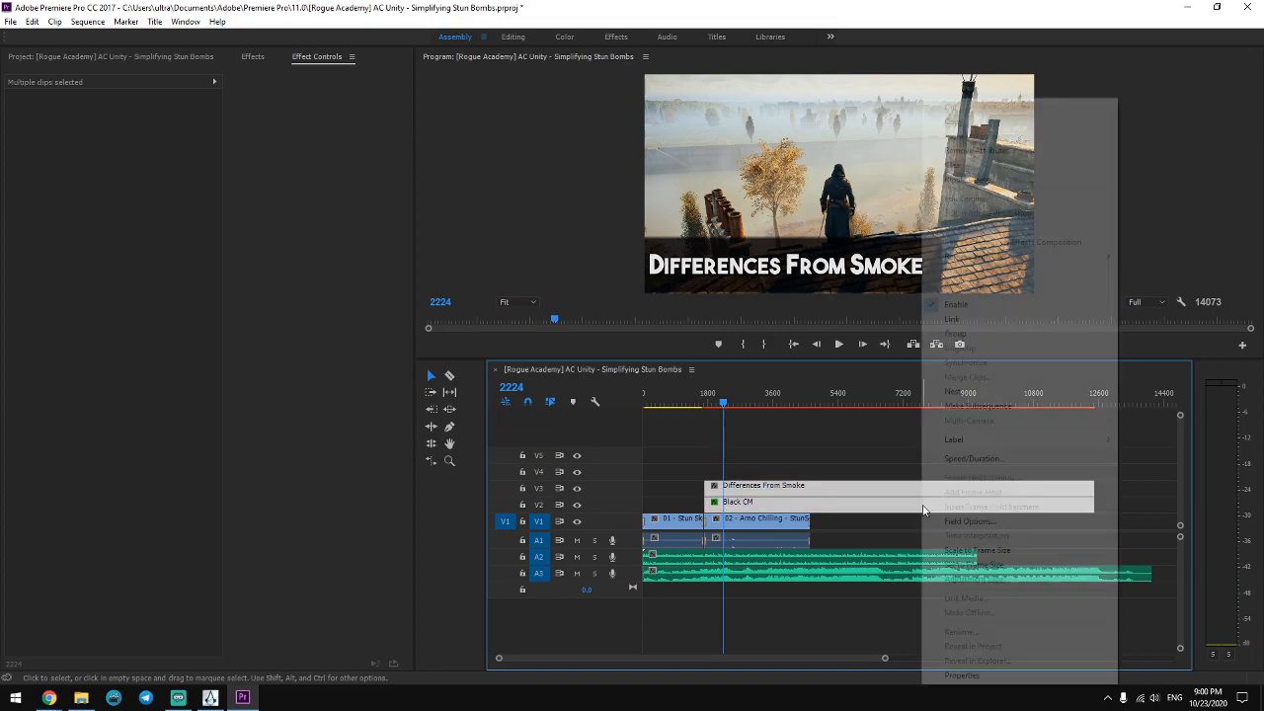
{"action": "left_click", "coordinate": [954, 391]}
{"action": "type", "text": "[NEST] Differences From Smoke"}
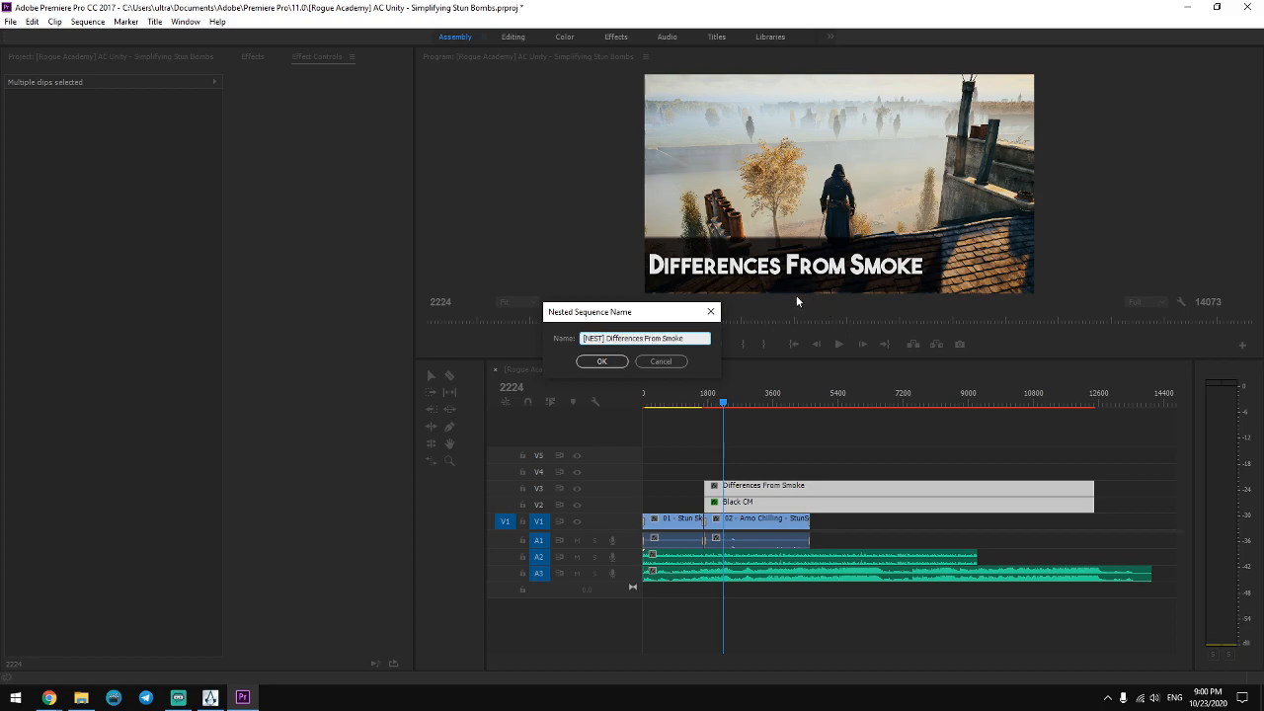
{"action": "left_click", "coordinate": [618, 362]}
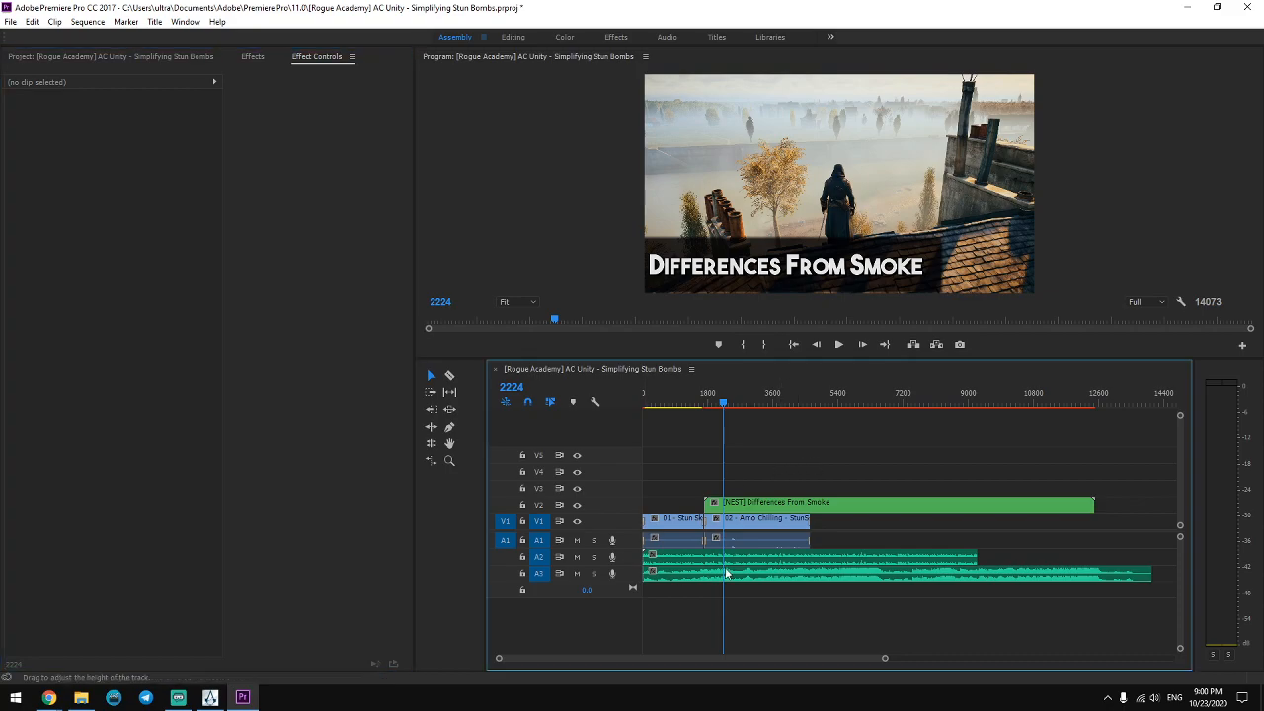
Play back the nested title section and step the playhead back to frame 2270.
{"action": "key", "text": "minus"}
{"action": "key", "text": "space"}
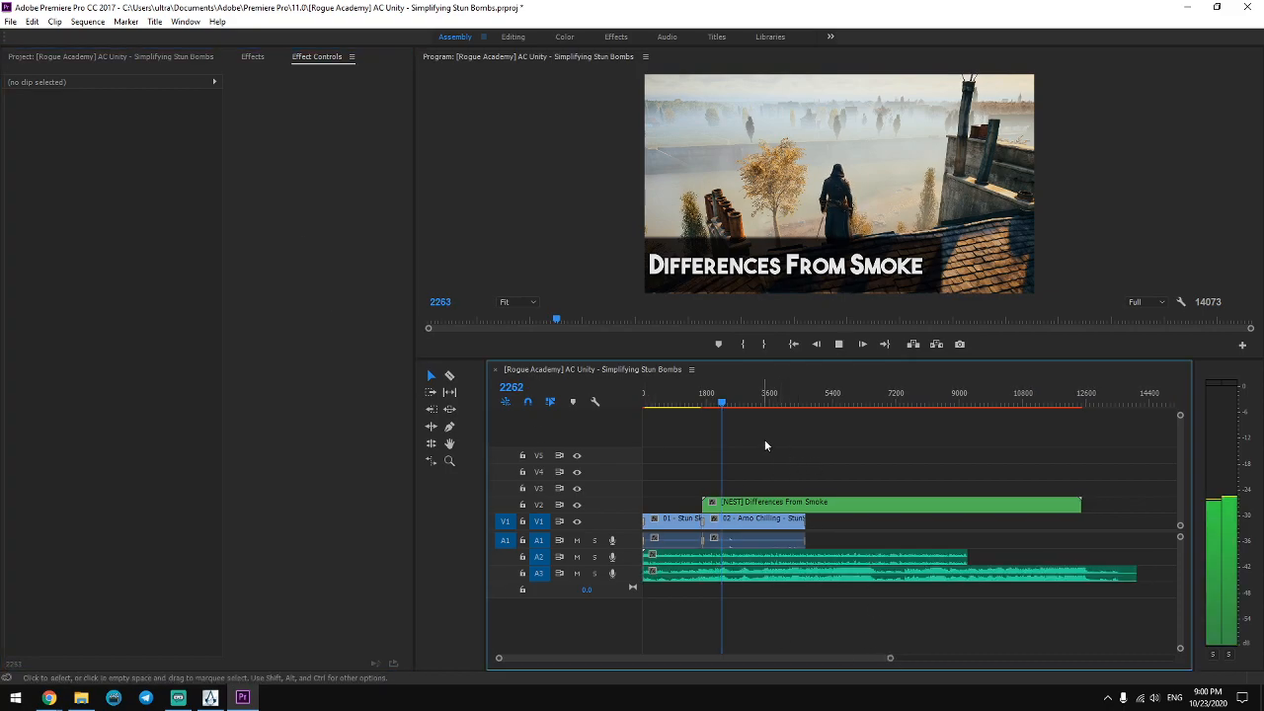
{"action": "key", "text": "space"}
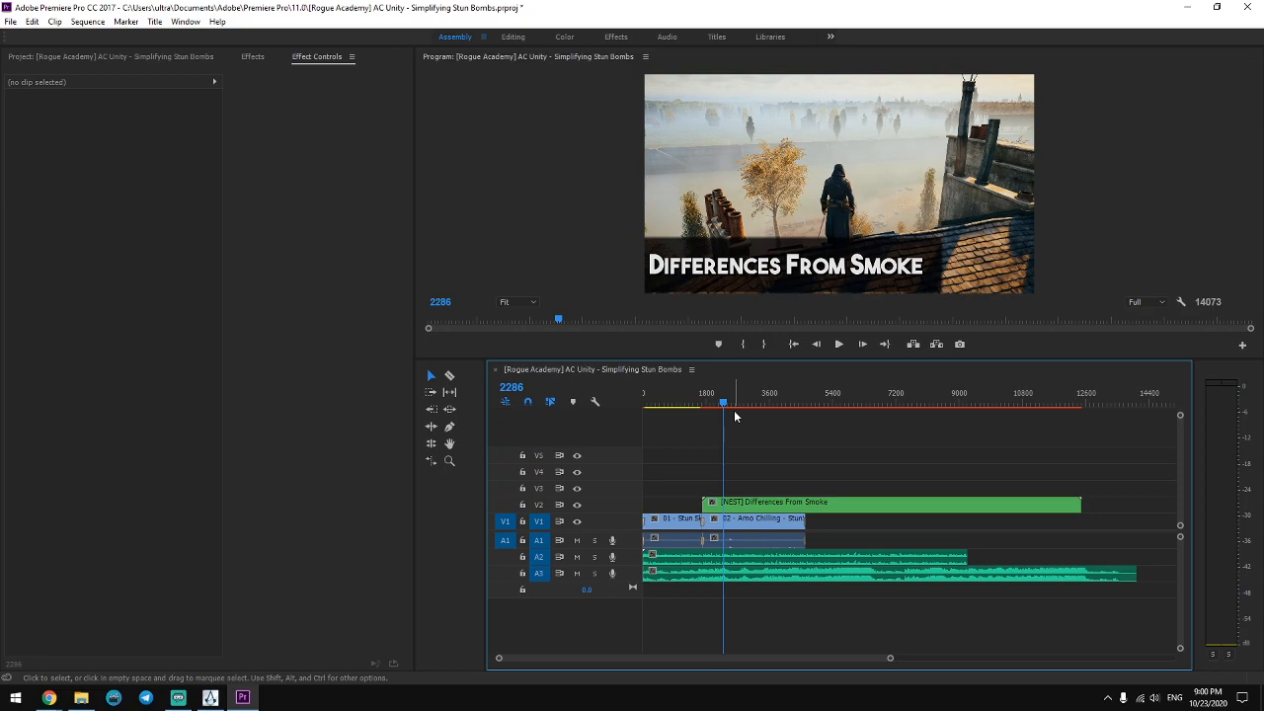
{"action": "key", "text": "equal"}
{"action": "key", "text": "equal"}
{"action": "key", "text": "Left"}
{"action": "key", "text": "Left"}
{"action": "key", "text": "Left"}
{"action": "key", "text": "Left"}
{"action": "key", "text": "Left"}
{"action": "key", "text": "Left"}
{"action": "key", "text": "Left"}
{"action": "key", "text": "Left"}
{"action": "key", "text": "Left"}
{"action": "key", "text": "Left"}
{"action": "key", "text": "Left"}
{"action": "key", "text": "Left"}
{"action": "key", "text": "Left"}
{"action": "key", "text": "Left"}
{"action": "key", "text": "Left"}
{"action": "key", "text": "Left"}
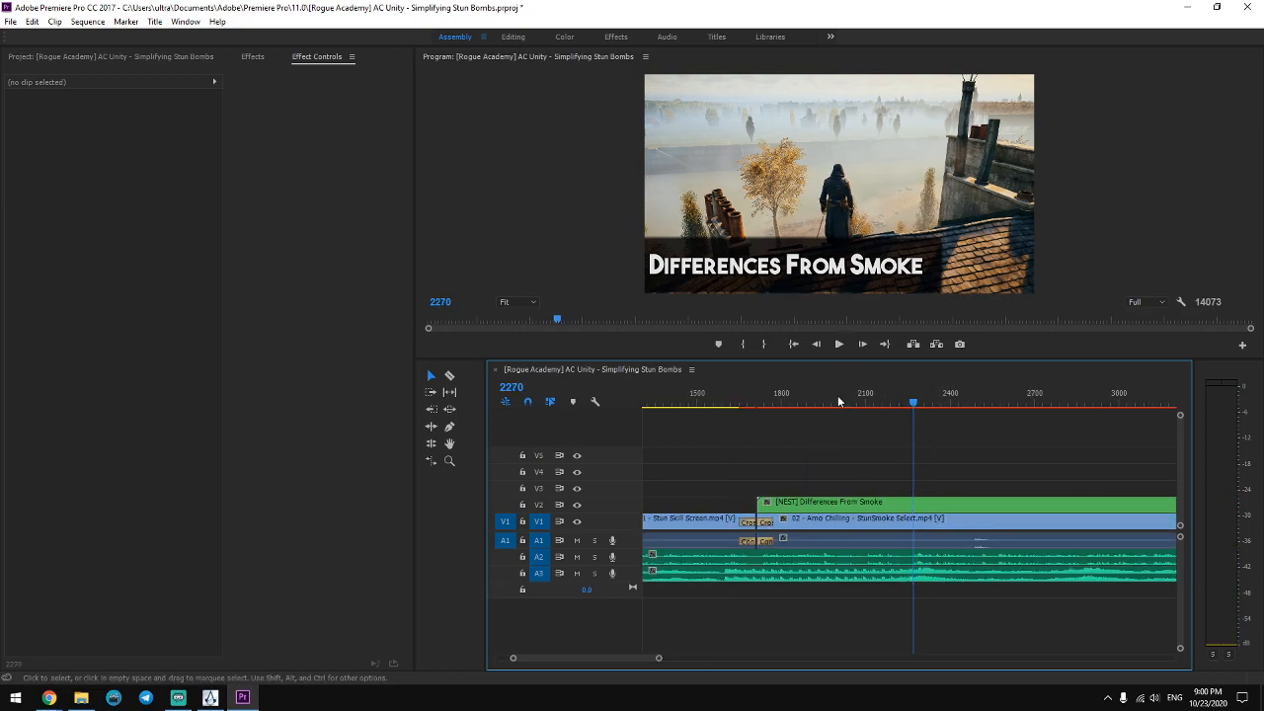
Place The Bad still on V4 at frame 2270 with the Black CM color matte beneath it on V3, and preview them.
{"action": "left_click", "coordinate": [85, 57]}
{"action": "left_click", "coordinate": [132, 494]}
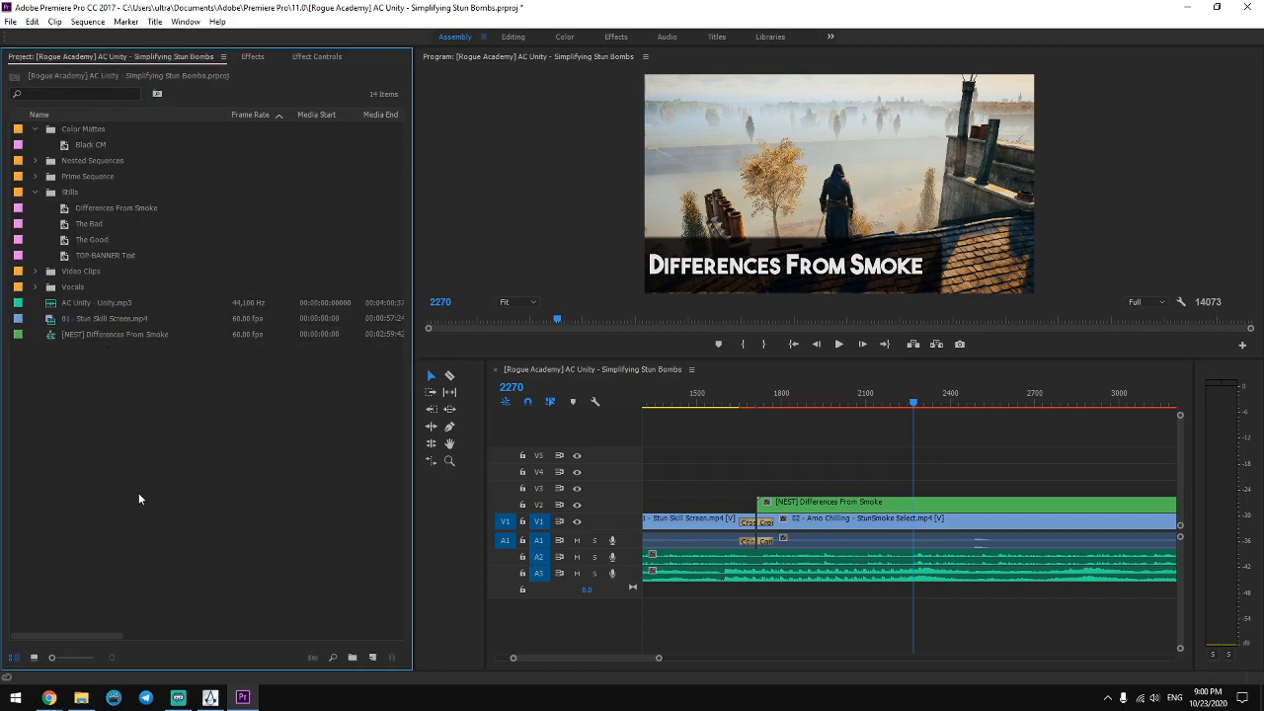
{"action": "left_click", "coordinate": [77, 226]}
{"action": "left_click_drag", "start_coordinate": [348, 309], "coordinate": [921, 472]}
{"action": "left_click_drag", "start_coordinate": [63, 148], "coordinate": [933, 488]}
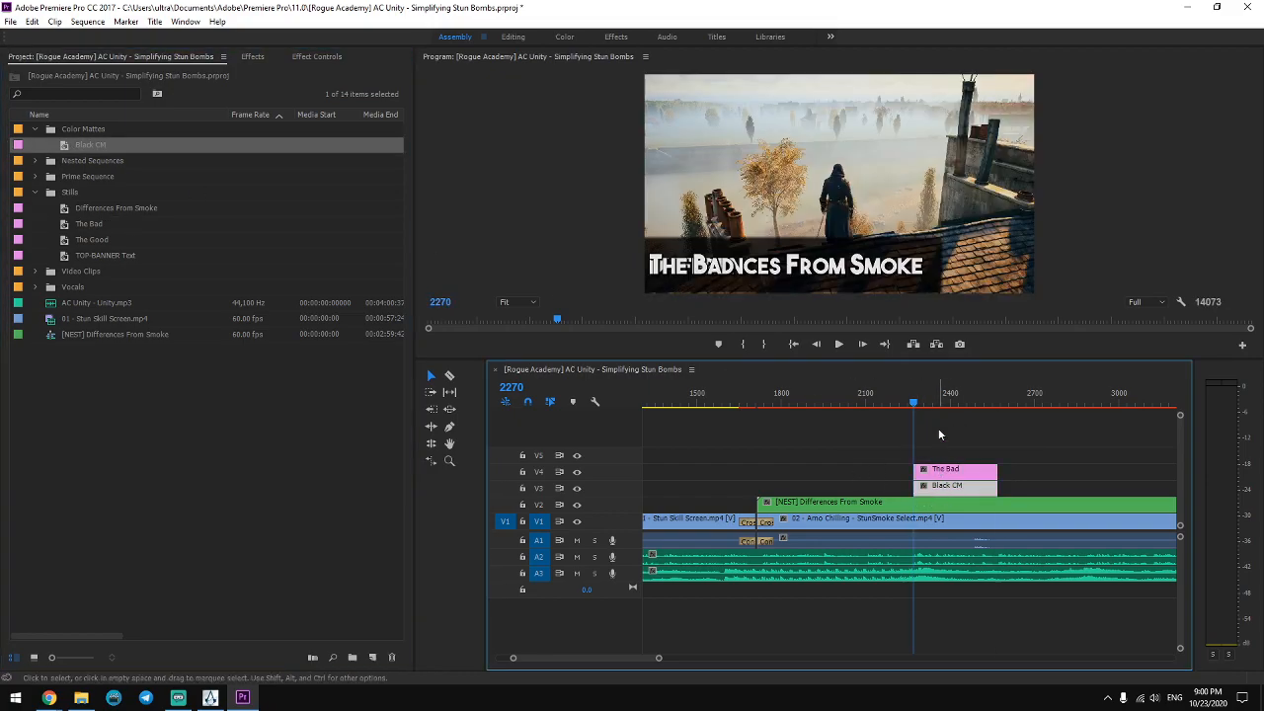
{"action": "key", "text": "space"}
{"action": "key", "text": "space"}
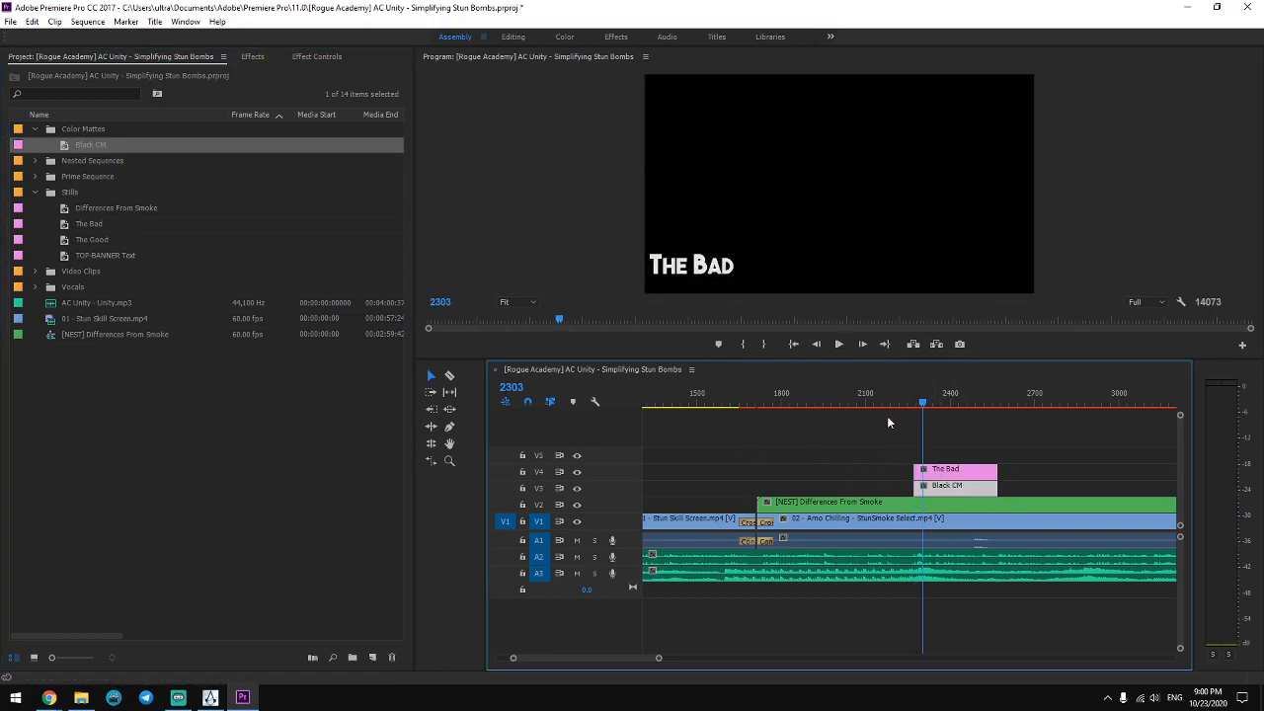
{"action": "left_click", "coordinate": [953, 485]}
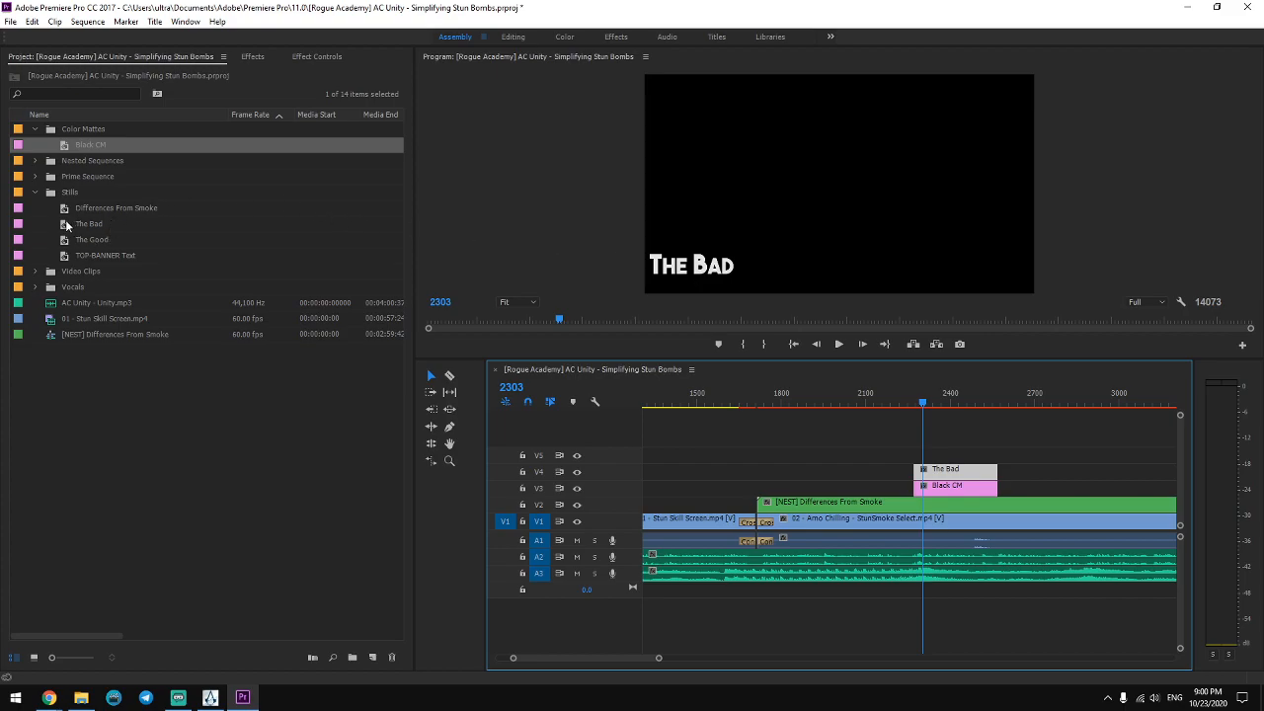
Move The Bad title text to the upper-right corner of the frame, inside the outer safe margin.
{"action": "double_click", "coordinate": [65, 227]}
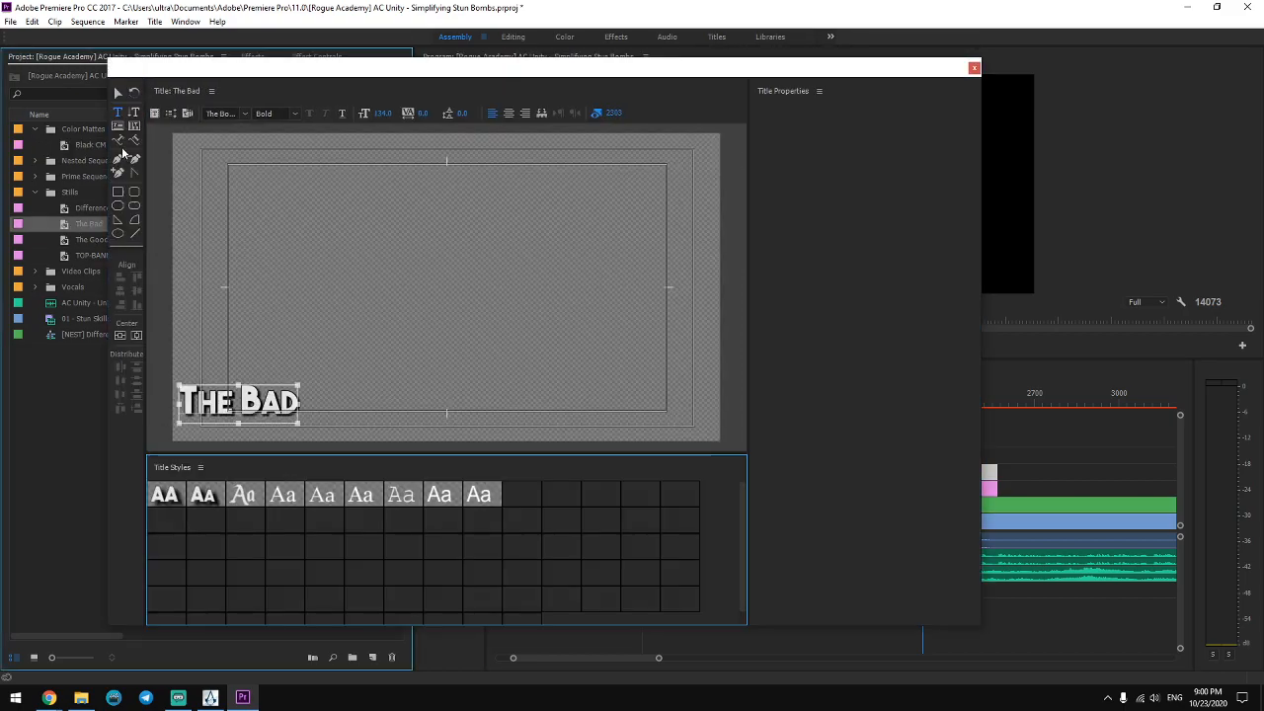
{"action": "left_click_drag", "start_coordinate": [225, 407], "coordinate": [624, 169]}
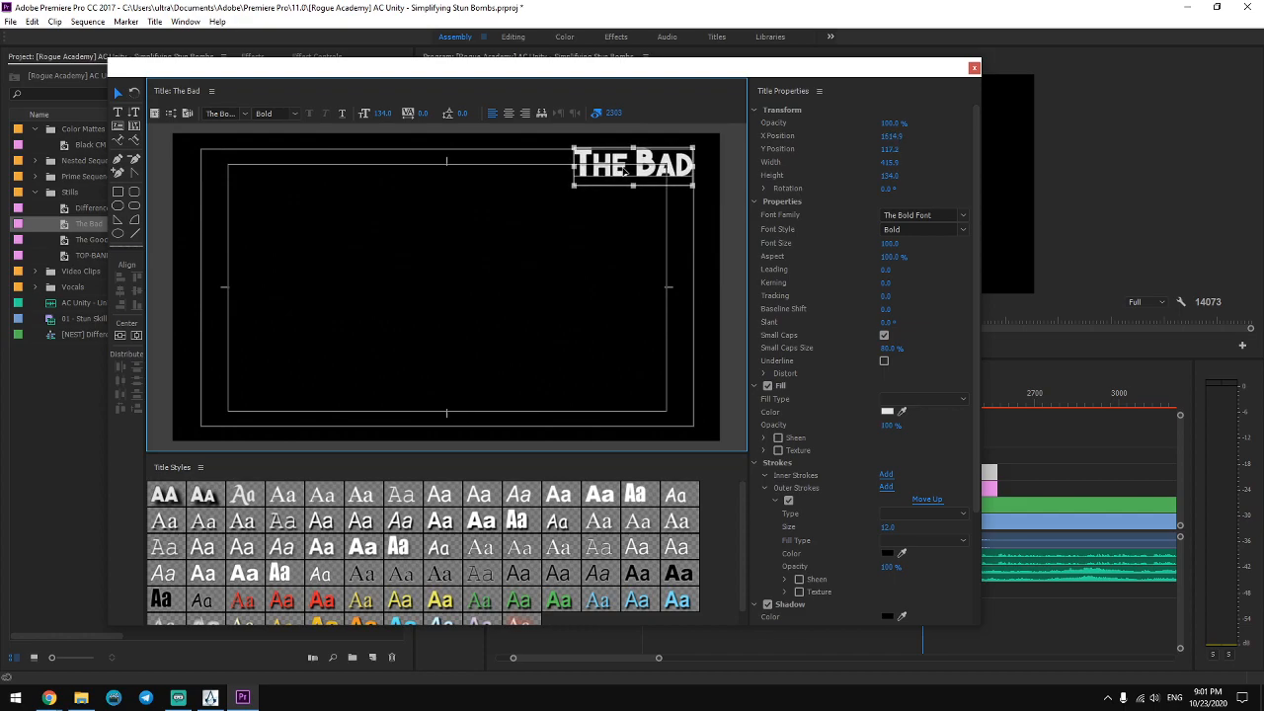
{"action": "left_click", "coordinate": [974, 67]}
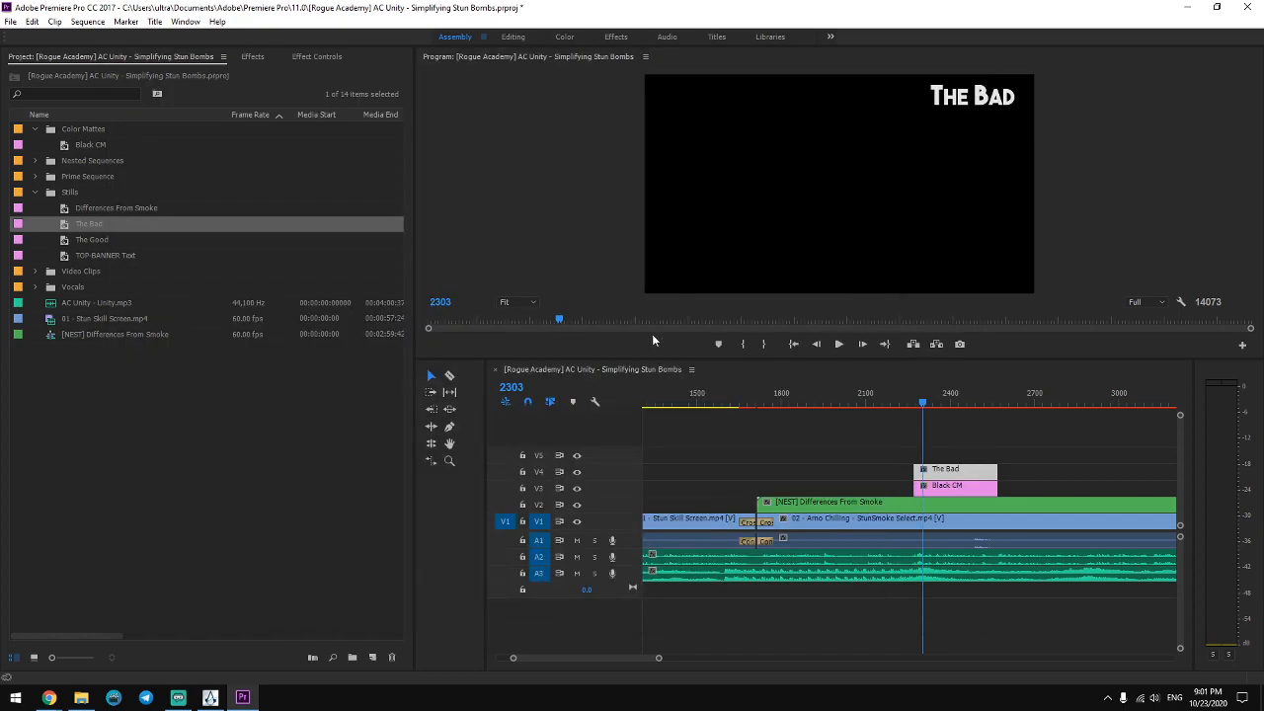
Apply the Crop effect to the Black CM clip under The Bad, cropping 81% from the bottom and 69% from the left.
{"action": "left_click", "coordinate": [252, 56]}
{"action": "left_click_drag", "start_coordinate": [73, 238], "coordinate": [952, 485]}
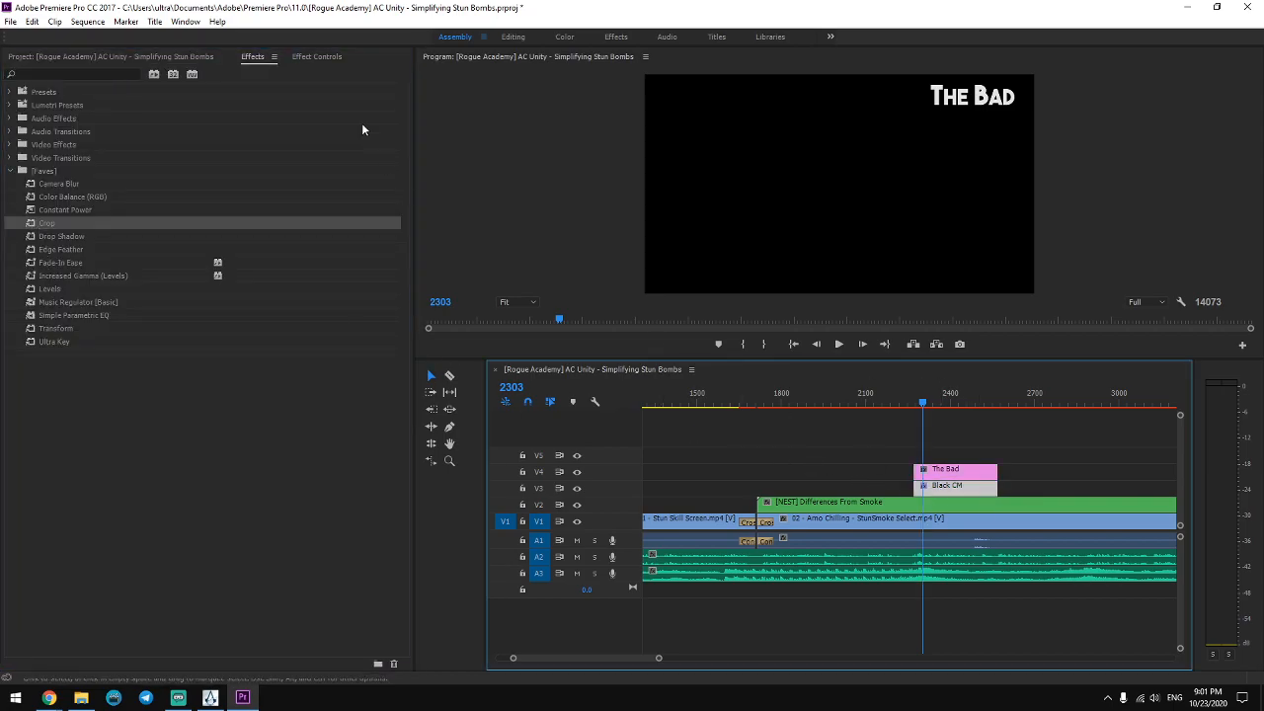
{"action": "left_click", "coordinate": [316, 57]}
{"action": "left_click_drag", "start_coordinate": [119, 358], "coordinate": [216, 359]}
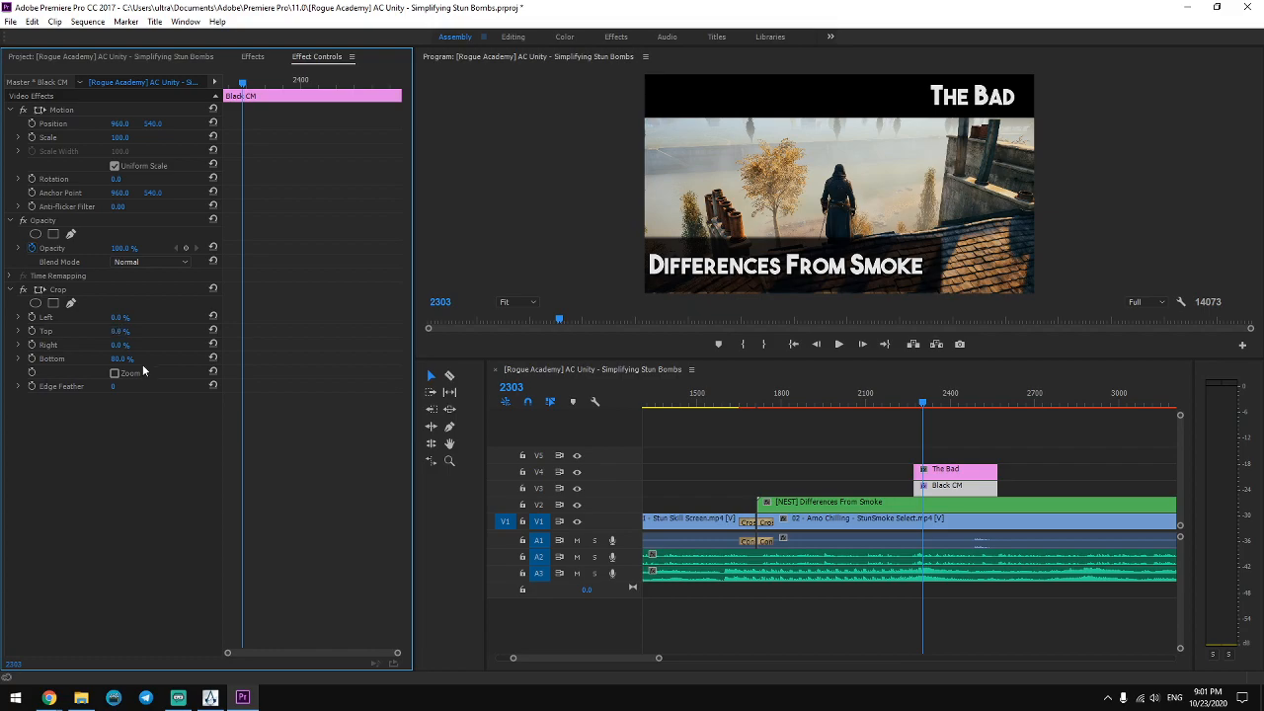
{"action": "left_click_drag", "start_coordinate": [118, 361], "coordinate": [122, 362]}
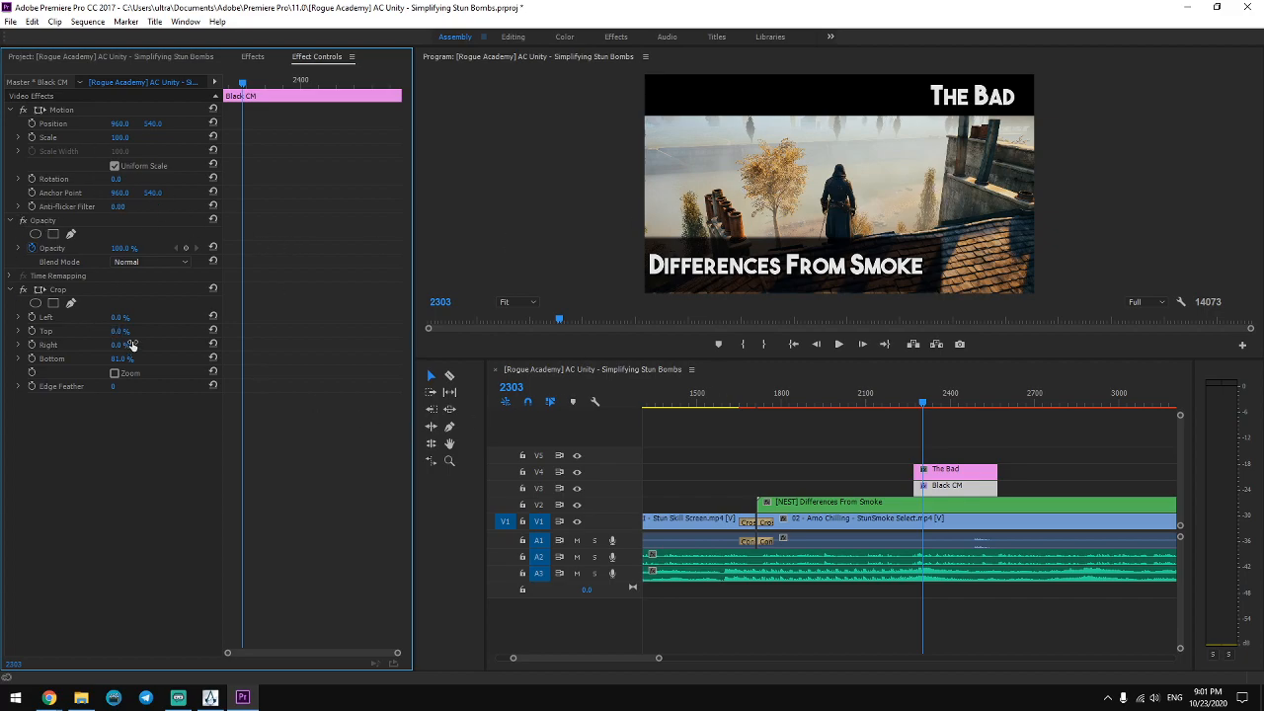
{"action": "left_click_drag", "start_coordinate": [119, 319], "coordinate": [189, 319]}
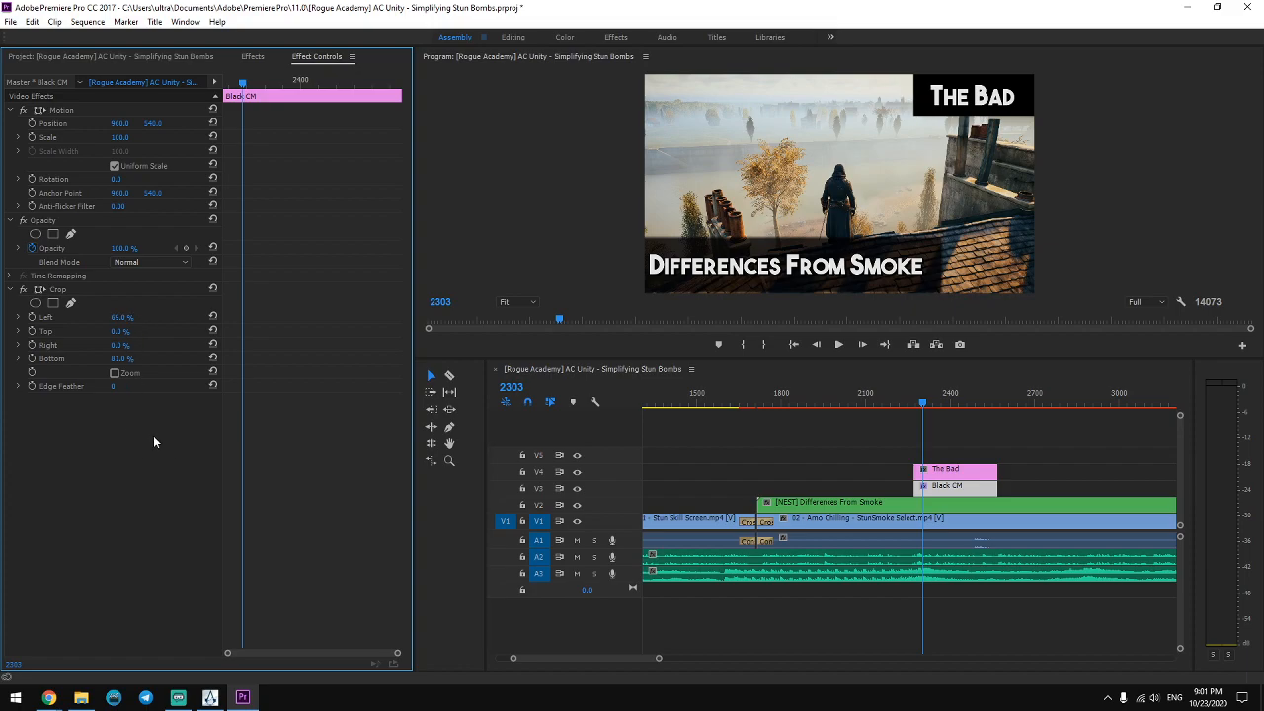
Set the Black CM clip's crop edge feather to 15 and its opacity to 80%.
{"action": "type", "text": "15"}
{"action": "key", "text": "Return"}
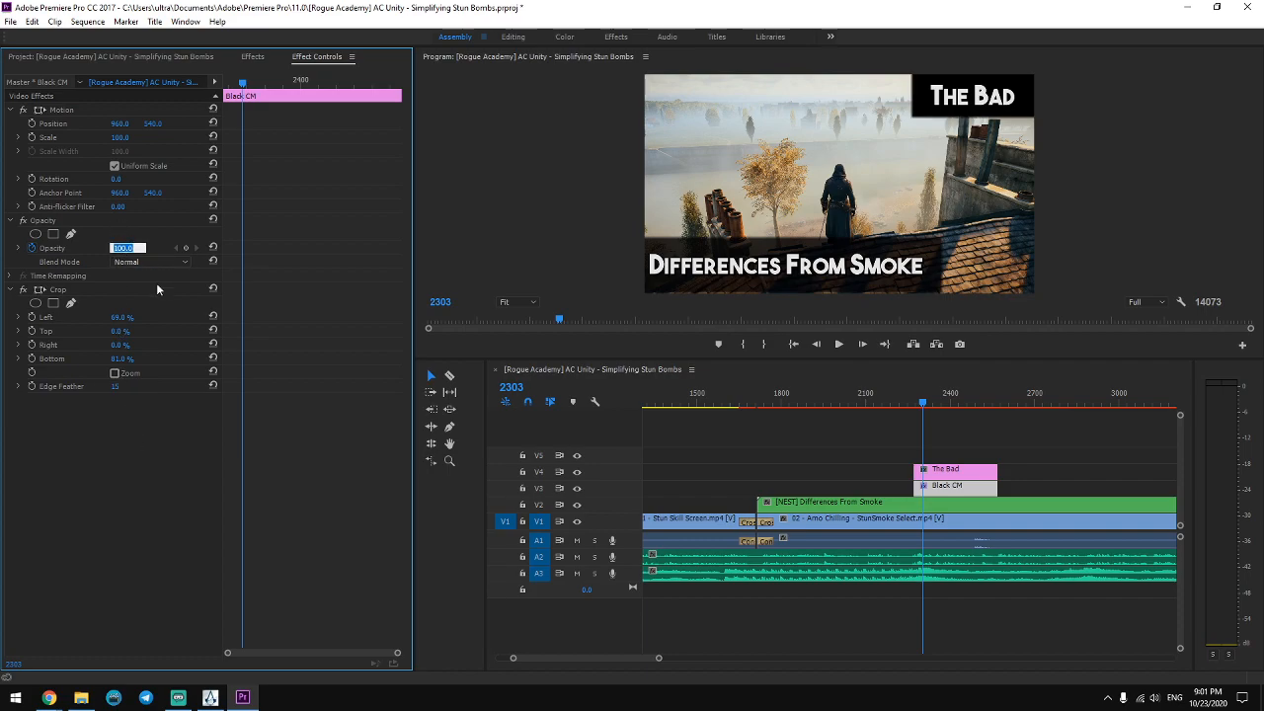
{"action": "type", "text": "80"}
{"action": "key", "text": "Return"}
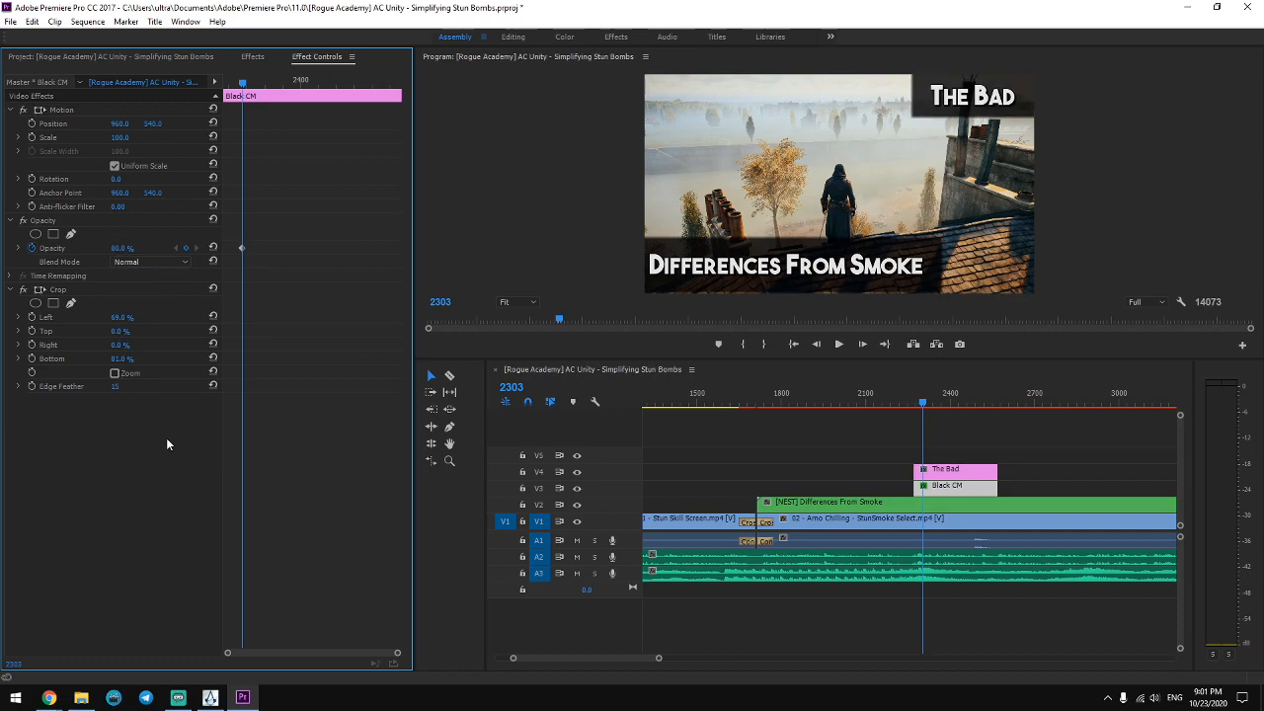
Check the opacity and crop settings of the Black CM clip inside [NEST] Differences From Smoke, and return to the main sequence.
{"action": "left_click", "coordinate": [779, 474]}
{"action": "double_click", "coordinate": [780, 502]}
{"action": "left_click", "coordinate": [702, 493]}
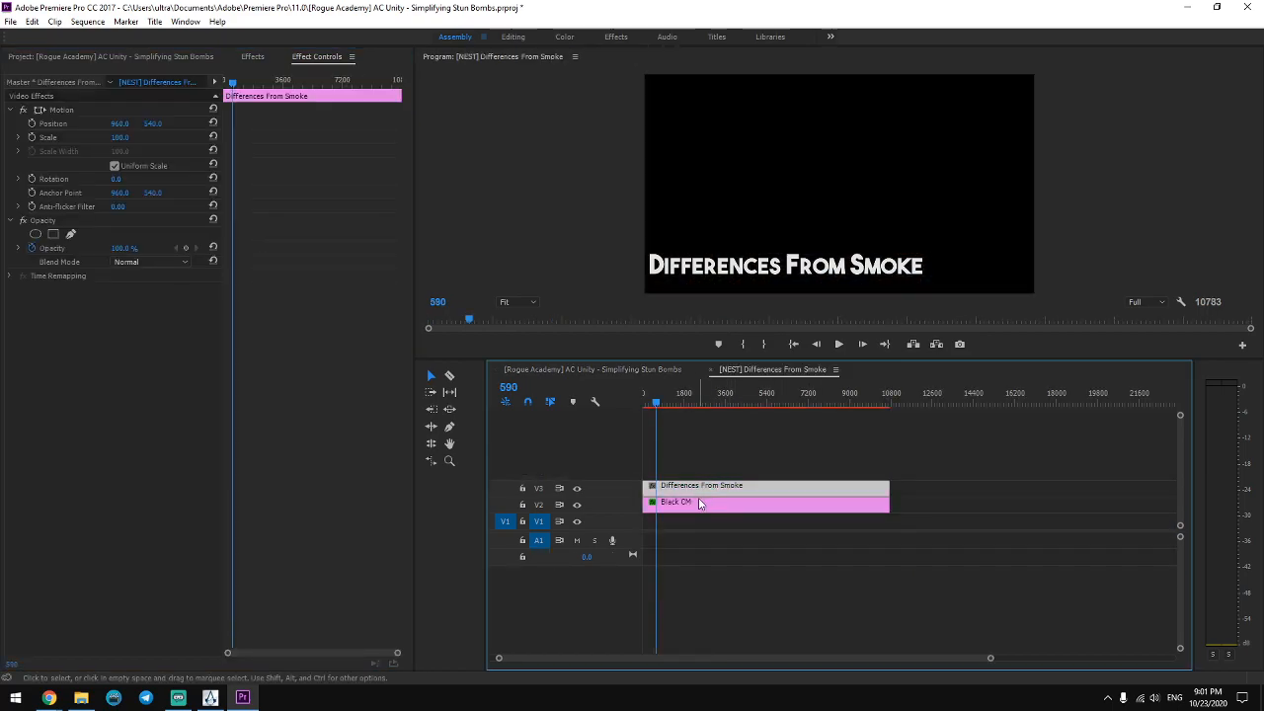
{"action": "left_click", "coordinate": [699, 503]}
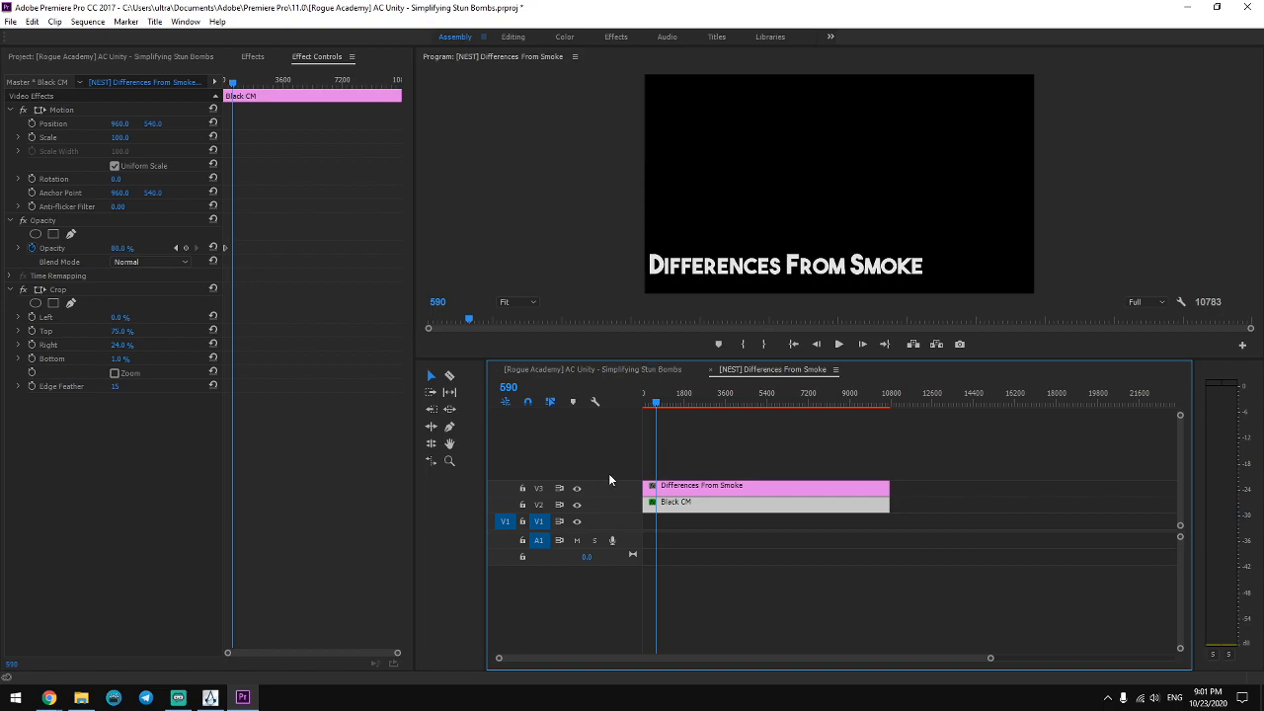
{"action": "left_click", "coordinate": [271, 55]}
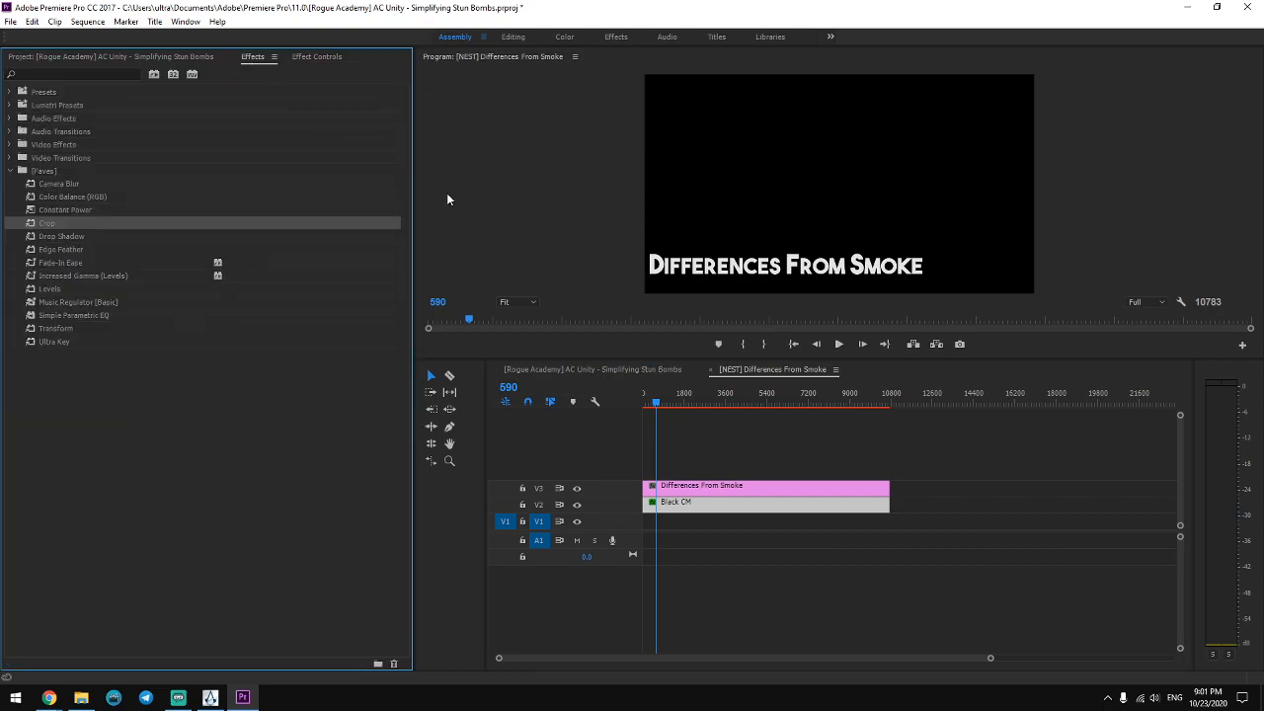
{"action": "left_click", "coordinate": [697, 463]}
{"action": "left_click", "coordinate": [711, 370]}
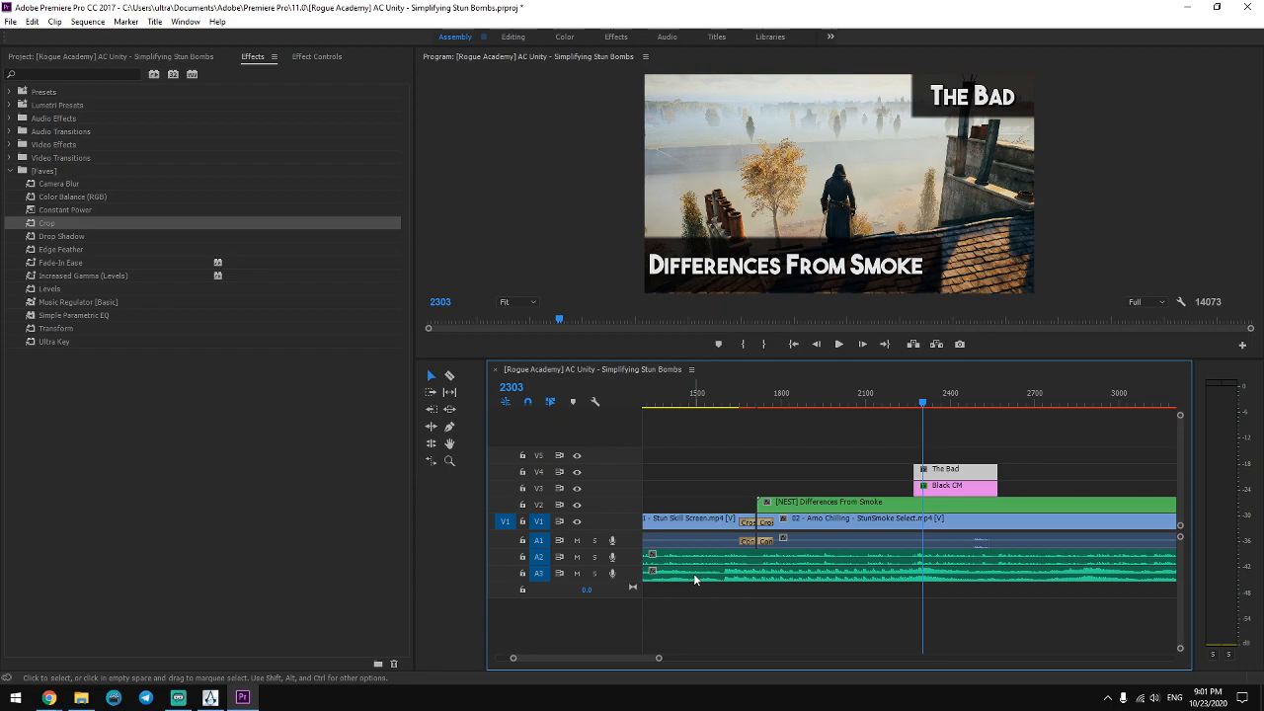
Play back past The Bad banner and extend The Bad and its Black CM clip to frame 3450.
{"action": "left_click_drag", "start_coordinate": [658, 657], "coordinate": [718, 658]}
{"action": "key", "text": "space"}
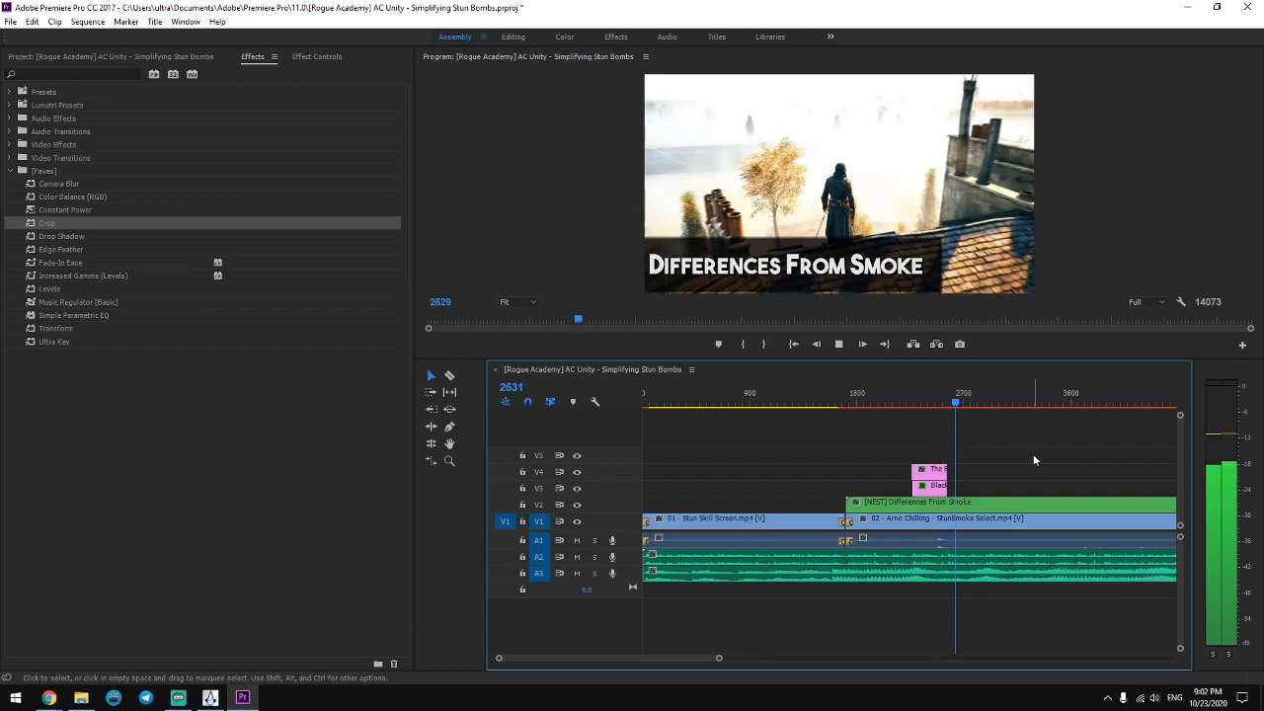
{"action": "key", "text": "space"}
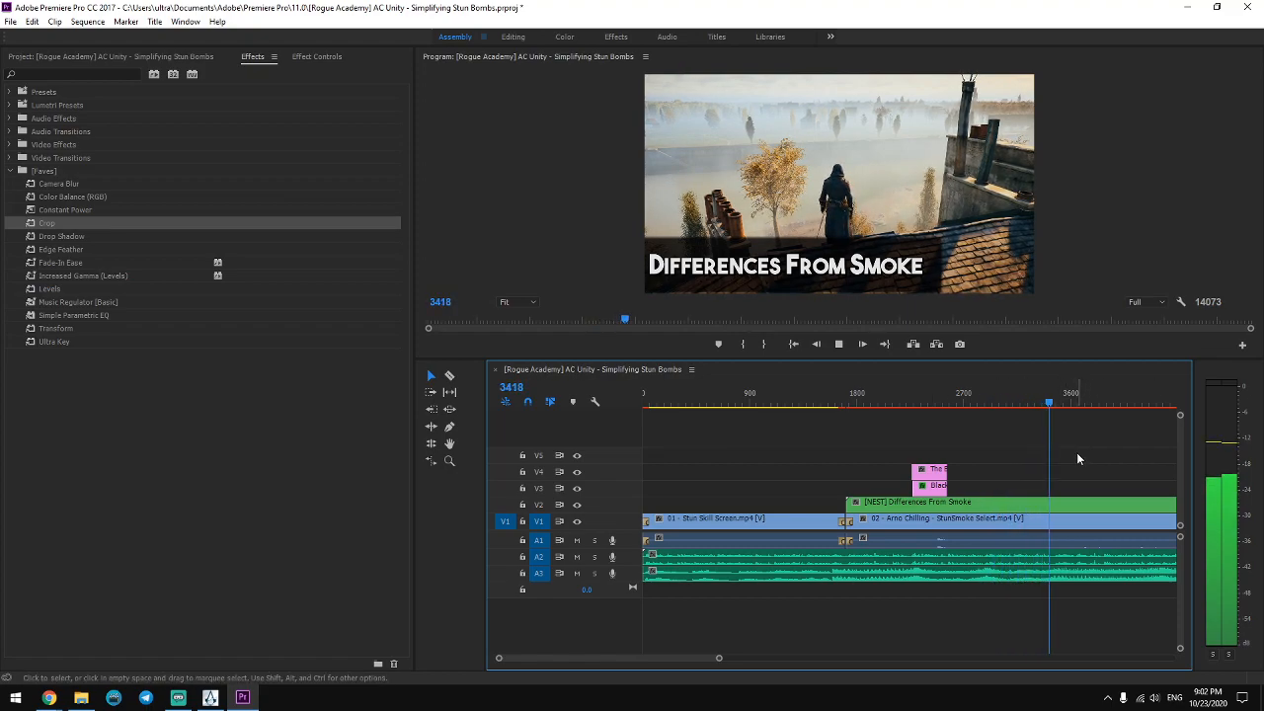
{"action": "key", "text": "space"}
{"action": "key", "text": "space"}
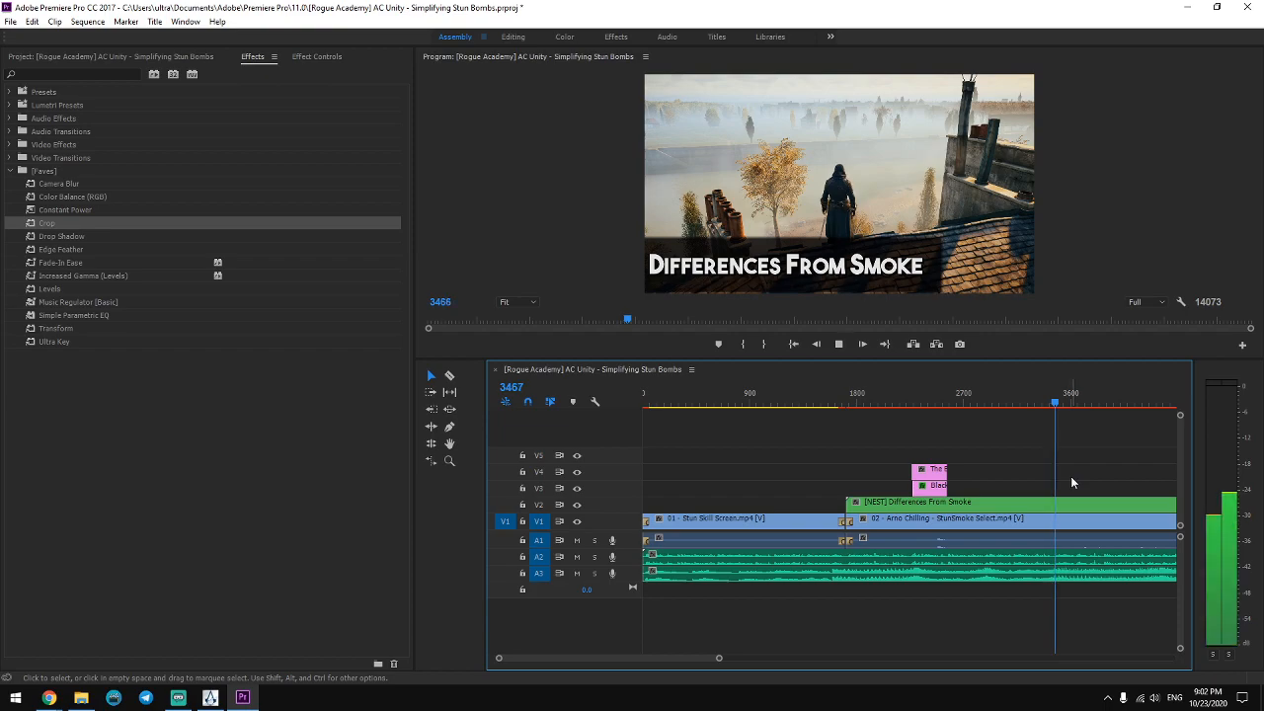
{"action": "left_click", "coordinate": [1054, 406]}
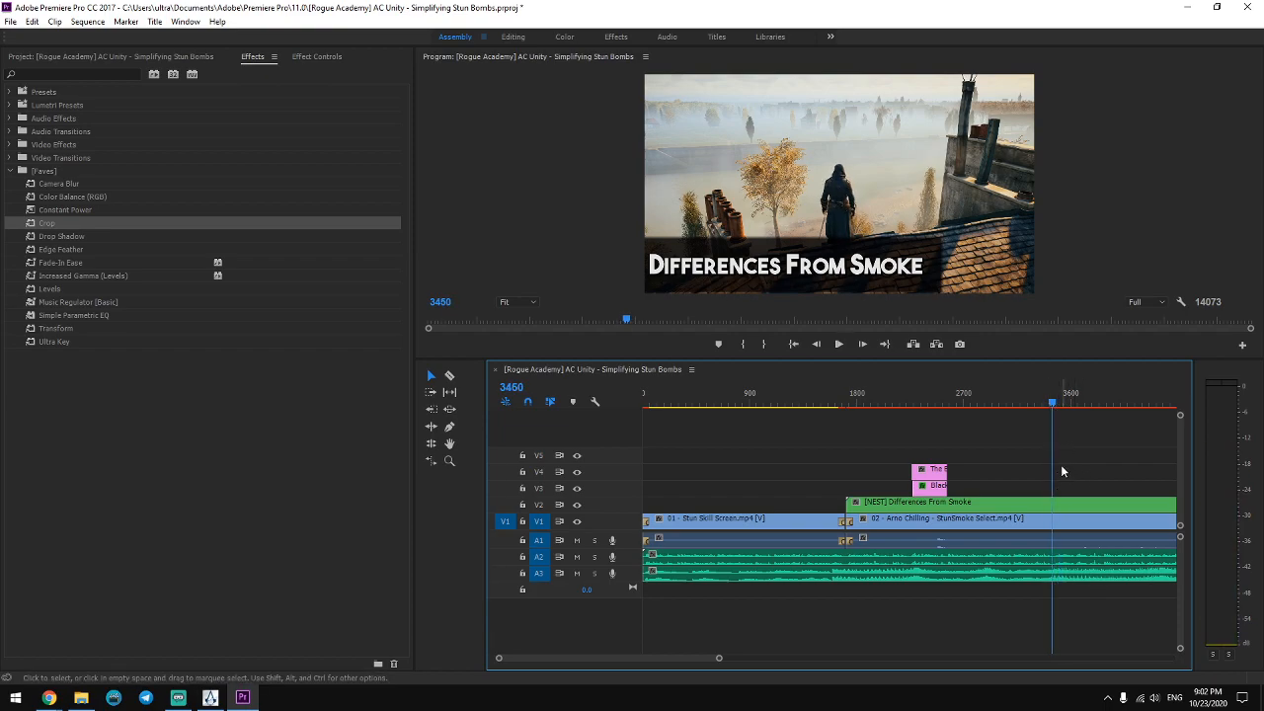
{"action": "left_click_drag", "start_coordinate": [956, 460], "coordinate": [1051, 470]}
Align the start of The Bad and Black CM clips at frame 2271.
{"action": "left_click", "coordinate": [916, 395]}
{"action": "key", "text": "="}
{"action": "key", "text": "="}
{"action": "key", "text": "="}
{"action": "key", "text": "="}
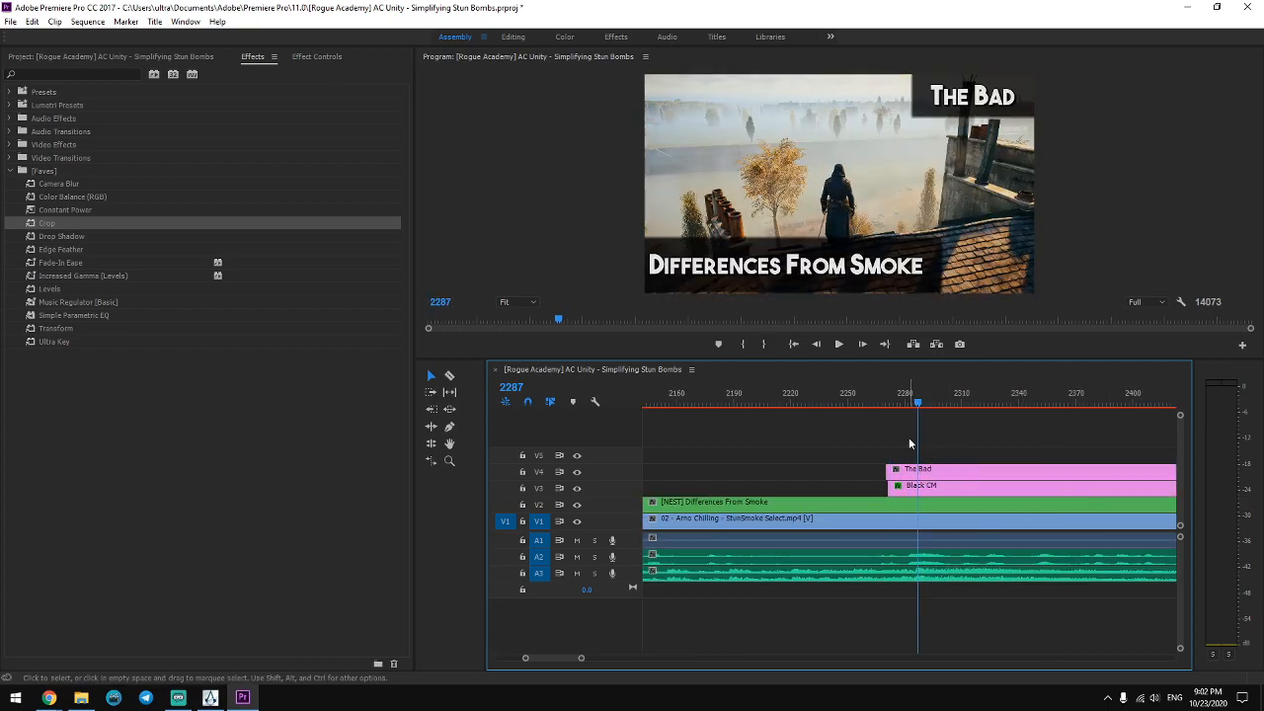
{"action": "key", "text": "="}
{"action": "key", "text": "="}
{"action": "key", "text": "minus"}
{"action": "left_click", "coordinate": [760, 399]}
{"action": "left_click_drag", "start_coordinate": [712, 435], "coordinate": [761, 485]}
{"action": "key", "text": "alt+Right"}
{"action": "left_click", "coordinate": [891, 448]}
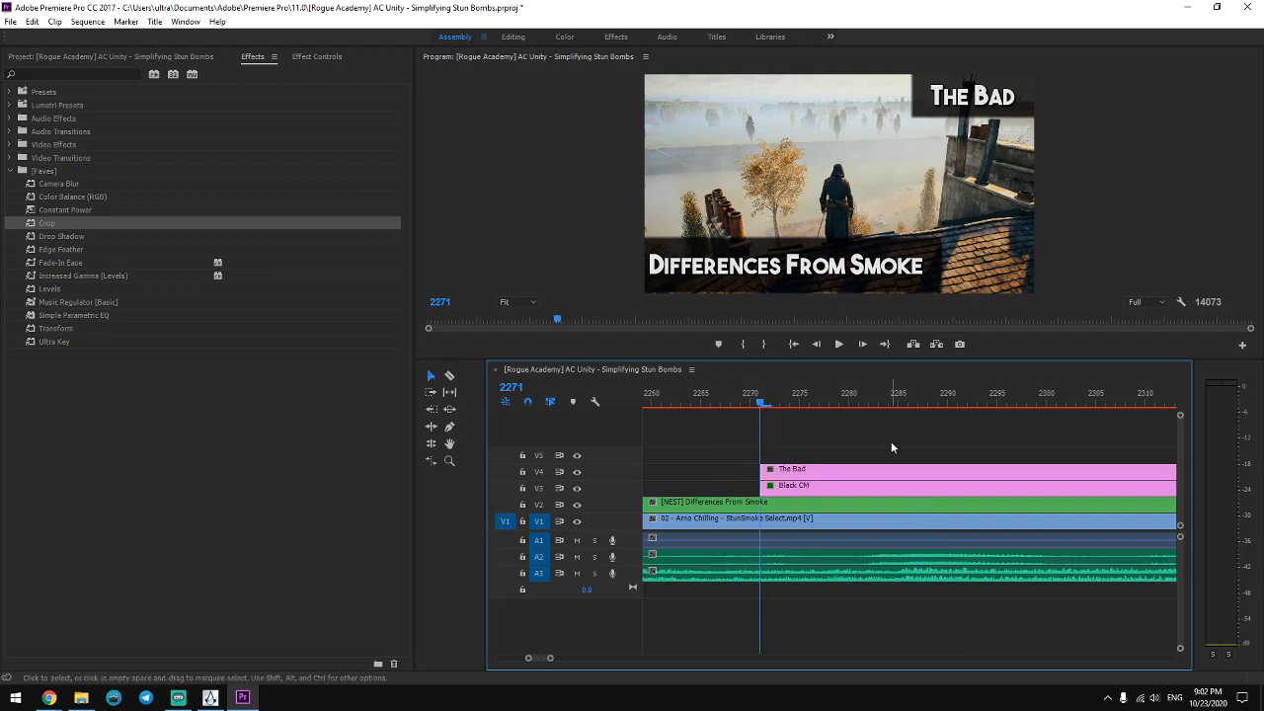
{"action": "scroll", "coordinate": [891, 442], "scroll_direction": "down", "scroll_amount": 4, "text": "alt"}
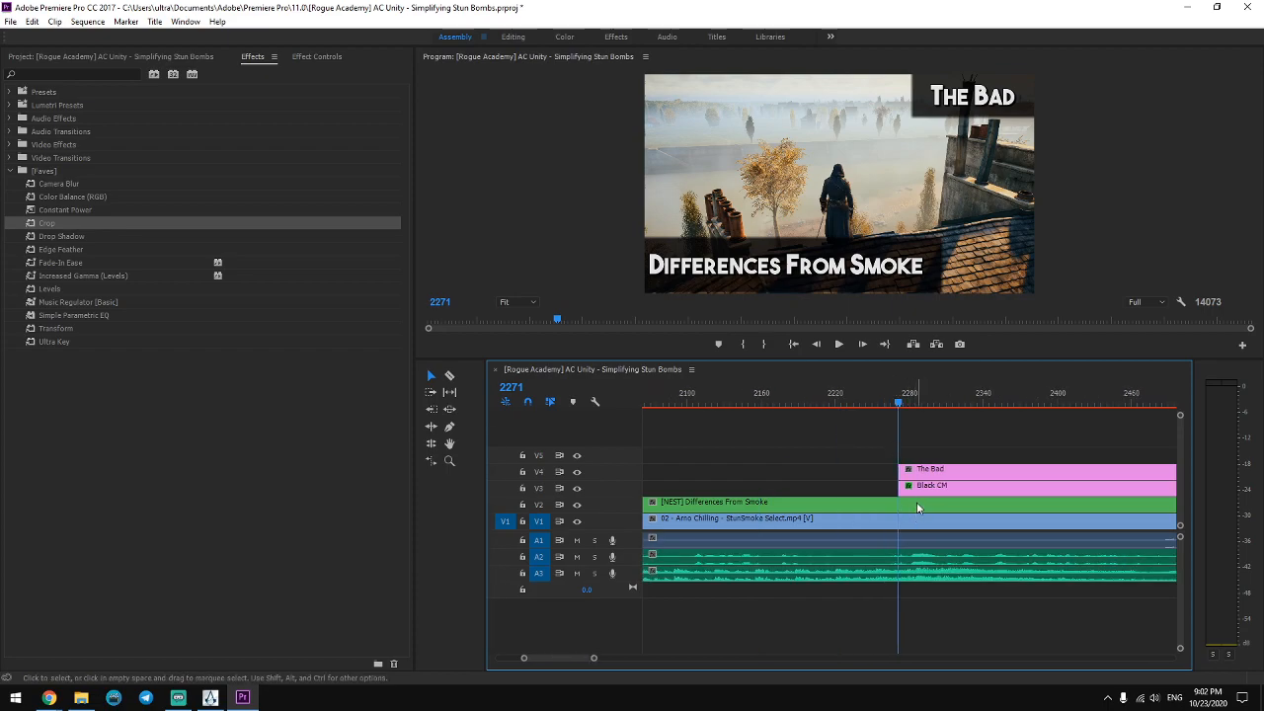
{"action": "scroll", "coordinate": [916, 501], "scroll_direction": "down", "scroll_amount": 3}
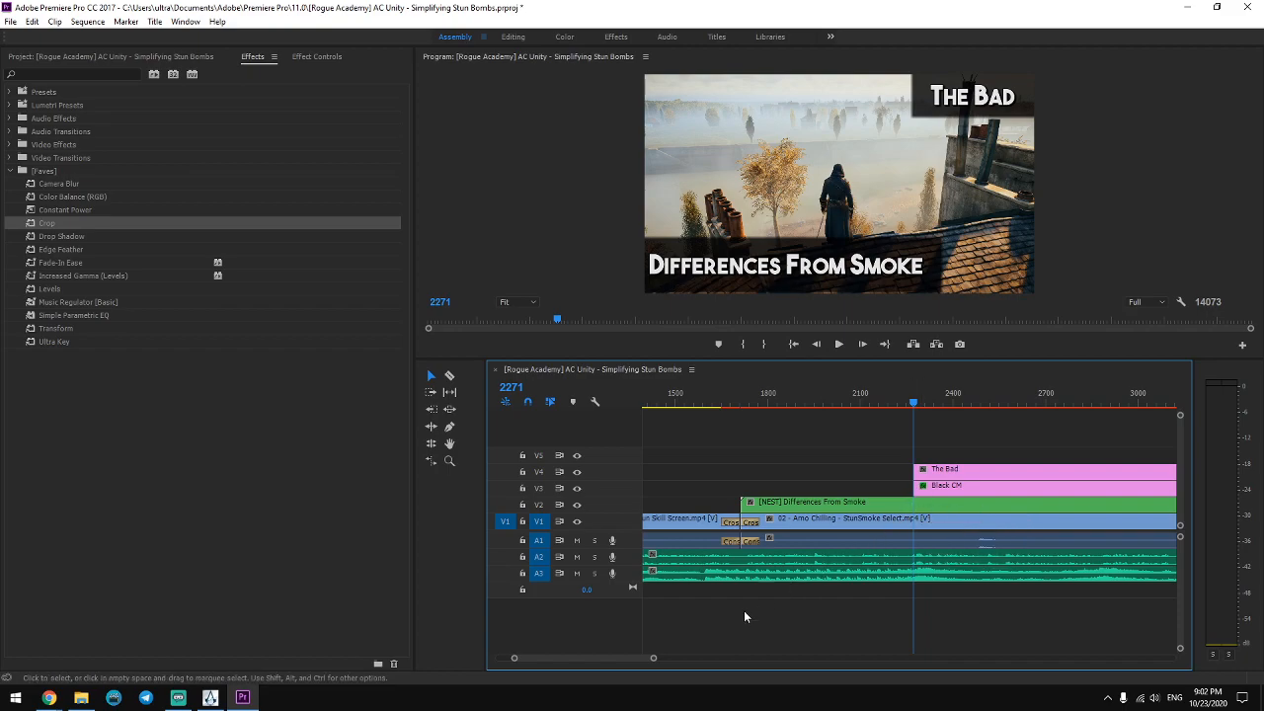
{"action": "scroll", "coordinate": [652, 661], "scroll_direction": "down", "scroll_amount": 5}
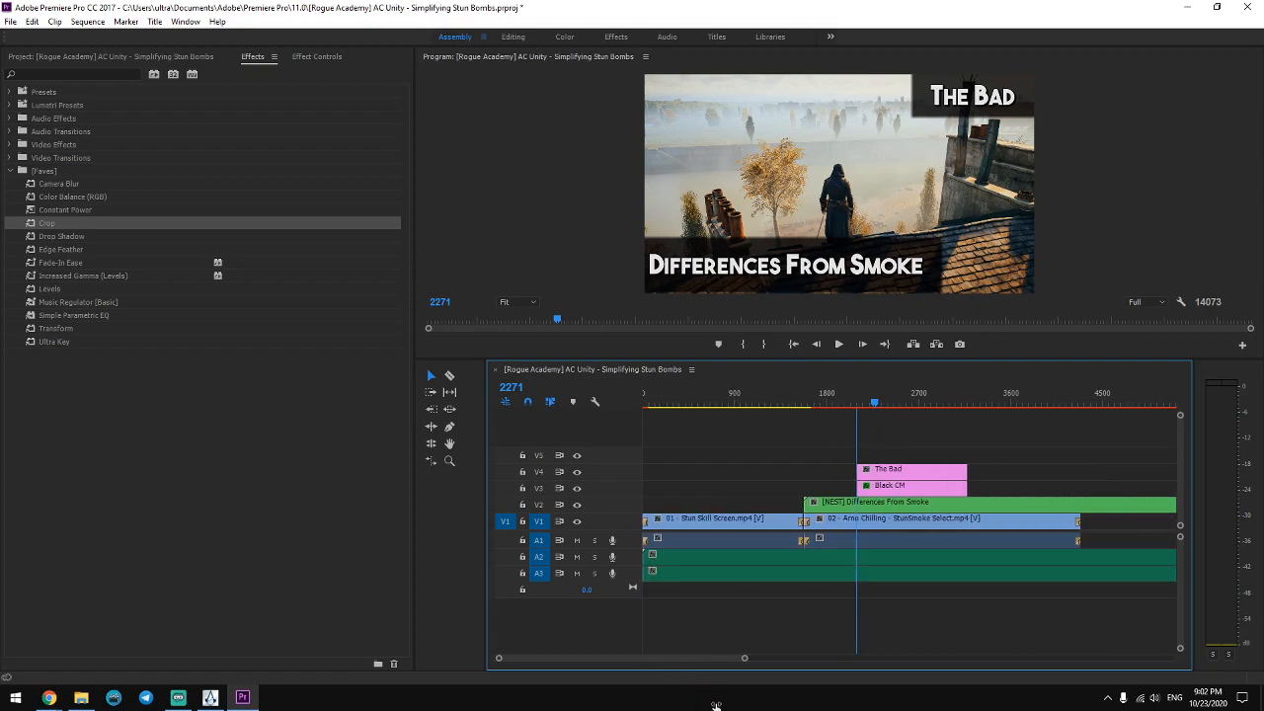
{"action": "left_click_drag", "start_coordinate": [1091, 435], "coordinate": [1012, 488]}
{"action": "right_click", "coordinate": [967, 489]}
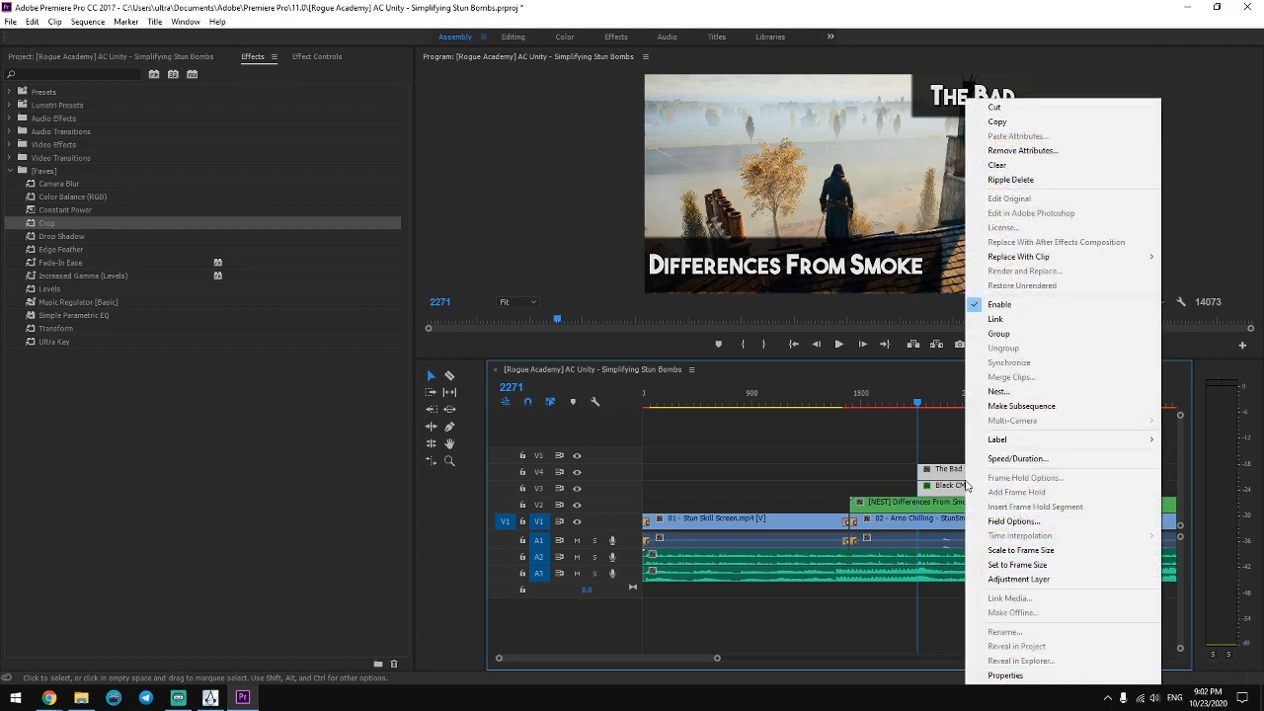
{"action": "left_click", "coordinate": [900, 443]}
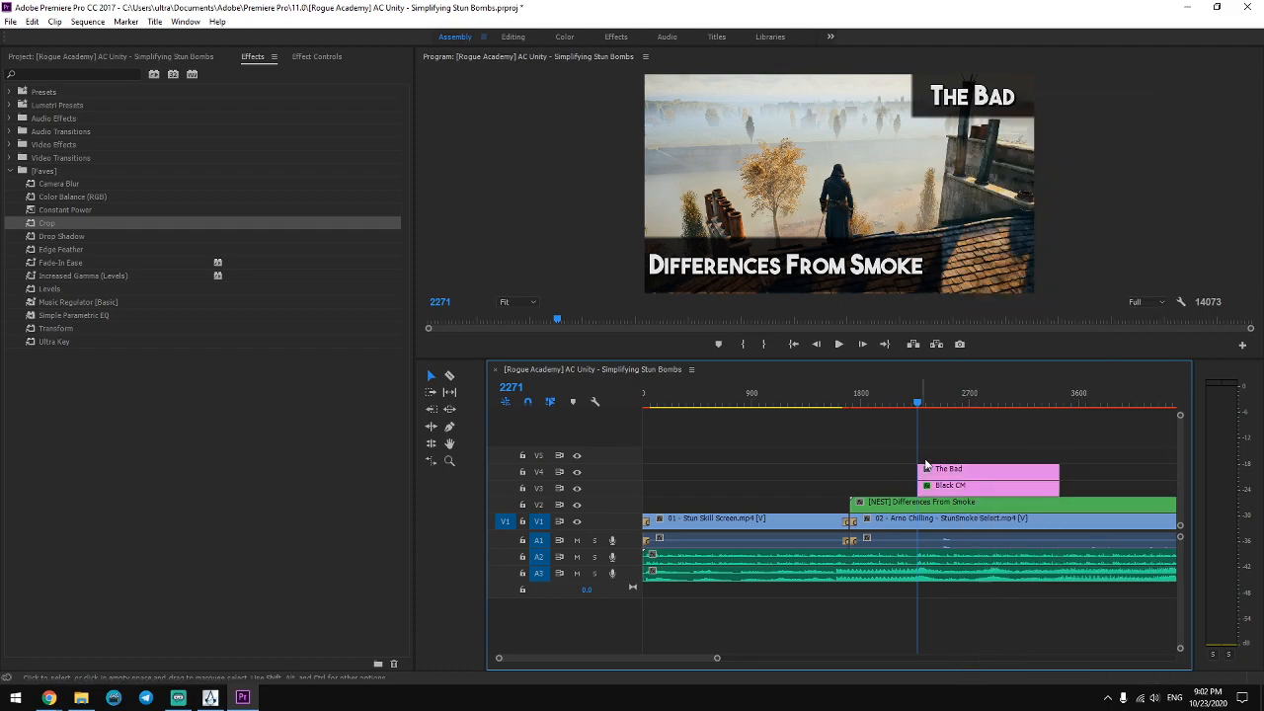
Compare the effect settings of The Bad's Black CM clip with those of the matte inside the Differences From Smoke nest.
{"action": "left_click", "coordinate": [314, 56]}
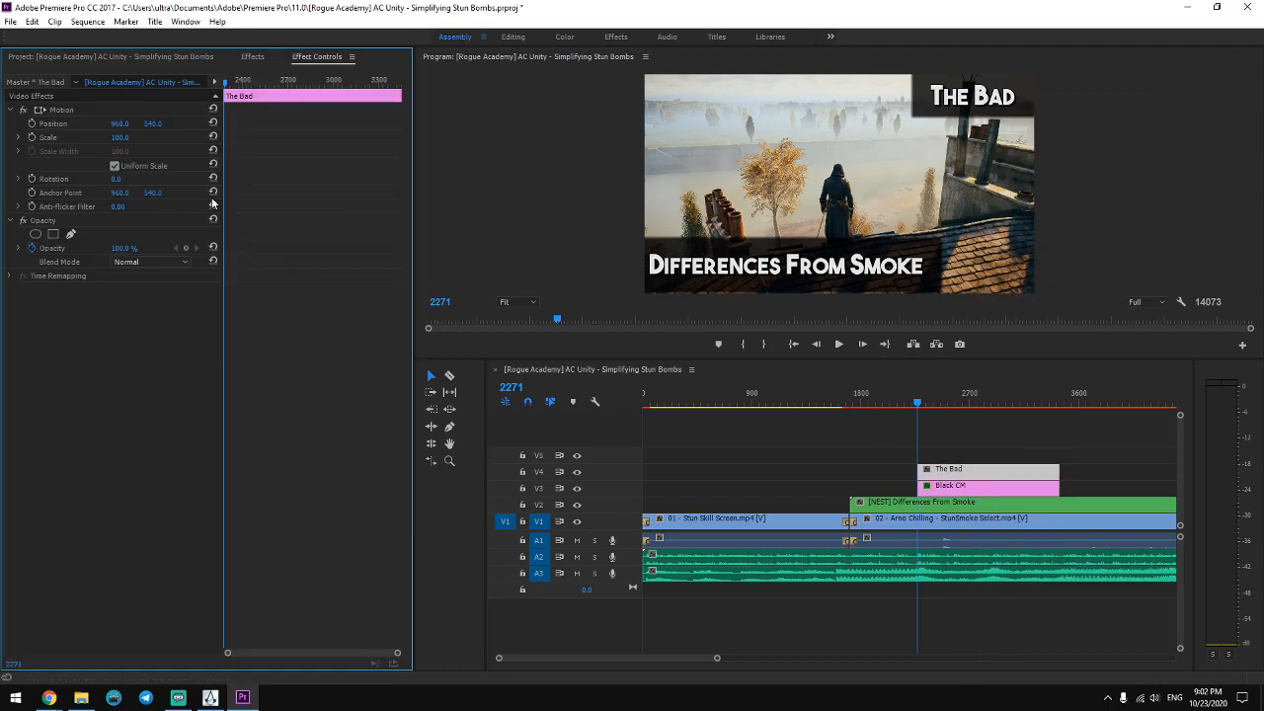
{"action": "left_click", "coordinate": [963, 486]}
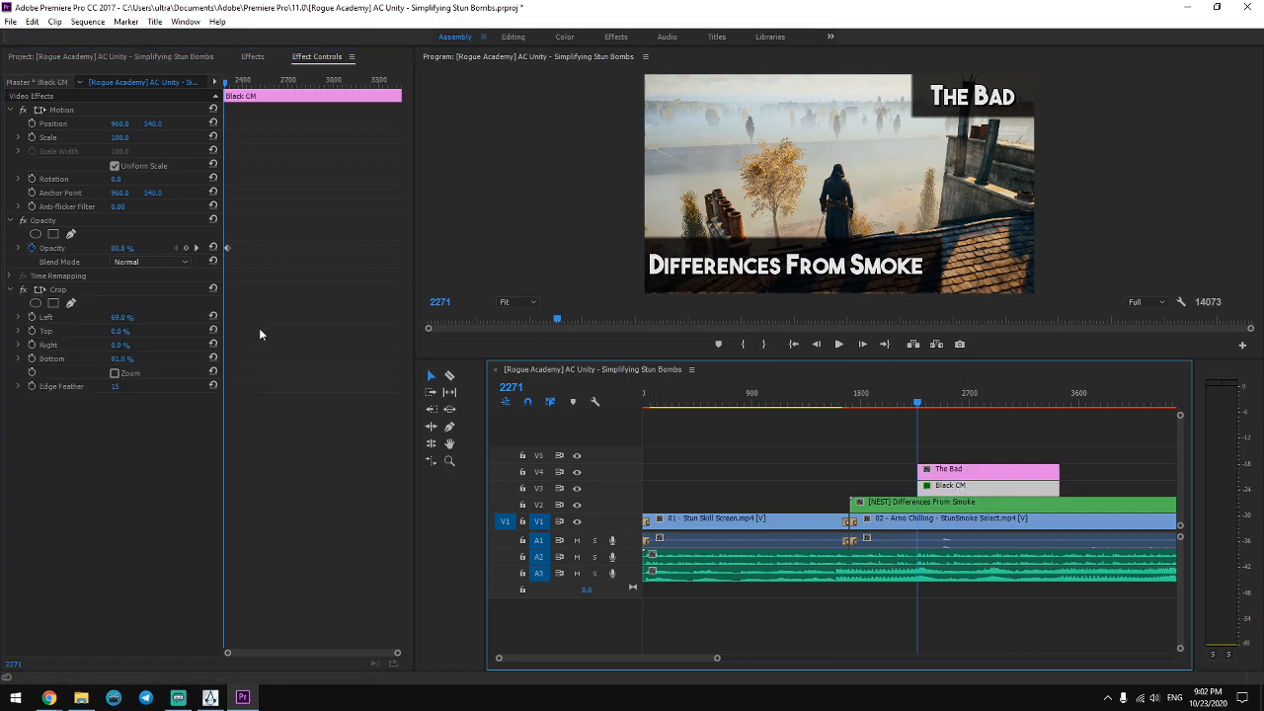
{"action": "double_click", "coordinate": [886, 503]}
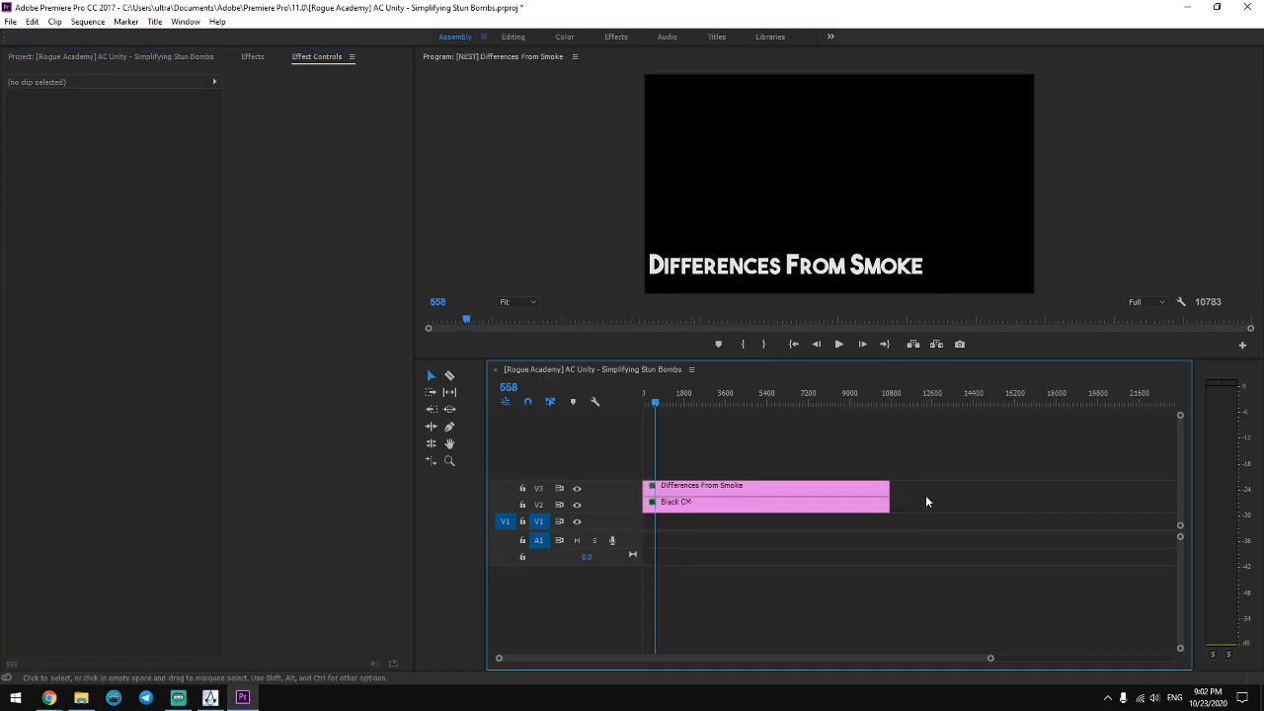
{"action": "left_click", "coordinate": [761, 504]}
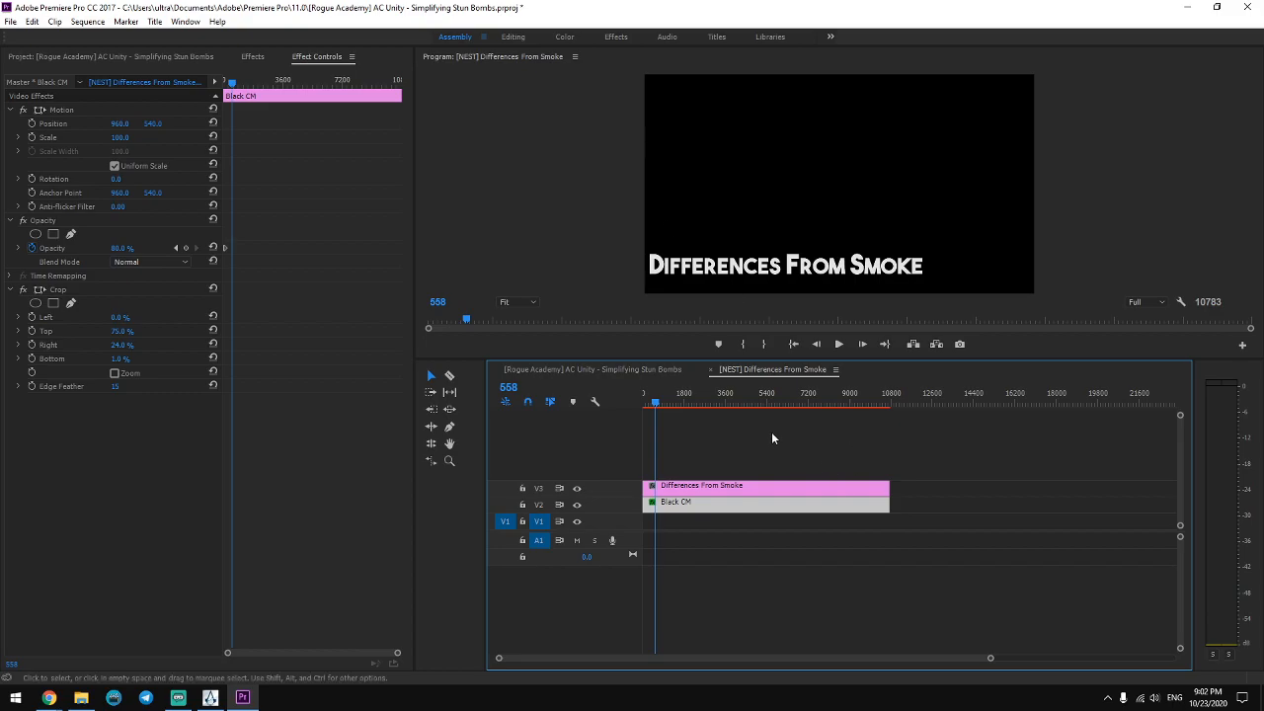
{"action": "left_click", "coordinate": [713, 369]}
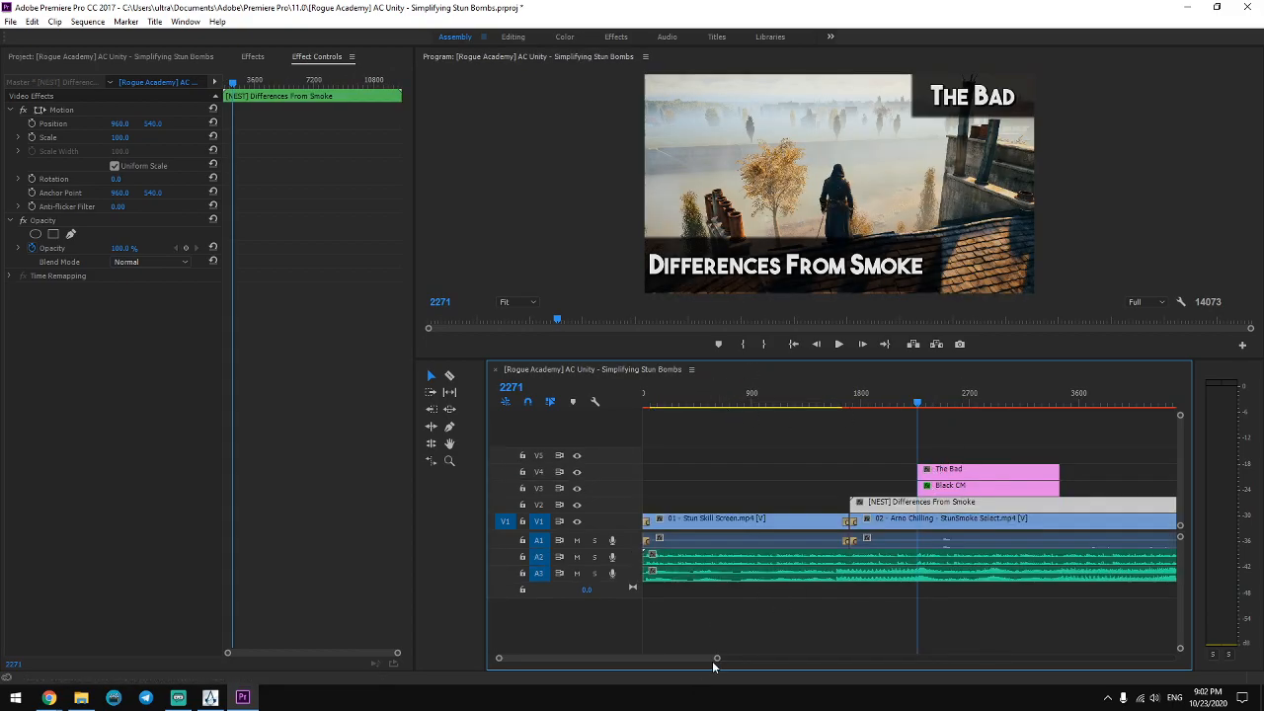
Nest The Bad and Black CM clips as a sequence named [NEST] The Bad.
{"action": "left_click_drag", "start_coordinate": [716, 658], "coordinate": [805, 658]}
{"action": "left_click", "coordinate": [946, 455]}
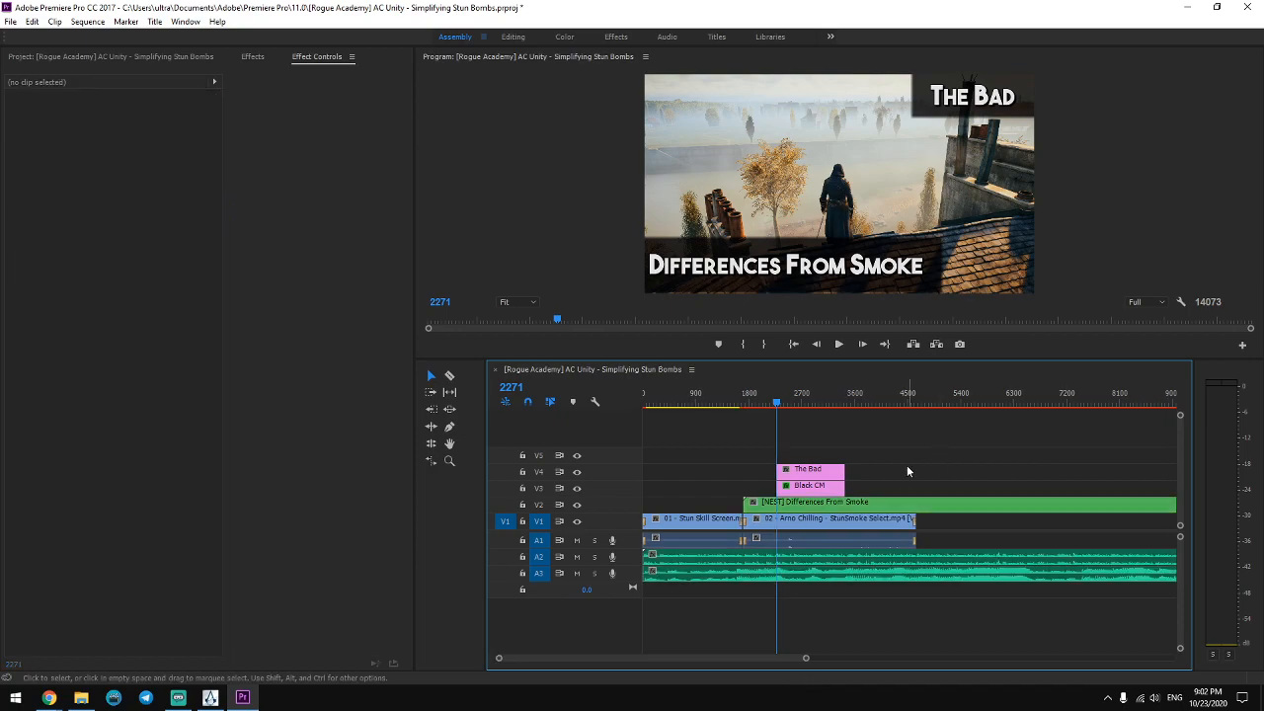
{"action": "left_click_drag", "start_coordinate": [897, 461], "coordinate": [776, 494]}
{"action": "right_click", "coordinate": [819, 479]}
{"action": "left_click", "coordinate": [826, 394]}
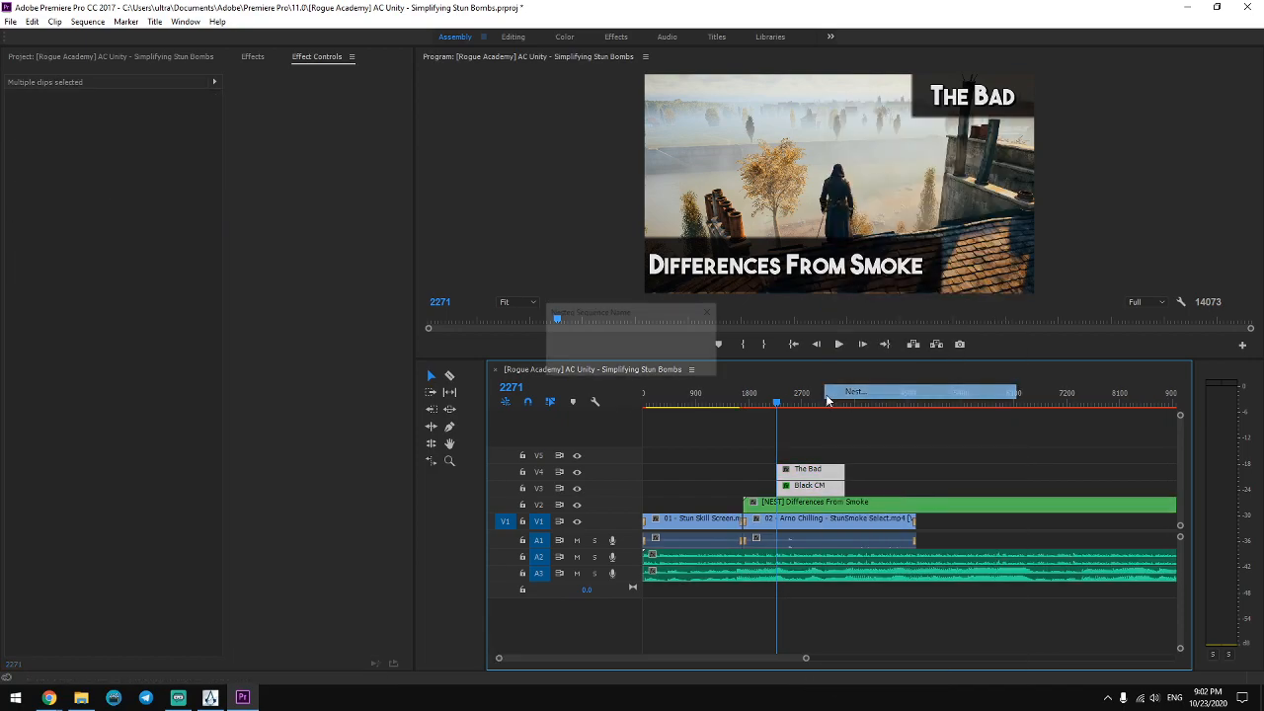
{"action": "key", "text": "BackSpace"}
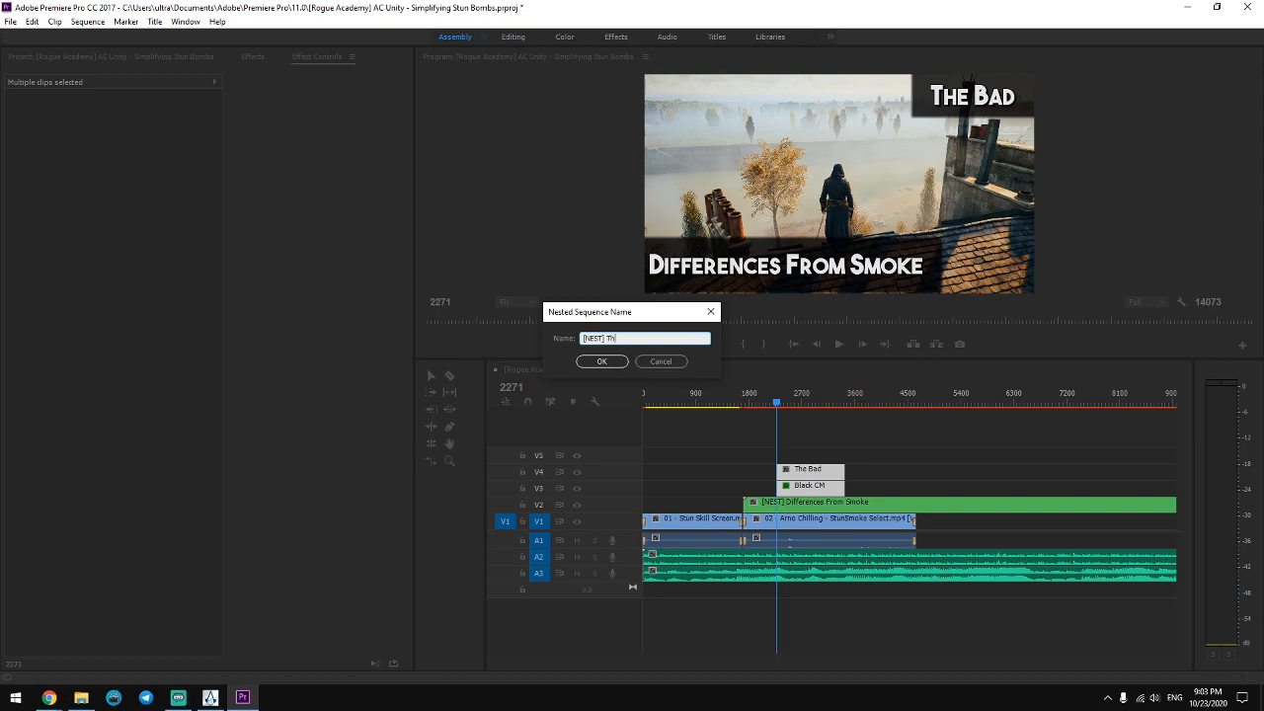
{"action": "left_click", "coordinate": [601, 361]}
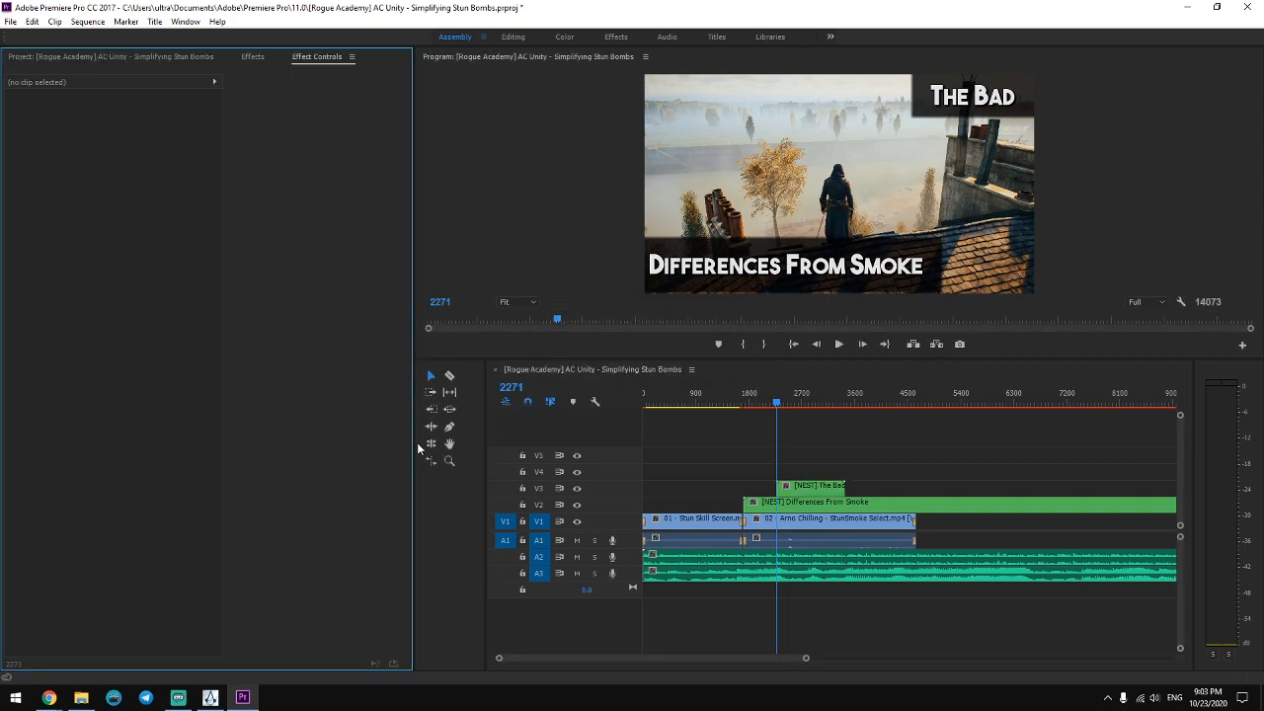
Move the [NEST] Differences From Smoke and [NEST] The Bad sequences into the Nested Sequences bin and expand the bin.
{"action": "left_click", "coordinate": [99, 57]}
{"action": "left_click", "coordinate": [74, 336]}
{"action": "left_click", "coordinate": [117, 352], "text": "shift"}
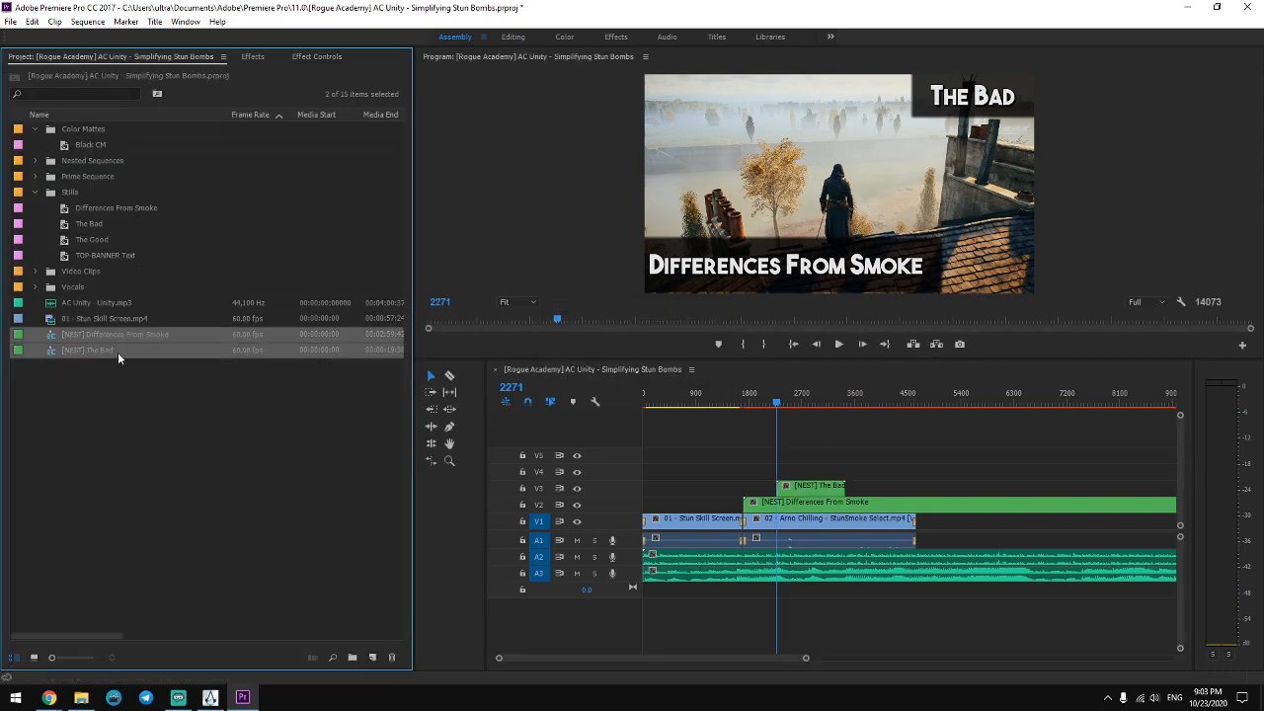
{"action": "left_click_drag", "start_coordinate": [96, 159], "coordinate": [96, 159]}
{"action": "left_click", "coordinate": [35, 160]}
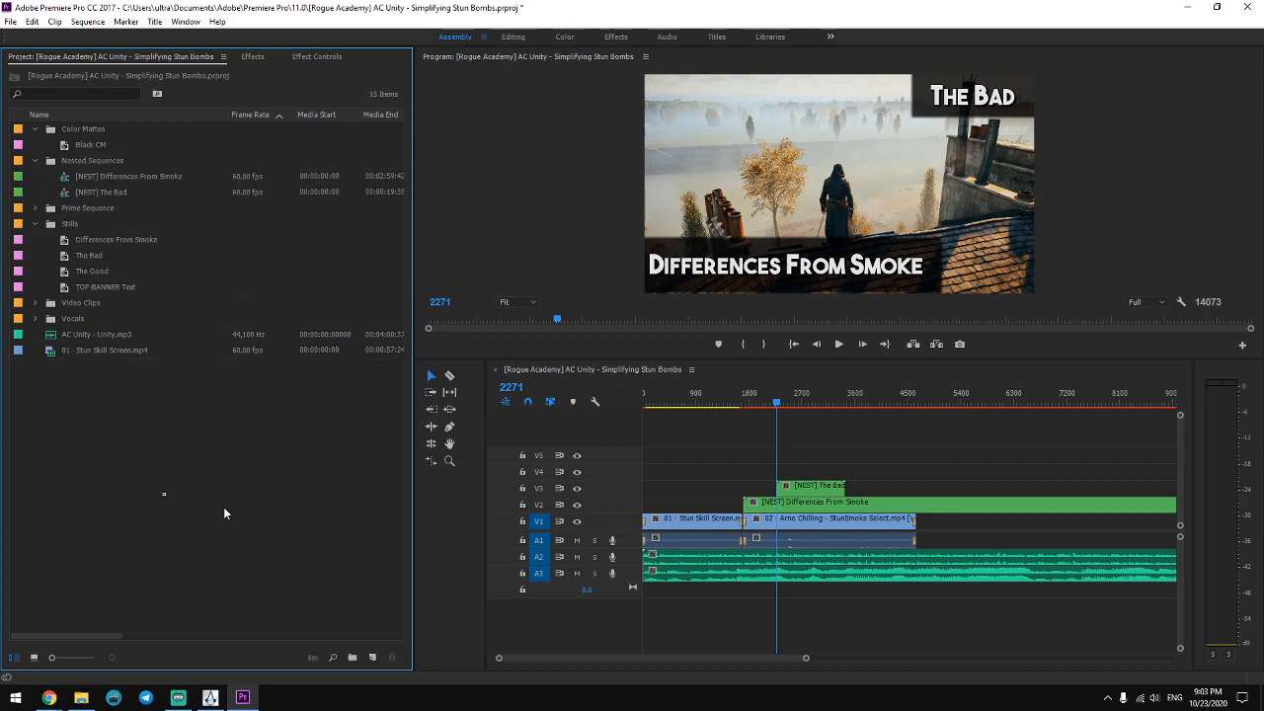
Split the 02 - Arno Chilling clip at frame 2271 and delete the part after the cut.
{"action": "left_click_drag", "start_coordinate": [806, 657], "coordinate": [840, 657]}
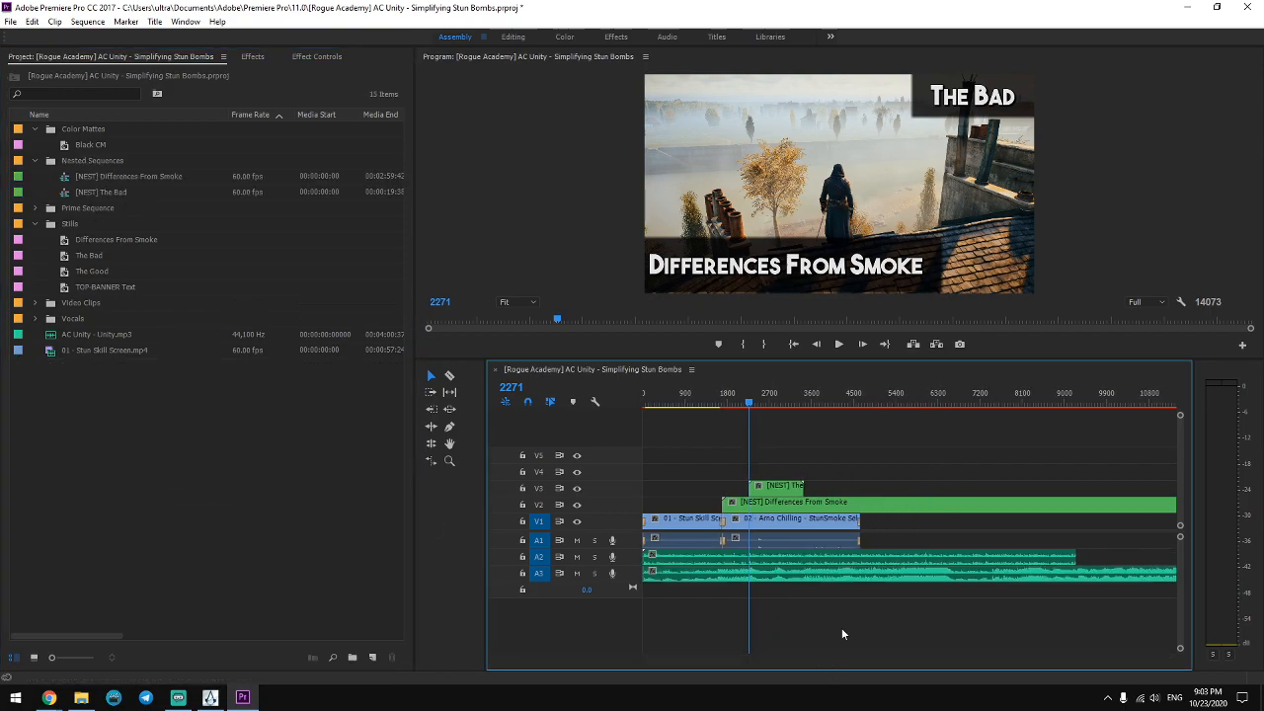
{"action": "key", "text": "="}
{"action": "key", "text": "="}
{"action": "key", "text": "="}
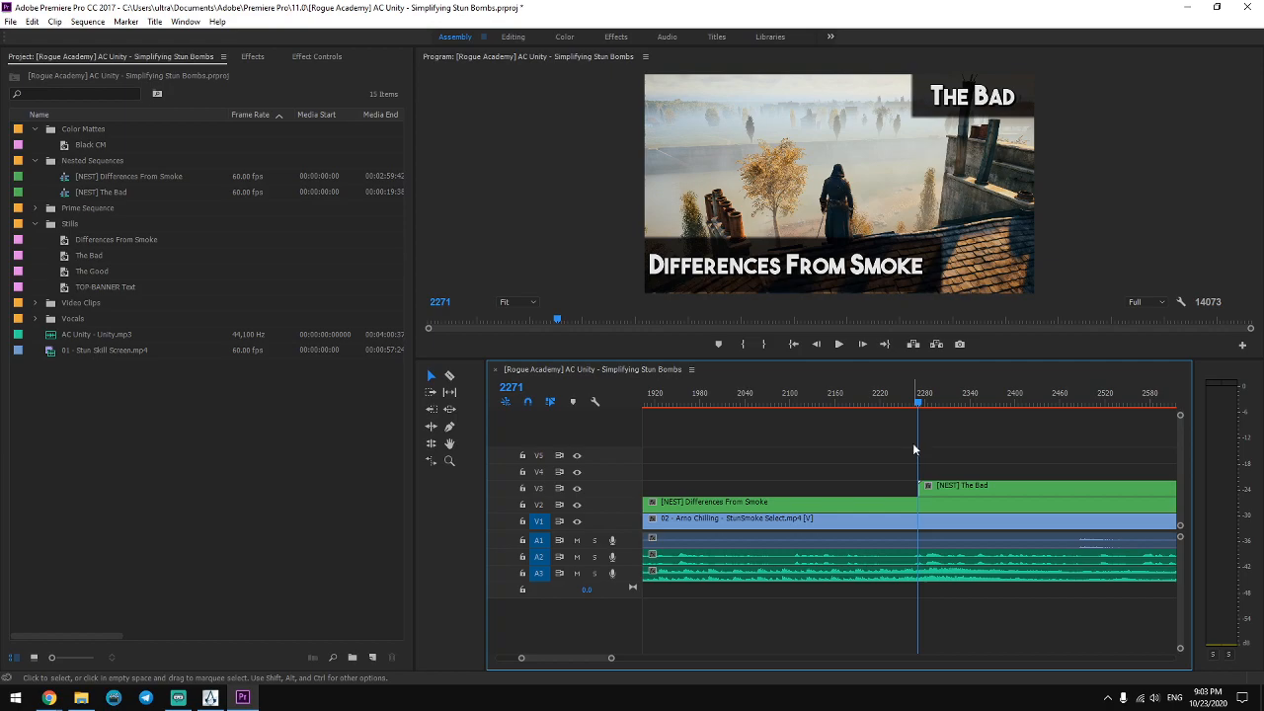
{"action": "key", "text": "ctrl+k"}
{"action": "left_click", "coordinate": [947, 527]}
{"action": "key", "text": "Delete"}
Bring 03 - Bad [Stun Effect Time].mp4 in from its folder and place it on V1 at frame 2271.
{"action": "left_click", "coordinate": [81, 697]}
{"action": "left_click_drag", "start_coordinate": [574, 170], "coordinate": [948, 494]}
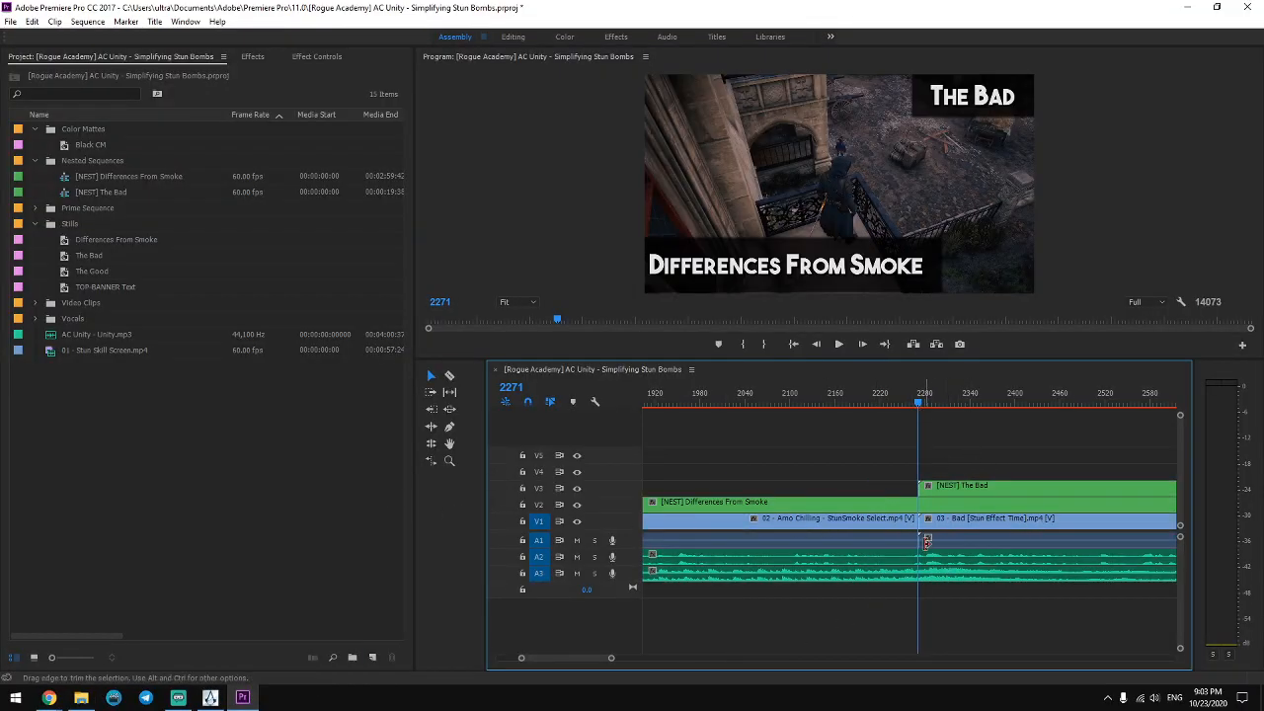
Try Cross Dissolve and Constant Power transitions at the start of the 03 - Bad clip, preview them and delete them.
{"action": "key", "text": "shift+d"}
{"action": "left_click", "coordinate": [907, 403]}
{"action": "key", "text": "space"}
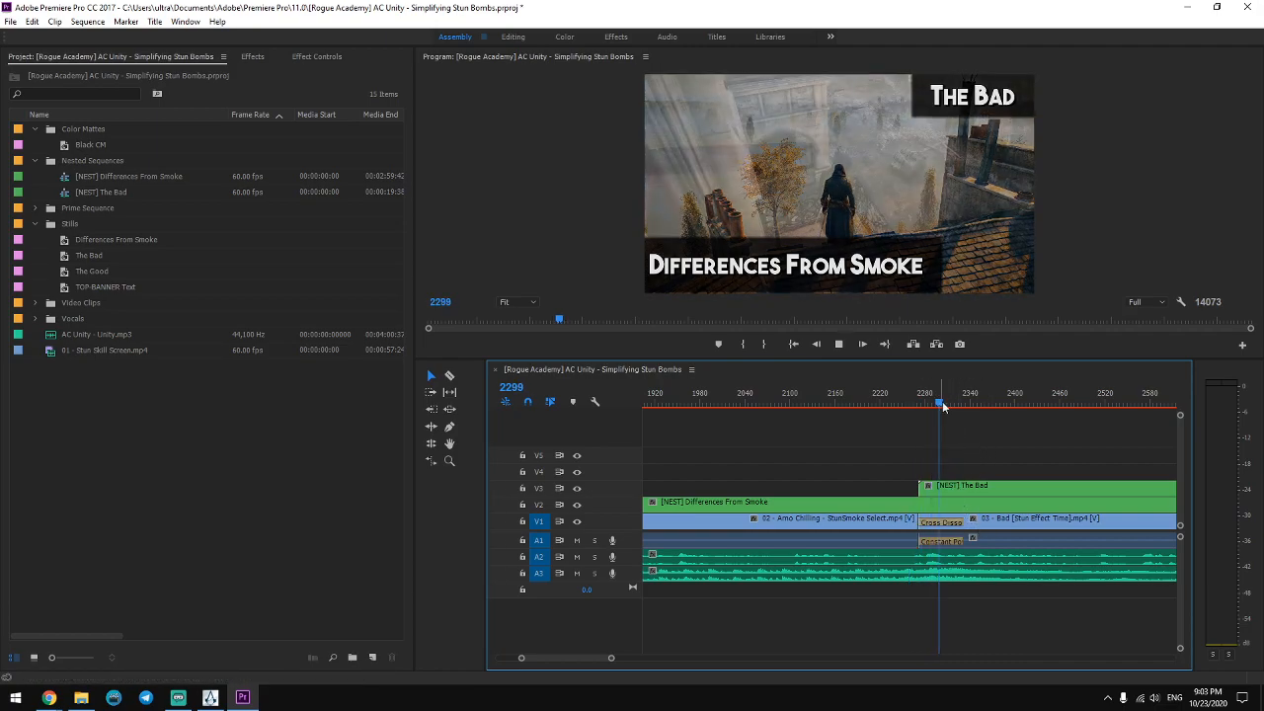
{"action": "left_click_drag", "start_coordinate": [968, 521], "coordinate": [943, 530]}
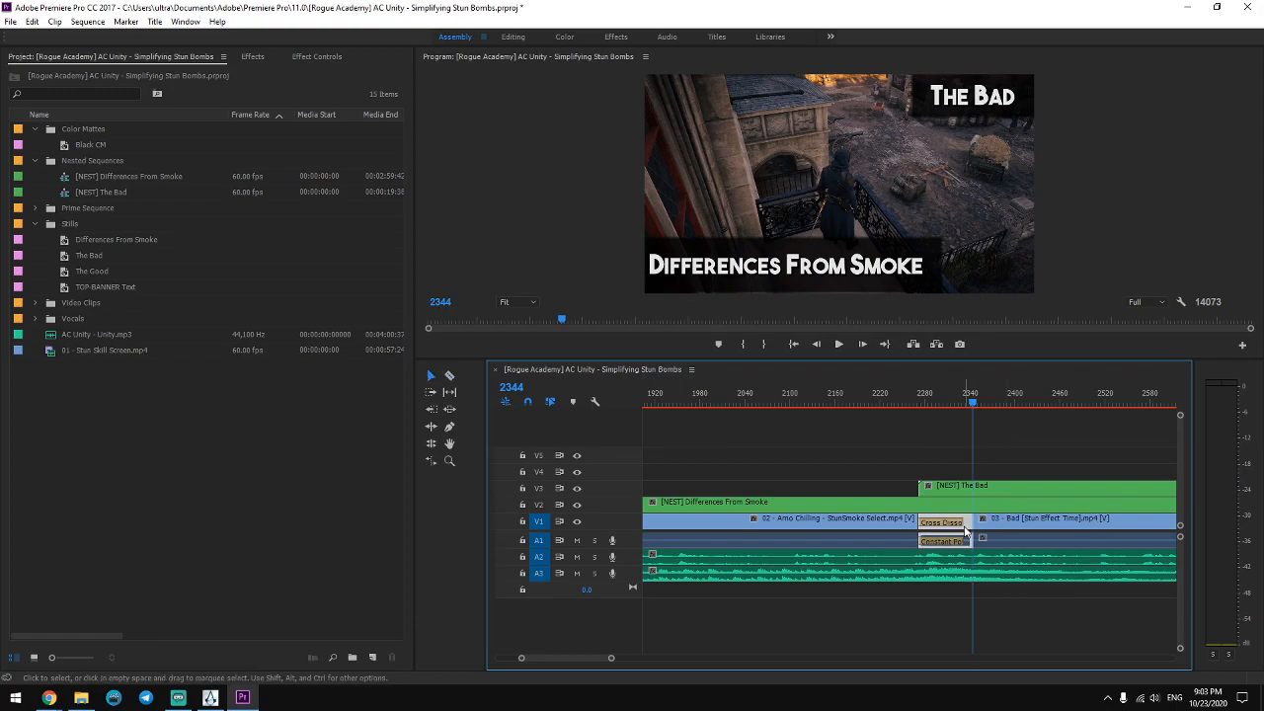
{"action": "key", "text": "Delete"}
Add Cross Dissolve and Constant Power transitions centred on the cut between the Arno Chilling and 03 - Bad clips and preview them.
{"action": "left_click", "coordinate": [920, 522]}
{"action": "key", "text": "shift+d"}
{"action": "left_click", "coordinate": [886, 389]}
{"action": "key", "text": "space"}
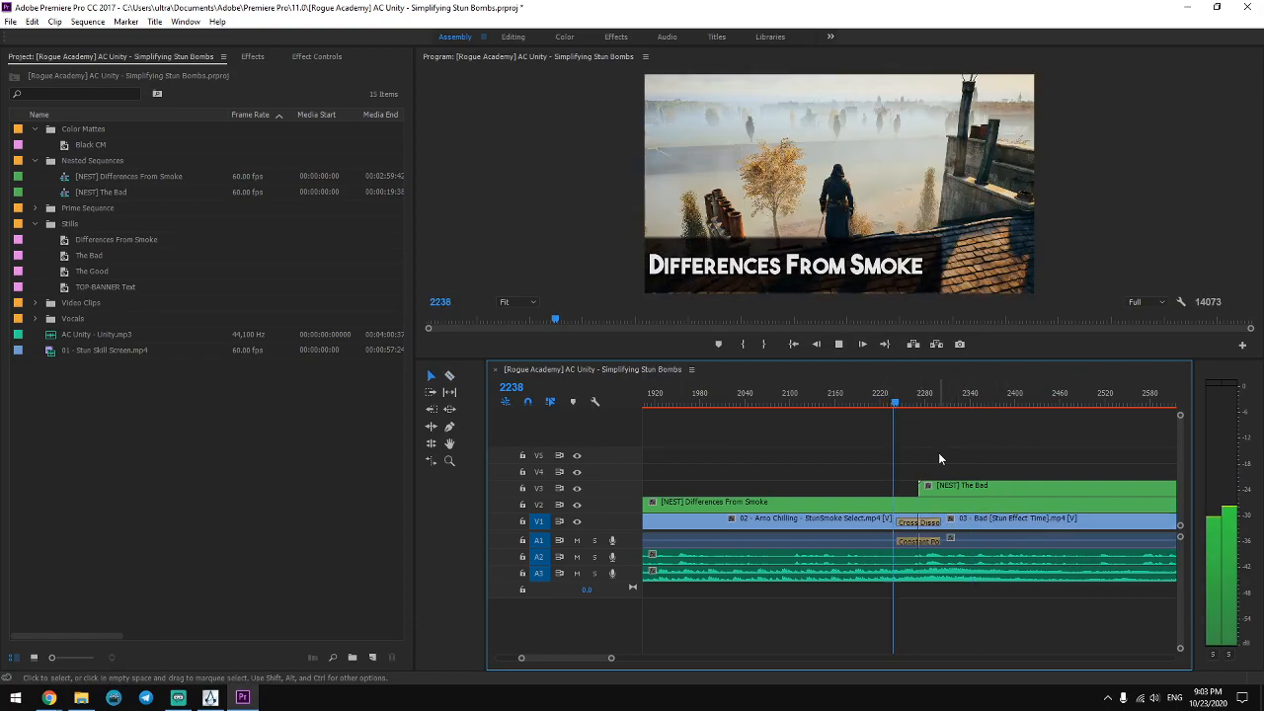
{"action": "left_click", "coordinate": [924, 407]}
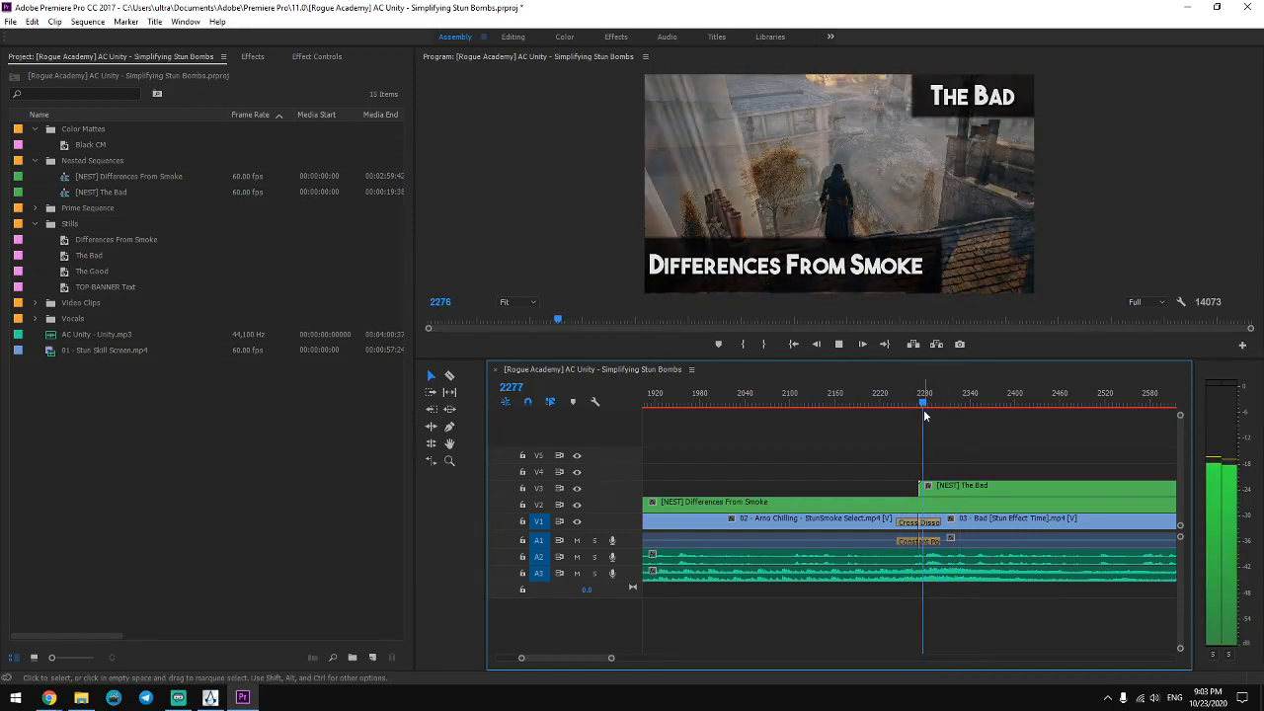
Add a Cross Dissolve to the start of the [NEST] The Bad clip and play the sequence through its section.
{"action": "double_click", "coordinate": [923, 485]}
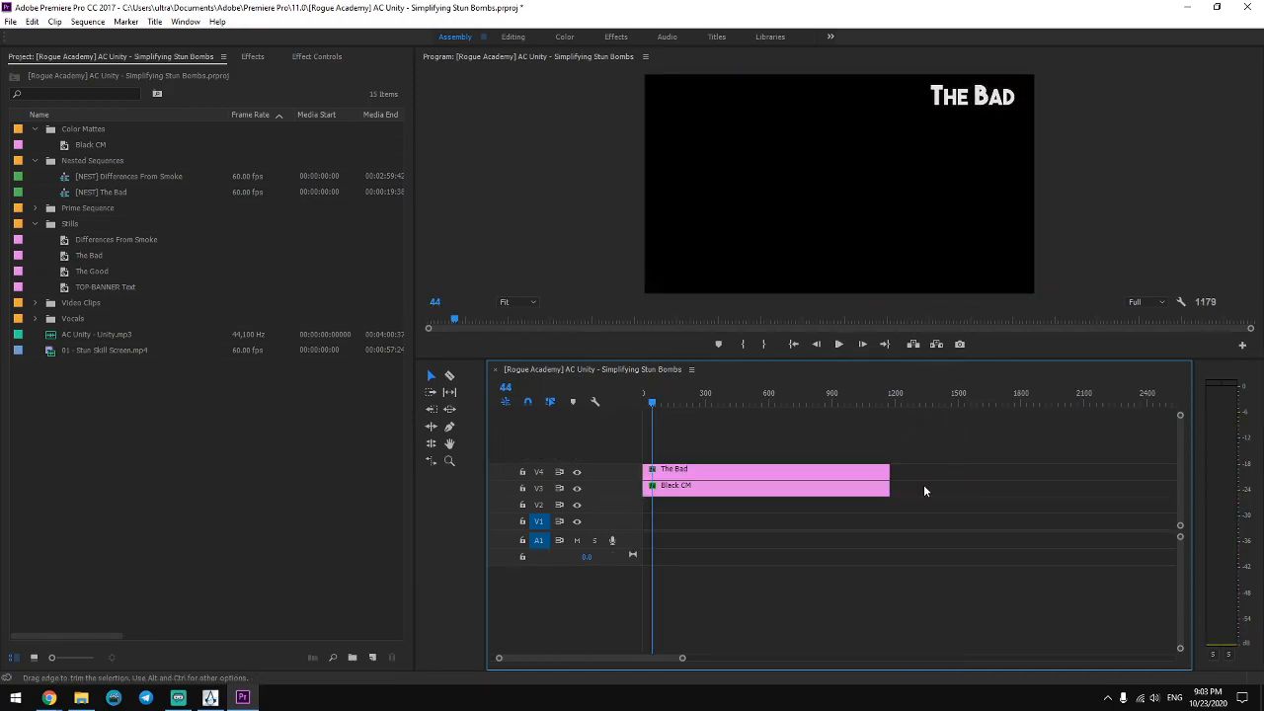
{"action": "key", "text": "ctrl+w"}
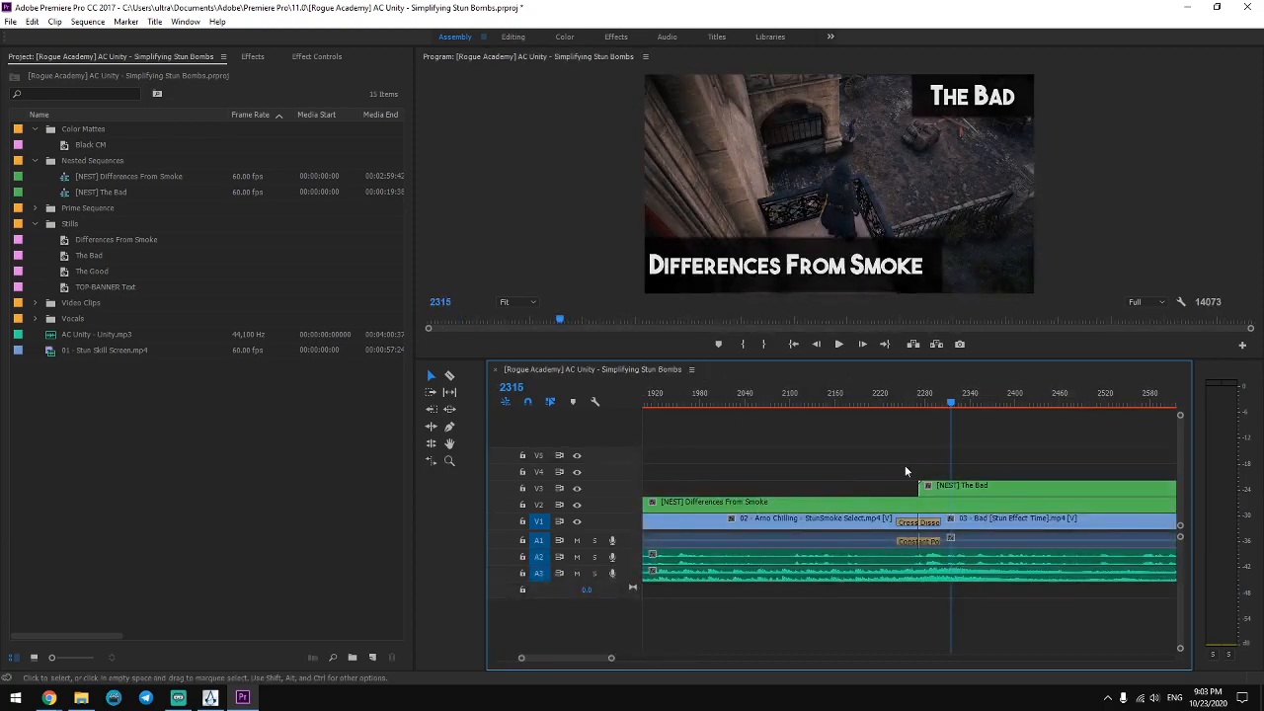
{"action": "key", "text": "space"}
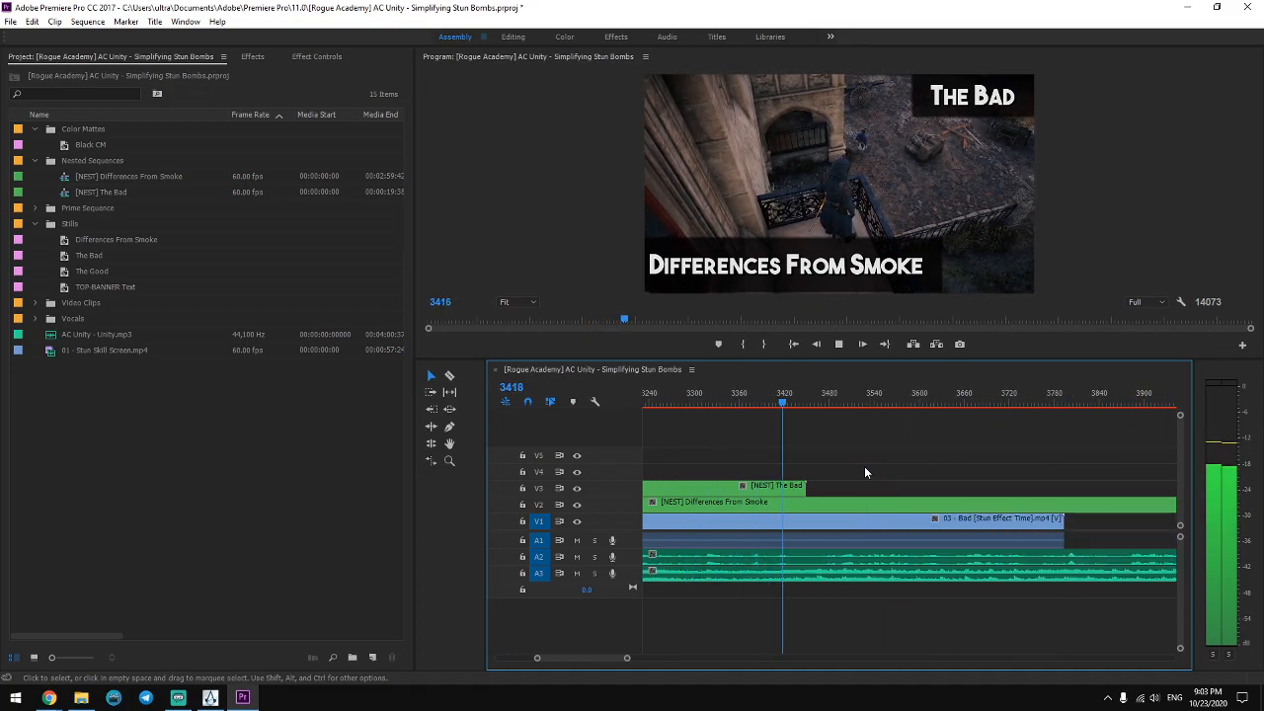
Add a Cross Dissolve to the end of the [NEST] The Bad clip and preview the fade-out.
{"action": "key", "text": "space"}
{"action": "left_click", "coordinate": [804, 482]}
{"action": "key", "text": "ctrl+d"}
{"action": "key", "text": "Up"}
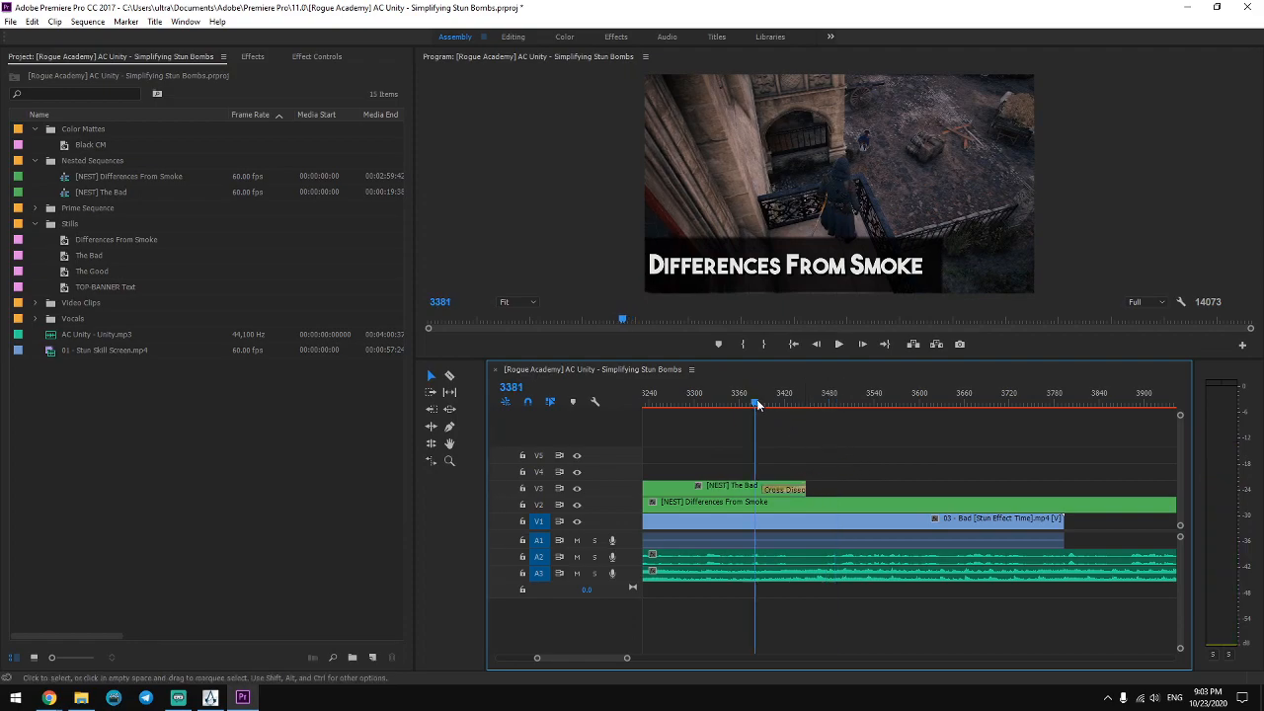
{"action": "key", "text": "space"}
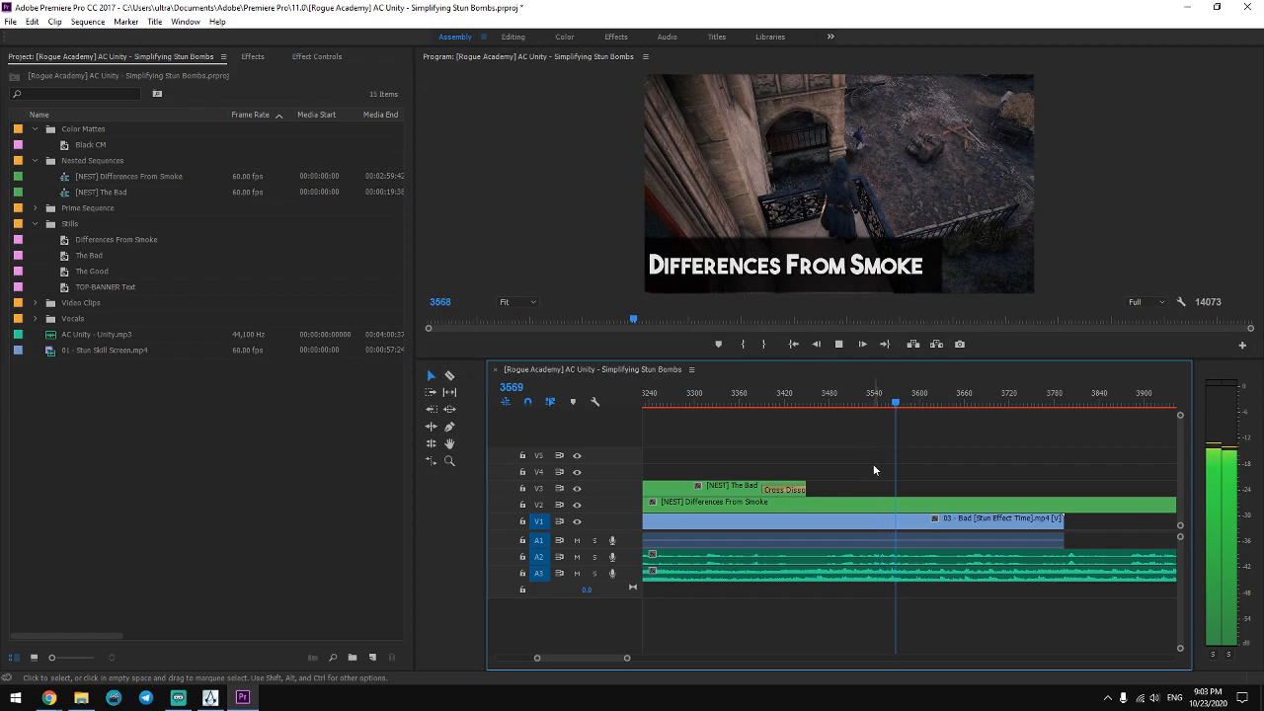
Split the 03 - Bad clip at frame 3464 and delete the part after the cut.
{"action": "left_click_drag", "start_coordinate": [822, 401], "coordinate": [799, 401]}
{"action": "key", "text": "c"}
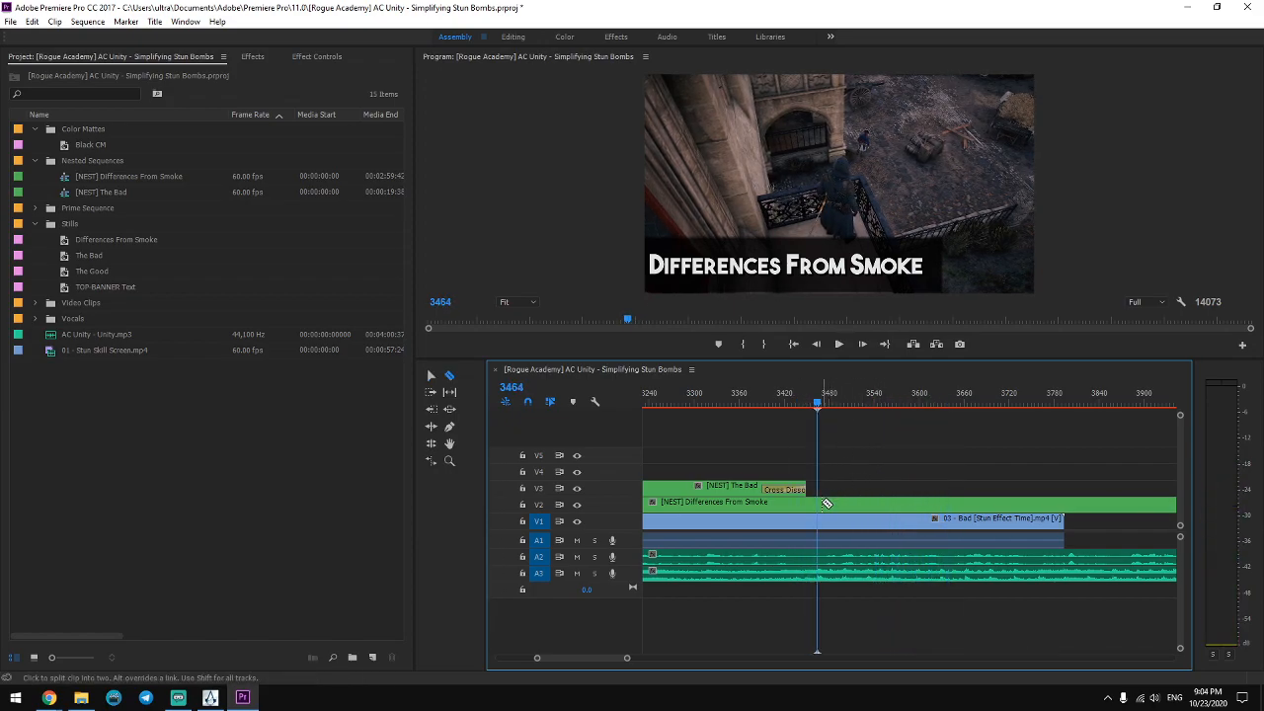
{"action": "key", "text": "v"}
{"action": "left_click", "coordinate": [862, 523]}
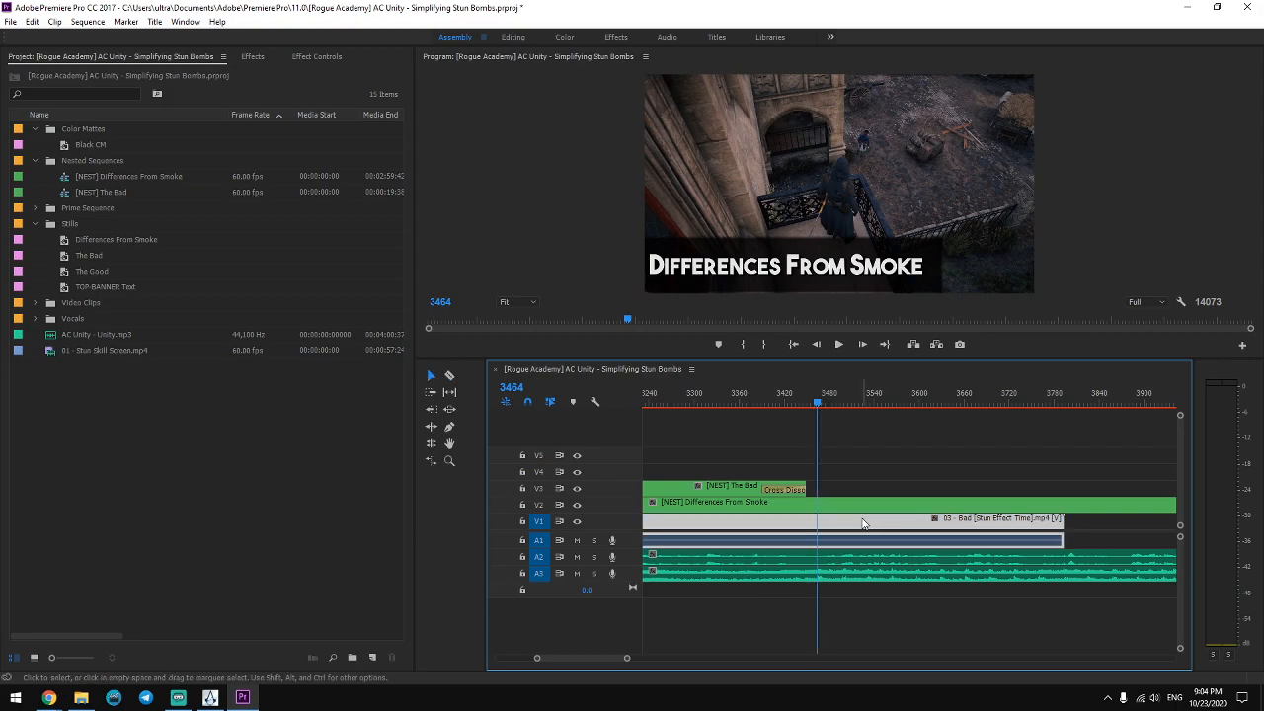
{"action": "key", "text": "ctrl+k"}
{"action": "left_click", "coordinate": [857, 525]}
{"action": "key", "text": "Delete"}
Add Cross Dissolve and Constant Power transitions to the end of the 03 - Bad clip.
{"action": "key", "text": "ctrl+d"}
{"action": "key", "text": "ctrl+shift+d"}
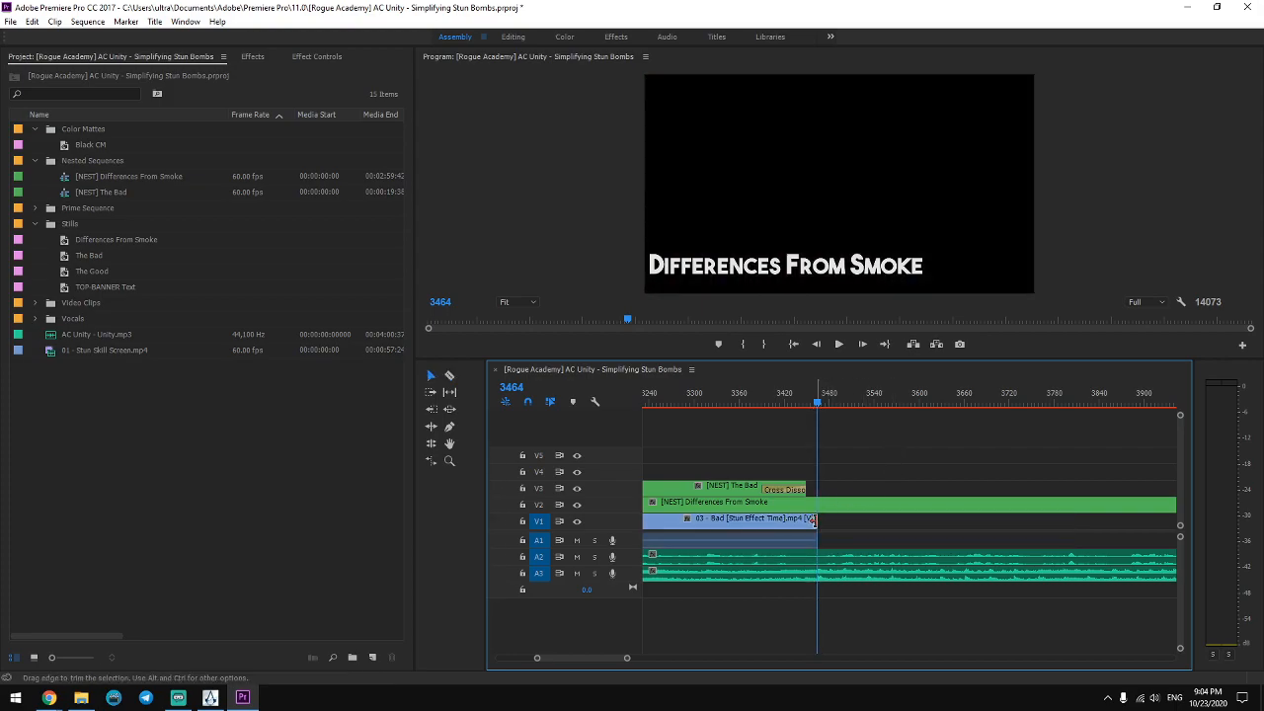
{"action": "key", "text": "space"}
{"action": "key", "text": "space"}
Expand the Video Clips bin and place blackTIE - Prophet Reaper.mp4 on V1 after the 03 - Bad clip.
{"action": "left_click", "coordinate": [76, 433]}
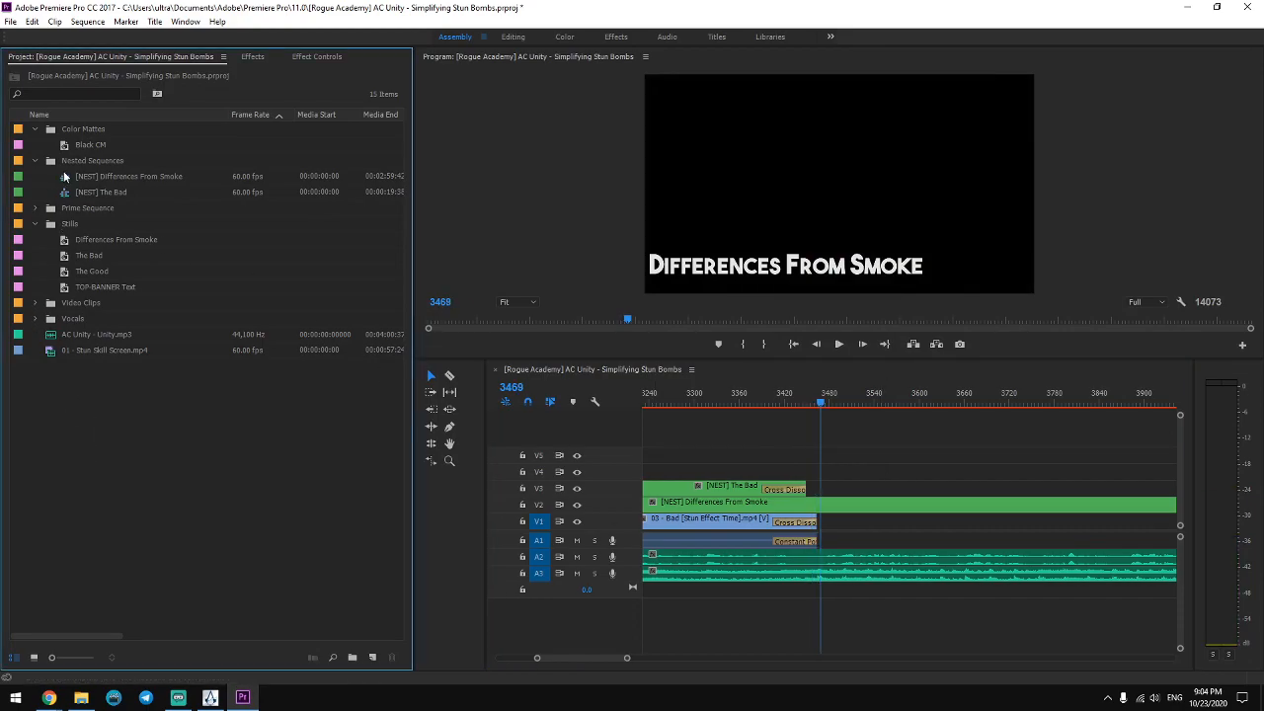
{"action": "left_click", "coordinate": [35, 302]}
{"action": "left_click_drag", "start_coordinate": [110, 366], "coordinate": [857, 528]}
Scrub and play through the blackTIE - Prophet Reaper footage to locate a suitable starting point.
{"action": "left_click_drag", "start_coordinate": [825, 404], "coordinate": [1166, 446]}
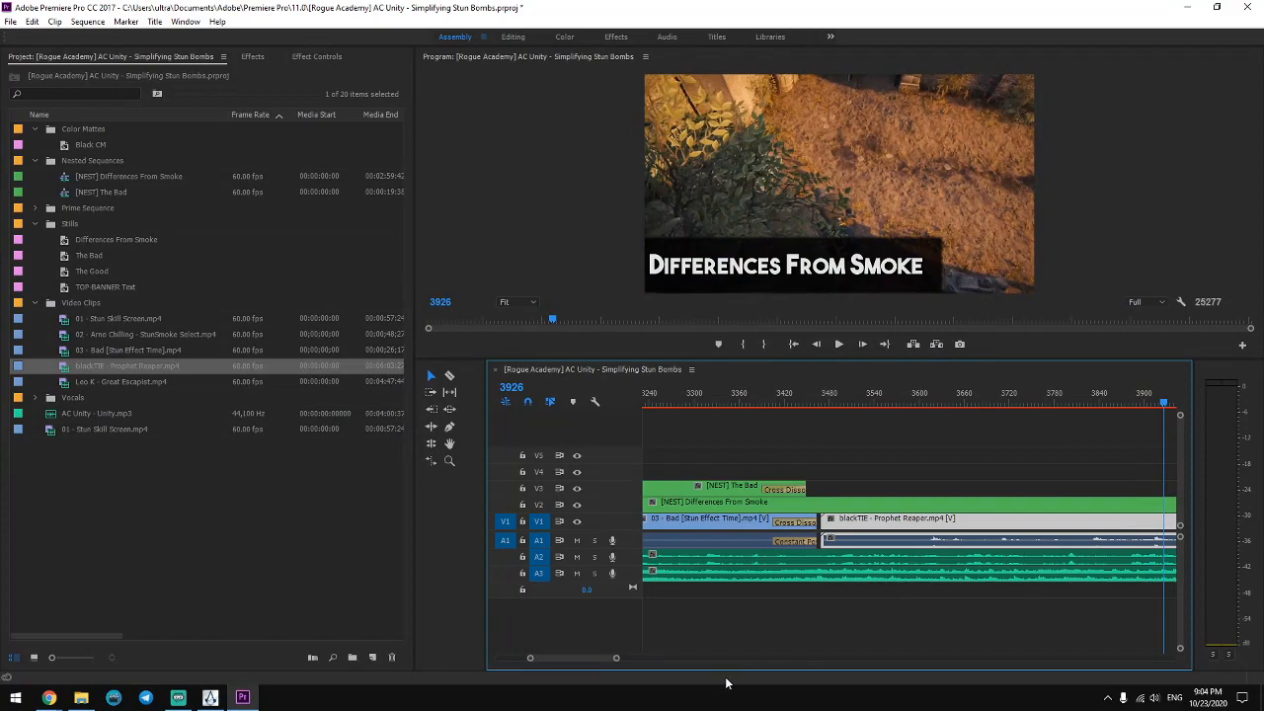
{"action": "left_click_drag", "start_coordinate": [616, 661], "coordinate": [739, 659]}
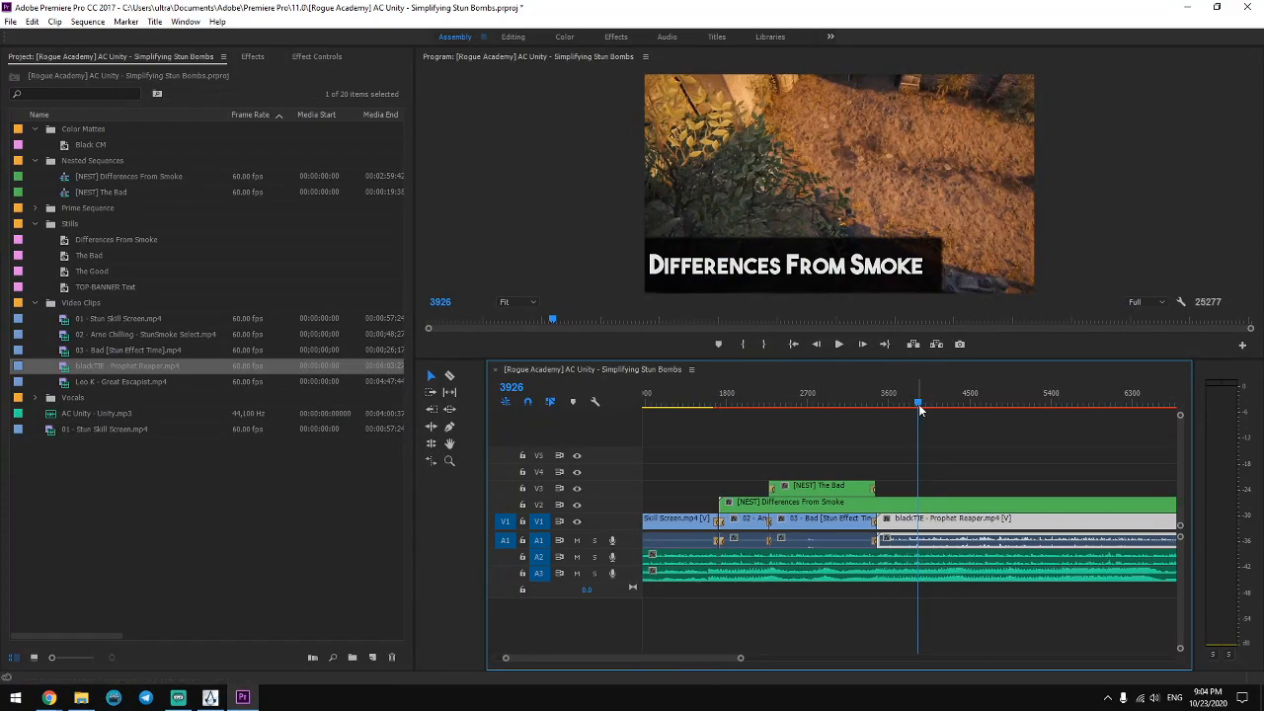
{"action": "left_click_drag", "start_coordinate": [925, 408], "coordinate": [1163, 432]}
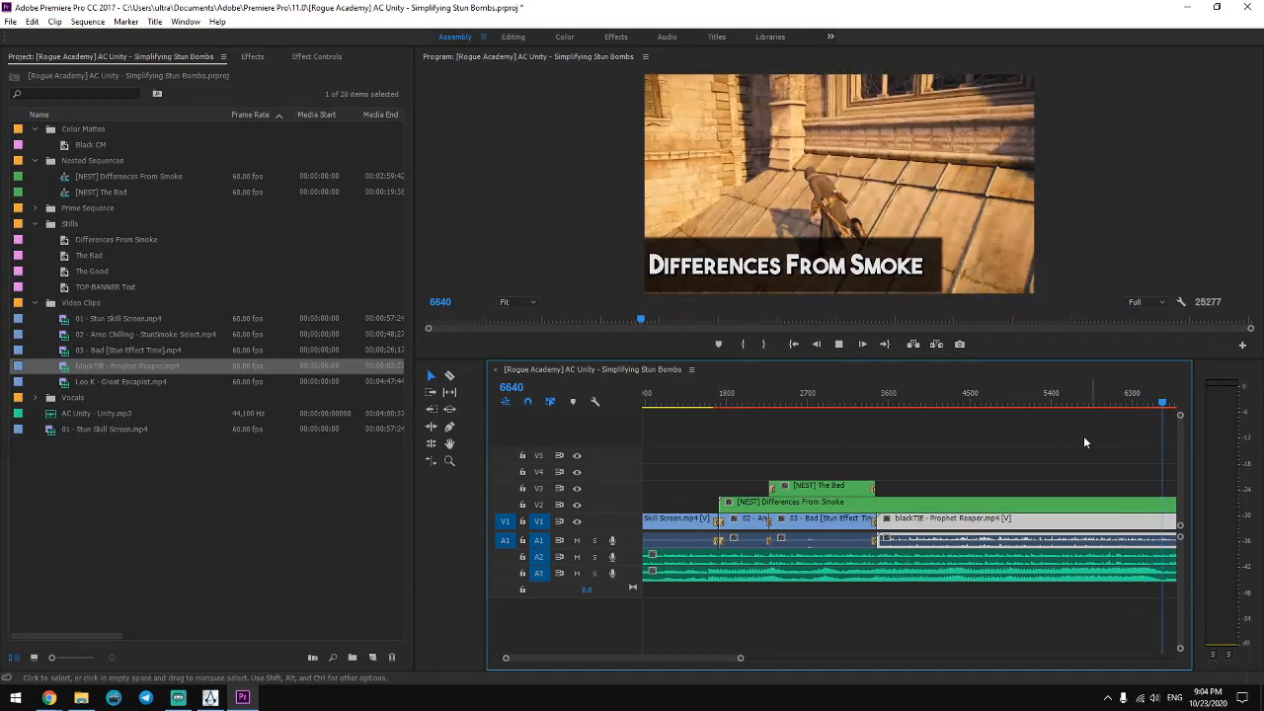
{"action": "key", "text": "space"}
{"action": "key", "text": "space"}
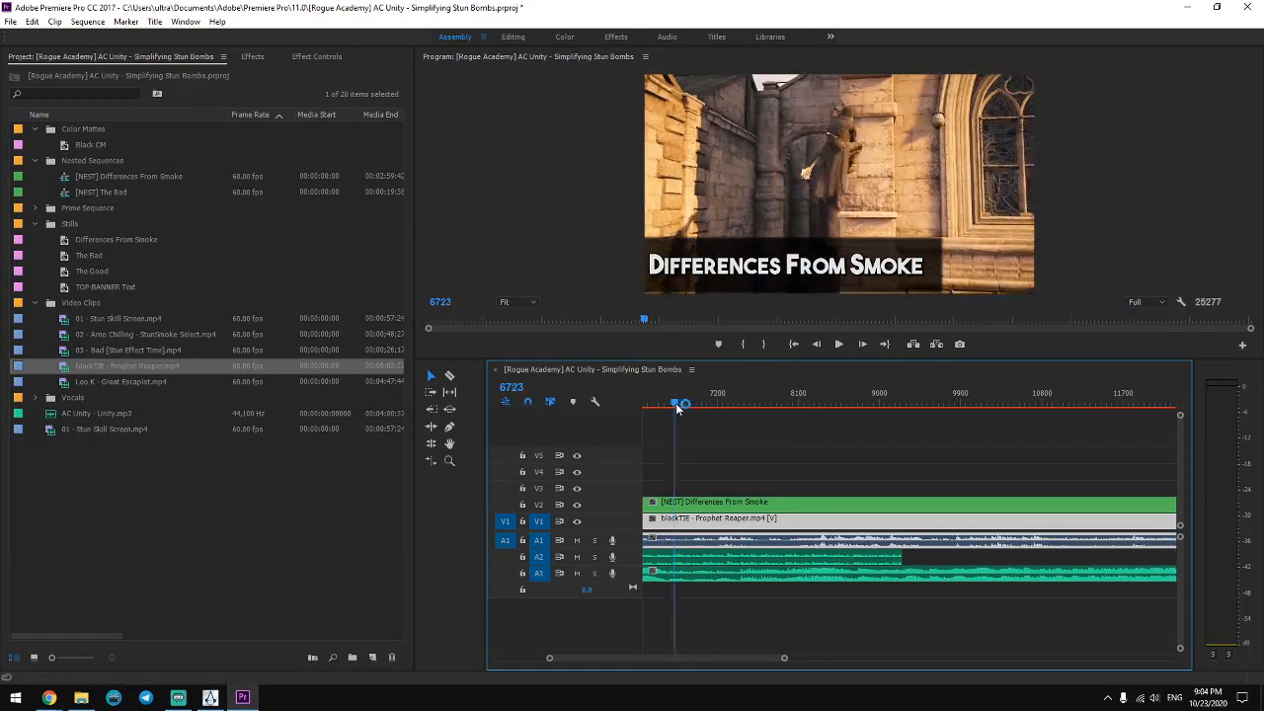
{"action": "left_click_drag", "start_coordinate": [677, 409], "coordinate": [826, 403]}
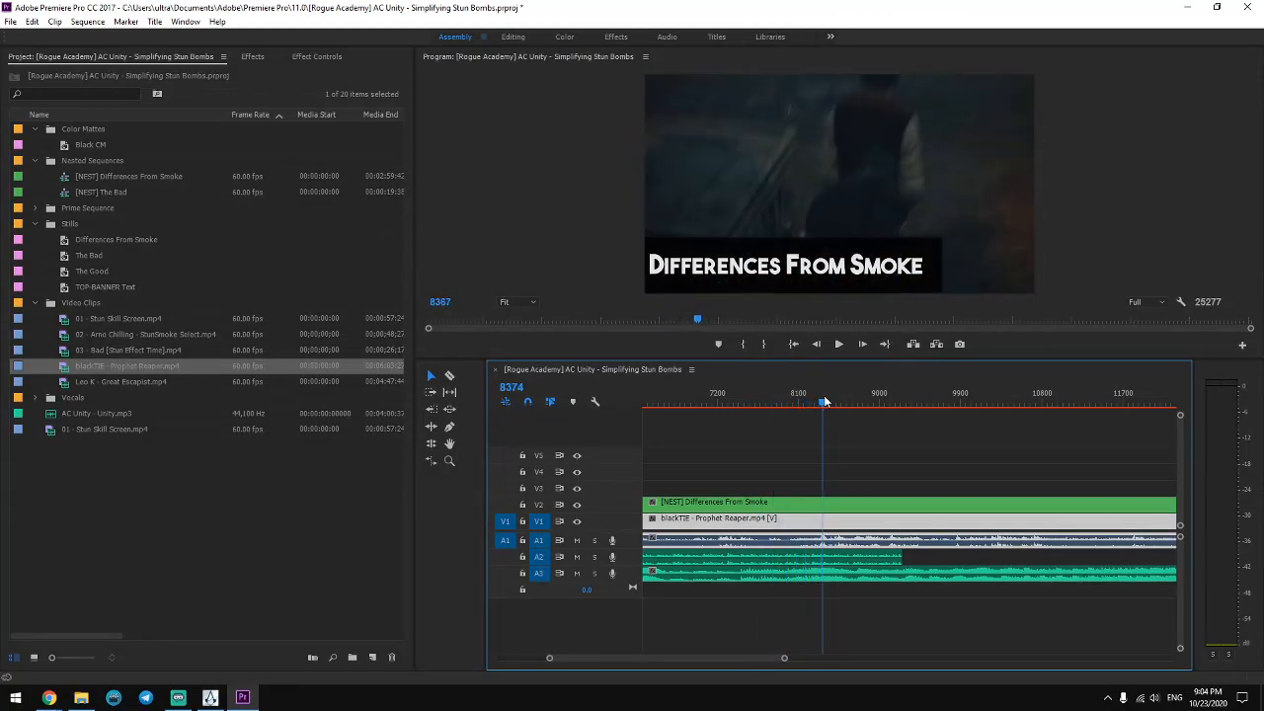
{"action": "left_click_drag", "start_coordinate": [810, 397], "coordinate": [774, 395]}
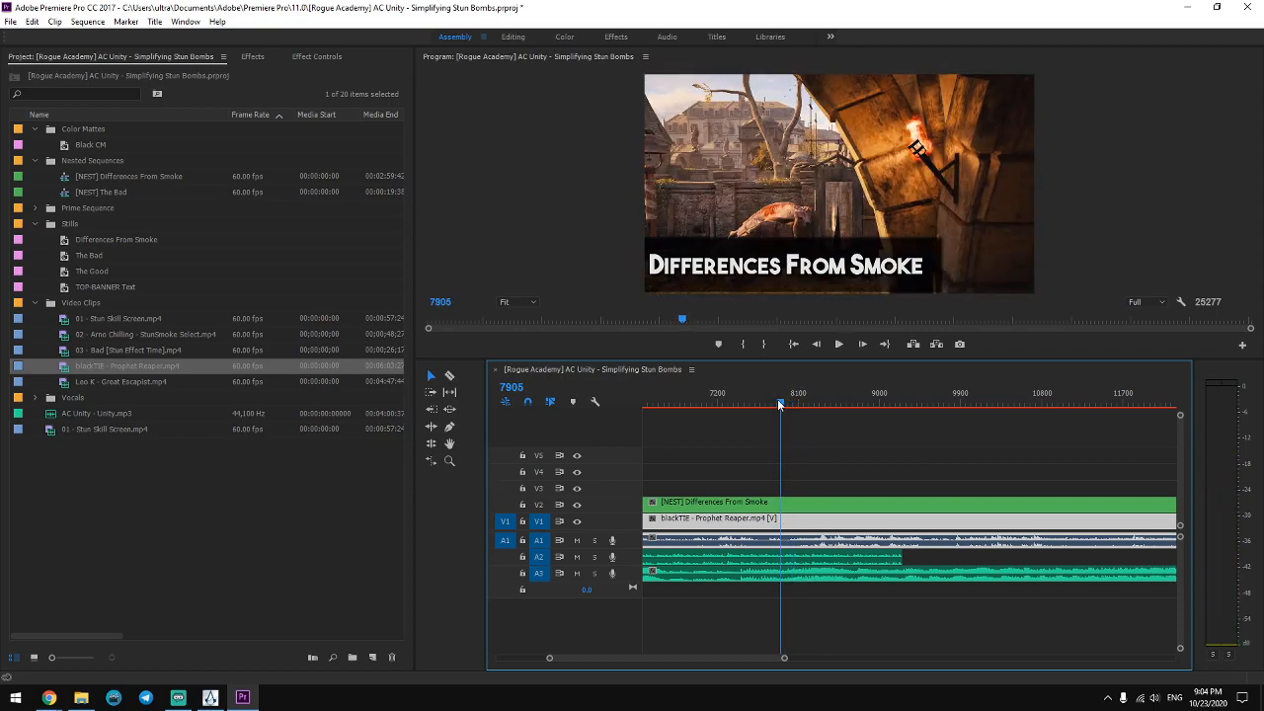
{"action": "left_click", "coordinate": [783, 405]}
{"action": "left_click", "coordinate": [785, 405]}
{"action": "key", "text": "space"}
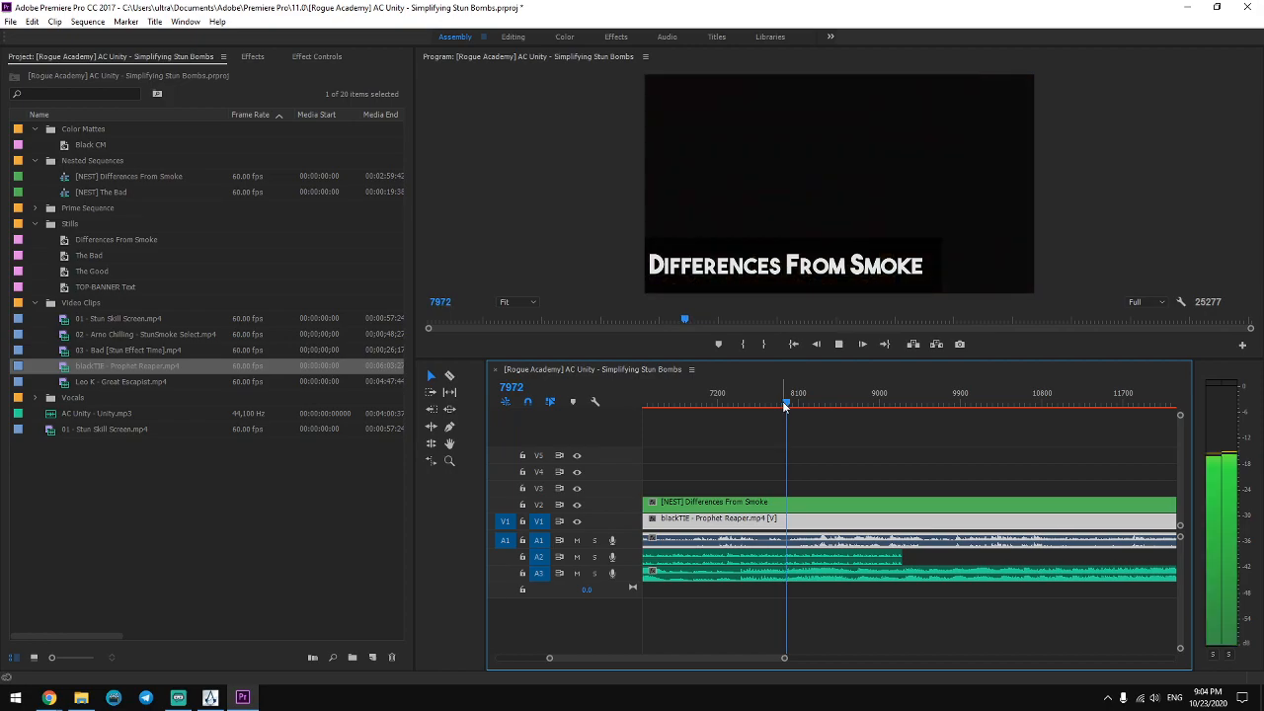
Split the blackTIE - Prophet Reaper clip at frame 8002 and delete the part before the cut.
{"action": "key", "text": "space"}
{"action": "key", "text": "c"}
{"action": "left_click", "coordinate": [792, 521]}
{"action": "key", "text": "v"}
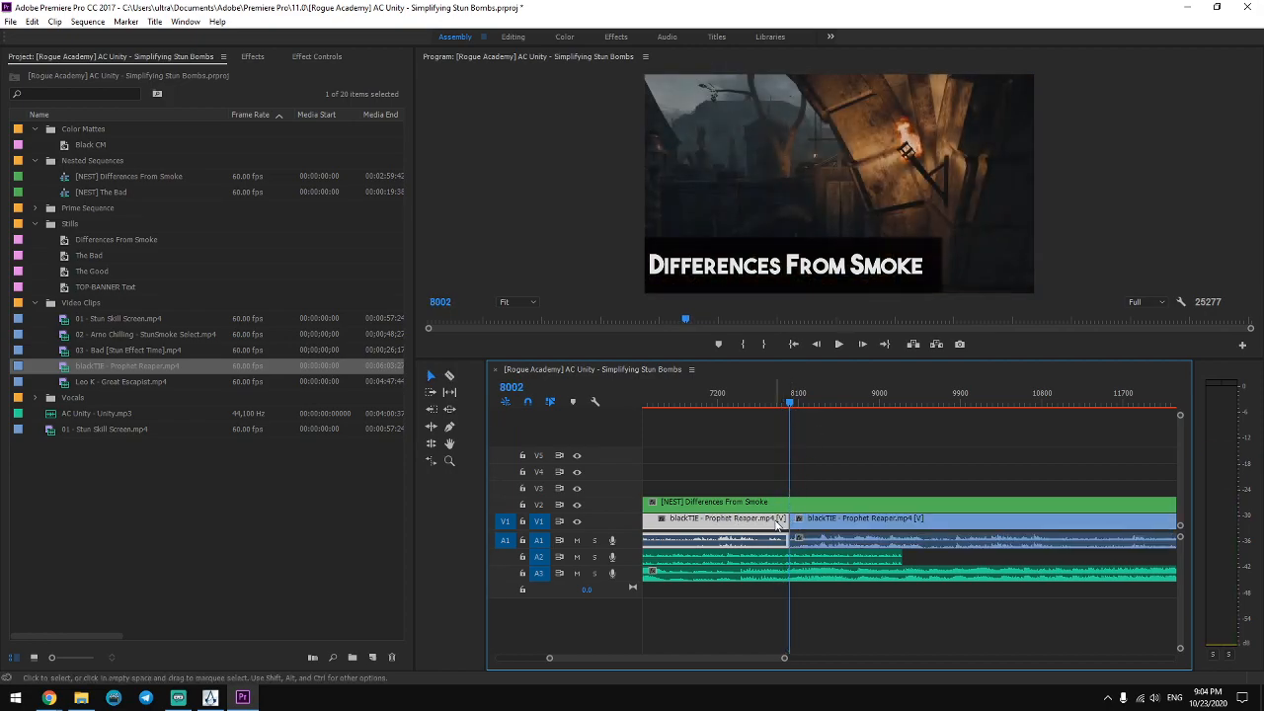
{"action": "key", "text": "Delete"}
Move the remaining Prophet Reaper clip back so it starts directly at the end of the 03 - Bad clip.
{"action": "left_click_drag", "start_coordinate": [548, 659], "coordinate": [490, 662]}
{"action": "left_click_drag", "start_coordinate": [958, 533], "coordinate": [829, 464]}
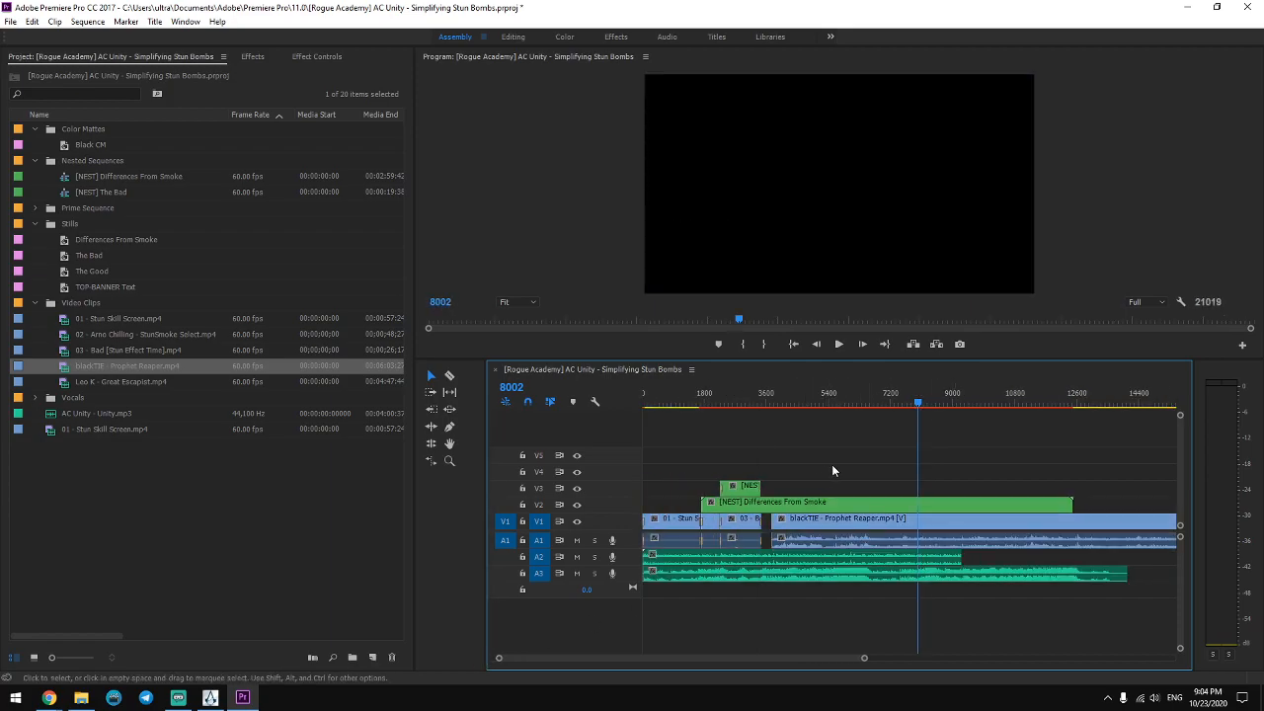
{"action": "key", "text": "="}
{"action": "key", "text": "-"}
{"action": "left_click_drag", "start_coordinate": [798, 521], "coordinate": [786, 521]}
Try transitions centred on the cut between the 03 - Bad and Prophet Reaper clips and play across them.
{"action": "left_click_drag", "start_coordinate": [775, 404], "coordinate": [766, 413]}
{"action": "key", "text": "="}
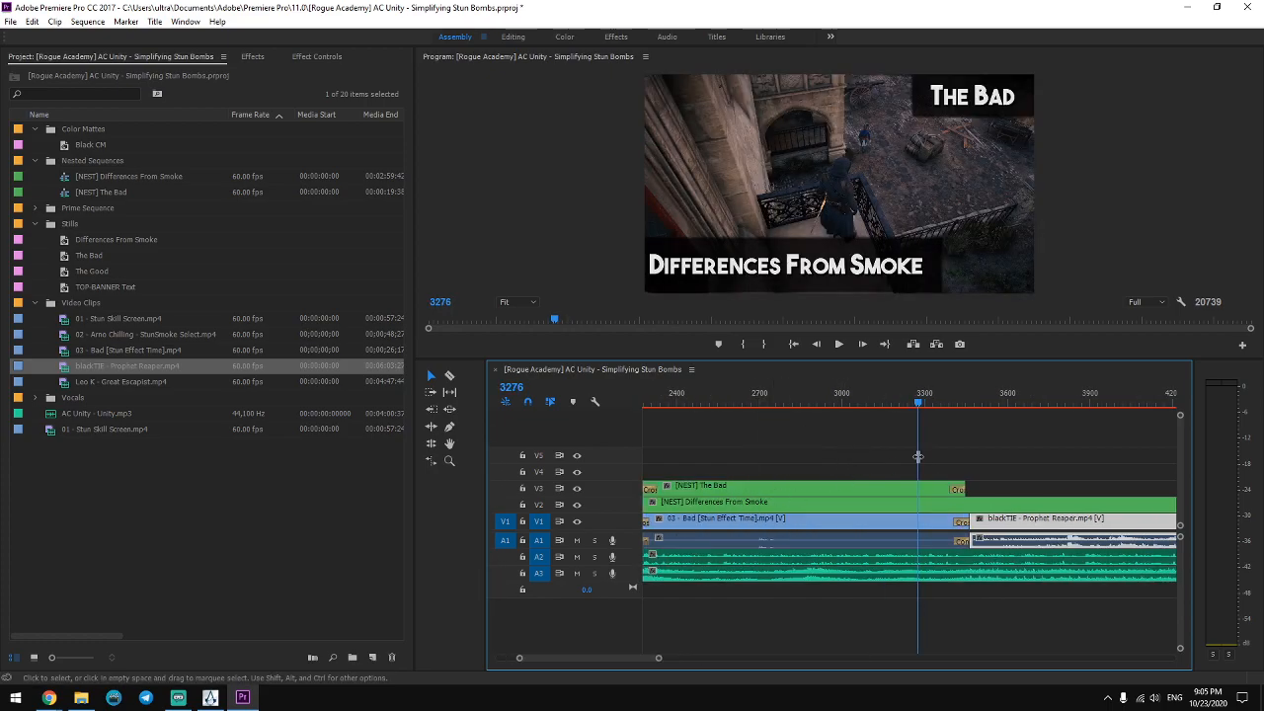
{"action": "left_click", "coordinate": [1028, 470]}
{"action": "key", "text": "space"}
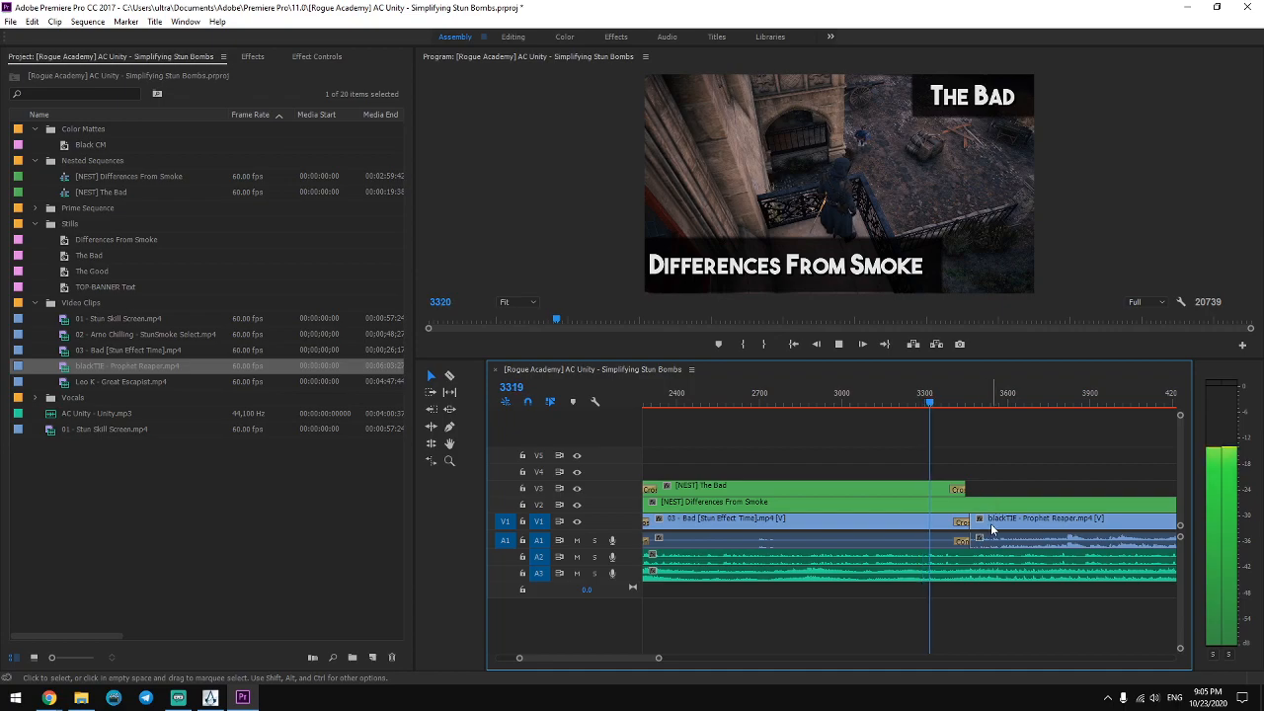
{"action": "key", "text": "space"}
{"action": "left_click", "coordinate": [1017, 493]}
{"action": "key", "text": "space"}
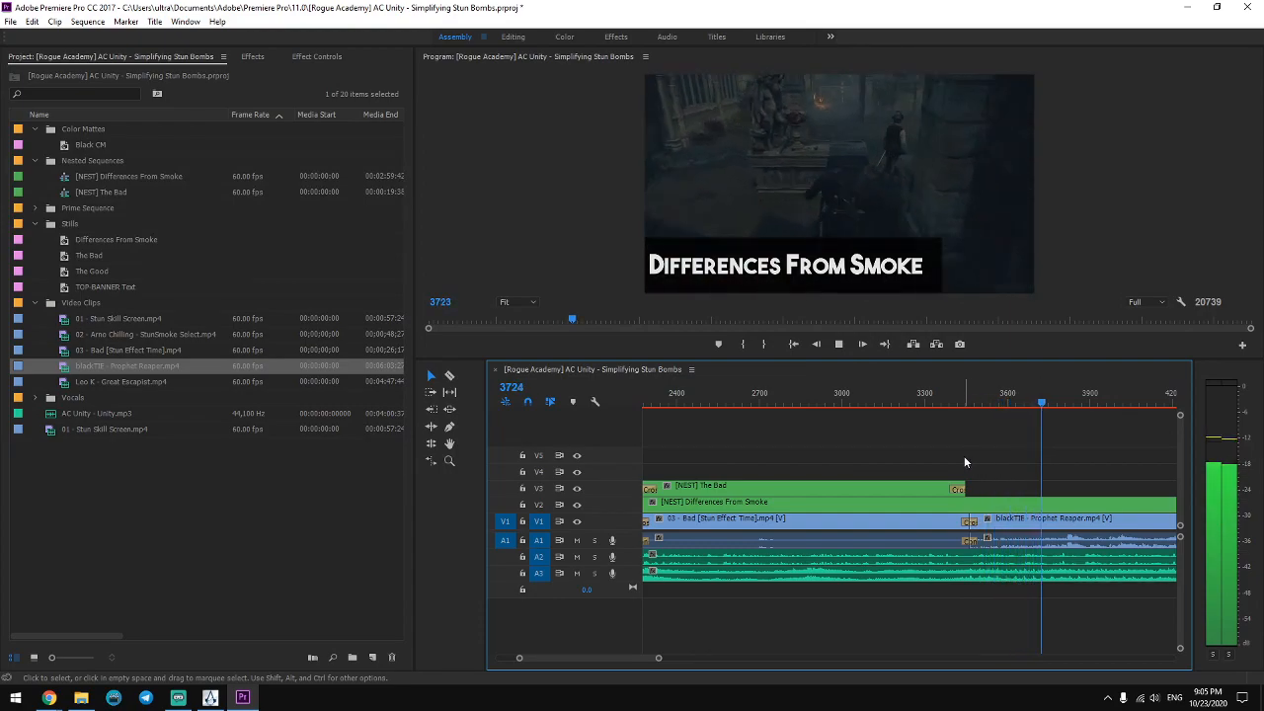
Shift the Prophet Reaper clip later and extend its head back to the end of the 03 - Bad clip to include earlier footage.
{"action": "mouse_move", "coordinate": [992, 520]}
{"action": "left_mouse_down"}
{"action": "mouse_move", "coordinate": [1027, 524]}
{"action": "mouse_move", "coordinate": [970, 525]}
{"action": "left_mouse_up"}
{"action": "left_click", "coordinate": [986, 403]}
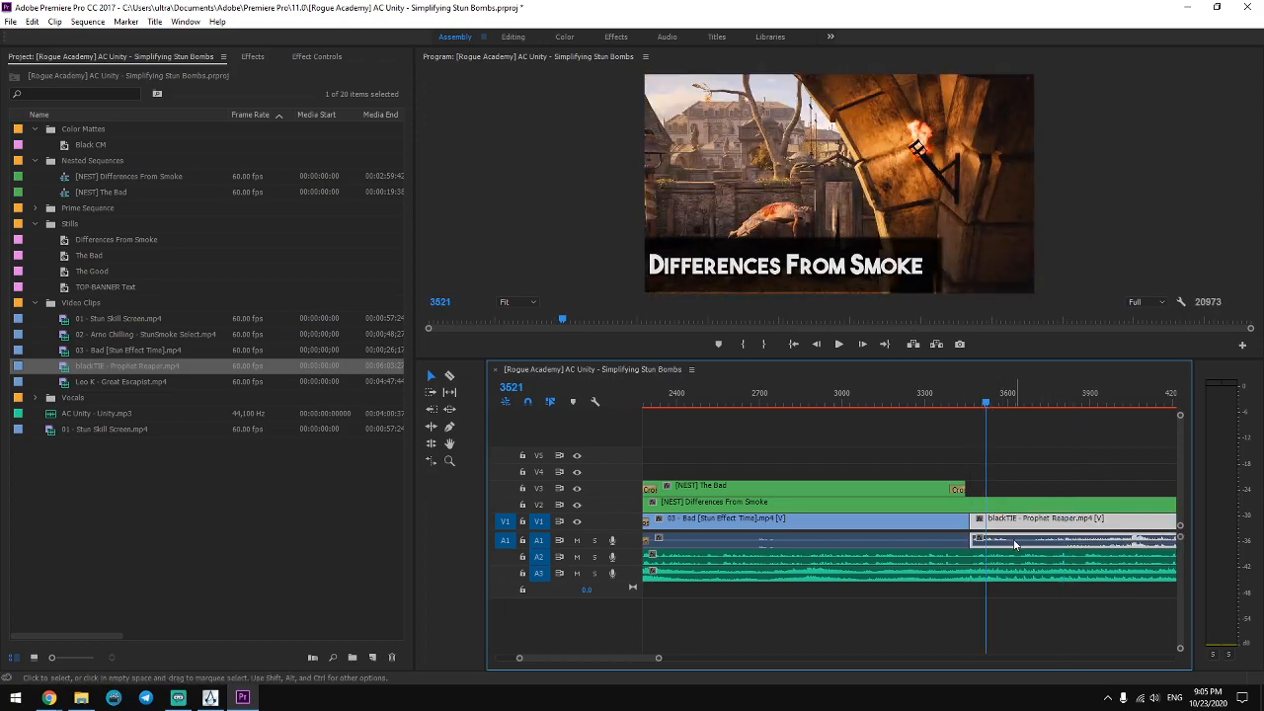
{"action": "key", "text": "ctrl+z"}
{"action": "key", "text": "space"}
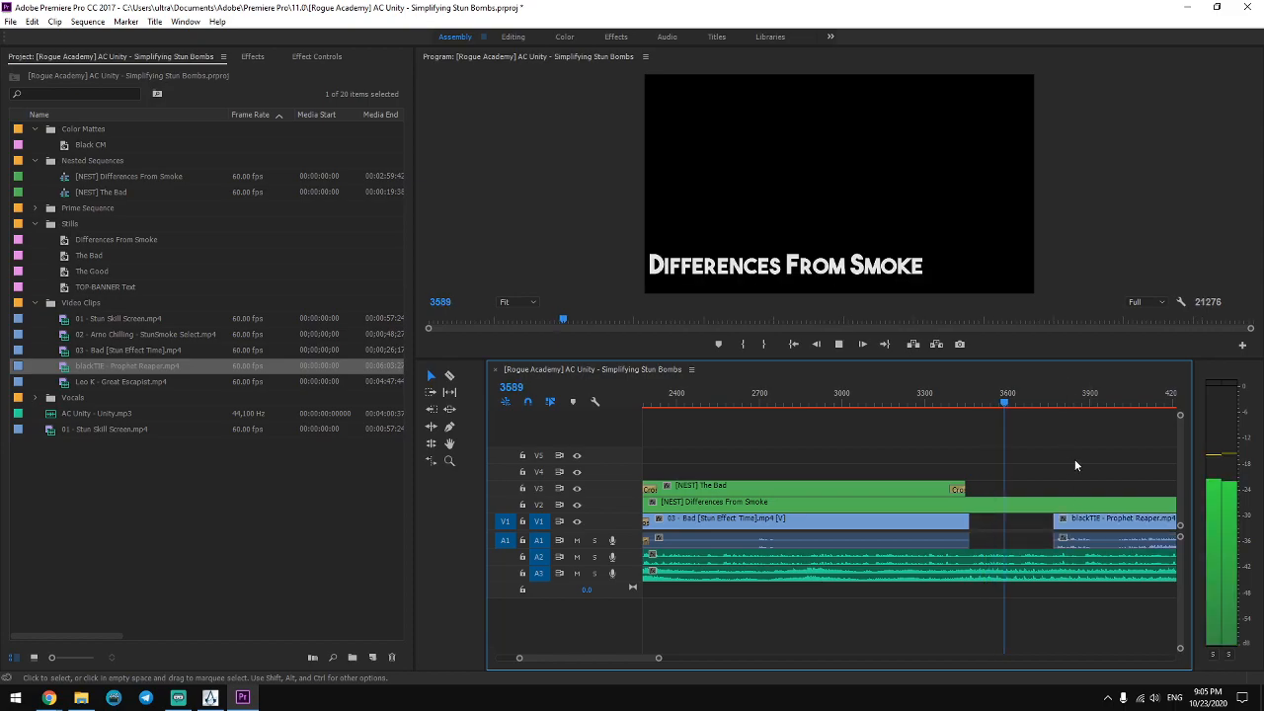
{"action": "left_click", "coordinate": [1067, 531]}
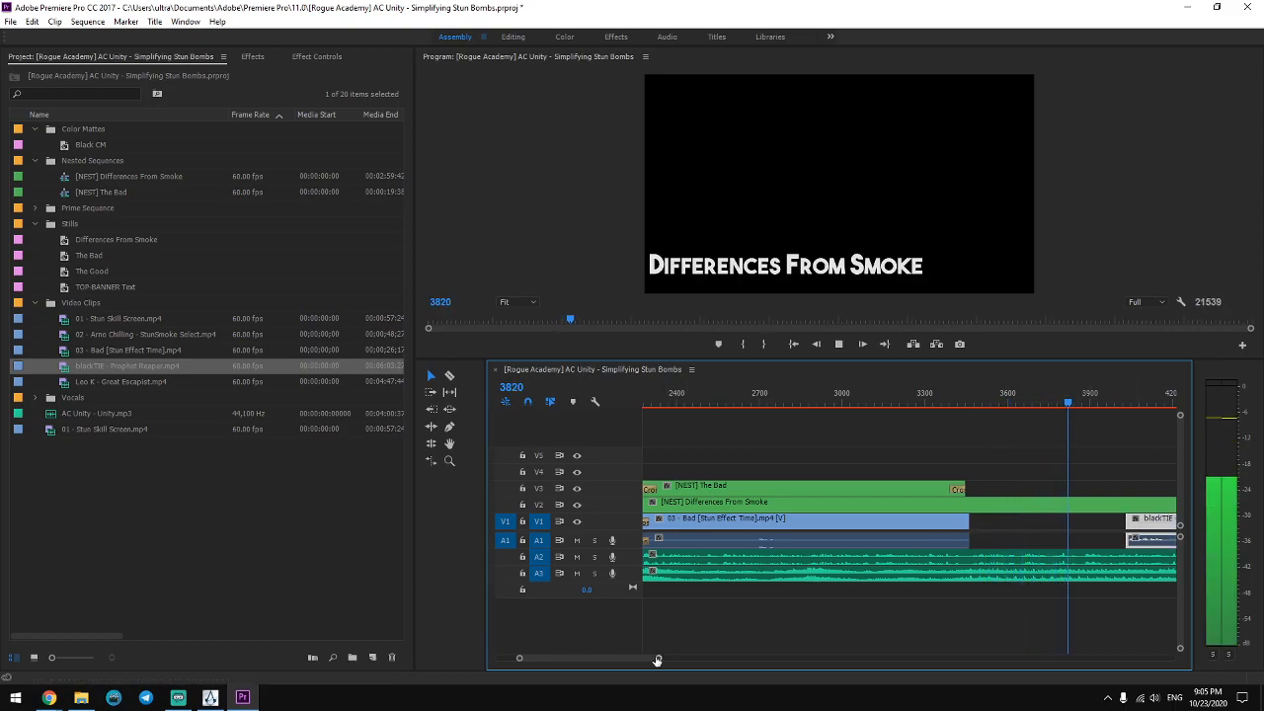
{"action": "key", "text": "minus"}
{"action": "left_click", "coordinate": [1003, 468]}
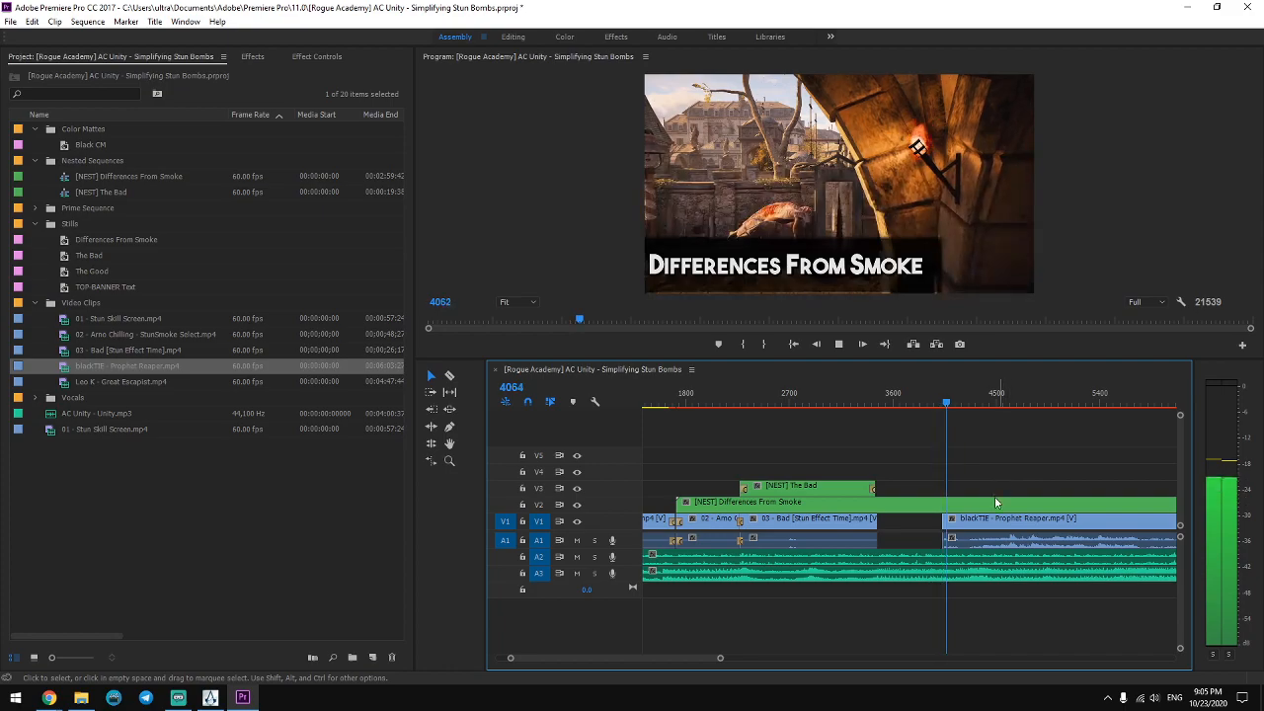
{"action": "key", "text": "space"}
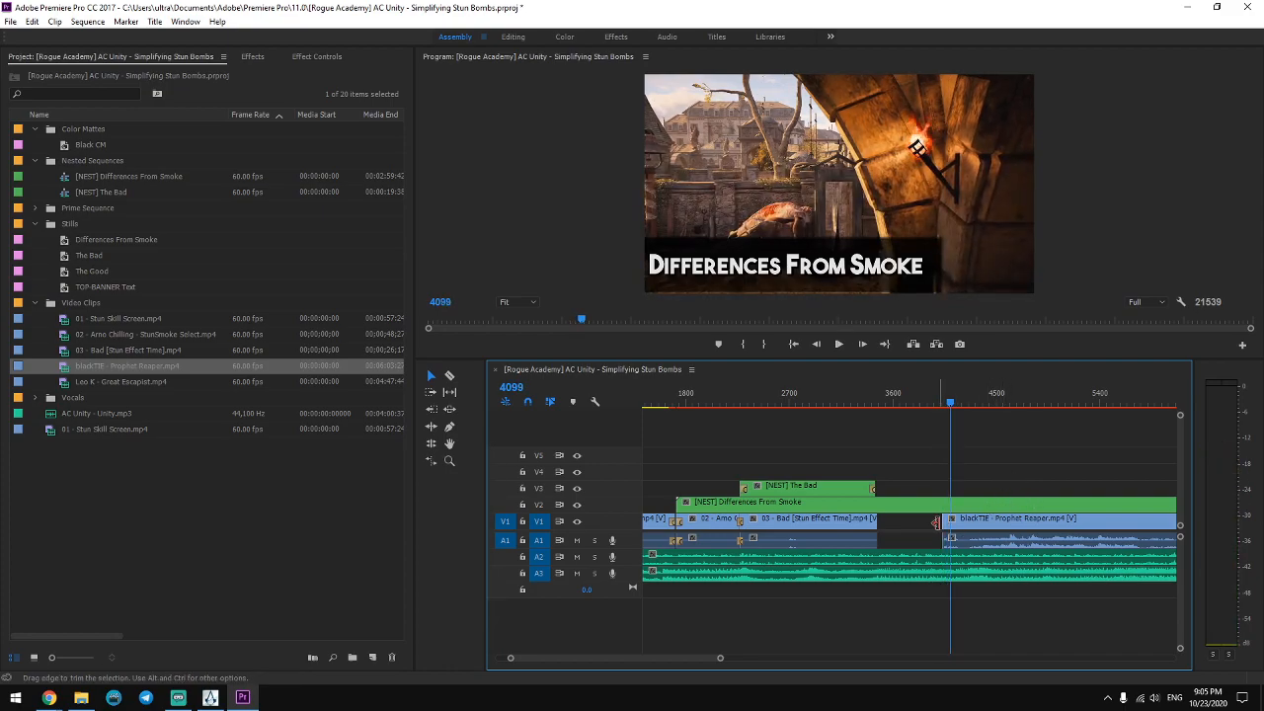
{"action": "left_click_drag", "start_coordinate": [935, 523], "coordinate": [876, 524]}
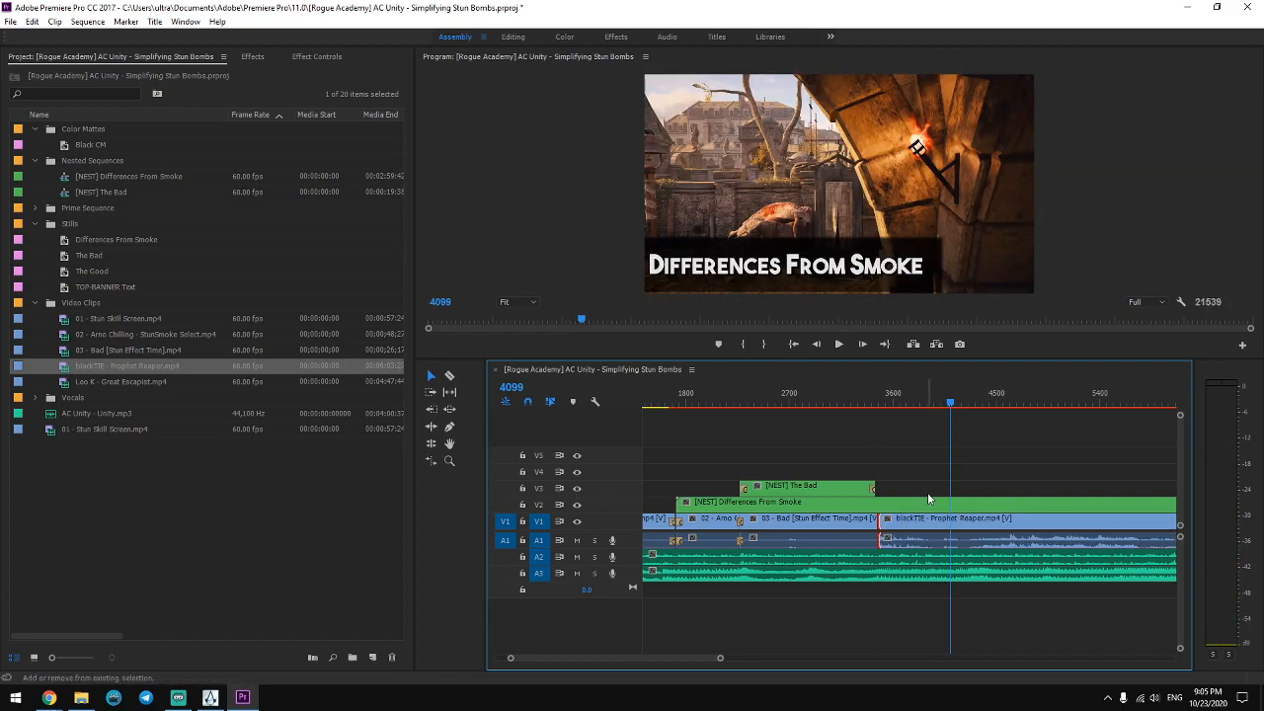
Add video and audio transitions on the cut between 03 - Bad and the extended Prophet Reaper clip and preview them.
{"action": "left_click", "coordinate": [860, 399]}
{"action": "key", "text": "space"}
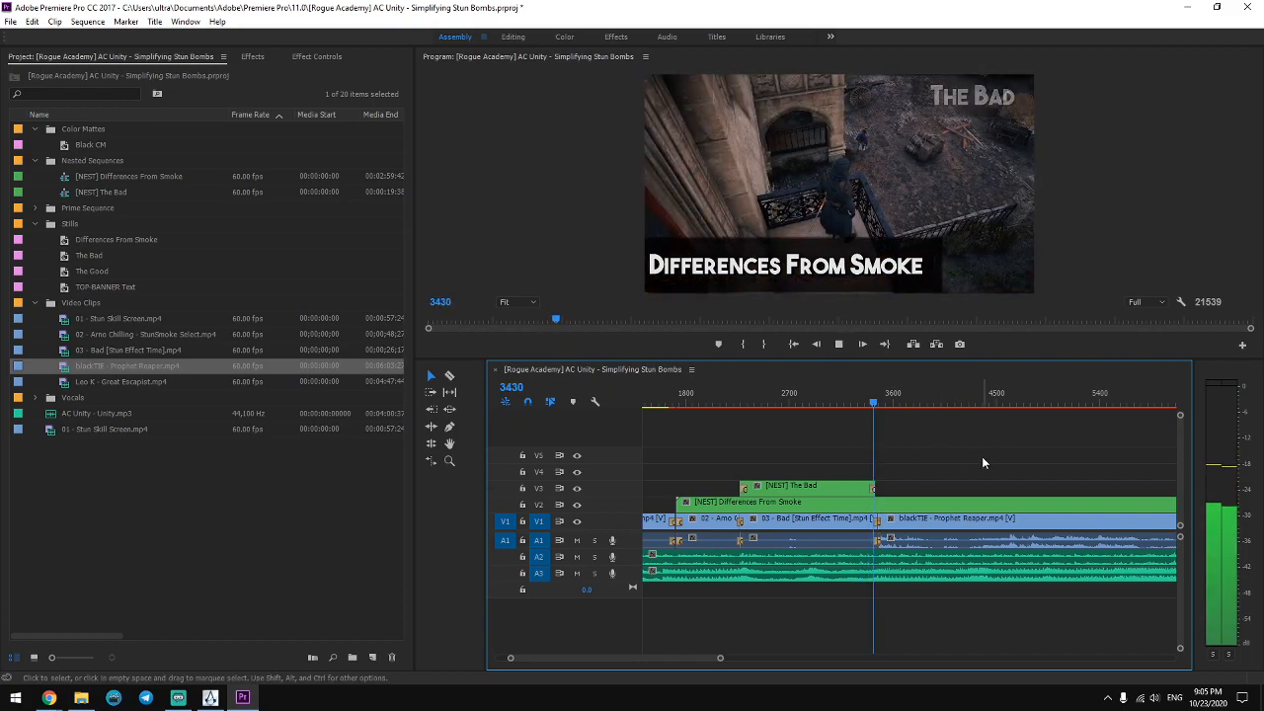
Place The Good title on V4 and the Black CM matte on V3 beneath it, both starting at frame 3471.
{"action": "key", "text": "space"}
{"action": "key", "text": "="}
{"action": "key", "text": "shift+d"}
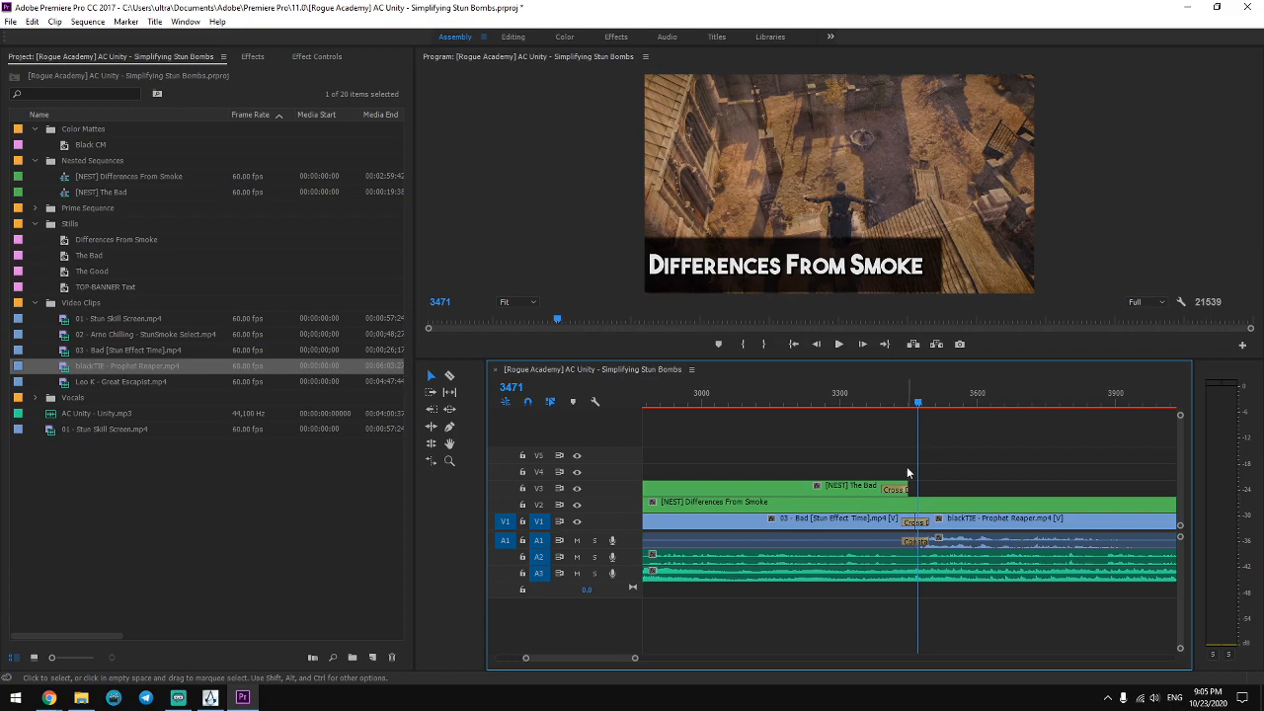
{"action": "left_click", "coordinate": [75, 511]}
{"action": "left_click", "coordinate": [33, 303]}
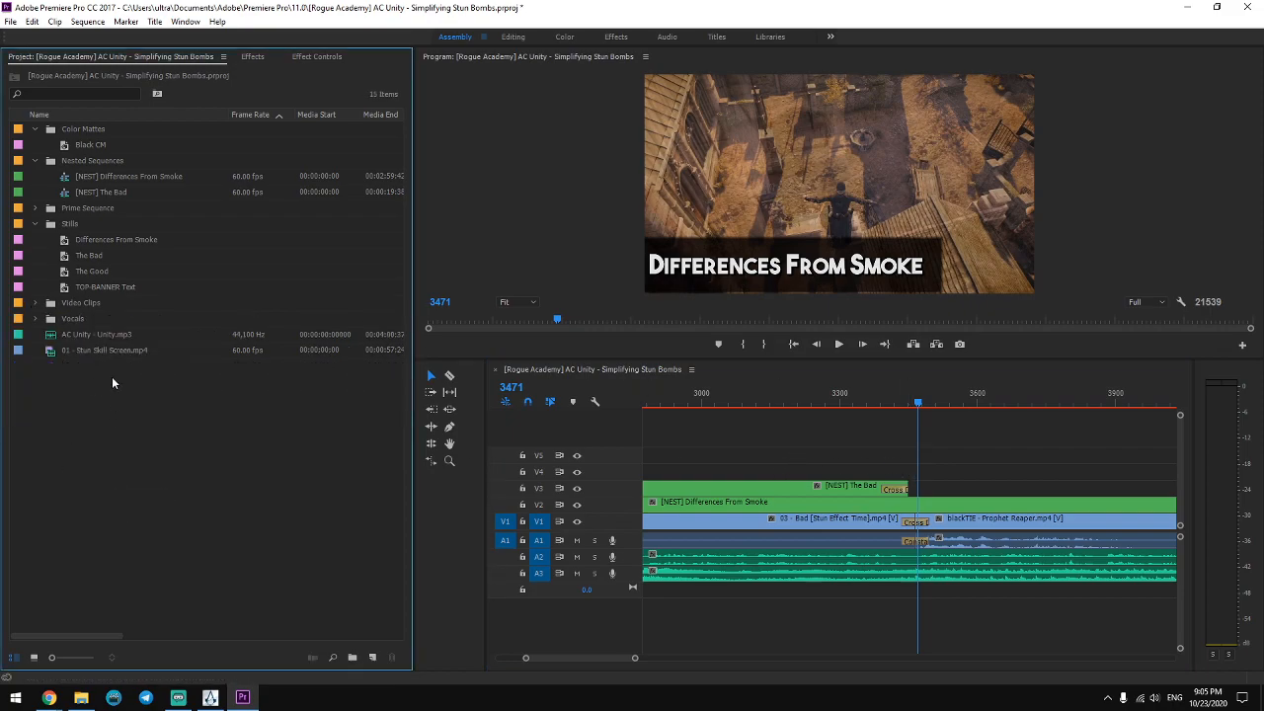
{"action": "left_click_drag", "start_coordinate": [100, 282], "coordinate": [982, 470]}
{"action": "left_click_drag", "start_coordinate": [64, 144], "coordinate": [982, 485]}
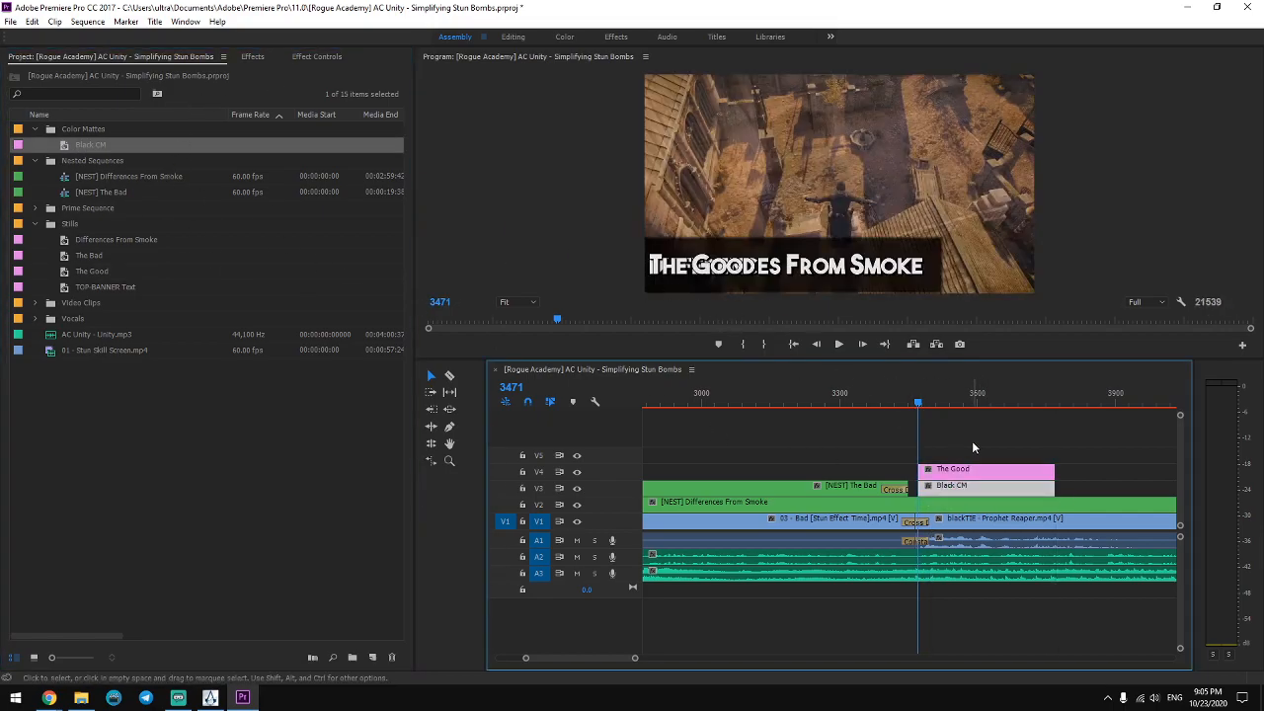
Reposition the text of The Good title into the upper-right corner of the frame.
{"action": "key", "text": "space"}
{"action": "key", "text": "space"}
{"action": "left_click", "coordinate": [253, 56]}
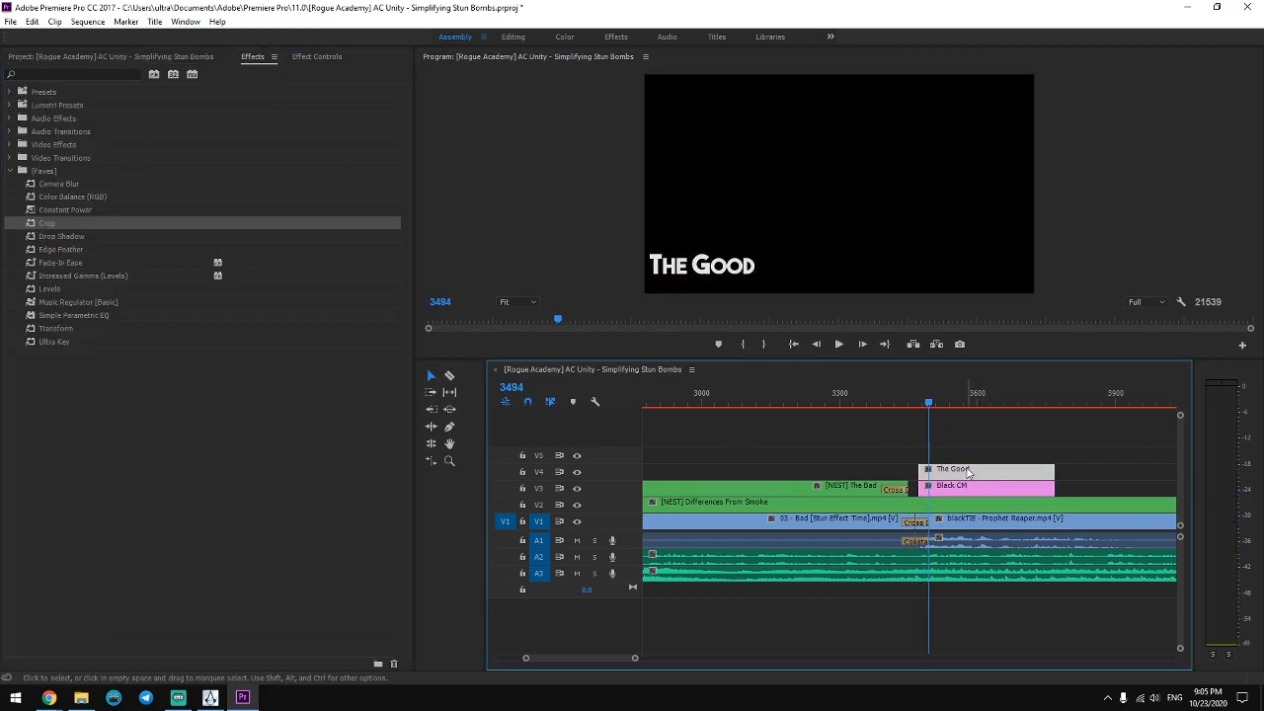
{"action": "double_click", "coordinate": [971, 470]}
{"action": "left_click_drag", "start_coordinate": [301, 386], "coordinate": [624, 174]}
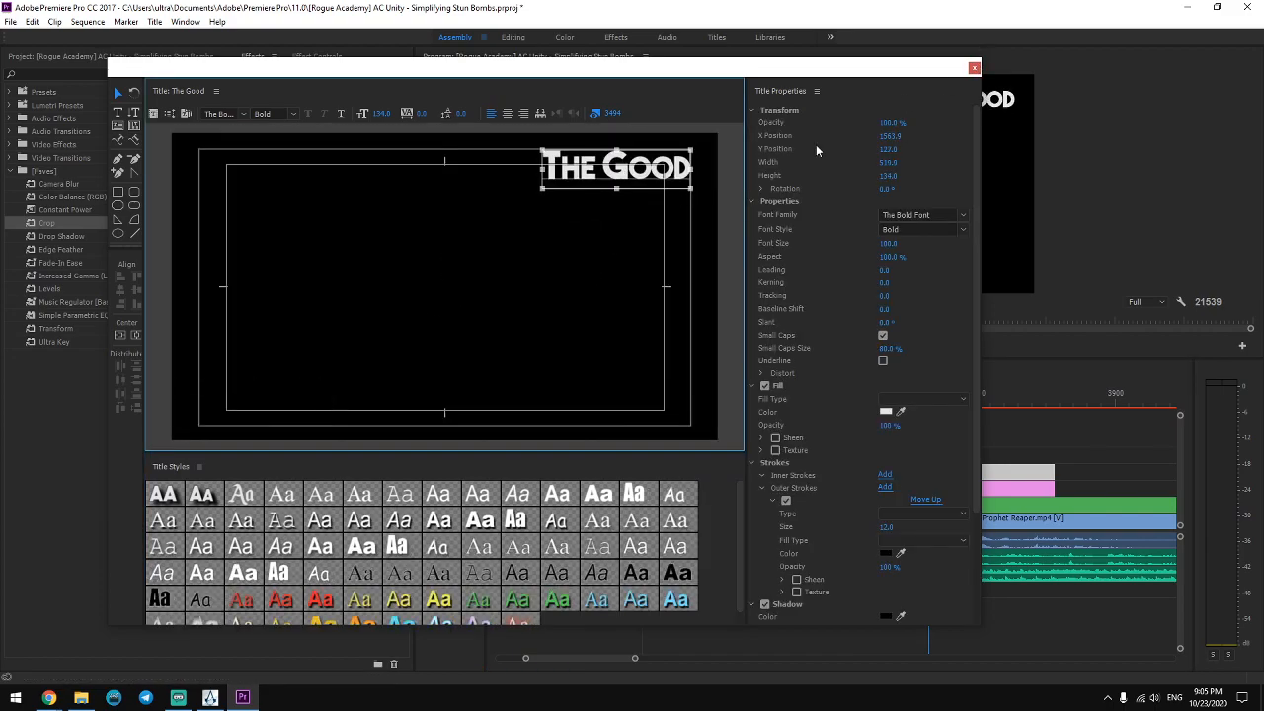
{"action": "key", "text": "ctrl+w"}
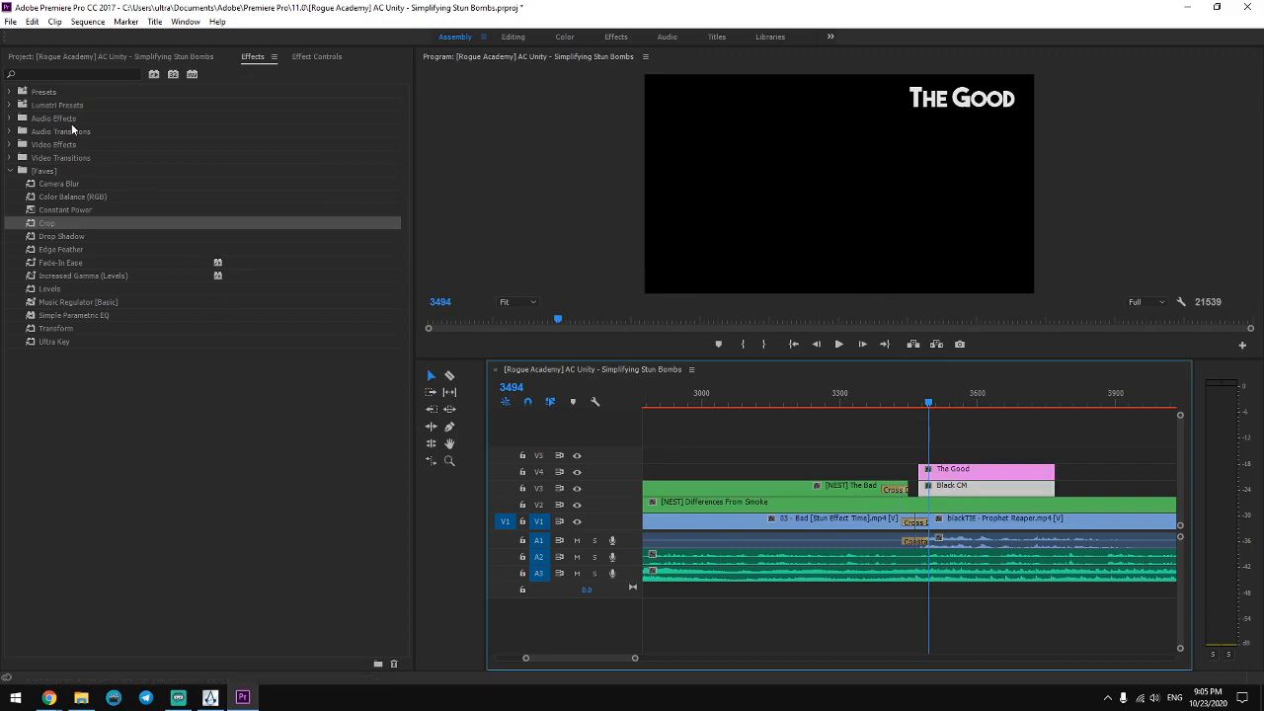
Crop the Black CM matte to 80% bottom and 63% left with edge feather 15, and set its opacity to 80%.
{"action": "left_click_drag", "start_coordinate": [936, 480], "coordinate": [948, 484]}
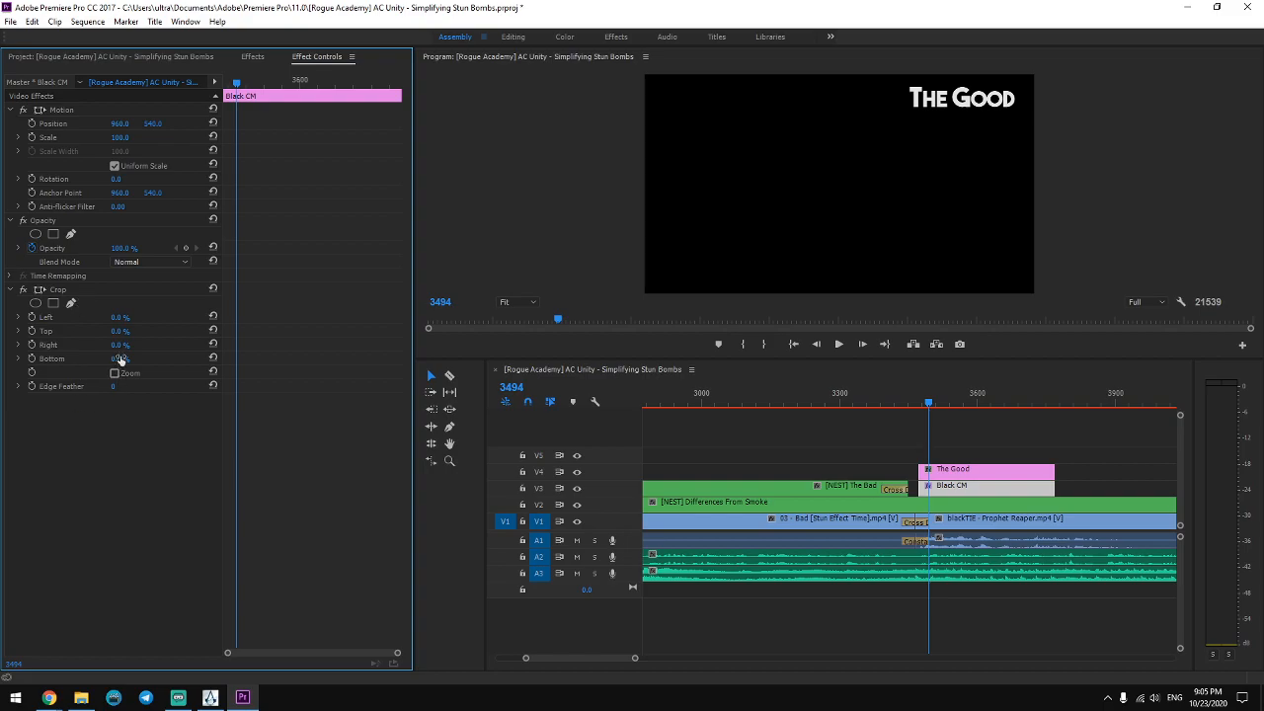
{"action": "left_click_drag", "start_coordinate": [119, 360], "coordinate": [141, 361]}
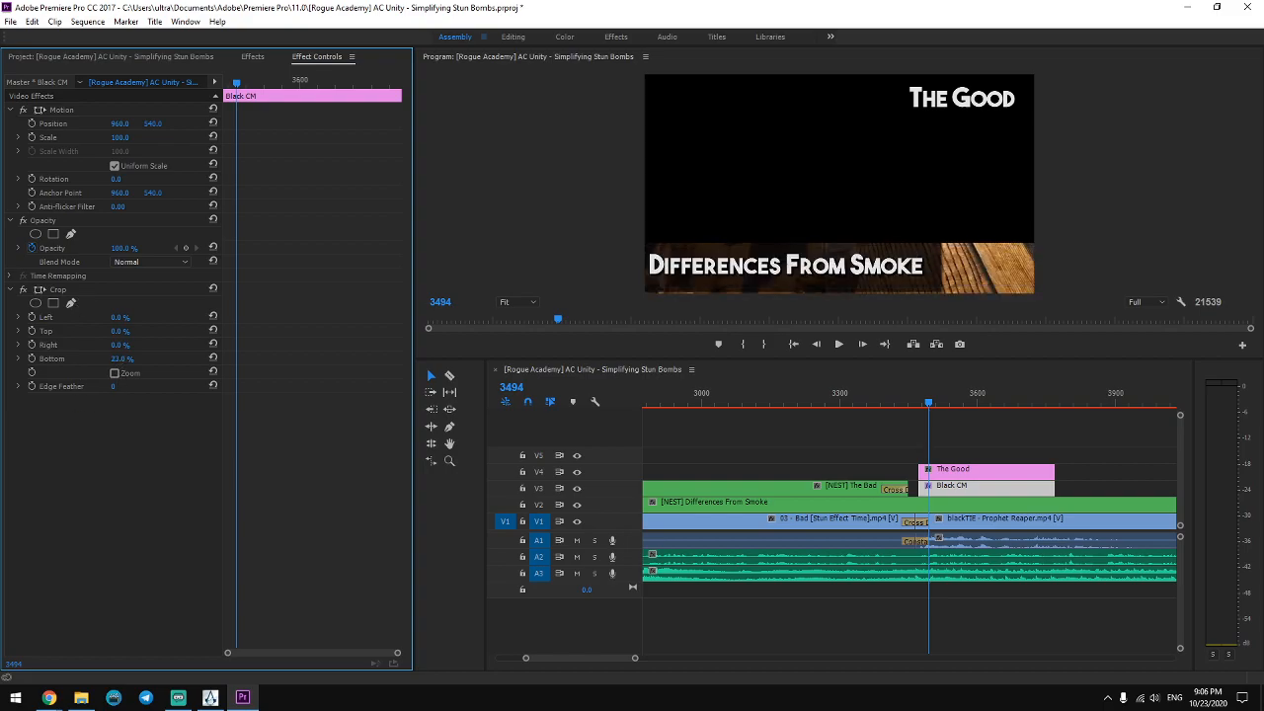
{"action": "left_click_drag", "start_coordinate": [119, 358], "coordinate": [167, 359]}
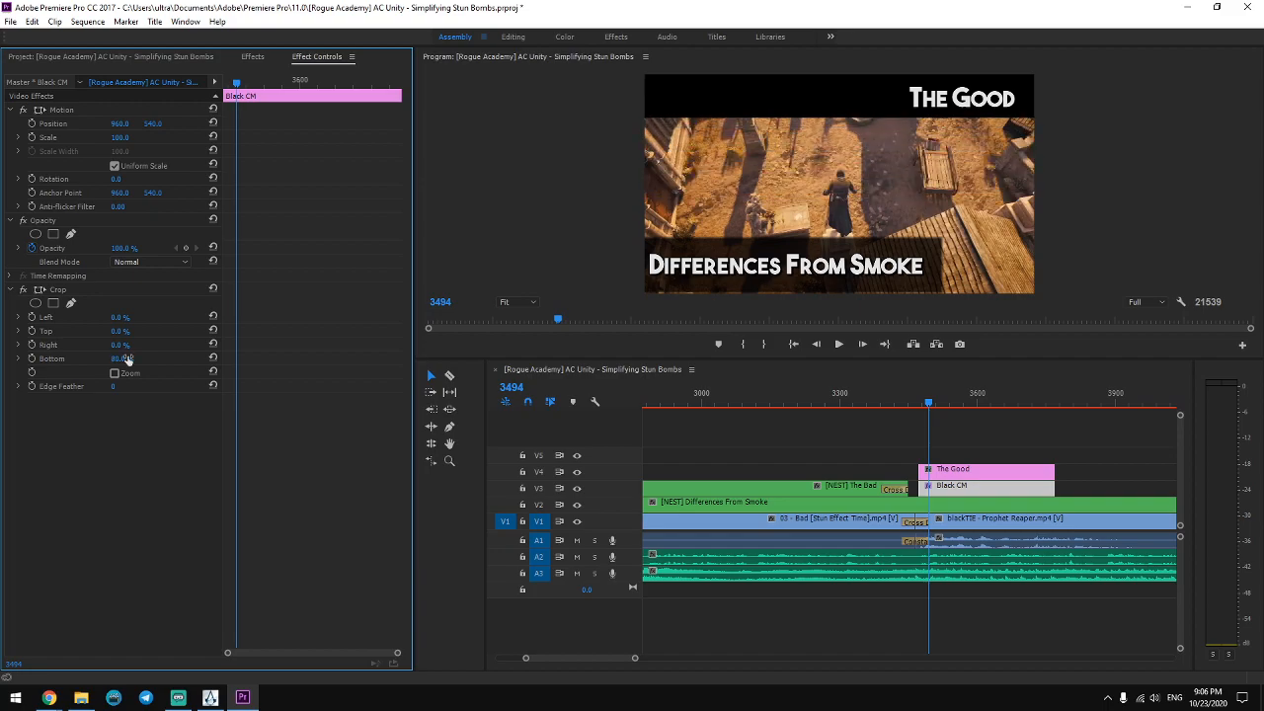
{"action": "left_click_drag", "start_coordinate": [119, 317], "coordinate": [176, 317]}
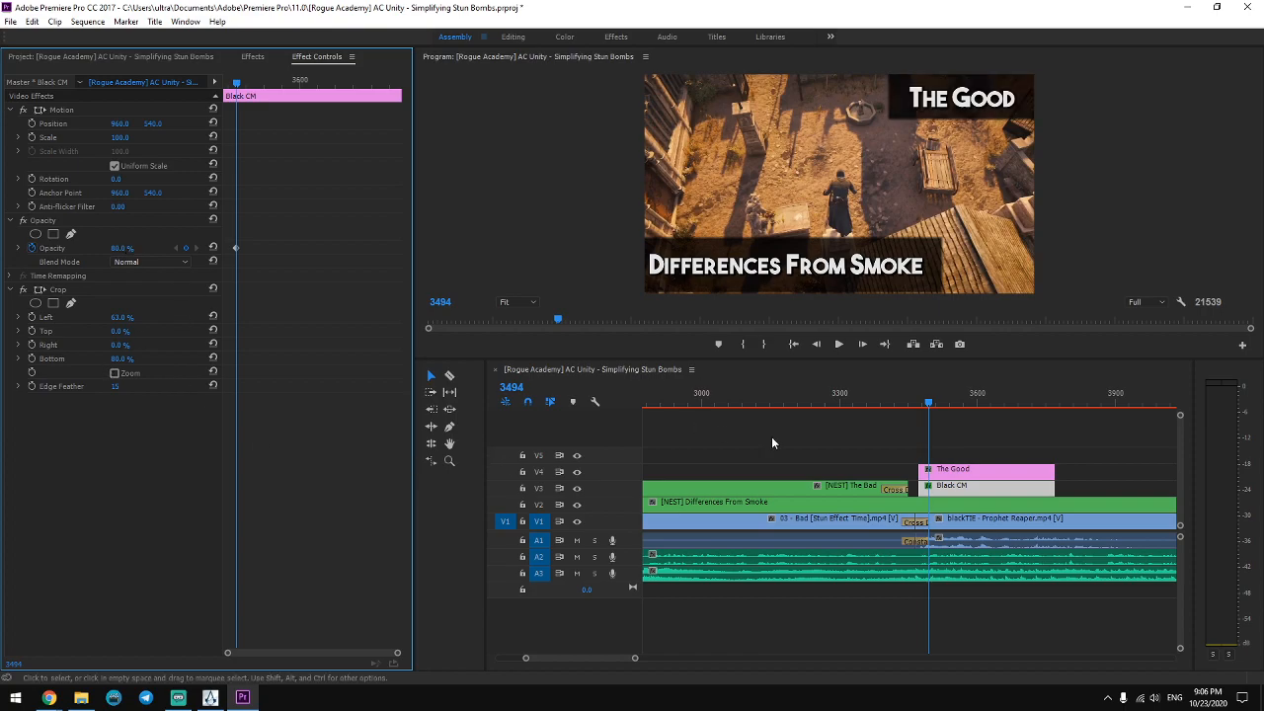
Extend The Good title and its Black CM matte together over the Prophet Reaper footage to about frame 9700.
{"action": "left_click", "coordinate": [1006, 436]}
{"action": "left_click_drag", "start_coordinate": [635, 658], "coordinate": [777, 658]}
{"action": "left_click_drag", "start_coordinate": [922, 450], "coordinate": [859, 492]}
{"action": "right_click", "coordinate": [925, 477]}
{"action": "left_click", "coordinate": [886, 444]}
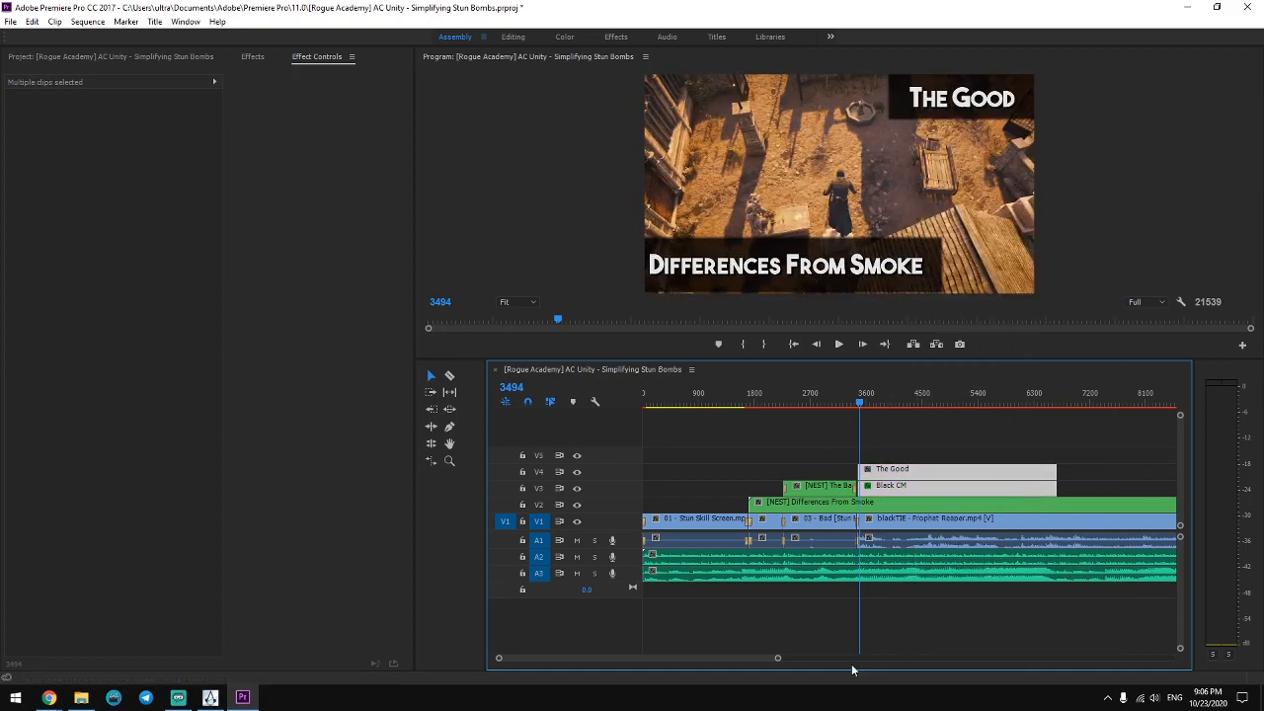
{"action": "left_click_drag", "start_coordinate": [777, 661], "coordinate": [802, 659]}
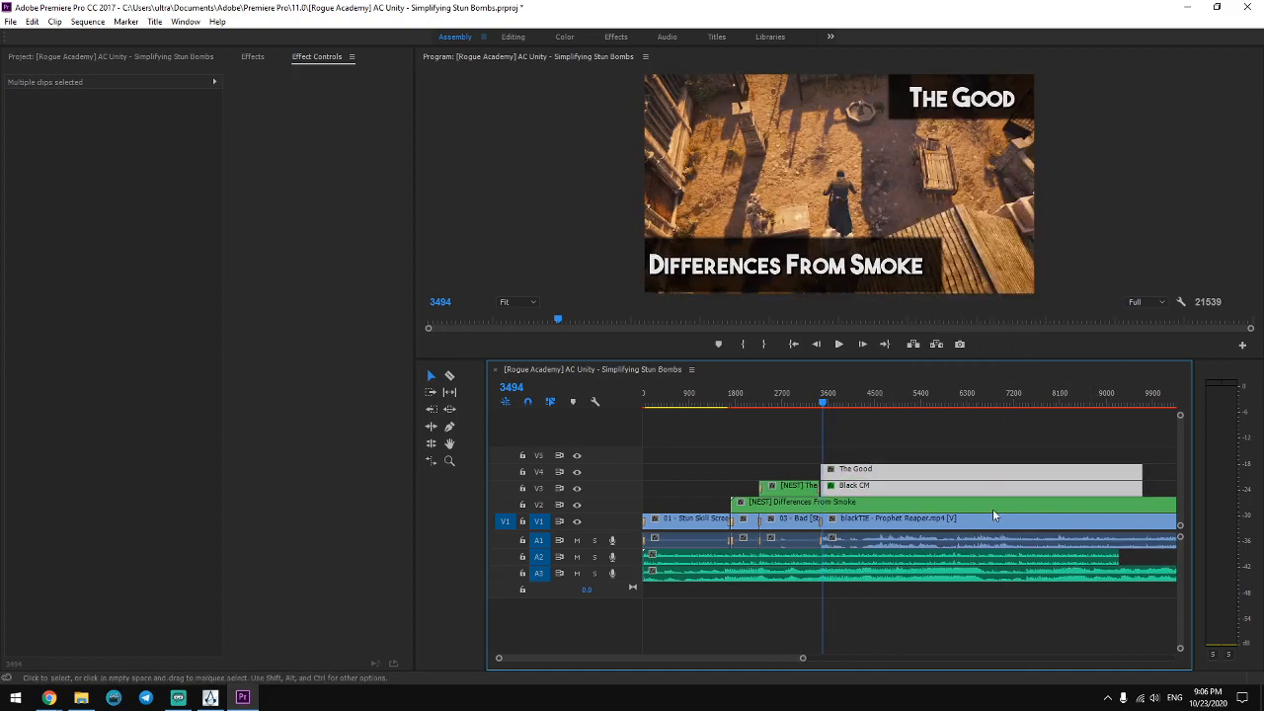
{"action": "left_click_drag", "start_coordinate": [984, 477], "coordinate": [1143, 478]}
{"action": "left_click", "coordinate": [971, 437]}
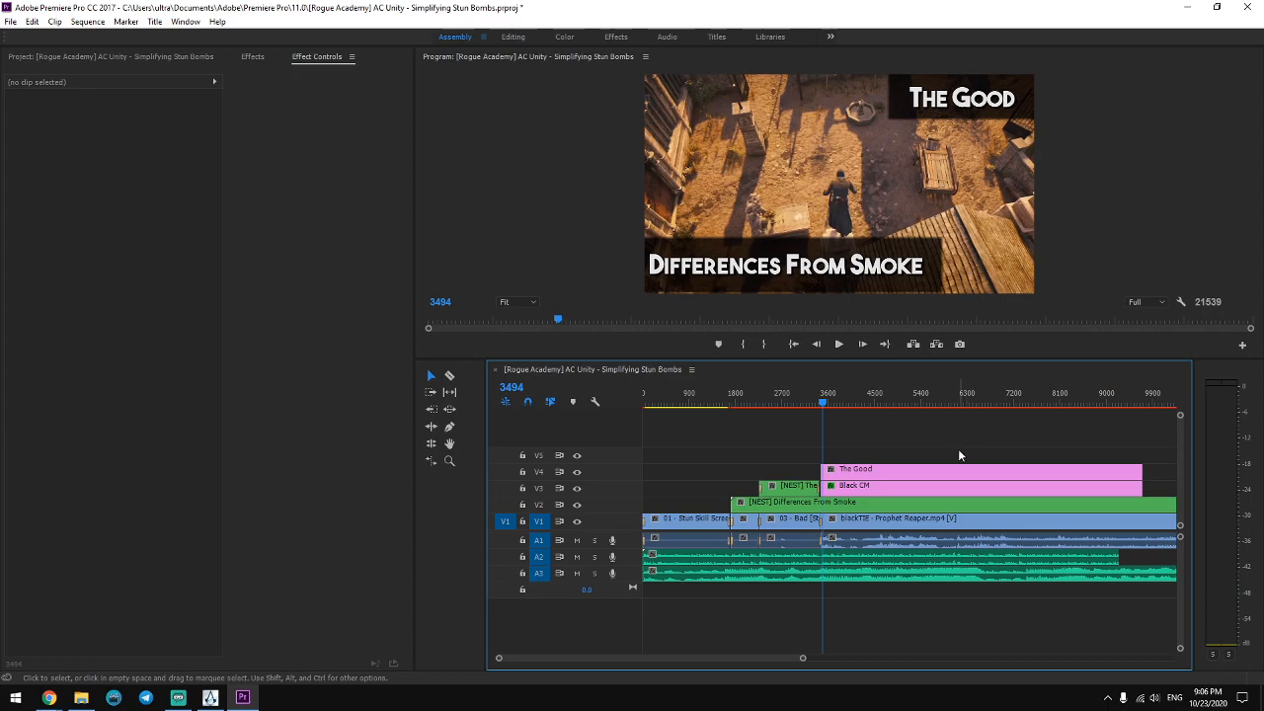
Nest The Good title and its Black CM matte into a sequence named [NEST] The Good.
{"action": "left_click_drag", "start_coordinate": [958, 449], "coordinate": [910, 491]}
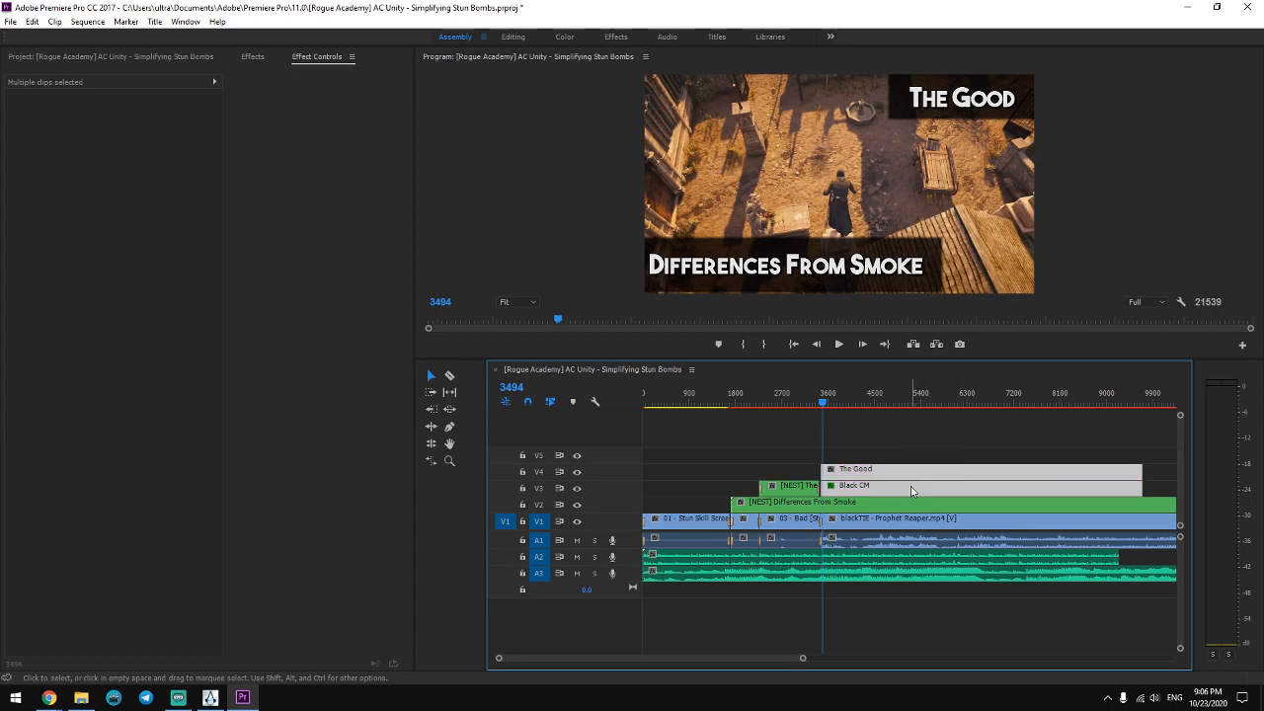
{"action": "right_click", "coordinate": [910, 490]}
{"action": "left_click", "coordinate": [948, 396]}
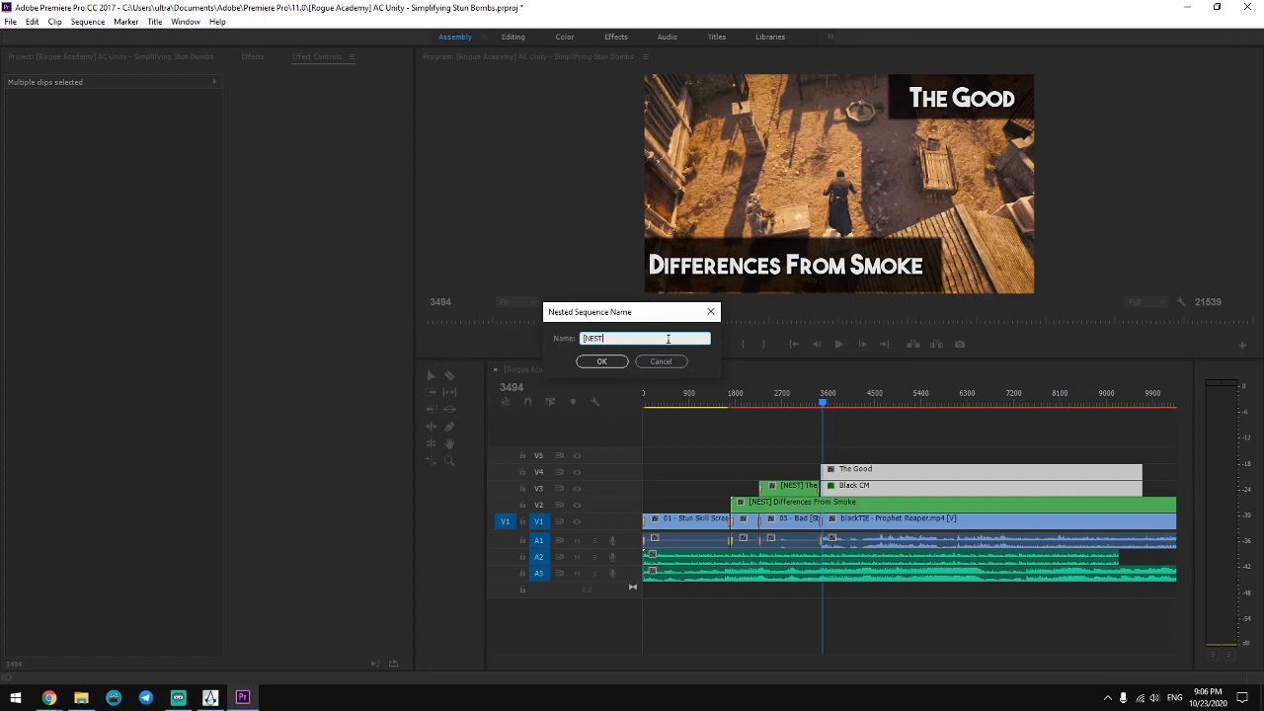
{"action": "left_click", "coordinate": [598, 363]}
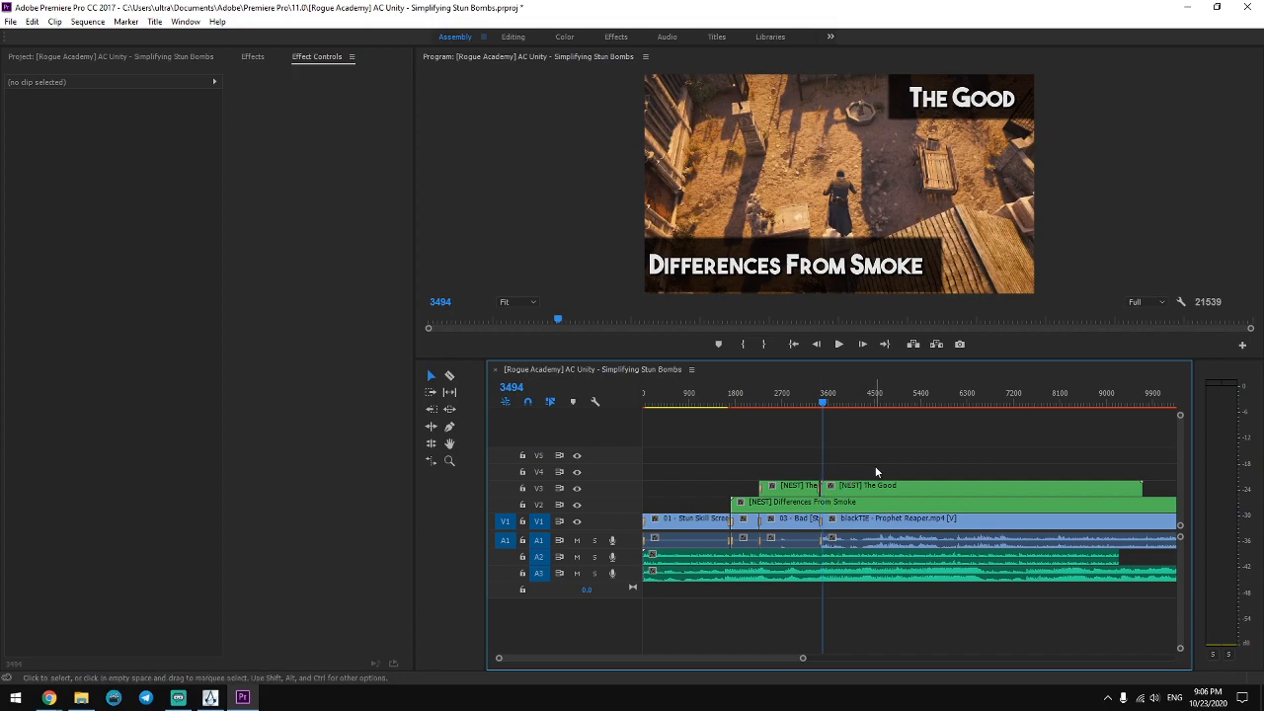
Add a Cross Dissolve at the start of the [NEST] The Good clip and preview the fade-in.
{"action": "key", "text": "equal"}
{"action": "key", "text": "equal"}
{"action": "key", "text": "equal"}
{"action": "left_click_drag", "start_coordinate": [944, 447], "coordinate": [974, 496]}
{"action": "key", "text": "ctrl+d"}
{"action": "key", "text": "j"}
{"action": "key", "text": "j"}
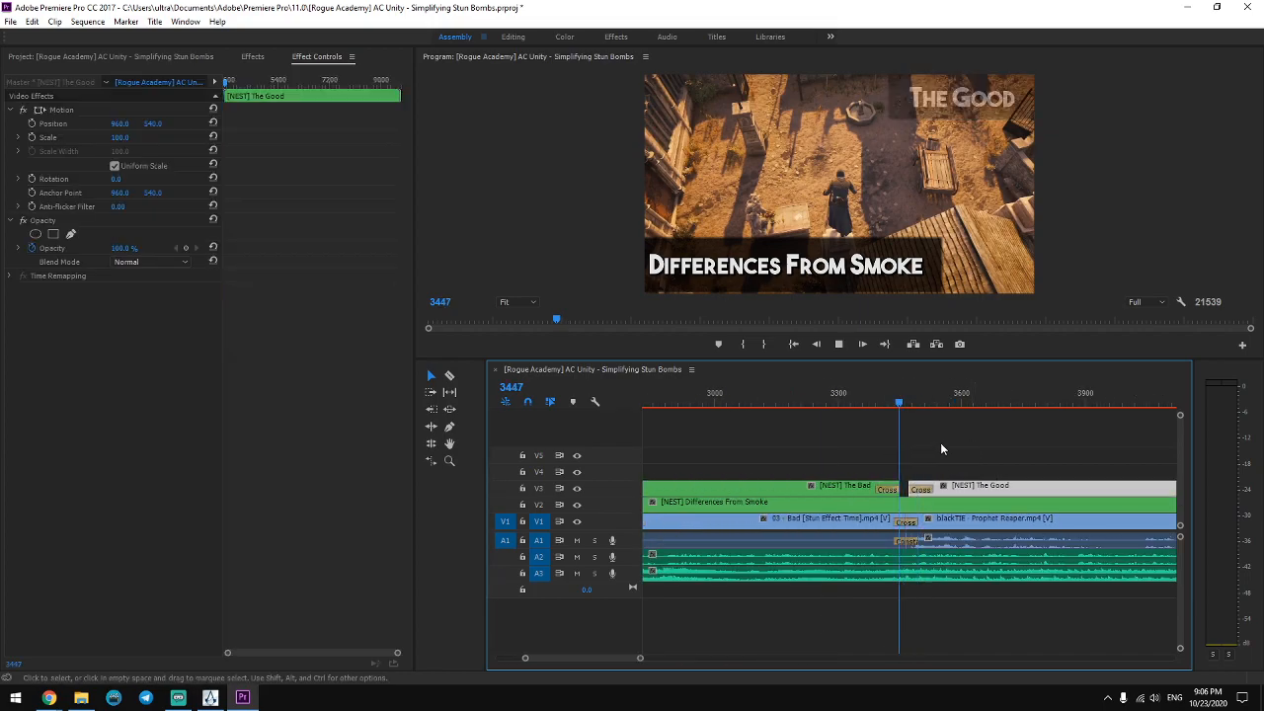
{"action": "left_click", "coordinate": [938, 444]}
{"action": "left_click_drag", "start_coordinate": [639, 658], "coordinate": [660, 658]}
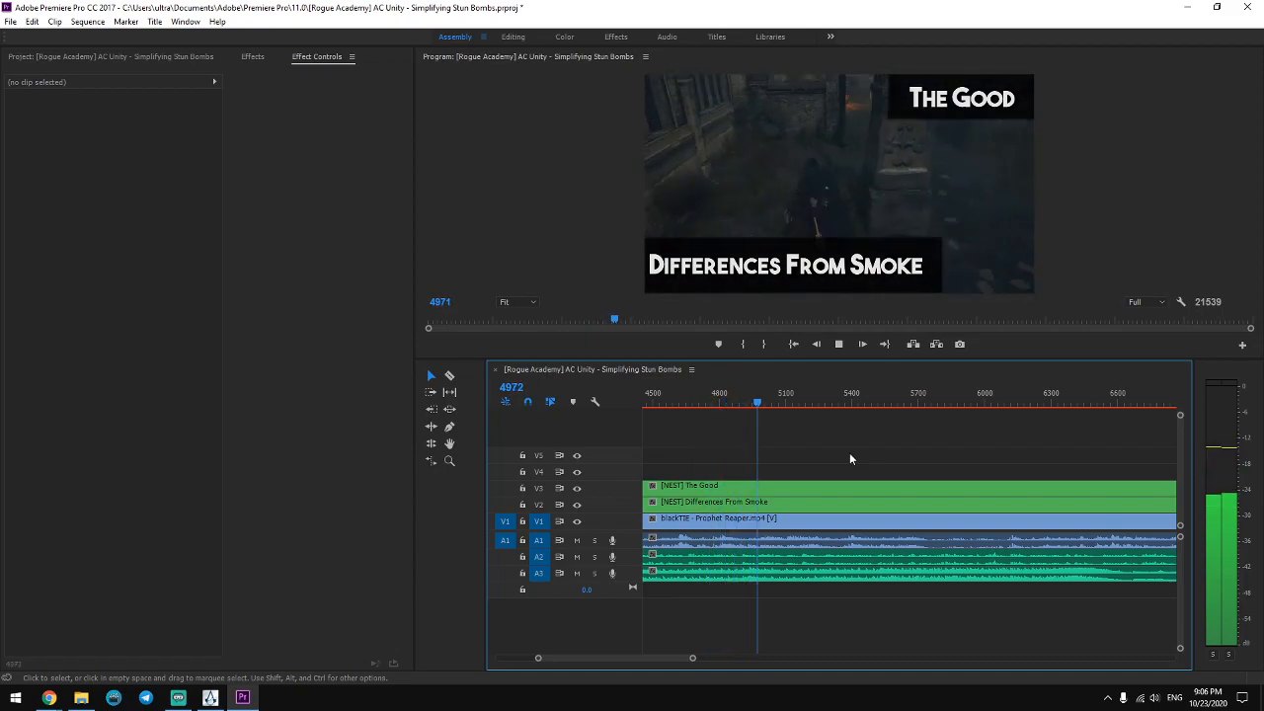
Split the Prophet Reaper clip at about frame 4890.
{"action": "key", "text": "space"}
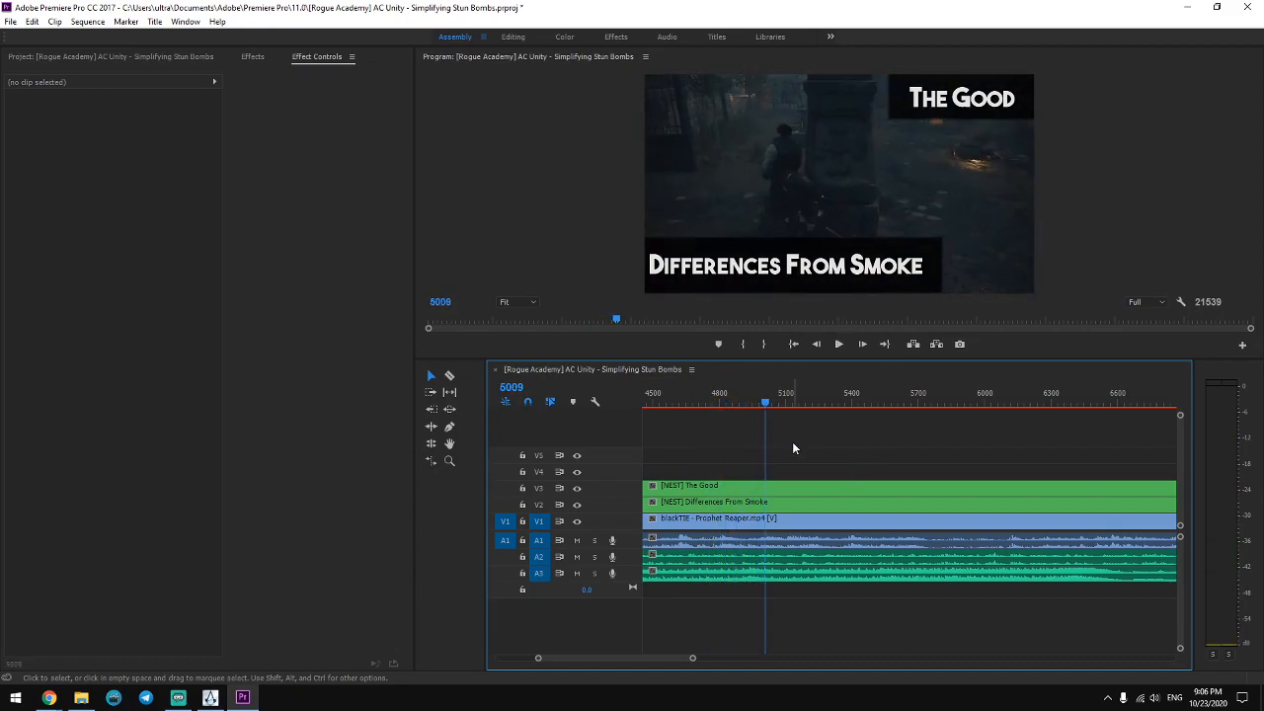
{"action": "left_click", "coordinate": [748, 395]}
{"action": "key", "text": "space"}
{"action": "left_click_drag", "start_coordinate": [746, 399], "coordinate": [732, 400]}
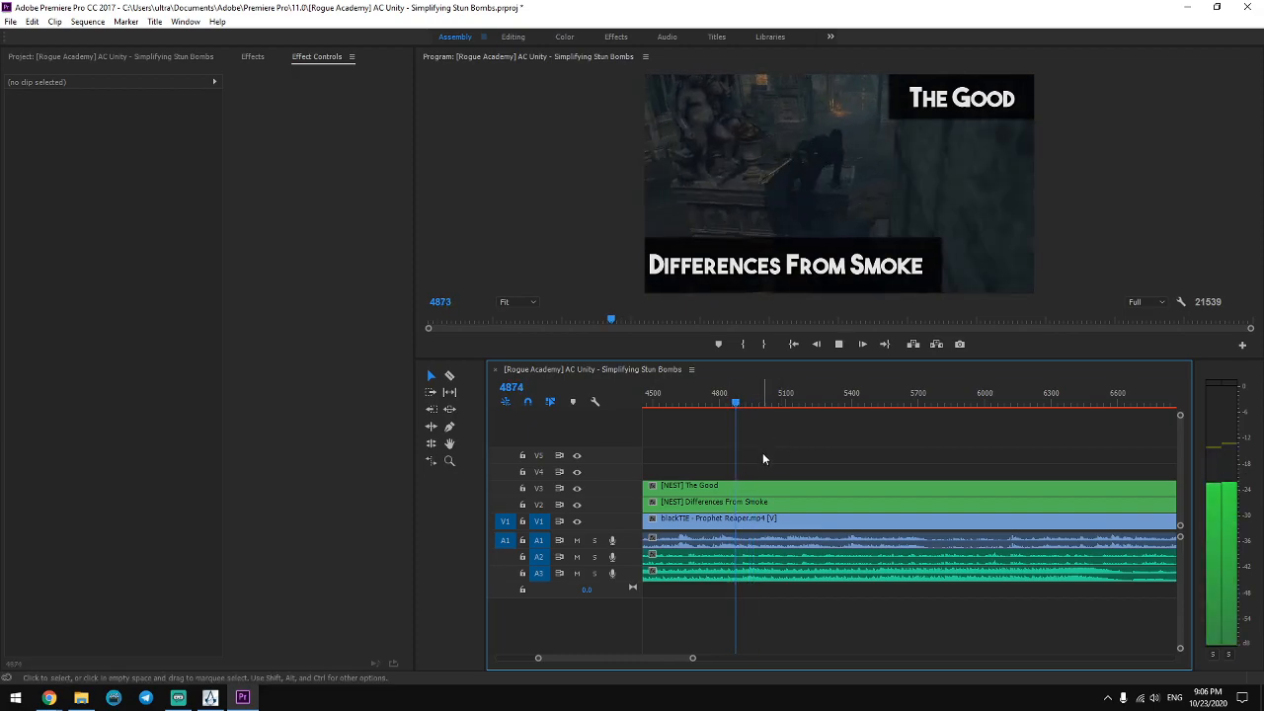
{"action": "key", "text": "space"}
{"action": "key", "text": "ctrl+k"}
Review the rest of the Prophet Reaper footage after the split for usable stun bomb scenes.
{"action": "left_click_drag", "start_coordinate": [748, 402], "coordinate": [936, 420]}
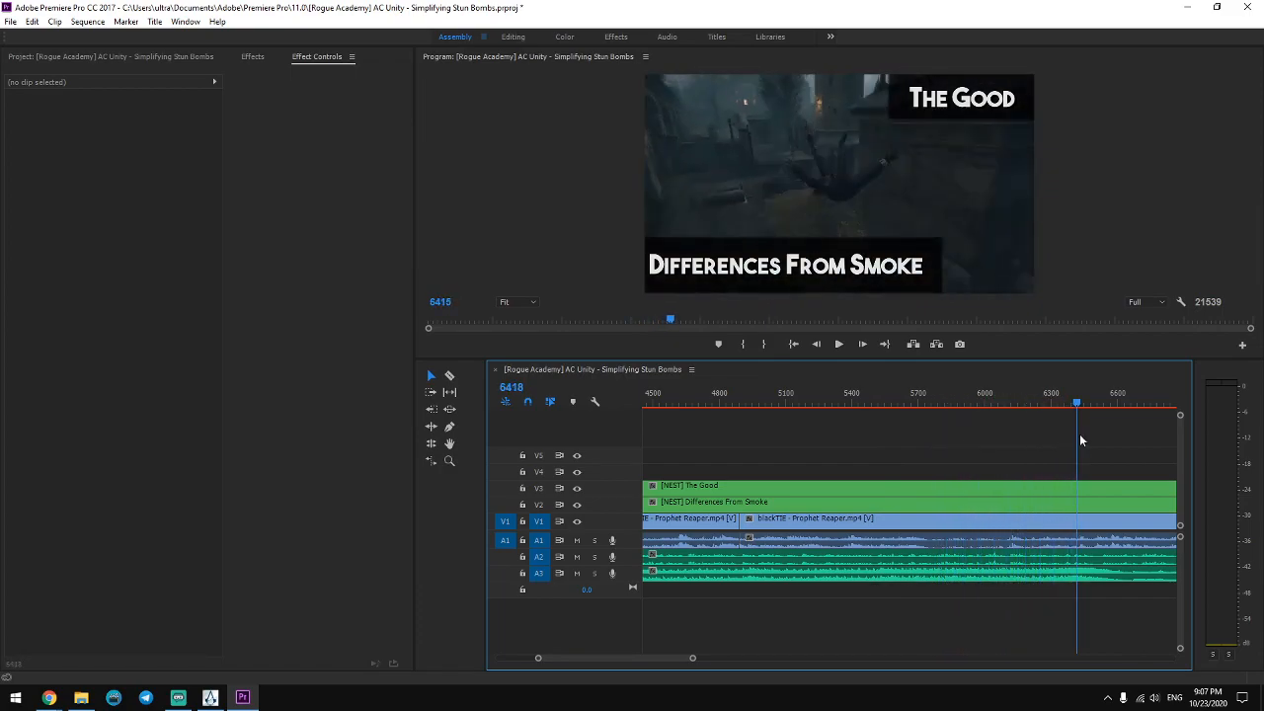
{"action": "left_click_drag", "start_coordinate": [1137, 449], "coordinate": [1111, 440]}
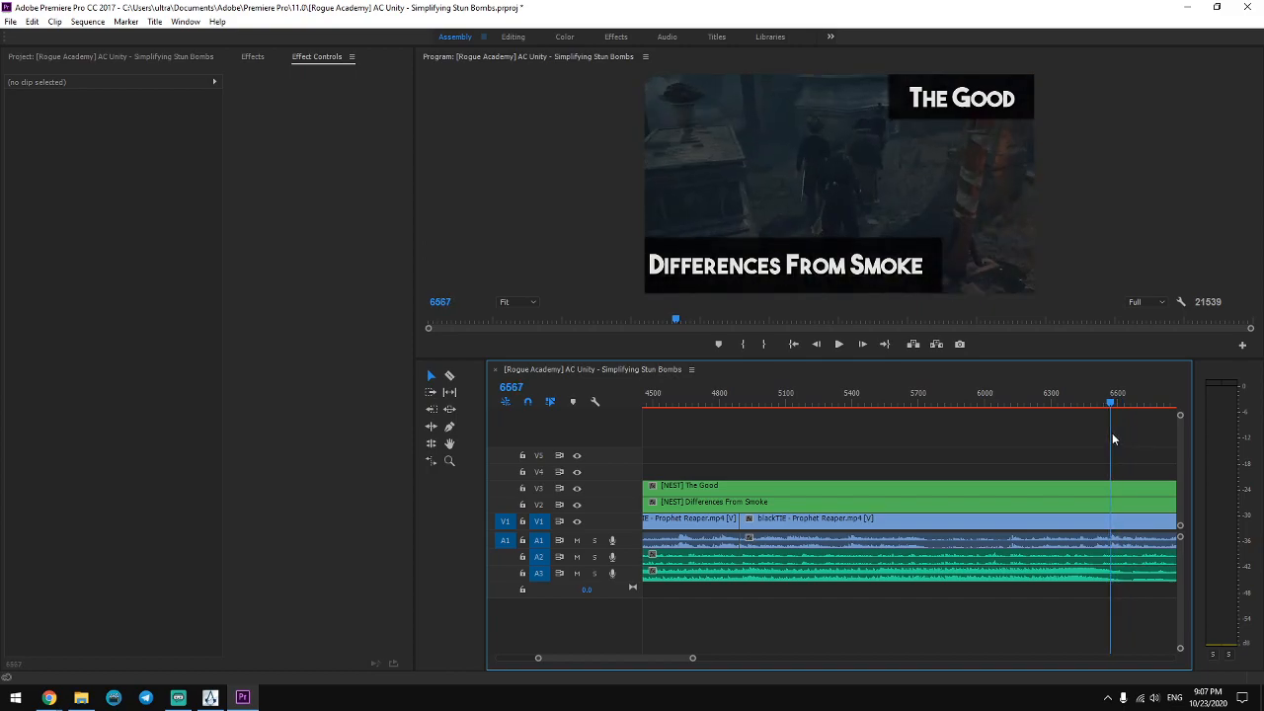
{"action": "key", "text": "space"}
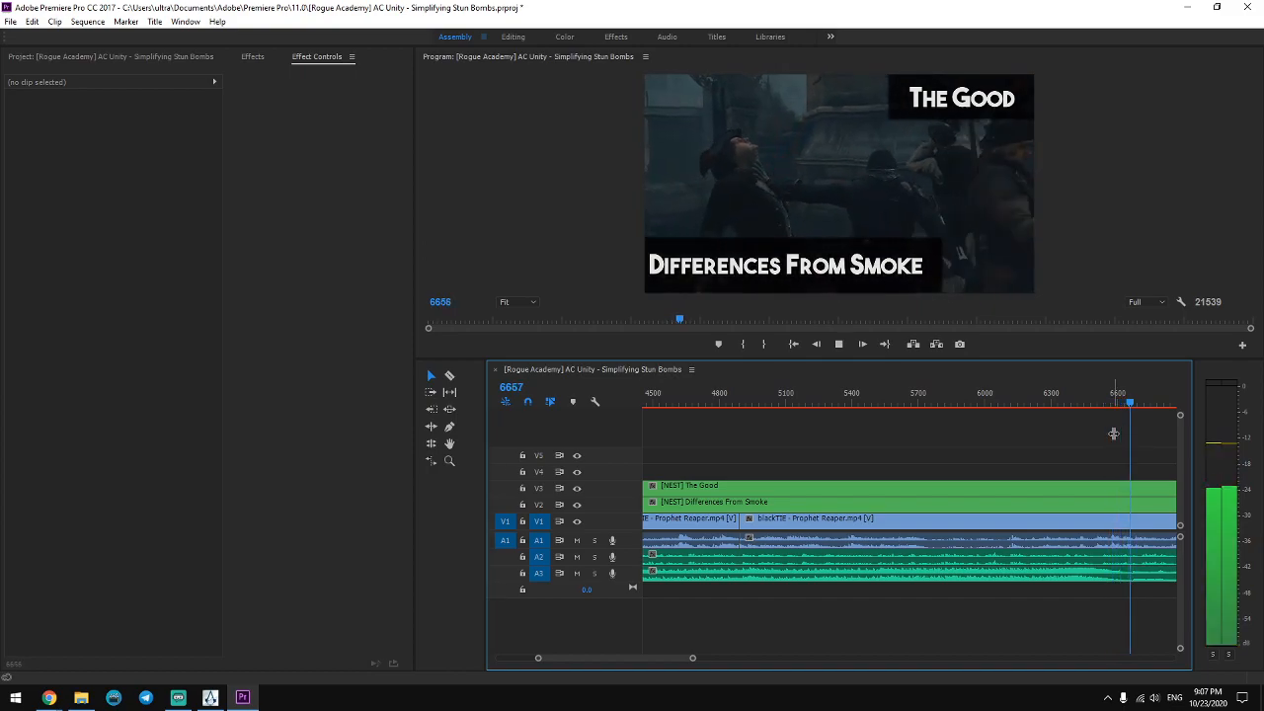
{"action": "key", "text": "space"}
{"action": "left_click_drag", "start_coordinate": [693, 659], "coordinate": [756, 659]}
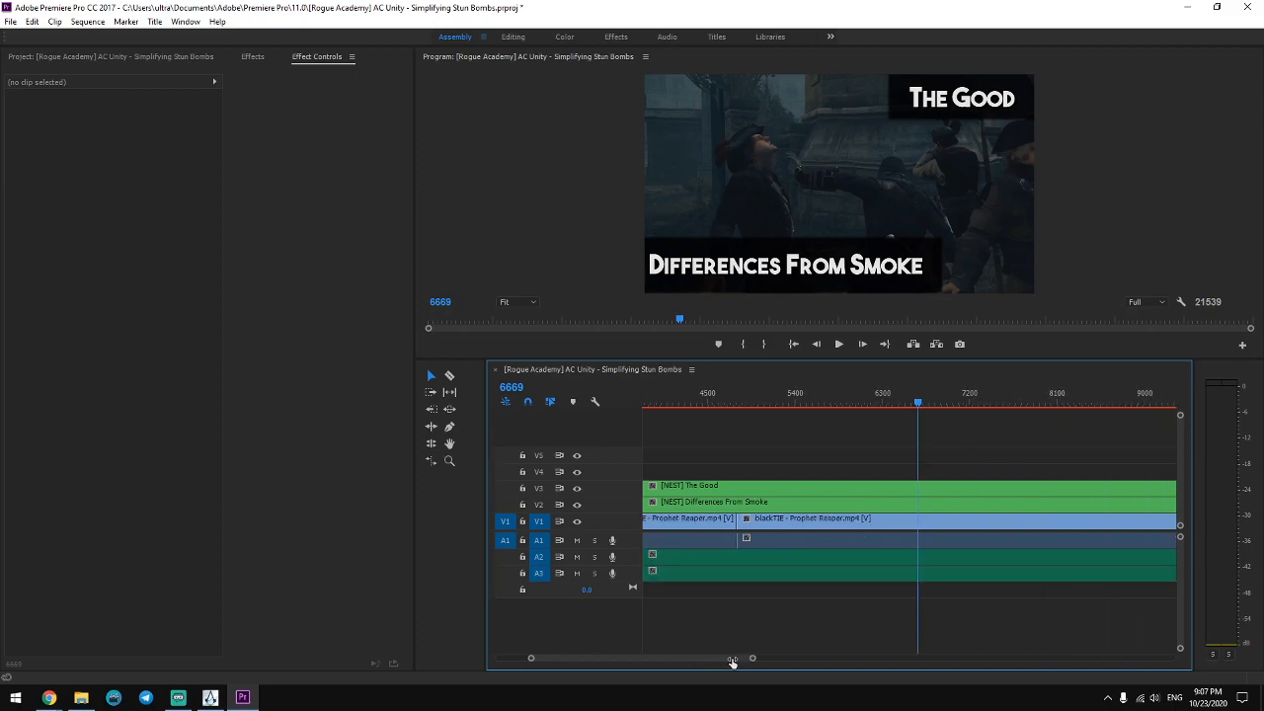
{"action": "left_click", "coordinate": [921, 407]}
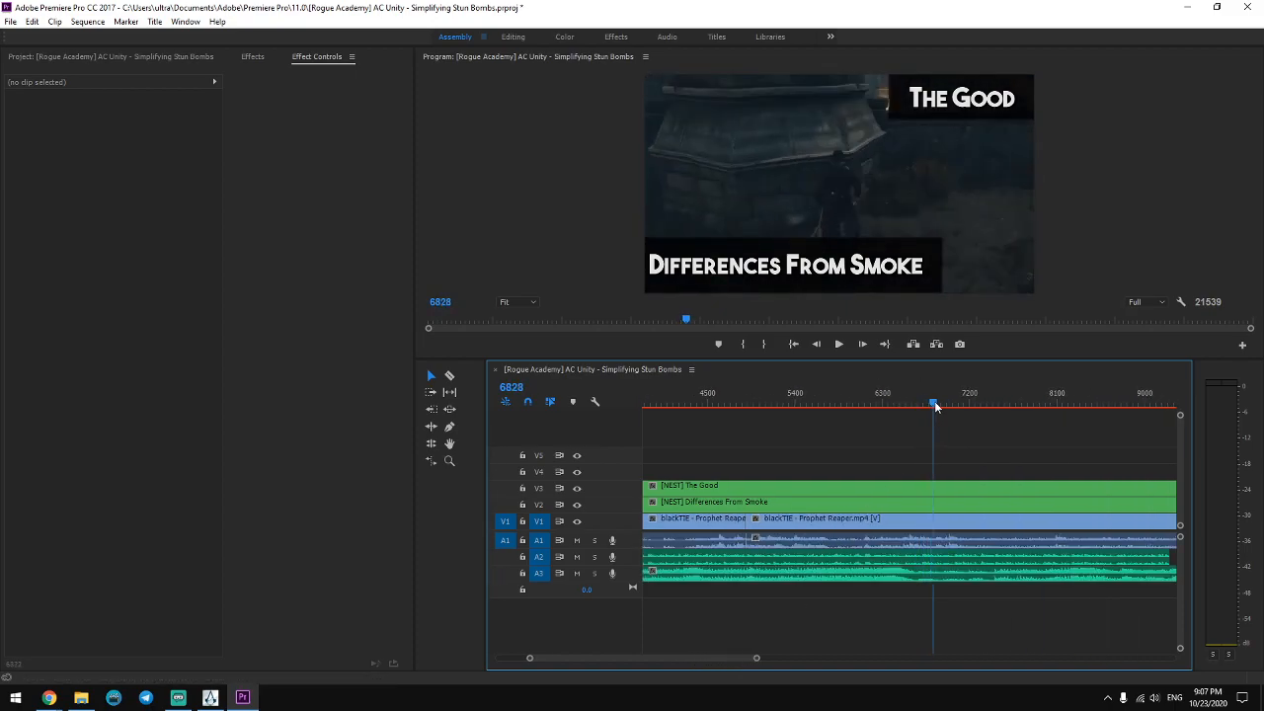
{"action": "left_click_drag", "start_coordinate": [950, 407], "coordinate": [997, 413]}
{"action": "left_click_drag", "start_coordinate": [1006, 417], "coordinate": [1173, 436]}
{"action": "key", "text": "space"}
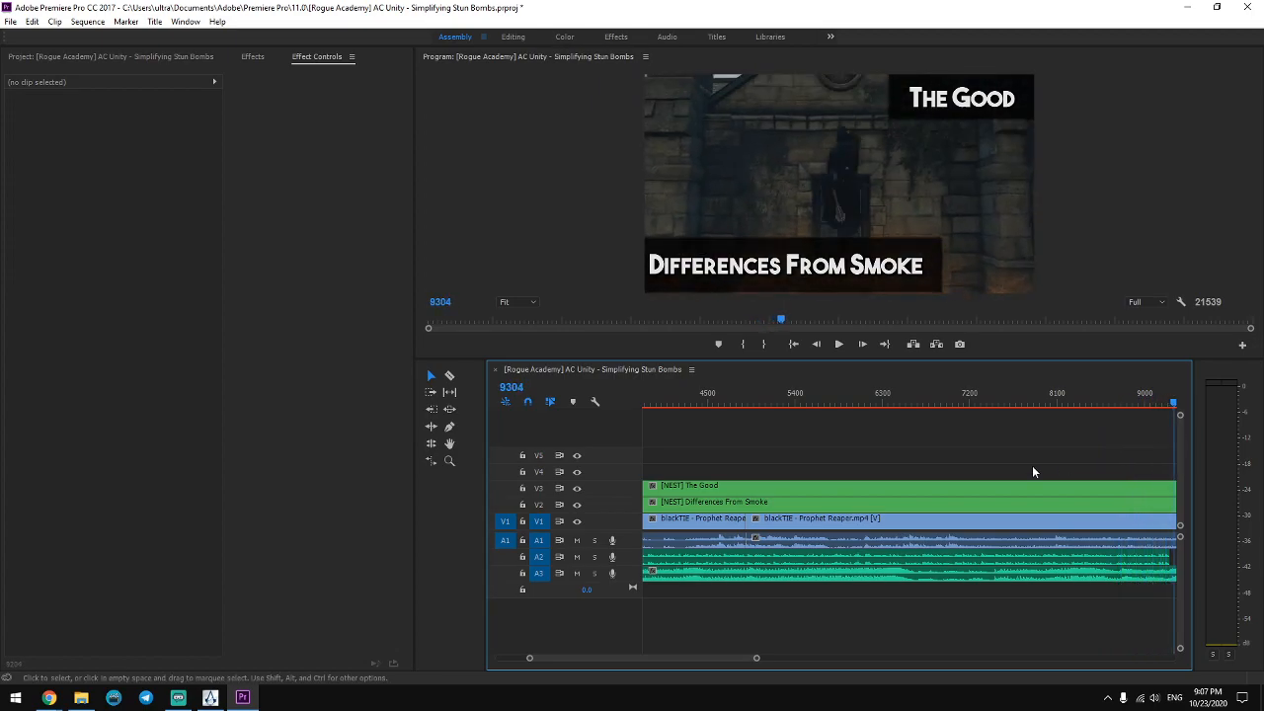
{"action": "key", "text": "space"}
{"action": "left_click_drag", "start_coordinate": [677, 402], "coordinate": [1161, 423]}
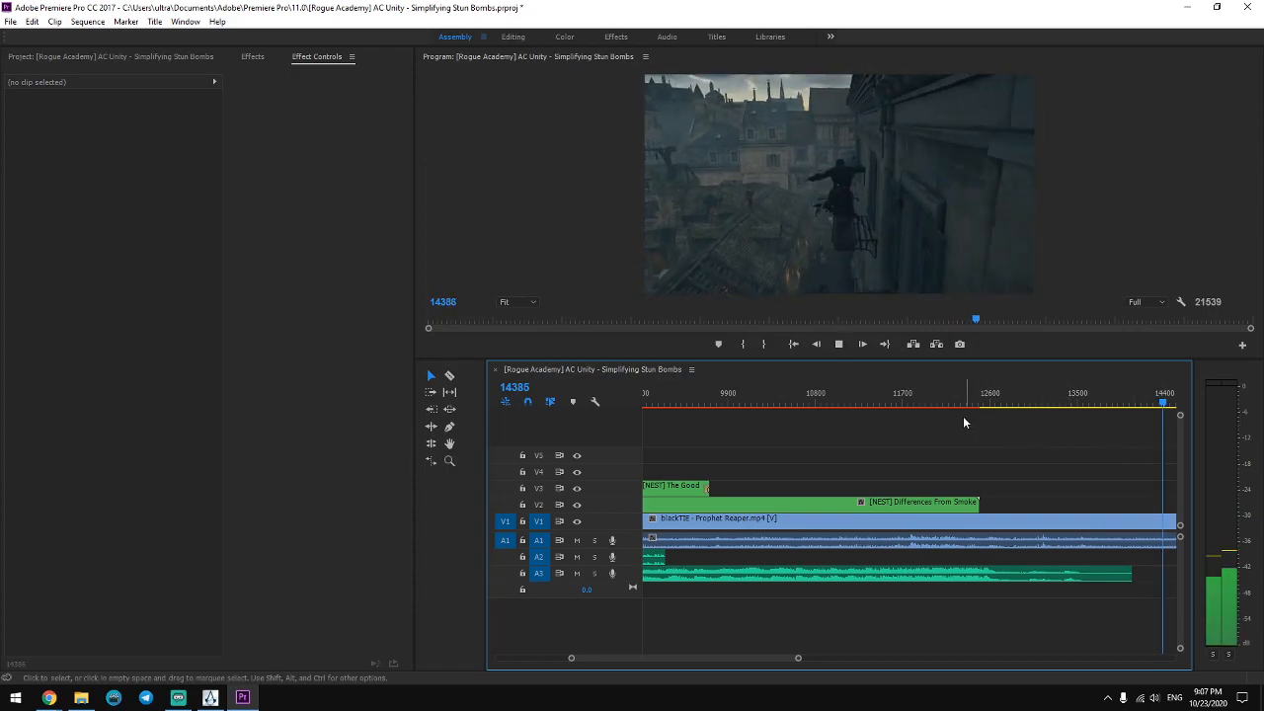
{"action": "left_click_drag", "start_coordinate": [673, 403], "coordinate": [1178, 475]}
{"action": "key", "text": "space"}
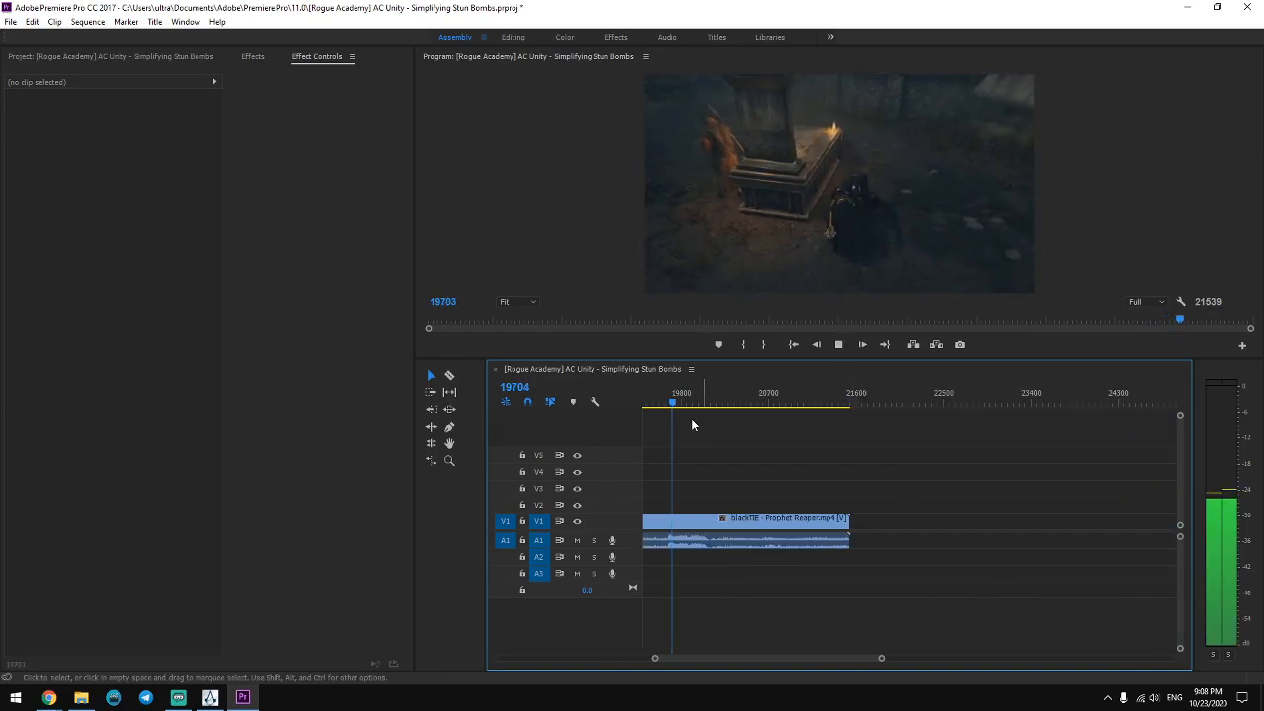
{"action": "key", "text": "space"}
Delete the Prophet Reaper segment that follows the split.
{"action": "left_click_drag", "start_coordinate": [644, 656], "coordinate": [499, 657]}
{"action": "left_click", "coordinate": [847, 520]}
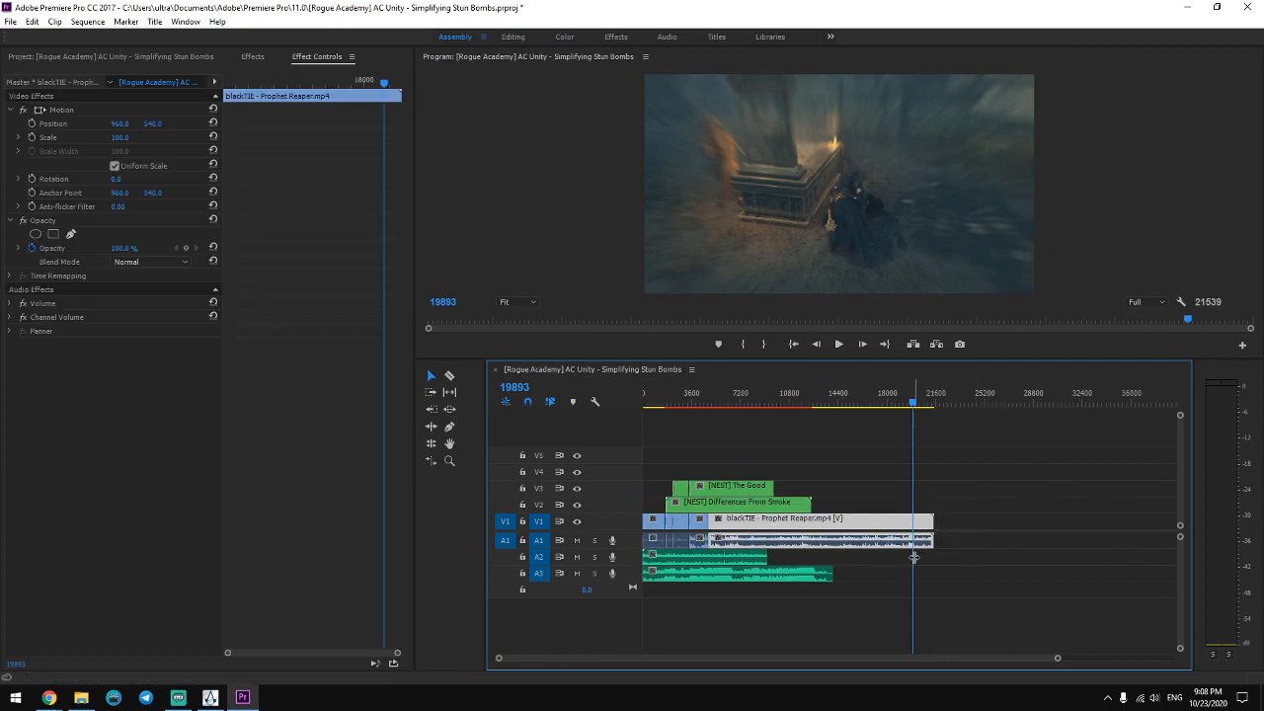
{"action": "key", "text": "Delete"}
Check the changeover from The Bad to The Good banner around the cut into the Prophet Reaper clip.
{"action": "left_click", "coordinate": [702, 401]}
{"action": "key", "text": "="}
{"action": "key", "text": "="}
{"action": "key", "text": "="}
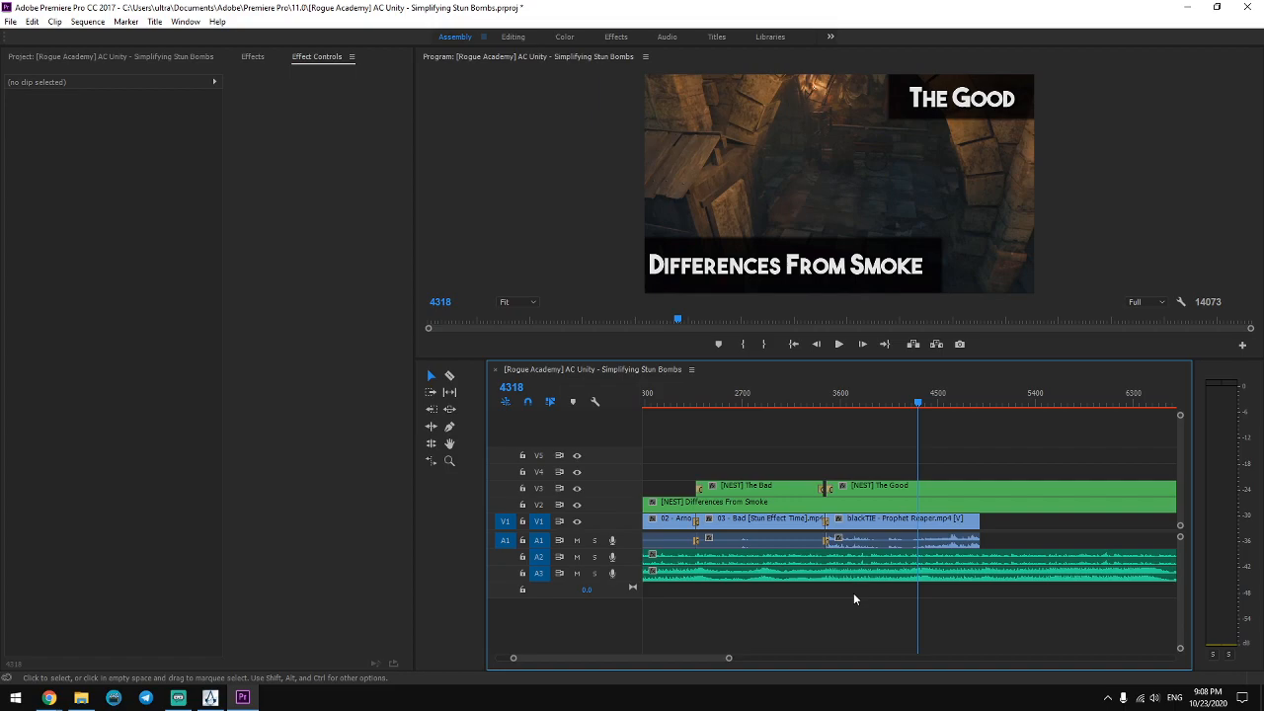
{"action": "left_click_drag", "start_coordinate": [875, 403], "coordinate": [826, 406]}
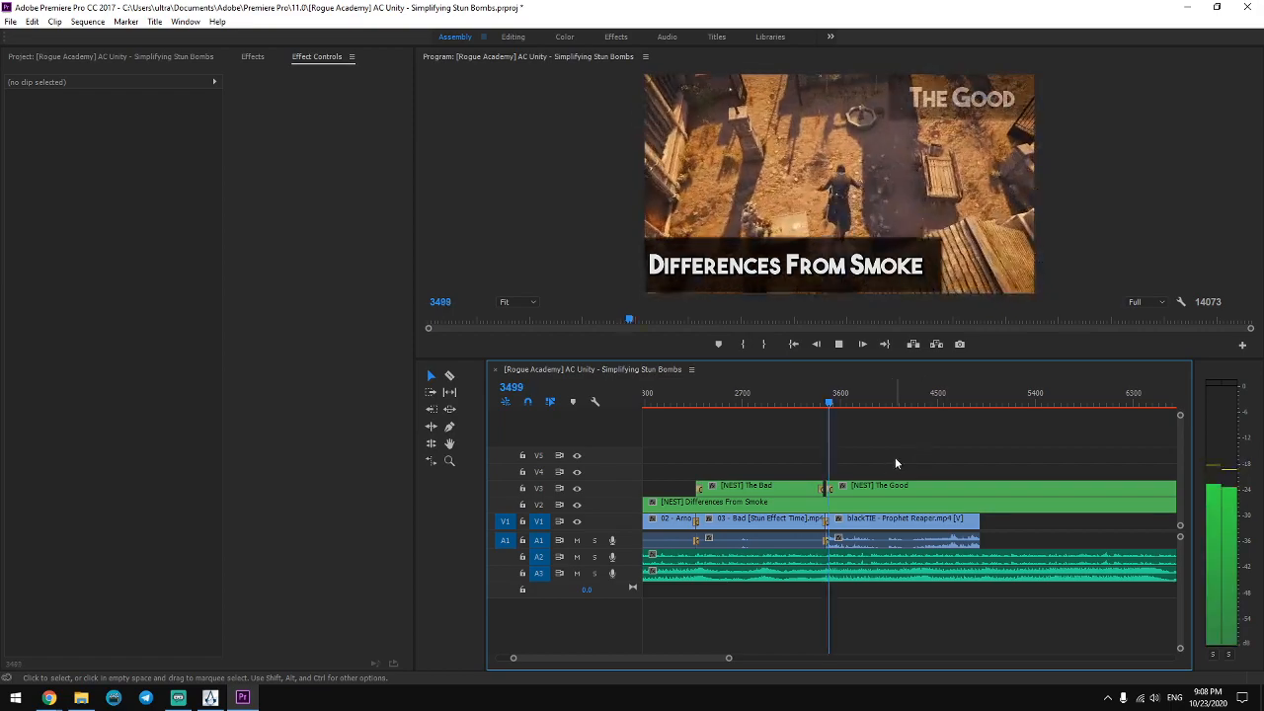
{"action": "key", "text": "space"}
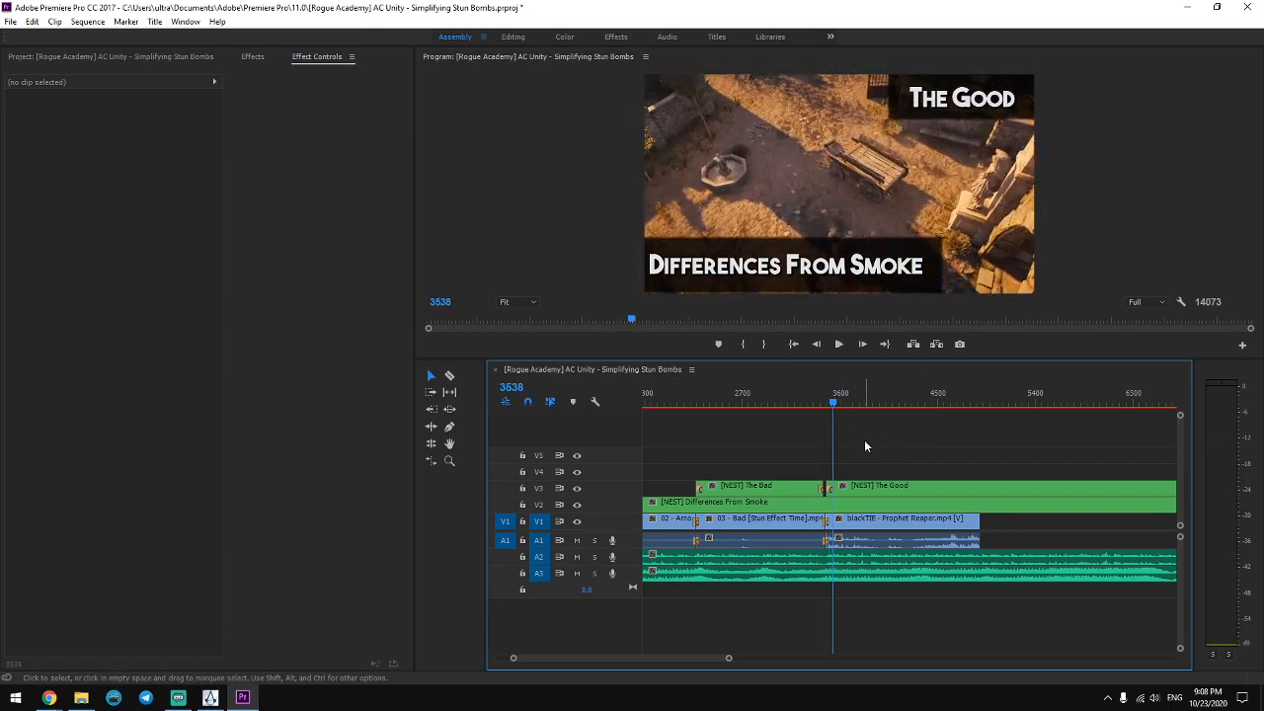
{"action": "key", "text": "="}
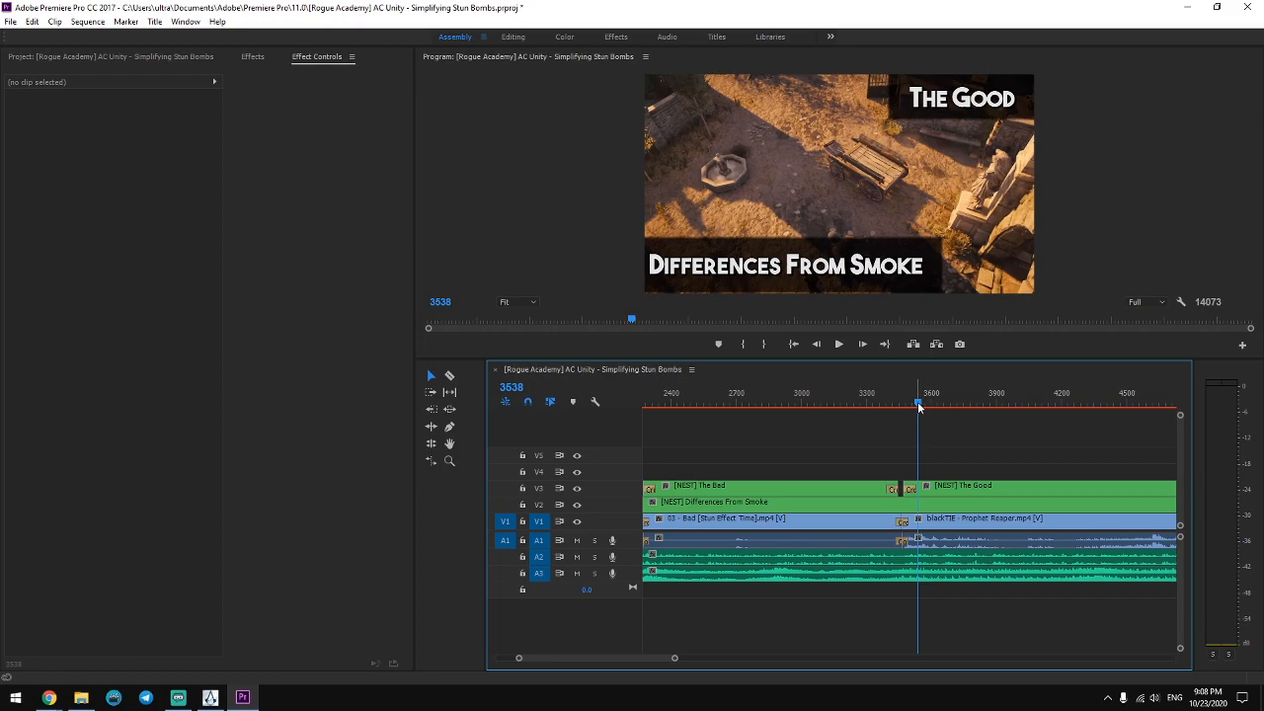
{"action": "left_click_drag", "start_coordinate": [918, 406], "coordinate": [899, 411]}
{"action": "key", "text": "="}
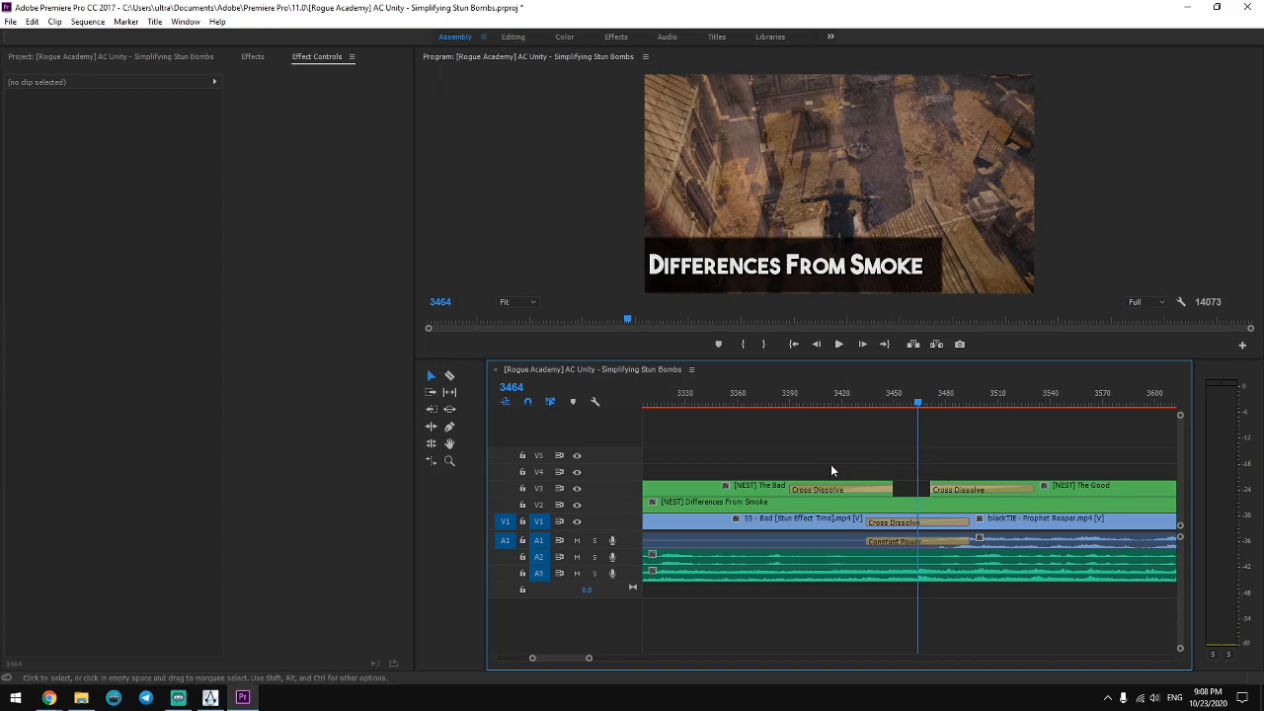
Create a new 1920 by 1080 title at 60 fps named blackTIE.
{"action": "left_click", "coordinate": [124, 56]}
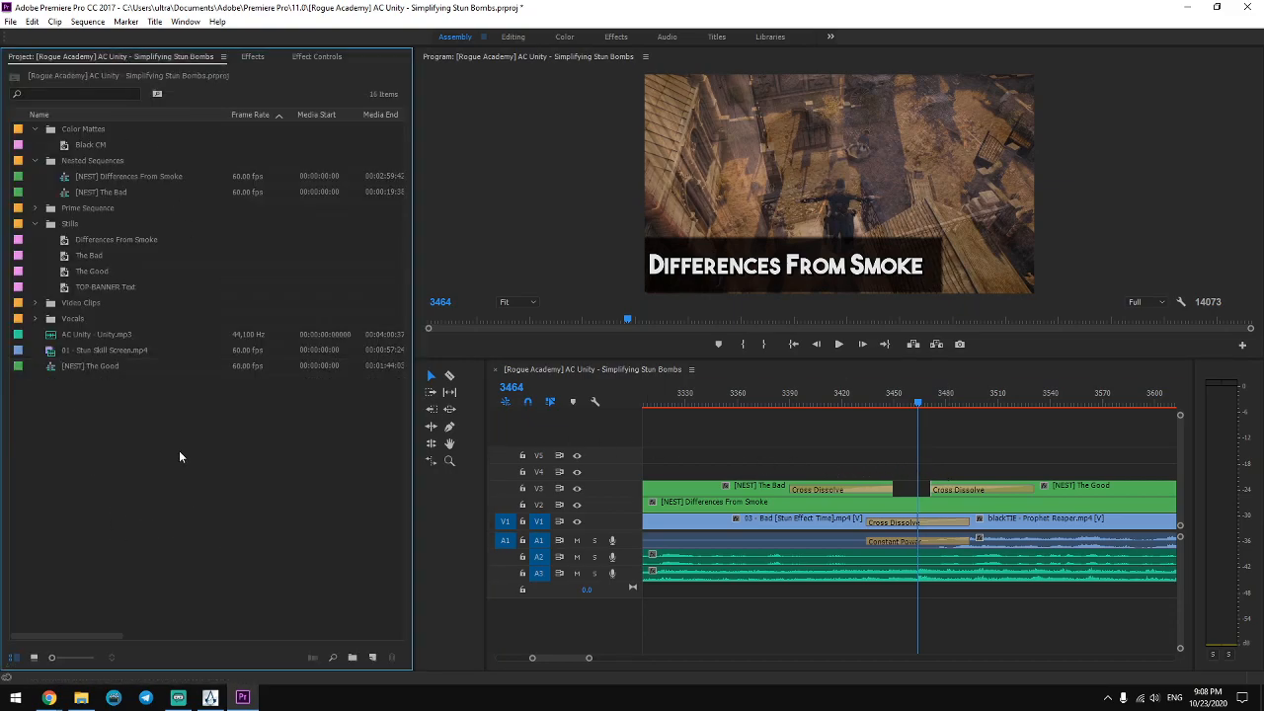
{"action": "key", "text": "ctrl+t"}
{"action": "type", "text": "blackTIE"}
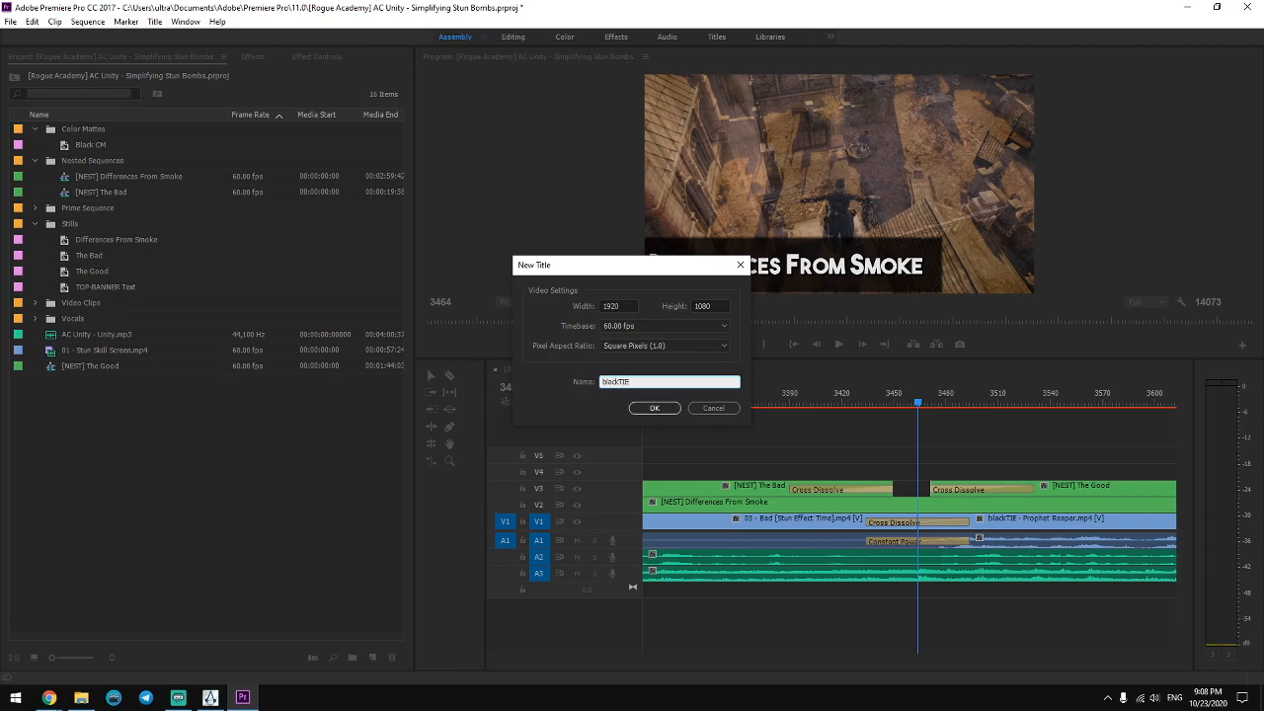
{"action": "key", "text": "Return"}
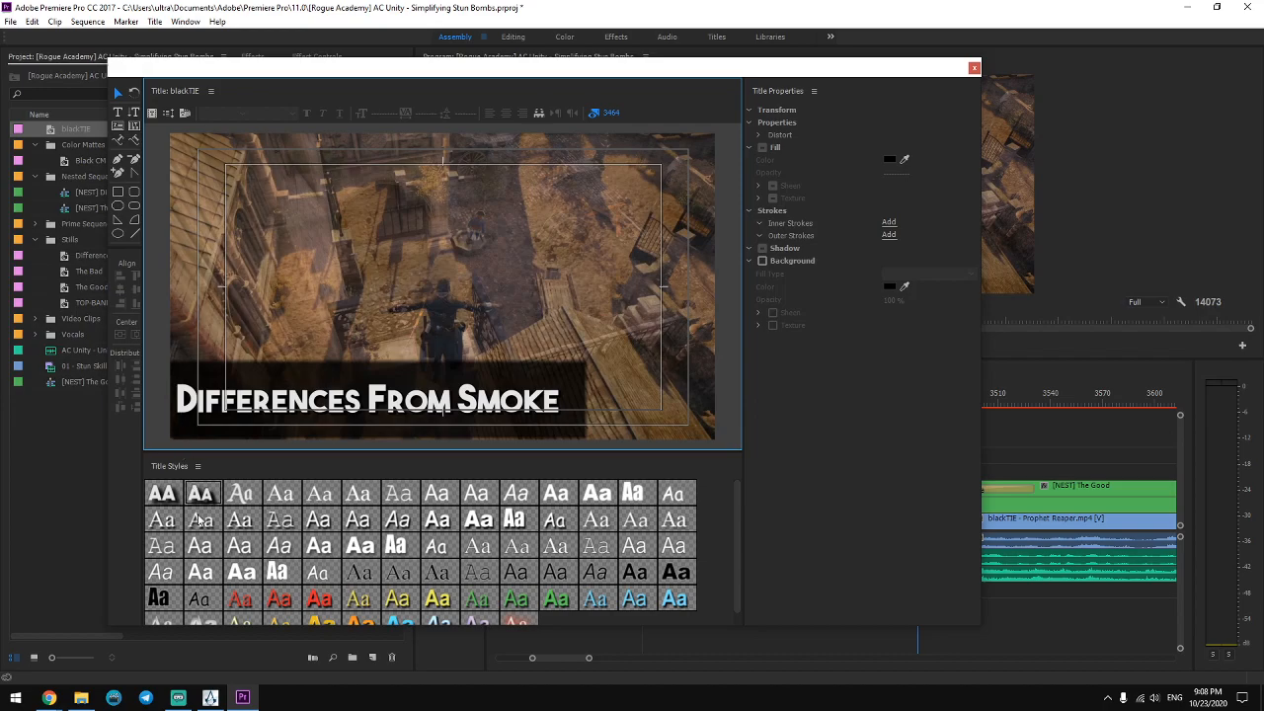
Add the text "Video by blackTIE" to the title in the white Bold Font style with a black outer stroke.
{"action": "left_click", "coordinate": [117, 112]}
{"action": "left_click", "coordinate": [319, 222]}
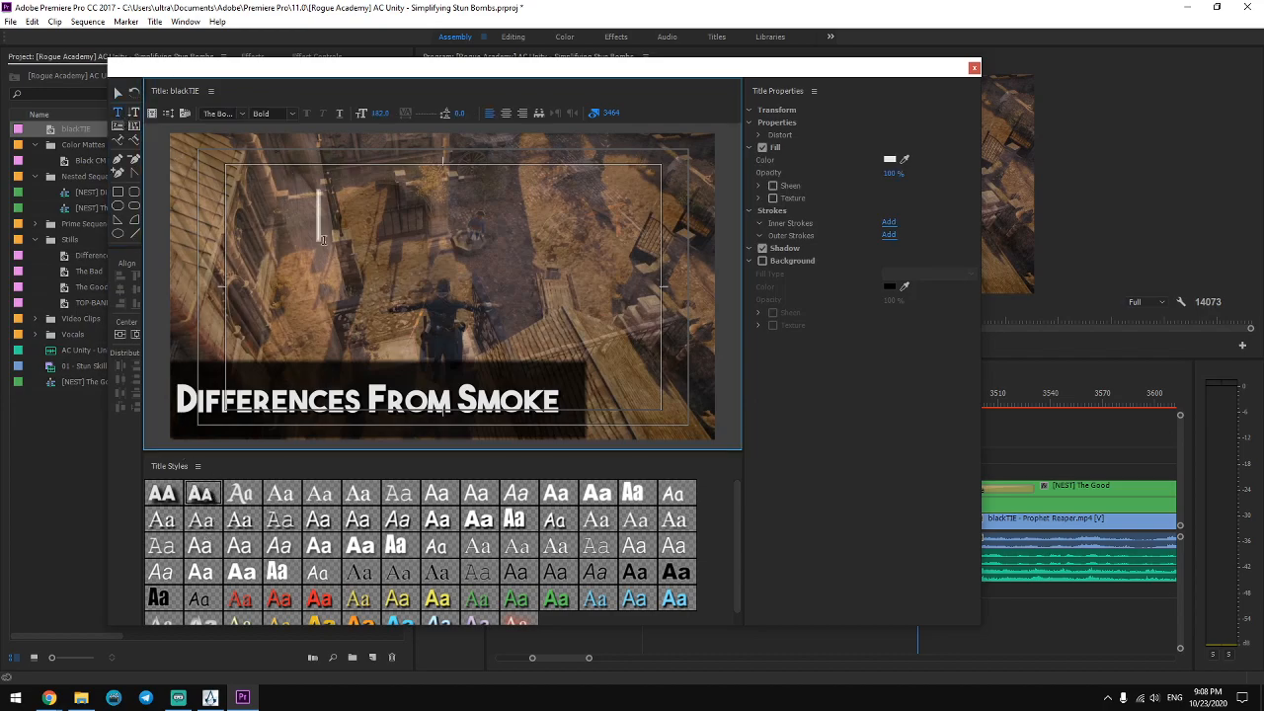
{"action": "left_click", "coordinate": [200, 494]}
{"action": "left_click", "coordinate": [327, 220]}
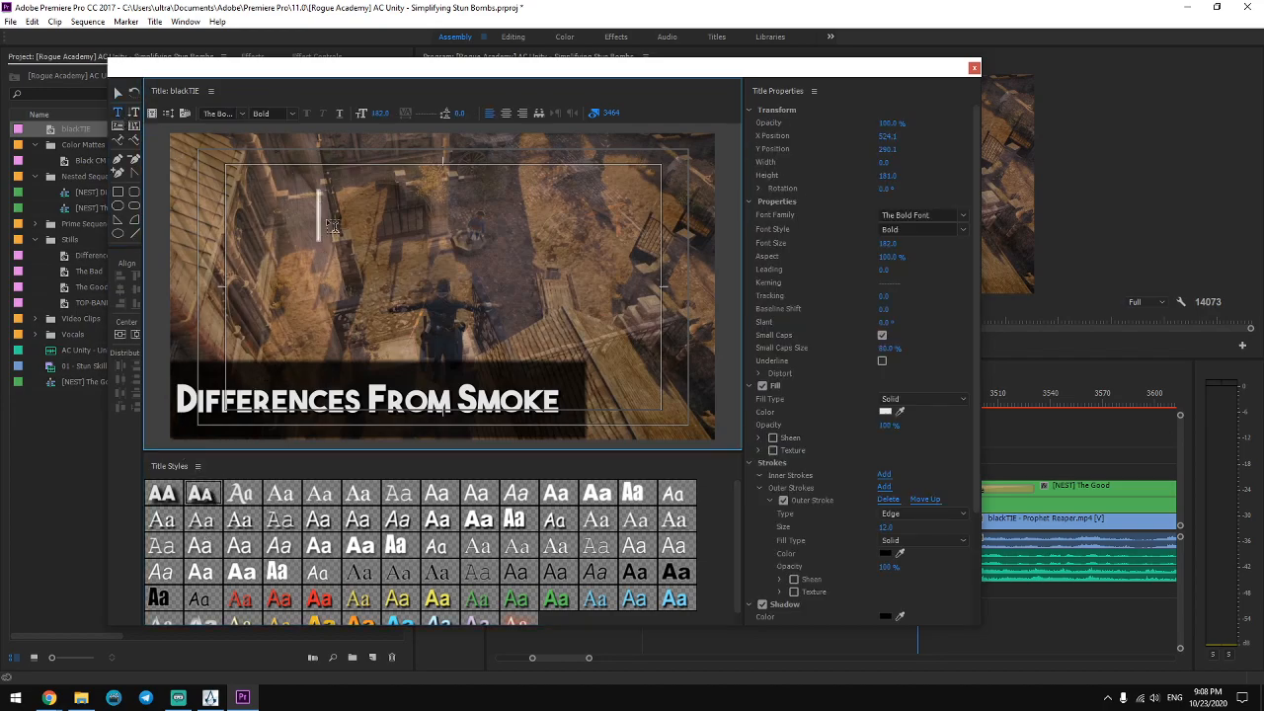
{"action": "type", "text": "Video by"}
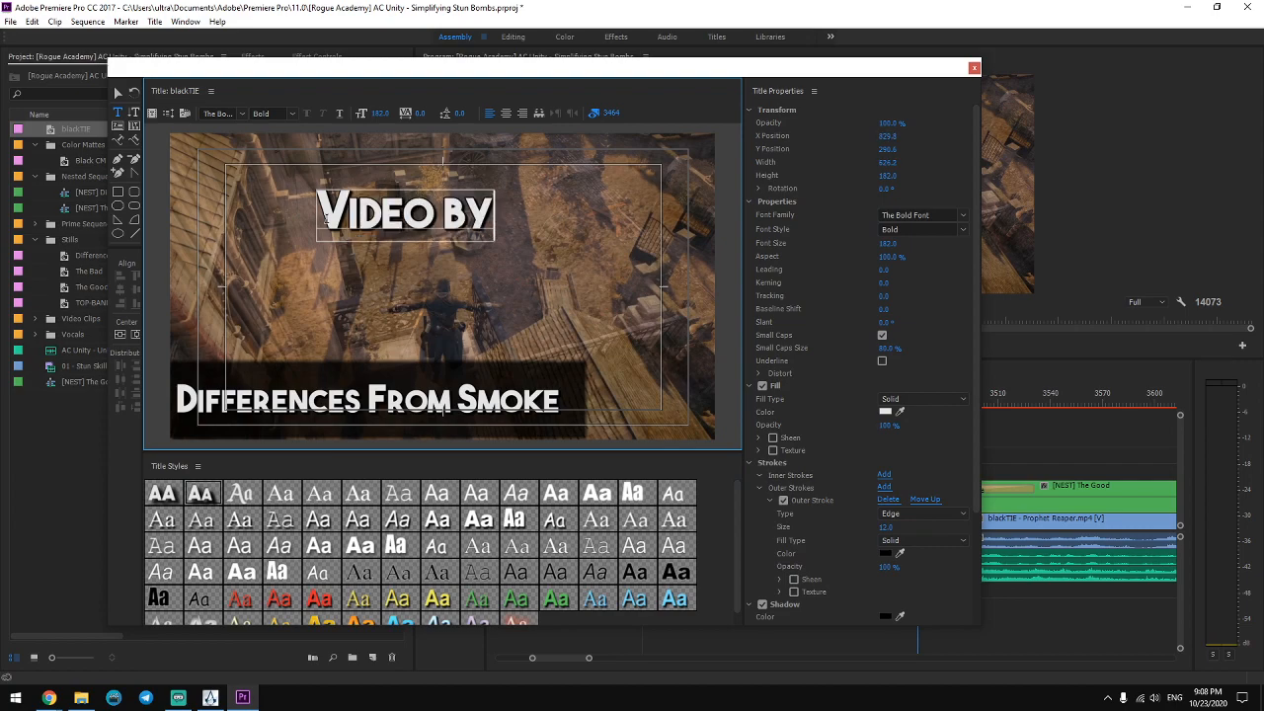
{"action": "type", "text": " blackTIE"}
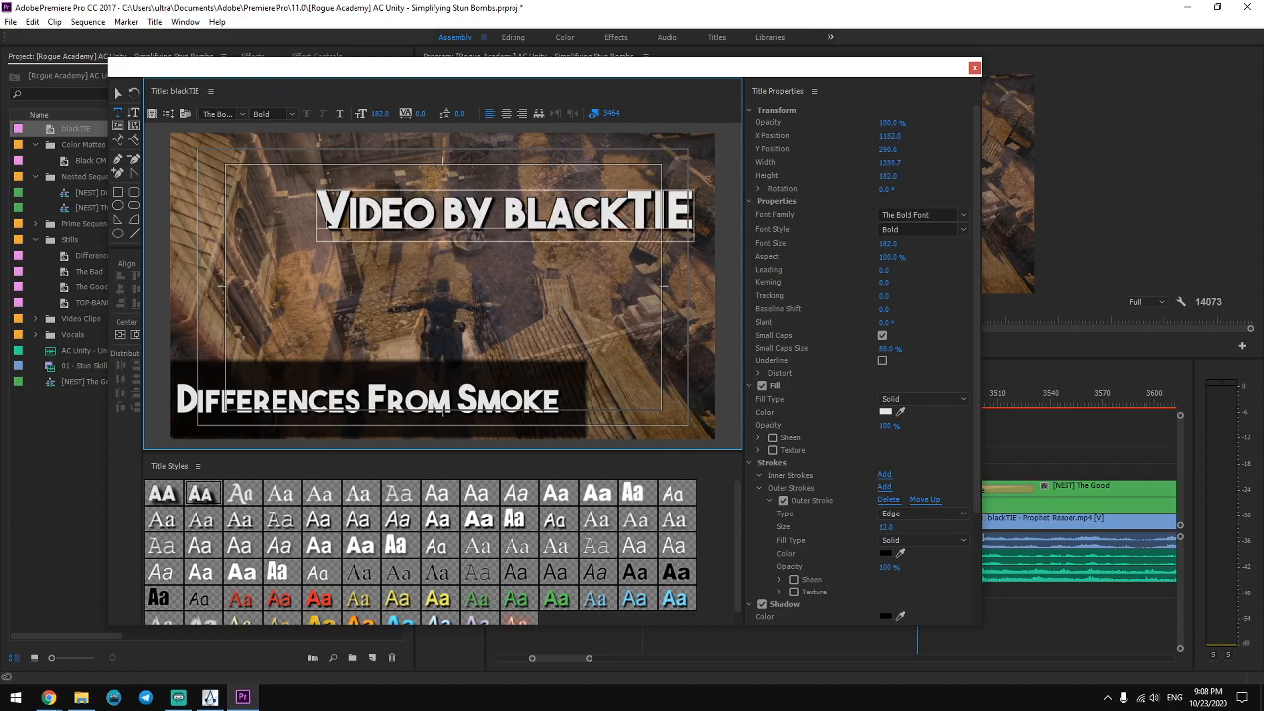
{"action": "key", "text": "Escape"}
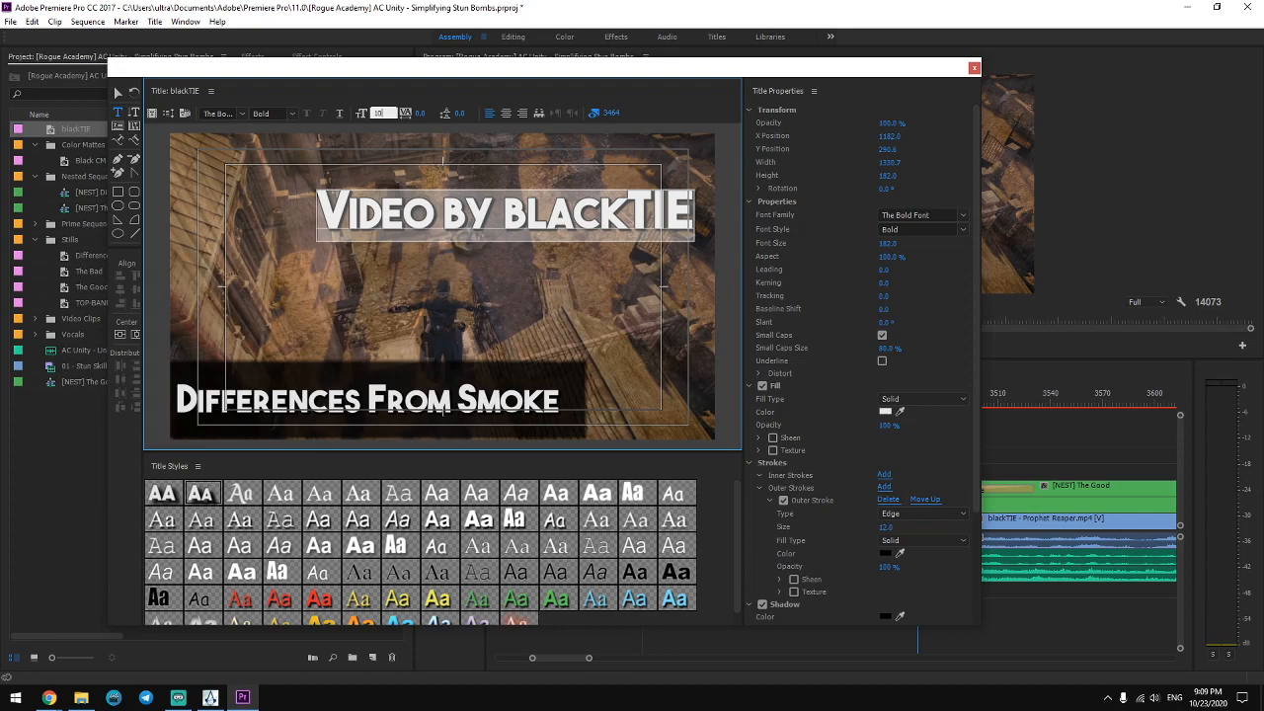
Reduce the credit text's font size to 100.
{"action": "type", "text": "10"}
{"action": "key", "text": "Return"}
{"action": "left_click", "coordinate": [381, 112]}
{"action": "key", "text": "Return"}
{"action": "left_click", "coordinate": [383, 112]}
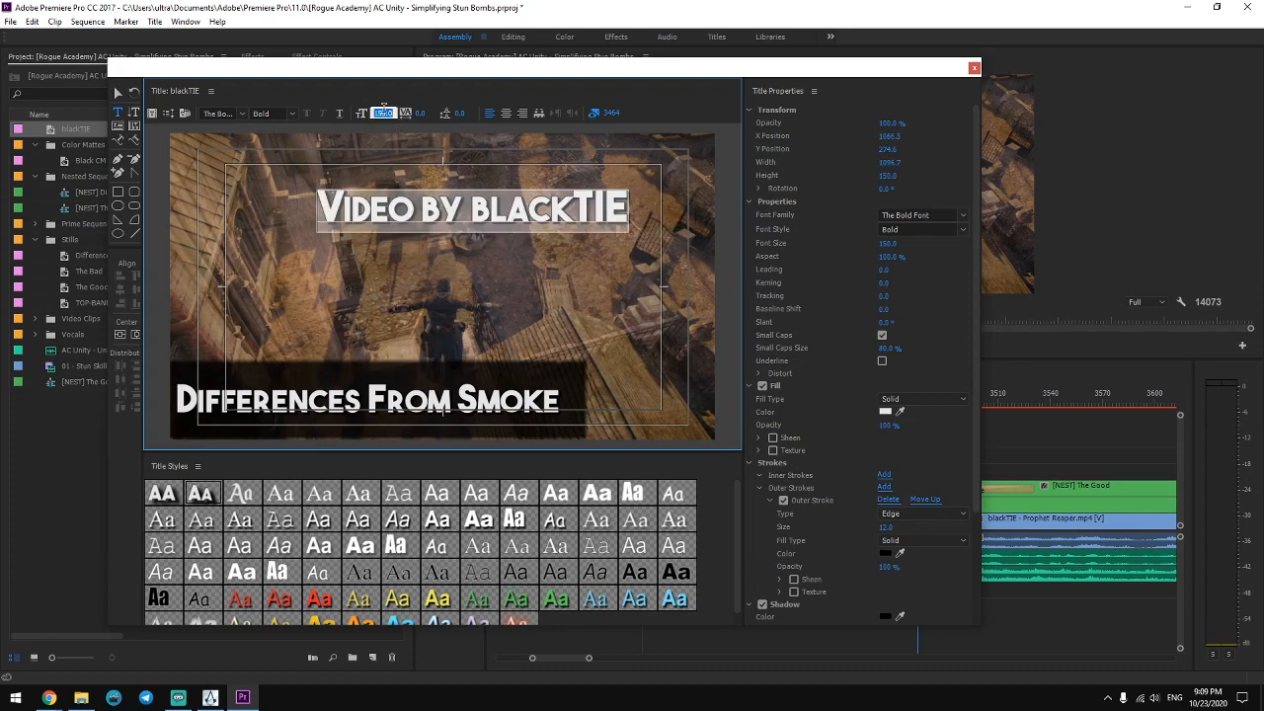
{"action": "type", "text": "120"}
{"action": "key", "text": "Return"}
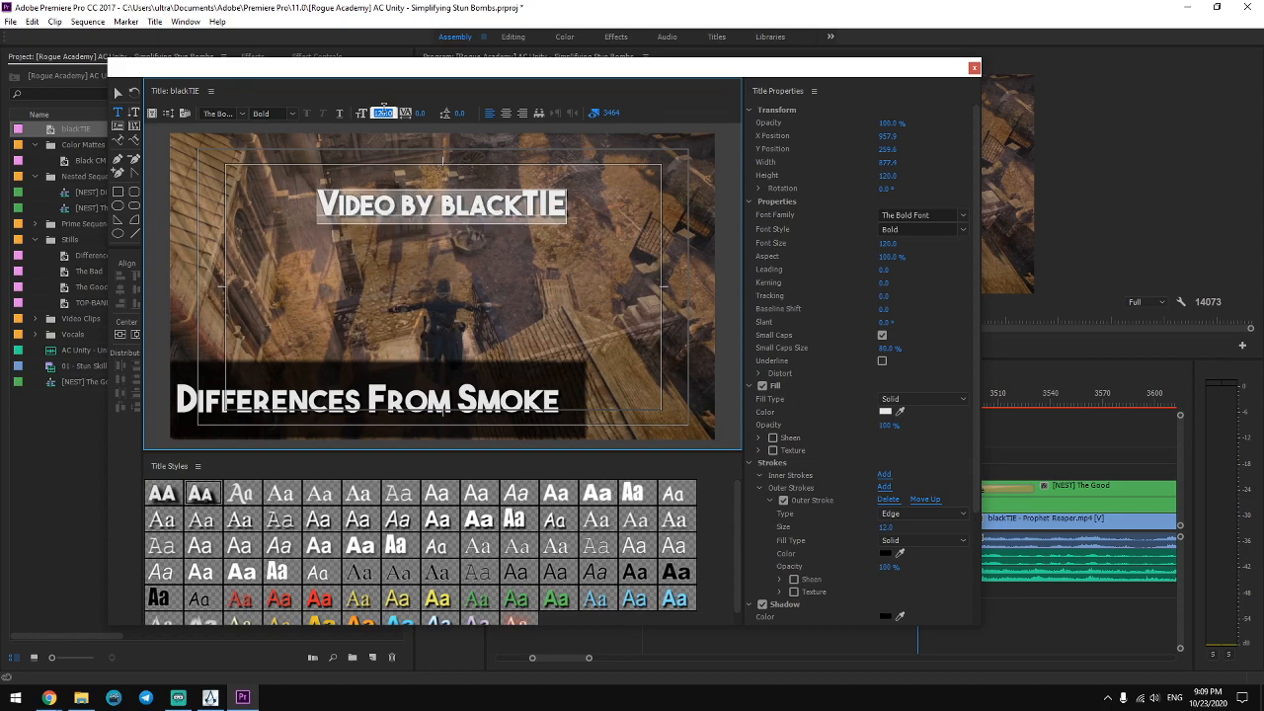
{"action": "type", "text": "110"}
{"action": "key", "text": "Return"}
{"action": "left_click", "coordinate": [383, 113]}
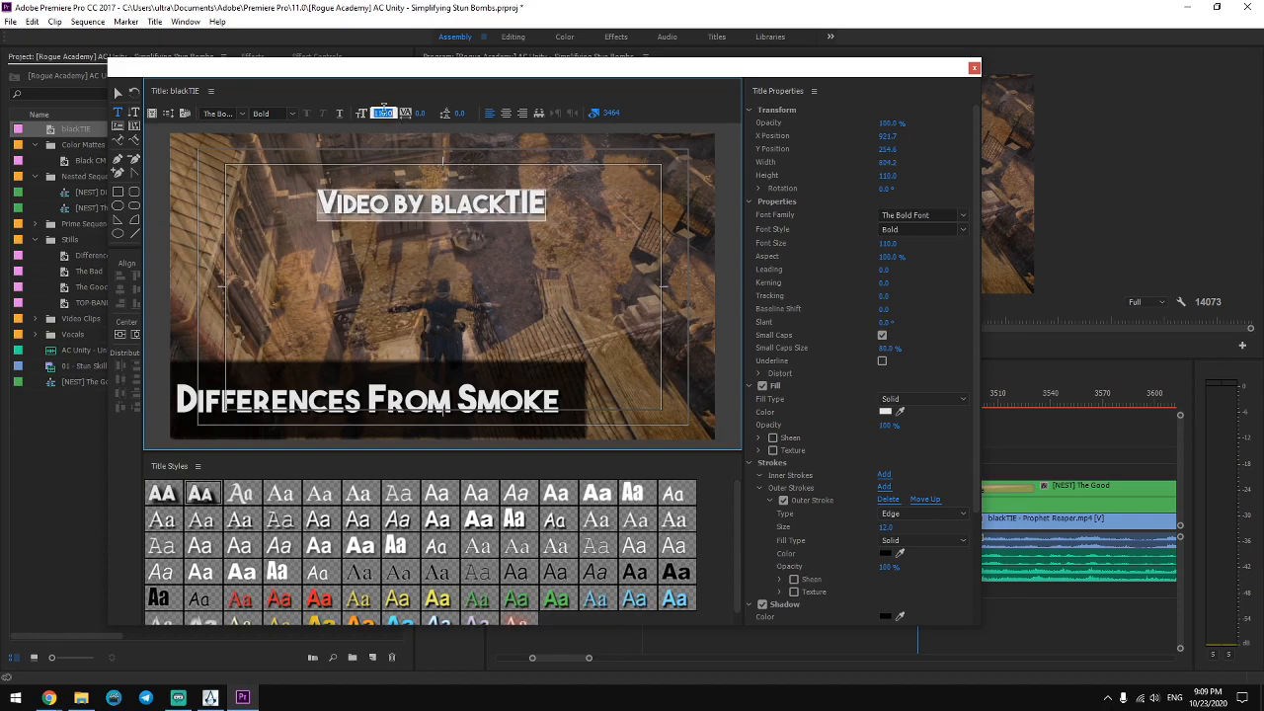
{"action": "key", "text": "Return"}
{"action": "left_click", "coordinate": [384, 112]}
{"action": "type", "text": "100"}
{"action": "key", "text": "Return"}
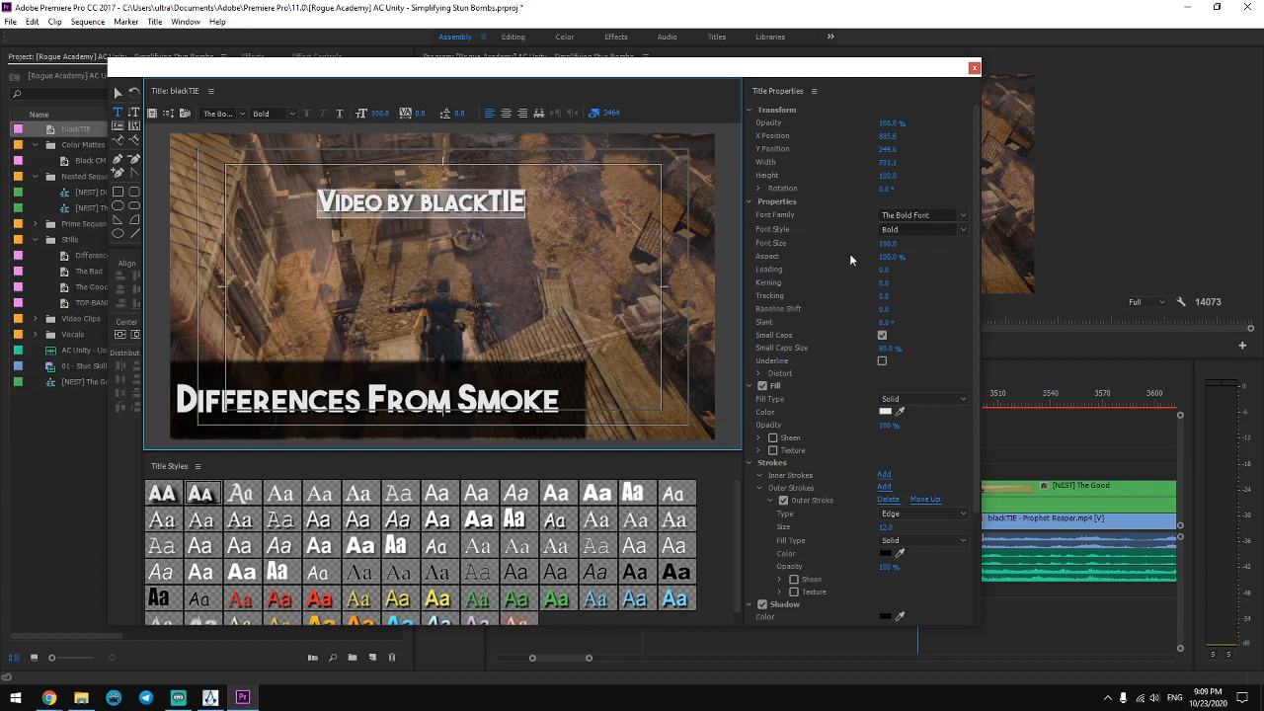
Slant the credit text by 5° and enclose it in parentheses.
{"action": "left_click", "coordinate": [882, 322]}
{"action": "type", "text": "5"}
{"action": "key", "text": "Return"}
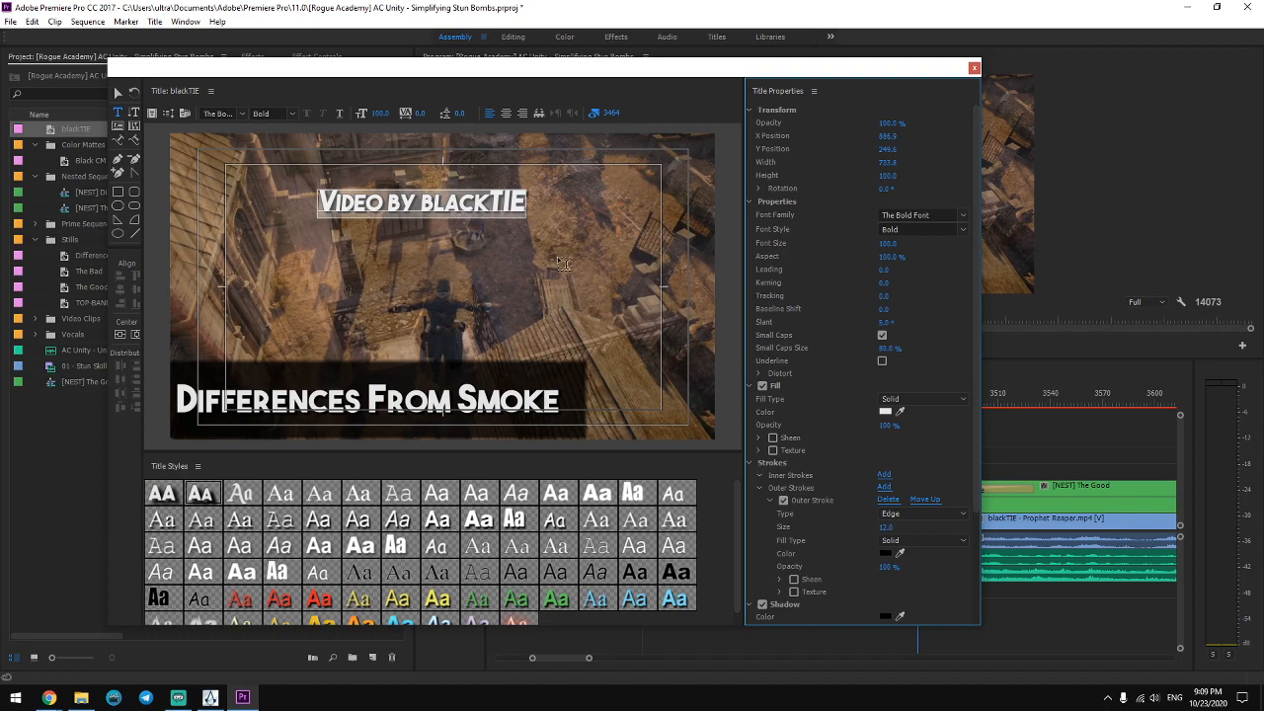
{"action": "left_click", "coordinate": [490, 210]}
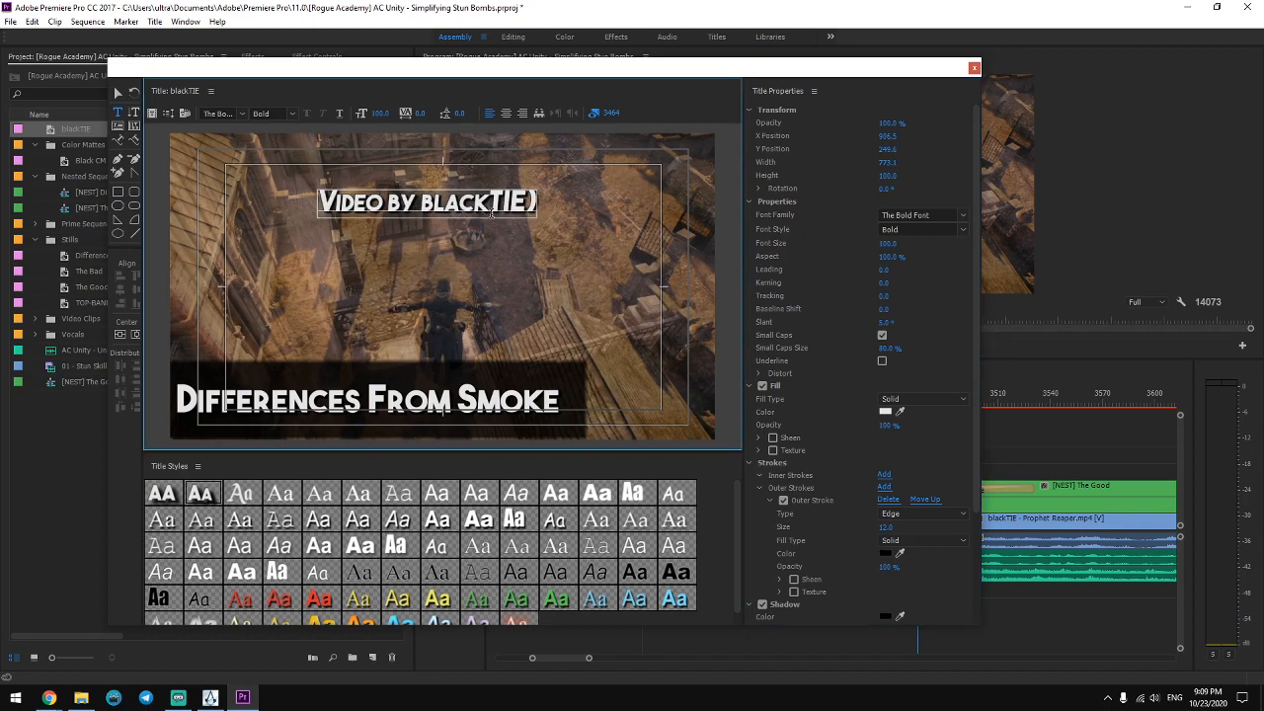
{"action": "type", "text": "("}
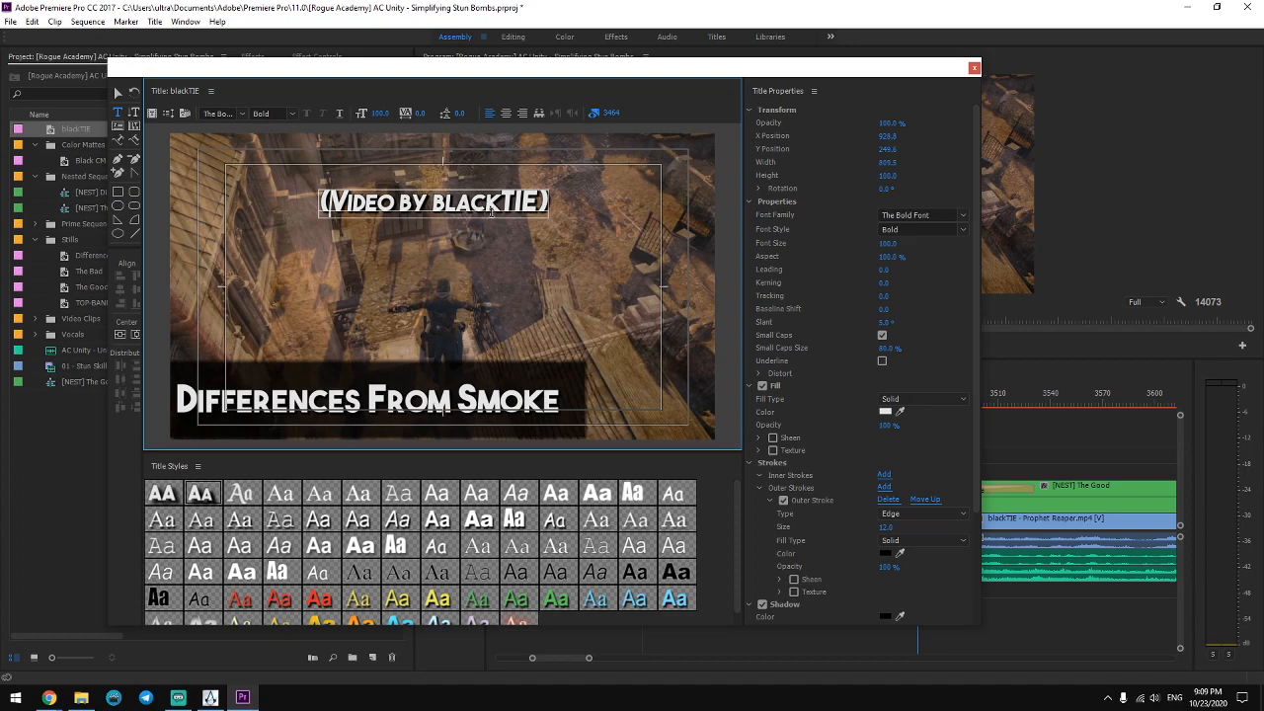
Move the credit text into the upper-left corner of the video frame and close the title.
{"action": "left_click", "coordinate": [118, 92]}
{"action": "left_click_drag", "start_coordinate": [377, 205], "coordinate": [241, 159]}
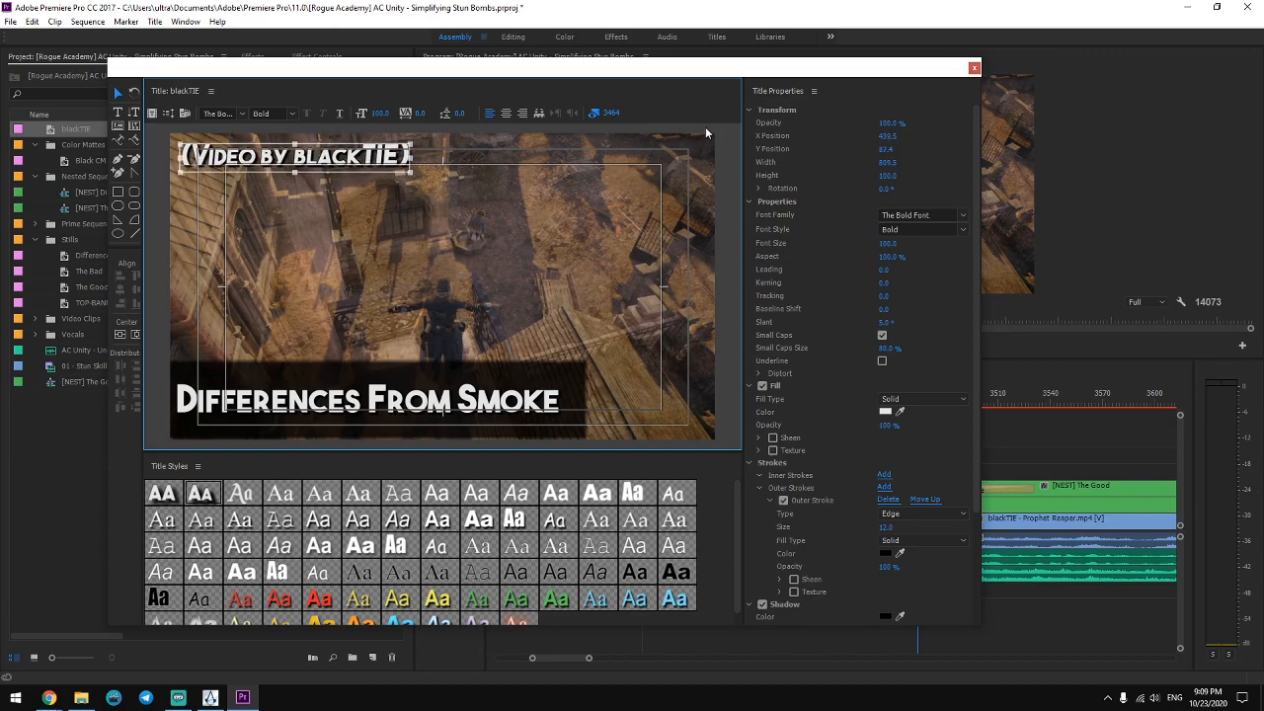
{"action": "key", "text": "ctrl+w"}
File the blackTIE title in the Stills bin and place it on V4 at frame 3464 with Cross Dissolves at both ends.
{"action": "left_click", "coordinate": [52, 131]}
{"action": "left_click_drag", "start_coordinate": [67, 248], "coordinate": [930, 472]}
{"action": "left_click", "coordinate": [961, 466]}
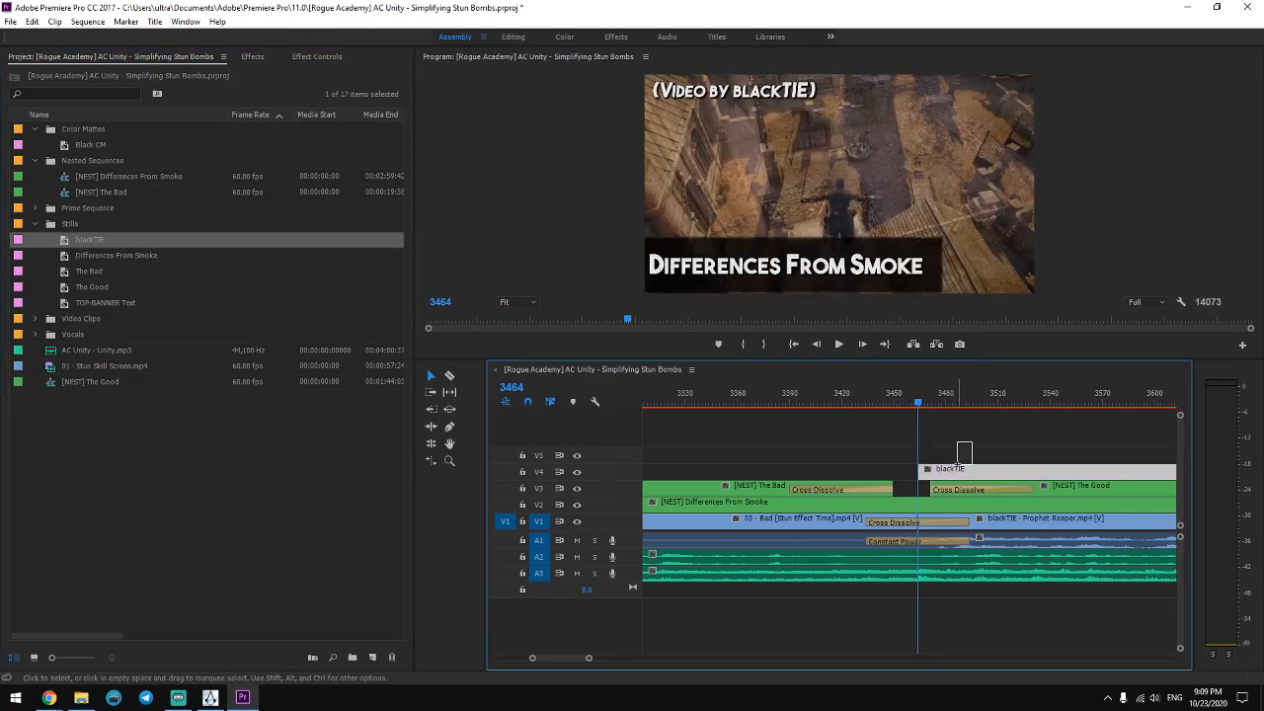
{"action": "key", "text": "ctrl+d"}
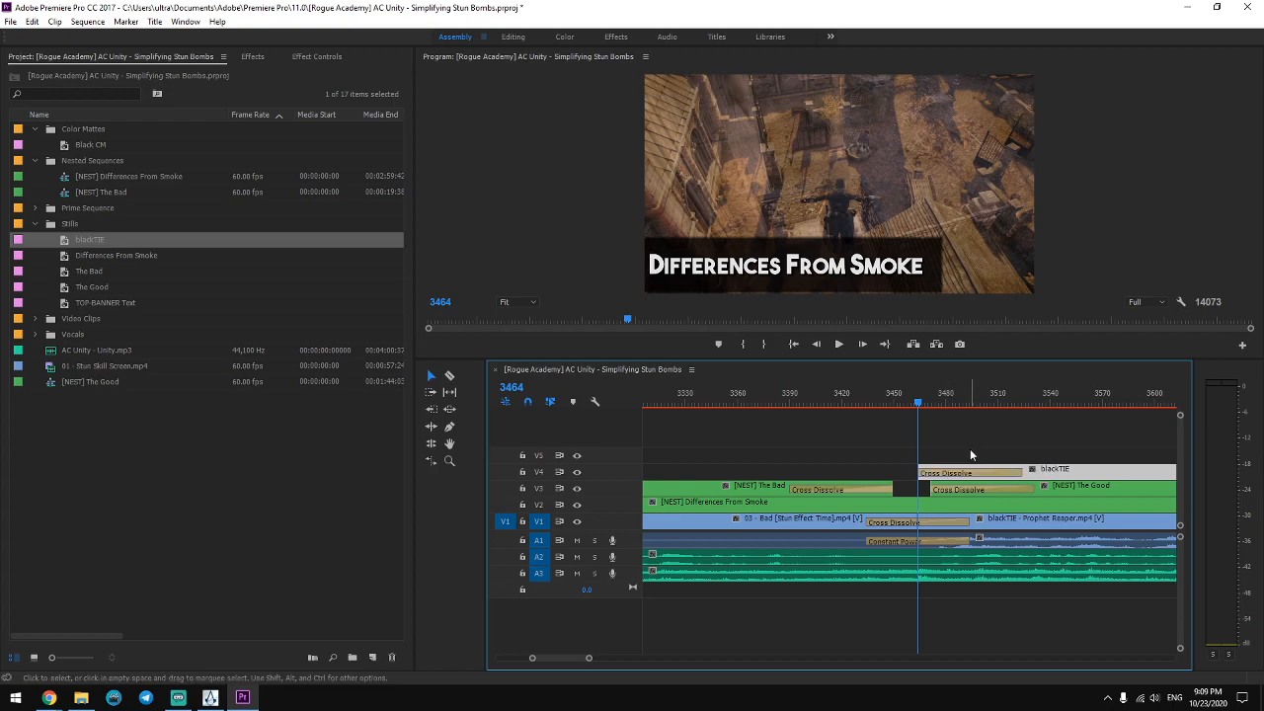
Play through the credit overlay and extend the end of the blackTIE clip to about frame 4240.
{"action": "key", "text": "space"}
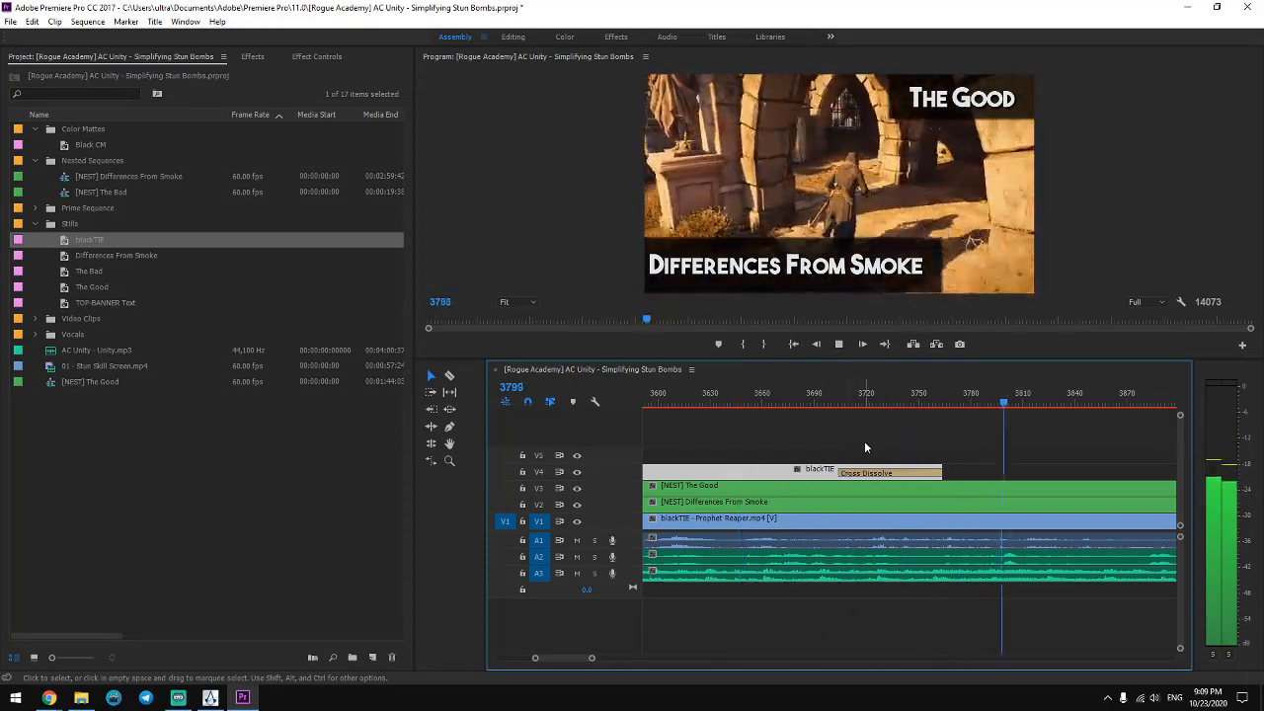
{"action": "left_click_drag", "start_coordinate": [592, 657], "coordinate": [652, 658]}
{"action": "left_click_drag", "start_coordinate": [873, 471], "coordinate": [1037, 471]}
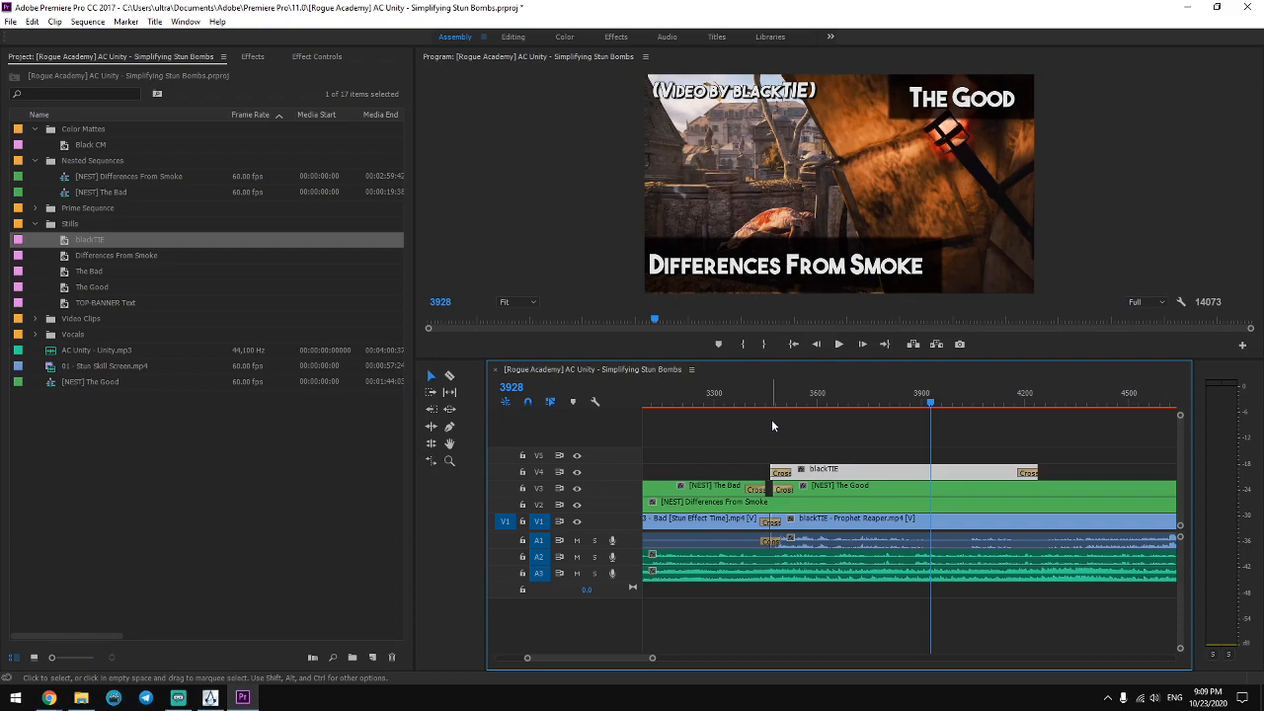
In the nested The Good sequence, place 01 - Stun Skill Screen.mp4 beneath the banner and set Black CM's left crop to 0%.
{"action": "double_click", "coordinate": [846, 485]}
{"action": "key", "text": "shift+e"}
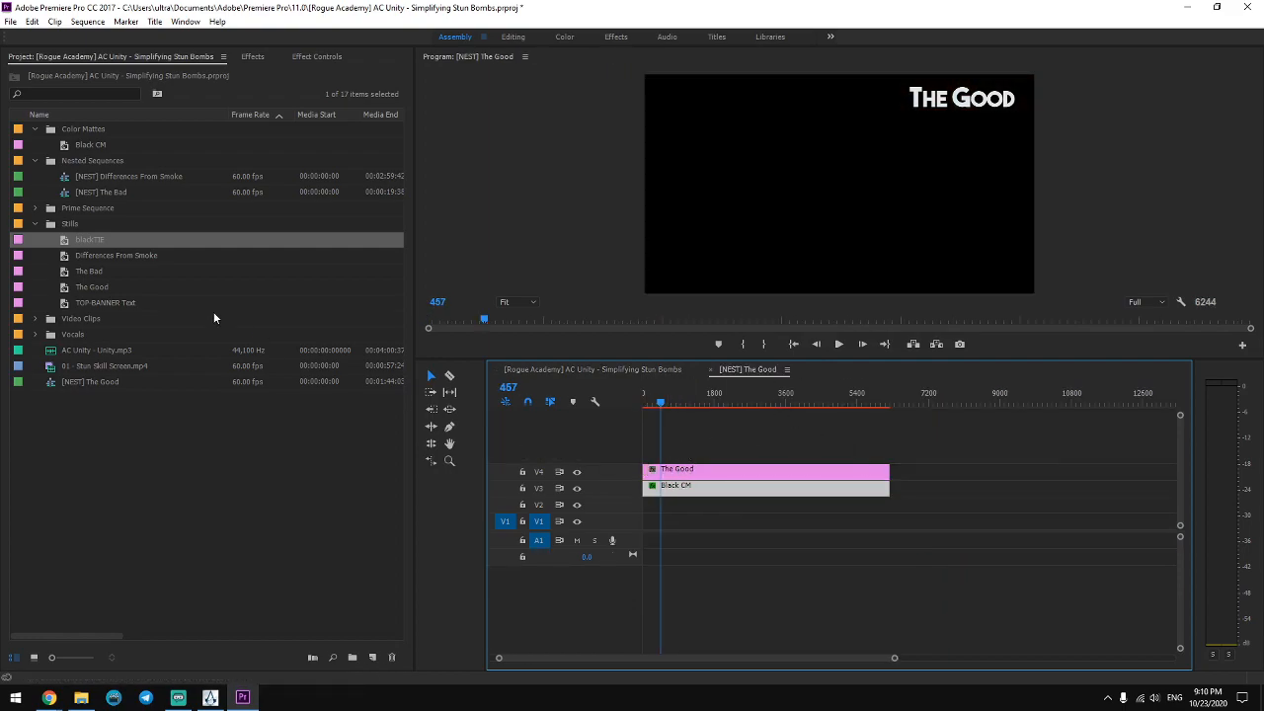
{"action": "left_click_drag", "start_coordinate": [83, 367], "coordinate": [738, 492]}
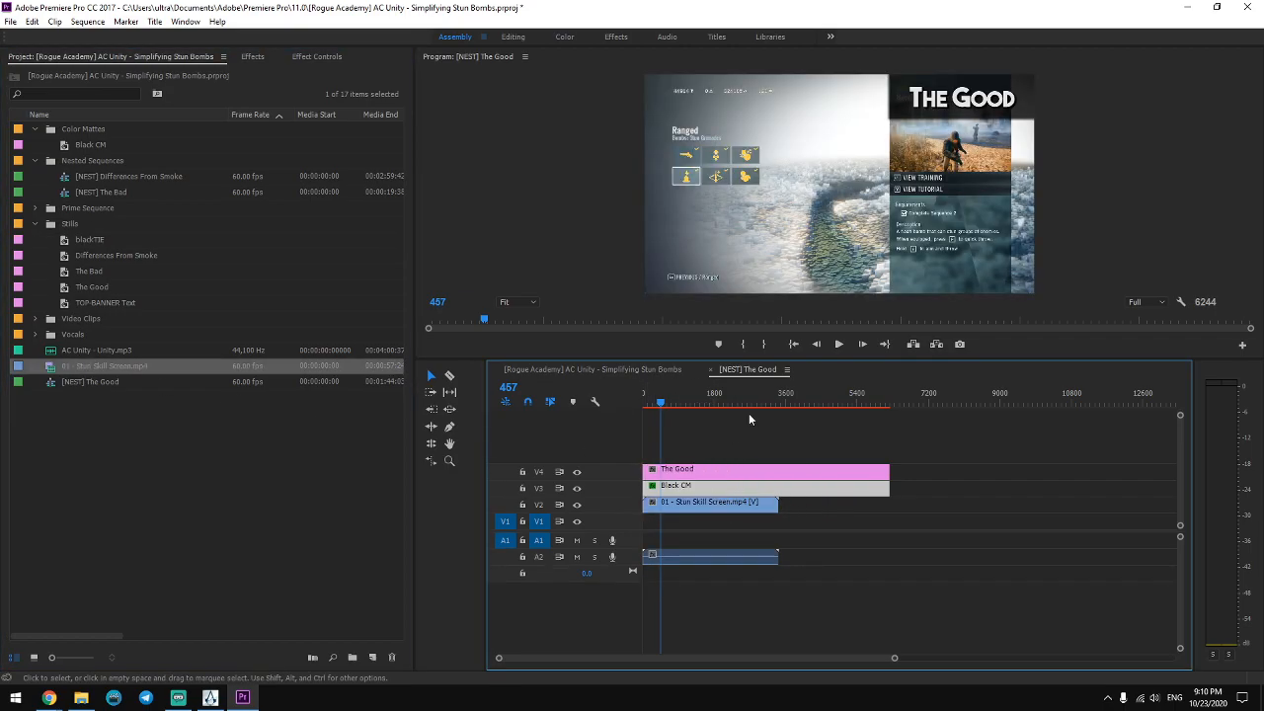
{"action": "left_click", "coordinate": [316, 56]}
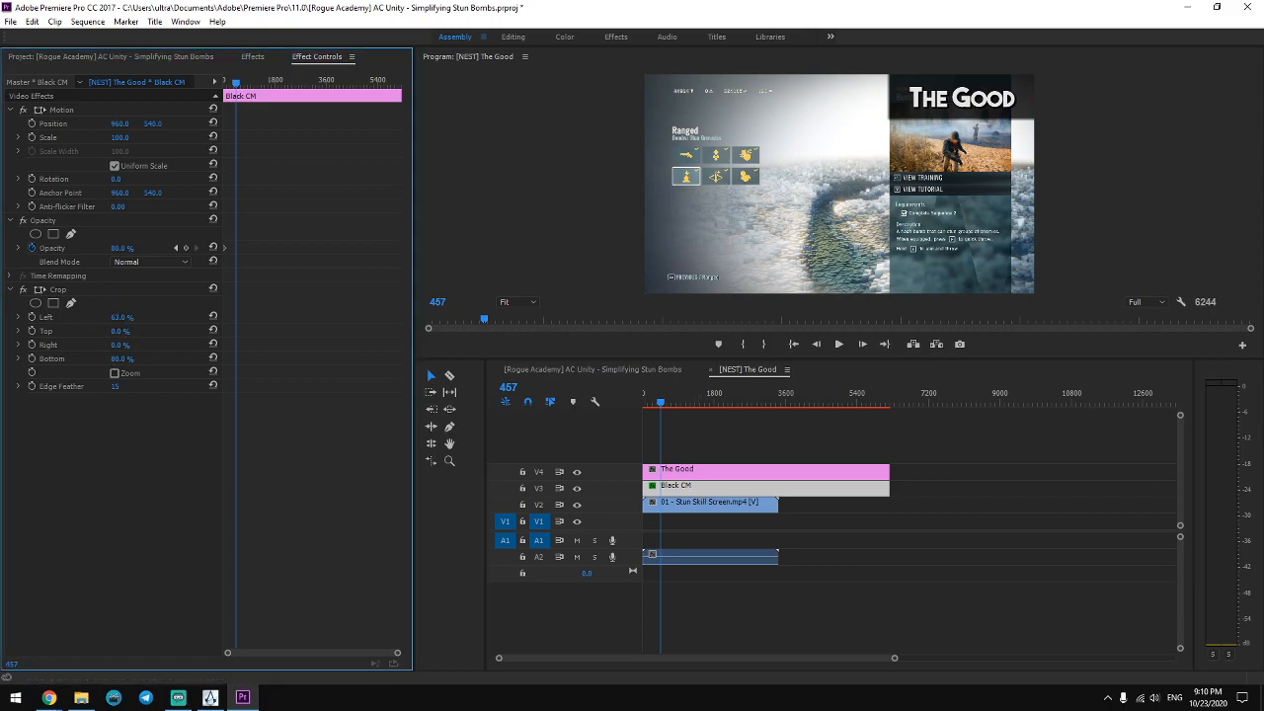
{"action": "left_click", "coordinate": [125, 318]}
{"action": "type", "text": "0"}
{"action": "key", "text": "Return"}
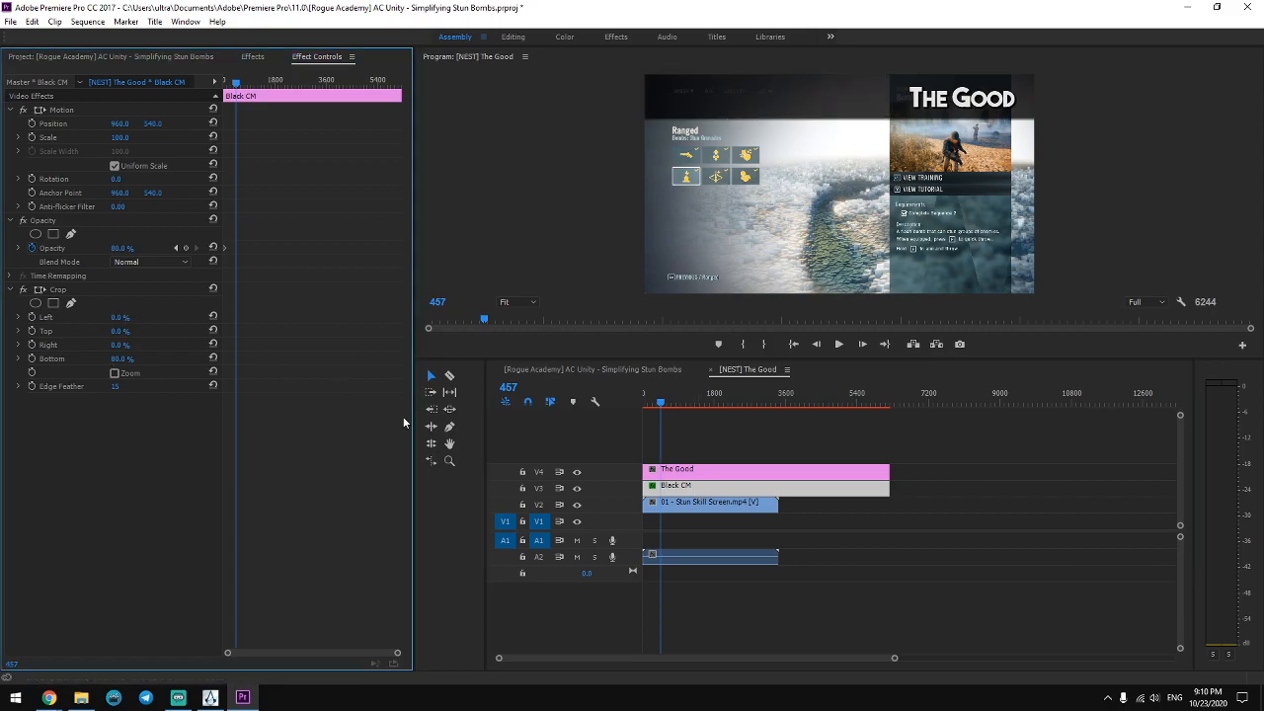
Delete the Stun Skill Screen clip from the nested sequence and return to the main sequence.
{"action": "left_click", "coordinate": [727, 543]}
{"action": "left_click", "coordinate": [726, 502]}
{"action": "key", "text": "Delete"}
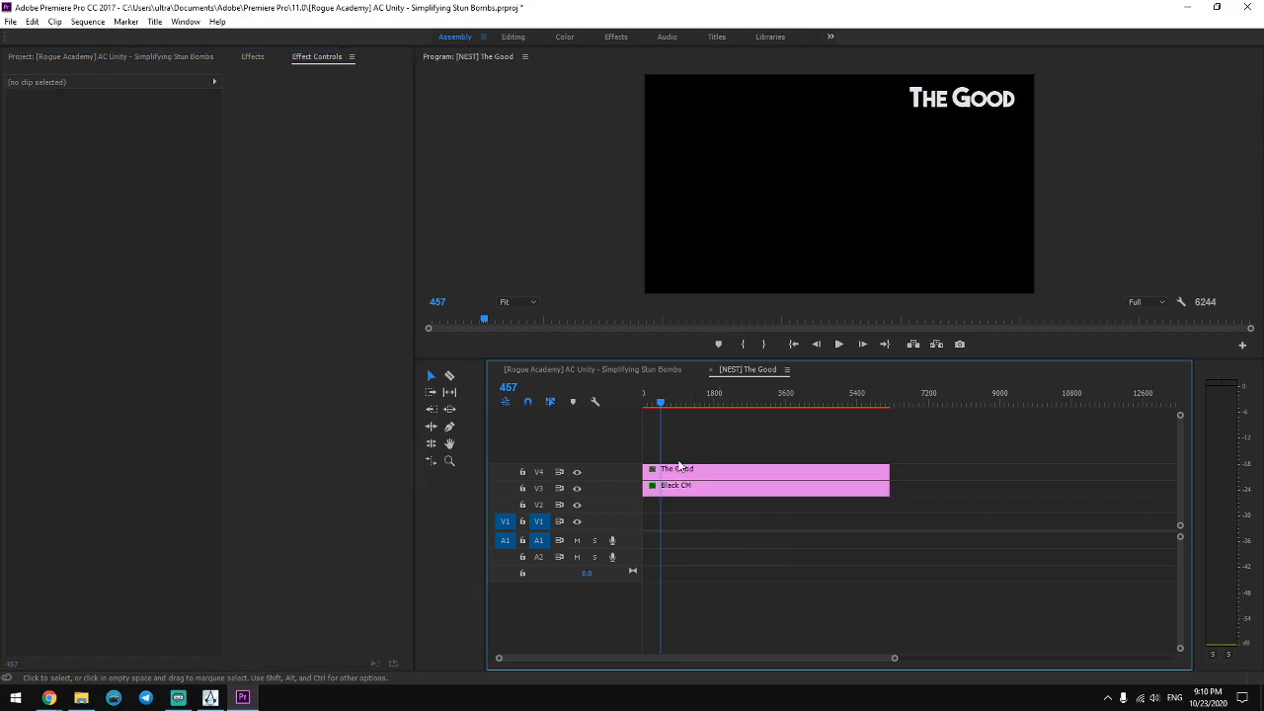
{"action": "left_click", "coordinate": [710, 369]}
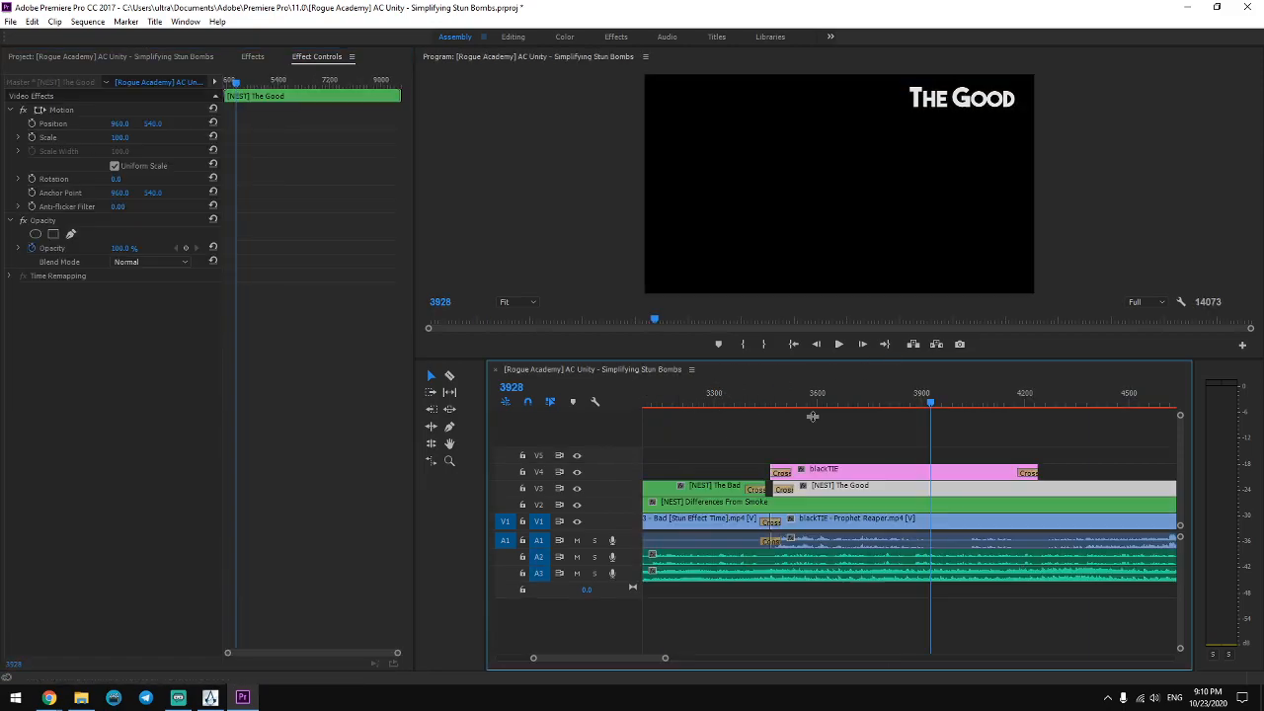
Open the blackTIE title from the timeline for editing and undo the accidental replacement of its text.
{"action": "double_click", "coordinate": [839, 476]}
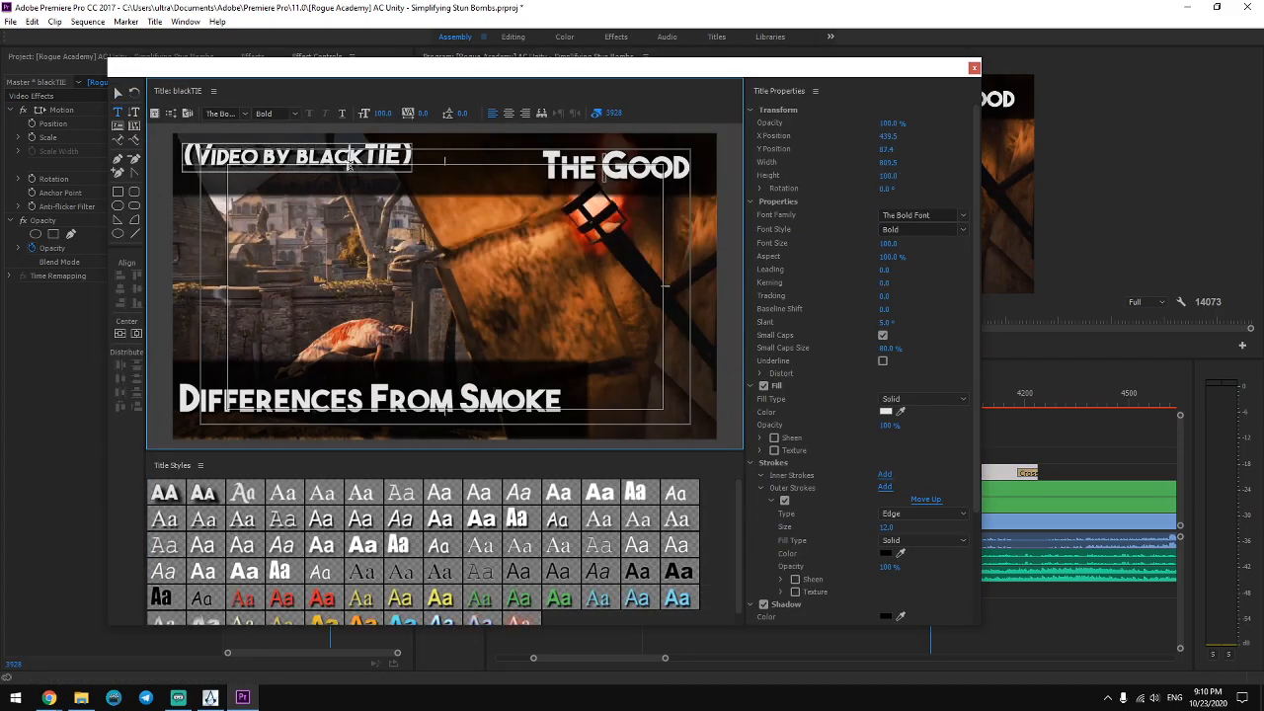
{"action": "triple_click", "coordinate": [362, 170]}
{"action": "type", "text": "150"}
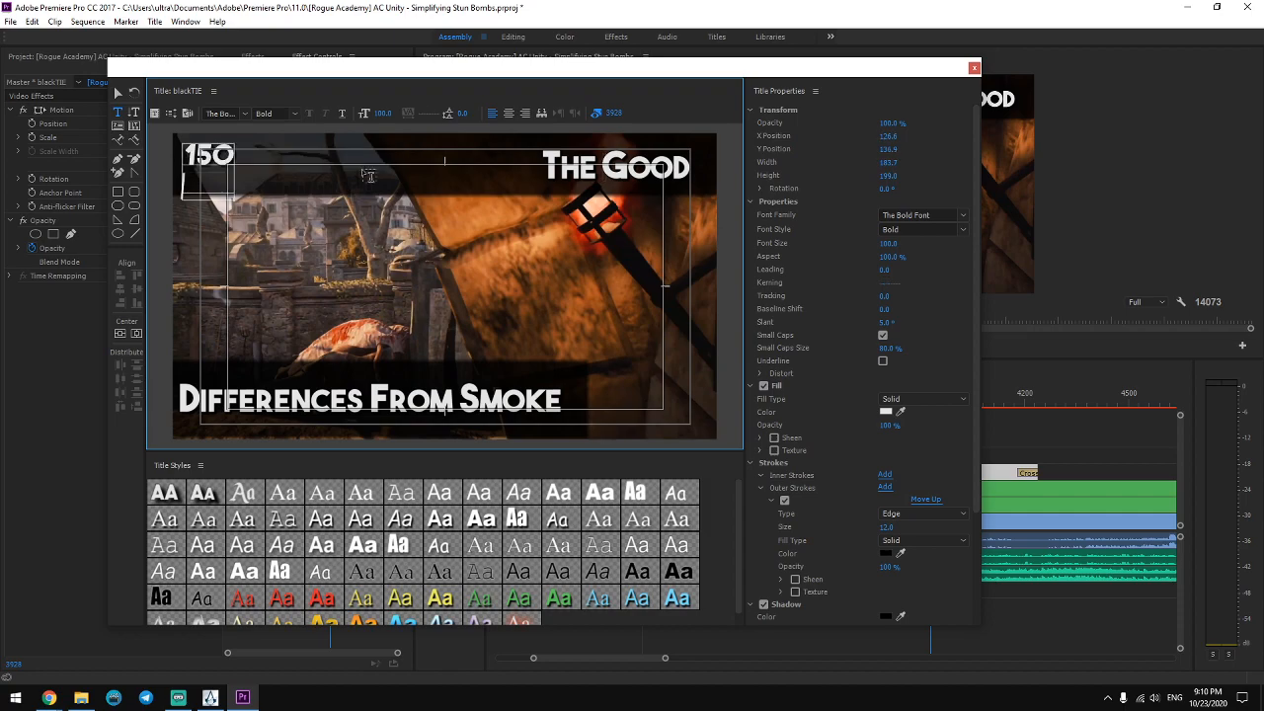
{"action": "key", "text": "ctrl+z"}
Try a font size of 120 on the credit text and set it back to 100.
{"action": "left_click", "coordinate": [386, 113]}
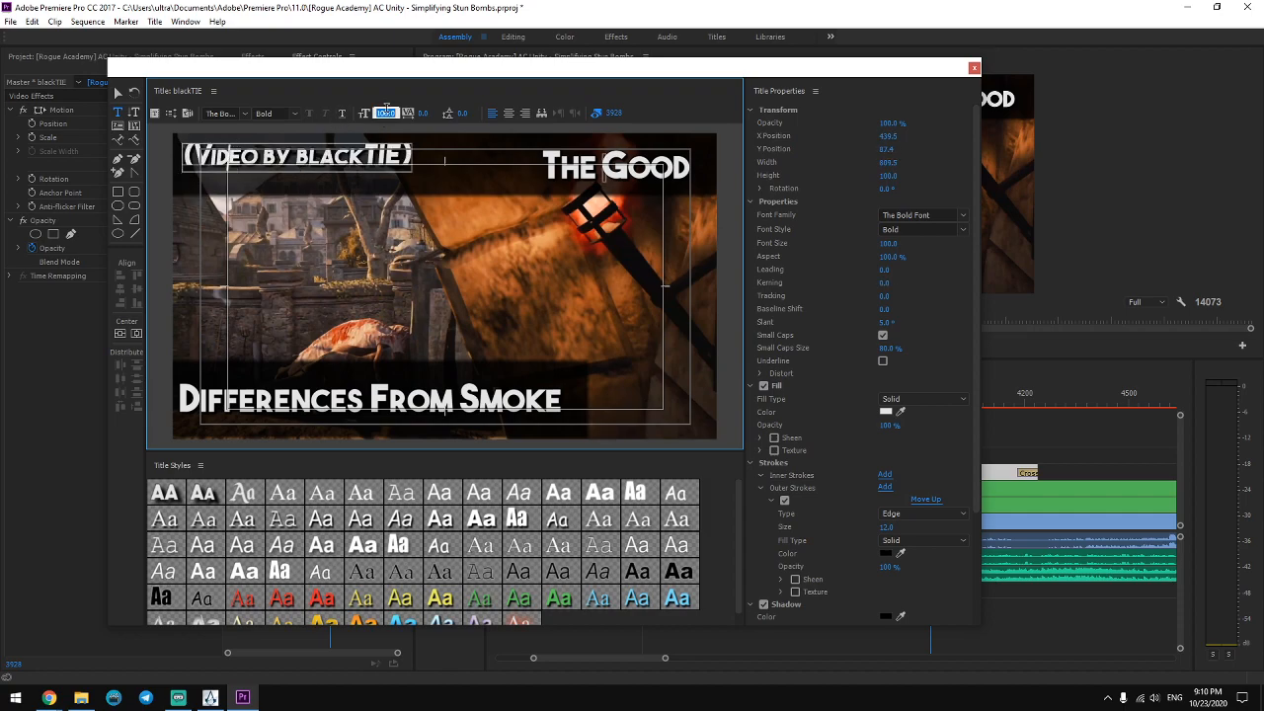
{"action": "key", "text": "Return"}
{"action": "left_click", "coordinate": [387, 112]}
{"action": "type", "text": "120"}
{"action": "key", "text": "Return"}
{"action": "left_click", "coordinate": [387, 112]}
{"action": "type", "text": "100"}
{"action": "key", "text": "Return"}
Move the credit text to about X 470, Y 130, level with The Good heading, and close the title.
{"action": "left_click", "coordinate": [118, 93]}
{"action": "left_click_drag", "start_coordinate": [256, 164], "coordinate": [264, 171]}
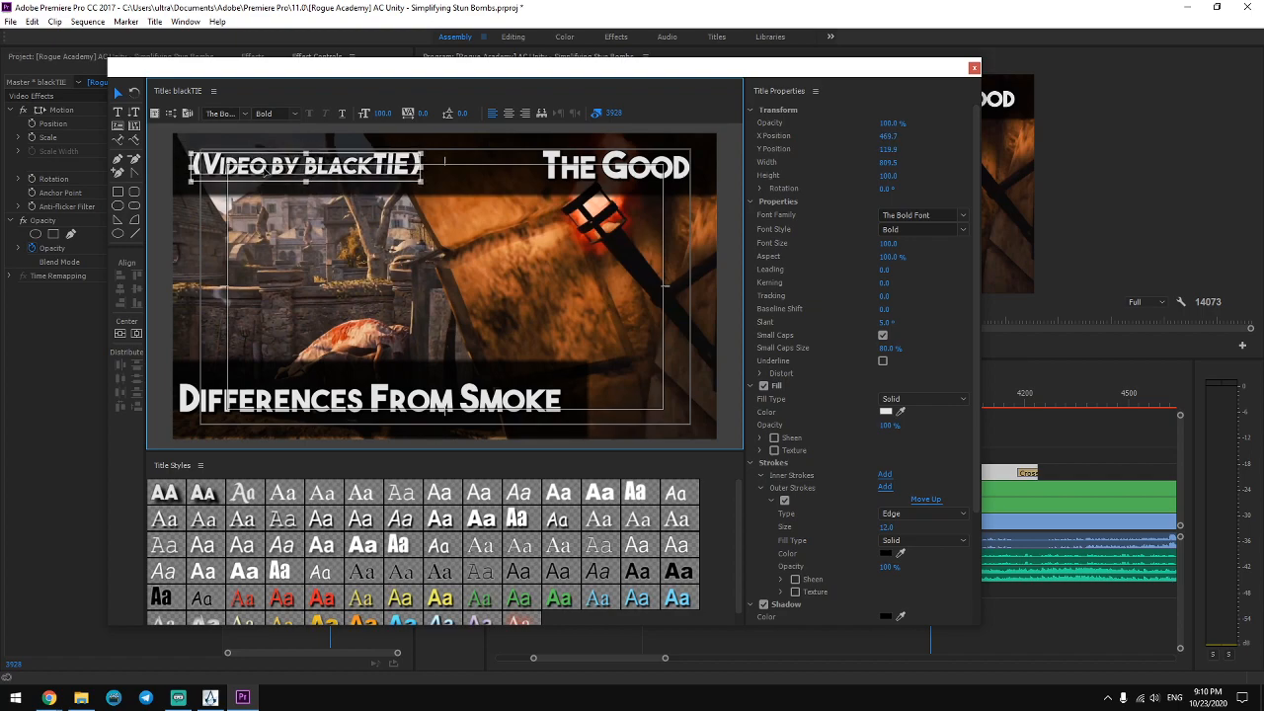
{"action": "left_click", "coordinate": [448, 209]}
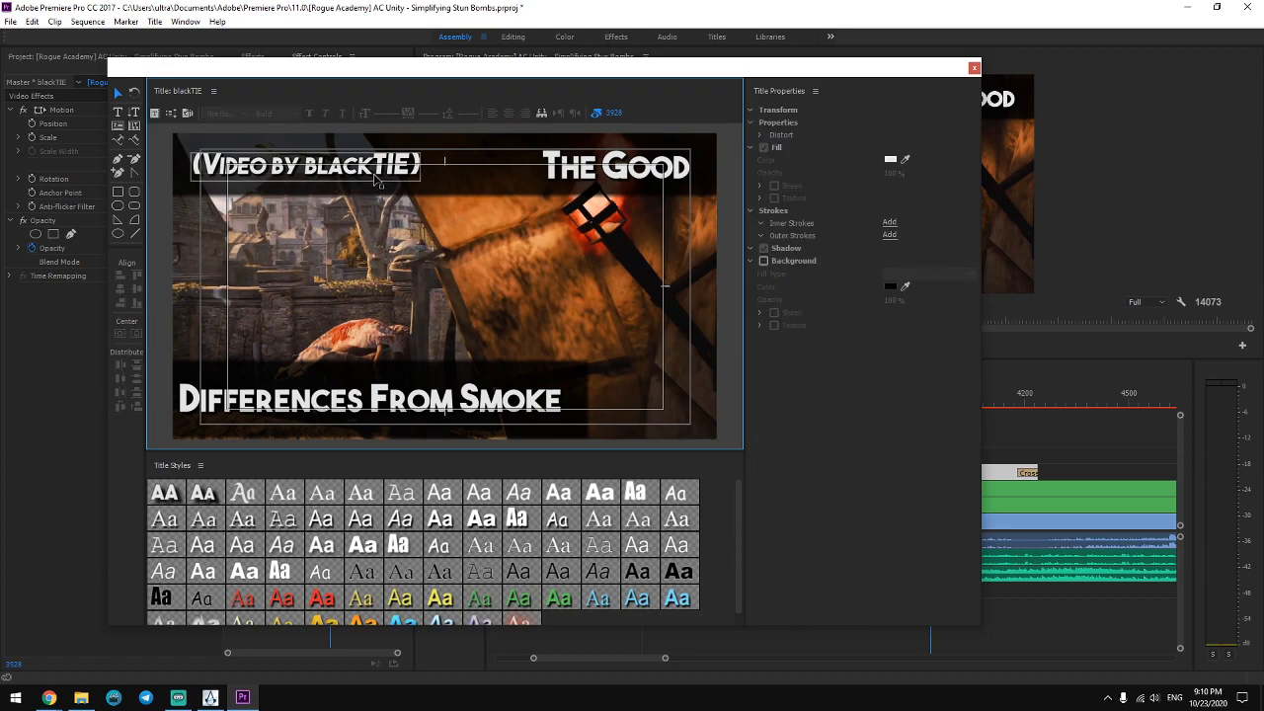
{"action": "left_click", "coordinate": [376, 180]}
{"action": "left_click", "coordinate": [519, 284]}
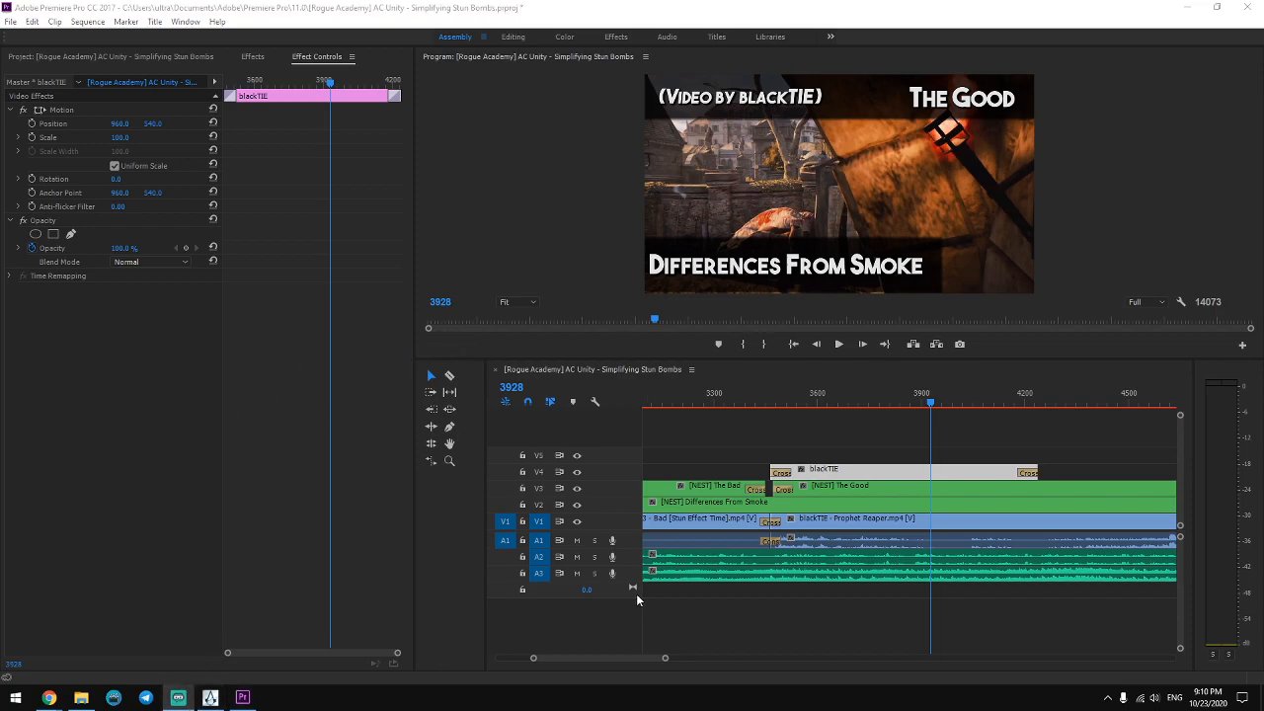
{"action": "key", "text": "ctrl+s"}
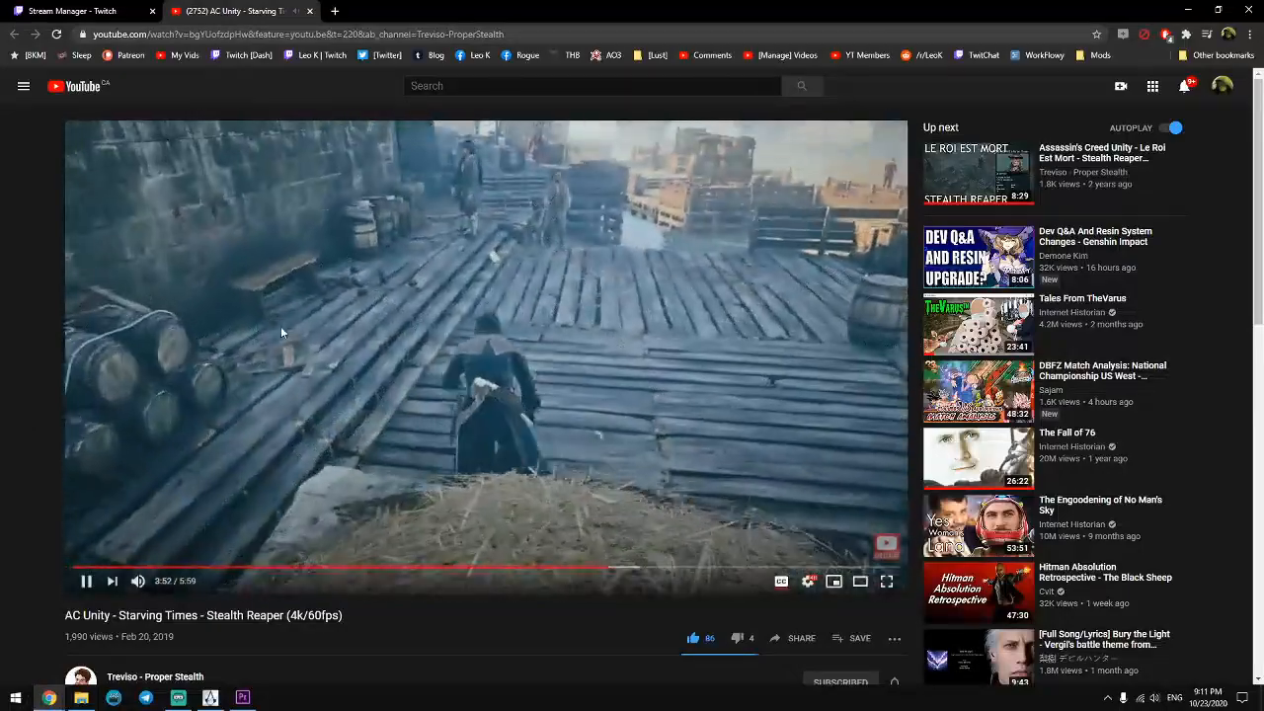
Pause the AC Unity Starving Times source video in the browser and switch to Premiere Pro.
{"action": "left_click", "coordinate": [250, 420]}
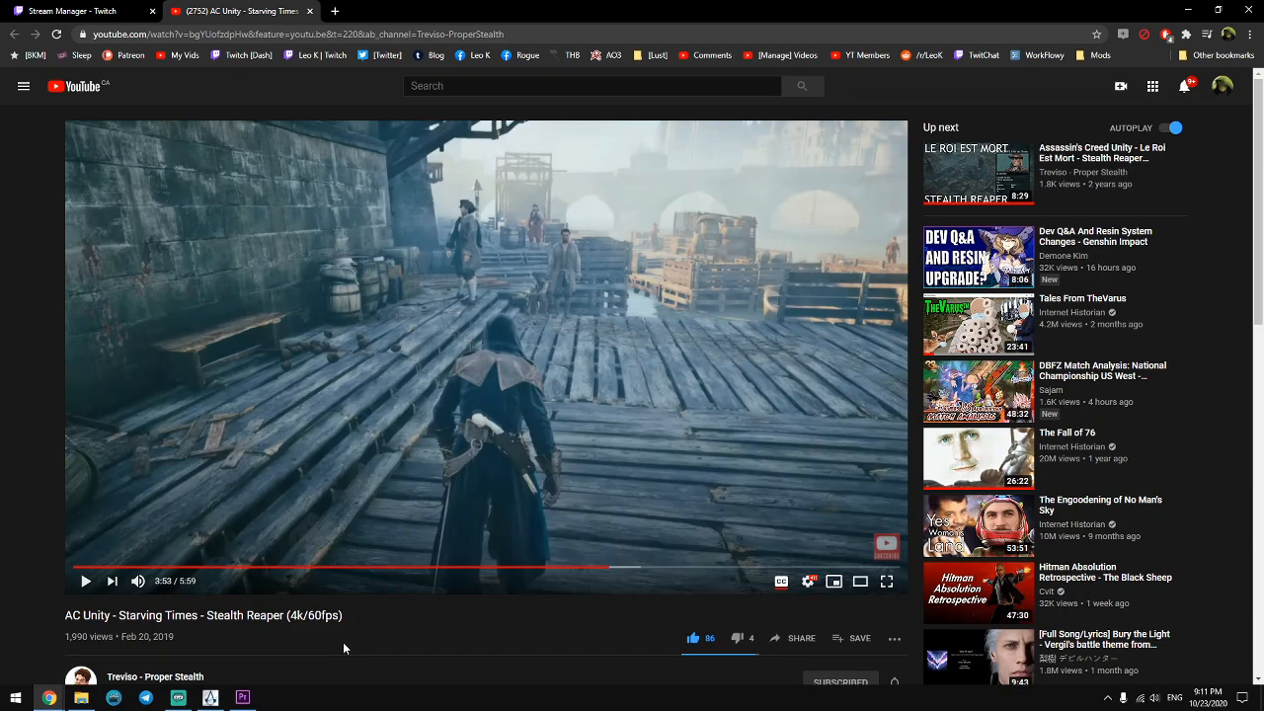
{"action": "mouse_move", "coordinate": [243, 701]}
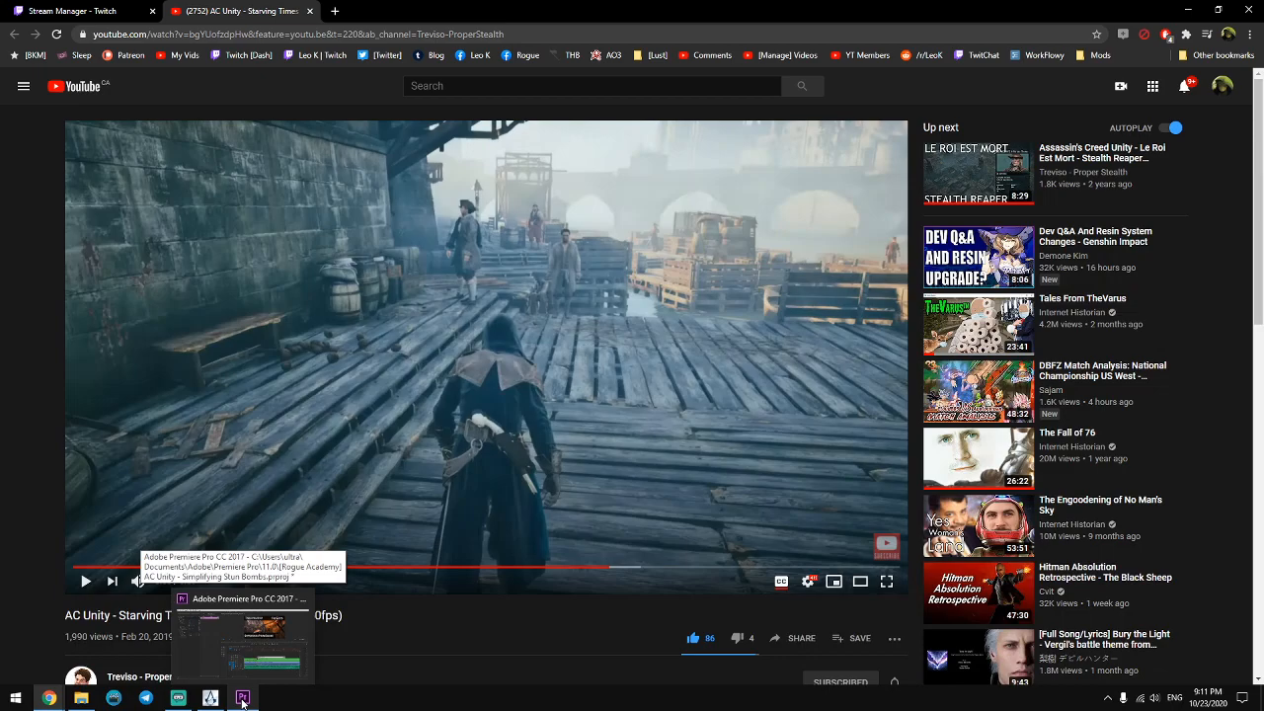
{"action": "left_click", "coordinate": [243, 701]}
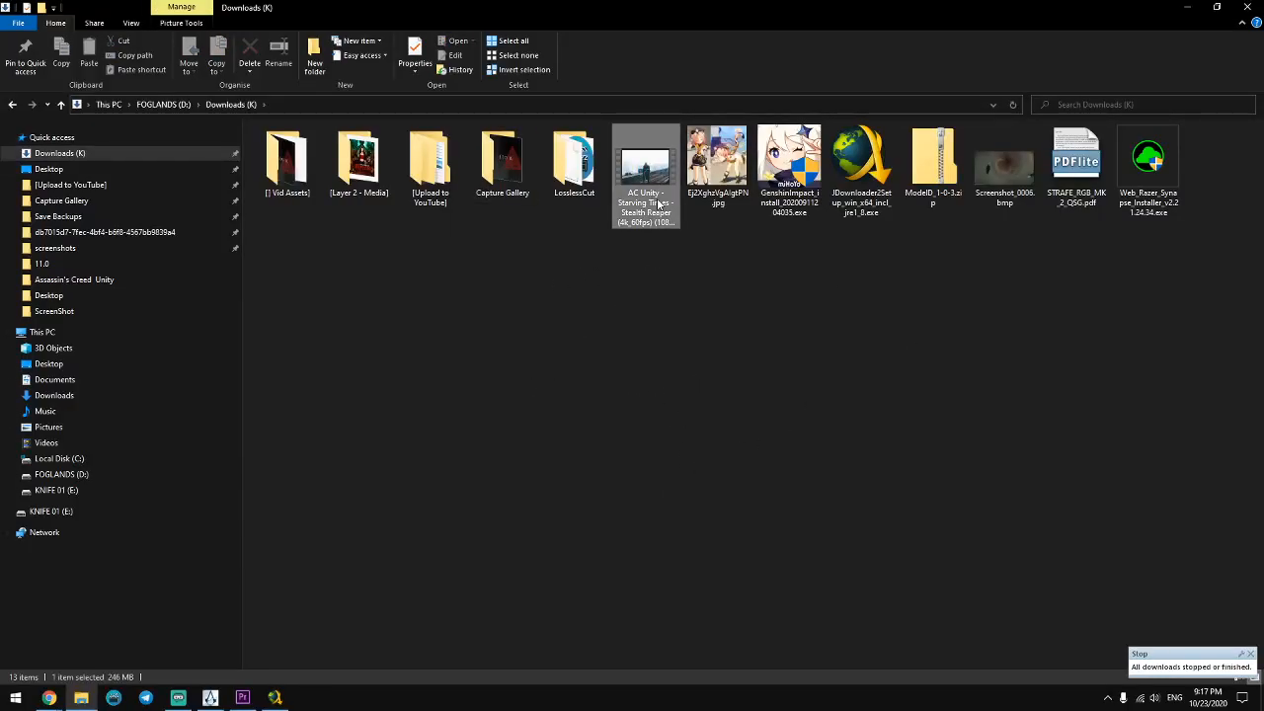
In the Capture Gallery's Assassin's Creed Unity folder, rename the downloaded video as Treviso - Starving Times and place it on V1 after the Prophet Reaper clip.
{"action": "double_click", "coordinate": [502, 163]}
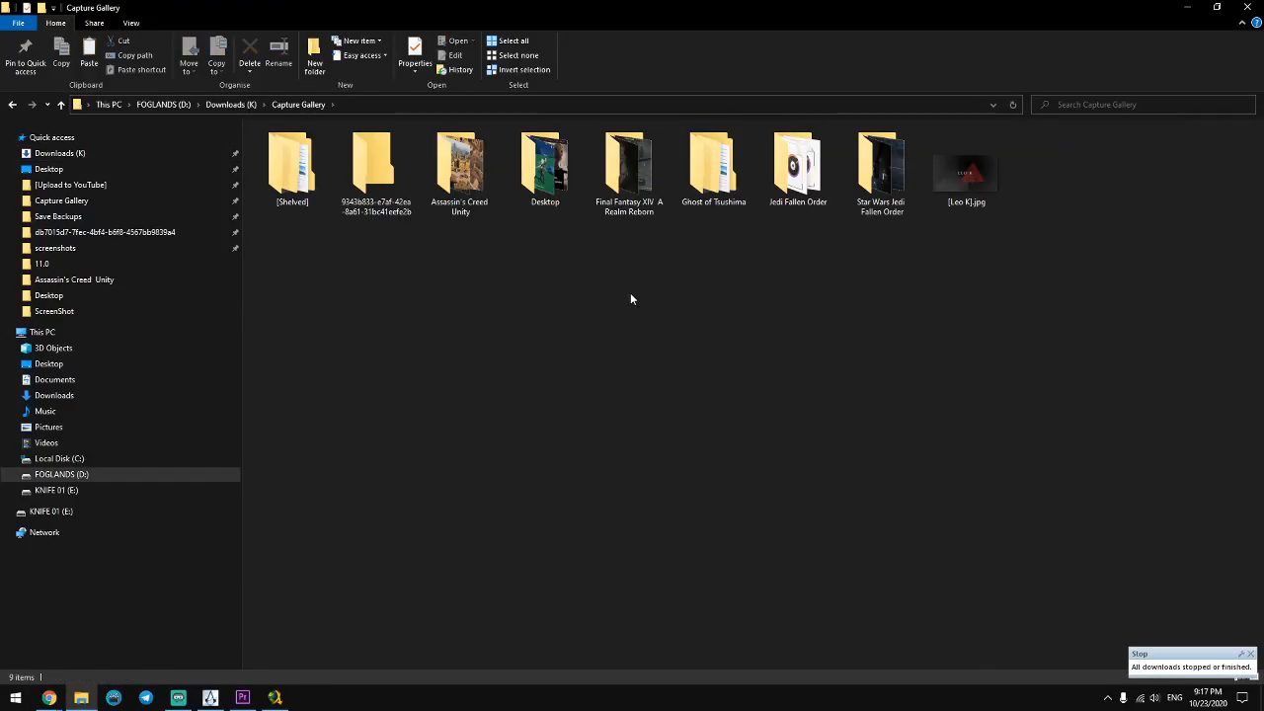
{"action": "double_click", "coordinate": [459, 166]}
{"action": "left_click", "coordinate": [928, 183]}
{"action": "left_click", "coordinate": [928, 193]}
{"action": "type", "text": "Treviso - Starving Times"}
{"action": "key", "text": "Return"}
{"action": "left_click_drag", "start_coordinate": [860, 168], "coordinate": [924, 525]}
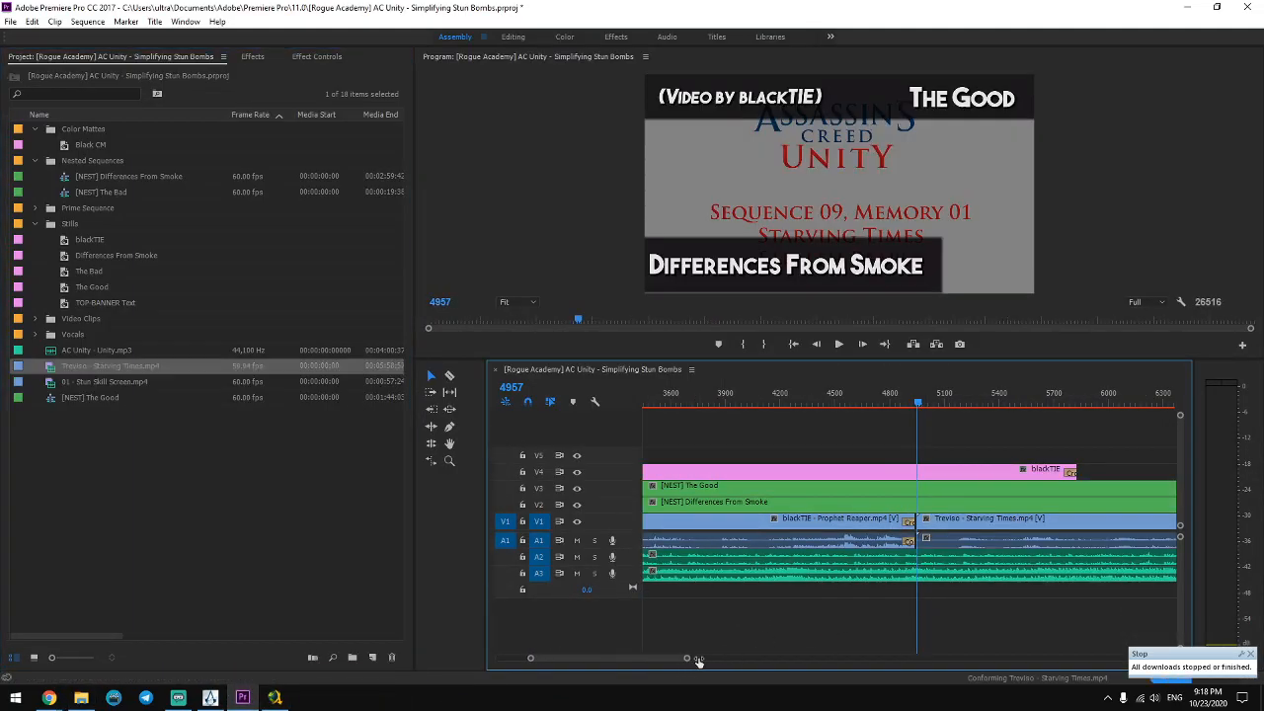
Cut the blackTIE title on V4 at both sides of the gap between the gameplay clips and delete the piece over the gap.
{"action": "left_click_drag", "start_coordinate": [688, 659], "coordinate": [761, 658]}
{"action": "mouse_move", "coordinate": [917, 405]}
{"action": "left_mouse_down"}
{"action": "mouse_move", "coordinate": [942, 407]}
{"action": "mouse_move", "coordinate": [909, 412]}
{"action": "left_mouse_up"}
{"action": "key", "text": "equal"}
{"action": "key", "text": "equal"}
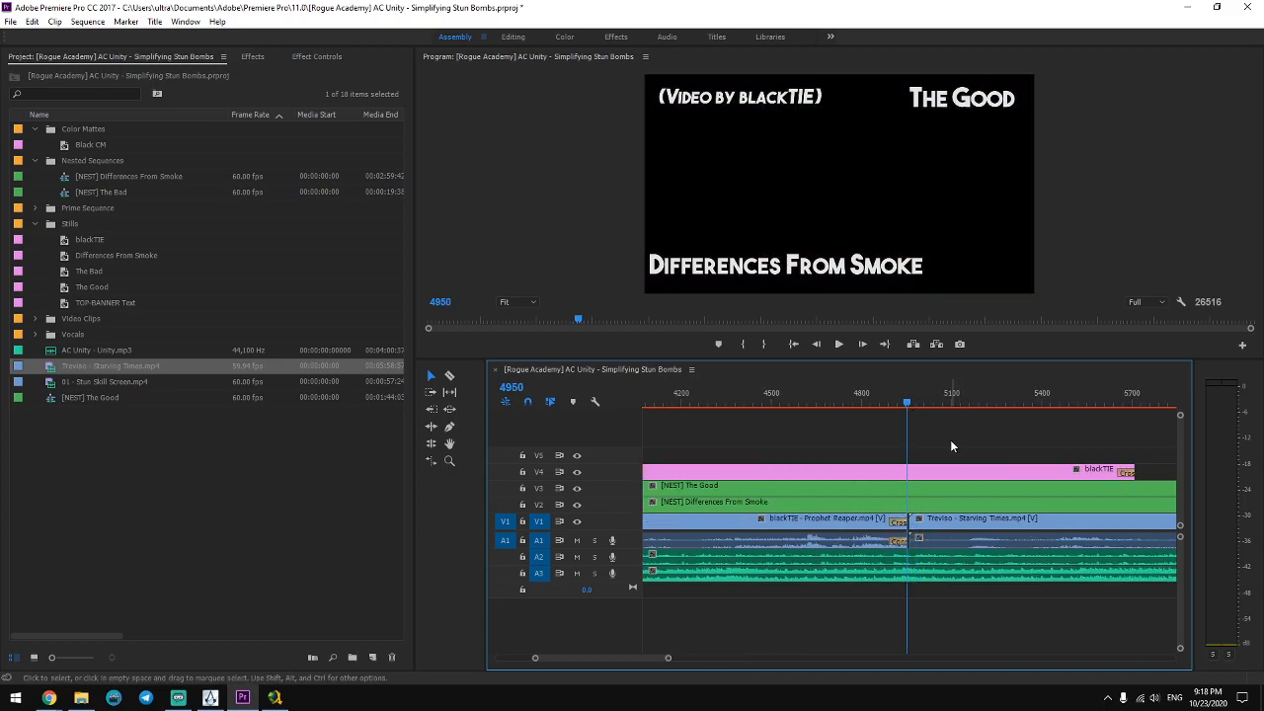
{"action": "key", "text": "equal"}
{"action": "key", "text": "equal"}
{"action": "key", "text": "equal"}
{"action": "key", "text": "c"}
{"action": "left_click", "coordinate": [928, 467]}
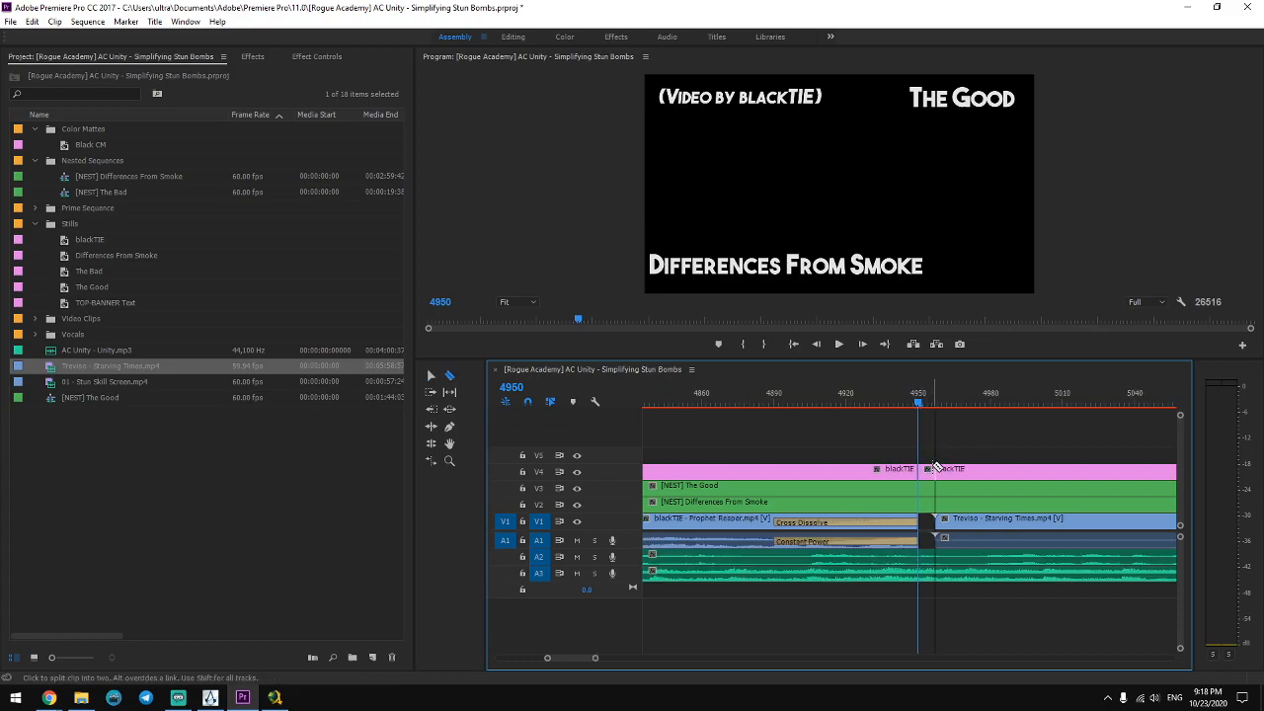
{"action": "left_click", "coordinate": [934, 467]}
{"action": "key", "text": "v"}
{"action": "left_click", "coordinate": [926, 468]}
{"action": "key", "text": "Delete"}
Apply a Cross Dissolve to the end of the first blackTIE title piece on V4.
{"action": "left_click", "coordinate": [887, 472]}
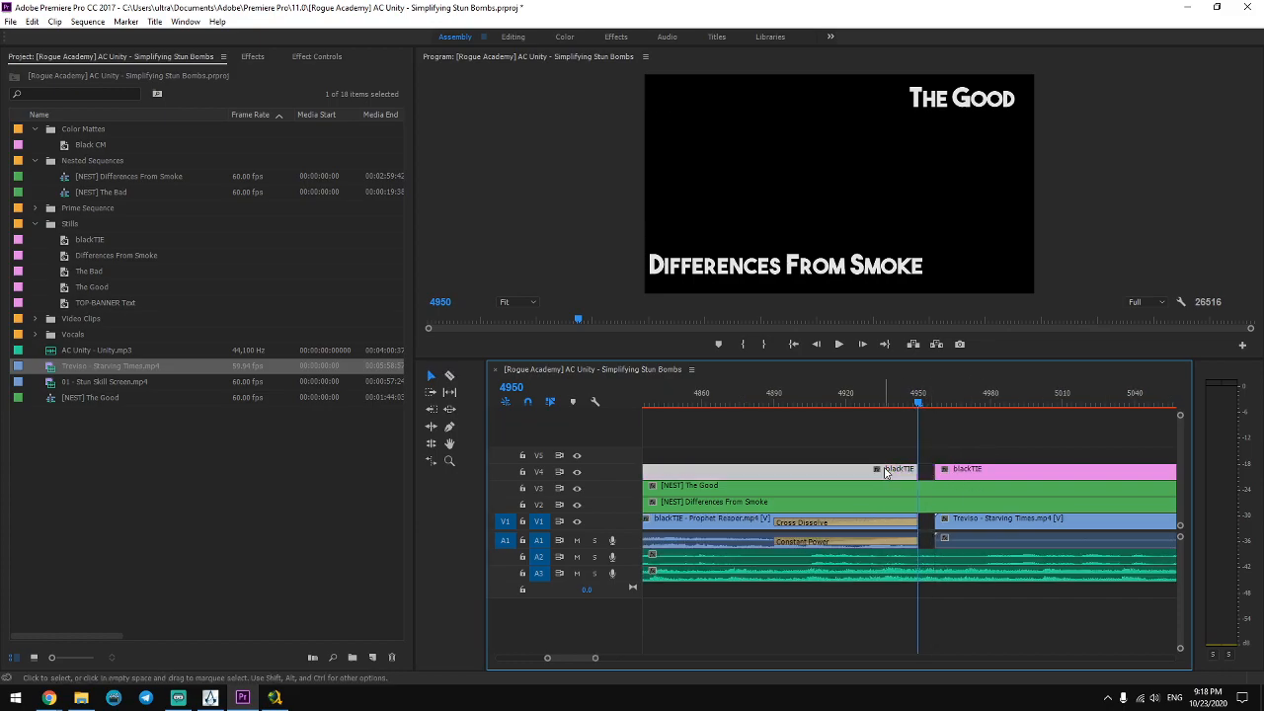
{"action": "left_click_drag", "start_coordinate": [595, 657], "coordinate": [718, 658]}
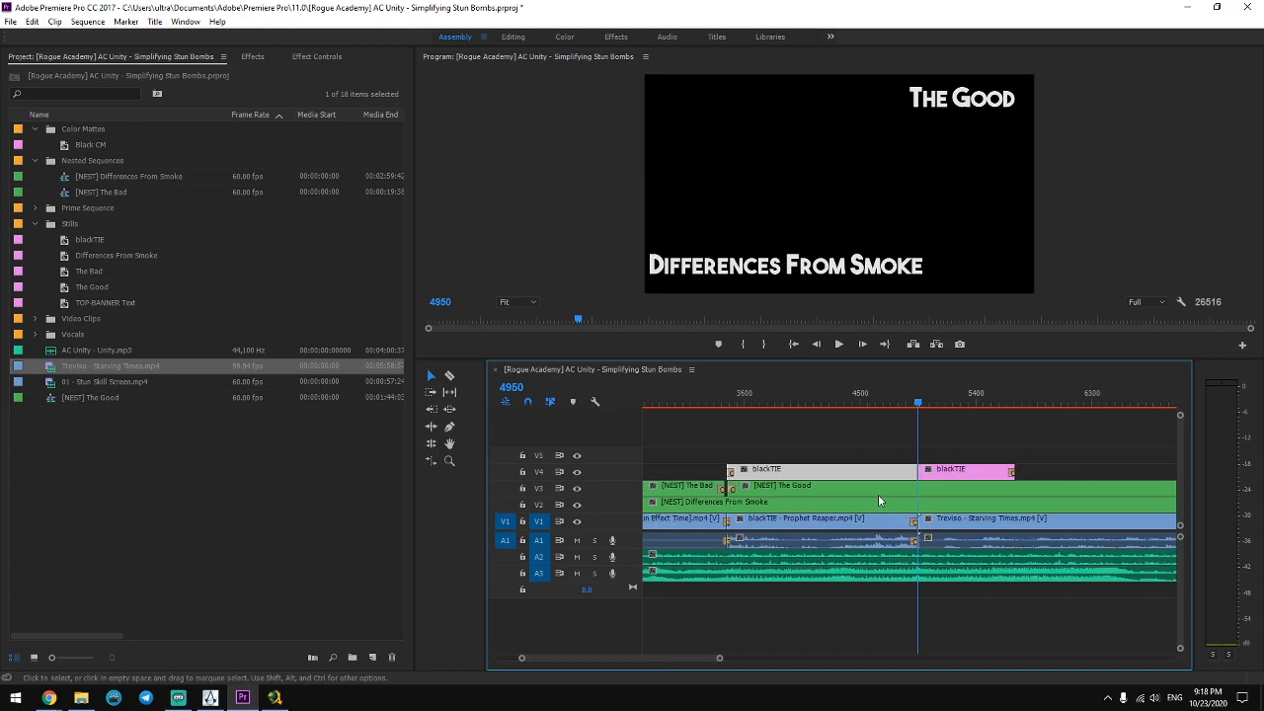
{"action": "left_click", "coordinate": [909, 471]}
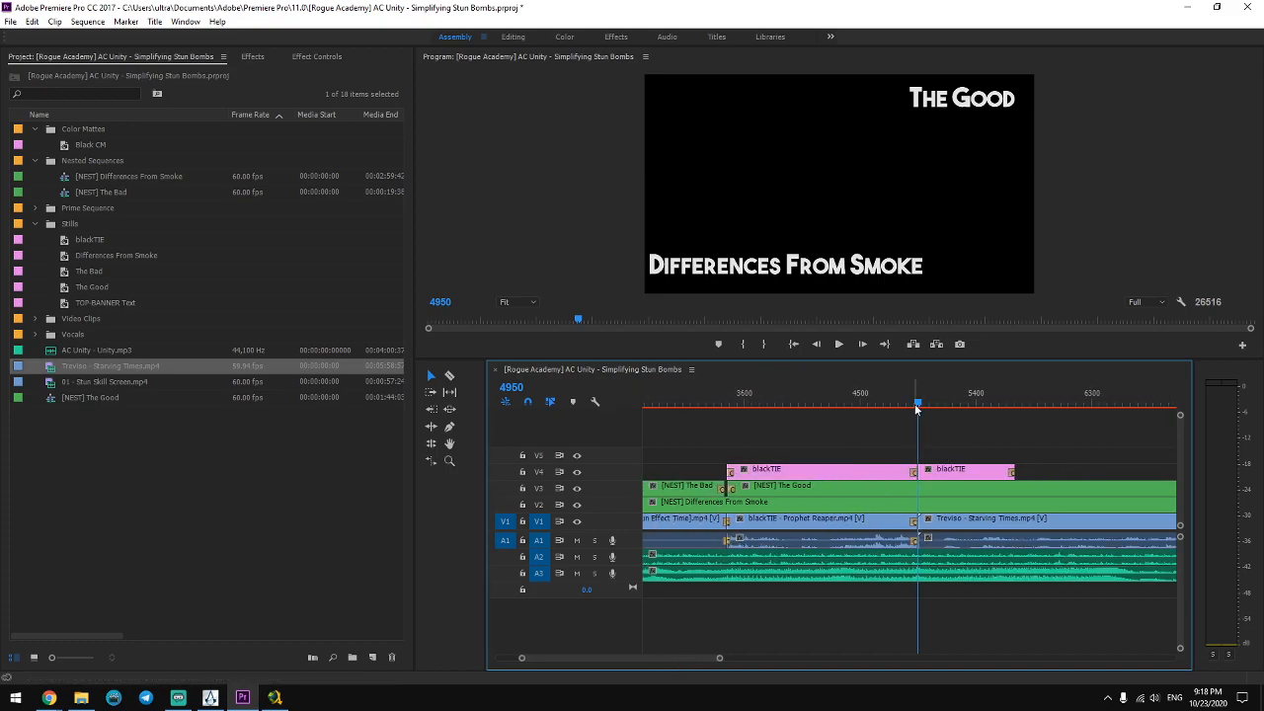
Duplicate the blackTIE title in the project and rename the copy Treviso.
{"action": "left_click", "coordinate": [110, 511]}
{"action": "left_click", "coordinate": [63, 241]}
{"action": "key", "text": "ctrl+c"}
{"action": "key", "text": "ctrl+v"}
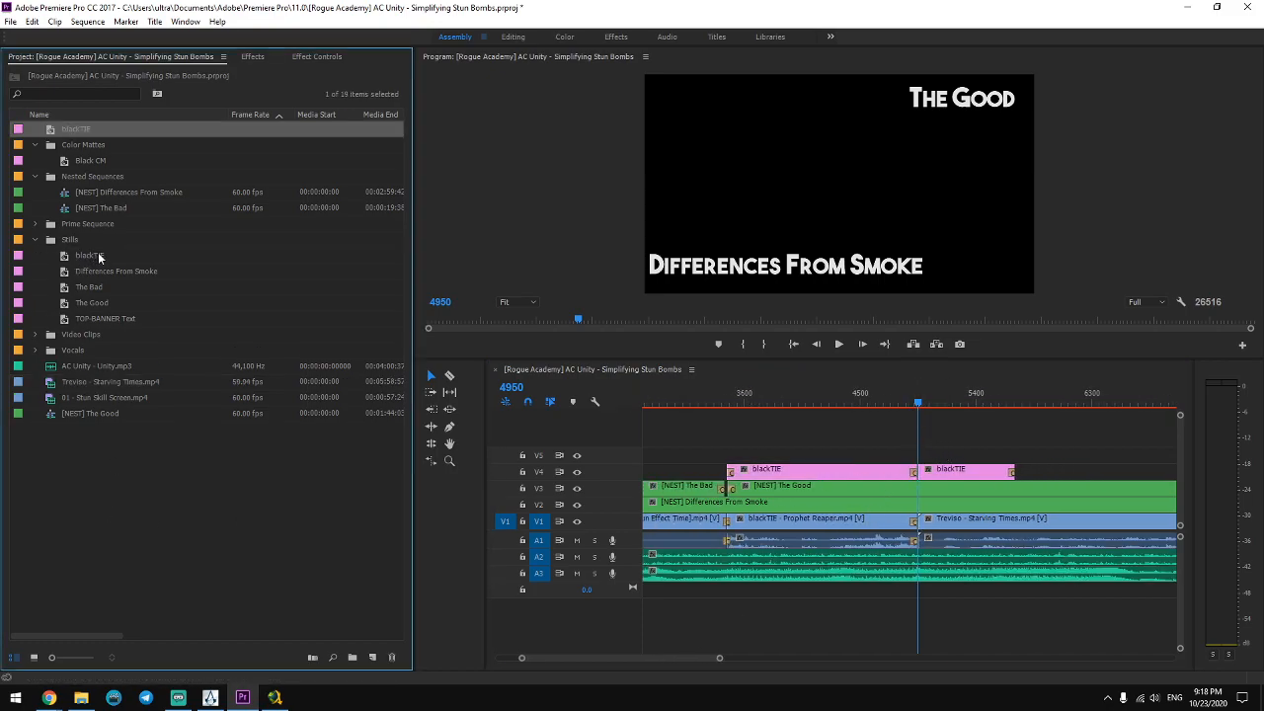
{"action": "left_click", "coordinate": [85, 128]}
{"action": "type", "text": "Treviso"}
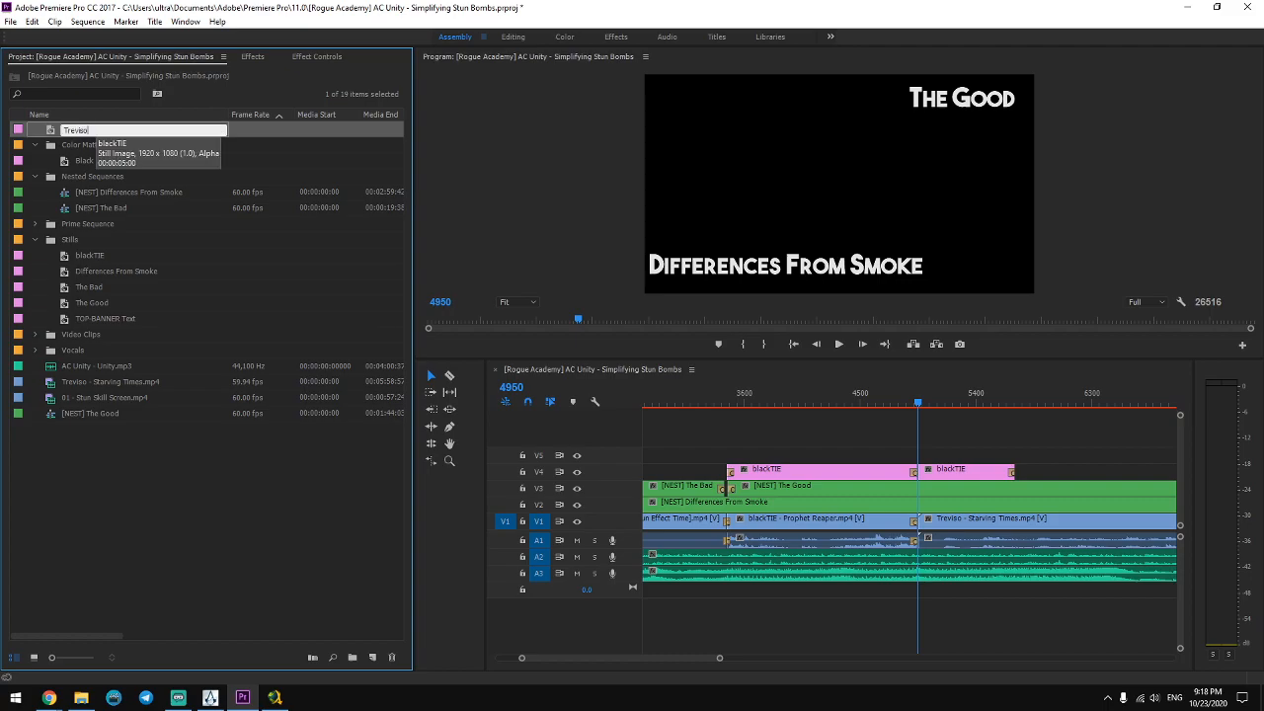
Change the Treviso title's credit text to (Video by Treviso) and close the title.
{"action": "double_click", "coordinate": [54, 133]}
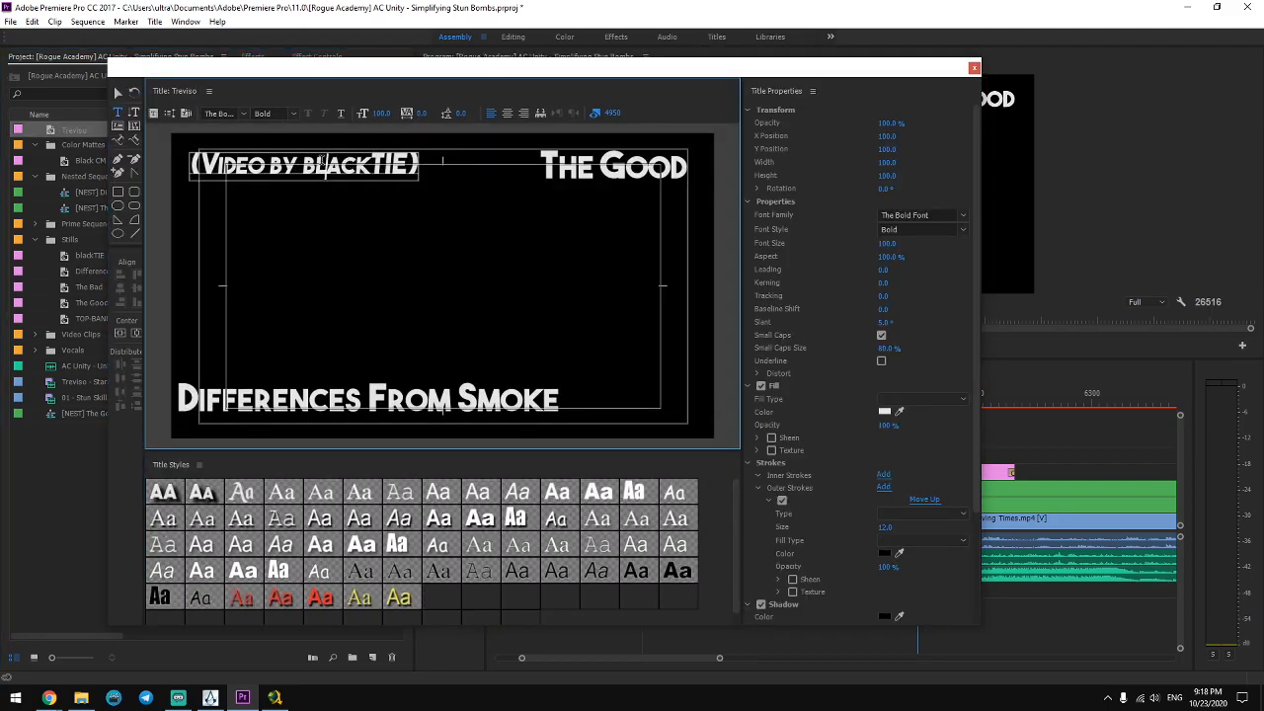
{"action": "left_click", "coordinate": [322, 159]}
{"action": "double_click", "coordinate": [322, 159]}
{"action": "type", "text": "Treviso)"}
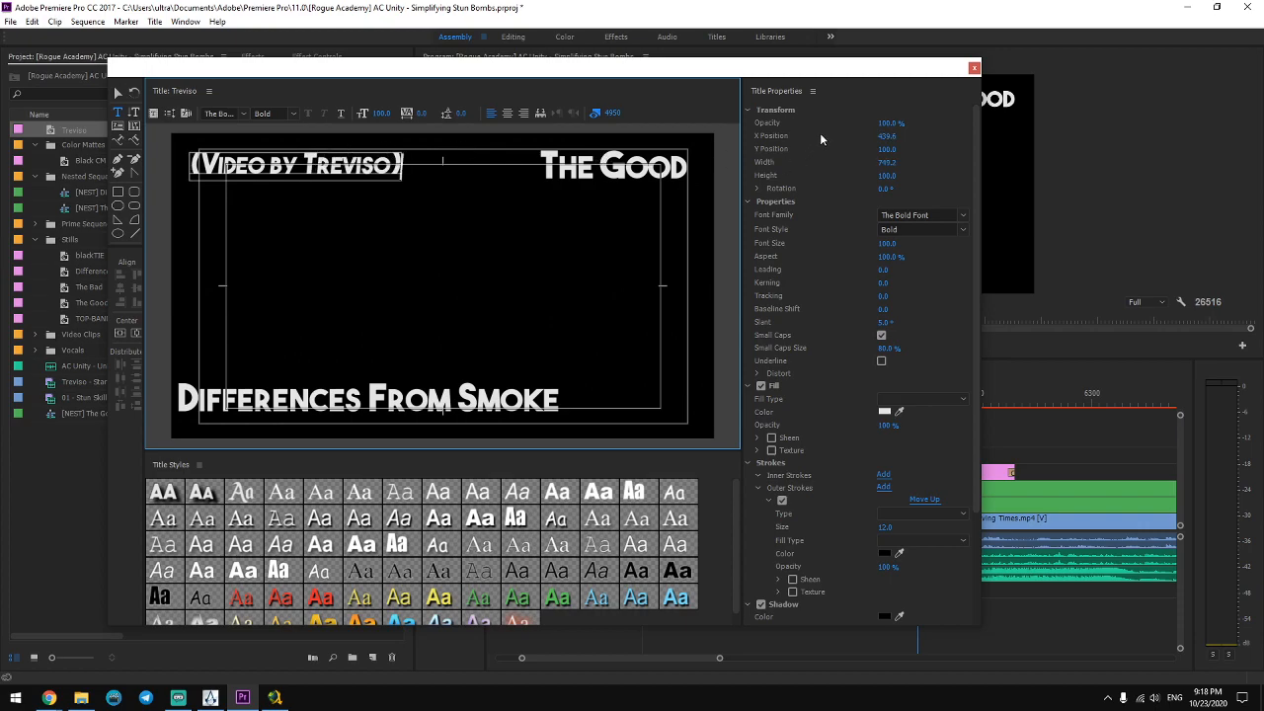
{"action": "left_click", "coordinate": [973, 67]}
Place the Treviso title on V4 over the start of the Starving Times clip and extend it to about frame 7100, replacing the leftover blackTIE piece.
{"action": "left_click", "coordinate": [941, 474]}
{"action": "left_click_drag", "start_coordinate": [59, 132], "coordinate": [928, 474]}
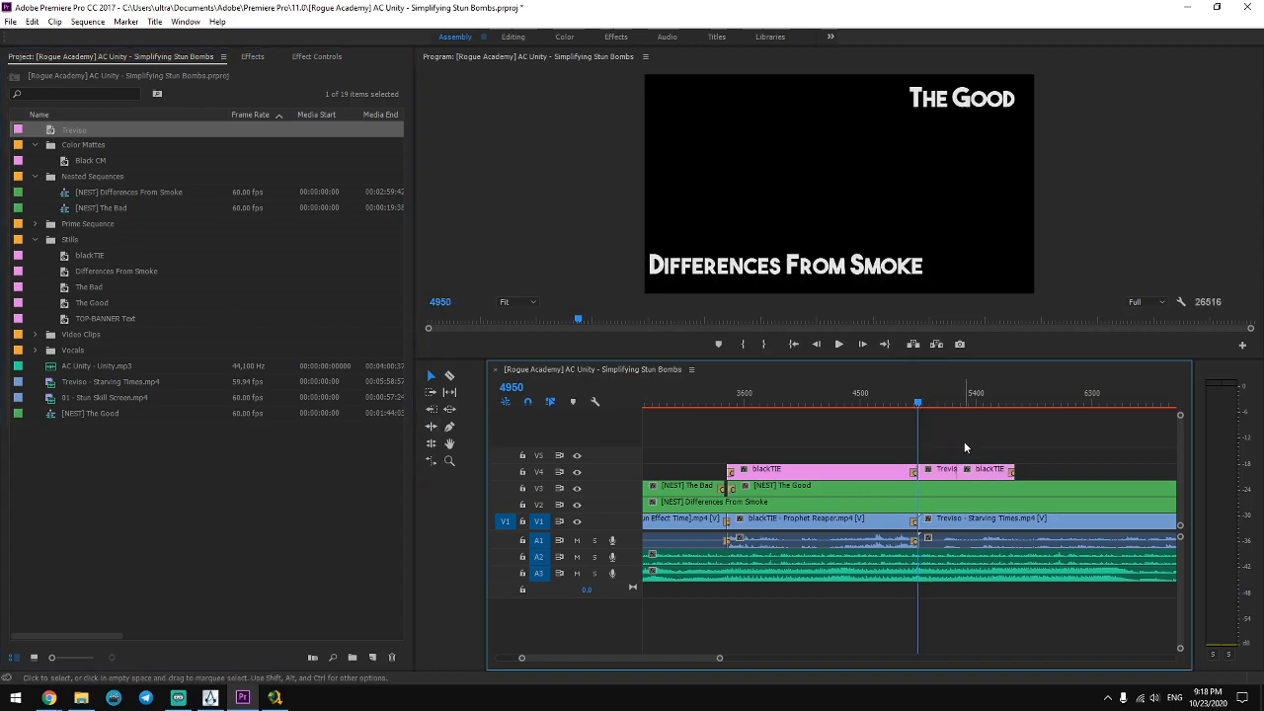
{"action": "key", "text": "="}
{"action": "key", "text": "="}
{"action": "left_click_drag", "start_coordinate": [1083, 474], "coordinate": [1146, 474]}
{"action": "left_click_drag", "start_coordinate": [647, 659], "coordinate": [750, 658]}
{"action": "left_click_drag", "start_coordinate": [953, 470], "coordinate": [1107, 471]}
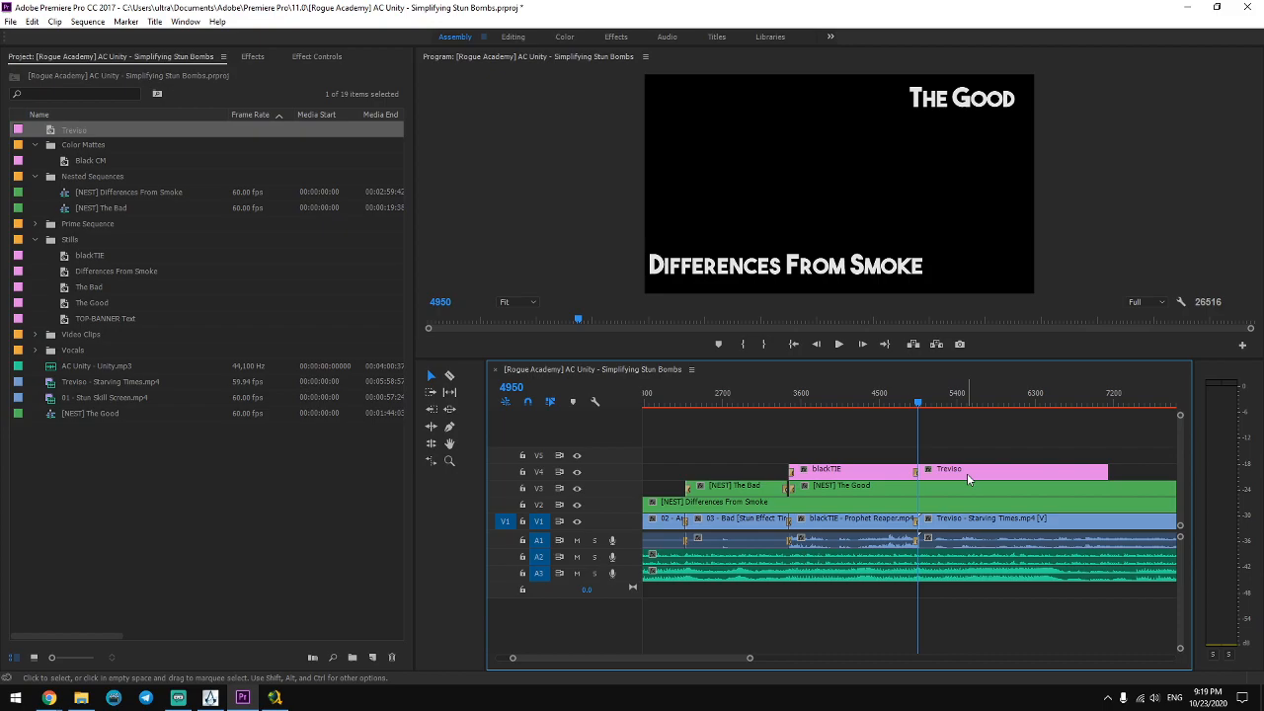
Apply Cross Dissolve transitions to both ends of the Treviso title and play back the result.
{"action": "key", "text": "equal"}
{"action": "key", "text": "equal"}
{"action": "key", "text": "equal"}
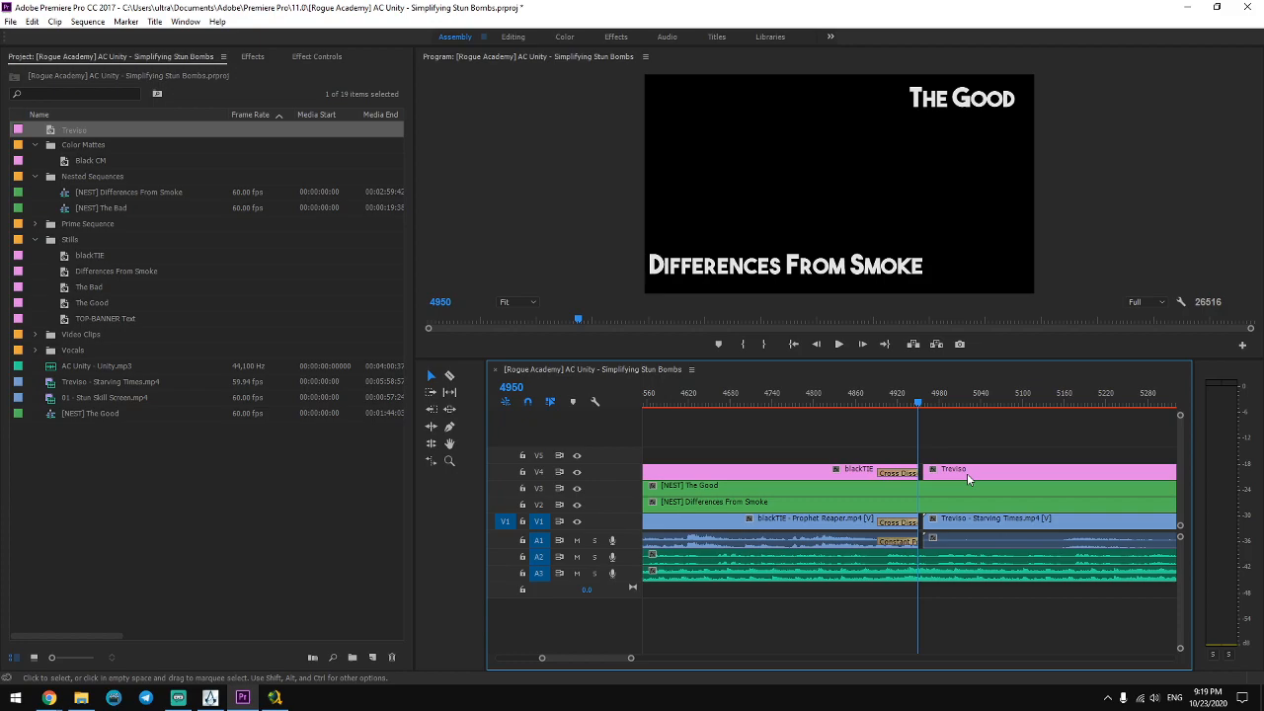
{"action": "left_click_drag", "start_coordinate": [993, 446], "coordinate": [1009, 473]}
{"action": "key", "text": "ctrl+d"}
{"action": "key", "text": "space"}
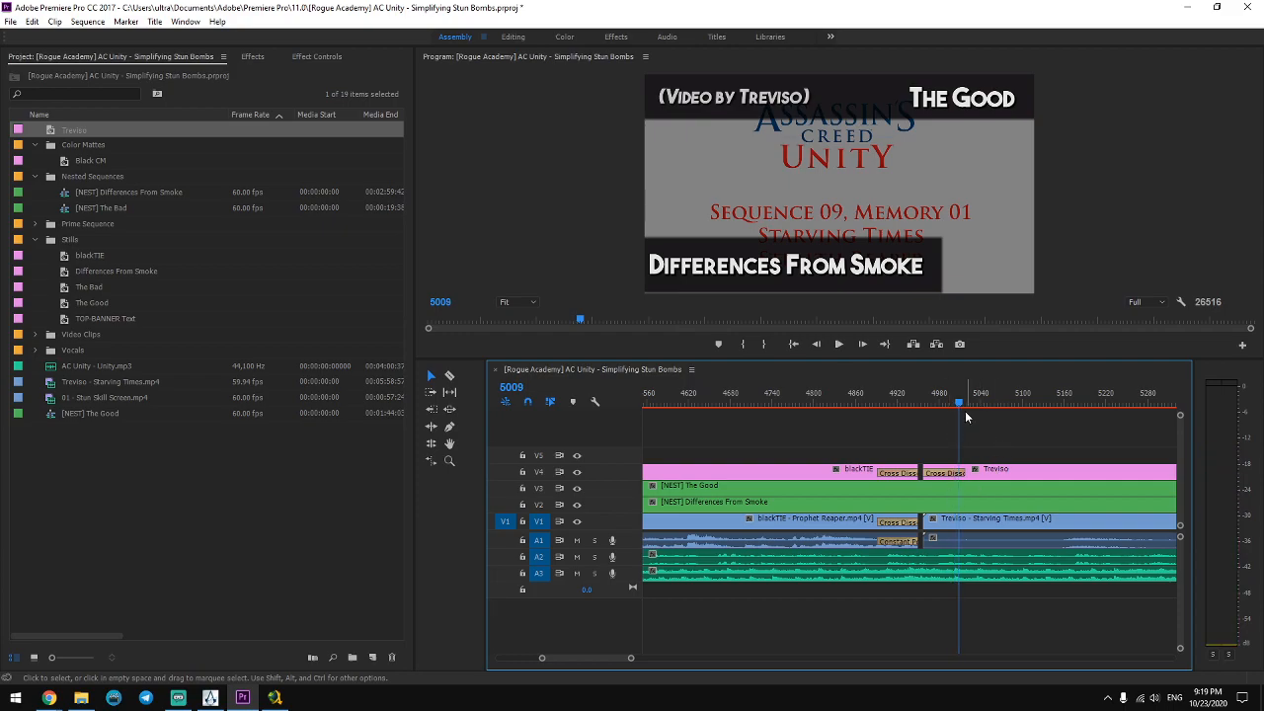
Find the dock section in the Starving Times clip, split the clip just past frame 17706 and delete the portion before the cut.
{"action": "left_click", "coordinate": [1025, 406]}
{"action": "left_click_drag", "start_coordinate": [1025, 406], "coordinate": [1049, 406]}
{"action": "left_click_drag", "start_coordinate": [629, 658], "coordinate": [774, 658]}
{"action": "left_click_drag", "start_coordinate": [915, 403], "coordinate": [1142, 407]}
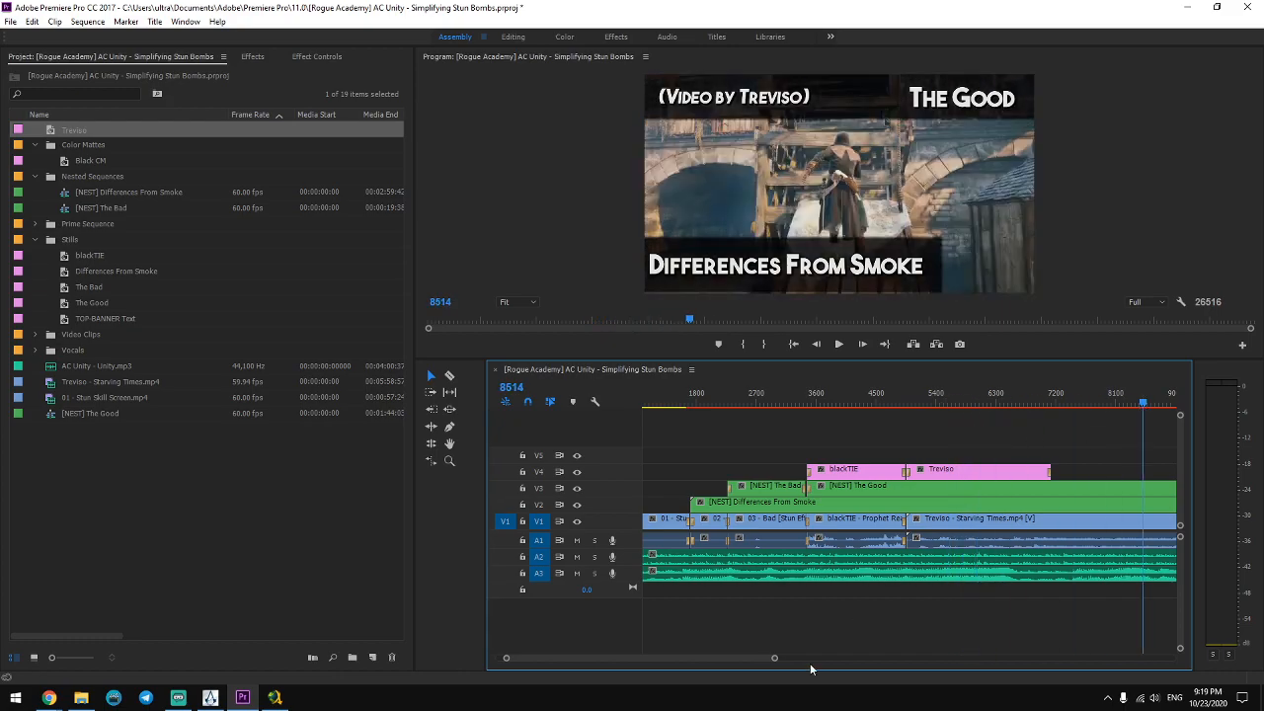
{"action": "left_click_drag", "start_coordinate": [774, 658], "coordinate": [946, 658]}
{"action": "left_click_drag", "start_coordinate": [840, 408], "coordinate": [1109, 413]}
{"action": "left_click_drag", "start_coordinate": [952, 659], "coordinate": [1050, 657]}
{"action": "left_click_drag", "start_coordinate": [941, 406], "coordinate": [884, 406]}
{"action": "key", "text": "space"}
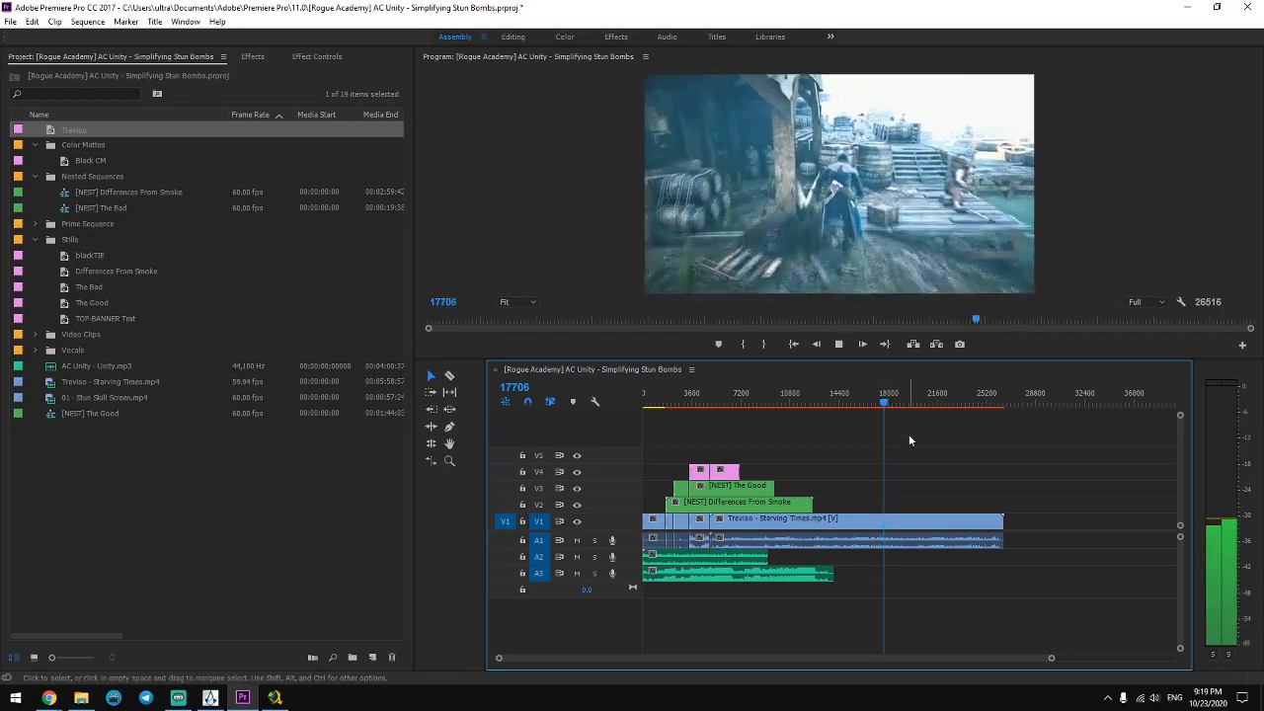
{"action": "key", "text": "space"}
{"action": "key", "text": "ctrl+k"}
{"action": "left_click", "coordinate": [858, 520]}
{"action": "key", "text": "Delete"}
Move the remaining Starving Times clip back to about frame 5355 and apply the default video and audio transitions to it.
{"action": "left_click_drag", "start_coordinate": [938, 520], "coordinate": [771, 520]}
{"action": "left_click", "coordinate": [717, 401]}
{"action": "key", "text": "="}
{"action": "key", "text": "="}
{"action": "key", "text": "="}
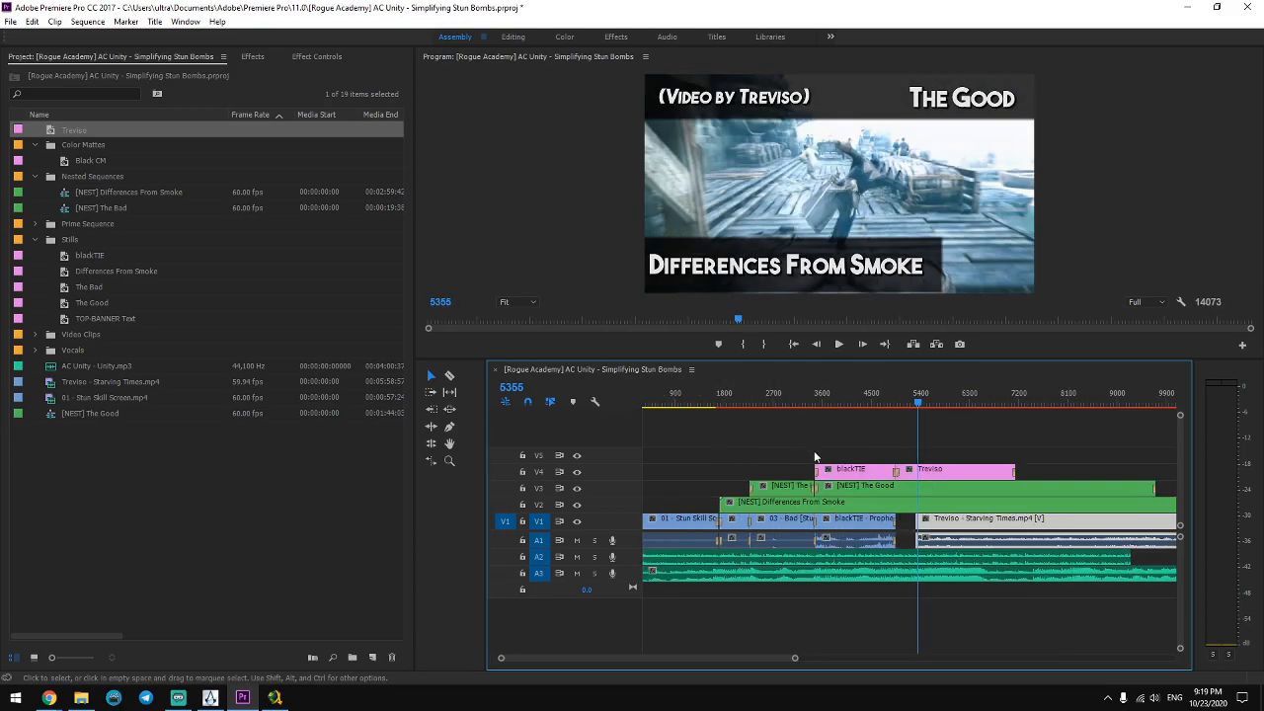
{"action": "key", "text": "shift+d"}
Move the Starving Times clip earlier on V1 so its start lines up with the start of the Treviso title.
{"action": "left_click", "coordinate": [856, 401]}
{"action": "key", "text": "space"}
{"action": "left_click", "coordinate": [896, 440]}
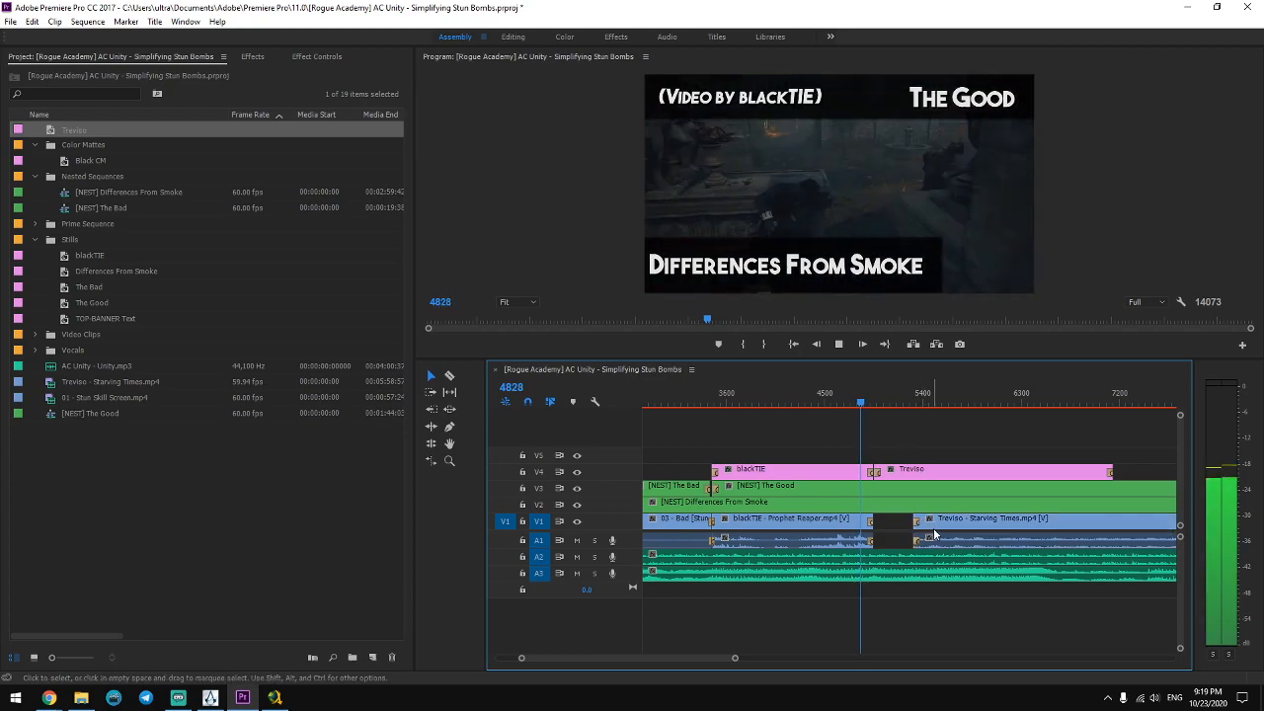
{"action": "left_click_drag", "start_coordinate": [953, 531], "coordinate": [930, 534]}
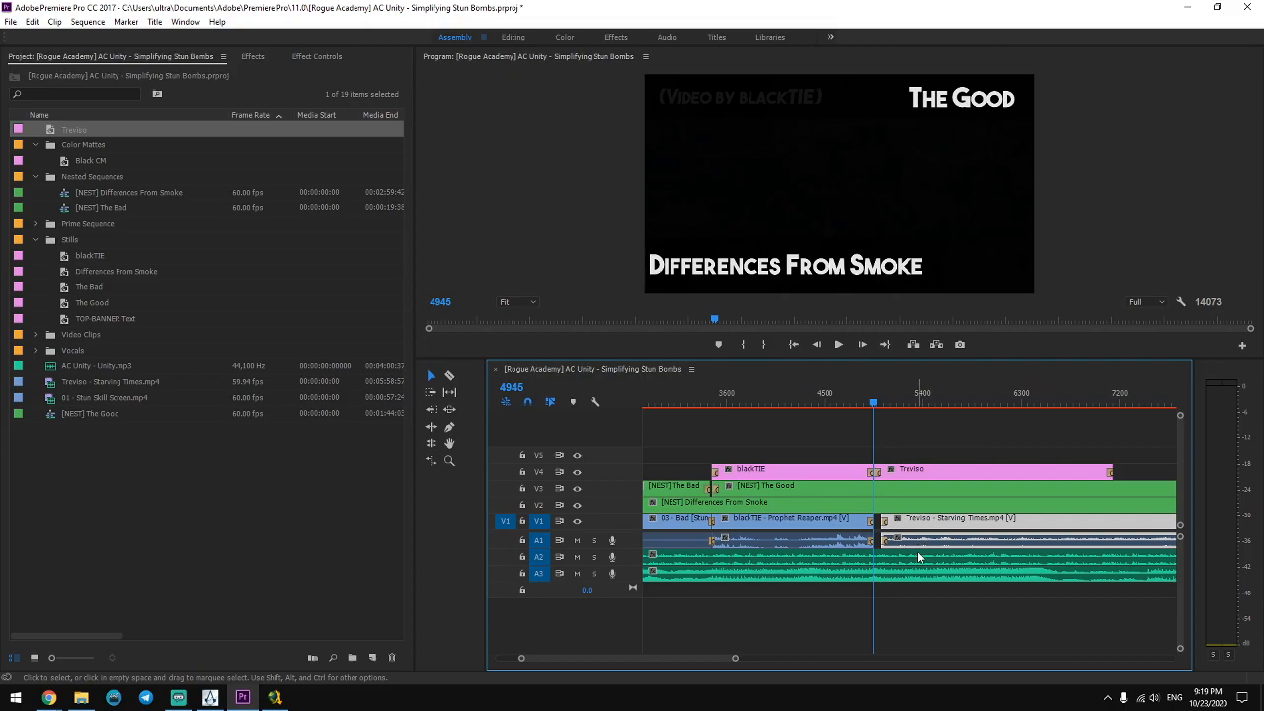
{"action": "key", "text": "="}
{"action": "key", "text": "="}
{"action": "left_click", "coordinate": [967, 434]}
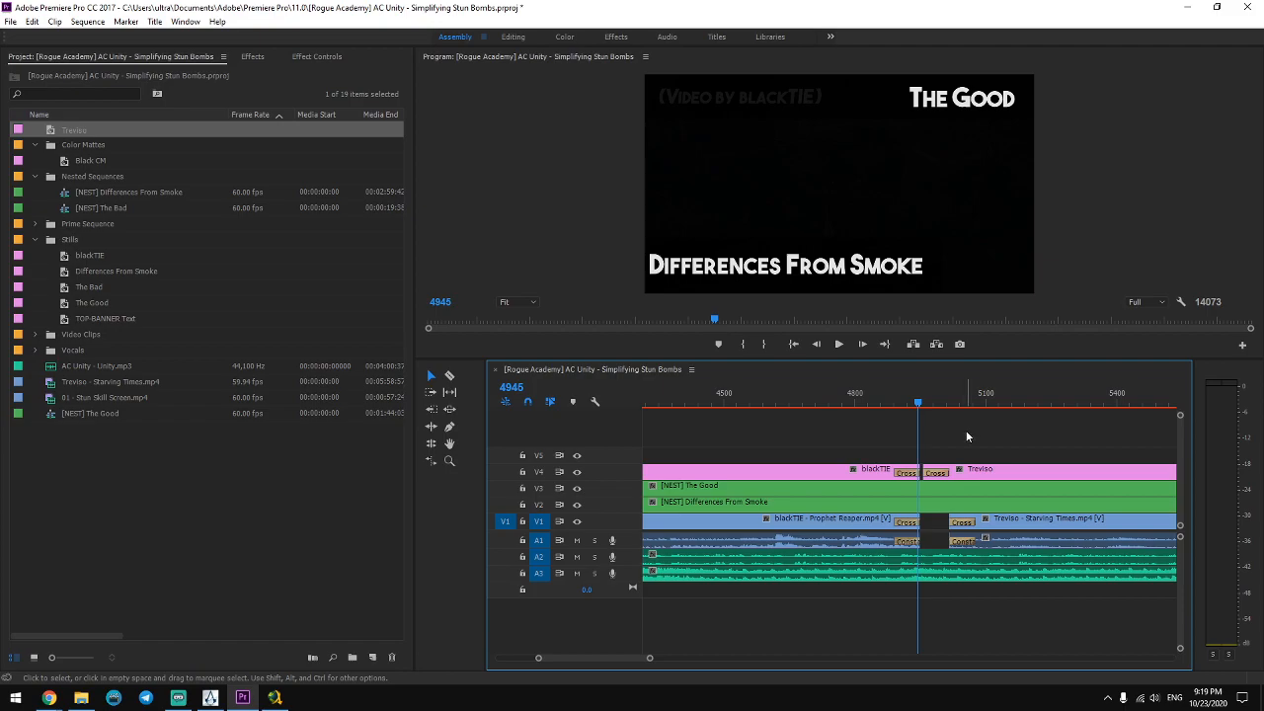
{"action": "key", "text": "="}
{"action": "left_click_drag", "start_coordinate": [1058, 526], "coordinate": [1005, 526]}
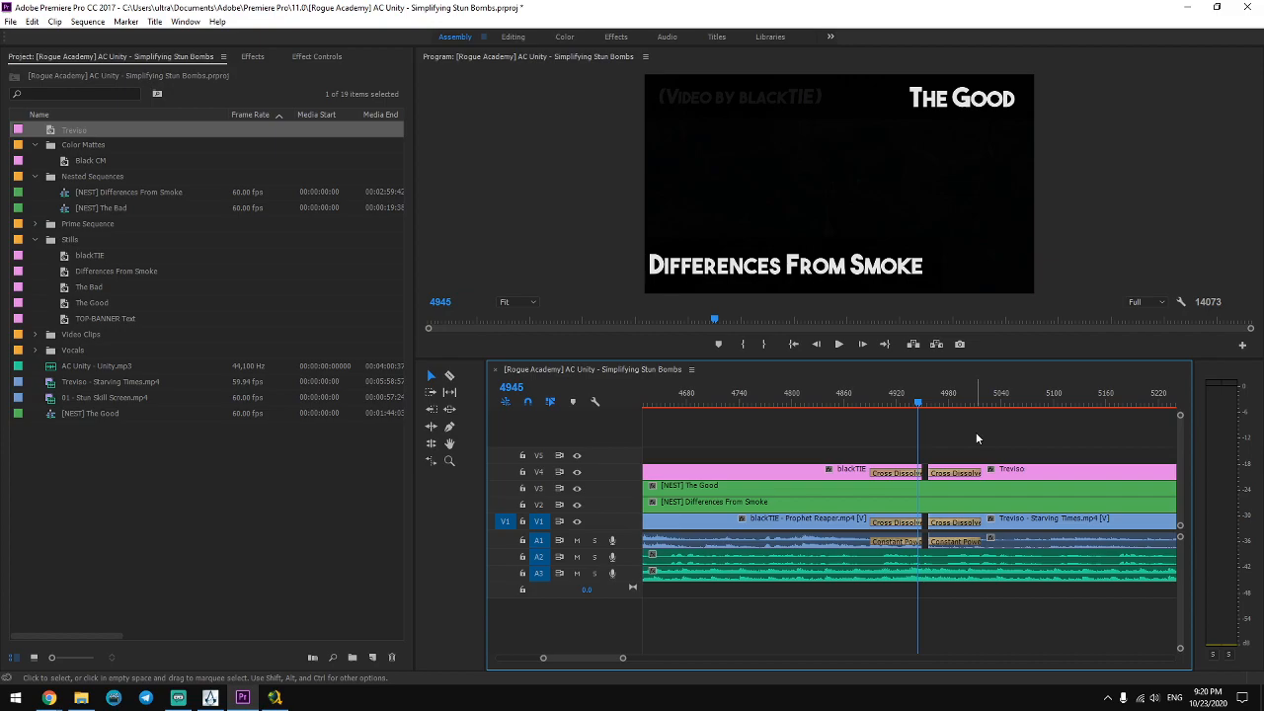
Play back and check the transition between the Prophet Reaper and Starving Times clips.
{"action": "key", "text": "space"}
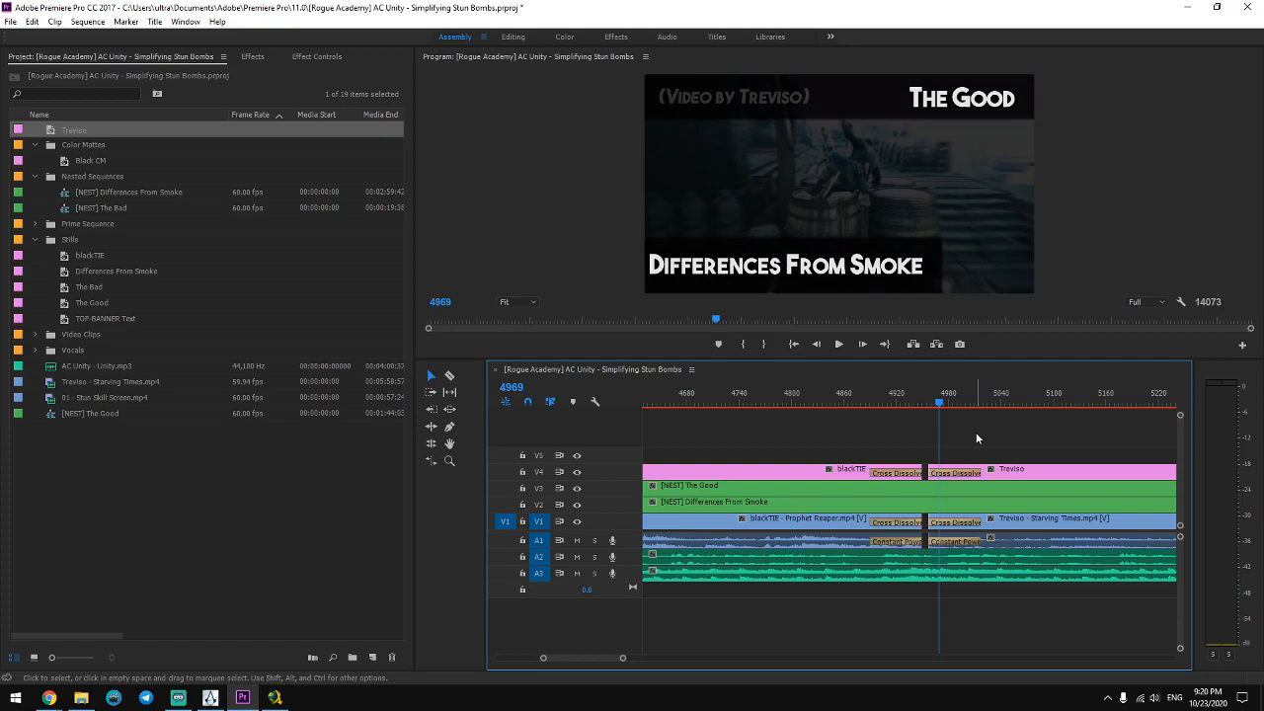
{"action": "key", "text": "="}
{"action": "key", "text": "="}
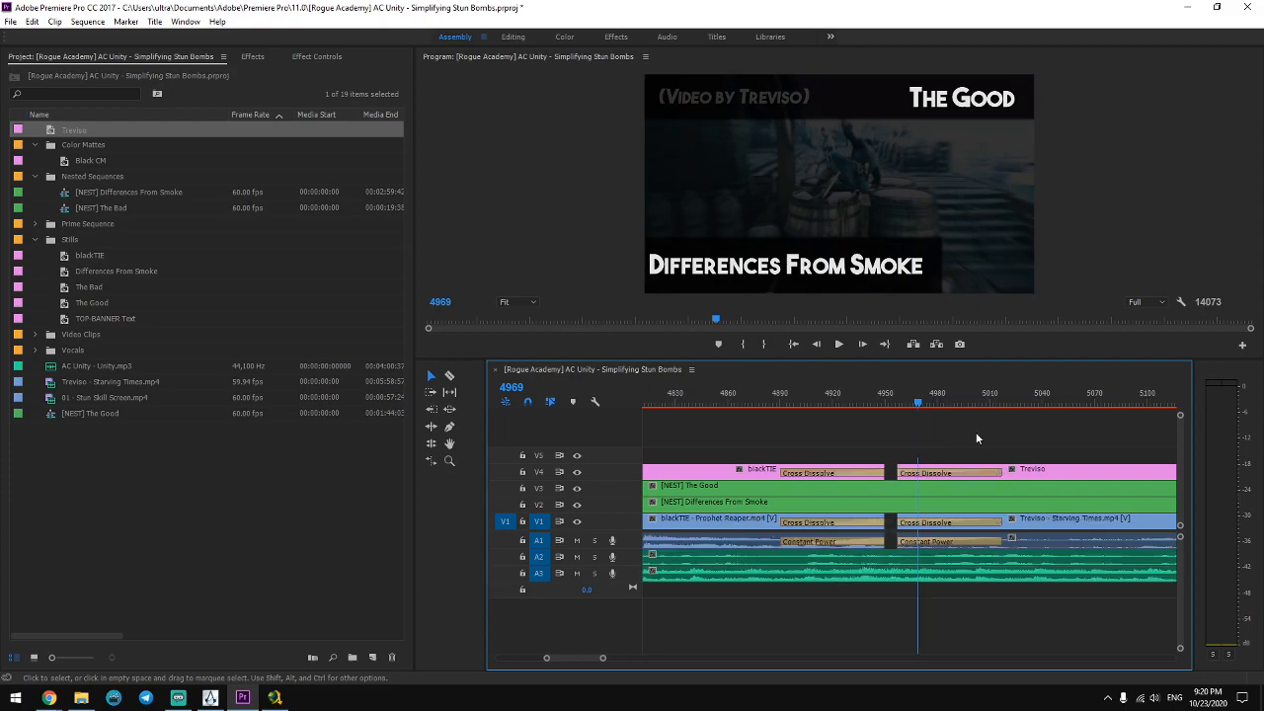
{"action": "left_click_drag", "start_coordinate": [916, 404], "coordinate": [874, 407]}
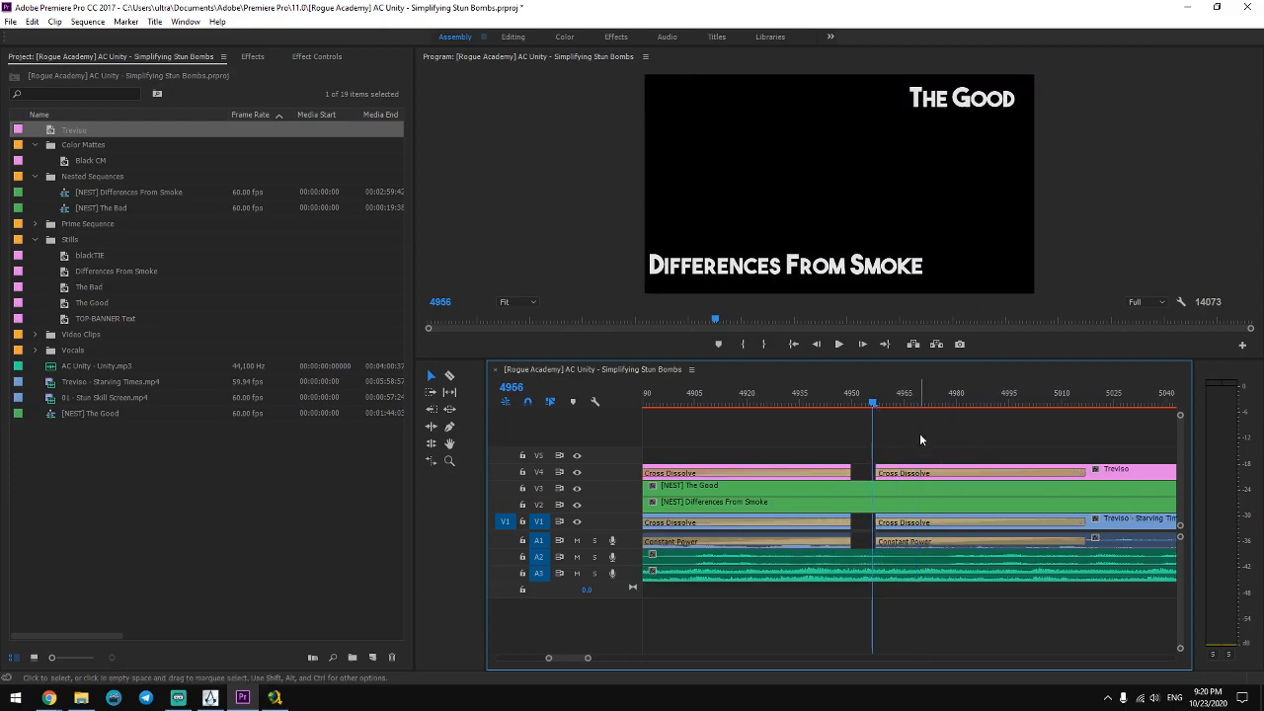
{"action": "key", "text": "space"}
{"action": "left_click_drag", "start_coordinate": [587, 657], "coordinate": [682, 668]}
{"action": "key", "text": "minus"}
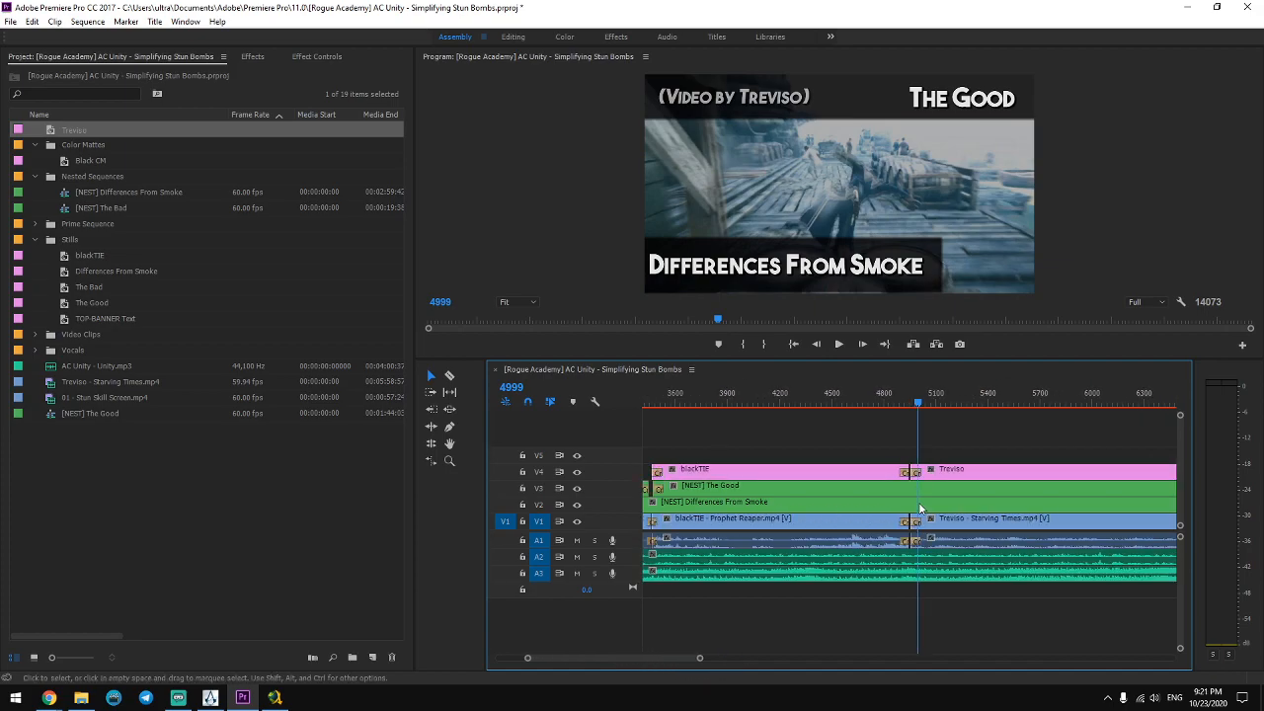
Trim the Starving Times clip's opening up to about frame 5174, move the rest back to the Treviso title's start and reapply its opening transitions.
{"action": "key", "text": "space"}
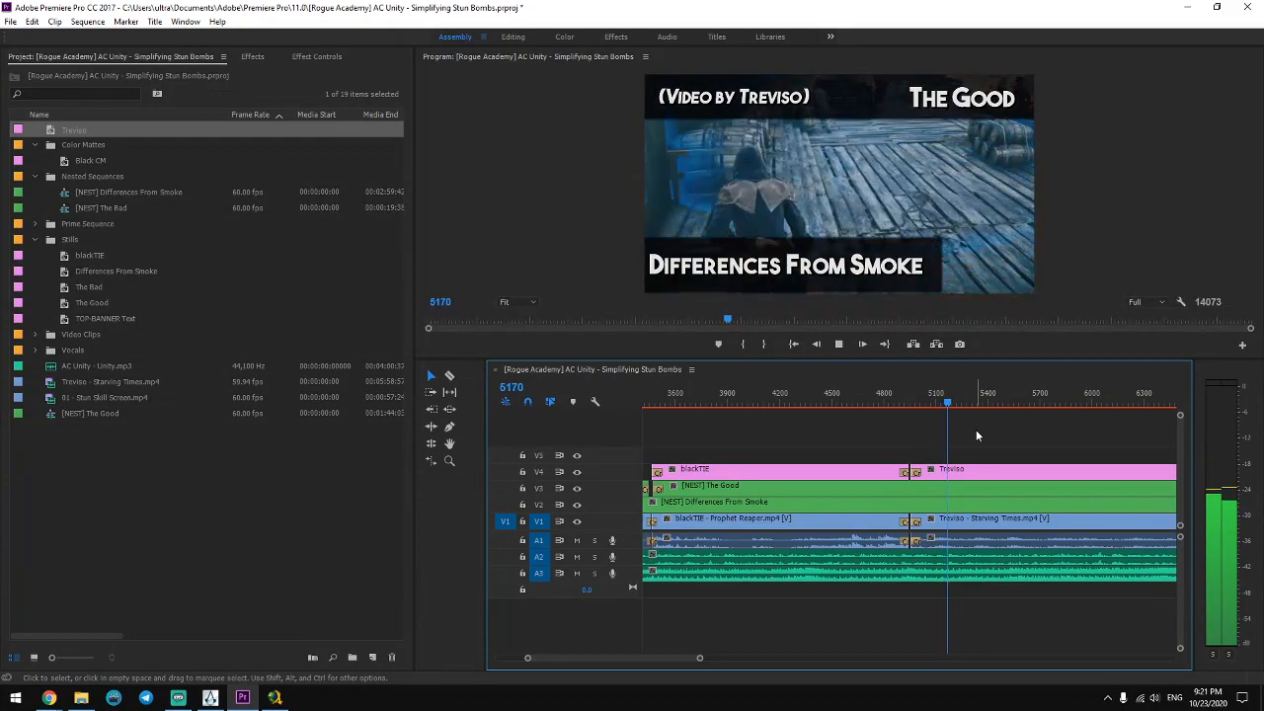
{"action": "key", "text": "space"}
{"action": "left_click_drag", "start_coordinate": [978, 521], "coordinate": [943, 528]}
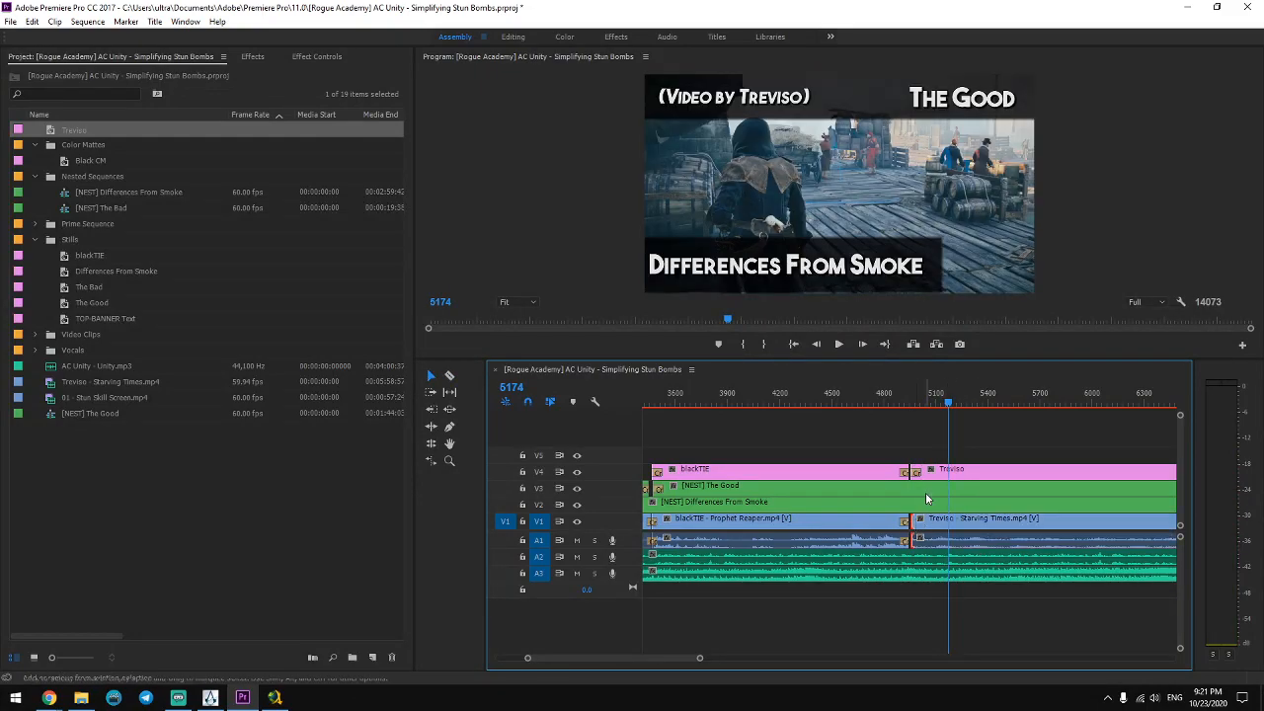
Play back the opening of the Starving Times clip from several points to check its transition from the Prophet Reaper clip.
{"action": "left_click", "coordinate": [913, 400]}
{"action": "key", "text": "space"}
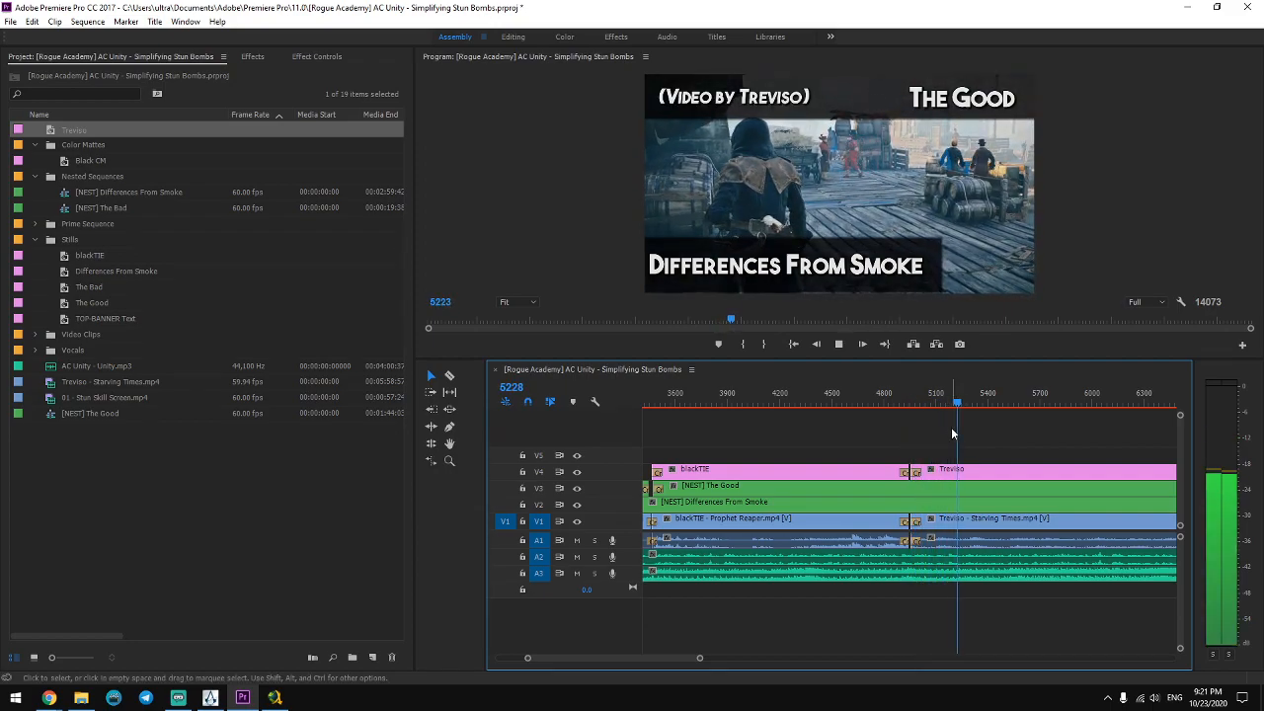
{"action": "key", "text": "space"}
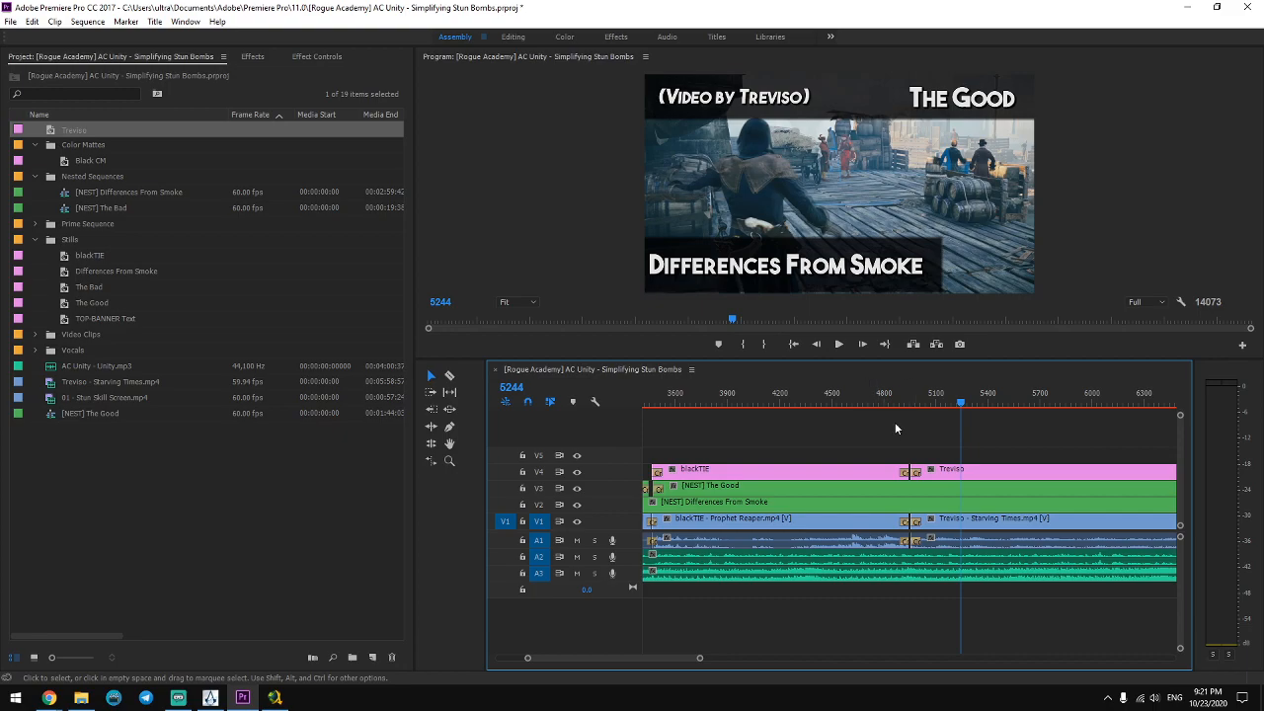
{"action": "left_click", "coordinate": [946, 403]}
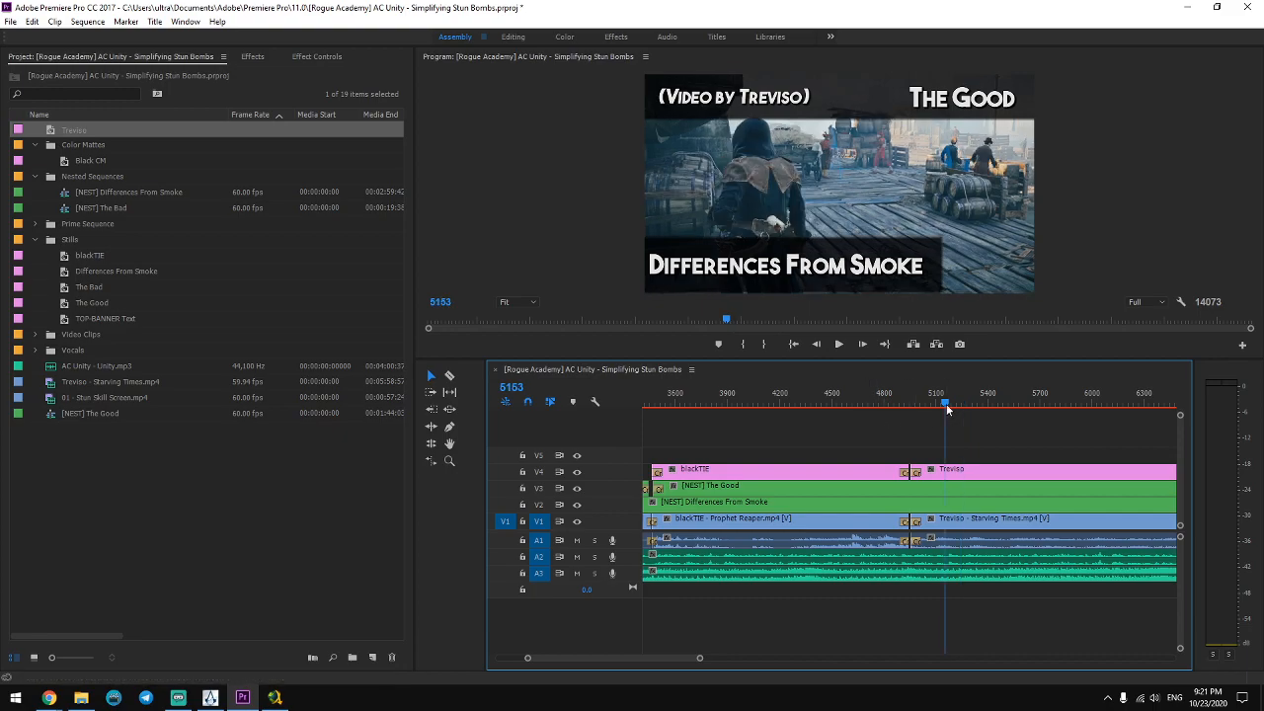
{"action": "key", "text": "space"}
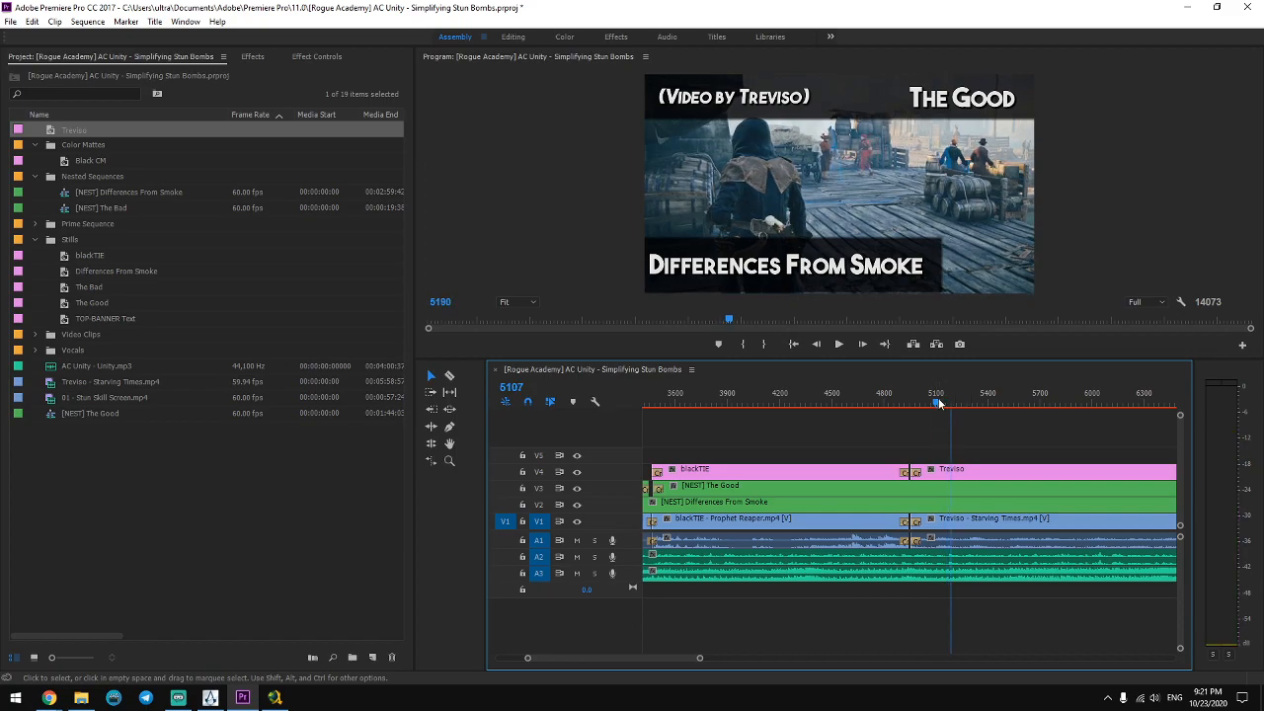
{"action": "left_click", "coordinate": [931, 405]}
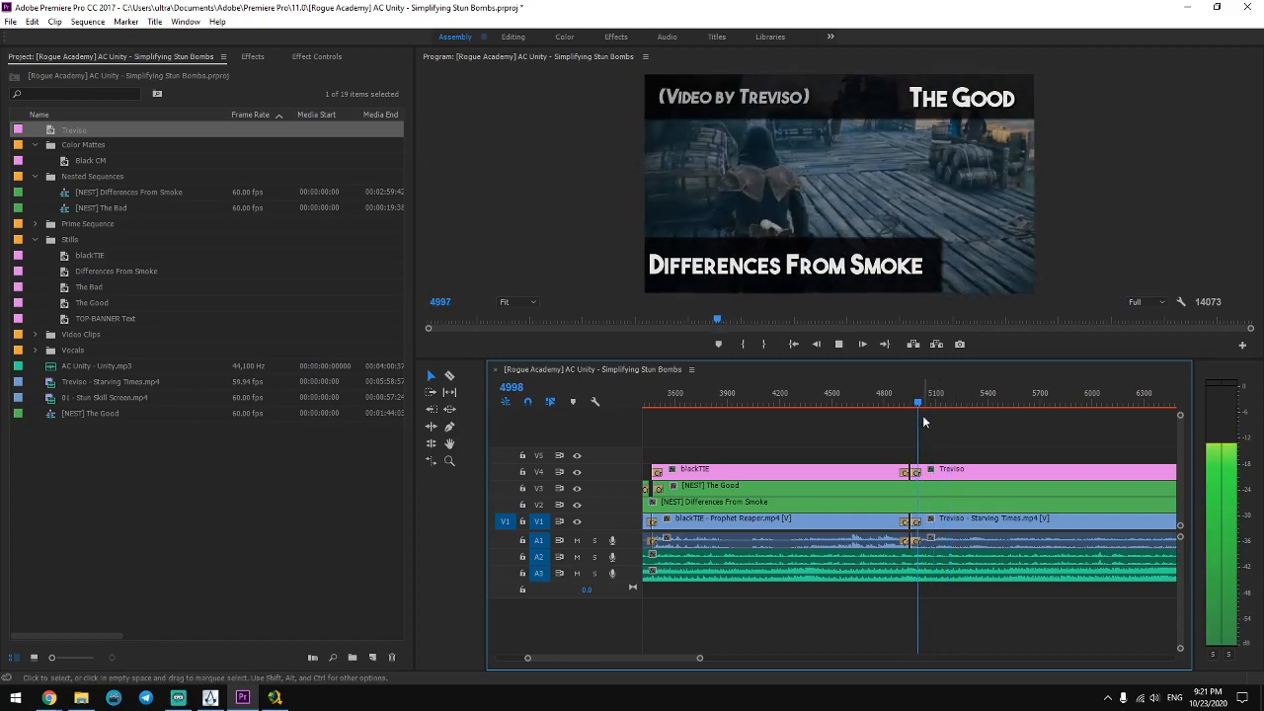
{"action": "left_click", "coordinate": [919, 404]}
{"action": "key", "text": "space"}
Create a new 1920 × 1080, 60 fps title named "or stumble around!".
{"action": "left_click", "coordinate": [217, 500]}
{"action": "key", "text": "ctrl+t"}
{"action": "type", "text": "or stumble around!"}
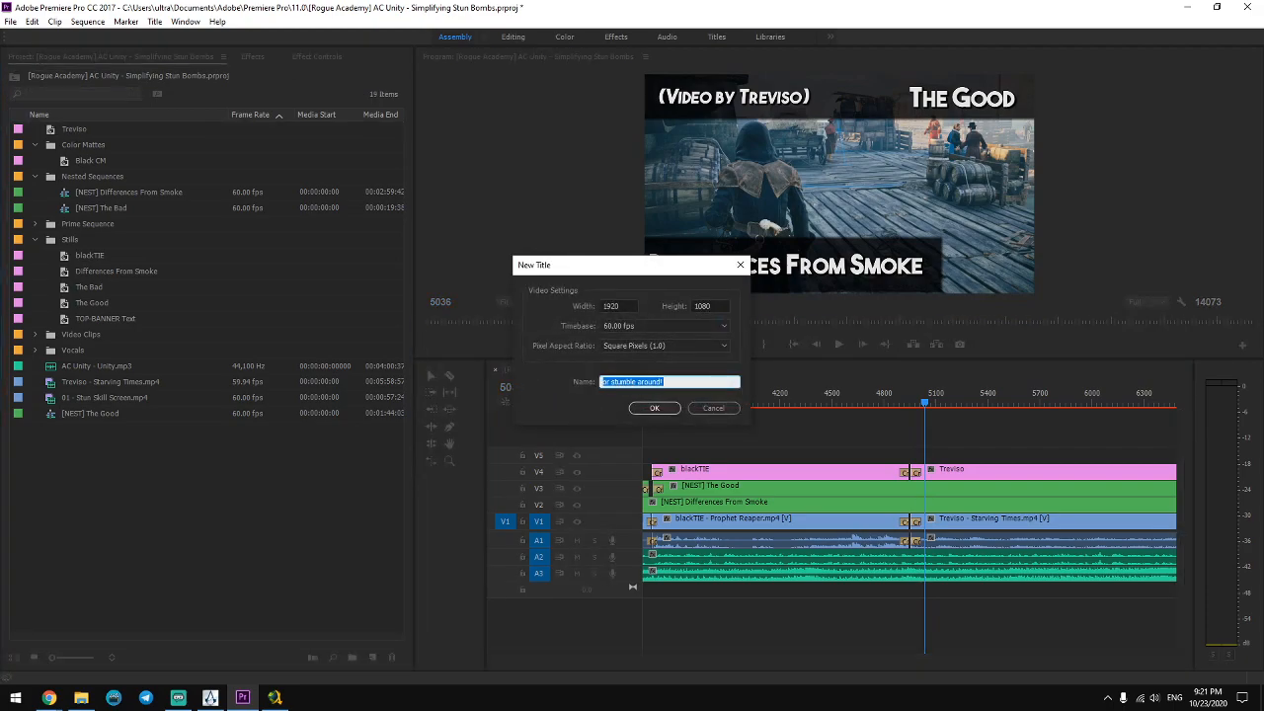
{"action": "key", "text": "Return"}
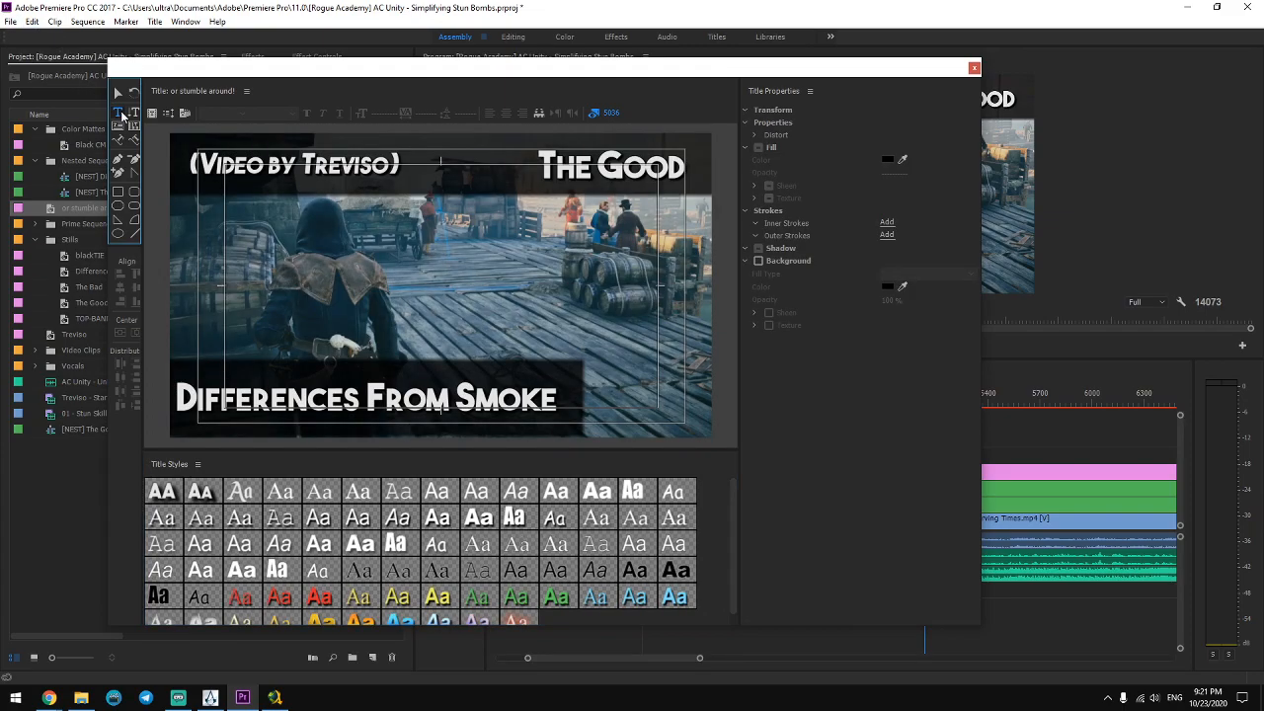
Add the text "(or stumble around!)" to the title and apply the outlined small-caps style in The Bold Font.
{"action": "type", "text": "or stumble around!"}
{"action": "key", "text": "ctrl+a"}
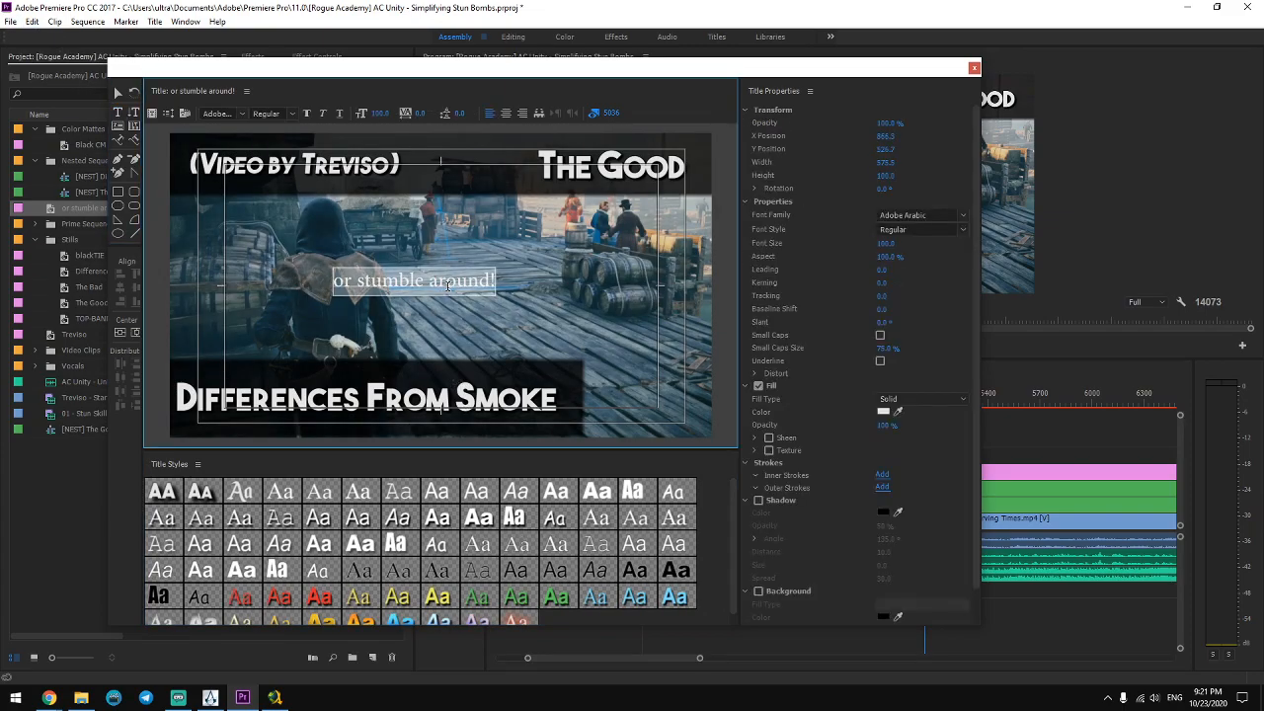
{"action": "left_click", "coordinate": [209, 498]}
{"action": "left_click", "coordinate": [440, 283]}
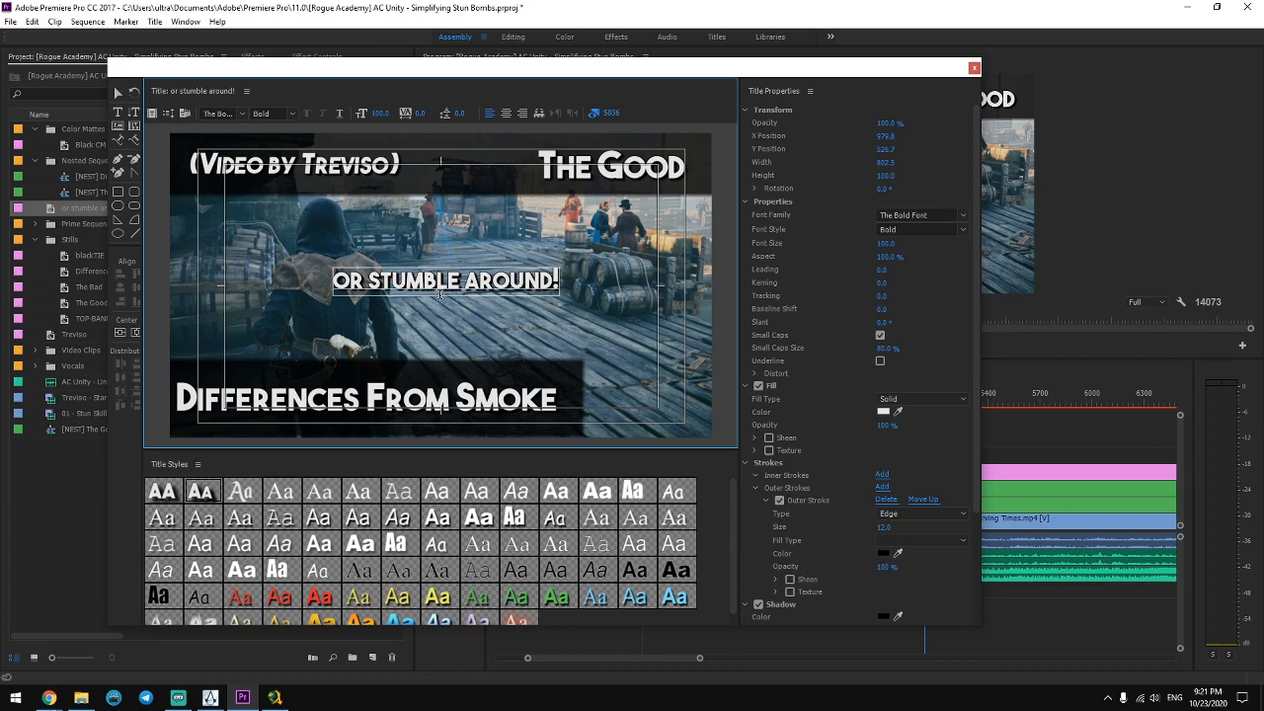
{"action": "key", "text": "Home"}
{"action": "type", "text": "("}
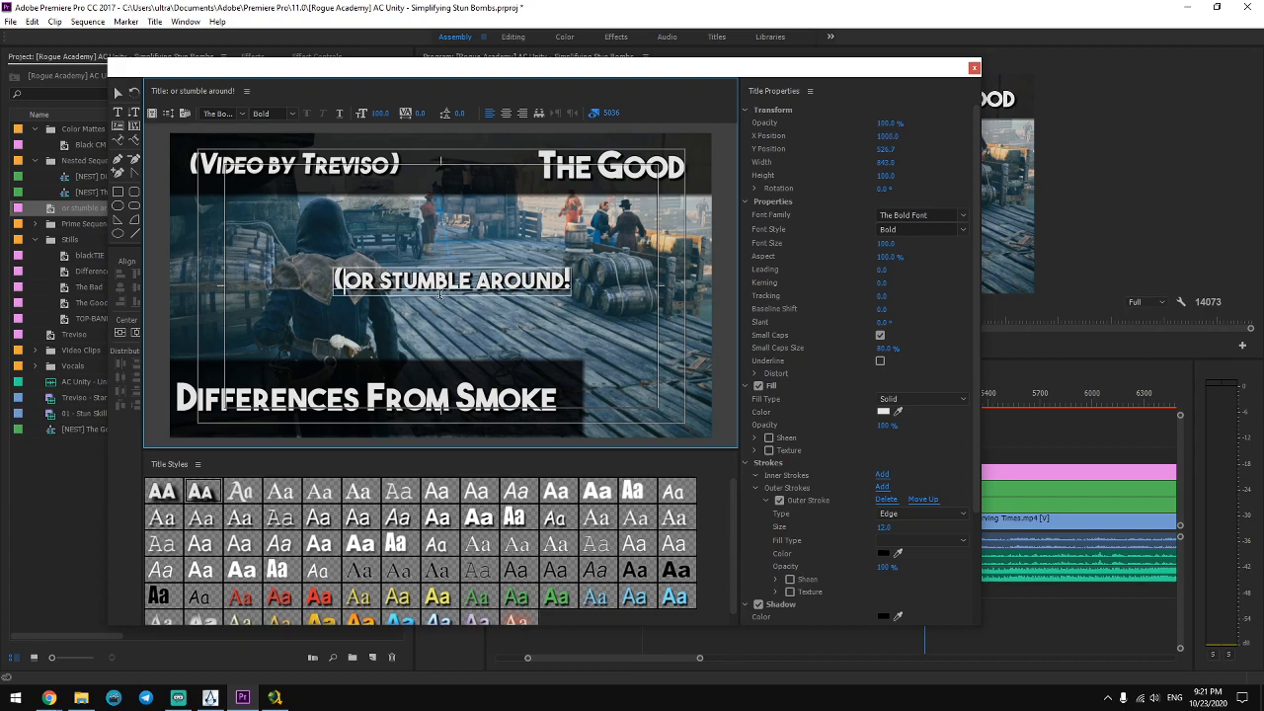
{"action": "key", "text": "End"}
{"action": "type", "text": ")"}
Set the title text's font size to 150, center it horizontally in the frame and close the title editor.
{"action": "left_click", "coordinate": [383, 112]}
{"action": "type", "text": "150"}
{"action": "key", "text": "Return"}
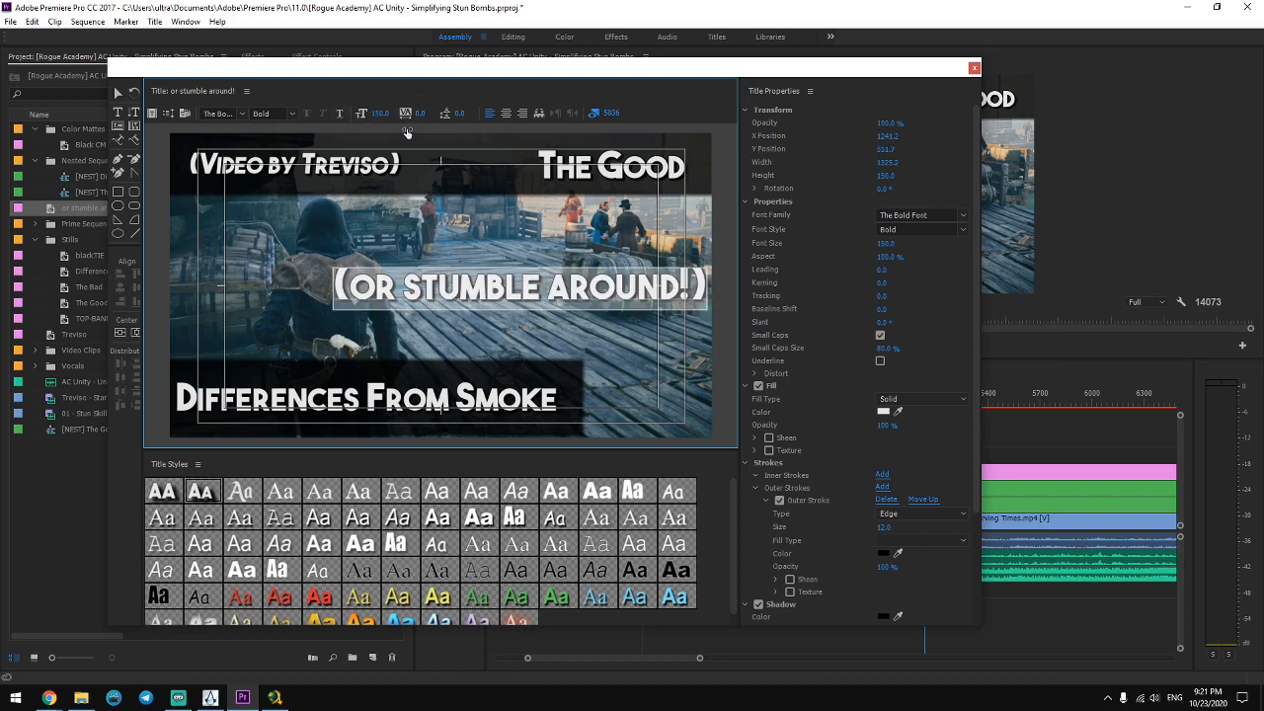
{"action": "right_click", "coordinate": [515, 285]}
{"action": "mouse_move", "coordinate": [553, 518]}
{"action": "left_click", "coordinate": [727, 517]}
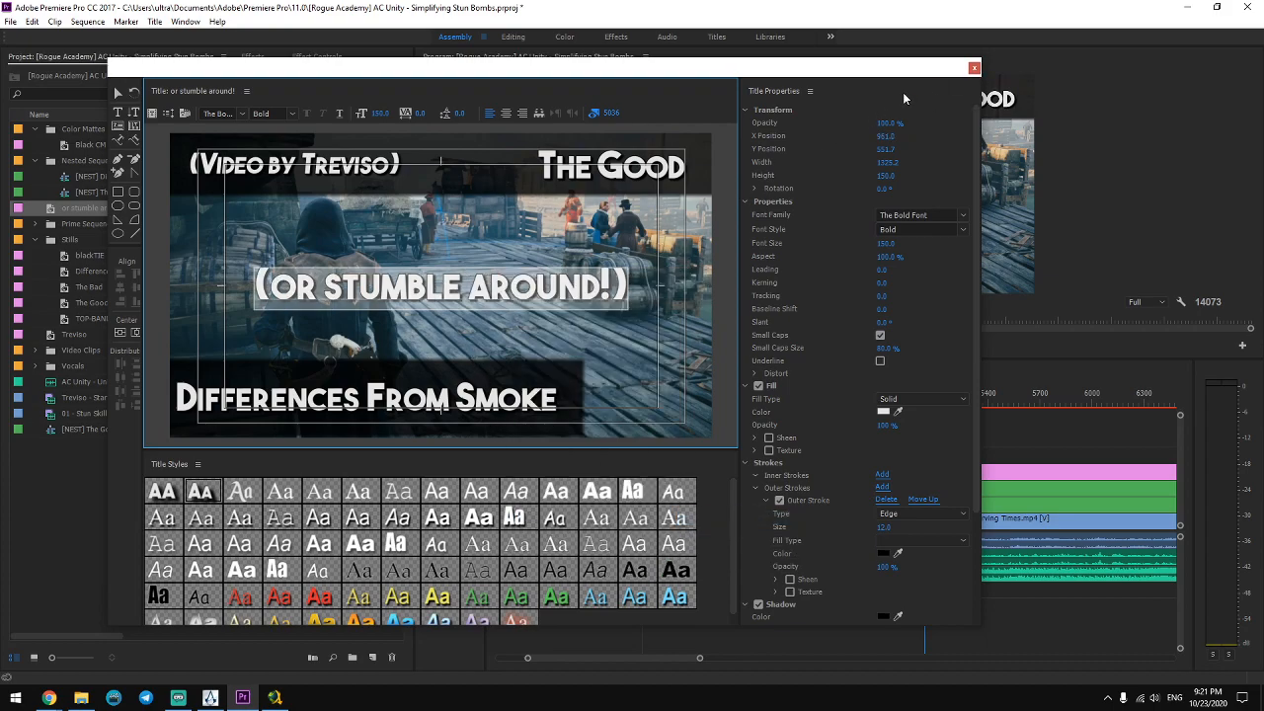
{"action": "left_click", "coordinate": [975, 68]}
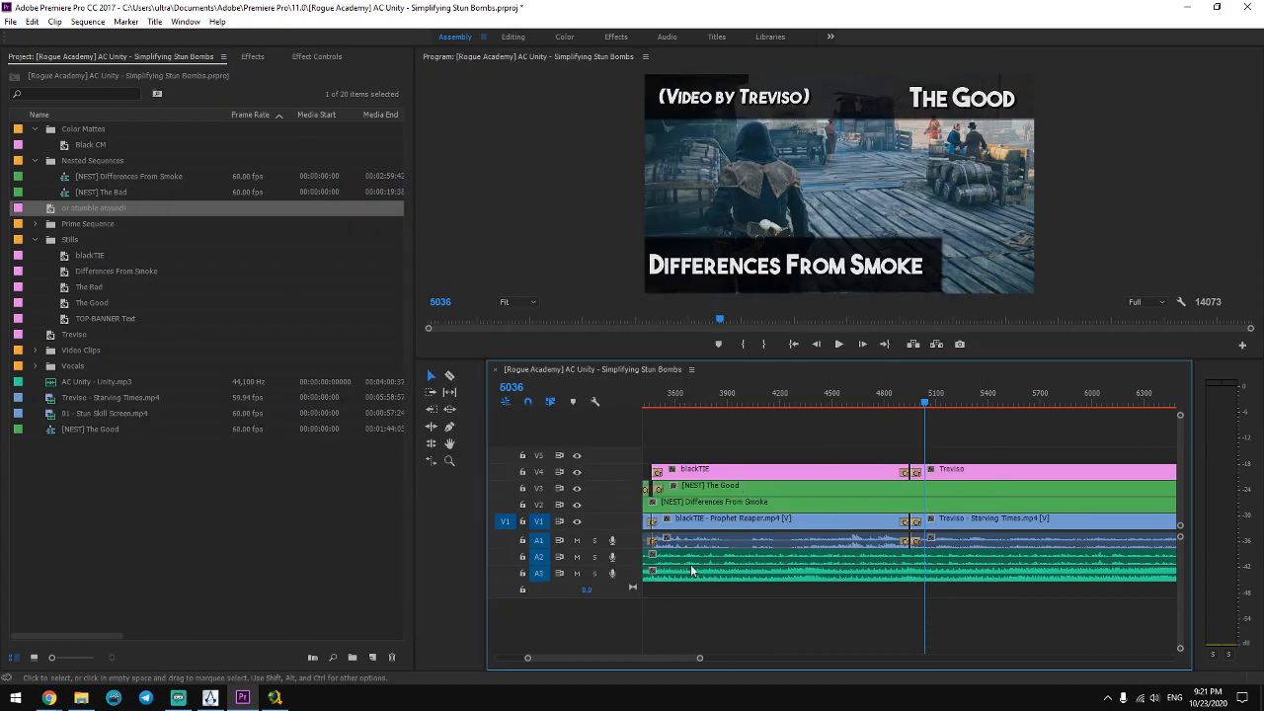
{"action": "left_click_drag", "start_coordinate": [699, 658], "coordinate": [720, 658]}
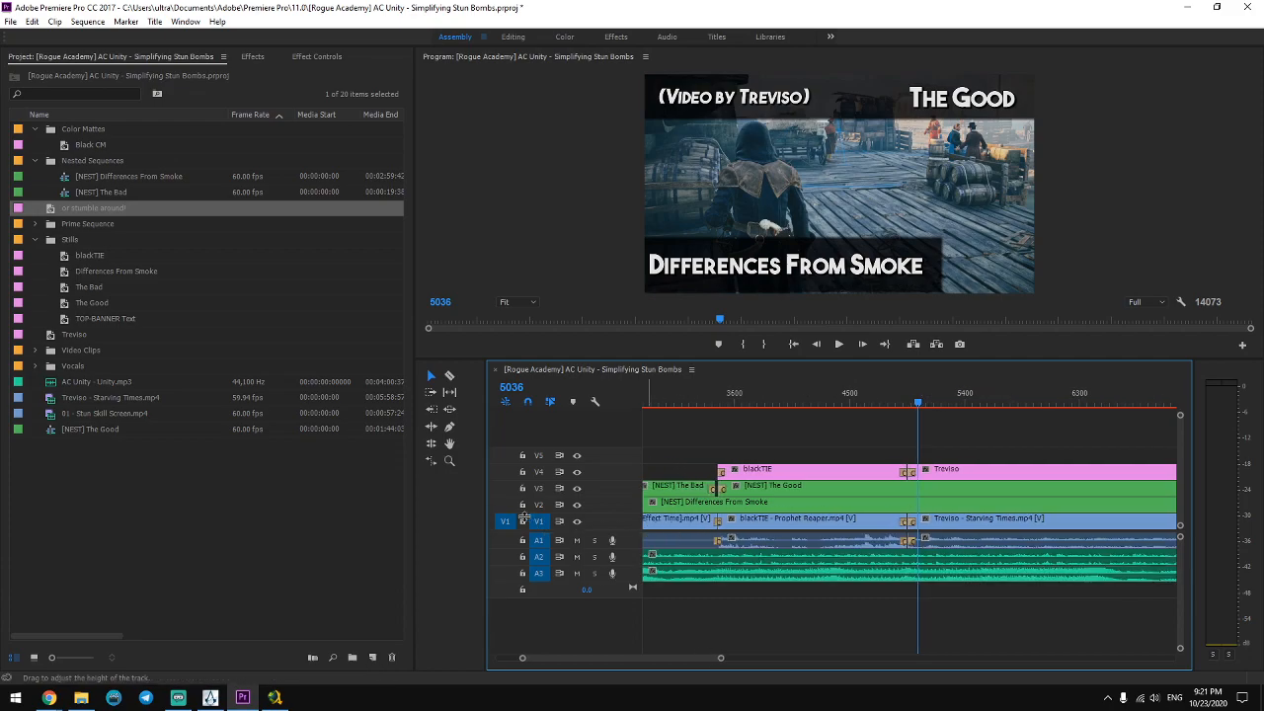
{"action": "left_click_drag", "start_coordinate": [720, 658], "coordinate": [799, 658]}
{"action": "double_click", "coordinate": [788, 486]}
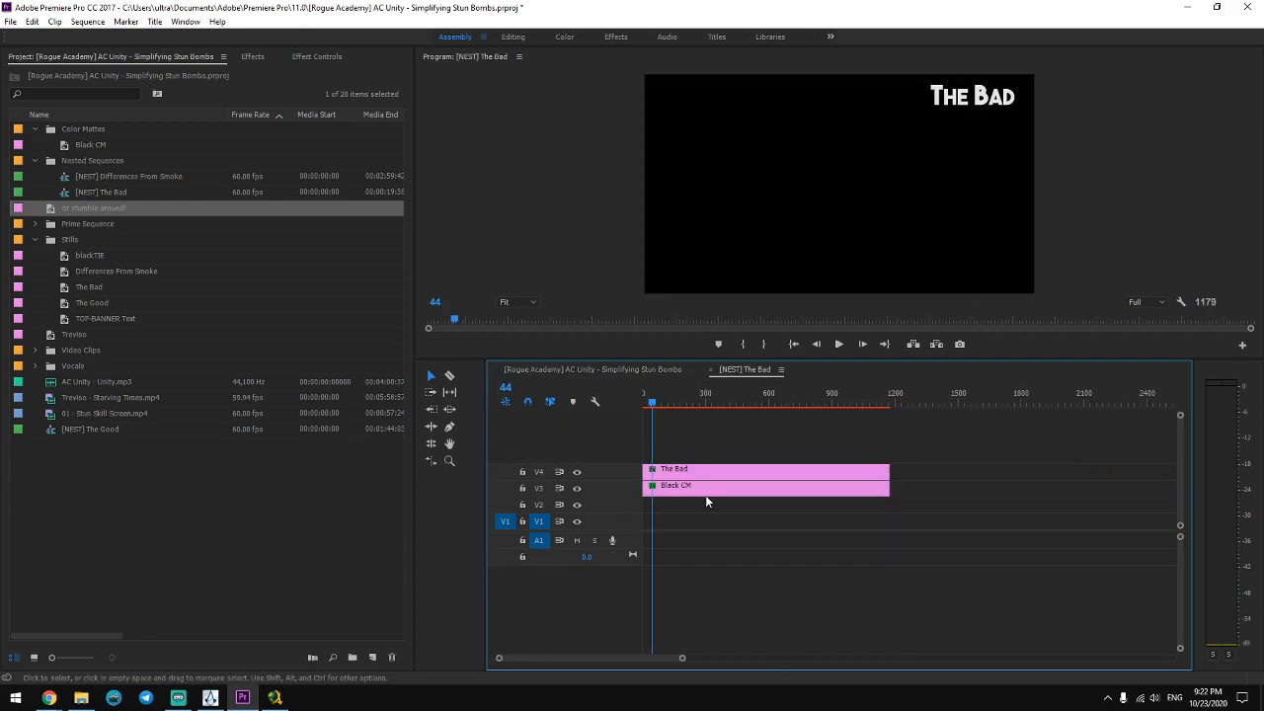
{"action": "left_click", "coordinate": [725, 474]}
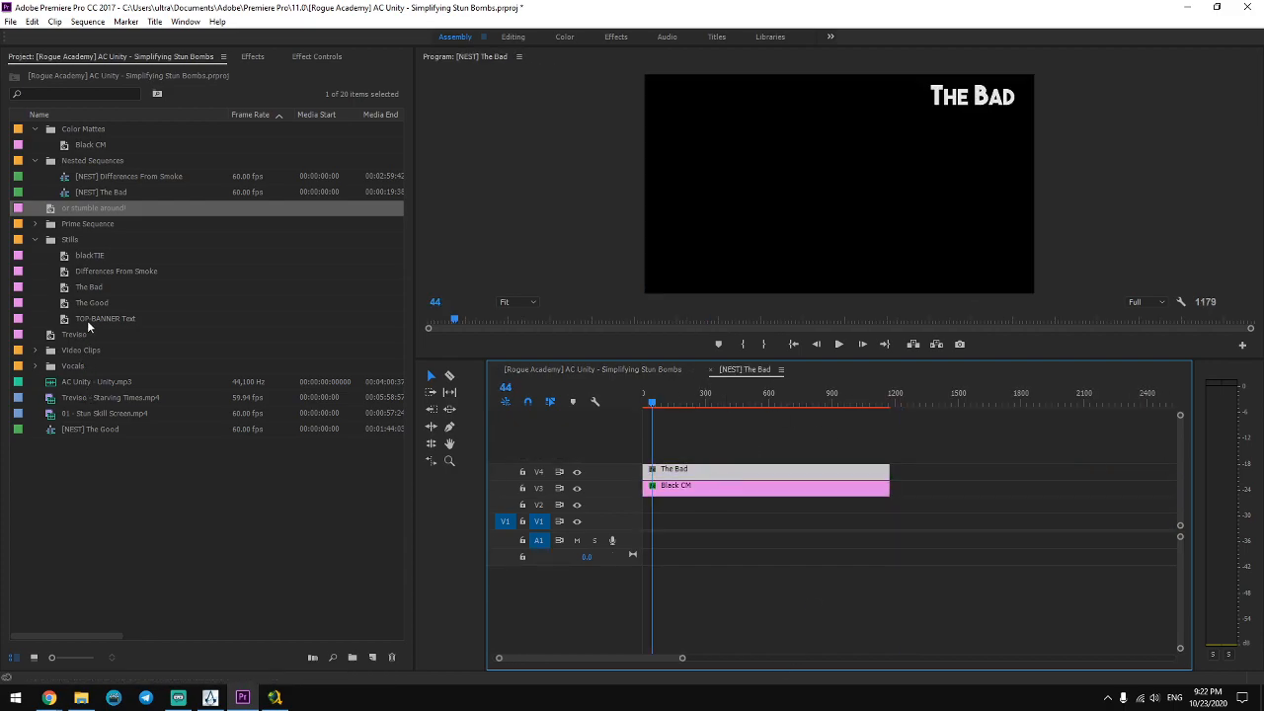
{"action": "left_click", "coordinate": [72, 429]}
{"action": "left_click_drag", "start_coordinate": [114, 413], "coordinate": [672, 507]}
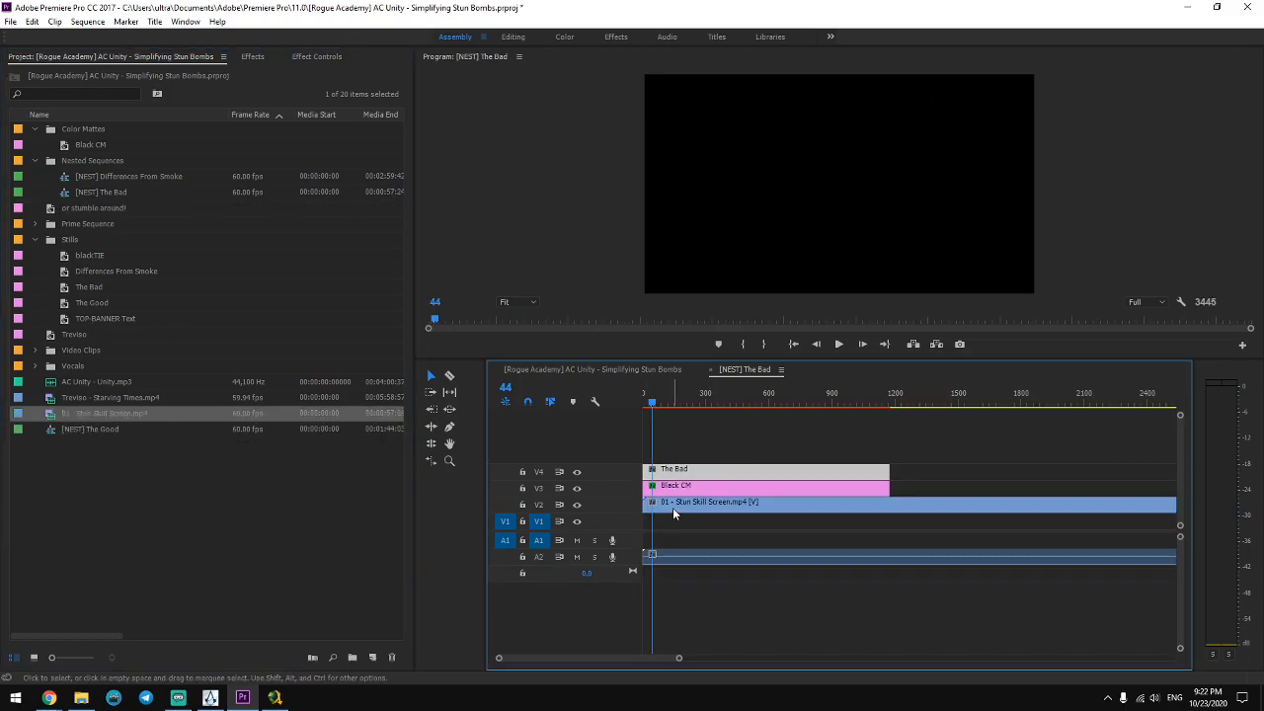
{"action": "left_click", "coordinate": [709, 486]}
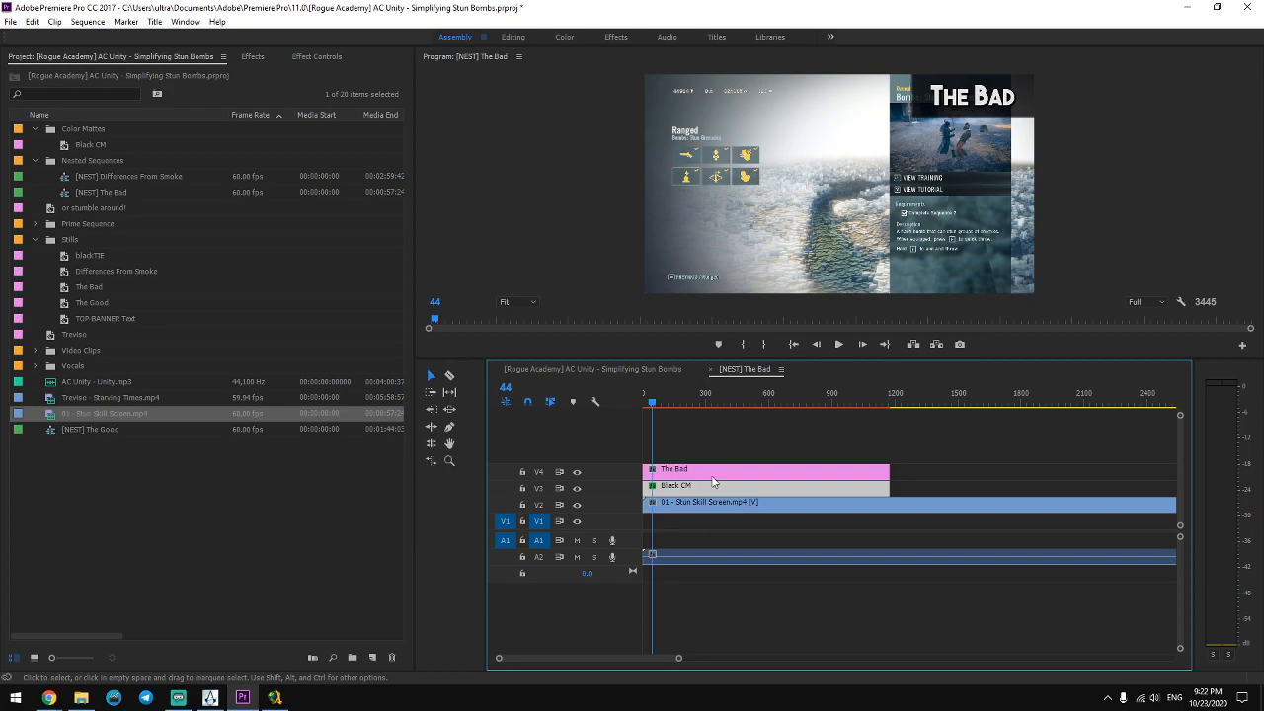
{"action": "left_click", "coordinate": [711, 501]}
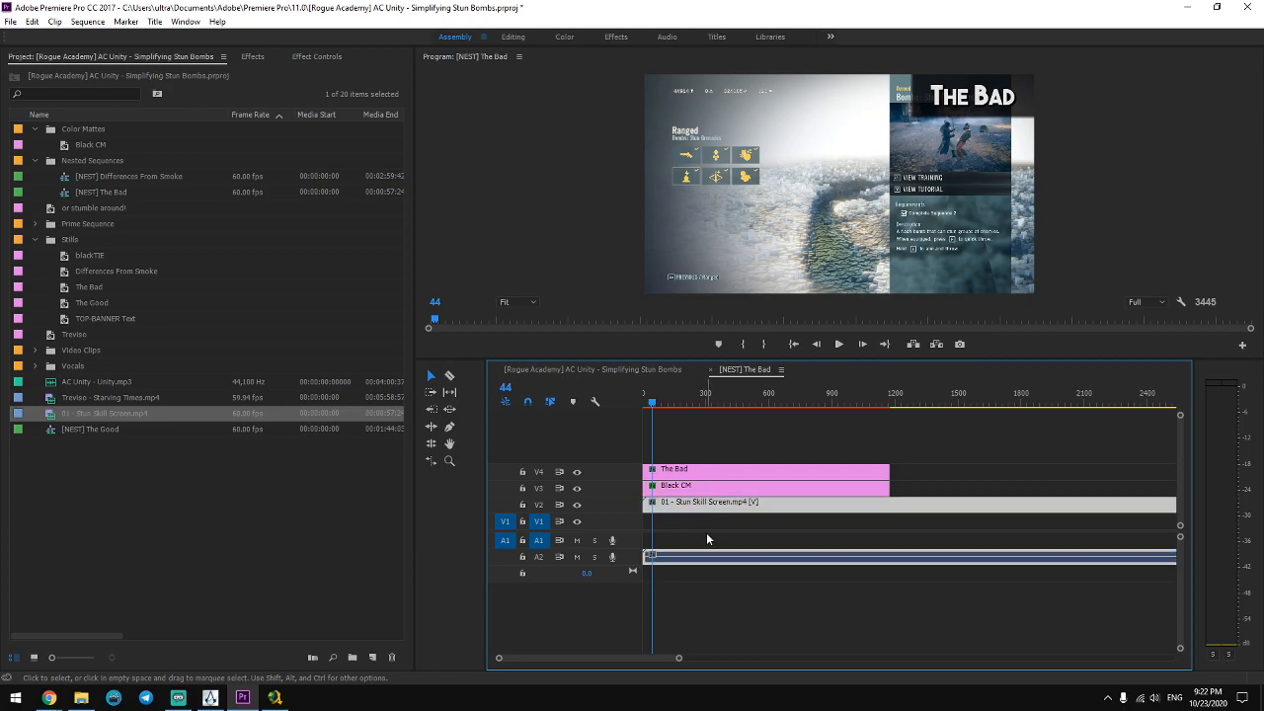
{"action": "key", "text": "Delete"}
{"action": "left_click", "coordinate": [710, 370]}
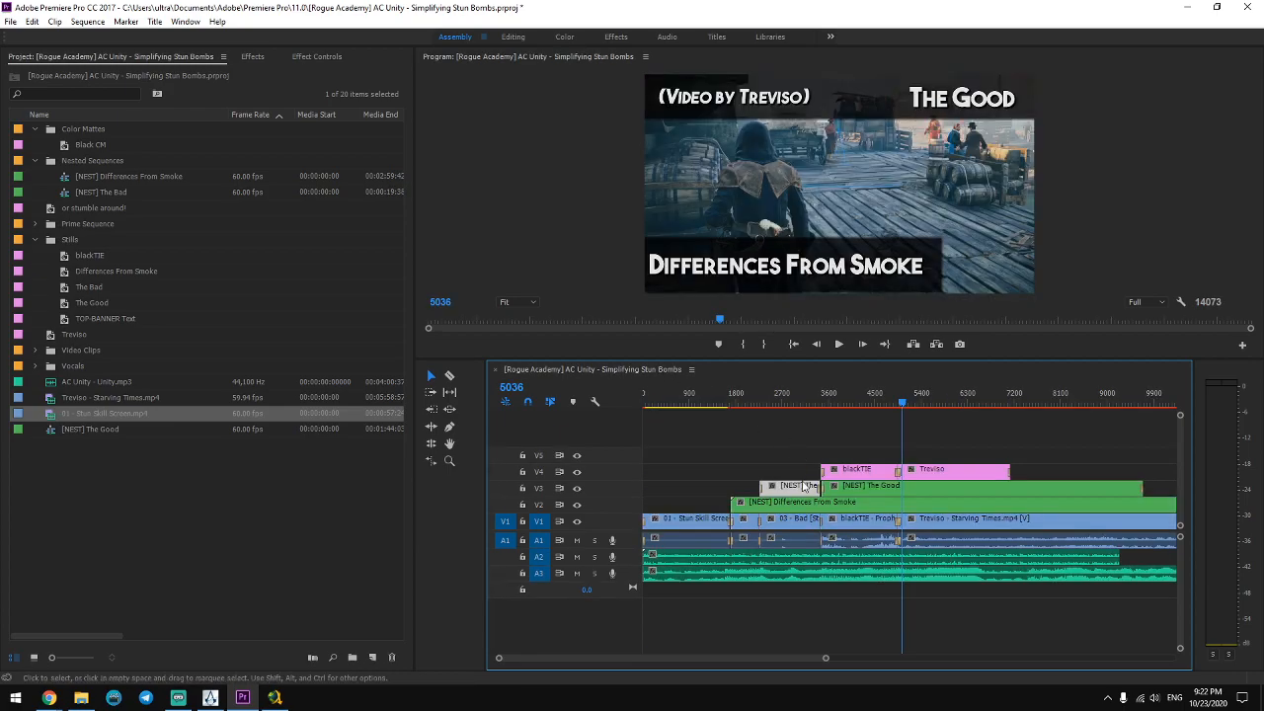
Open the [NEST] Differences From Smoke sequence and place 01 - Stun Skill Screen.mp4 on V1 as a reference background.
{"action": "left_click", "coordinate": [782, 504]}
{"action": "double_click", "coordinate": [781, 504]}
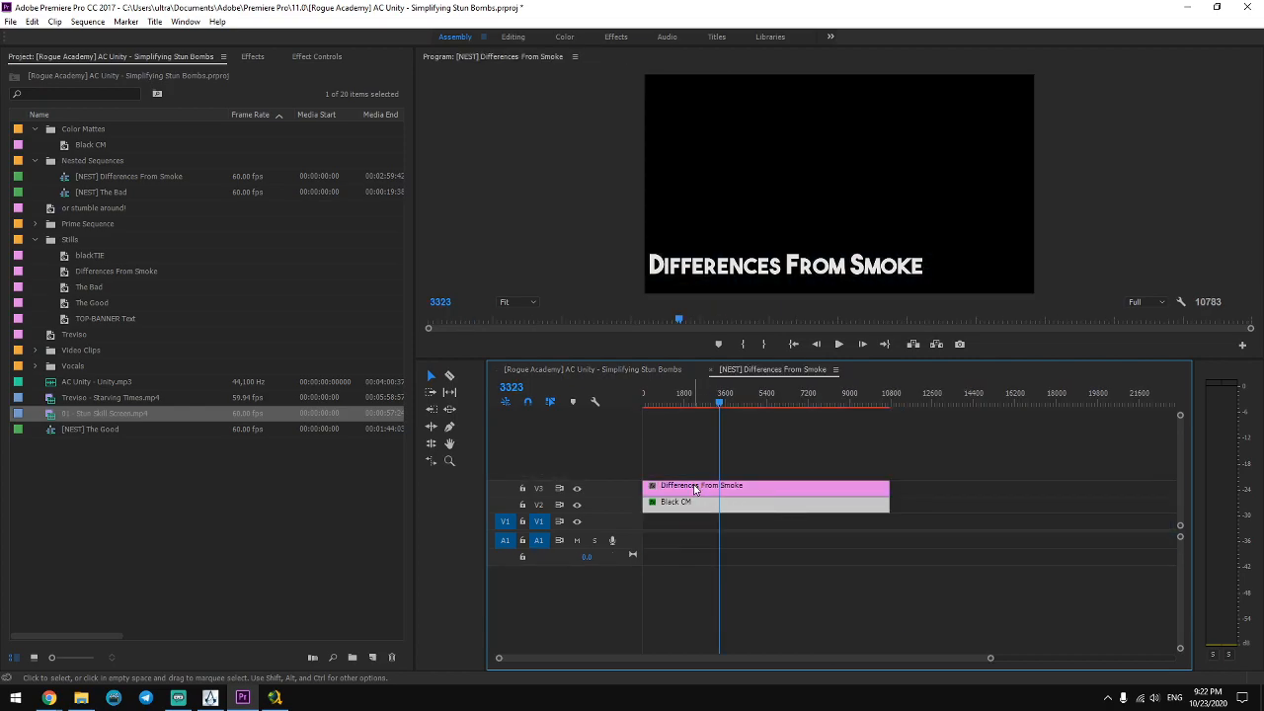
{"action": "left_click", "coordinate": [115, 401]}
{"action": "left_click_drag", "start_coordinate": [114, 415], "coordinate": [676, 541]}
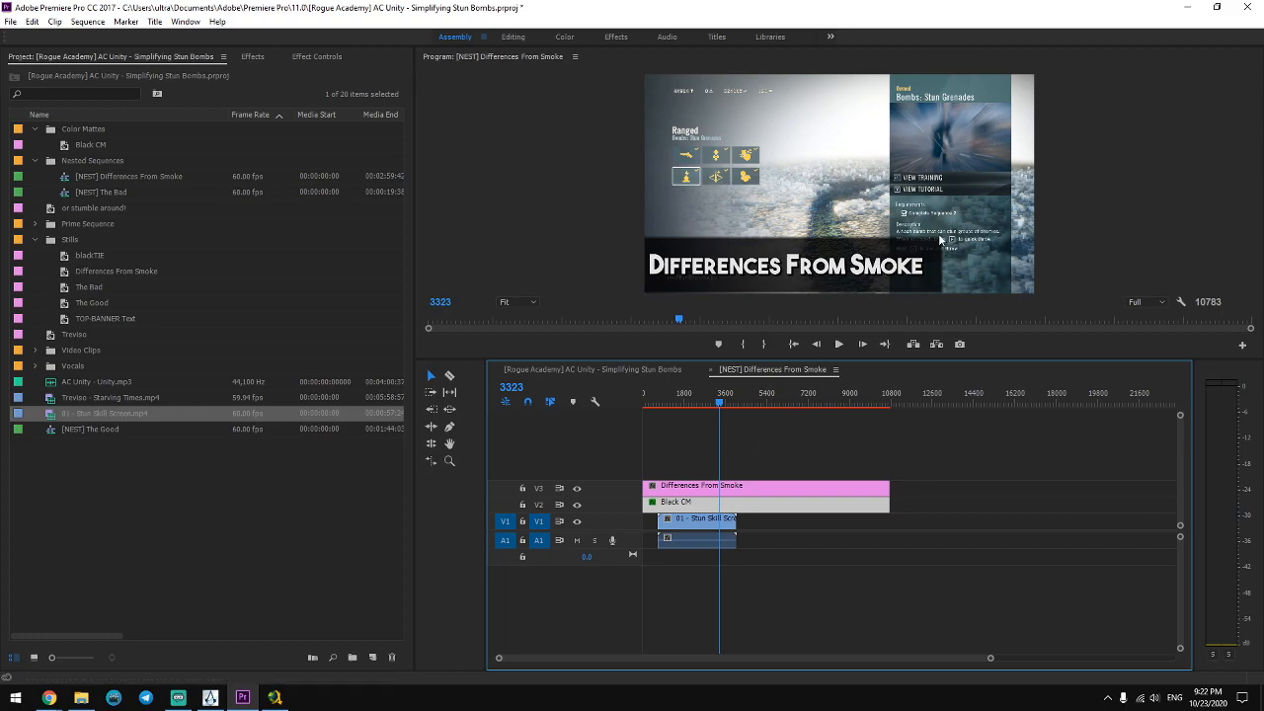
Set the Black CM matte's crop to 79% top, 27% right and 4% bottom so it fits the text more tightly.
{"action": "left_click", "coordinate": [314, 57]}
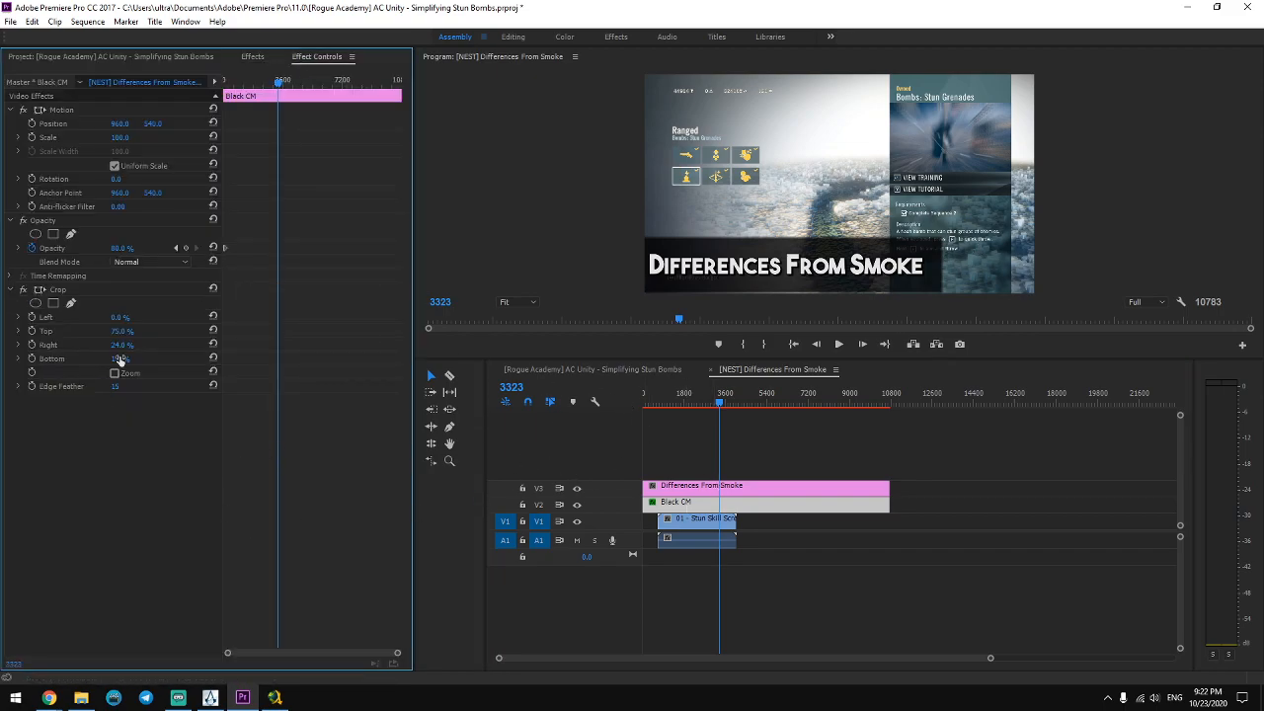
{"action": "left_click_drag", "start_coordinate": [120, 344], "coordinate": [121, 345]}
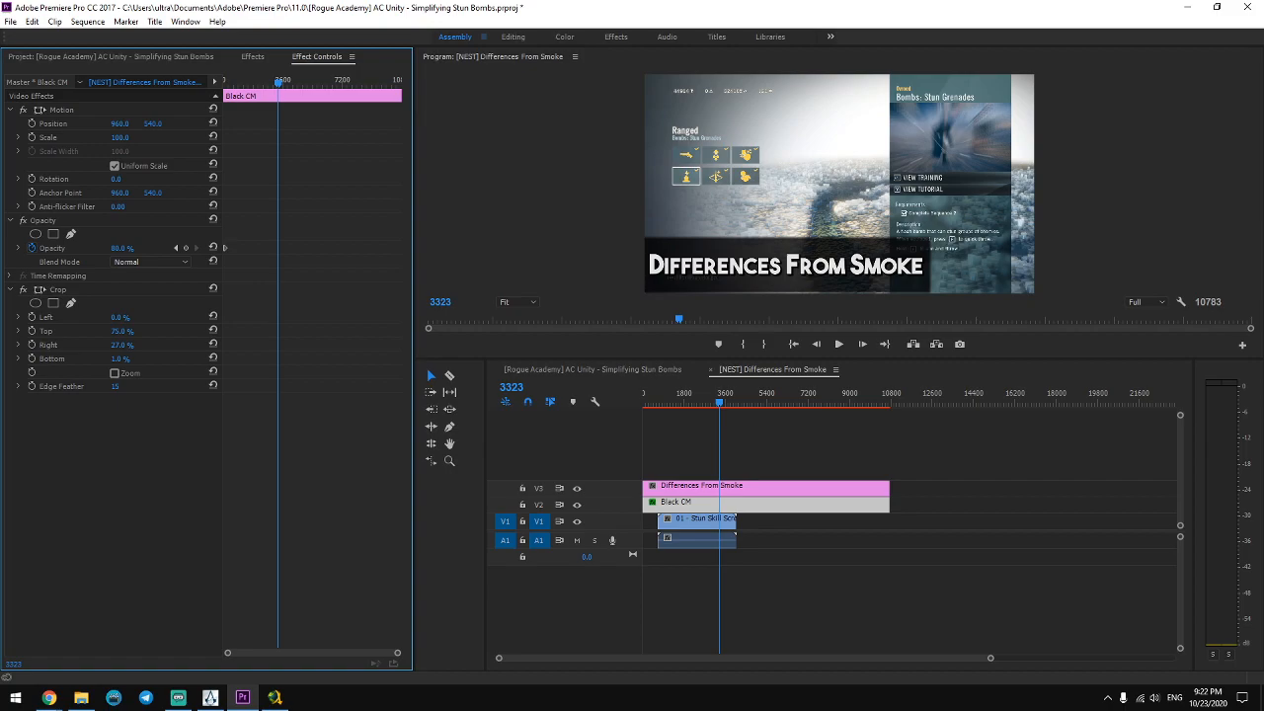
{"action": "left_click_drag", "start_coordinate": [121, 331], "coordinate": [121, 331]}
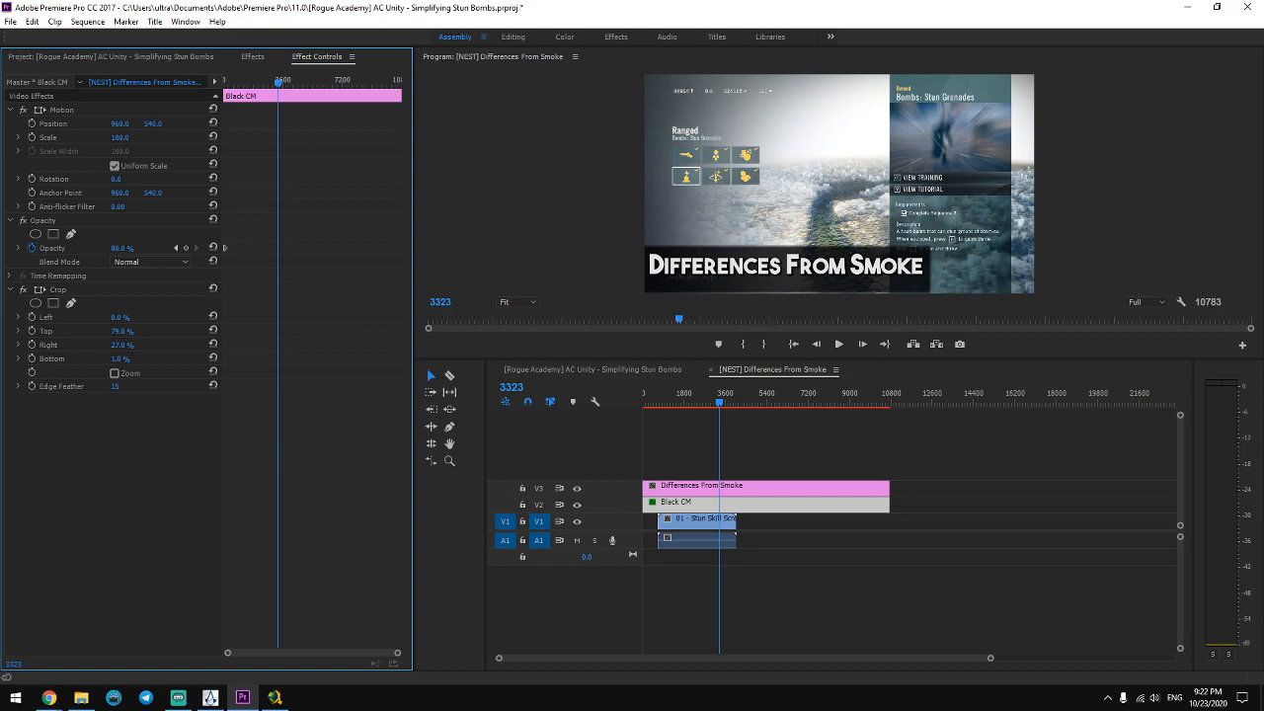
{"action": "left_click_drag", "start_coordinate": [121, 359], "coordinate": [120, 359]}
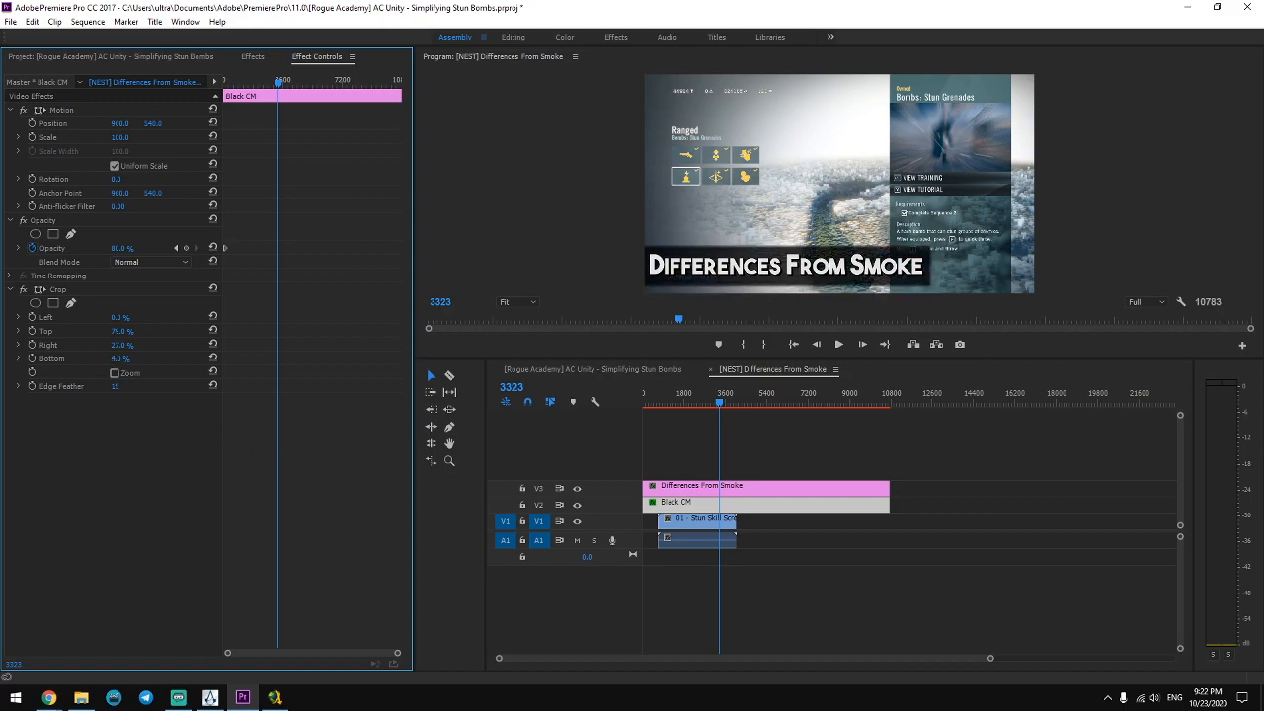
Delete the Stun Skill Screen clip from the Differences From Smoke nest and return to the main sequence.
{"action": "left_click", "coordinate": [814, 569]}
{"action": "left_click", "coordinate": [730, 540]}
{"action": "key", "text": "Delete"}
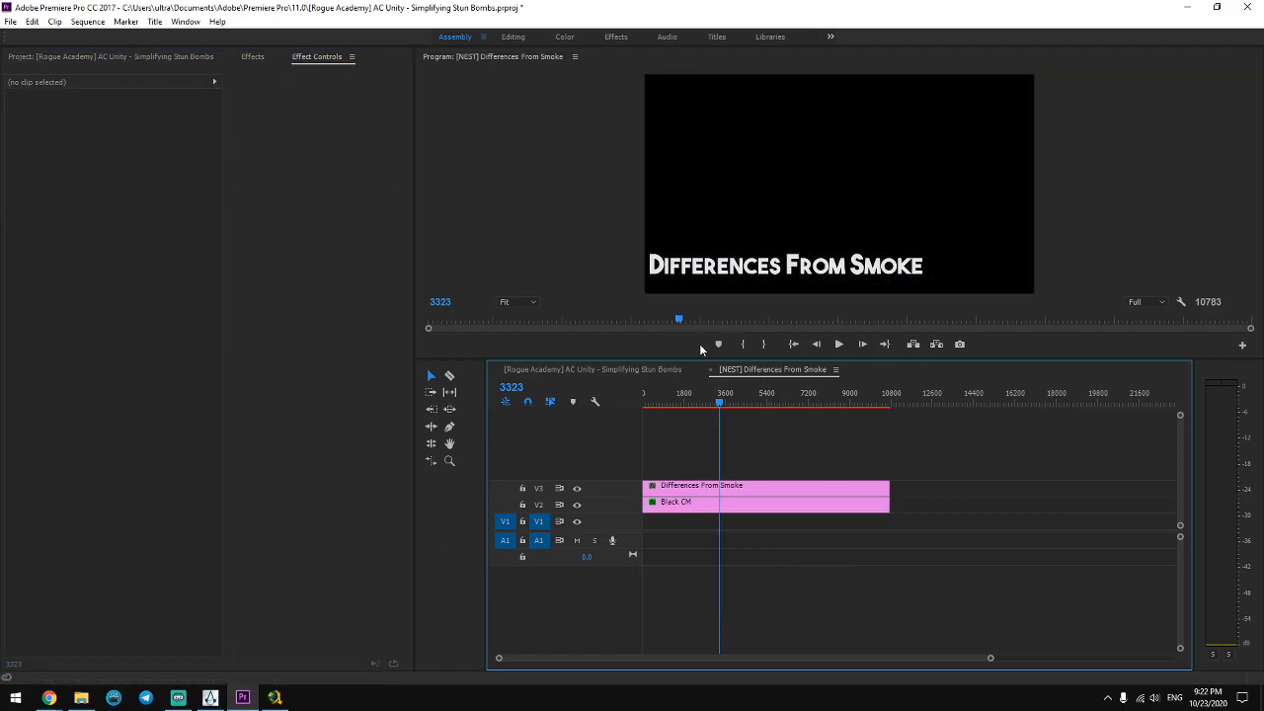
{"action": "left_click", "coordinate": [711, 371]}
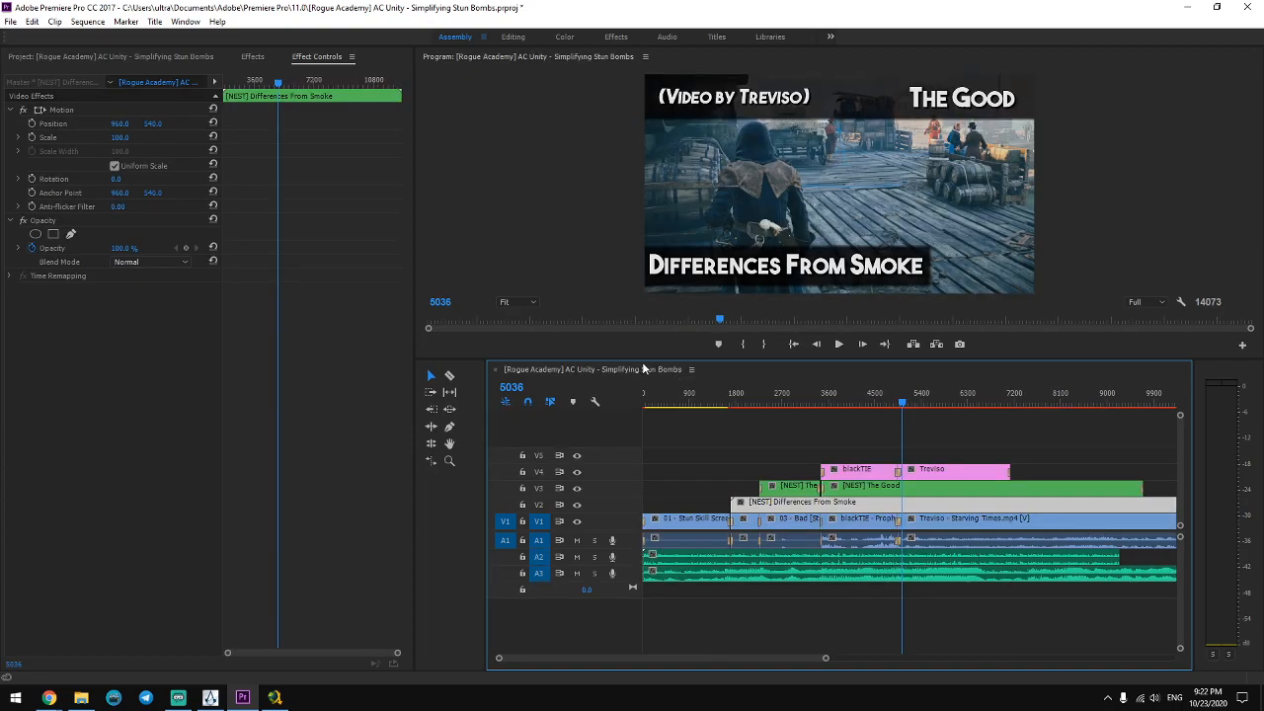
{"action": "left_click", "coordinate": [942, 439]}
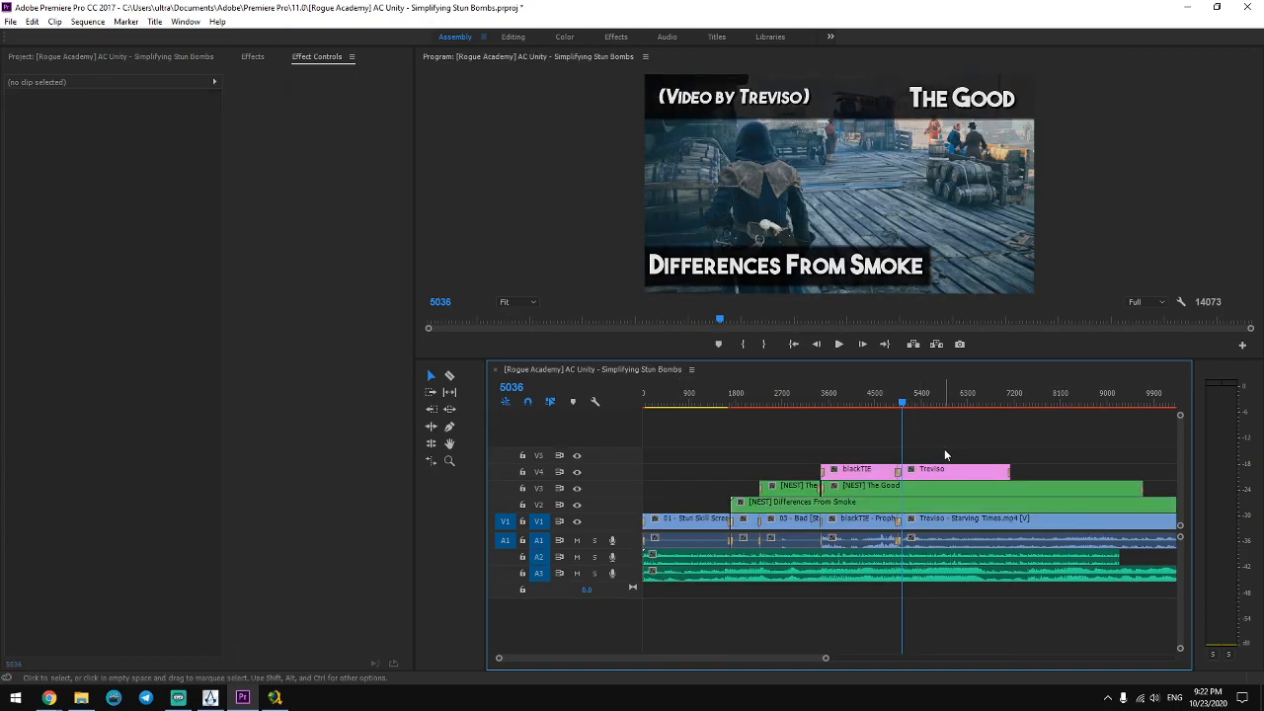
Open the [NEST] The Good sequence, select its Black CM matte and bring up the project's media list.
{"action": "left_click", "coordinate": [935, 472]}
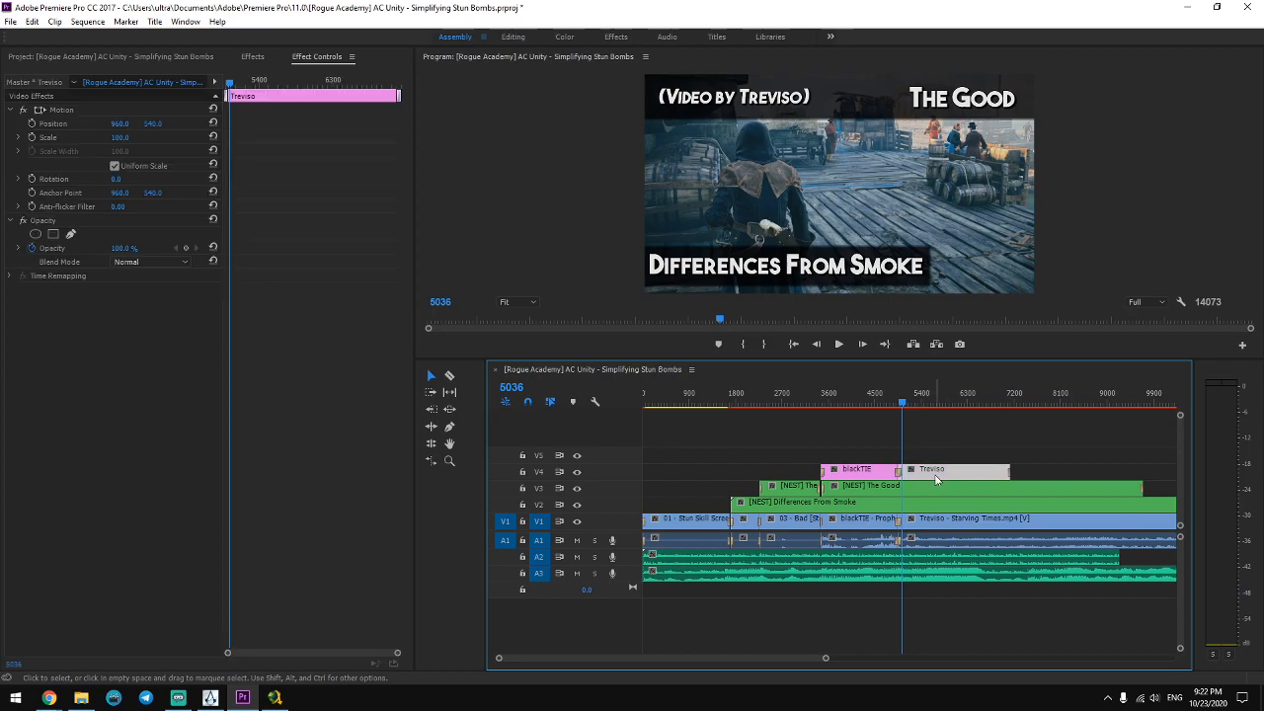
{"action": "left_click", "coordinate": [861, 488]}
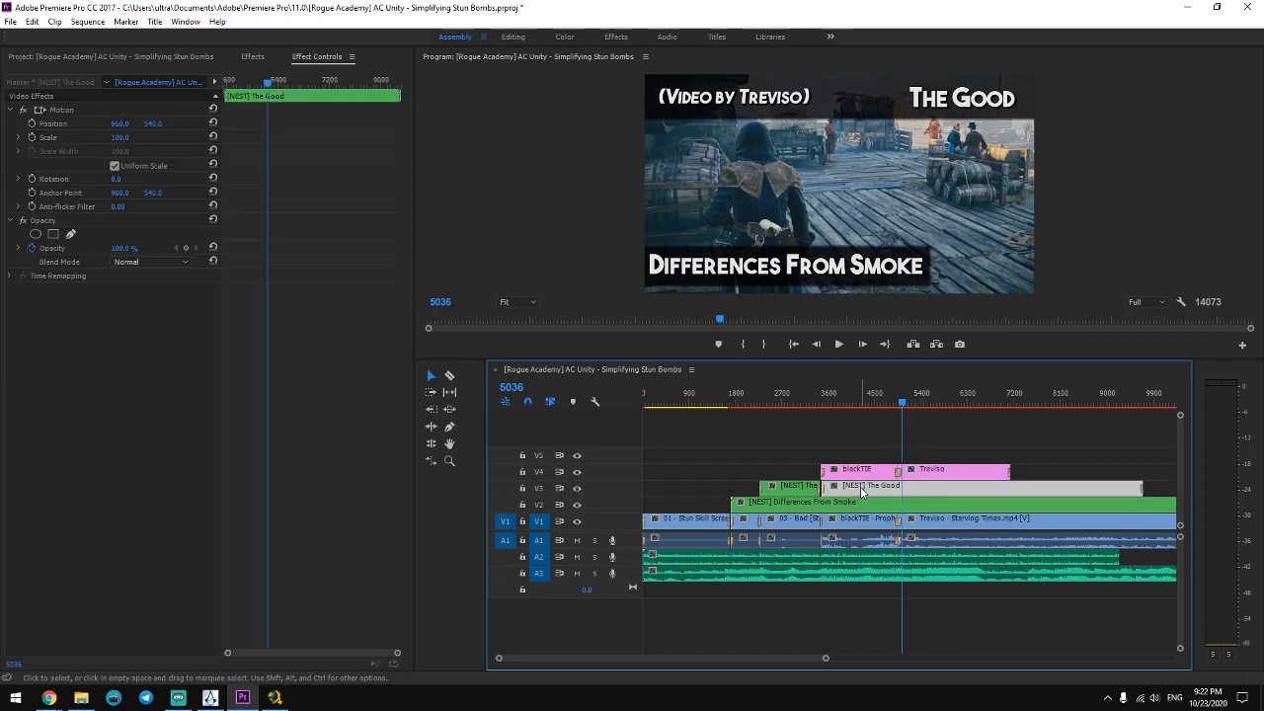
{"action": "double_click", "coordinate": [861, 488]}
{"action": "left_click", "coordinate": [711, 484]}
{"action": "left_click", "coordinate": [139, 60]}
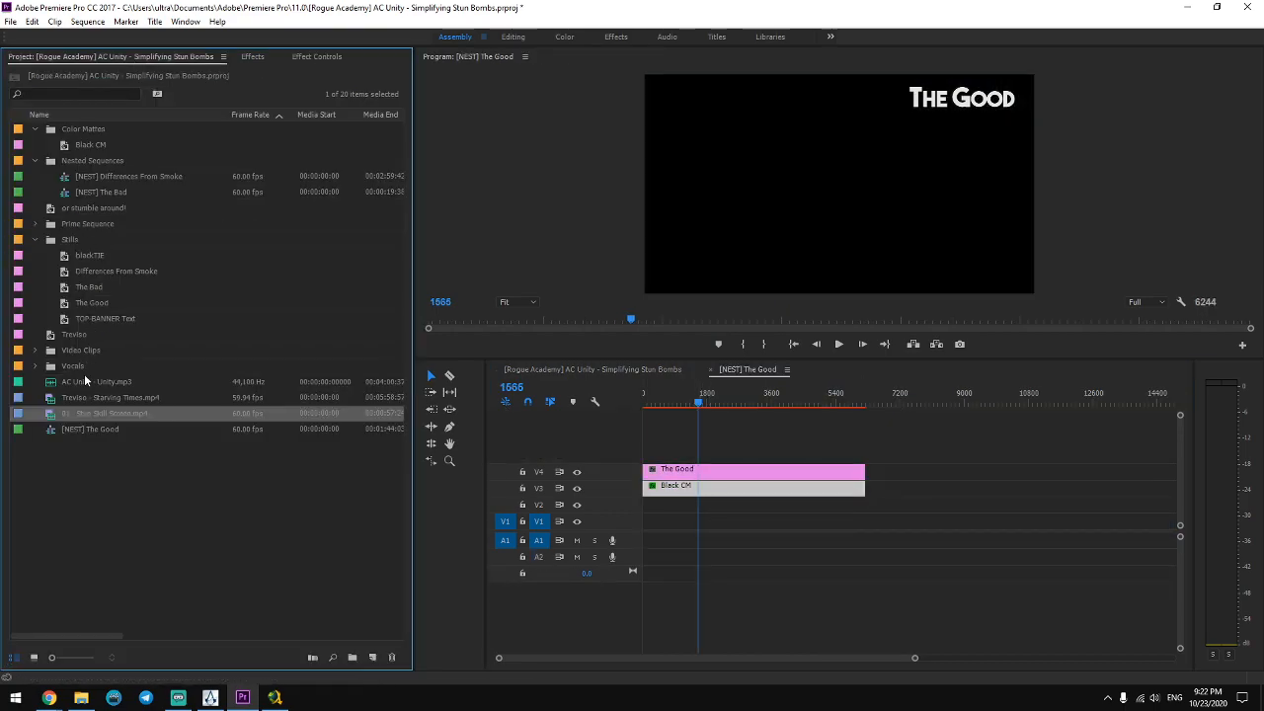
Place Treviso - Starving Times.mp4 on V2 in [NEST] The Good as a reference and set the Black CM clip's bottom crop to 83%.
{"action": "left_click_drag", "start_coordinate": [89, 399], "coordinate": [726, 511]}
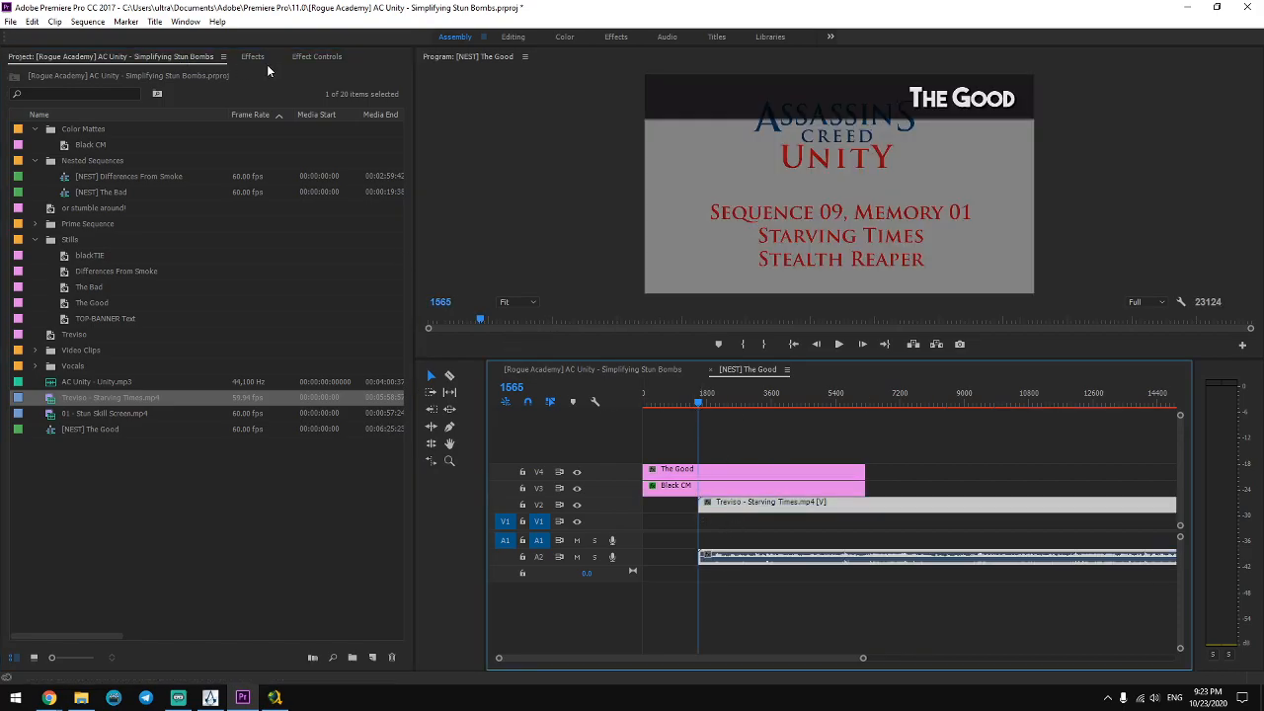
{"action": "left_click", "coordinate": [297, 56]}
{"action": "left_click", "coordinate": [701, 485]}
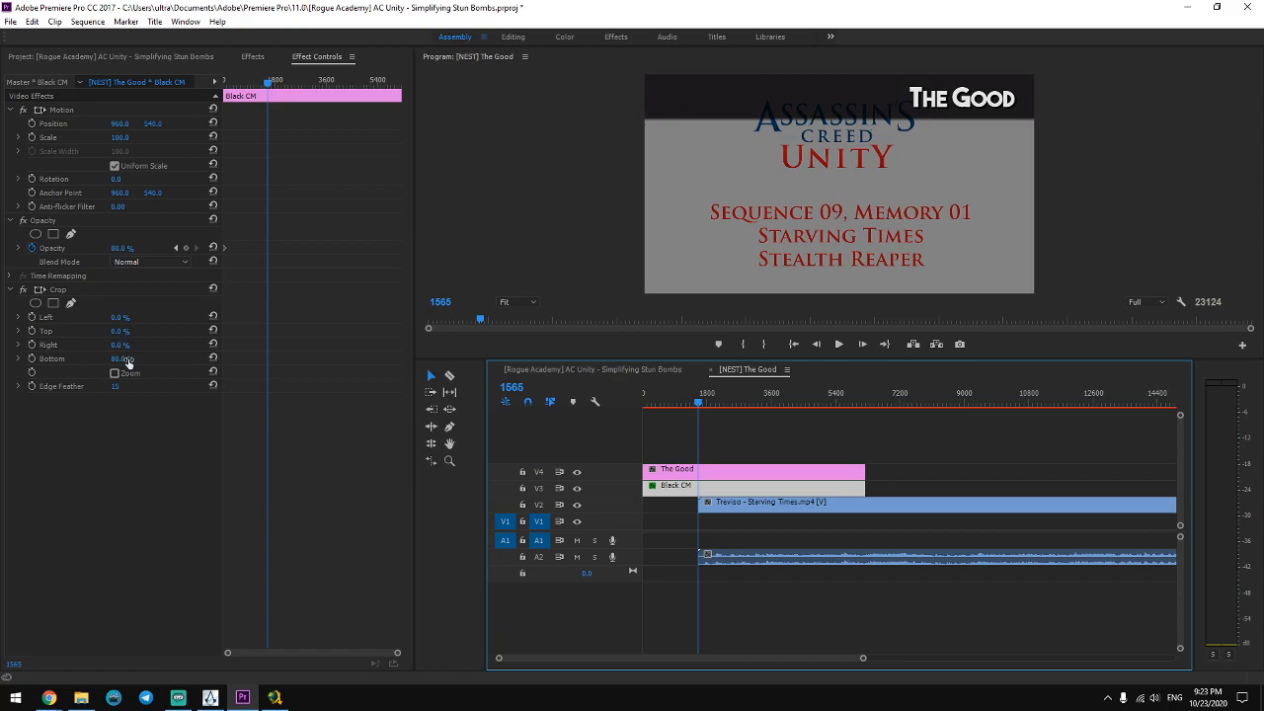
{"action": "left_click_drag", "start_coordinate": [125, 362], "coordinate": [130, 362]}
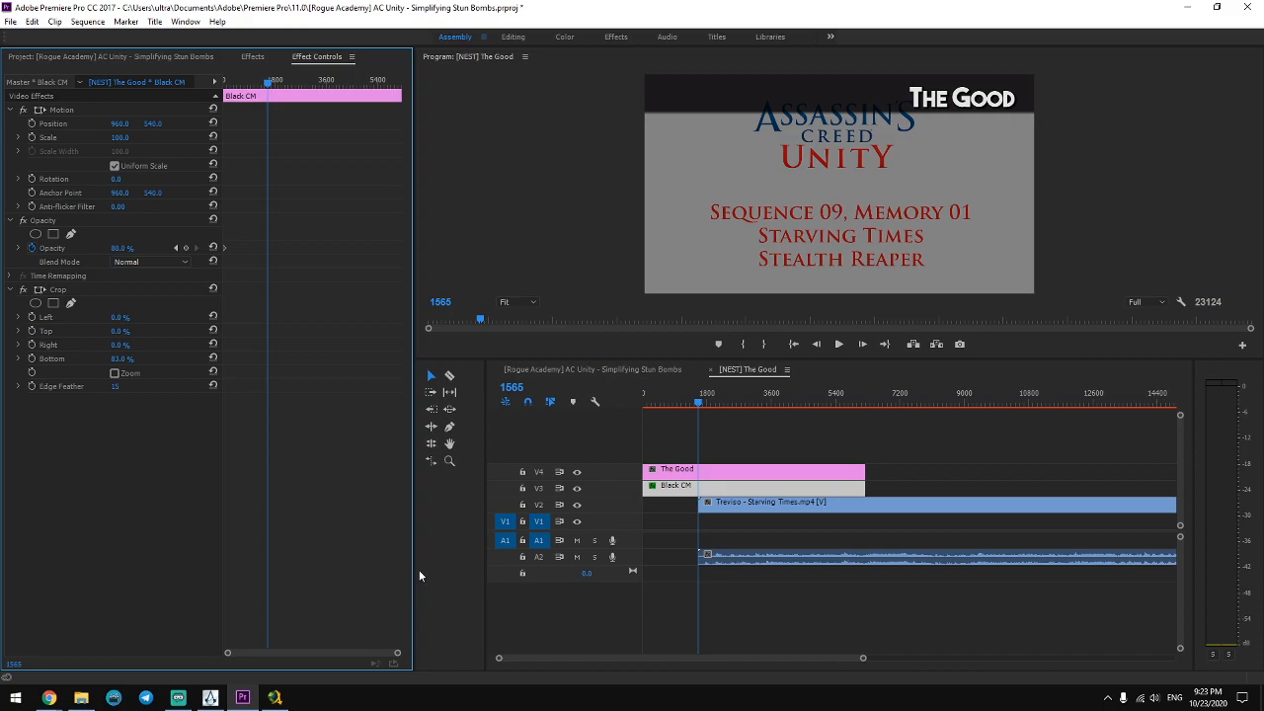
Delete the Treviso - Starving Times.mp4 clip from [NEST] The Good and close the nested sequence.
{"action": "left_click", "coordinate": [803, 507]}
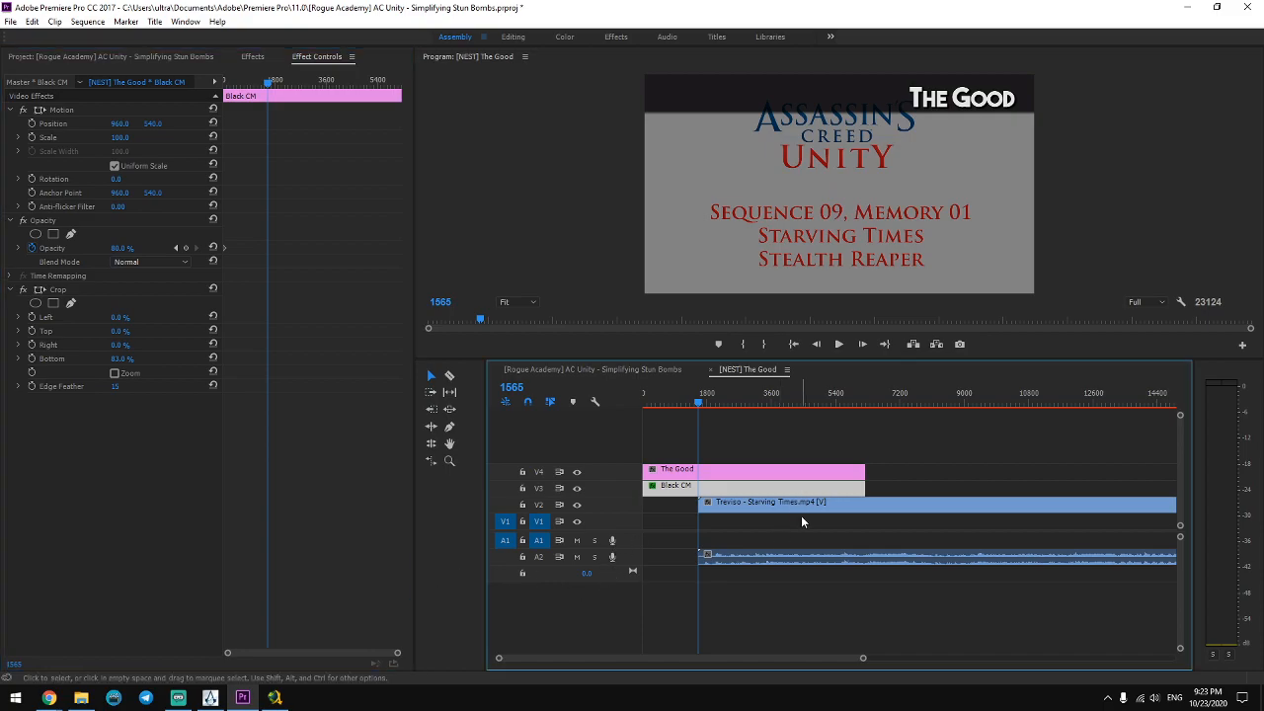
{"action": "key", "text": "Delete"}
{"action": "left_click", "coordinate": [709, 370]}
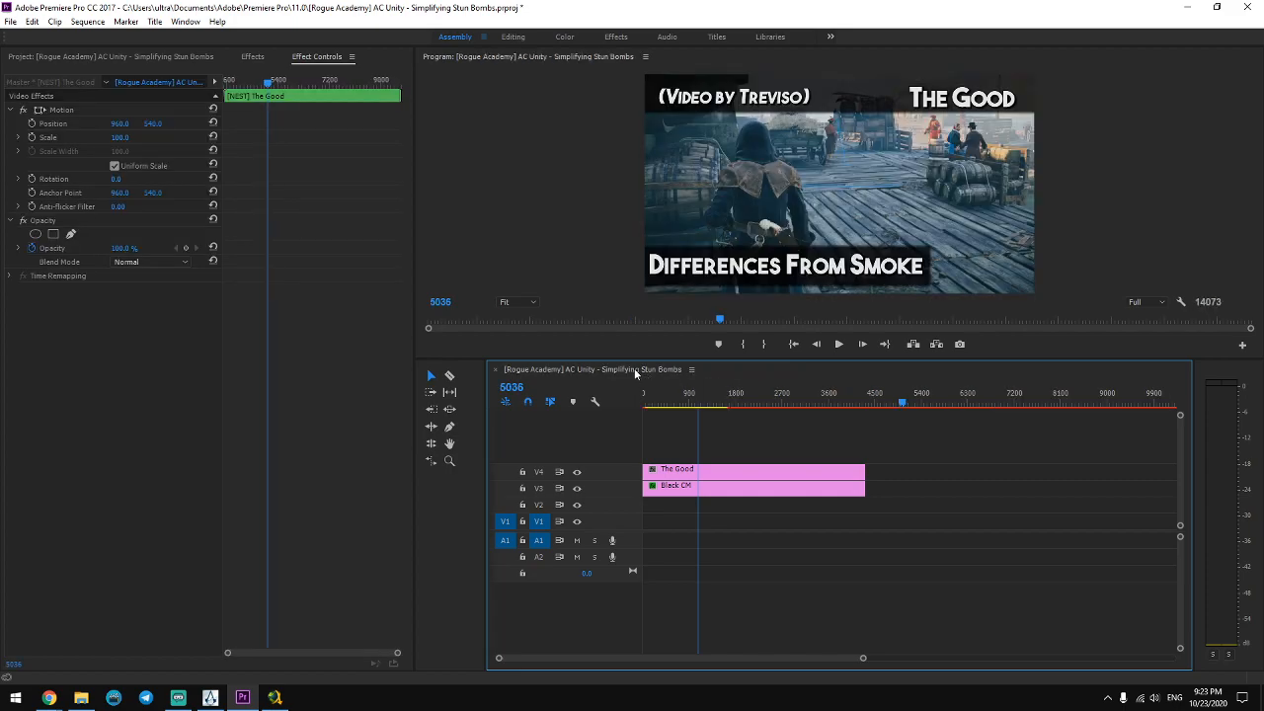
Play back the transition from the blackTIE clip to the Treviso clip in the main sequence, stopping at frame 5039.
{"action": "left_click_drag", "start_coordinate": [827, 659], "coordinate": [847, 658]}
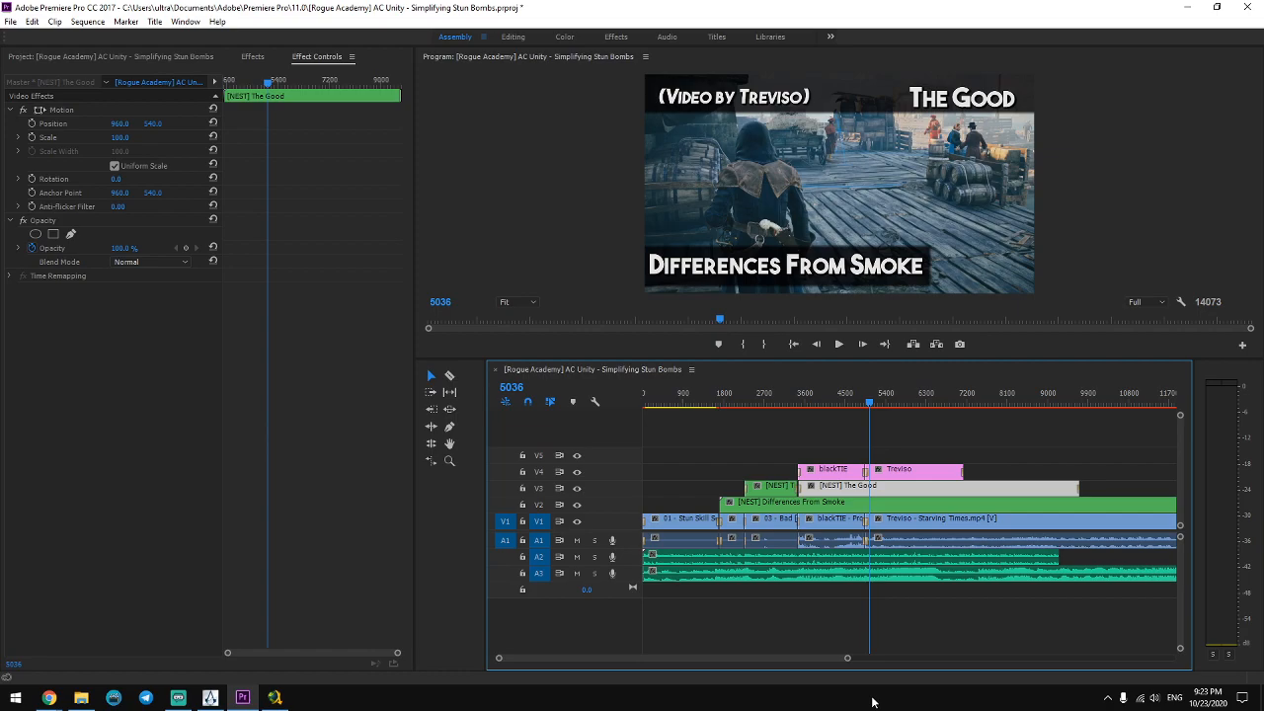
{"action": "left_click", "coordinate": [1007, 472]}
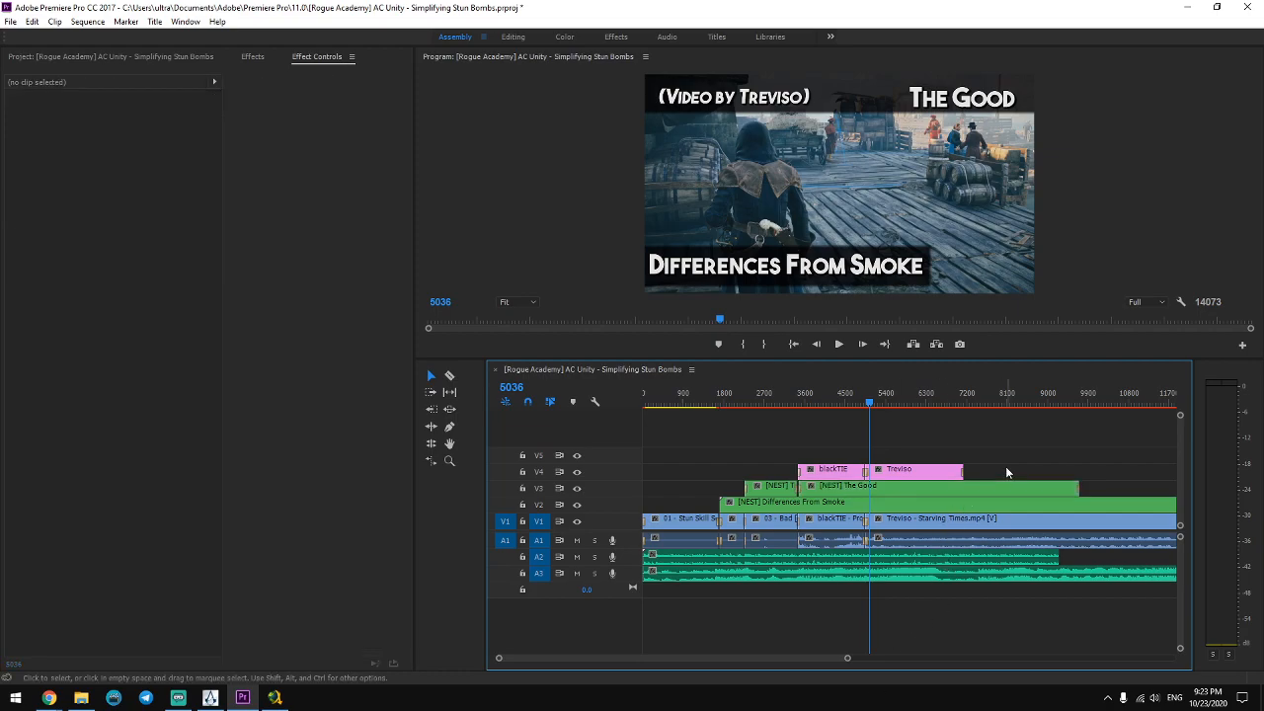
{"action": "key", "text": "equal"}
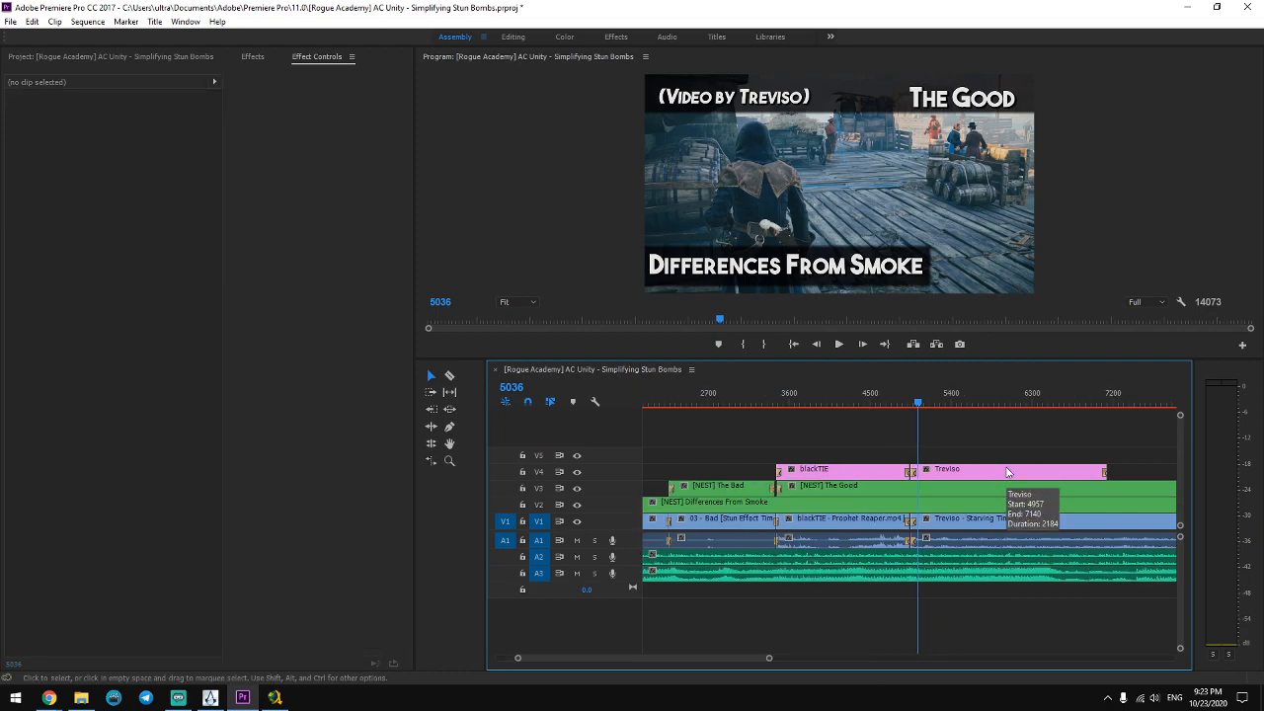
{"action": "key", "text": "minus"}
{"action": "key", "text": "minus"}
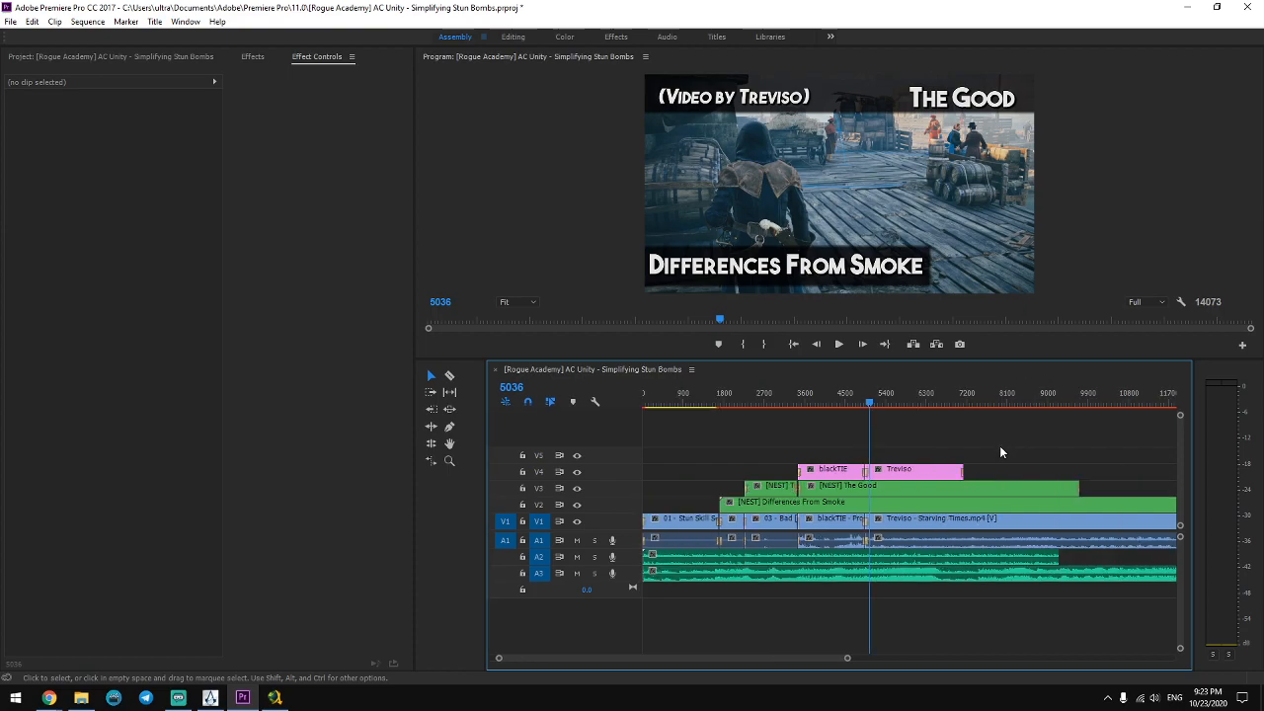
{"action": "key", "text": "="}
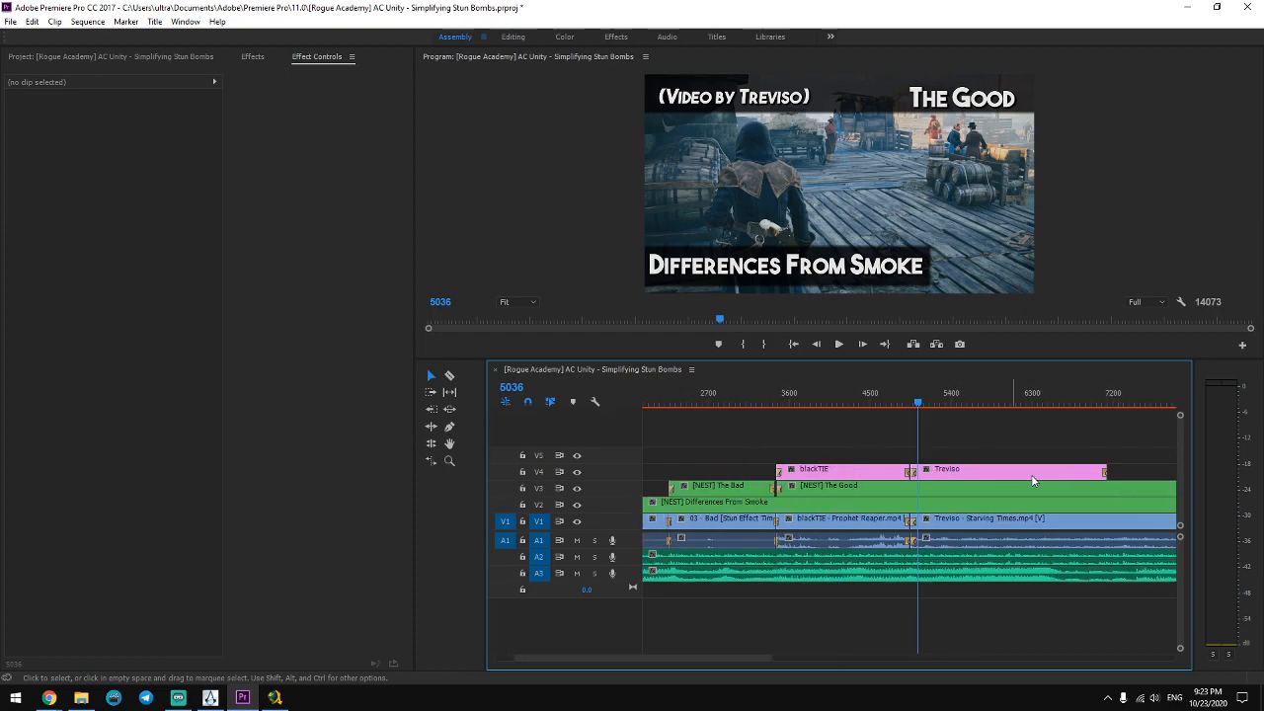
{"action": "left_click_drag", "start_coordinate": [776, 659], "coordinate": [877, 659]}
{"action": "key", "text": "space"}
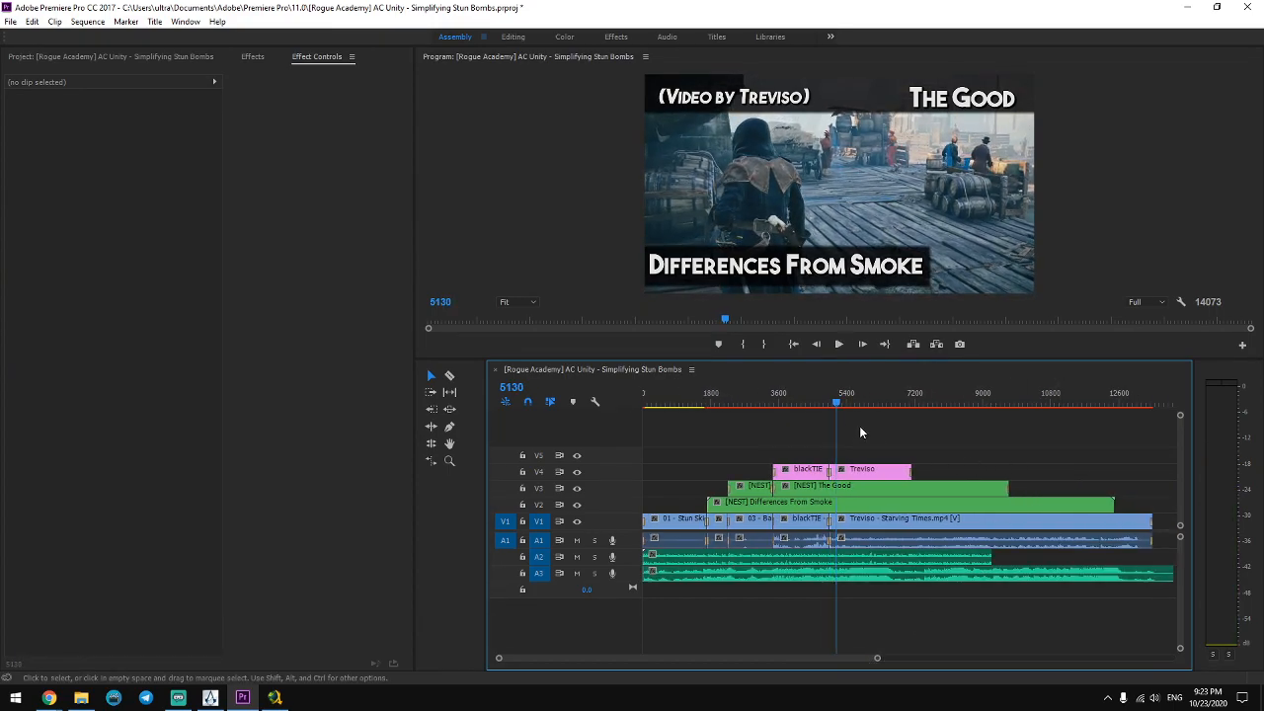
{"action": "left_click", "coordinate": [831, 404]}
{"action": "key", "text": "="}
{"action": "key", "text": "="}
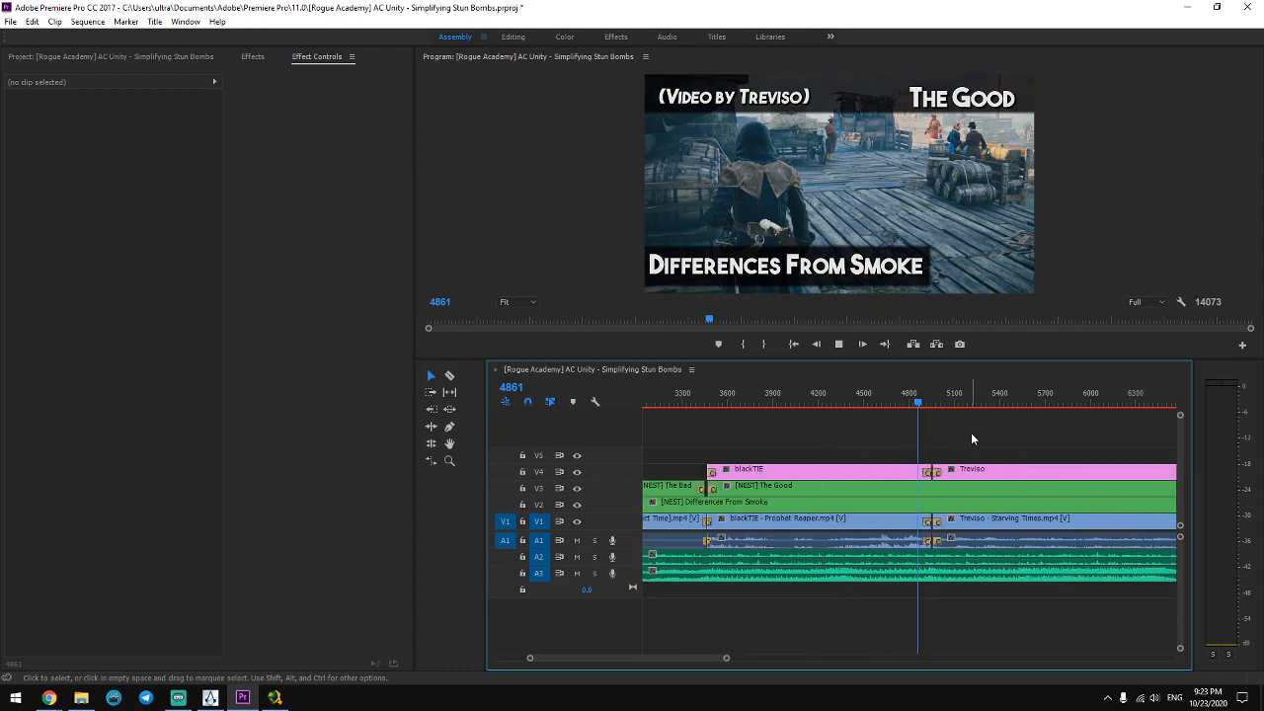
{"action": "key", "text": "space"}
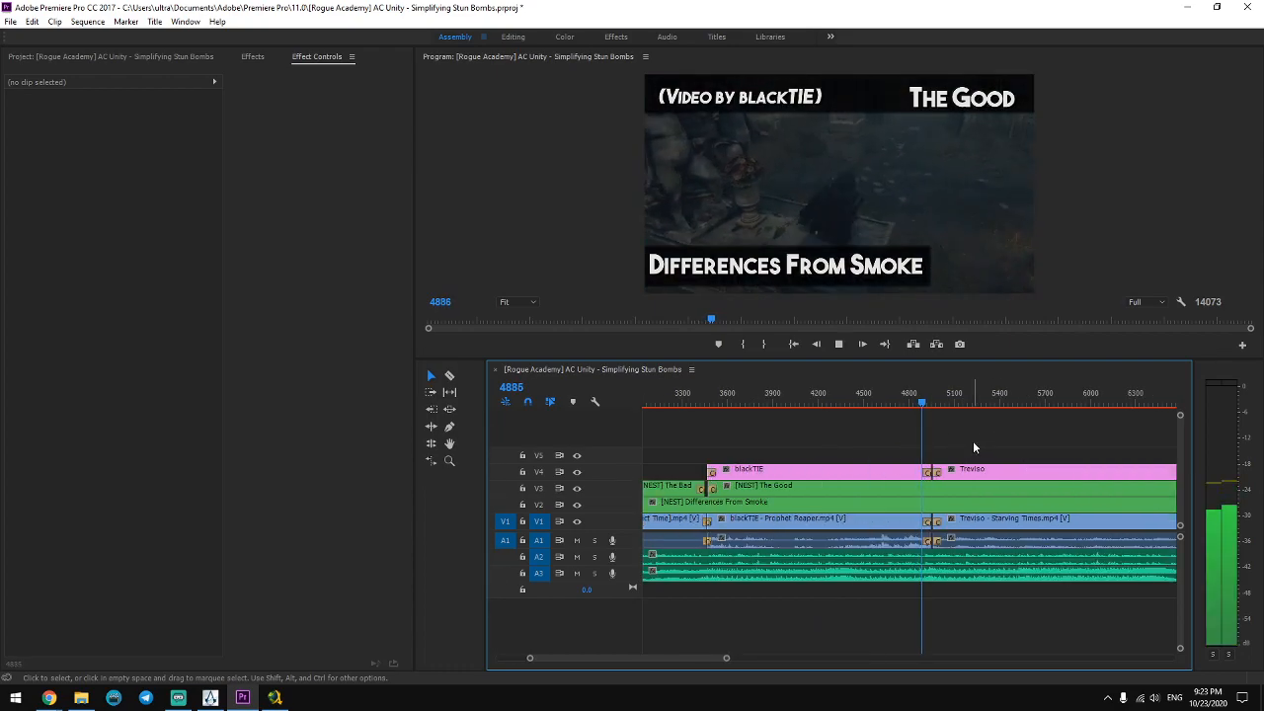
{"action": "key", "text": "space"}
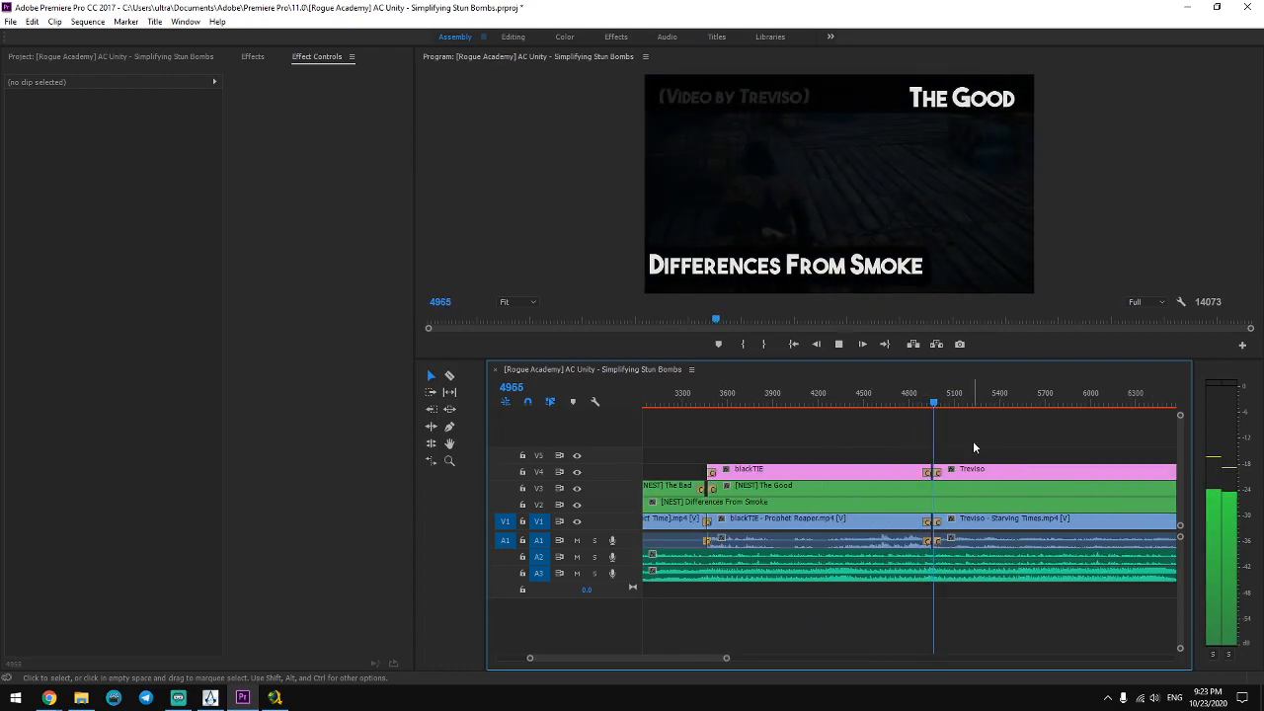
{"action": "key", "text": "space"}
Place the "or stumble around!" title on V5 at frame 5039, with transitions at both ends.
{"action": "left_click", "coordinate": [133, 56]}
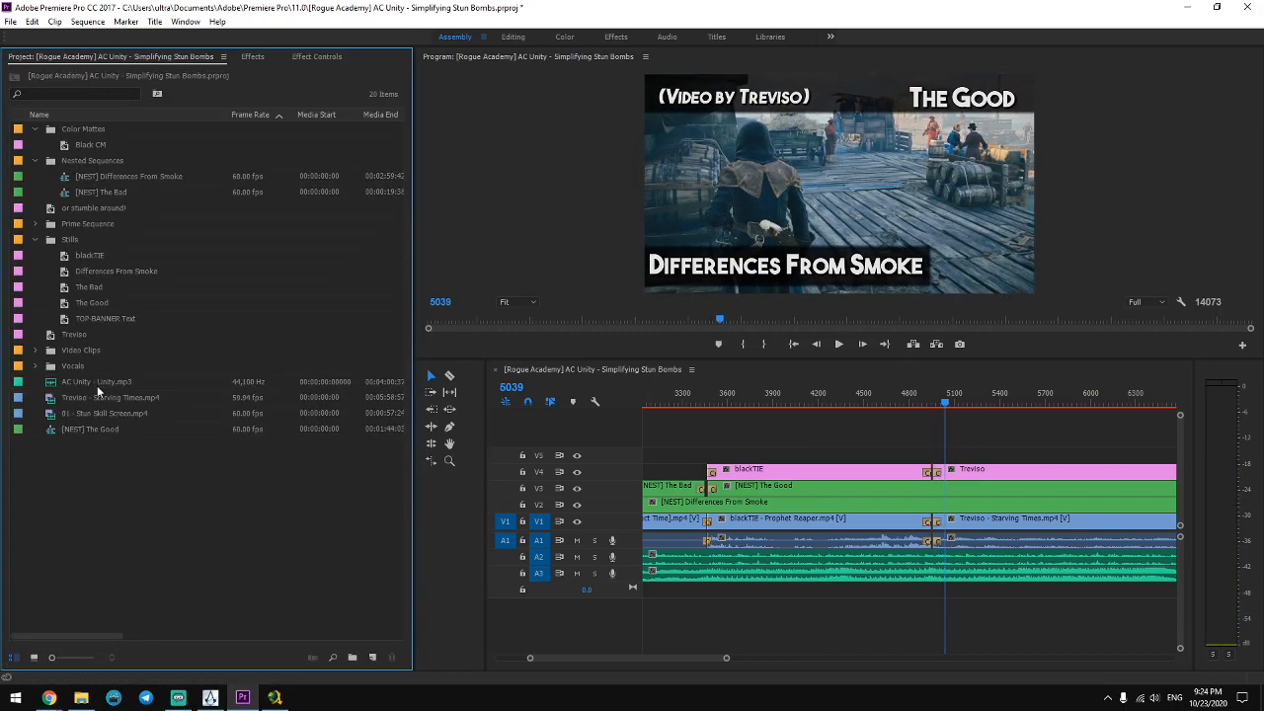
{"action": "left_click_drag", "start_coordinate": [77, 209], "coordinate": [982, 455]}
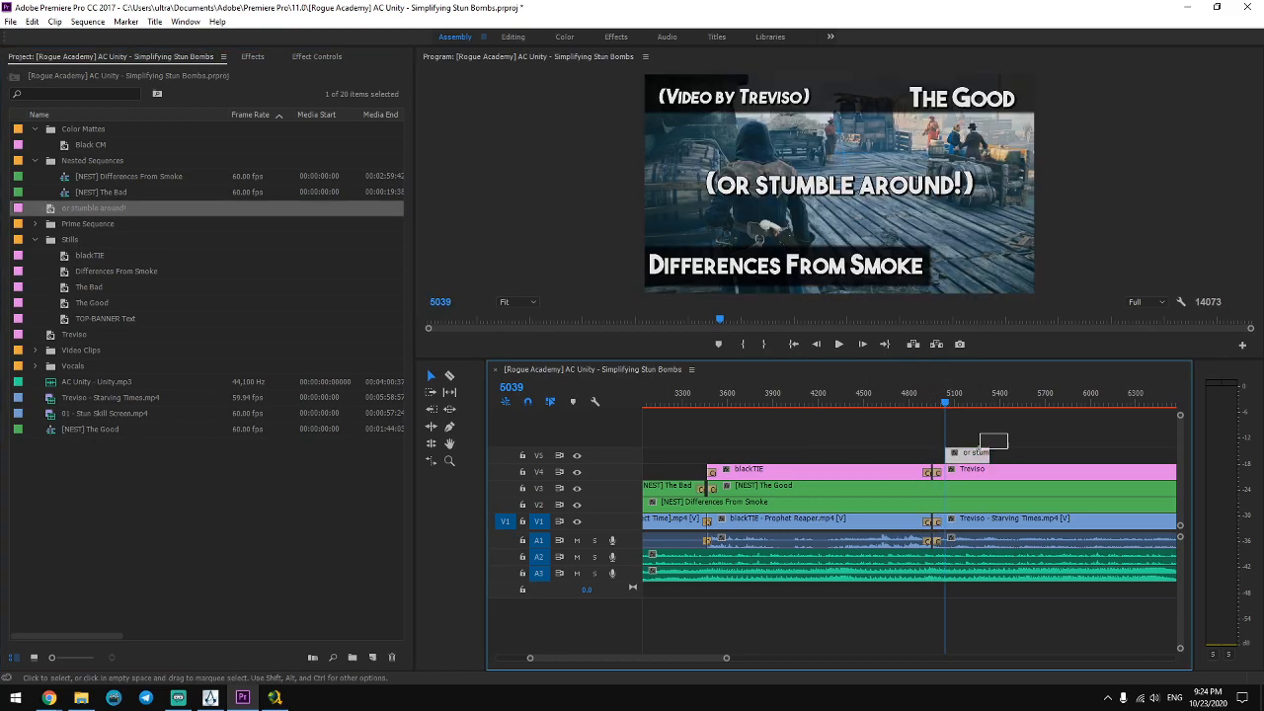
Play on to frame 6113, split the Treviso - Starving Times clip there and delete the remainder after the cut.
{"action": "key", "text": "space"}
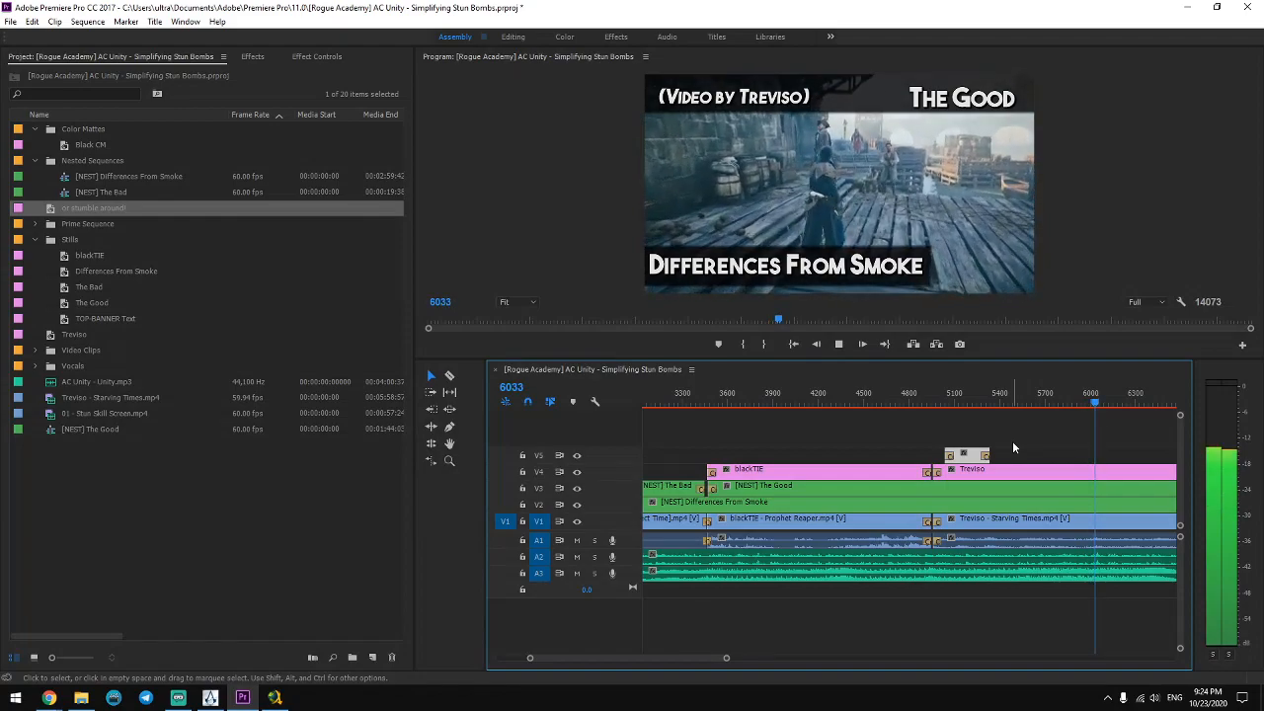
{"action": "key", "text": "space"}
{"action": "left_click_drag", "start_coordinate": [726, 657], "coordinate": [784, 657]}
{"action": "key", "text": "ctrl+k"}
{"action": "left_click", "coordinate": [933, 523]}
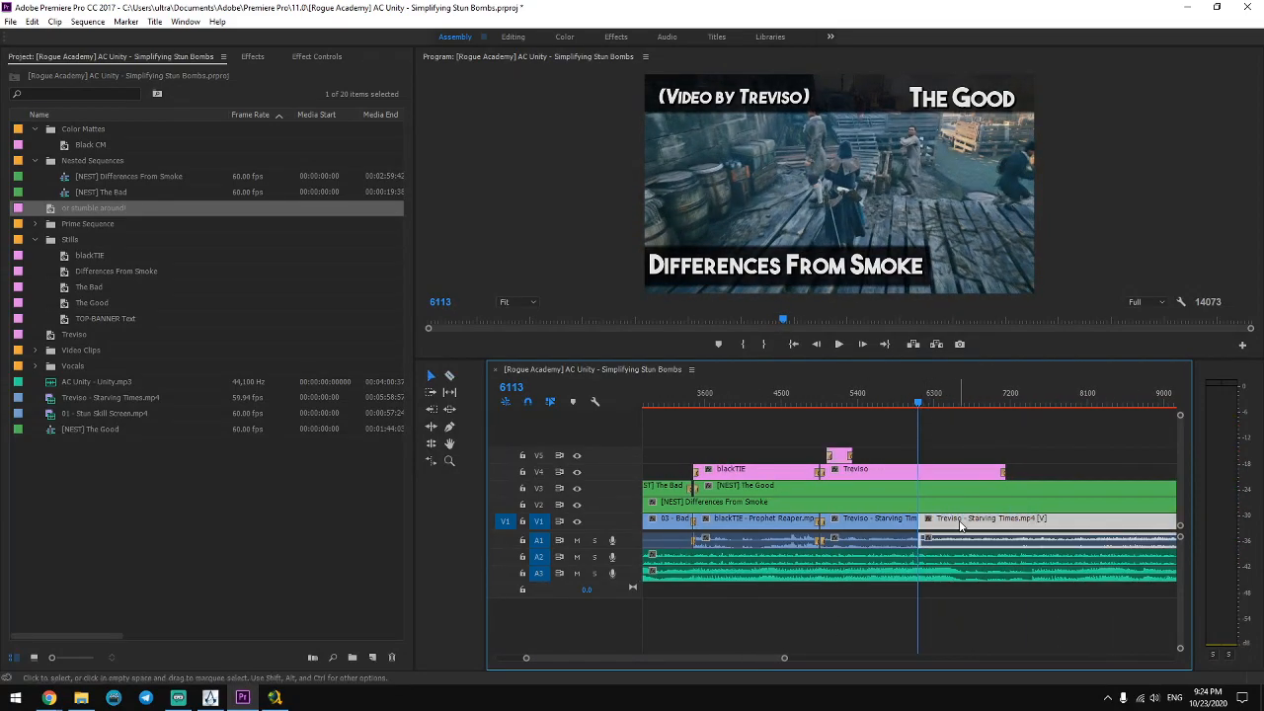
{"action": "key", "text": "Delete"}
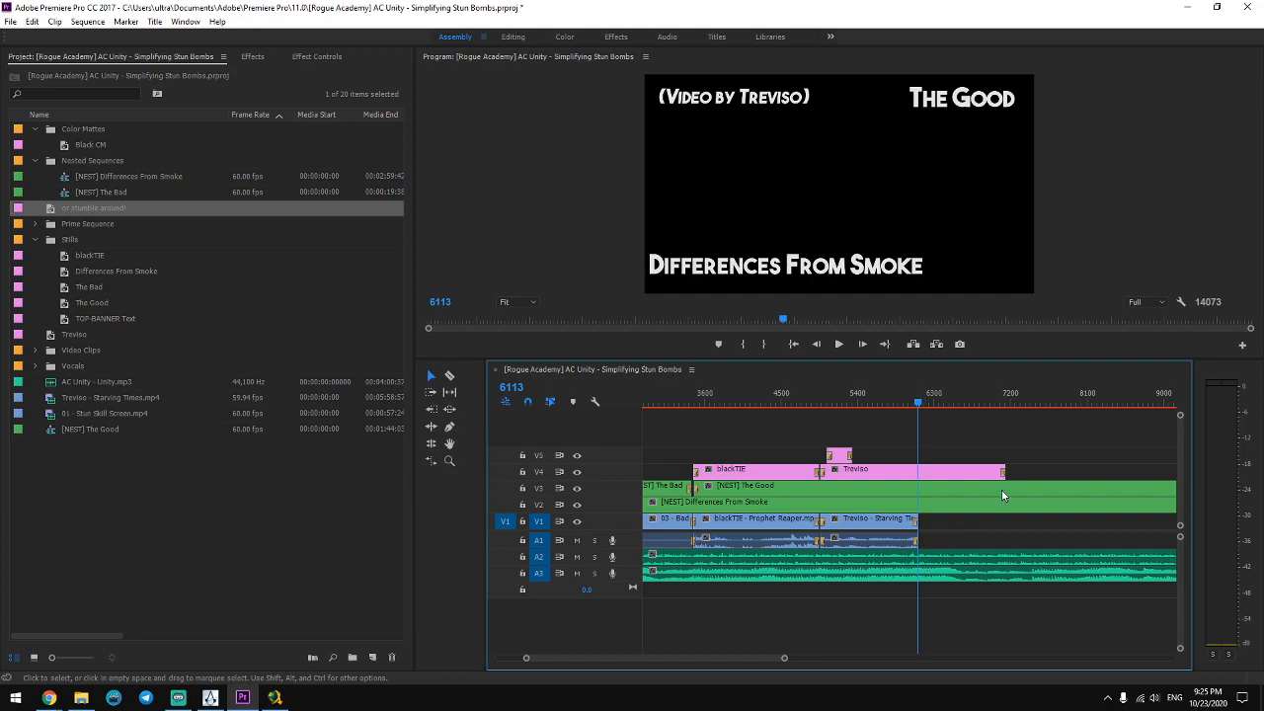
Cut the Treviso title on V4 at frame 6113, delete the remainder and apply a Cross Dissolve to its end.
{"action": "key", "text": "equal"}
{"action": "key", "text": "minus"}
{"action": "key", "text": "minus"}
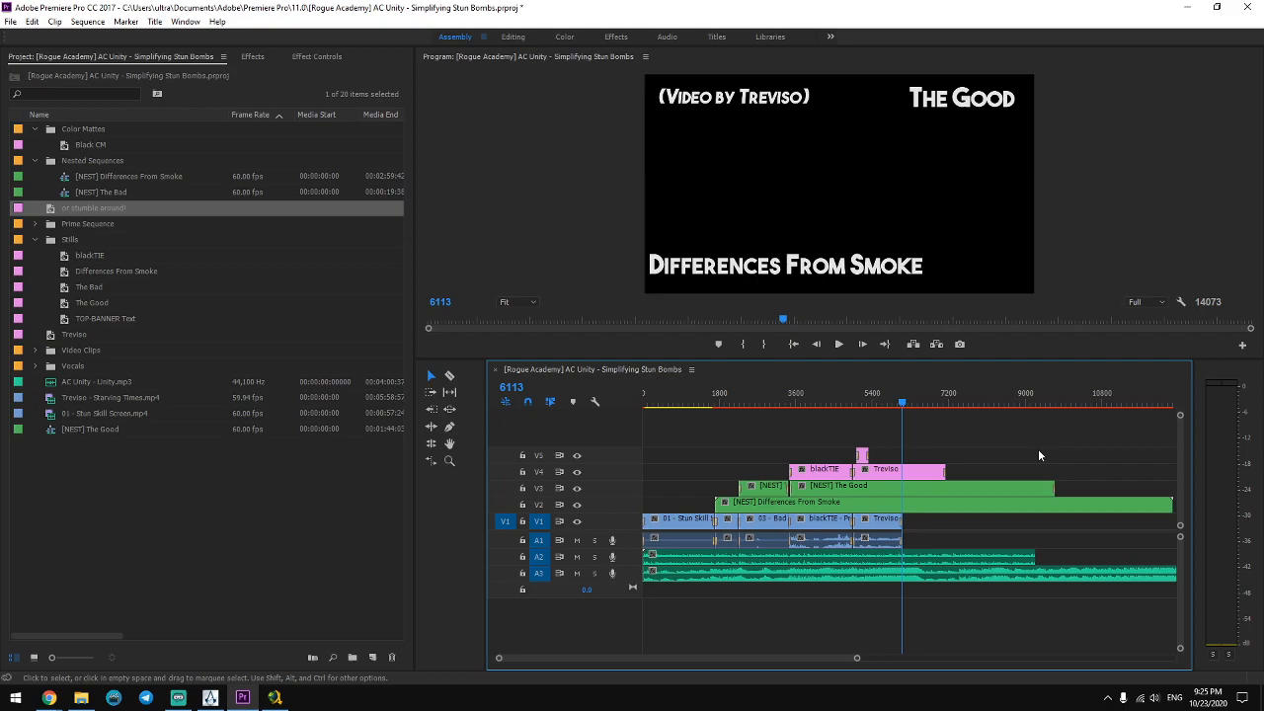
{"action": "key", "text": "equal"}
{"action": "key", "text": "equal"}
{"action": "key", "text": "equal"}
{"action": "key", "text": "equal"}
{"action": "key", "text": "equal"}
{"action": "key", "text": "c"}
{"action": "left_click", "coordinate": [924, 468]}
{"action": "key", "text": "v"}
{"action": "left_click", "coordinate": [938, 468]}
{"action": "key", "text": "Delete"}
{"action": "key", "text": "ctrl+d"}
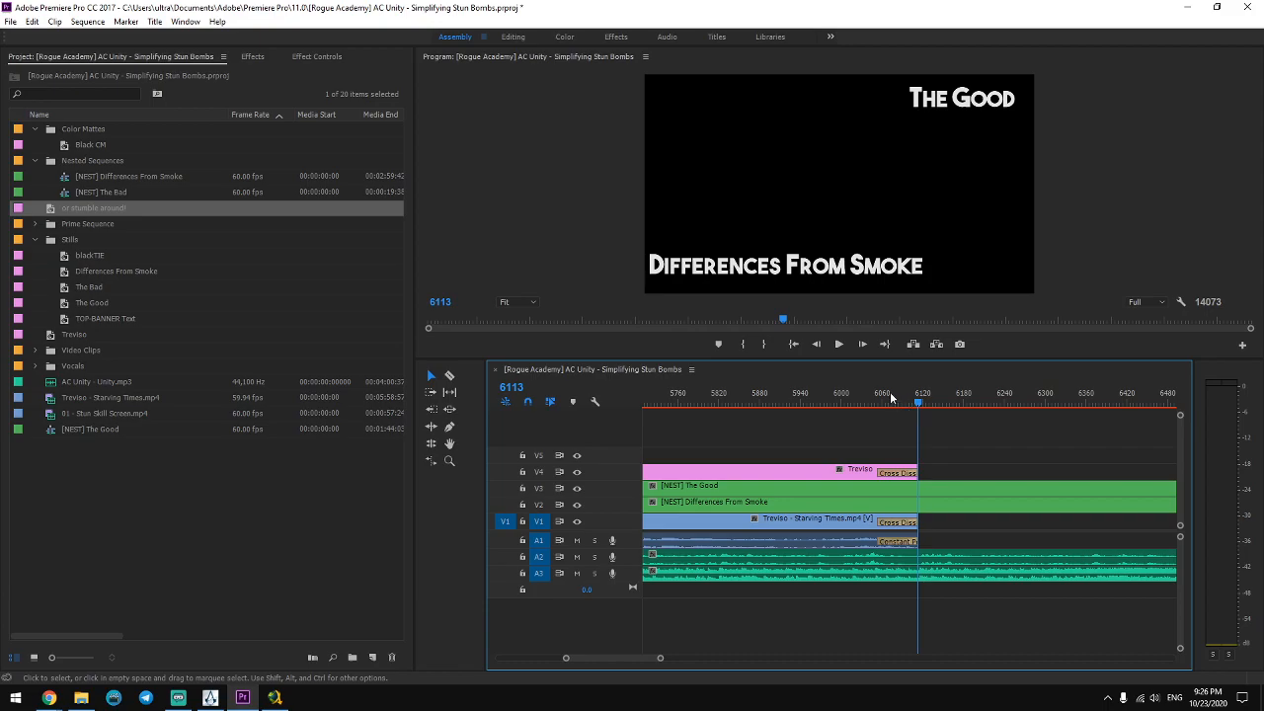
Play back the fade-out at the end of the Treviso clip and title from frame 6036.
{"action": "left_click", "coordinate": [864, 393]}
{"action": "key", "text": "minus"}
{"action": "key", "text": "minus"}
{"action": "key", "text": "minus"}
{"action": "key", "text": "minus"}
{"action": "key", "text": "minus"}
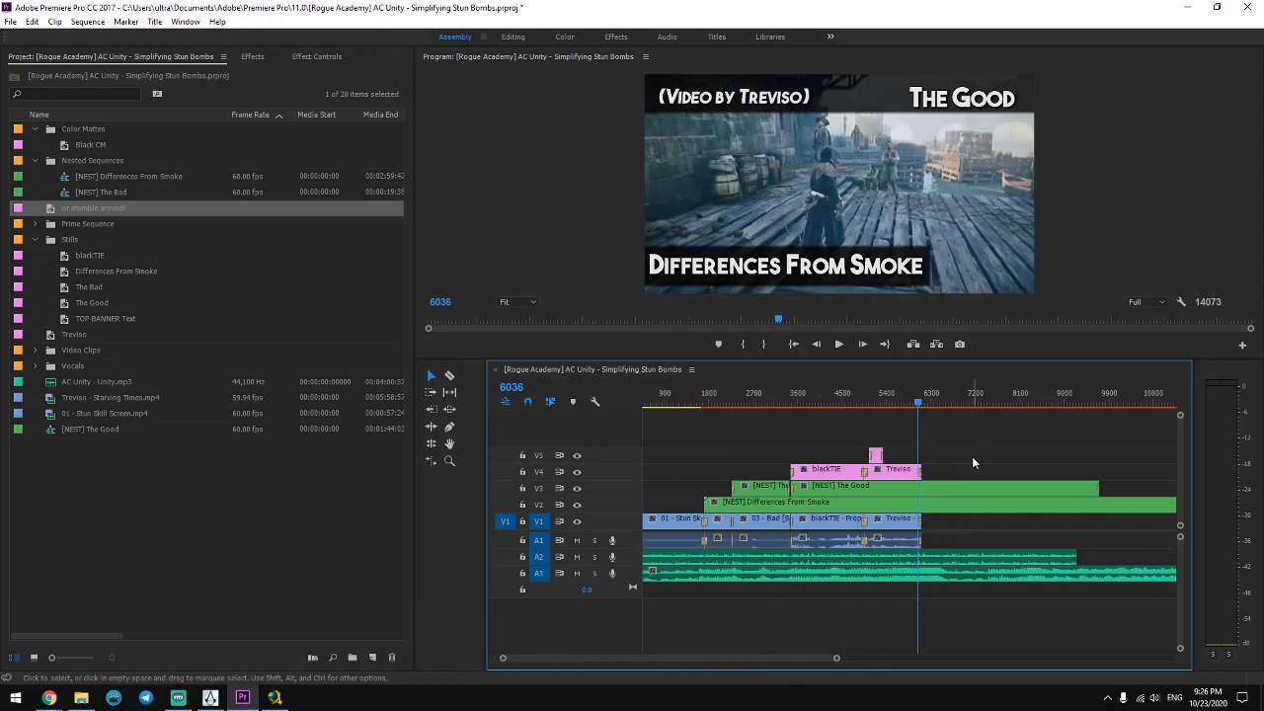
{"action": "key", "text": "space"}
{"action": "key", "text": "space"}
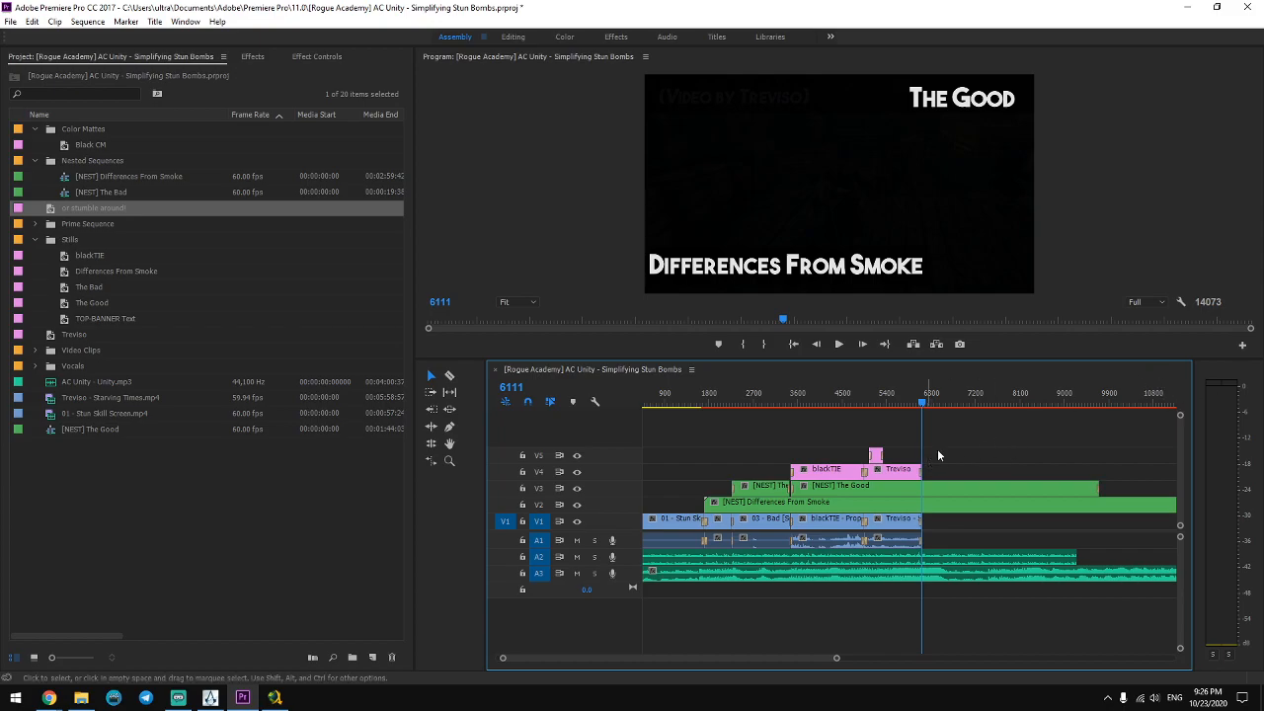
{"action": "left_click_drag", "start_coordinate": [842, 657], "coordinate": [841, 658]}
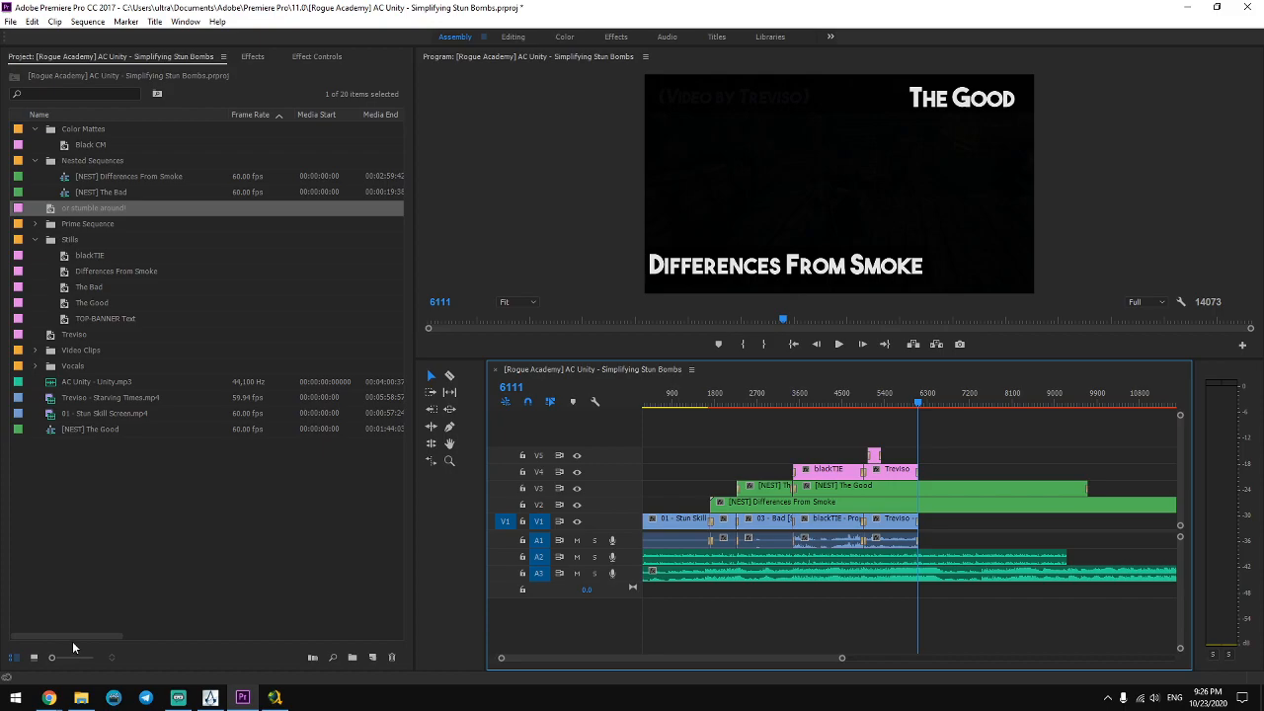
Switch to Chrome and open the YouTube Studio channel comments.
{"action": "mouse_move", "coordinate": [49, 697]}
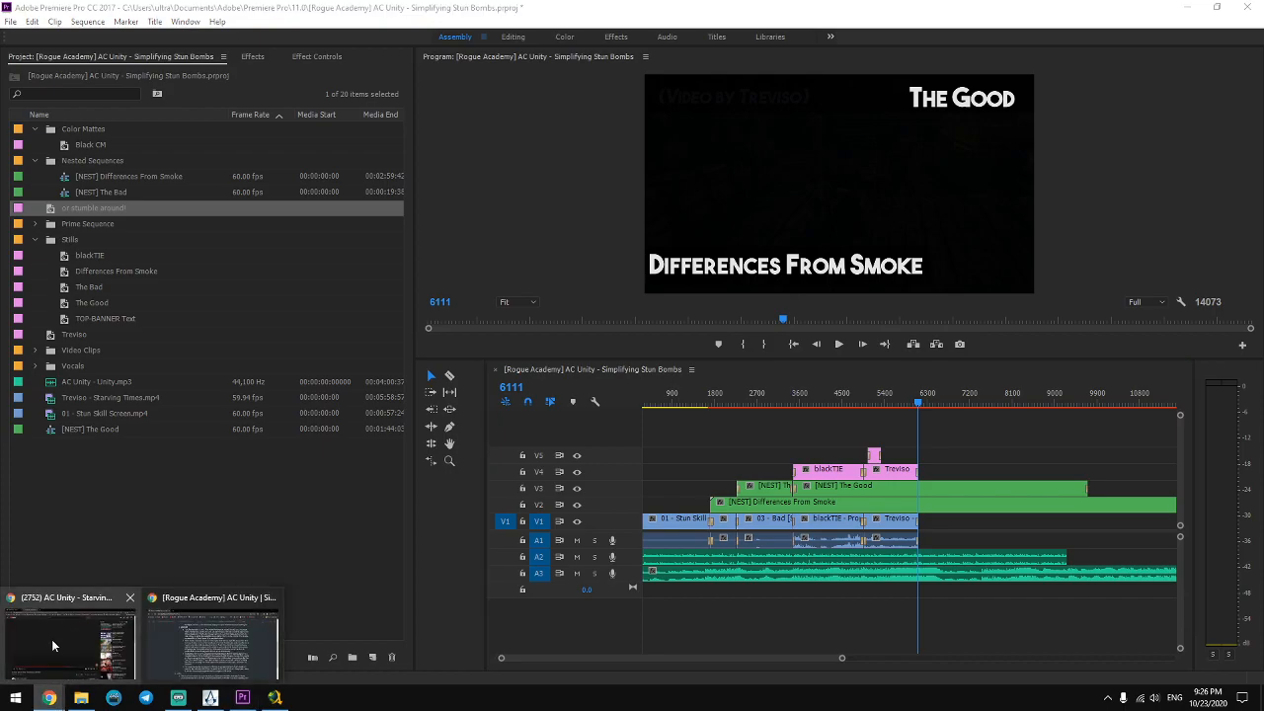
{"action": "left_click", "coordinate": [52, 639]}
{"action": "left_click", "coordinate": [685, 56]}
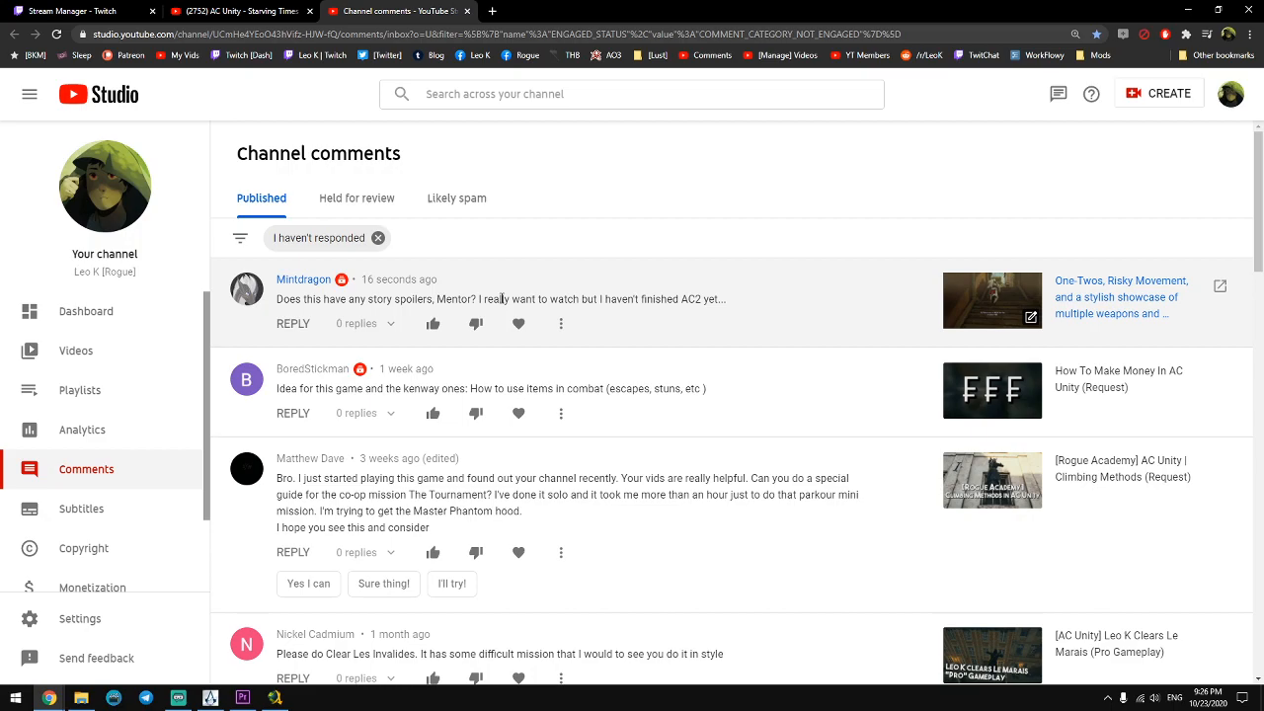
Reply to the newest comment: "If you haven't finished AC2 and haven't played the first half of Brotherhood, you should probably stay away for the best experience.".
{"action": "left_click", "coordinate": [292, 323]}
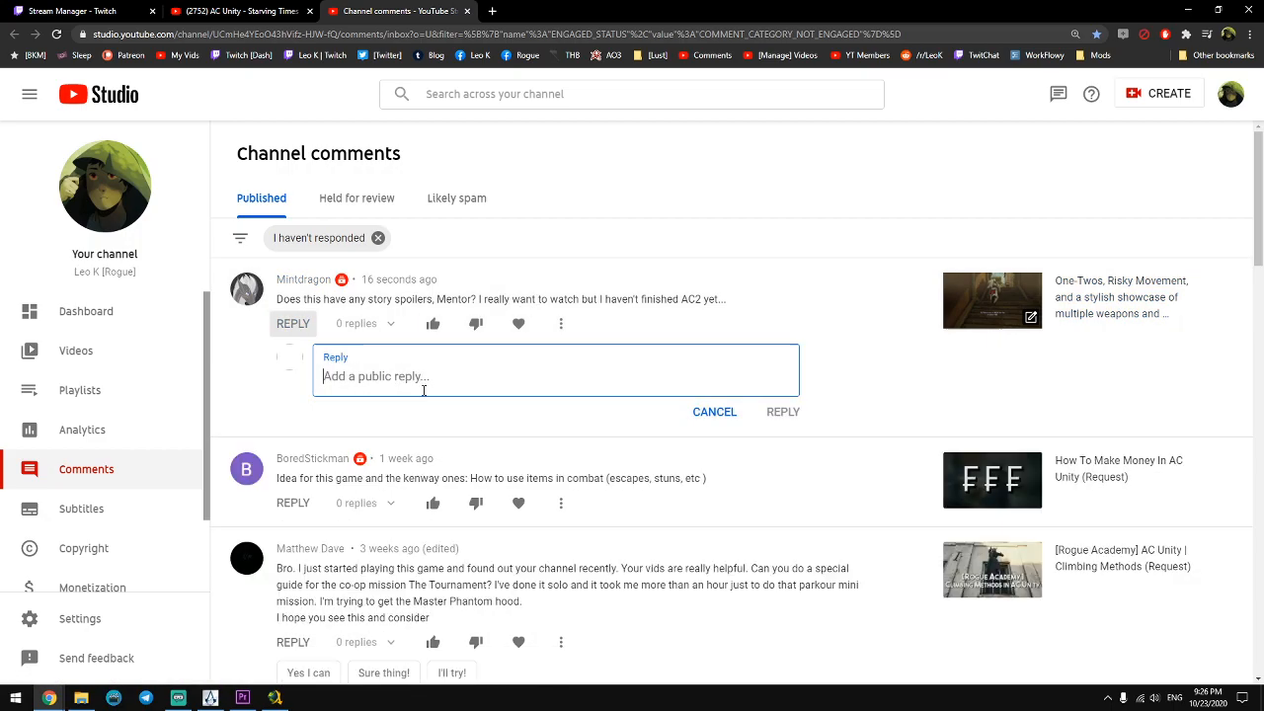
{"action": "type", "text": "If you haven't finished AC2 and Br"}
{"action": "key", "text": "BackSpace"}
{"action": "key", "text": "BackSpace"}
{"action": "type", "text": "haven't played the first half of Brotherhood, you should probably stay away for the best experience."}
{"action": "key", "text": "ctrl+Return"}
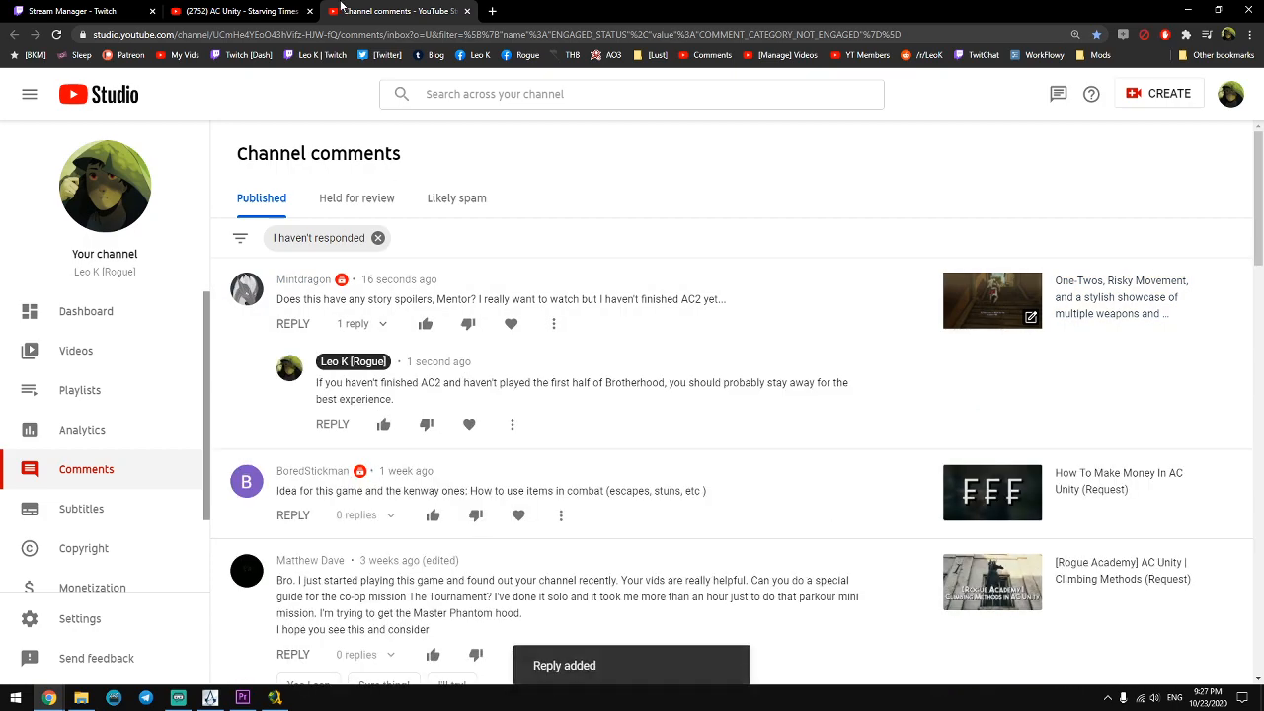
{"action": "middle_click", "coordinate": [342, 10]}
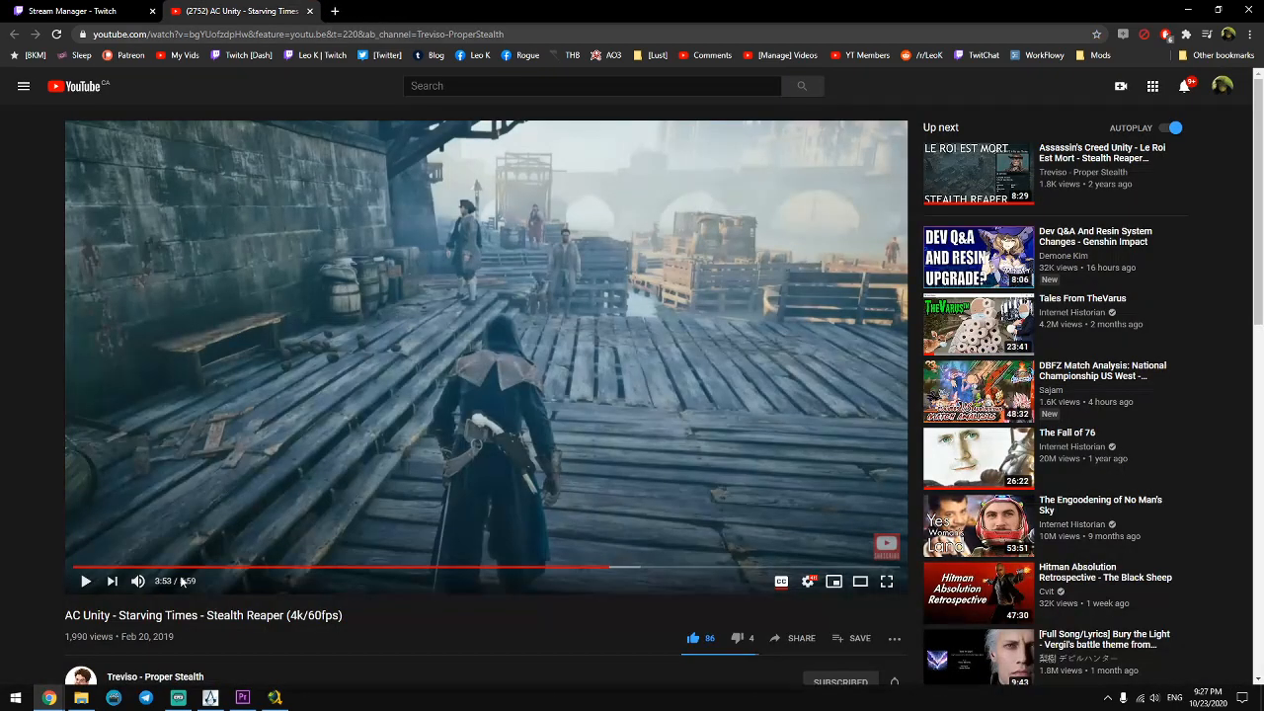
Quit JDownloader 2 completely.
{"action": "right_click", "coordinate": [275, 697]}
{"action": "left_click", "coordinate": [268, 669]}
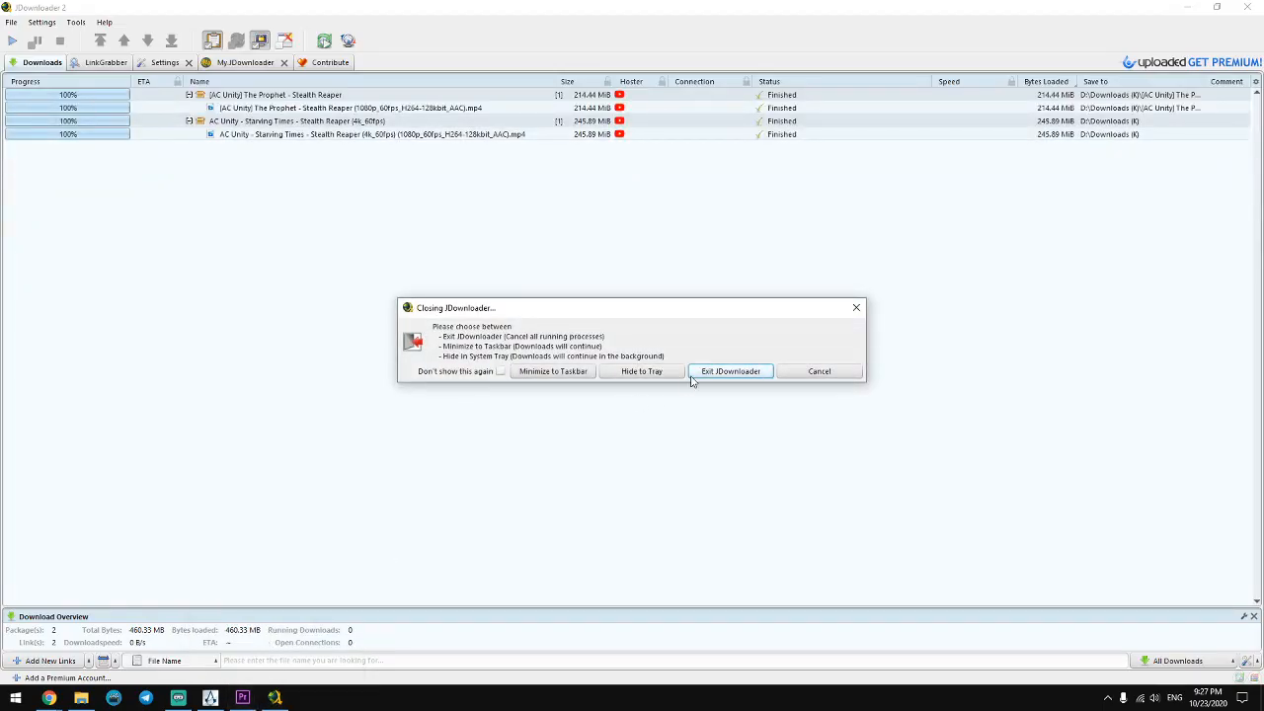
{"action": "left_click", "coordinate": [728, 373]}
Switch to Premiere Pro and place the Great Escapist clip from the Video Clips bin on V1 directly after the Treviso clip.
{"action": "left_click", "coordinate": [242, 697]}
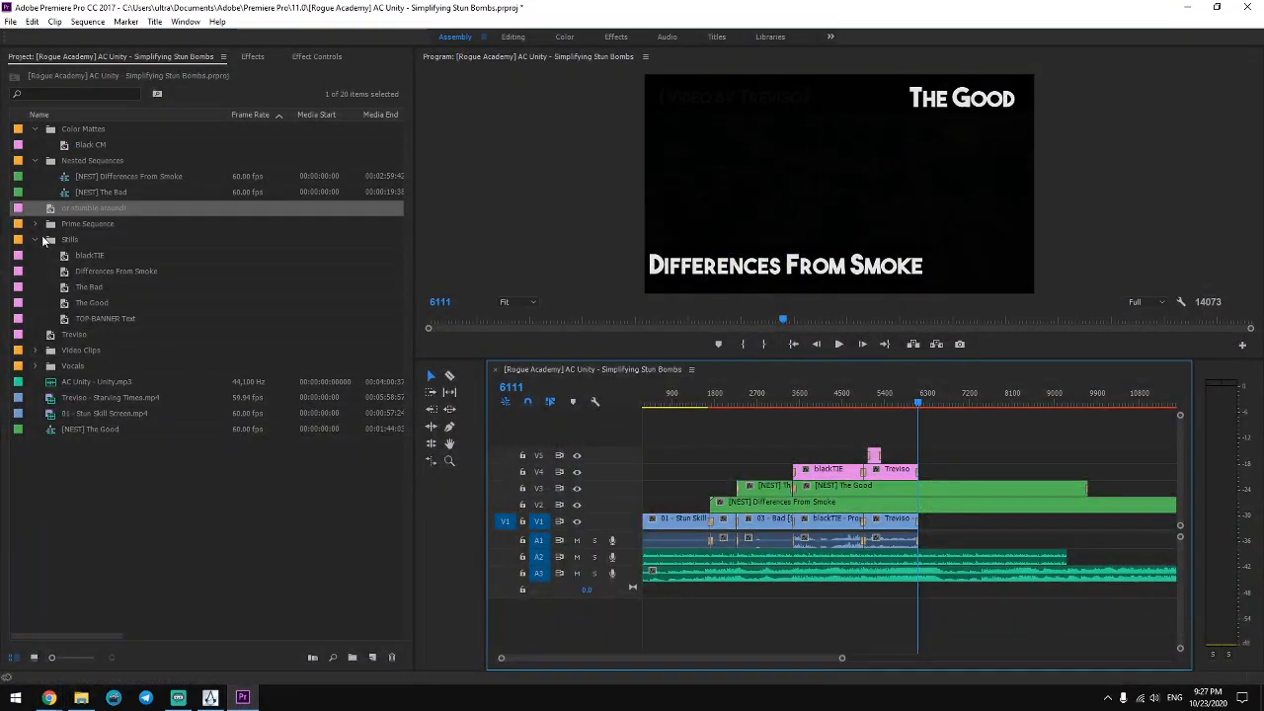
{"action": "left_click", "coordinate": [36, 351]}
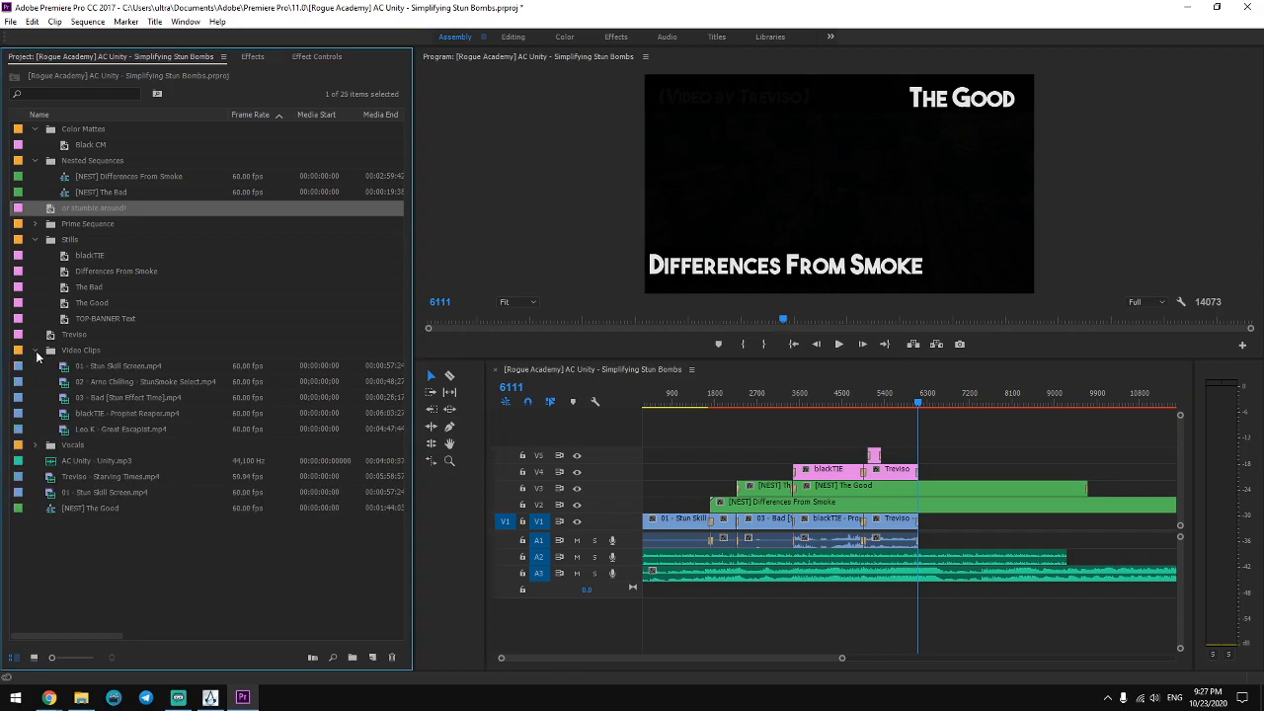
{"action": "left_click_drag", "start_coordinate": [119, 427], "coordinate": [923, 521]}
Play the Great Escapist clip to frame 7298, then cut it there and remove the portion before the cut.
{"action": "left_click_drag", "start_coordinate": [820, 656], "coordinate": [852, 657]}
{"action": "key", "text": "space"}
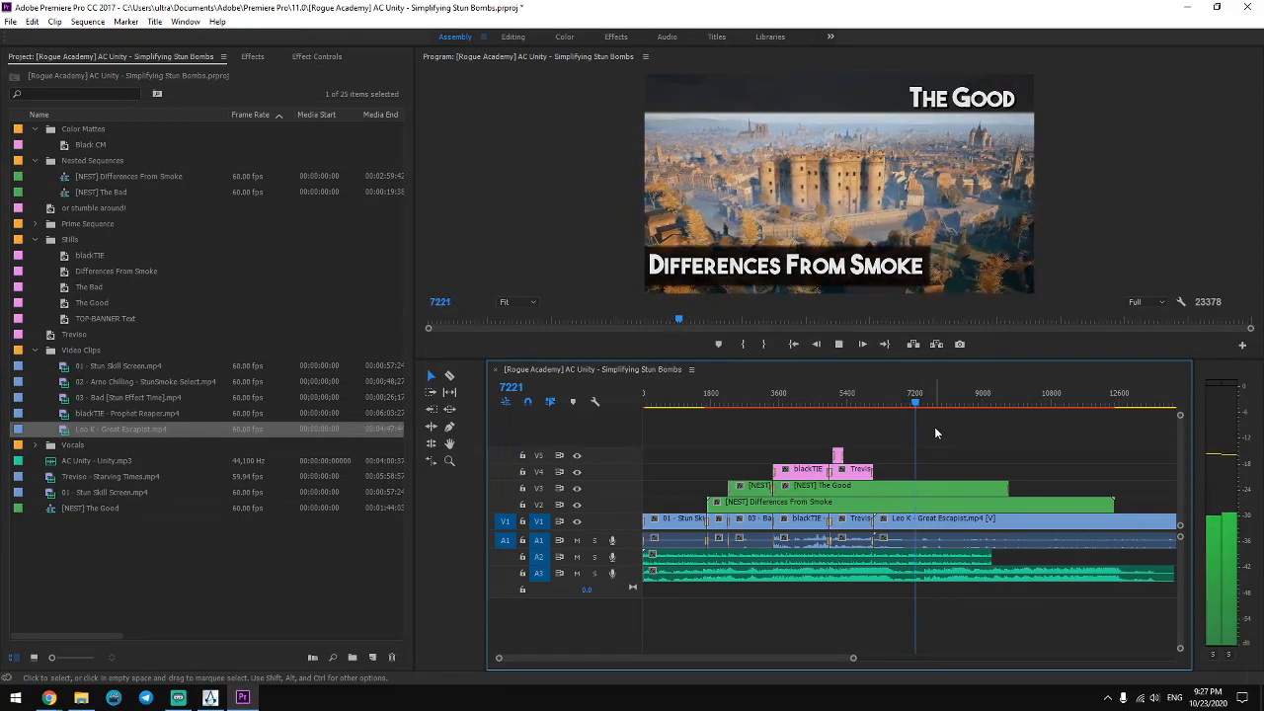
{"action": "key", "text": "space"}
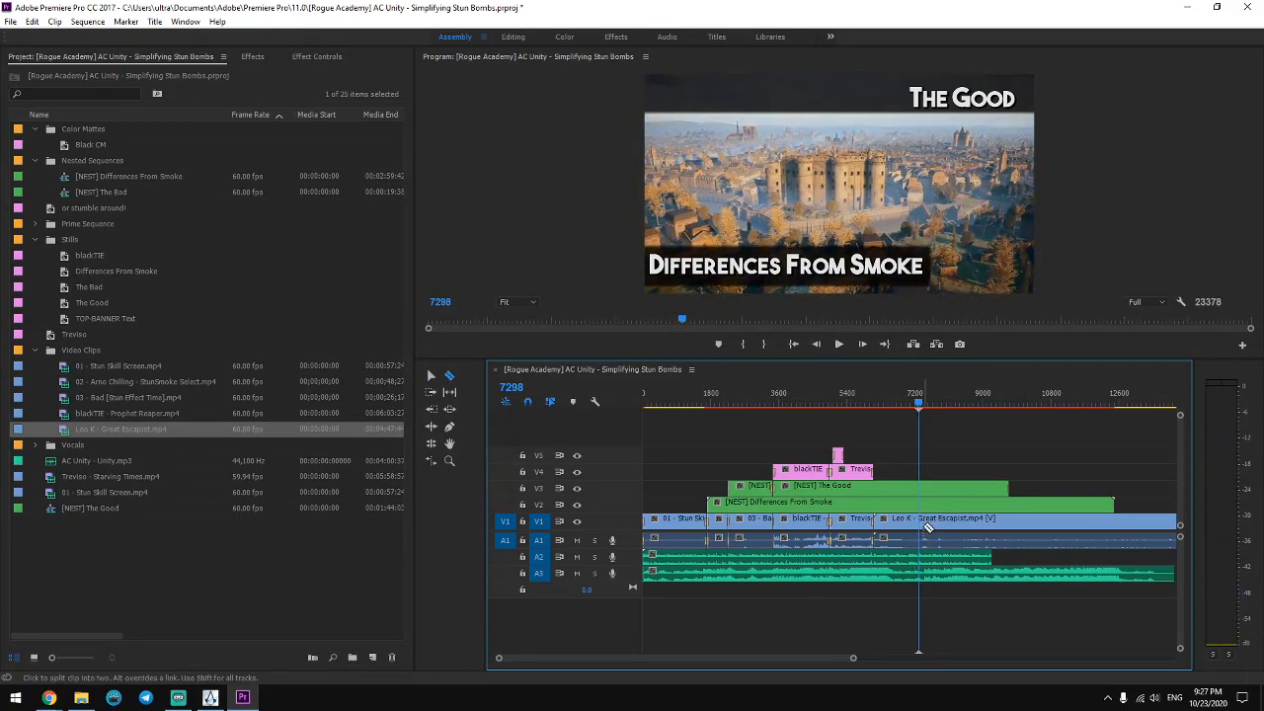
{"action": "key", "text": "ctrl+alt+q"}
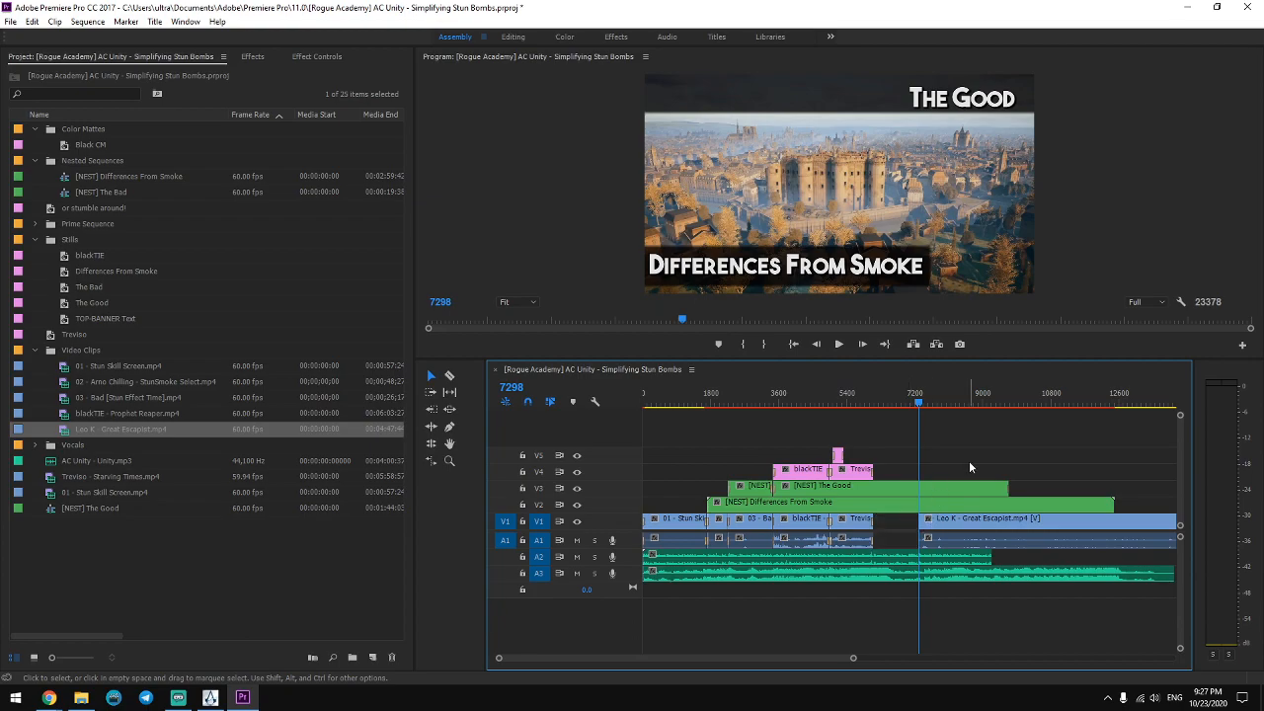
Add a sequence marker at frame 7298, where the Great Escapist clip begins.
{"action": "key", "text": "equal"}
{"action": "key", "text": "equal"}
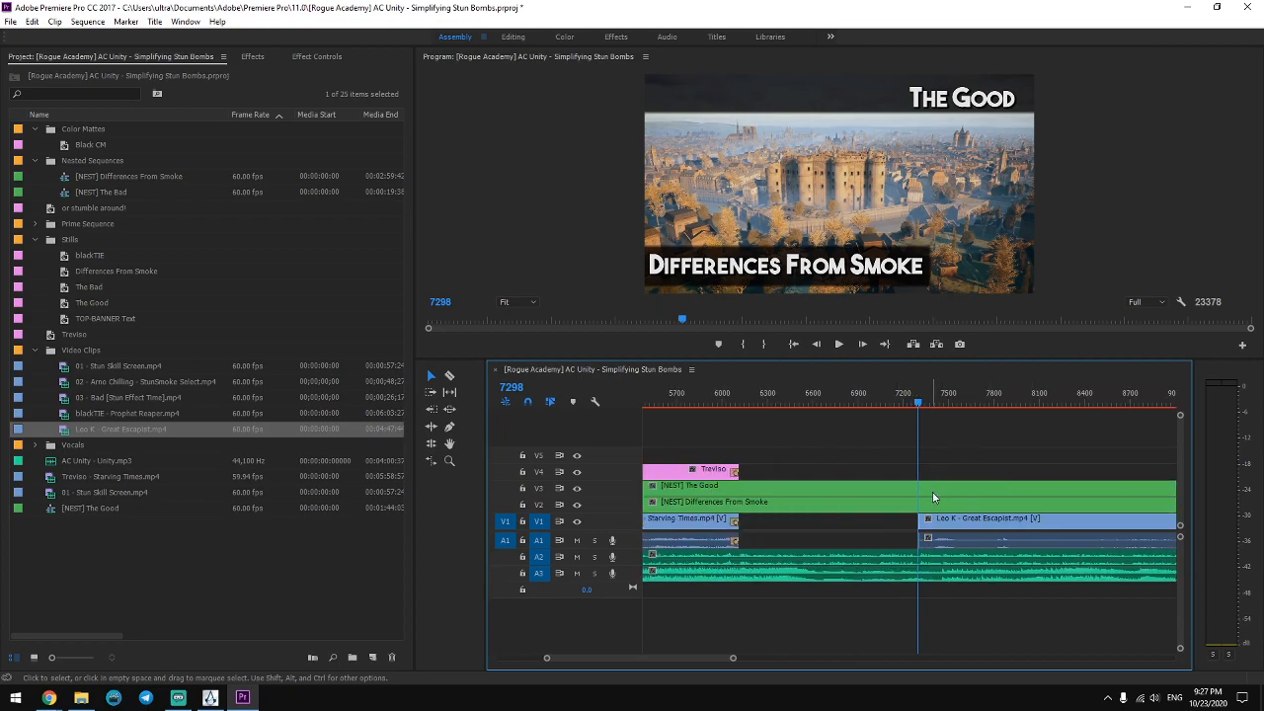
{"action": "key", "text": "m"}
Find frame 13641 in the Great Escapist clip and cut the clip there on V1.
{"action": "left_click", "coordinate": [925, 404]}
{"action": "left_click_drag", "start_coordinate": [928, 404], "coordinate": [1057, 415]}
{"action": "left_click_drag", "start_coordinate": [734, 658], "coordinate": [815, 658]}
{"action": "left_click_drag", "start_coordinate": [918, 407], "coordinate": [1107, 431]}
{"action": "left_click_drag", "start_coordinate": [816, 659], "coordinate": [903, 663]}
{"action": "left_click_drag", "start_coordinate": [921, 408], "coordinate": [983, 413]}
{"action": "key", "text": "space"}
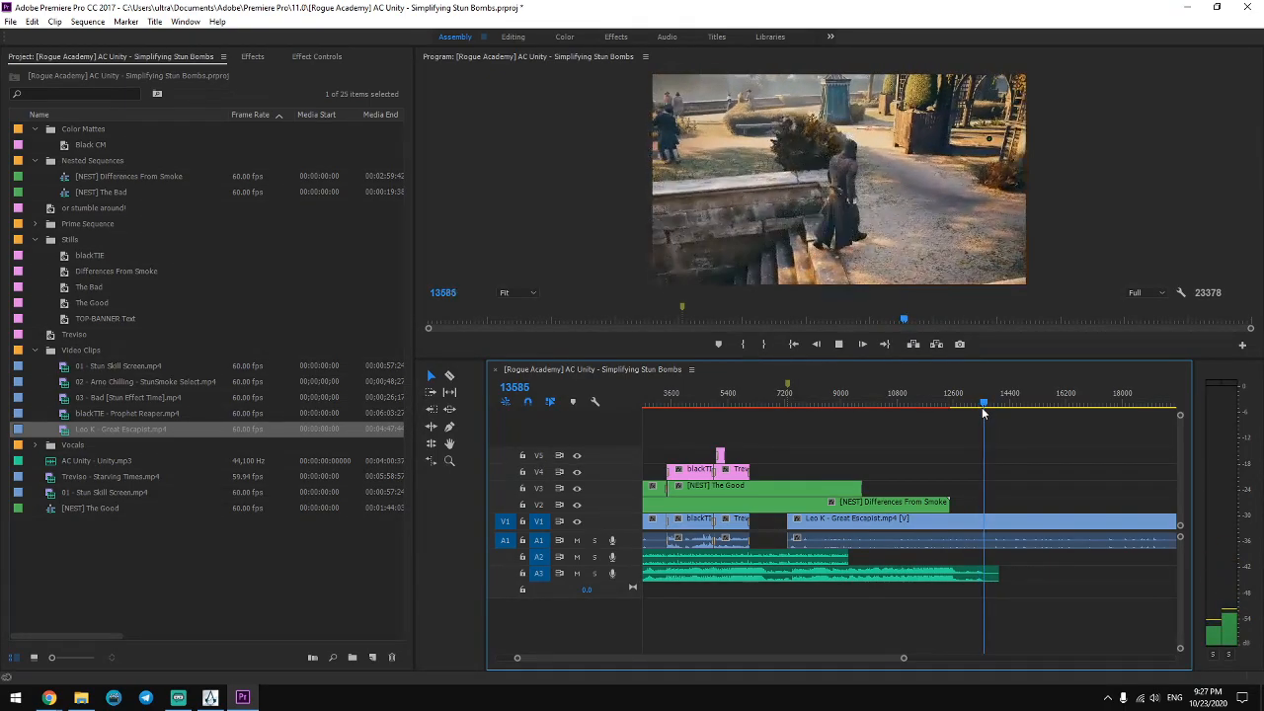
{"action": "key", "text": "space"}
{"action": "key", "text": "c"}
{"action": "left_click", "coordinate": [987, 521]}
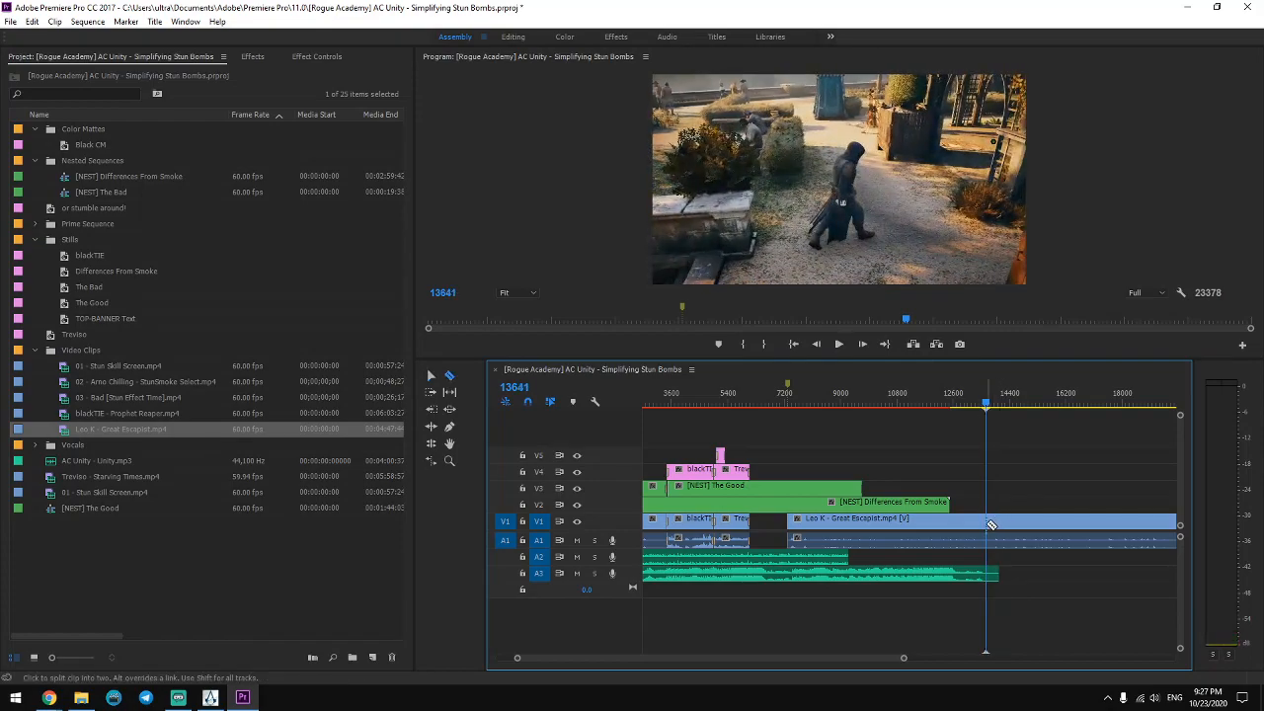
Remove the Great Escapist portion before the cut and move the remaining clip back to start at the sequence marker.
{"action": "key", "text": "v"}
{"action": "left_click", "coordinate": [971, 528]}
{"action": "key", "text": "Delete"}
{"action": "left_click_drag", "start_coordinate": [1023, 524], "coordinate": [824, 525]}
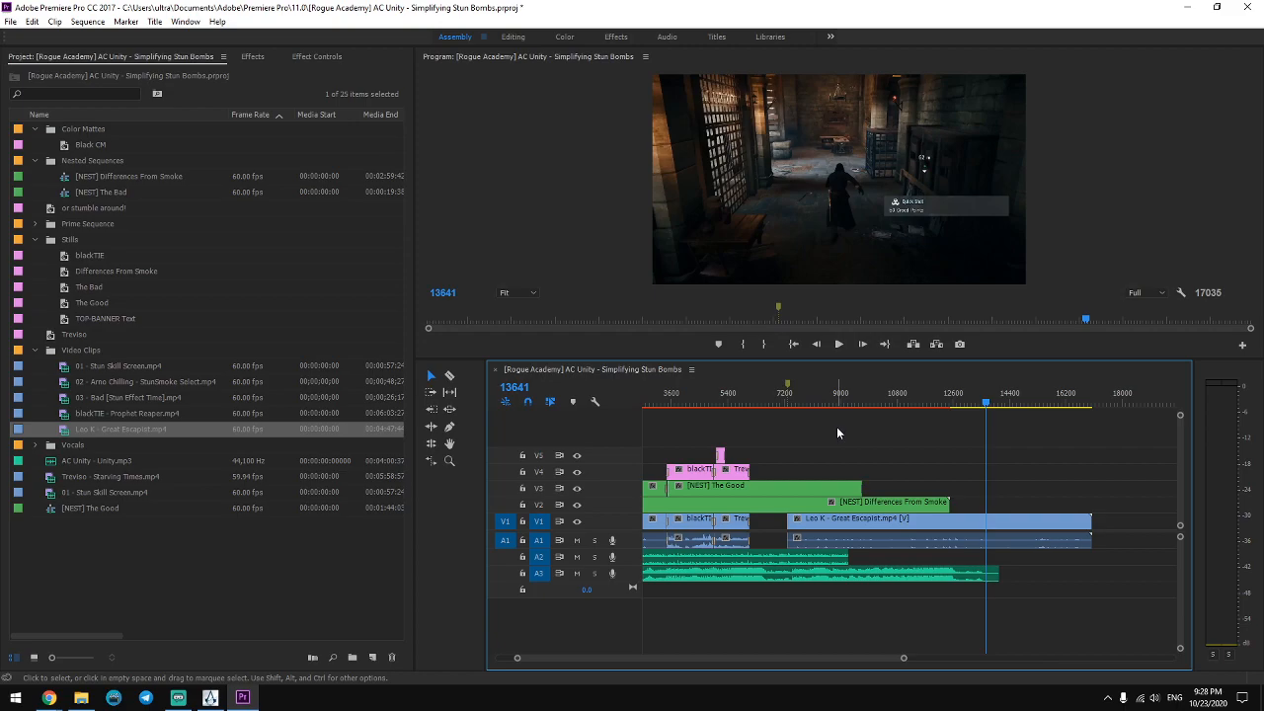
Apply the default video and audio transitions to the start of the Great Escapist clip and play back the fade-in.
{"action": "left_click", "coordinate": [790, 527]}
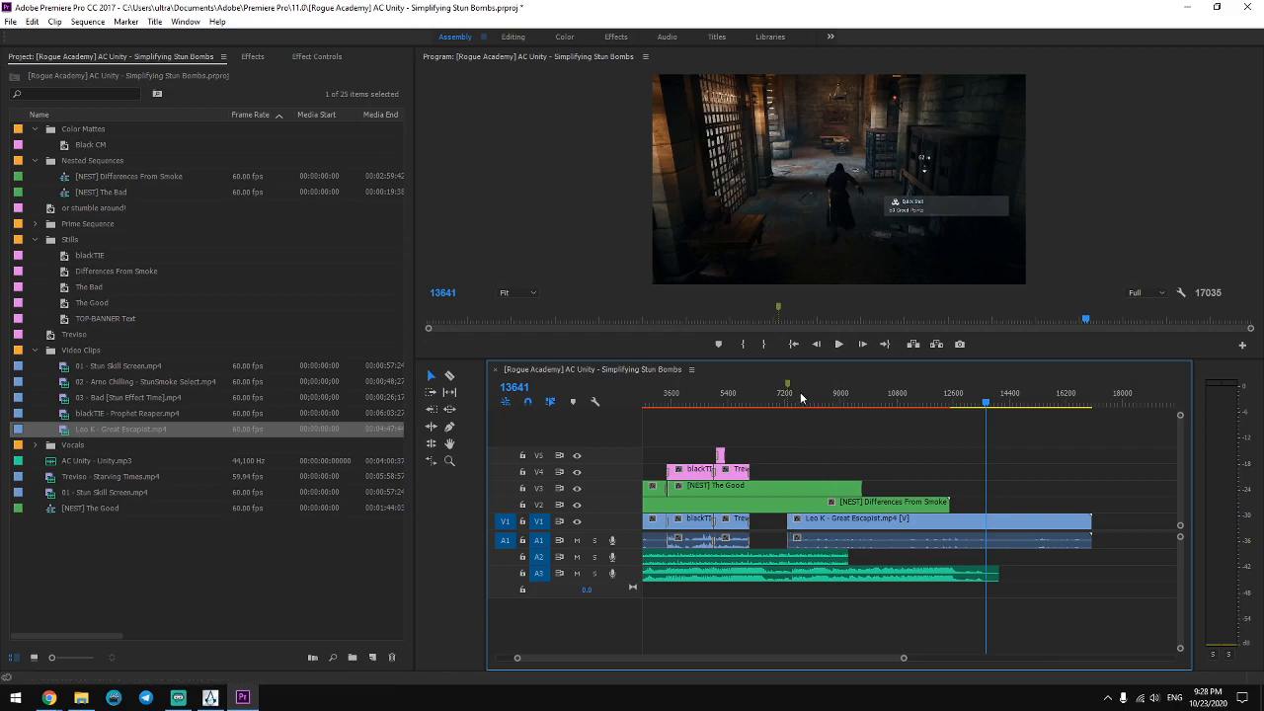
{"action": "key", "text": "Up"}
{"action": "key", "text": "="}
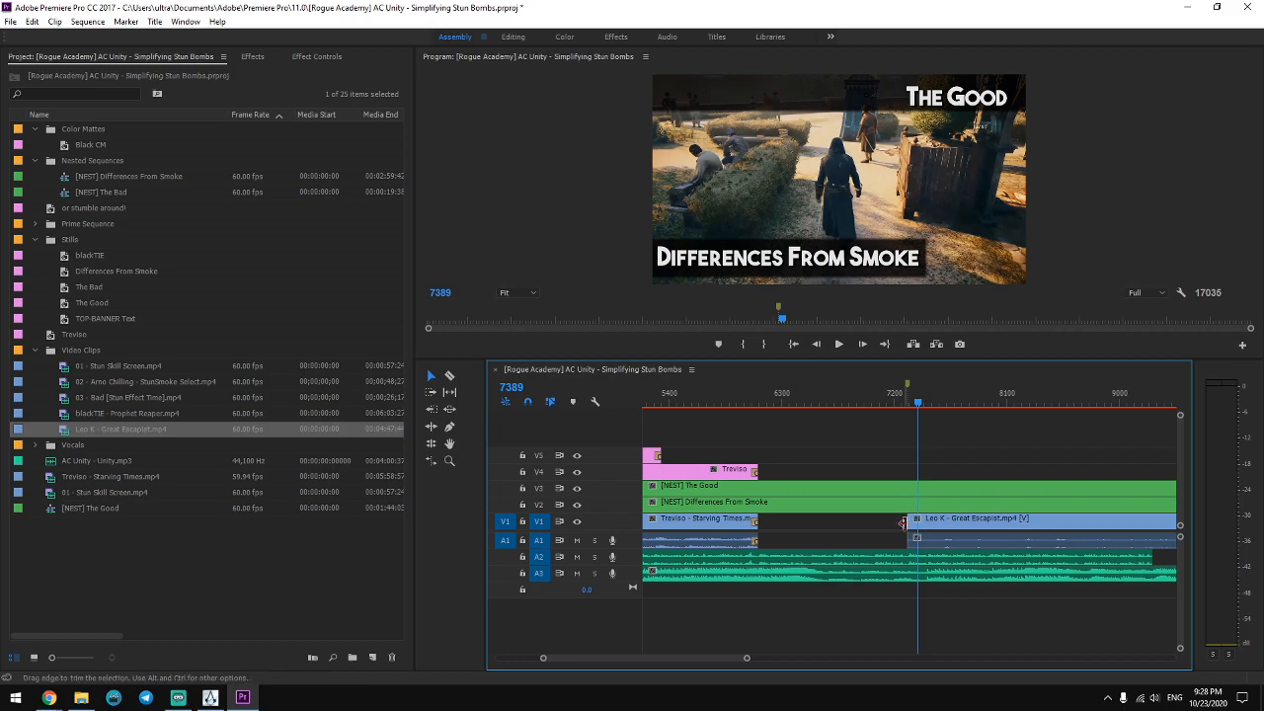
{"action": "key", "text": "shift+t"}
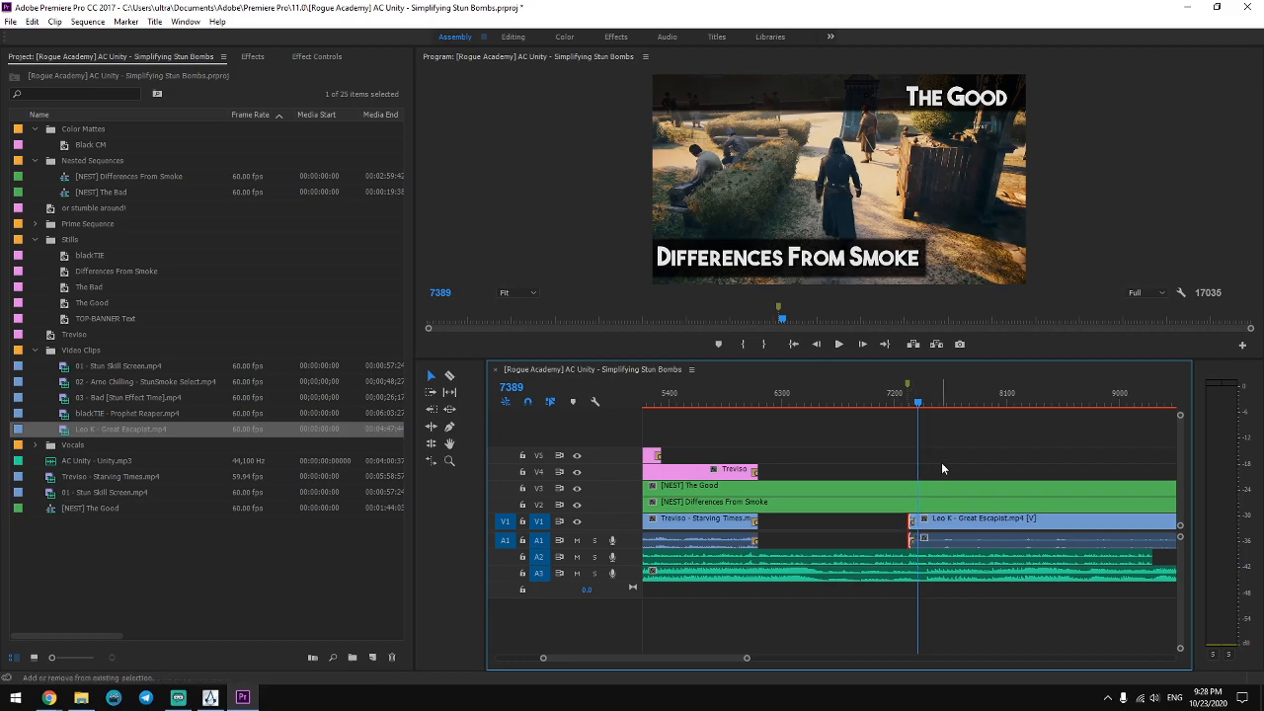
{"action": "left_click", "coordinate": [907, 394]}
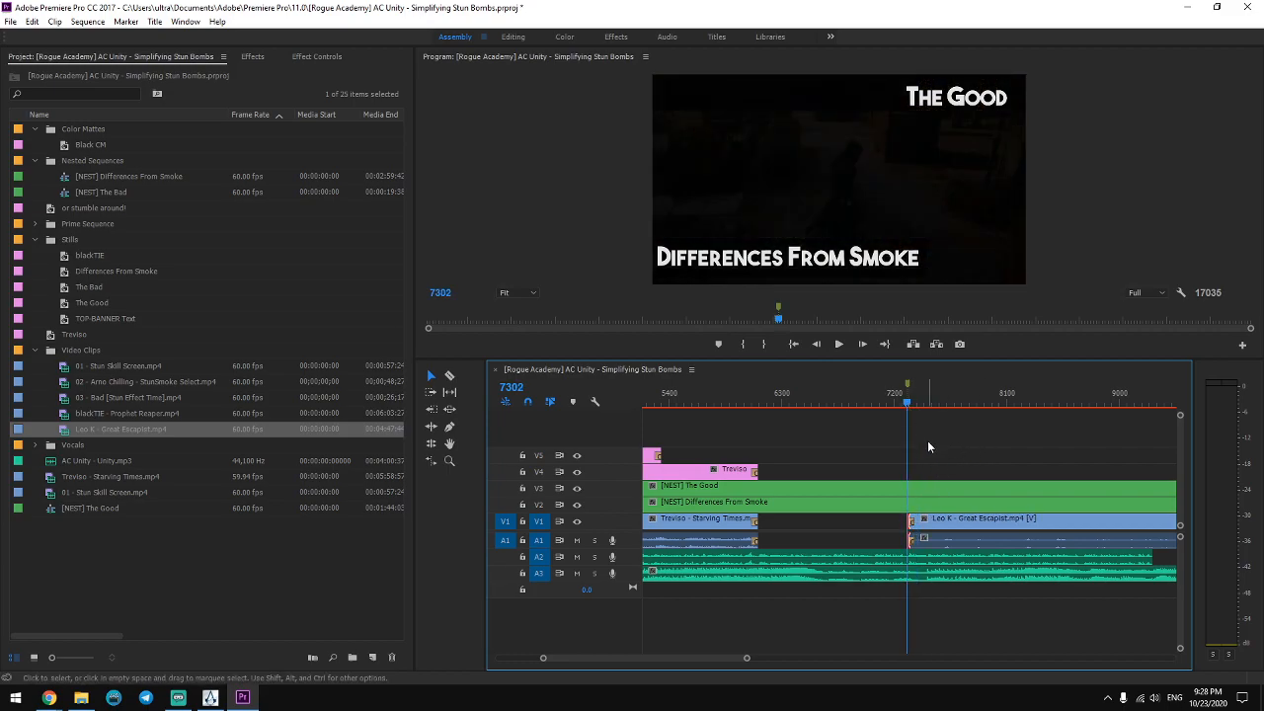
{"action": "key", "text": "space"}
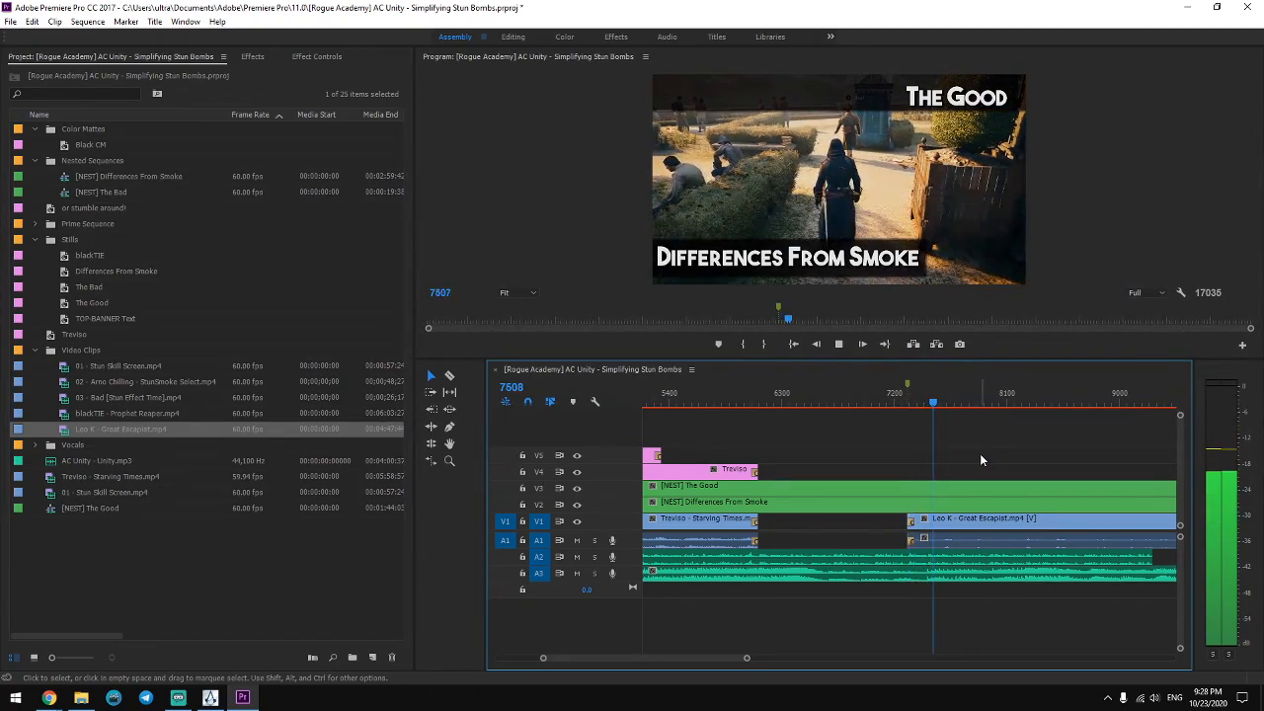
{"action": "key", "text": "space"}
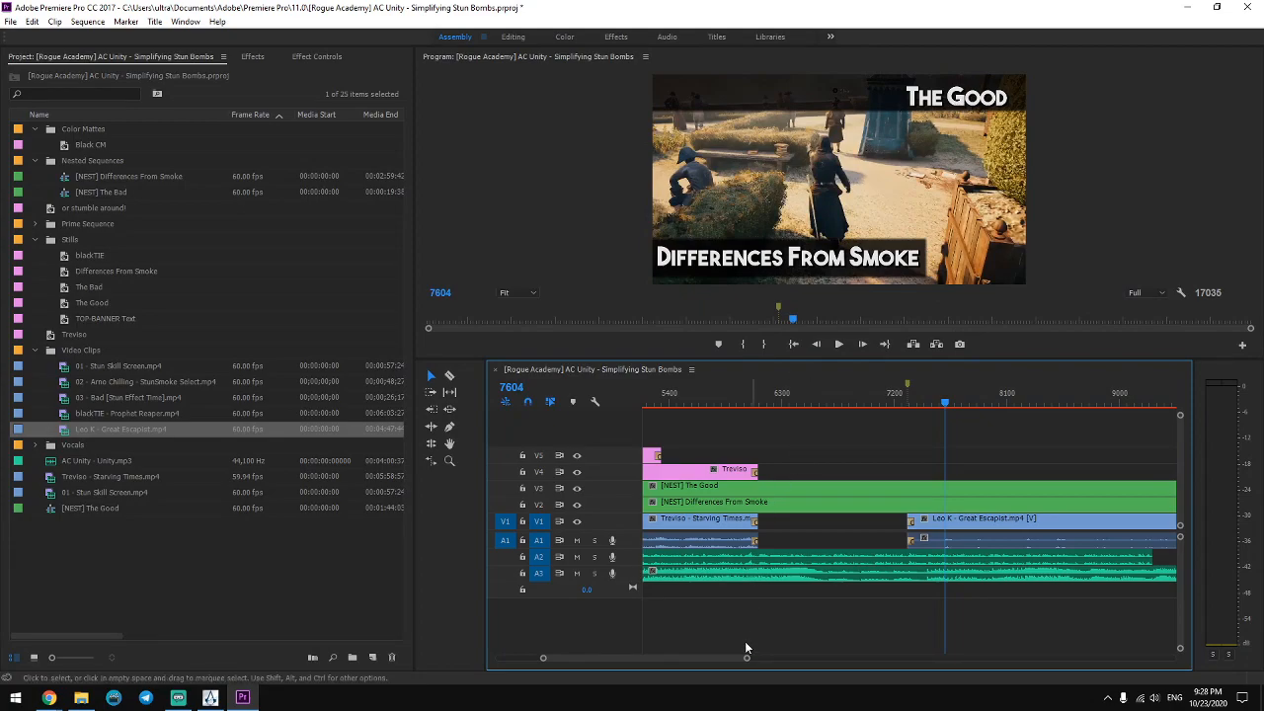
Open the [NEST] The Bad sequence and place the Treviso - Starving Times clip on V2 beneath the title as a temporary background.
{"action": "key", "text": "minus"}
{"action": "key", "text": "minus"}
{"action": "key", "text": "minus"}
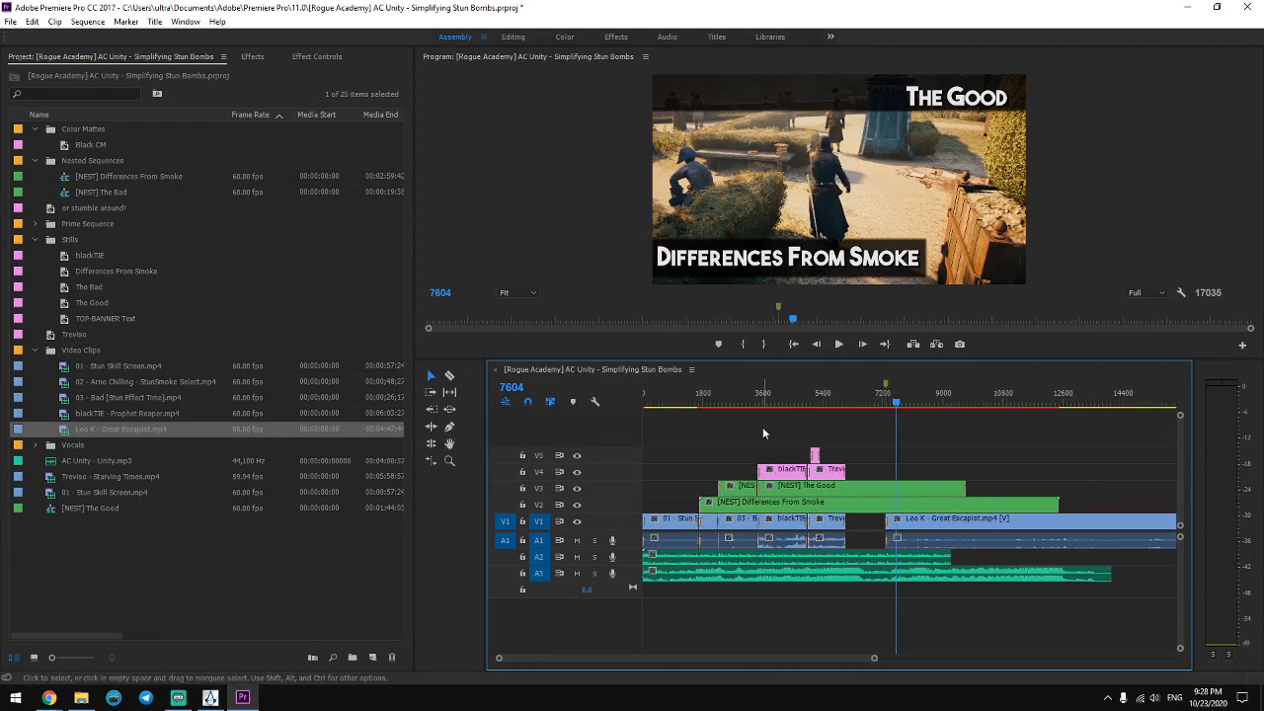
{"action": "left_click", "coordinate": [740, 402]}
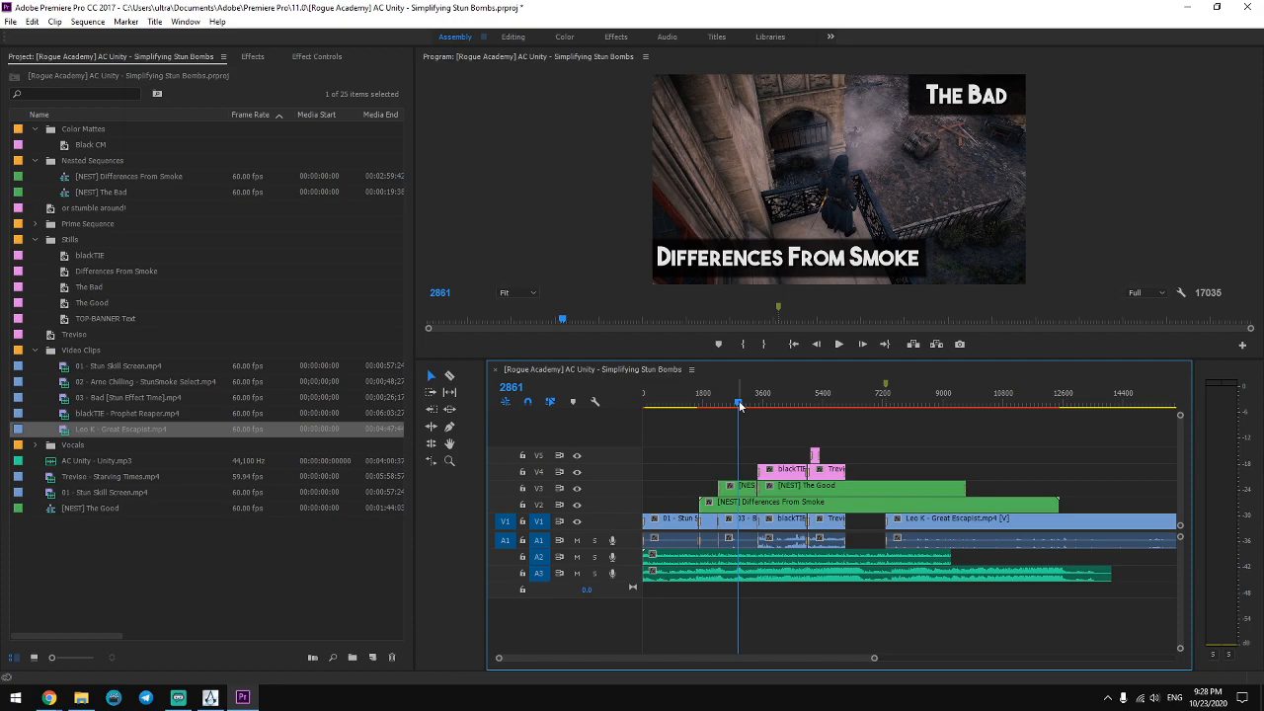
{"action": "double_click", "coordinate": [736, 487]}
{"action": "left_click", "coordinate": [714, 491]}
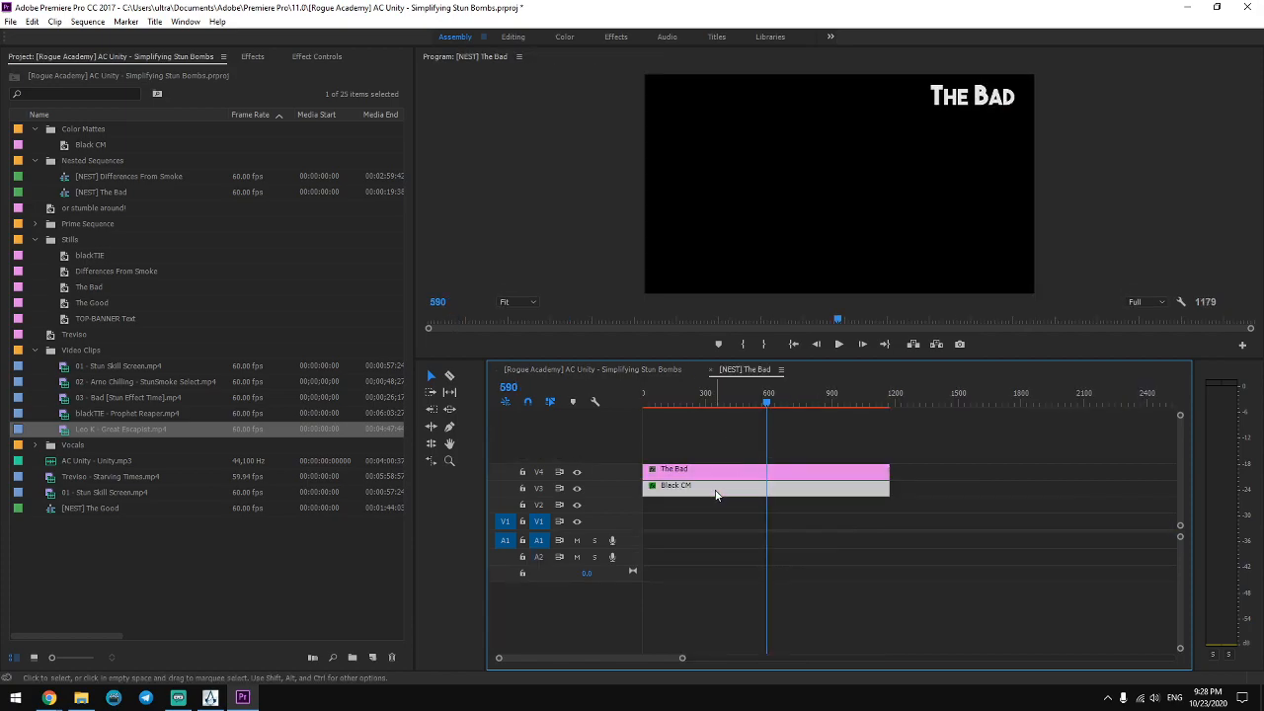
{"action": "left_click", "coordinate": [77, 475]}
{"action": "left_click_drag", "start_coordinate": [197, 491], "coordinate": [713, 504]}
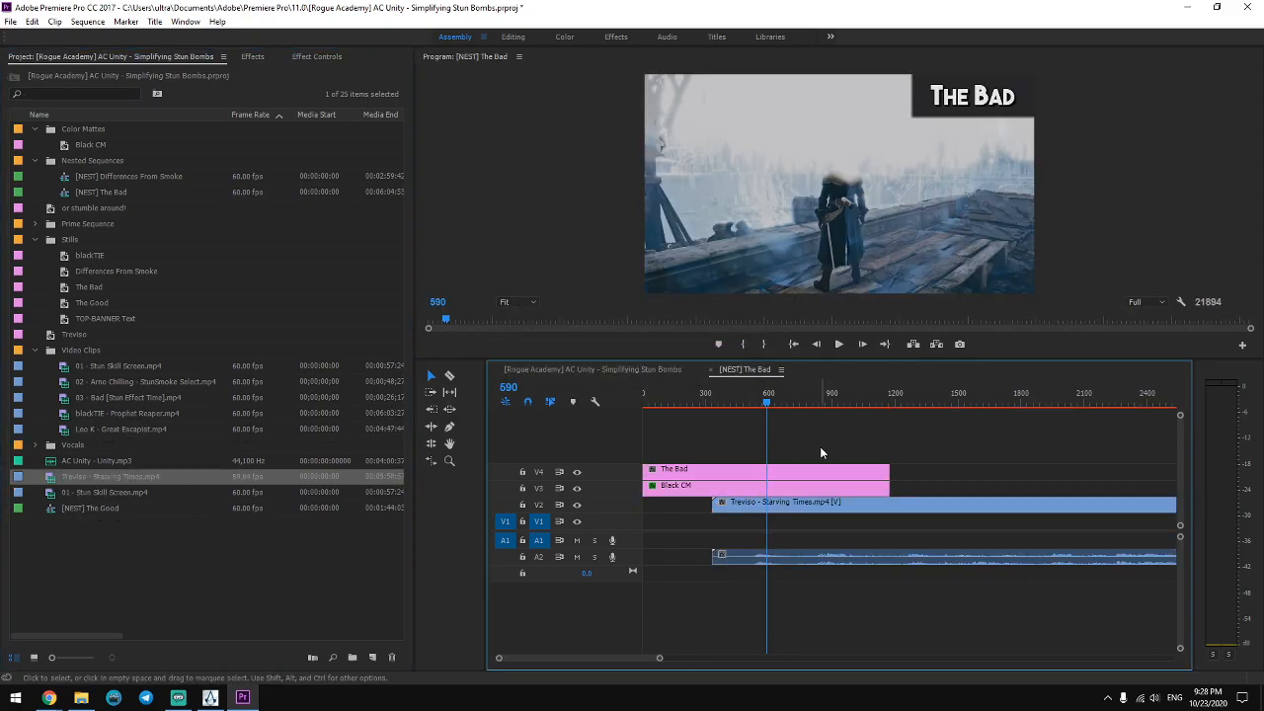
Tighten the Crop on the Black CM banner in [NEST] The Bad, setting Bottom to 84% and increasing the Left crop.
{"action": "left_click", "coordinate": [802, 491]}
{"action": "double_click", "coordinate": [716, 492]}
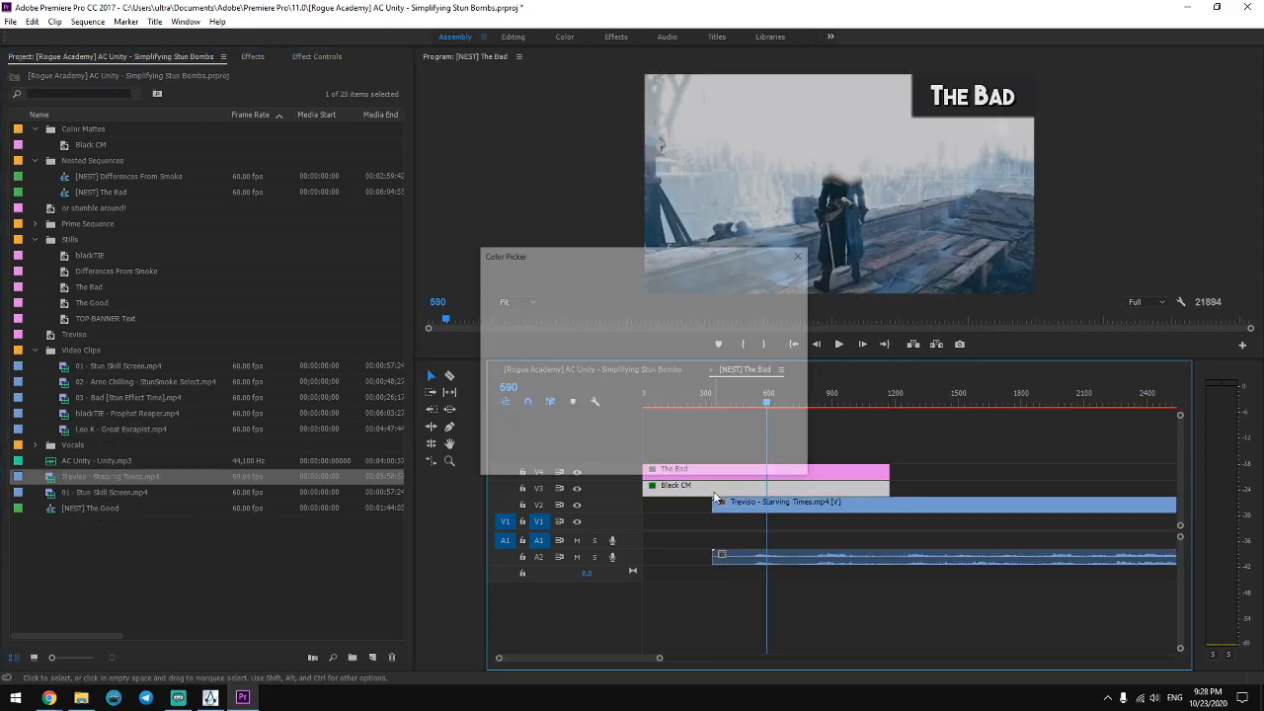
{"action": "left_click", "coordinate": [760, 297]}
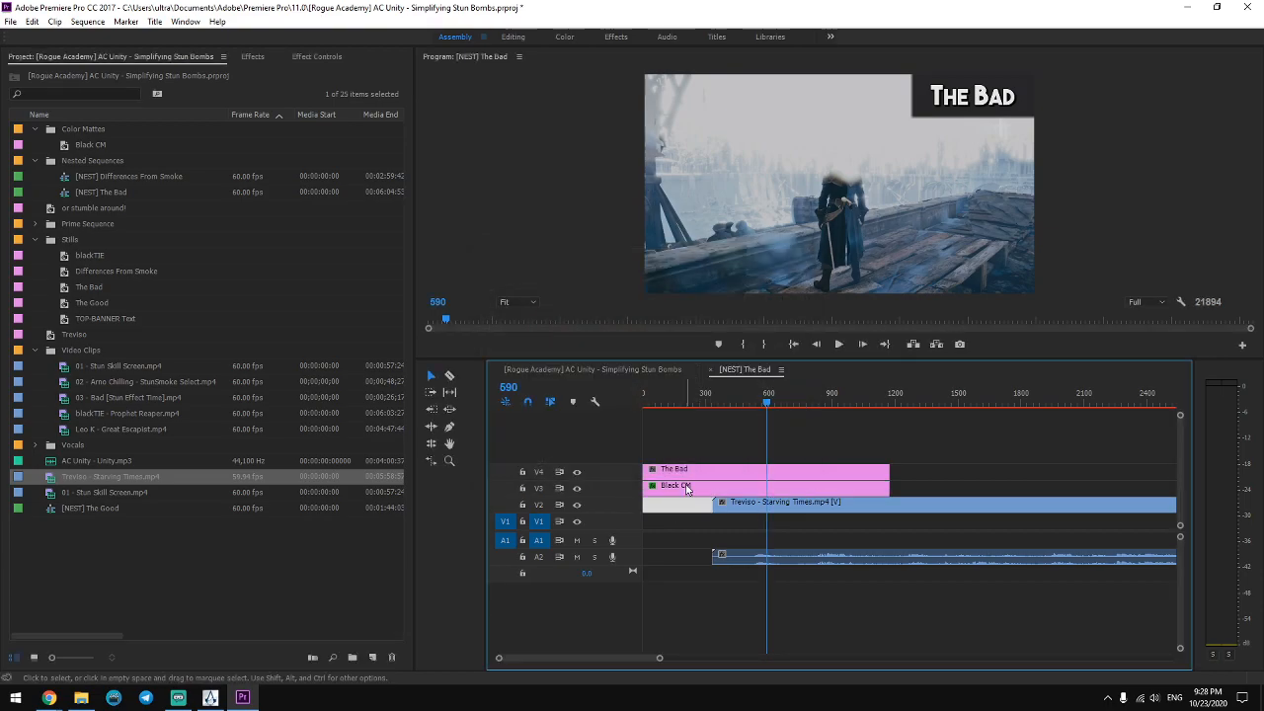
{"action": "left_click", "coordinate": [699, 472]}
{"action": "left_click", "coordinate": [673, 488]}
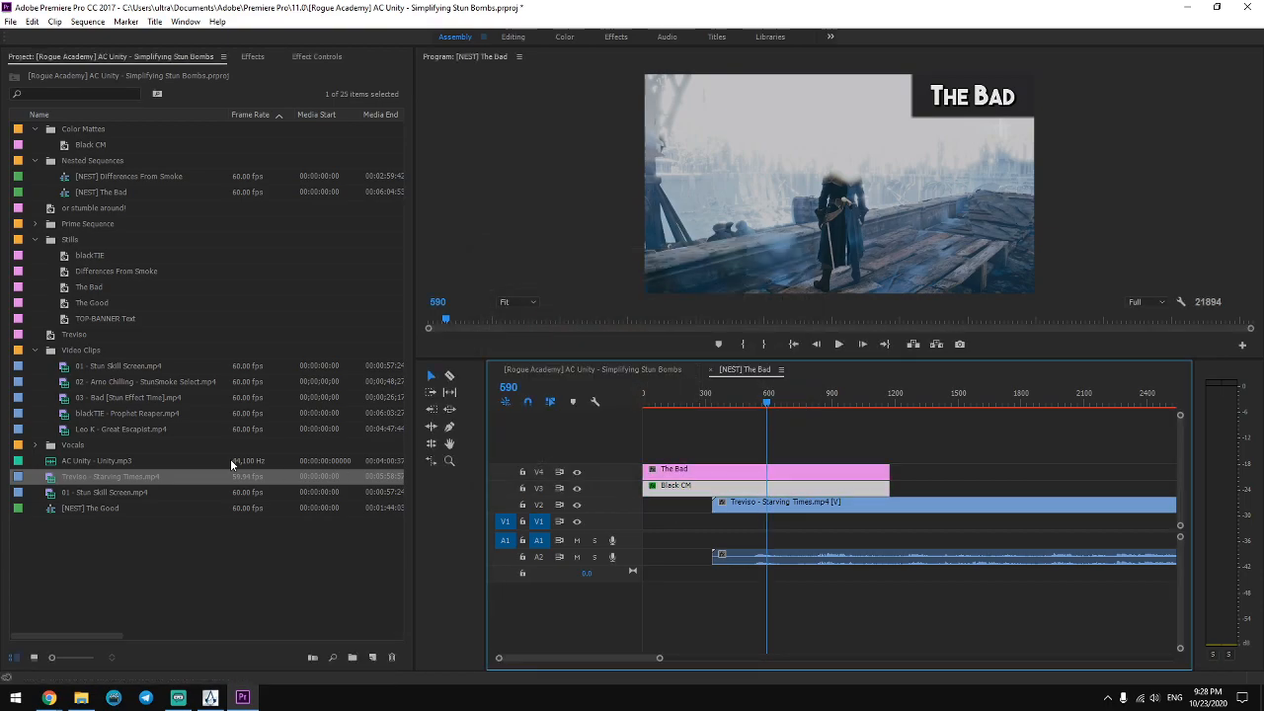
{"action": "key", "text": "shift+5"}
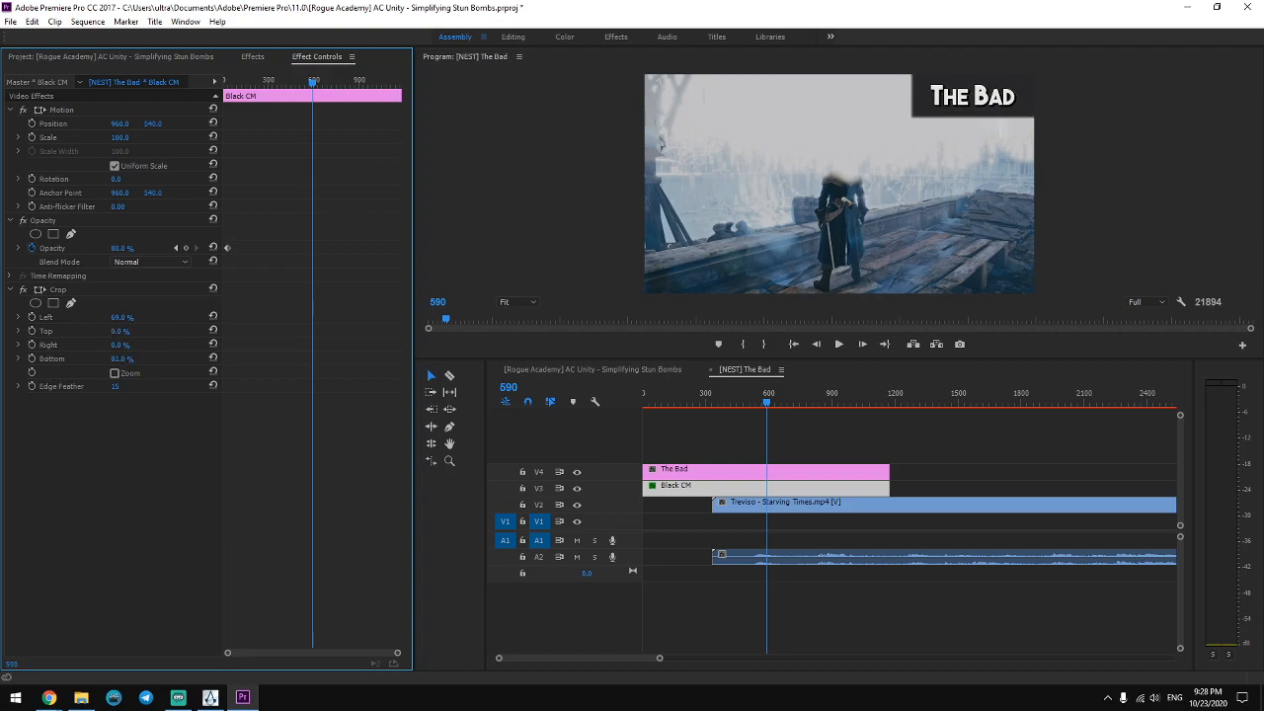
{"action": "left_click_drag", "start_coordinate": [122, 358], "coordinate": [125, 359]}
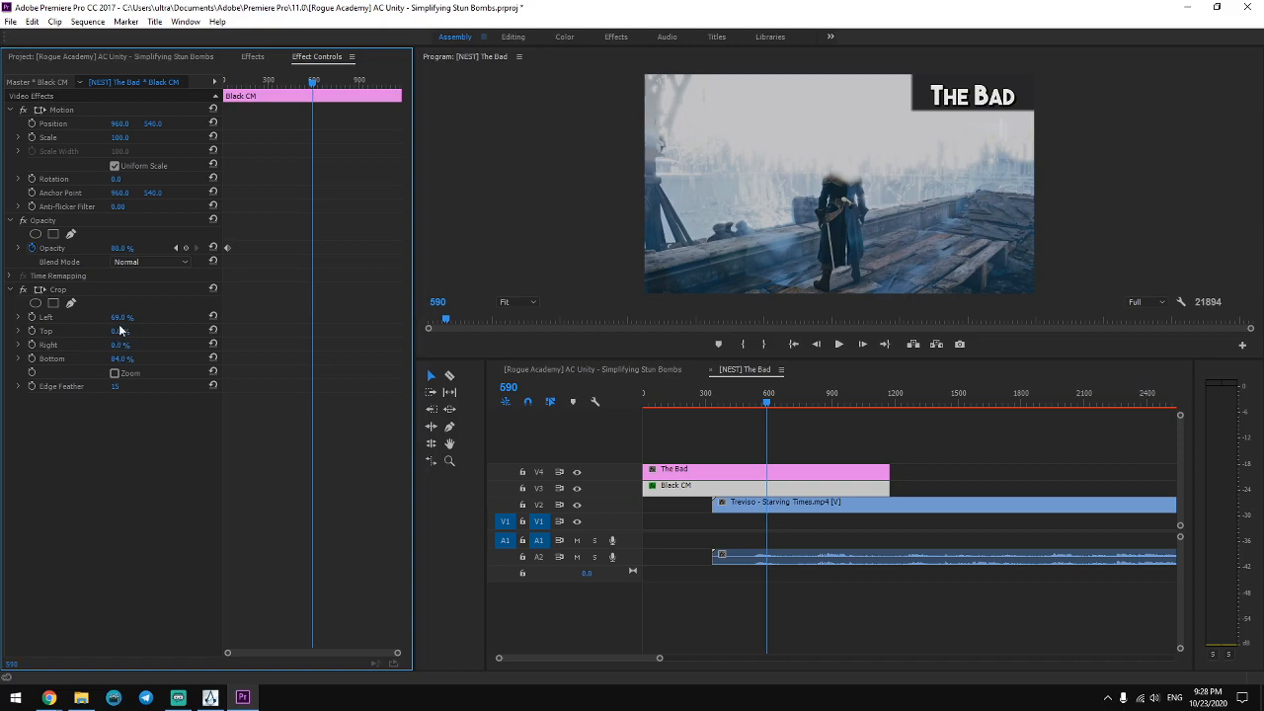
{"action": "left_click_drag", "start_coordinate": [121, 317], "coordinate": [124, 317]}
{"action": "left_click_drag", "start_coordinate": [120, 345], "coordinate": [114, 345]}
Set the Position of The Bad title to 1006, 519 so it sits centred on the reduced banner.
{"action": "left_click", "coordinate": [678, 489]}
{"action": "left_click", "coordinate": [677, 471]}
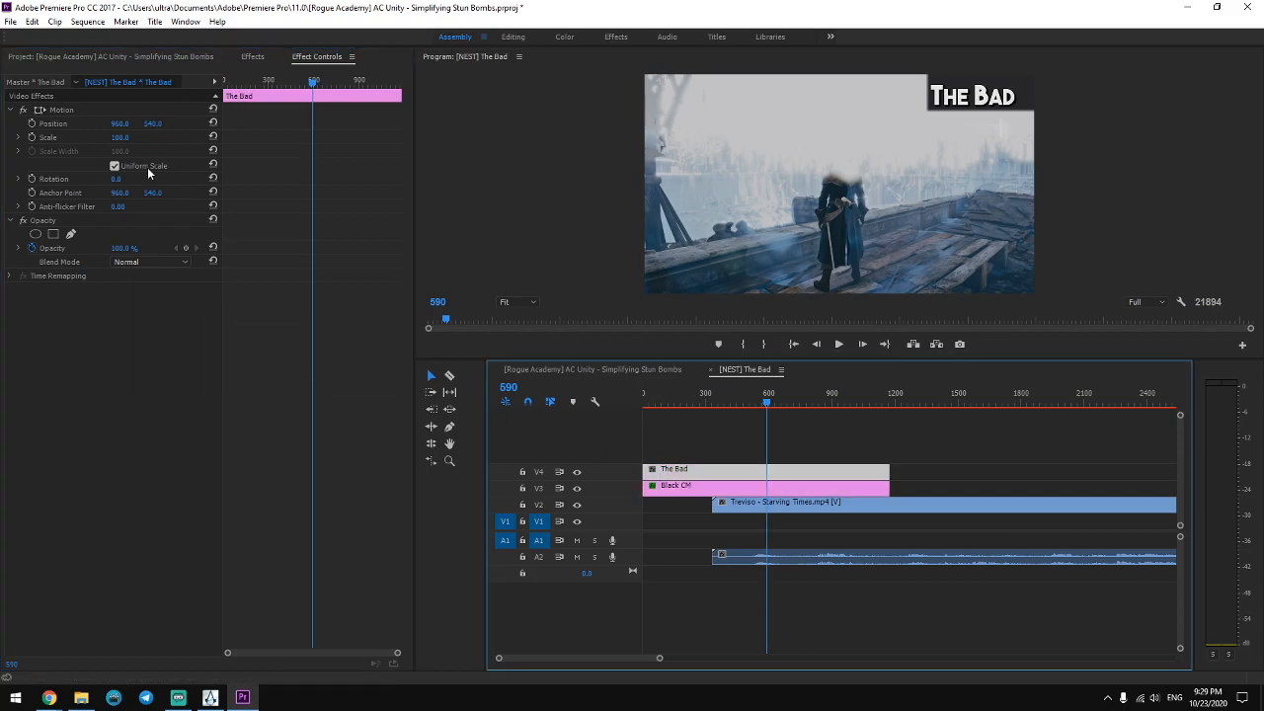
{"action": "left_click", "coordinate": [147, 171]}
{"action": "left_click_drag", "start_coordinate": [120, 123], "coordinate": [164, 123]}
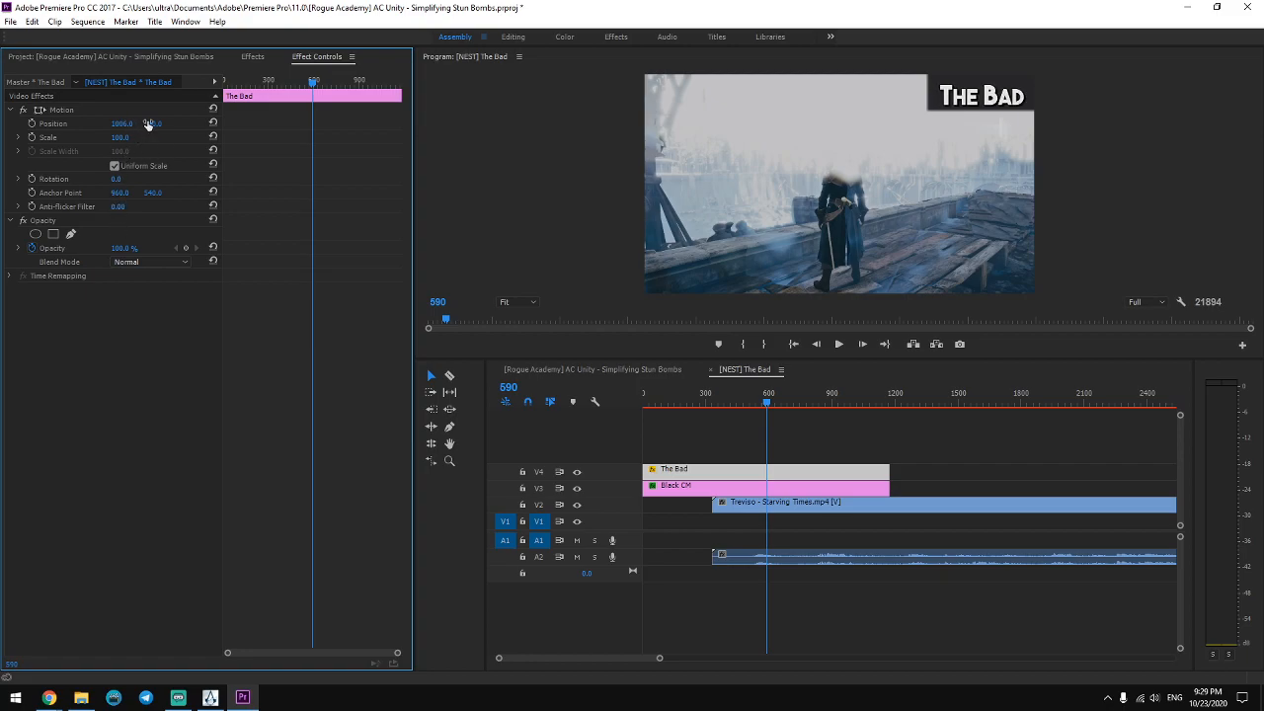
{"action": "left_click_drag", "start_coordinate": [152, 124], "coordinate": [131, 124]}
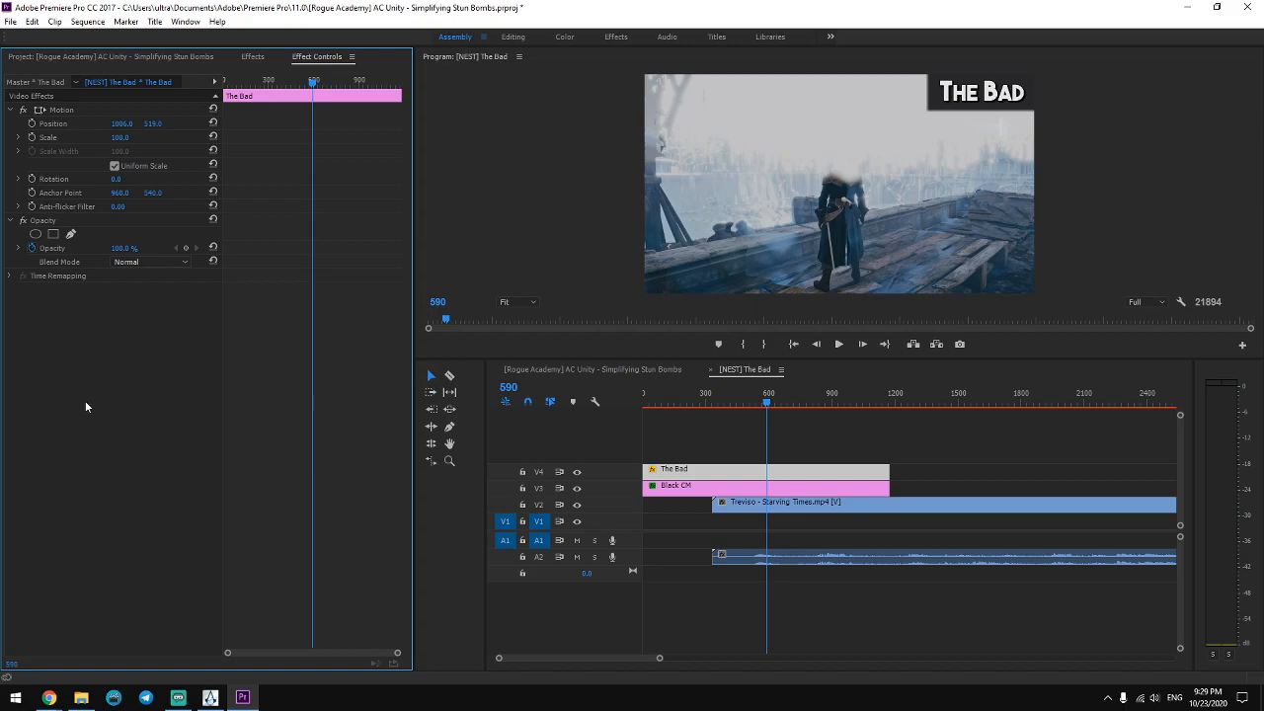
Delete the temporary Treviso clip from [NEST] The Bad and return to the main sequence.
{"action": "left_click_drag", "start_coordinate": [659, 658], "coordinate": [789, 658]}
{"action": "left_click", "coordinate": [728, 502]}
{"action": "key", "text": "Delete"}
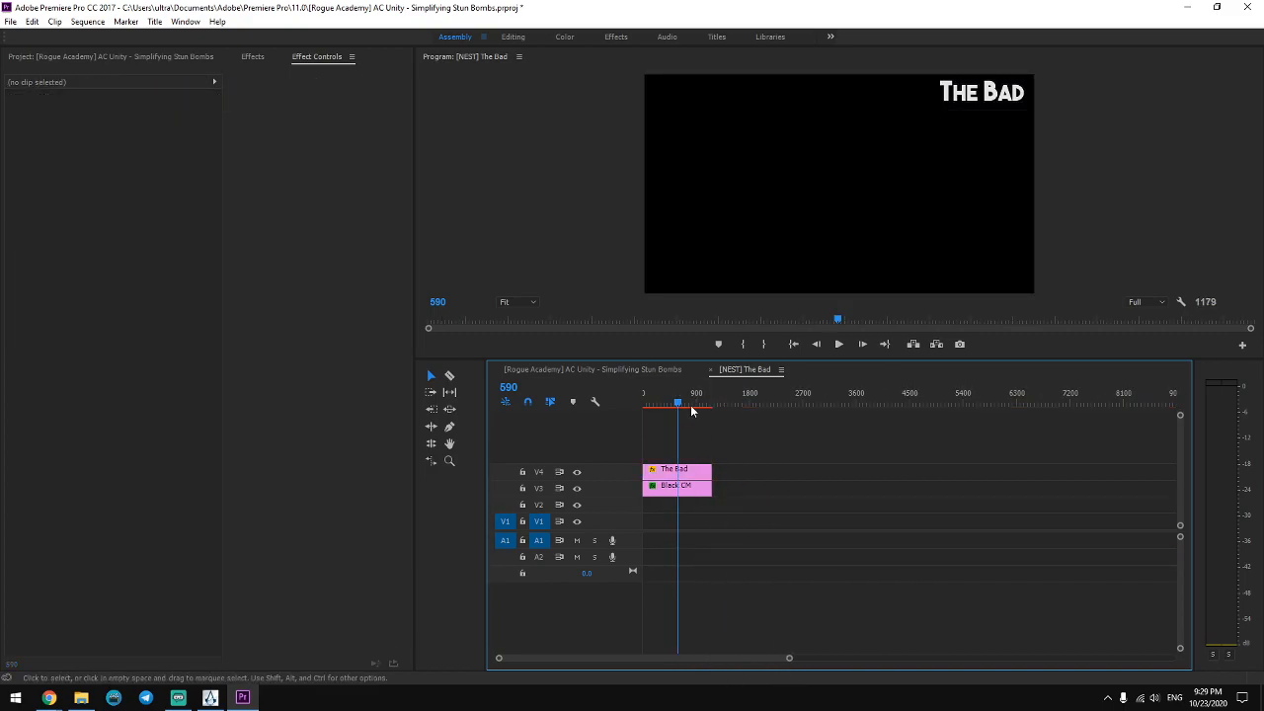
{"action": "left_click", "coordinate": [712, 370]}
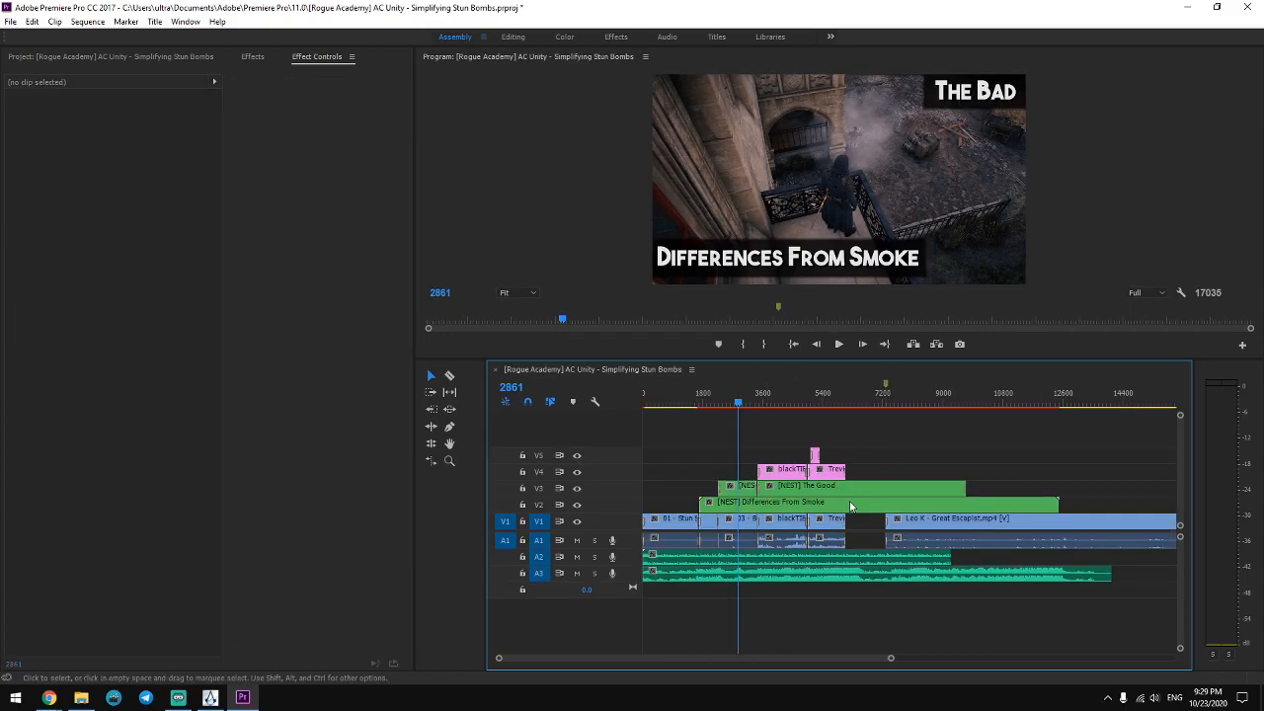
Open the [NEST] The Good sequence and place the Treviso - Starving Times clip on V2 at frame 805 as a temporary background.
{"action": "left_click", "coordinate": [783, 394]}
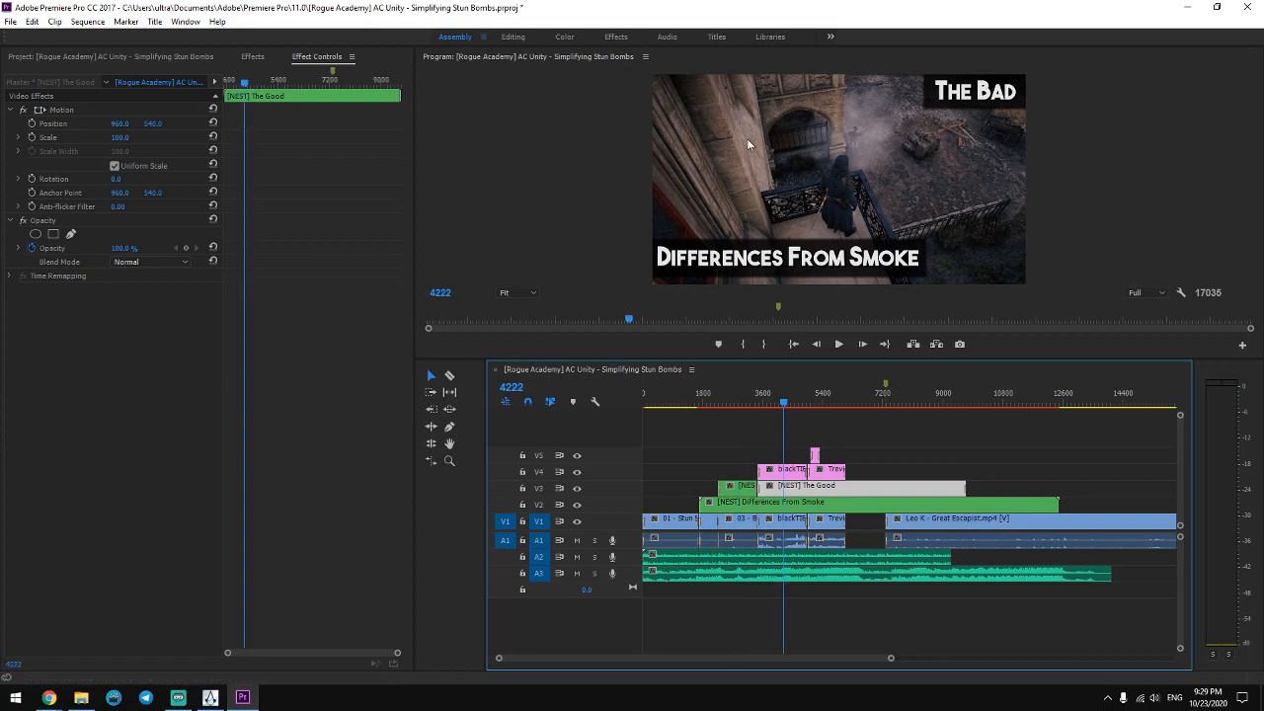
{"action": "key", "text": "space"}
{"action": "key", "text": "space"}
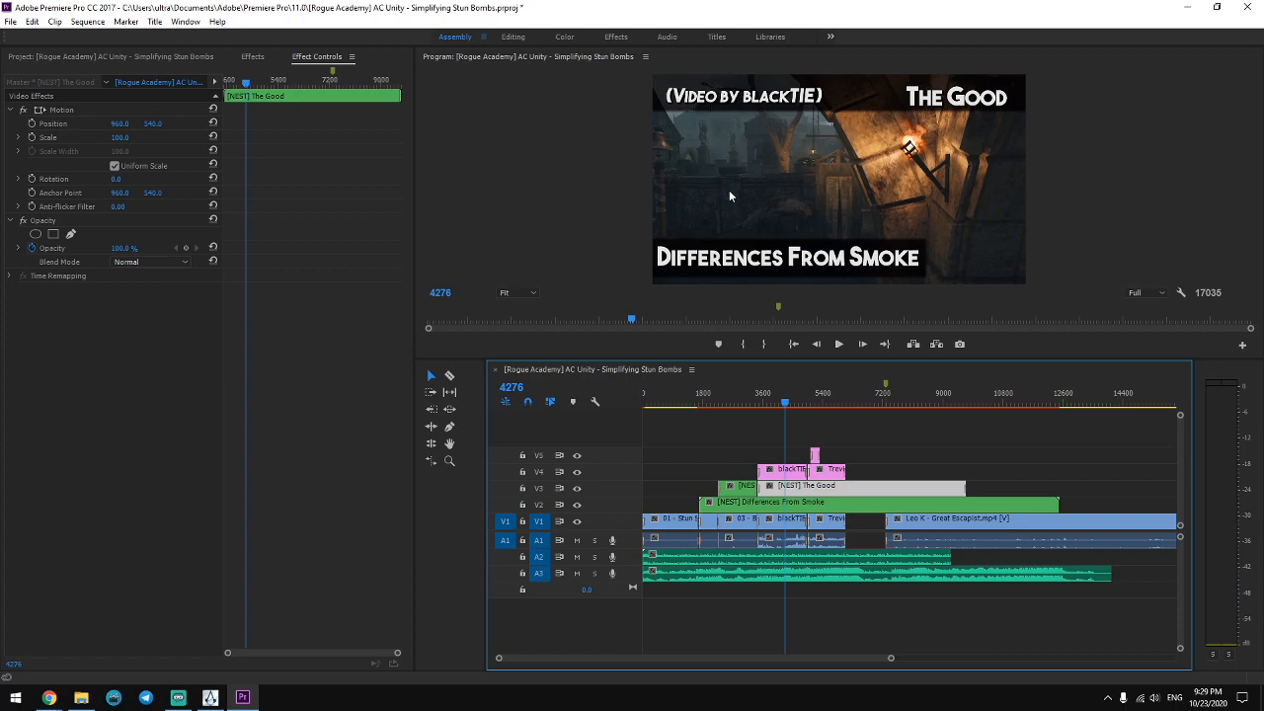
{"action": "double_click", "coordinate": [796, 488]}
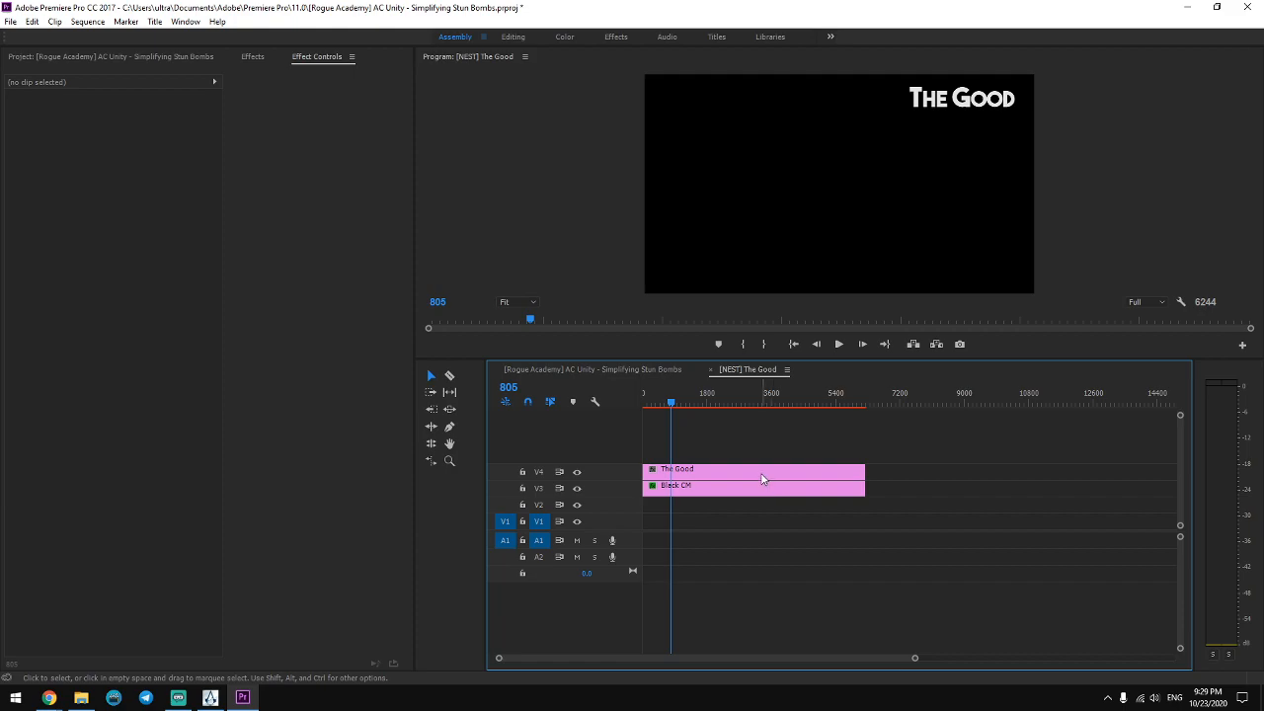
{"action": "left_click", "coordinate": [110, 56]}
{"action": "left_click_drag", "start_coordinate": [442, 510], "coordinate": [697, 504]}
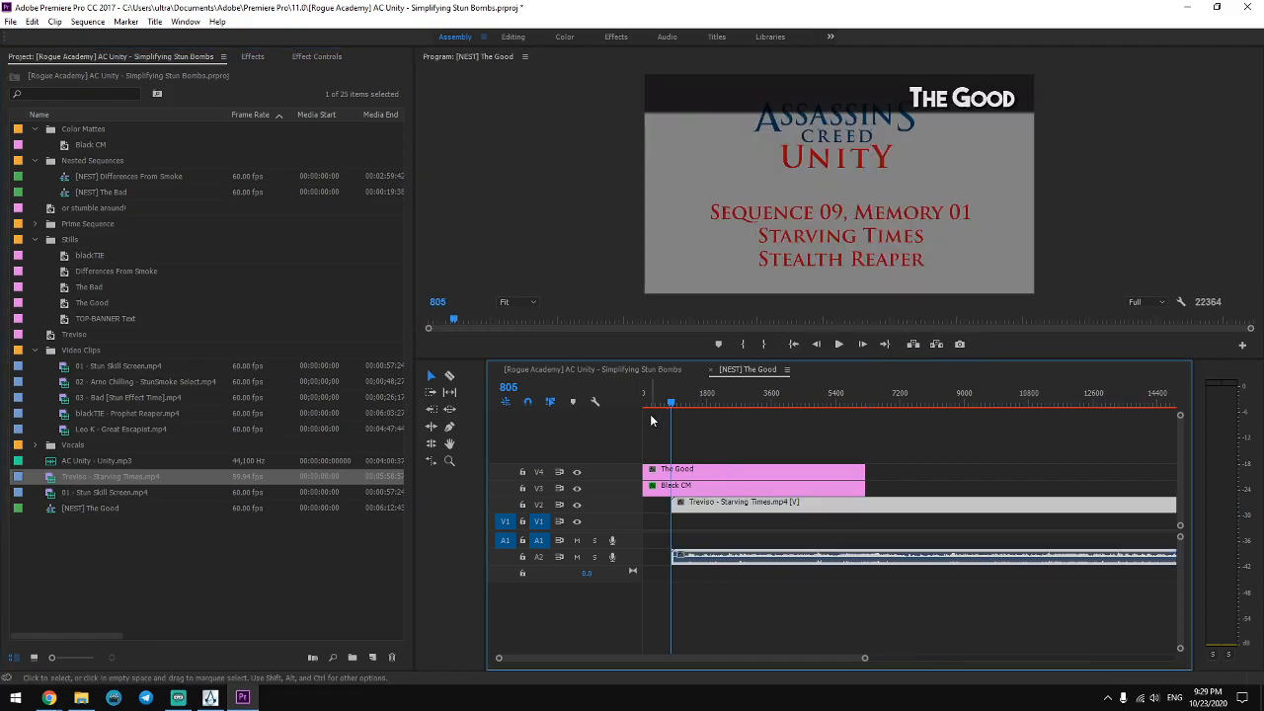
Set the Position of The Good title to 1027, 511.
{"action": "left_click", "coordinate": [713, 481]}
{"action": "left_click", "coordinate": [317, 56]}
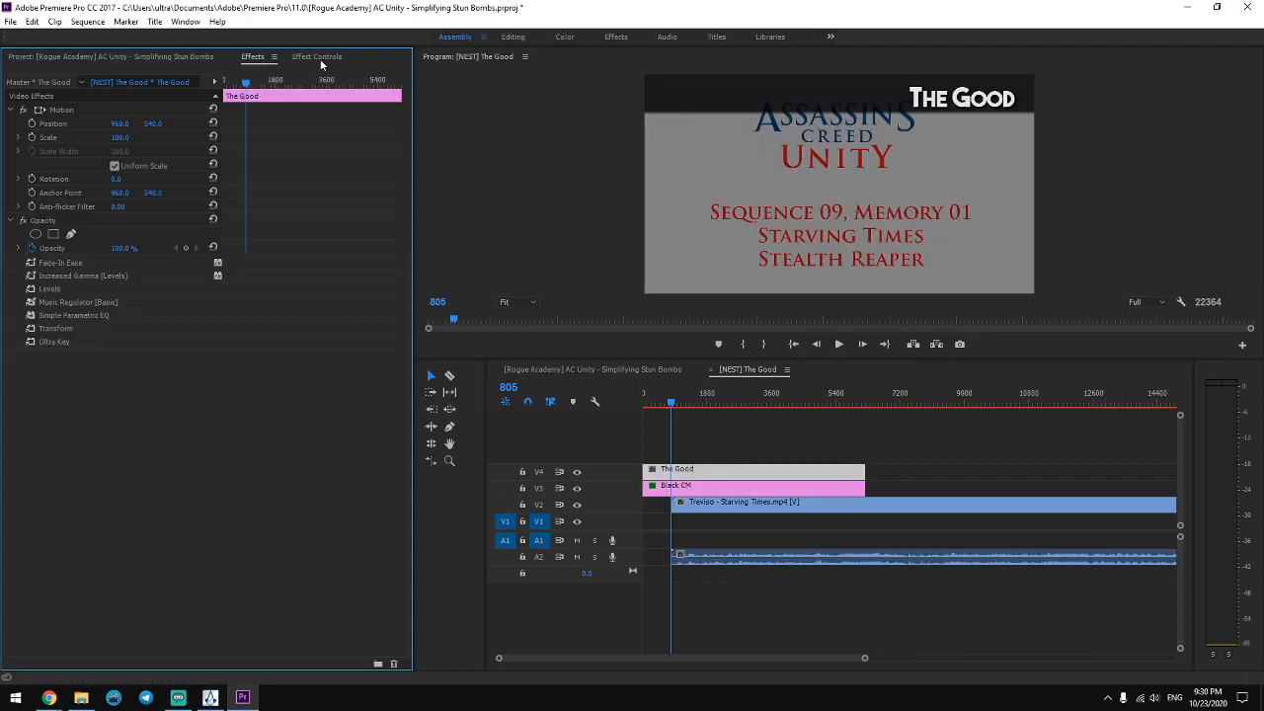
{"action": "left_click_drag", "start_coordinate": [152, 124], "coordinate": [186, 124]}
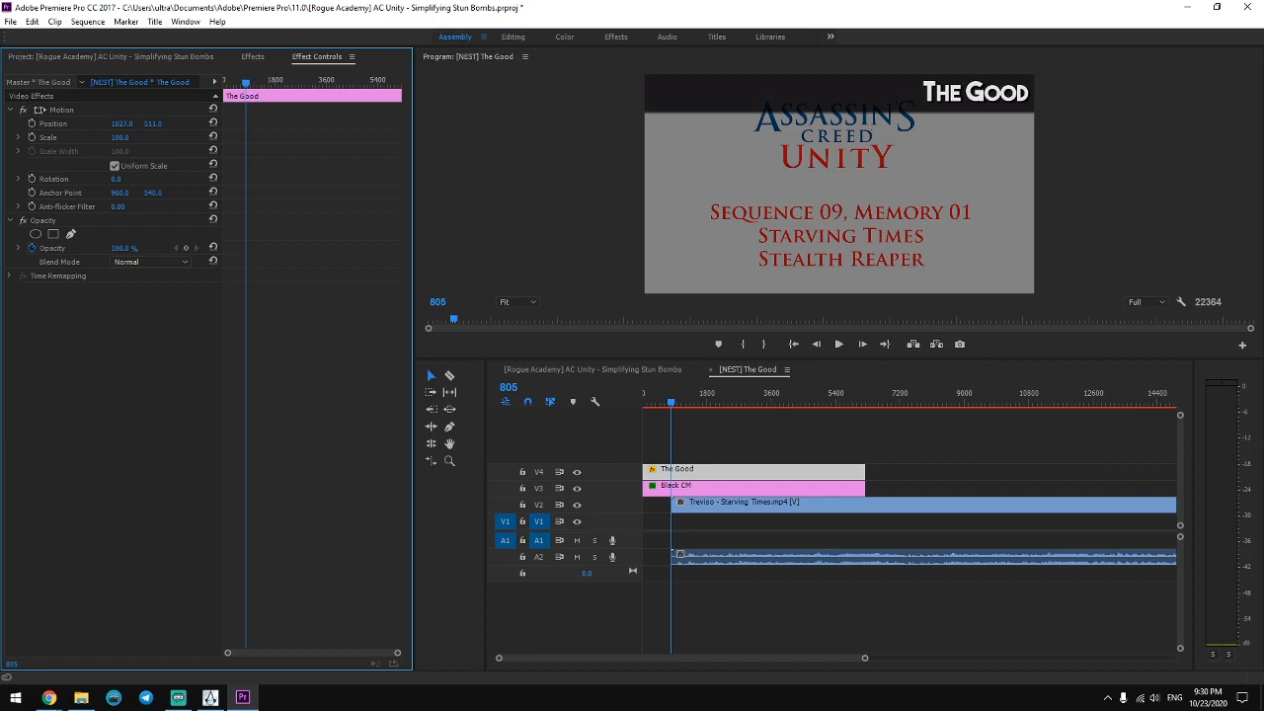
Set the Bottom crop of the Black CM banner in [NEST] The Good to 86%.
{"action": "left_click", "coordinate": [750, 486]}
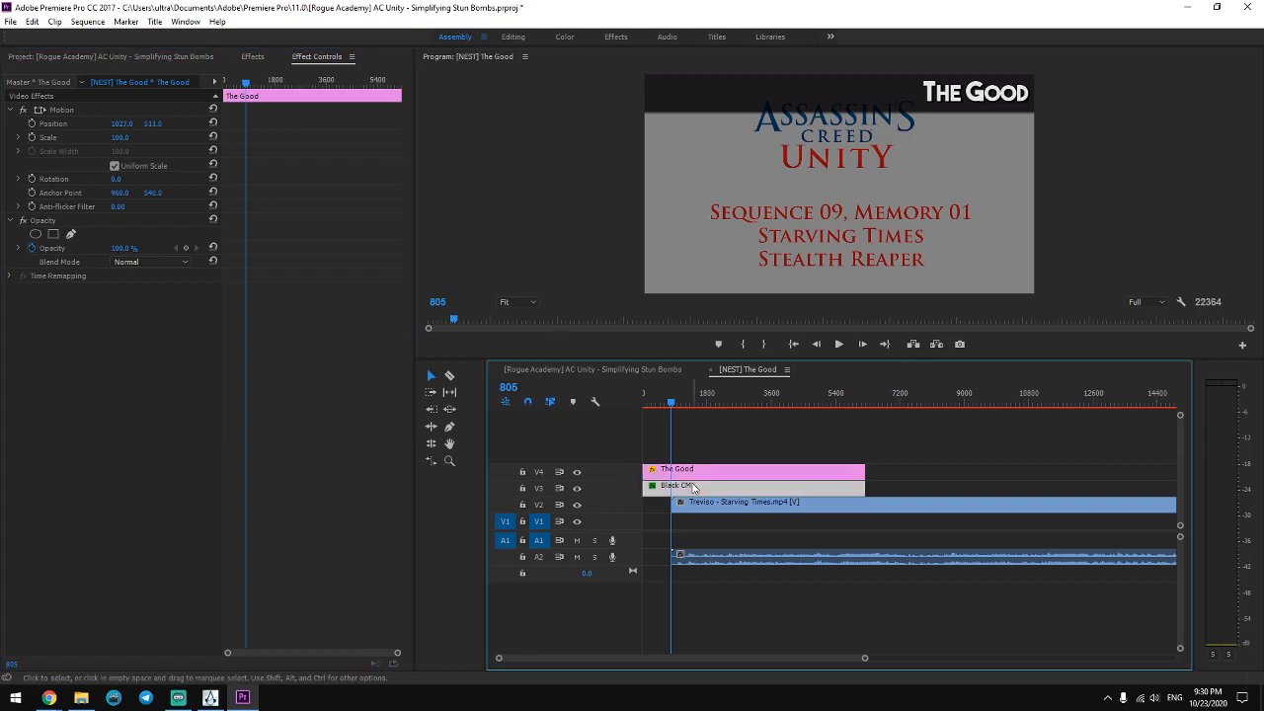
{"action": "left_click", "coordinate": [264, 57]}
{"action": "double_click", "coordinate": [353, 224]}
{"action": "left_click", "coordinate": [308, 58]}
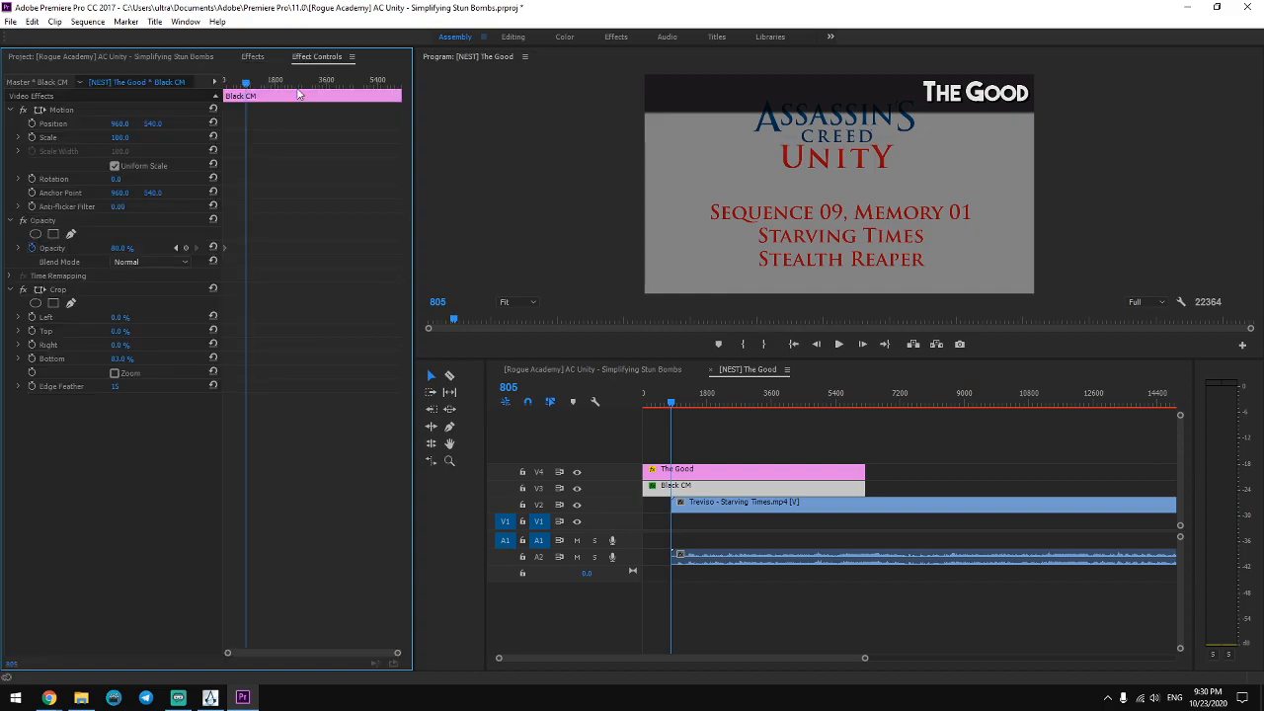
{"action": "left_click_drag", "start_coordinate": [119, 359], "coordinate": [116, 358]}
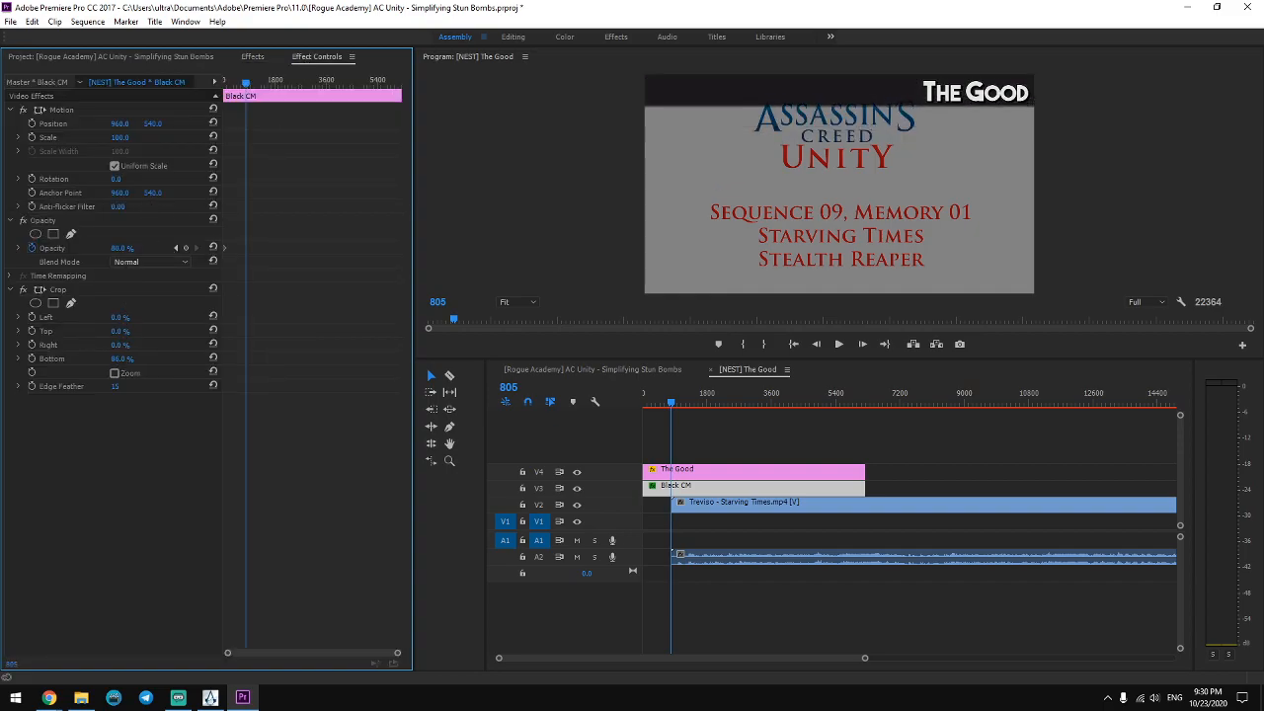
Delete the temporary Treviso clip from [NEST] The Good and return to the main sequence.
{"action": "left_click", "coordinate": [699, 503]}
{"action": "key", "text": "Delete"}
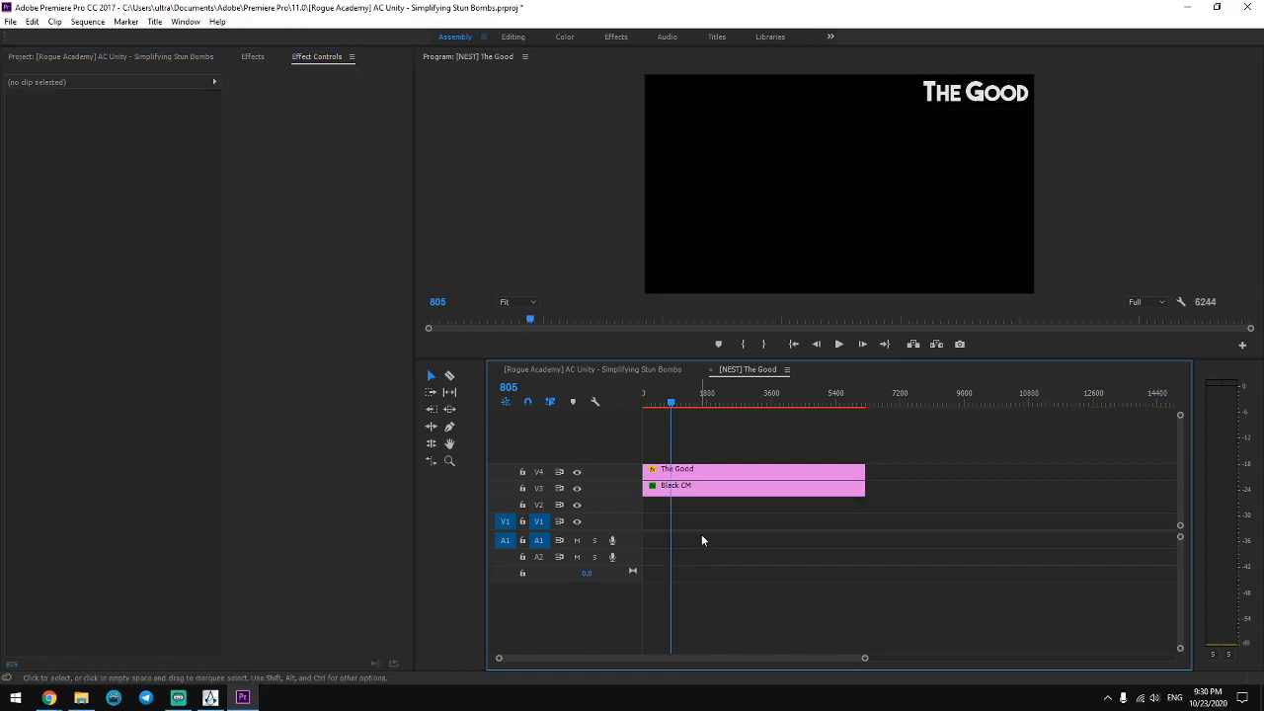
{"action": "left_click", "coordinate": [709, 369]}
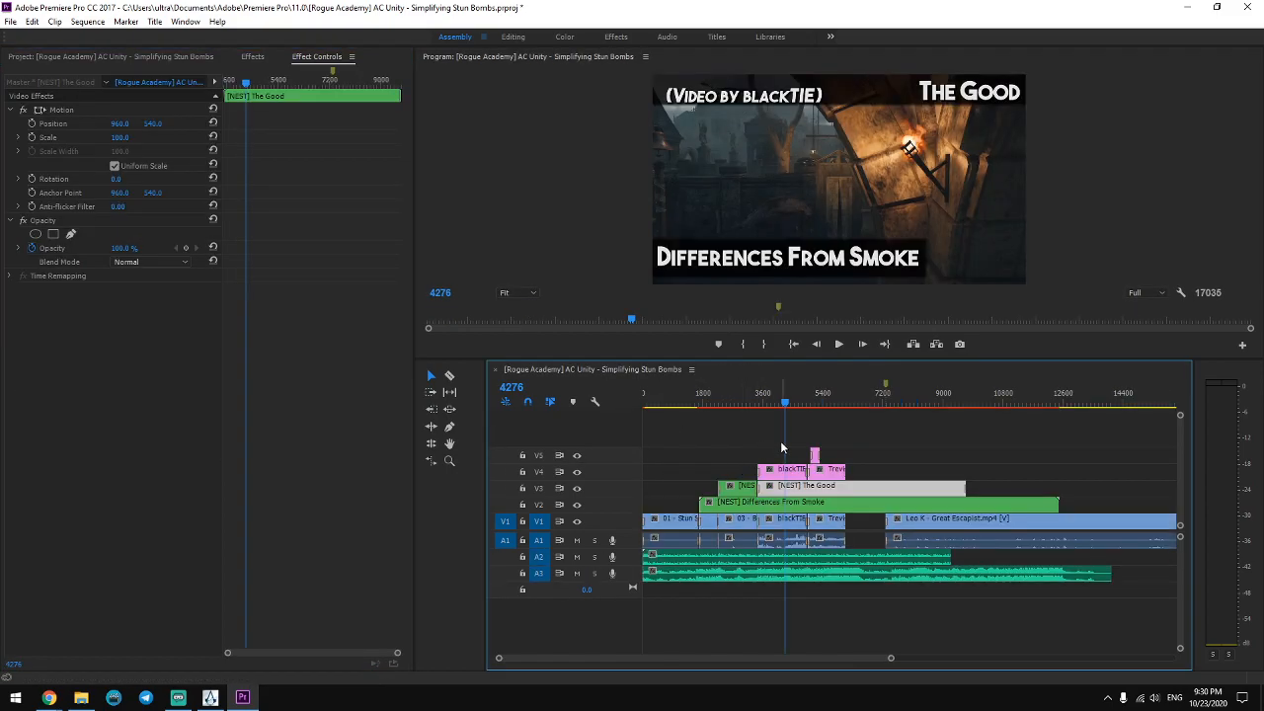
Set the vertical Position of the blackTIE title on V4 to 512.
{"action": "left_click", "coordinate": [794, 470]}
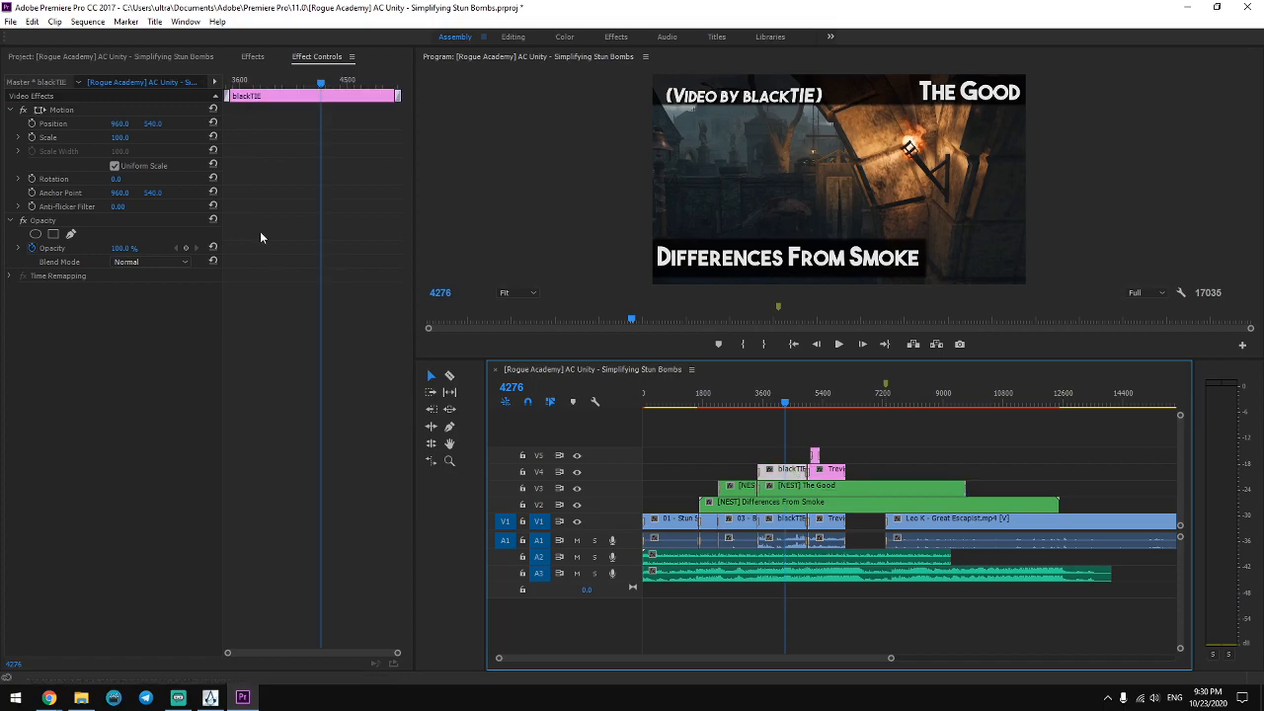
{"action": "left_click", "coordinate": [253, 57]}
{"action": "left_click", "coordinate": [320, 57]}
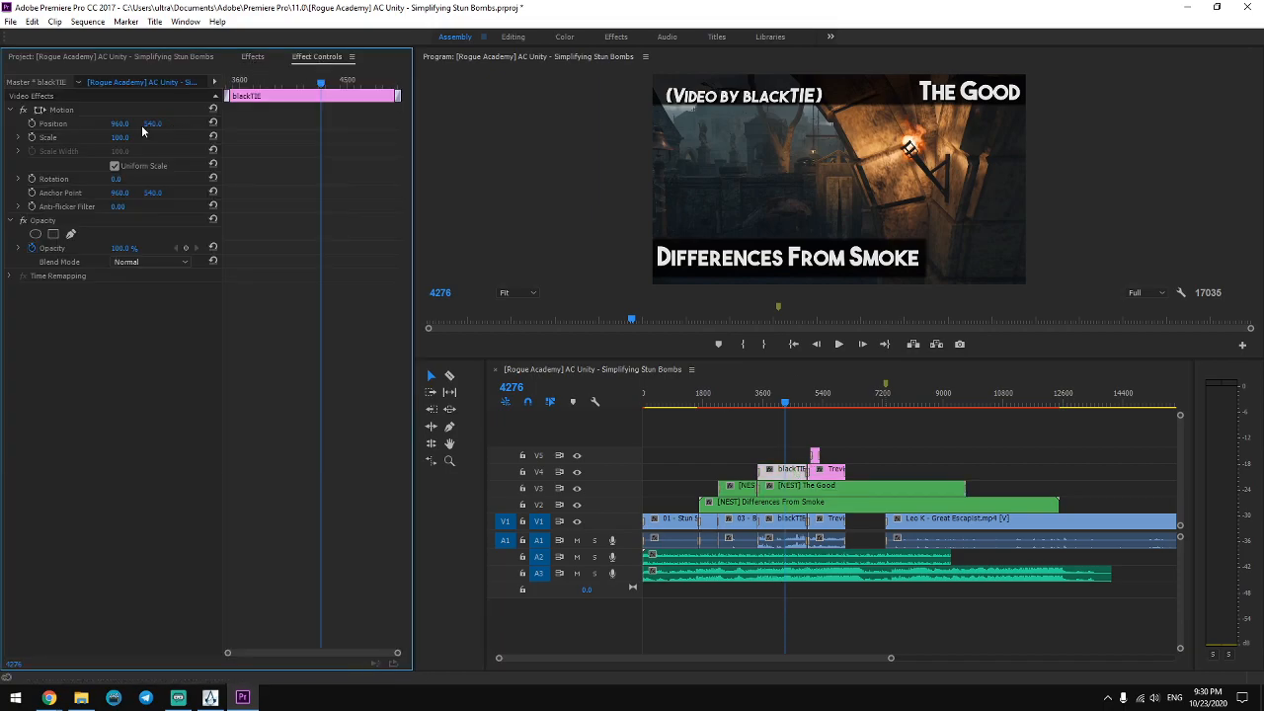
{"action": "left_click_drag", "start_coordinate": [152, 124], "coordinate": [124, 123]}
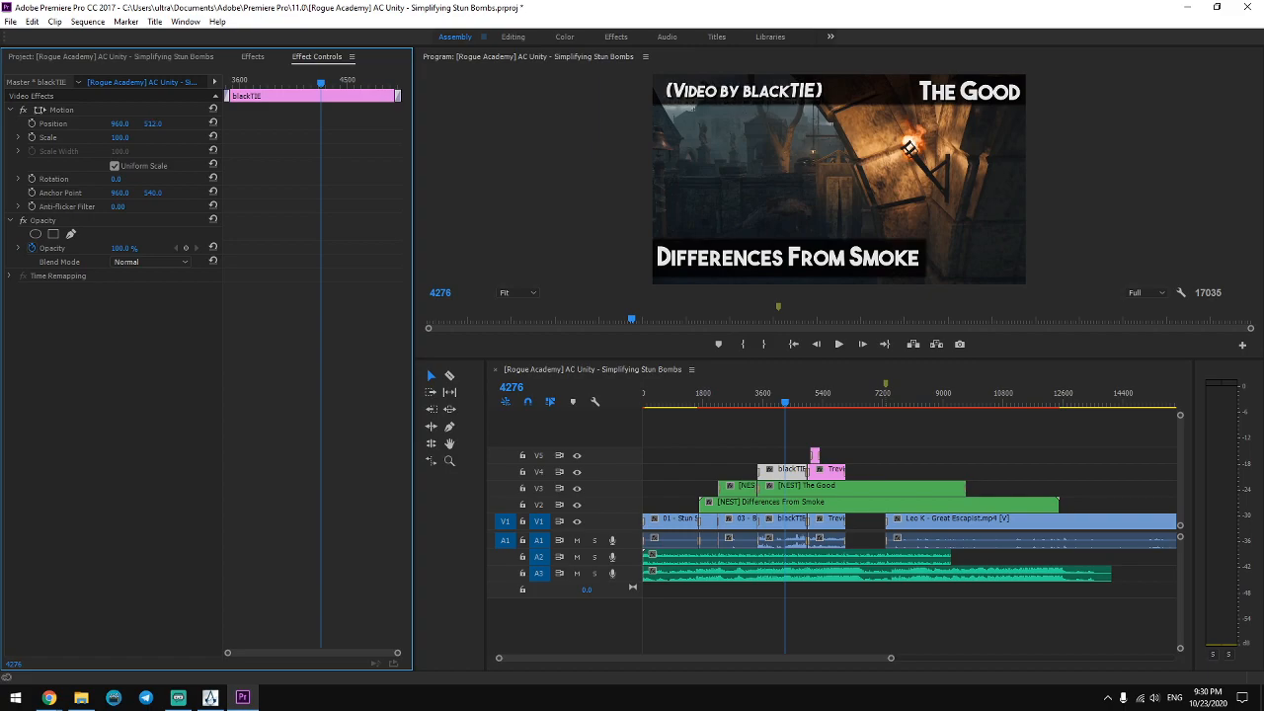
Set the vertical Position of the Treviso title on V4 to 511.
{"action": "left_click", "coordinate": [836, 469]}
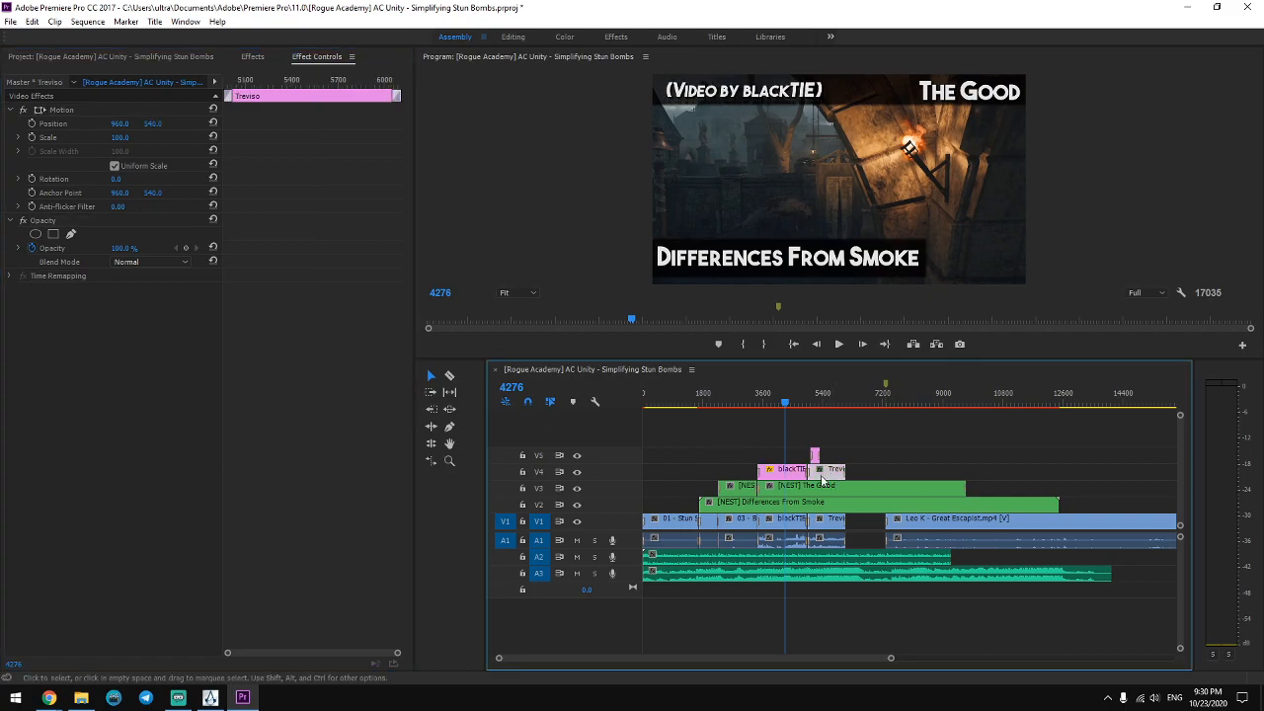
{"action": "left_click", "coordinate": [832, 408]}
{"action": "left_click", "coordinate": [89, 338]}
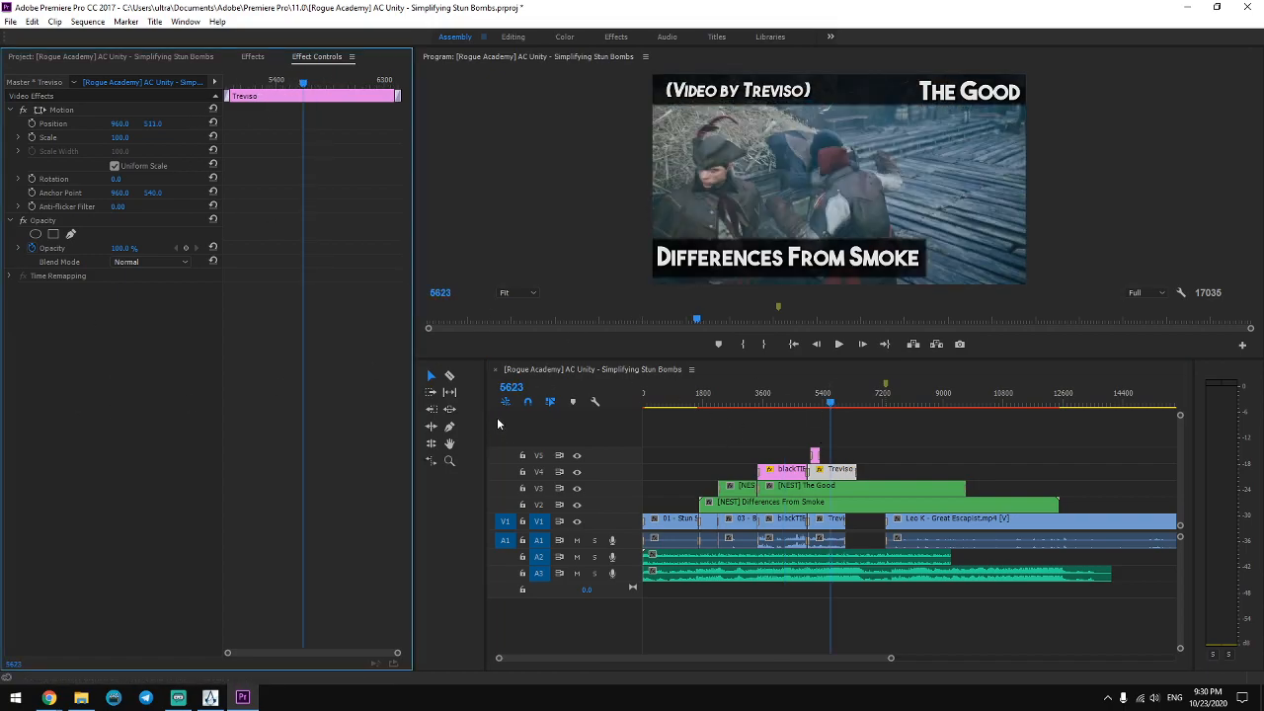
{"action": "left_click", "coordinate": [1003, 462]}
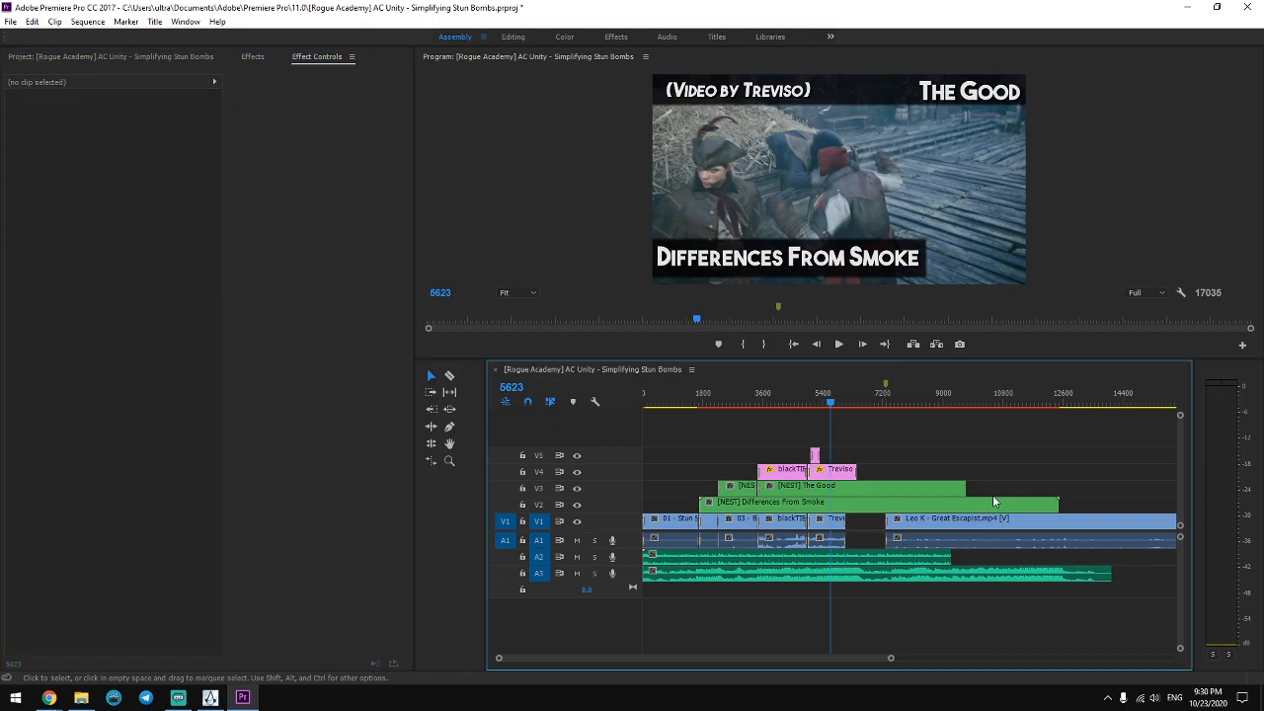
Move the Great Escapist clip on V1 about 510 frames earlier in the timeline.
{"action": "left_click", "coordinate": [928, 524]}
{"action": "left_click_drag", "start_coordinate": [928, 526], "coordinate": [910, 525]}
{"action": "left_click", "coordinate": [913, 443]}
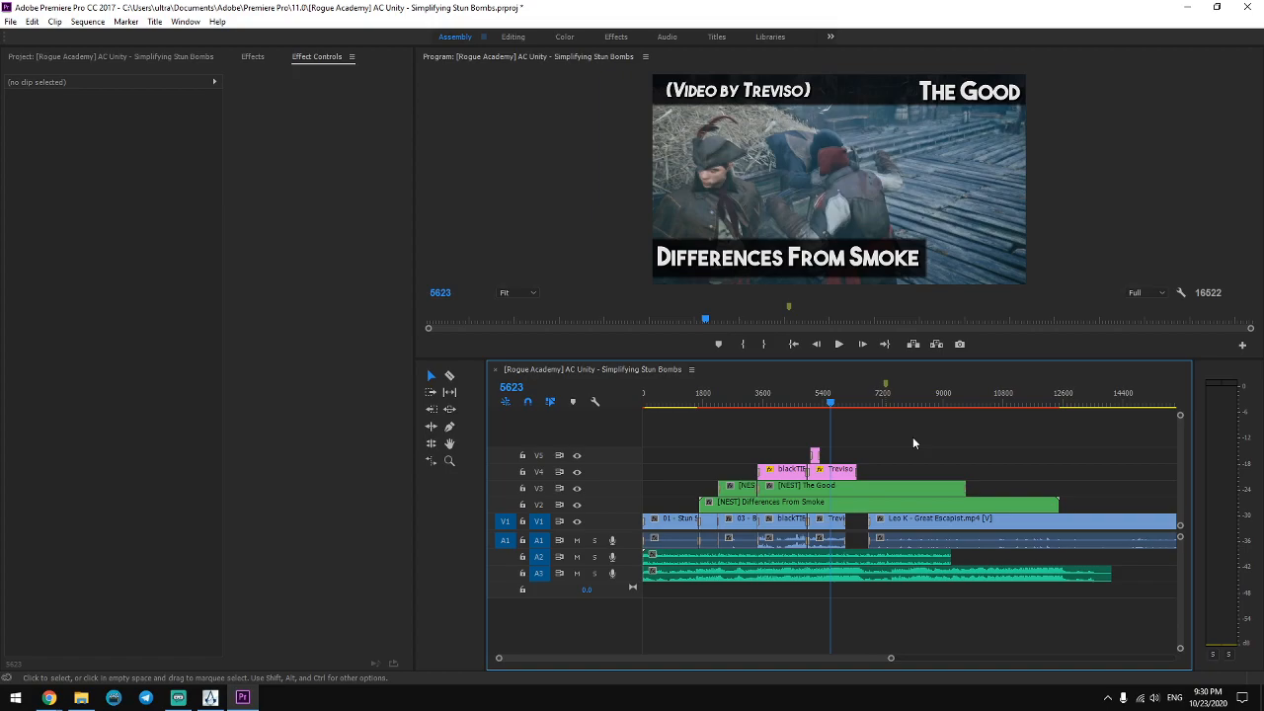
Cut off the Treviso title on V4 at frame 6113, where its gameplay clip ends, and add a cross transition to its new end.
{"action": "key", "text": "equal"}
{"action": "key", "text": "equal"}
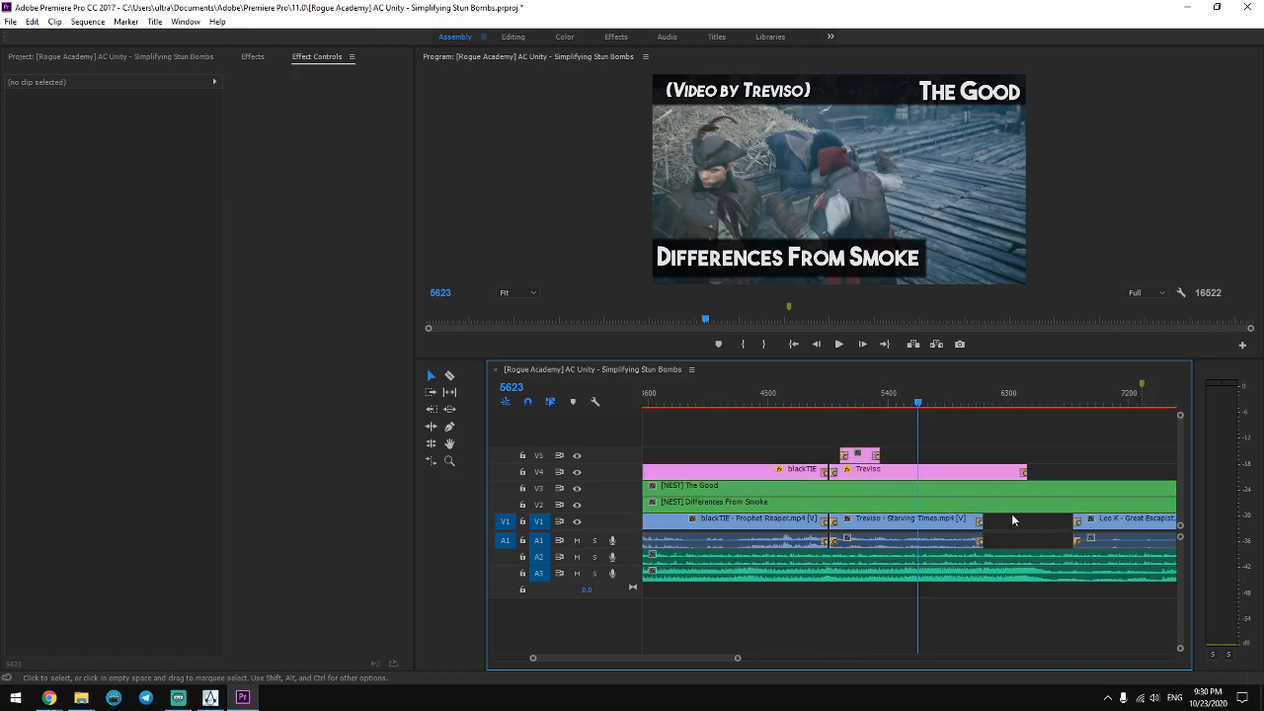
{"action": "key", "text": "space"}
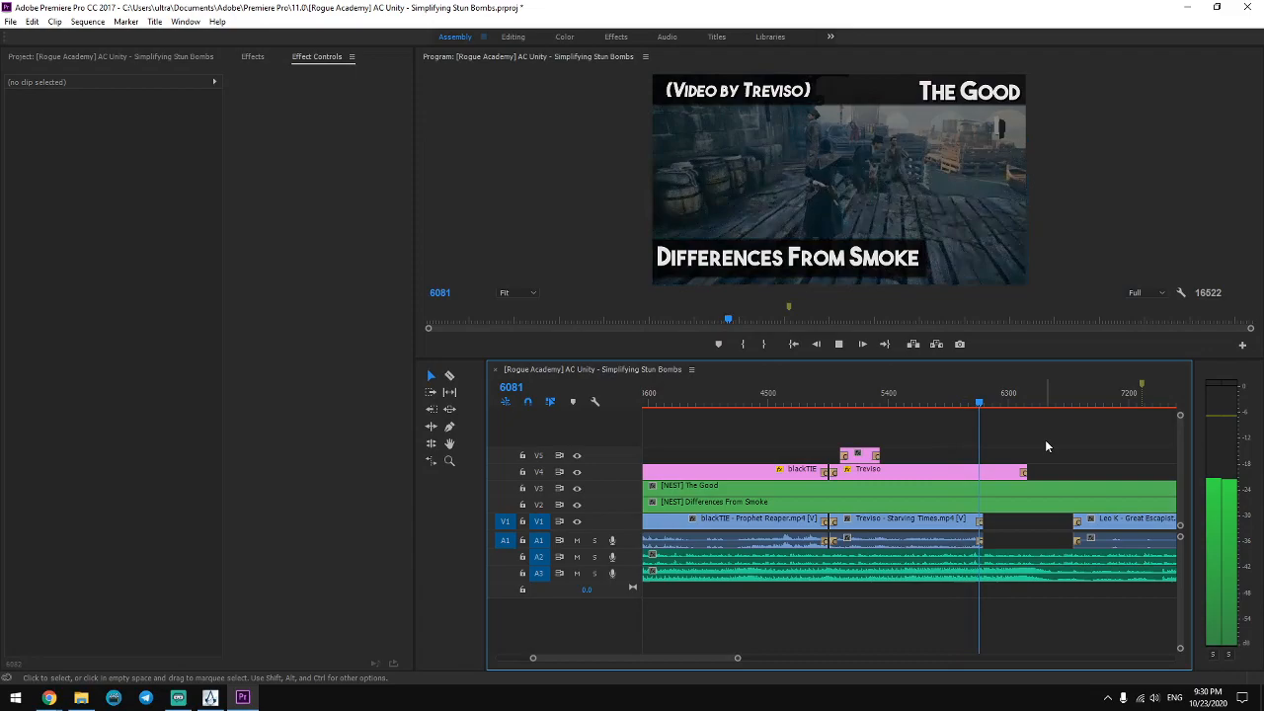
{"action": "key", "text": "space"}
{"action": "left_click_drag", "start_coordinate": [987, 403], "coordinate": [984, 403]}
{"action": "key", "text": "c"}
{"action": "left_click", "coordinate": [985, 472]}
{"action": "key", "text": "v"}
{"action": "left_click", "coordinate": [1005, 470]}
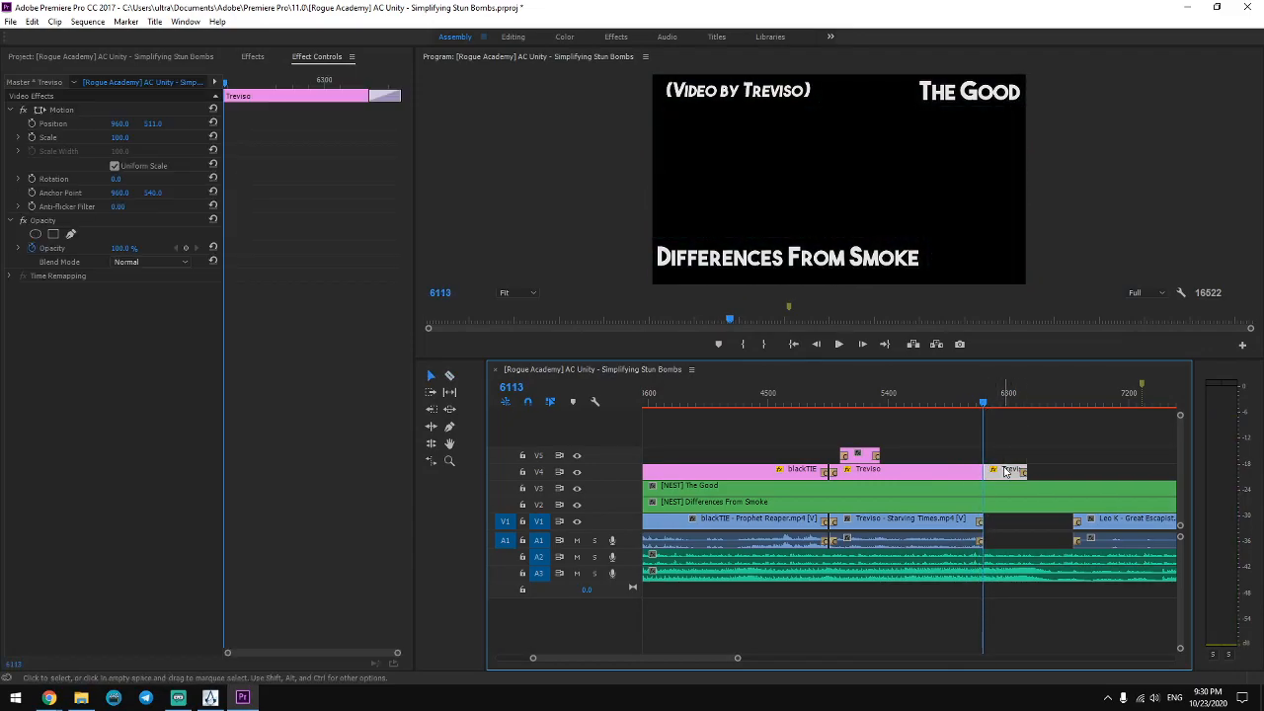
{"action": "key", "text": "Delete"}
Play through the gap after the Treviso clip and extend the start of the Great Escapist clip back close to it.
{"action": "left_click_drag", "start_coordinate": [982, 403], "coordinate": [974, 403]}
{"action": "key", "text": "space"}
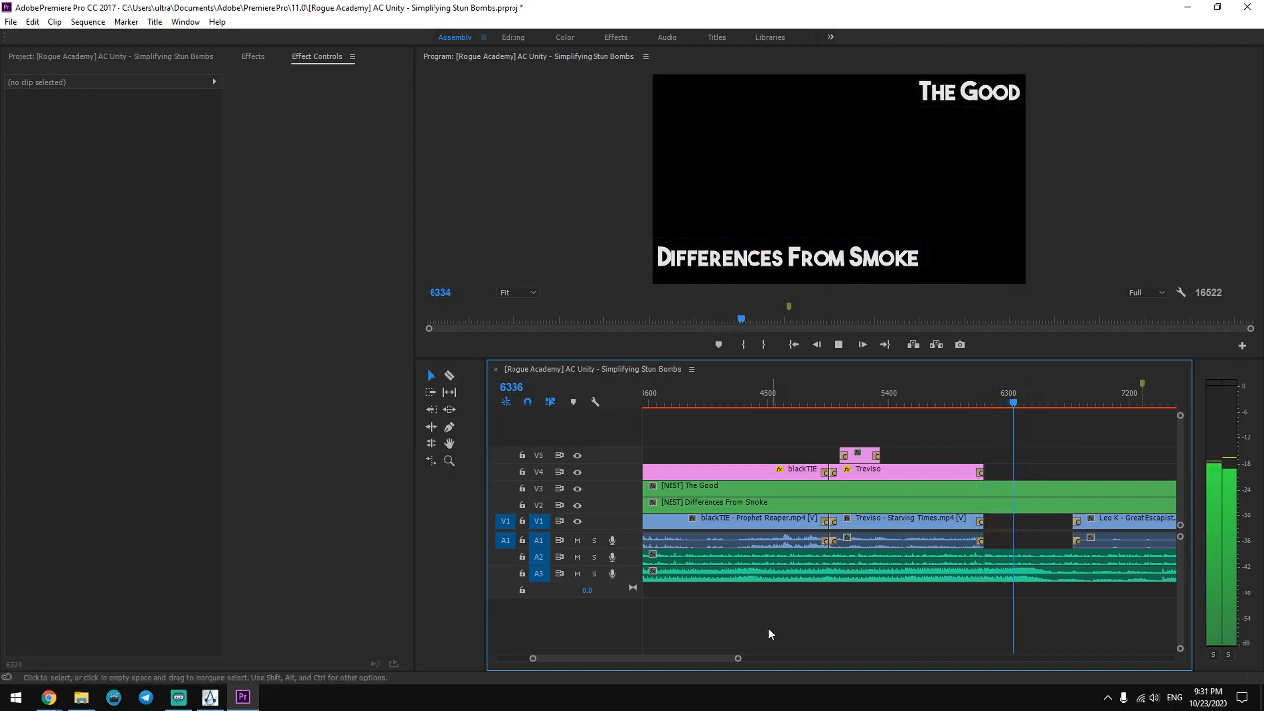
{"action": "left_click_drag", "start_coordinate": [736, 657], "coordinate": [763, 657]}
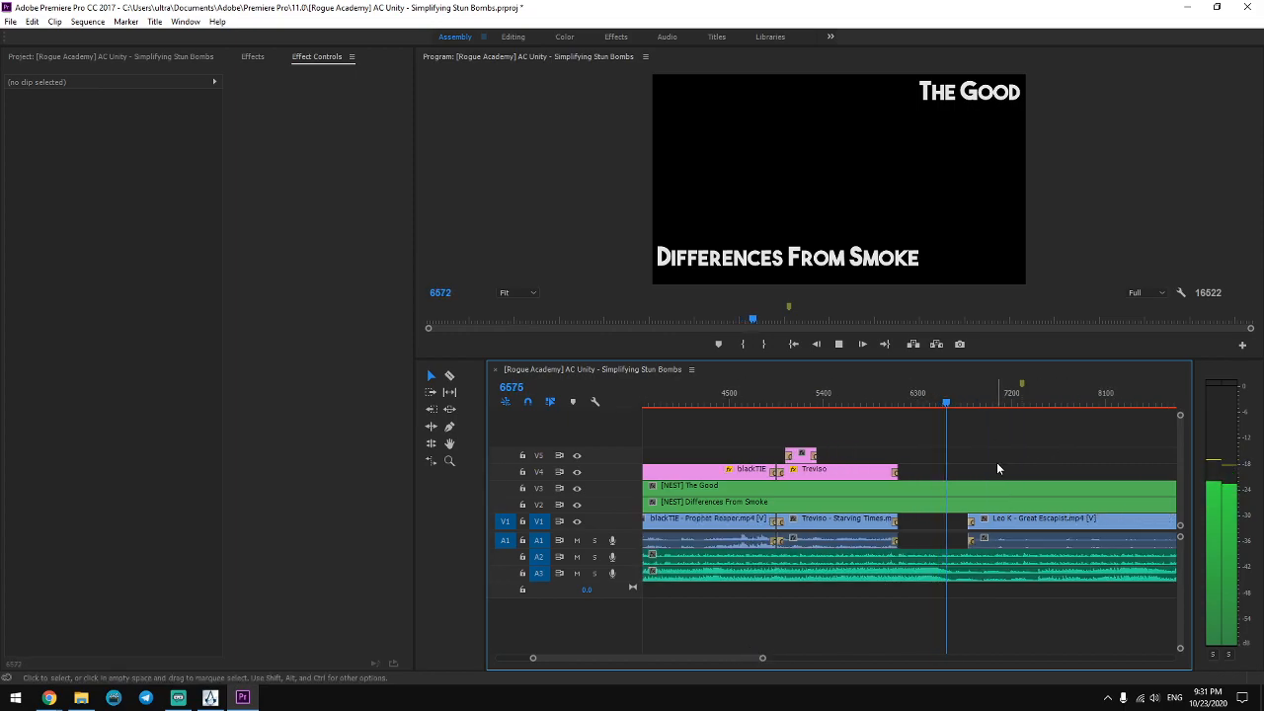
{"action": "key", "text": "space"}
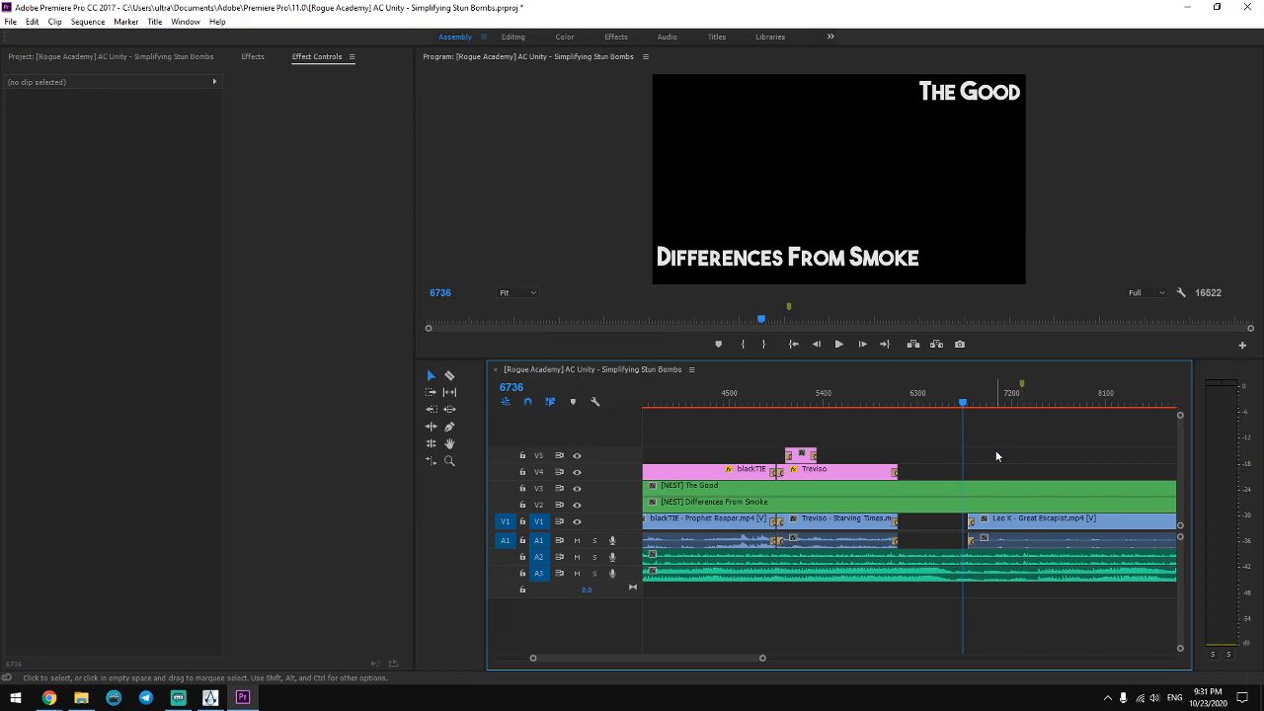
{"action": "key", "text": "equal"}
{"action": "key", "text": "equal"}
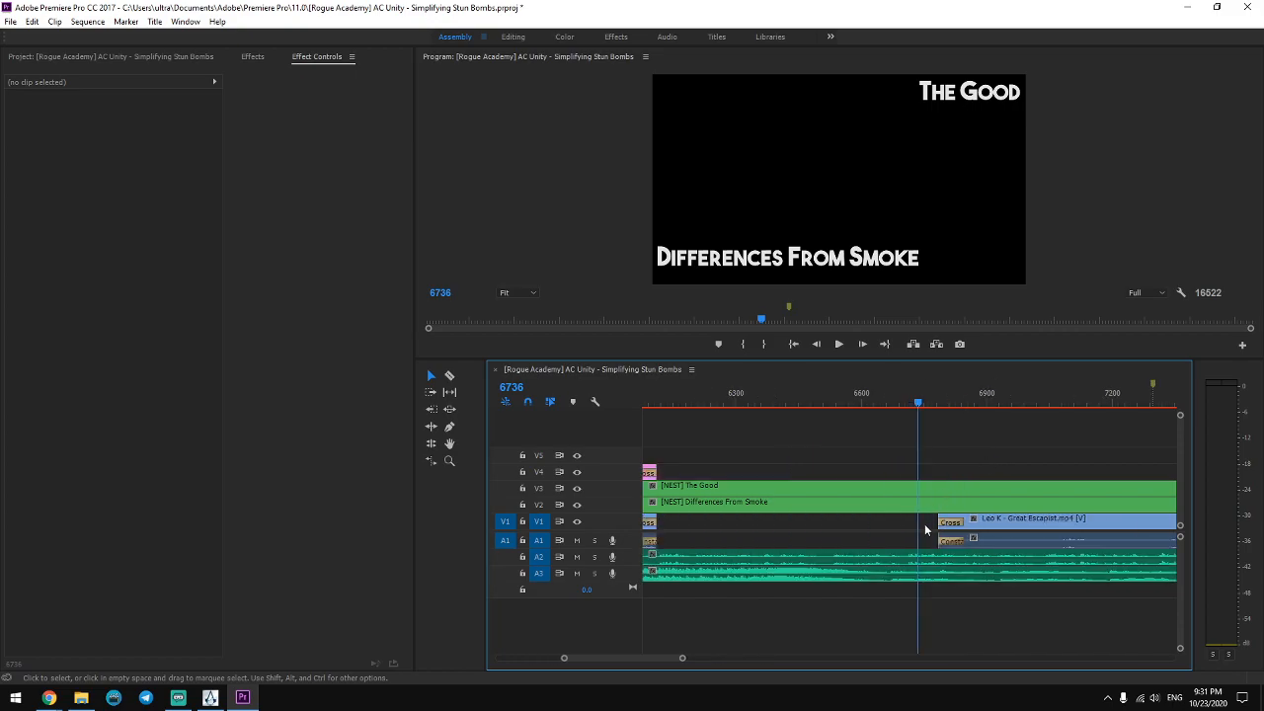
{"action": "left_click_drag", "start_coordinate": [935, 523], "coordinate": [673, 527]}
{"action": "left_click", "coordinate": [668, 411]}
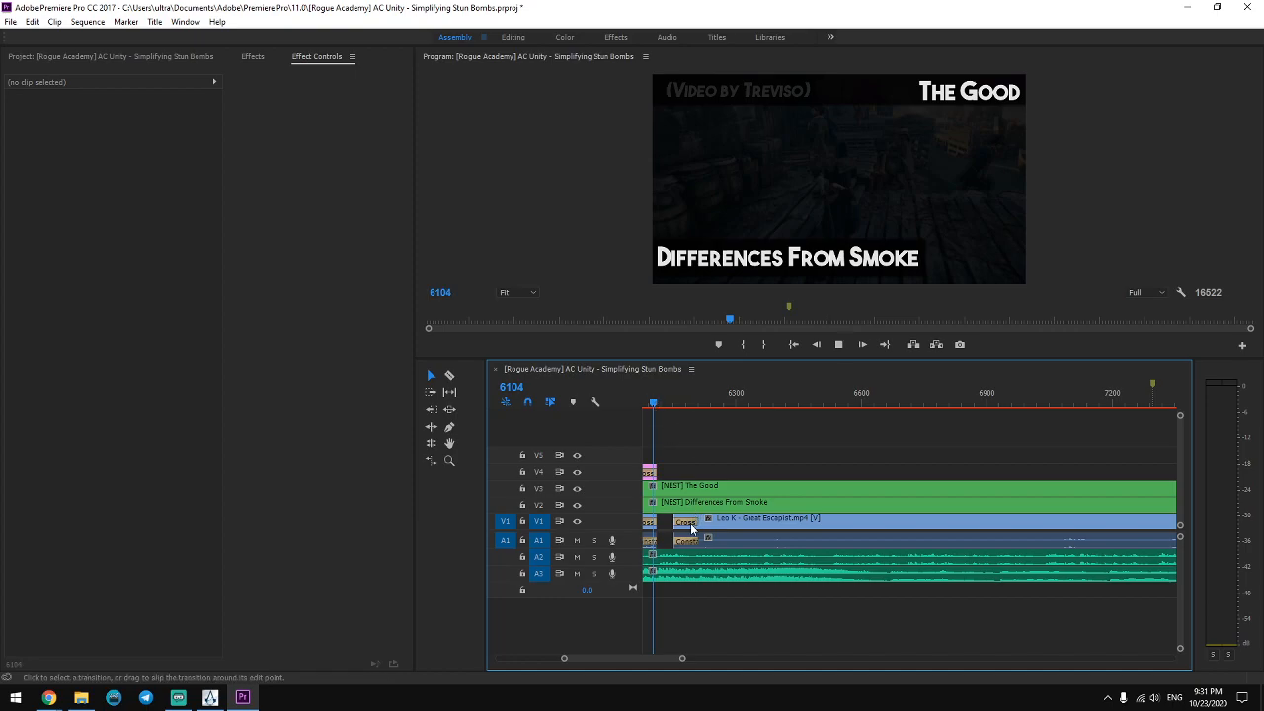
{"action": "key", "text": "space"}
{"action": "key", "text": "space"}
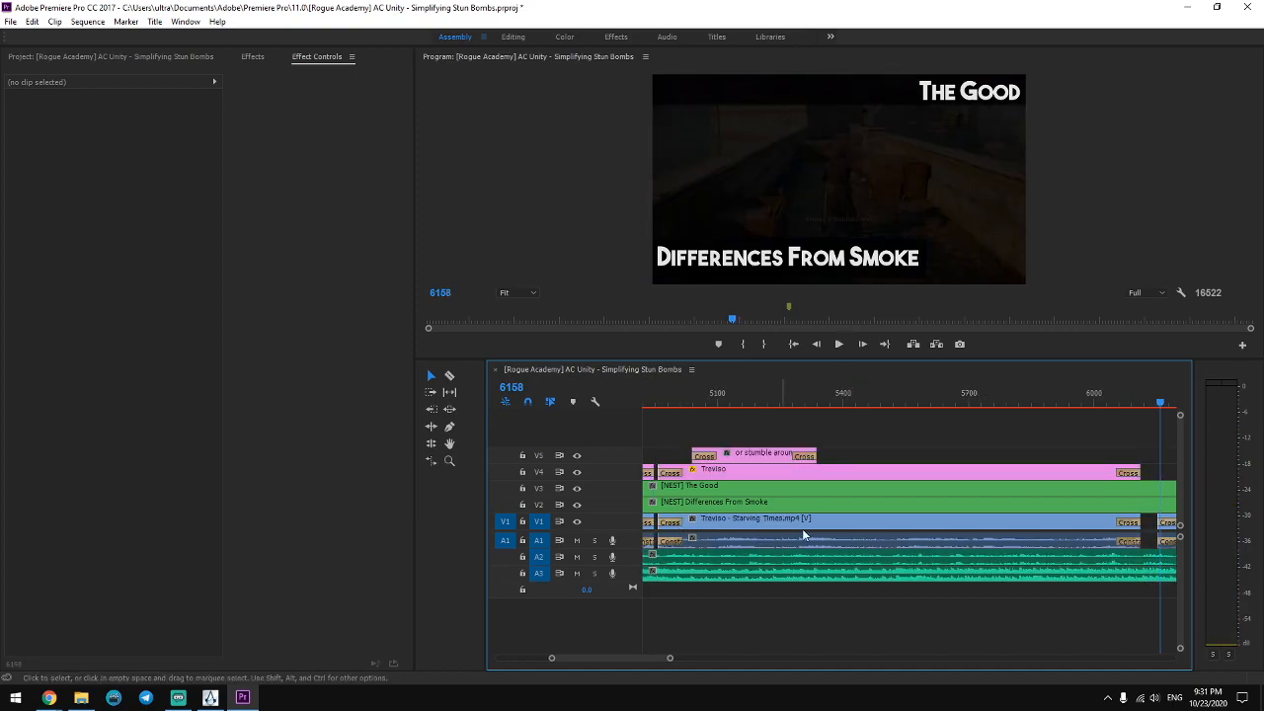
Extend the start of the Great Escapist clip to meet the end of the Treviso clip on V1 and play the junction.
{"action": "left_click", "coordinate": [1128, 406]}
{"action": "key", "text": "space"}
{"action": "key", "text": "="}
{"action": "key", "text": "-"}
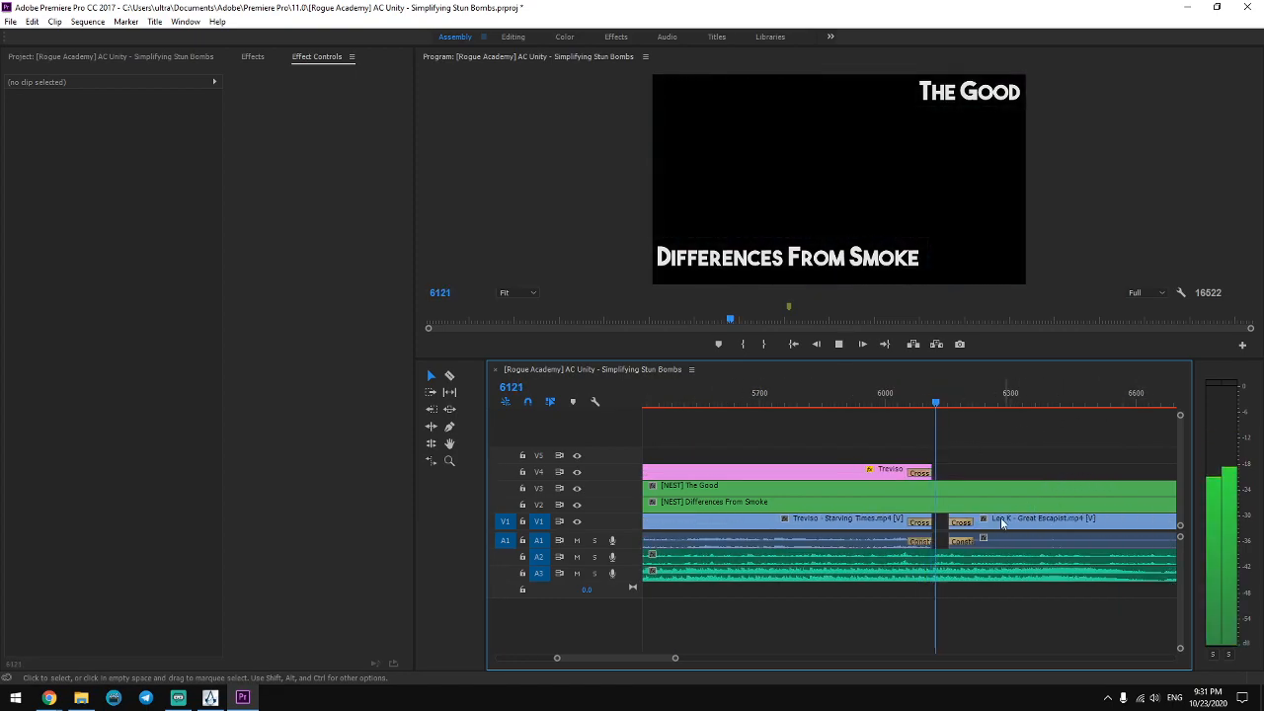
{"action": "key", "text": "space"}
{"action": "left_click_drag", "start_coordinate": [936, 405], "coordinate": [934, 423]}
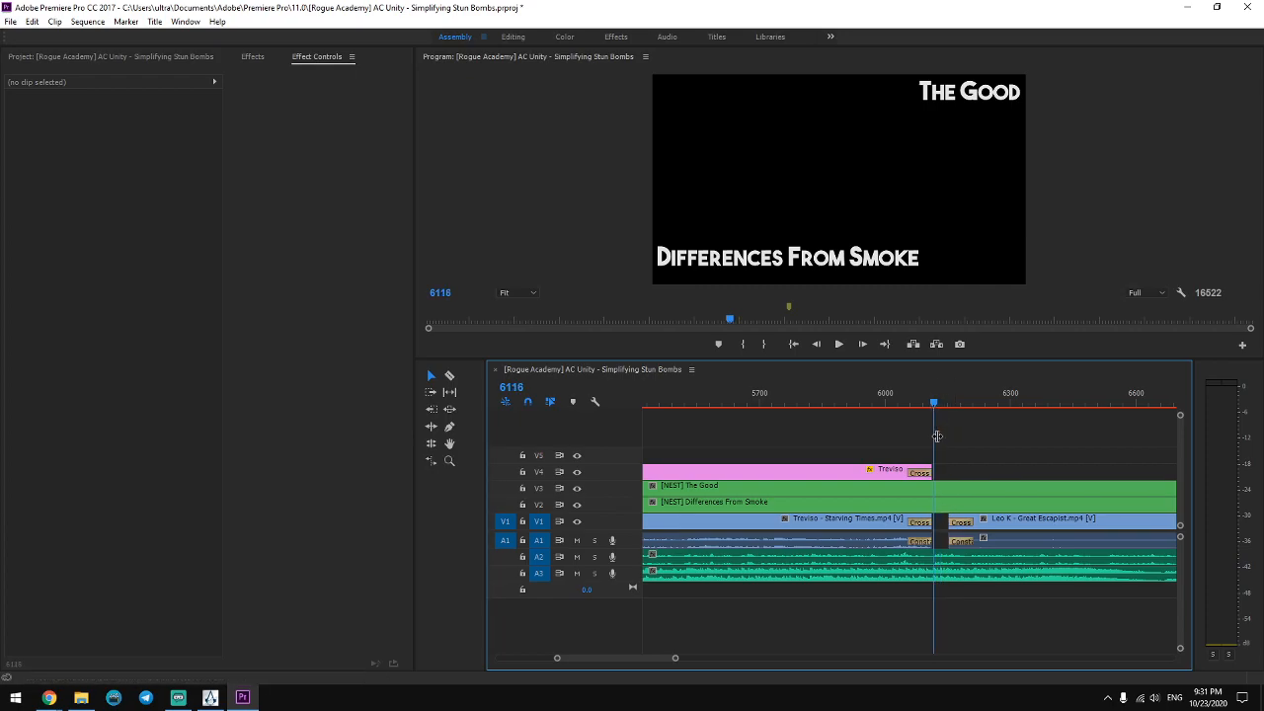
{"action": "left_click_drag", "start_coordinate": [938, 524], "coordinate": [932, 525]}
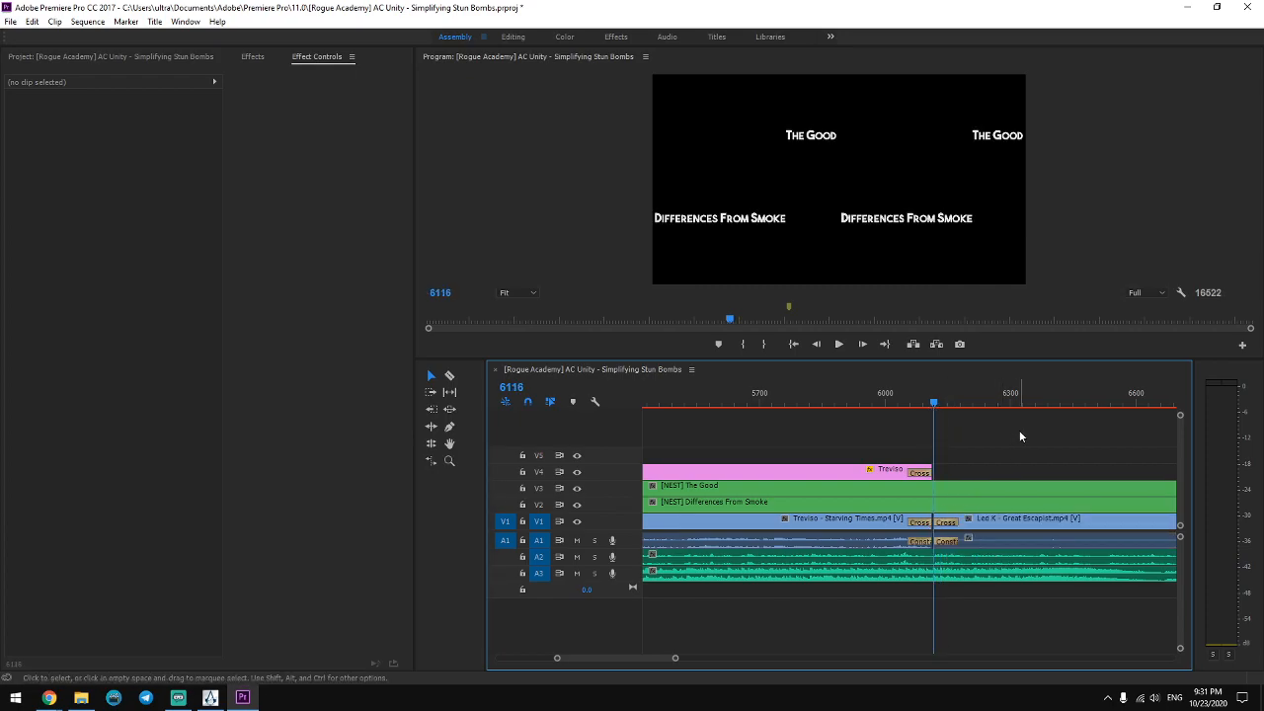
{"action": "key", "text": "space"}
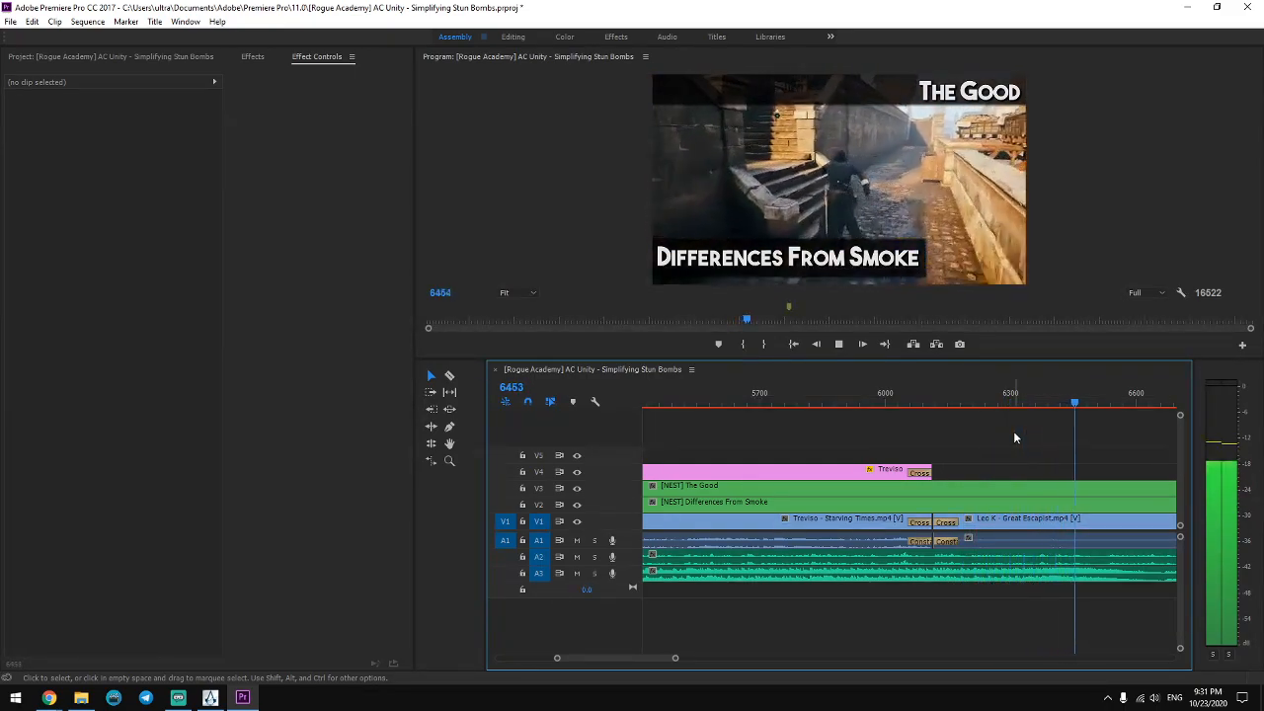
{"action": "key", "text": "space"}
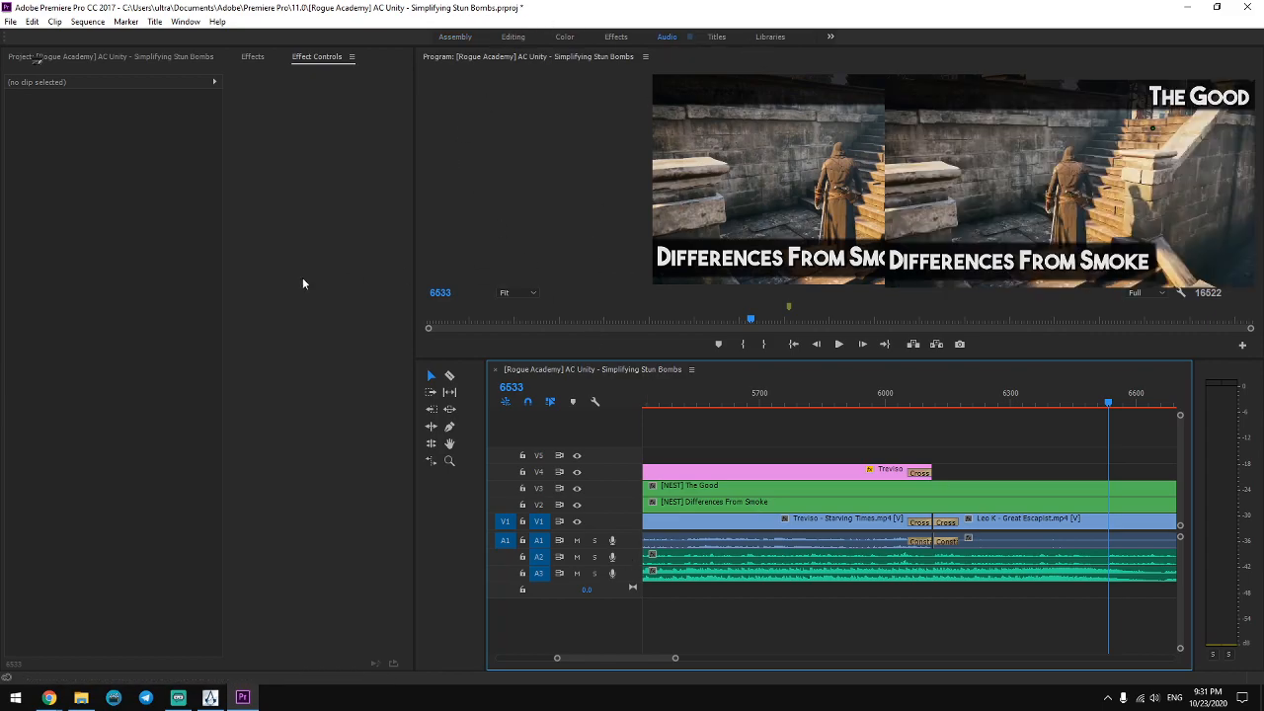
Lower the Audio 3 track volume to -28.6 dB, check it in playback and return to the Assembly workspace.
{"action": "left_click_drag", "start_coordinate": [446, 293], "coordinate": [440, 296]}
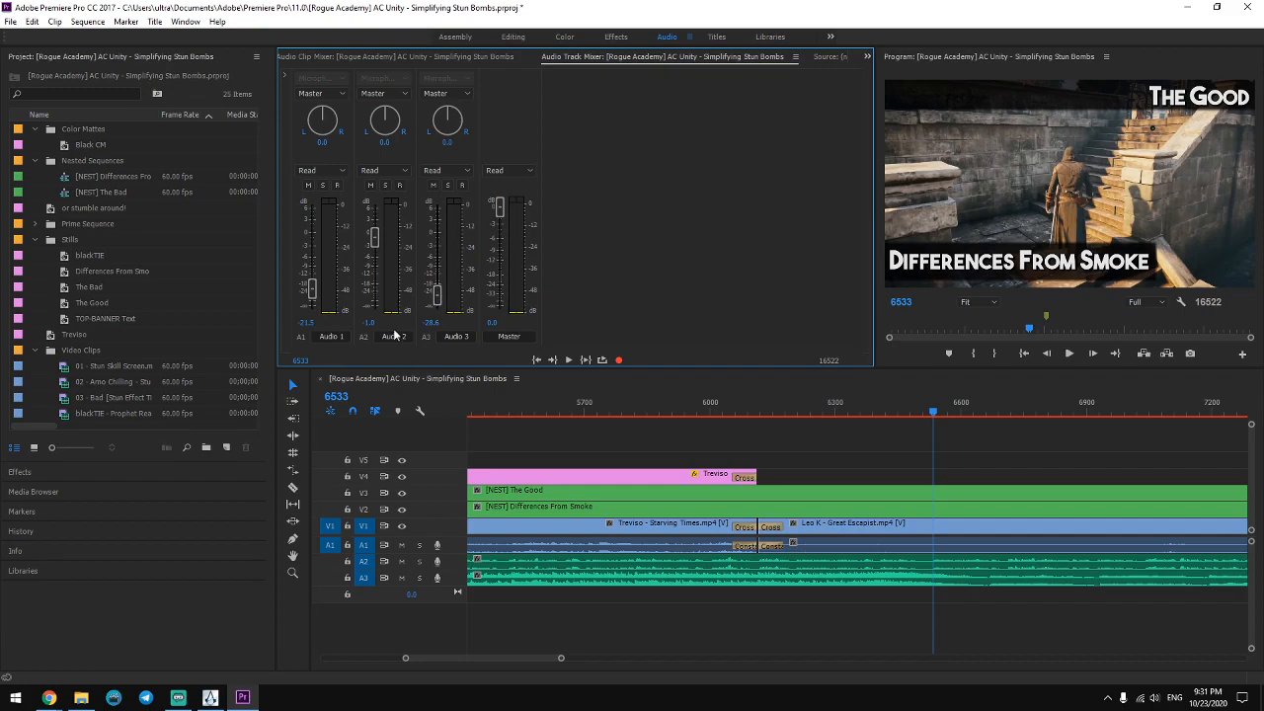
{"action": "key", "text": "space"}
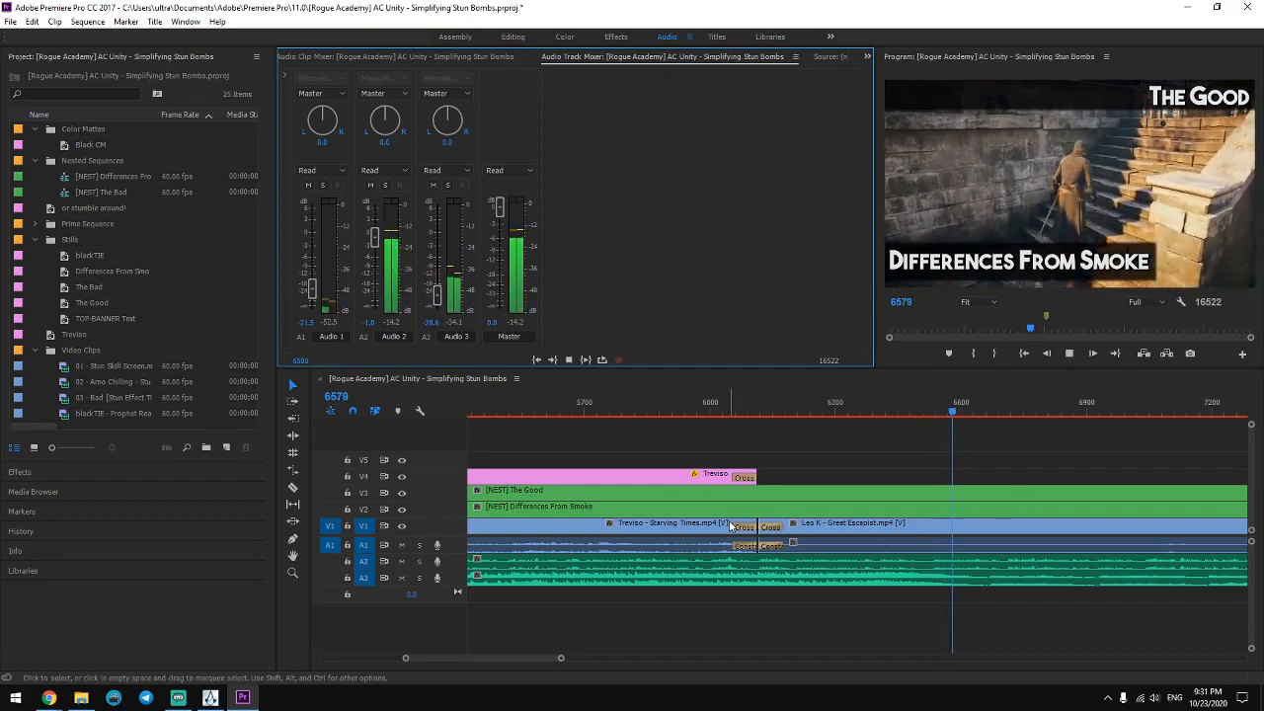
{"action": "key", "text": "alt+shift+1"}
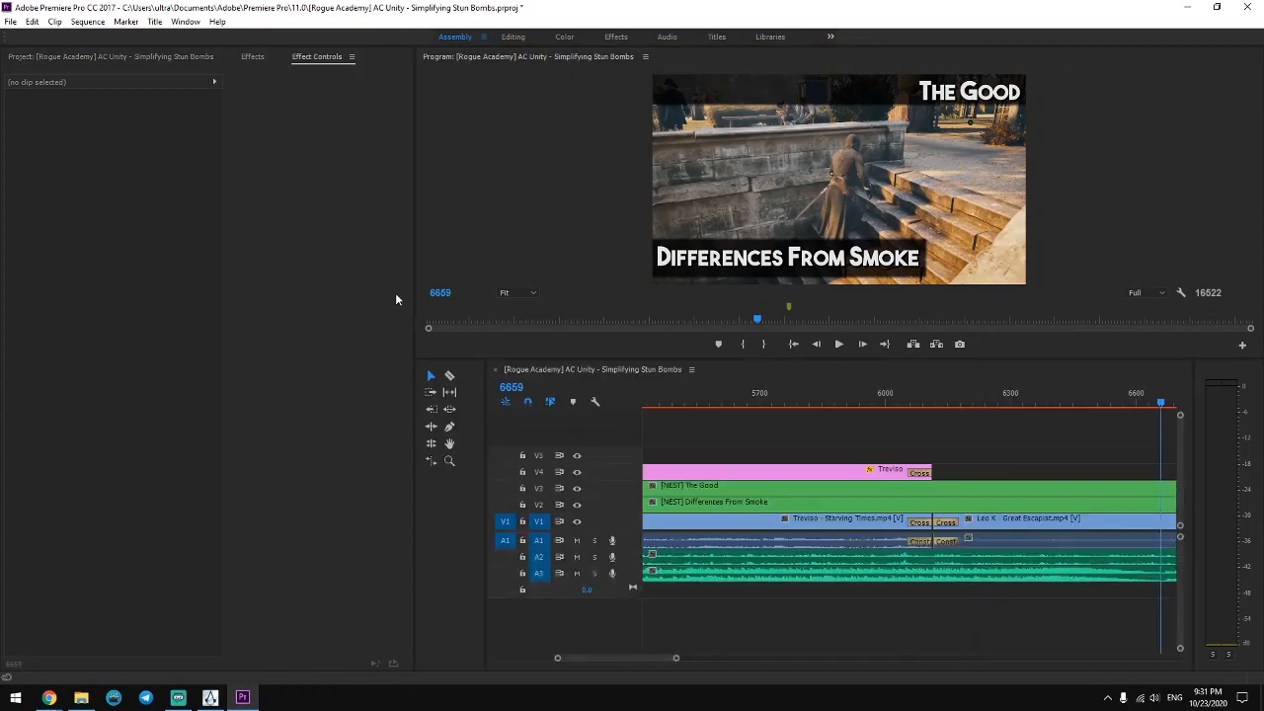
Move the Great Escapist clip about 170 frames later and extend its start back to the end of the Treviso clip.
{"action": "left_click", "coordinate": [934, 430]}
{"action": "key", "text": "space"}
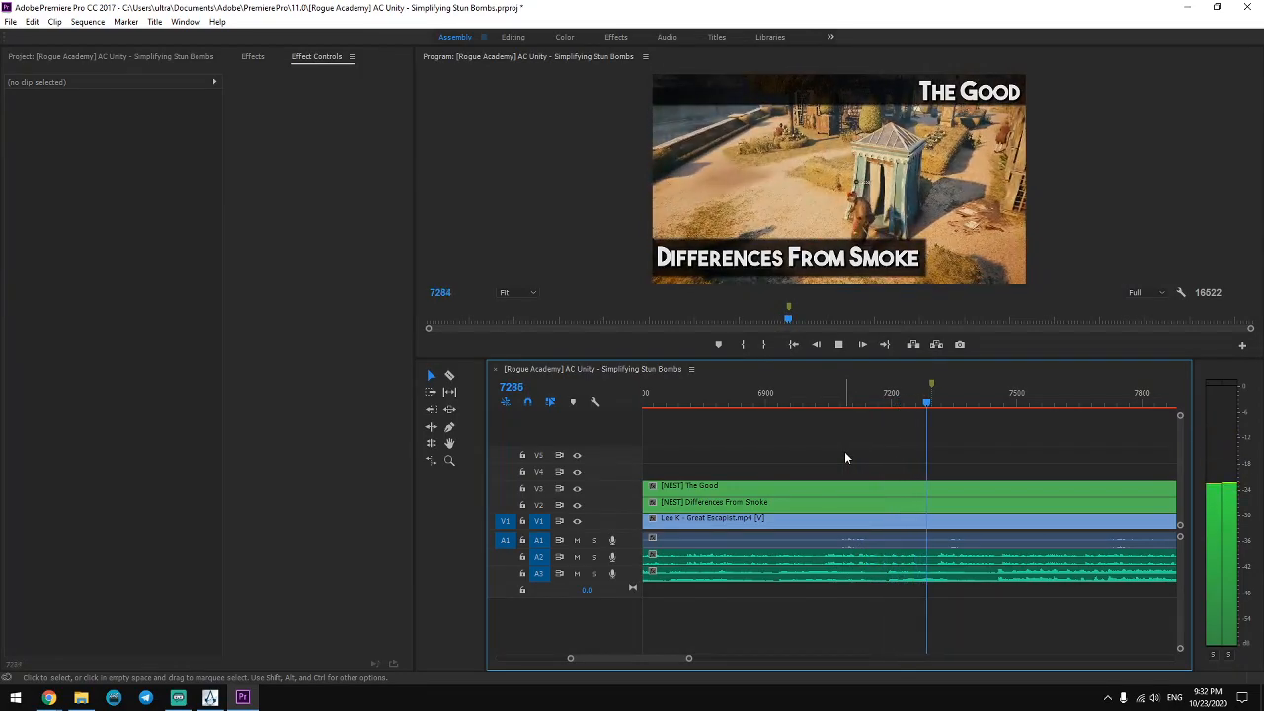
{"action": "left_click", "coordinate": [923, 407]}
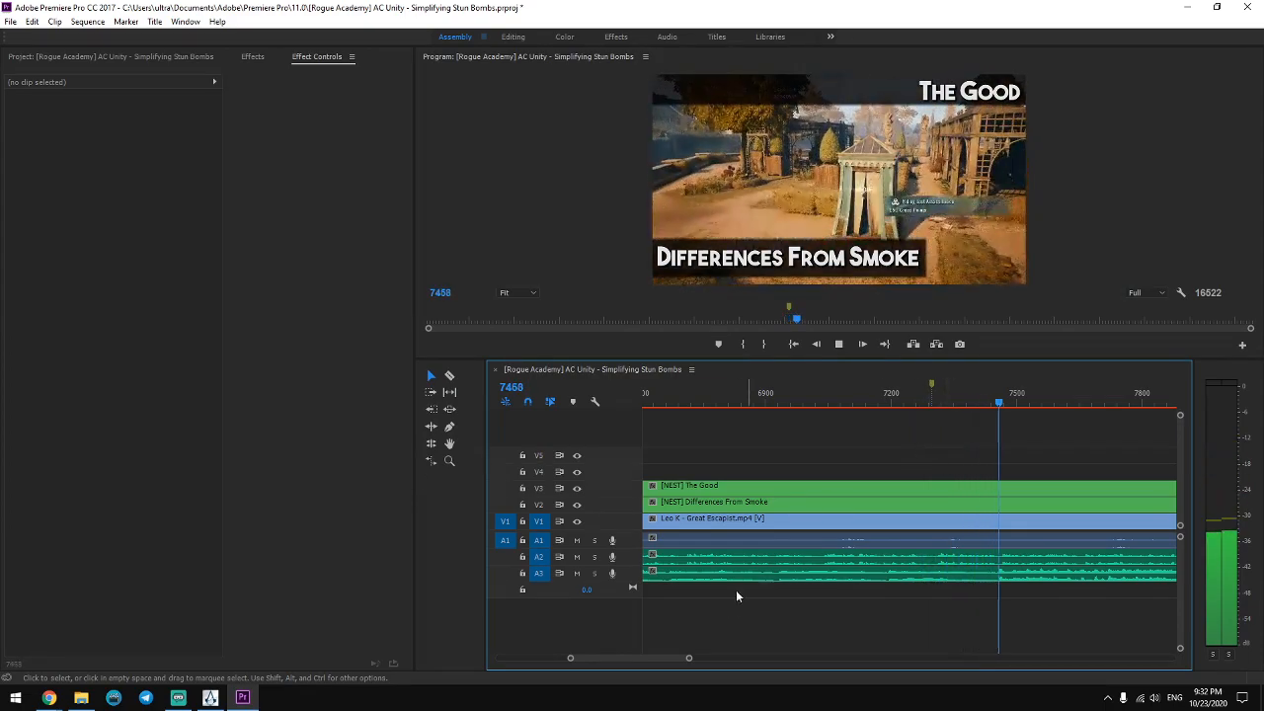
{"action": "left_click_drag", "start_coordinate": [688, 658], "coordinate": [747, 659]}
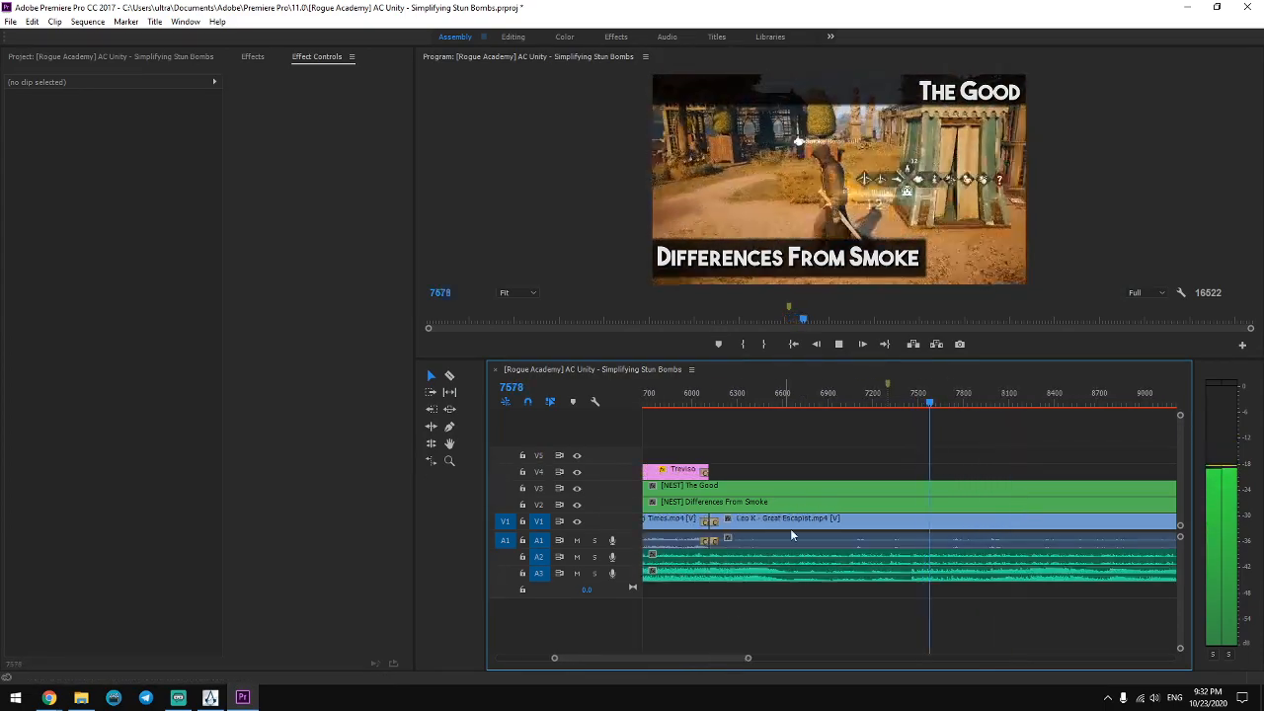
{"action": "key", "text": "space"}
{"action": "left_click_drag", "start_coordinate": [755, 526], "coordinate": [718, 522]}
{"action": "left_click", "coordinate": [710, 395]}
{"action": "key", "text": "space"}
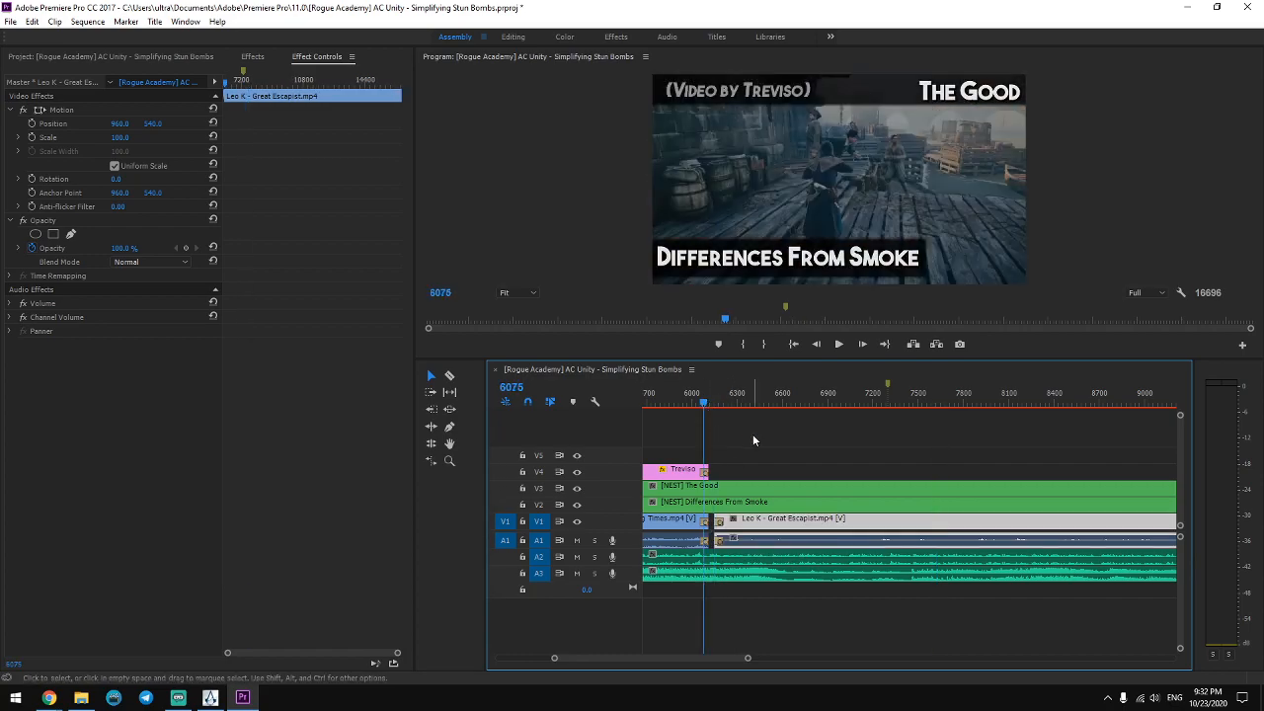
{"action": "key", "text": "="}
{"action": "left_click_drag", "start_coordinate": [966, 520], "coordinate": [947, 520]}
{"action": "left_click", "coordinate": [1002, 449]}
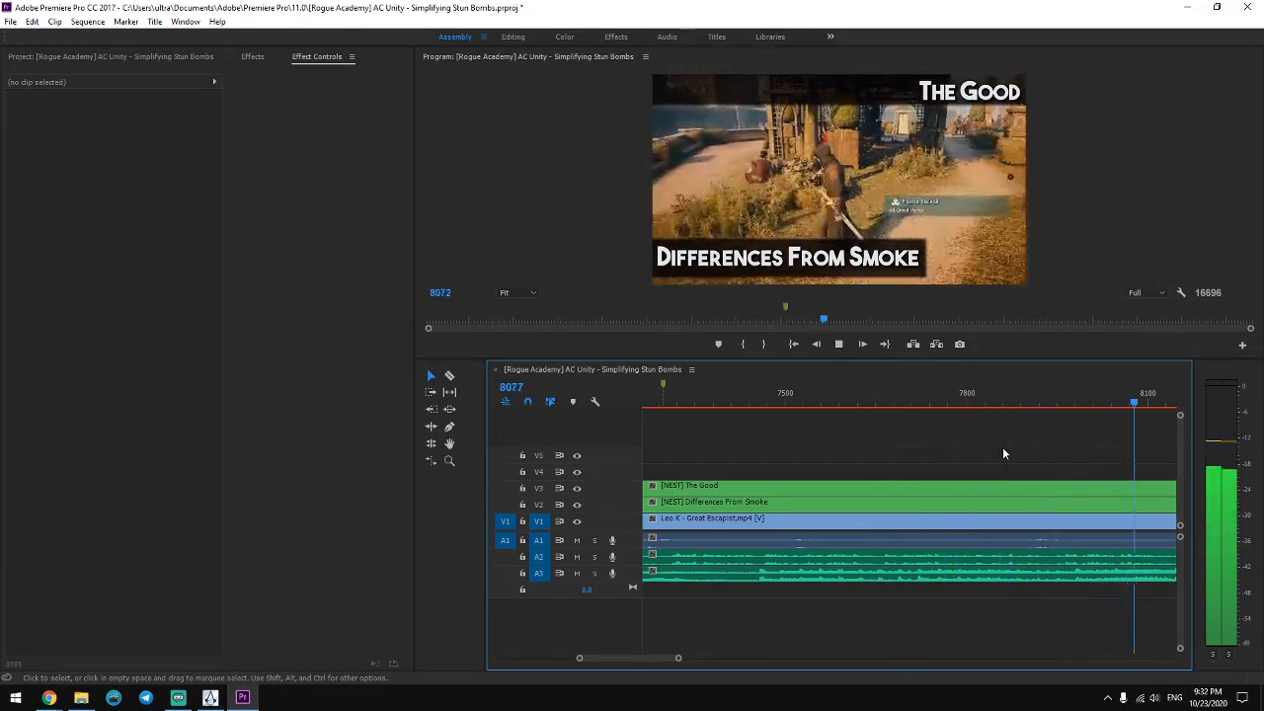
Cut off the Great Escapist clip at frame 7953 and add cross transitions to its new end.
{"action": "key", "text": "space"}
{"action": "left_click_drag", "start_coordinate": [688, 658], "coordinate": [743, 658]}
{"action": "left_click", "coordinate": [886, 402]}
{"action": "left_click_drag", "start_coordinate": [885, 402], "coordinate": [857, 399]}
{"action": "key", "text": "space"}
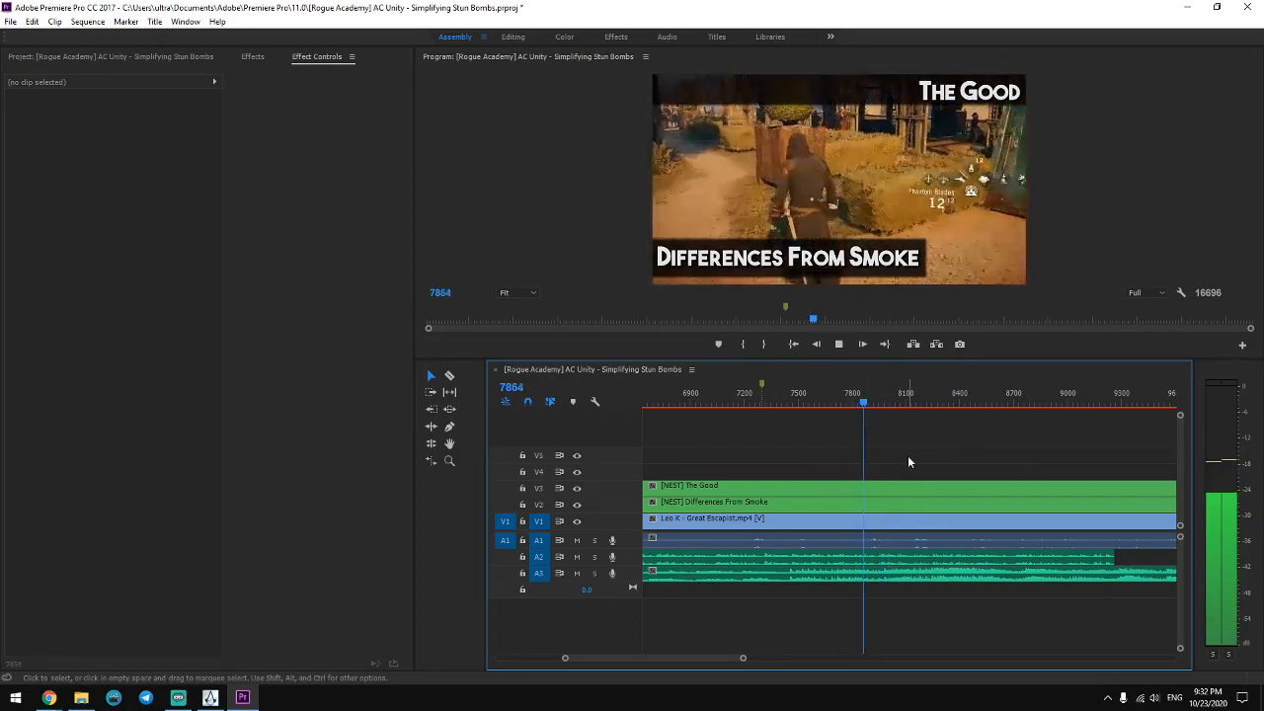
{"action": "key", "text": "space"}
{"action": "key", "text": "c"}
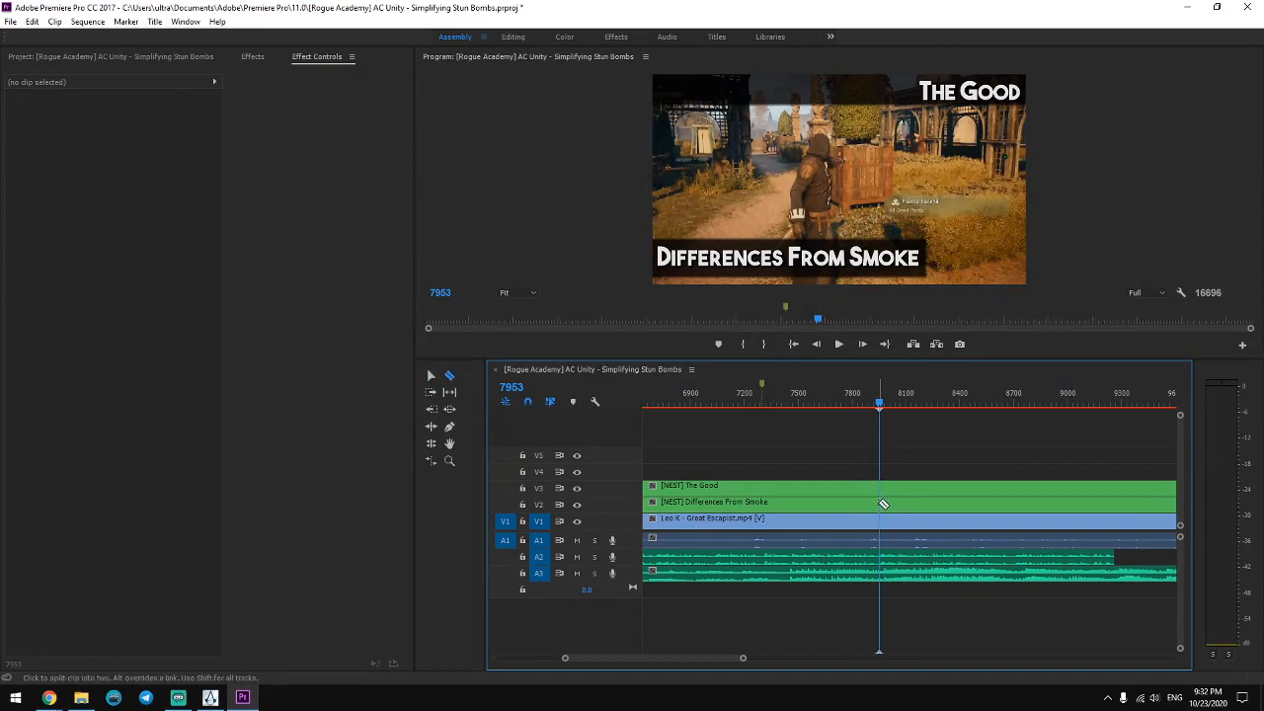
{"action": "left_click", "coordinate": [879, 521]}
{"action": "key", "text": "v"}
{"action": "left_click", "coordinate": [888, 521]}
{"action": "key", "text": "Delete"}
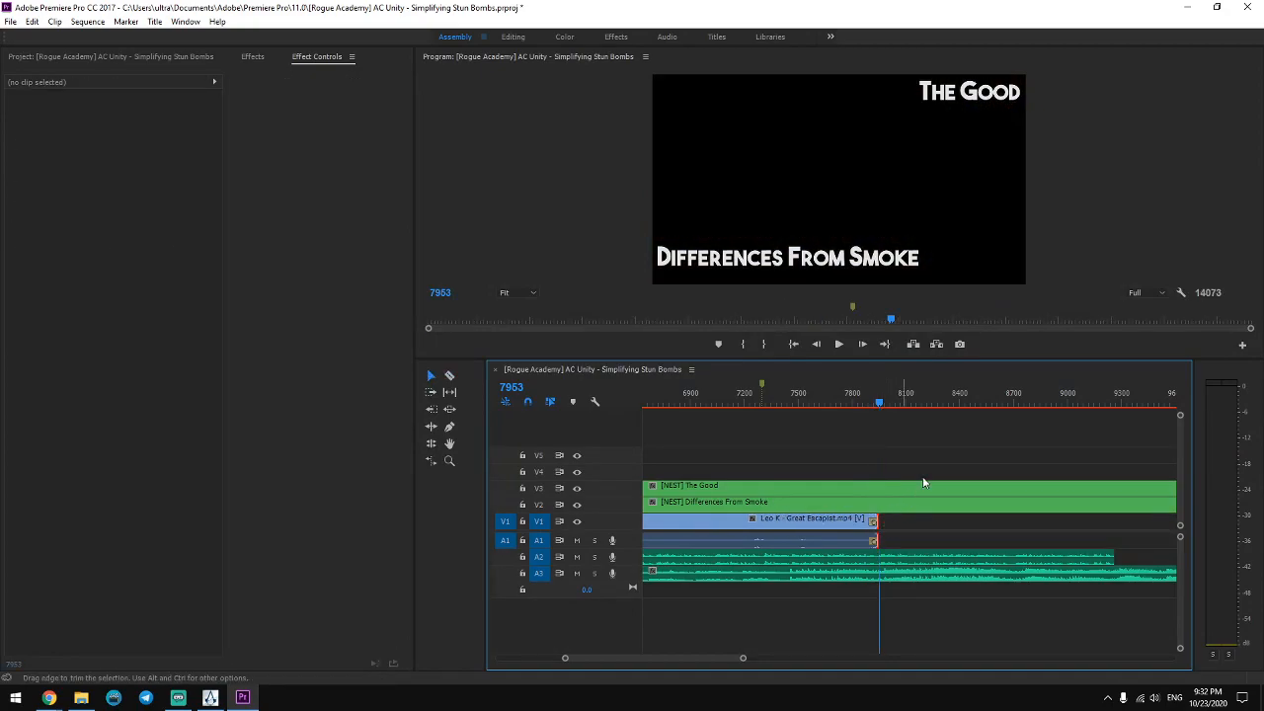
Play the sequence from the end of the Great Escapist clip to review the section without gameplay footage.
{"action": "key", "text": "minus"}
{"action": "key", "text": "minus"}
{"action": "key", "text": "minus"}
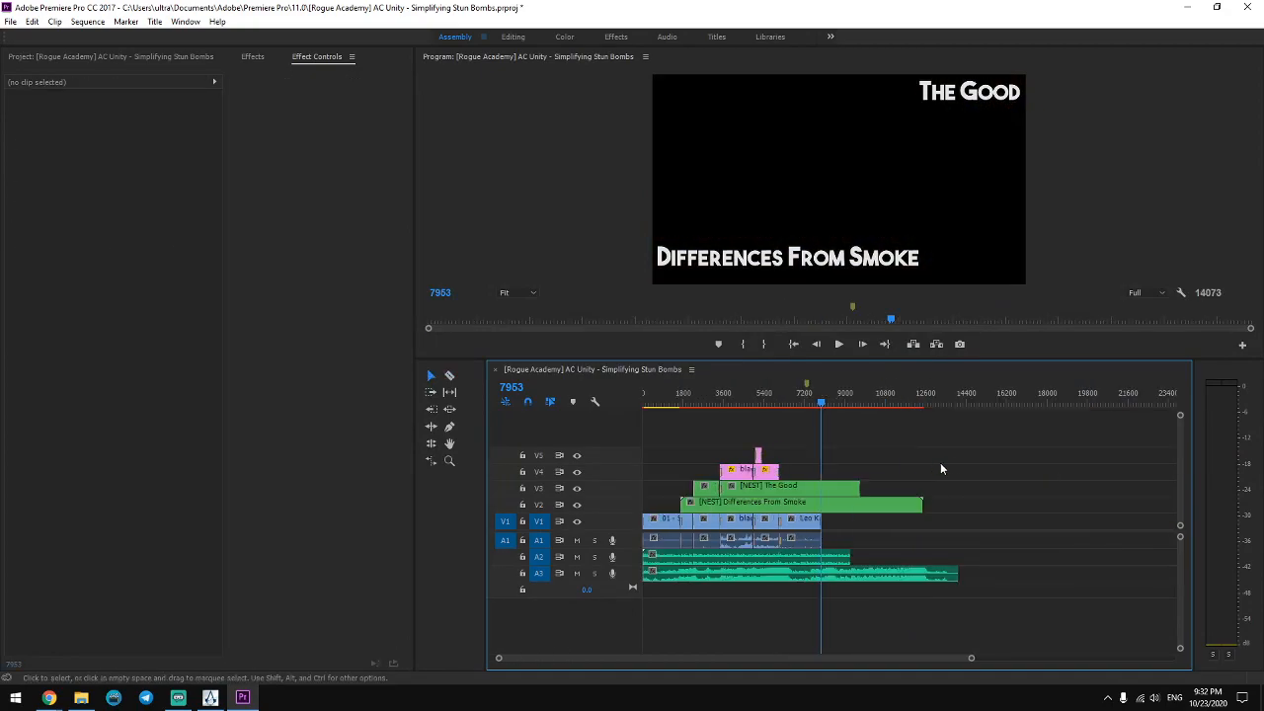
{"action": "key", "text": "space"}
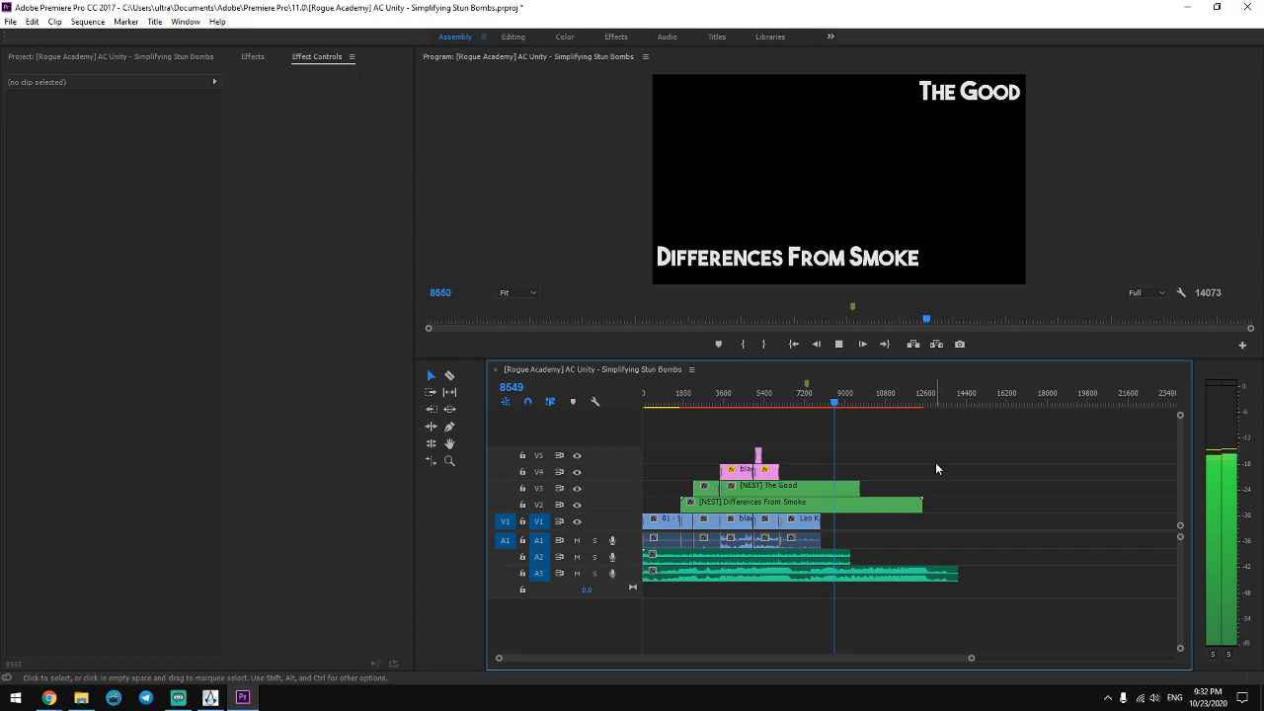
{"action": "key", "text": "space"}
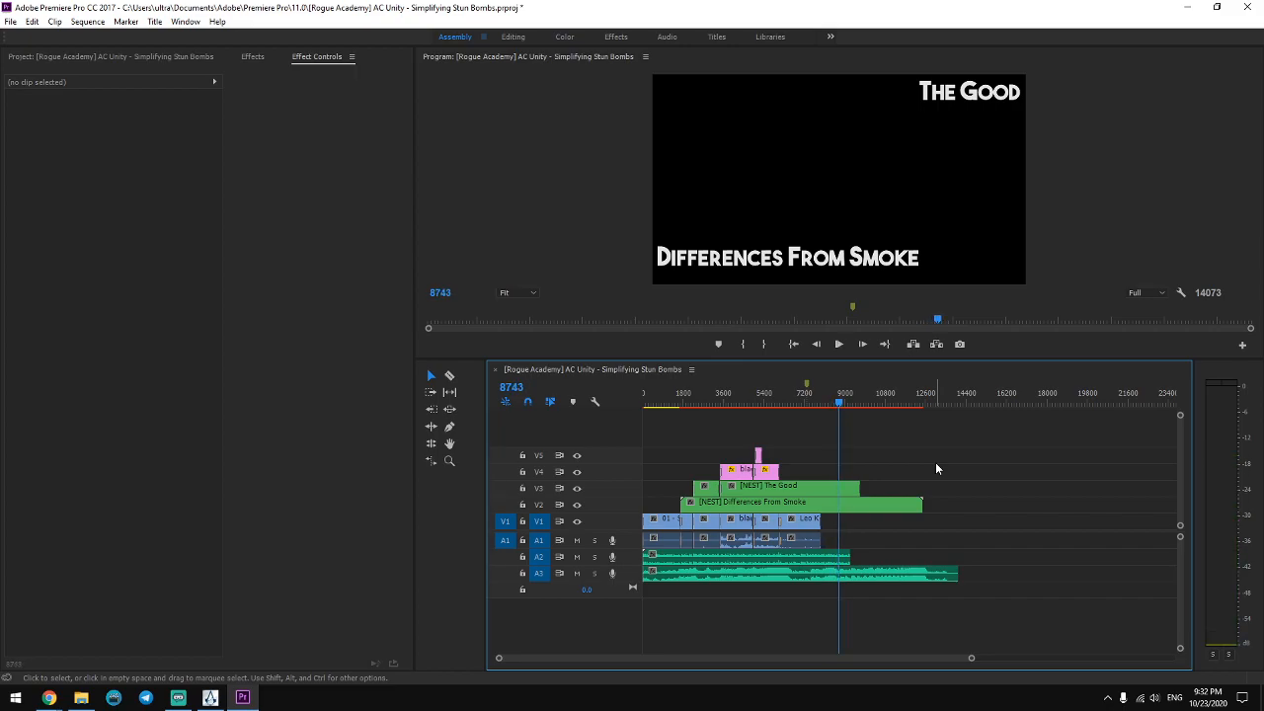
Replace the timeline marker at frame 7298 with a new one at frame 8743 and save the project.
{"action": "key", "text": "m"}
{"action": "key", "text": "equal"}
{"action": "key", "text": "equal"}
{"action": "left_click", "coordinate": [790, 388]}
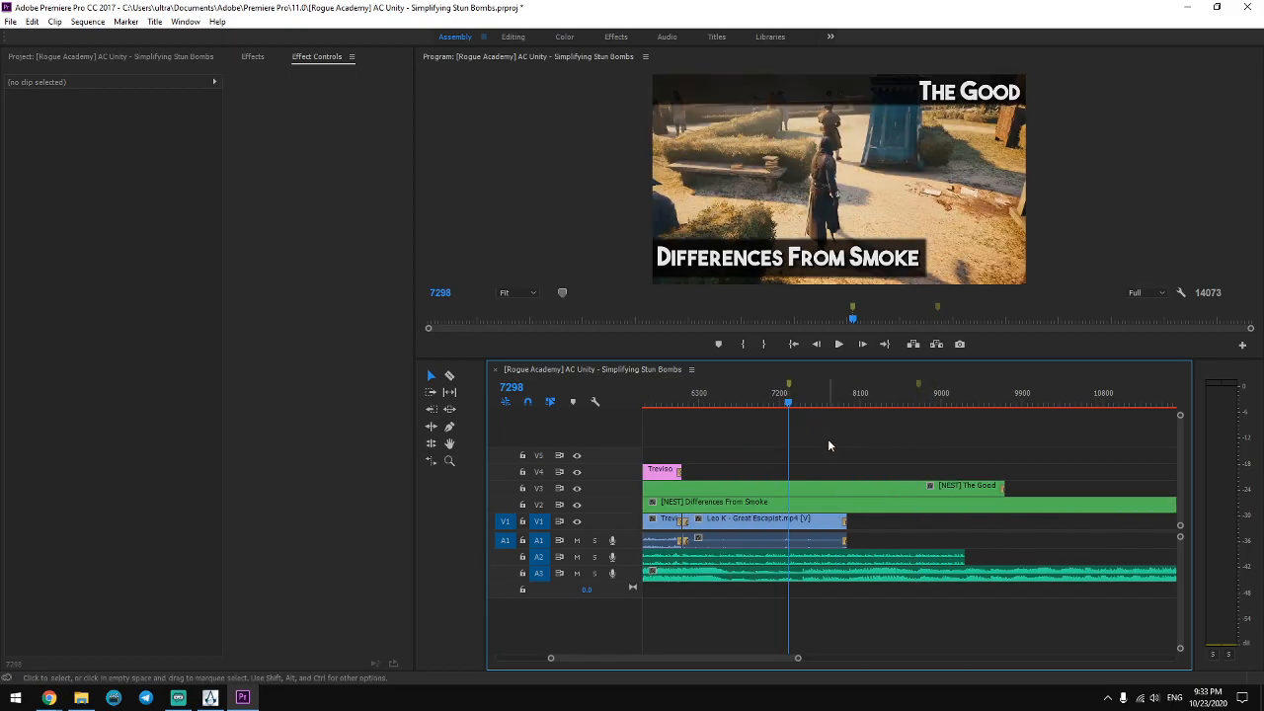
{"action": "left_click", "coordinate": [789, 390]}
{"action": "right_click", "coordinate": [789, 390]}
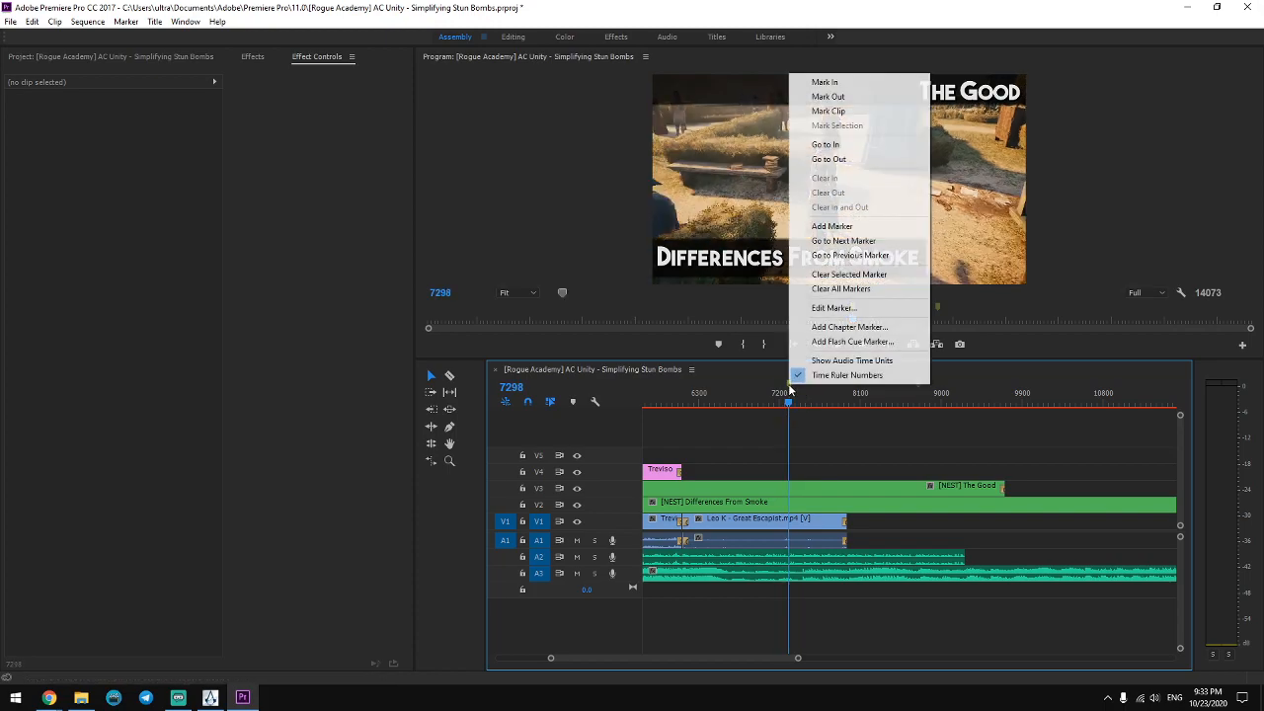
{"action": "left_click", "coordinate": [840, 274]}
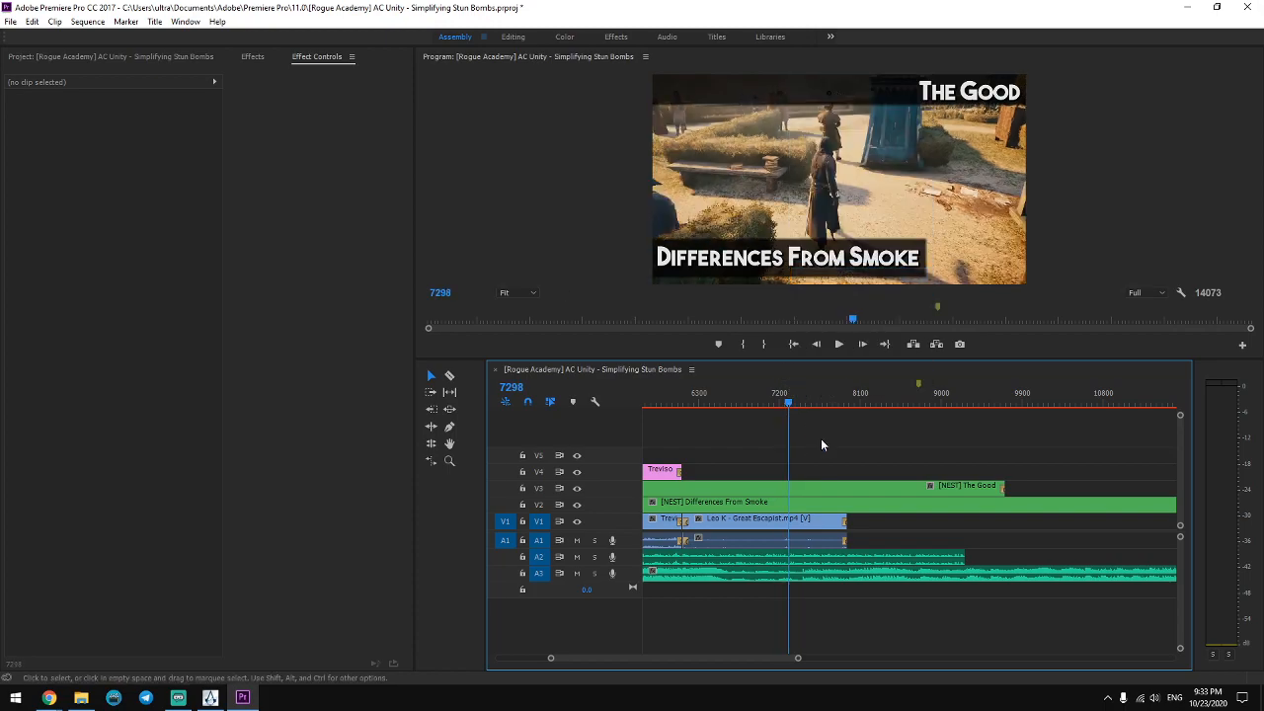
{"action": "left_click_drag", "start_coordinate": [798, 657], "coordinate": [925, 657]}
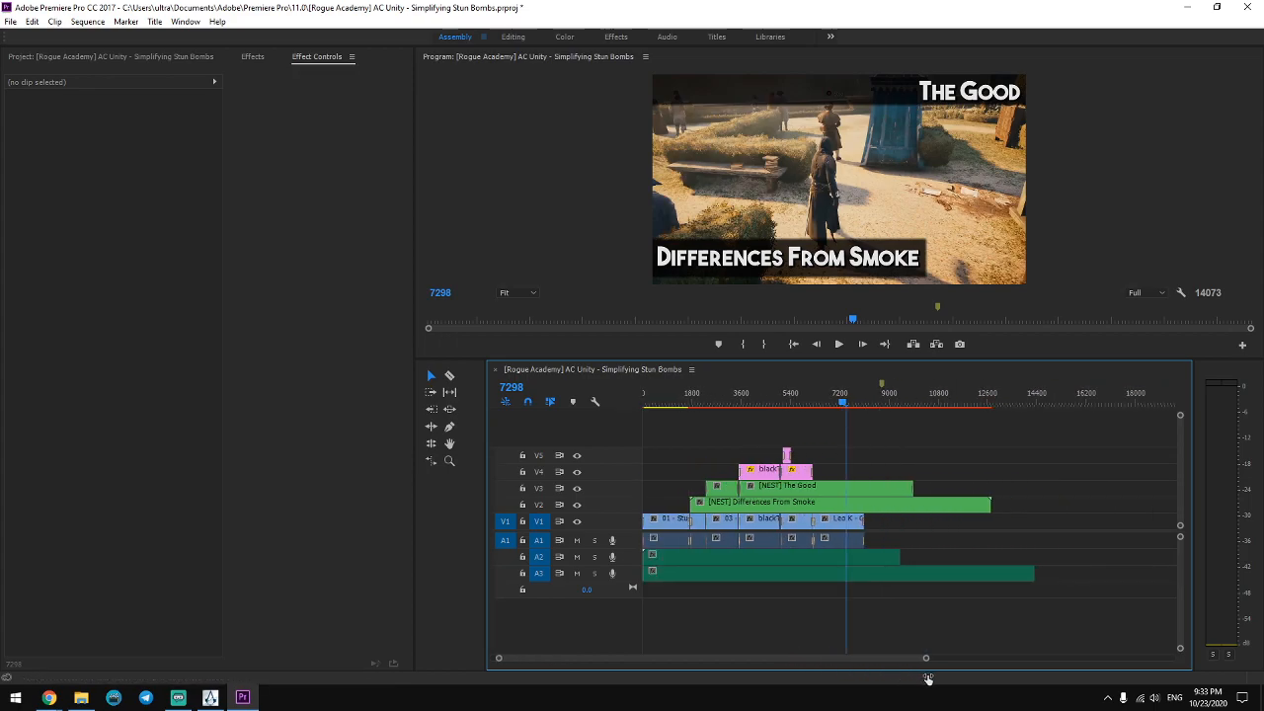
{"action": "key", "text": "ctrl+s"}
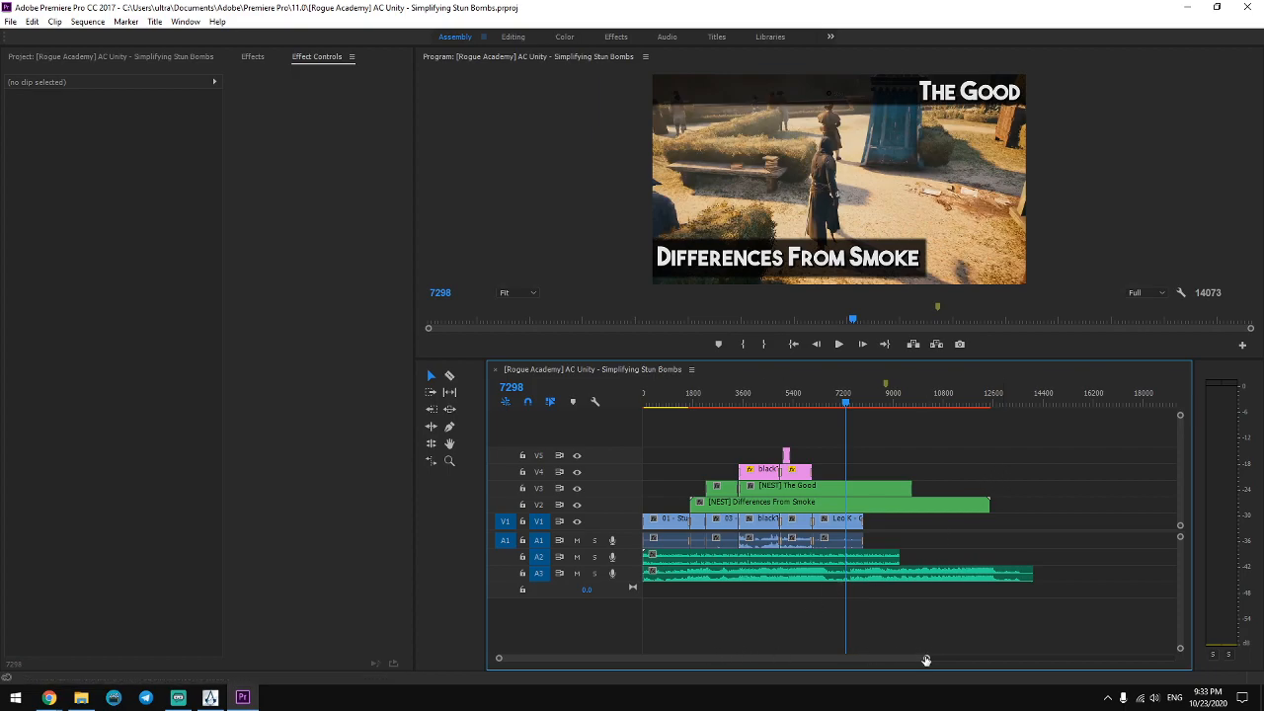
{"action": "left_click_drag", "start_coordinate": [925, 658], "coordinate": [947, 657]}
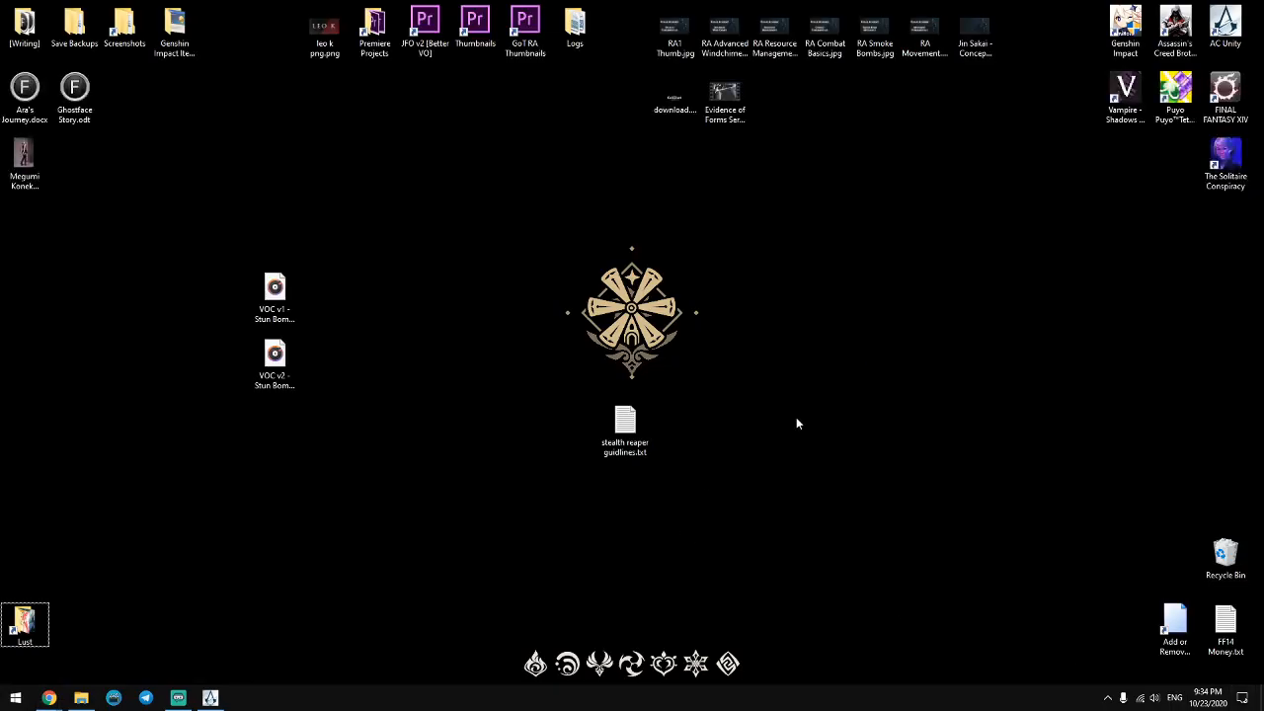
Switch to Assassin's Creed Unity and open the one-handed weapons in character customization.
{"action": "double_click", "coordinate": [1212, 33]}
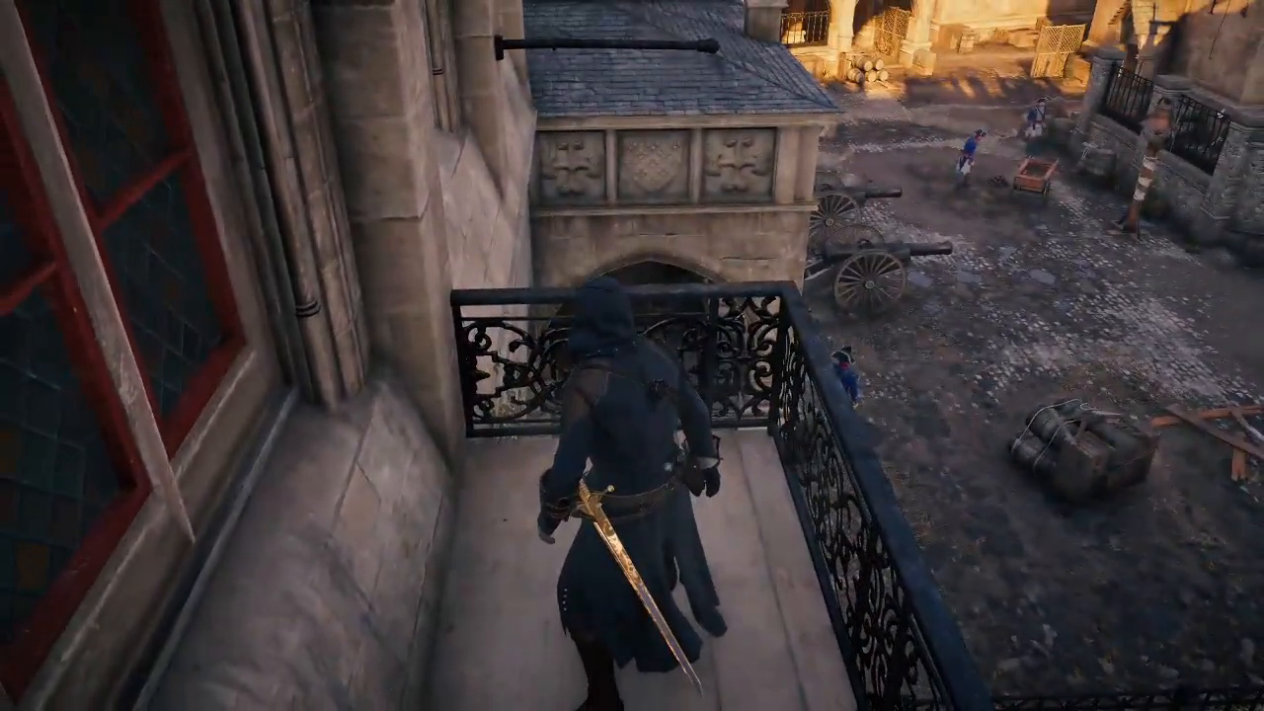
{"action": "key", "text": "Escape"}
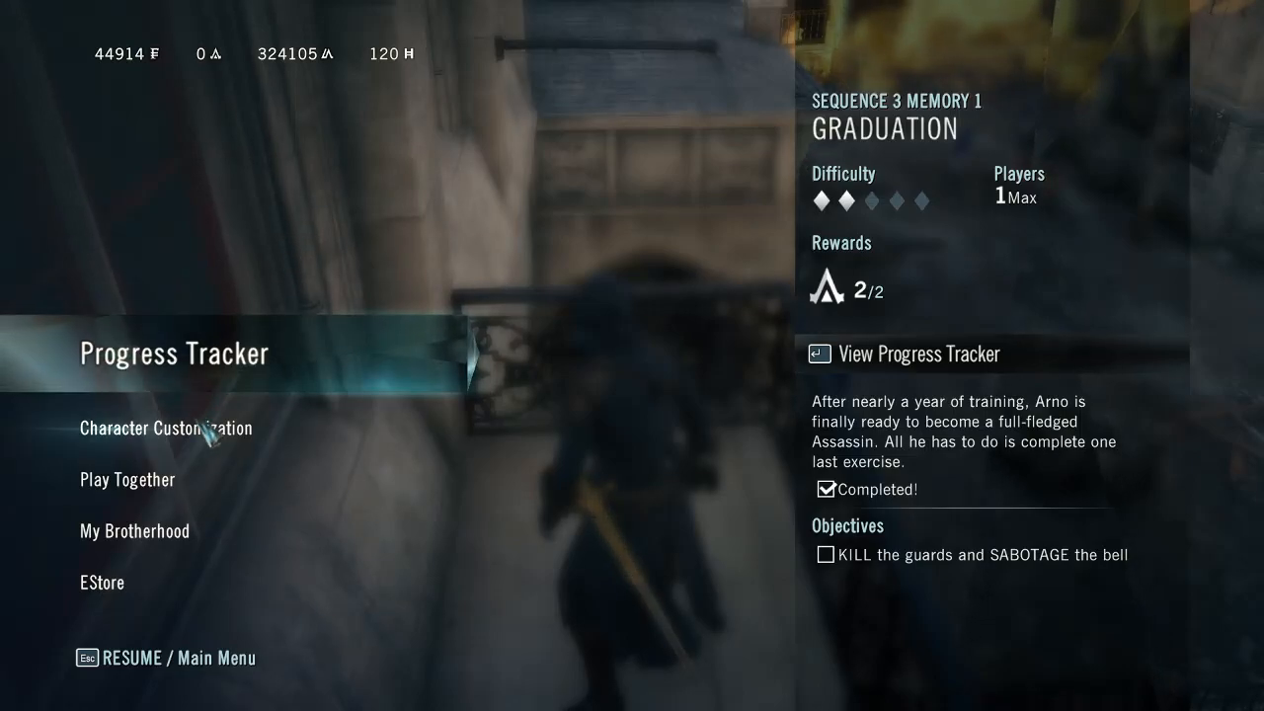
{"action": "left_click", "coordinate": [253, 367]}
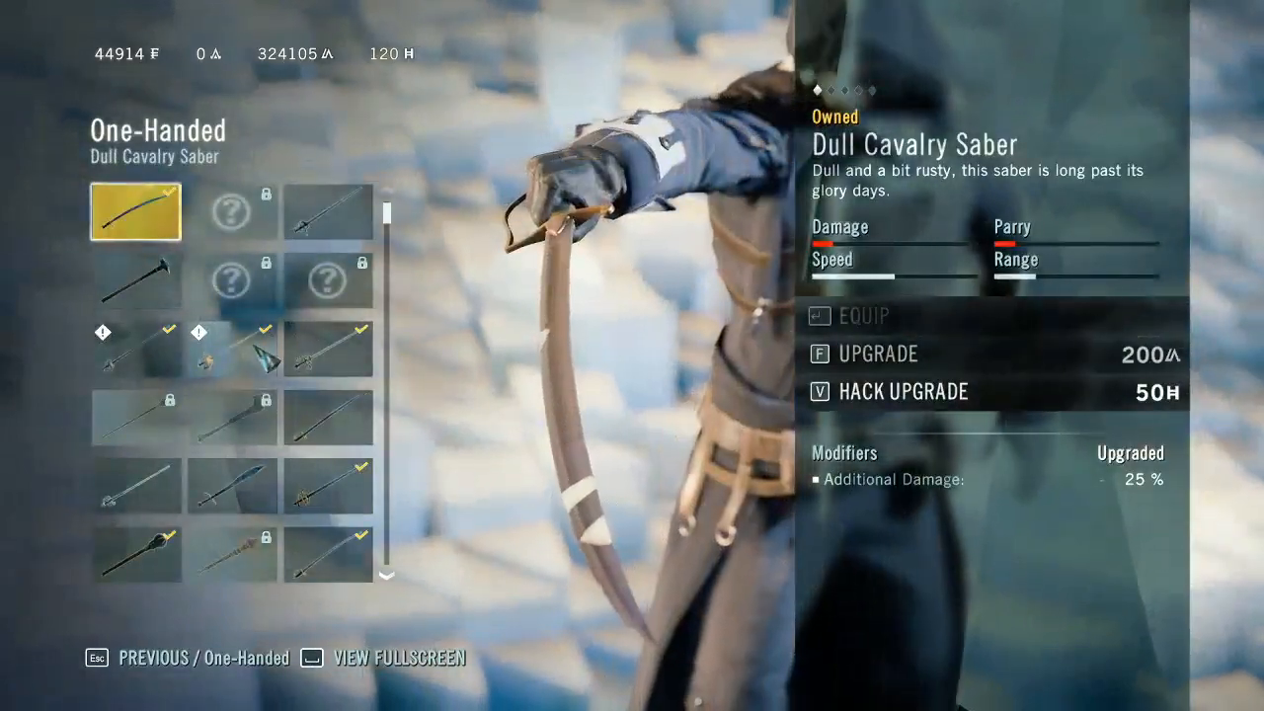
{"action": "key", "text": "Escape"}
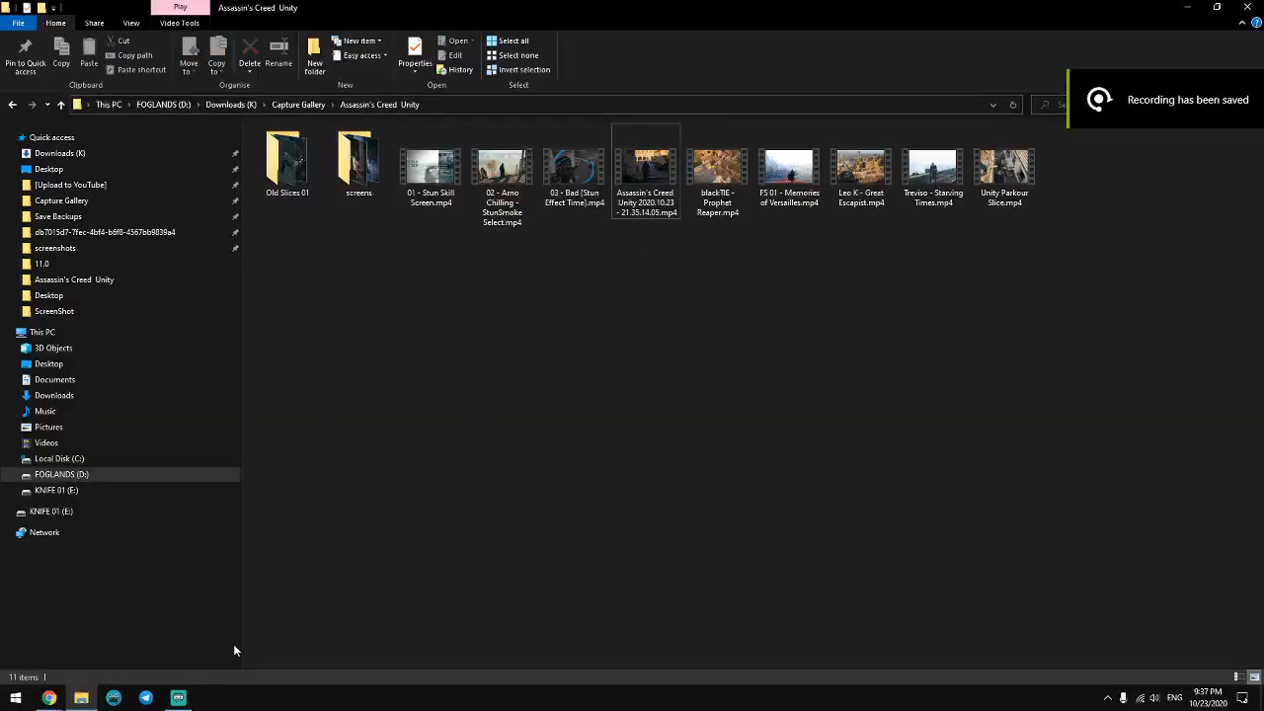
Load the new Assassin's Creed Unity 2020.10.23 - 21.35.14.05.mp4 recording into LosslessCut and hide the list of segments to export.
{"action": "left_click", "coordinate": [114, 697]}
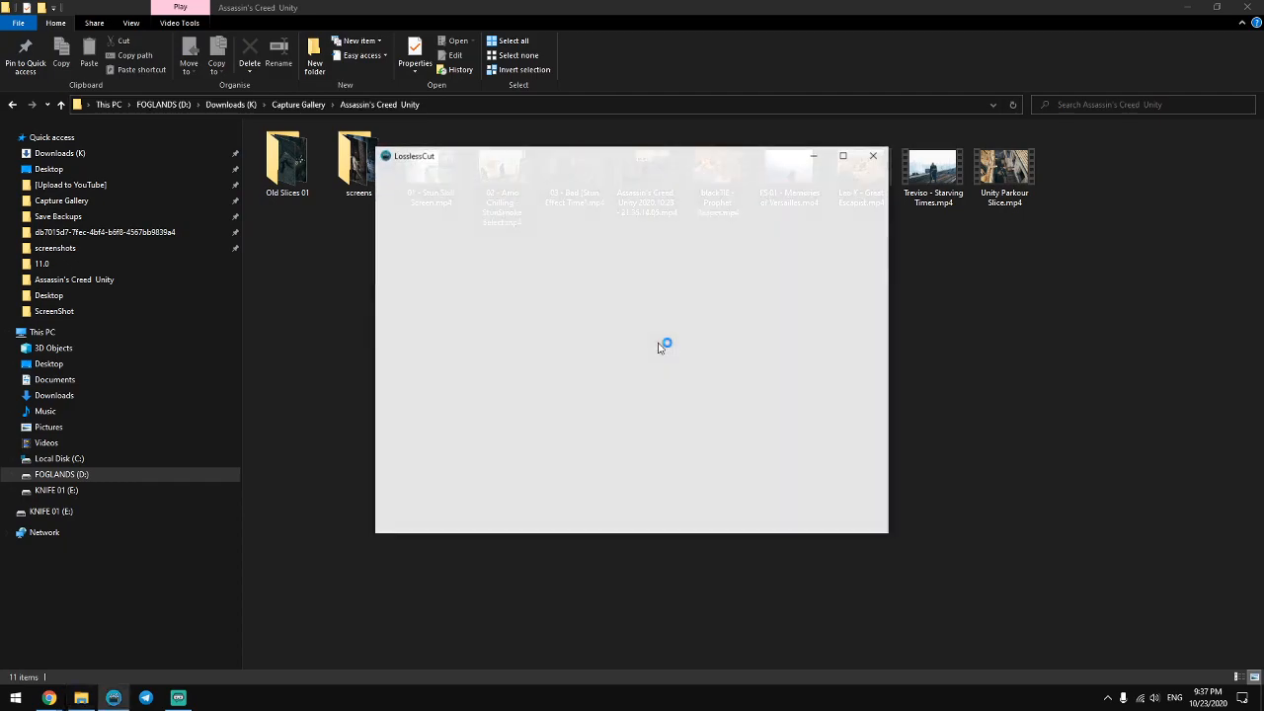
{"action": "left_click_drag", "start_coordinate": [680, 182], "coordinate": [668, 414]}
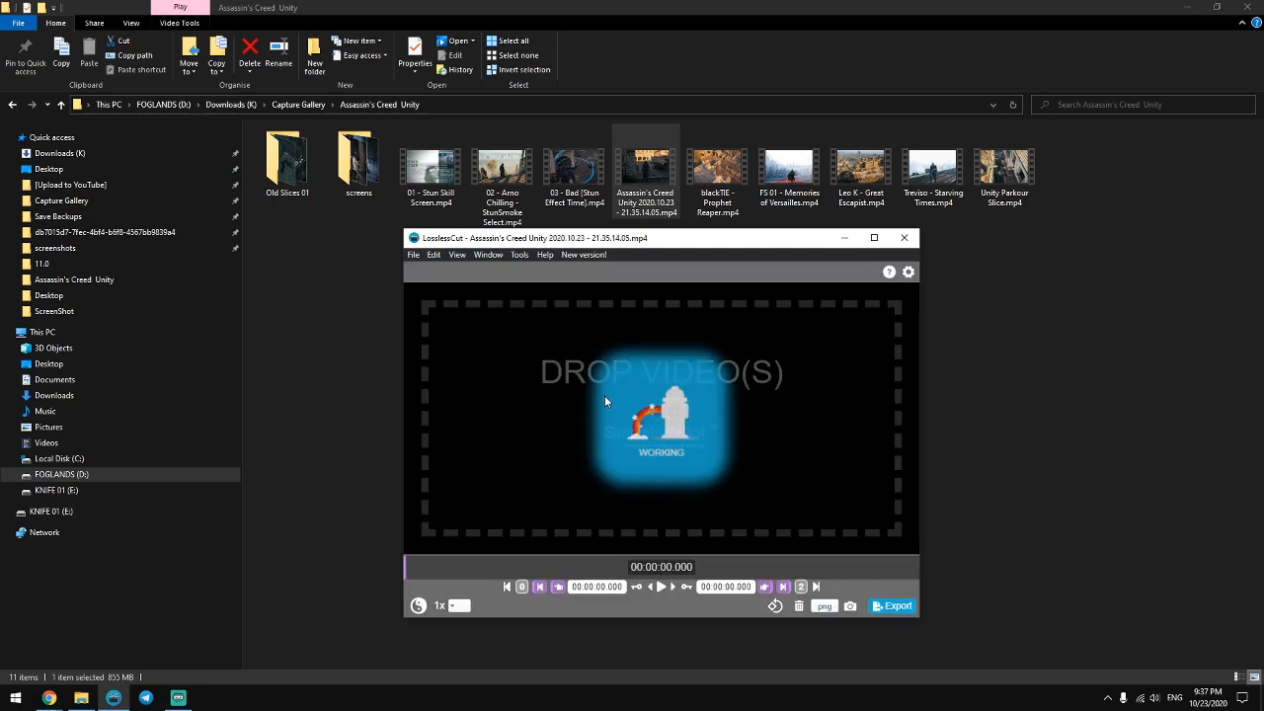
{"action": "key", "text": "space"}
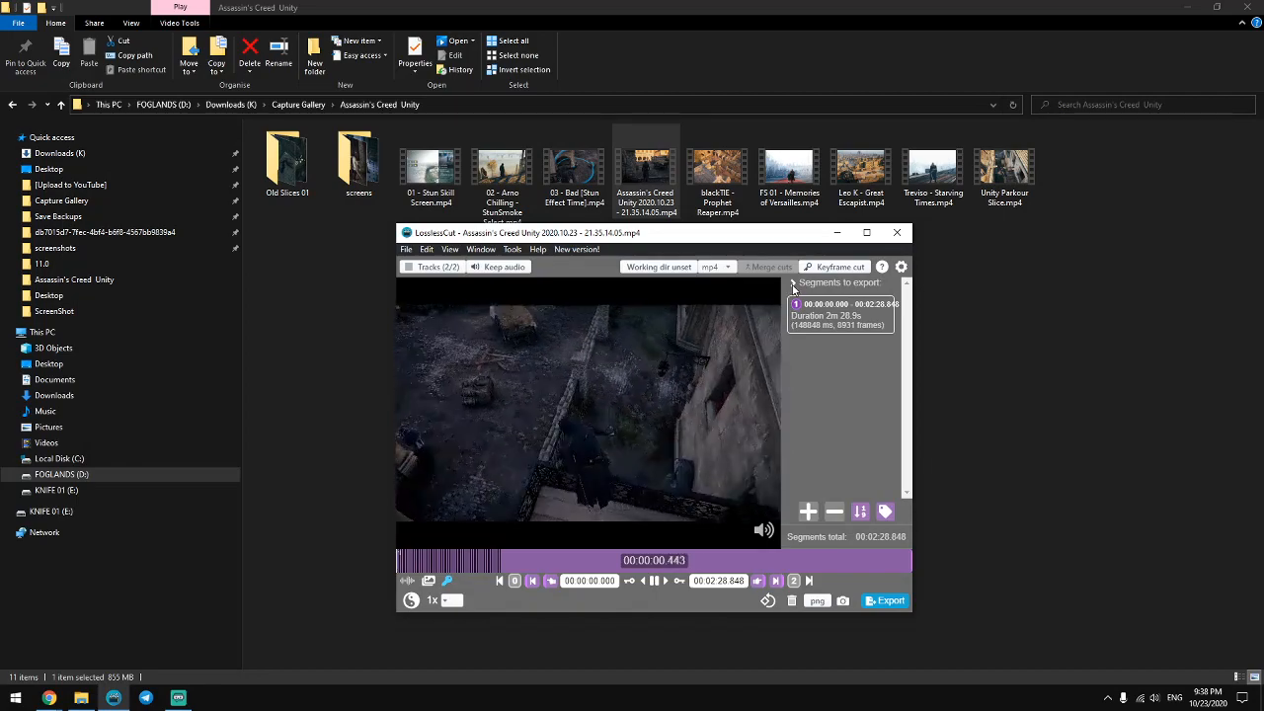
{"action": "left_click", "coordinate": [793, 283]}
Find where the fight begins in the recording and set the segment's start to 00:01:23.485.
{"action": "left_click_drag", "start_coordinate": [438, 560], "coordinate": [637, 570]}
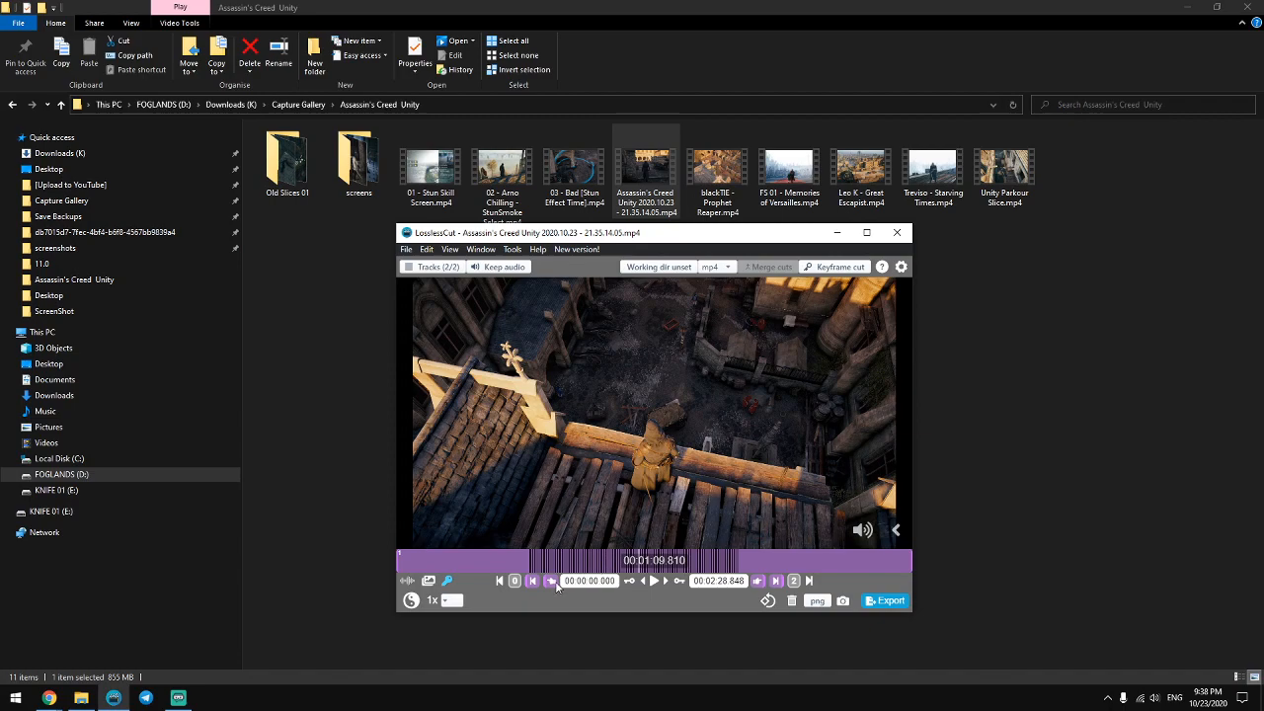
{"action": "left_click", "coordinate": [550, 581]}
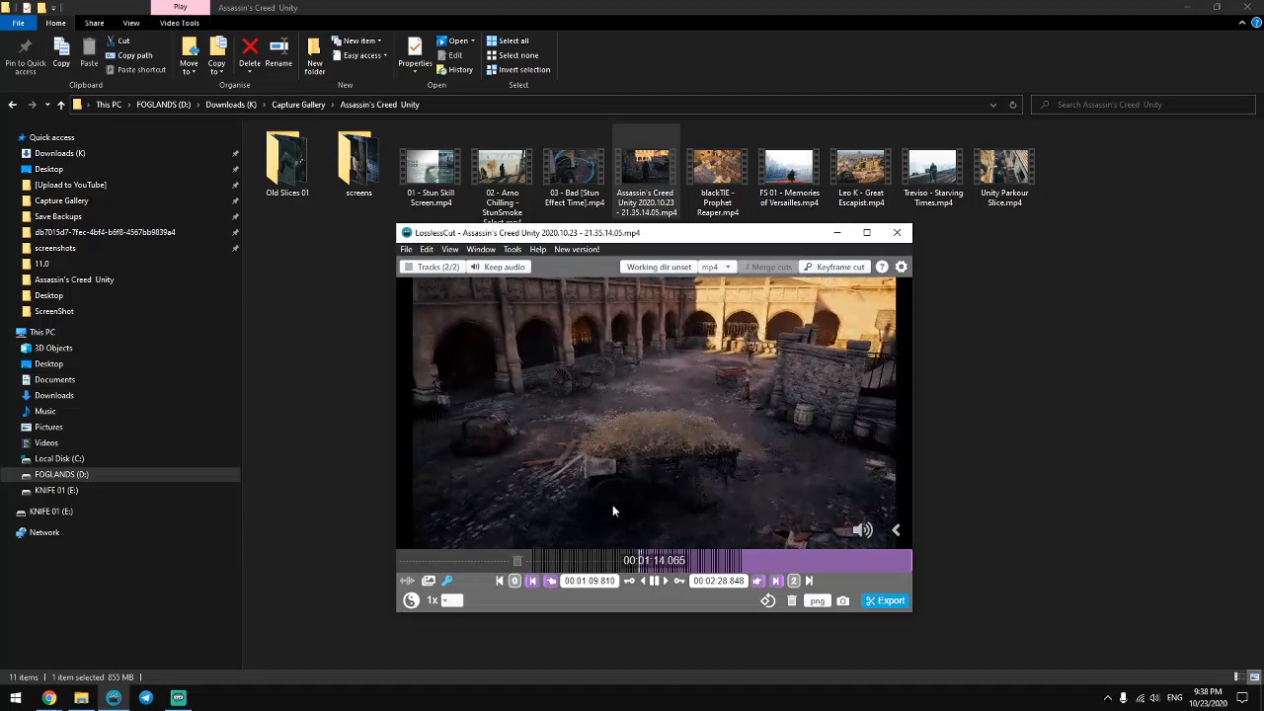
{"action": "key", "text": "space"}
{"action": "left_click", "coordinate": [551, 580]}
{"action": "key", "text": "space"}
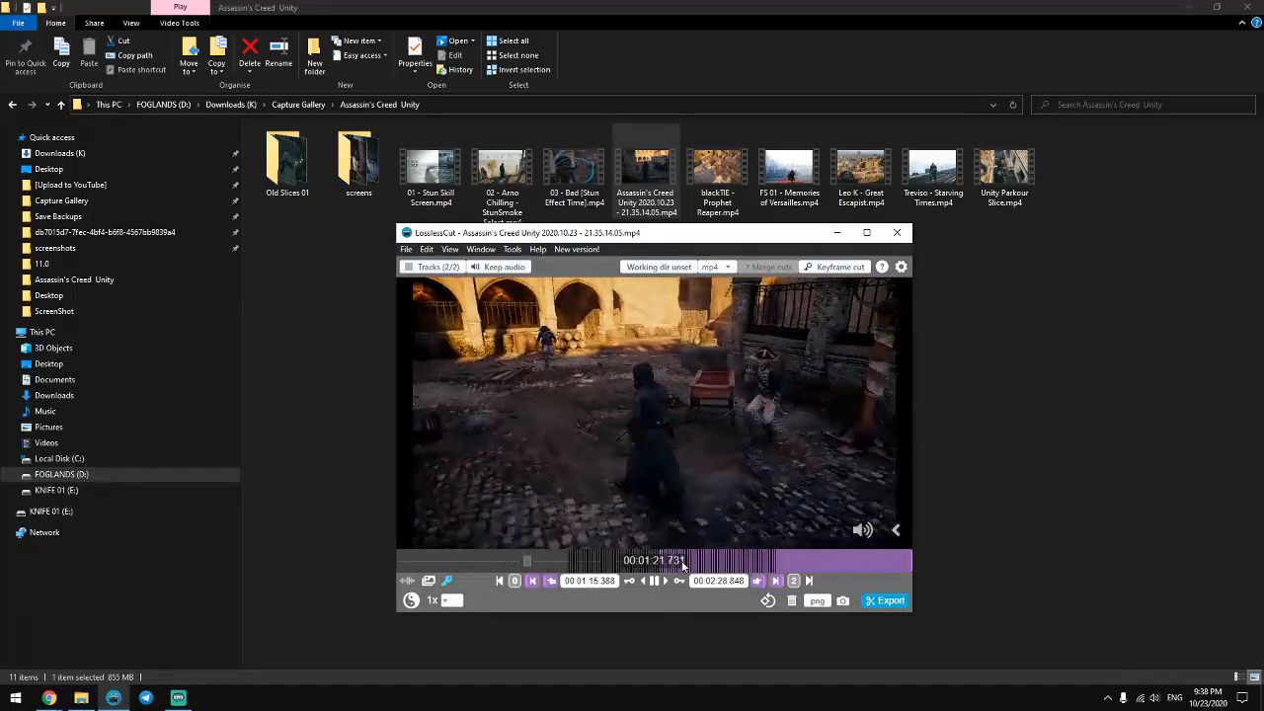
{"action": "key", "text": "space"}
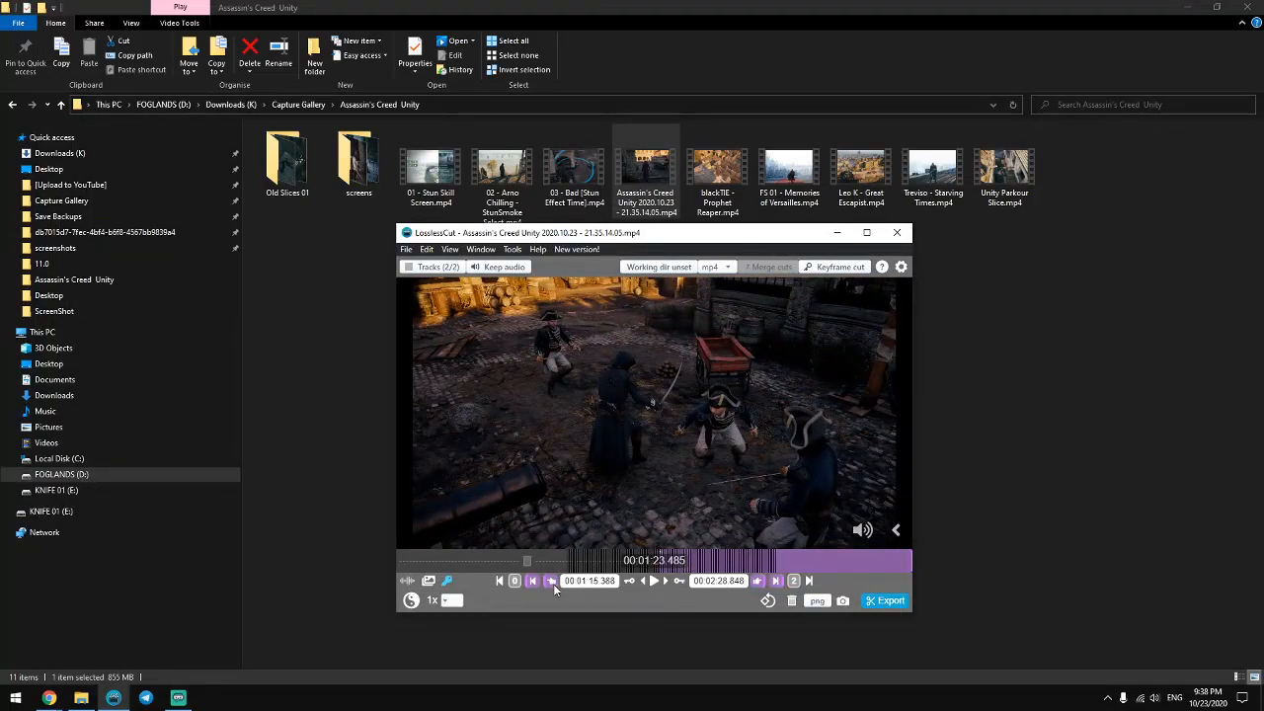
{"action": "left_click", "coordinate": [550, 580]}
Review the rest of the recording, set the segment's end to 00:02:26.568 and export the cut.
{"action": "key", "text": "space"}
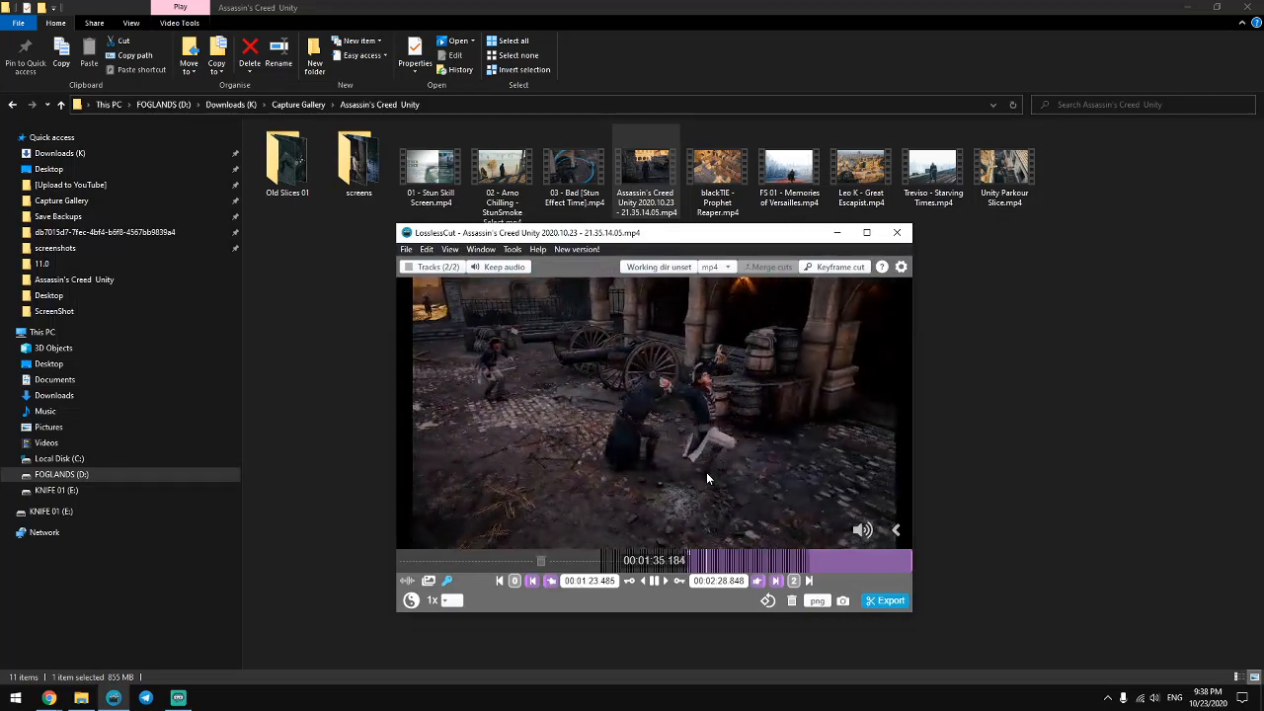
{"action": "key", "text": "space"}
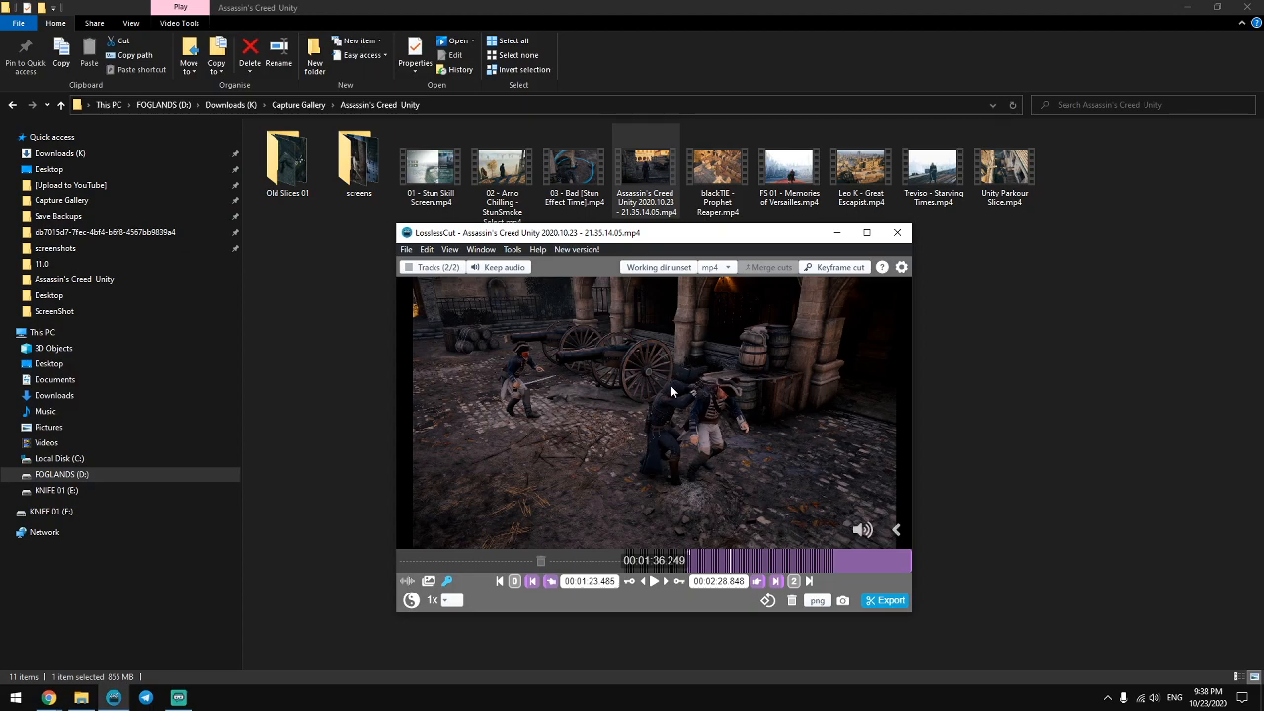
{"action": "key", "text": "space"}
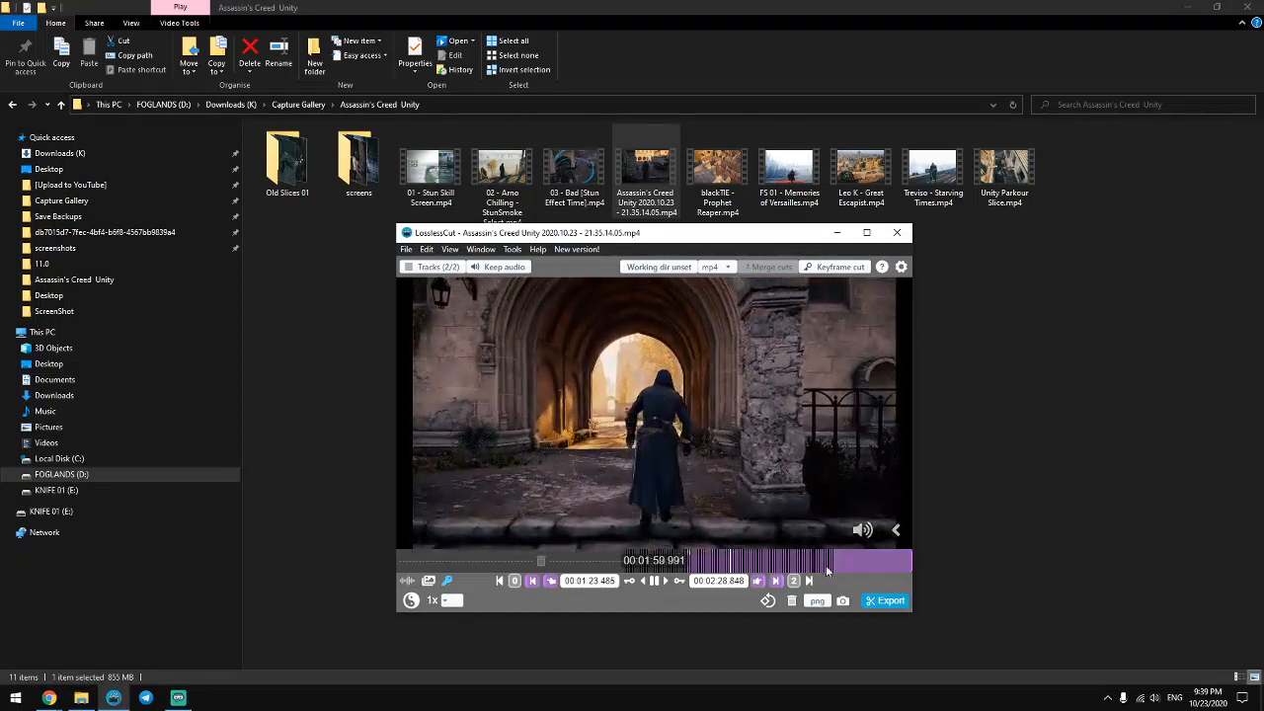
{"action": "left_click", "coordinate": [833, 564]}
{"action": "left_click", "coordinate": [847, 563]}
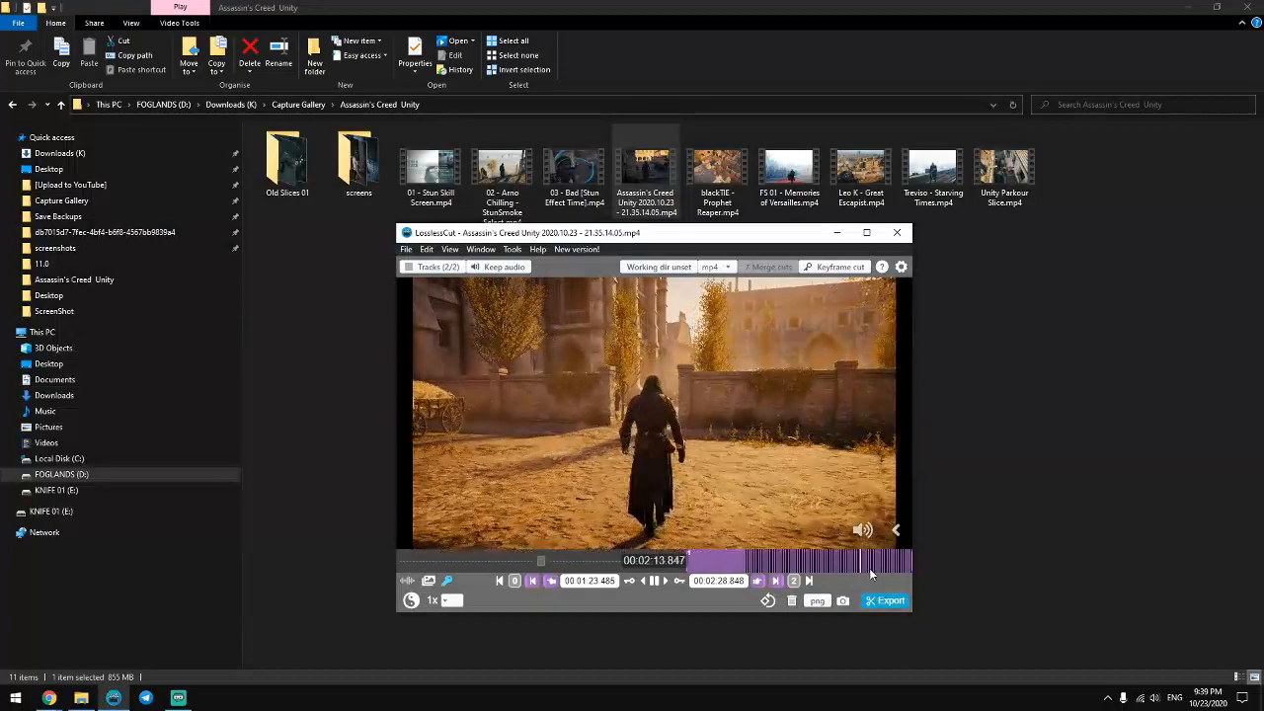
{"action": "left_click", "coordinate": [881, 567]}
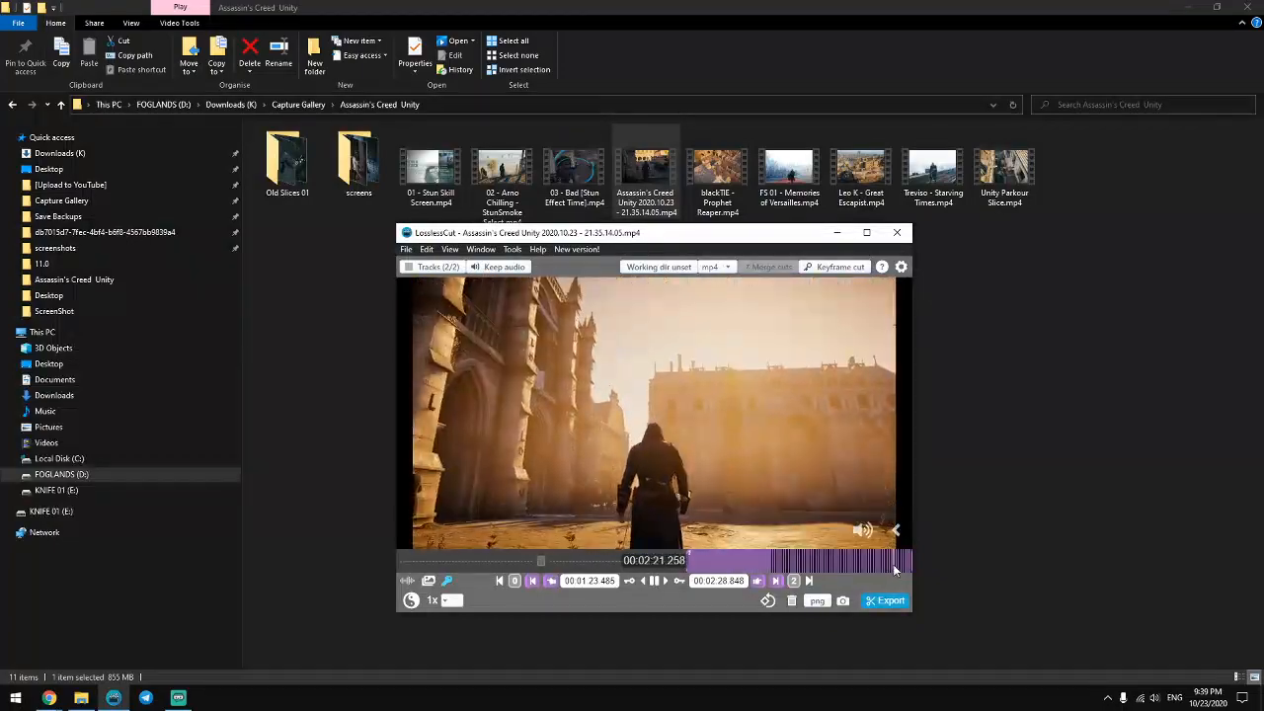
{"action": "left_click", "coordinate": [898, 564]}
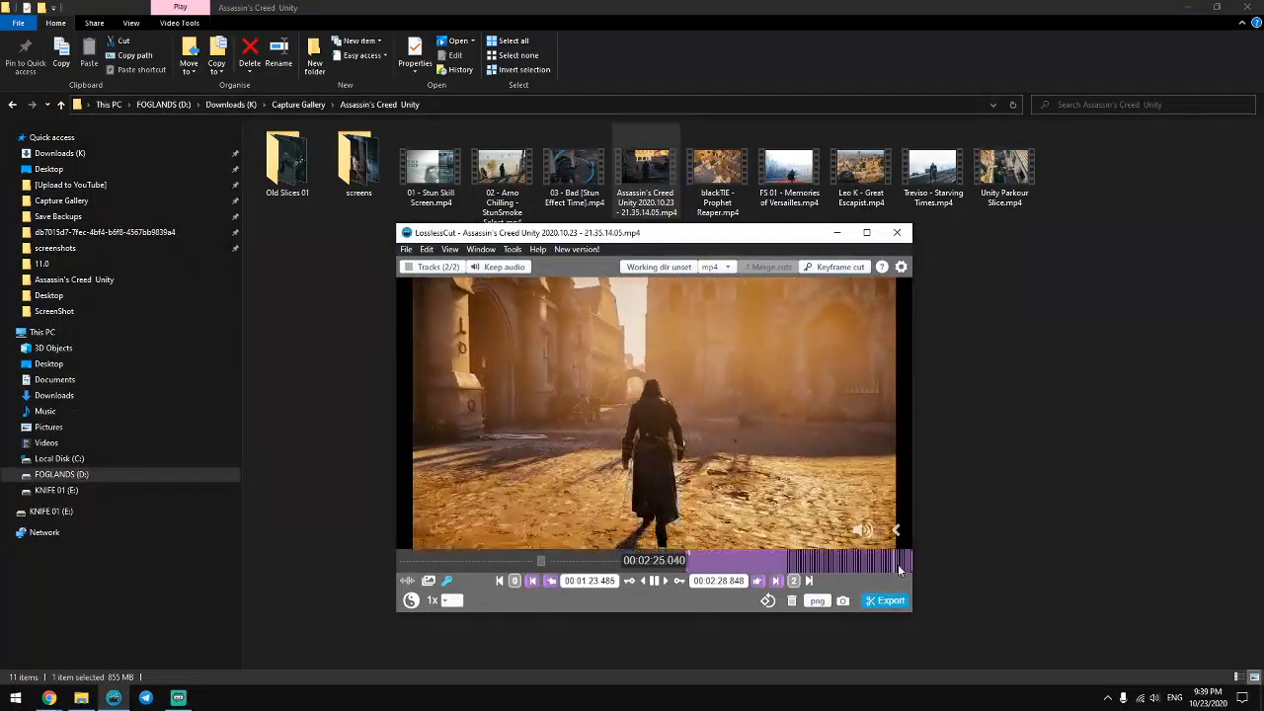
{"action": "key", "text": "space"}
{"action": "left_click", "coordinate": [756, 582]}
{"action": "key", "text": "e"}
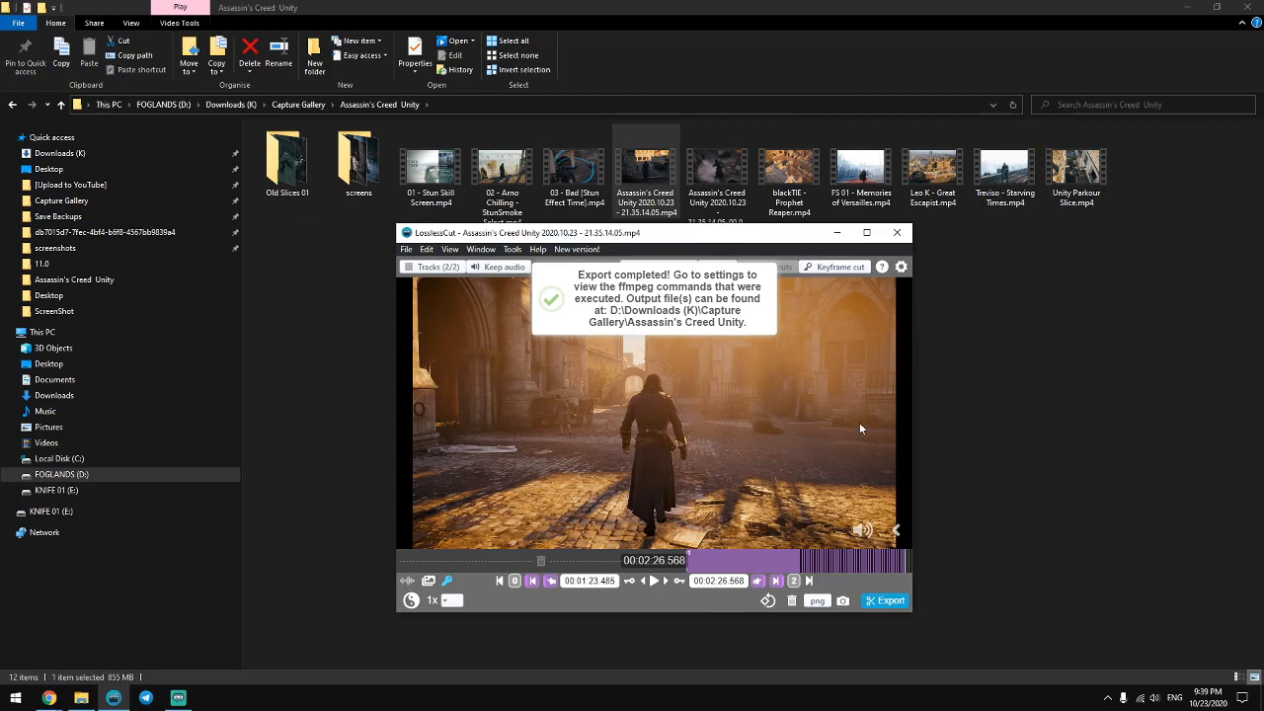
Delete the original source recording and close LosslessCut.
{"action": "left_click", "coordinate": [790, 602]}
{"action": "left_click", "coordinate": [728, 355]}
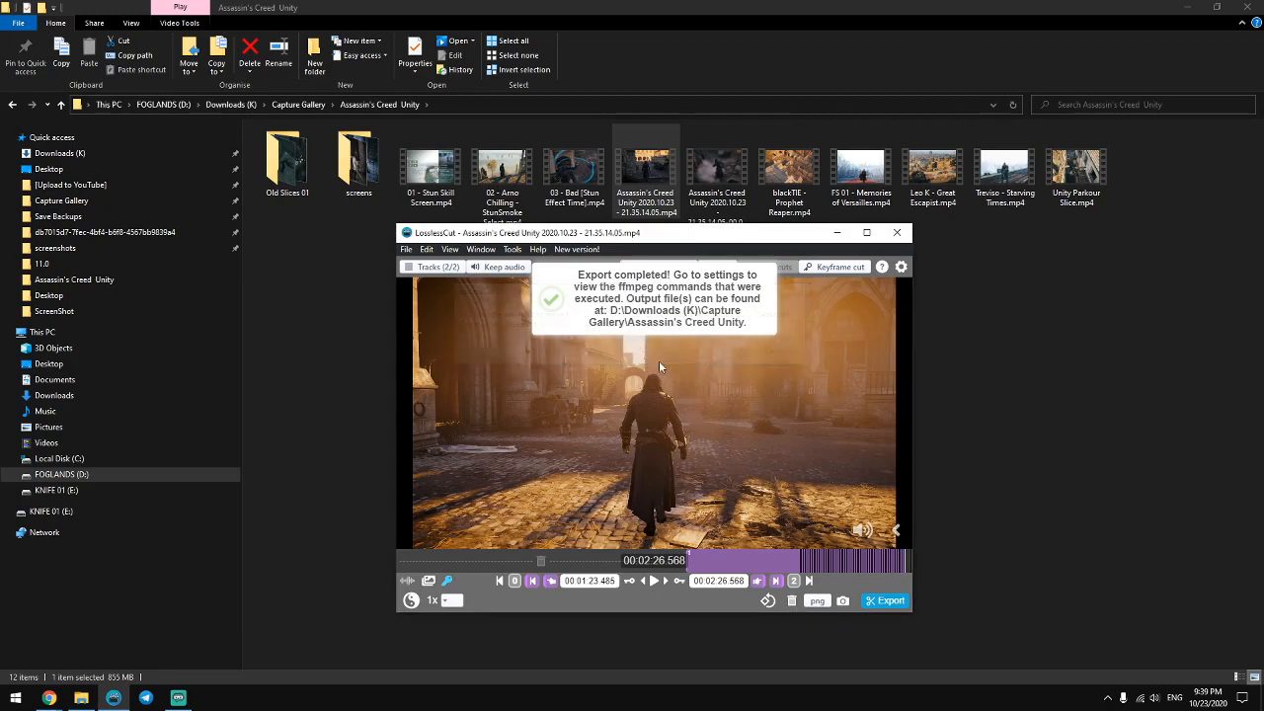
{"action": "left_click", "coordinate": [896, 232]}
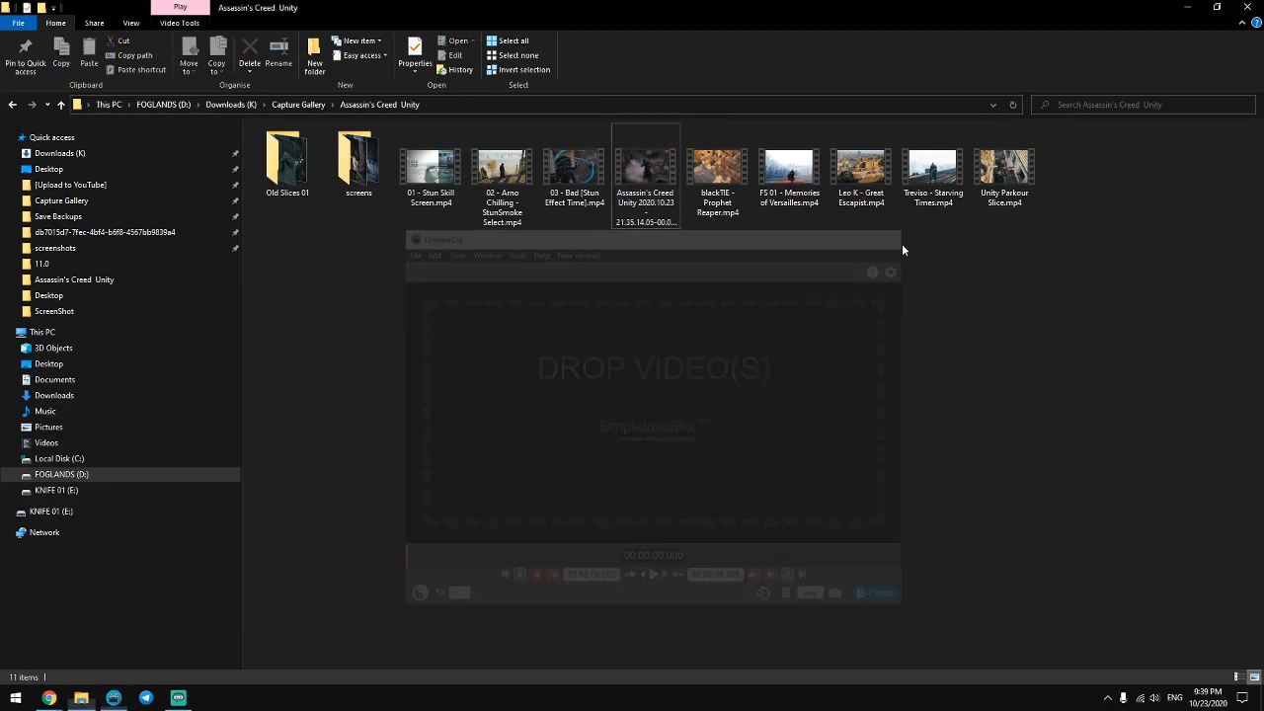
Rename the exported clip as "04 - Combat Stun - Smoke".
{"action": "left_click", "coordinate": [644, 168]}
{"action": "key", "text": "F2"}
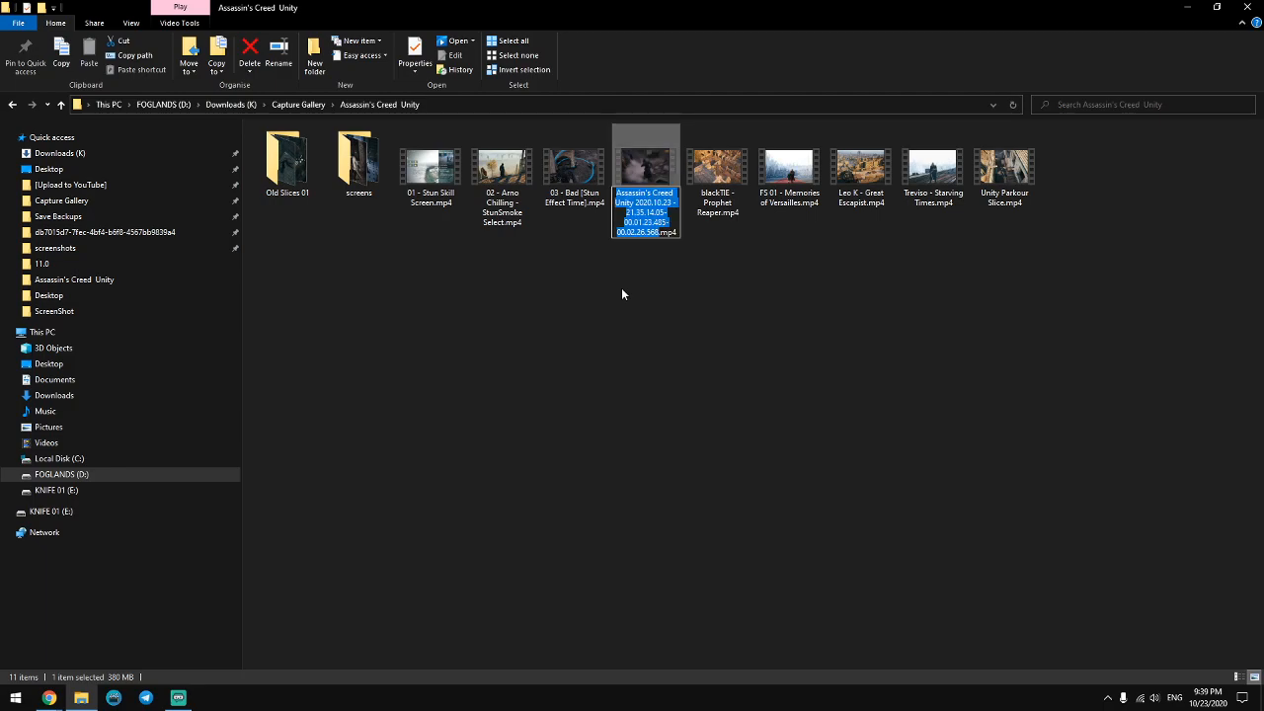
{"action": "type", "text": "04 -"}
{"action": "type", "text": " Combat Stun - Sm"}
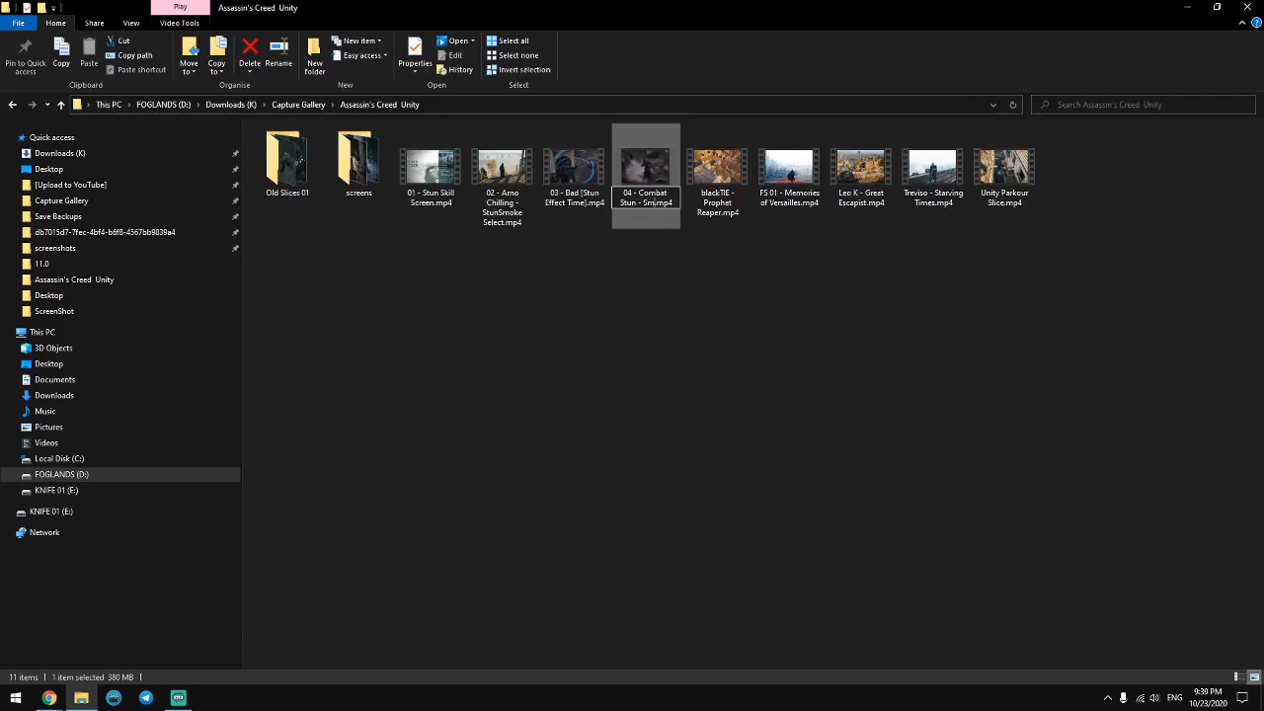
{"action": "key", "text": "Return"}
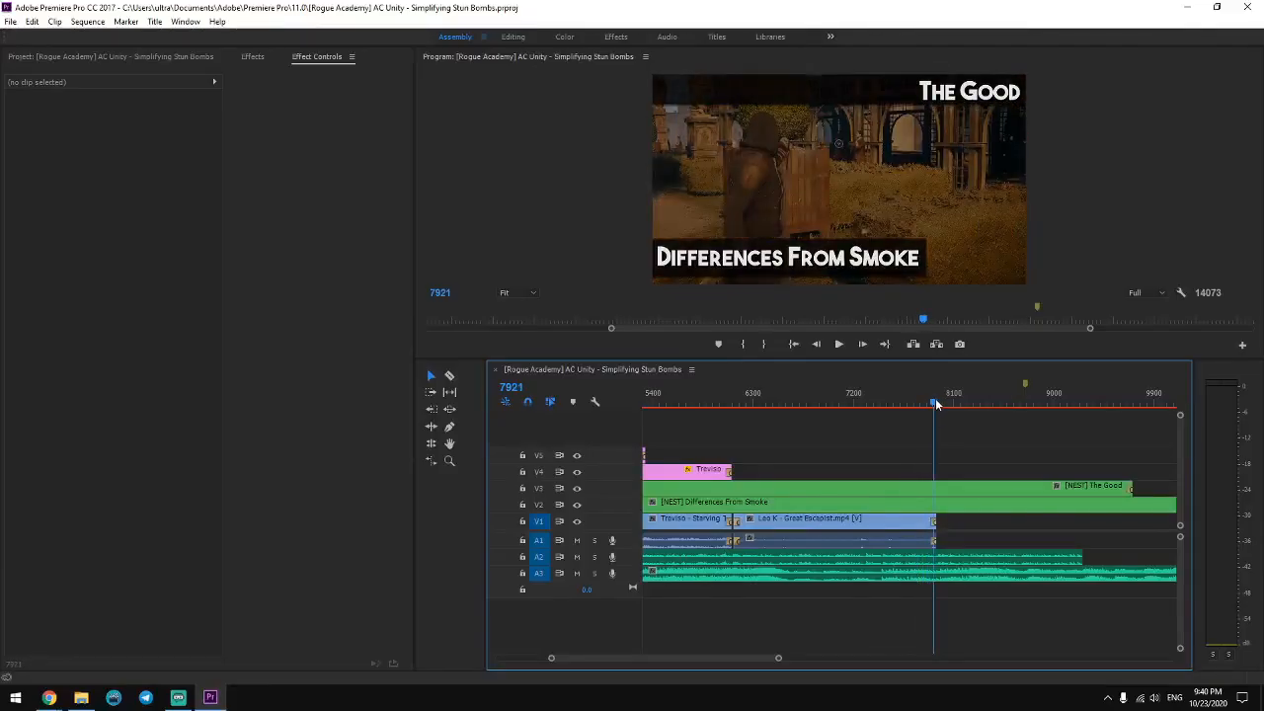
Place the 04 - Combat Stun - Smoke.mp4 clip on V1 and A1 directly after the Great Escapist clip in the Premiere Pro sequence.
{"action": "key", "text": "equal"}
{"action": "key", "text": "equal"}
{"action": "left_click_drag", "start_coordinate": [921, 406], "coordinate": [937, 406]}
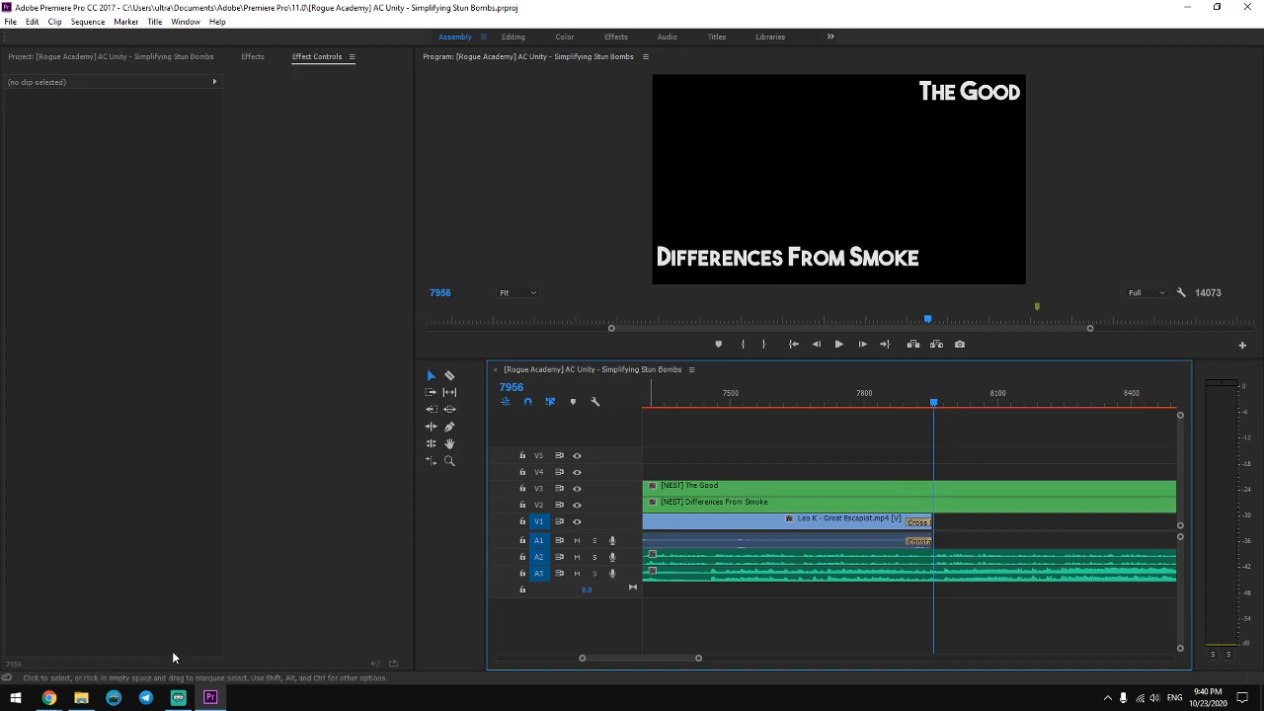
{"action": "left_click", "coordinate": [81, 697]}
{"action": "left_click_drag", "start_coordinate": [646, 183], "coordinate": [724, 593]}
{"action": "left_click_drag", "start_coordinate": [929, 536], "coordinate": [931, 536]}
{"action": "left_click_drag", "start_coordinate": [698, 656], "coordinate": [667, 659]}
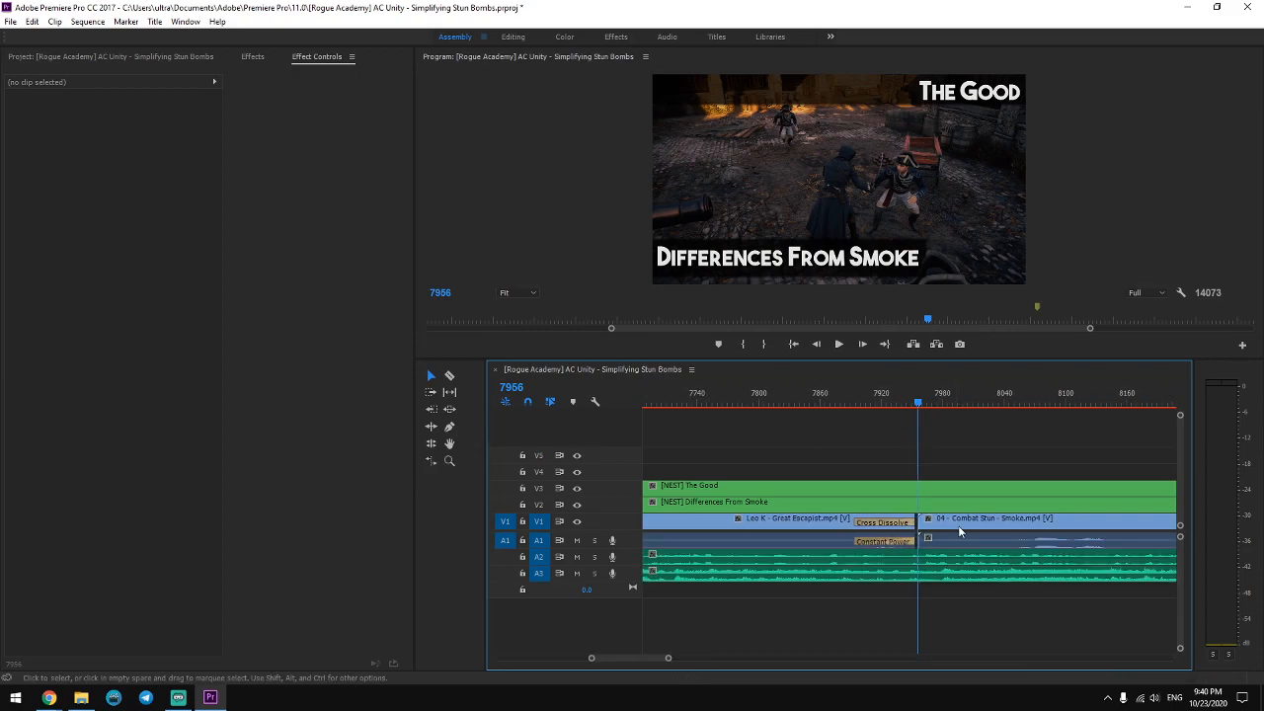
Add the default video and audio transitions to the start of the Combat Stun clip and play it to find a cut point.
{"action": "key", "text": "shift+d"}
{"action": "key", "text": "space"}
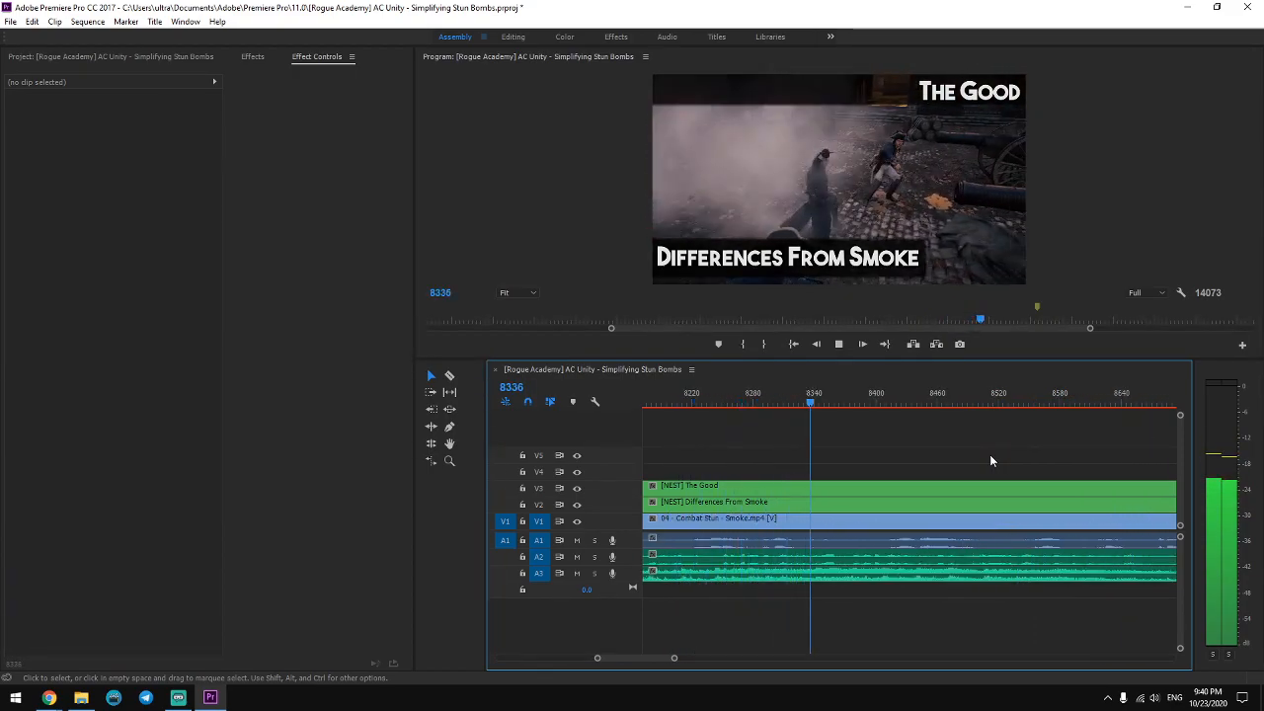
{"action": "key", "text": "space"}
{"action": "left_click", "coordinate": [806, 405]}
{"action": "left_click_drag", "start_coordinate": [795, 407], "coordinate": [787, 408]}
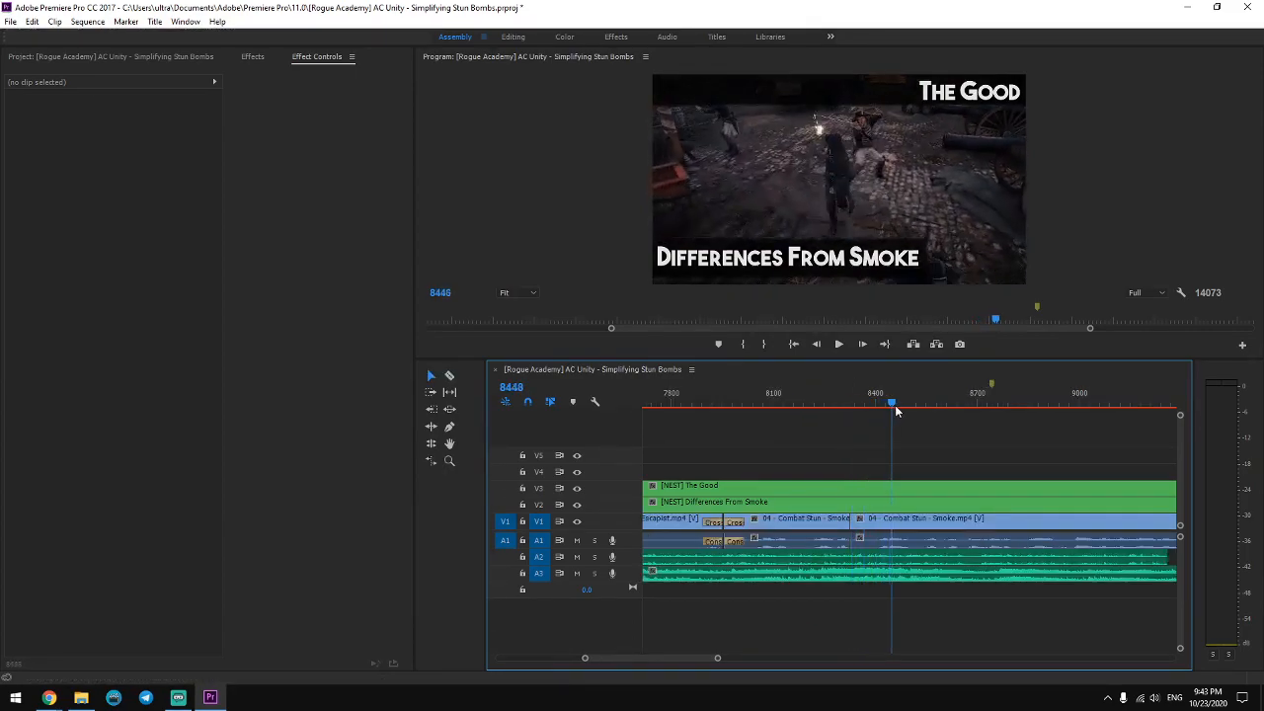
Split the Combat Stun clip at frame 8987 and delete the section between the previous cut and this one.
{"action": "left_click_drag", "start_coordinate": [928, 408], "coordinate": [1075, 456]}
{"action": "key", "text": "c"}
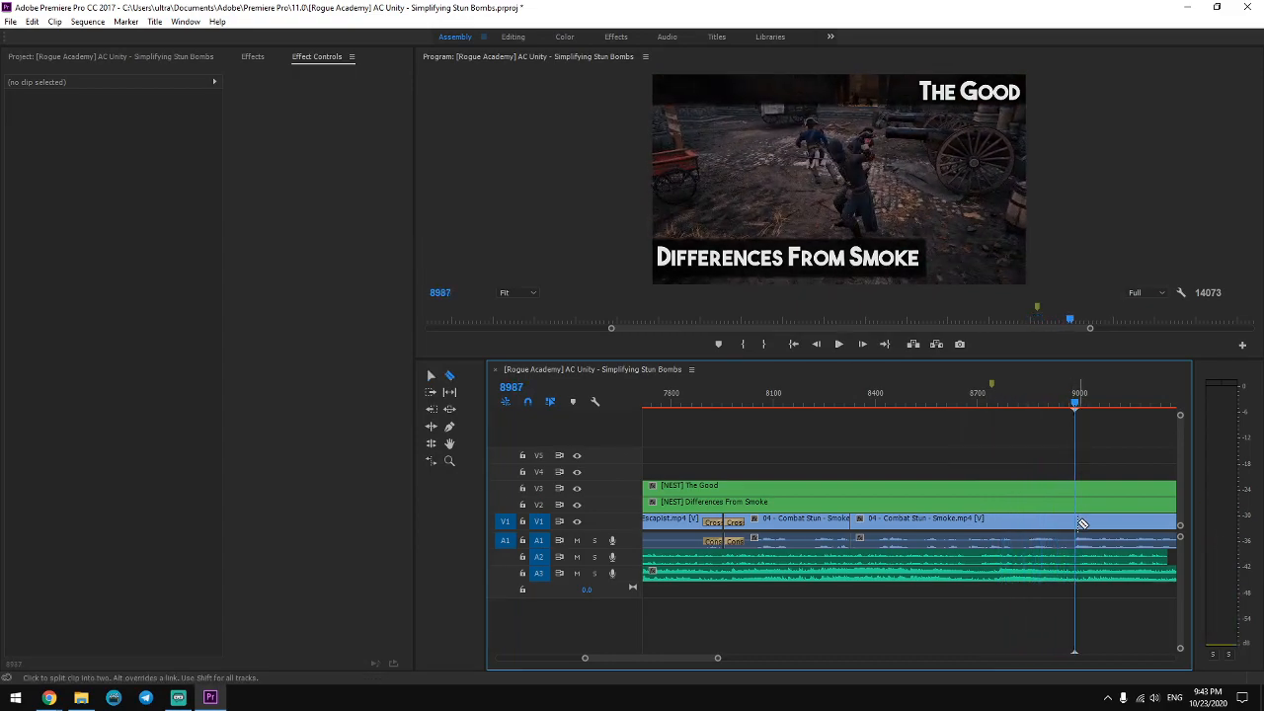
{"action": "key", "text": "v"}
{"action": "left_click", "coordinate": [1070, 521]}
{"action": "key", "text": "Delete"}
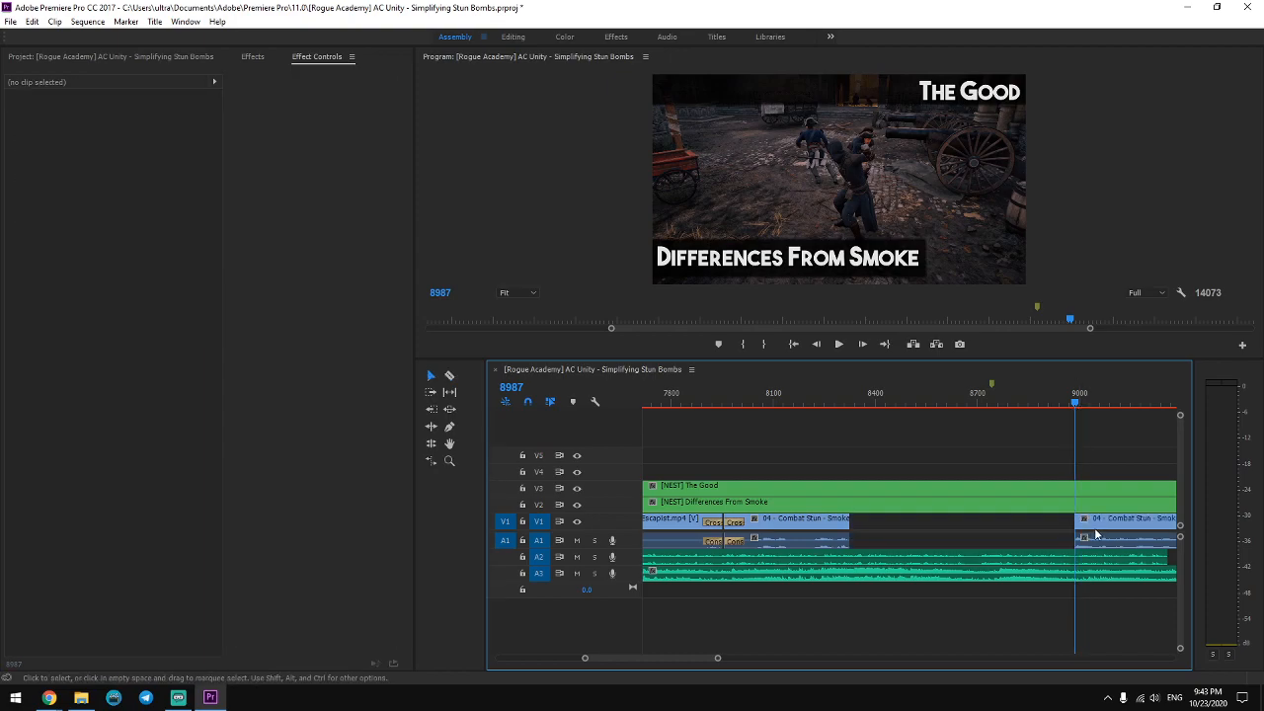
Extend the second Combat Stun piece to an earlier start, split it at frame 8950 and delete the section before the cut.
{"action": "left_click_drag", "start_coordinate": [1069, 521], "coordinate": [1043, 521]}
{"action": "left_click_drag", "start_coordinate": [1052, 404], "coordinate": [1044, 409]}
{"action": "key", "text": "space"}
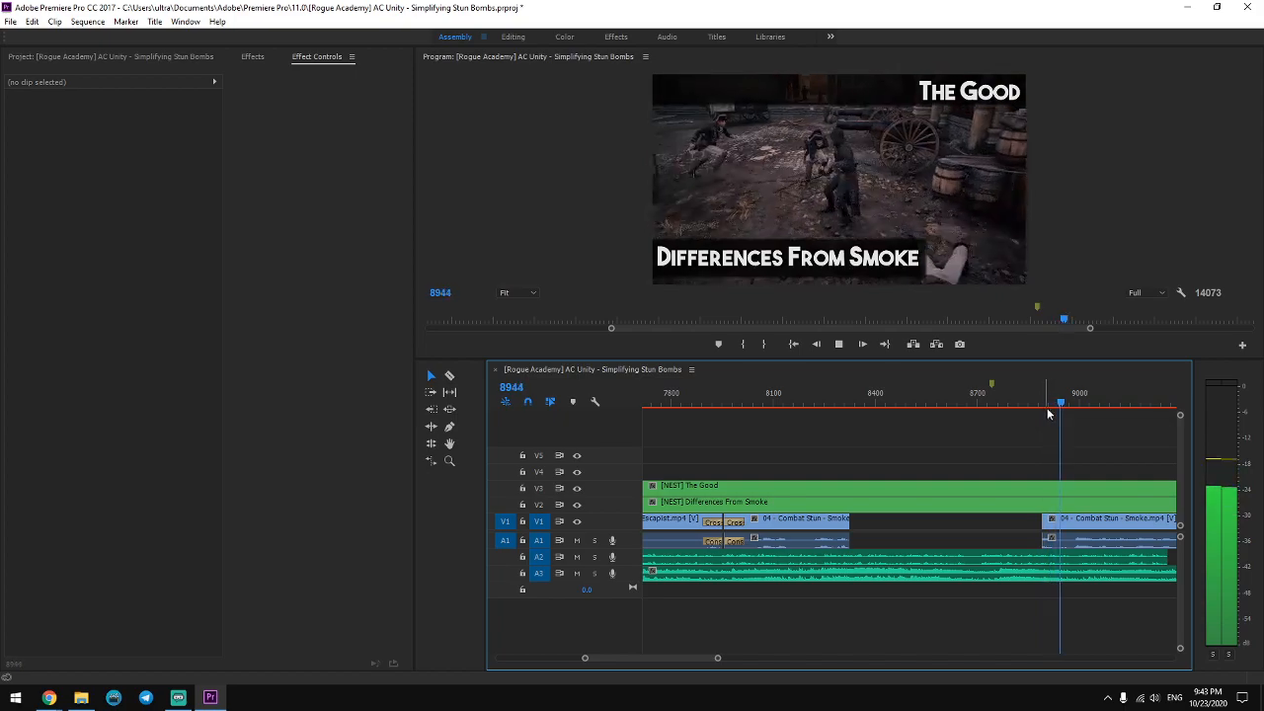
{"action": "key", "text": "space"}
{"action": "key", "text": "c"}
{"action": "left_click", "coordinate": [1069, 522]}
{"action": "key", "text": "v"}
{"action": "left_click", "coordinate": [1052, 521]}
{"action": "key", "text": "Delete"}
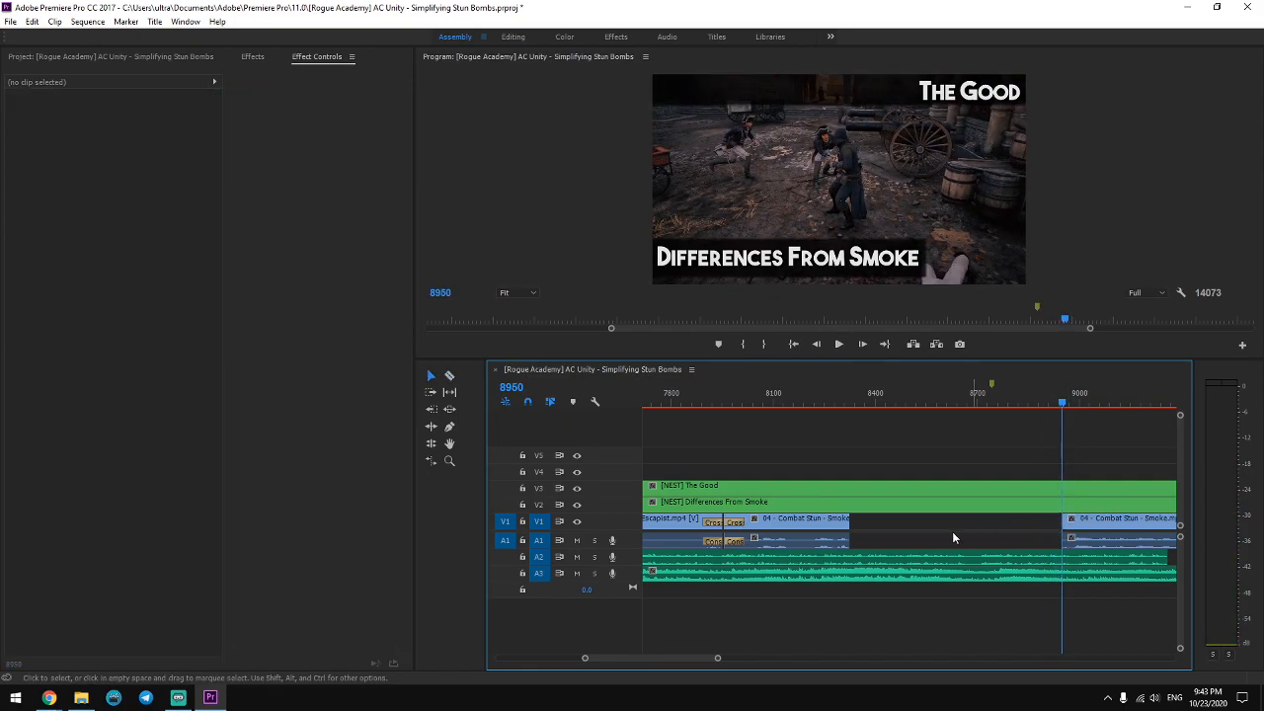
Move the remaining Combat Stun piece against the first one with default transitions between them and play the join.
{"action": "left_click_drag", "start_coordinate": [1113, 537], "coordinate": [898, 534]}
{"action": "left_click", "coordinate": [876, 449]}
{"action": "left_click", "coordinate": [811, 400]}
{"action": "key", "text": "space"}
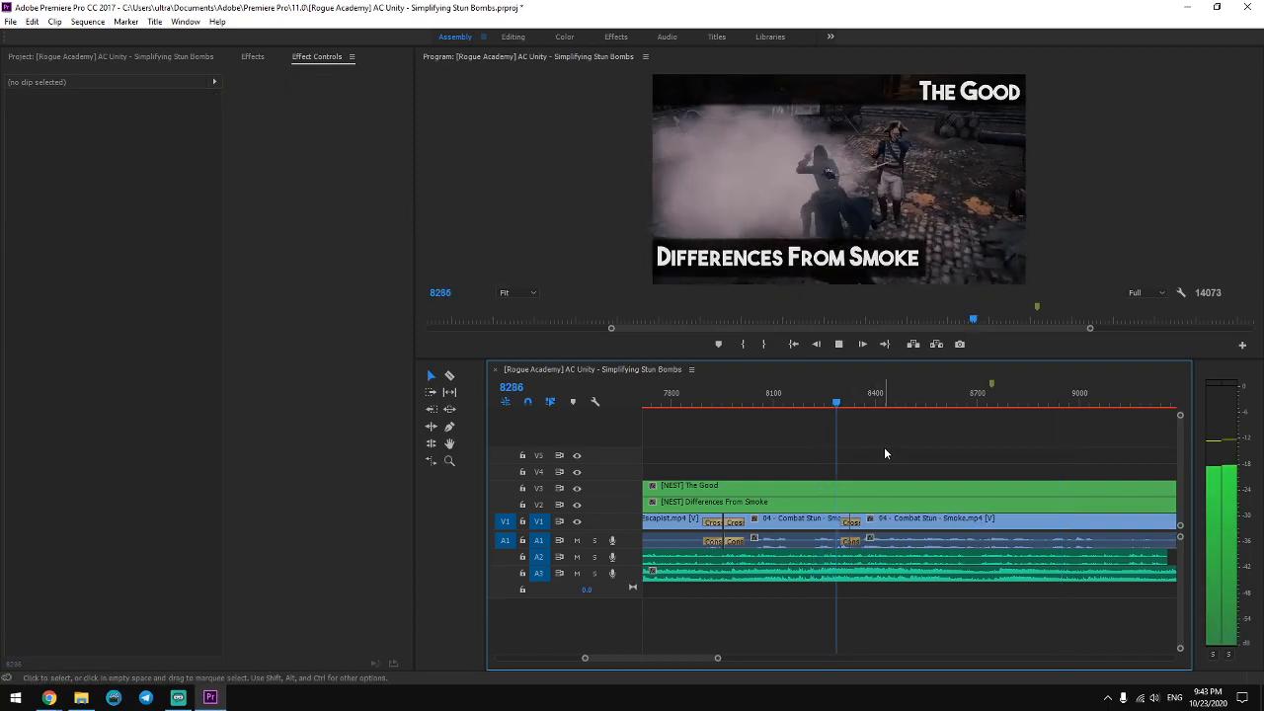
{"action": "key", "text": "space"}
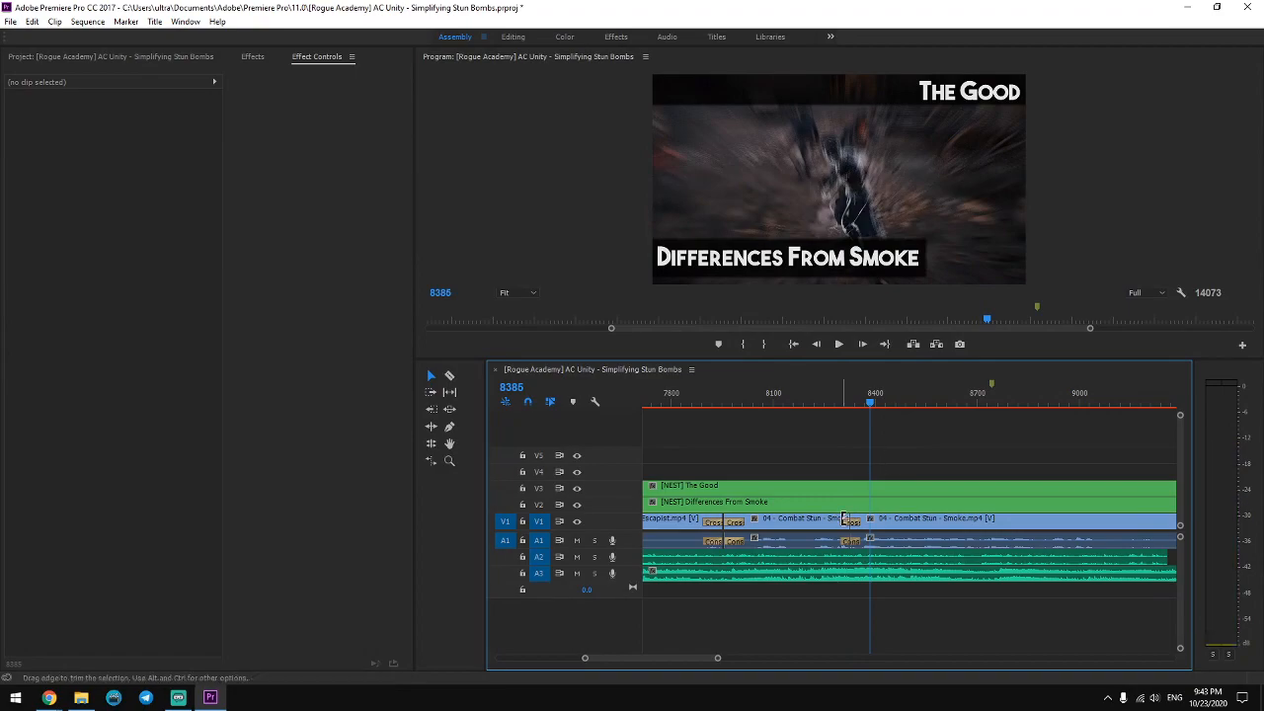
Delete the transitions between the two Combat Stun pieces and shift the second piece slightly later to leave a small gap.
{"action": "left_click", "coordinate": [847, 522]}
{"action": "key", "text": "Delete"}
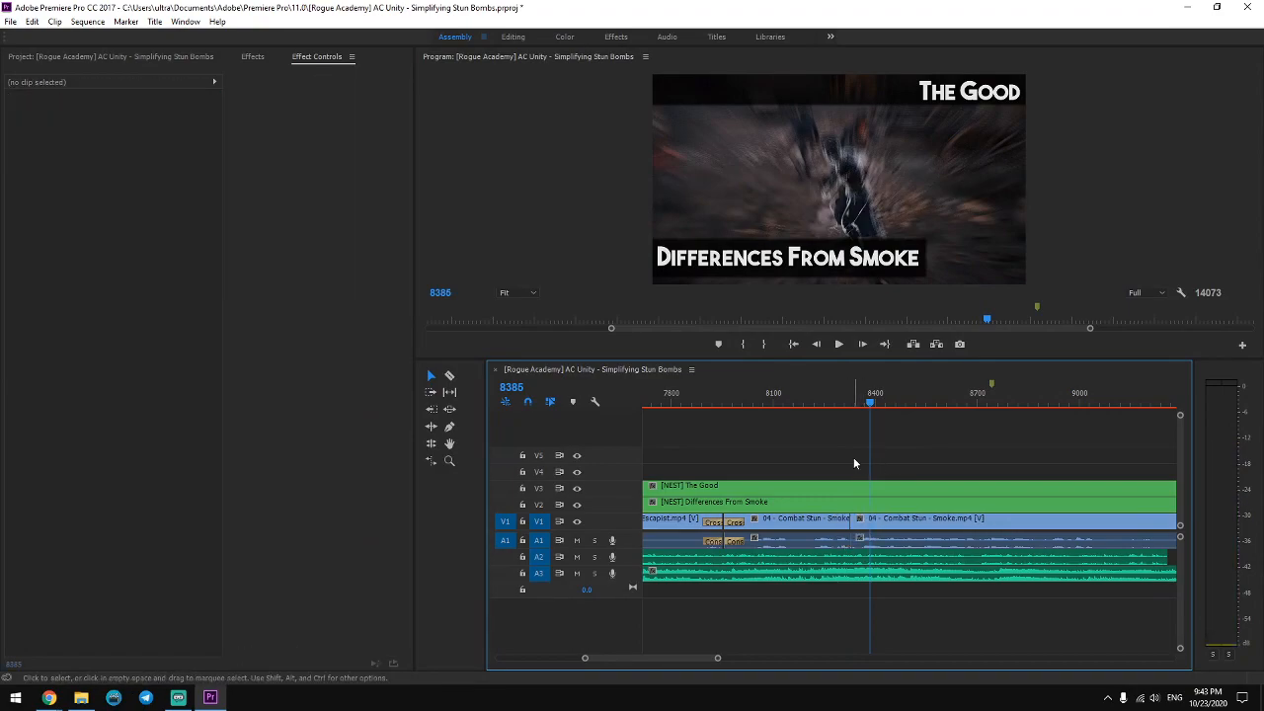
{"action": "key", "text": "shift+k"}
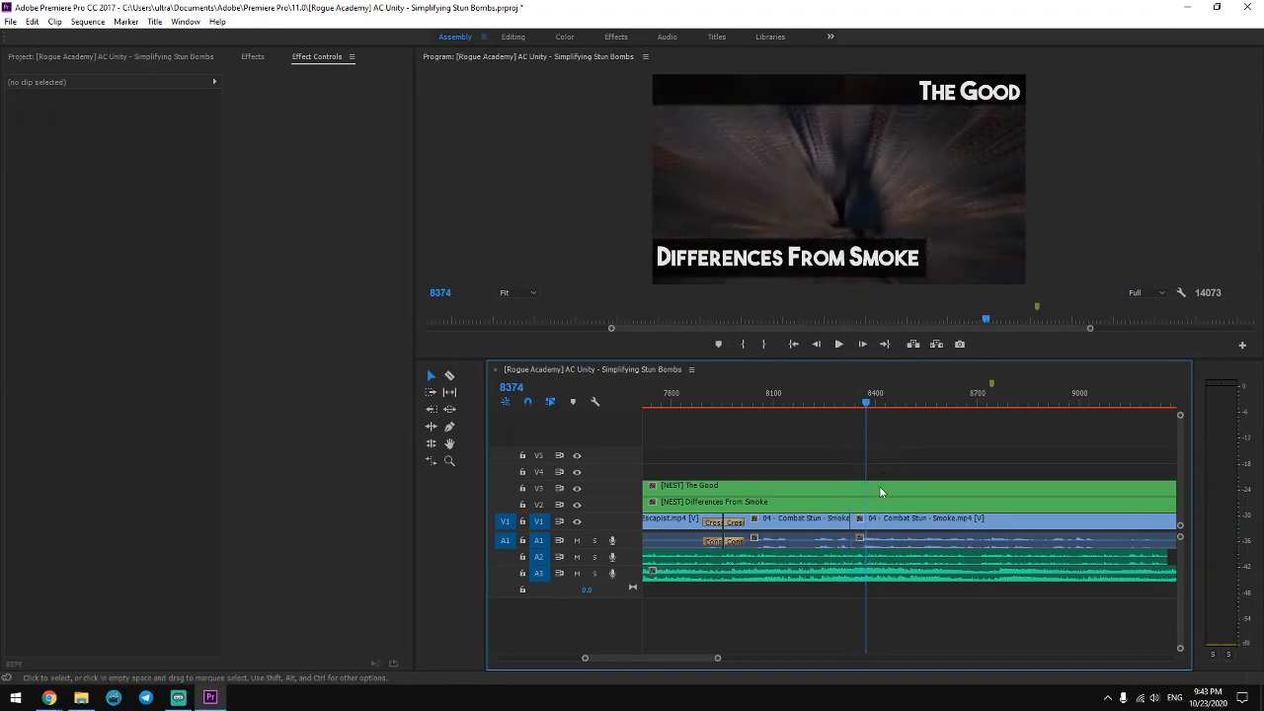
{"action": "left_click_drag", "start_coordinate": [881, 531], "coordinate": [897, 528]}
Add the default video and audio transitions to the end of the first Combat Stun piece and shorten them to 12 frames.
{"action": "left_click", "coordinate": [854, 526]}
{"action": "key", "text": "shift+d"}
{"action": "left_click", "coordinate": [832, 406]}
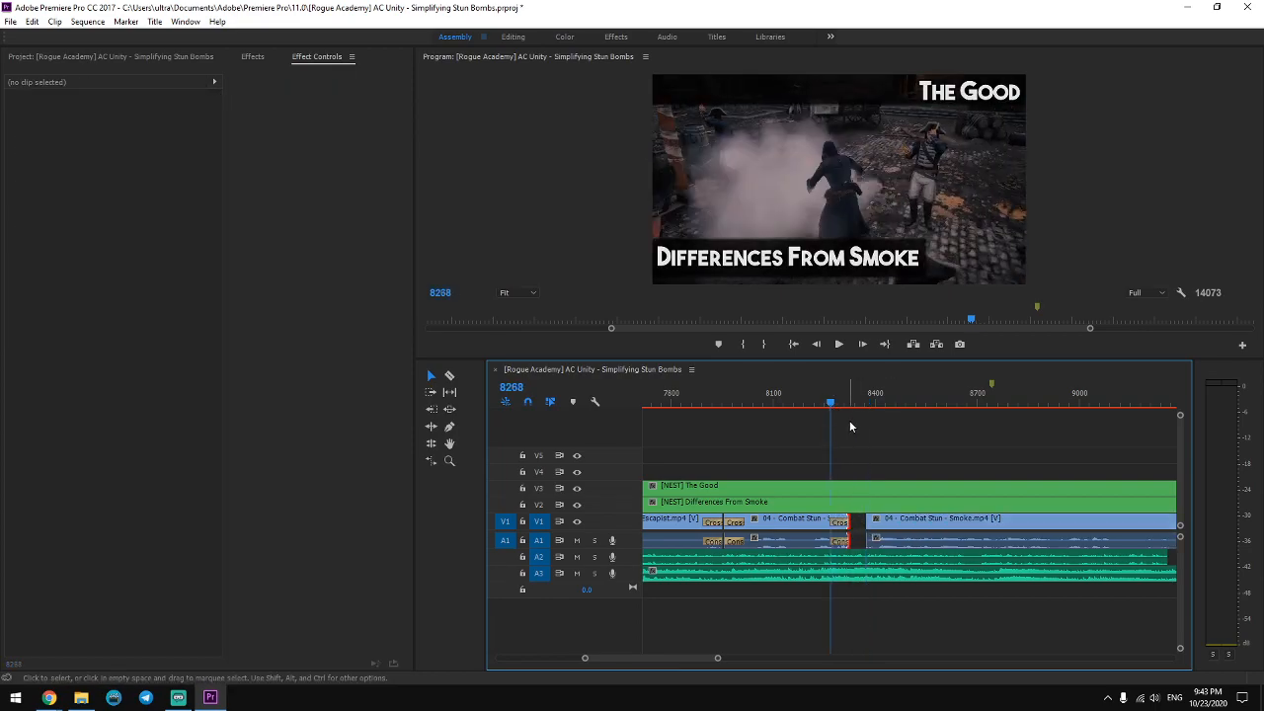
{"action": "key", "text": "equal"}
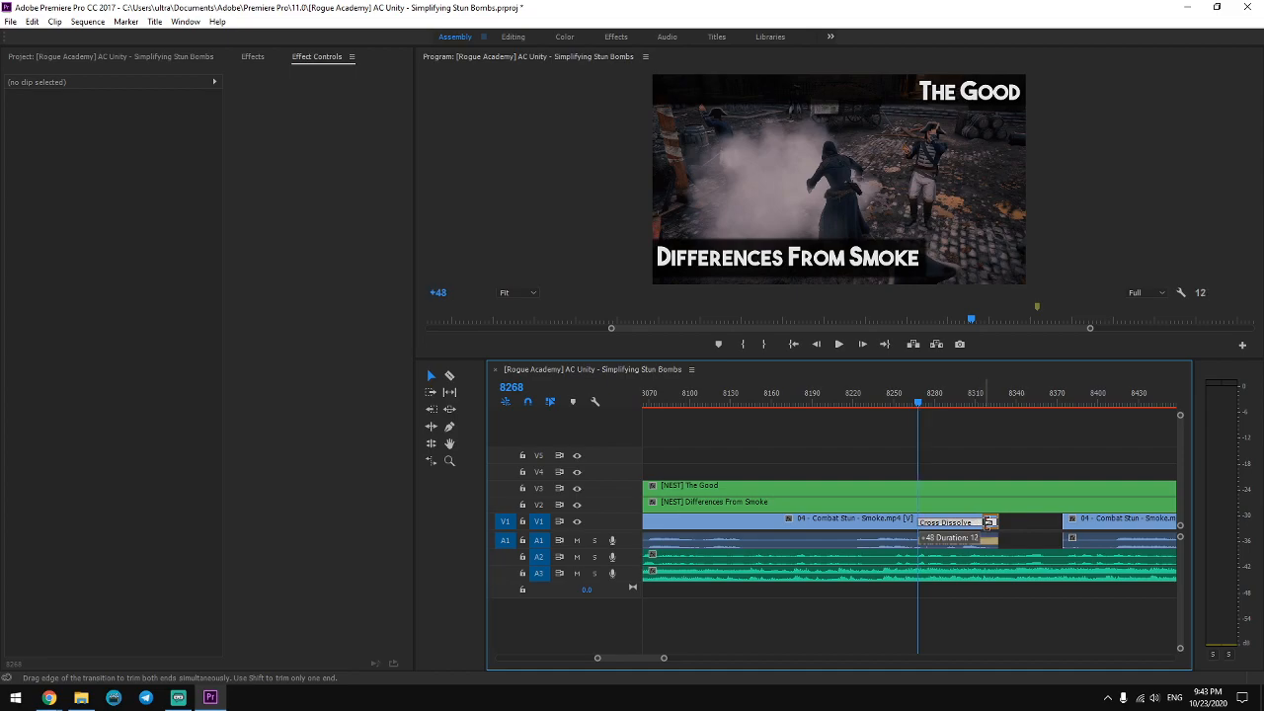
{"action": "left_click_drag", "start_coordinate": [989, 522], "coordinate": [989, 544]}
Add default transitions to the second Combat Stun piece's start, shorten them to about 15 frames, and close the gap.
{"action": "left_click", "coordinate": [1066, 525]}
{"action": "key", "text": "shift+d"}
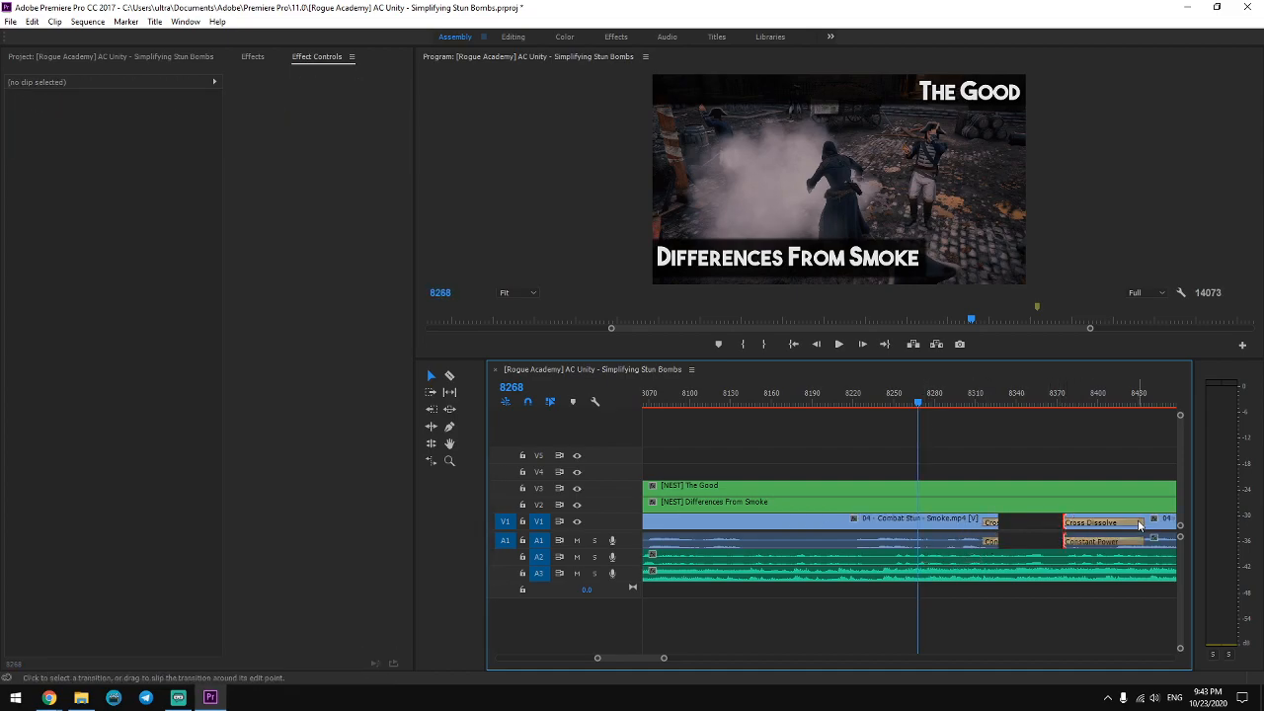
{"action": "left_click_drag", "start_coordinate": [1078, 522], "coordinate": [1078, 522]}
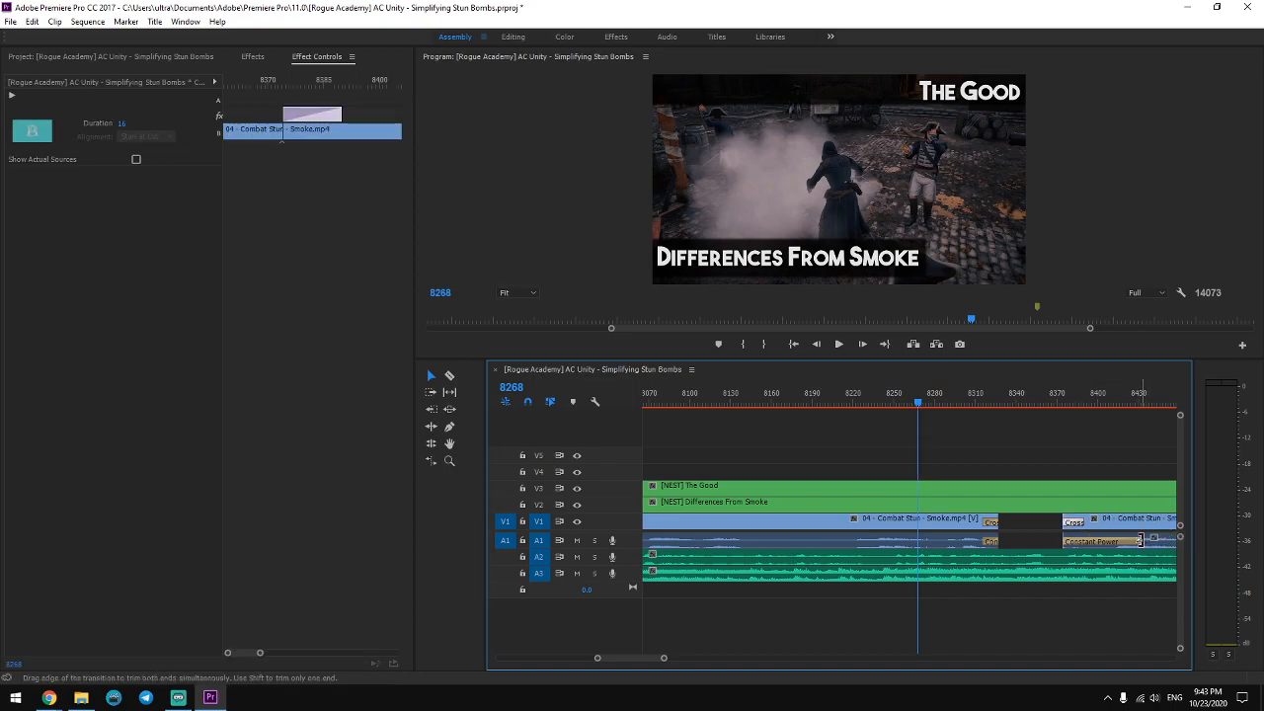
{"action": "left_click_drag", "start_coordinate": [1076, 542], "coordinate": [1077, 542]}
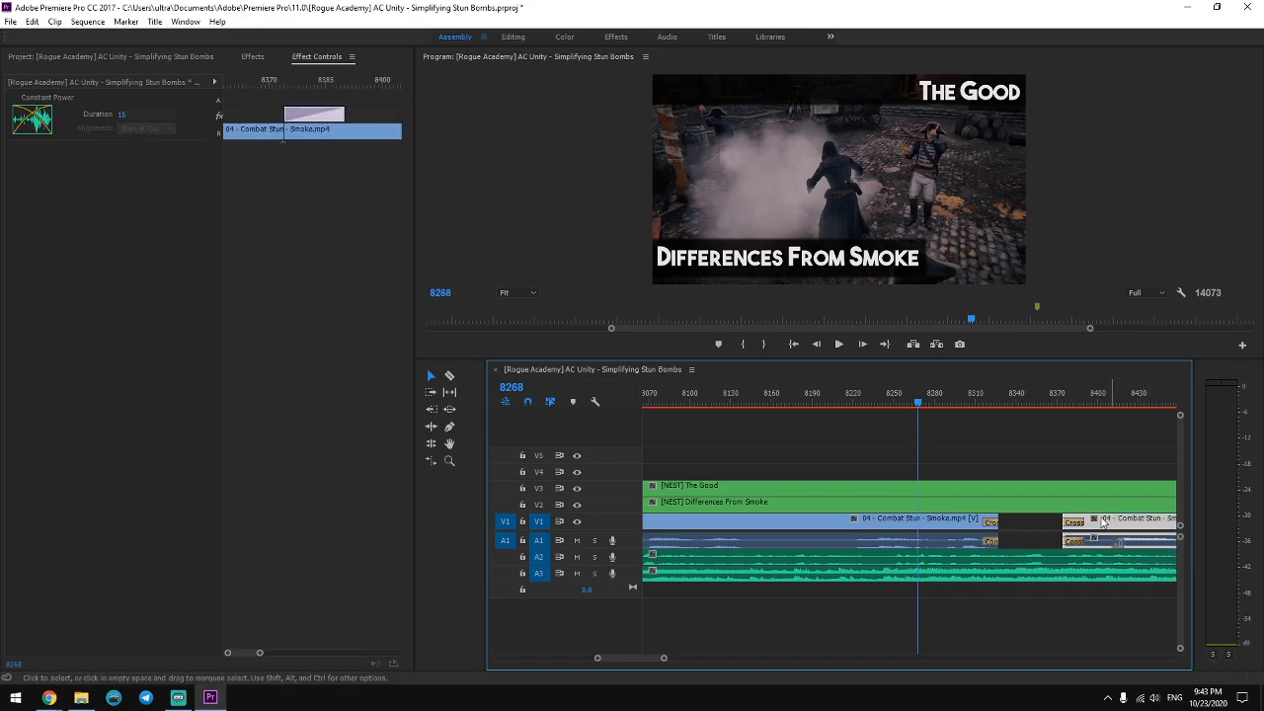
{"action": "key", "text": "space"}
{"action": "left_click", "coordinate": [1037, 451]}
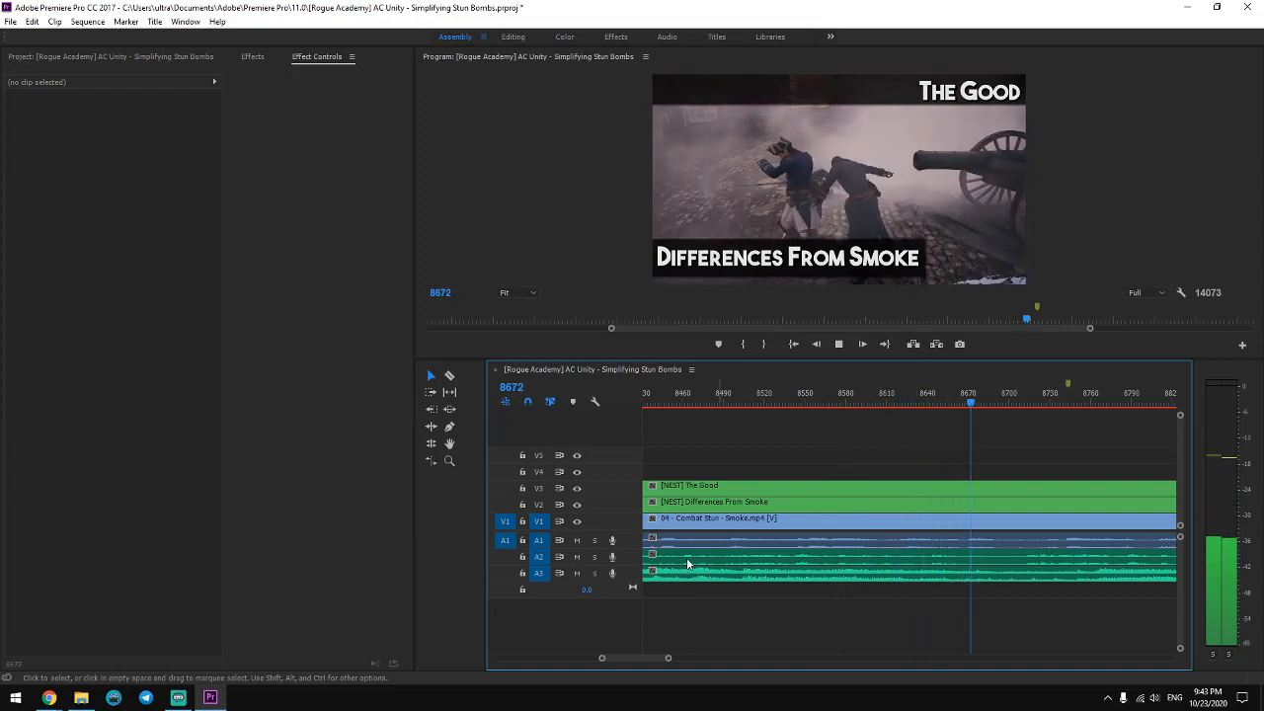
Play the rest of the Combat Stun clip and the earlier Treviso and Great Escapist sections to check the banners.
{"action": "left_click_drag", "start_coordinate": [682, 658], "coordinate": [788, 658]}
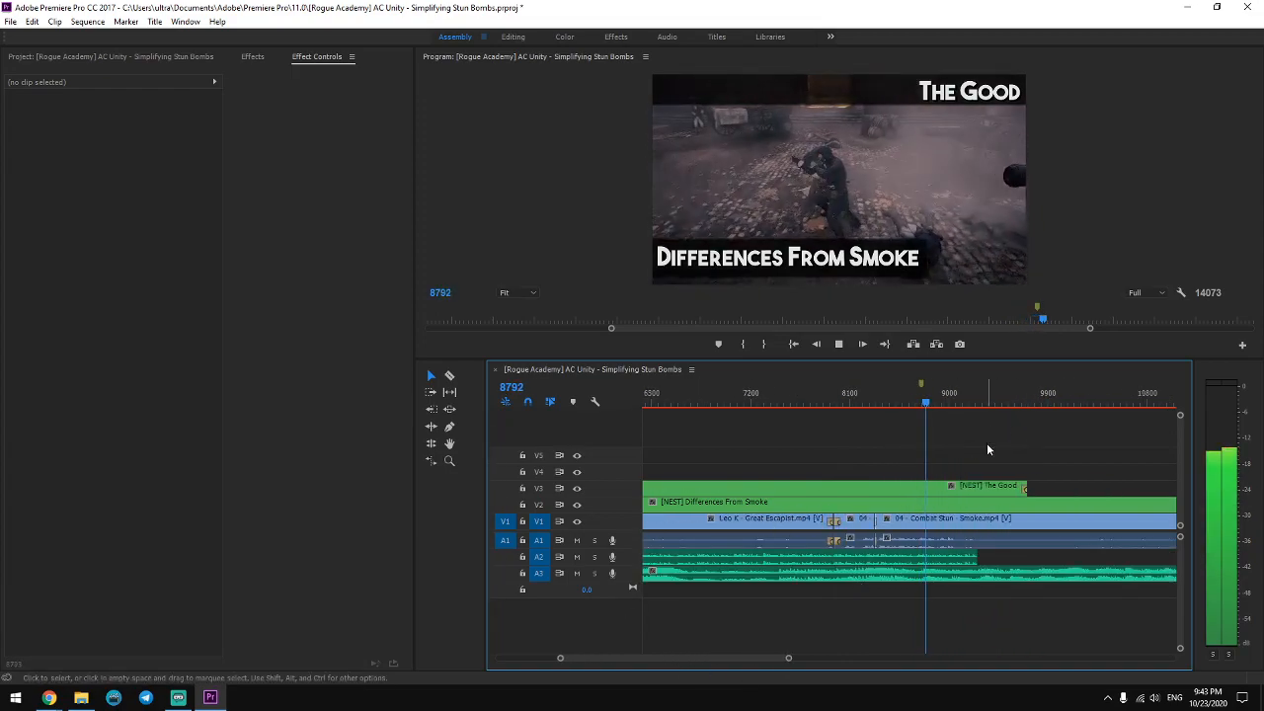
{"action": "key", "text": "space"}
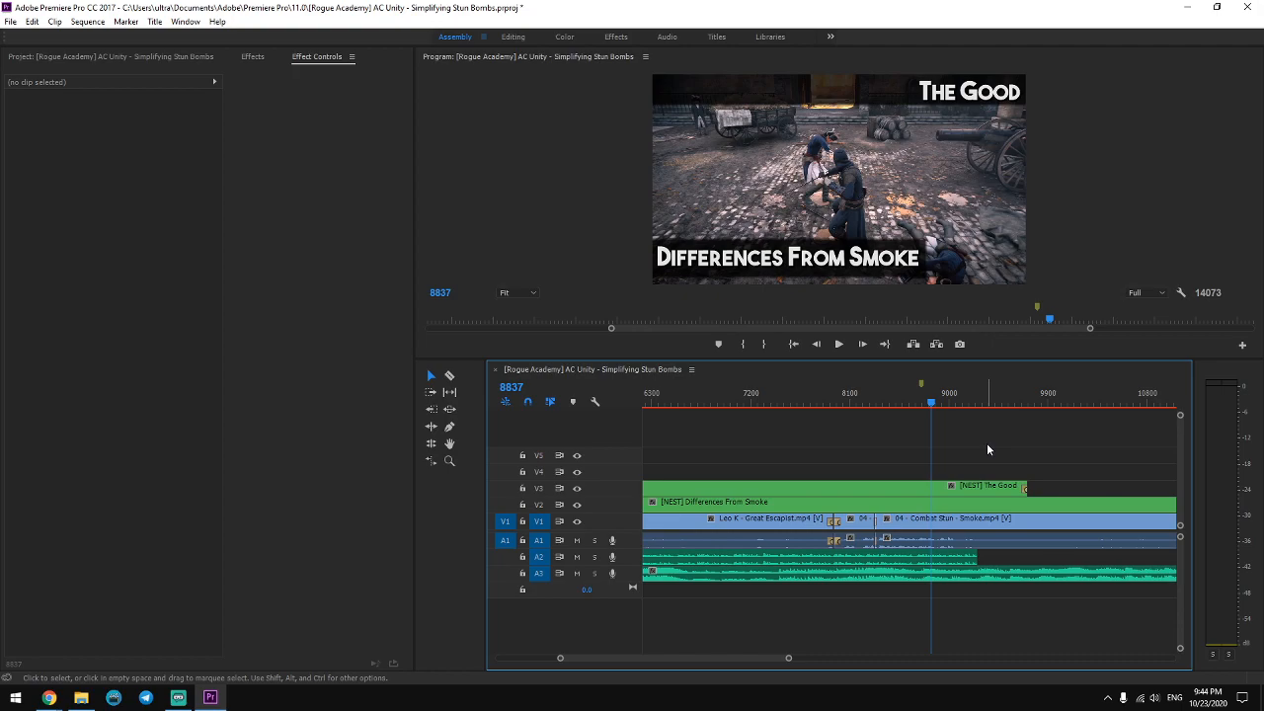
{"action": "key", "text": "space"}
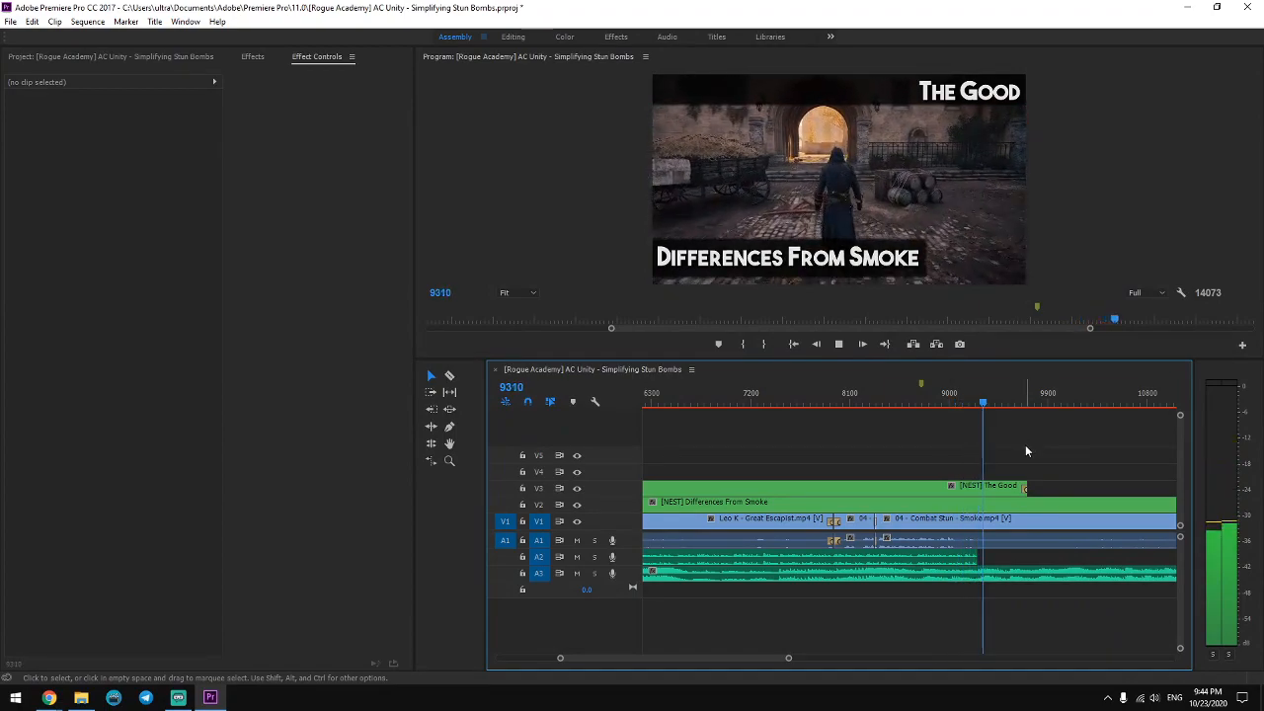
{"action": "key", "text": "space"}
{"action": "left_click", "coordinate": [919, 398]}
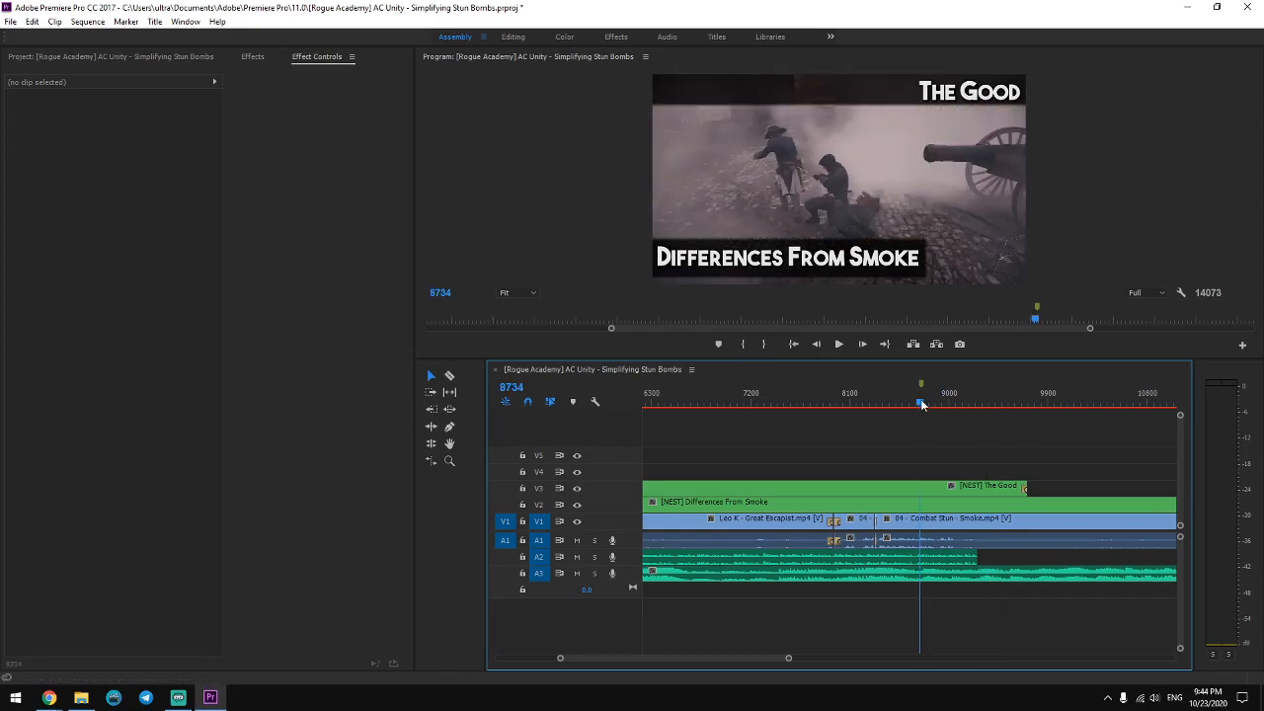
{"action": "key", "text": "backslash"}
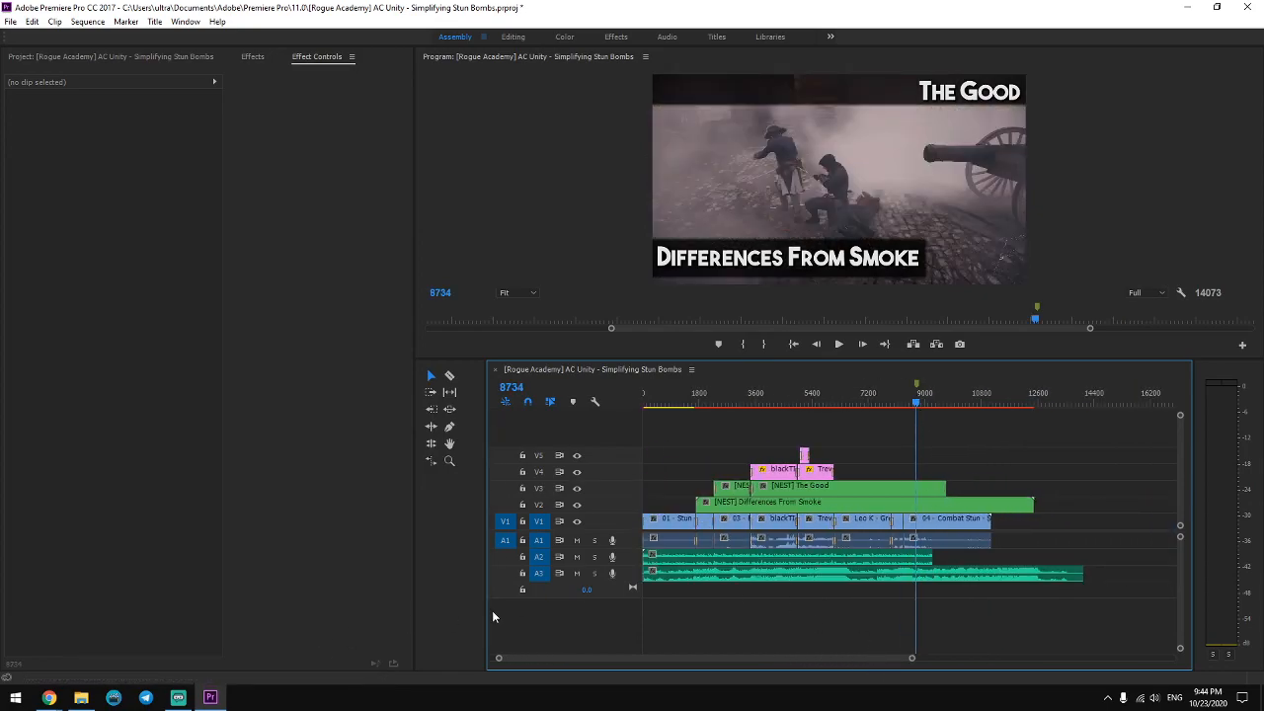
{"action": "left_click", "coordinate": [870, 404]}
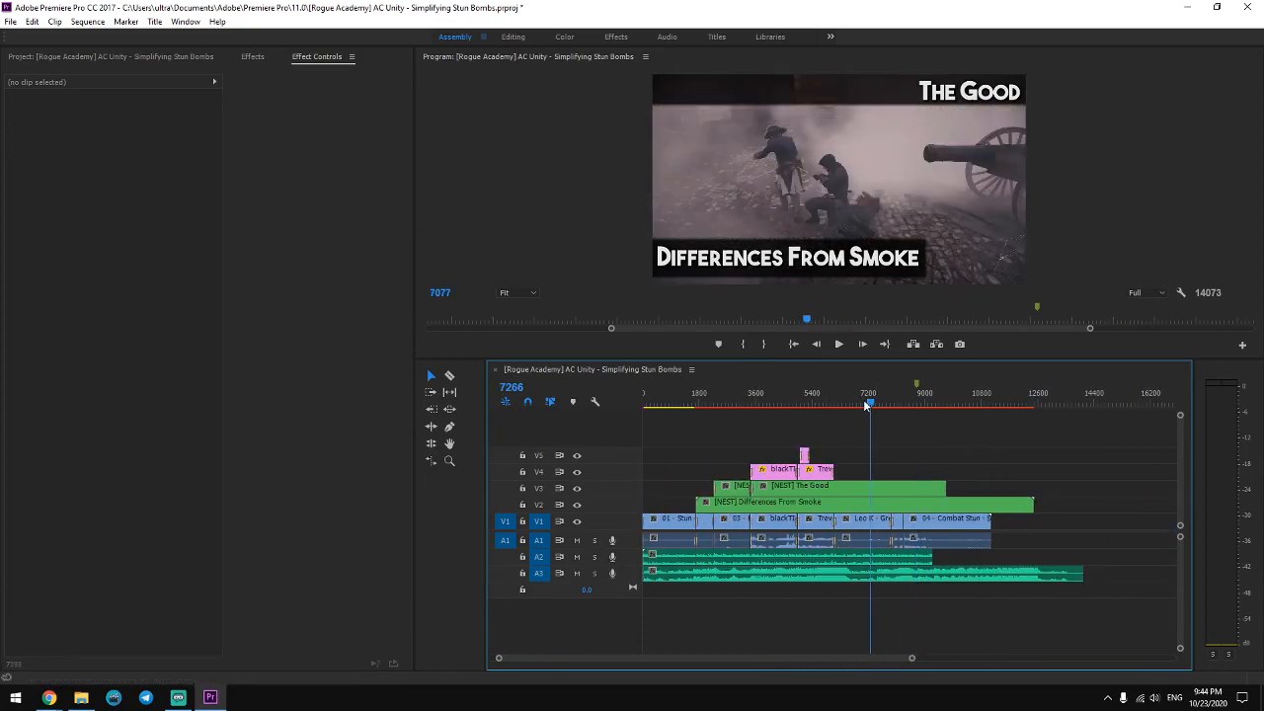
{"action": "key", "text": "space"}
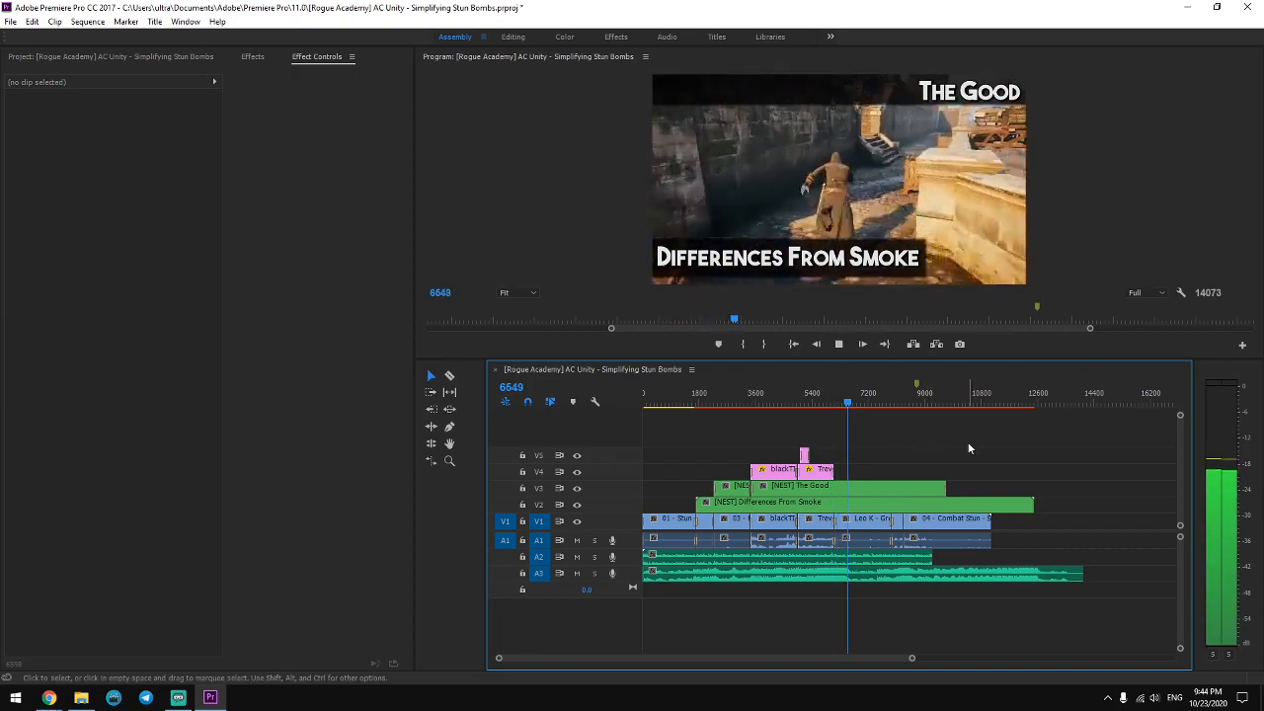
{"action": "key", "text": "space"}
{"action": "key", "text": "space"}
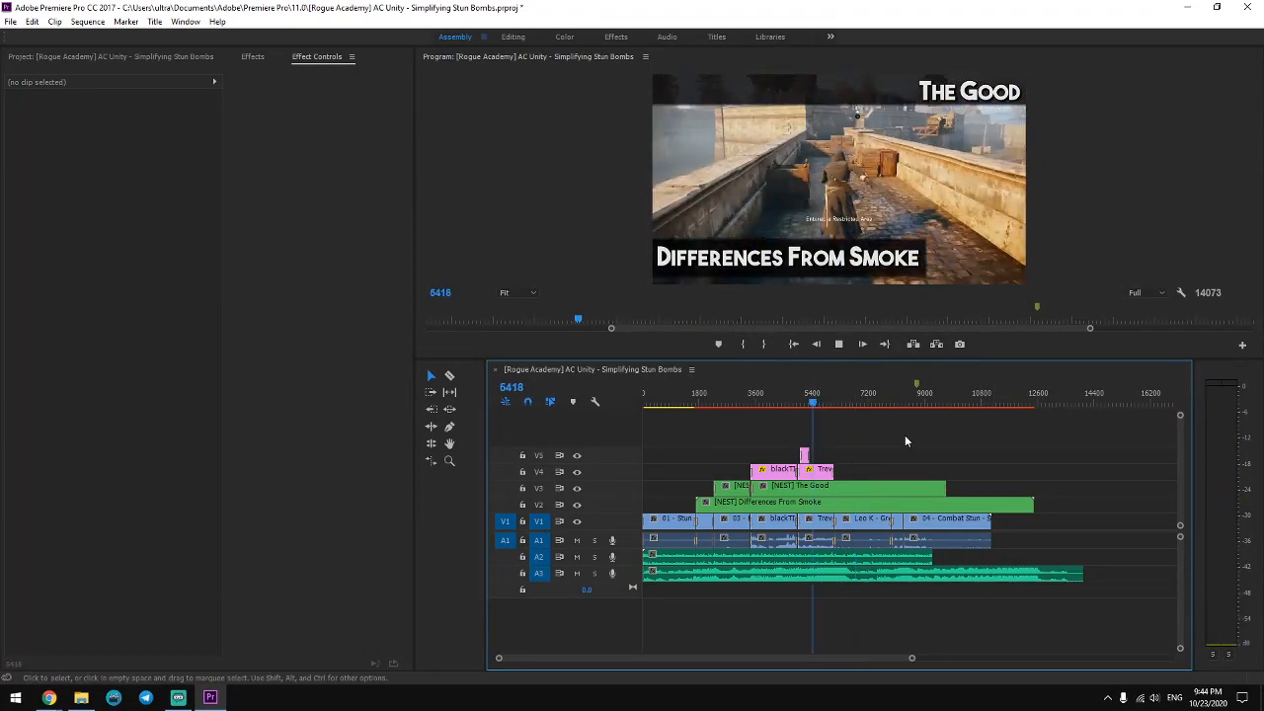
{"action": "key", "text": "space"}
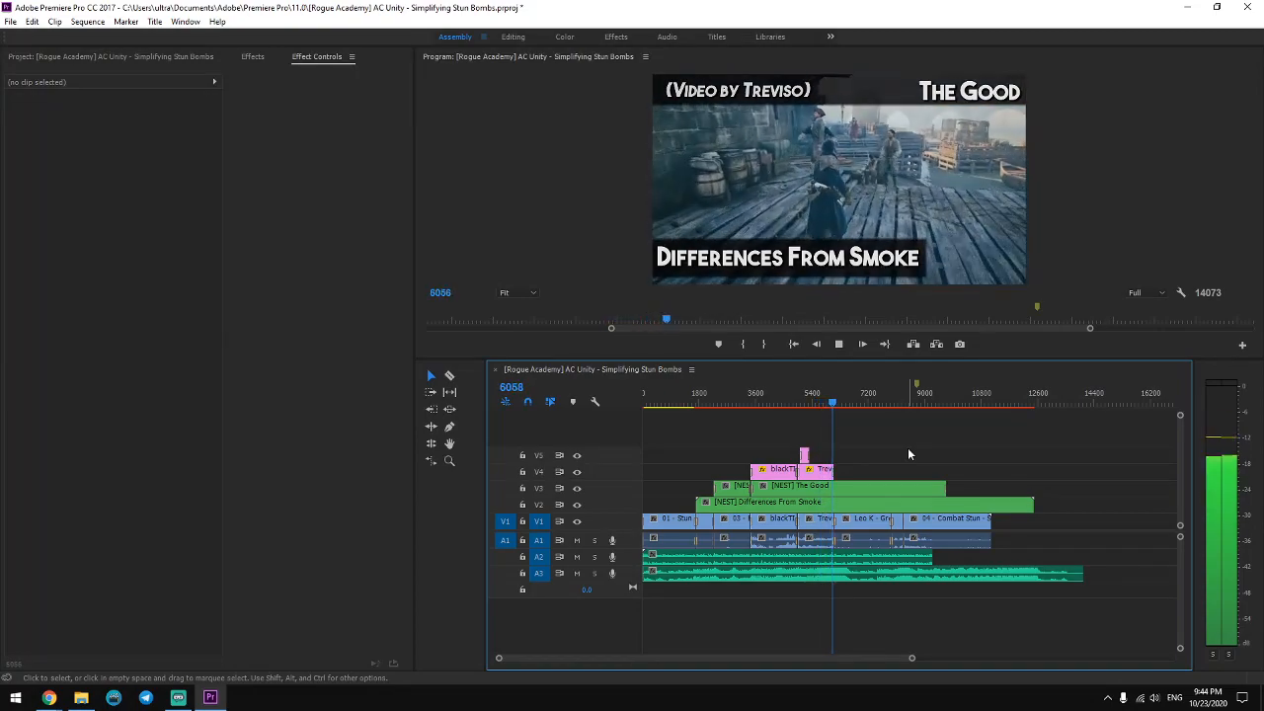
{"action": "key", "text": "space"}
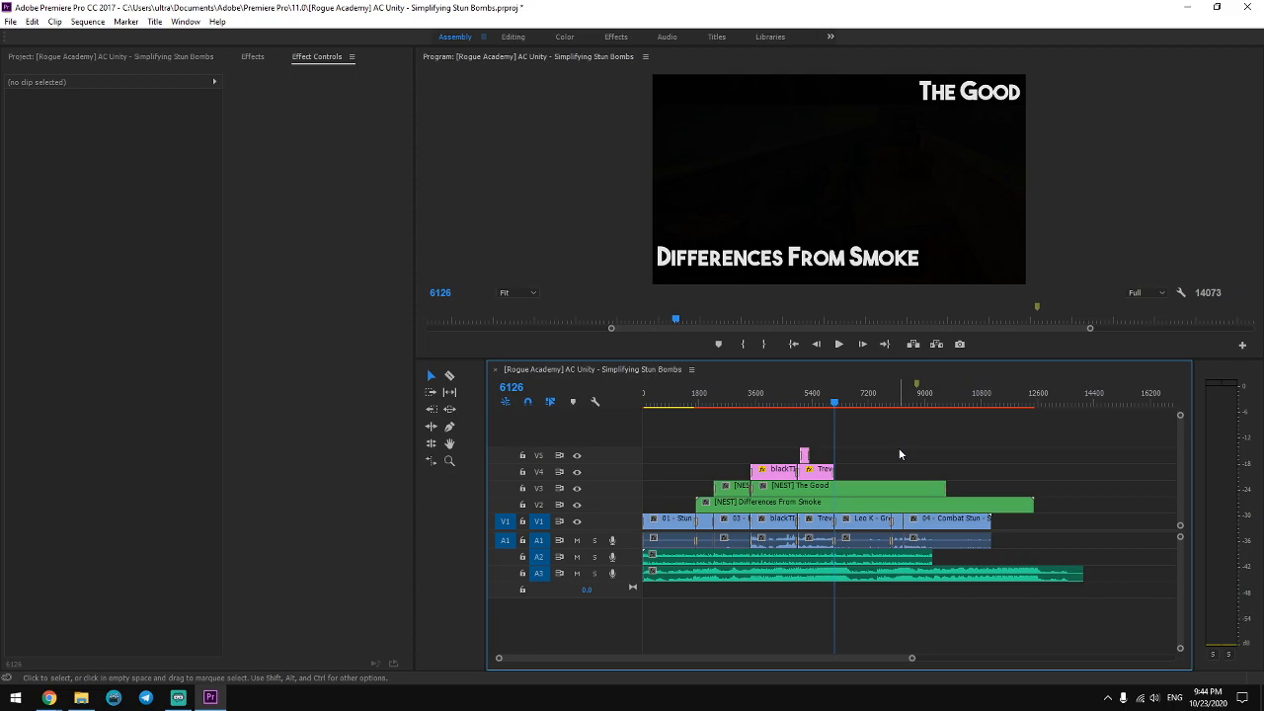
Split the The Good and Differences From Smoke nests at frame 6113, where the Treviso clip ends, and delete the parts after it.
{"action": "key", "text": "="}
{"action": "key", "text": "="}
{"action": "key", "text": "="}
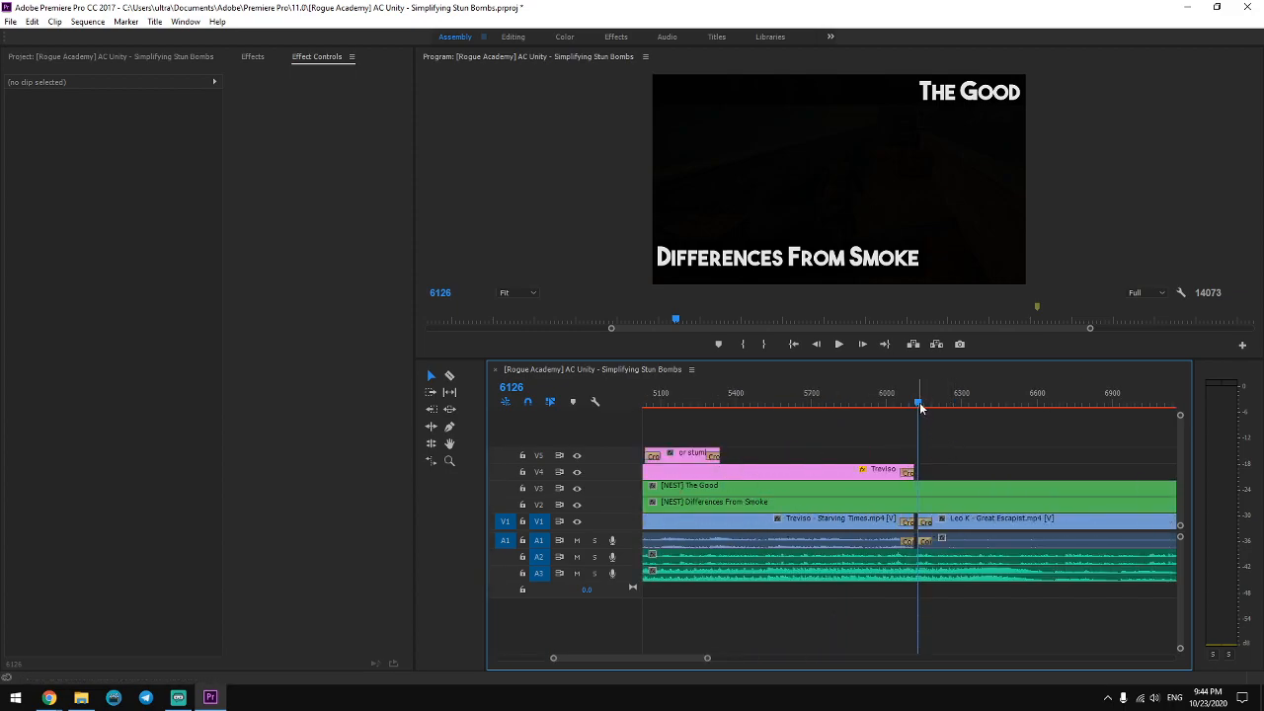
{"action": "key", "text": "Left"}
{"action": "key", "text": "Left"}
{"action": "key", "text": "Left"}
{"action": "key", "text": "Left"}
{"action": "key", "text": "Left"}
{"action": "key", "text": "Left"}
{"action": "key", "text": "Left"}
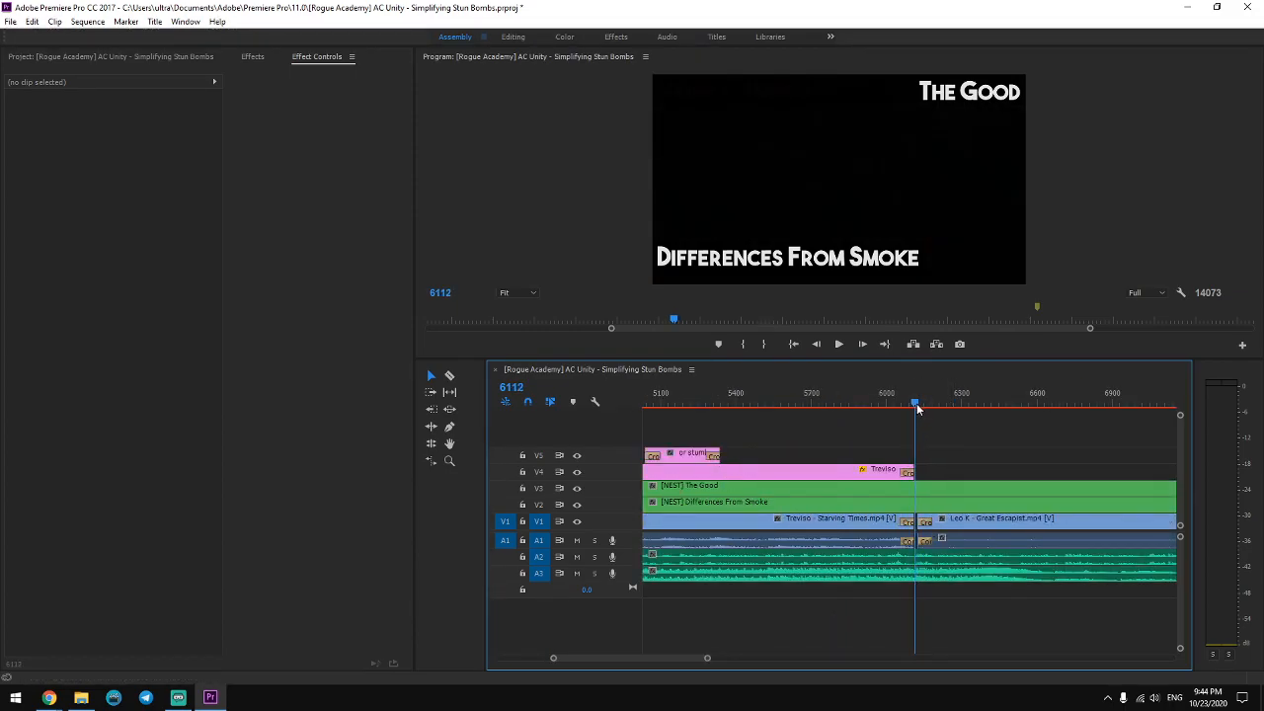
{"action": "key", "text": "c"}
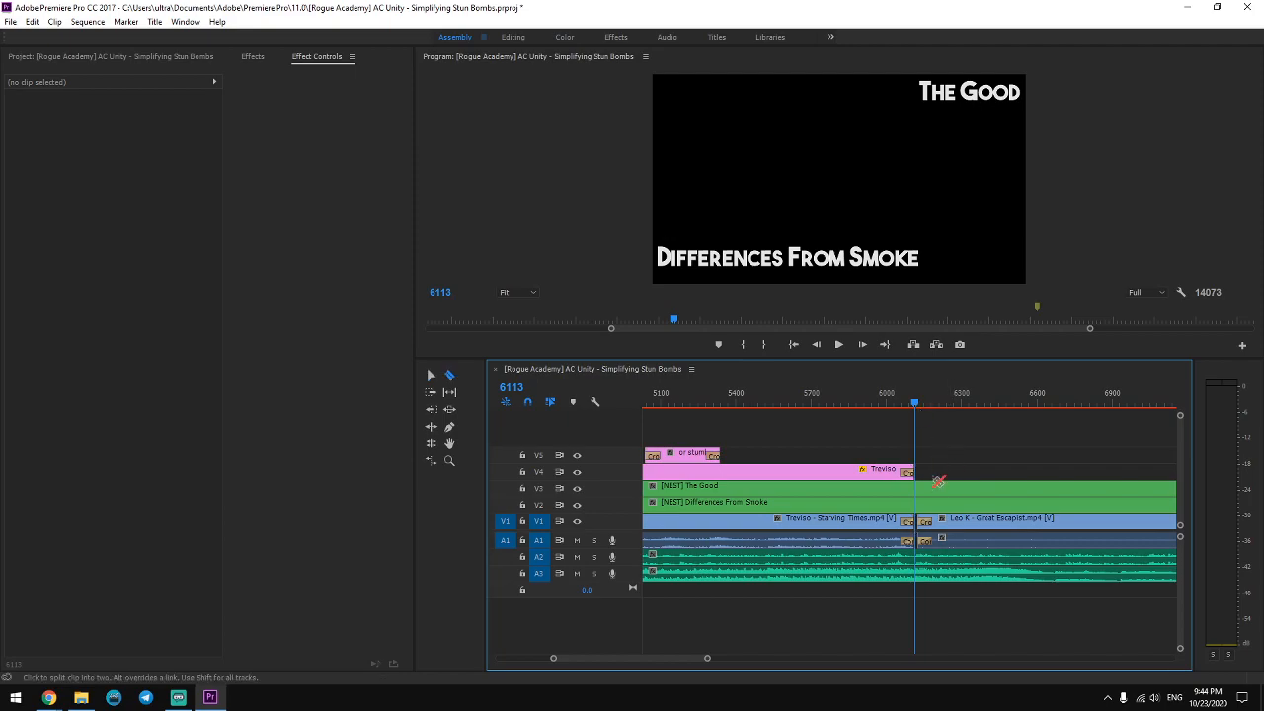
{"action": "left_click", "coordinate": [916, 487]}
{"action": "left_click", "coordinate": [916, 503]}
{"action": "key", "text": "v"}
{"action": "left_click_drag", "start_coordinate": [953, 462], "coordinate": [978, 484]}
{"action": "key", "text": "Delete"}
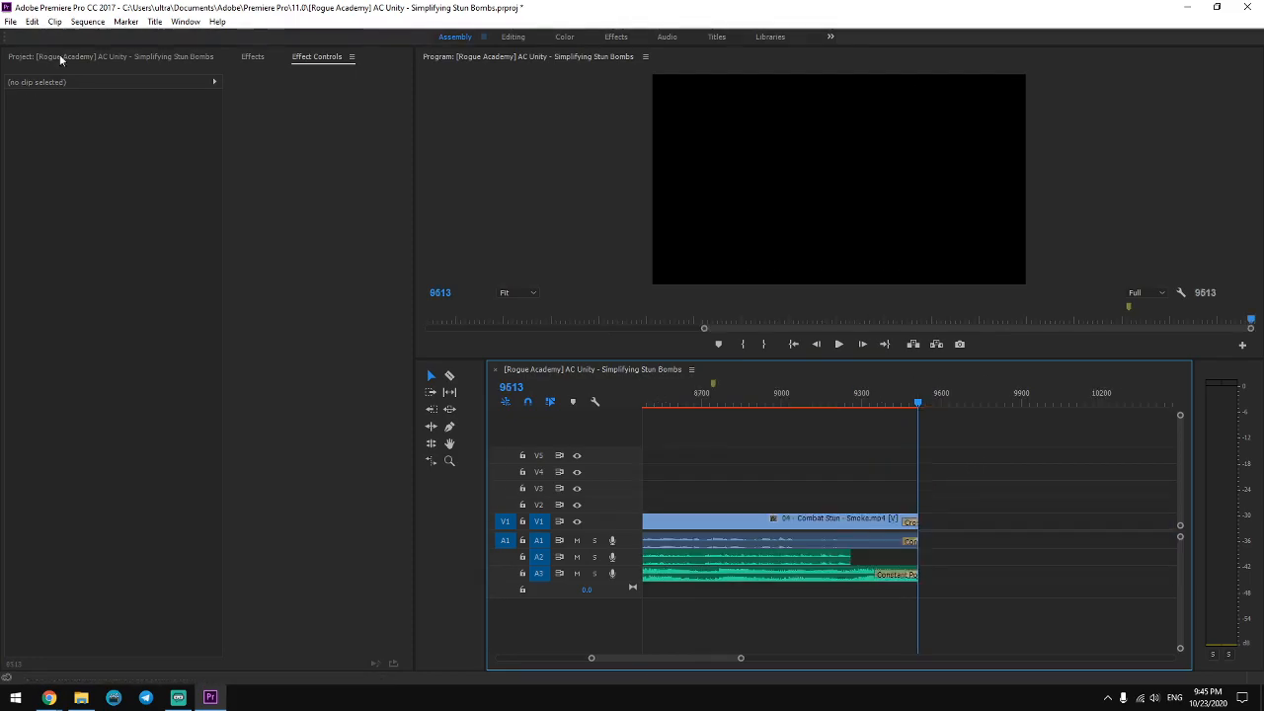
Review the project's media list and the full sequence, then locate and play the join between the two Combat Stun pieces.
{"action": "left_click", "coordinate": [61, 58]}
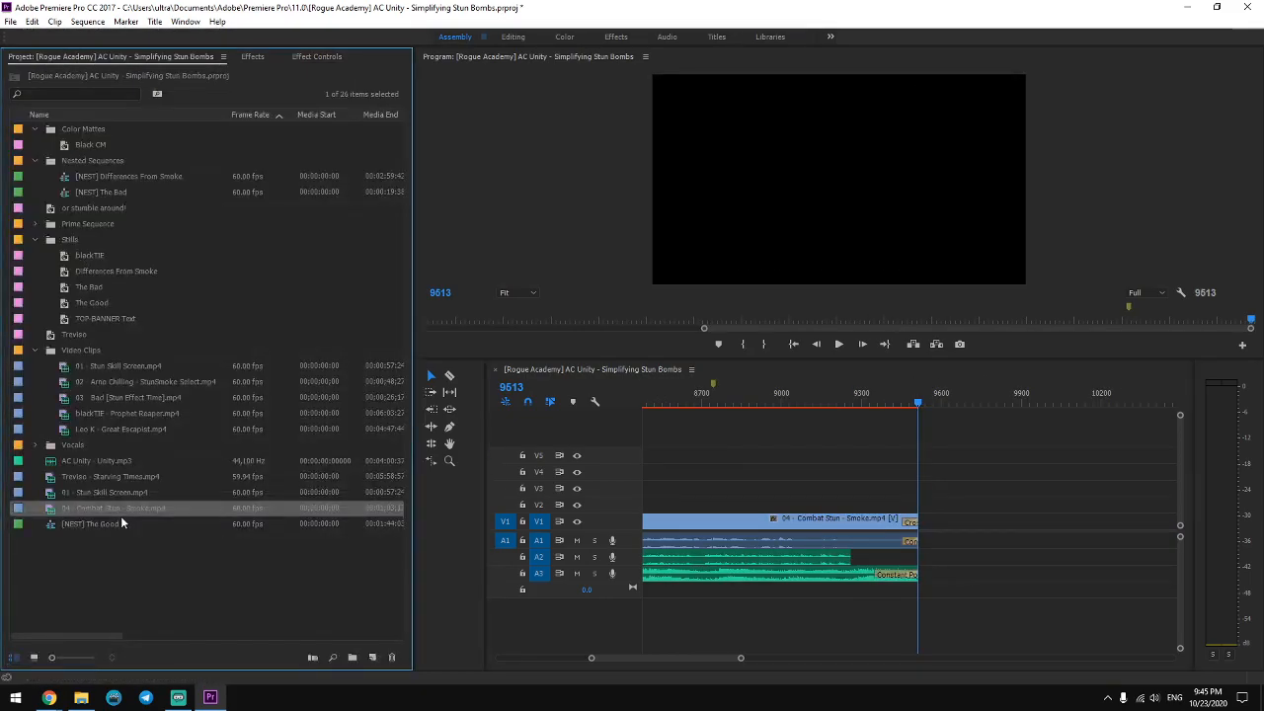
{"action": "left_click", "coordinate": [989, 537]}
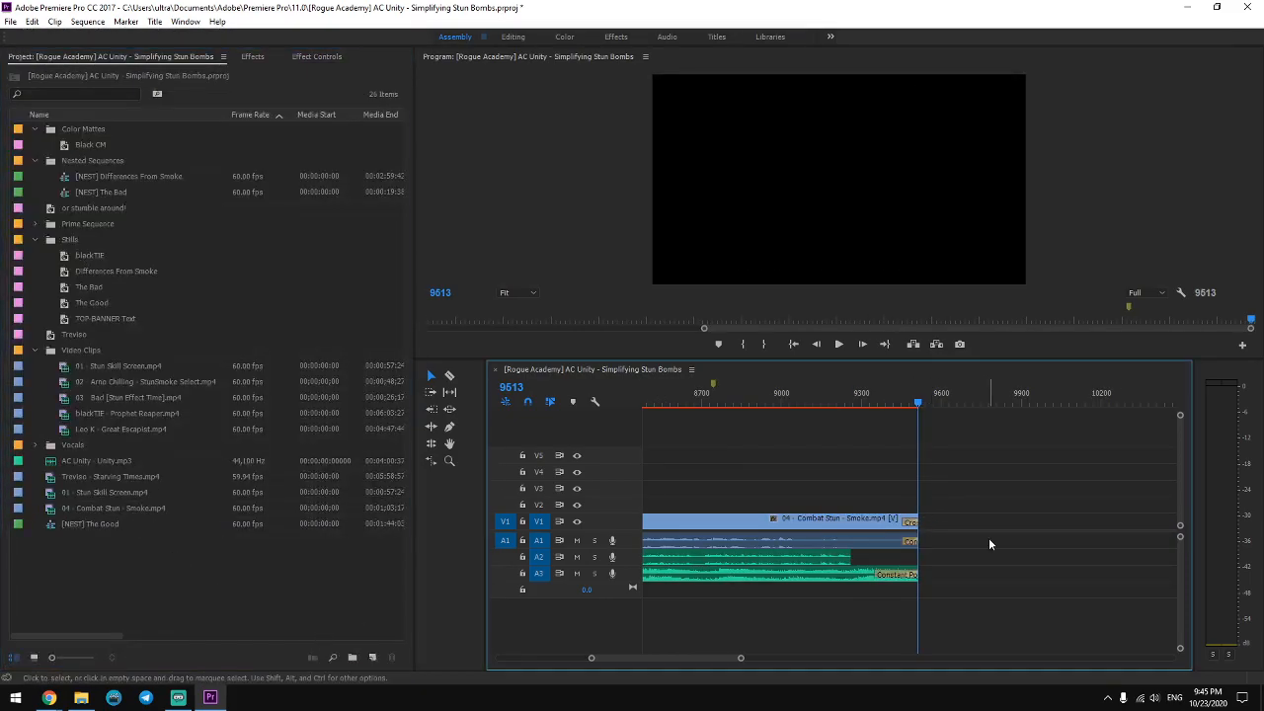
{"action": "key", "text": "backslash"}
{"action": "key", "text": "minus"}
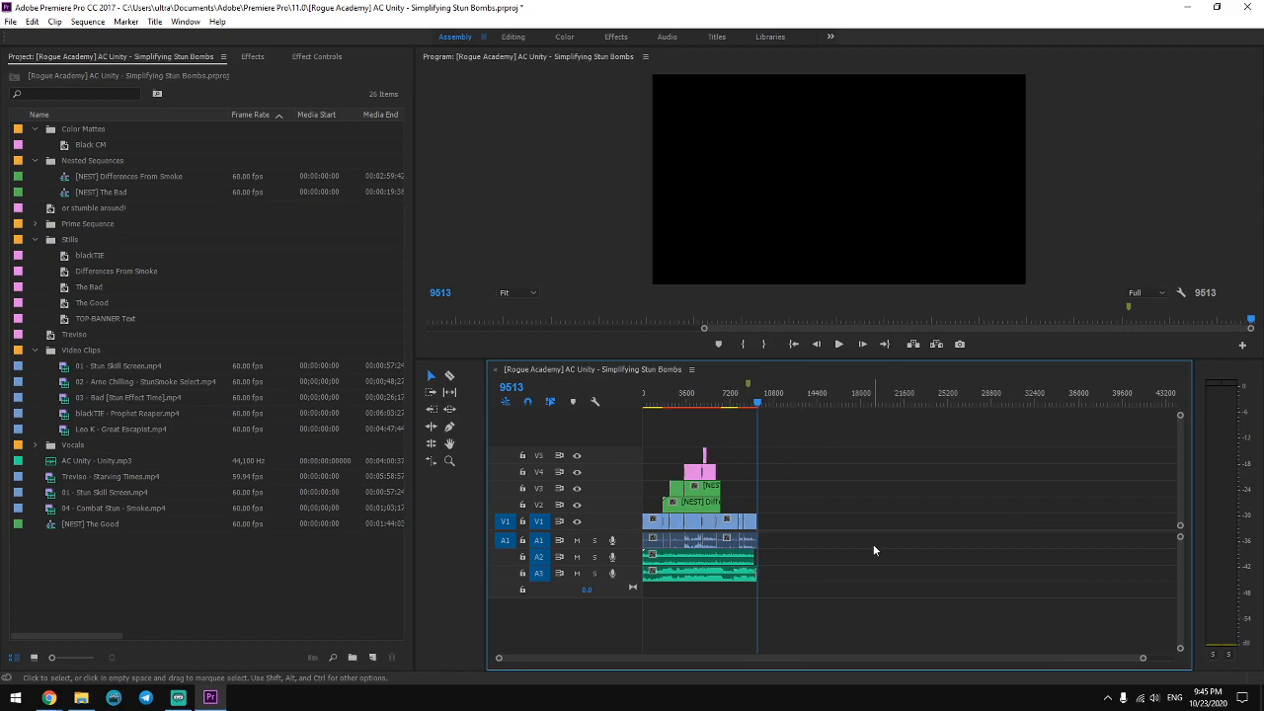
{"action": "left_click", "coordinate": [732, 404]}
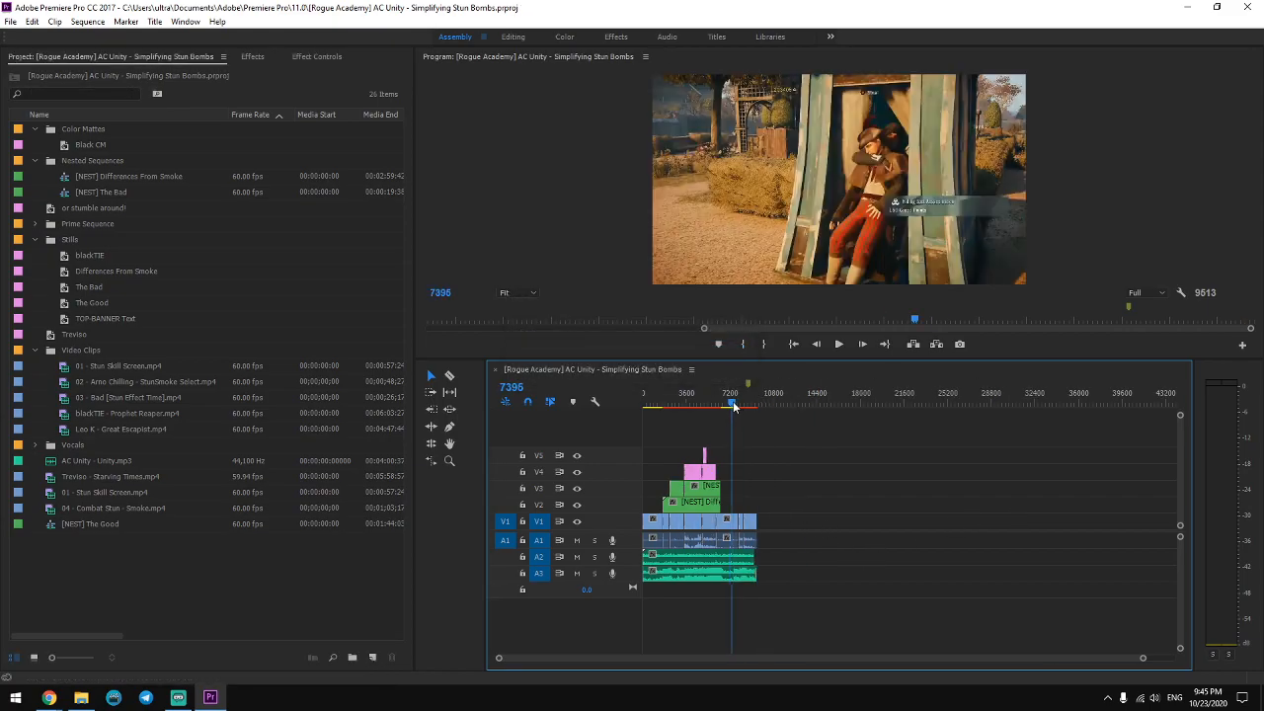
{"action": "key", "text": "equal"}
{"action": "key", "text": "equal"}
{"action": "key", "text": "equal"}
{"action": "left_click", "coordinate": [989, 404]}
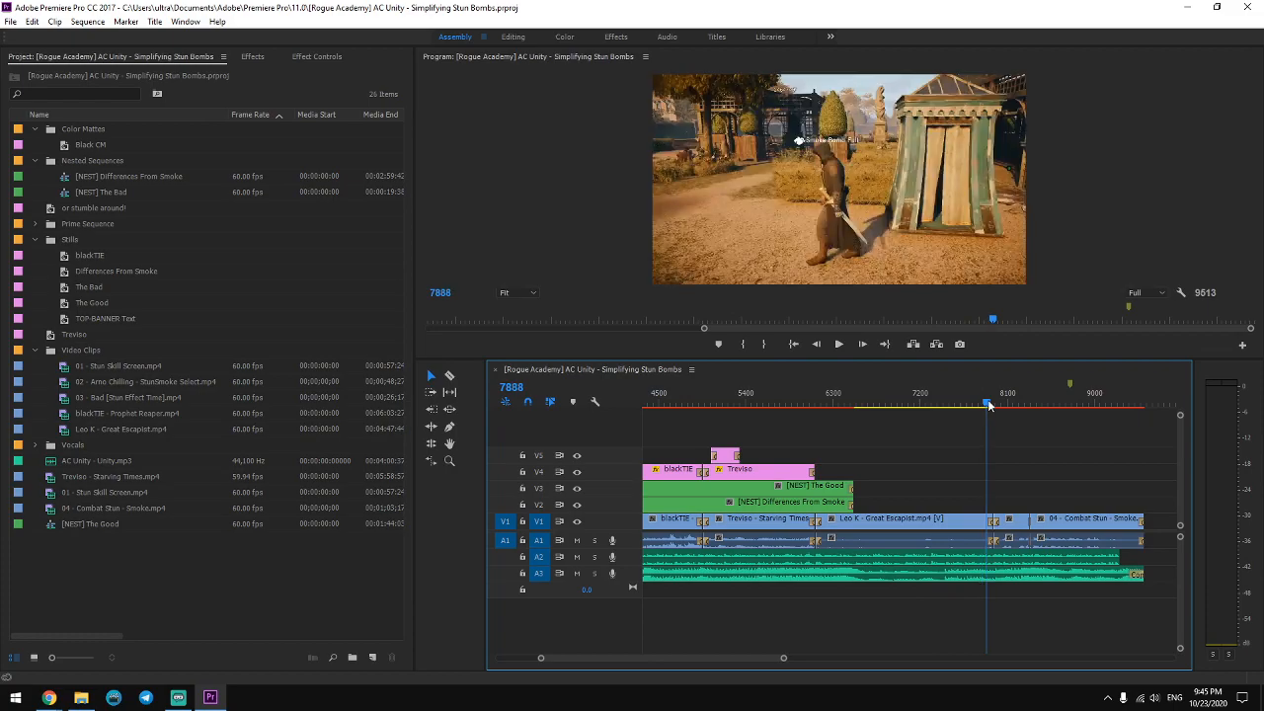
{"action": "left_click_drag", "start_coordinate": [989, 404], "coordinate": [1023, 404]}
{"action": "key", "text": "equal"}
{"action": "key", "text": "equal"}
{"action": "key", "text": "equal"}
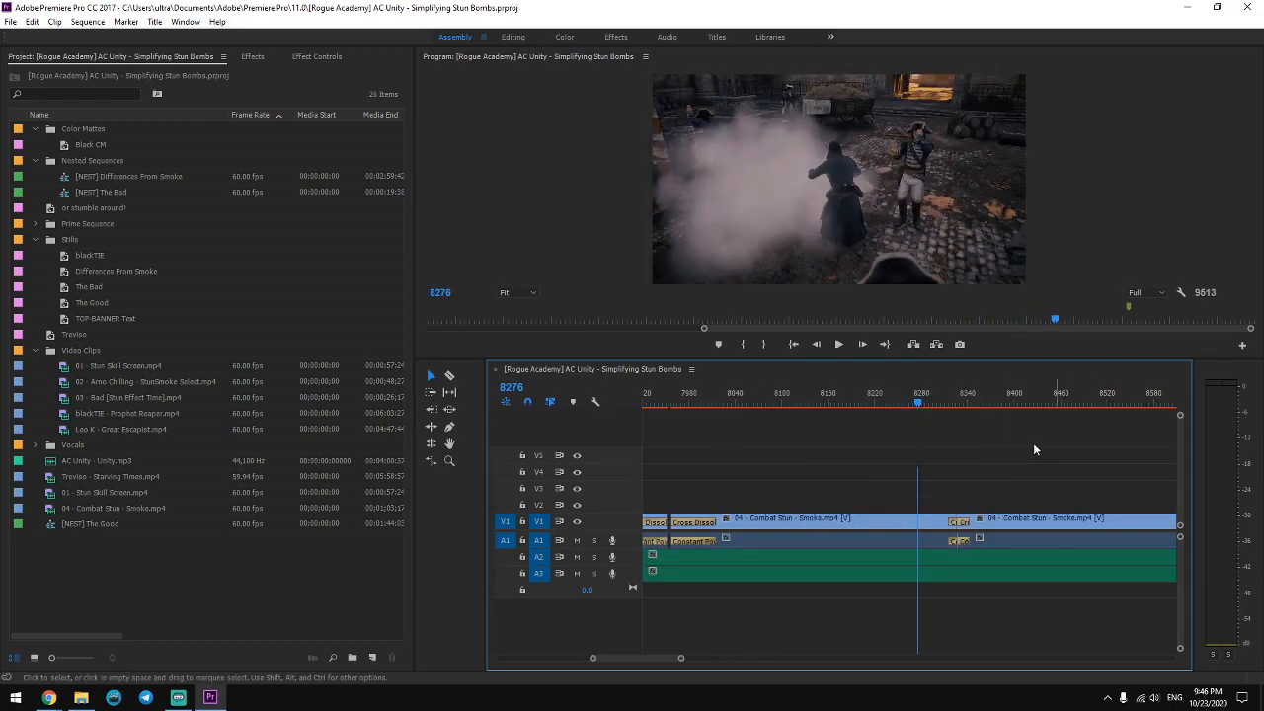
{"action": "key", "text": "space"}
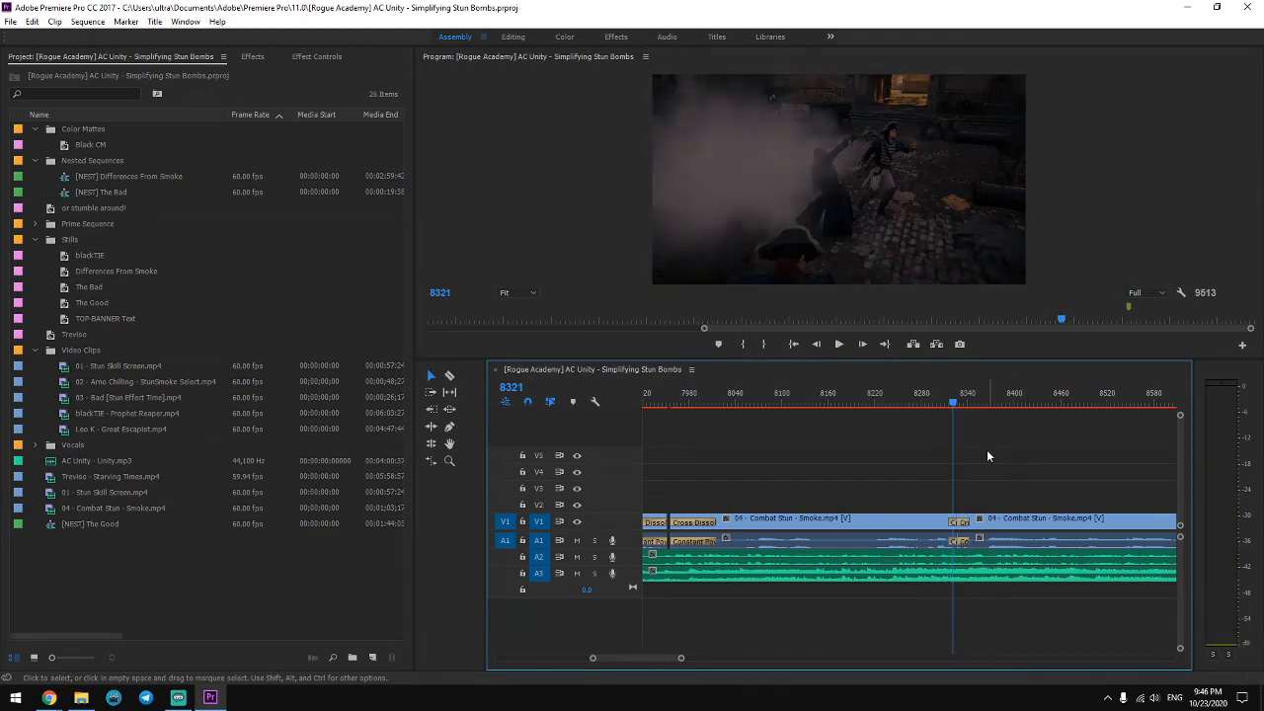
Stop playback near the join between the two Combat Stun pieces and step back frame by frame to frame 8284.
{"action": "key", "text": "space"}
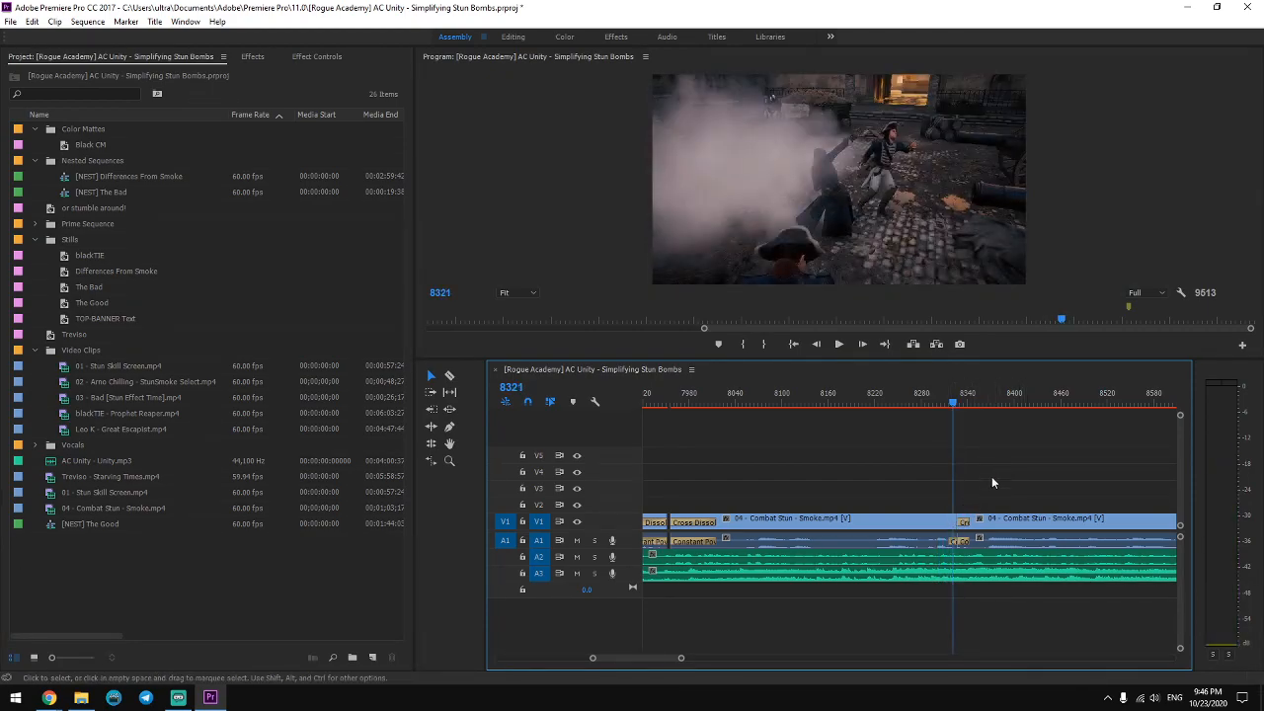
{"action": "key", "text": "Left"}
{"action": "key", "text": "Left"}
{"action": "key", "text": "Left"}
{"action": "key", "text": "Left"}
{"action": "key", "text": "Left"}
{"action": "key", "text": "Left"}
{"action": "key", "text": "Left"}
{"action": "key", "text": "Left"}
{"action": "key", "text": "Left"}
{"action": "key", "text": "Left"}
{"action": "key", "text": "Left"}
{"action": "key", "text": "Left"}
{"action": "key", "text": "Left"}
{"action": "key", "text": "Left"}
{"action": "key", "text": "Left"}
{"action": "key", "text": "Left"}
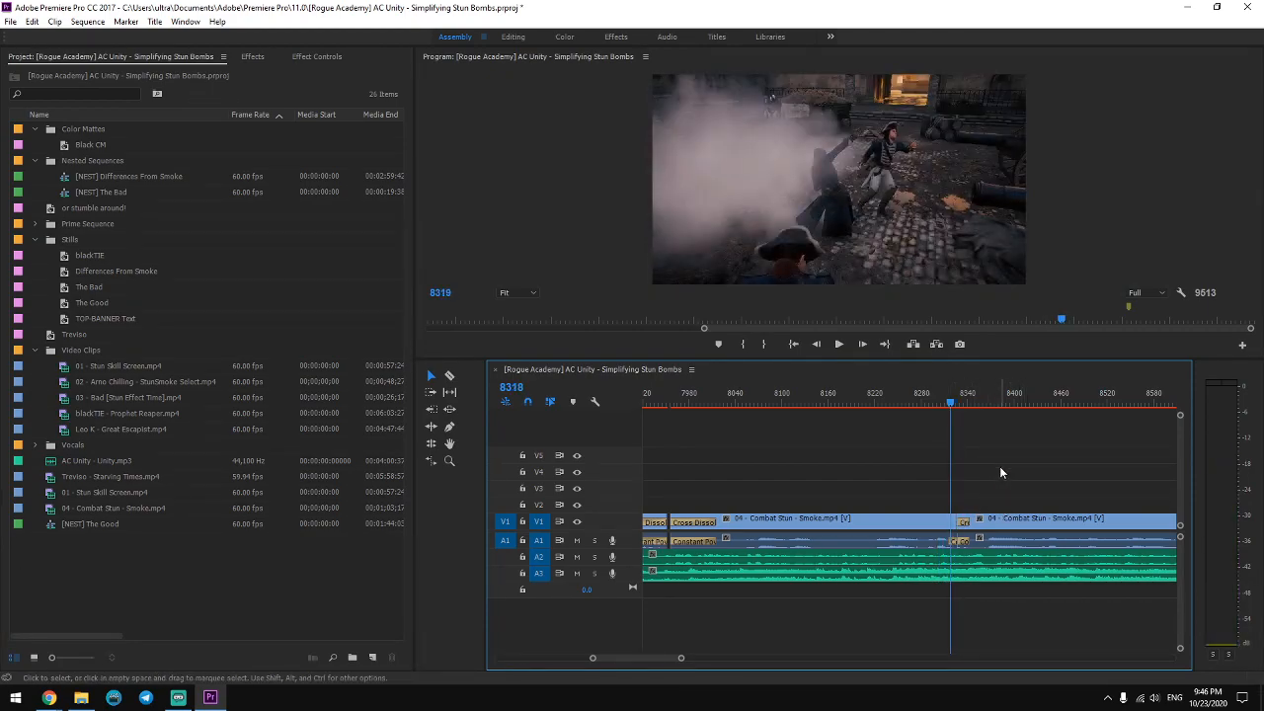
{"action": "key", "text": "Left"}
{"action": "key", "text": "Left"}
{"action": "key", "text": "Left"}
{"action": "key", "text": "Left"}
{"action": "key", "text": "Left"}
{"action": "key", "text": "Left"}
{"action": "key", "text": "Left"}
{"action": "key", "text": "Left"}
{"action": "key", "text": "Left"}
{"action": "key", "text": "Left"}
{"action": "key", "text": "Left"}
{"action": "key", "text": "Left"}
{"action": "key", "text": "Left"}
{"action": "key", "text": "Left"}
{"action": "key", "text": "Left"}
{"action": "key", "text": "Left"}
{"action": "key", "text": "Left"}
{"action": "key", "text": "Left"}
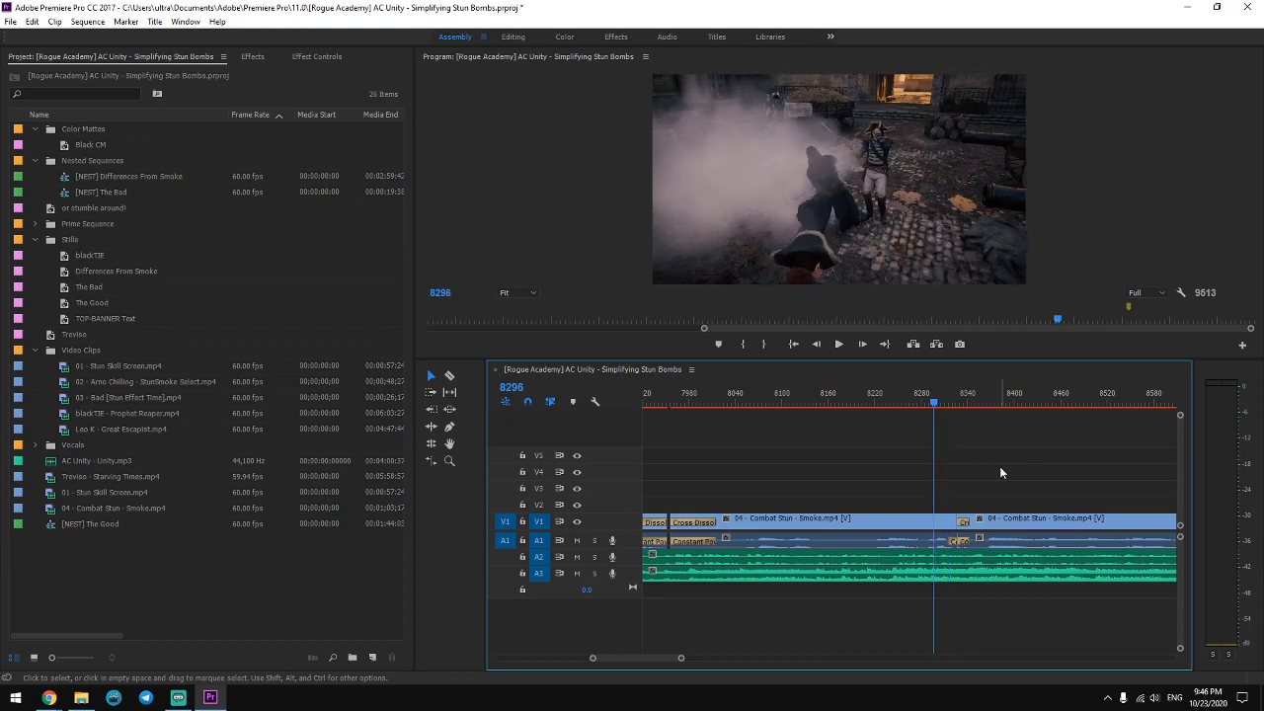
{"action": "key", "text": "Right"}
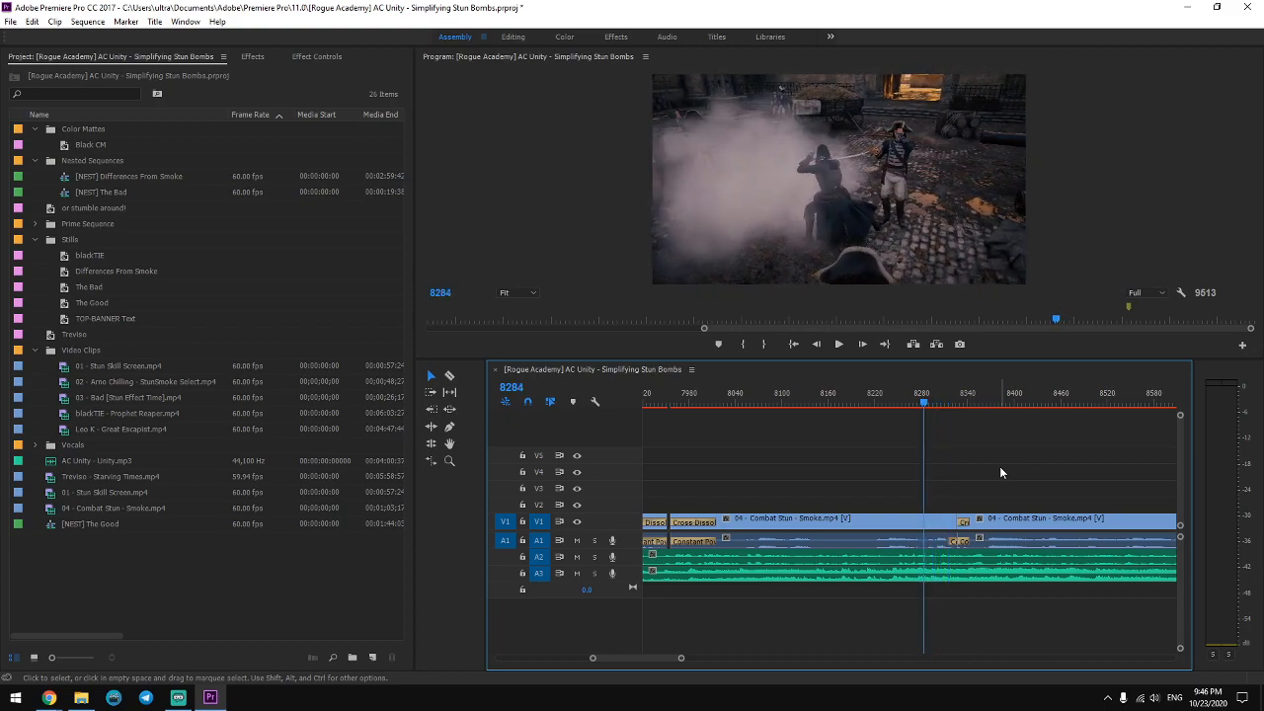
Enlarge the program view and examine the Combat Stun smoke fight frame by frame, forward to 8294 and back past 8265.
{"action": "key", "text": "shift+grave"}
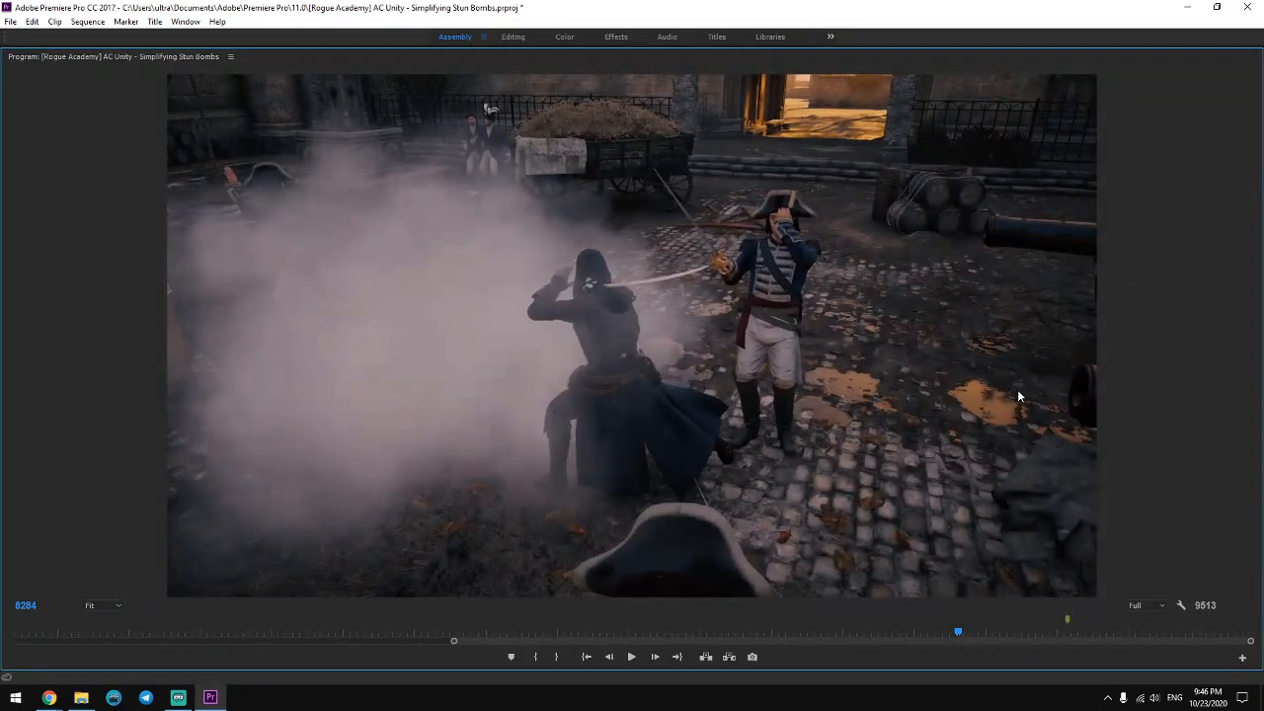
{"action": "key", "text": "Right"}
{"action": "key", "text": "Right"}
{"action": "key", "text": "Right"}
{"action": "key", "text": "Right"}
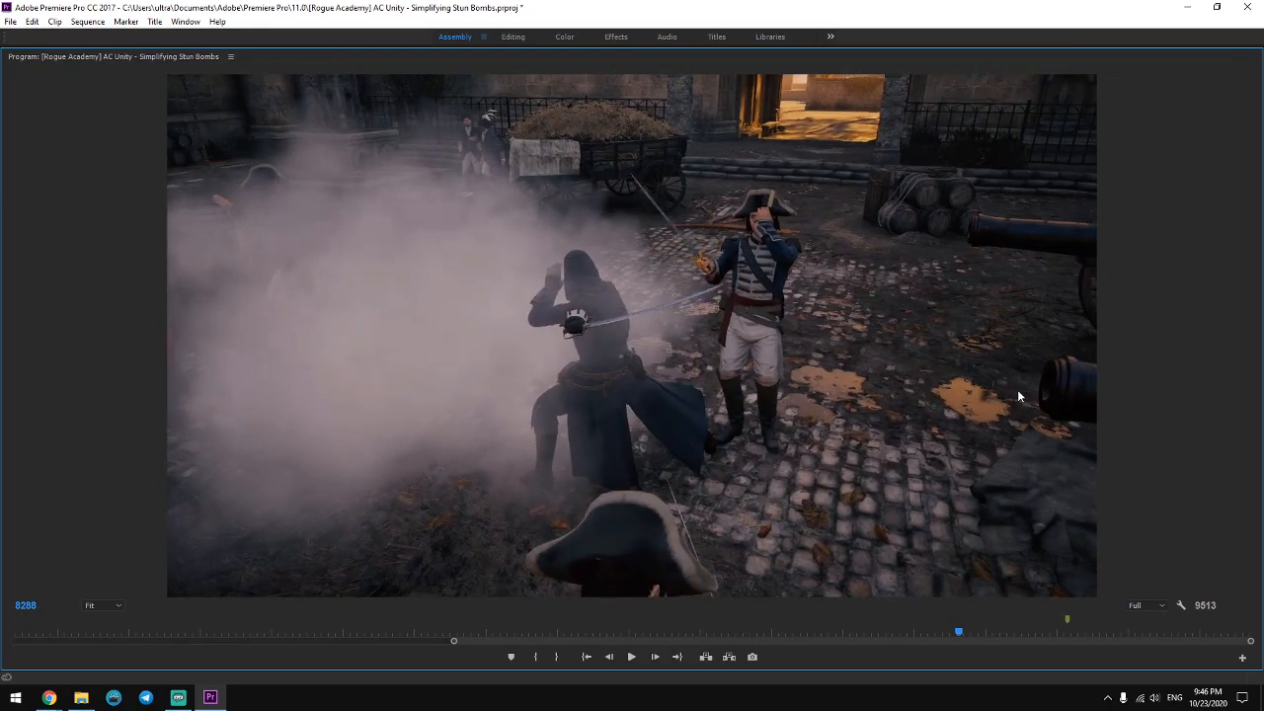
{"action": "key", "text": "Right"}
{"action": "key", "text": "Right"}
{"action": "key", "text": "Right"}
{"action": "key", "text": "Right"}
{"action": "key", "text": "Right"}
{"action": "key", "text": "Right"}
{"action": "key", "text": "Right"}
{"action": "key", "text": "Right"}
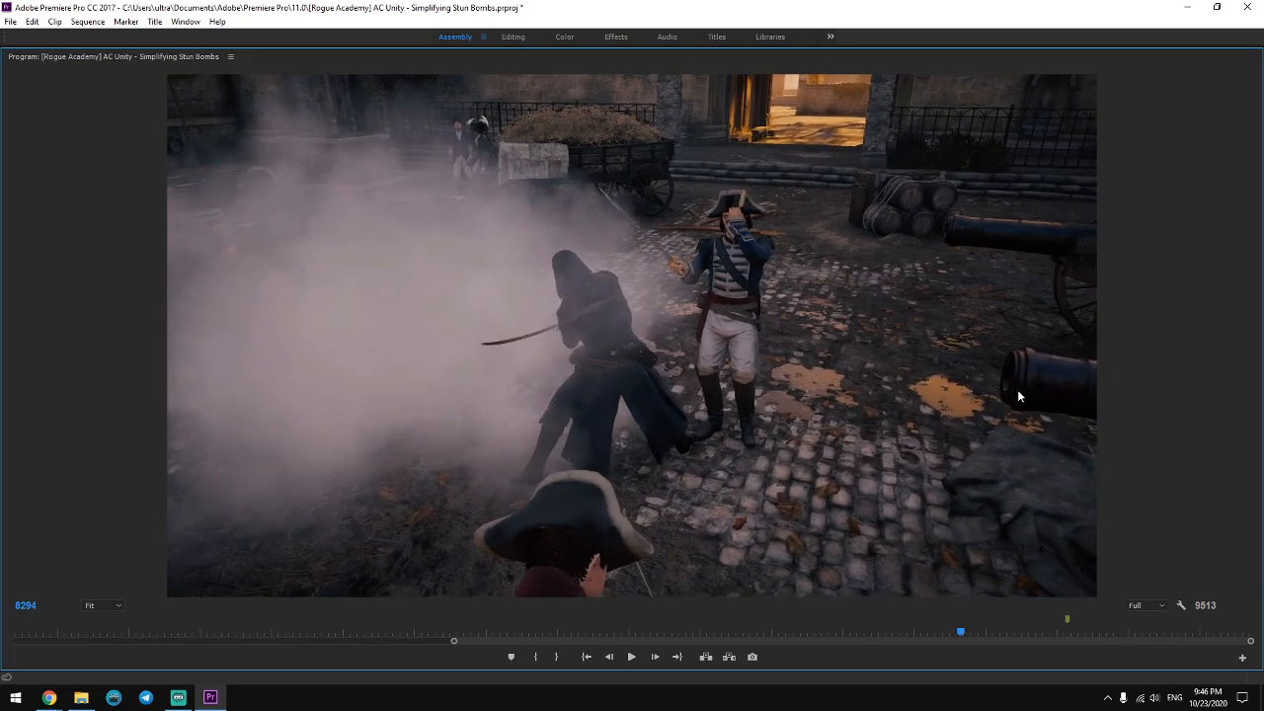
{"action": "key", "text": "Left"}
{"action": "key", "text": "Left"}
{"action": "key", "text": "Left"}
{"action": "key", "text": "Left"}
{"action": "key", "text": "Left"}
{"action": "key", "text": "Left"}
{"action": "key", "text": "Left"}
{"action": "key", "text": "Left"}
{"action": "key", "text": "Left"}
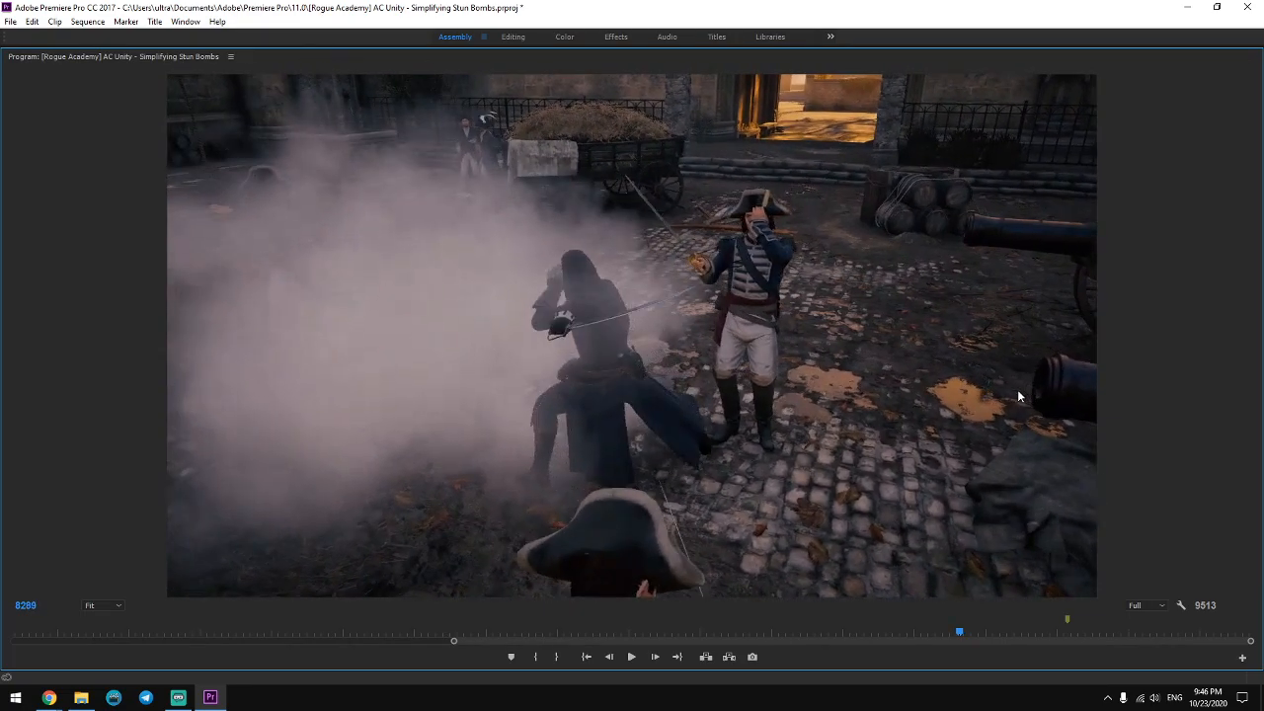
{"action": "key", "text": "Left"}
{"action": "key", "text": "Left"}
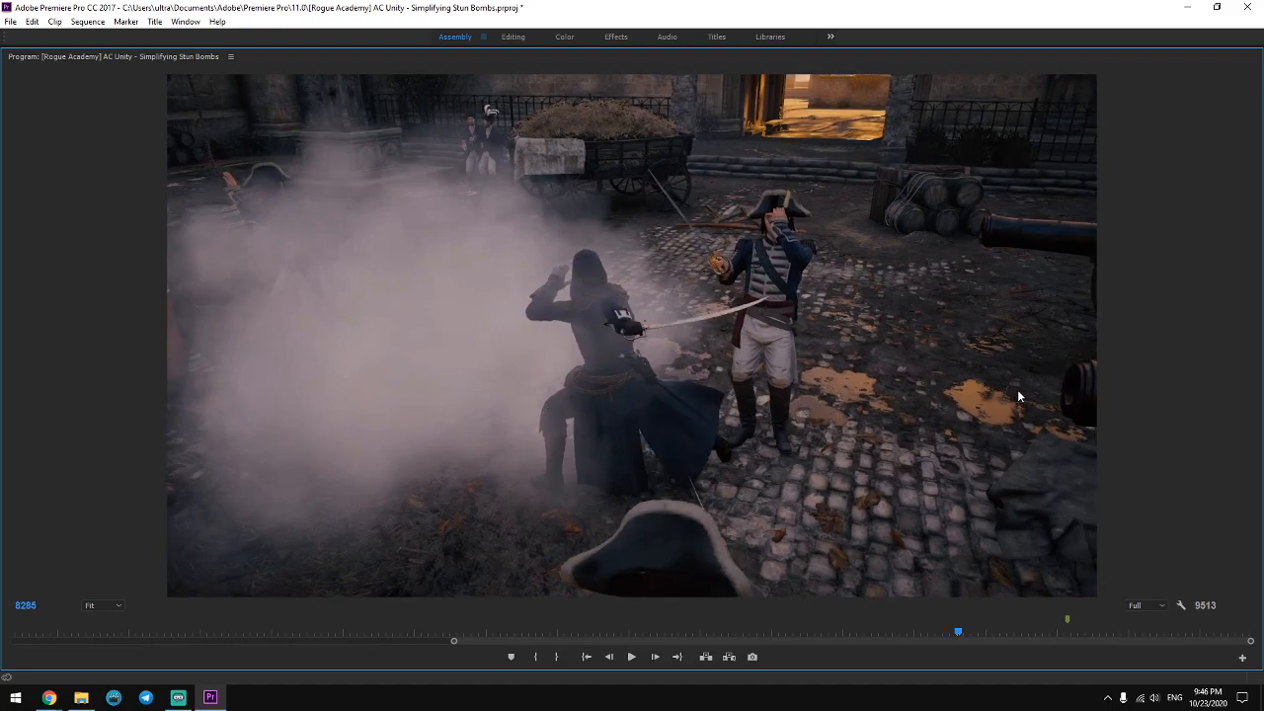
{"action": "key", "text": "Left"}
{"action": "key", "text": "Left"}
{"action": "key", "text": "Left"}
{"action": "key", "text": "Left"}
{"action": "key", "text": "Left"}
{"action": "key", "text": "Left"}
{"action": "key", "text": "Left"}
{"action": "key", "text": "Left"}
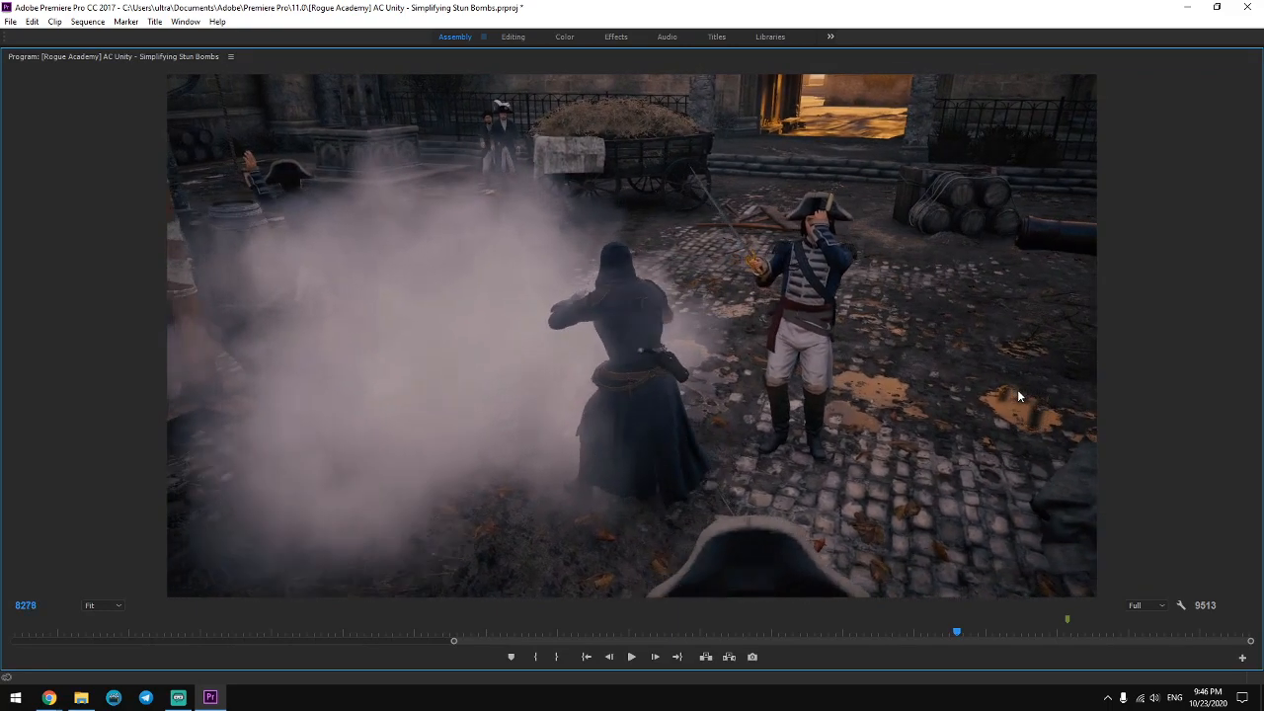
{"action": "key", "text": "Left"}
{"action": "key", "text": "Left"}
{"action": "key", "text": "Left"}
{"action": "key", "text": "Left"}
{"action": "key", "text": "Left"}
{"action": "key", "text": "Left"}
{"action": "key", "text": "Left"}
{"action": "key", "text": "Left"}
{"action": "key", "text": "Left"}
{"action": "key", "text": "Left"}
{"action": "key", "text": "Left"}
{"action": "key", "text": "Left"}
{"action": "key", "text": "Left"}
{"action": "key", "text": "Left"}
{"action": "key", "text": "Left"}
{"action": "key", "text": "Left"}
{"action": "key", "text": "Left"}
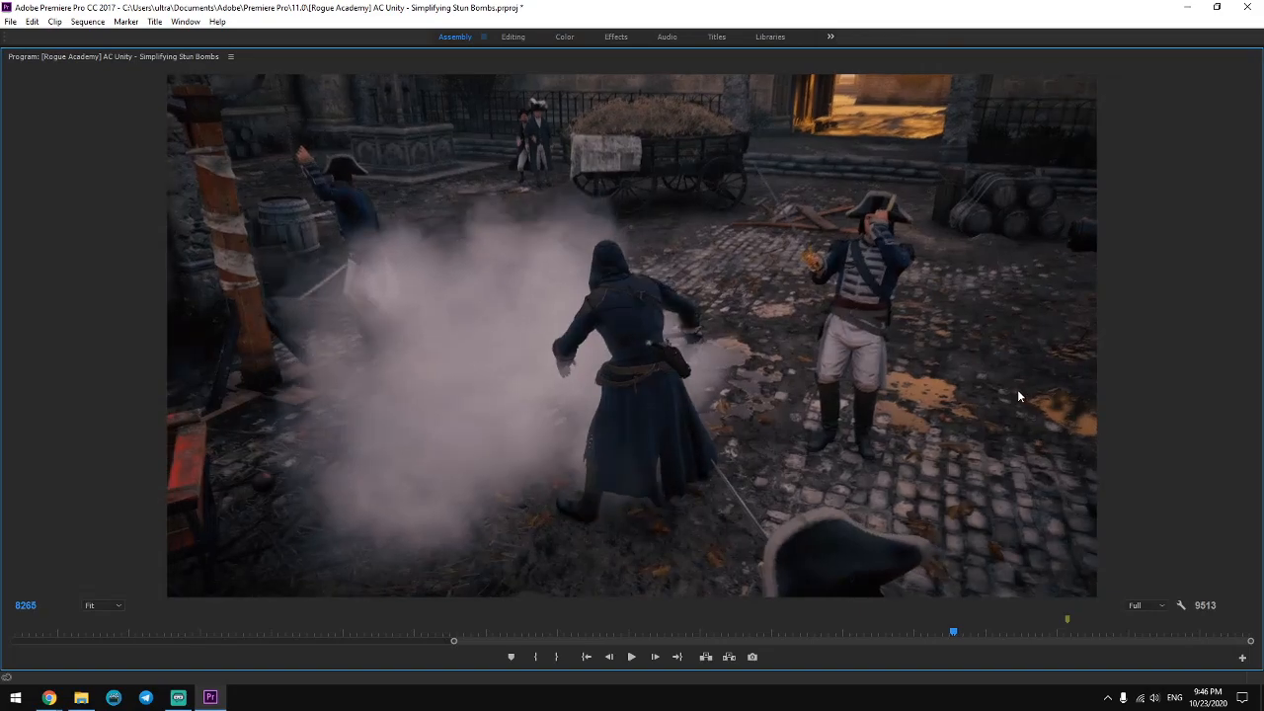
{"action": "key", "text": "Left"}
{"action": "key", "text": "Left"}
{"action": "key", "text": "Left"}
{"action": "key", "text": "Left"}
{"action": "key", "text": "Left"}
{"action": "key", "text": "Left"}
{"action": "key", "text": "Left"}
{"action": "key", "text": "Left"}
{"action": "key", "text": "Left"}
{"action": "key", "text": "Left"}
{"action": "key", "text": "Left"}
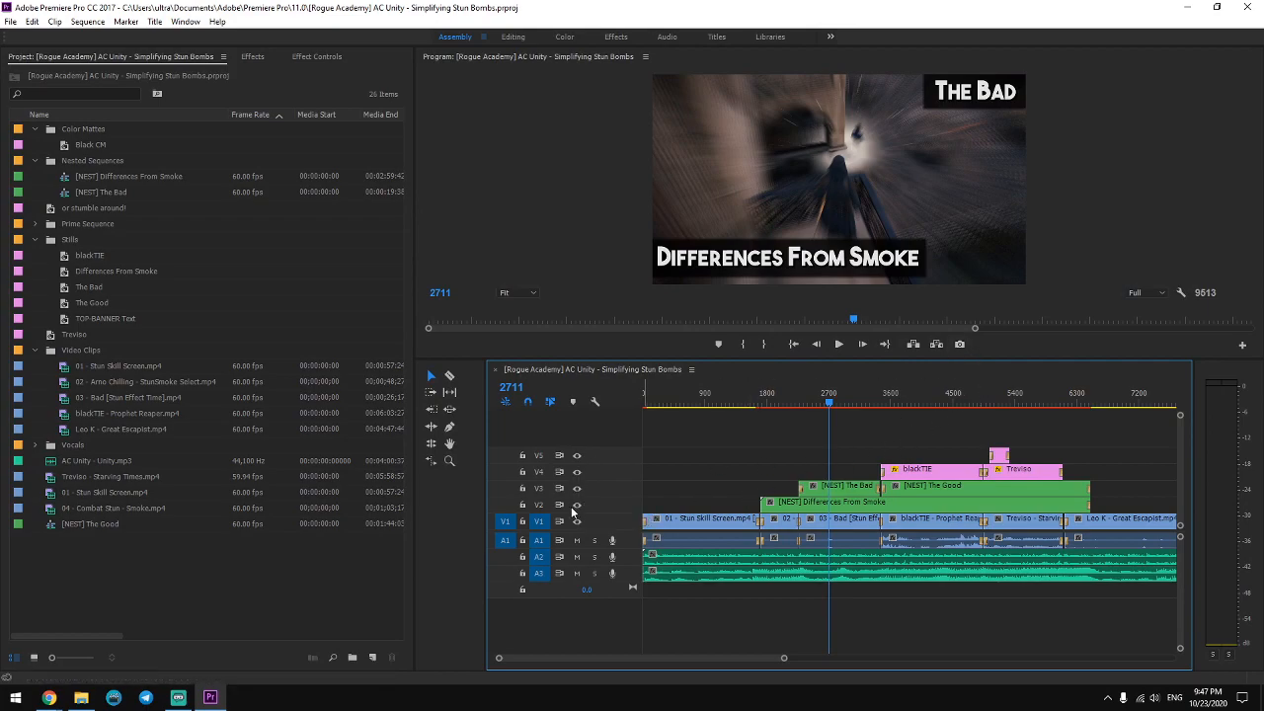
Turn off the output of tracks V2 to V5 and export frame 2711 to the desktop as a PNG named screen.
{"action": "left_click_drag", "start_coordinate": [577, 506], "coordinate": [578, 455]}
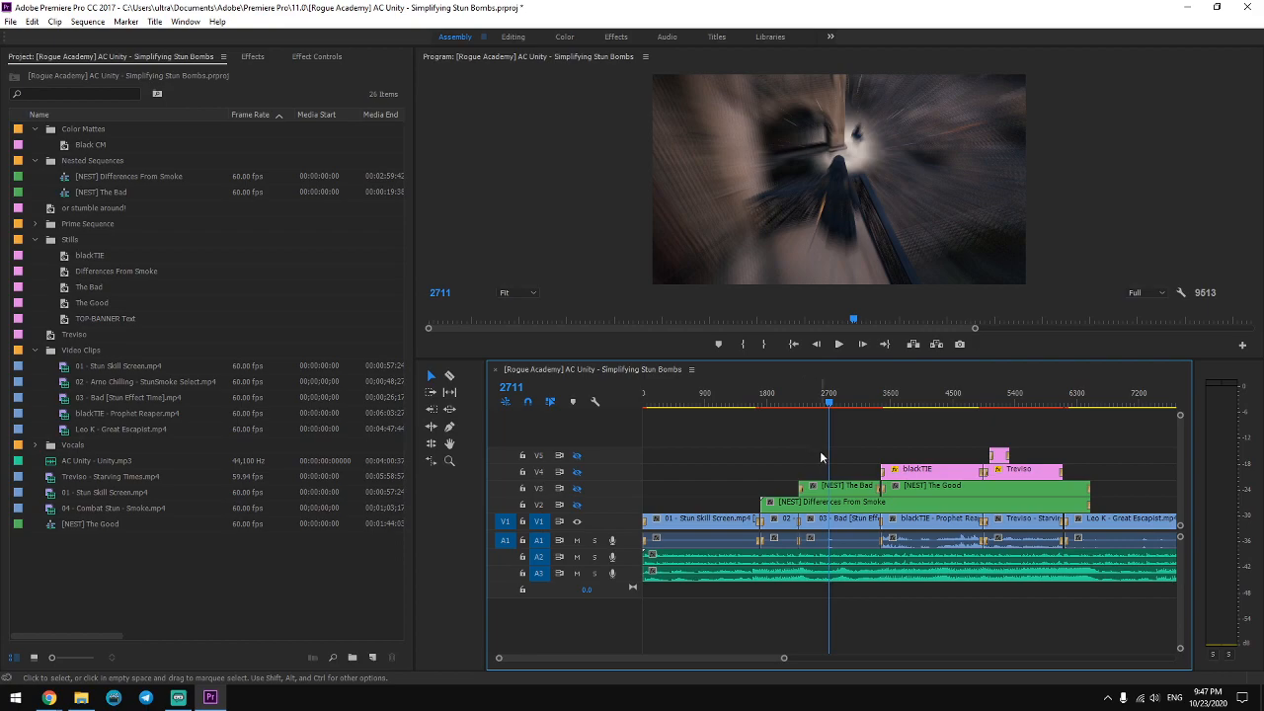
{"action": "left_click", "coordinate": [802, 454]}
{"action": "left_click", "coordinate": [959, 344]}
{"action": "left_click", "coordinate": [163, 231]}
{"action": "left_click", "coordinate": [148, 319]}
{"action": "left_click", "coordinate": [188, 208]}
{"action": "key", "text": "BackSpace"}
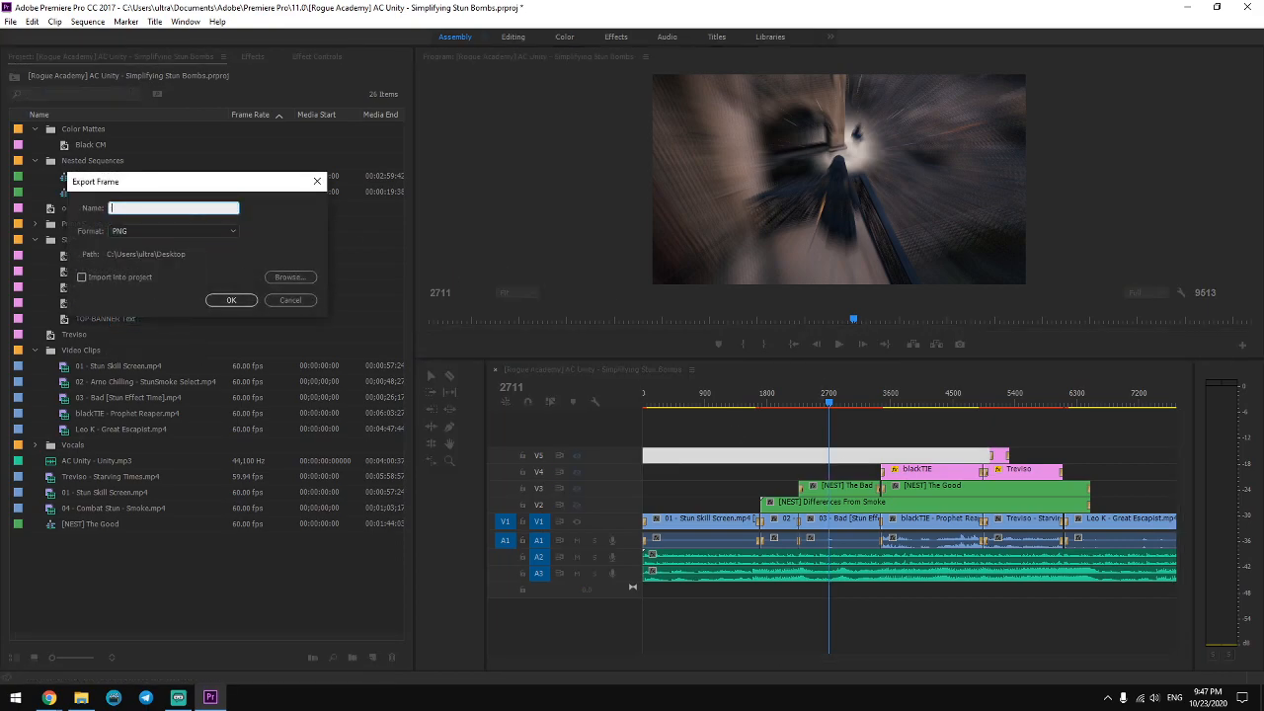
{"action": "type", "text": "screen"}
{"action": "key", "text": "Return"}
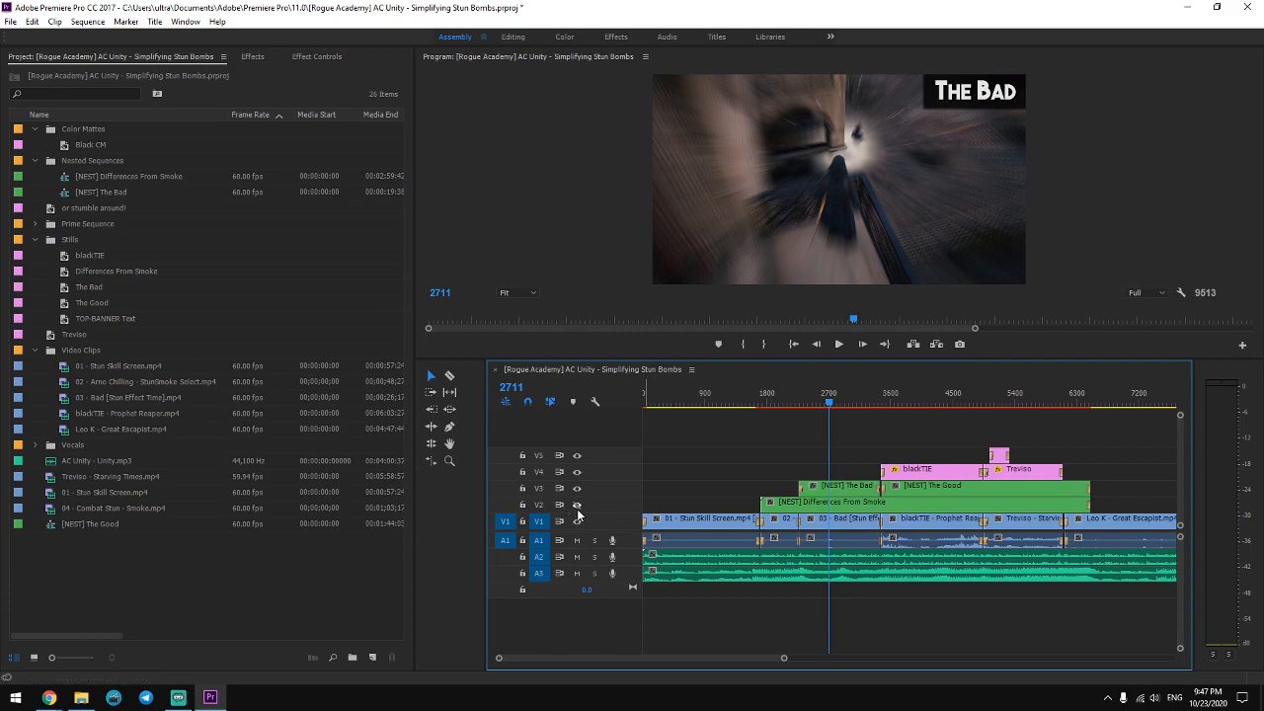
Bring screen.png from the desktop onto track V1 past the sequence's end, at about frame 10420.
{"action": "left_click_drag", "start_coordinate": [784, 656], "coordinate": [916, 678]}
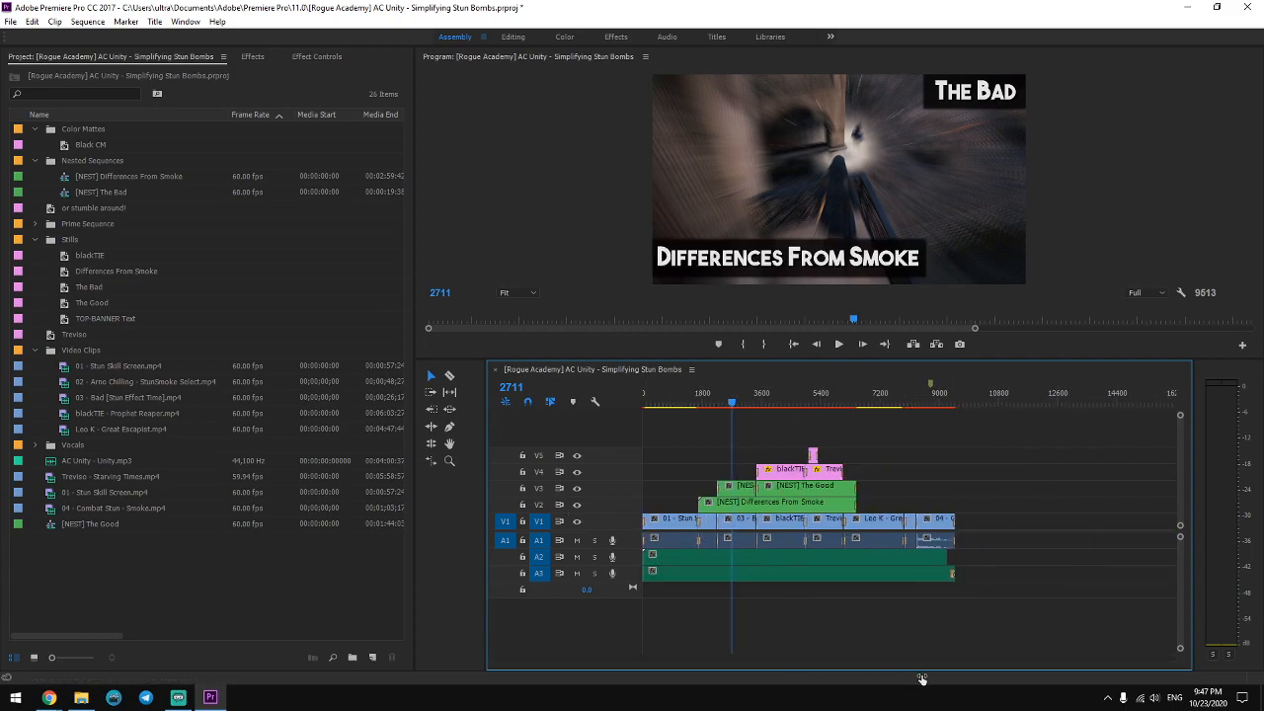
{"action": "left_click", "coordinate": [211, 697]}
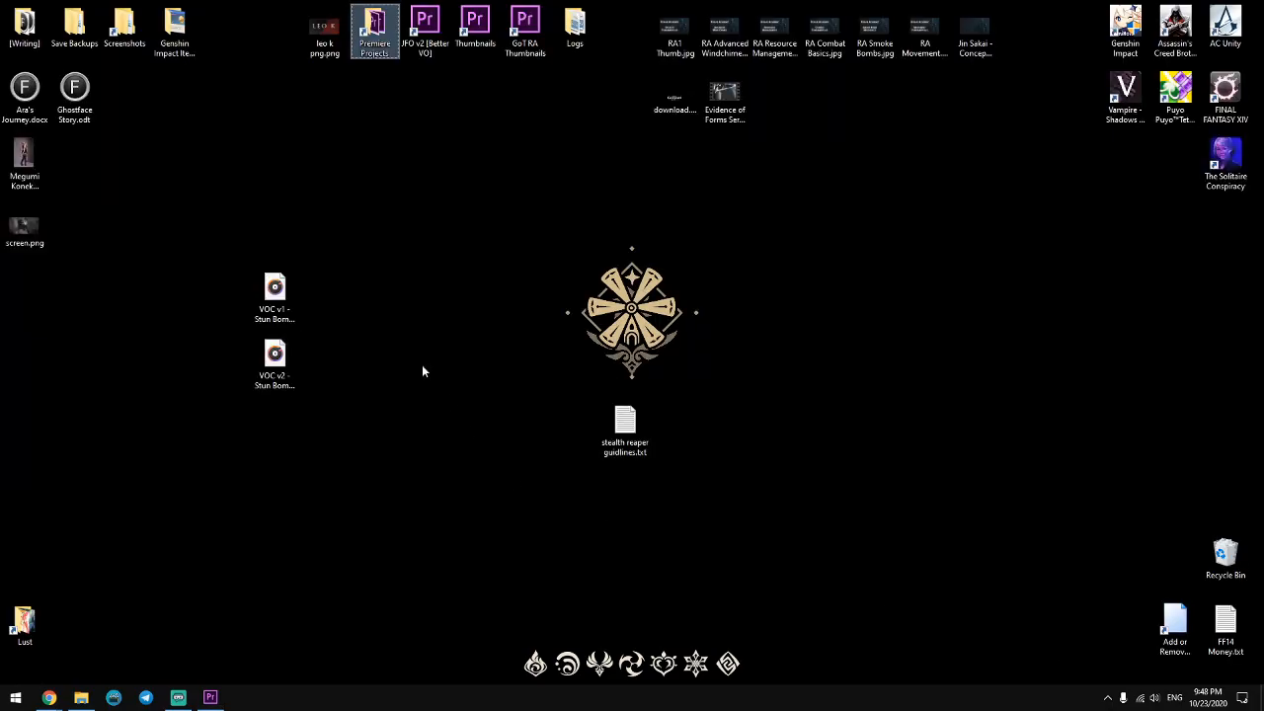
{"action": "left_click_drag", "start_coordinate": [35, 225], "coordinate": [949, 521]}
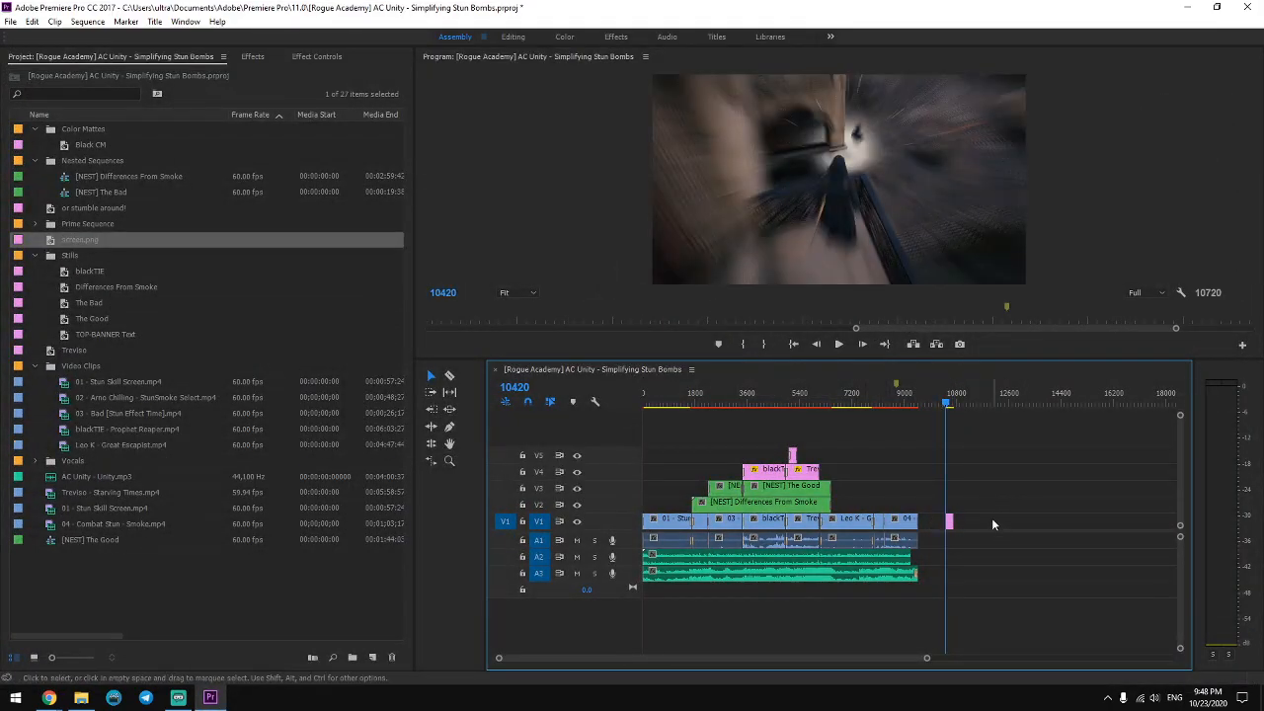
{"action": "key", "text": "equal"}
{"action": "key", "text": "equal"}
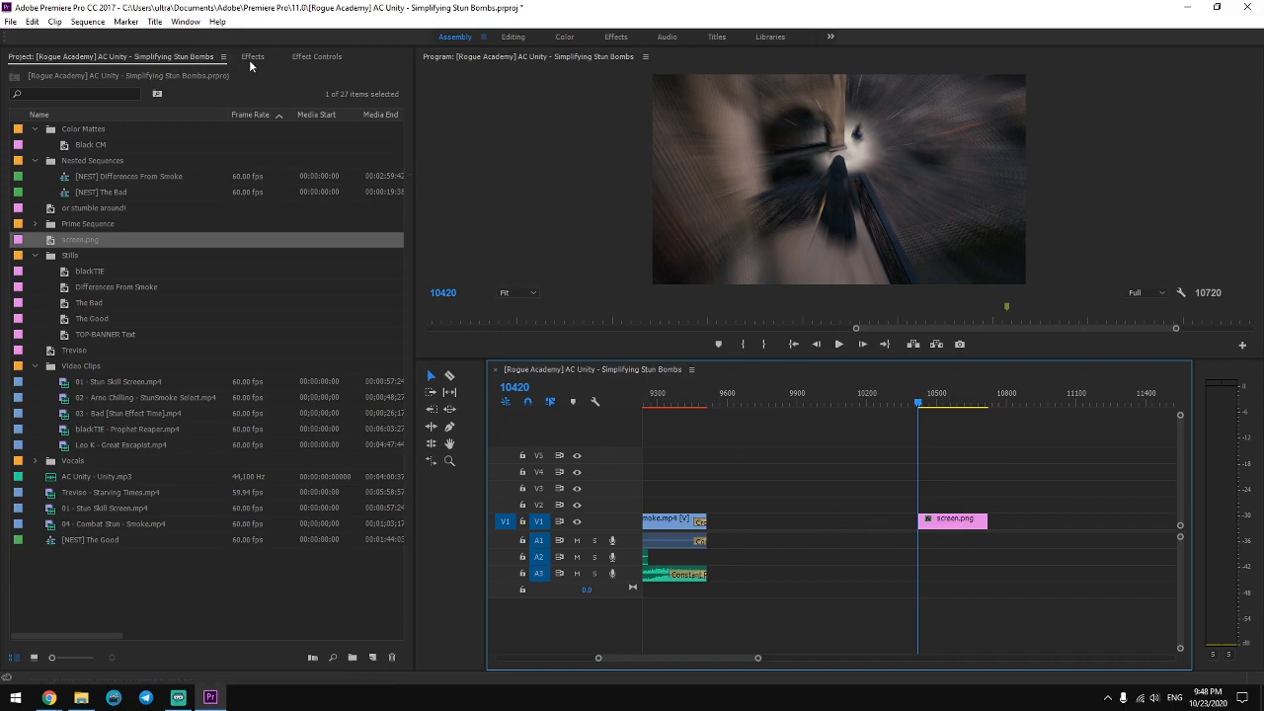
{"action": "left_click", "coordinate": [36, 224]}
{"action": "left_click", "coordinate": [95, 145]}
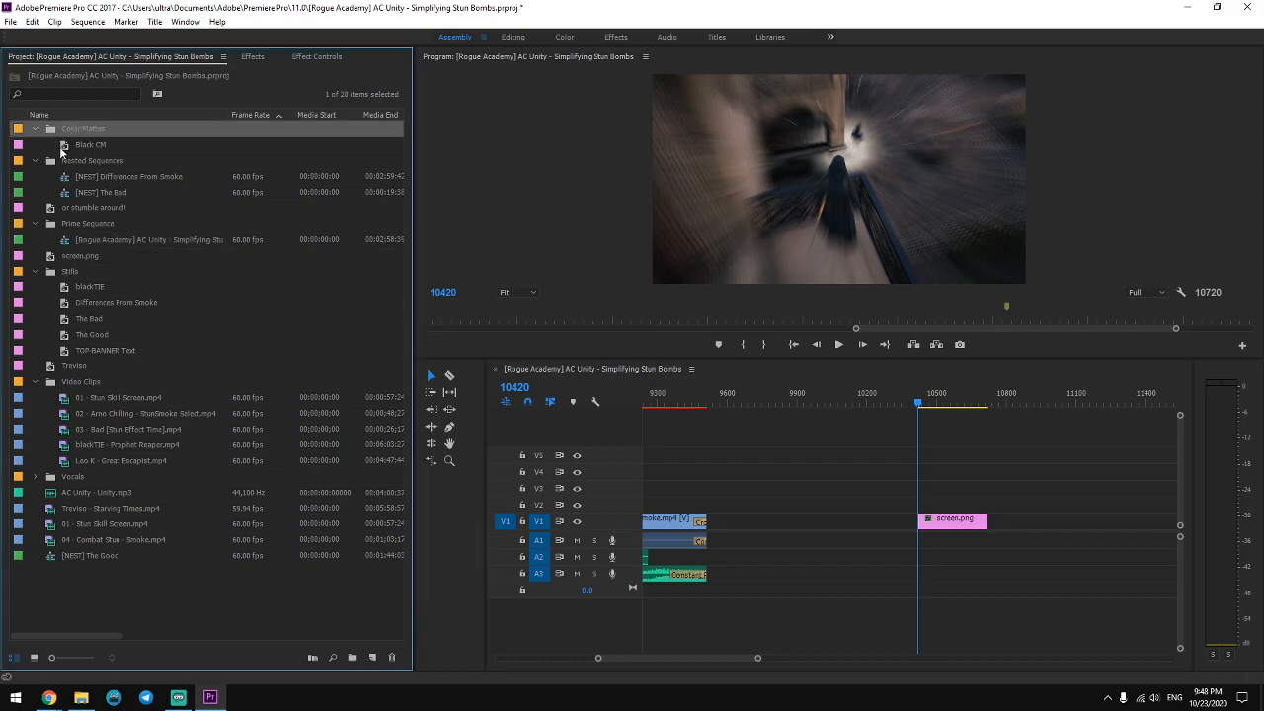
{"action": "left_click_drag", "start_coordinate": [79, 147], "coordinate": [930, 505]}
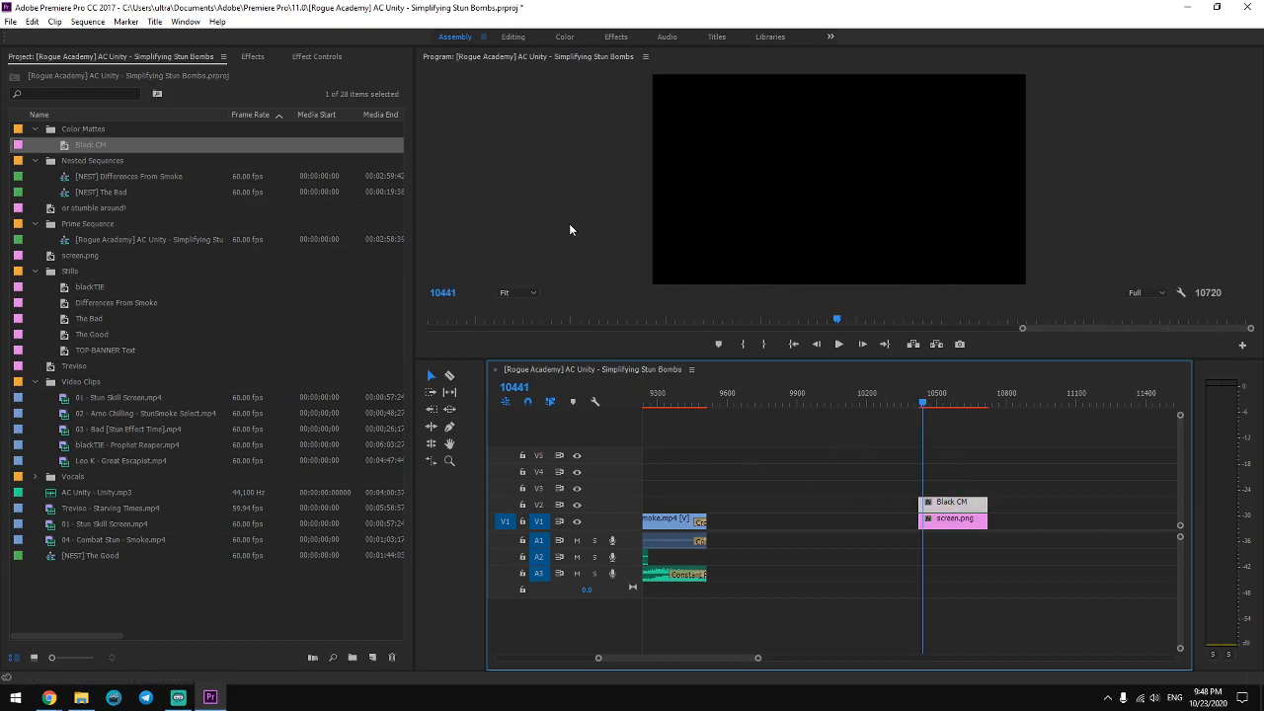
{"action": "left_click_drag", "start_coordinate": [1021, 479], "coordinate": [973, 511]}
{"action": "key", "text": "Delete"}
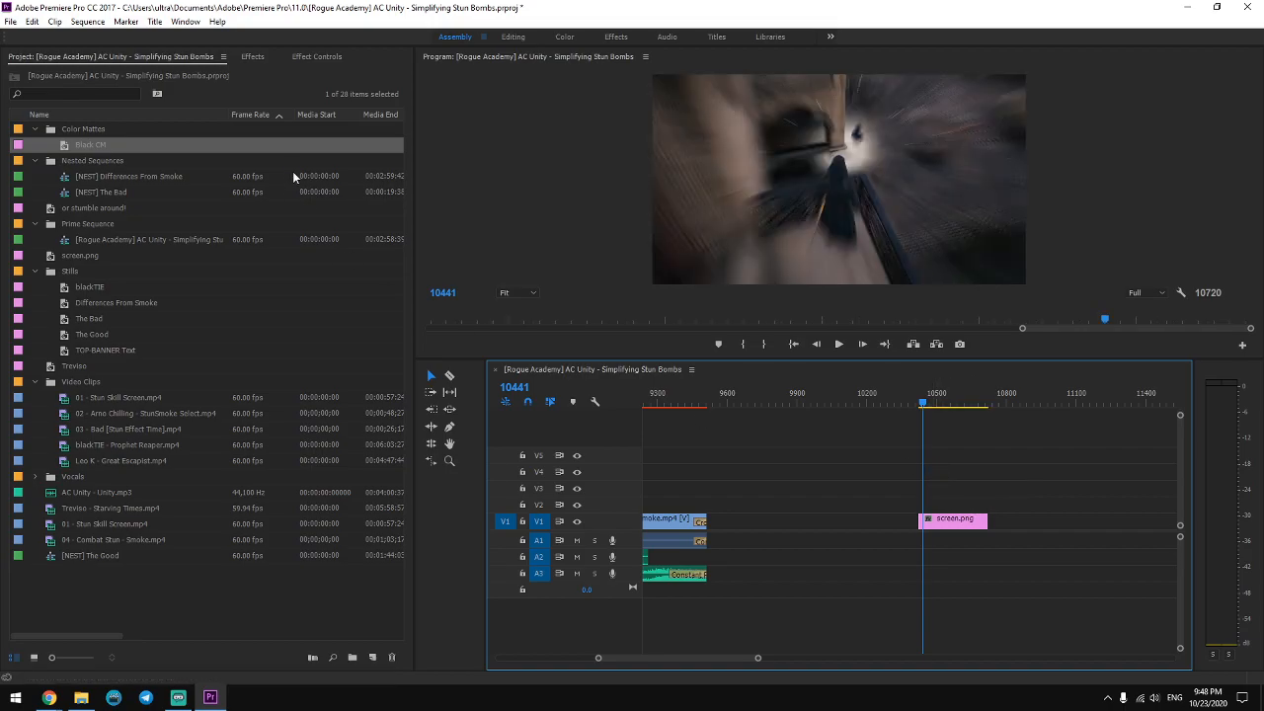
Create a new 1920 × 1080 title named [Rogue Academy] Stun Bombs and copy that name.
{"action": "left_click", "coordinate": [154, 605]}
{"action": "key", "text": "ctrl+t"}
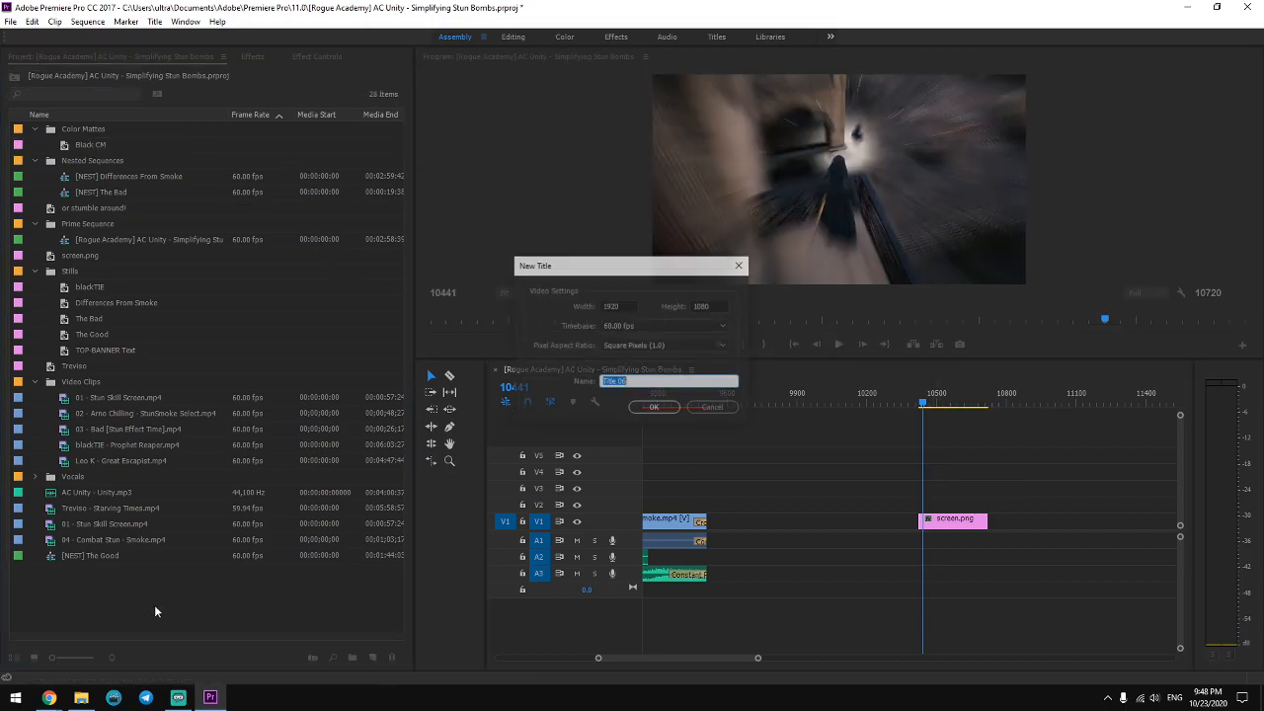
{"action": "type", "text": "[Reg"}
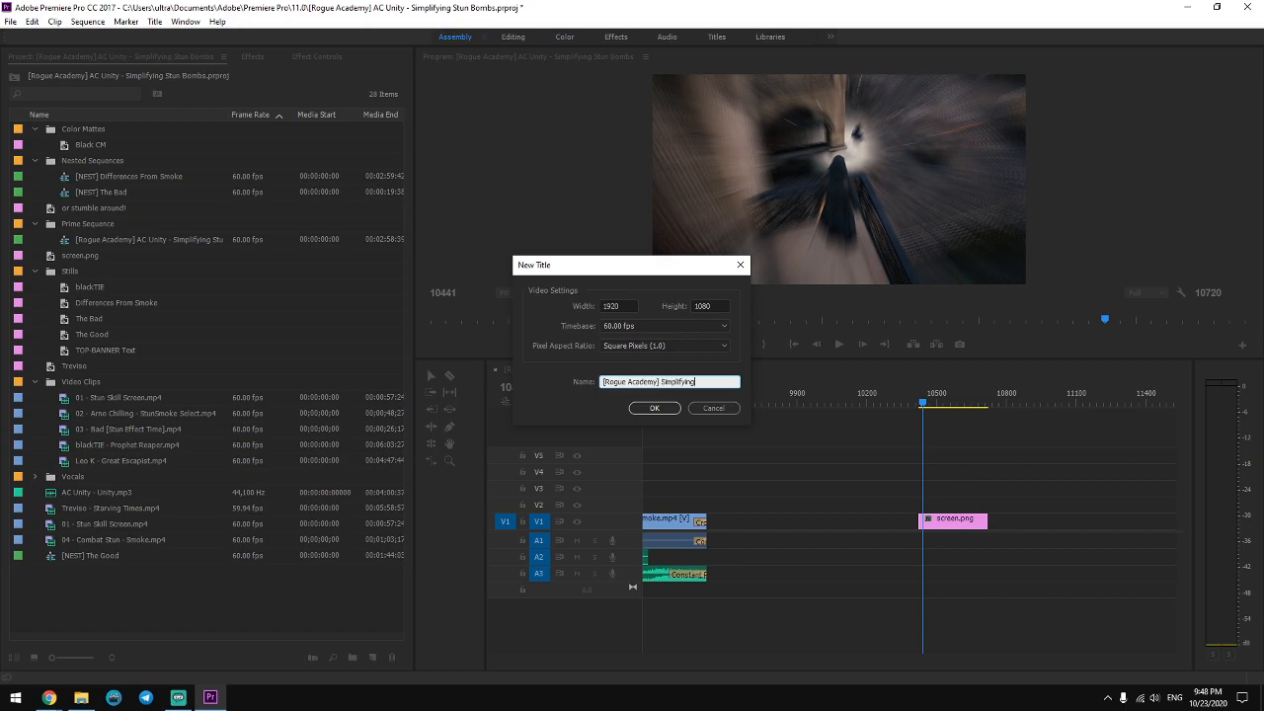
{"action": "key", "text": "BackSpace"}
{"action": "key", "text": "BackSpace"}
{"action": "key", "text": "BackSpace"}
{"action": "key", "text": "BackSpace"}
{"action": "key", "text": "BackSpace"}
{"action": "key", "text": "BackSpace"}
{"action": "key", "text": "BackSpace"}
{"action": "key", "text": "BackSpace"}
{"action": "key", "text": "BackSpace"}
{"action": "key", "text": "BackSpace"}
{"action": "key", "text": "ctrl+a"}
{"action": "key", "text": "ctrl+c"}
{"action": "left_click", "coordinate": [675, 409]}
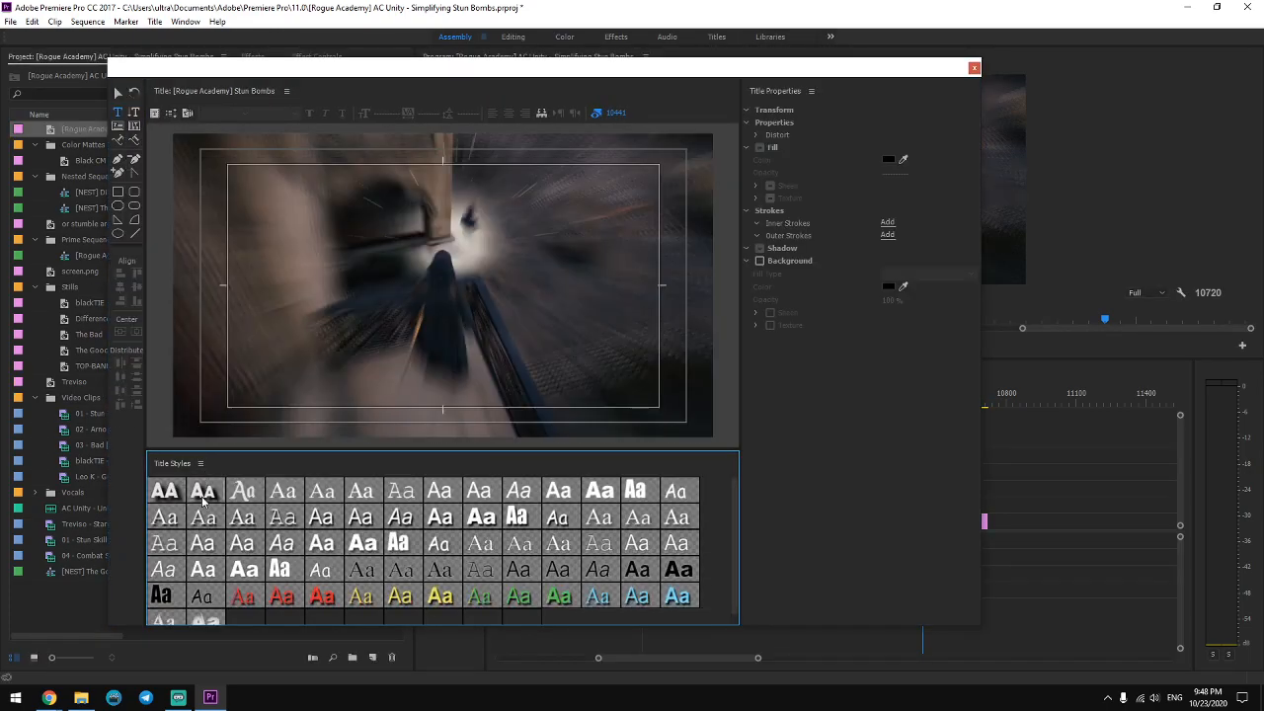
Insert the copied title text in the bold white outlined style, breaking it into two lines before Stun Bombs.
{"action": "left_click", "coordinate": [203, 494]}
{"action": "left_click", "coordinate": [279, 249]}
{"action": "key", "text": "ctrl+v"}
{"action": "key", "text": "Right"}
{"action": "key", "text": "Right"}
{"action": "key", "text": "Right"}
{"action": "key", "text": "Right"}
{"action": "key", "text": "Right"}
{"action": "key", "text": "Right"}
{"action": "key", "text": "Return"}
{"action": "key", "text": "ctrl+a"}
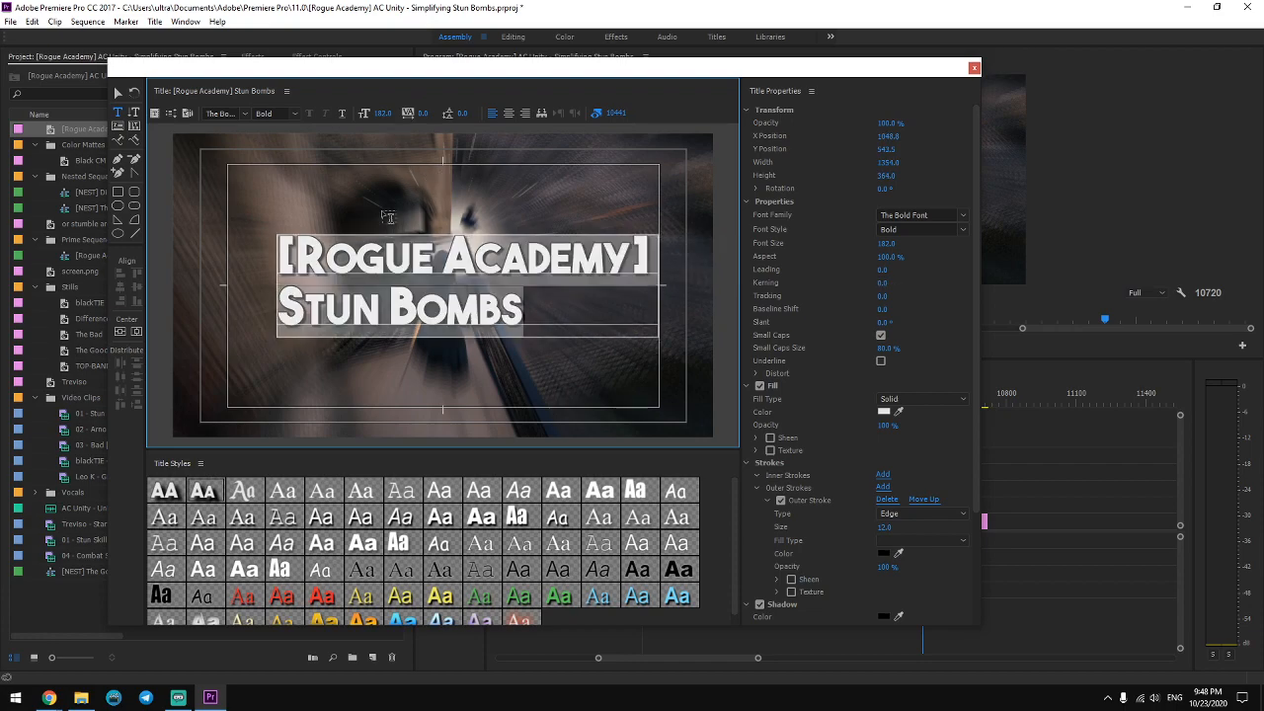
Set the title text's font size to 150, move it to the frame's lower-left corner, and close the title editor.
{"action": "left_click", "coordinate": [380, 112]}
{"action": "type", "text": "150"}
{"action": "key", "text": "Return"}
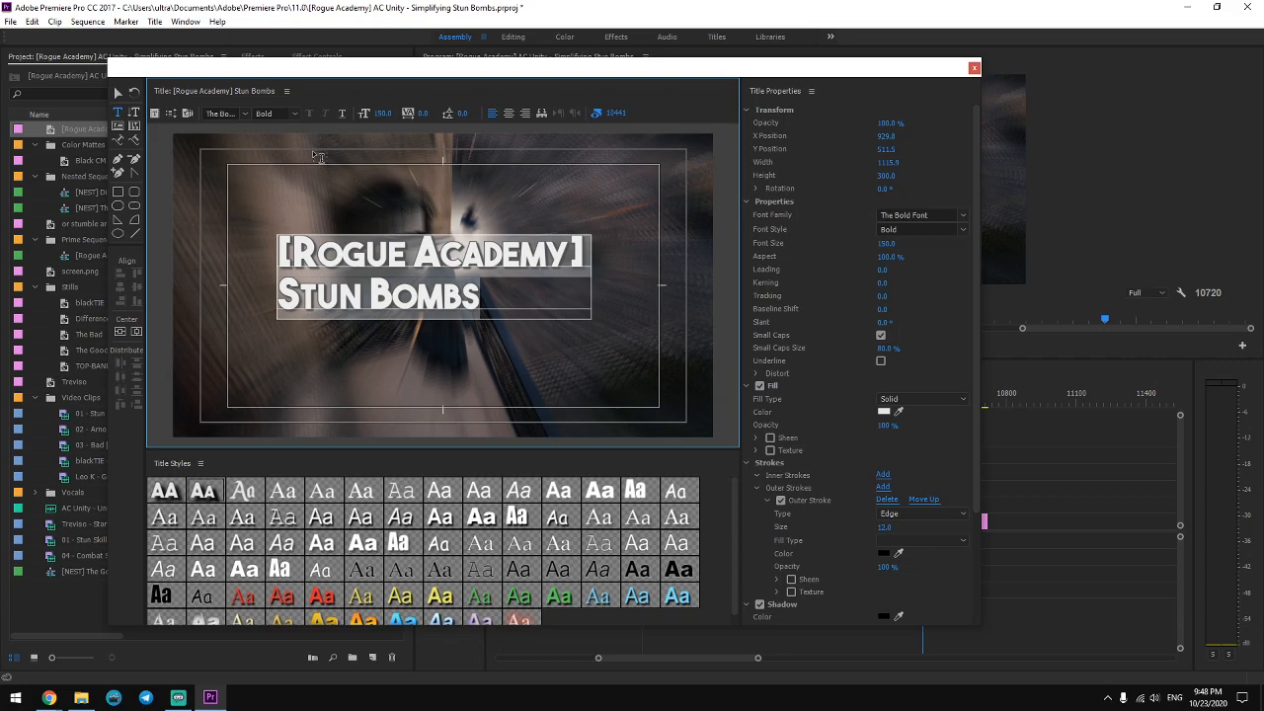
{"action": "left_click", "coordinate": [117, 92]}
{"action": "left_click_drag", "start_coordinate": [401, 293], "coordinate": [302, 390]}
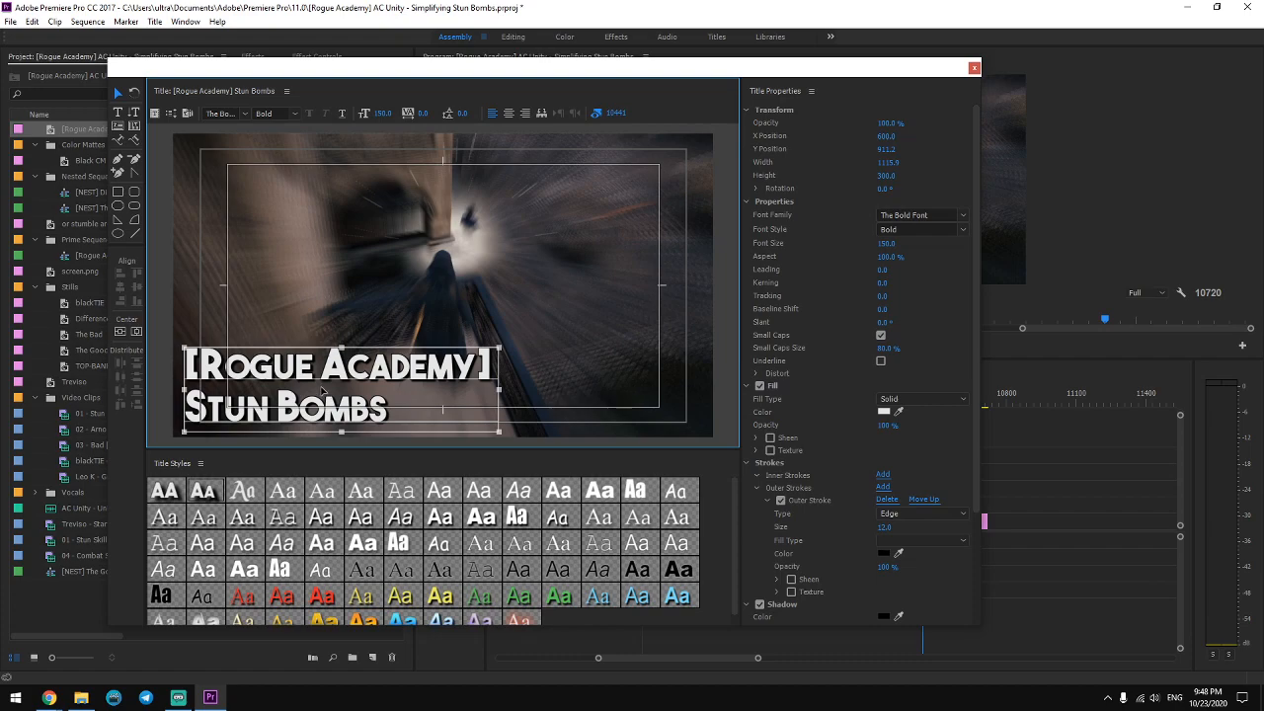
{"action": "double_click", "coordinate": [440, 396]}
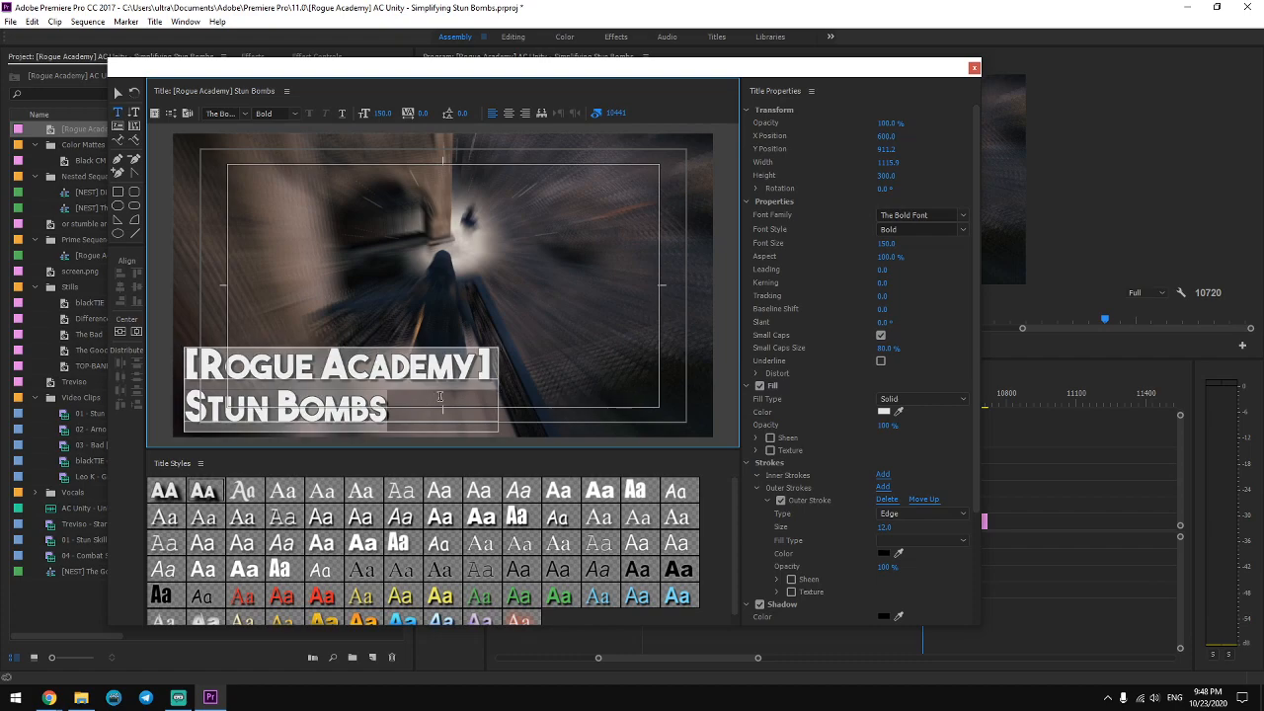
{"action": "left_click", "coordinate": [516, 322]}
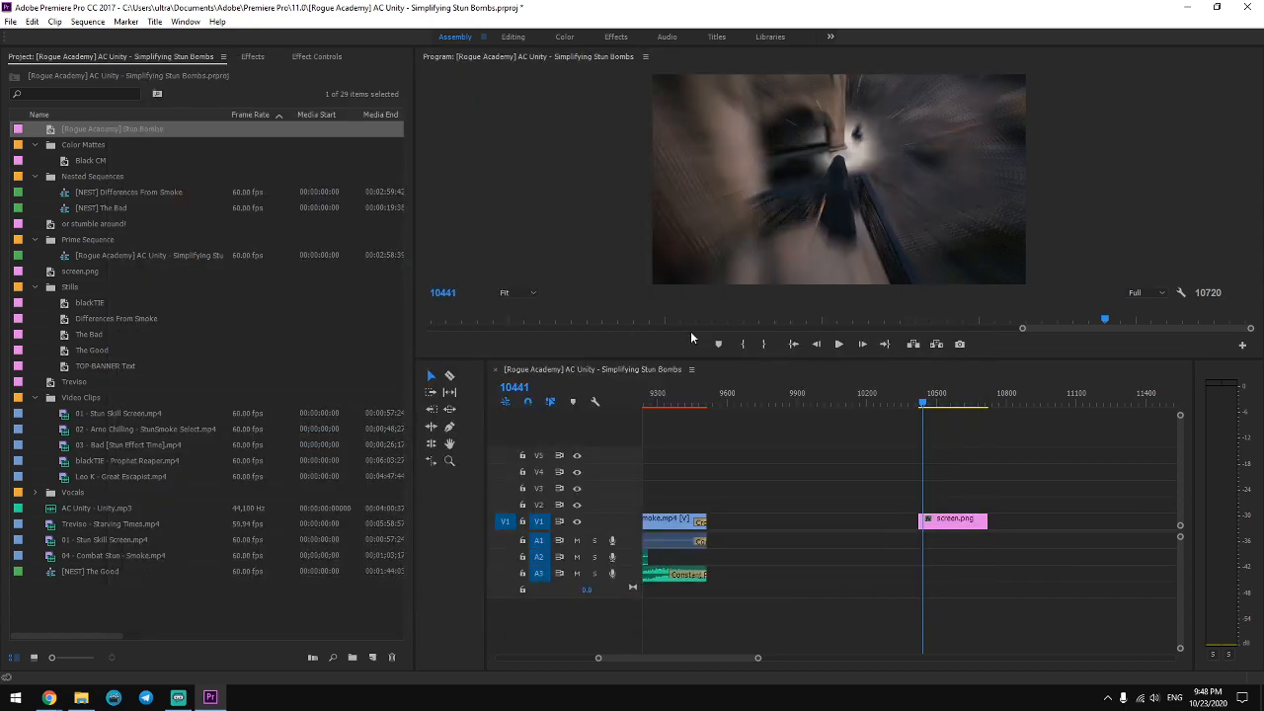
{"action": "left_click", "coordinate": [974, 67]}
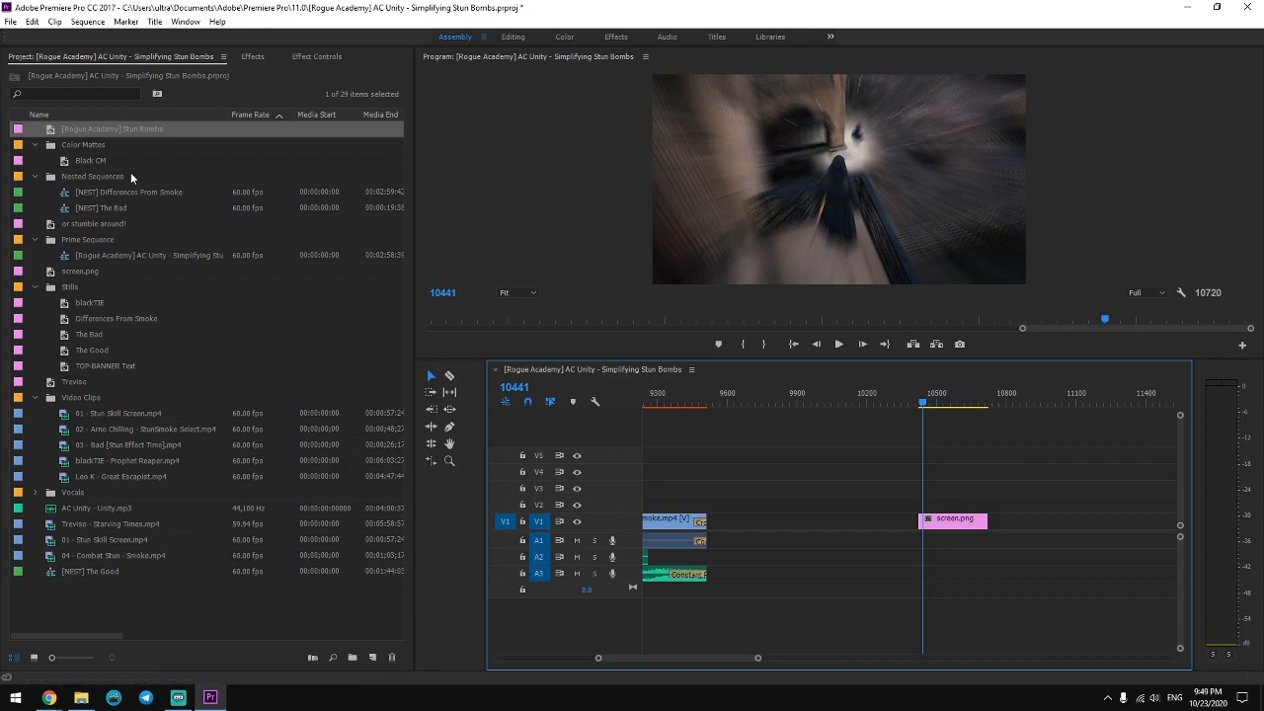
Place the [Rogue Academy] Stun Bombs title on V3 and the Black CM matte on V2, above screen.png.
{"action": "left_click_drag", "start_coordinate": [87, 130], "coordinate": [941, 491]}
{"action": "left_click_drag", "start_coordinate": [89, 160], "coordinate": [952, 502]}
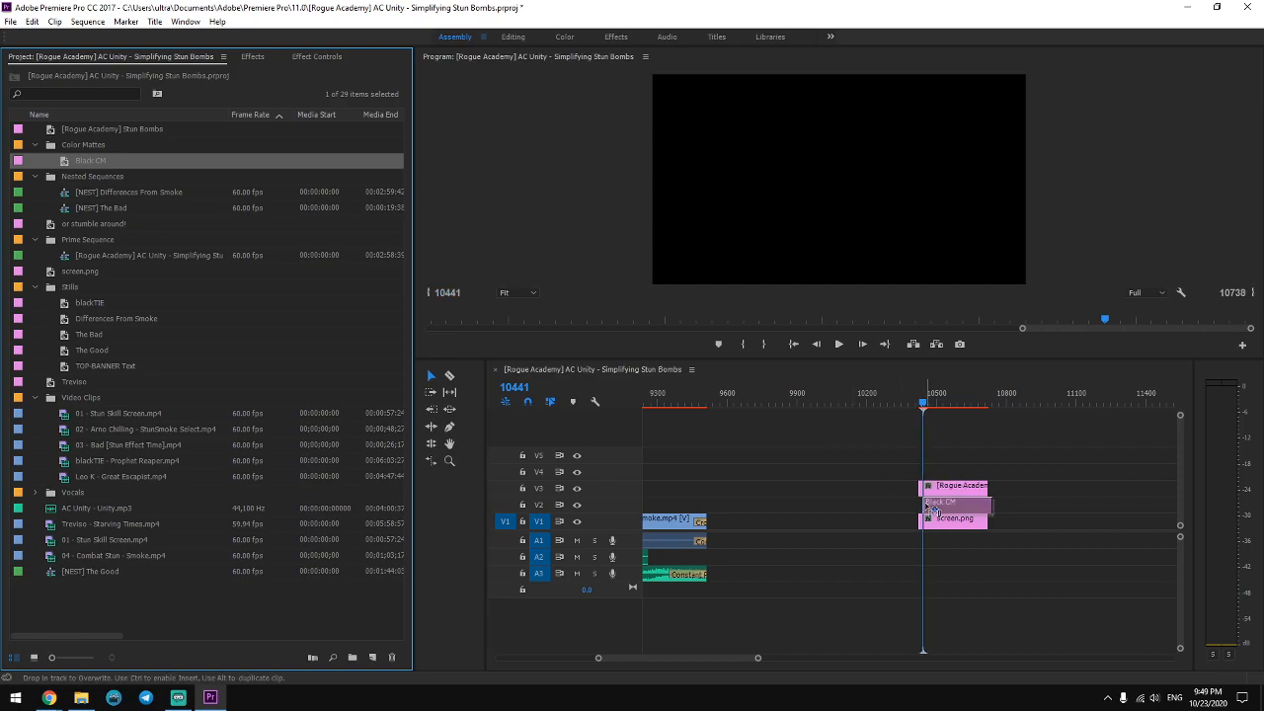
Apply the Crop effect from the Faves folder to the Black CM clip and show its effect settings.
{"action": "left_click", "coordinate": [253, 60]}
{"action": "left_click", "coordinate": [301, 59]}
{"action": "left_click", "coordinate": [249, 59]}
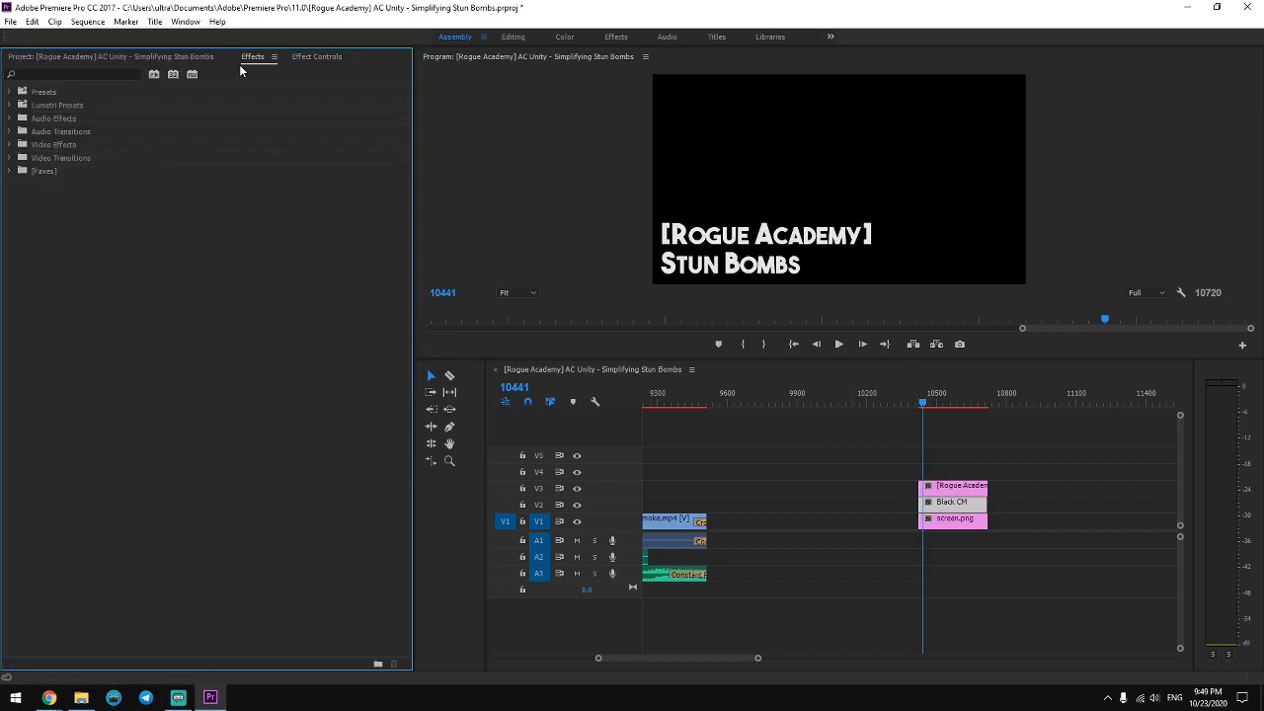
{"action": "left_click", "coordinate": [10, 171]}
{"action": "left_click_drag", "start_coordinate": [46, 224], "coordinate": [952, 502]}
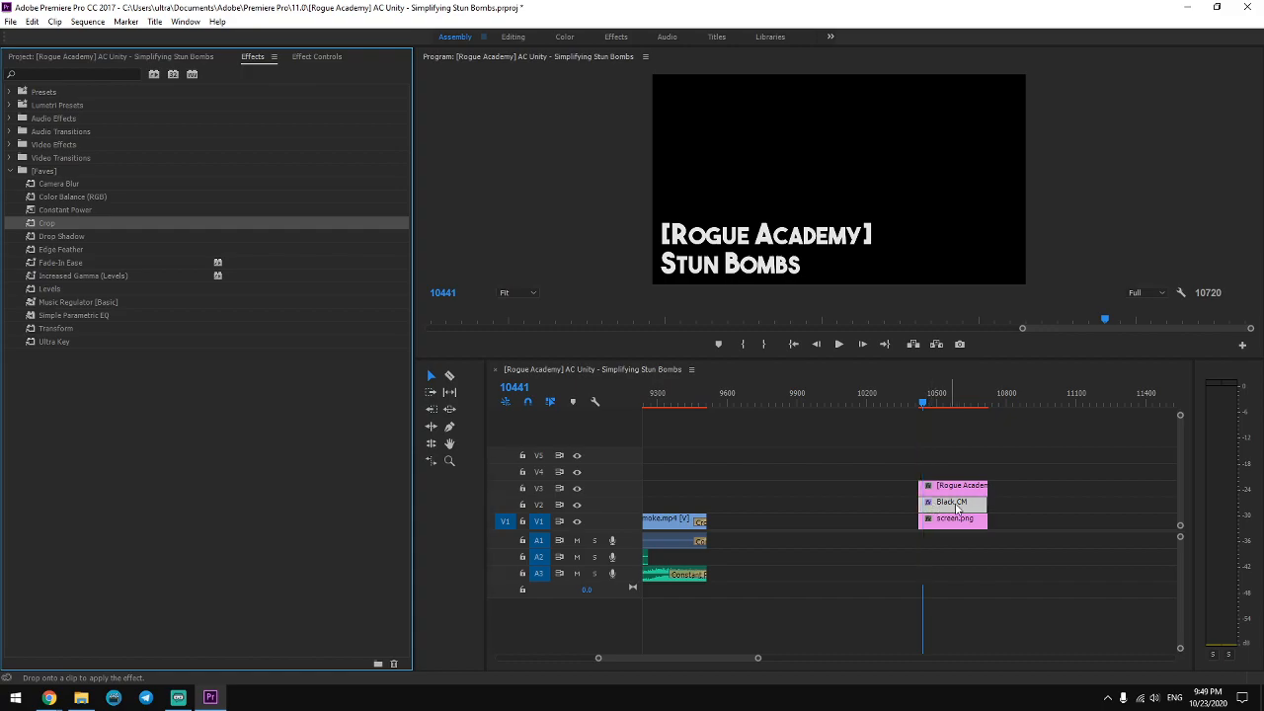
{"action": "left_click", "coordinate": [318, 59]}
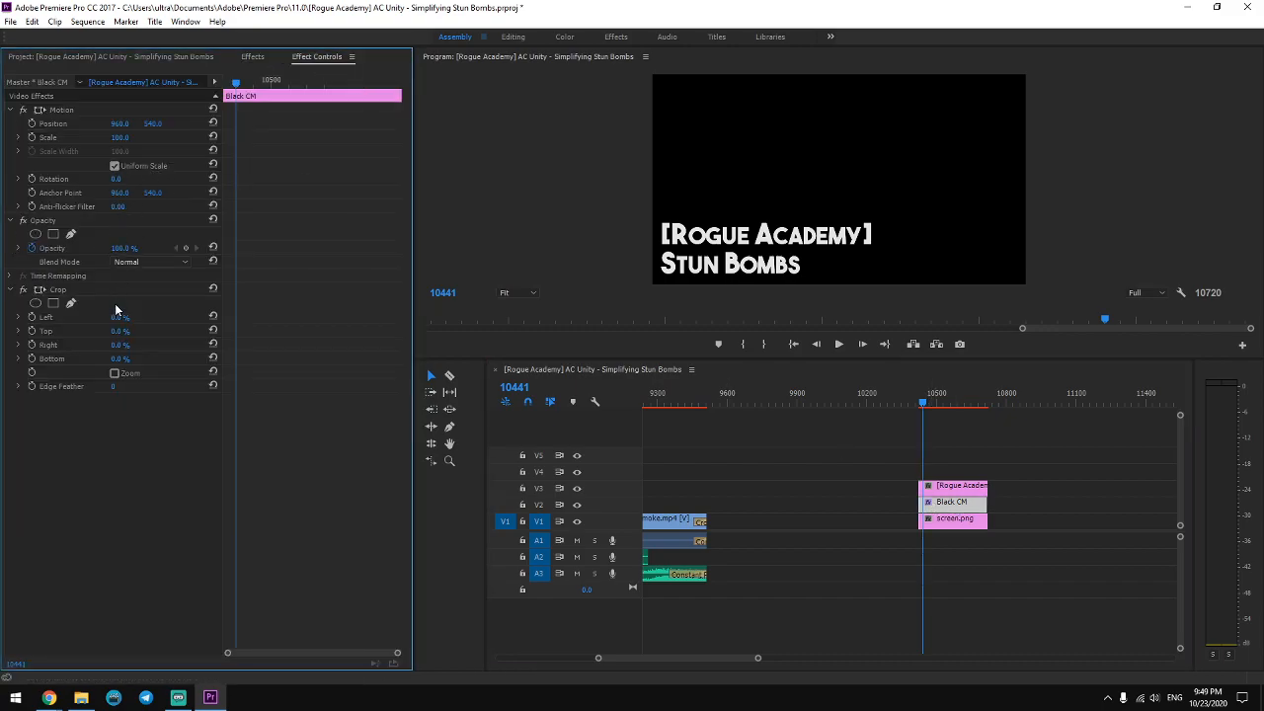
Crop the Black CM matte 68% from the top and 1% from the bottom, keeping the right crop at 0%.
{"action": "left_click_drag", "start_coordinate": [123, 329], "coordinate": [191, 328]}
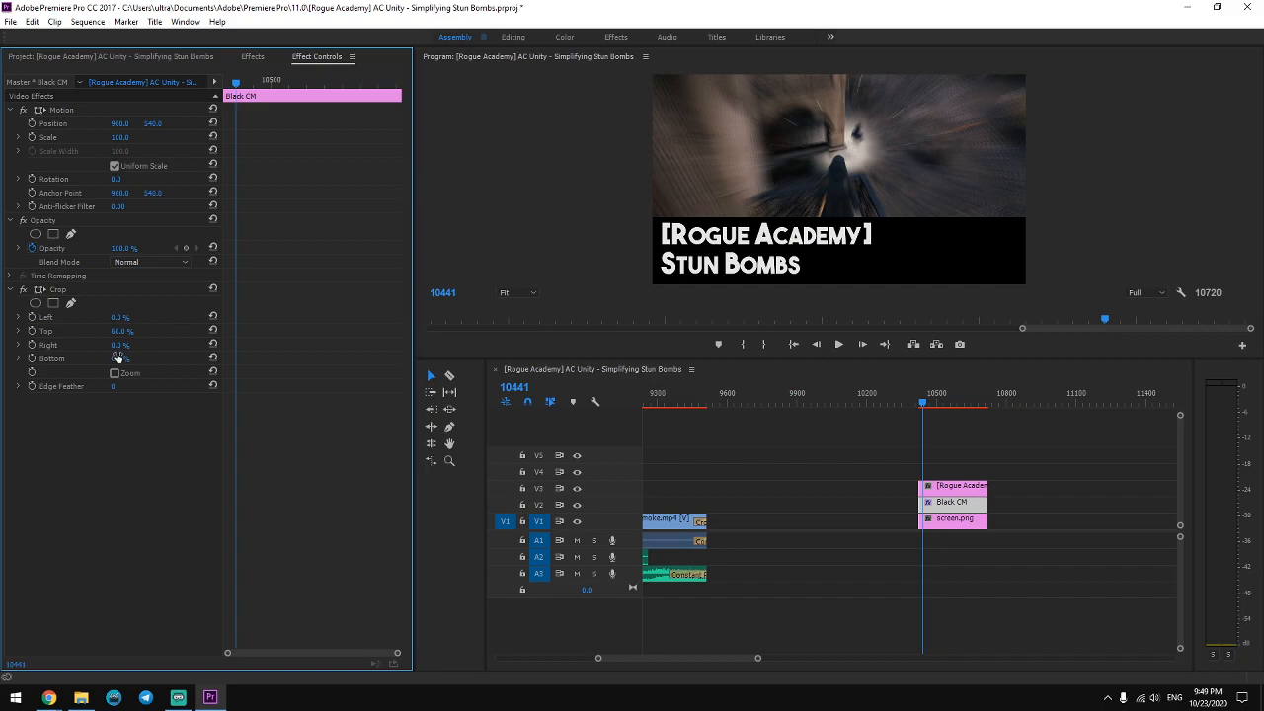
{"action": "left_click_drag", "start_coordinate": [122, 346], "coordinate": [156, 345]}
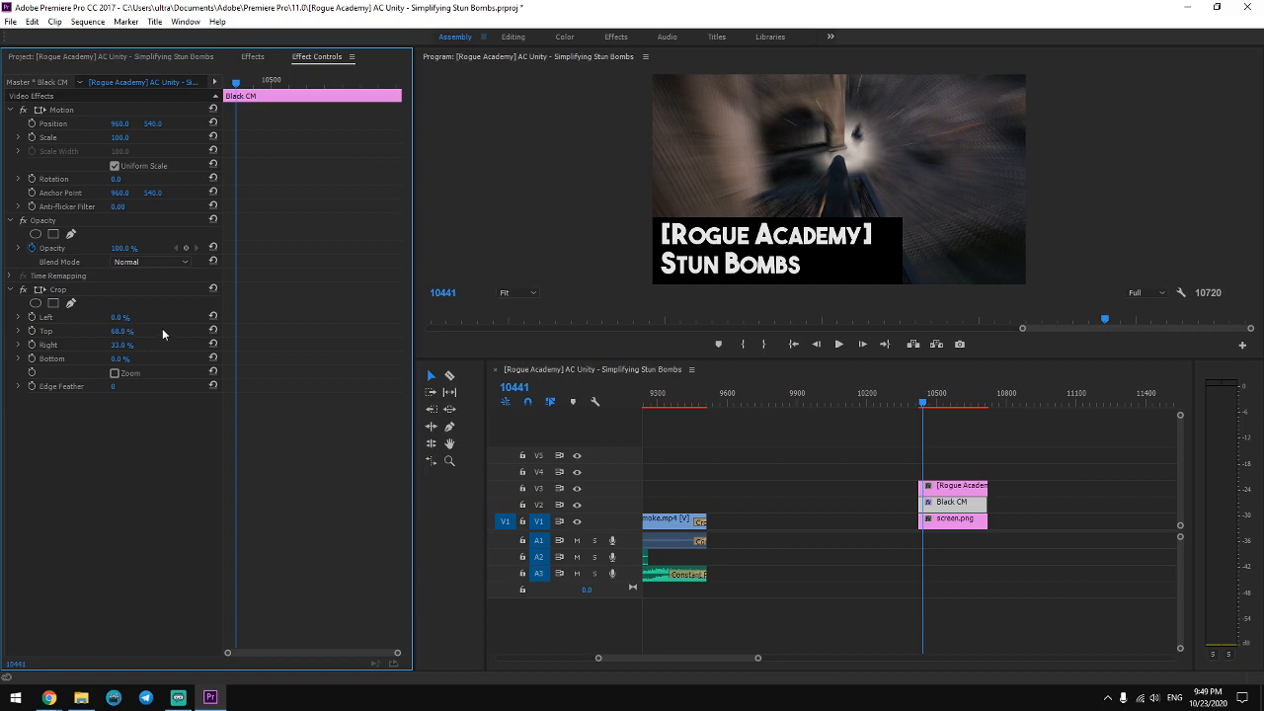
{"action": "left_click_drag", "start_coordinate": [119, 345], "coordinate": [79, 344]}
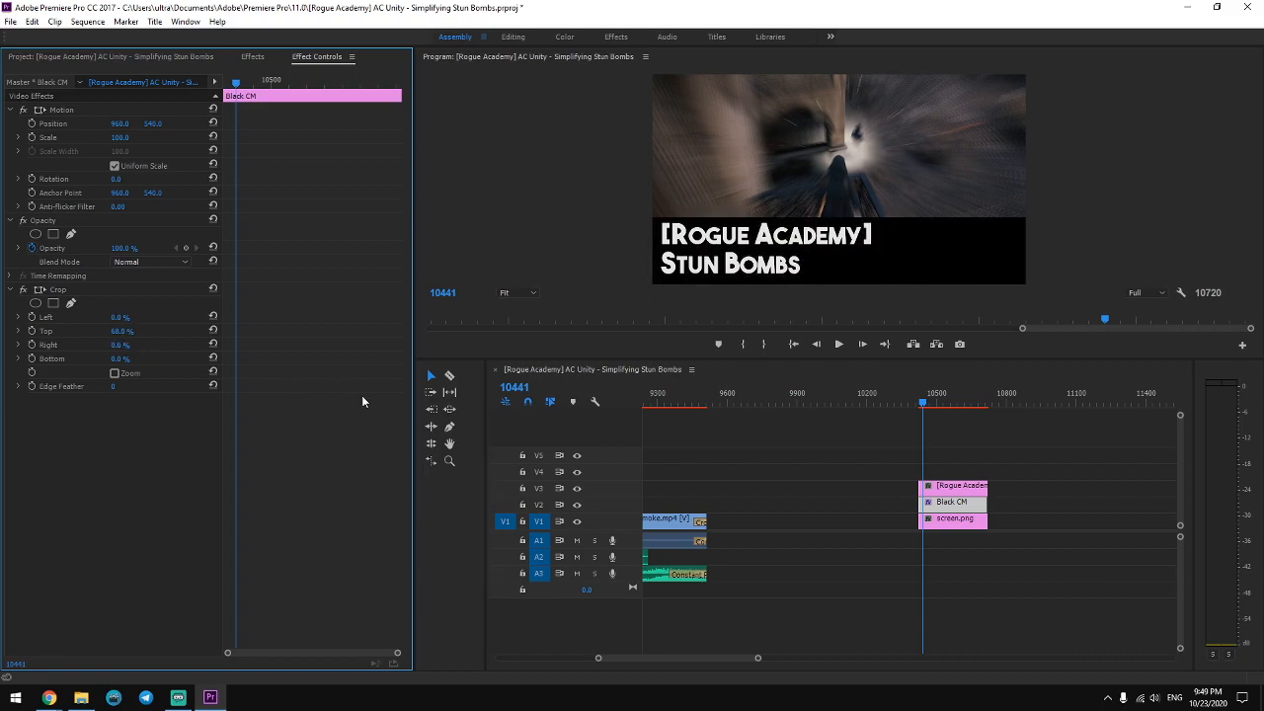
{"action": "left_click_drag", "start_coordinate": [120, 358], "coordinate": [124, 359]}
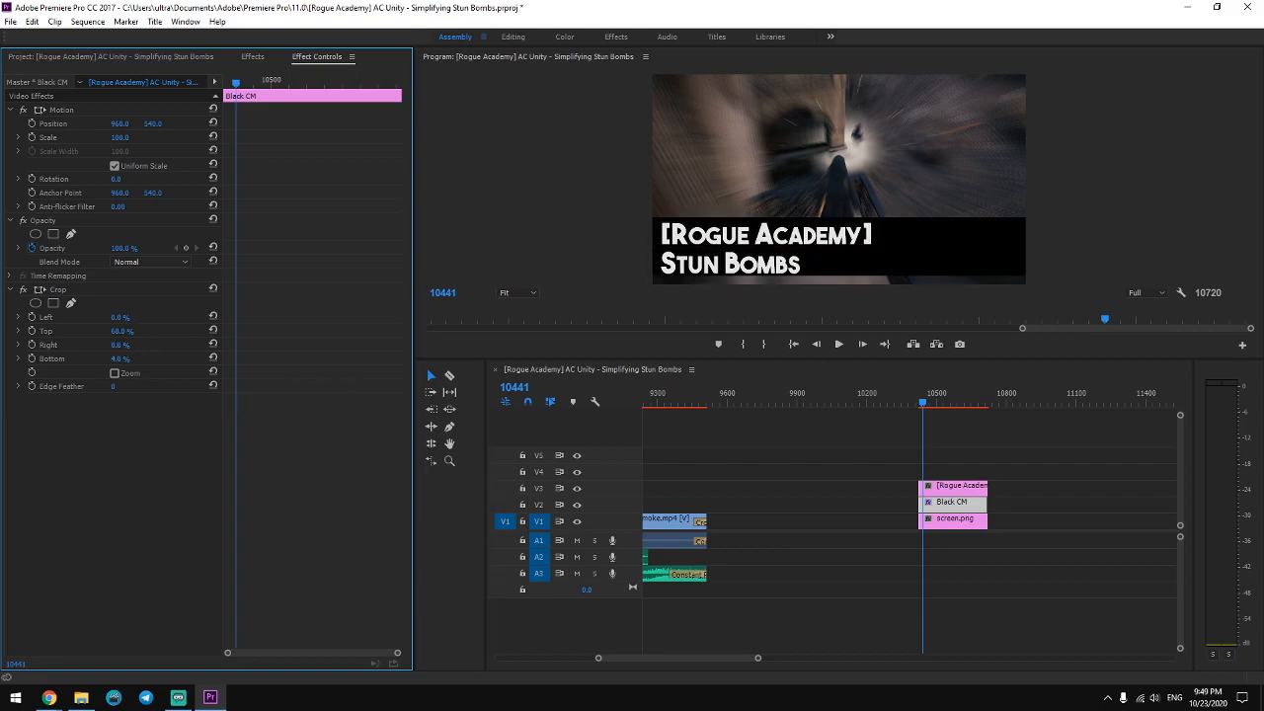
Set the Black CM crop's edge feather to 15 and the clip's opacity to 80%.
{"action": "left_click", "coordinate": [117, 386]}
{"action": "type", "text": "15"}
{"action": "key", "text": "Return"}
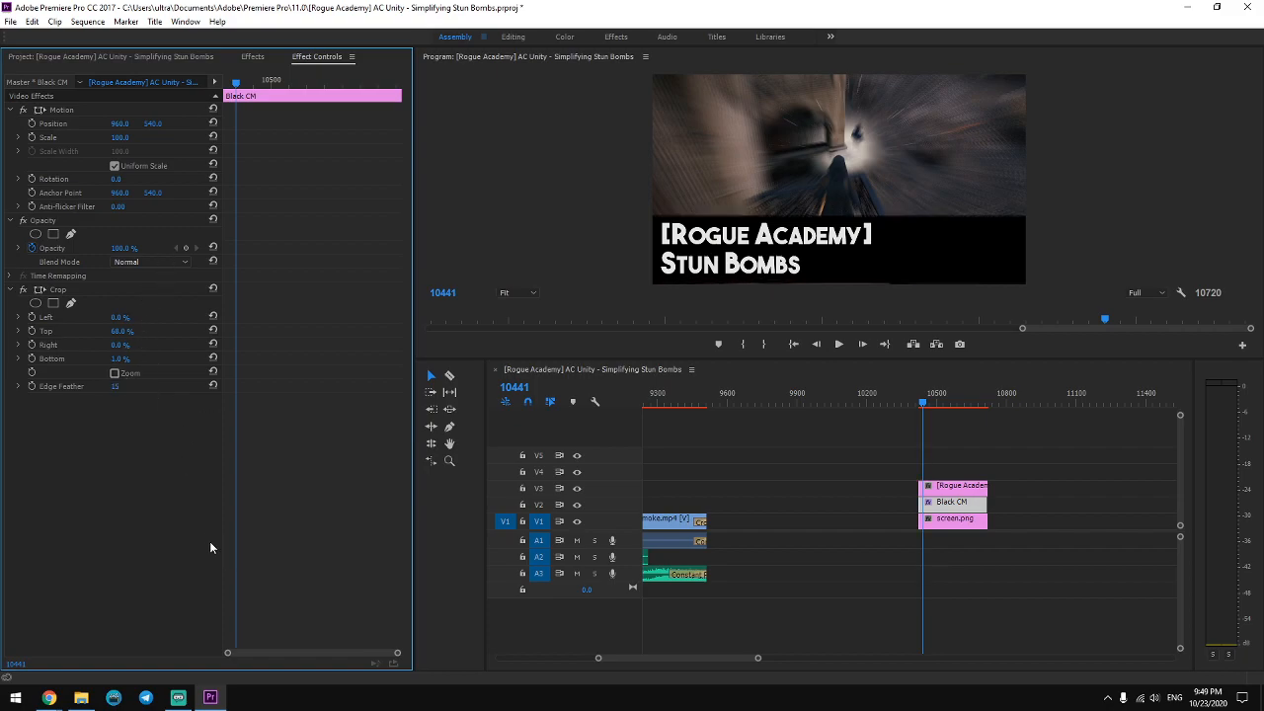
{"action": "left_click", "coordinate": [121, 248]}
{"action": "type", "text": "80"}
{"action": "key", "text": "Return"}
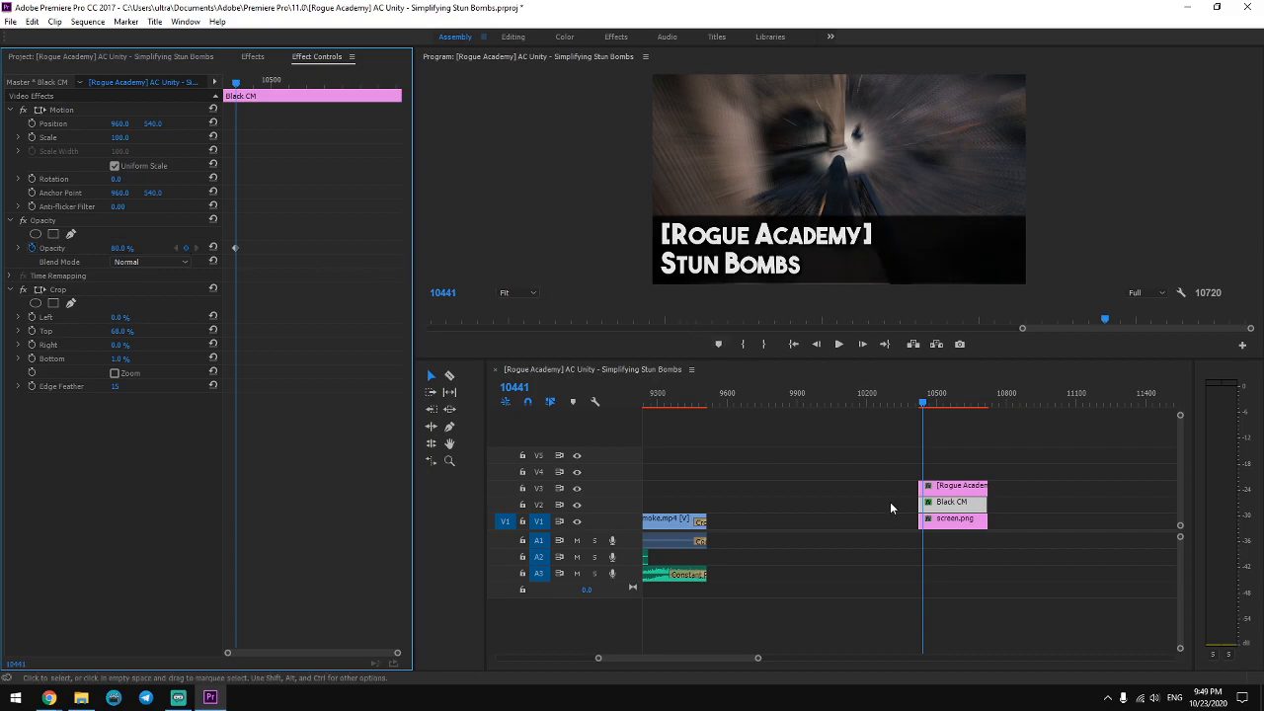
Try the Transform effect from the Faves folder on the Black CM clip.
{"action": "left_click", "coordinate": [939, 507]}
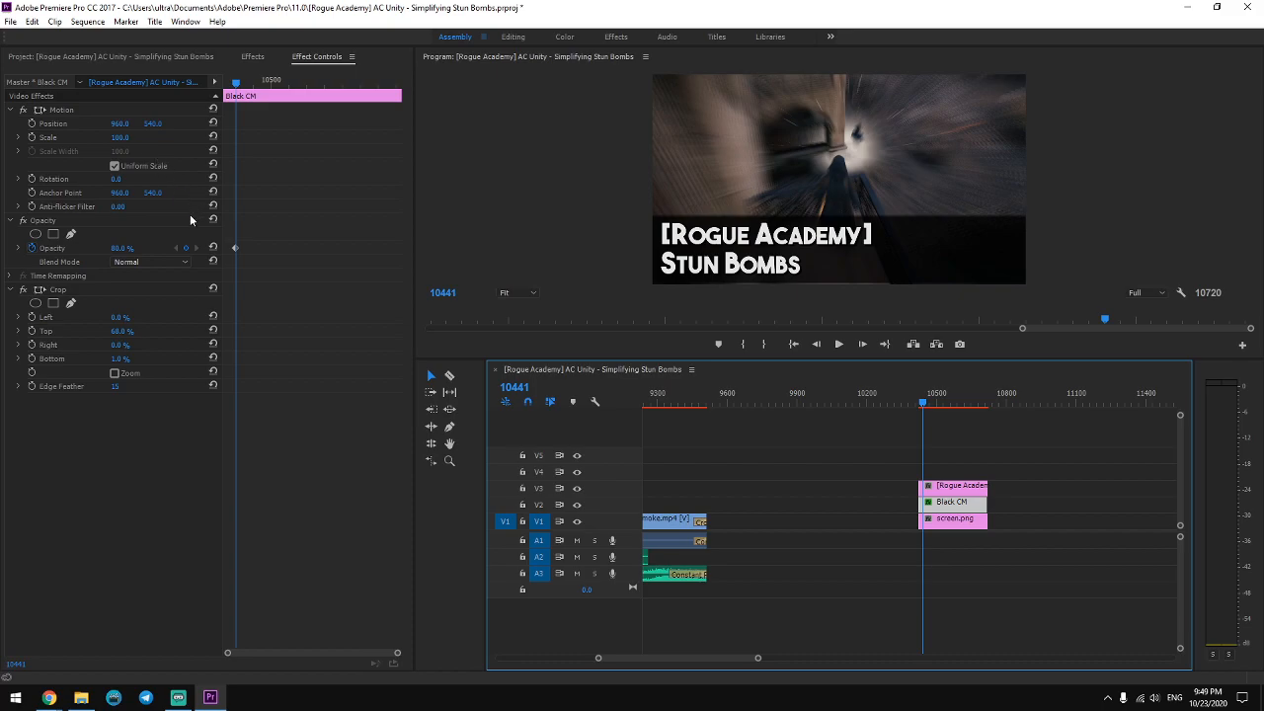
{"action": "left_click", "coordinate": [253, 56]}
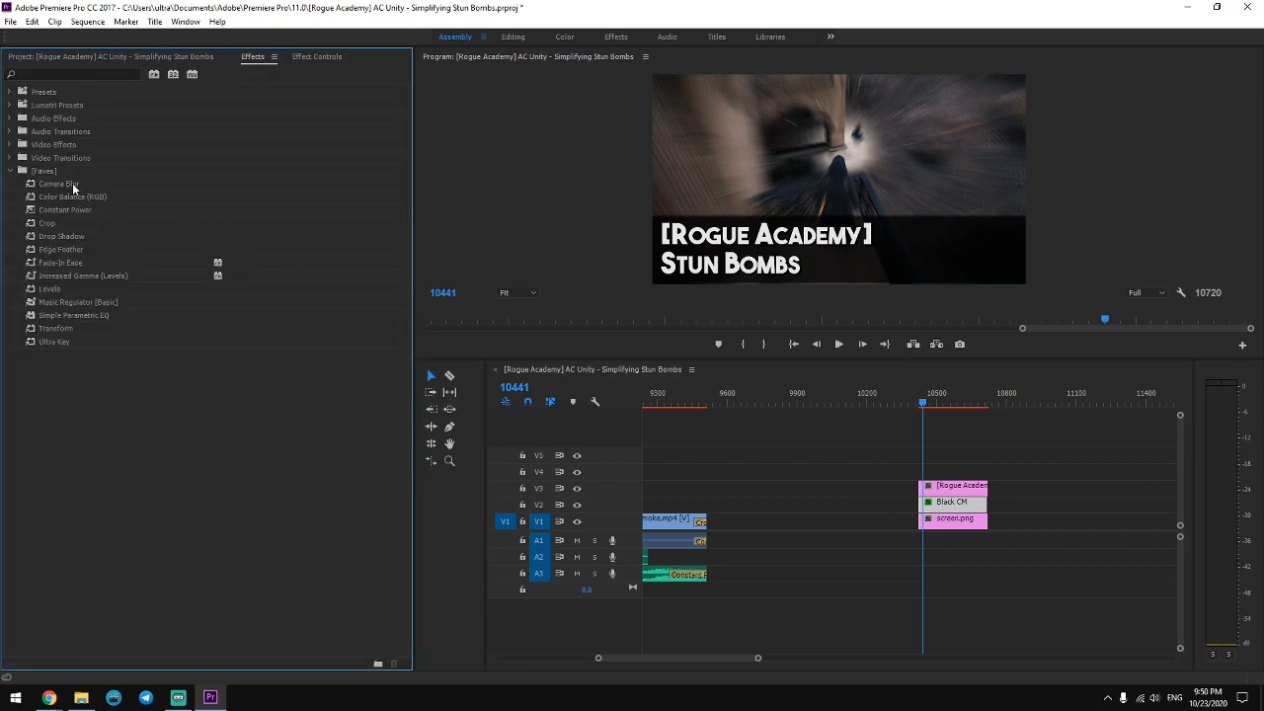
{"action": "left_click_drag", "start_coordinate": [59, 327], "coordinate": [940, 506]}
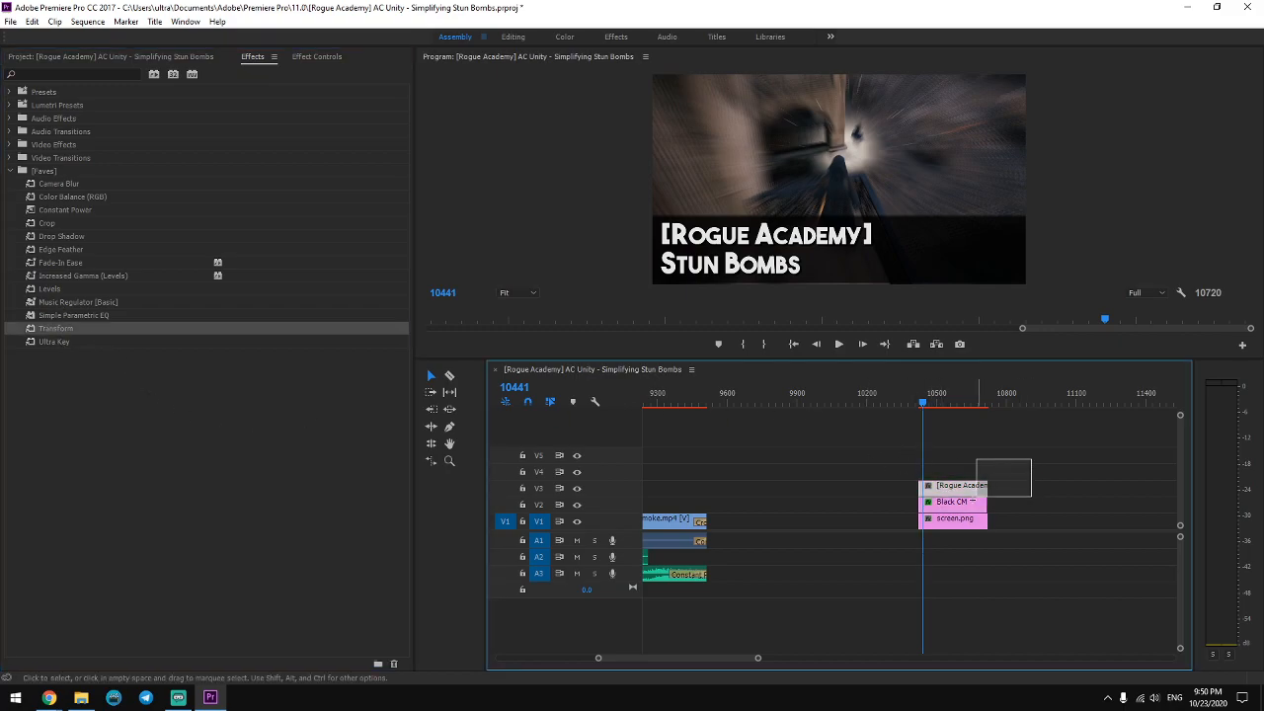
Nest the [Rogue Academy] title and Black CM clips into one sequence, keeping the default name.
{"action": "right_click", "coordinate": [970, 507]}
{"action": "left_click", "coordinate": [997, 391]}
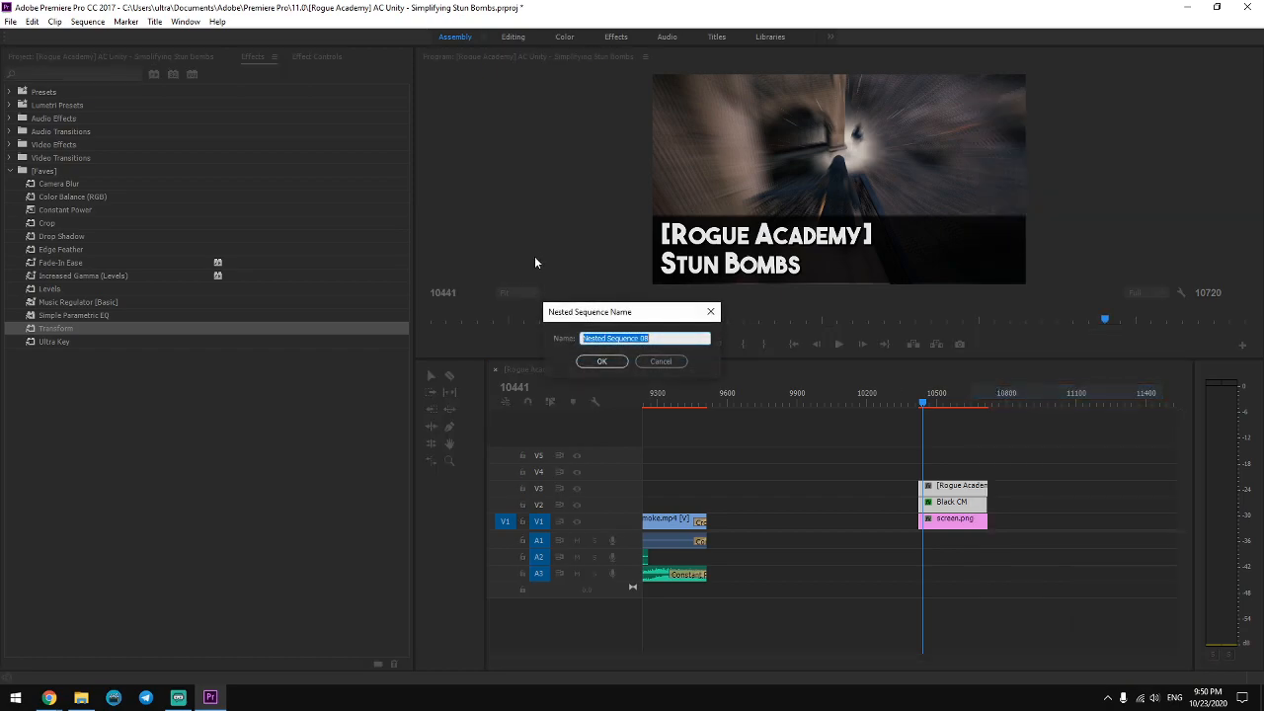
{"action": "left_click", "coordinate": [610, 362]}
Apply the Transform effect to the nested title sequence and try skew values of 5 and 6.
{"action": "left_click_drag", "start_coordinate": [49, 329], "coordinate": [929, 501]}
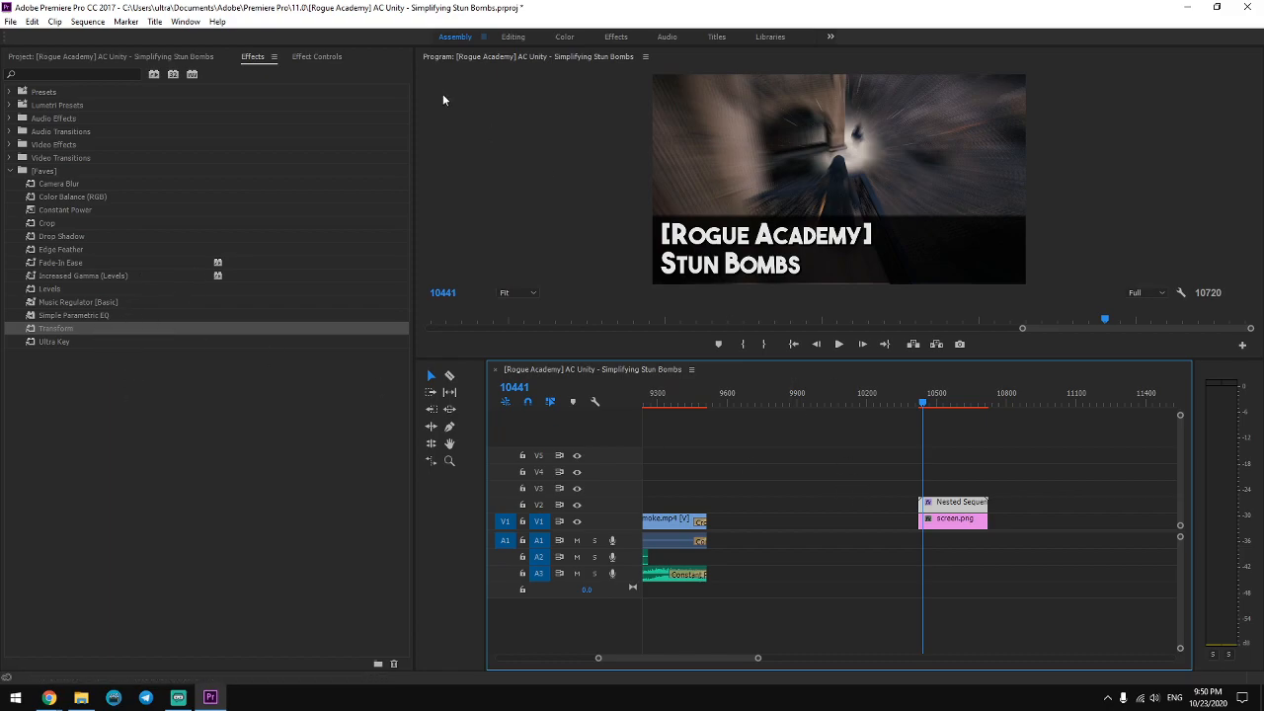
{"action": "left_click", "coordinate": [317, 56]}
{"action": "left_click", "coordinate": [115, 386]}
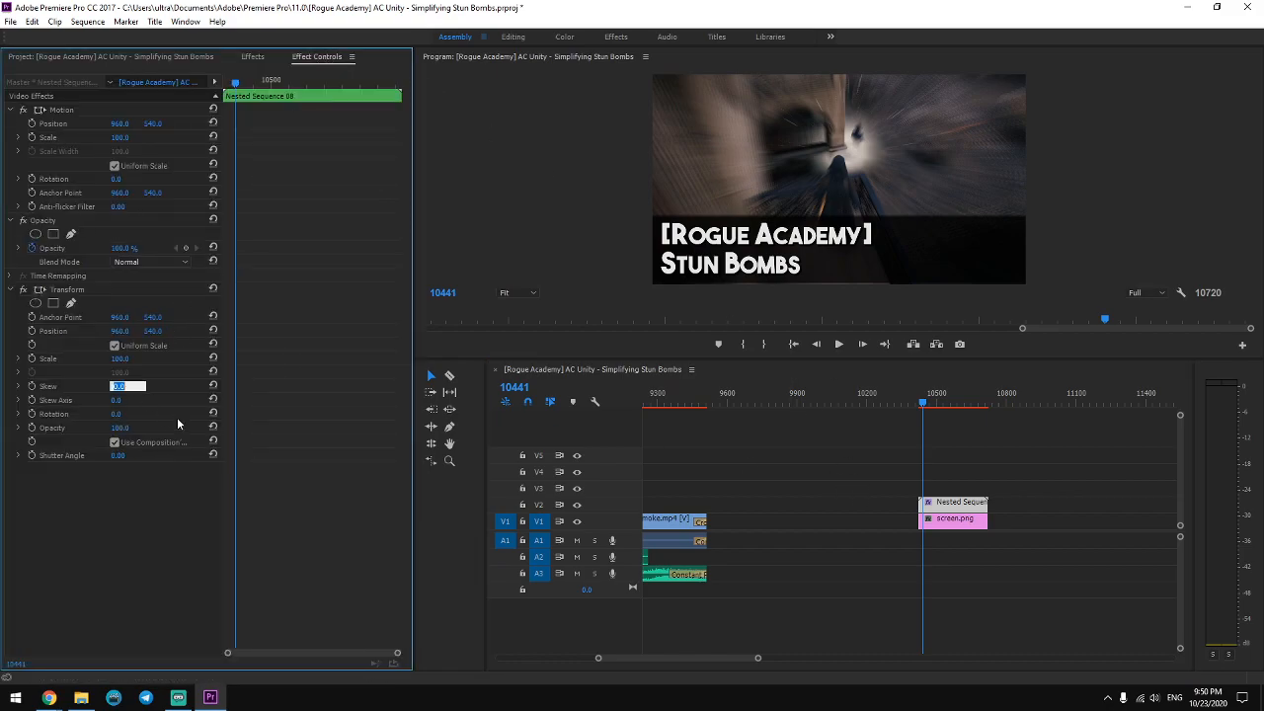
{"action": "type", "text": "5"}
{"action": "key", "text": "Return"}
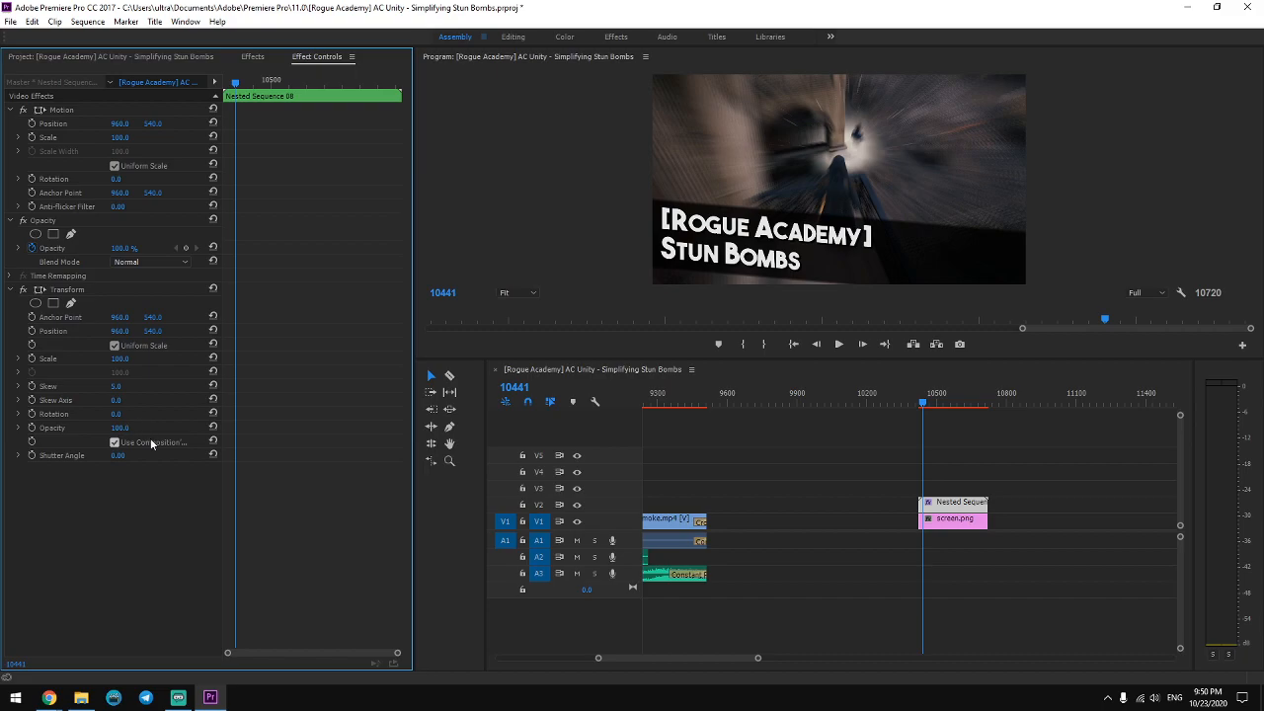
{"action": "left_click", "coordinate": [115, 386]}
{"action": "type", "text": "6"}
{"action": "key", "text": "Return"}
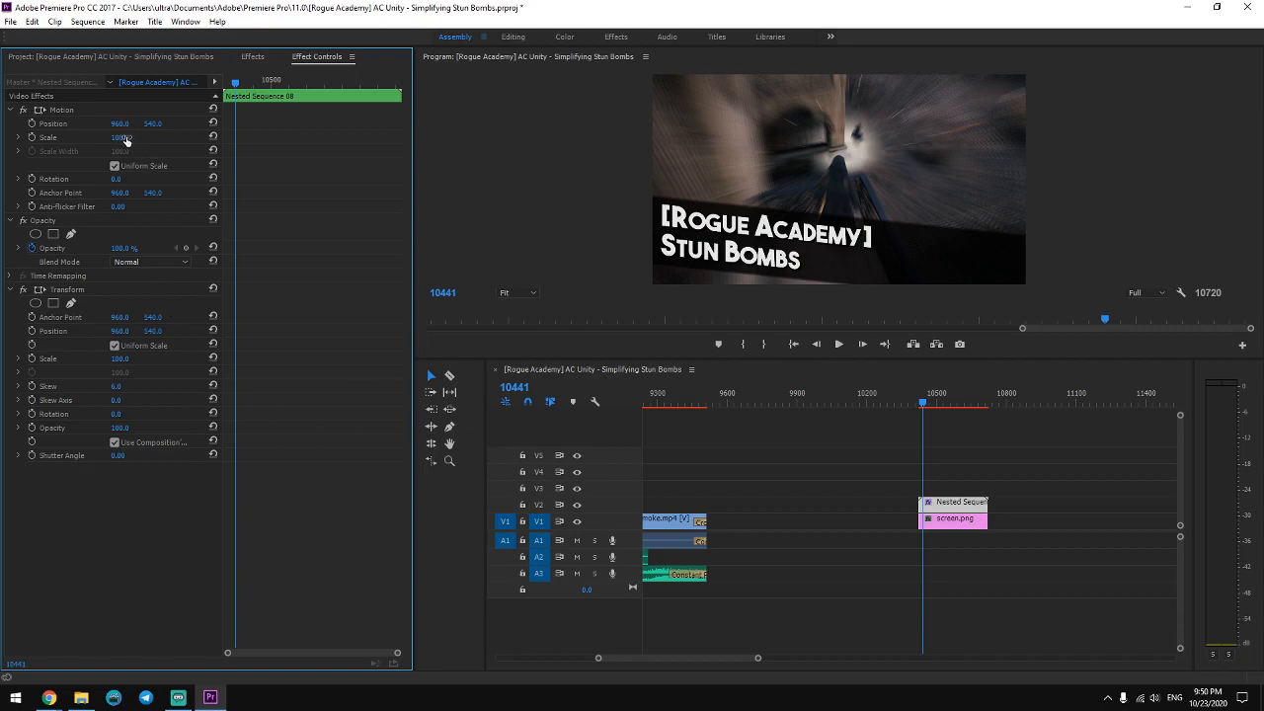
Lower the nested sequence to a vertical position of about 589 and enlarge its motion scale to 102.
{"action": "left_click_drag", "start_coordinate": [152, 123], "coordinate": [212, 123]}
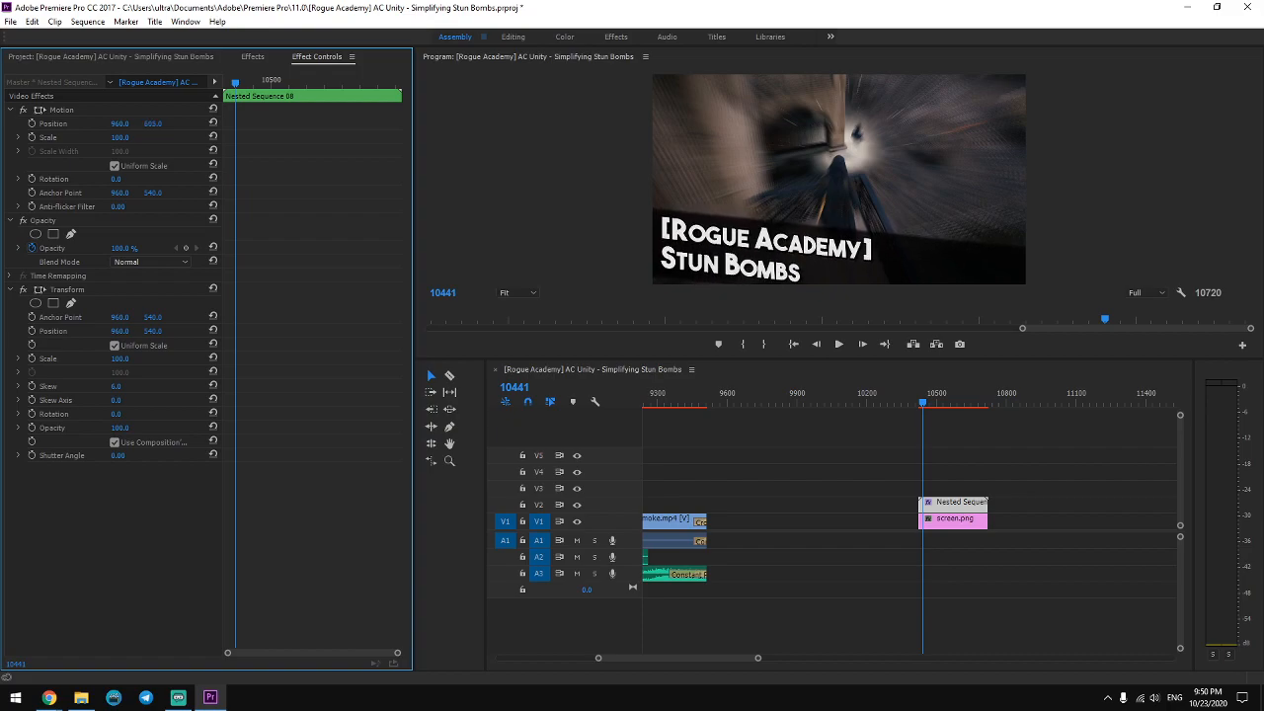
{"action": "left_click_drag", "start_coordinate": [152, 123], "coordinate": [126, 137]}
{"action": "left_click", "coordinate": [153, 124]}
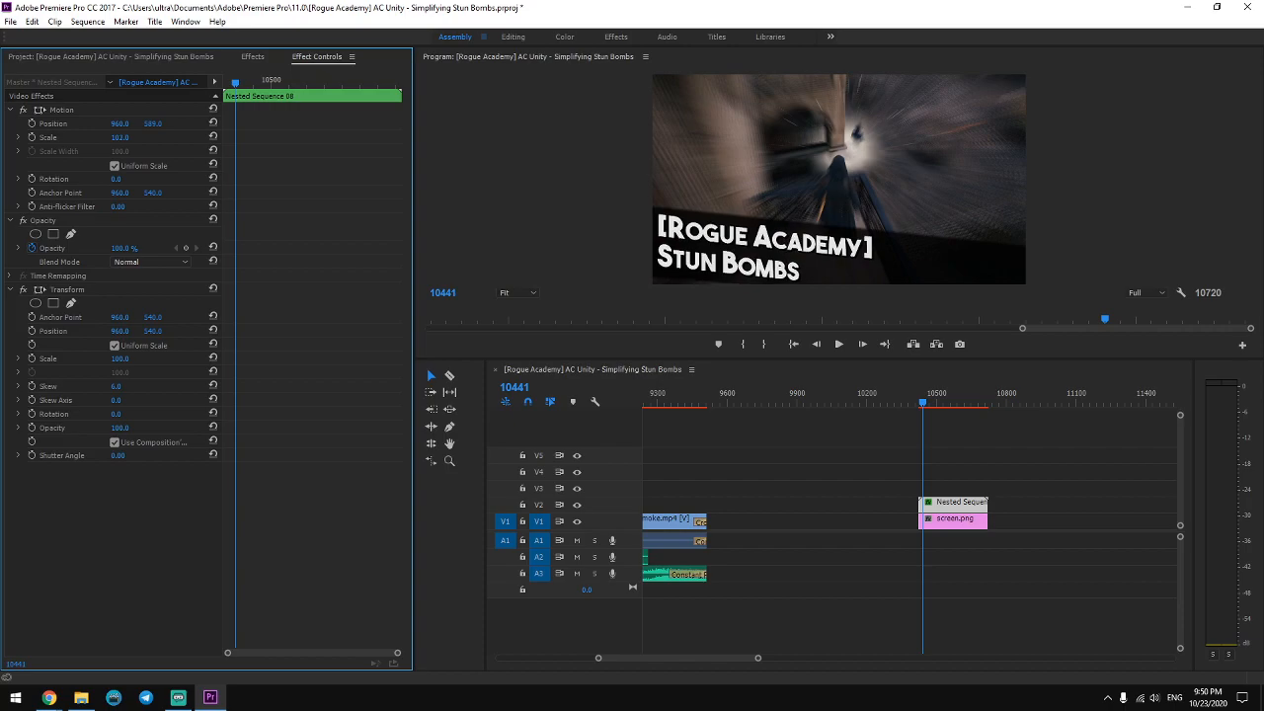
Try Transform skew values of 5, 4 and 7 on the nested title sequence.
{"action": "left_click", "coordinate": [117, 386]}
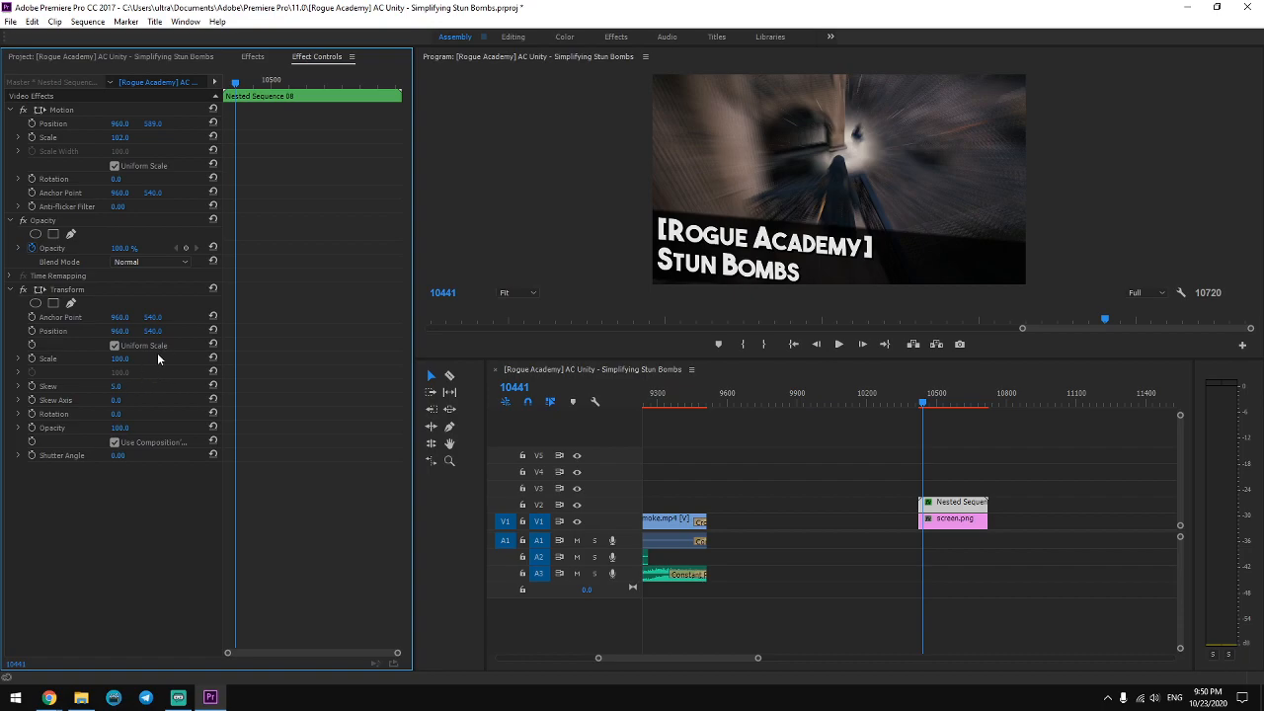
{"action": "left_click", "coordinate": [117, 386]}
{"action": "type", "text": "4"}
{"action": "key", "text": "Return"}
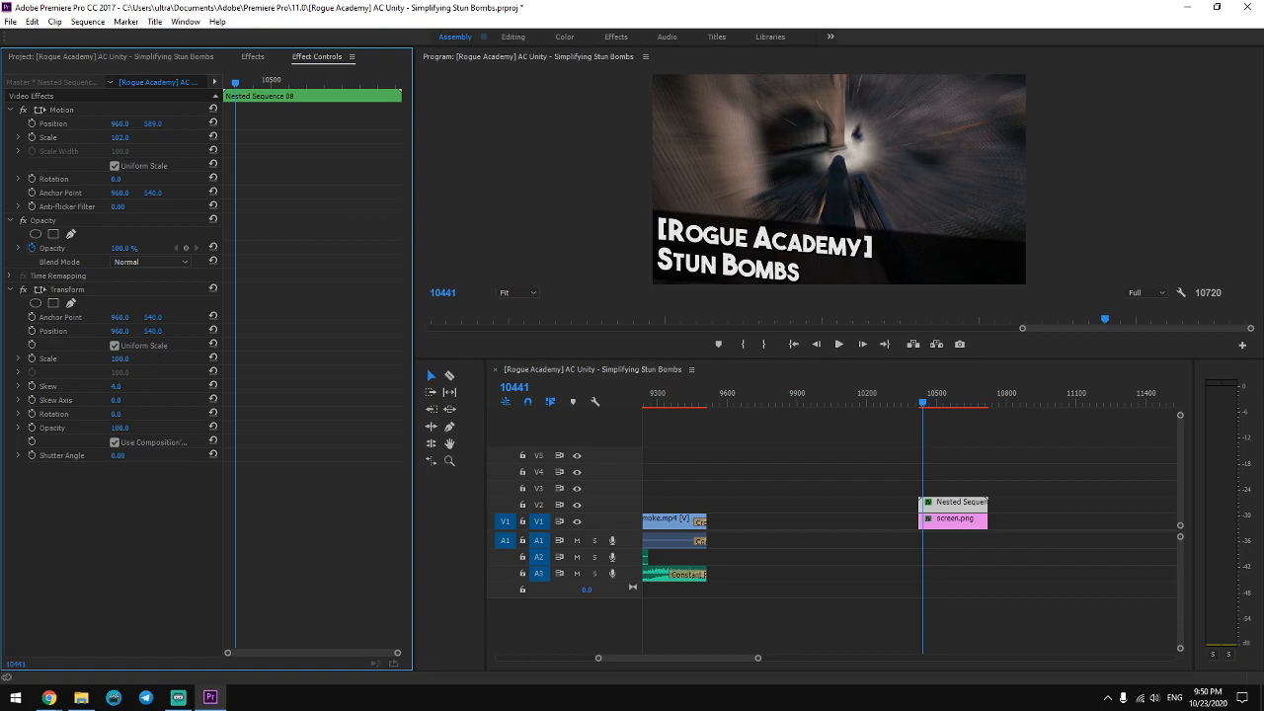
{"action": "left_click", "coordinate": [120, 387]}
{"action": "type", "text": "7"}
{"action": "key", "text": "Return"}
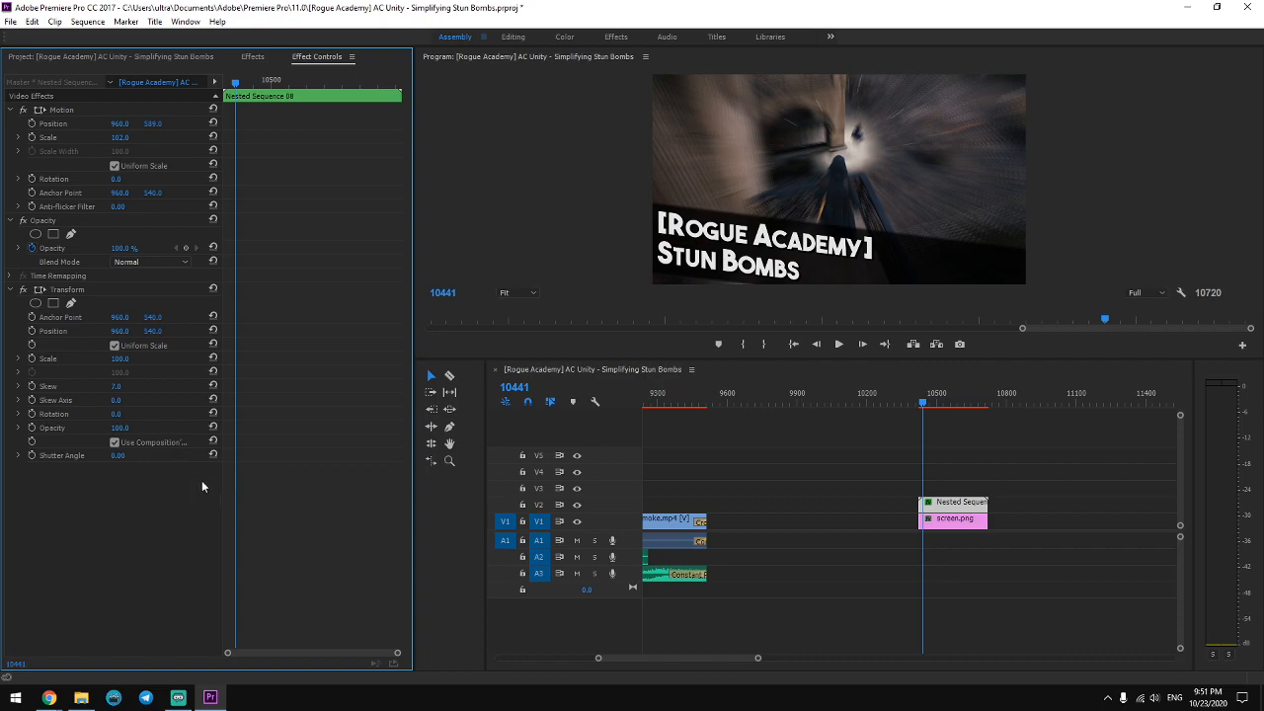
Raise the nested sequence's Transform skew through 9 and 10 to 15, and check the result in an enlarged preview.
{"action": "left_click", "coordinate": [119, 387]}
{"action": "type", "text": "9"}
{"action": "key", "text": "Return"}
{"action": "left_click", "coordinate": [126, 387]}
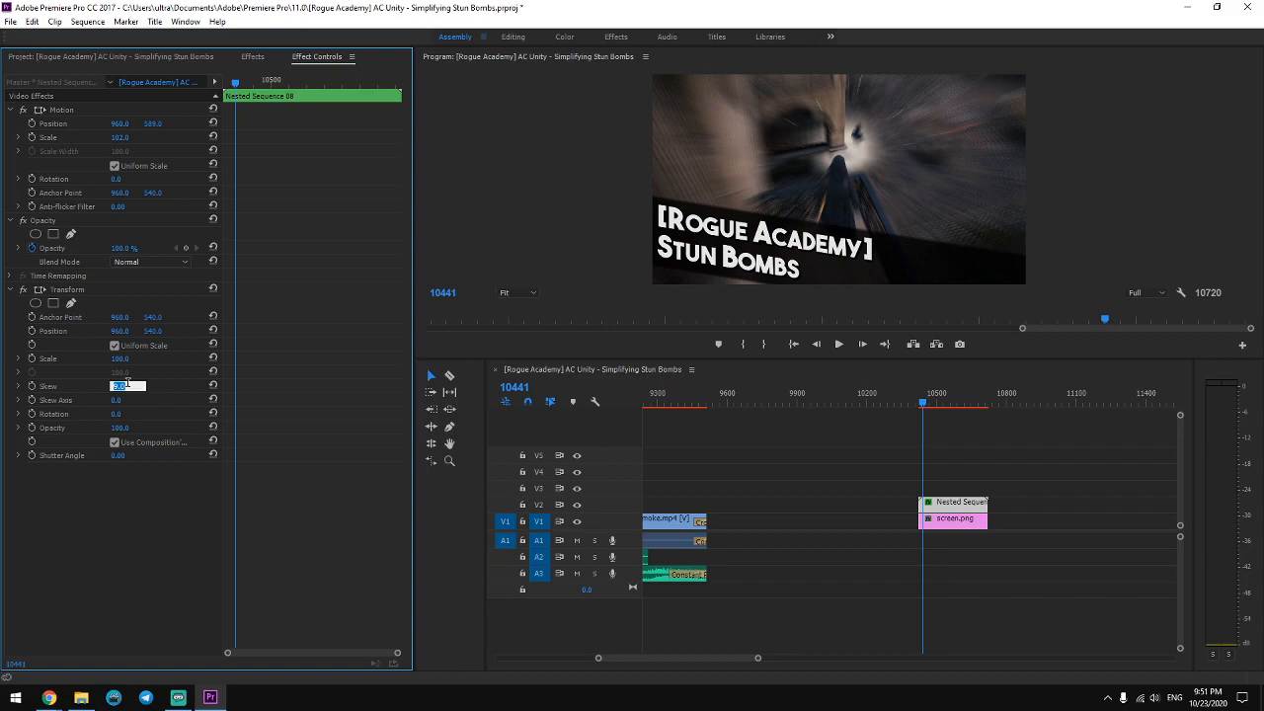
{"action": "type", "text": "10"}
{"action": "key", "text": "Return"}
{"action": "left_click", "coordinate": [120, 386]}
{"action": "type", "text": "15"}
{"action": "key", "text": "Return"}
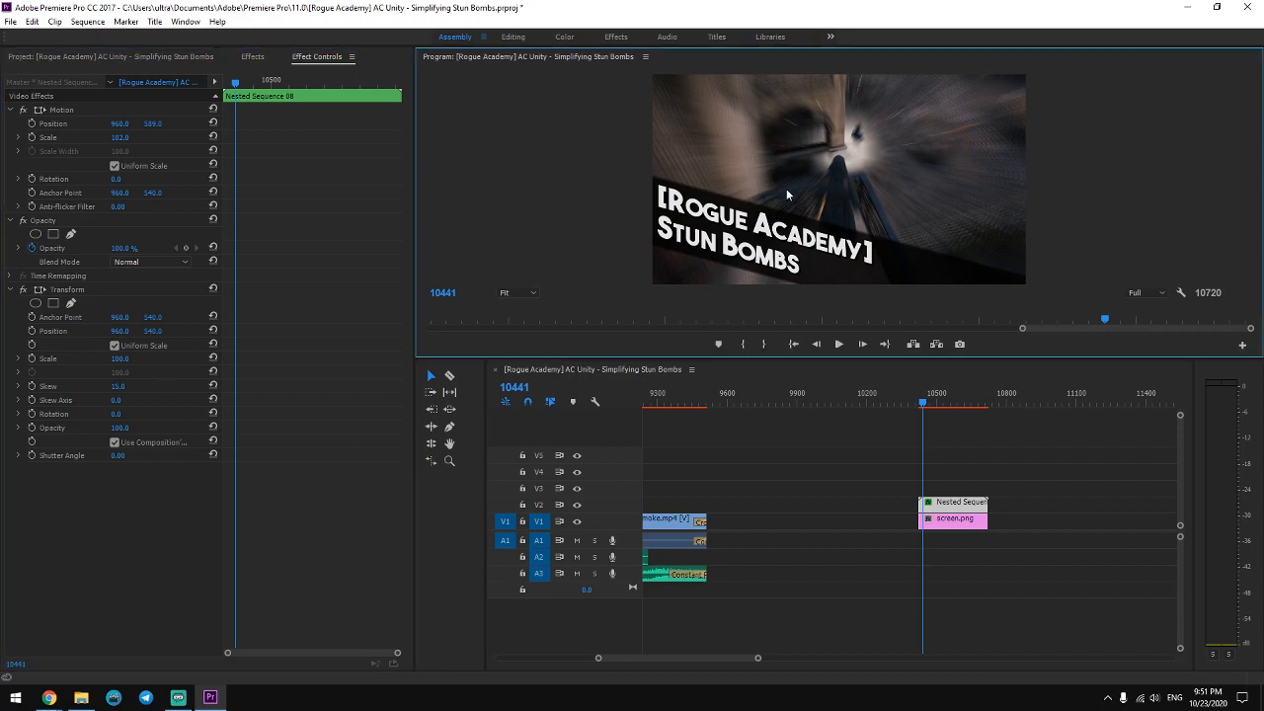
{"action": "key", "text": "grave"}
{"action": "key", "text": "grave"}
Switch to Chrome to compare the title design with the thumbnails on the YouTube channel's videos page, and return to Premiere Pro.
{"action": "mouse_move", "coordinate": [48, 697]}
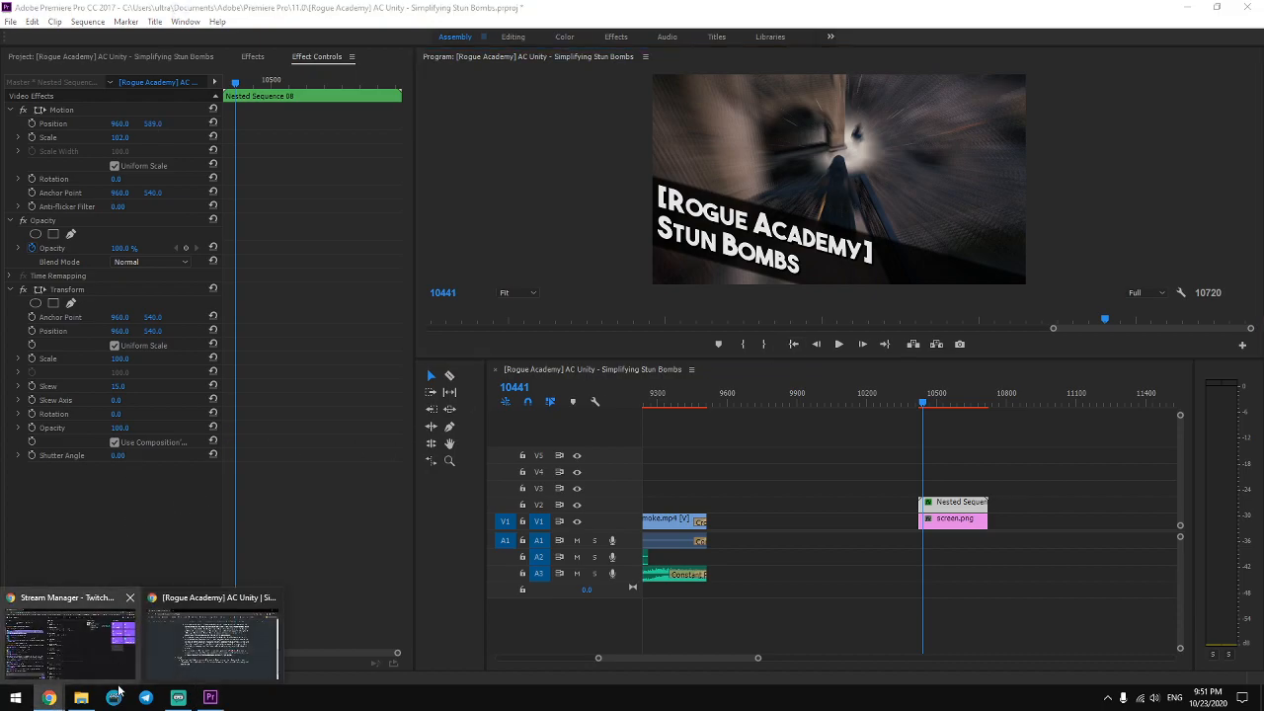
{"action": "left_click", "coordinate": [64, 627]}
{"action": "left_click", "coordinate": [180, 55]}
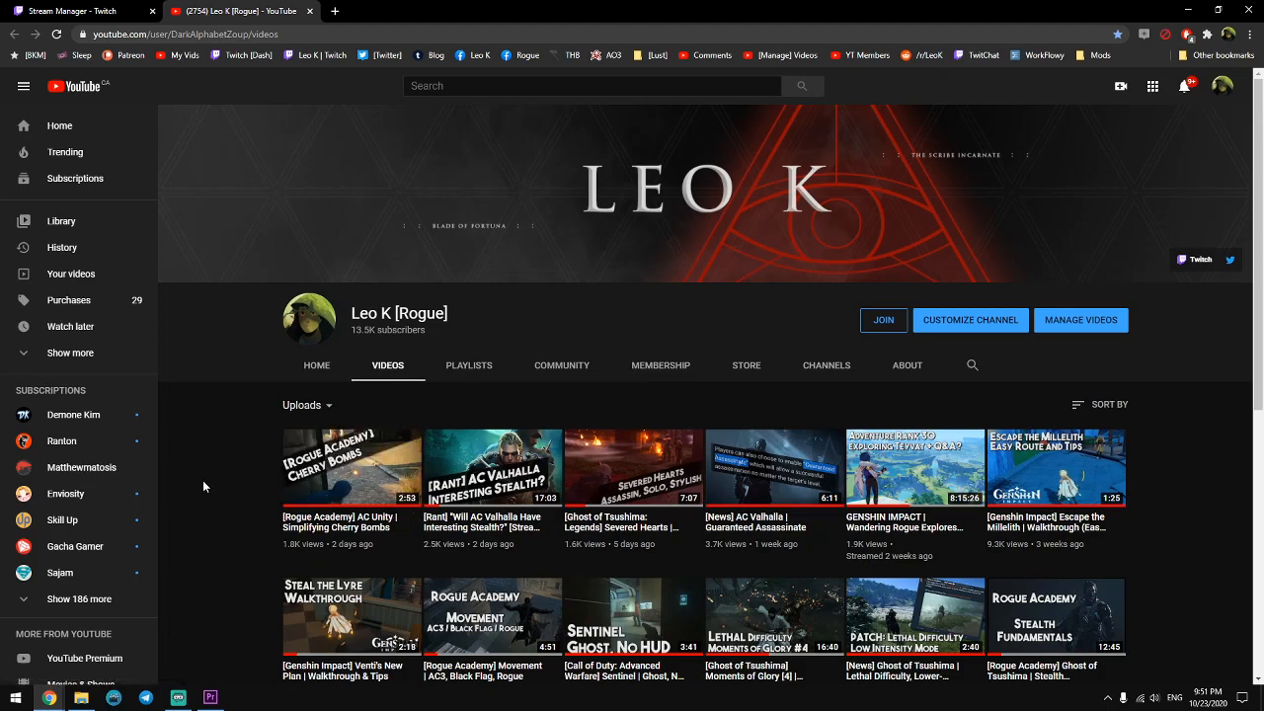
{"action": "left_click", "coordinate": [211, 697]}
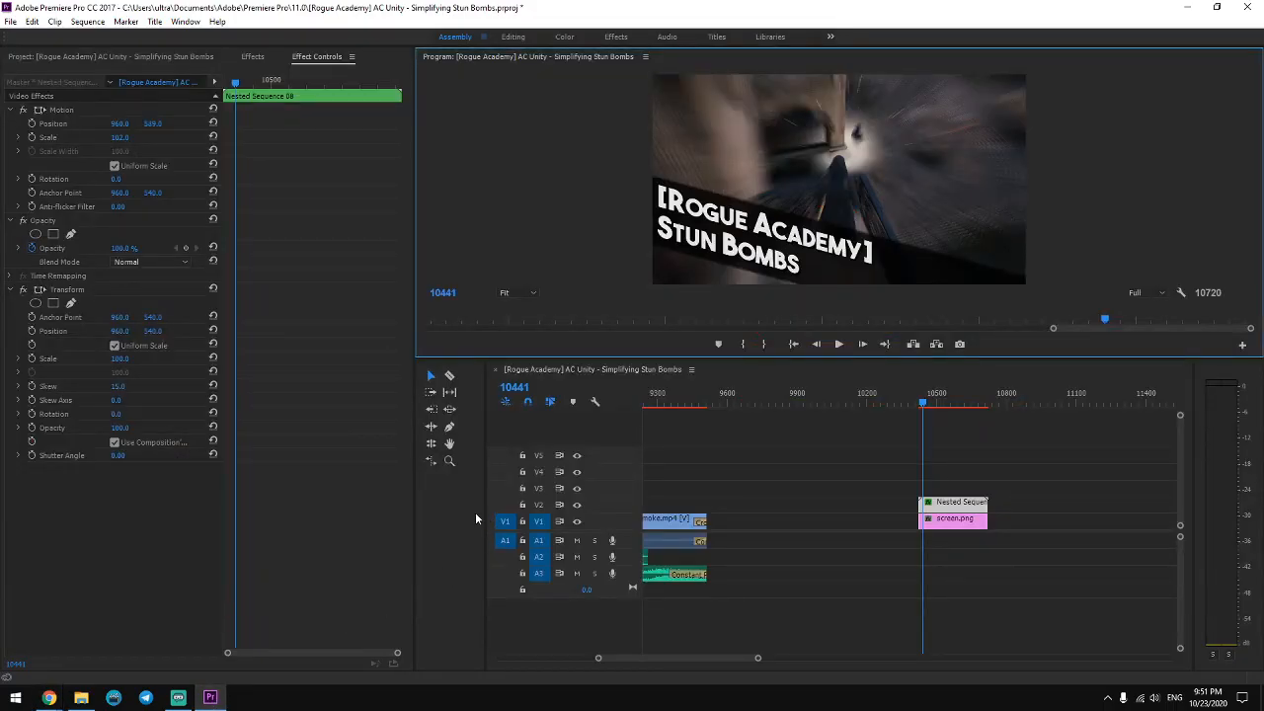
{"action": "mouse_move", "coordinate": [48, 697]}
{"action": "left_click", "coordinate": [72, 632]}
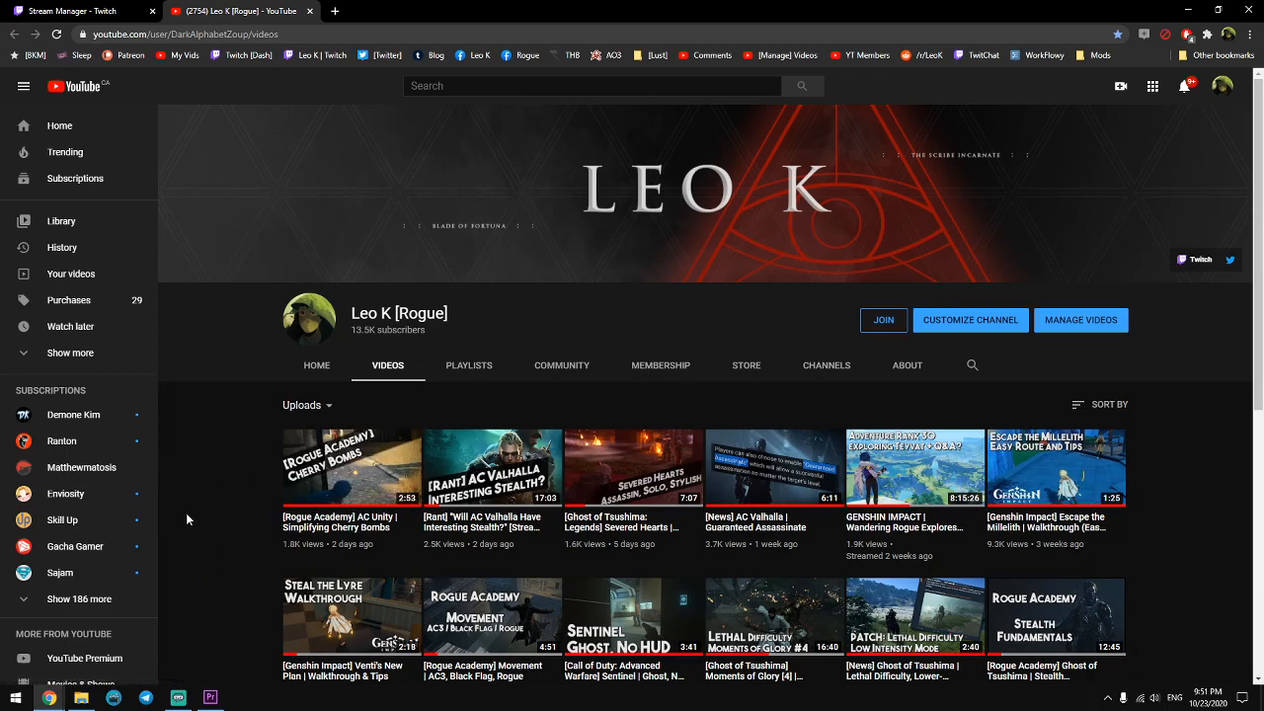
{"action": "left_click", "coordinate": [210, 697]}
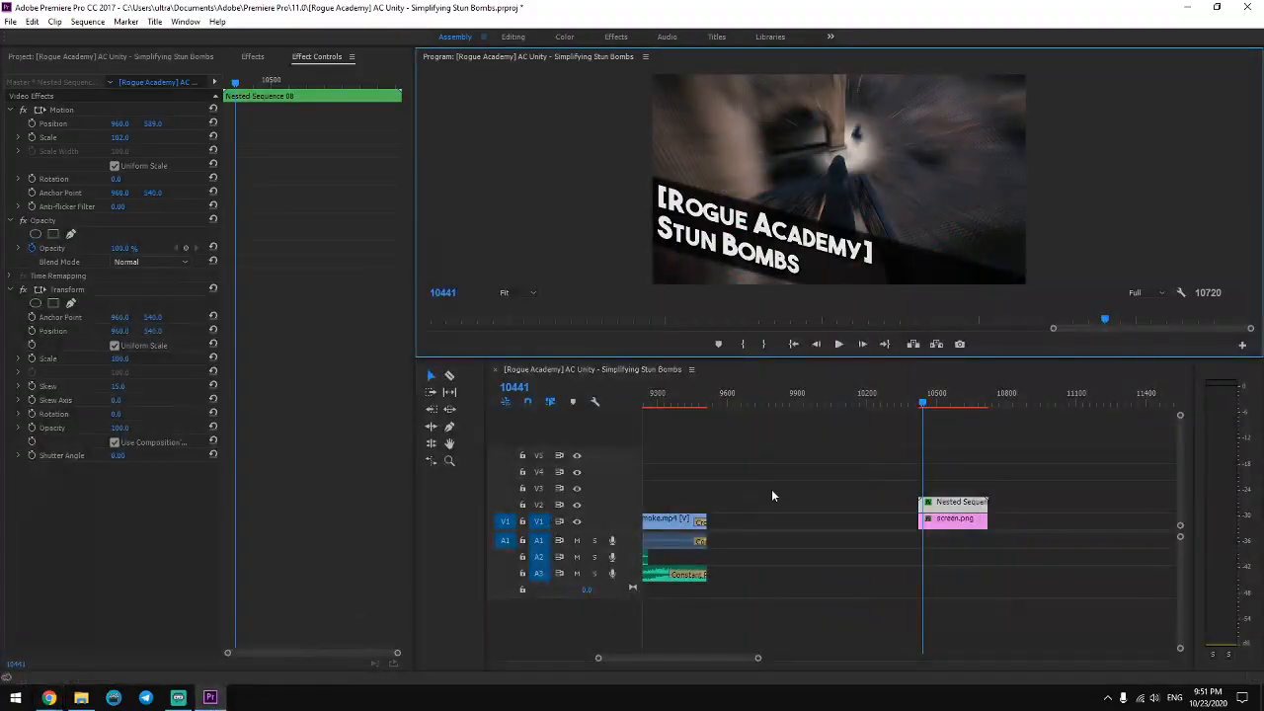
Undo the skew, motion changes and Transform effect on the nested title sequence.
{"action": "left_click", "coordinate": [926, 504]}
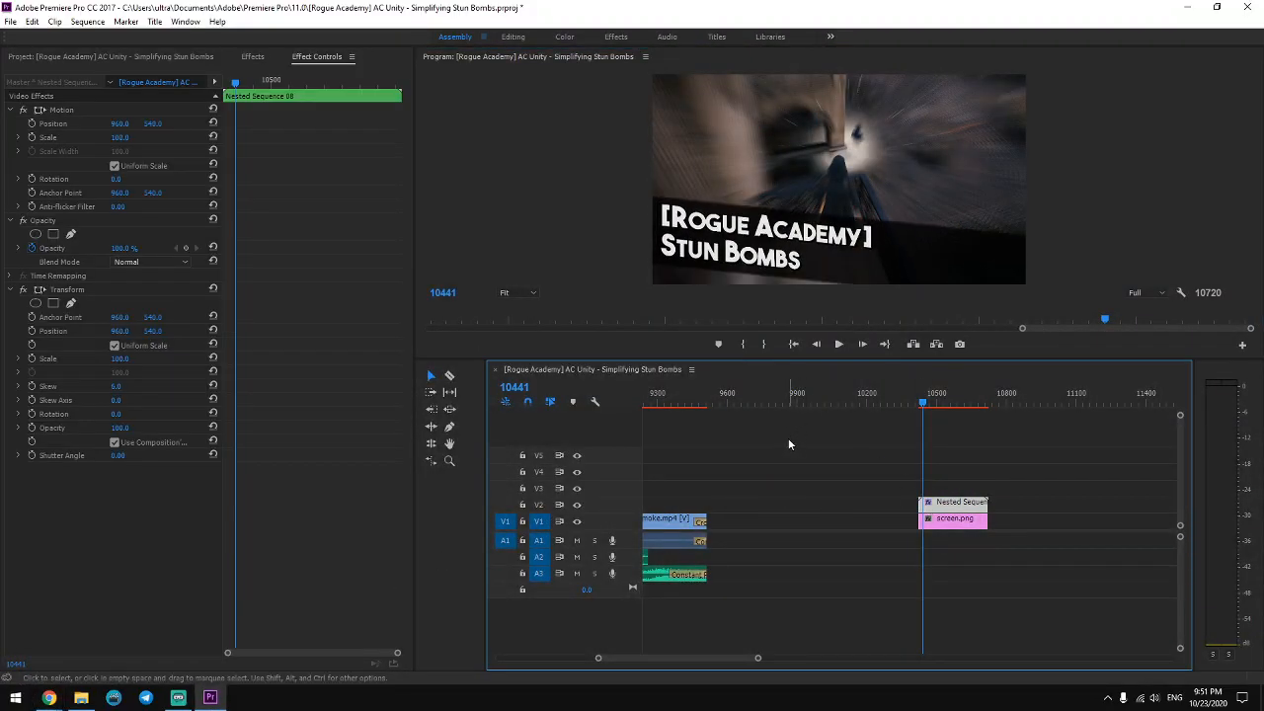
{"action": "key", "text": "ctrl+z"}
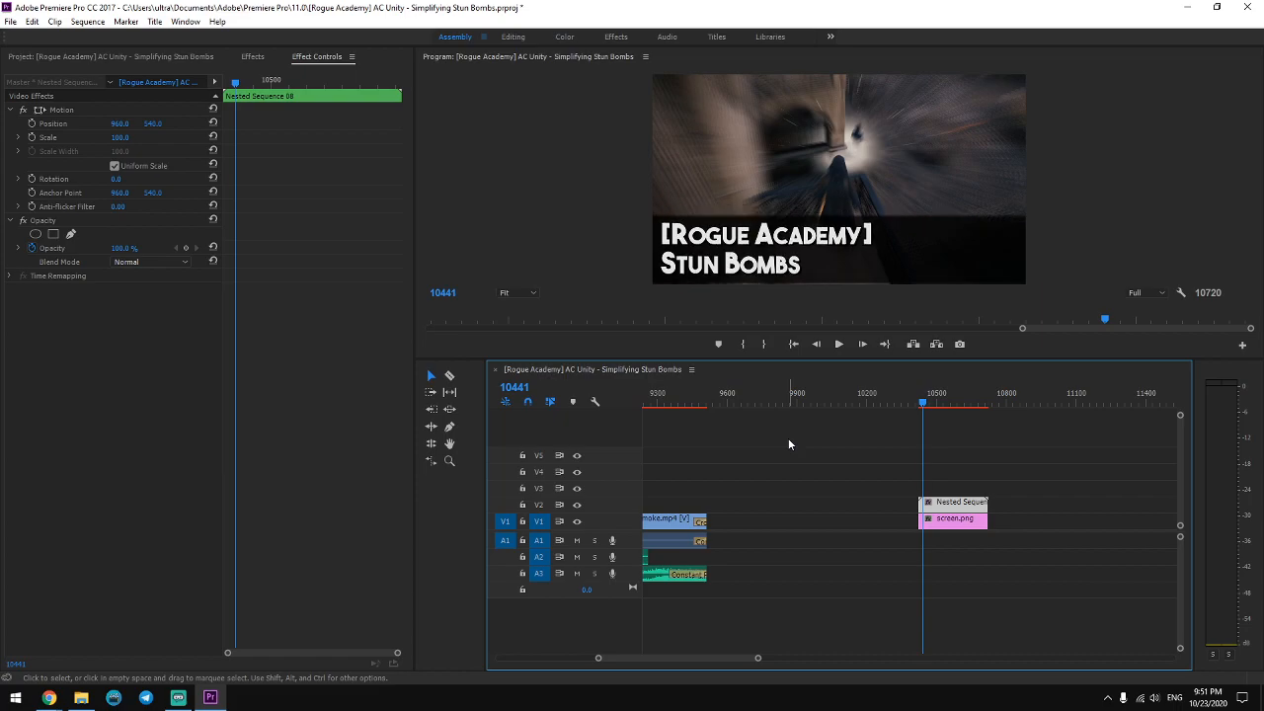
{"action": "left_click", "coordinate": [792, 456]}
Rotate the nested title sequence by 21° and reposition it in the frame at about 1034.5, 560.2.
{"action": "left_click", "coordinate": [953, 504]}
{"action": "left_click", "coordinate": [383, 373]}
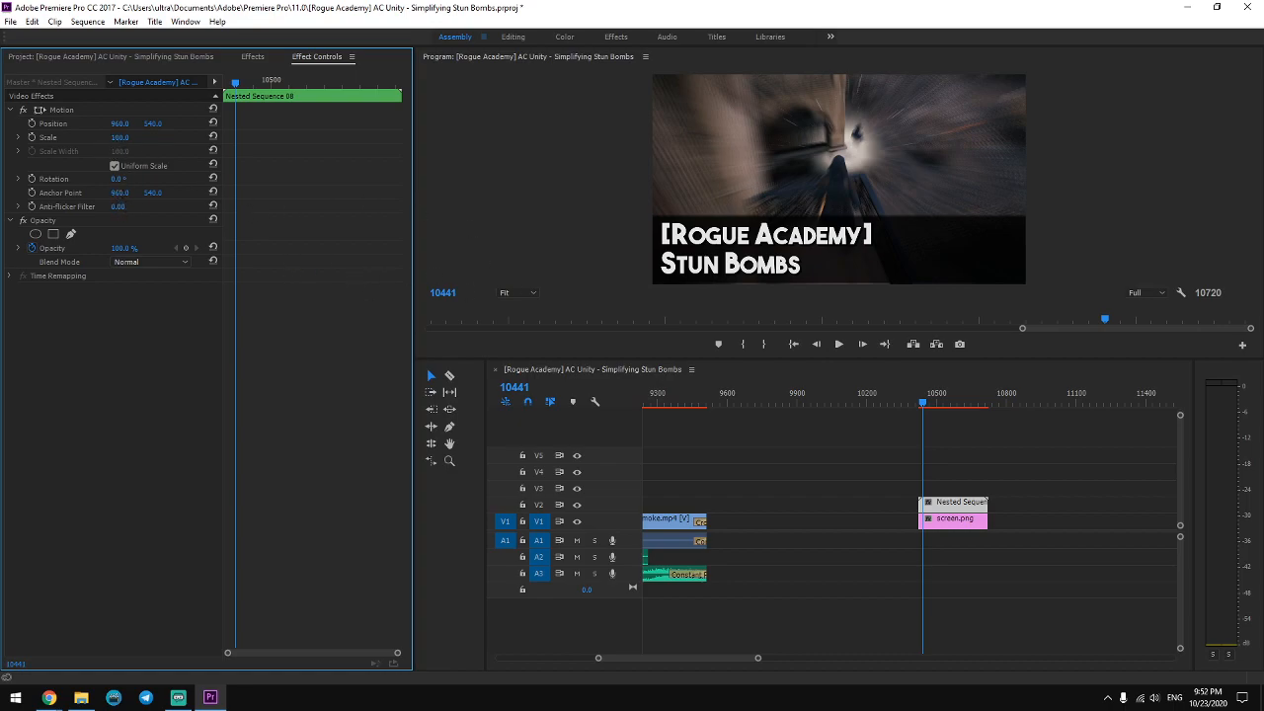
{"action": "left_click_drag", "start_coordinate": [116, 179], "coordinate": [136, 179]}
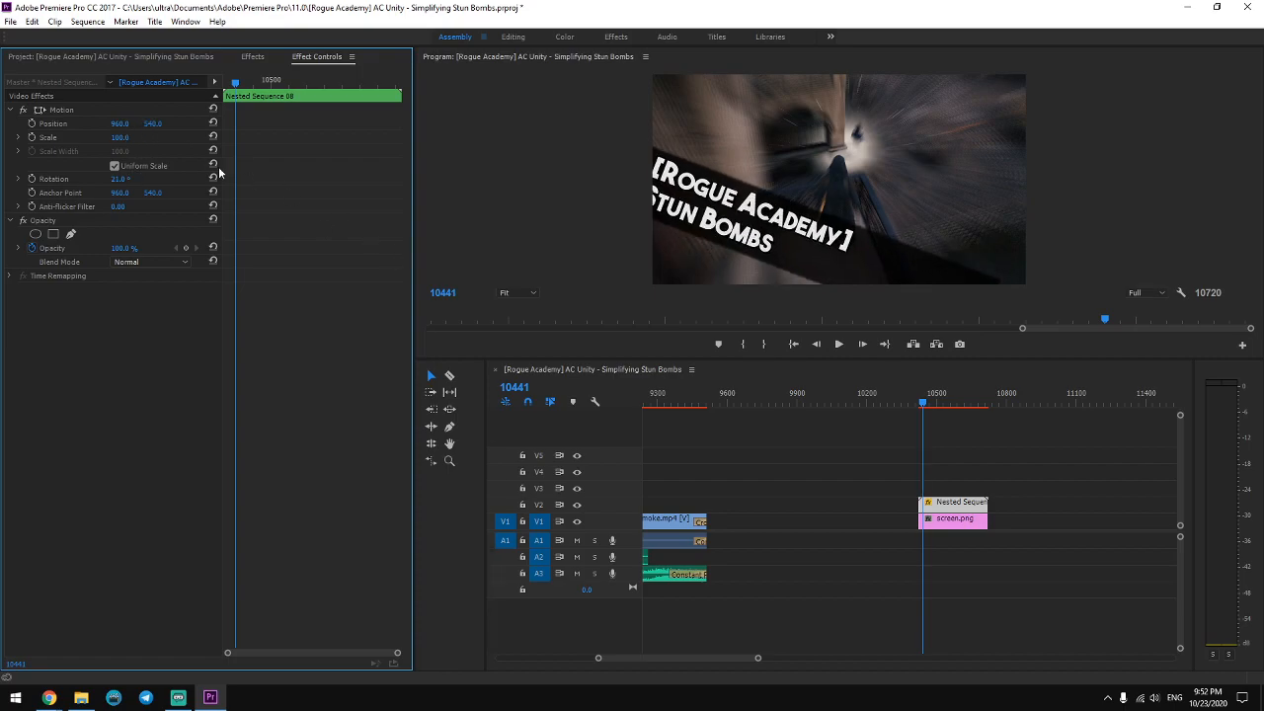
{"action": "left_click", "coordinate": [40, 113]}
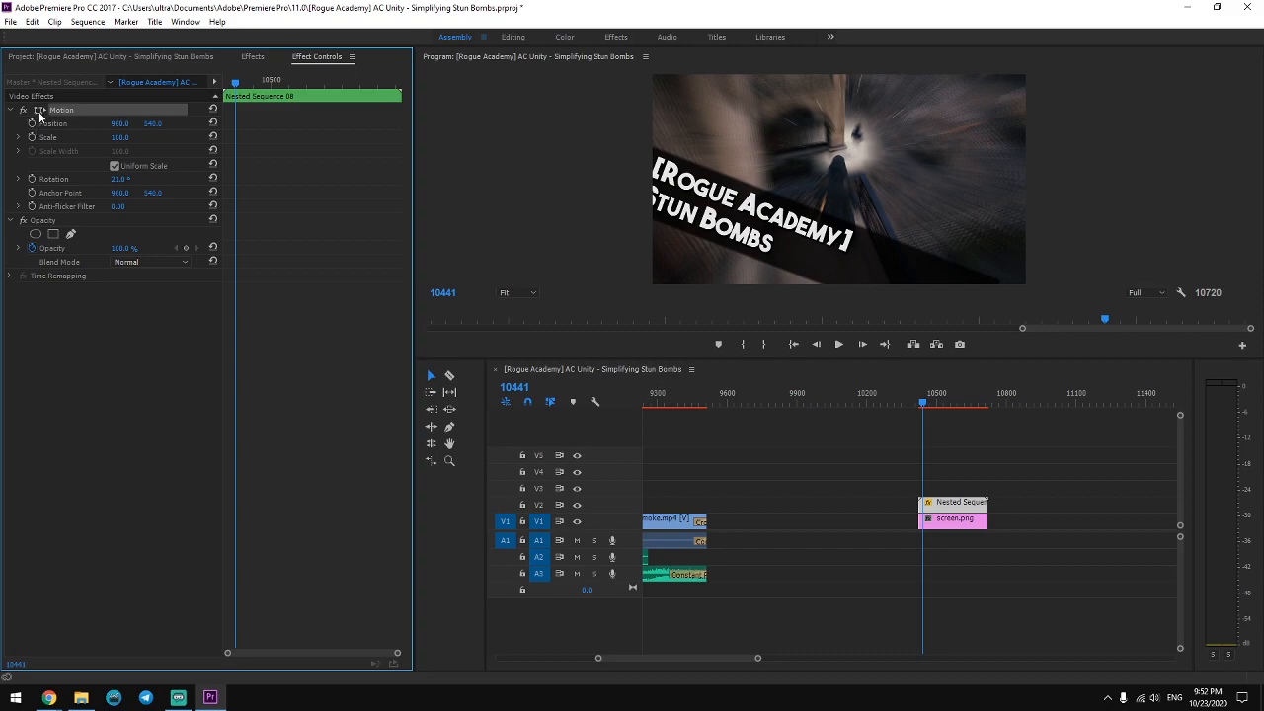
{"action": "left_click_drag", "start_coordinate": [730, 168], "coordinate": [786, 161]}
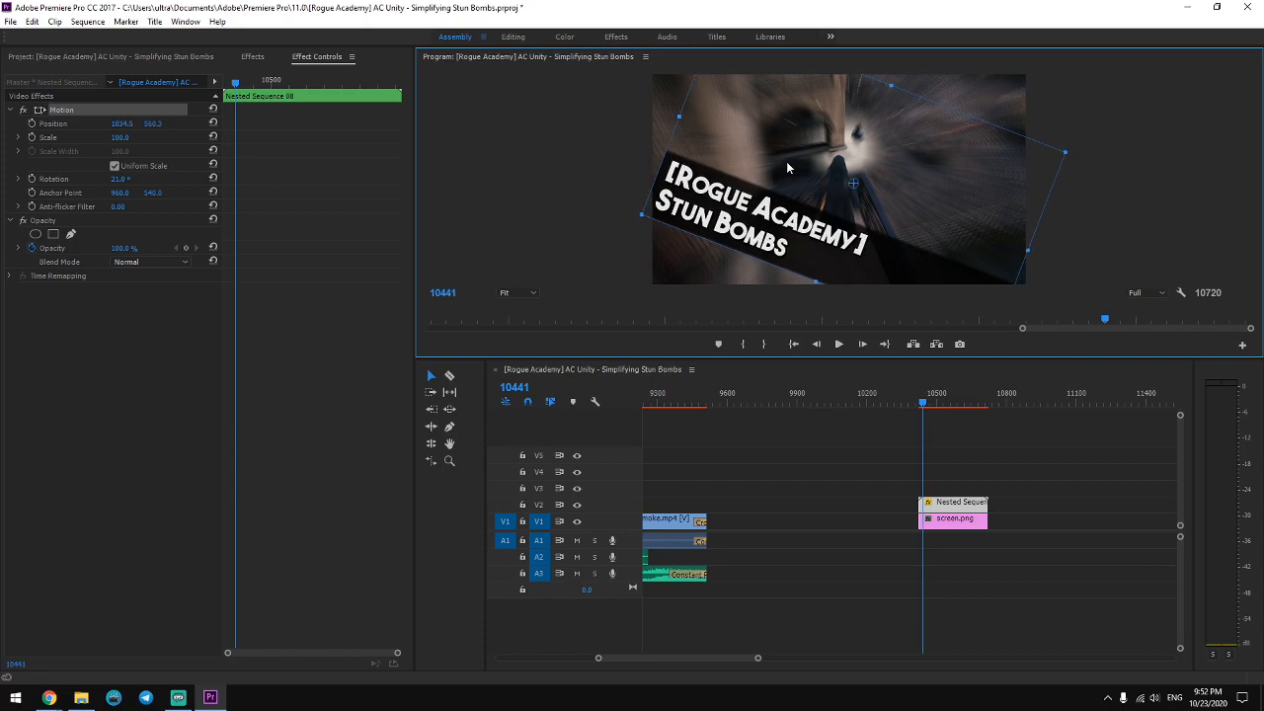
Inside the nested sequence, move the [Rogue Academy] Stun Bombs title to horizontal position 1315, and return to the main sequence.
{"action": "double_click", "coordinate": [954, 516]}
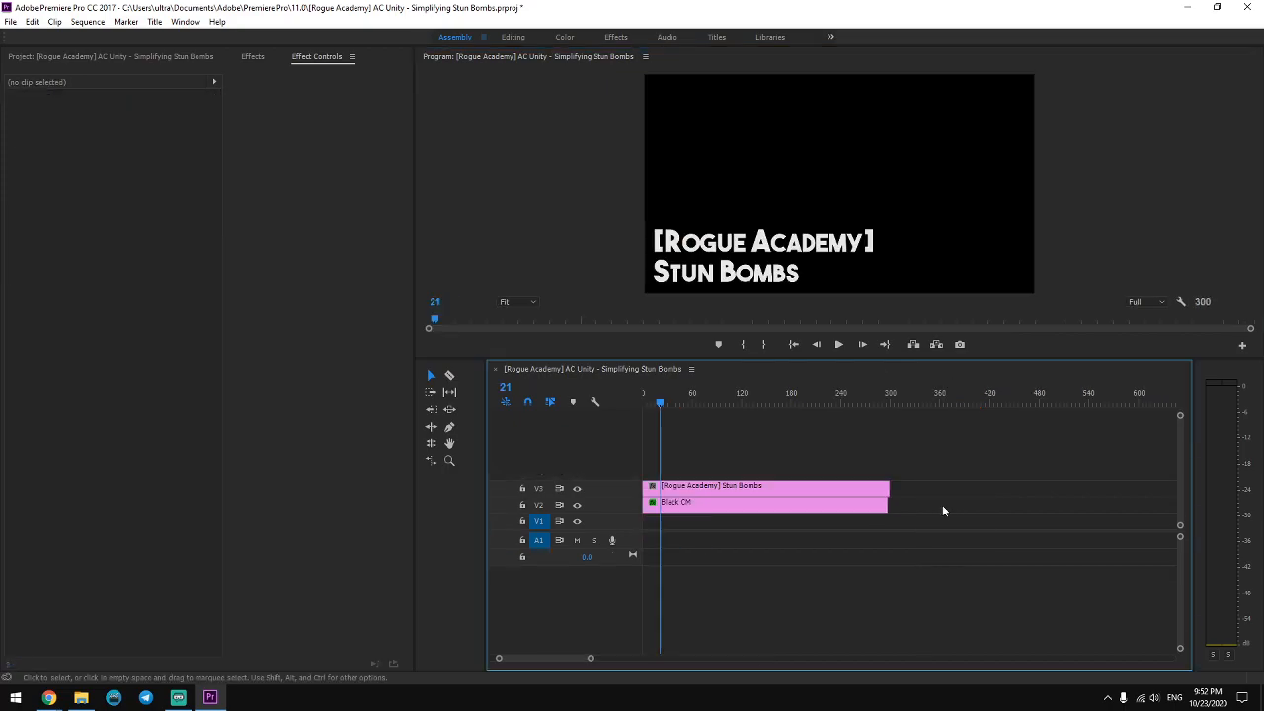
{"action": "left_click", "coordinate": [711, 485]}
{"action": "left_click_drag", "start_coordinate": [120, 124], "coordinate": [291, 123]}
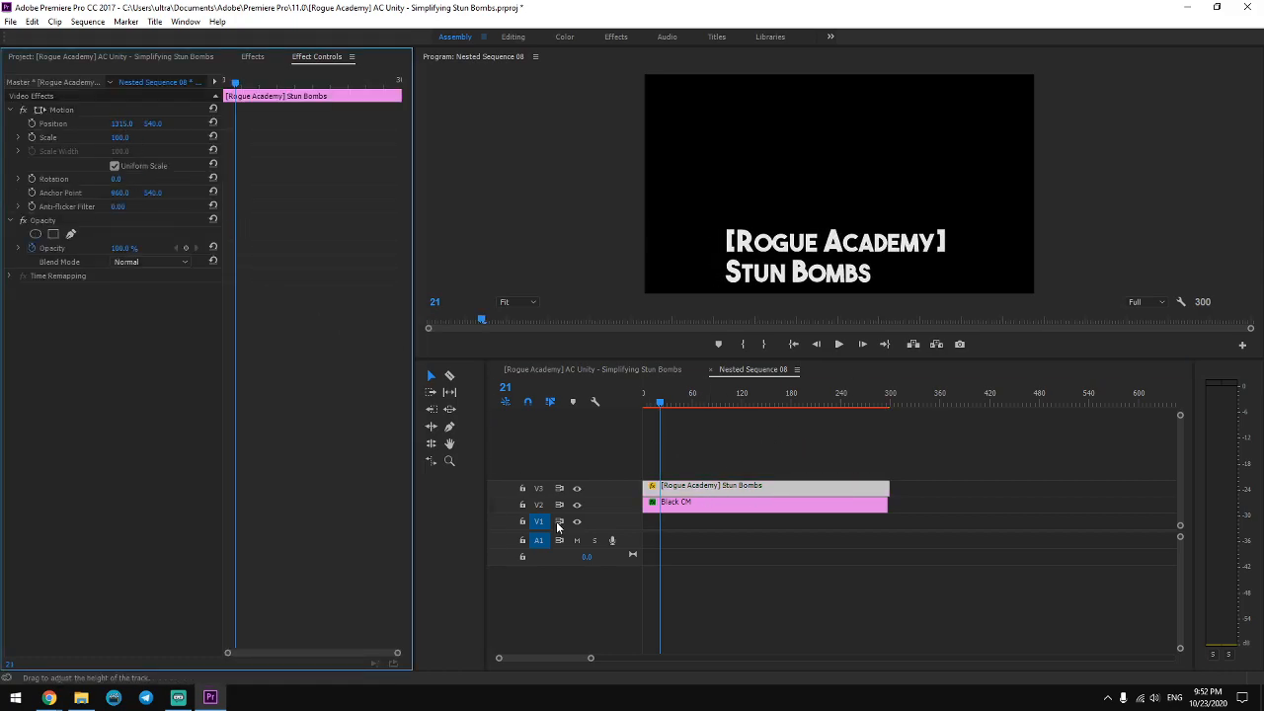
{"action": "left_click", "coordinate": [710, 369]}
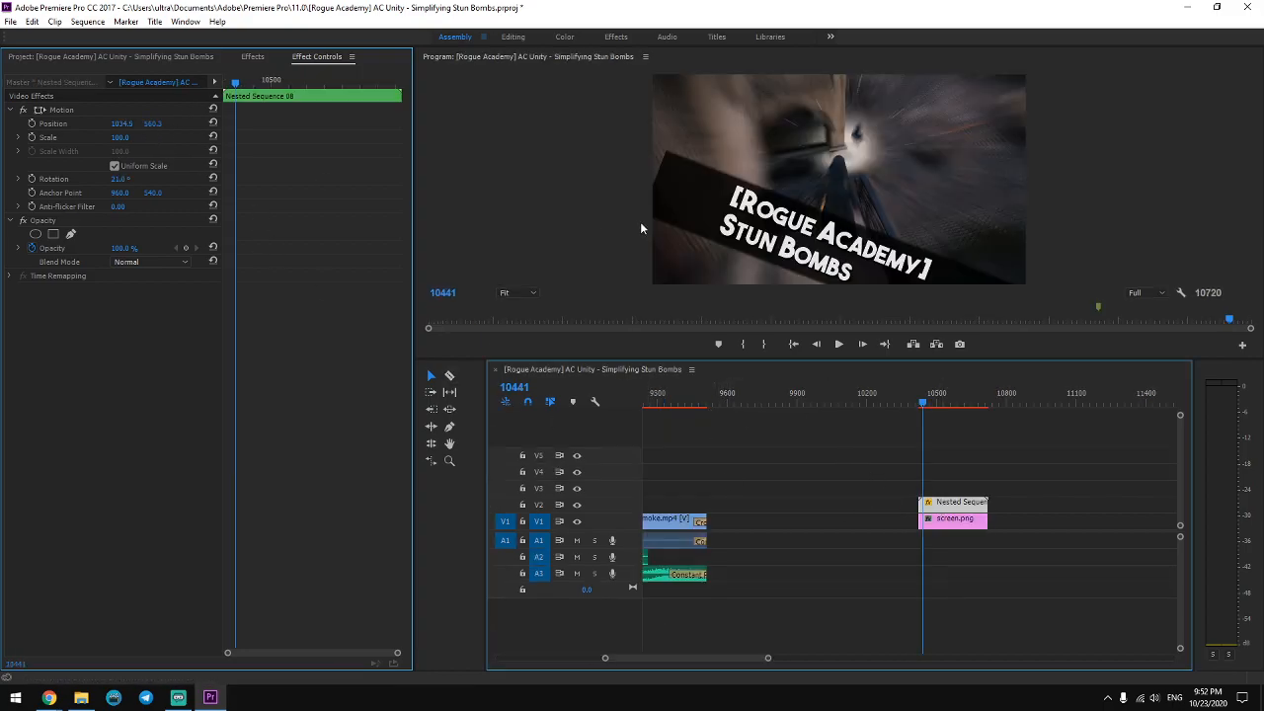
Move the nested title sequence to about 909.2, 516.3 and set its scale to 108.
{"action": "left_click", "coordinate": [61, 111]}
{"action": "left_click_drag", "start_coordinate": [858, 245], "coordinate": [832, 235]}
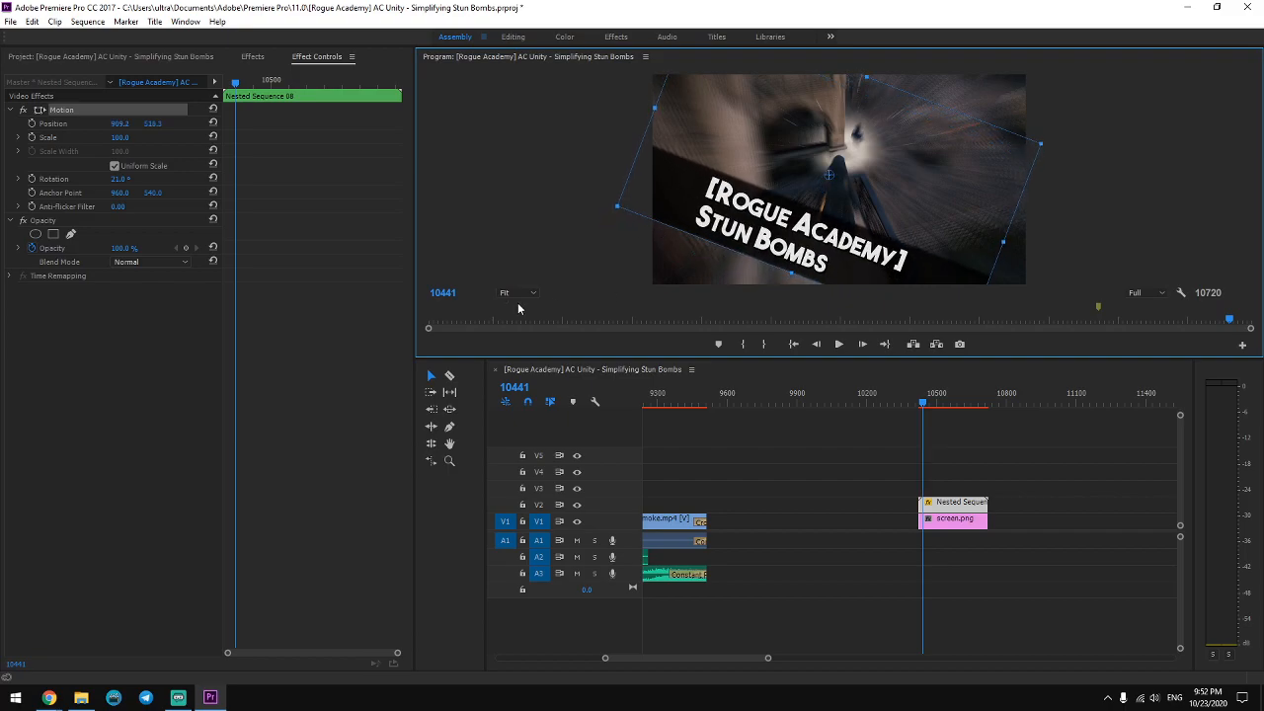
{"action": "left_click", "coordinate": [119, 202]}
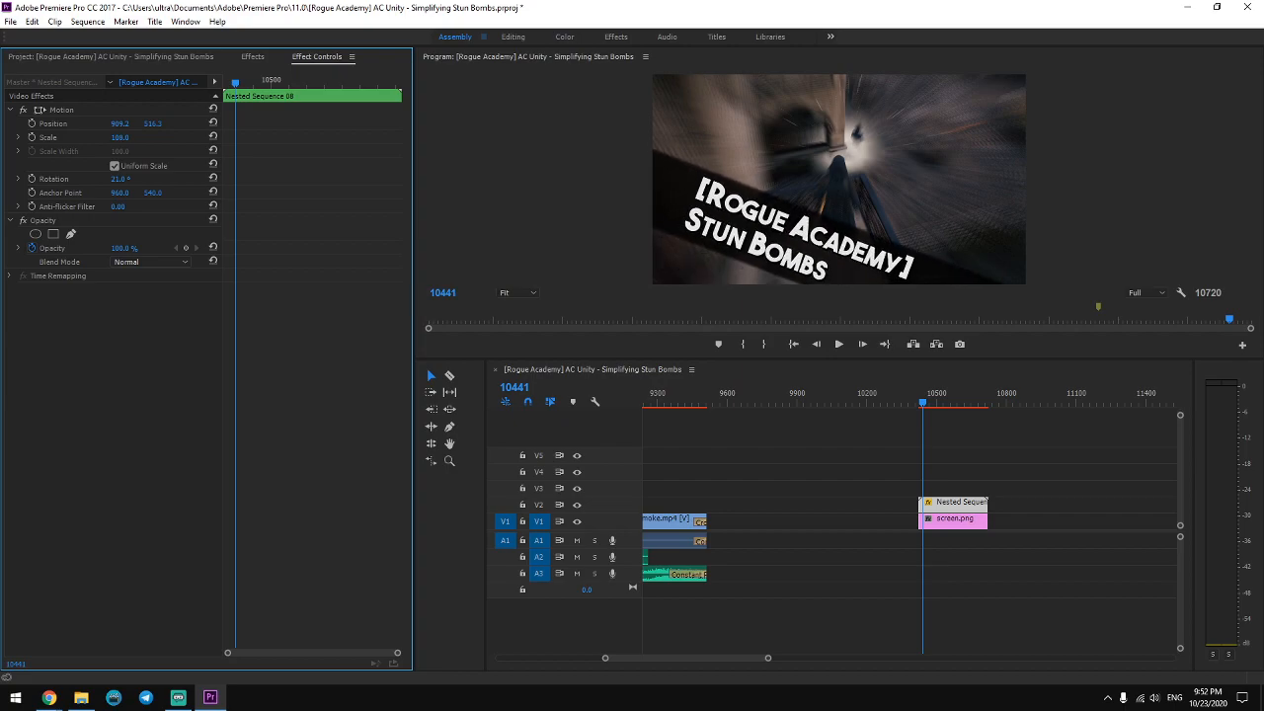
{"action": "left_click", "coordinate": [820, 484]}
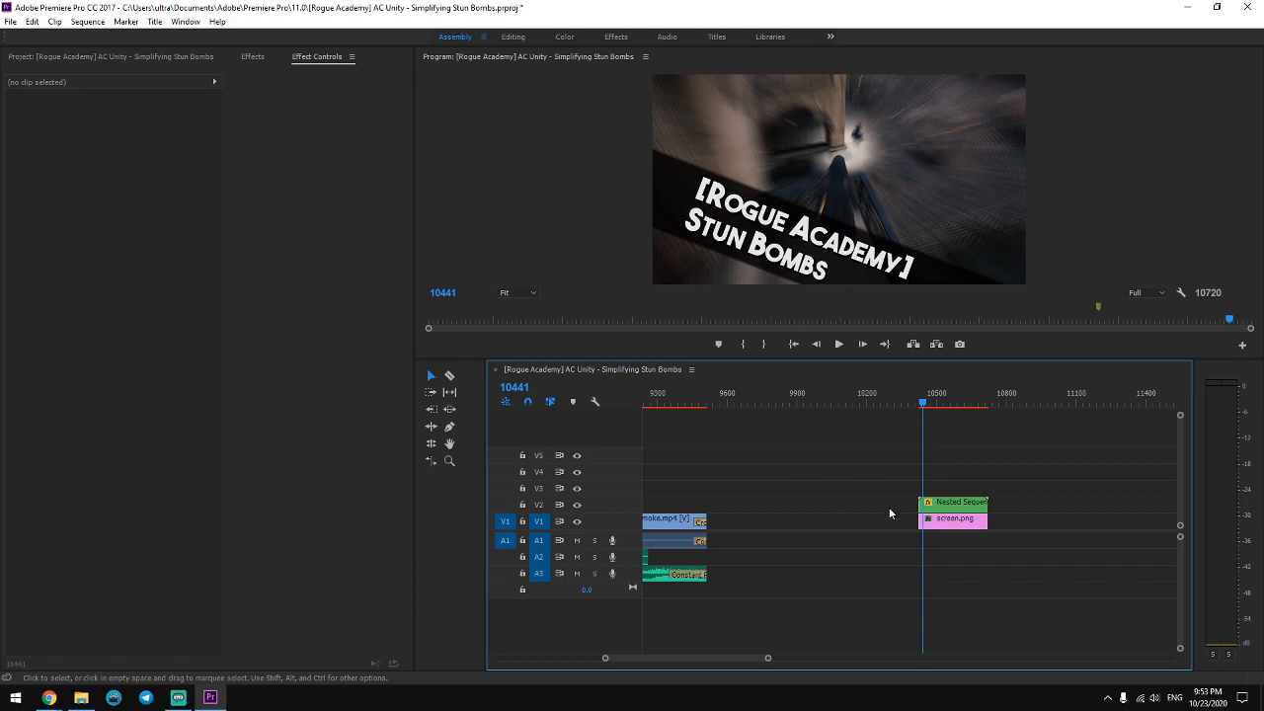
Shift the [Rogue Academy] Stun Bombs title further left inside the nested sequence, and return to the main sequence.
{"action": "left_click", "coordinate": [933, 503]}
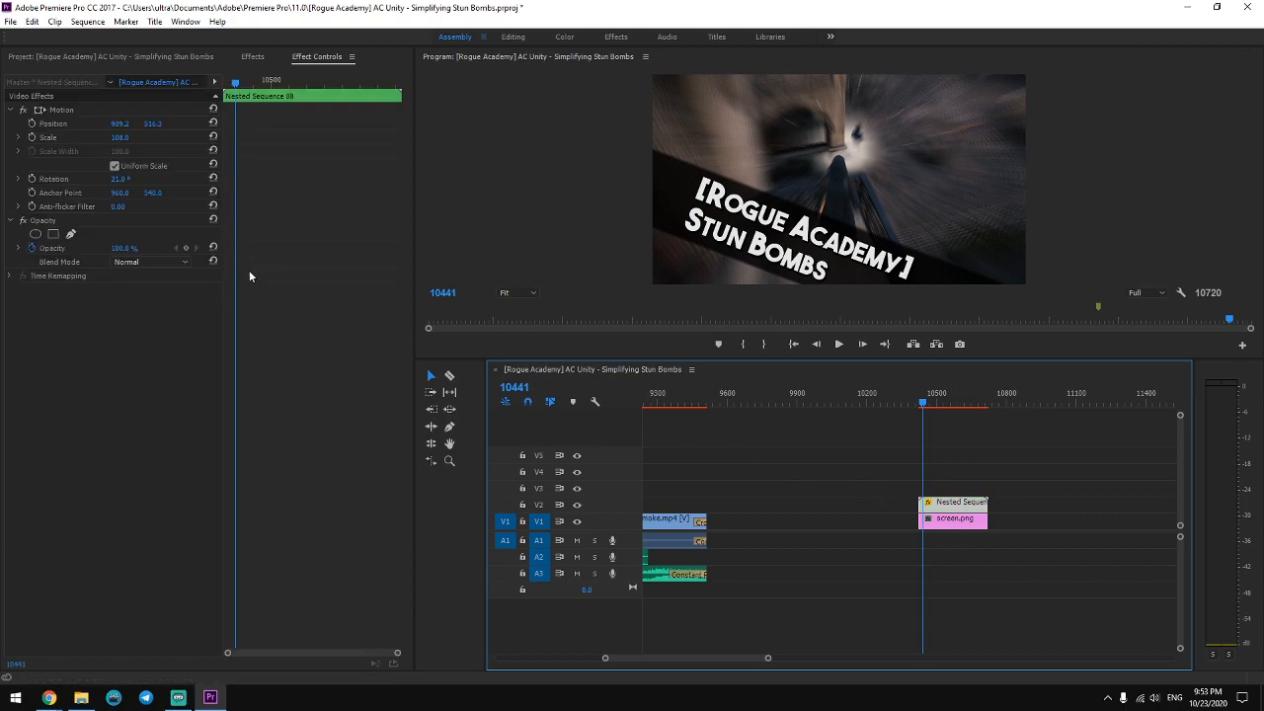
{"action": "double_click", "coordinate": [955, 504]}
{"action": "left_click", "coordinate": [715, 506]}
{"action": "left_click", "coordinate": [715, 485]}
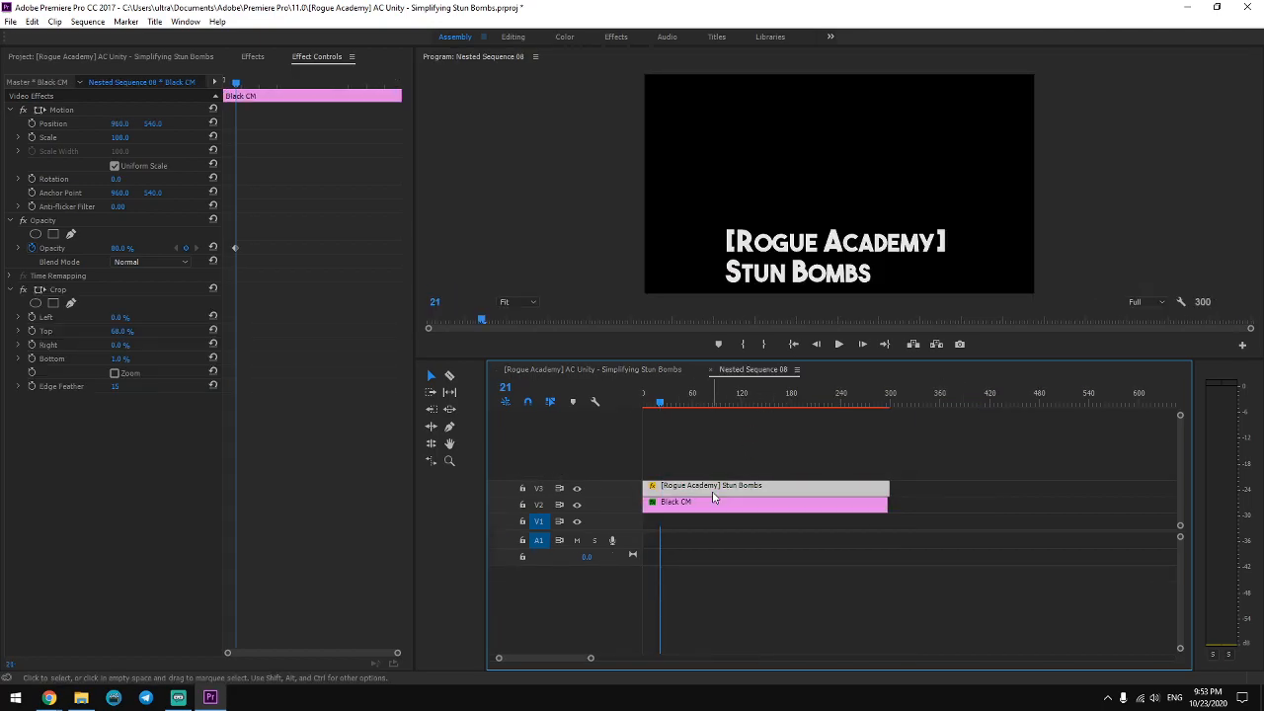
{"action": "left_click_drag", "start_coordinate": [121, 124], "coordinate": [99, 123]}
{"action": "left_click", "coordinate": [709, 369]}
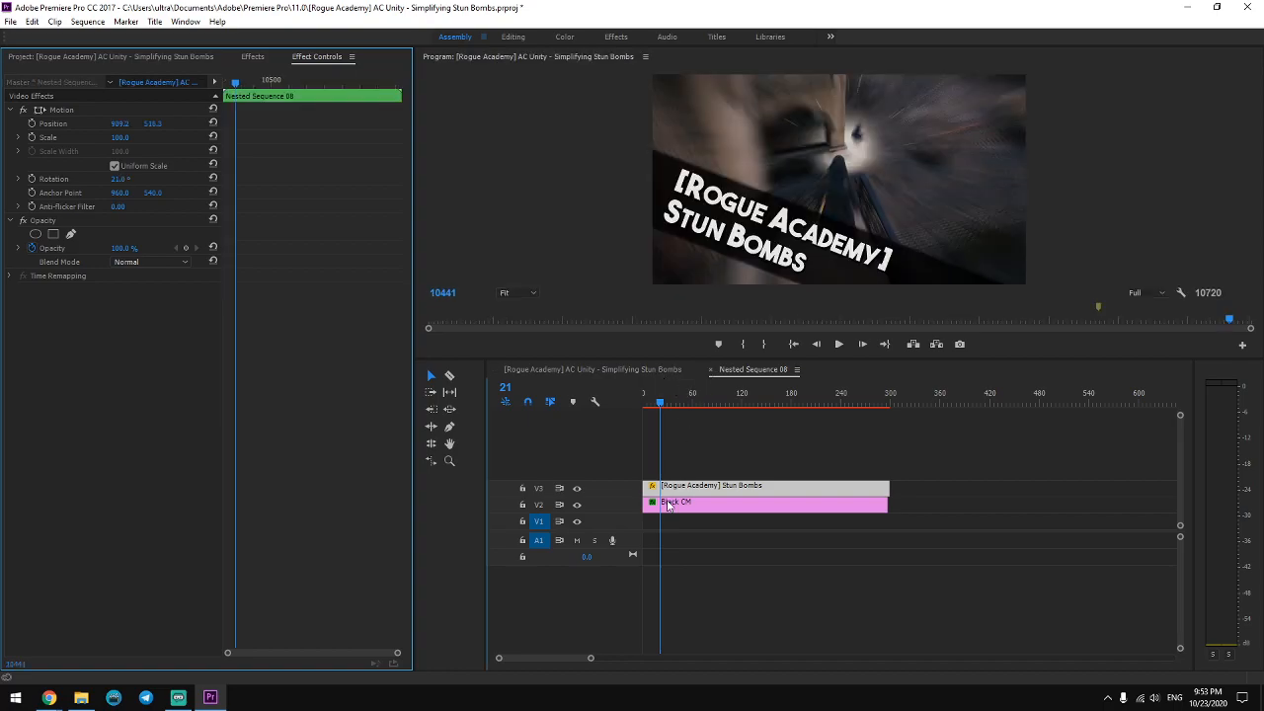
Check the thumbnail in the maximized program view, and export the frame as a PNG to the desktop.
{"action": "left_click", "coordinate": [962, 233]}
{"action": "key", "text": "grave"}
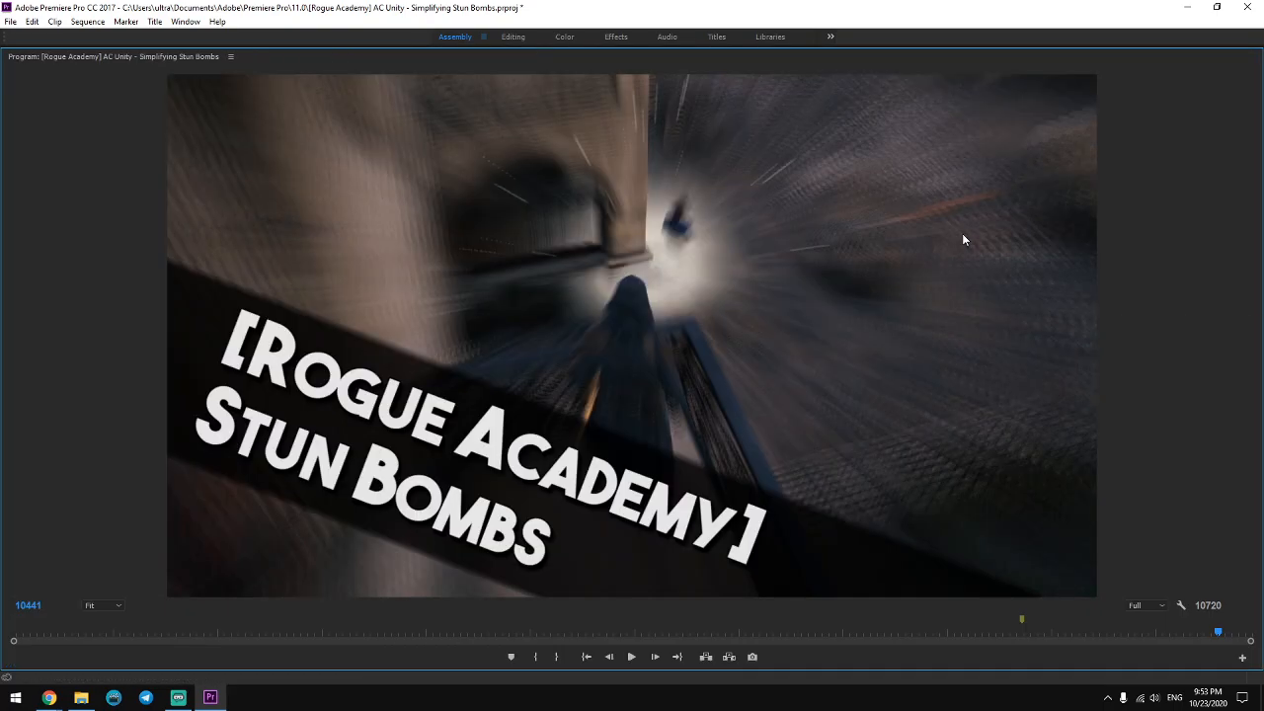
{"action": "key", "text": "grave"}
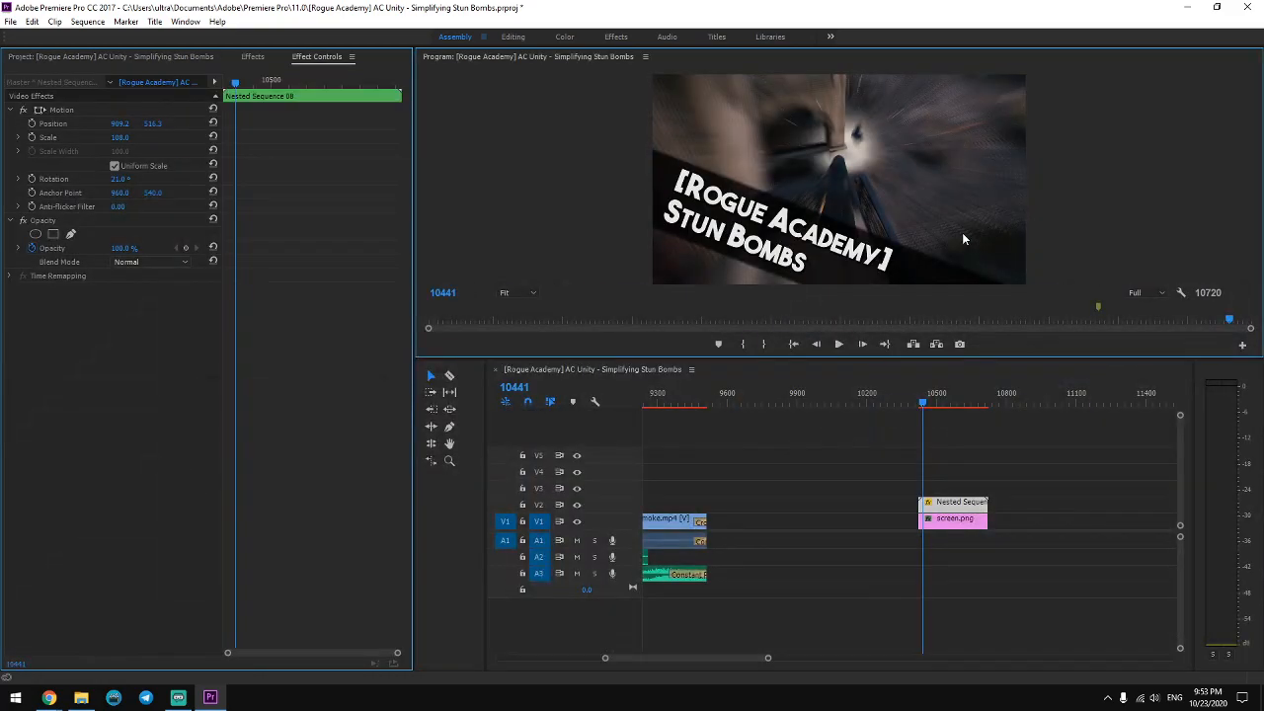
{"action": "left_click", "coordinate": [958, 343]}
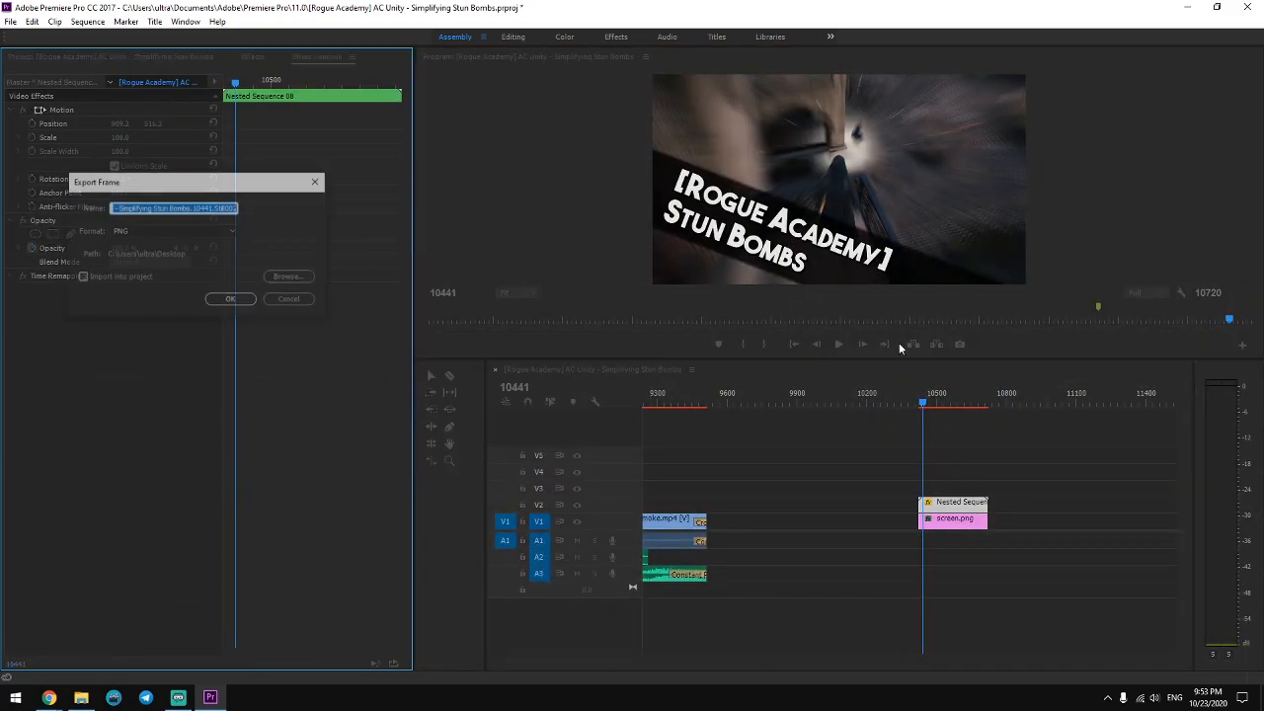
{"action": "key", "text": "Return"}
{"action": "left_click", "coordinate": [763, 484]}
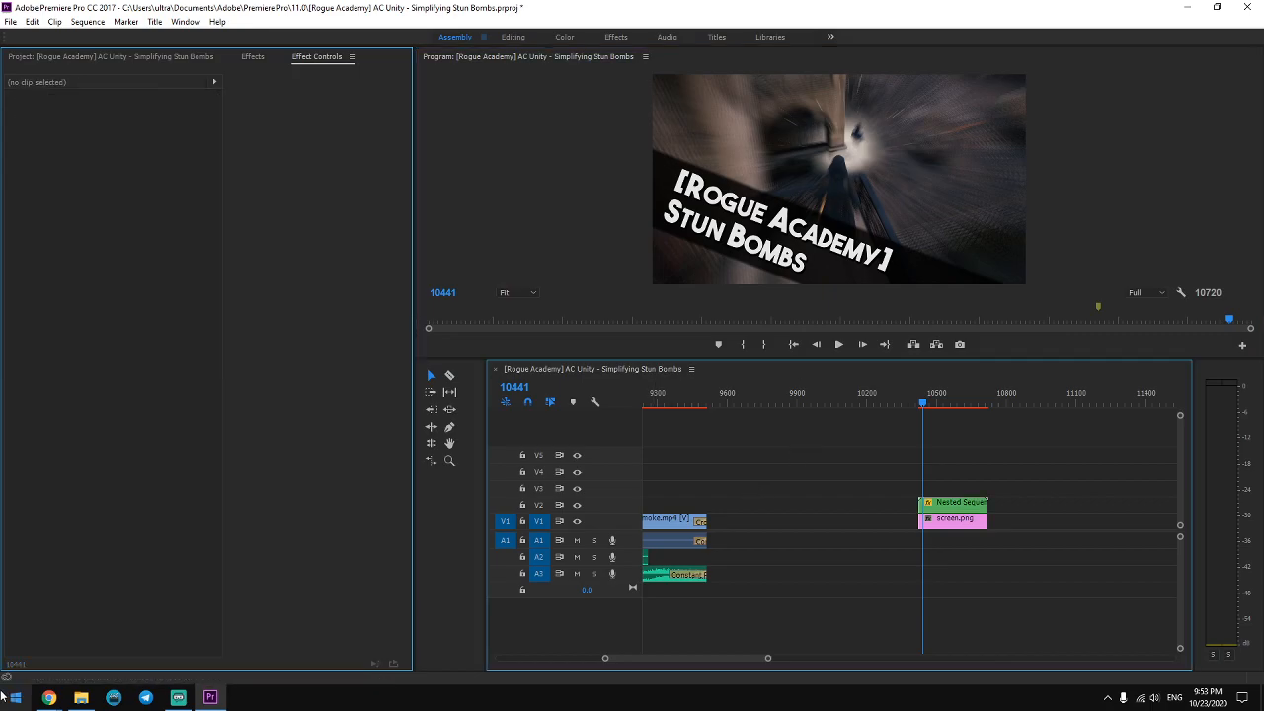
Switch to Chrome to check the existing thumbnails on the YouTube channel's videos page, and return to Premiere Pro.
{"action": "mouse_move", "coordinate": [48, 697]}
{"action": "left_click", "coordinate": [76, 647]}
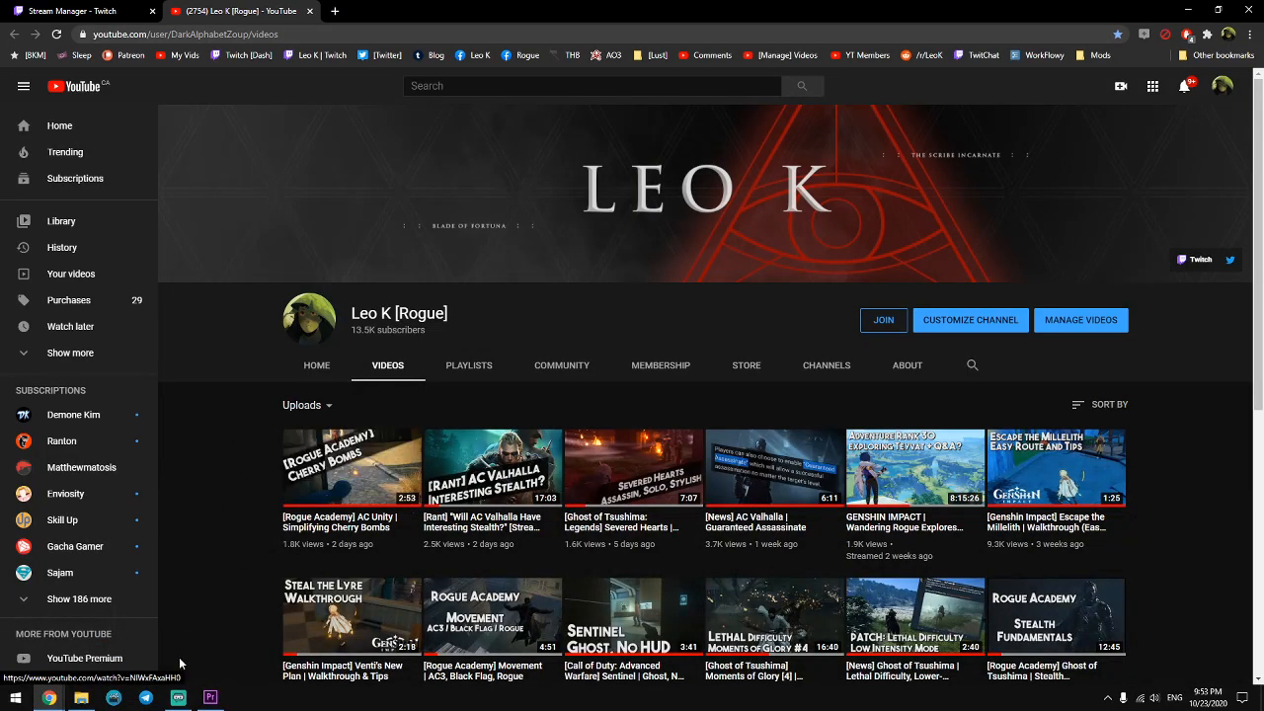
{"action": "left_click", "coordinate": [211, 697]}
Set the opacity of the Black CM clip inside the nested sequence to 70%, and return to the main sequence.
{"action": "left_click", "coordinate": [936, 528]}
{"action": "double_click", "coordinate": [945, 505]}
{"action": "left_click", "coordinate": [691, 504]}
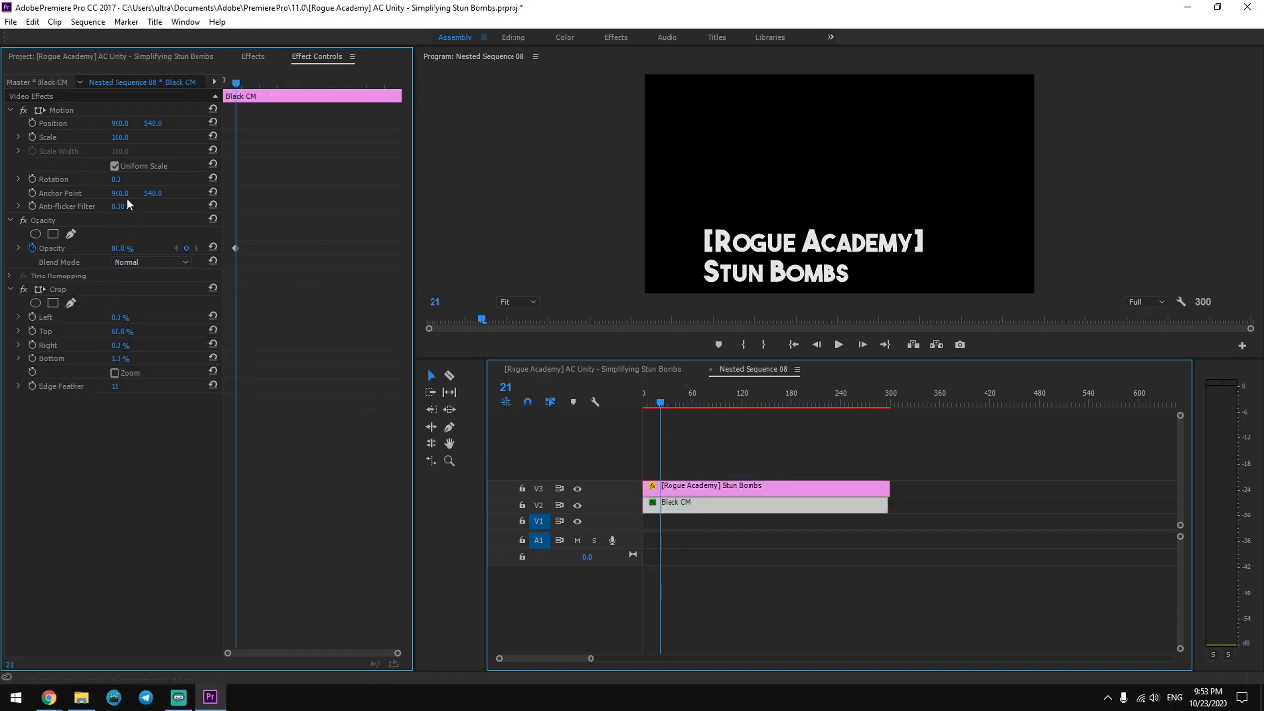
{"action": "left_click", "coordinate": [120, 248]}
{"action": "type", "text": "70"}
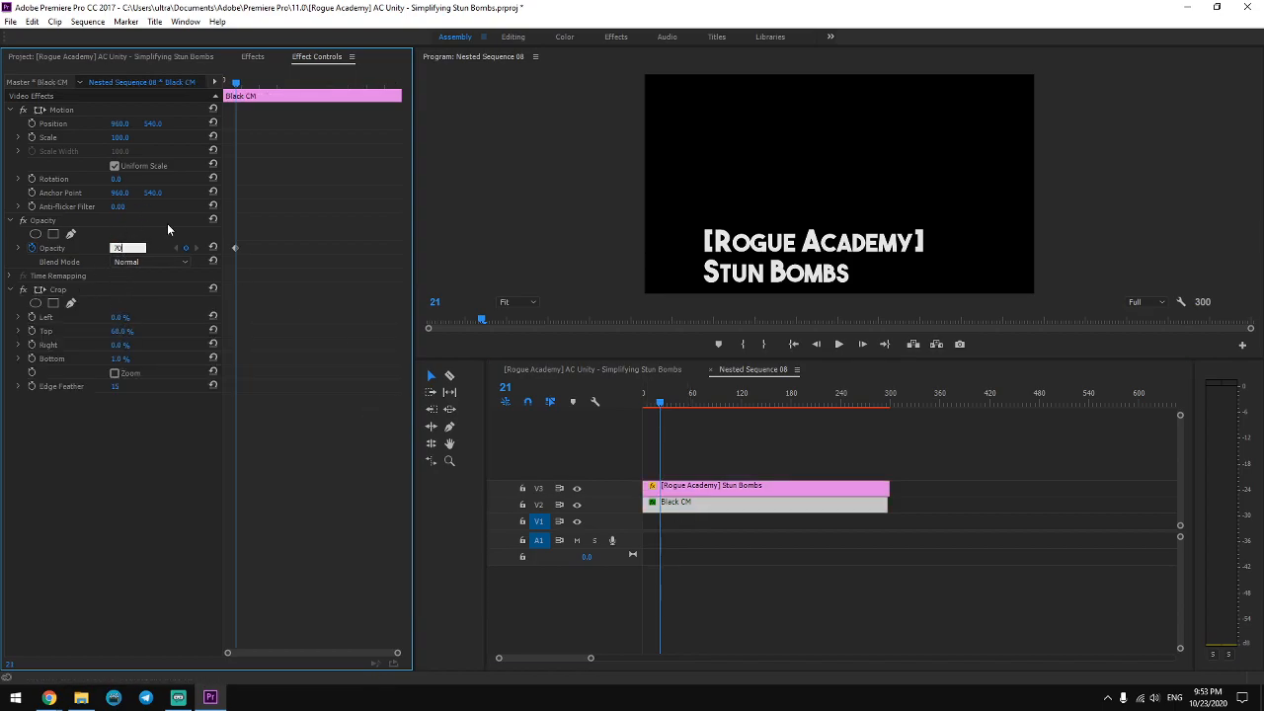
{"action": "key", "text": "Return"}
{"action": "left_click", "coordinate": [711, 370]}
Export the thumbnail frame to the desktop as a JPEG named THUMB.
{"action": "left_click", "coordinate": [968, 537]}
{"action": "left_click", "coordinate": [961, 344]}
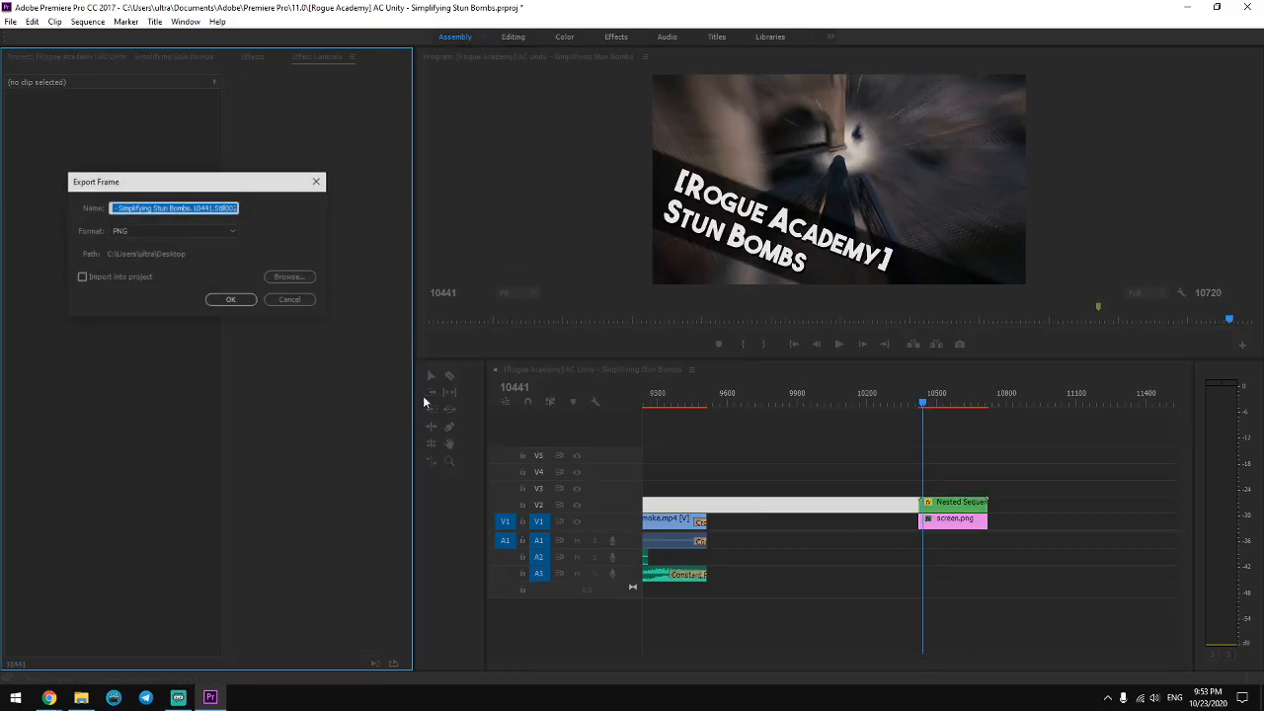
{"action": "left_click", "coordinate": [148, 237]}
{"action": "left_click", "coordinate": [156, 290]}
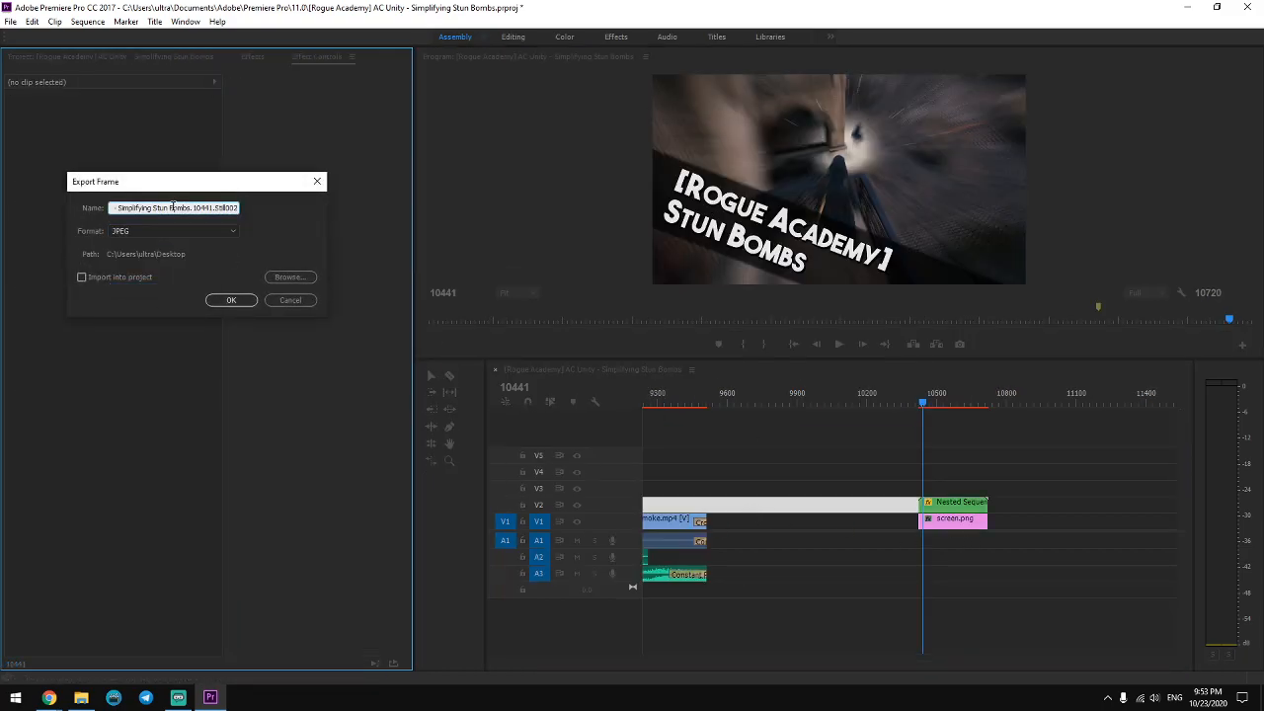
{"action": "type", "text": "THUMB"}
{"action": "left_click", "coordinate": [229, 300]}
Delete the nested title sequence and screen.png clips from the end of the timeline, and return the playhead to the start.
{"action": "left_click_drag", "start_coordinate": [1039, 599], "coordinate": [916, 443]}
{"action": "key", "text": "Delete"}
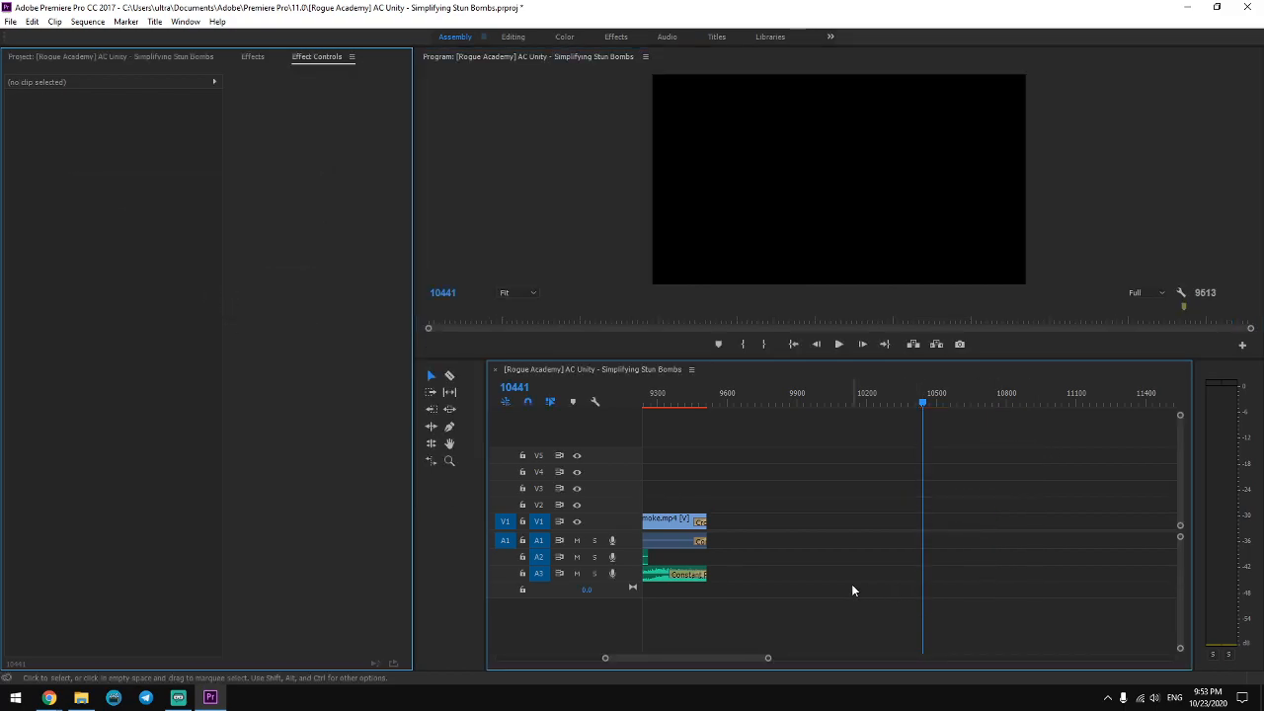
{"action": "key", "text": "Home"}
Play the whole tutorial sequence from start to end to review the edit.
{"action": "key", "text": "minus"}
{"action": "key", "text": "minus"}
{"action": "key", "text": "minus"}
{"action": "key", "text": "minus"}
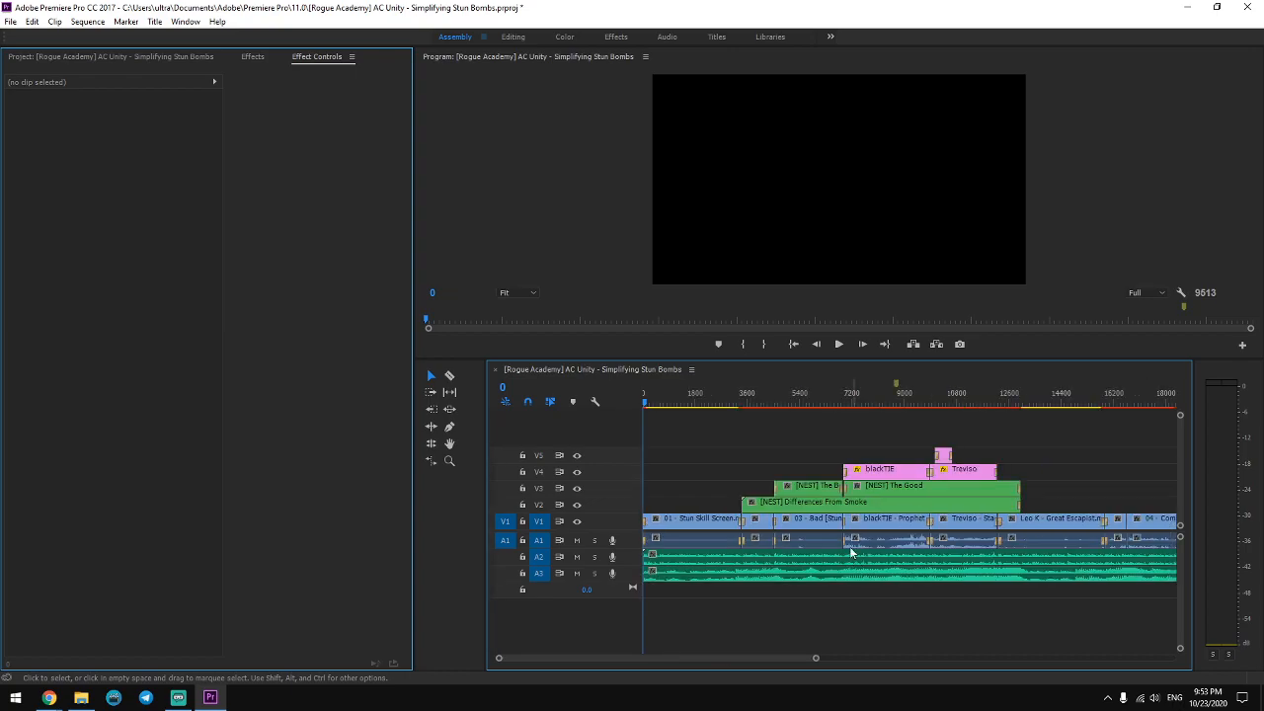
{"action": "key", "text": "space"}
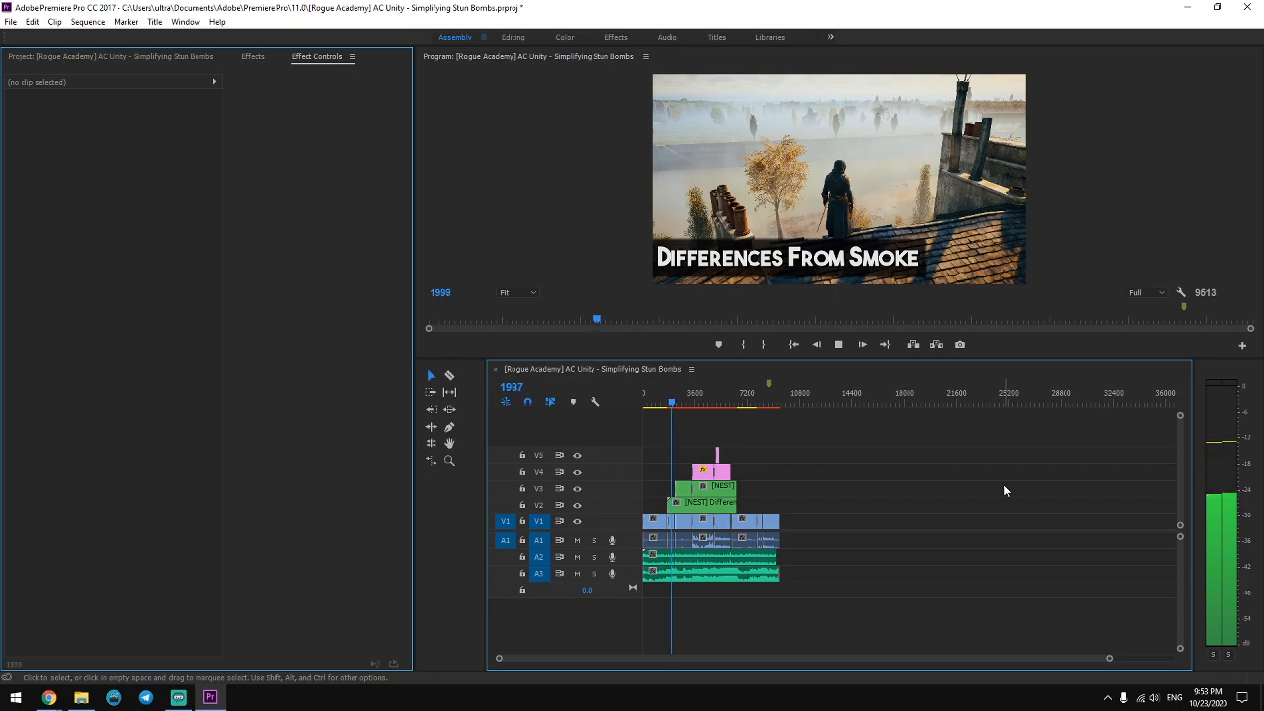
{"action": "key", "text": "space"}
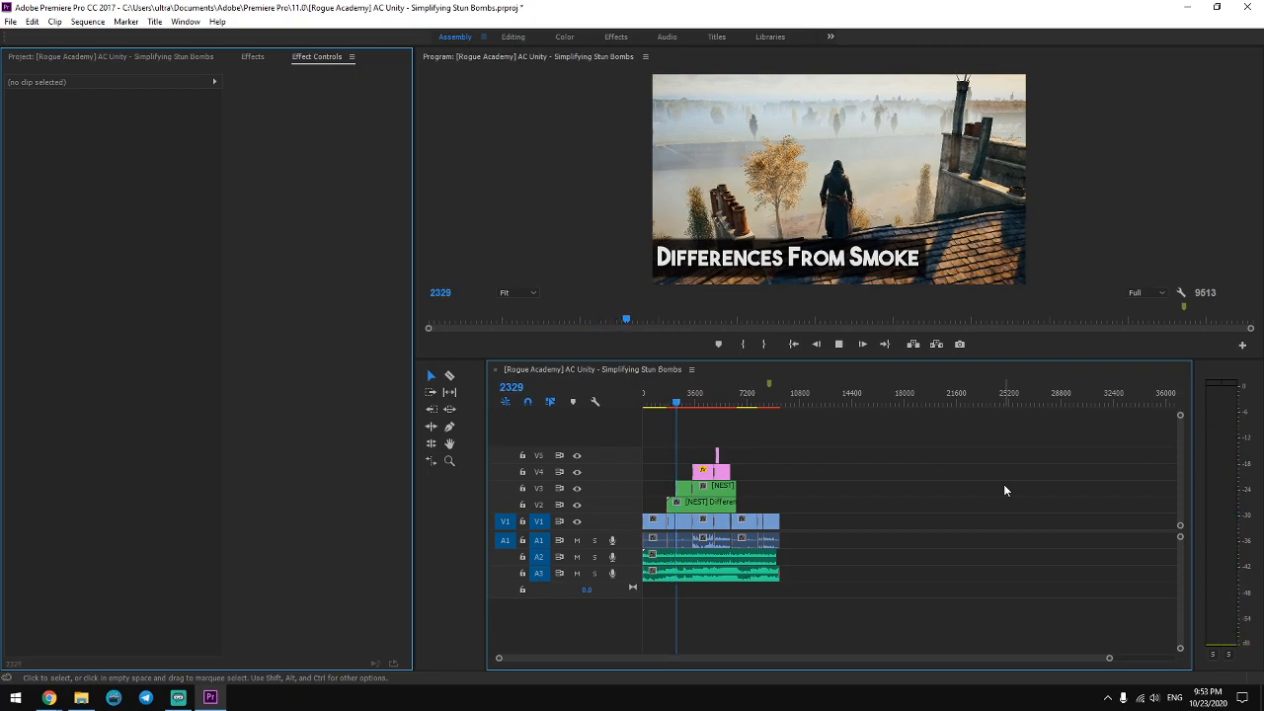
{"action": "key", "text": "space"}
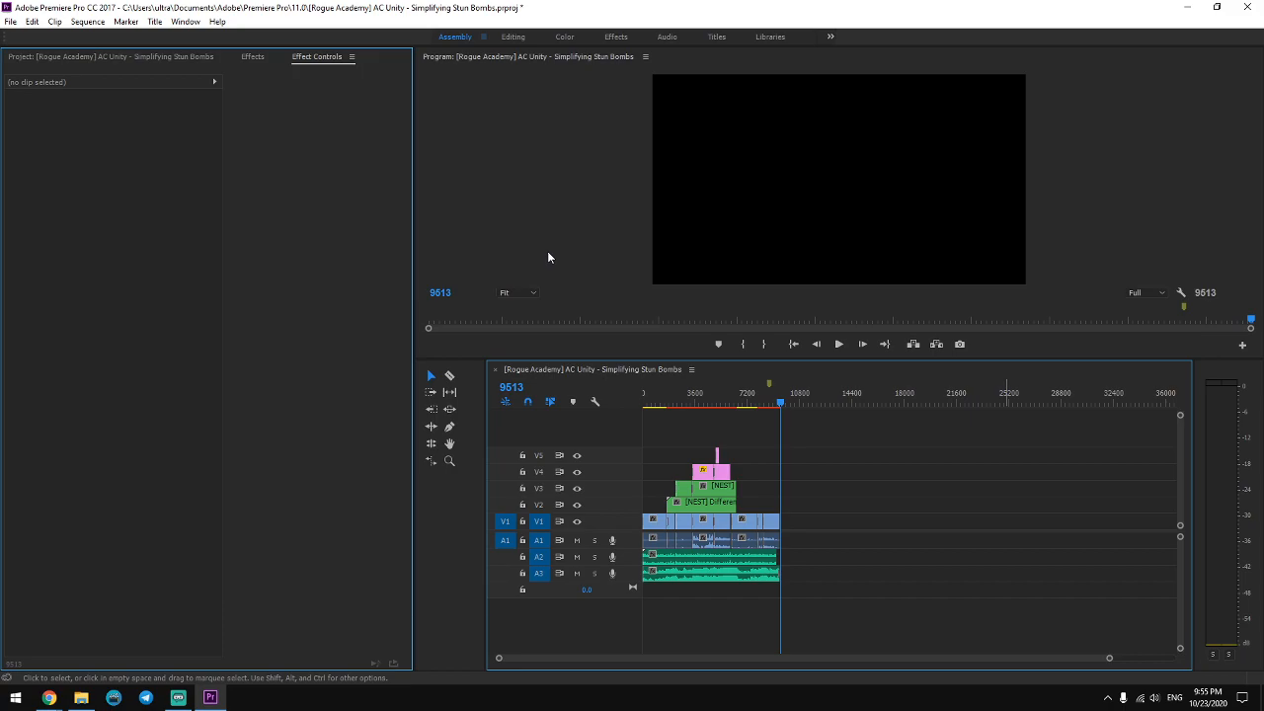
Open the H.264 media export settings and set VBR, 2 pass encoding with target and maximum bitrates of 50 Mbps.
{"action": "key", "text": "ctrl+m"}
{"action": "scroll", "coordinate": [879, 375], "scroll_direction": "down", "scroll_amount": 5}
{"action": "left_click", "coordinate": [889, 361]}
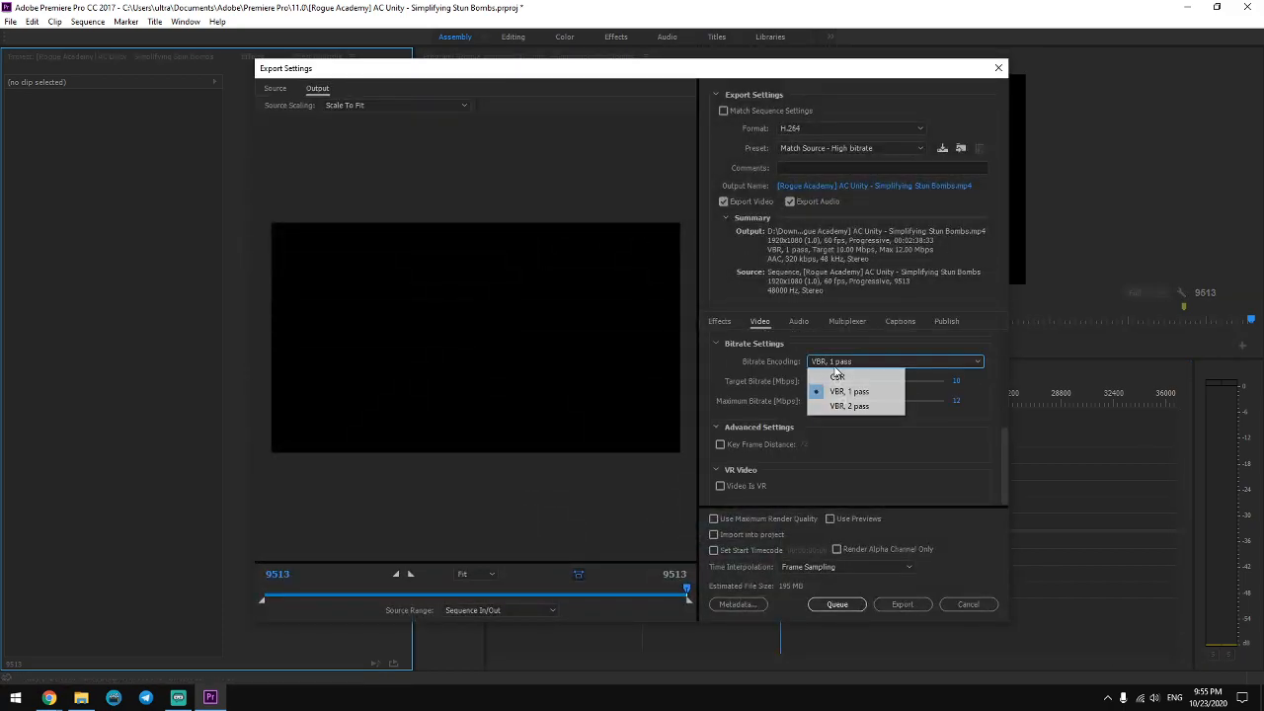
{"action": "left_click", "coordinate": [850, 405]}
{"action": "left_click_drag", "start_coordinate": [842, 401], "coordinate": [1074, 398]}
{"action": "left_click", "coordinate": [936, 381]}
Review the basic video settings and bitrates, and start exporting [Rogue Academy] AC Unity - Simplifying Stun Bombs.mp4.
{"action": "scroll", "coordinate": [972, 415], "scroll_direction": "up", "scroll_amount": 2}
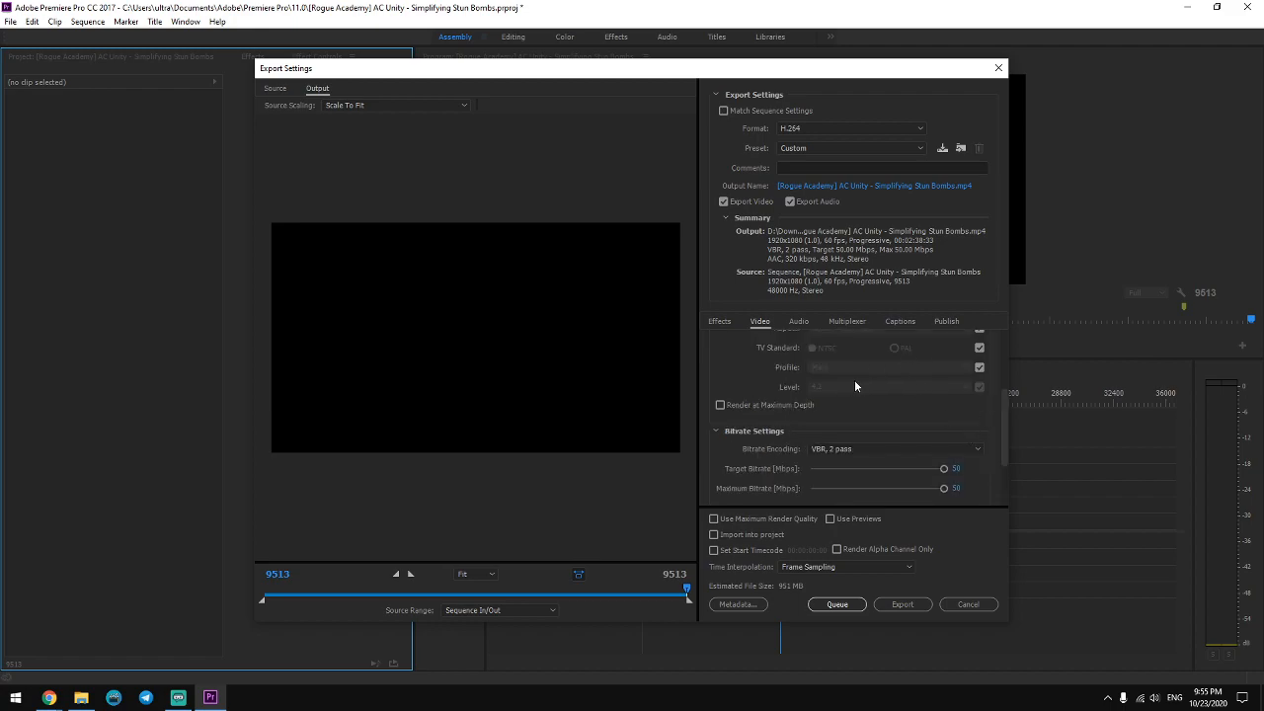
{"action": "scroll", "coordinate": [869, 390], "scroll_direction": "up", "scroll_amount": 3}
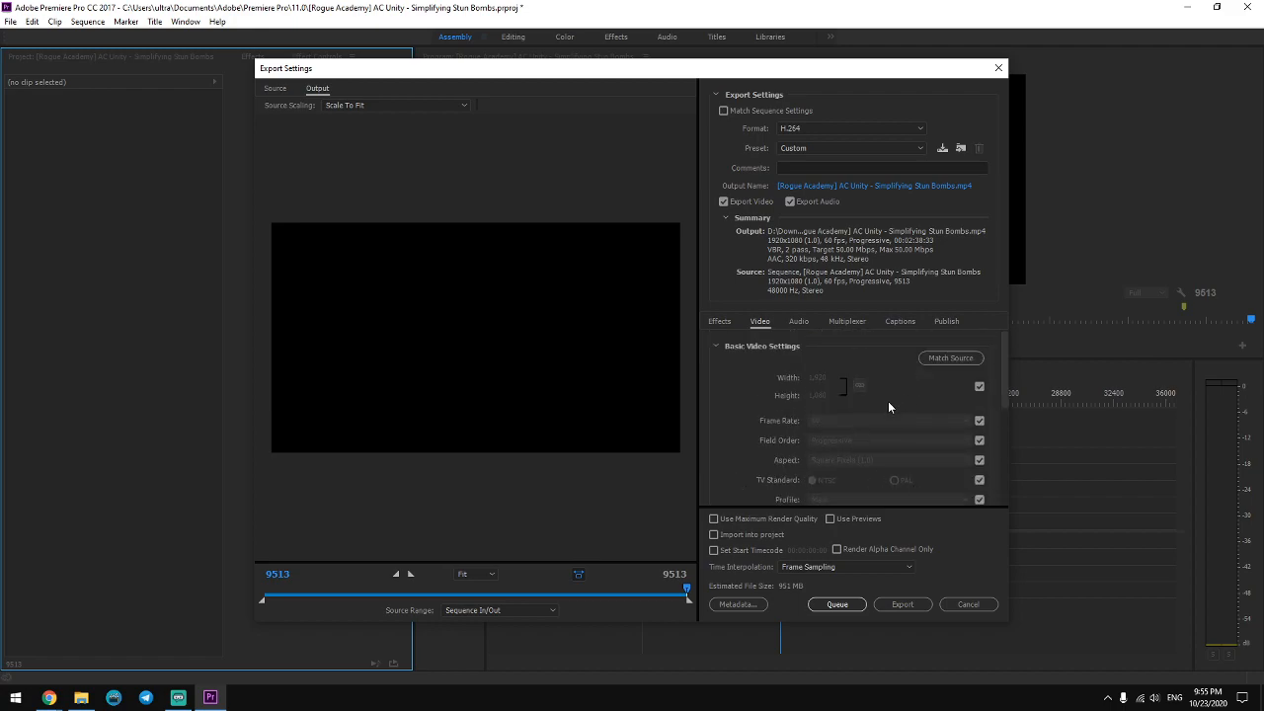
{"action": "scroll", "coordinate": [880, 393], "scroll_direction": "down", "scroll_amount": 5}
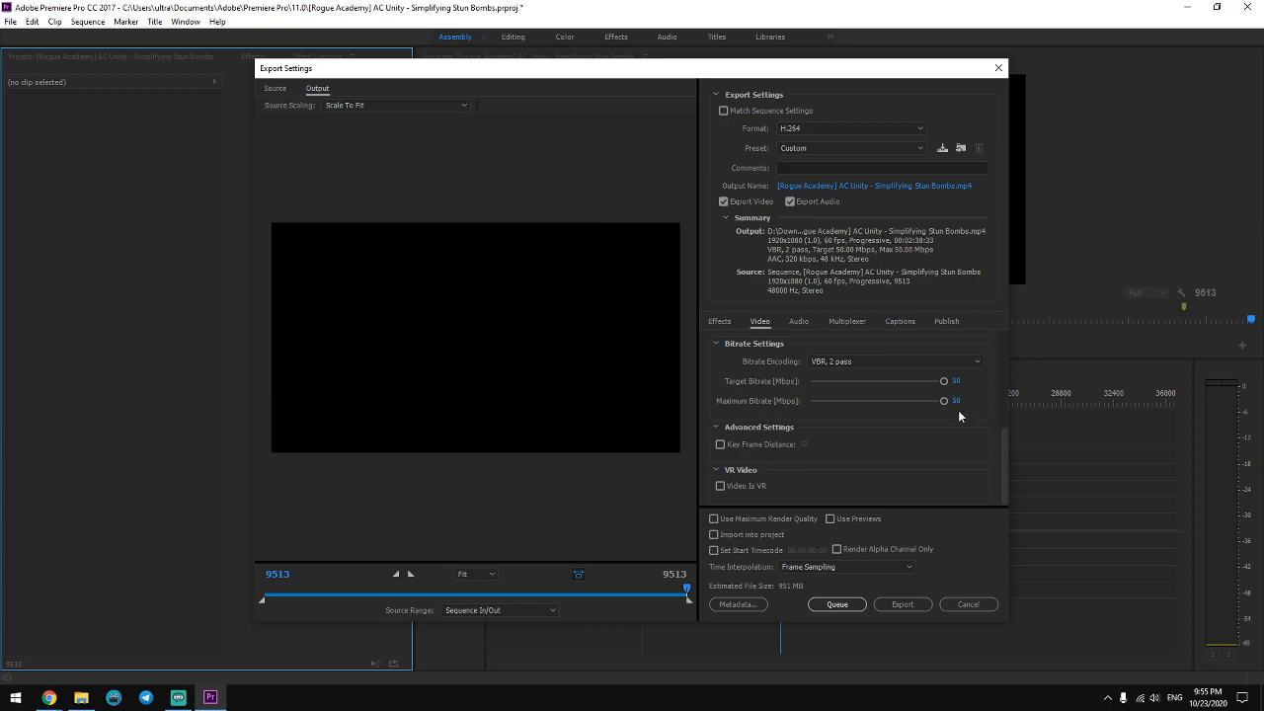
{"action": "left_click", "coordinate": [902, 605]}
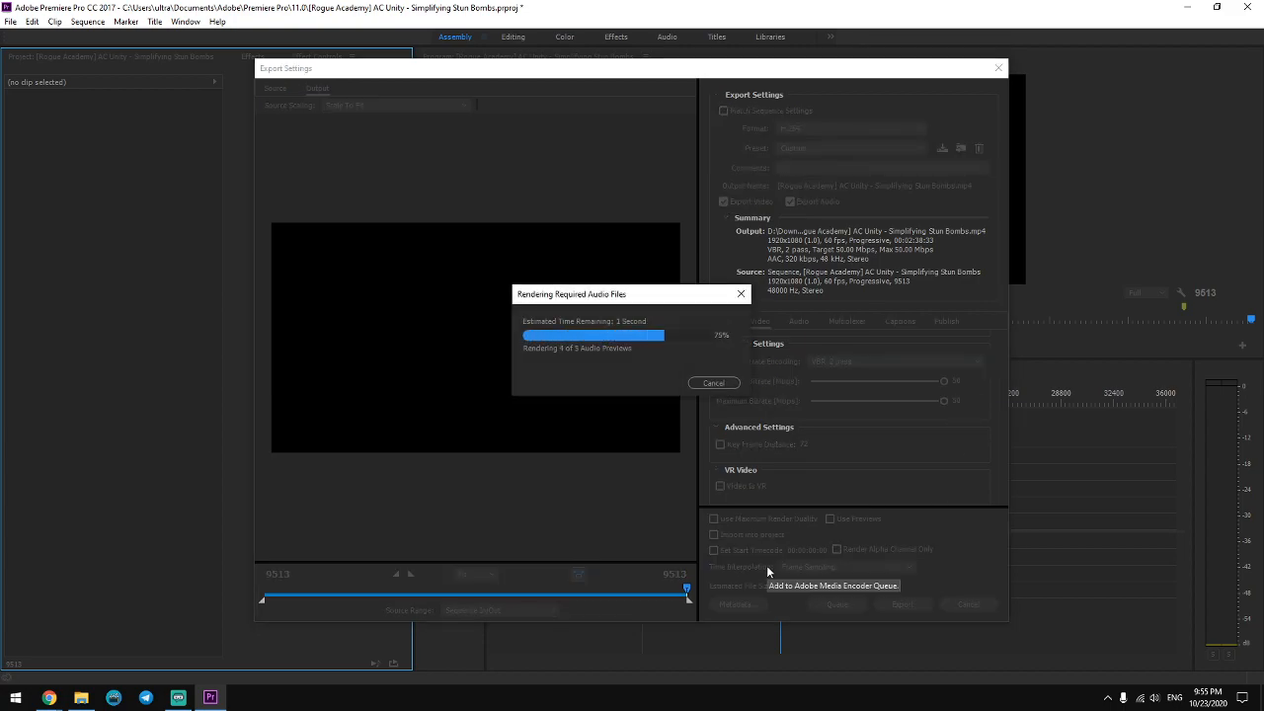
Switch to Chrome to read the Twitch Stream Manager chat, and return to Premiere Pro to check the export's progress.
{"action": "mouse_move", "coordinate": [48, 697]}
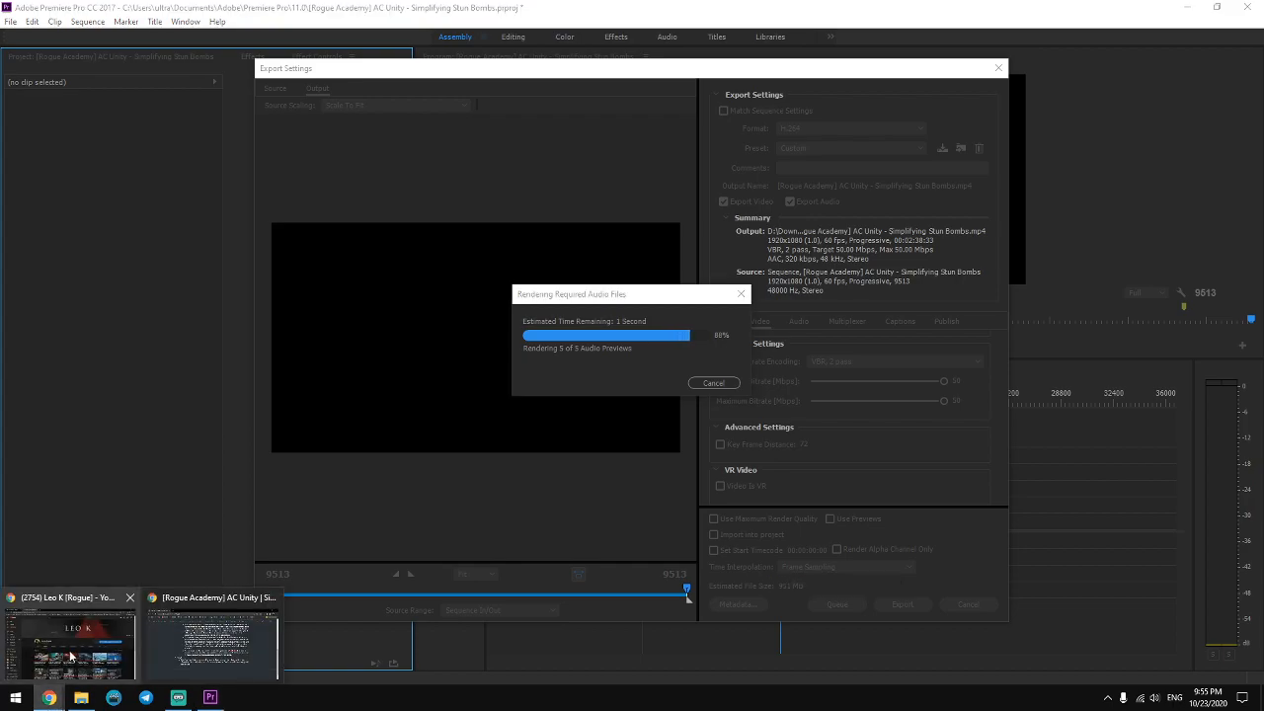
{"action": "left_click", "coordinate": [70, 654]}
{"action": "key", "text": "ctrl+1"}
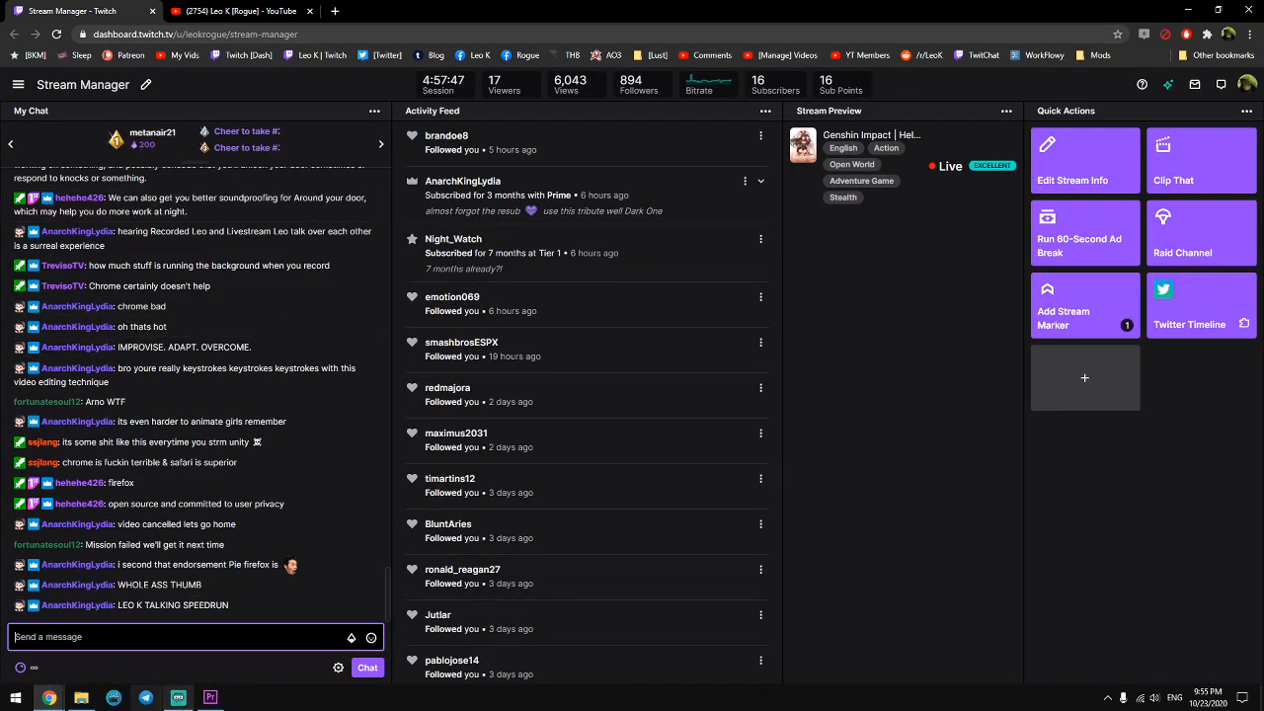
{"action": "left_click", "coordinate": [224, 699]}
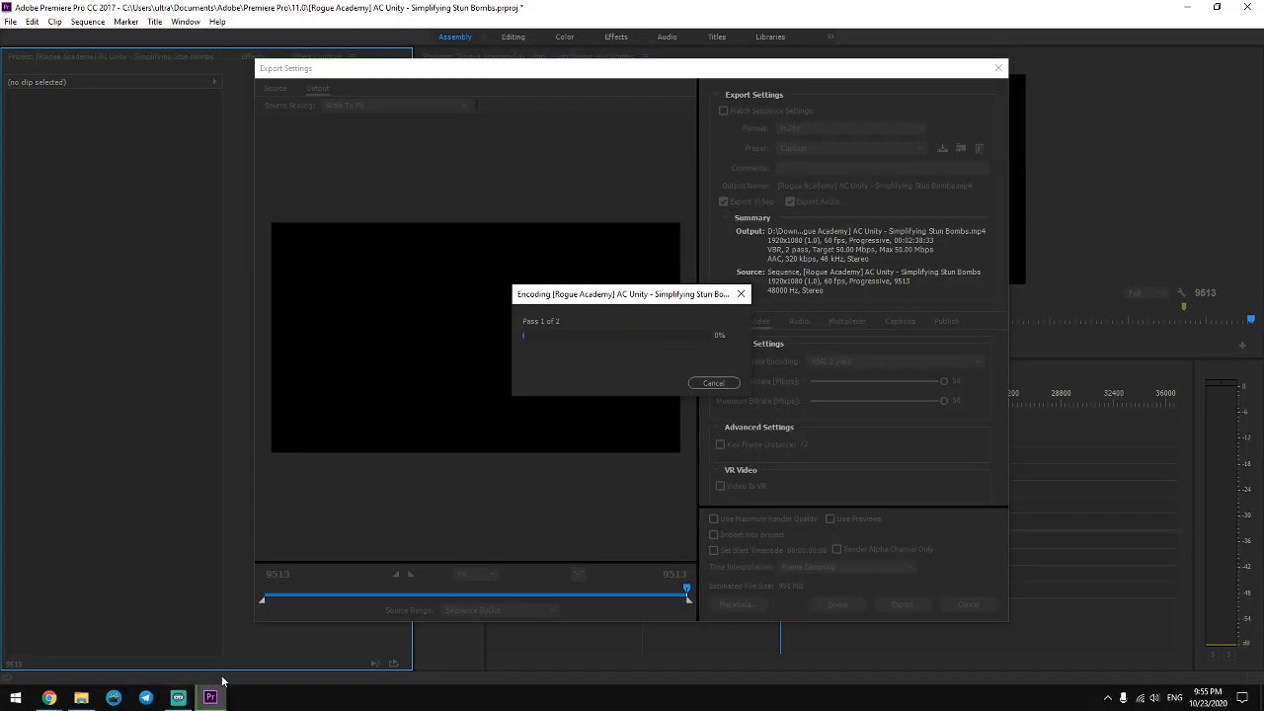